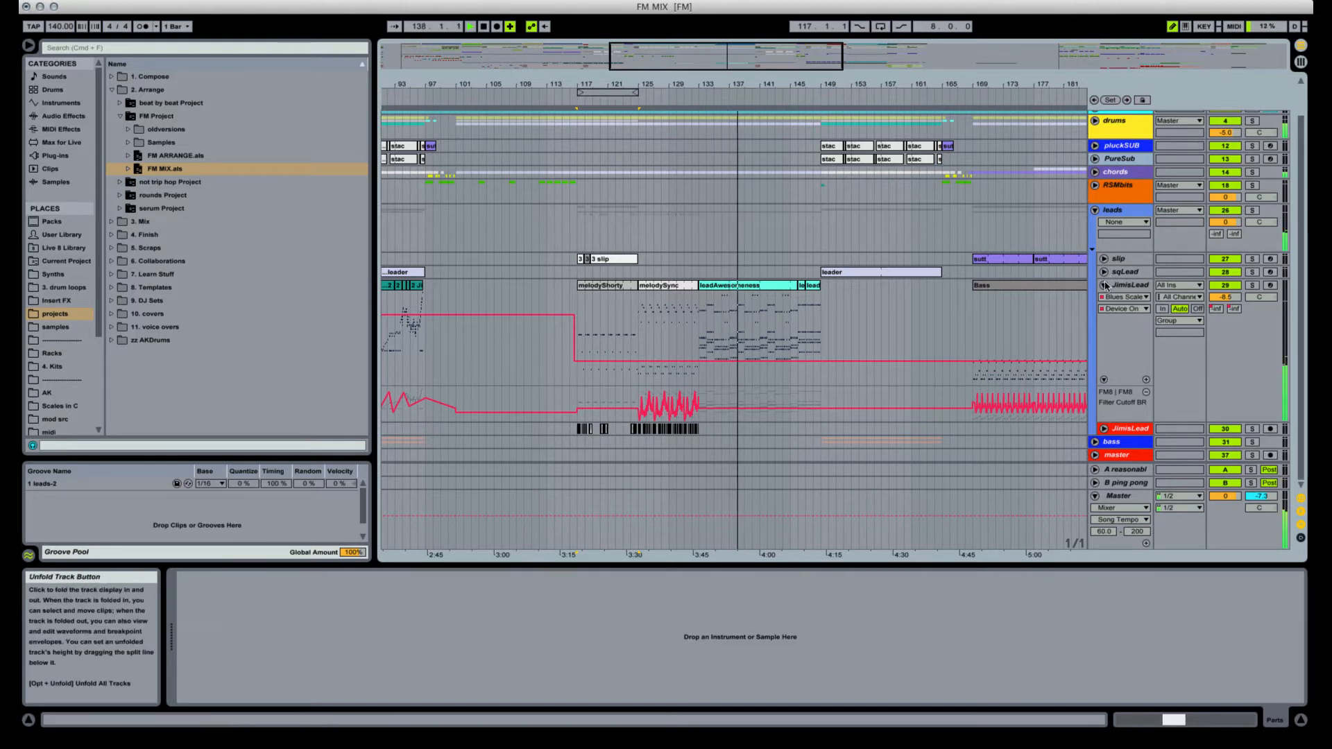
# Unfold the duplicate JimisLead audio track in the leads group and play it soloed from bar 123.
pyautogui.click(804, 287)
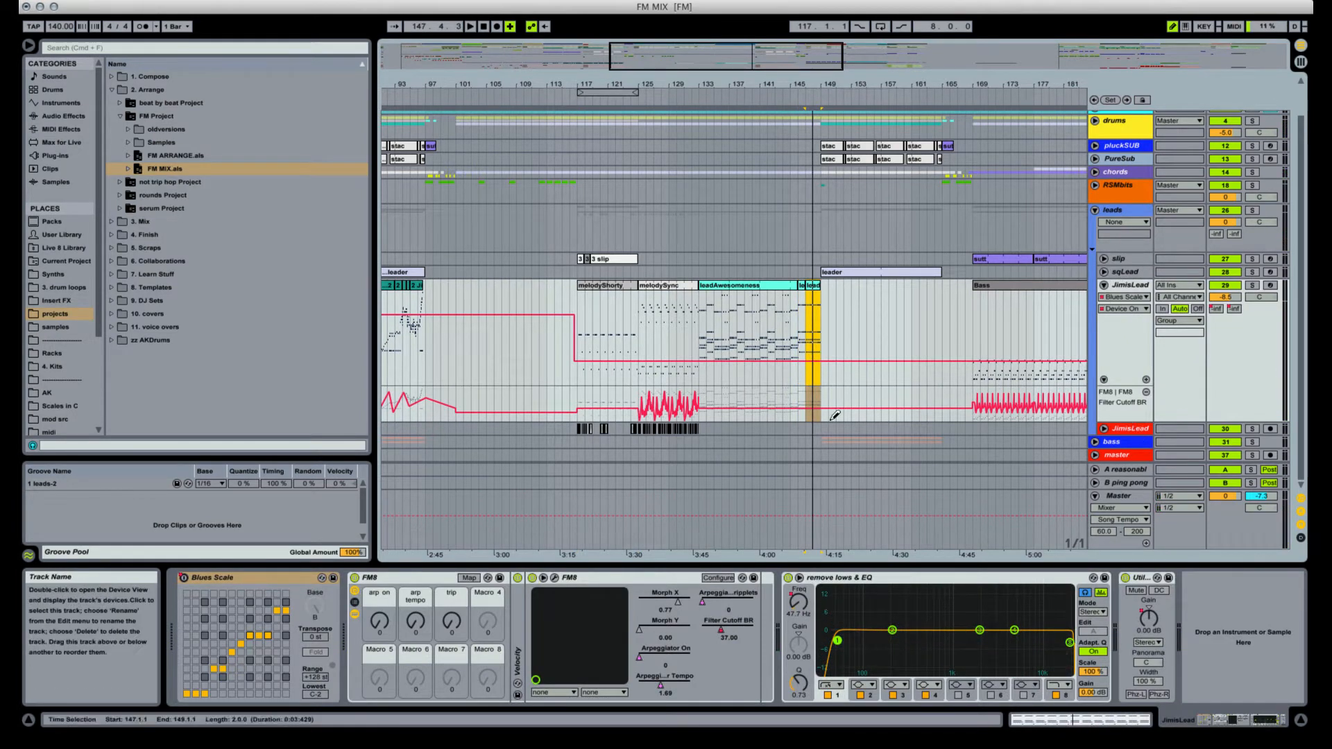
pyautogui.click(1103, 428)
pyautogui.scroll(-3, 621, 273)
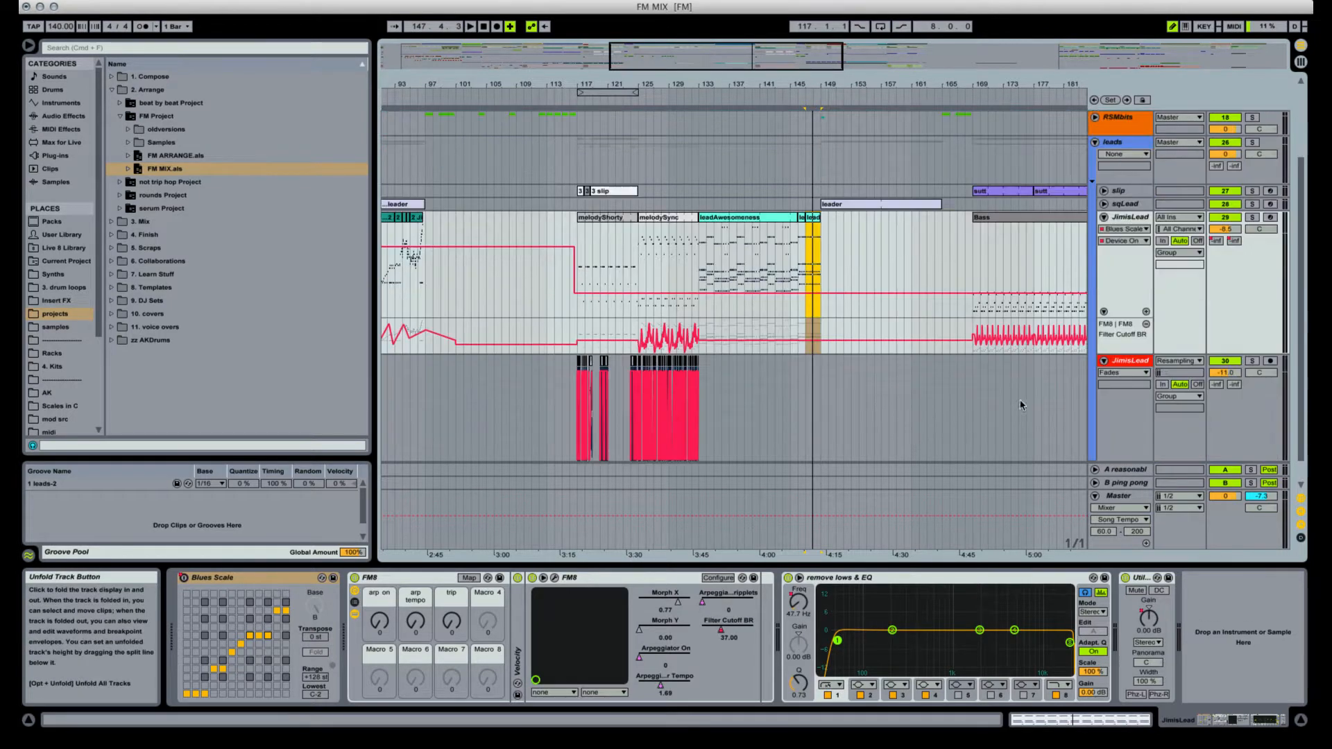
pyautogui.moveTo(653, 87); pyautogui.dragTo(661, 166)
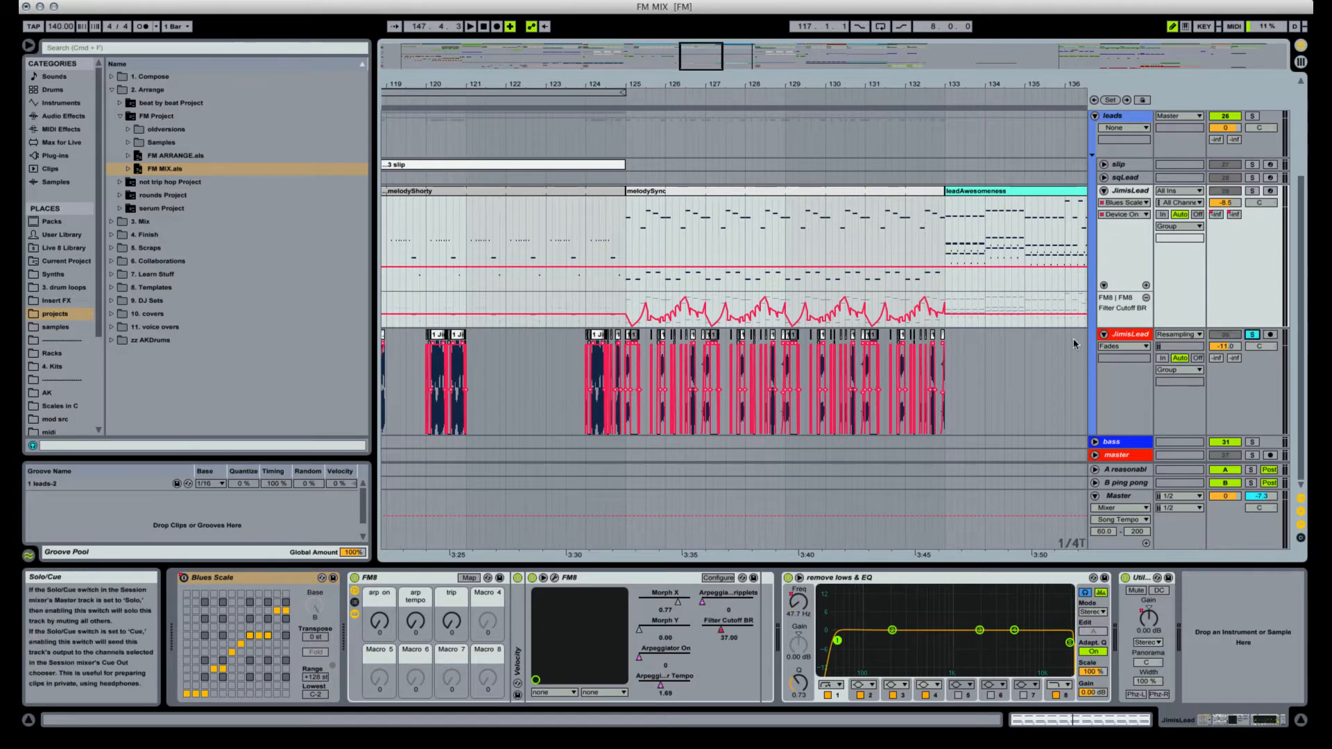
pyautogui.click(572, 359)
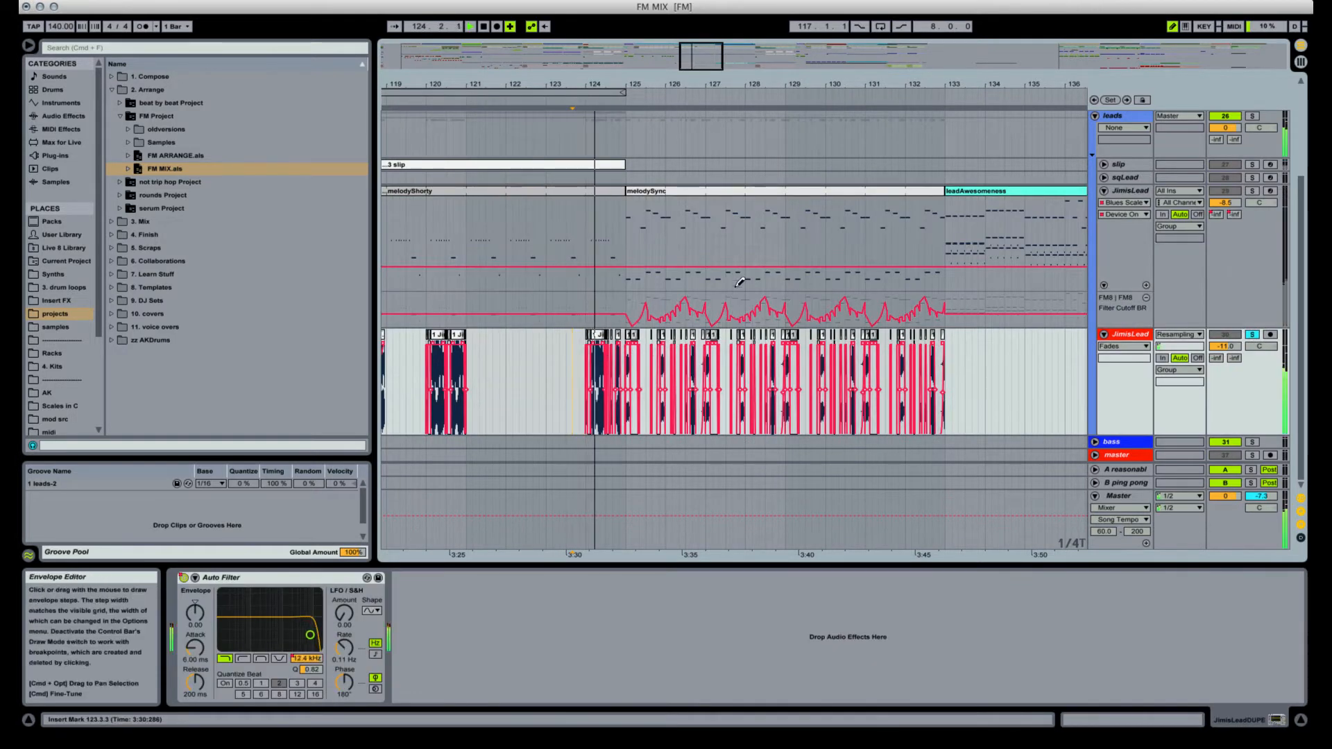
pyautogui.moveTo(673, 81); pyautogui.dragTo(614, 64)
pyautogui.press('space')
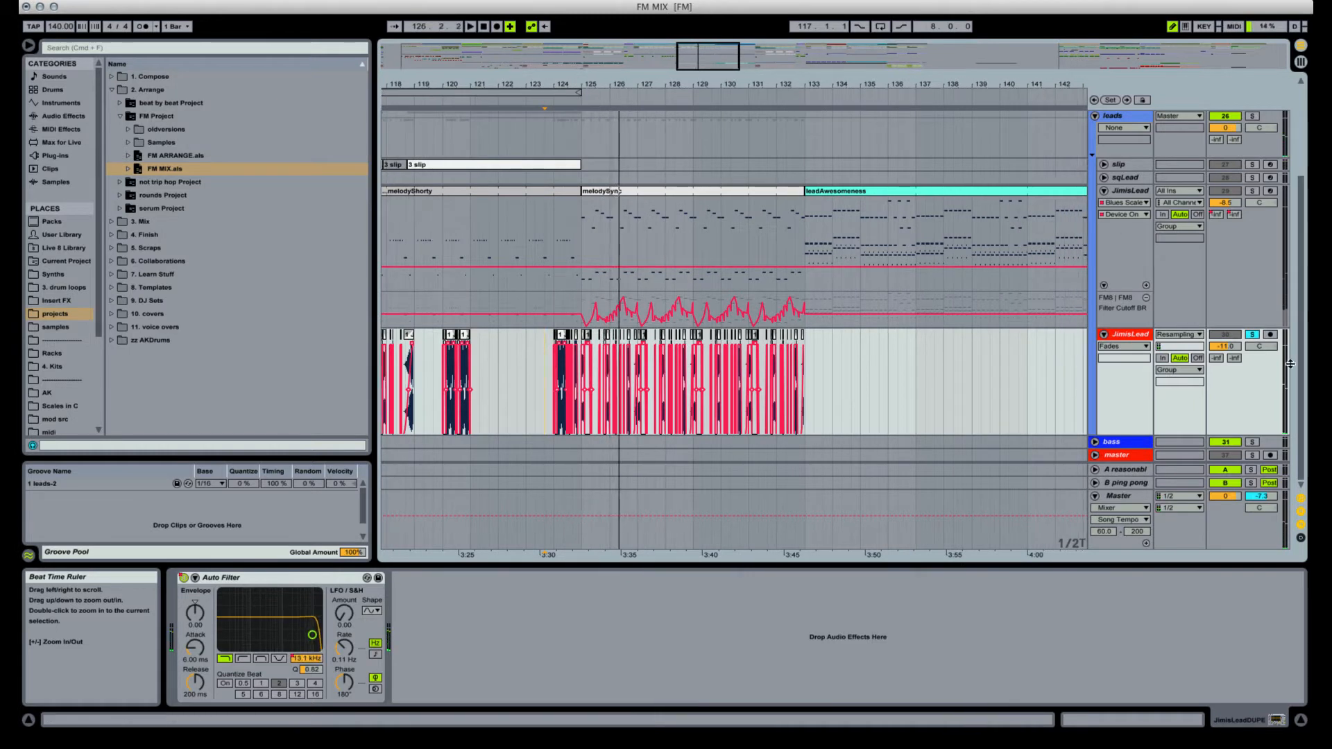
pyautogui.click(1254, 337)
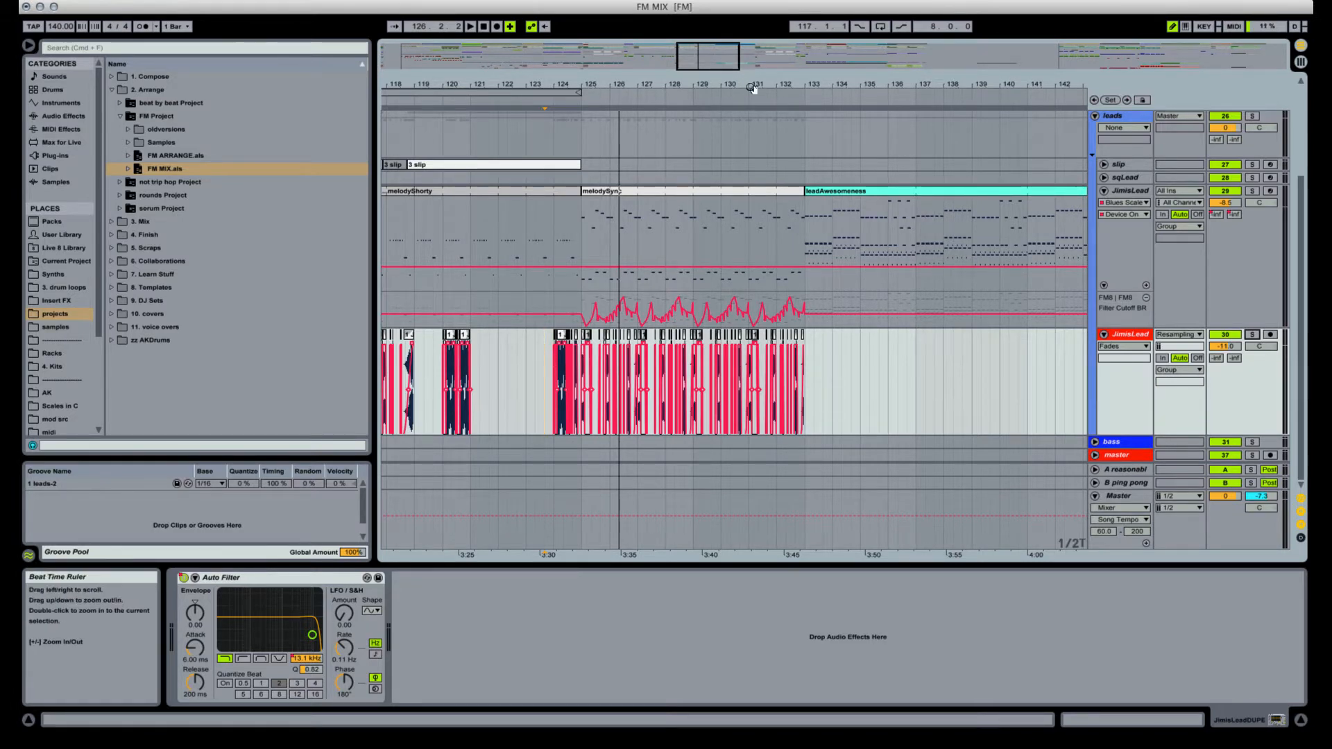
# Audition the melodySync clip on the JimisLead MIDI track from bar 125, soloed together with the drums.
pyautogui.moveTo(752, 84); pyautogui.dragTo(679, 79)
pyautogui.moveTo(895, 77); pyautogui.dragTo(834, 79)
pyautogui.click(1115, 197)
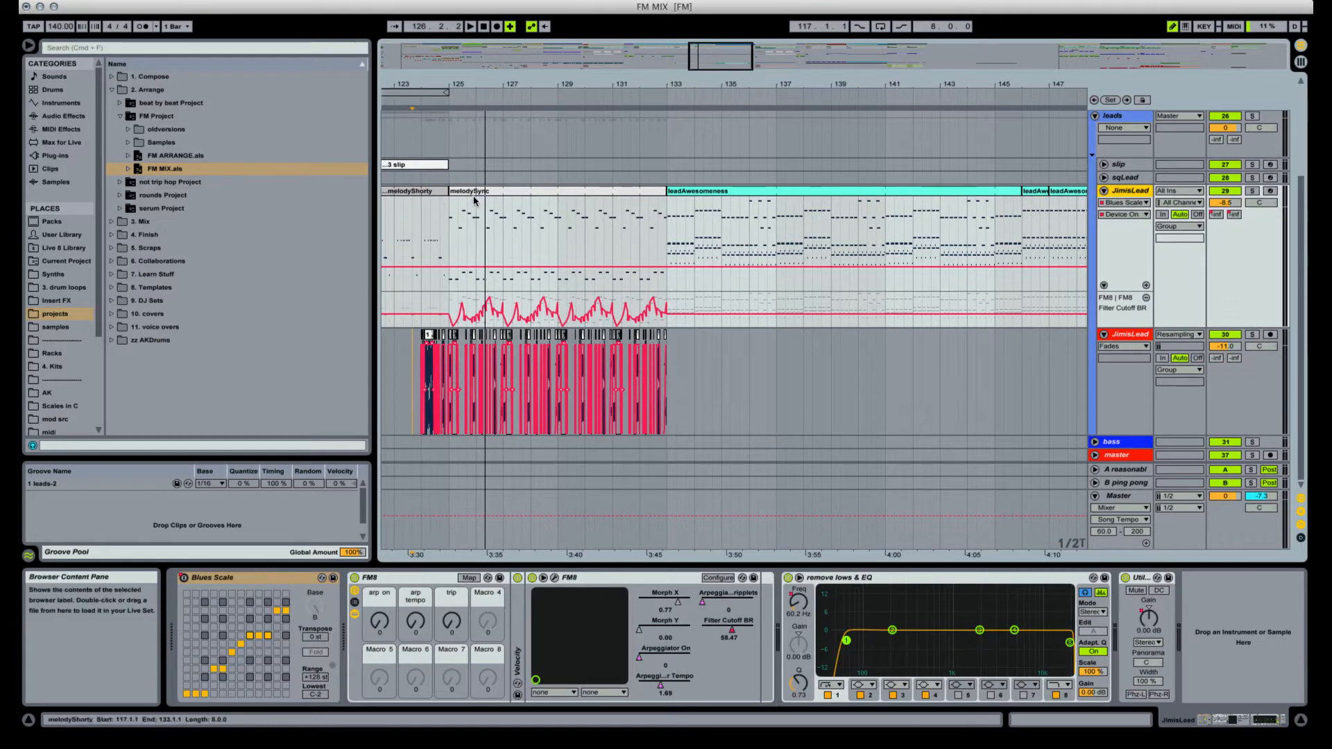
pyautogui.click(556, 195)
pyautogui.click(1252, 192)
pyautogui.press('space')
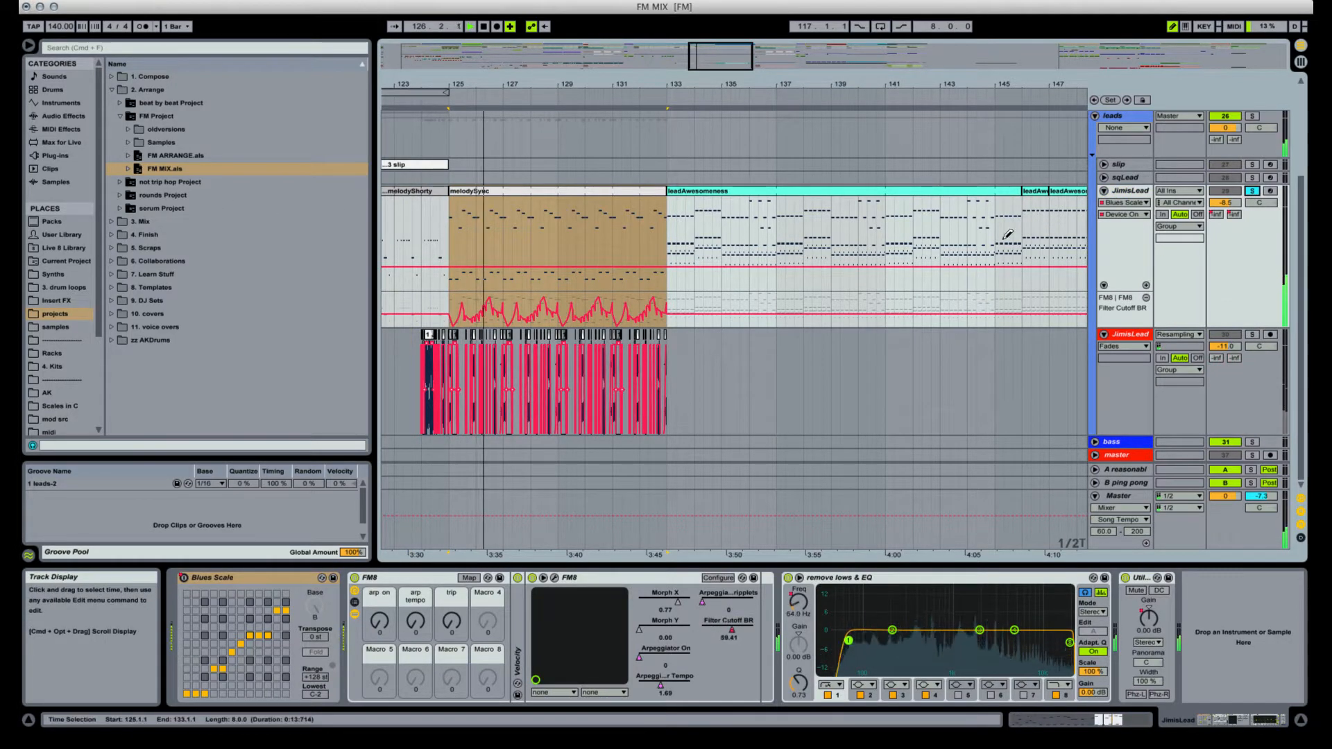
pyautogui.scroll(3, 1008, 227)
pyautogui.scroll(2, 1009, 228)
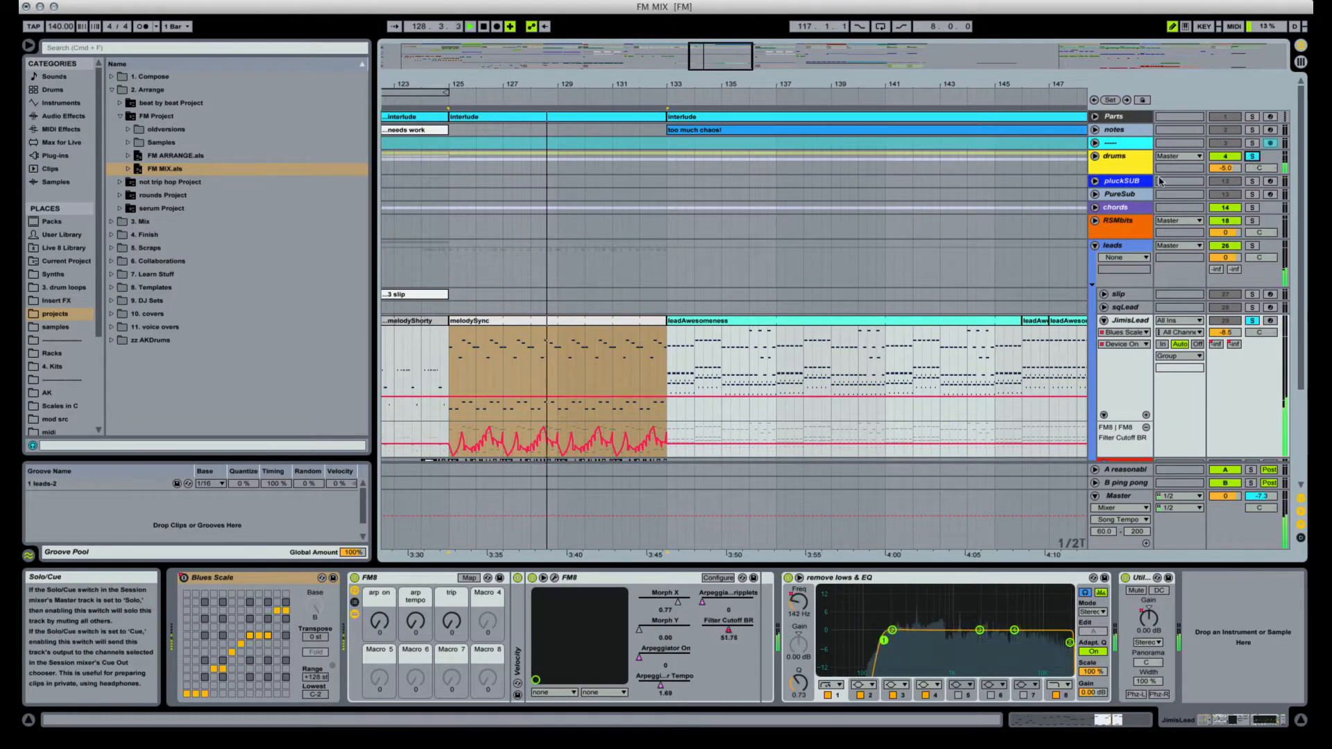
pyautogui.click(1257, 158)
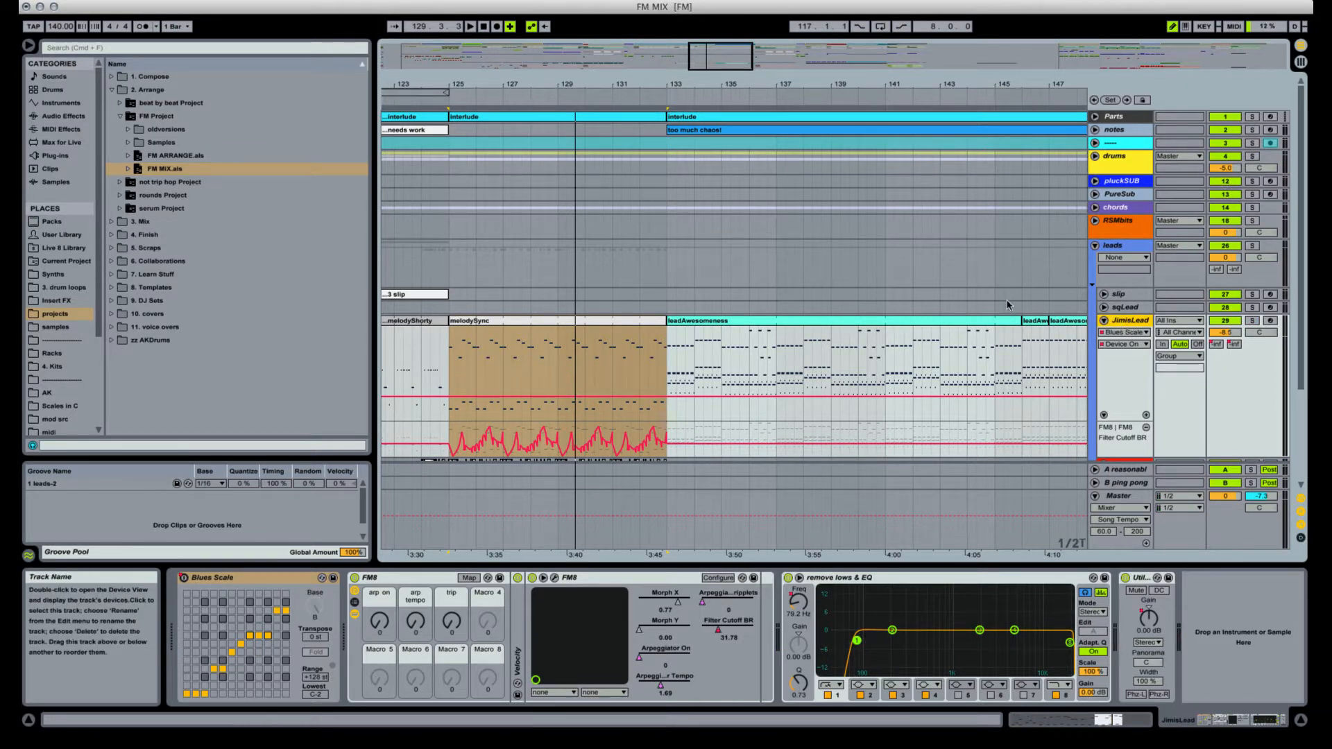
# Prepare a new audio track below JimisLead for resampling from bar 125, record-armed, with JimisLead soloed.
pyautogui.press('Down')
pyautogui.moveTo(571, 82); pyautogui.dragTo(530, 66)
pyautogui.click(430, 431)
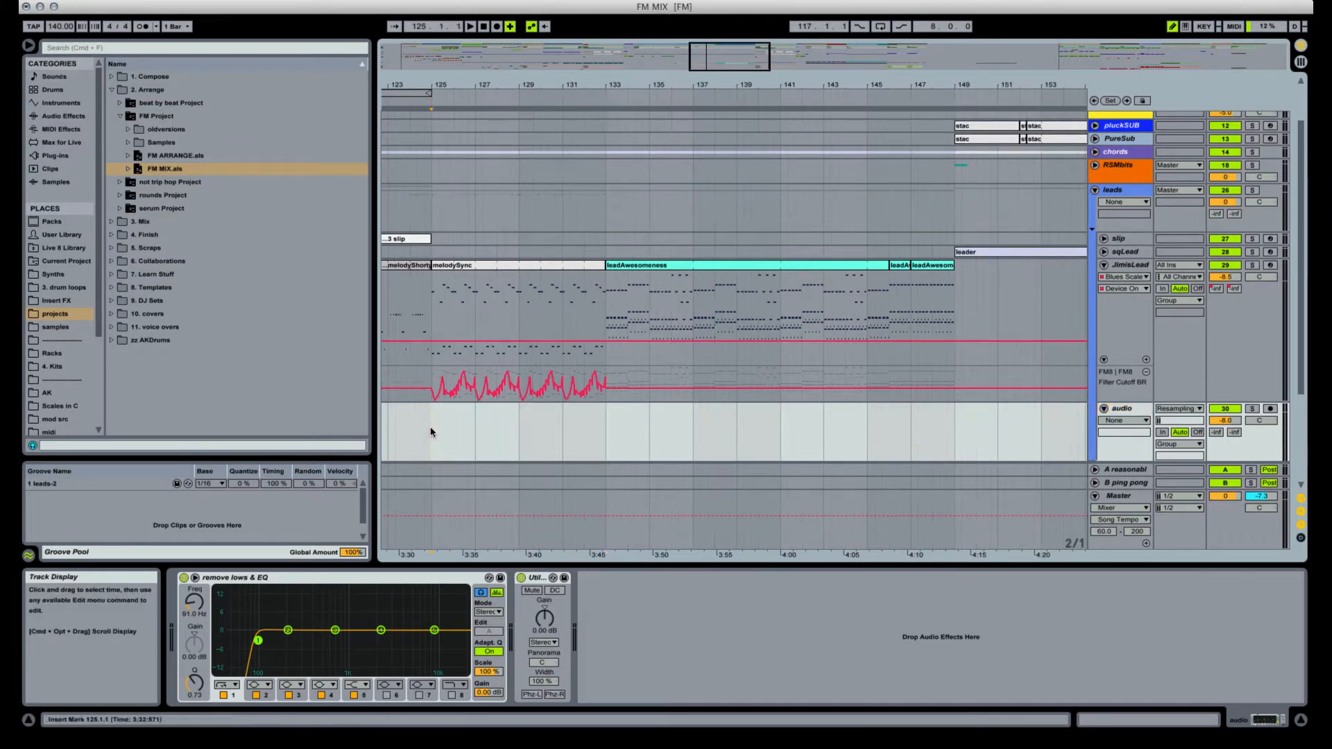
pyautogui.click(1253, 266)
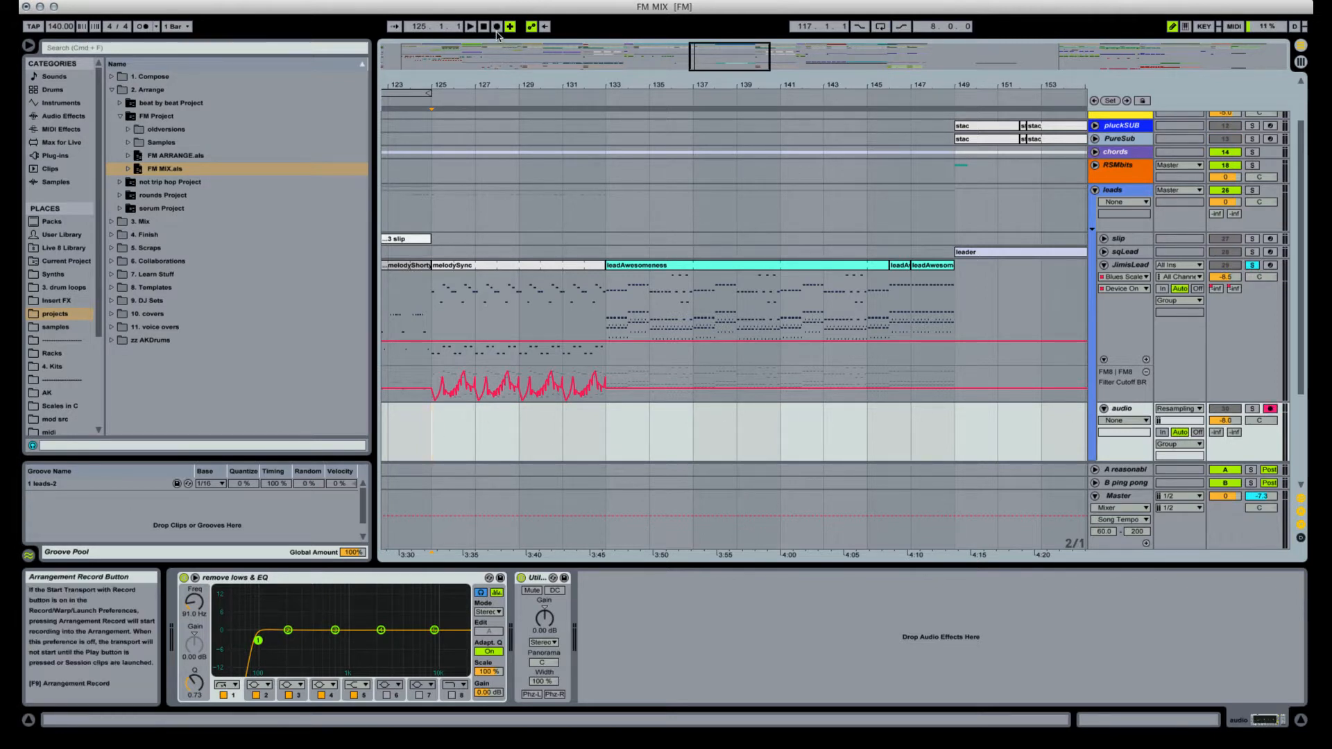
# Resample JimisLead from bar 125 to just past bar 149 while drawing varied Filter Cutoff automation from bar 133 onward.
pyautogui.press('b')
pyautogui.click(631, 380)
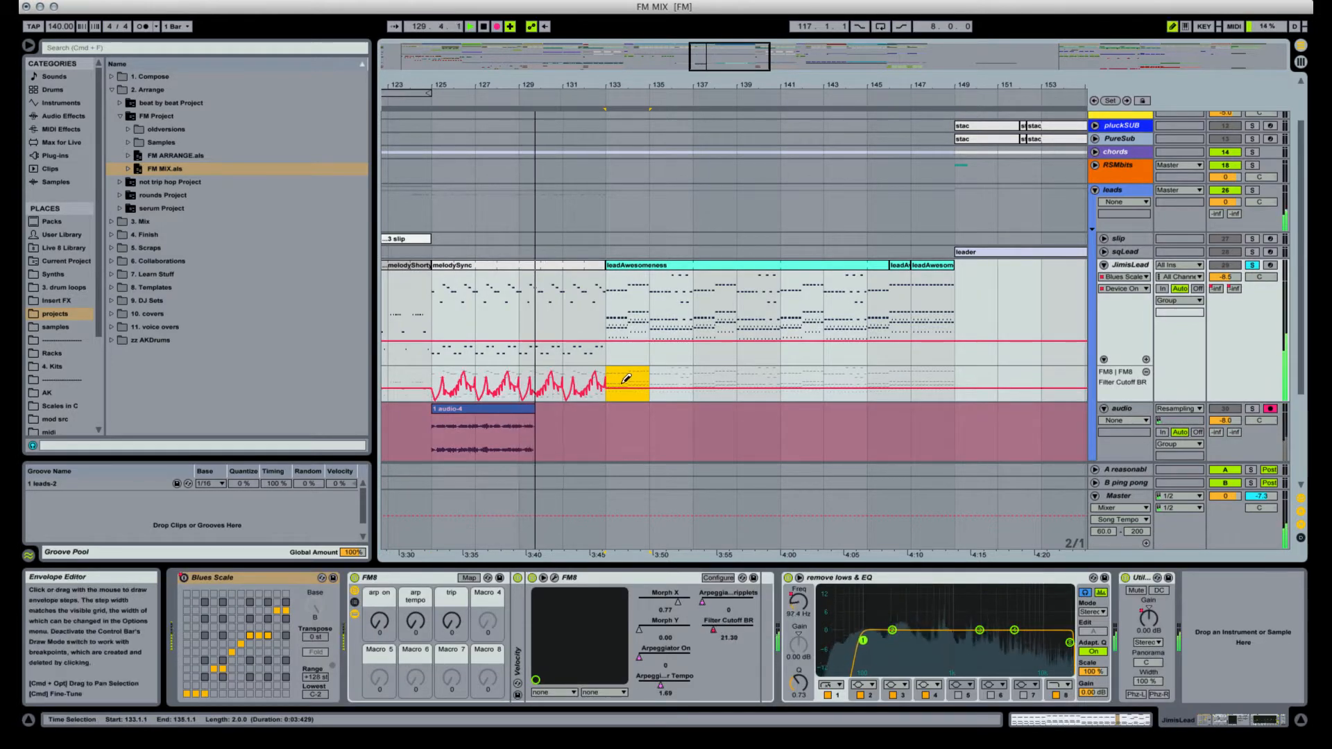
pyautogui.moveTo(626, 379)
pyautogui.mouseDown()
pyautogui.moveTo(744, 394)
pyautogui.moveTo(812, 373)
pyautogui.moveTo(798, 368)
pyautogui.moveTo(830, 386)
pyautogui.moveTo(870, 368)
pyautogui.moveTo(948, 372)
pyautogui.moveTo(881, 393)
pyautogui.mouseUp()
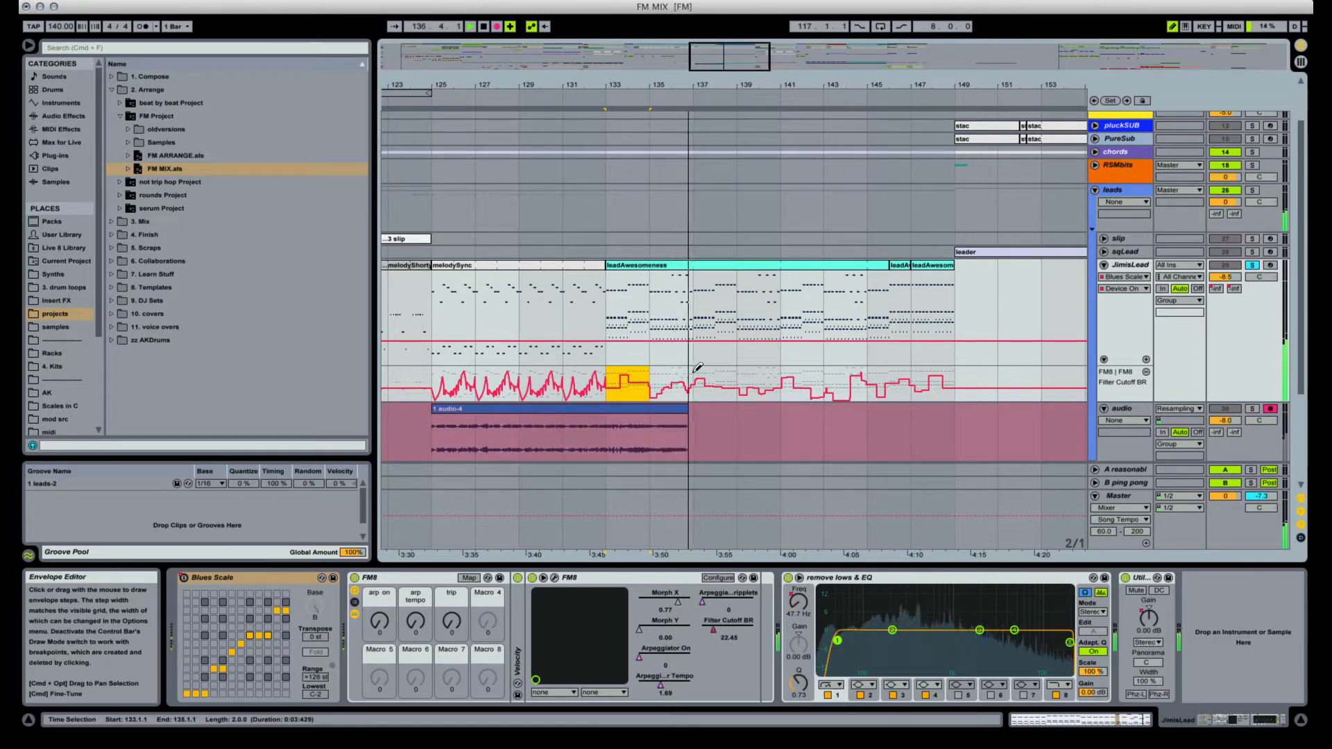
pyautogui.moveTo(696, 374)
pyautogui.mouseDown()
pyautogui.moveTo(734, 399)
pyautogui.moveTo(805, 393)
pyautogui.moveTo(744, 394)
pyautogui.moveTo(692, 370)
pyautogui.moveTo(880, 382)
pyautogui.moveTo(899, 357)
pyautogui.moveTo(915, 378)
pyautogui.moveTo(895, 380)
pyautogui.moveTo(885, 371)
pyautogui.moveTo(940, 372)
pyautogui.moveTo(945, 387)
pyautogui.moveTo(967, 360)
pyautogui.moveTo(968, 375)
pyautogui.mouseUp()
pyautogui.press('space')
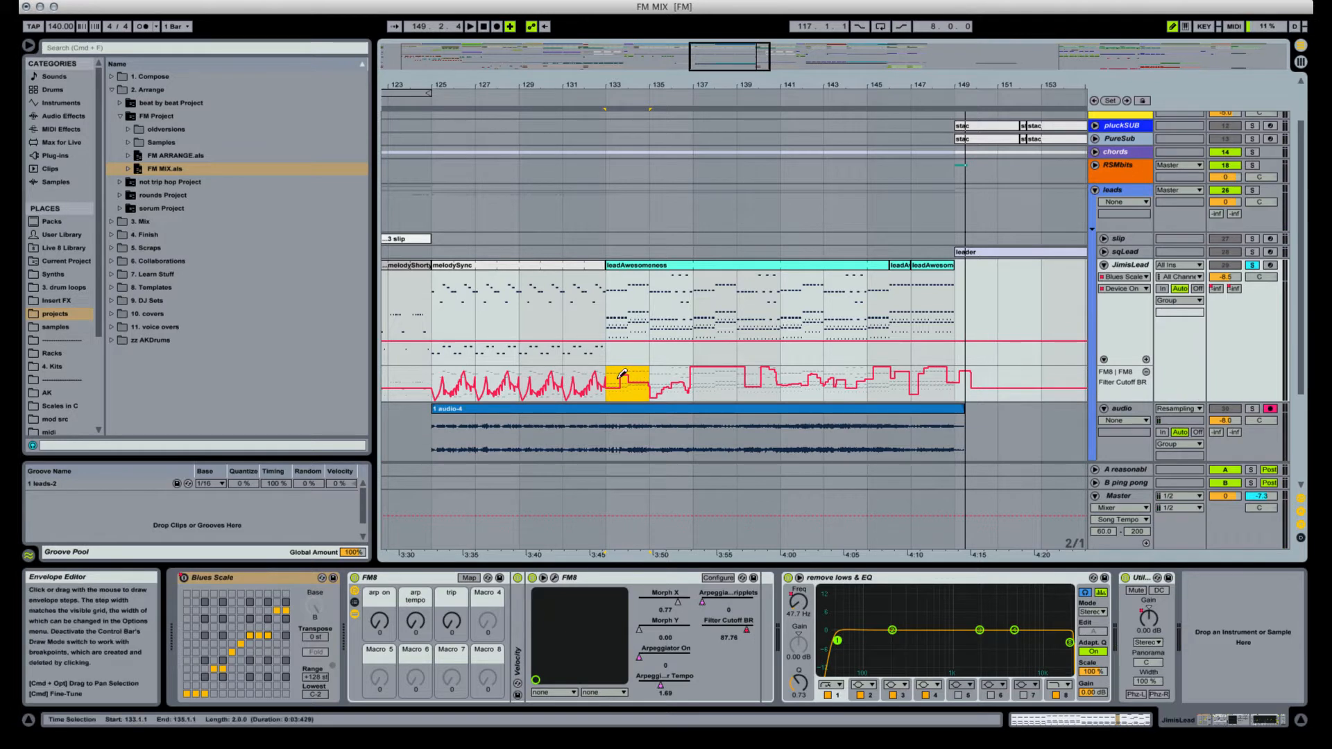
# Delete the drawn Filter Cutoff automation on JimisLead from bar 133 to bar 151.
pyautogui.press('b')
pyautogui.moveTo(607, 382); pyautogui.dragTo(980, 383)
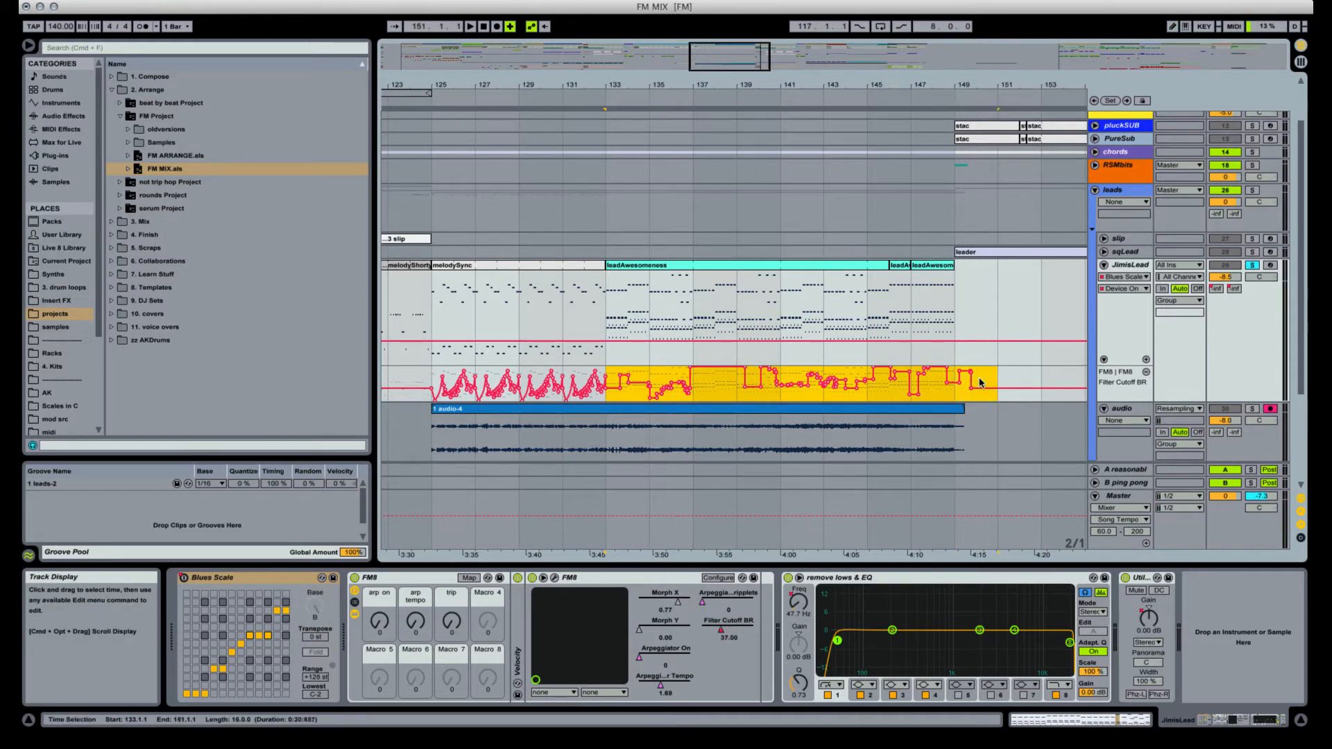
pyautogui.press('Delete')
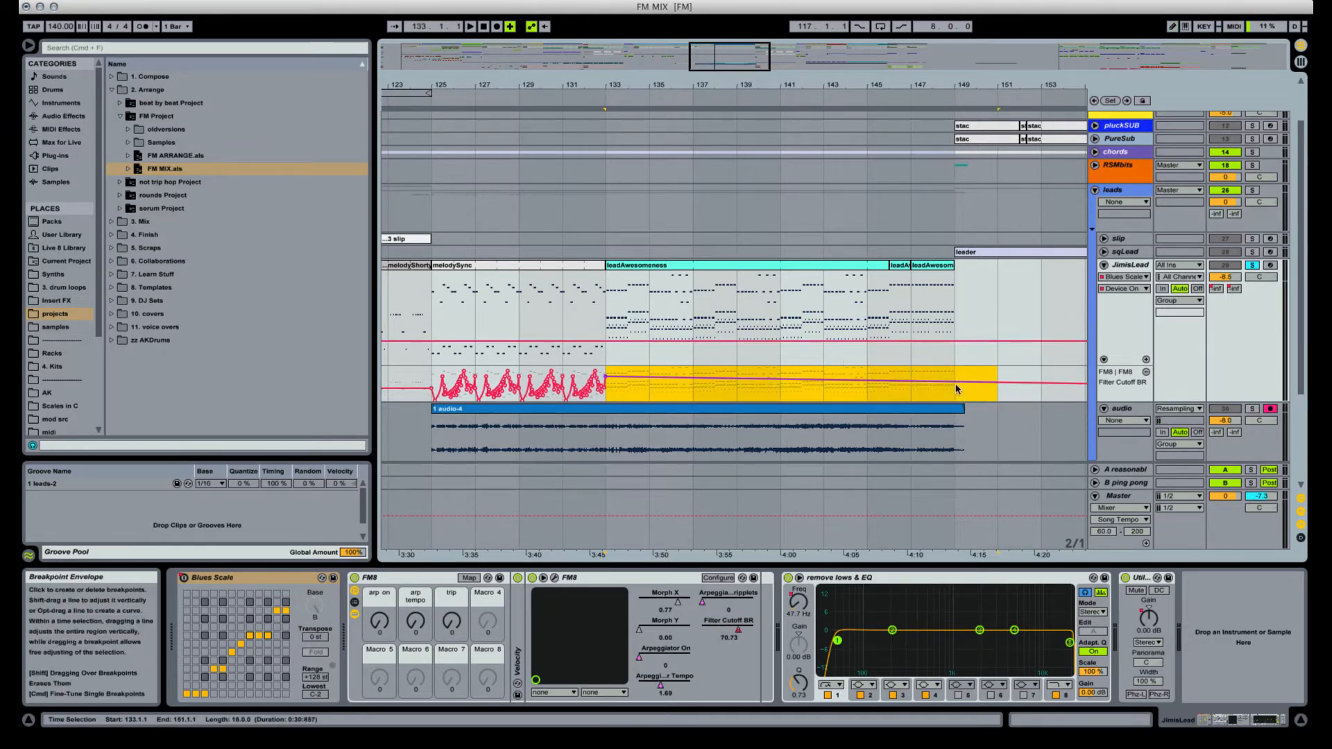
# Consolidate the melodySync and leadAwesomeness clips on JimisLead between bars 125 and 149 into one clip.
pyautogui.click(940, 271)
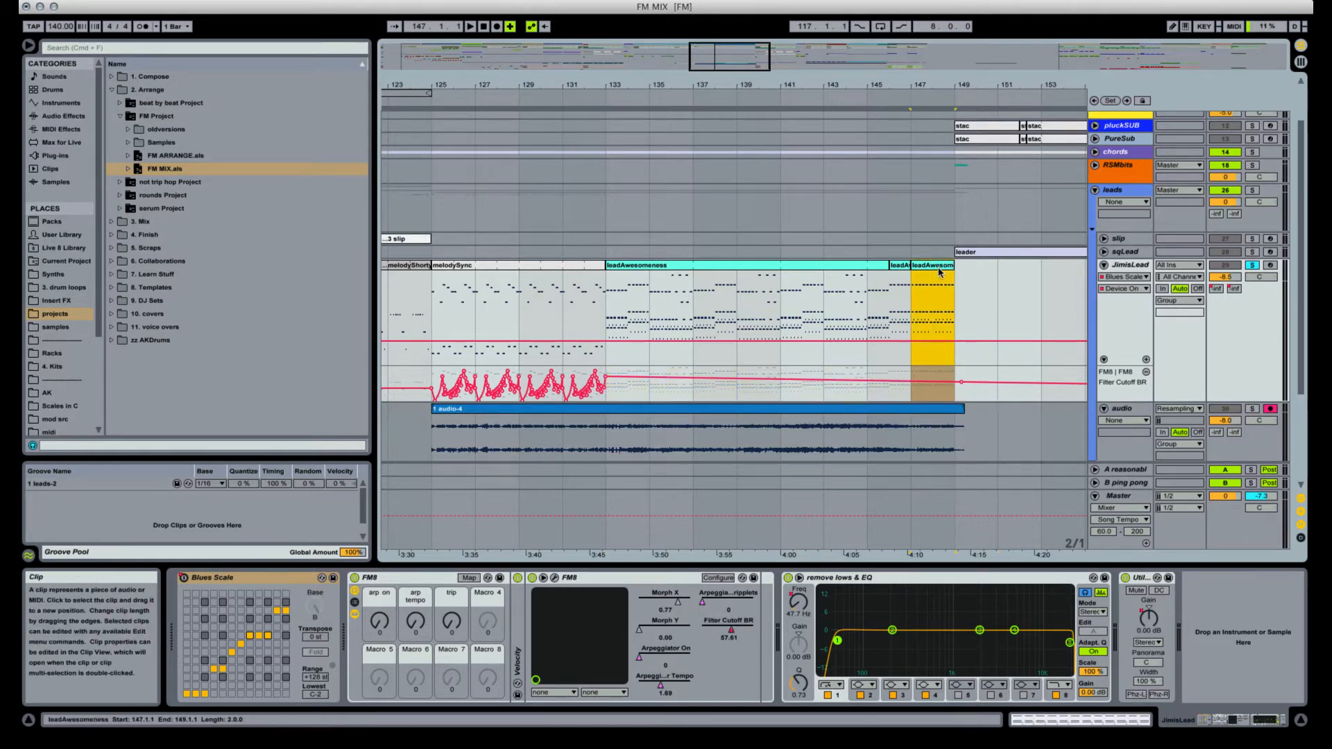
pyautogui.keyDown('shift'); pyautogui.click(533, 268); pyautogui.keyUp('shift')
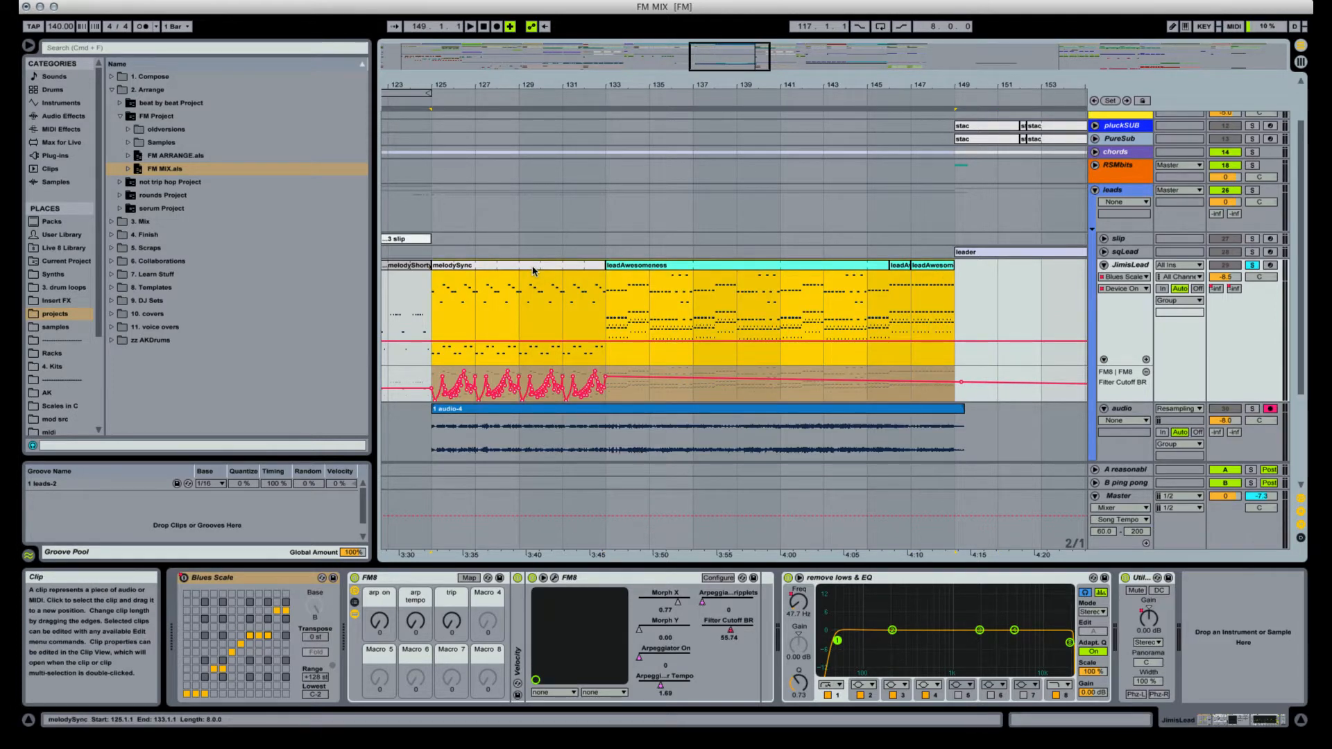
pyautogui.press('super+j')
# Recolor the consolidated melodySync clip dark pink and deactivate it.
pyautogui.rightClick(533, 270)
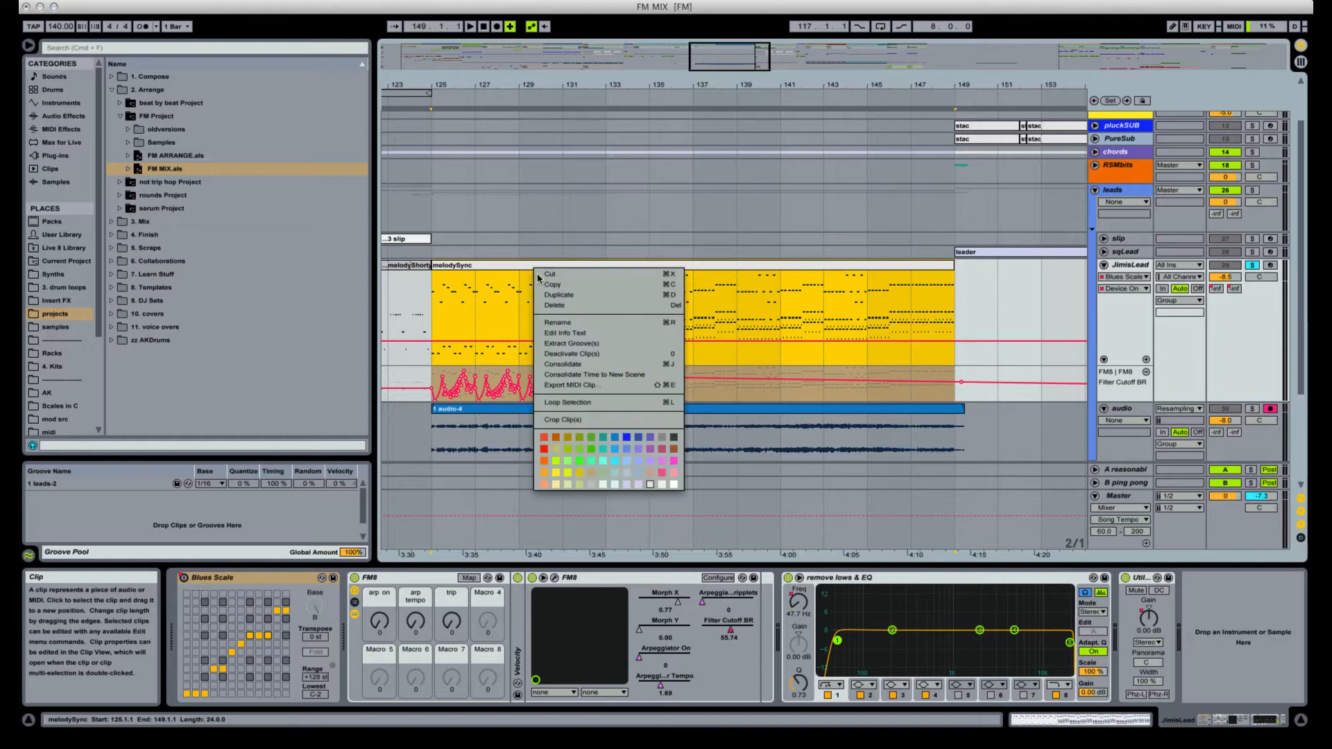
pyautogui.click(672, 471)
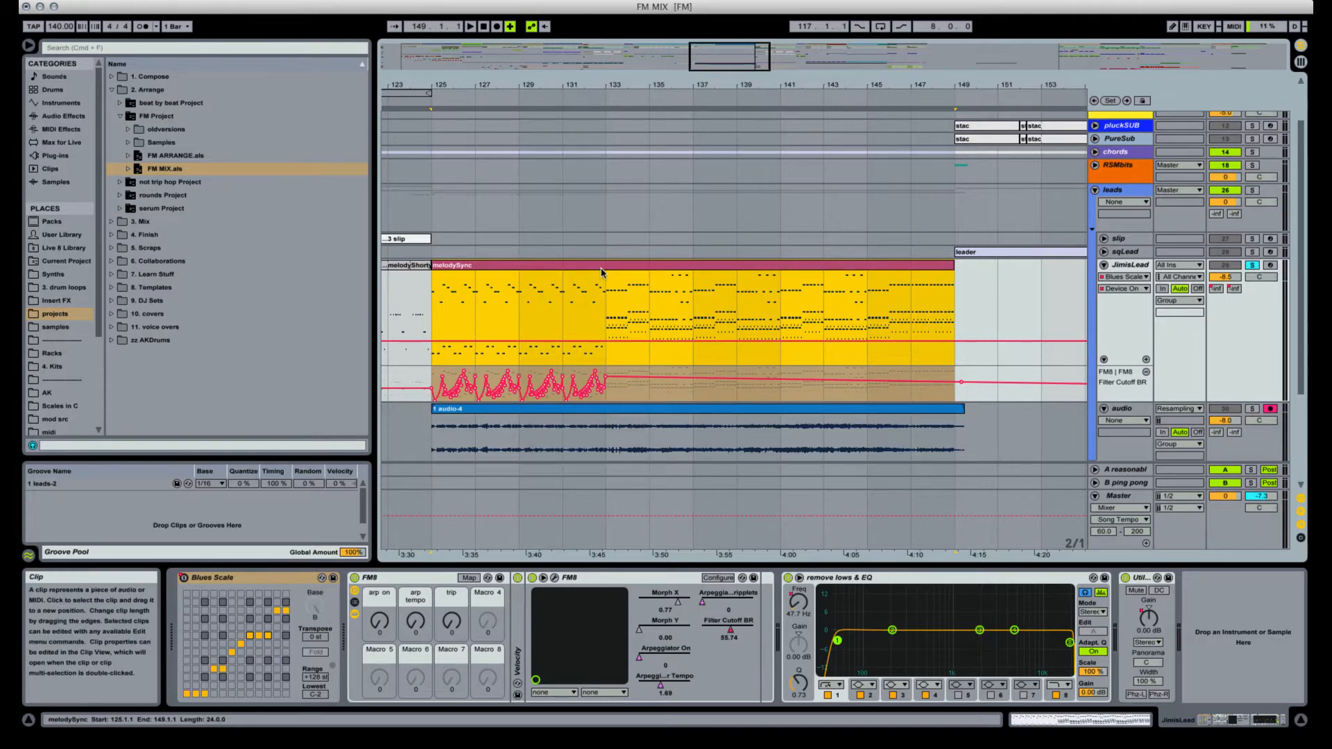
pyautogui.press('0')
# Play the resampled audio clip soloed from bar 125 and switch off filter 1 in its track's remove lows & EQ device.
pyautogui.moveTo(608, 89); pyautogui.dragTo(608, 68)
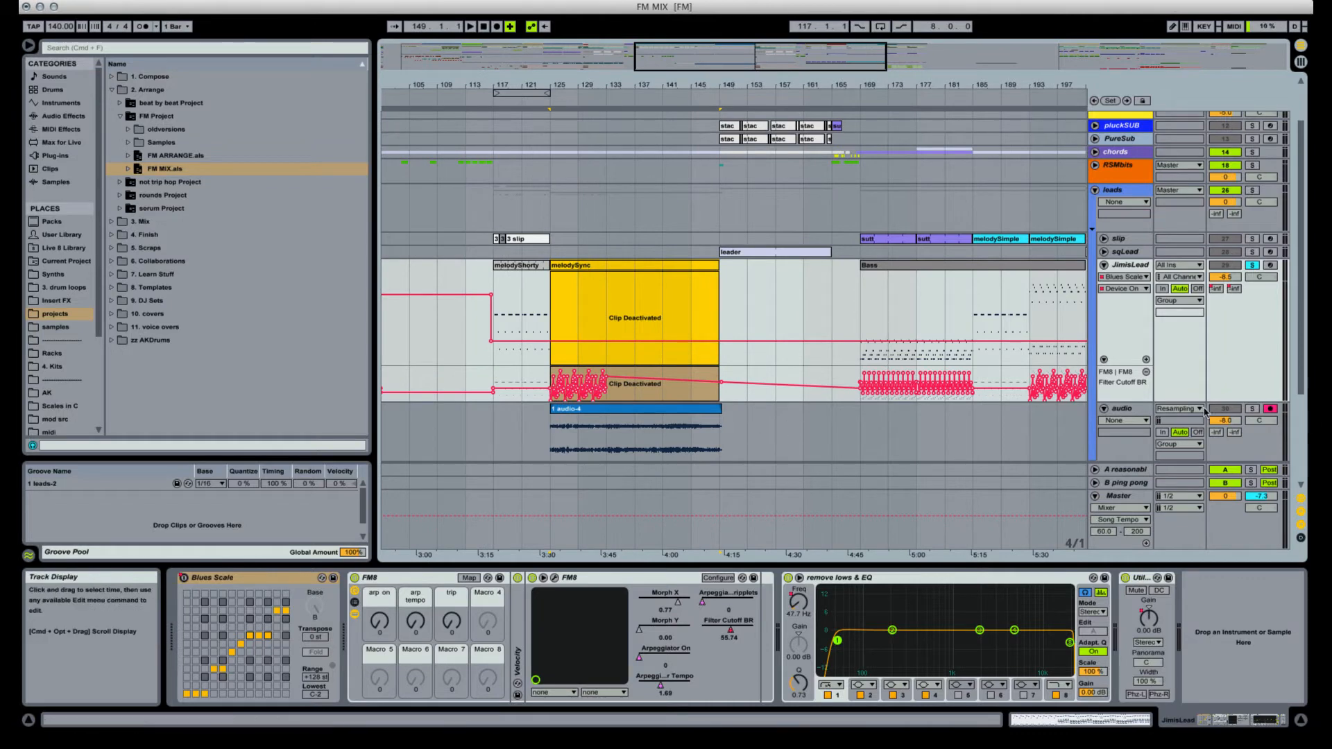
pyautogui.click(650, 411)
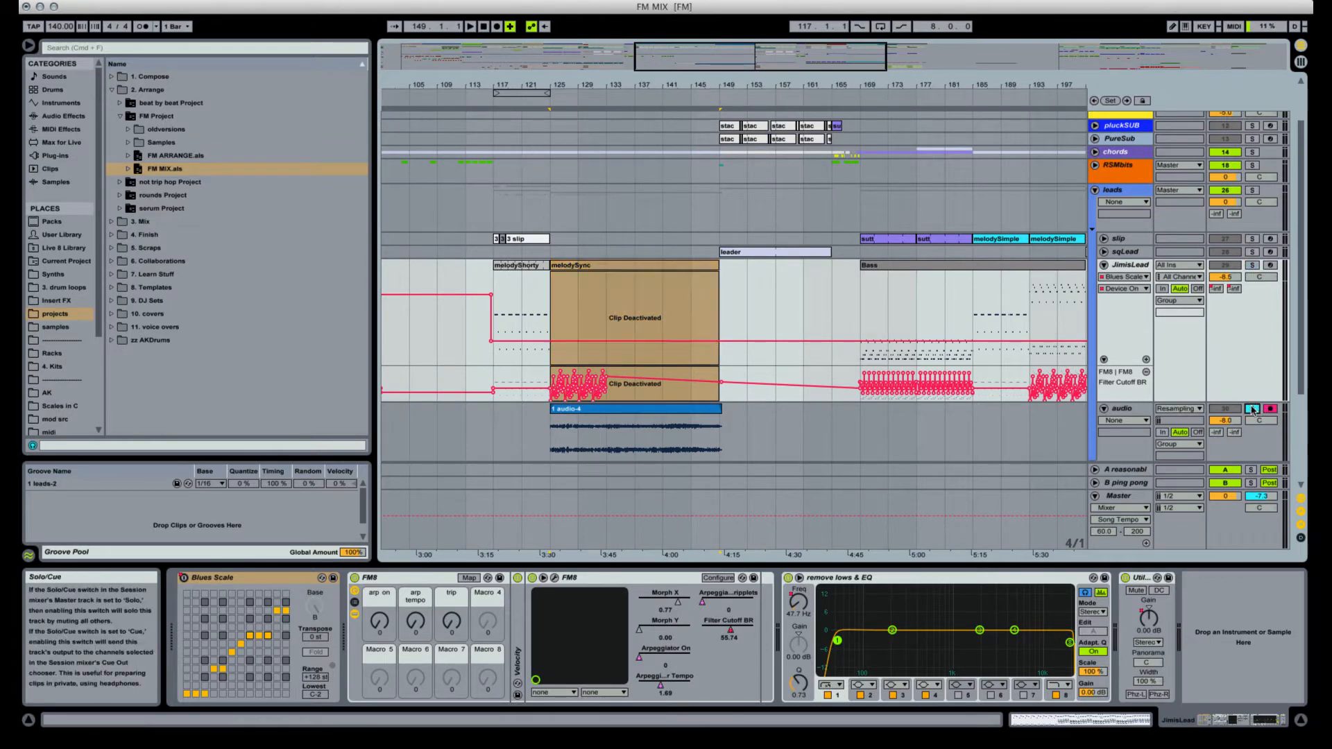
pyautogui.click(650, 411)
pyautogui.press('space')
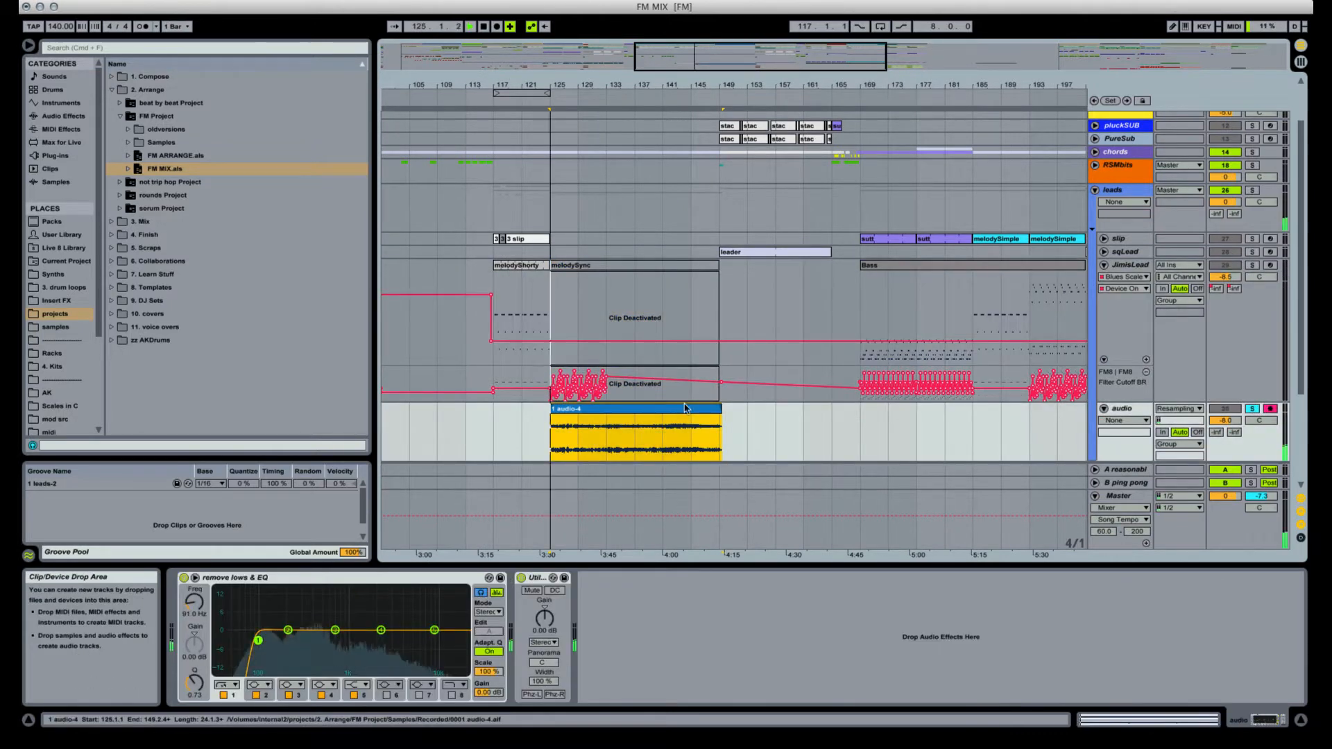
pyautogui.click(223, 695)
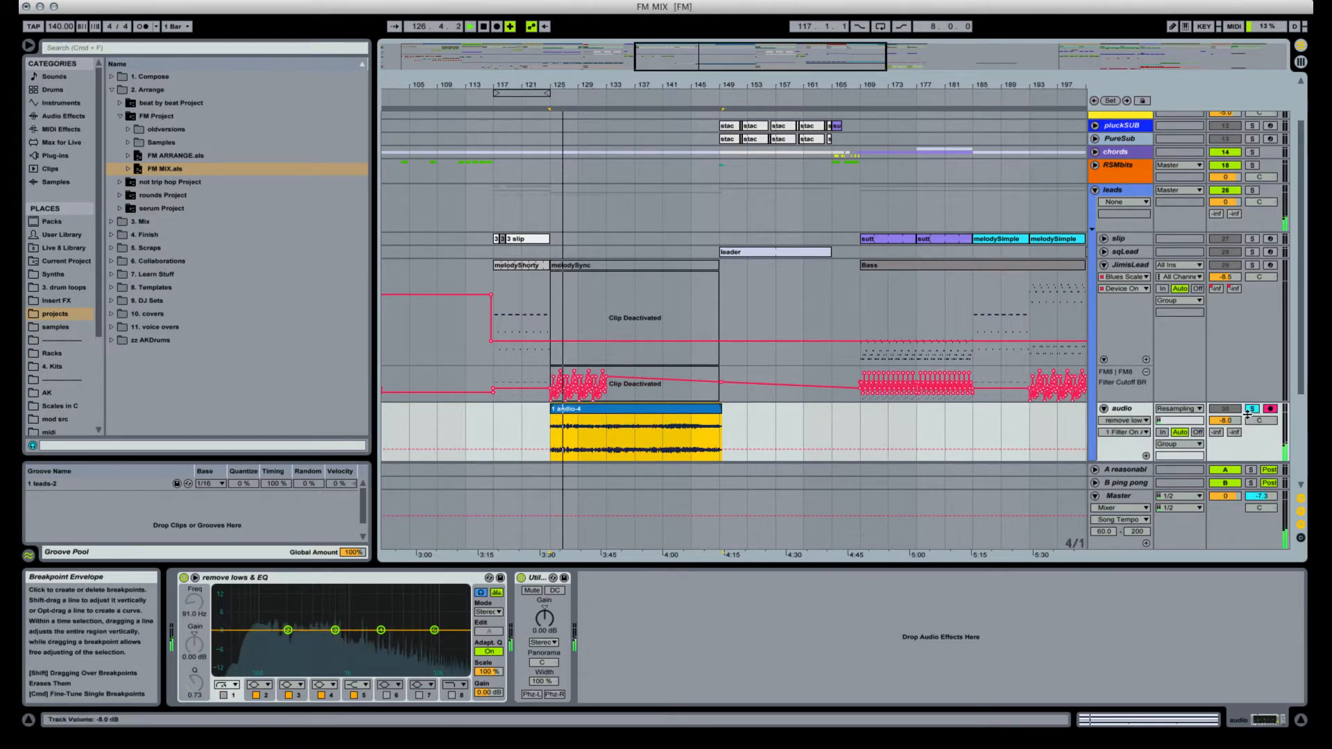
# Set the resampled audio track's volume to -3 dB and rename the track RSMjimis.
pyautogui.click(1224, 418)
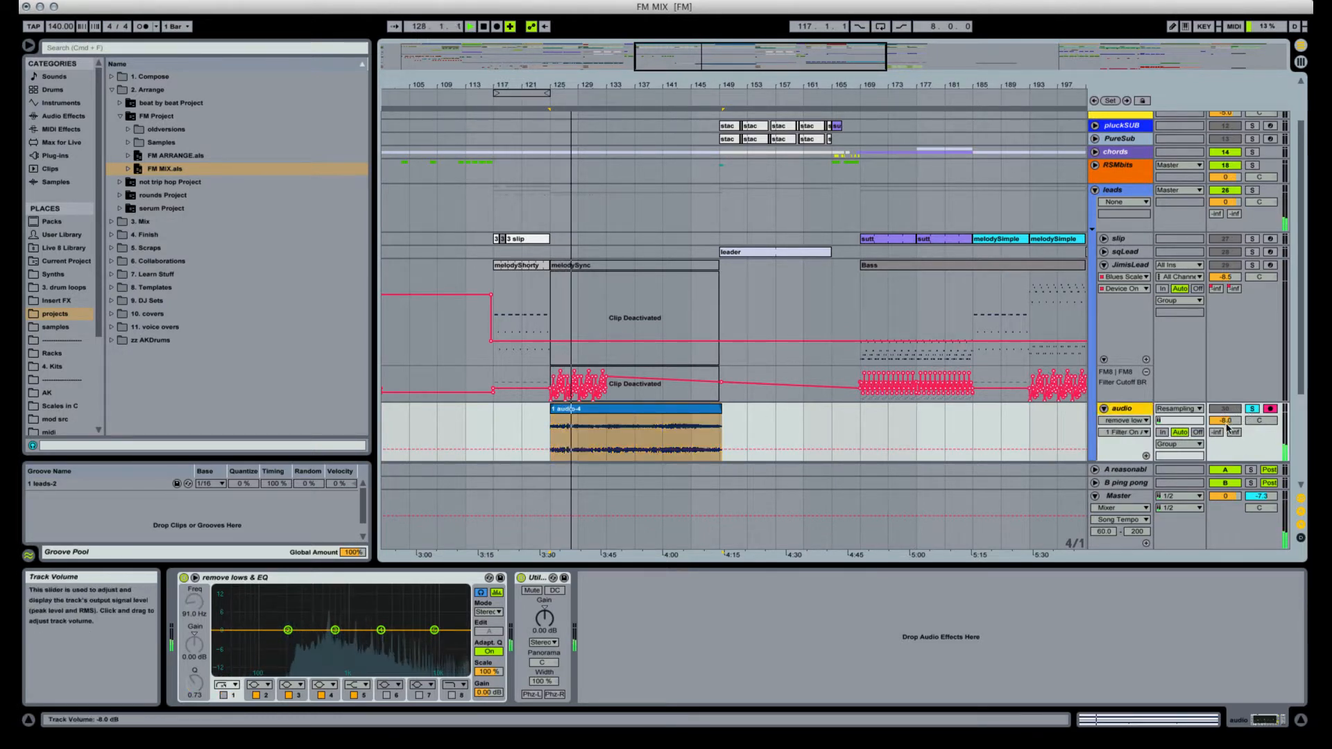
pyautogui.write('-3')
pyautogui.press('Return')
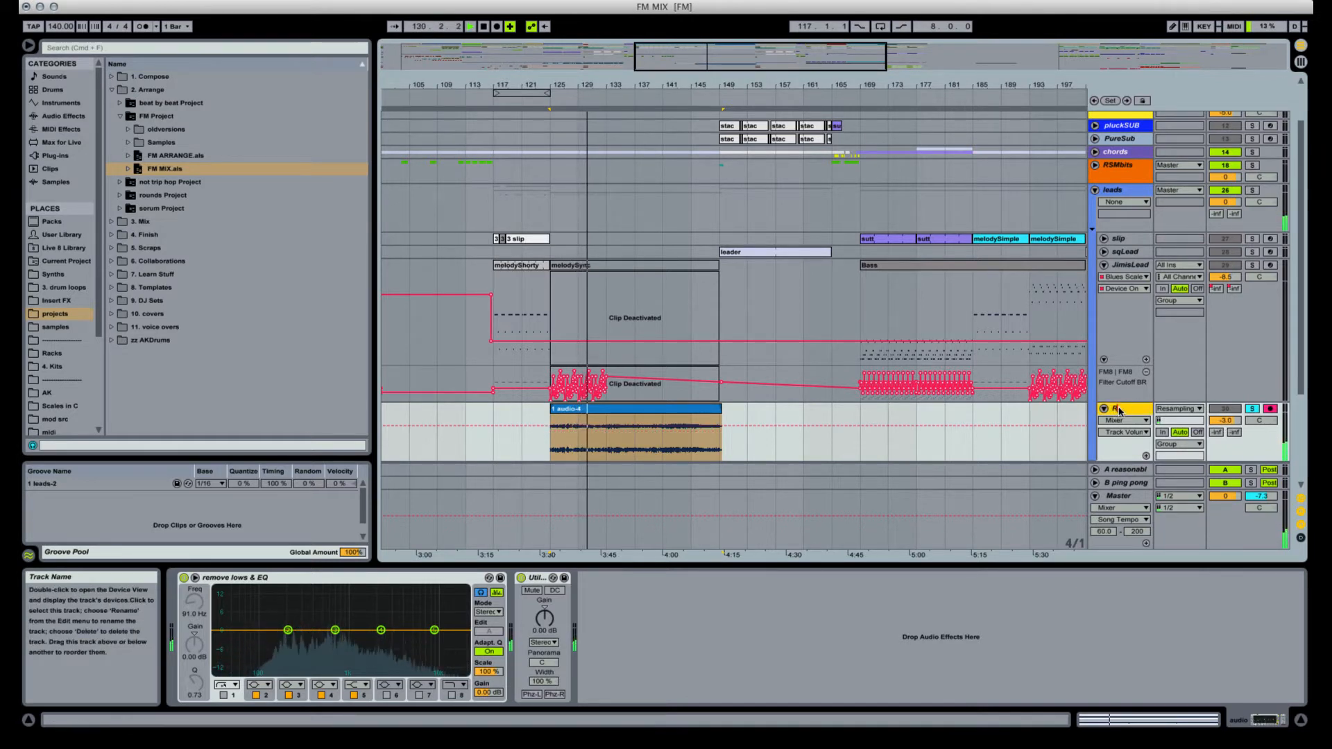
pyautogui.press('Return')
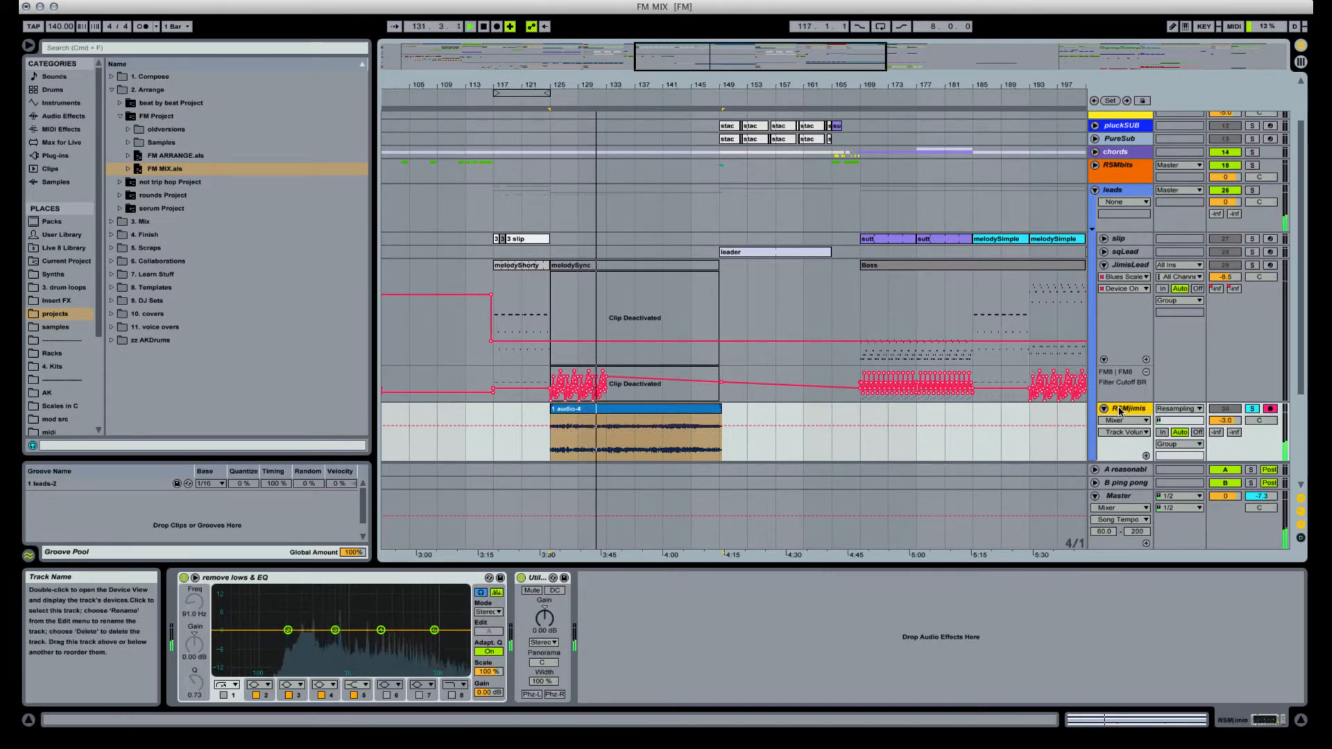
# Trim the end of the recorded RSMjimis clip to bar 149 and loop the arrangement over it from bar 125.
pyautogui.click(717, 407)
pyautogui.moveTo(716, 408); pyautogui.dragTo(713, 407)
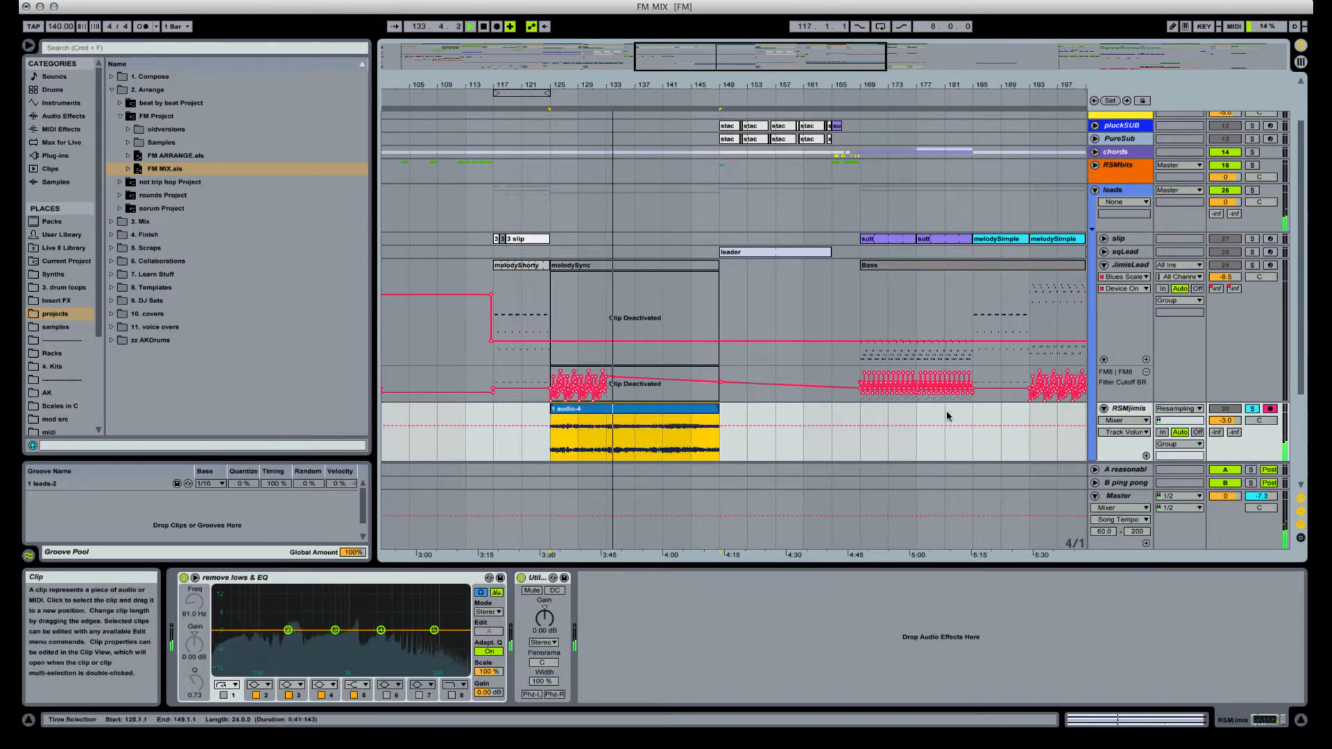
pyautogui.press('super+l')
pyautogui.scroll(3, 1138, 186)
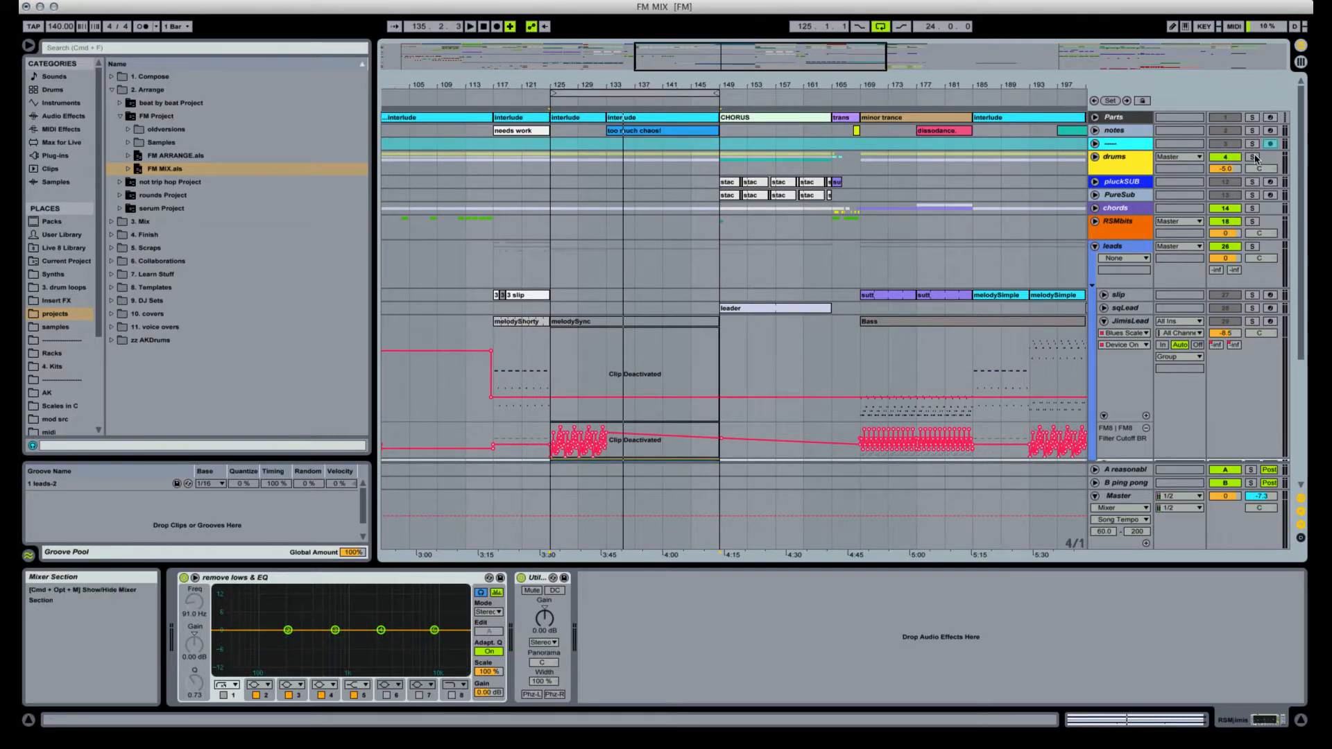
pyautogui.scroll(-2, 732, 200)
pyautogui.scroll(-7, 732, 200)
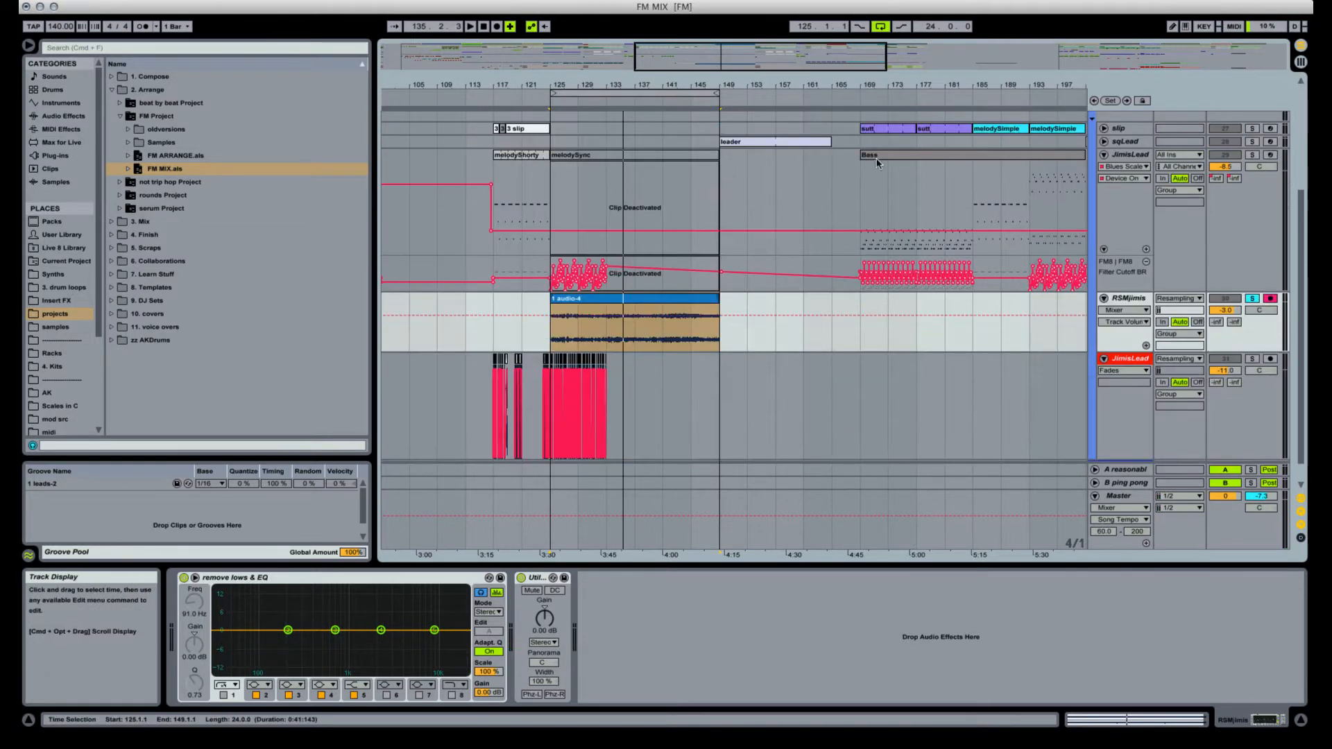
# Add the IL Gross Beat VST plug-in after Utility on the RSMjimis track and move its editor window clear of the browser.
pyautogui.click(1140, 298)
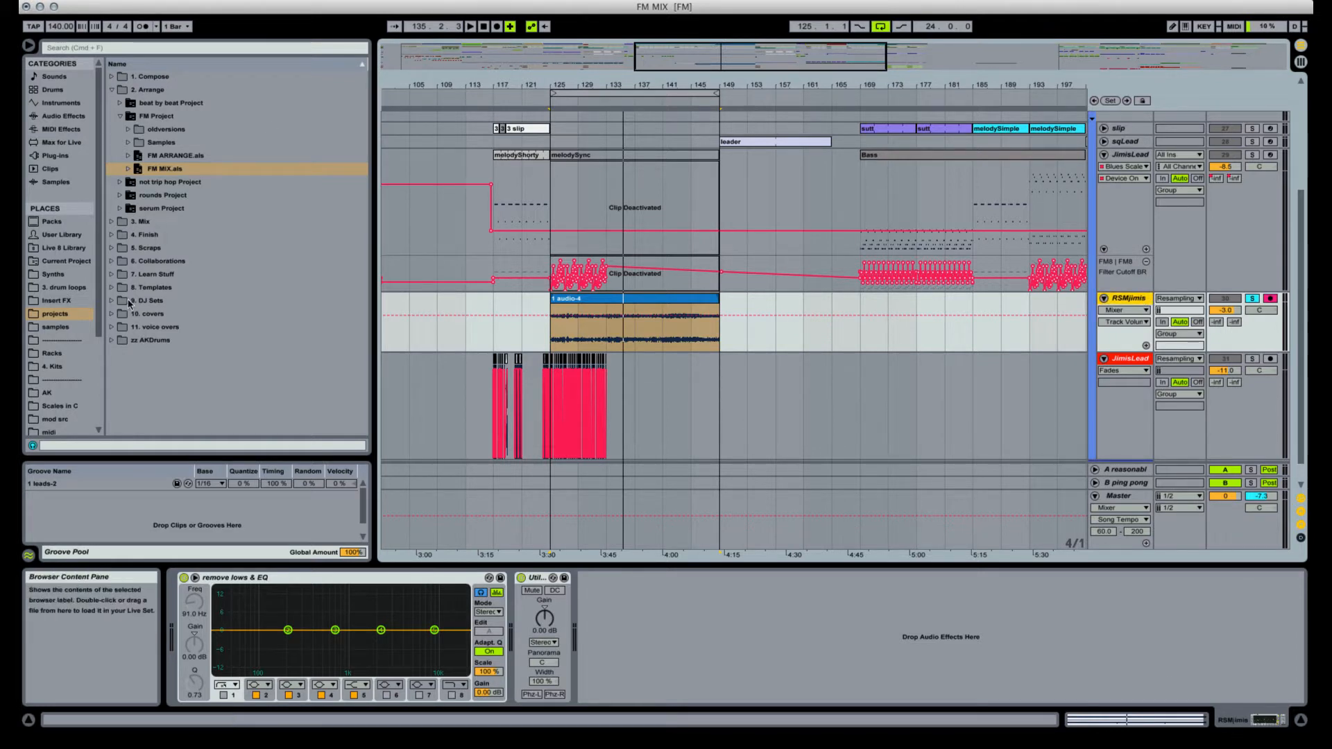
pyautogui.click(56, 301)
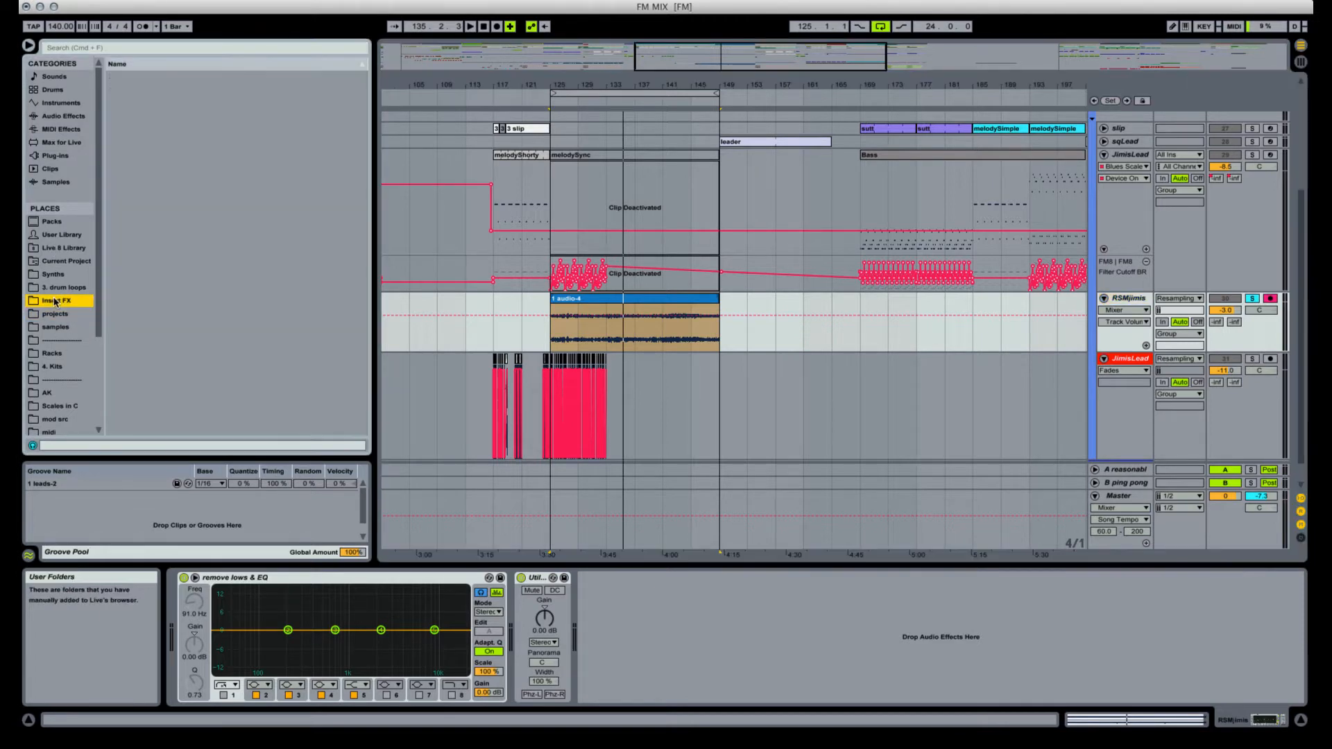
pyautogui.click(62, 156)
pyautogui.click(110, 77)
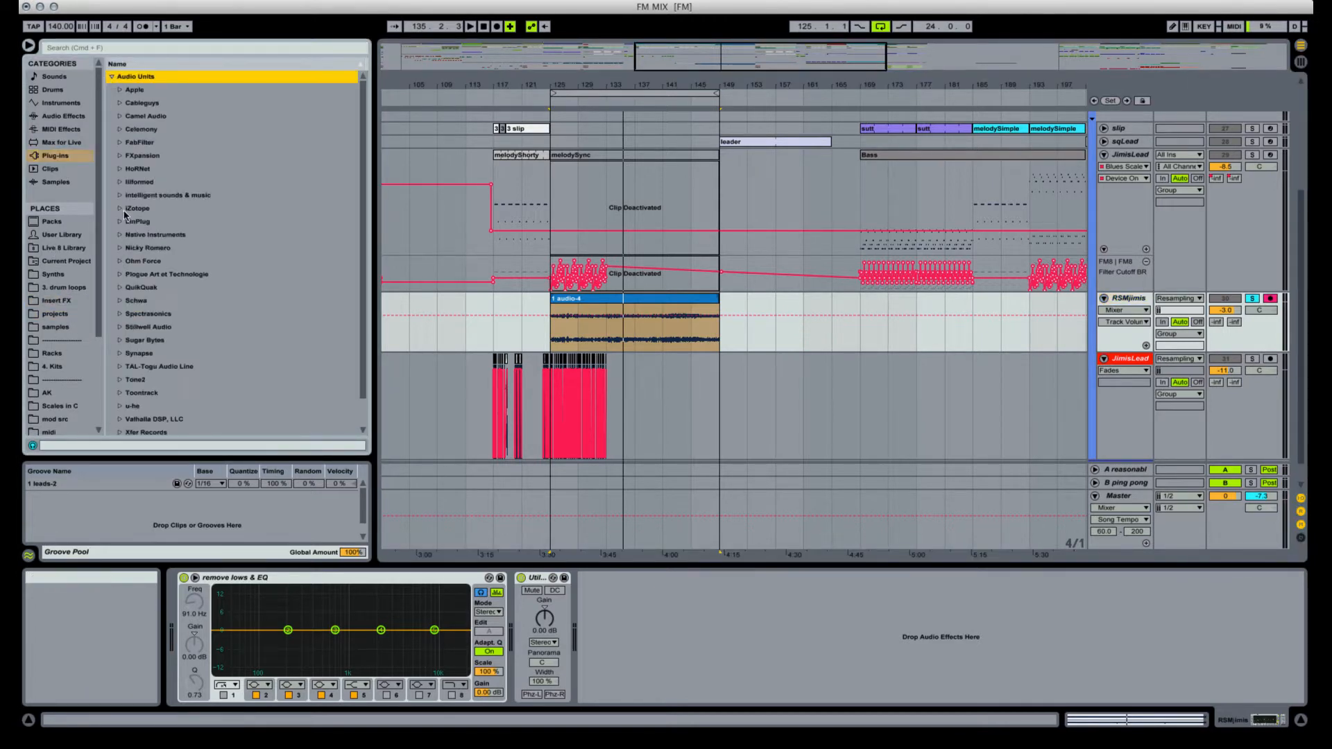
pyautogui.scroll(-2, 123, 250)
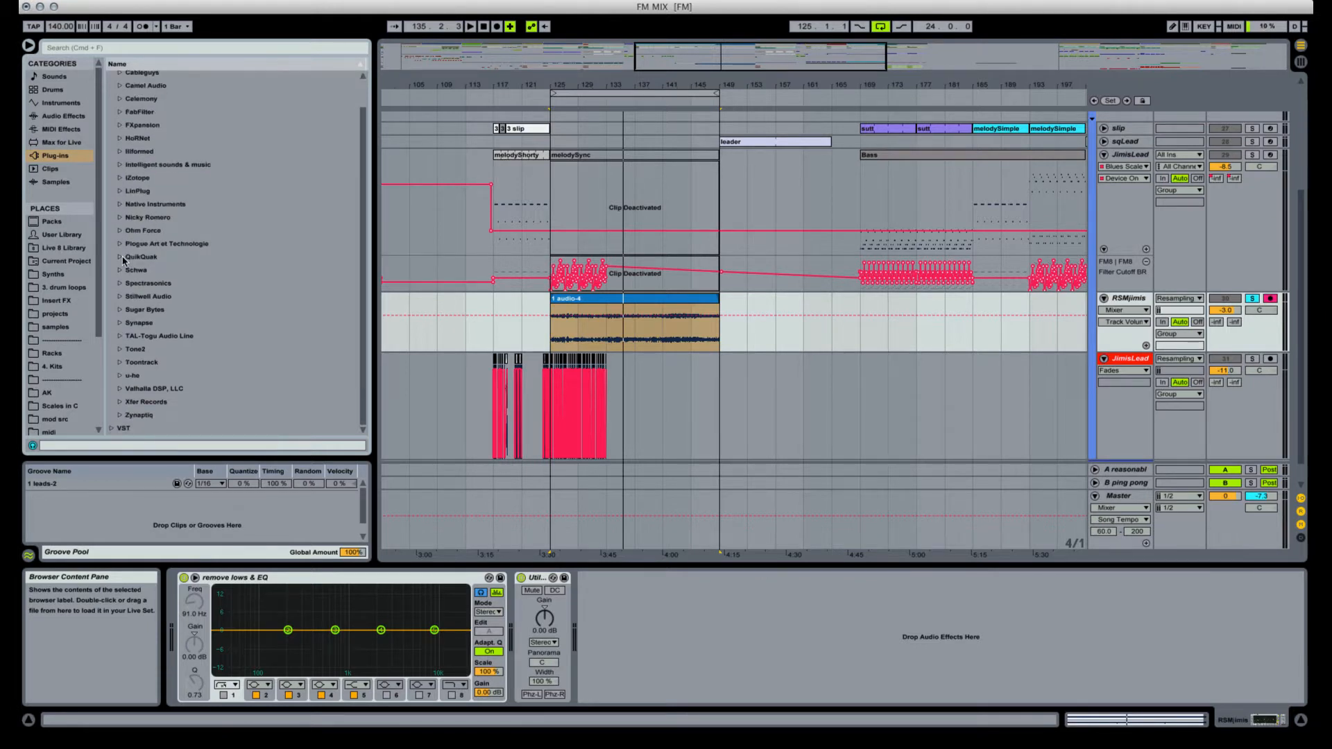
pyautogui.click(110, 428)
pyautogui.click(121, 103)
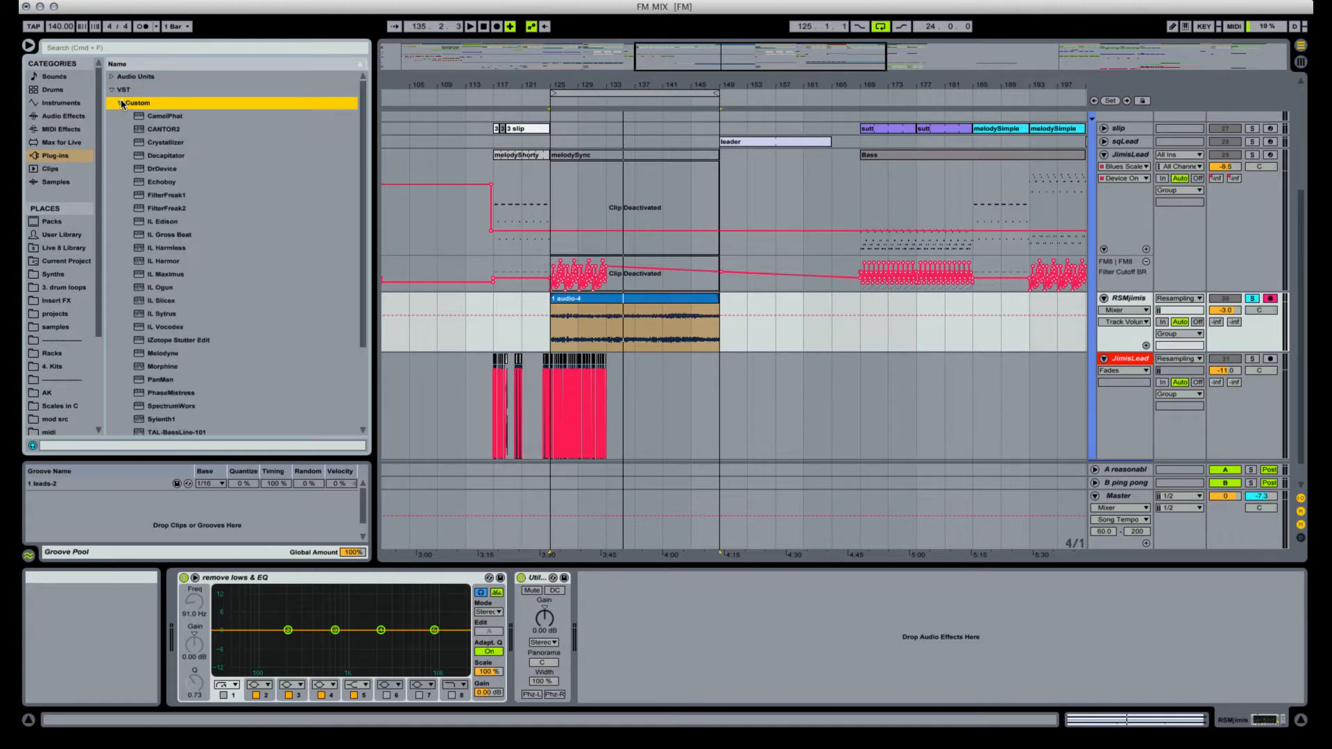
pyautogui.scroll(-5, 137, 243)
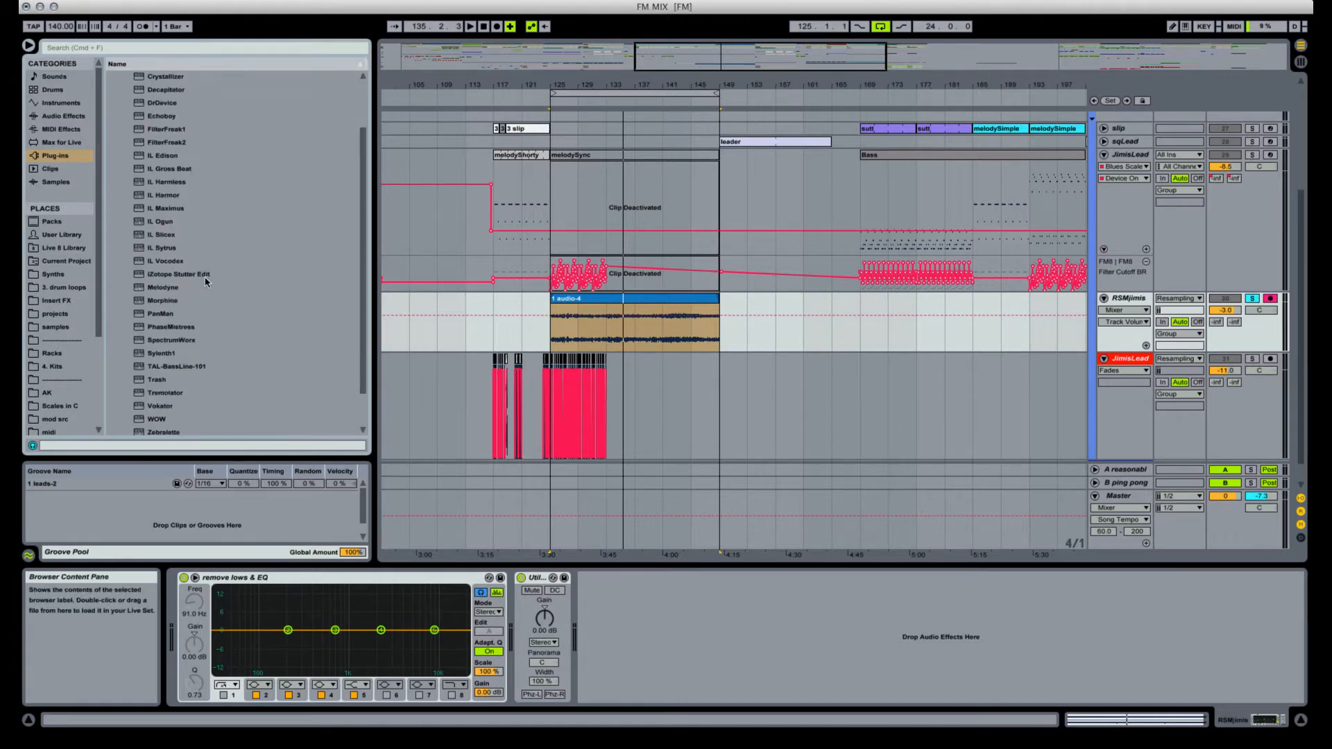
pyautogui.click(142, 170)
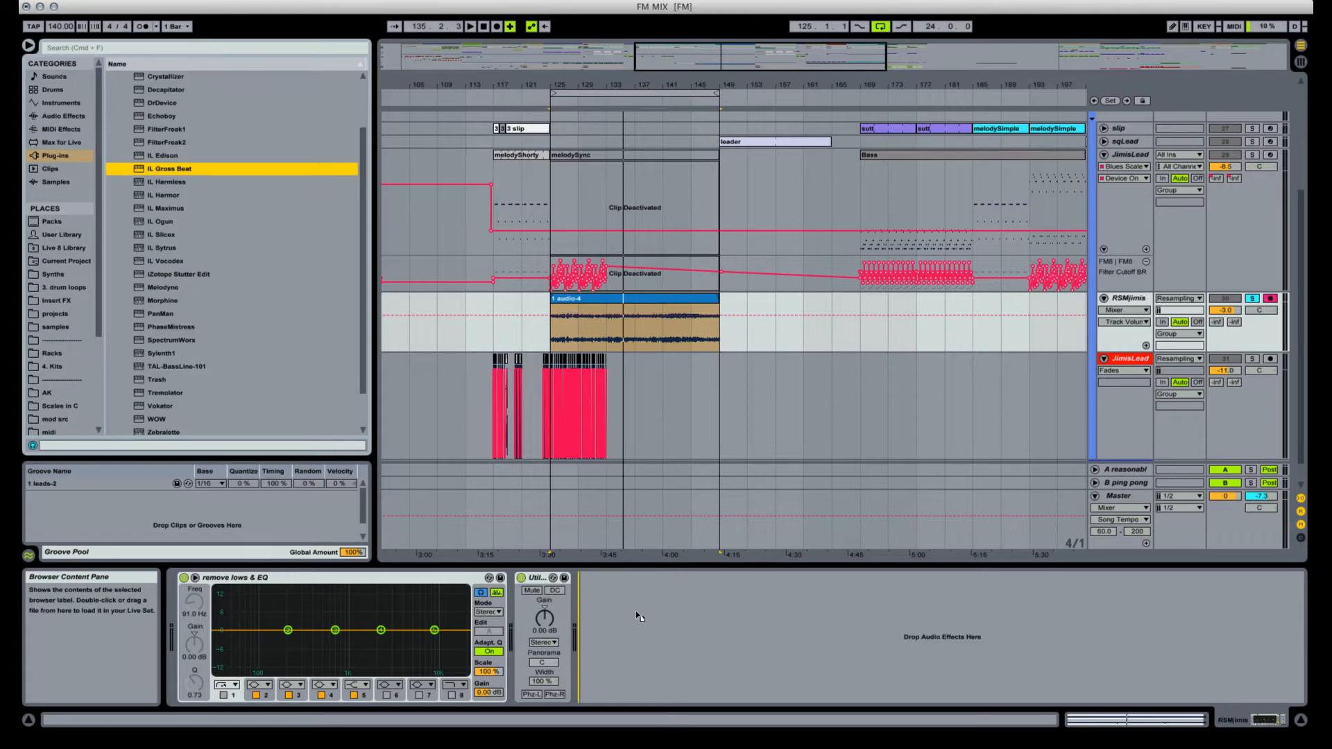
pyautogui.press('Return')
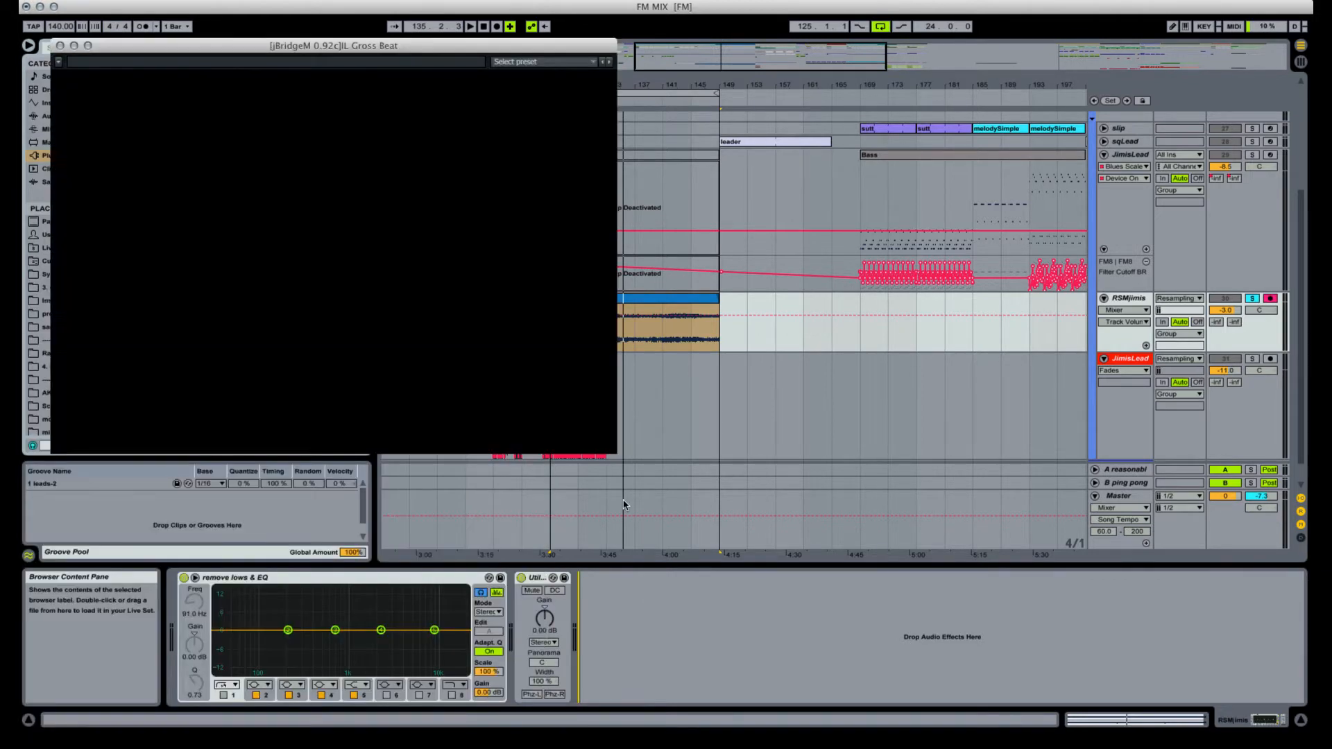
pyautogui.moveTo(264, 52); pyautogui.dragTo(619, 127)
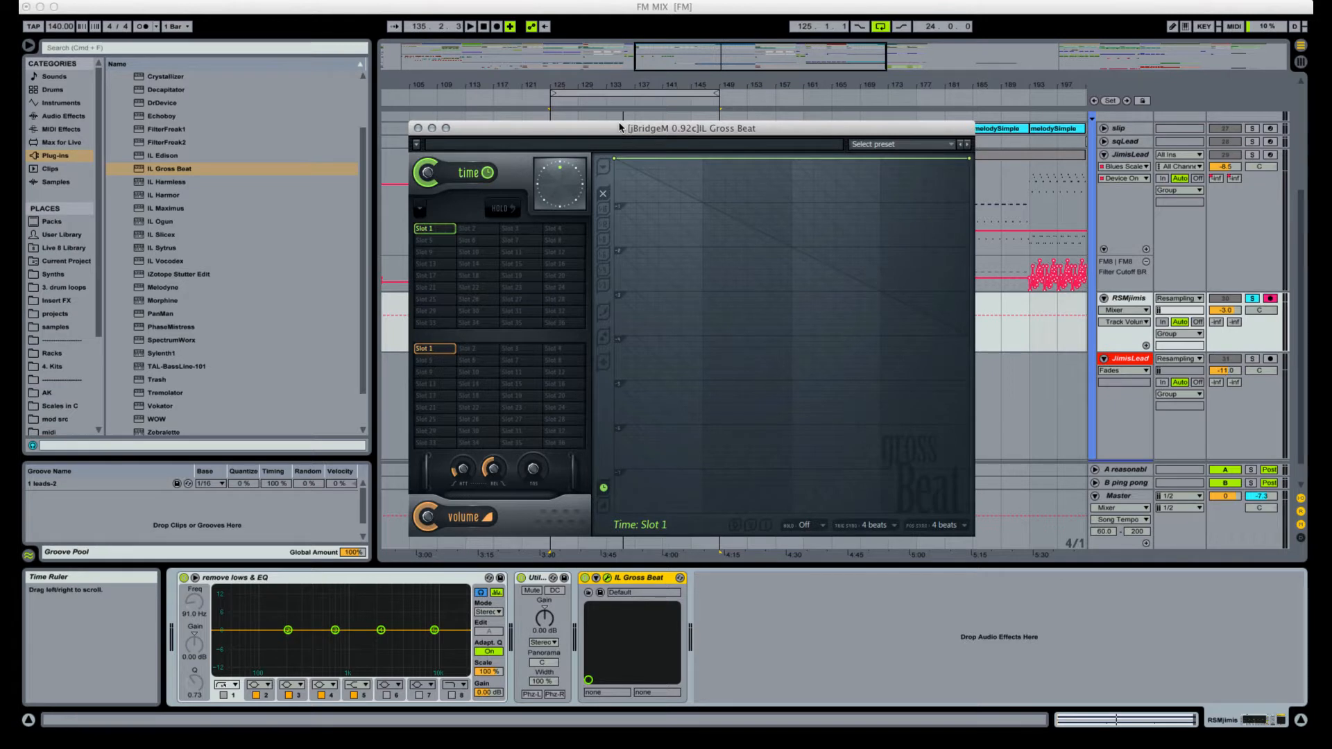
pyautogui.moveTo(610, 130); pyautogui.dragTo(495, 182)
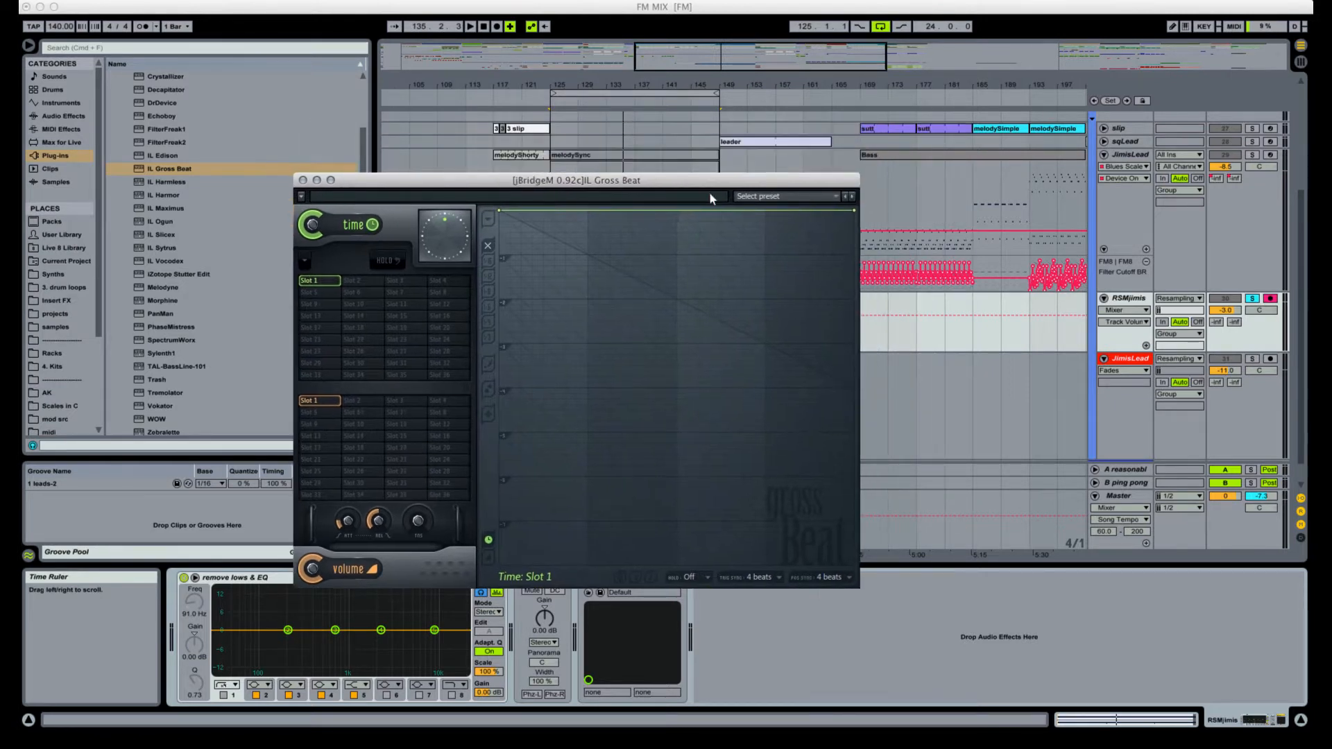
pyautogui.click(800, 200)
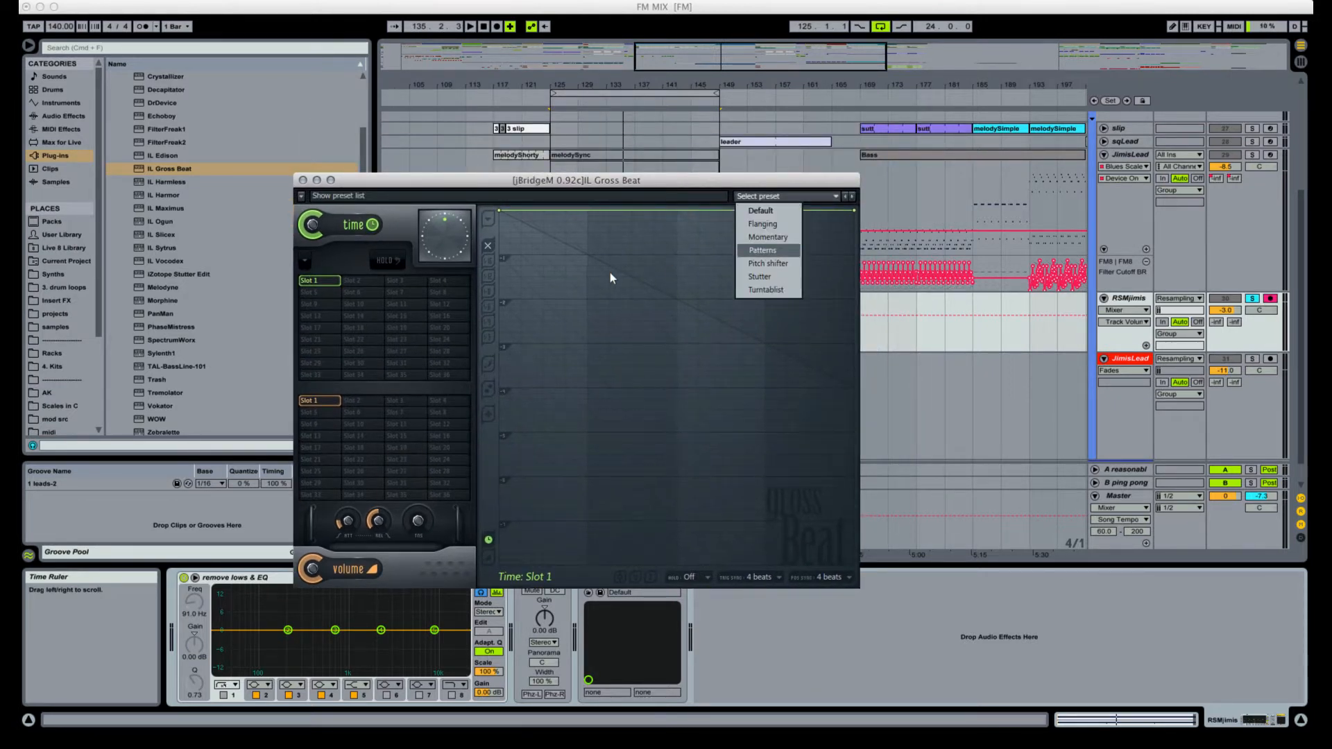
pyautogui.moveTo(592, 181); pyautogui.dragTo(991, 139)
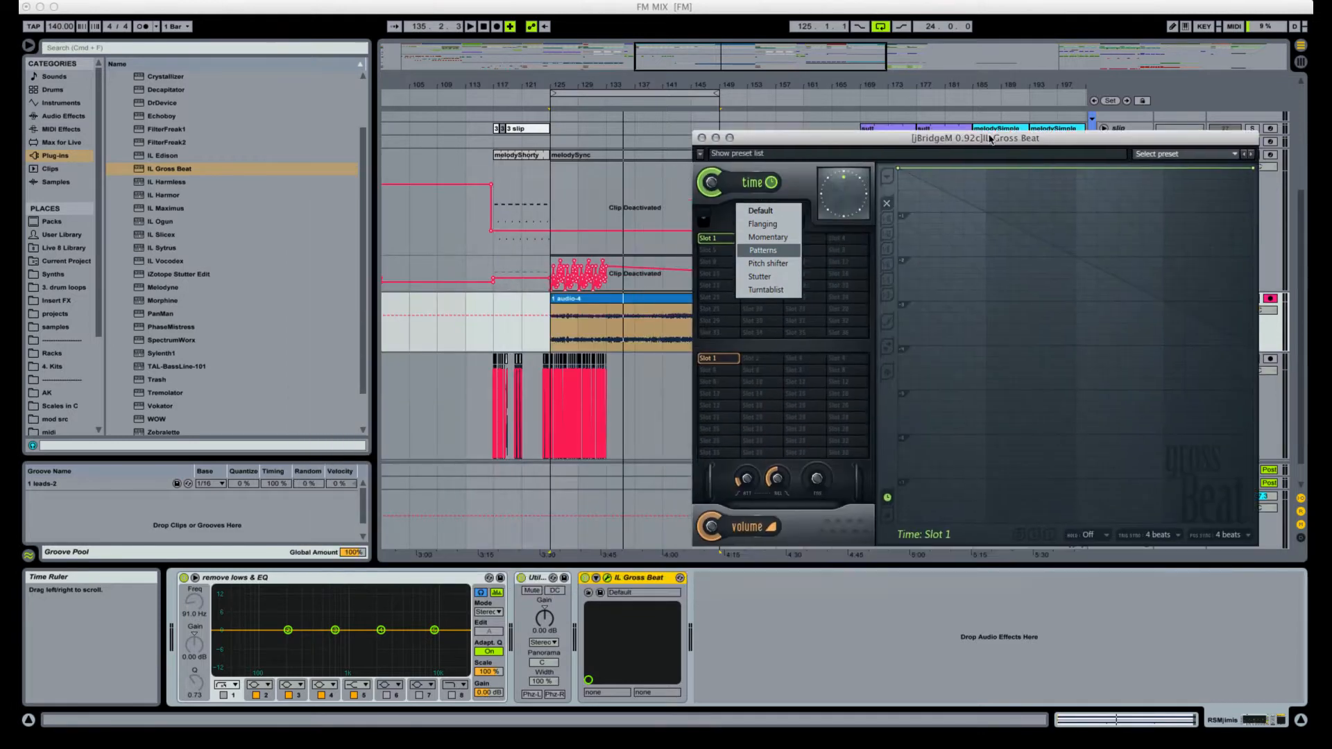
pyautogui.click(604, 303)
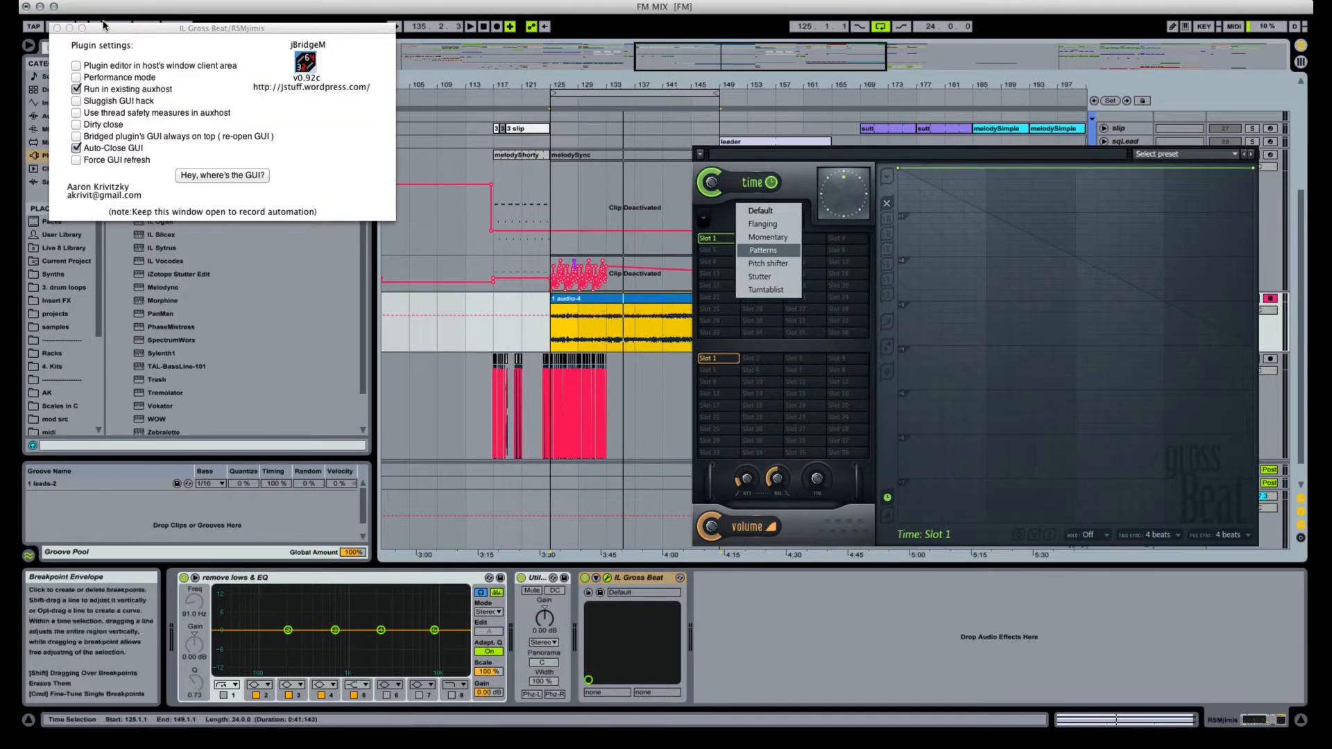
pyautogui.click(58, 29)
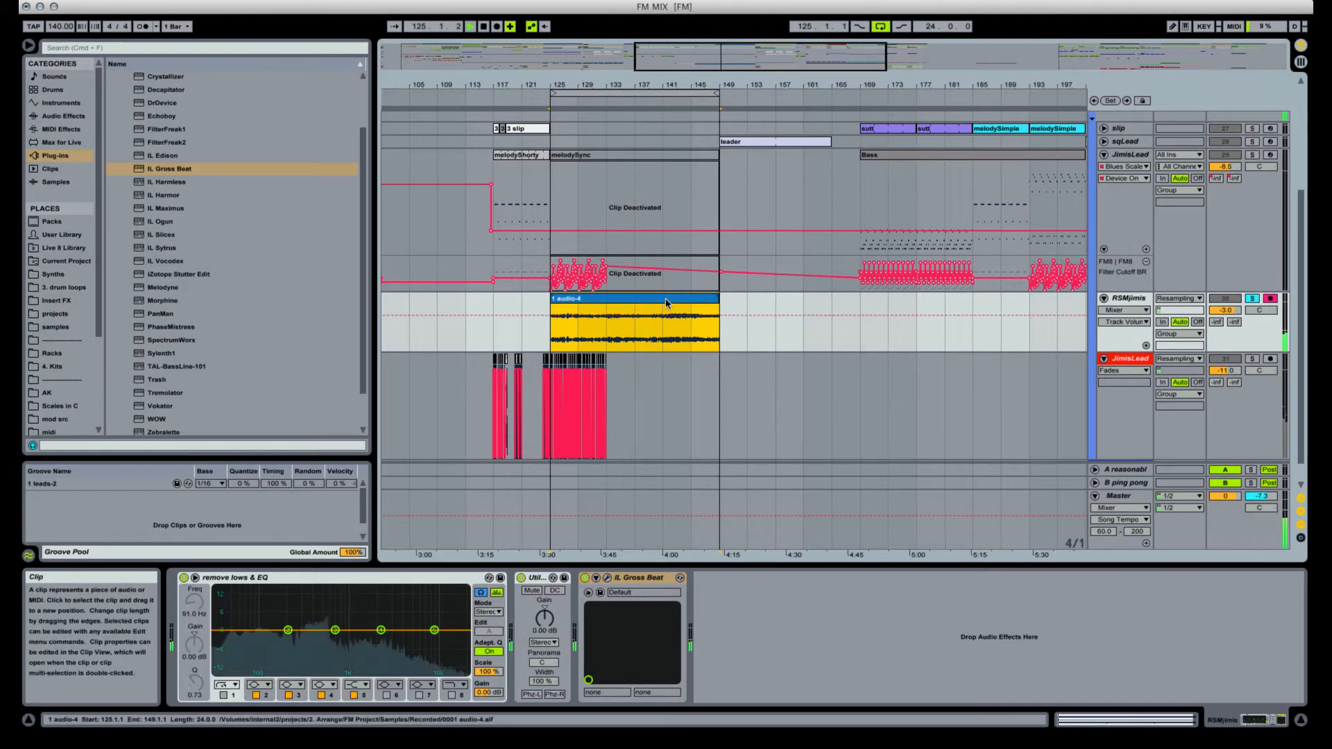
# Load Gross Beat's Flanging preset during playback and audition its Beat echo time pattern.
pyautogui.click(600, 592)
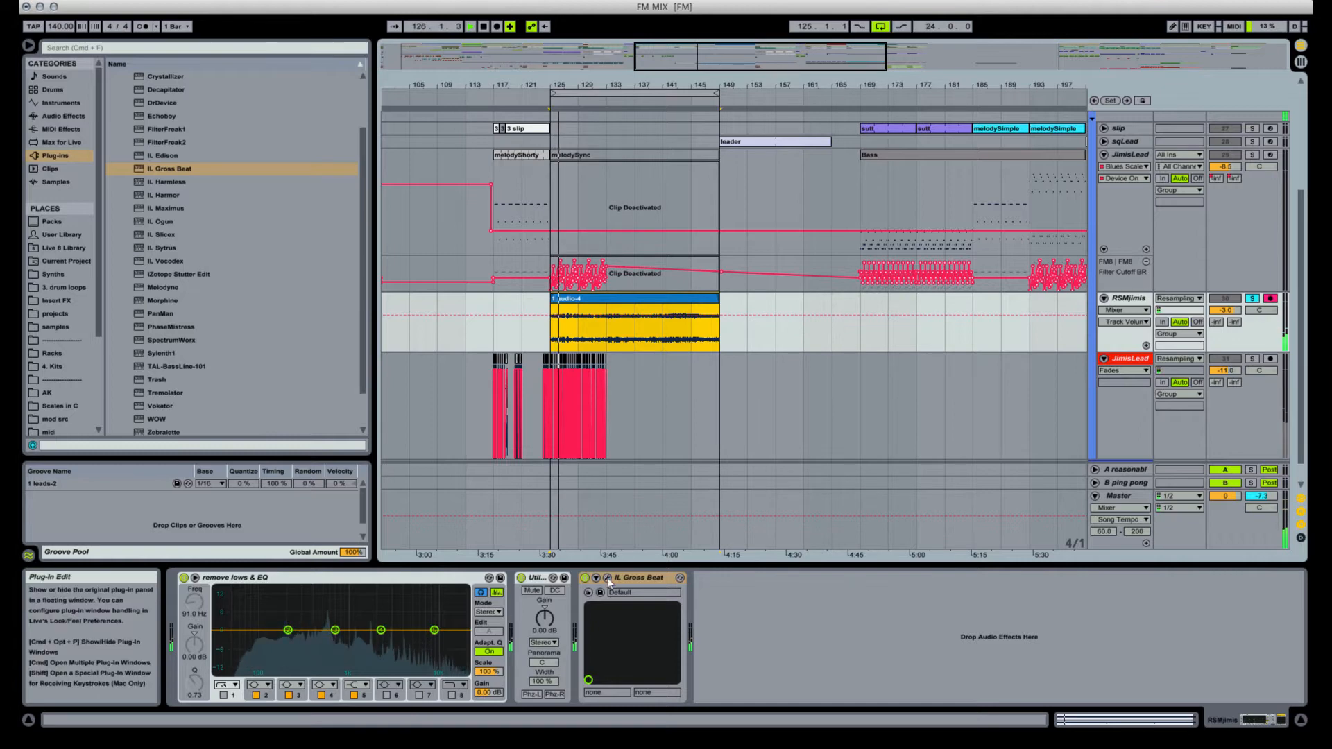
pyautogui.moveTo(821, 135); pyautogui.dragTo(676, 136)
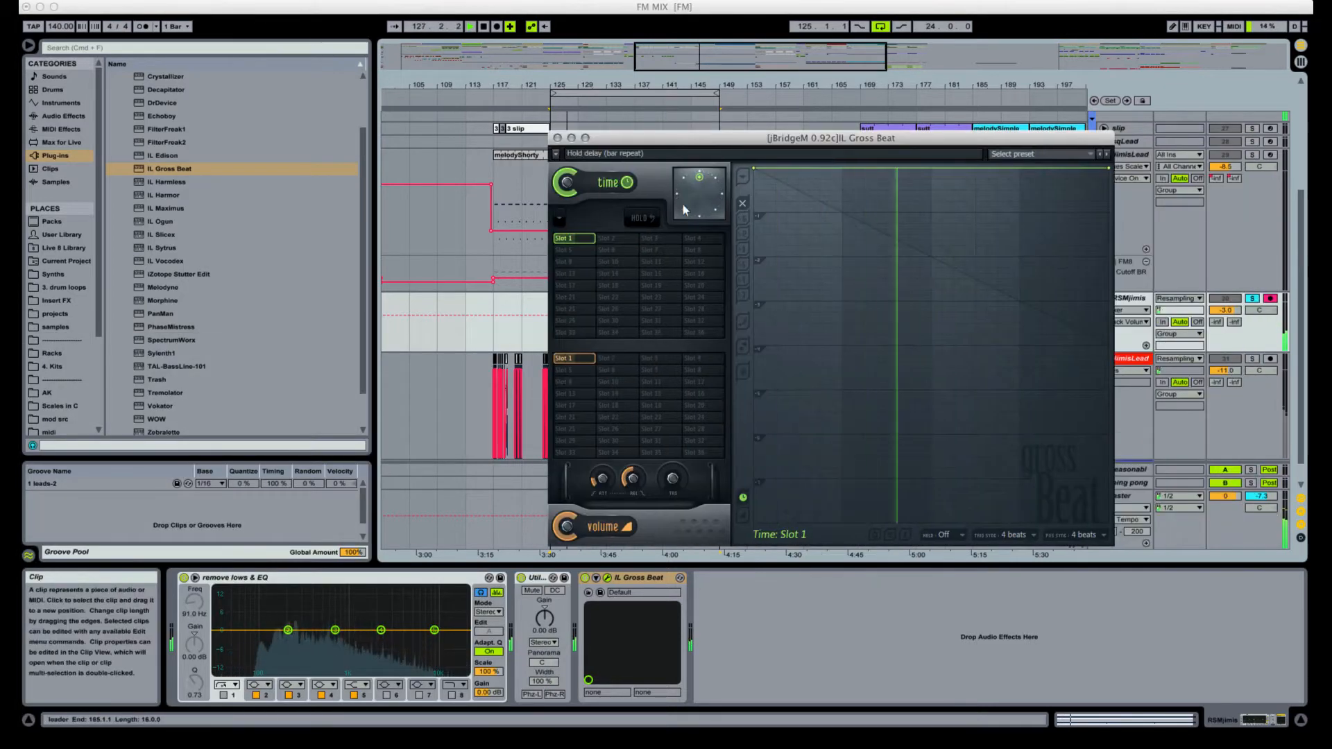
pyautogui.click(1040, 154)
pyautogui.click(1042, 181)
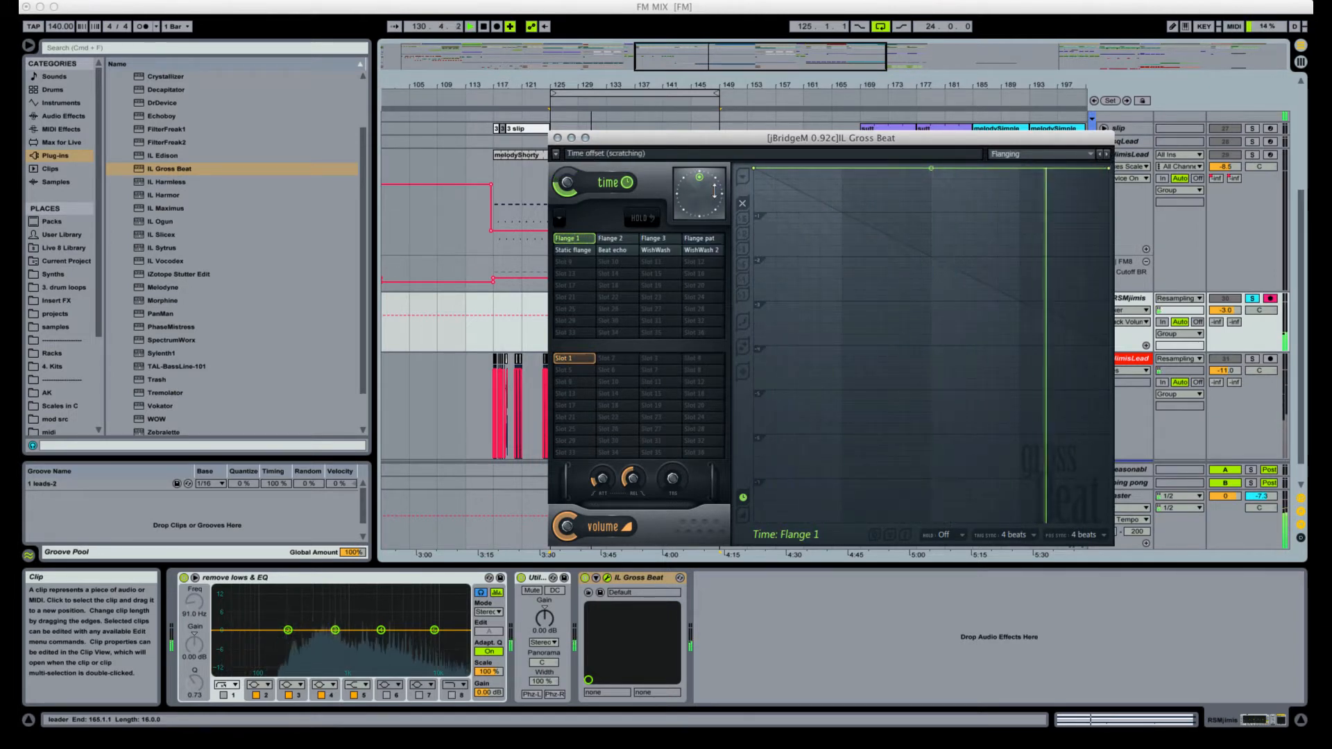
pyautogui.click(614, 251)
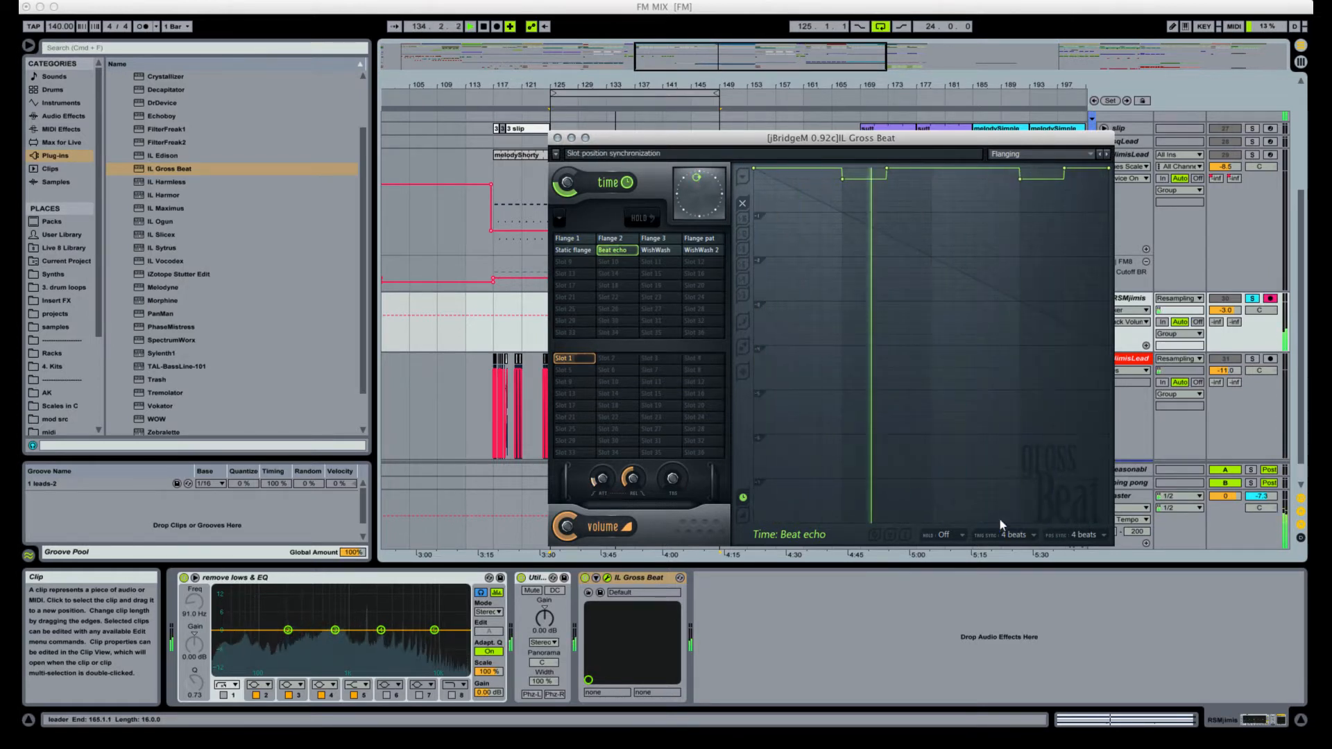
# Search the browser for "gross" and dismiss the plug-in's bridge settings window.
pyautogui.click(278, 145)
pyautogui.press('super+f')
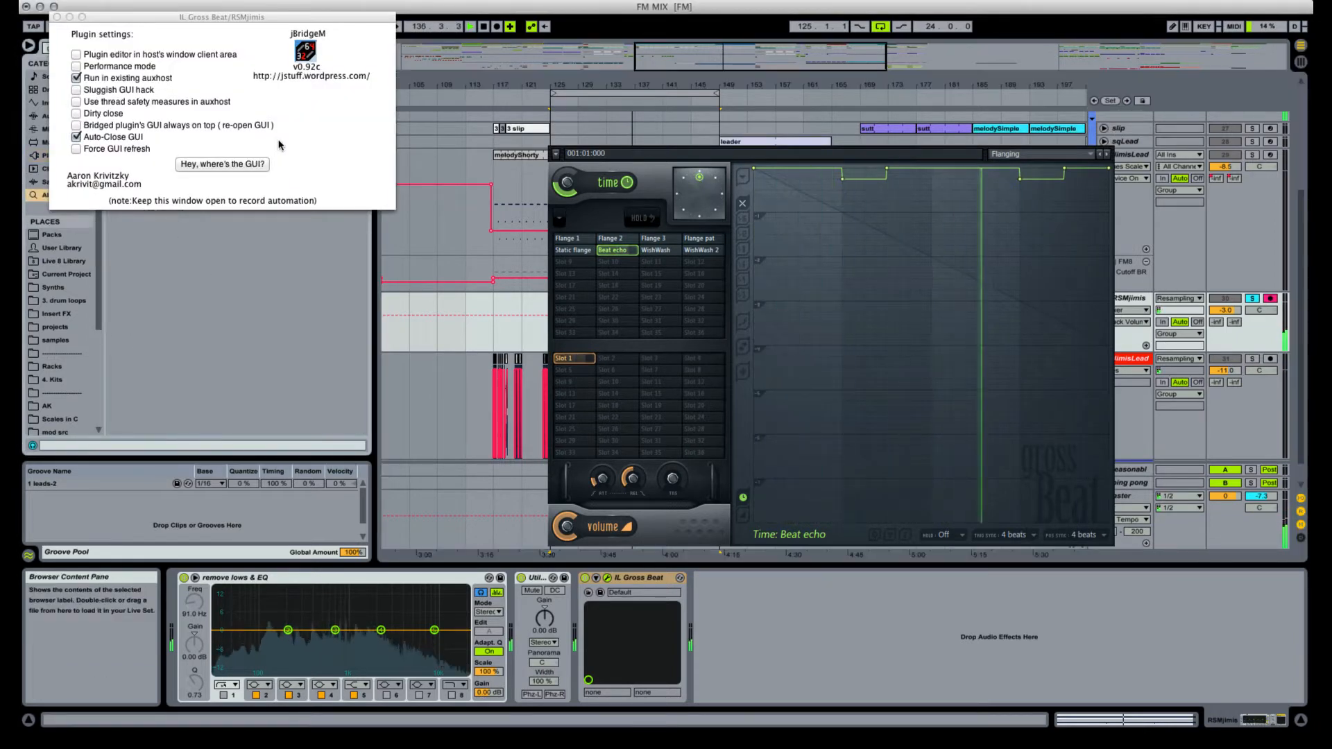
pyautogui.moveTo(184, 20); pyautogui.dragTo(444, 13)
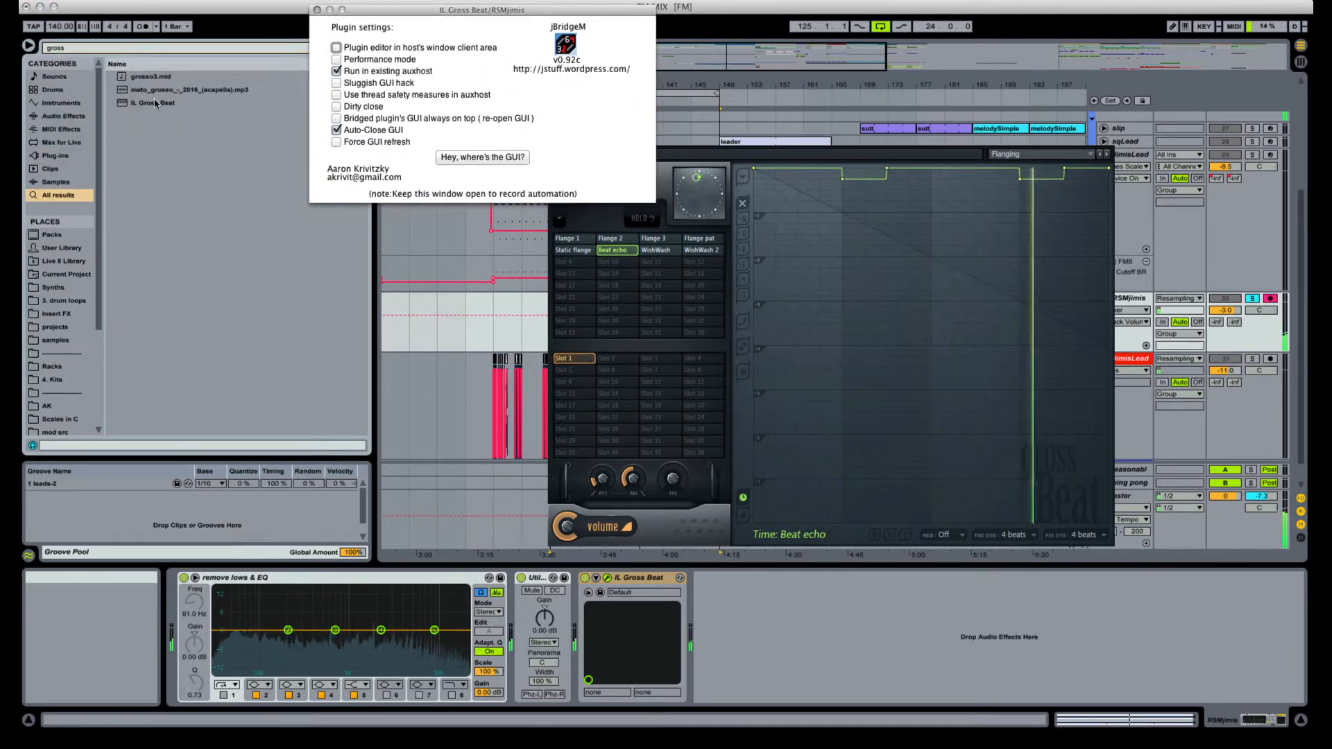
pyautogui.click(329, 12)
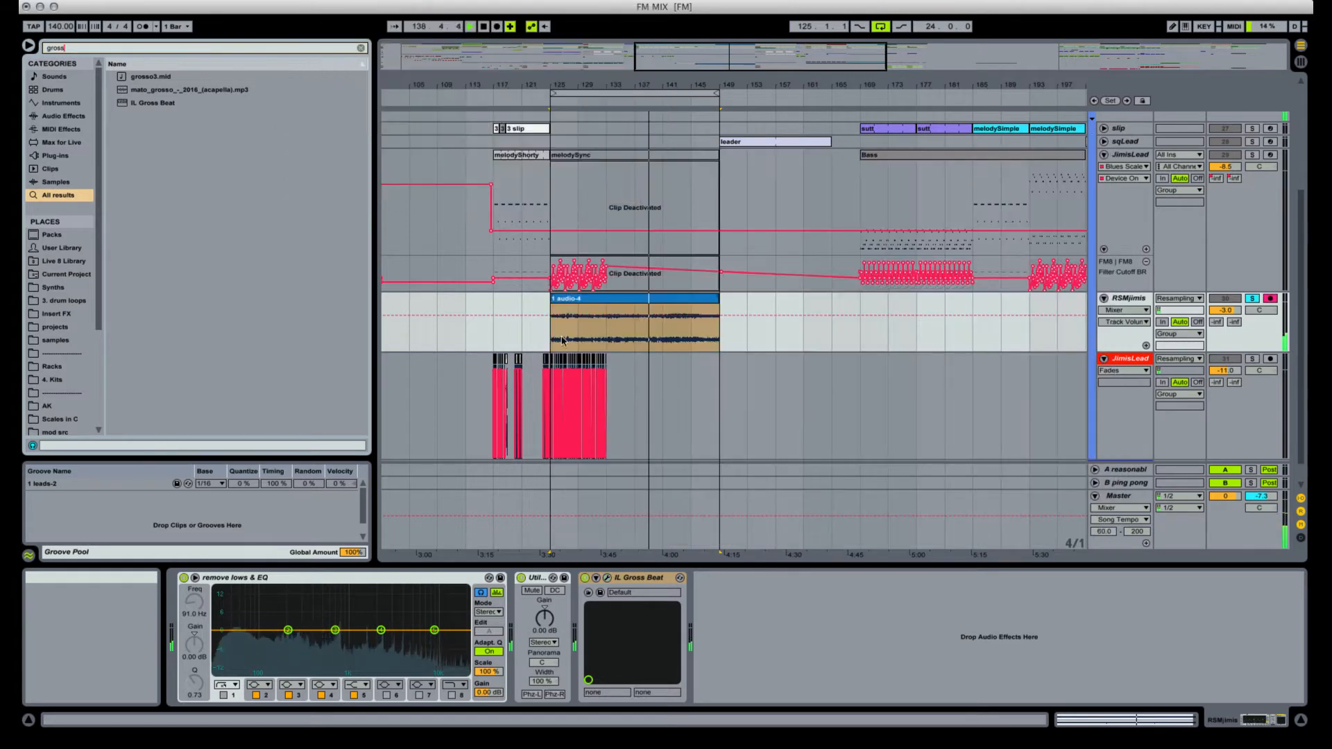
# Reopen the Gross Beat editor, audition the WishWash time pattern and check its force-hold-delay options.
pyautogui.click(607, 578)
pyautogui.click(669, 249)
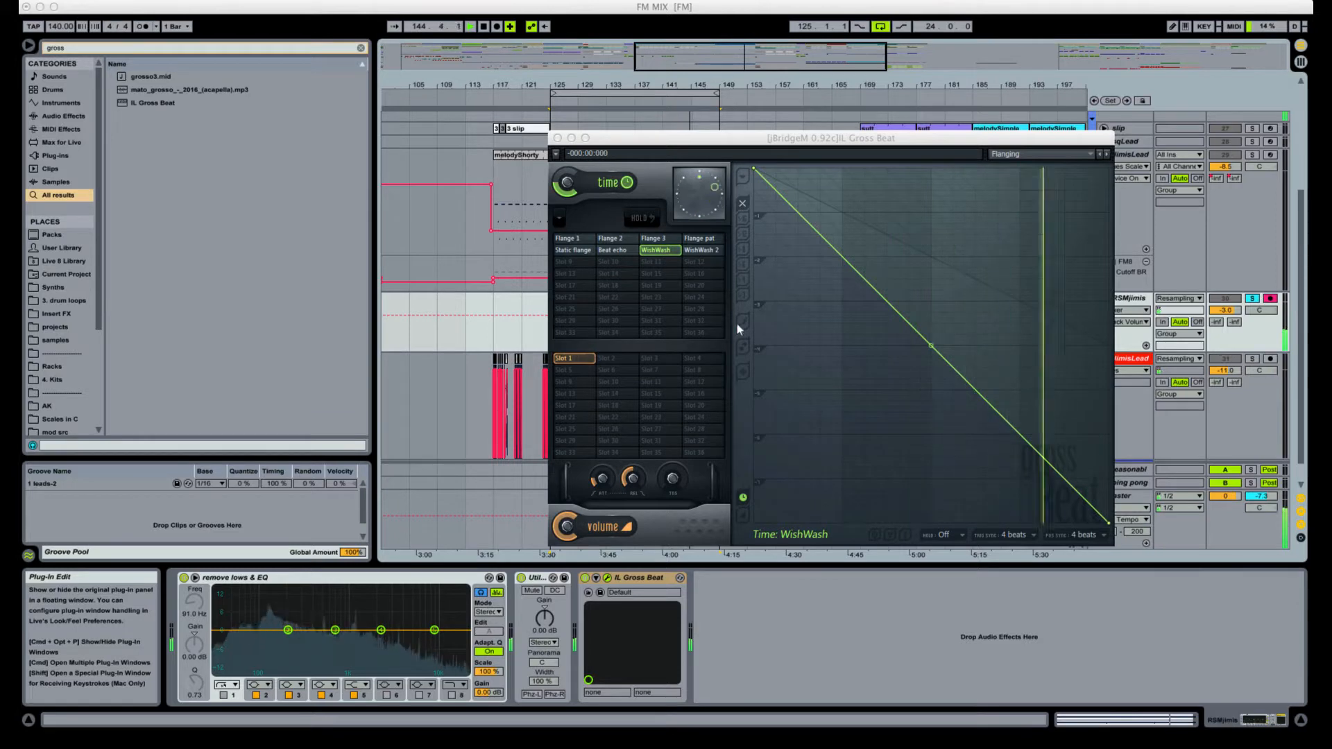
pyautogui.click(961, 535)
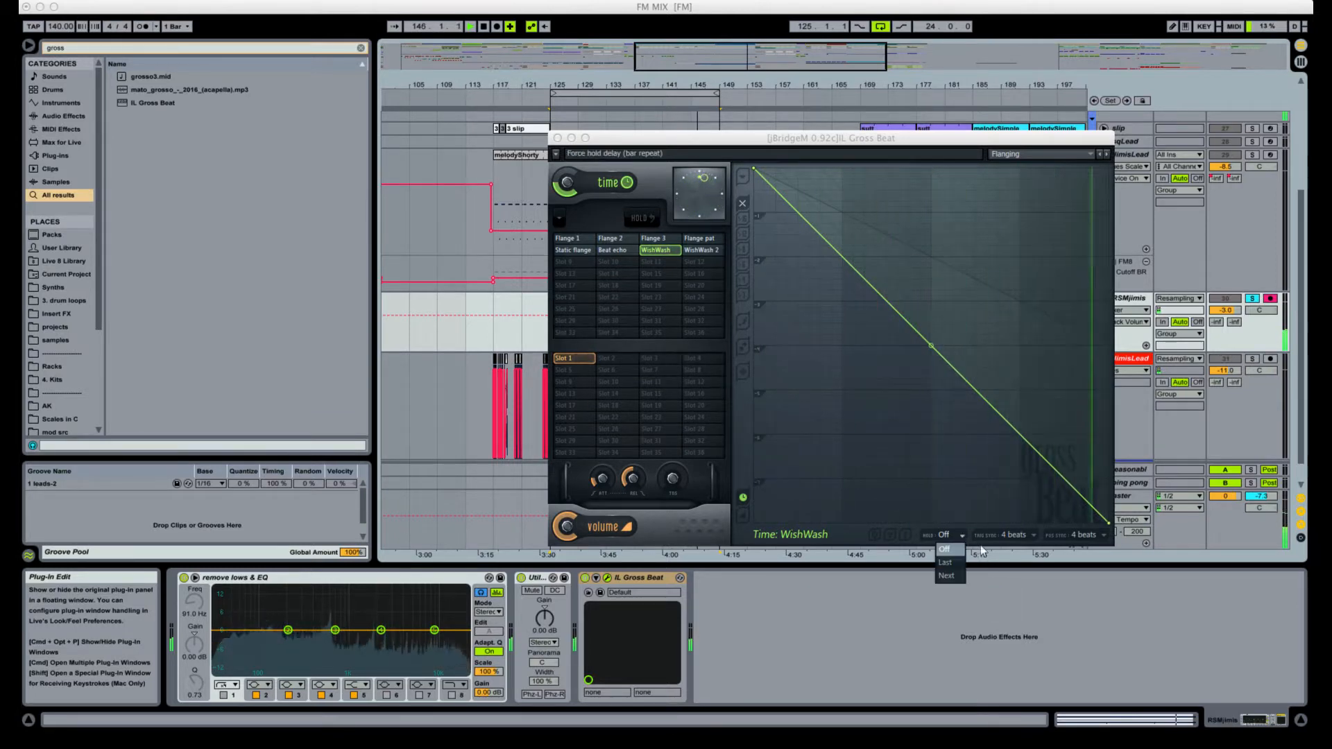
pyautogui.click(1014, 551)
# Close and reopen the Gross Beat editor, and load its Turntablist preset.
pyautogui.click(317, 6)
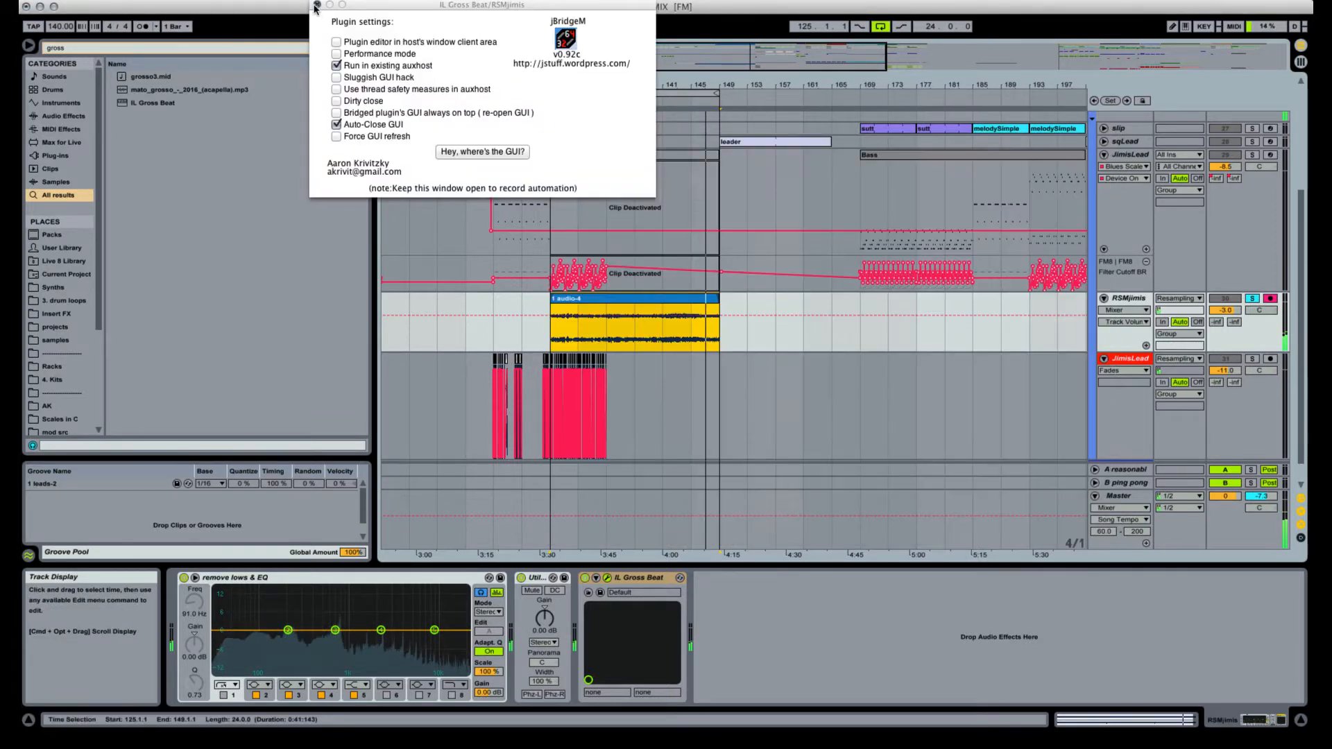
pyautogui.click(607, 577)
pyautogui.click(617, 275)
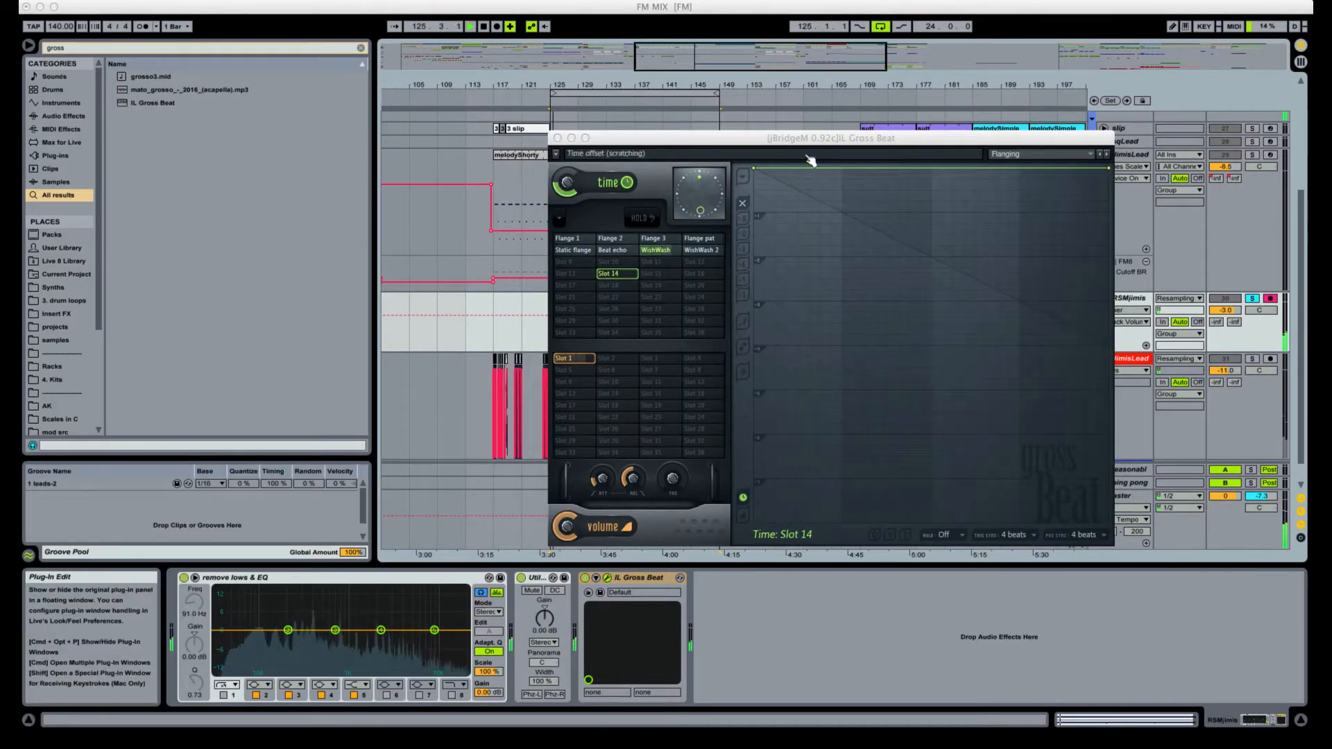
pyautogui.click(1081, 155)
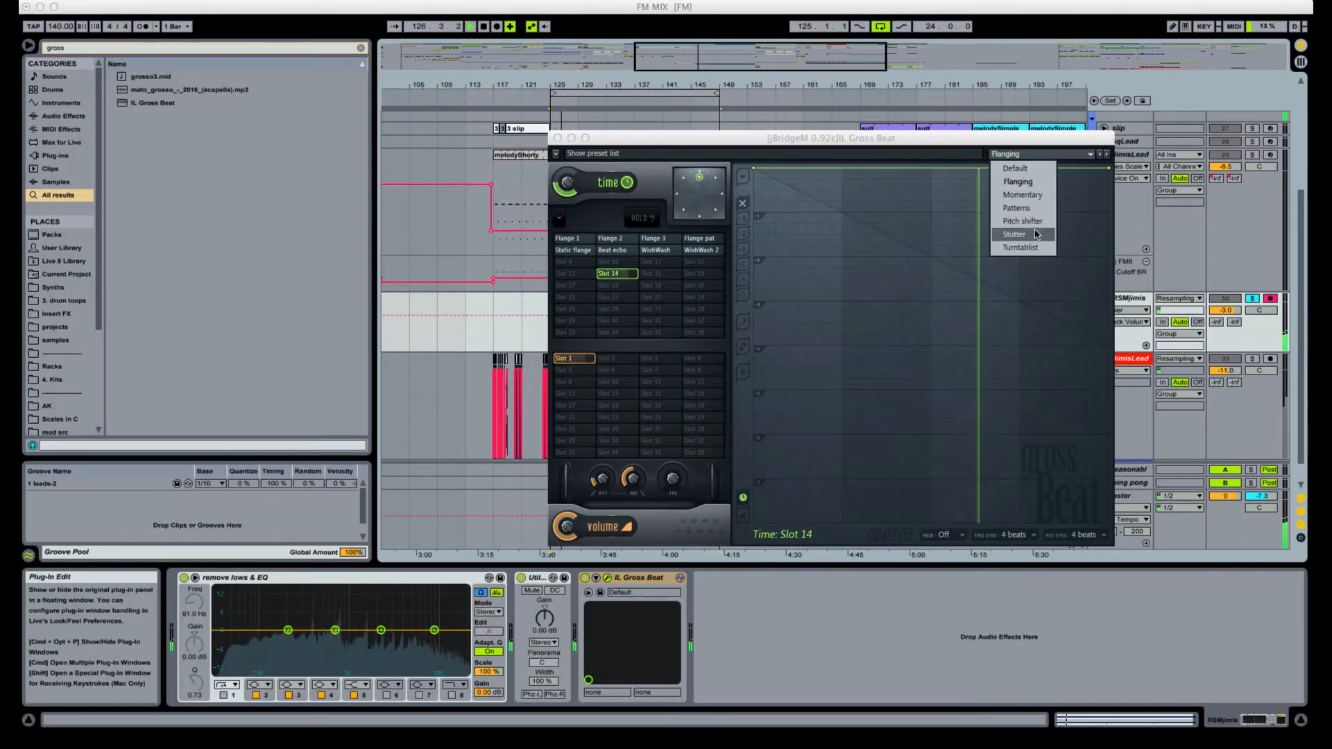
pyautogui.click(1023, 250)
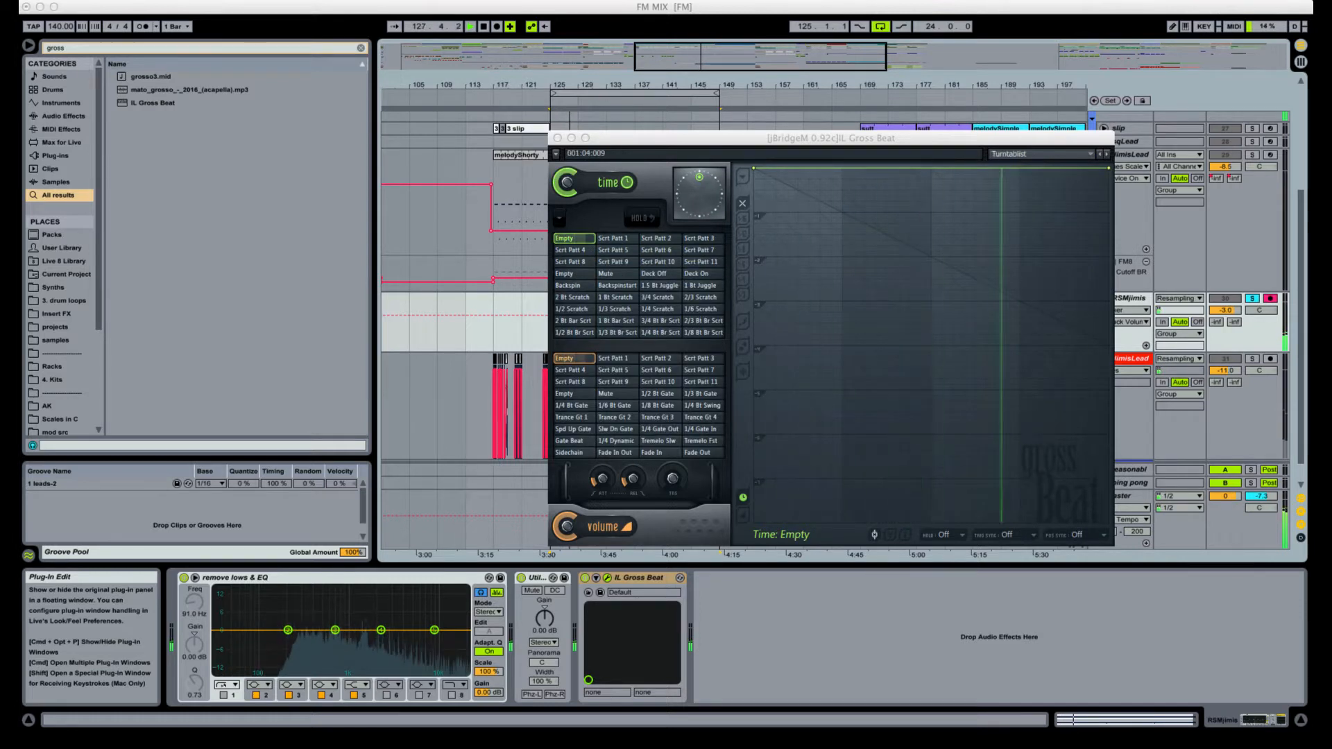
# Choose Komplete Audio 6 as the output for Soundflower (2ch).
pyautogui.click(845, 1)
pyautogui.moveTo(931, 3)
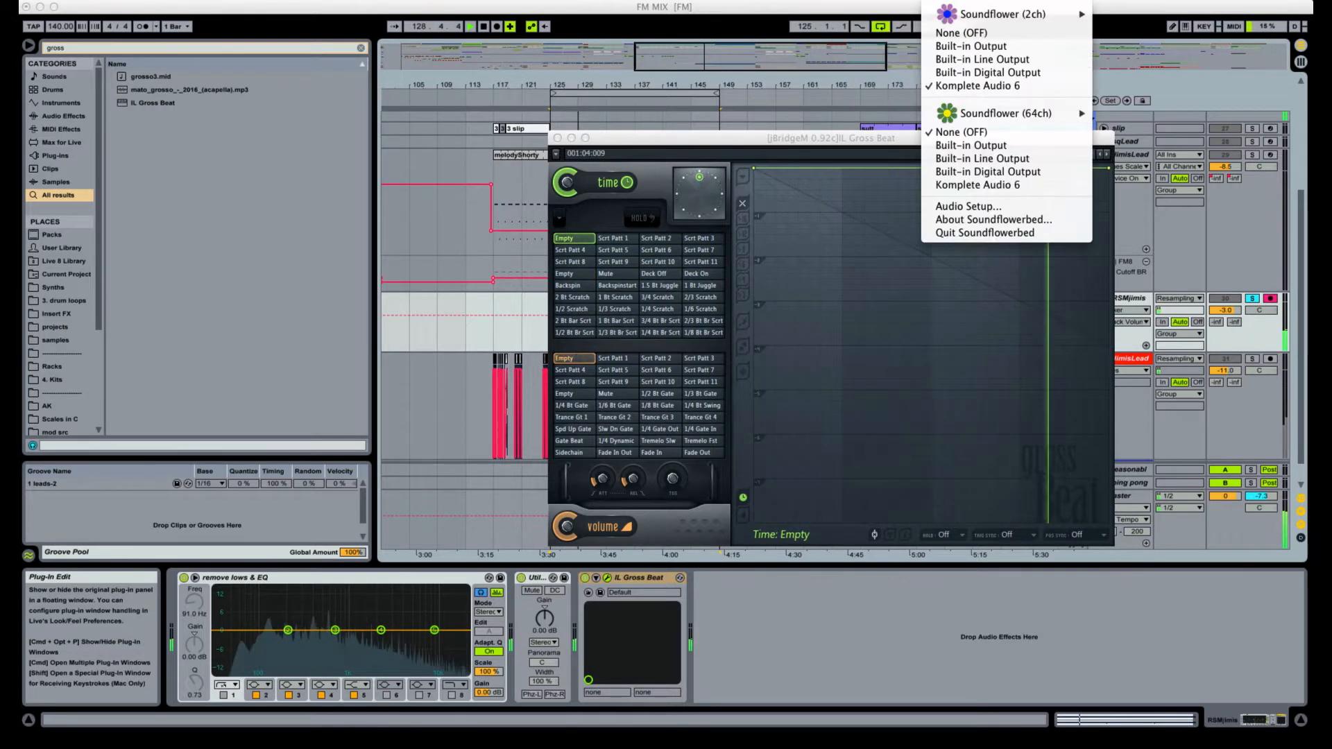
pyautogui.click(973, 86)
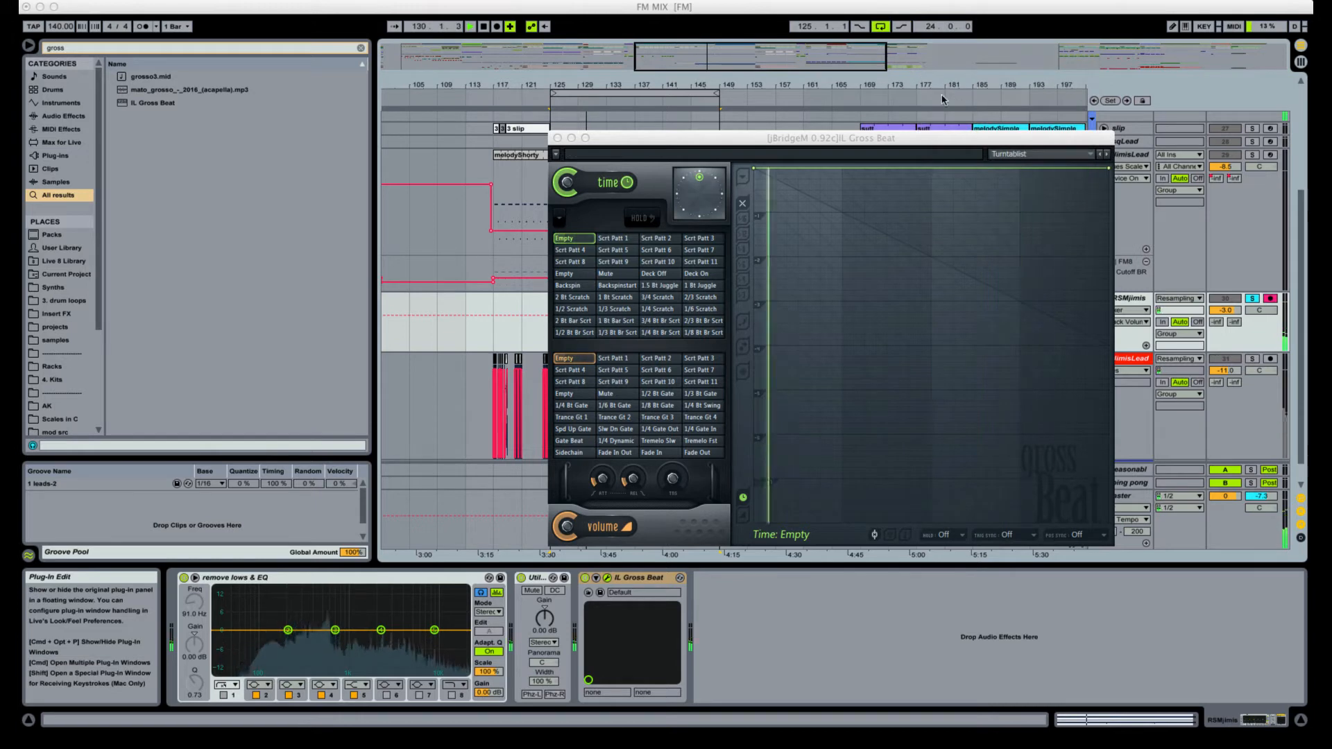
# Set Gross Beat's volume pattern to Scrt Patt 9 and audition time patterns such as Scrt Patt 4, 1/4 Scratch and Backspinstart.
pyautogui.click(614, 370)
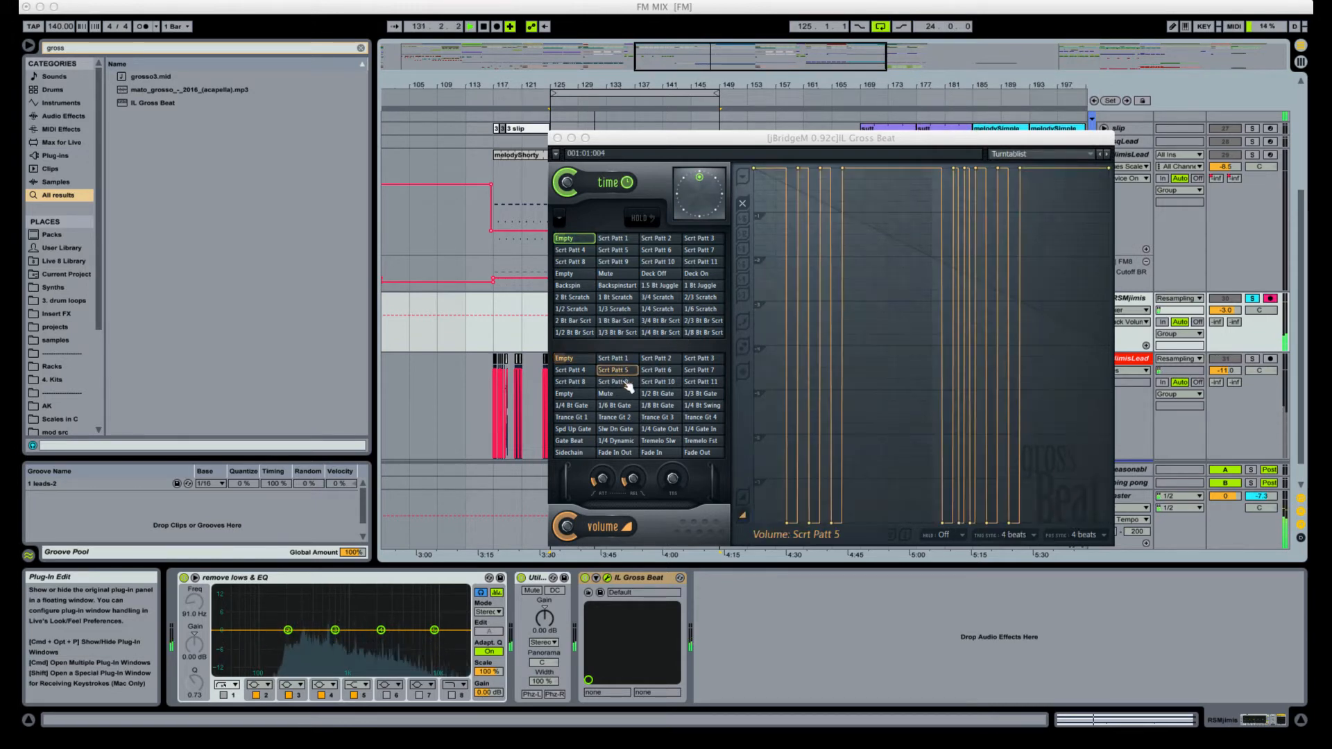
pyautogui.click(613, 381)
pyautogui.click(576, 251)
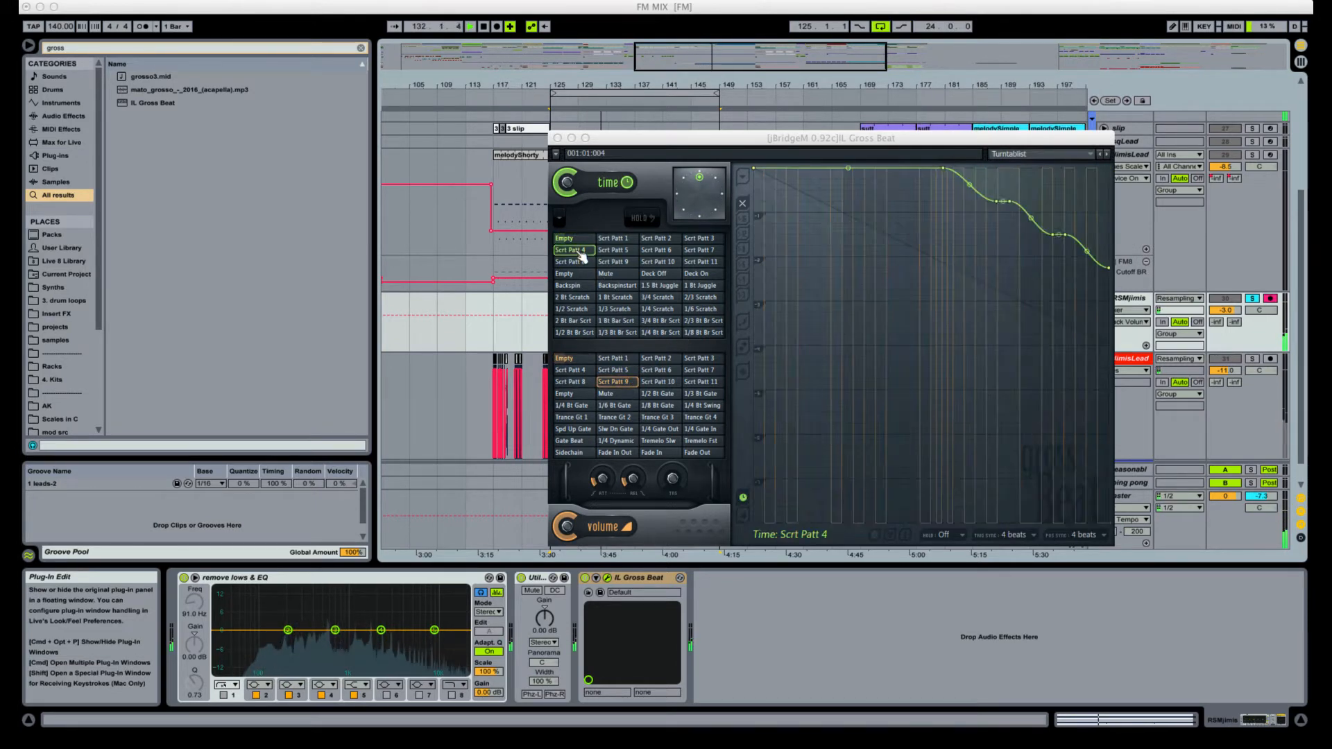
pyautogui.click(624, 263)
pyautogui.click(658, 310)
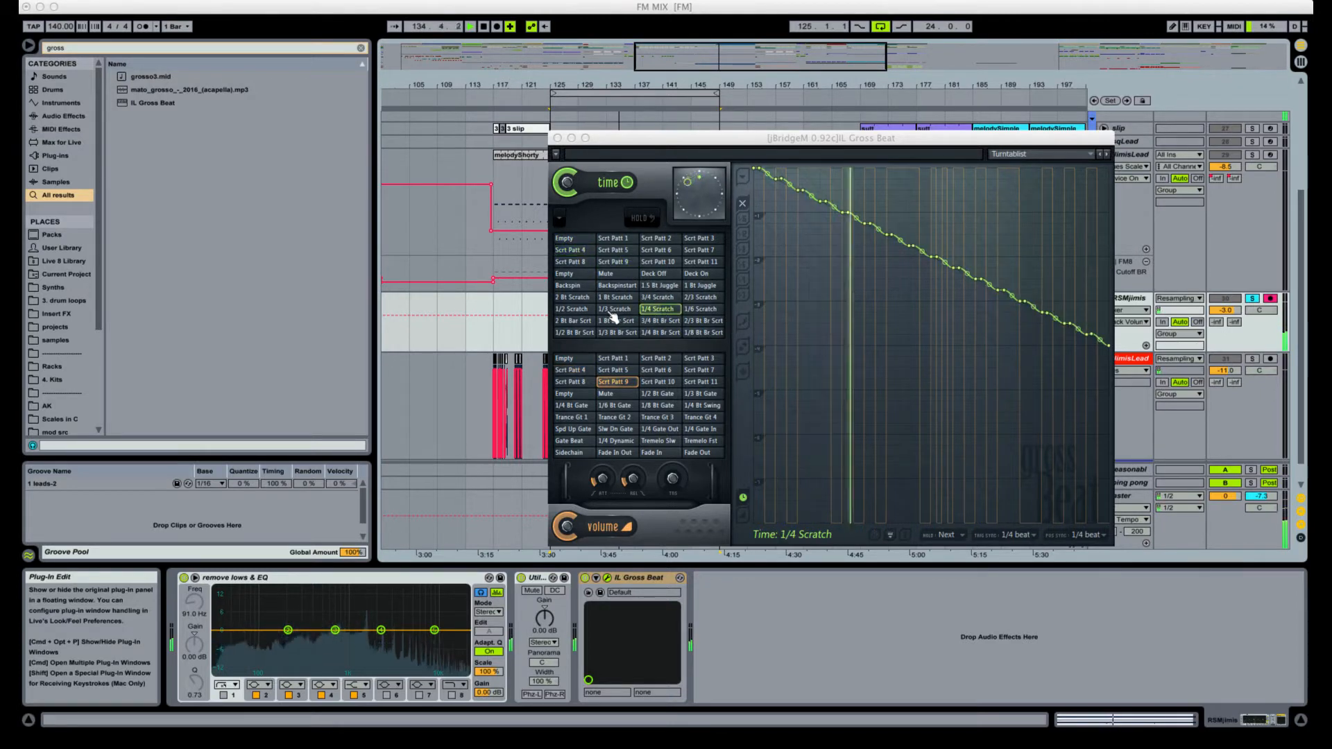
pyautogui.click(612, 311)
pyautogui.click(703, 262)
pyautogui.click(630, 290)
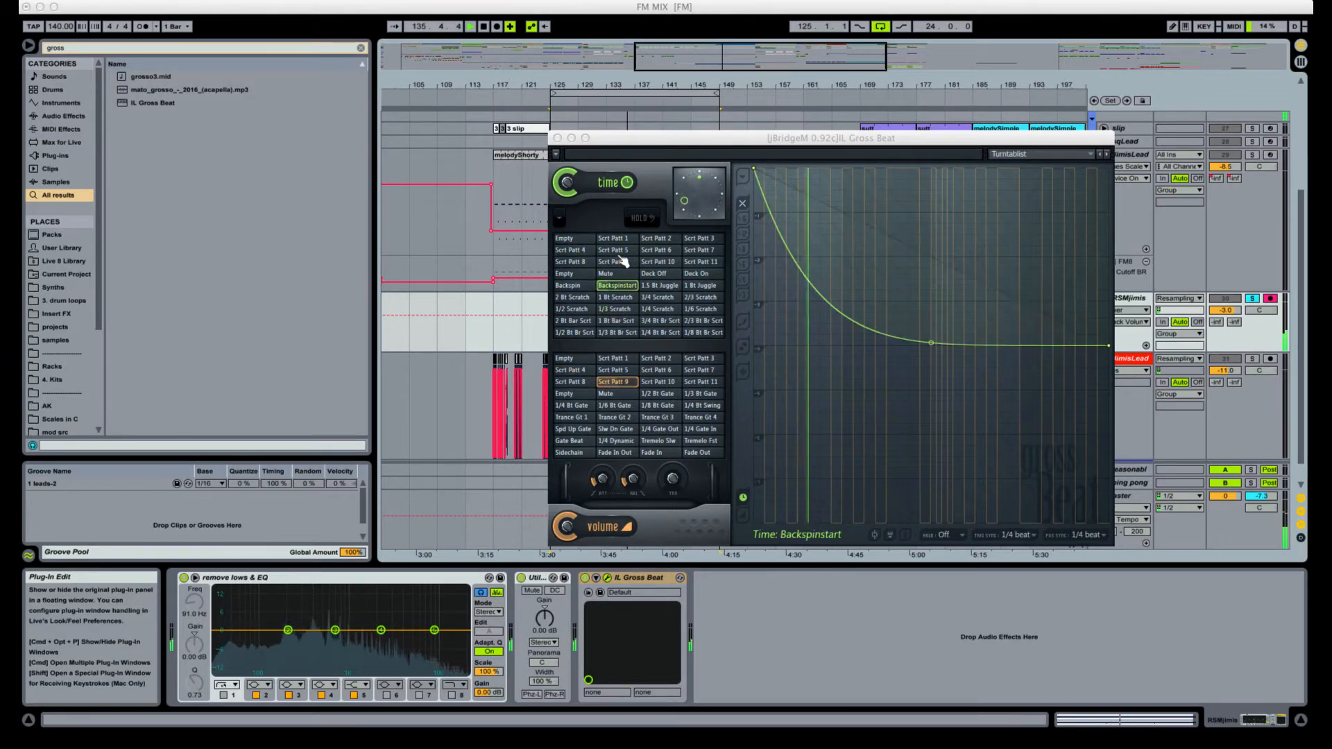
# Audition further Gross Beat time patterns, including Deck Off, Mute and 1/4 Scratch, and return the time pattern to Empty.
pyautogui.click(659, 321)
pyautogui.click(661, 332)
pyautogui.click(664, 280)
pyautogui.click(606, 274)
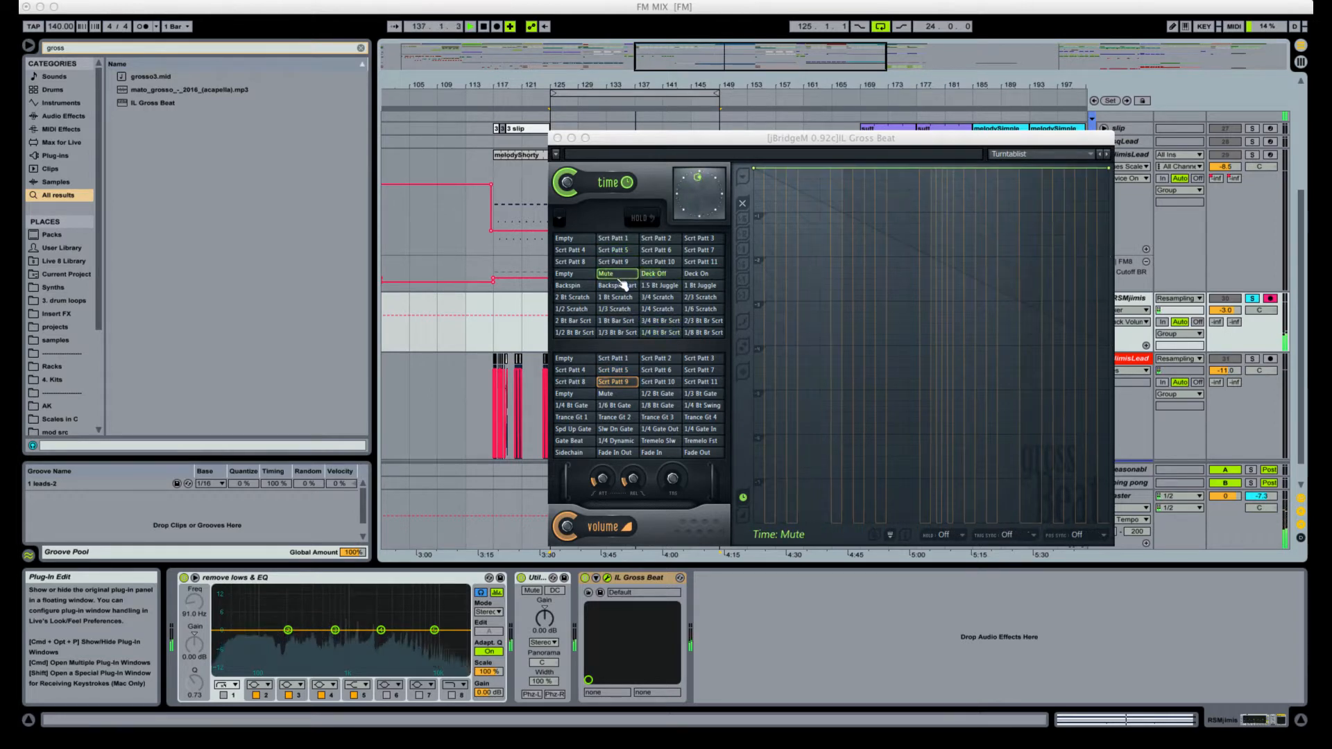
pyautogui.click(657, 309)
pyautogui.click(574, 240)
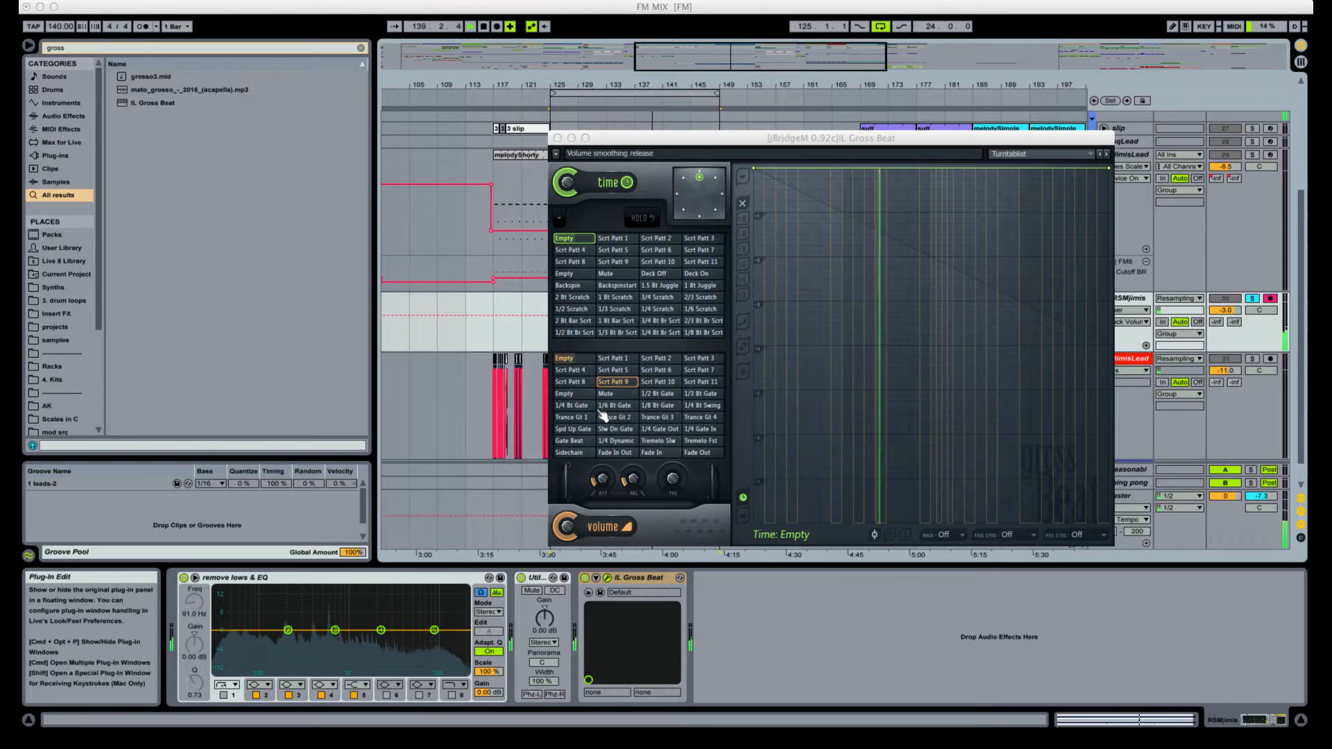
# Try Scrt Patt 5 as Gross Beat's volume pattern, reset it to Empty, and move the editor clear of the arrangement clips.
pyautogui.click(628, 525)
pyautogui.click(657, 394)
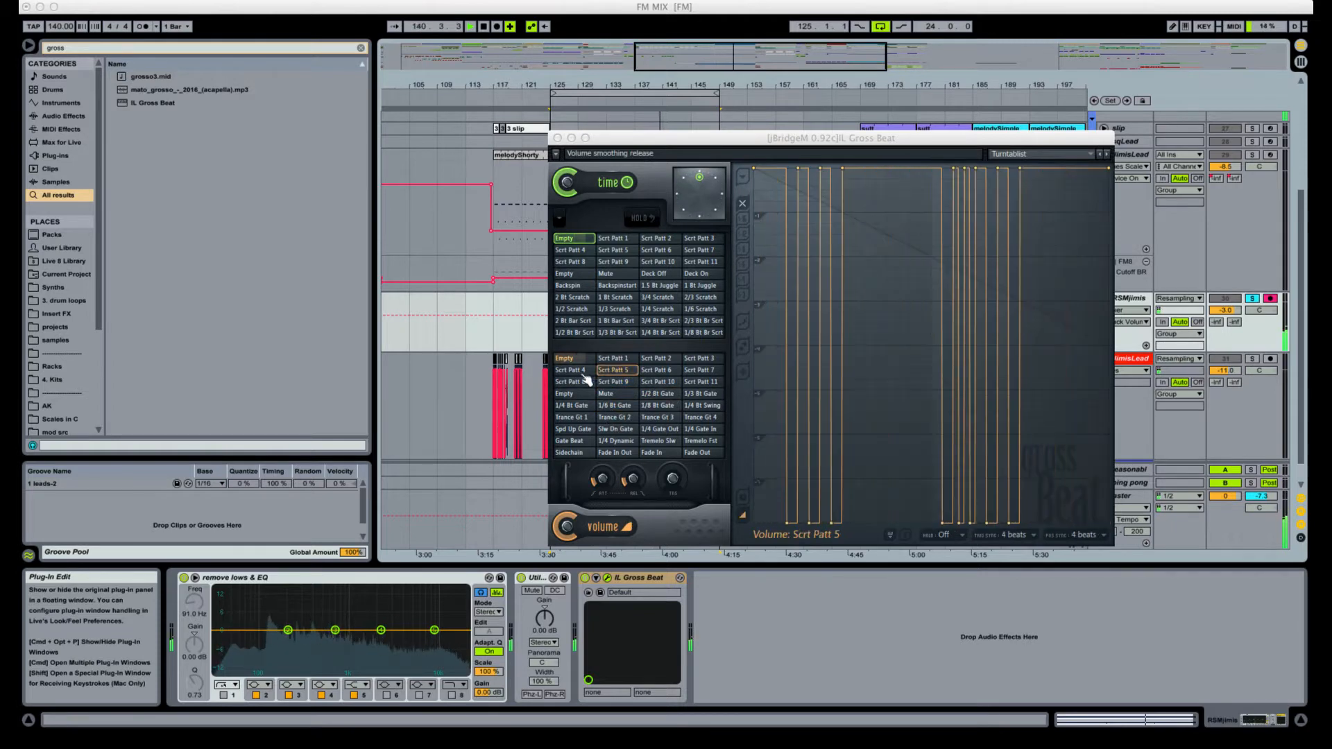
pyautogui.click(573, 359)
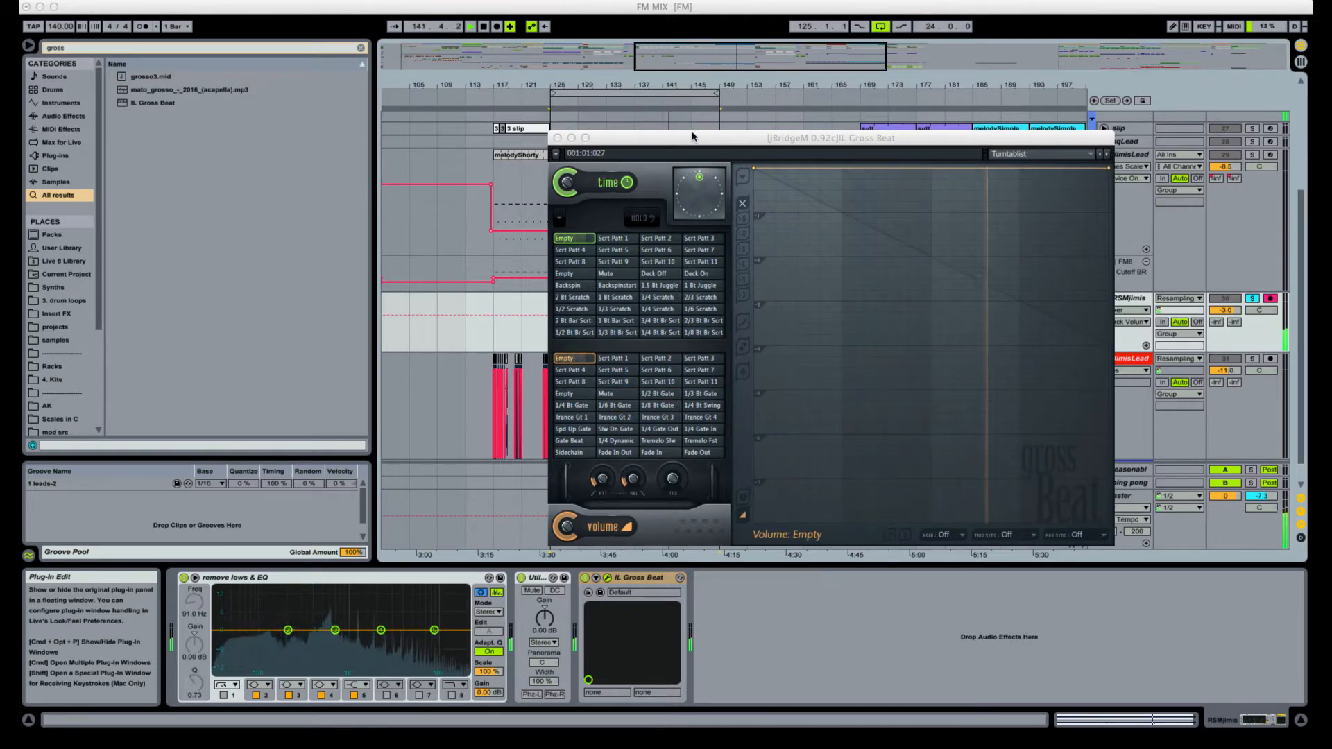
pyautogui.moveTo(702, 147); pyautogui.dragTo(866, 480)
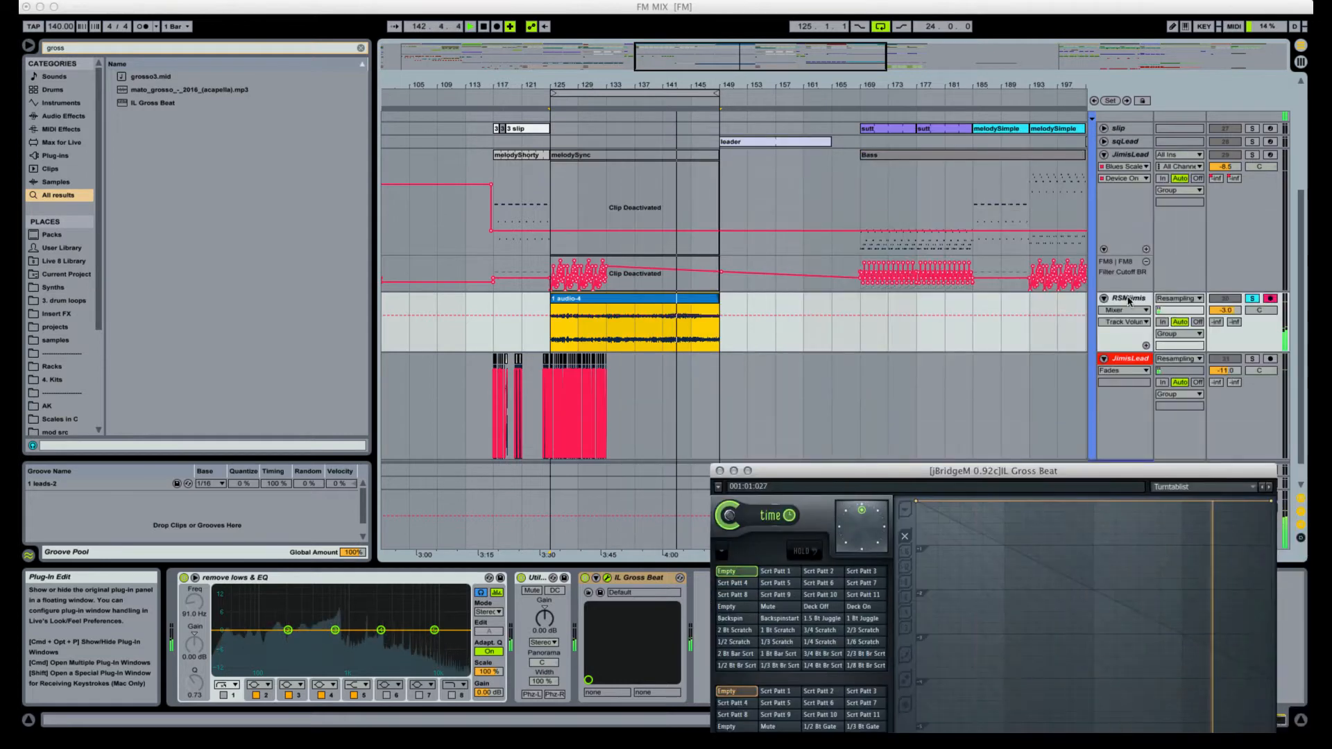
# Insert a new audio track below RSMjimis, arm it for recording, and set its audio input to RSMjimis.
pyautogui.click(608, 332)
pyautogui.click(608, 332)
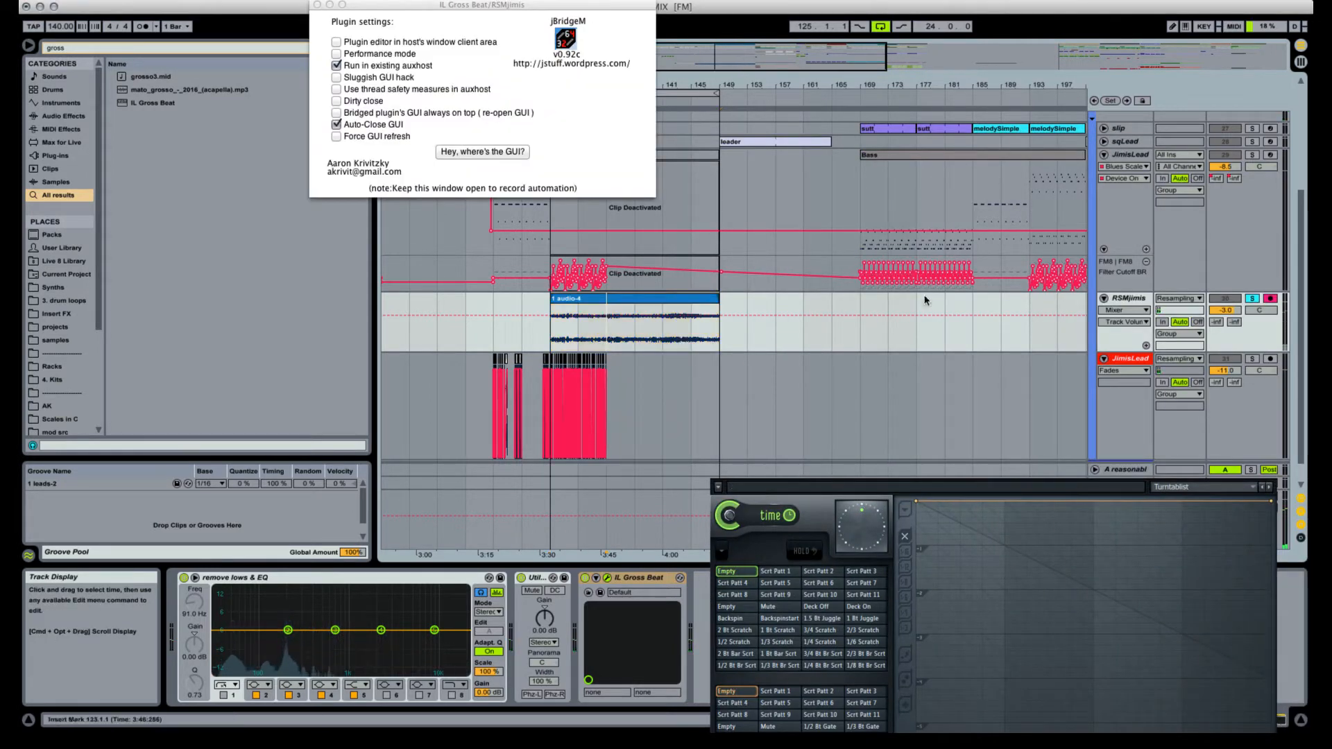
pyautogui.click(539, 277)
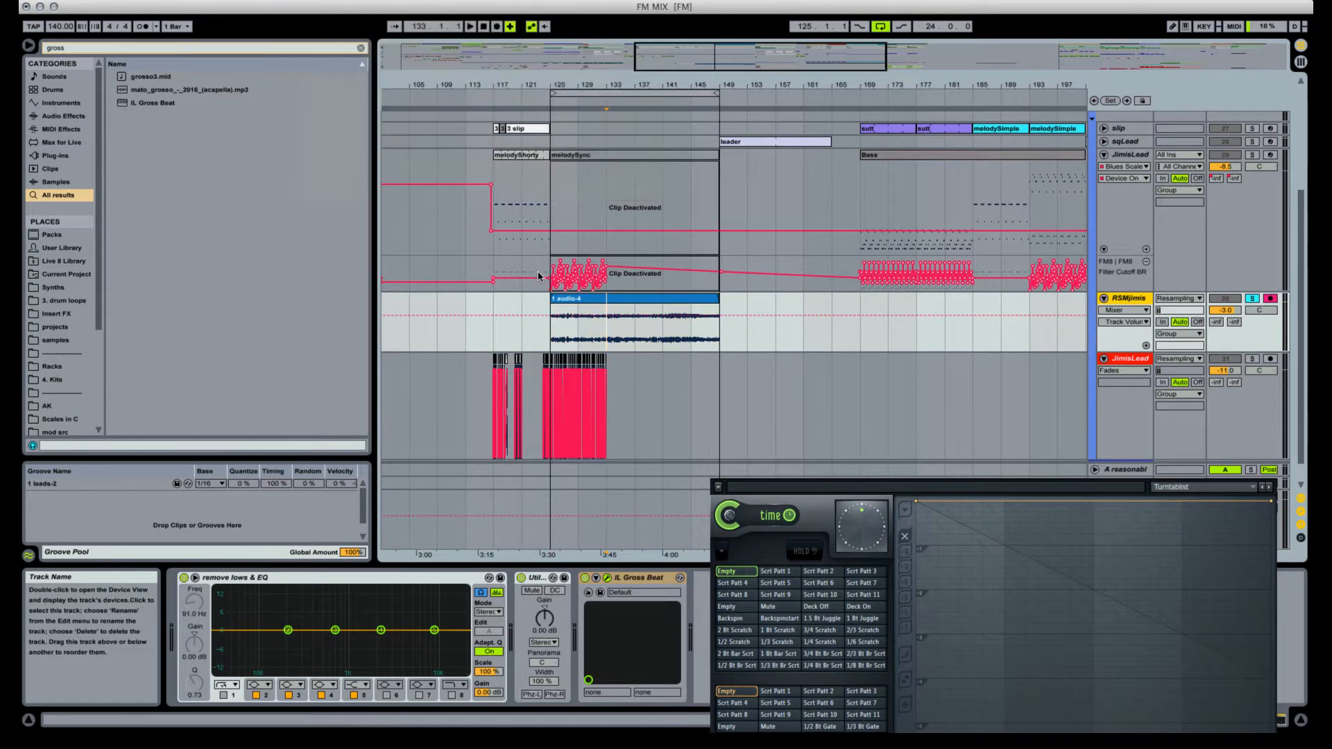
pyautogui.press('super+t')
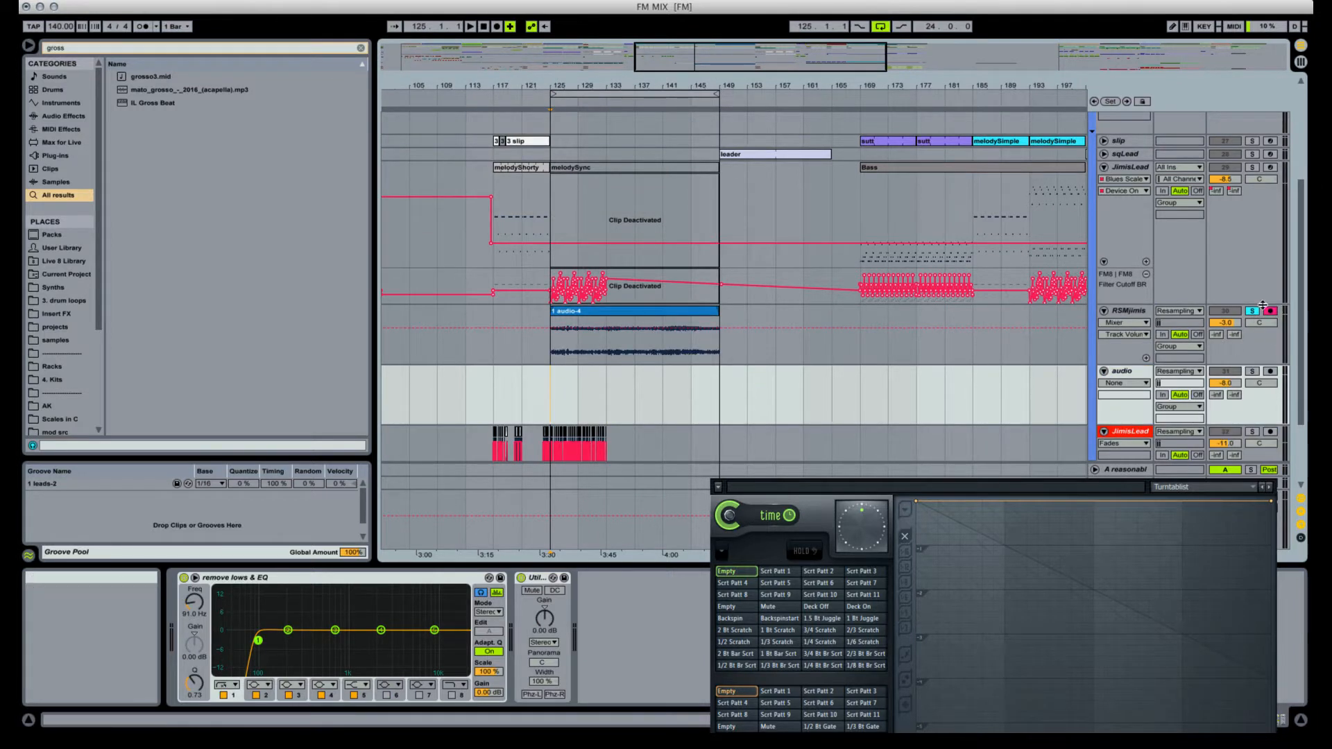
pyautogui.click(1271, 371)
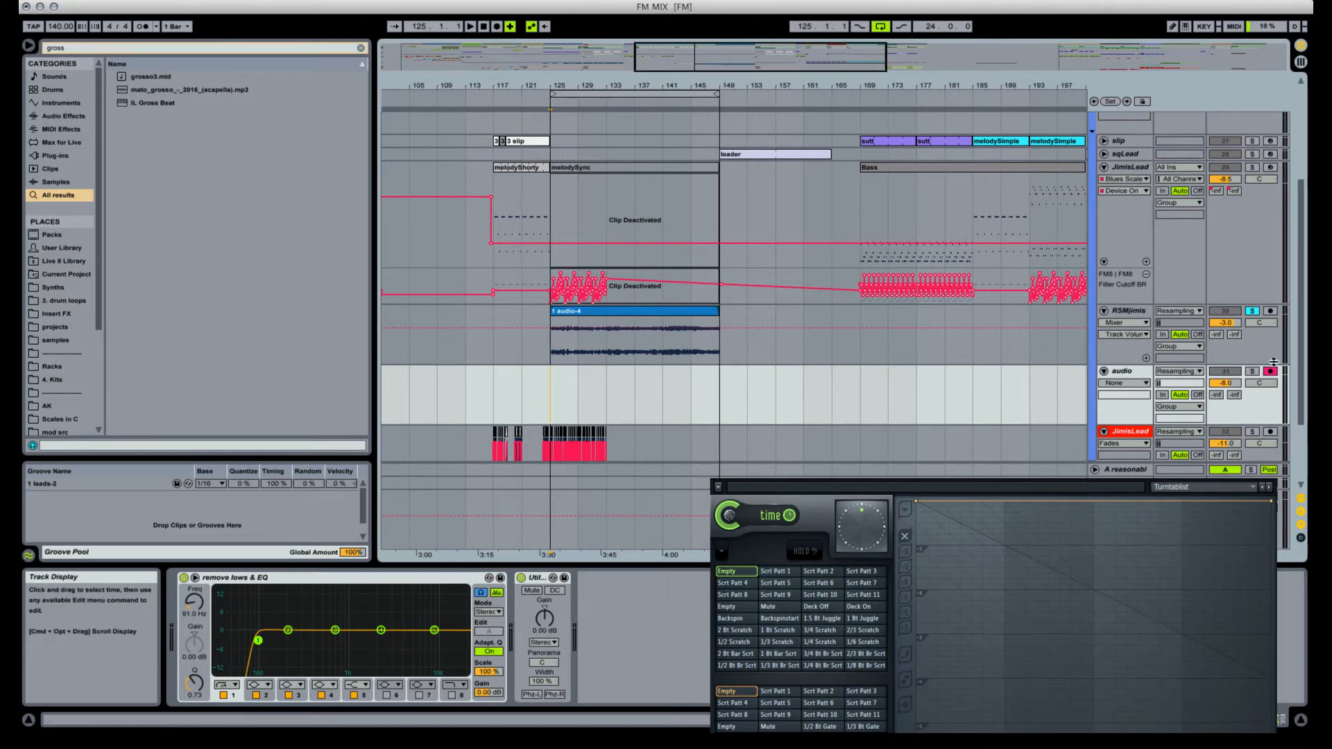
pyautogui.click(1179, 371)
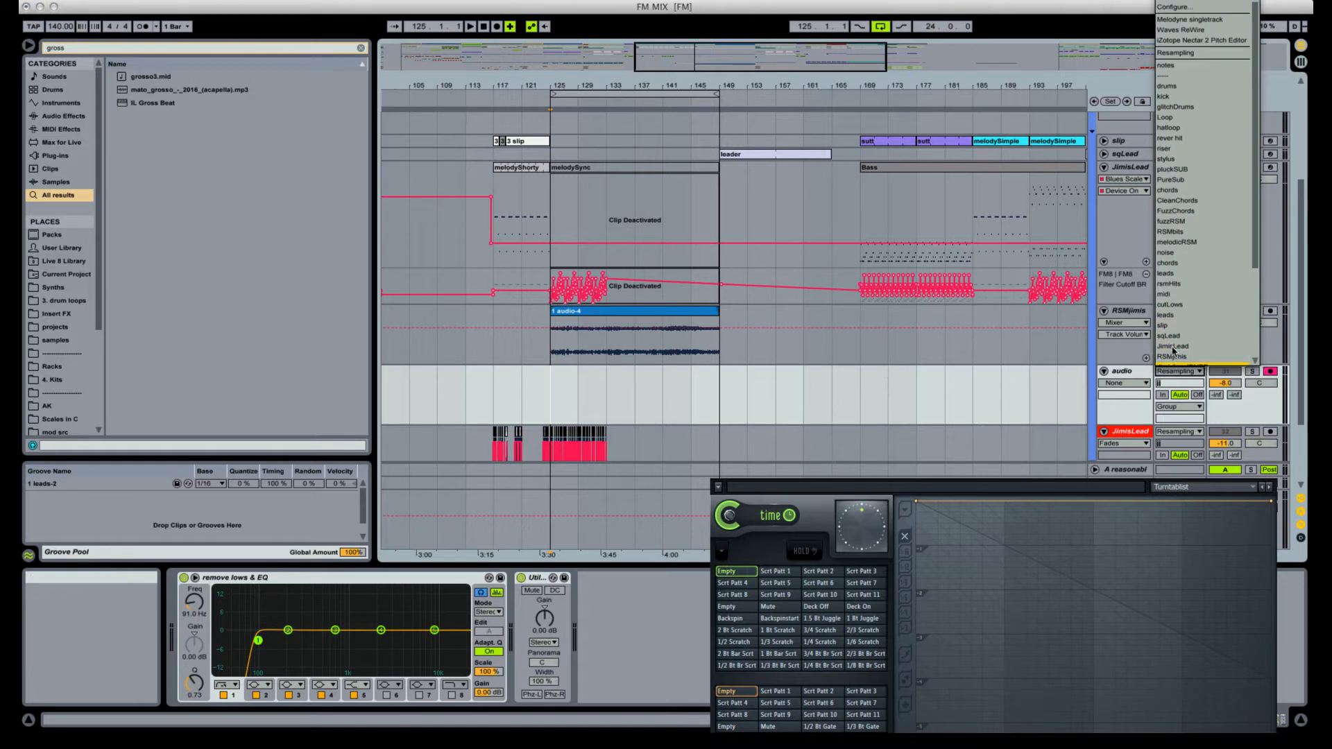
pyautogui.click(1173, 357)
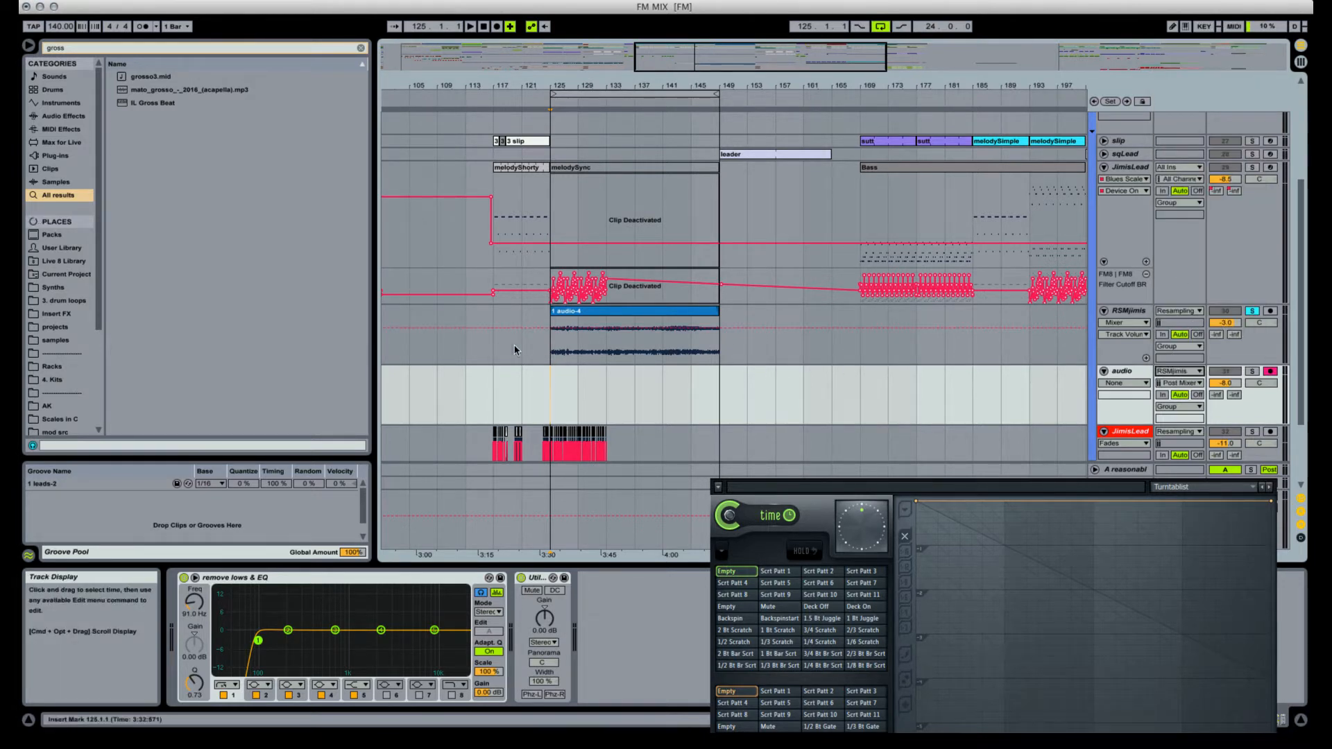
# Start recording from bar 125 and bring the RSMjimis track's Gross Beat editor back into full view.
pyautogui.click(497, 28)
pyautogui.click(655, 311)
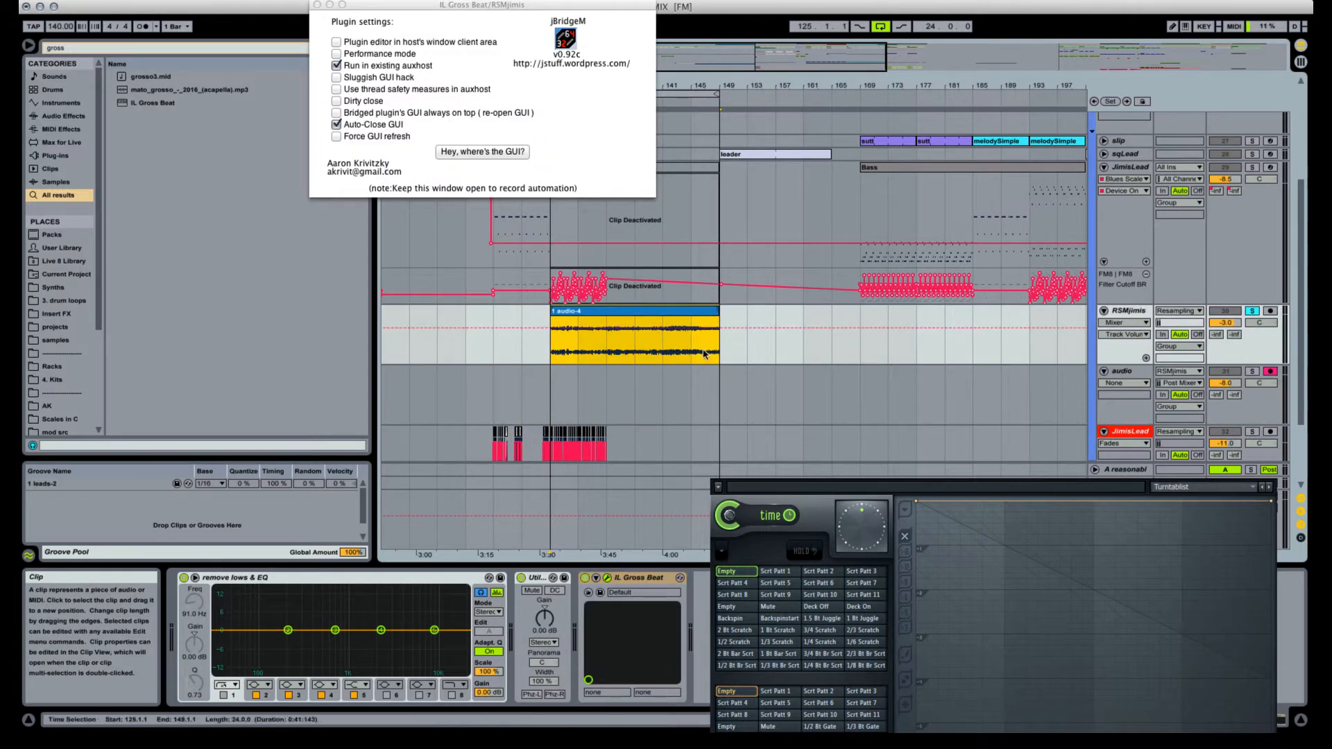
pyautogui.click(814, 488)
pyautogui.moveTo(813, 470); pyautogui.dragTo(658, 71)
# Perform the time patterns Scrt Patt 5, Deck Off, 3/4 Scratch, 1/4 Scratch, 2/3 Scratch and 1.5 Bt Juggle while recording.
pyautogui.click(628, 198)
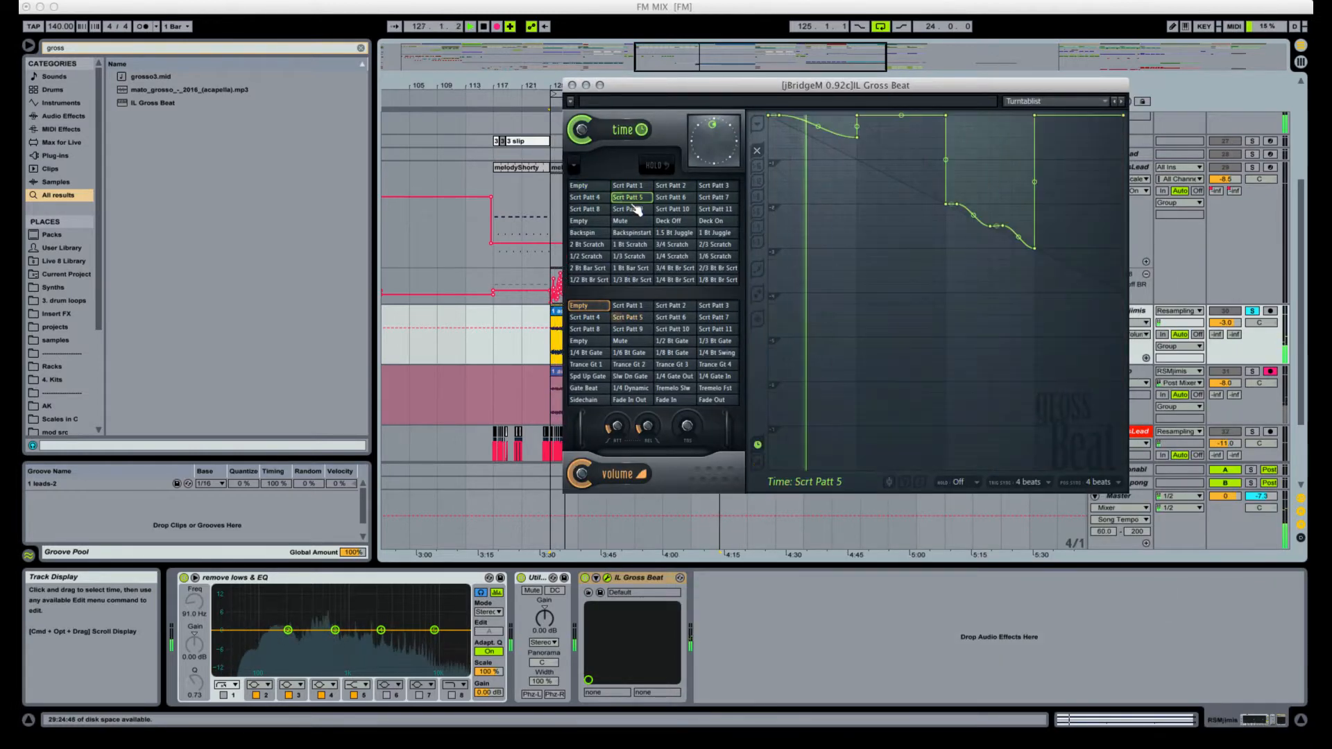
pyautogui.click(677, 220)
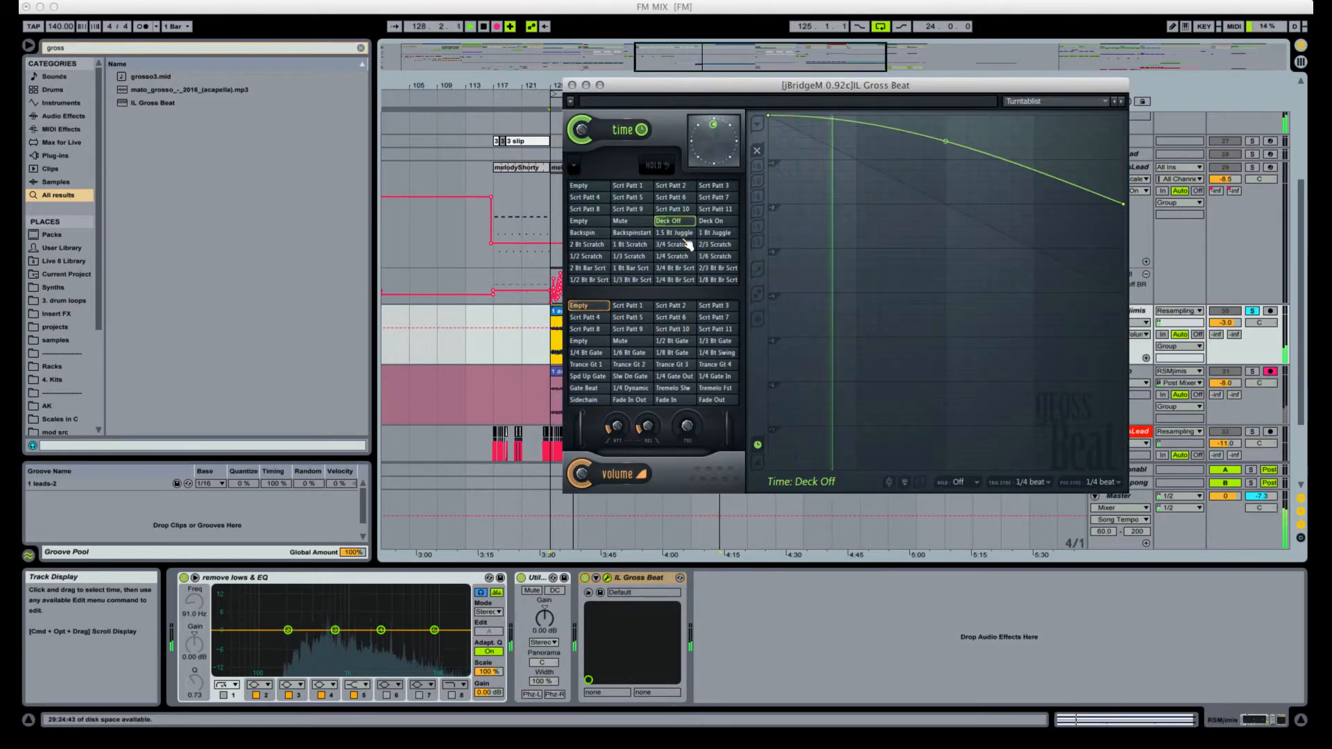
pyautogui.click(683, 243)
pyautogui.click(685, 258)
pyautogui.click(718, 244)
pyautogui.click(685, 242)
pyautogui.click(688, 234)
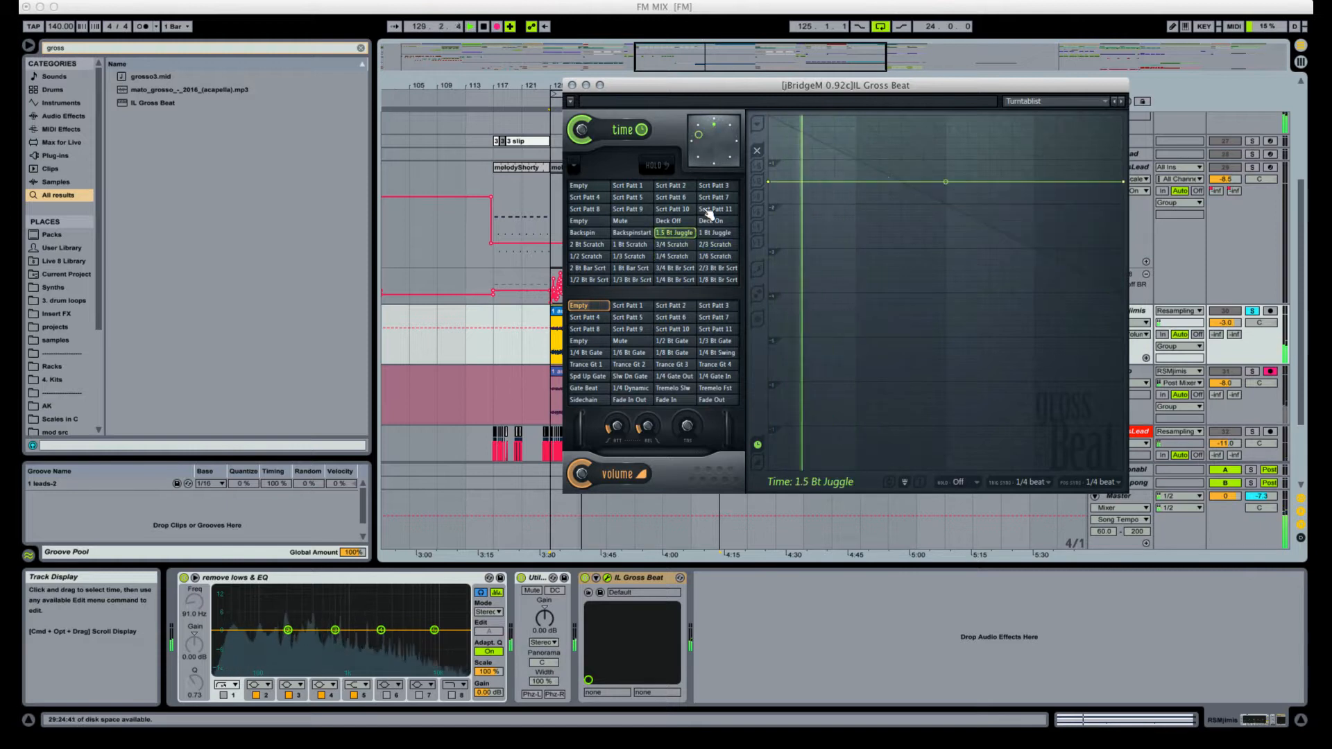
# Continue the take through Scrt Patt 11, 3 and 6 and several scratch time patterns, including 1/4 and 1/2 Scratch, ending on Empty.
pyautogui.click(708, 211)
pyautogui.click(711, 187)
pyautogui.click(675, 198)
pyautogui.click(709, 279)
pyautogui.click(675, 258)
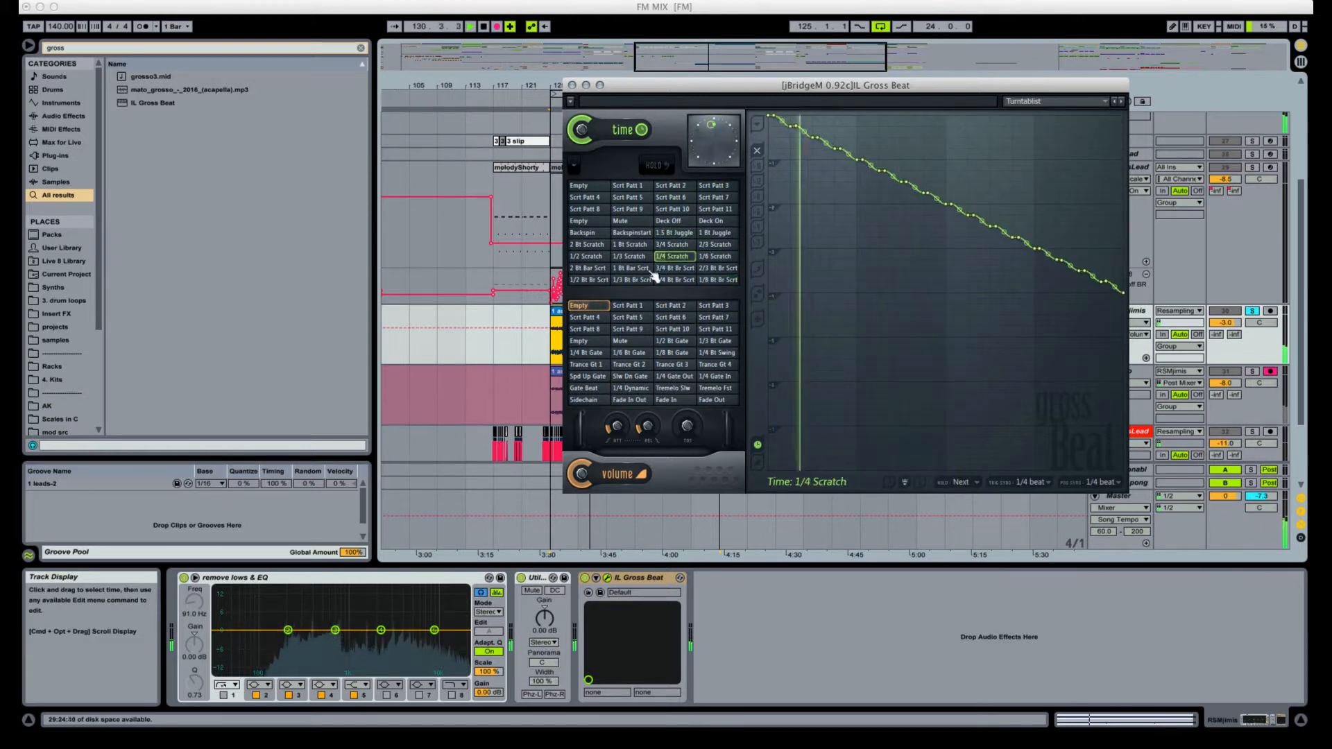
pyautogui.click(644, 279)
pyautogui.click(622, 257)
pyautogui.click(690, 258)
pyautogui.click(624, 256)
pyautogui.click(601, 256)
pyautogui.click(596, 219)
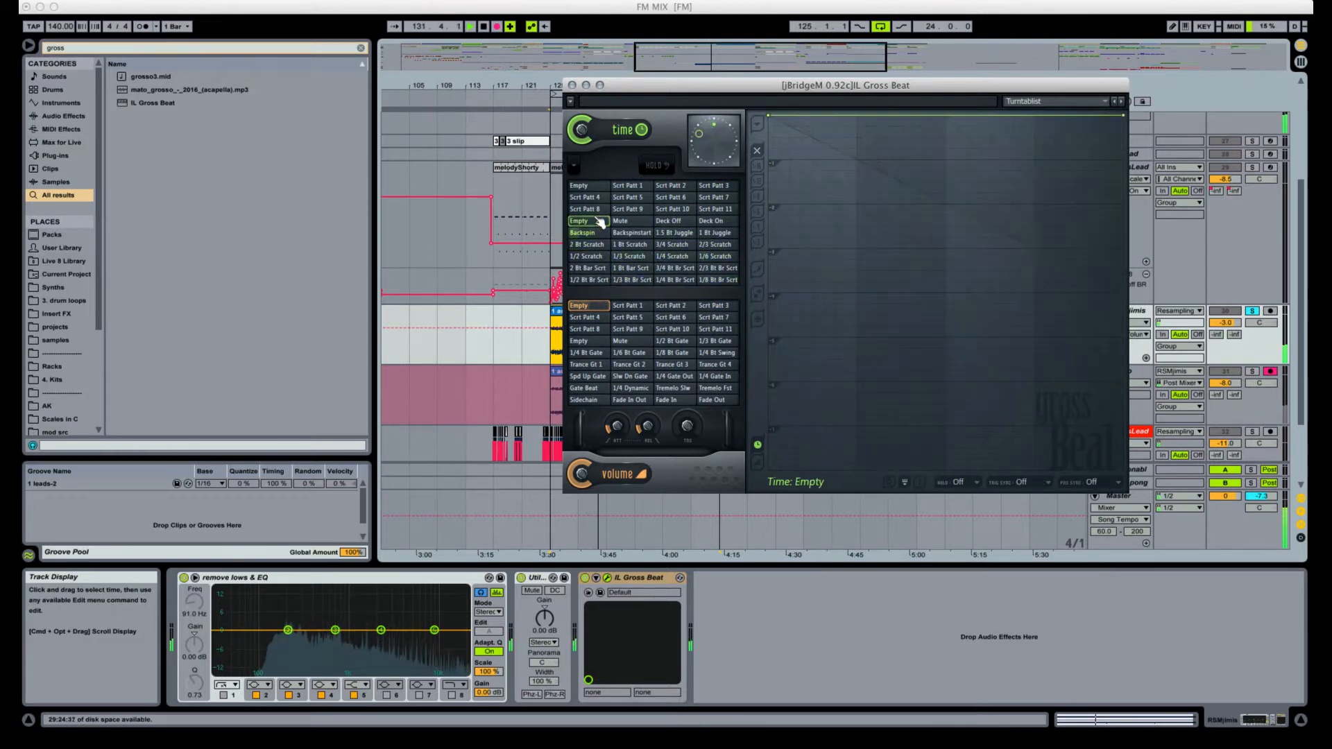
# Switch the time patterns between Scrt Patt 9, 1.5 Bt Juggle, Scrt Patt 10, Mute and 1 Bt Scratch, ending on 1/6 Scratch.
pyautogui.click(626, 208)
pyautogui.click(671, 233)
pyautogui.click(628, 208)
pyautogui.click(669, 209)
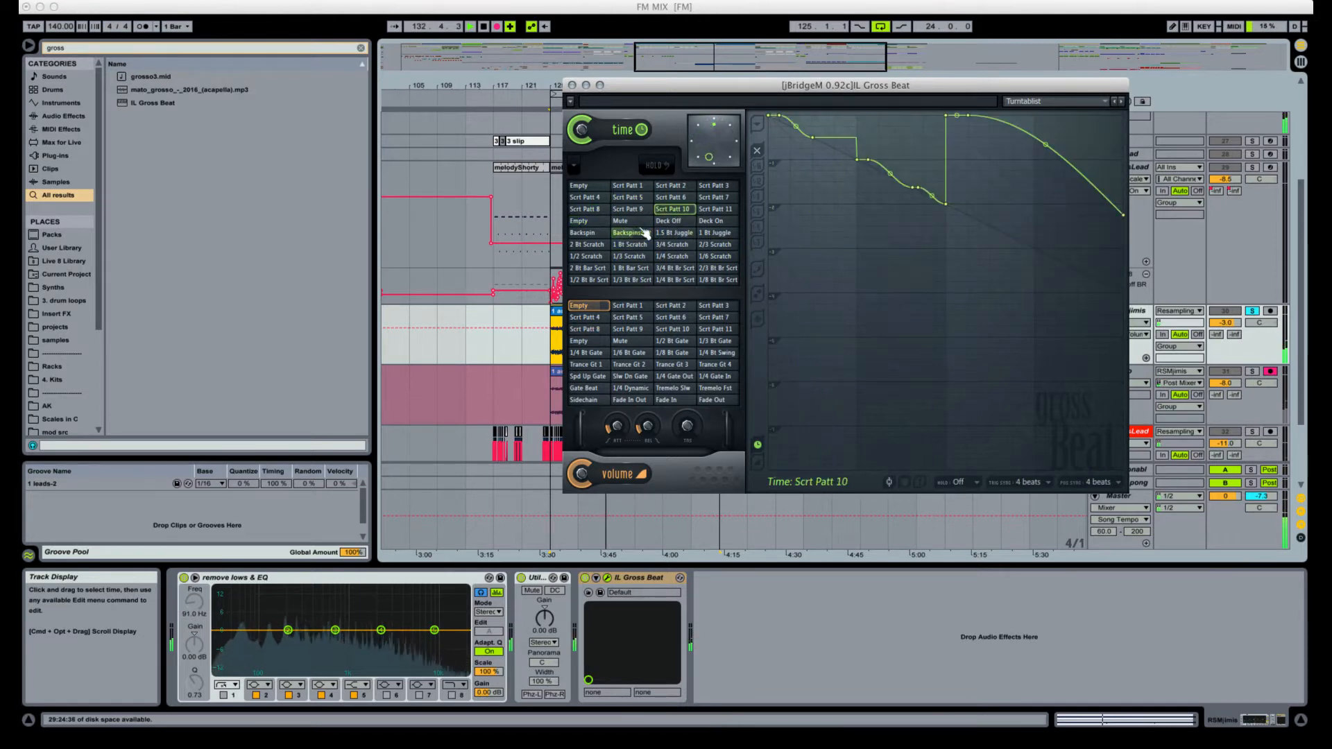
pyautogui.click(628, 221)
pyautogui.click(640, 246)
pyautogui.click(680, 233)
pyautogui.click(682, 245)
pyautogui.click(630, 222)
pyautogui.click(641, 247)
pyautogui.click(701, 257)
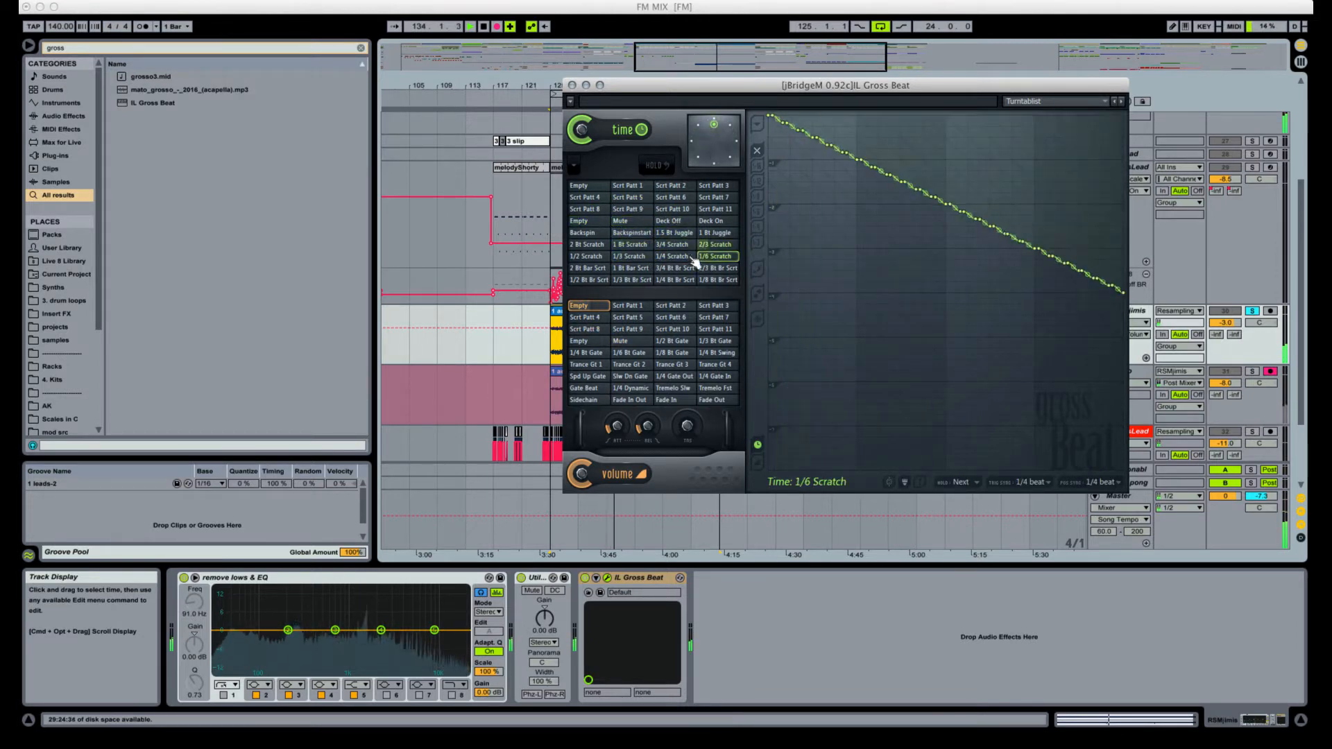
# Perform the time patterns 1/4 Scratch, 2/3 Bt Br Scrt, 3/4 Bt Br Scrt, 1 Bt Scratch and 1/4 Bt Br Scrt.
pyautogui.click(682, 257)
pyautogui.click(718, 268)
pyautogui.click(686, 269)
pyautogui.click(640, 246)
pyautogui.click(677, 279)
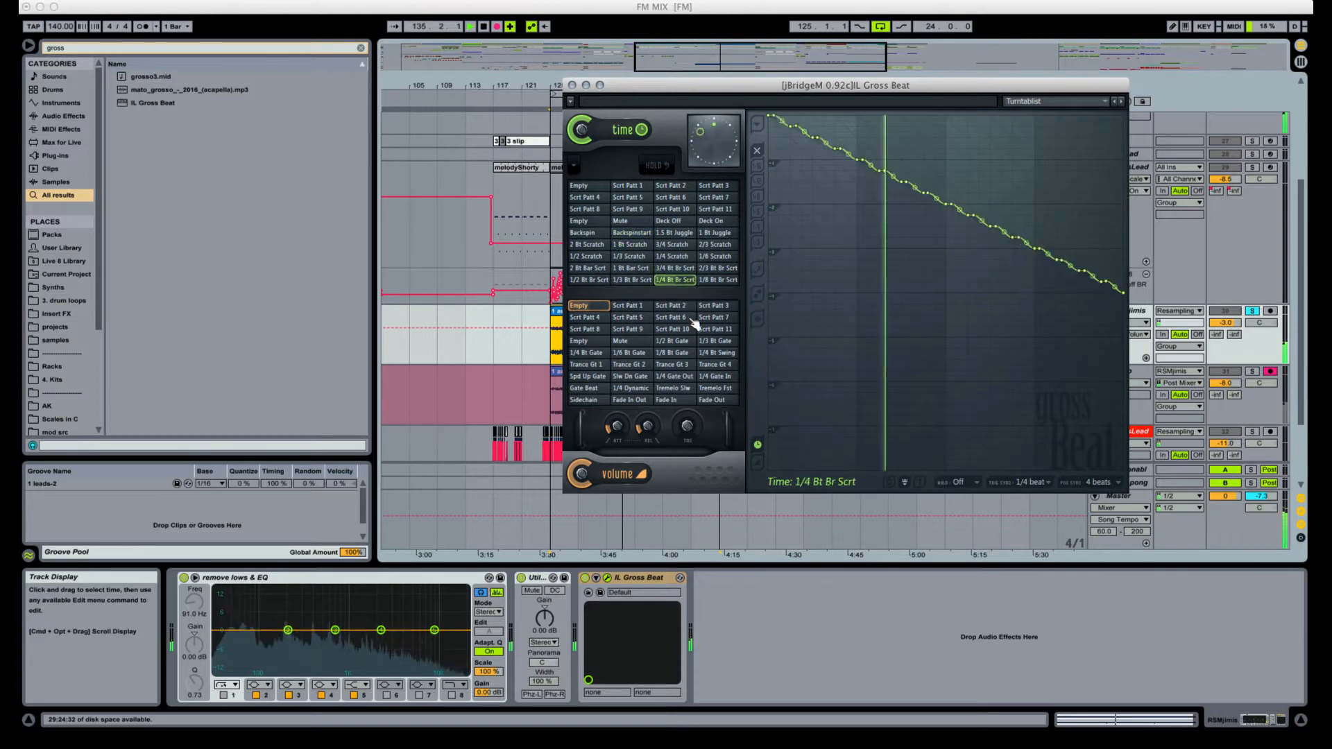
# Set the volume pattern to Scrt Patt 5 and perform the time patterns 1/4 Scratch, 1.5 Bt Juggle and Deck Off.
pyautogui.click(632, 317)
pyautogui.click(671, 256)
pyautogui.click(675, 233)
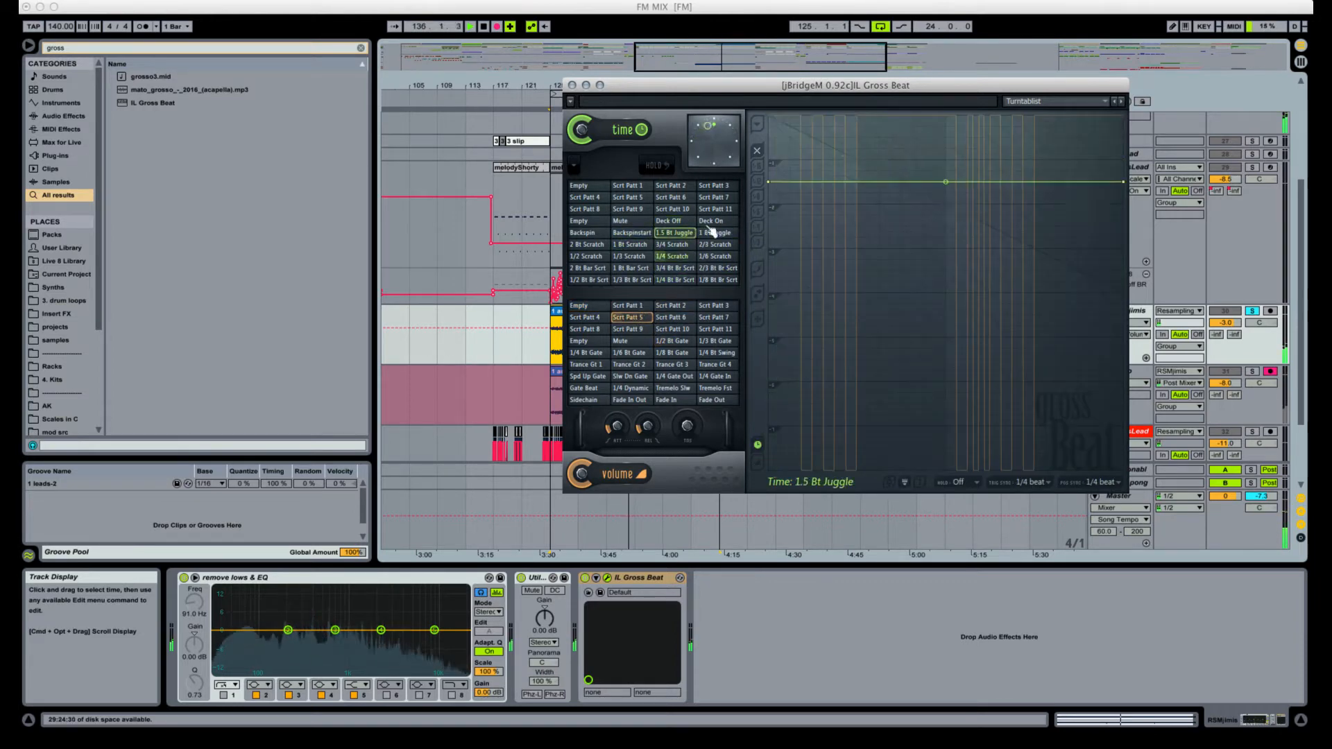
pyautogui.click(659, 221)
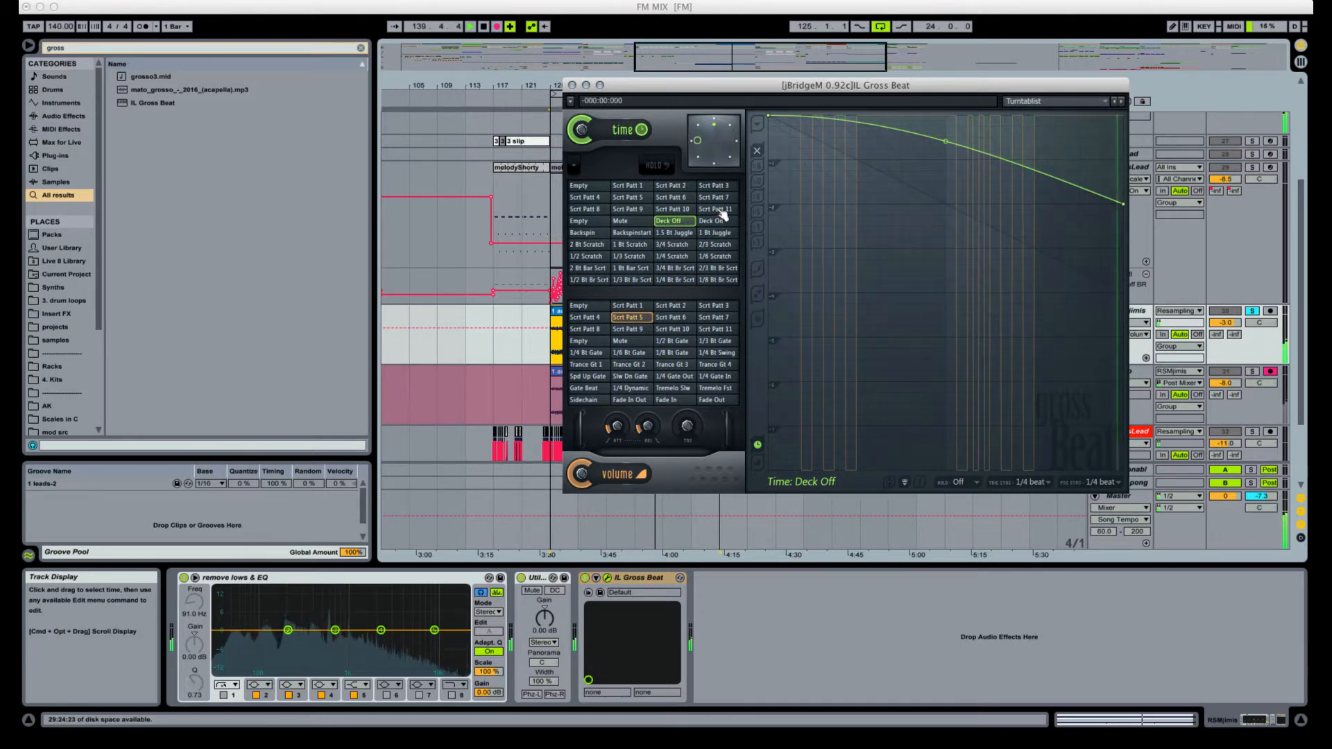
# Perform the time patterns Scrt Patt 10, 3/4 Scratch, 2/3 Scratch, Empty and 1 Bt Scratch during the recording.
pyautogui.click(673, 209)
pyautogui.click(673, 245)
pyautogui.click(713, 245)
pyautogui.click(589, 221)
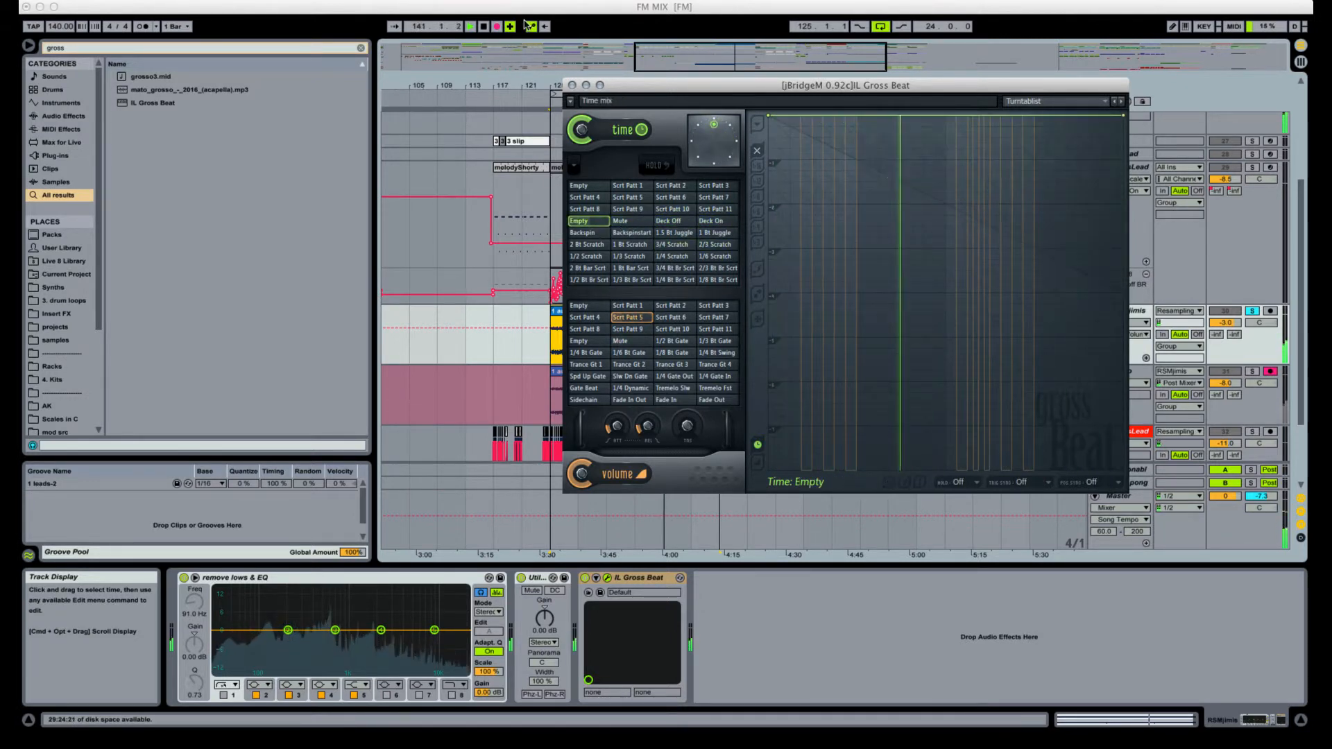
pyautogui.click(631, 244)
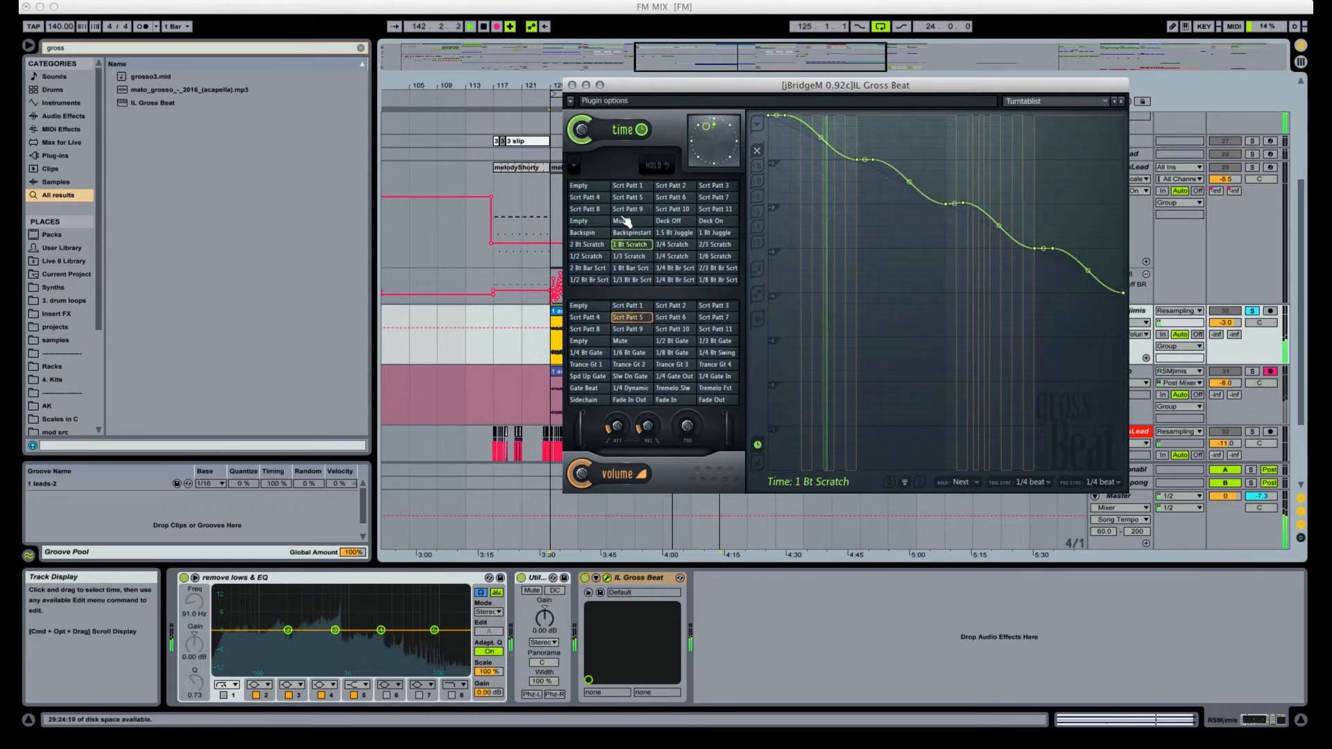
# Finish the take with the time patterns Deck Off, Scrt Patt 6, 1 Bt Juggle, 1/4 Scratch, 1/2 Scratch and 3/4 Bt Br Scrt.
pyautogui.click(668, 221)
pyautogui.click(669, 197)
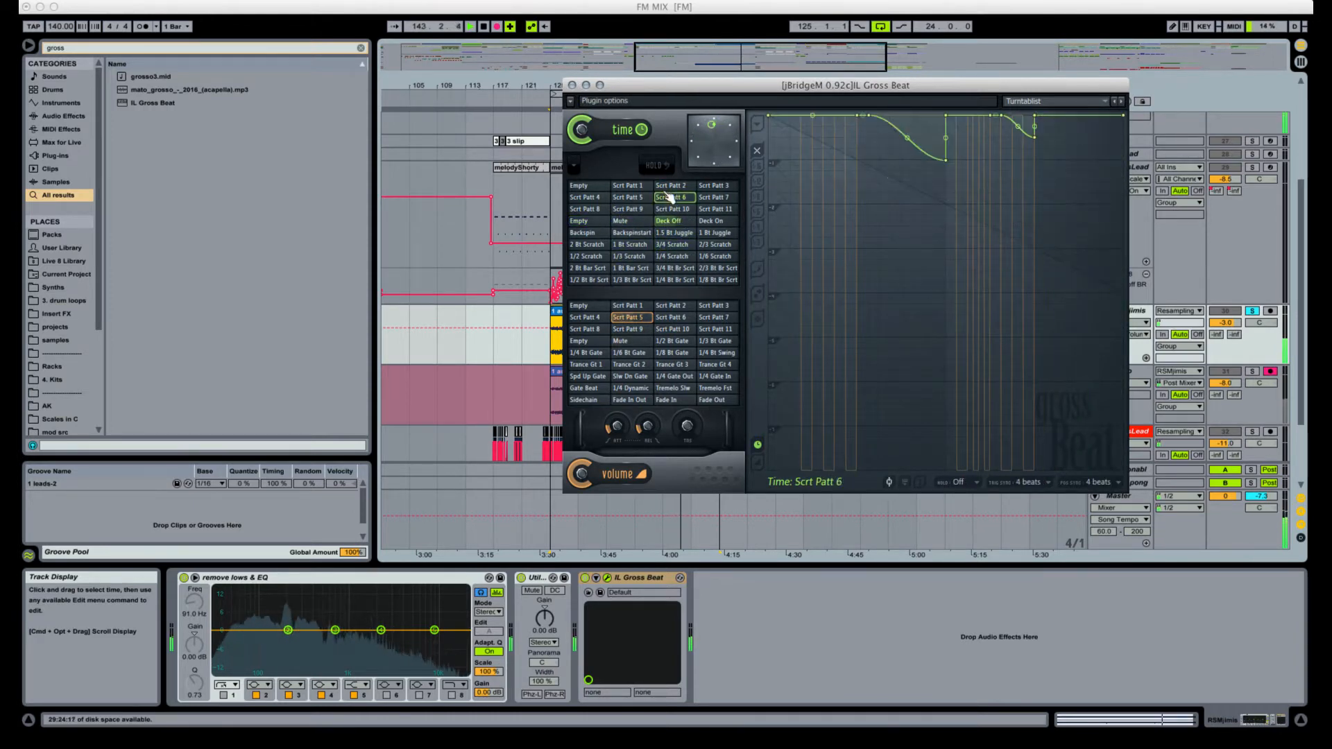
pyautogui.click(716, 233)
pyautogui.click(673, 257)
pyautogui.click(589, 257)
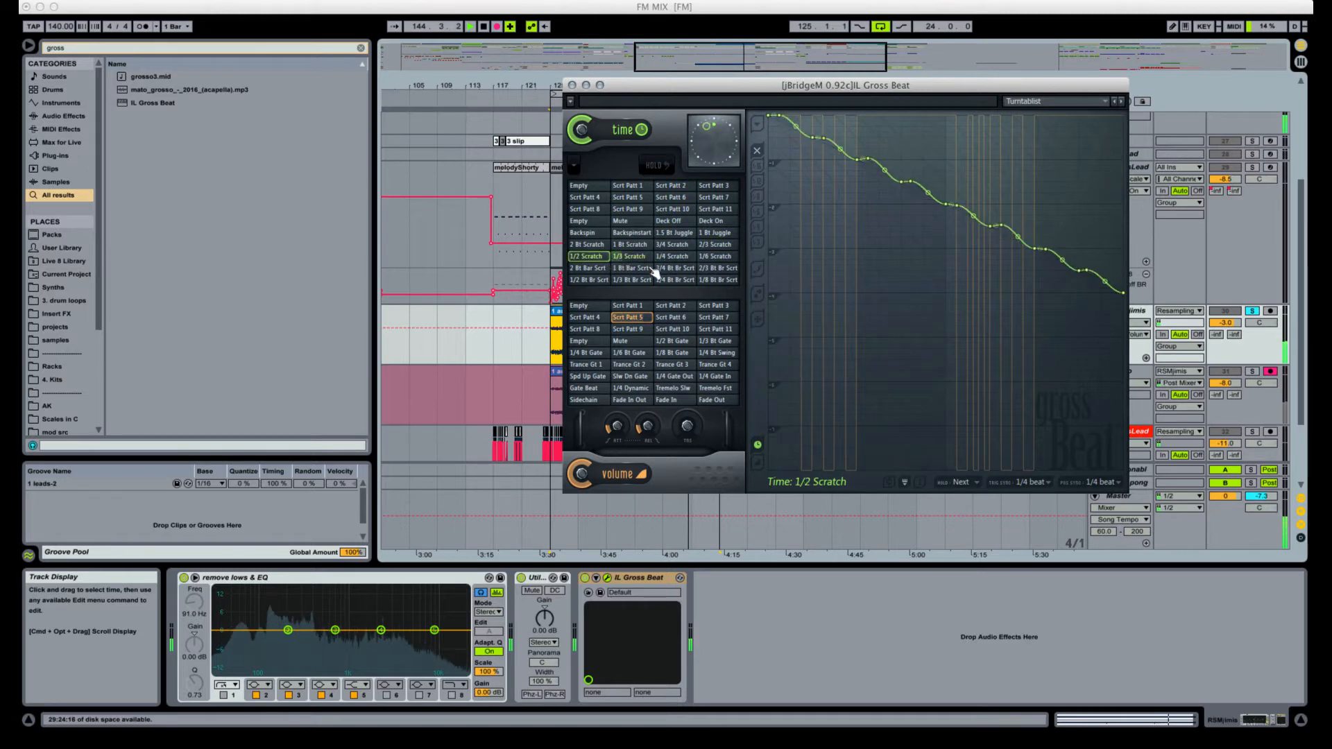
pyautogui.click(673, 269)
# Close the Gross Beat editor and stop recording, and restore the full audio-6 take from bar 125 to bar 149.
pyautogui.click(572, 85)
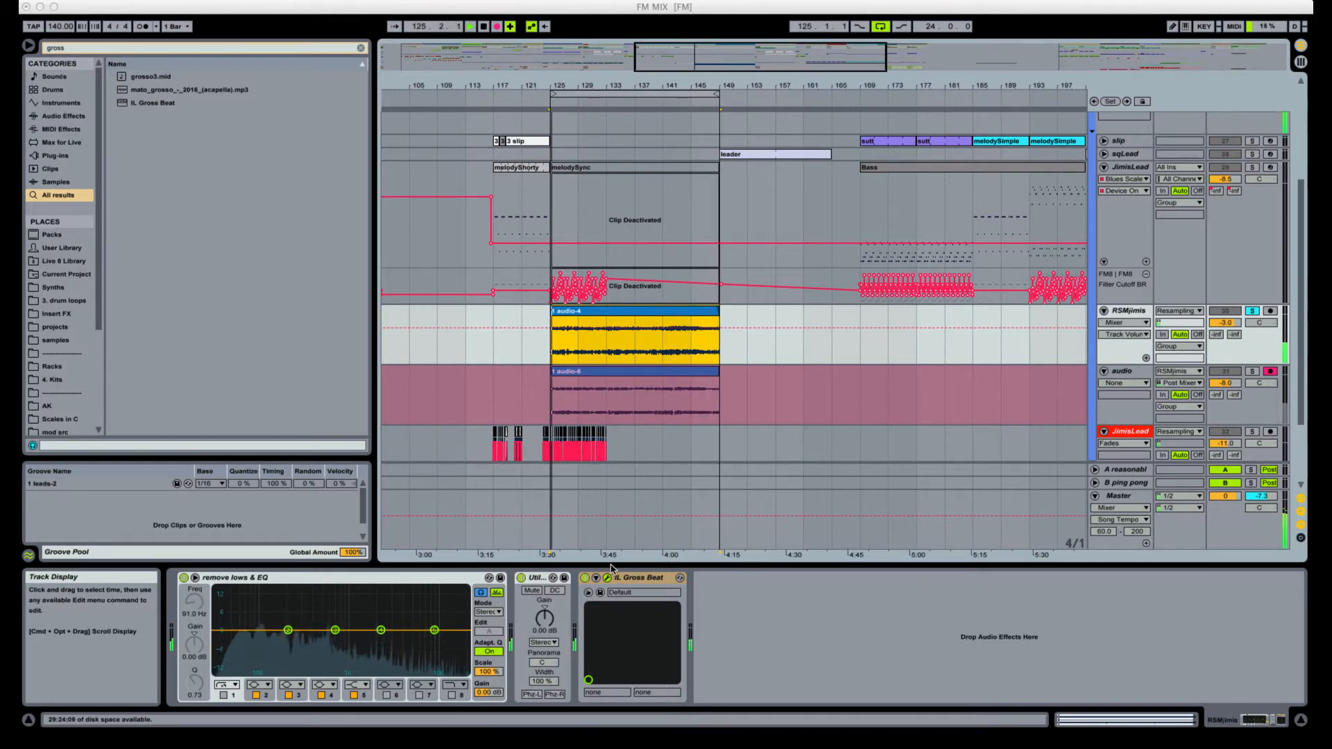
pyautogui.click(808, 413)
pyautogui.press('space')
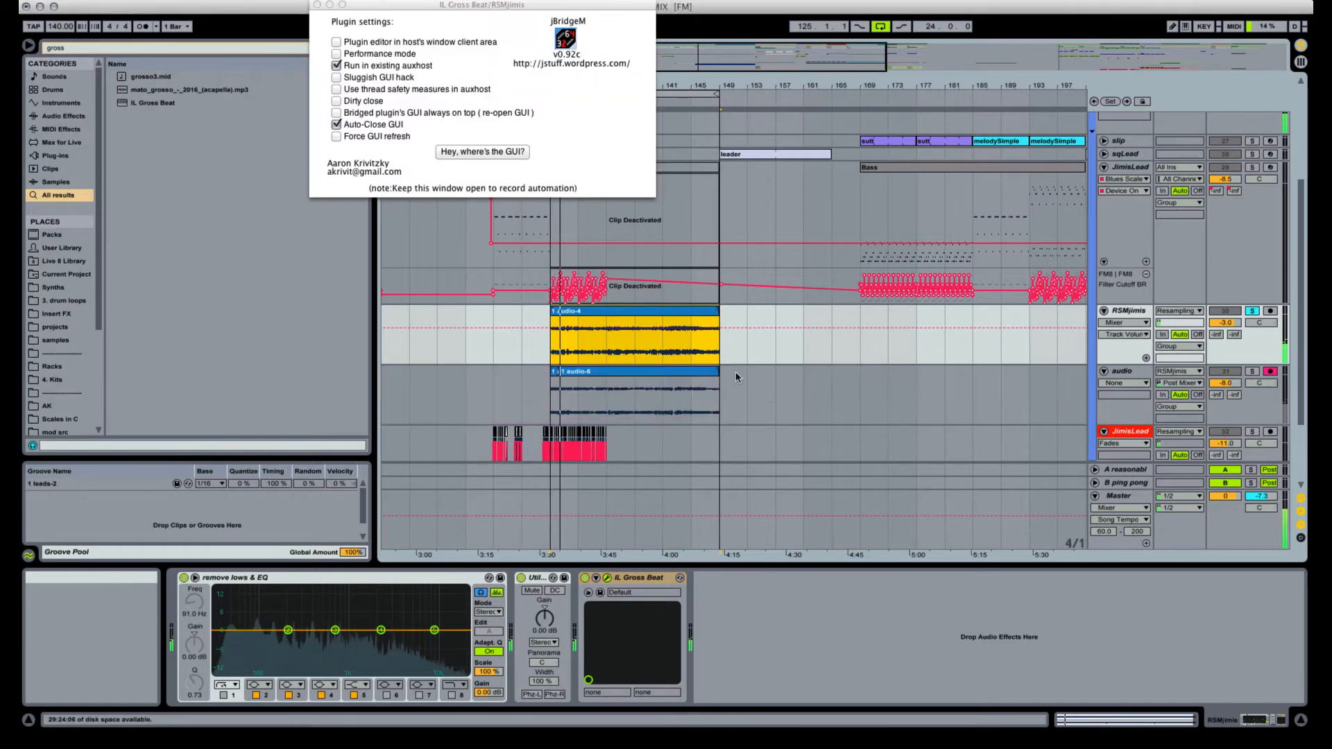
pyautogui.click(564, 372)
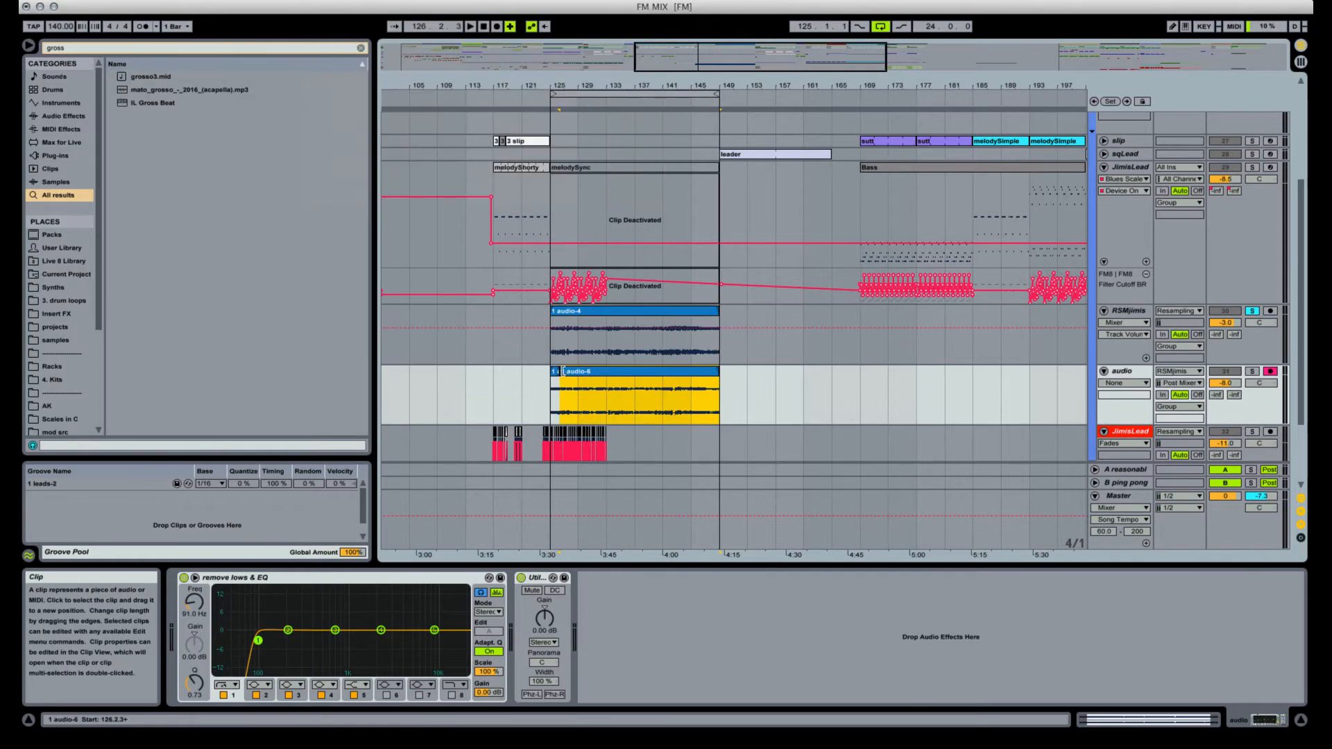
pyautogui.click(715, 390)
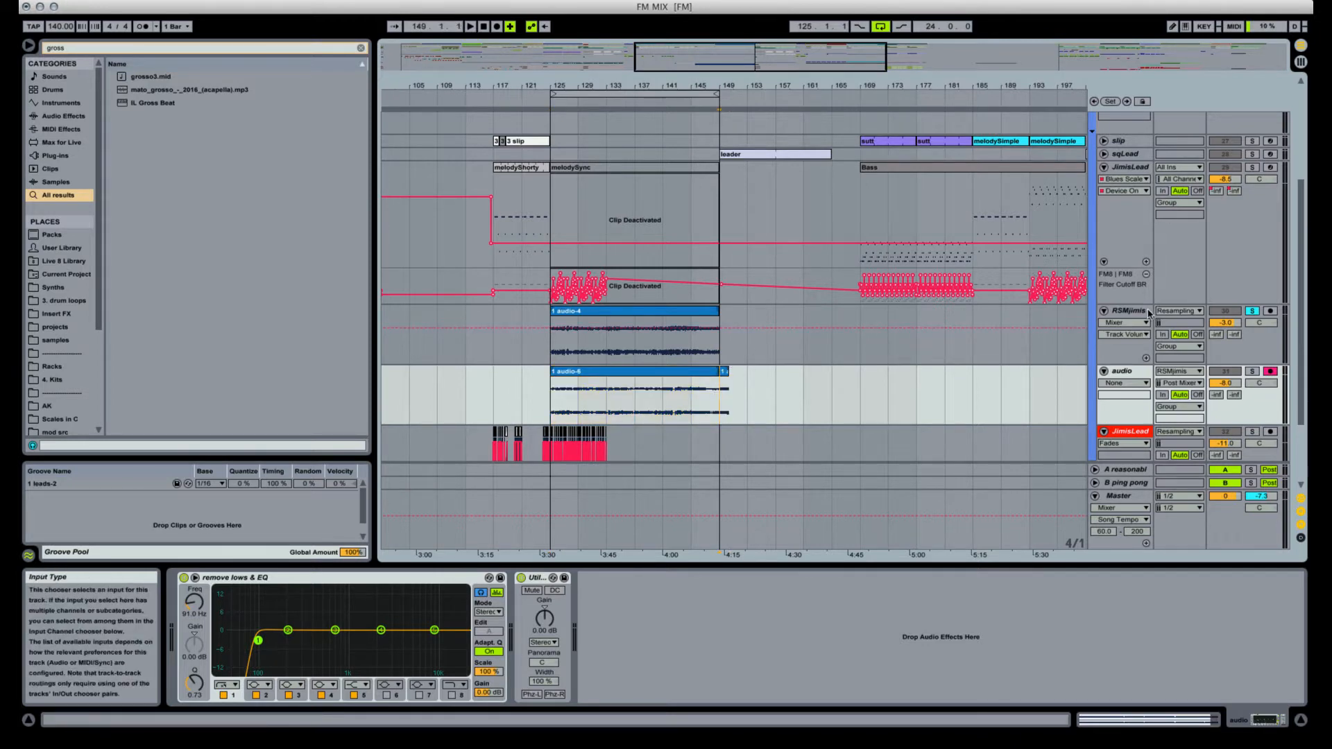
# Delete the RSMjimis track and rename the recorded audio track as scratchy lead.
pyautogui.click(1145, 311)
pyautogui.press('Delete')
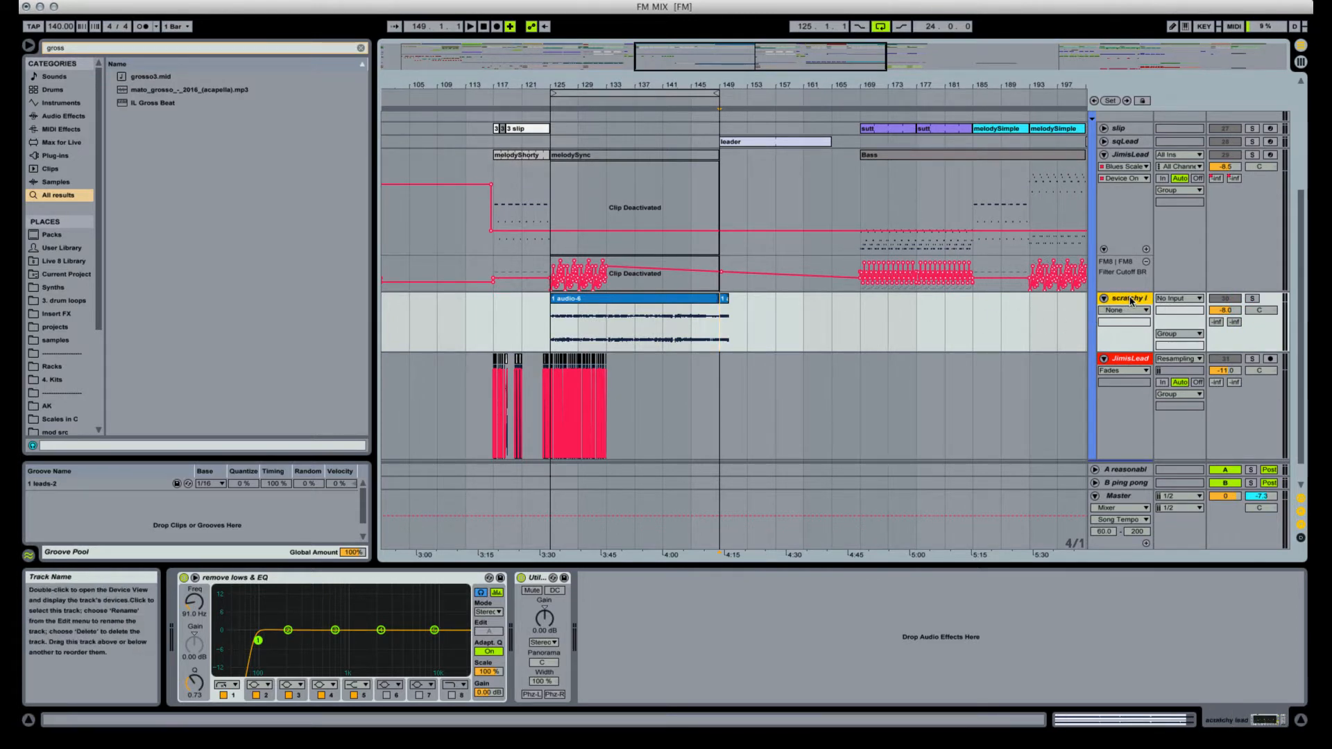
pyautogui.moveTo(1256, 304); pyautogui.dragTo(1257, 298)
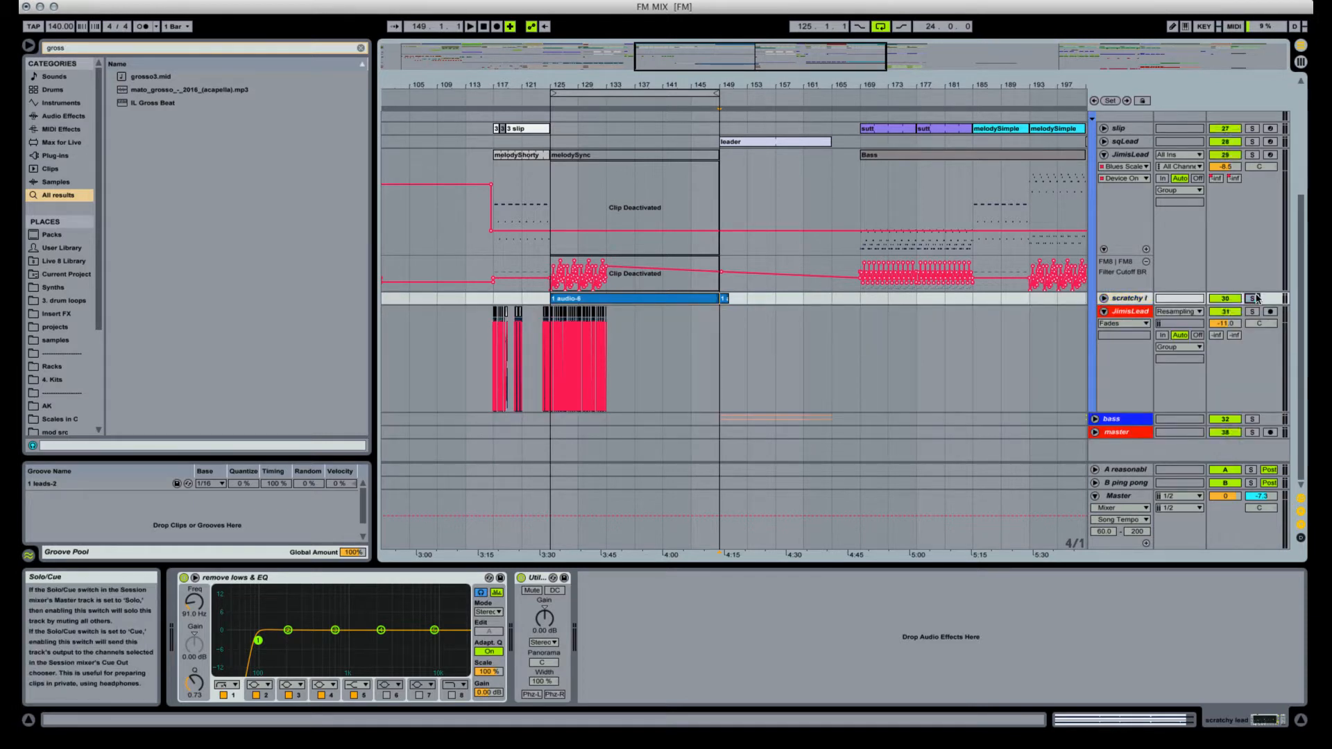
pyautogui.click(1093, 299)
pyautogui.click(1104, 298)
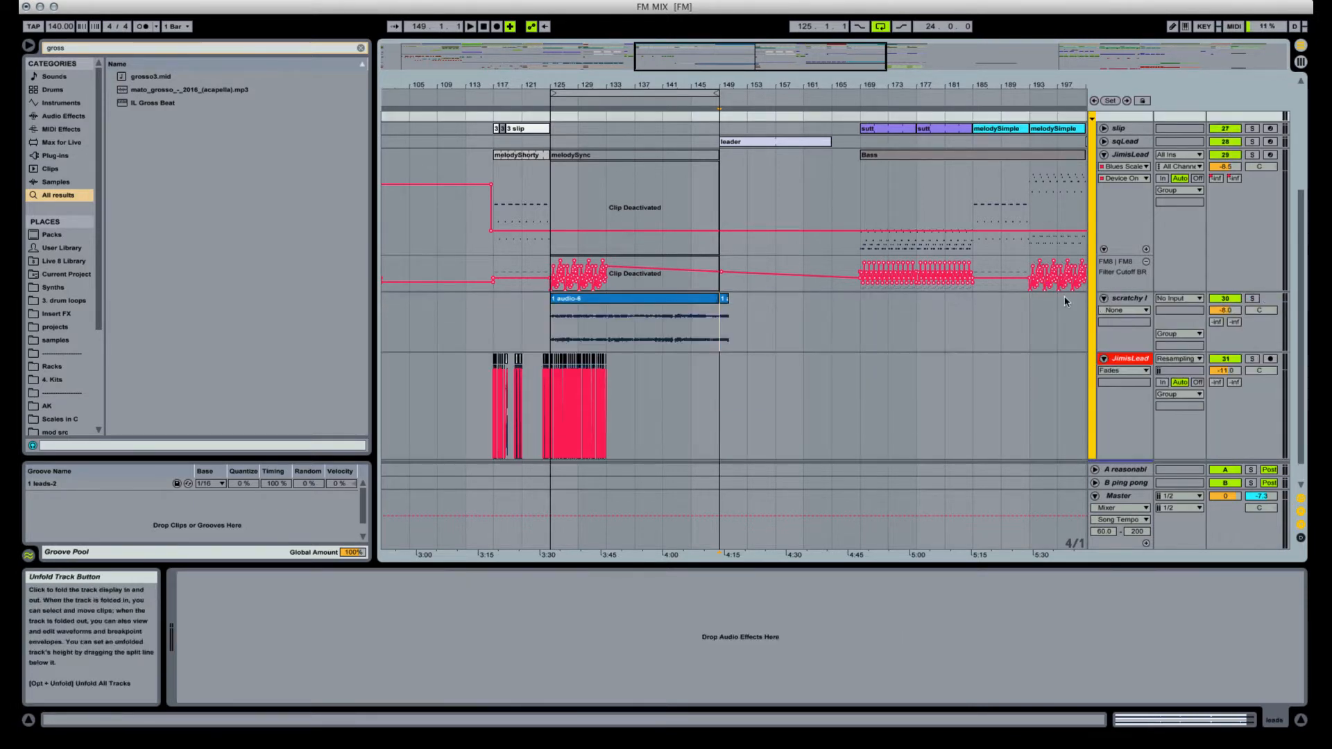
# Solo the scratchy lead track together with the drums group, and select the audio-6 clip starting at bar 125.
pyautogui.scroll(1, 986, 304)
pyautogui.scroll(7, 981, 303)
pyautogui.scroll(-3, 1145, 347)
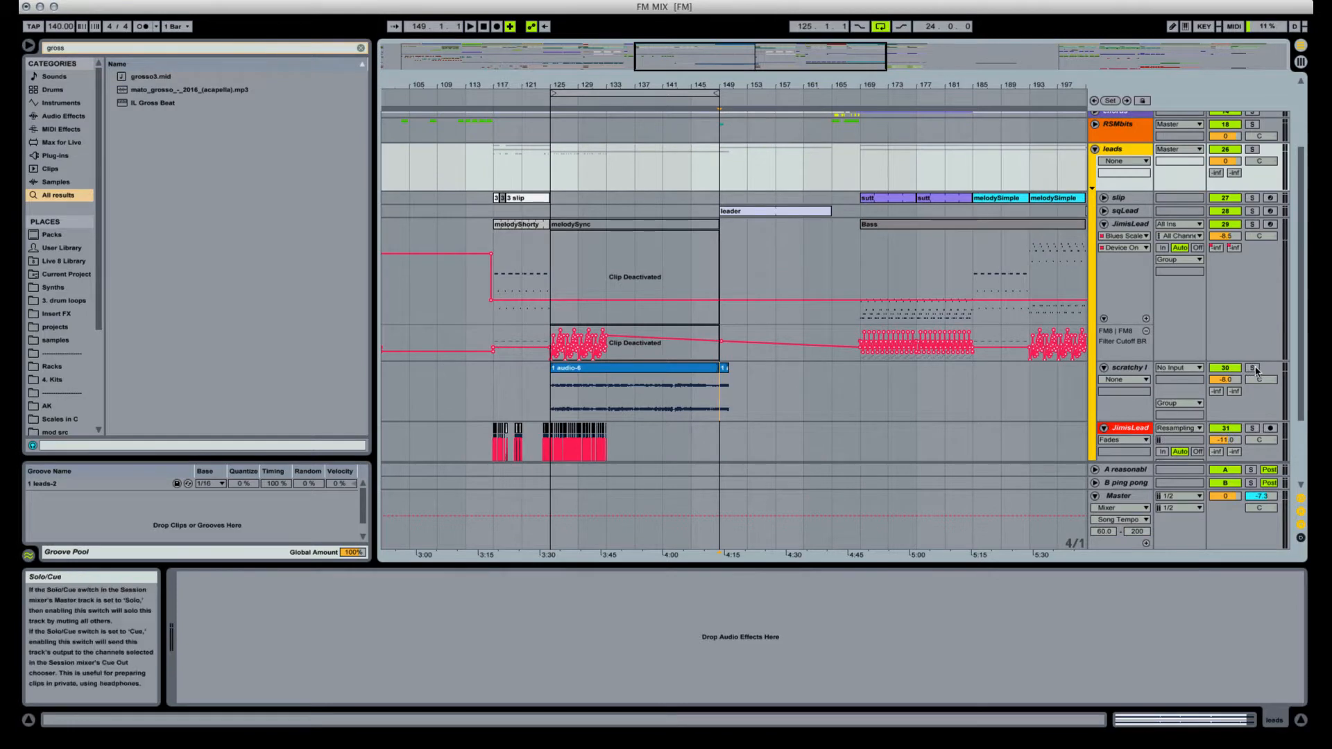
pyautogui.click(1253, 368)
pyautogui.scroll(7, 1221, 278)
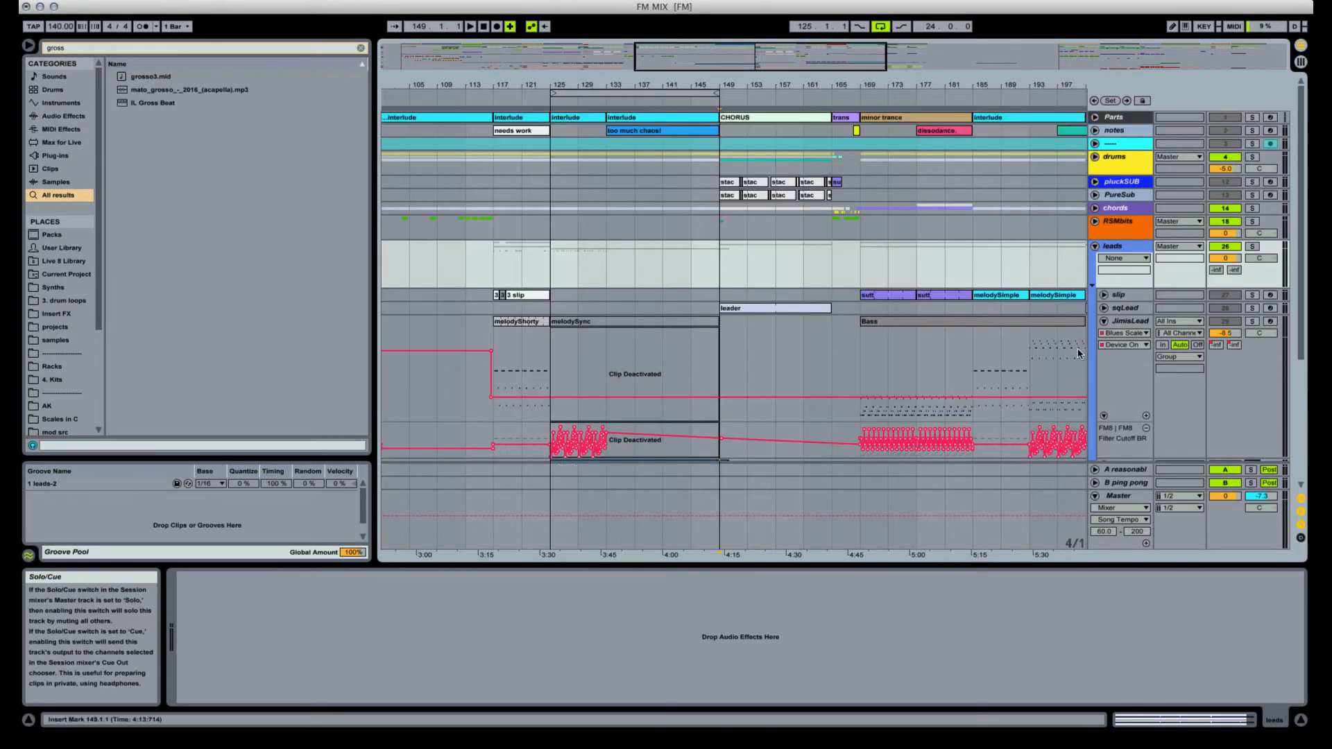
pyautogui.click(1255, 158)
pyautogui.scroll(-10, 538, 319)
pyautogui.click(571, 275)
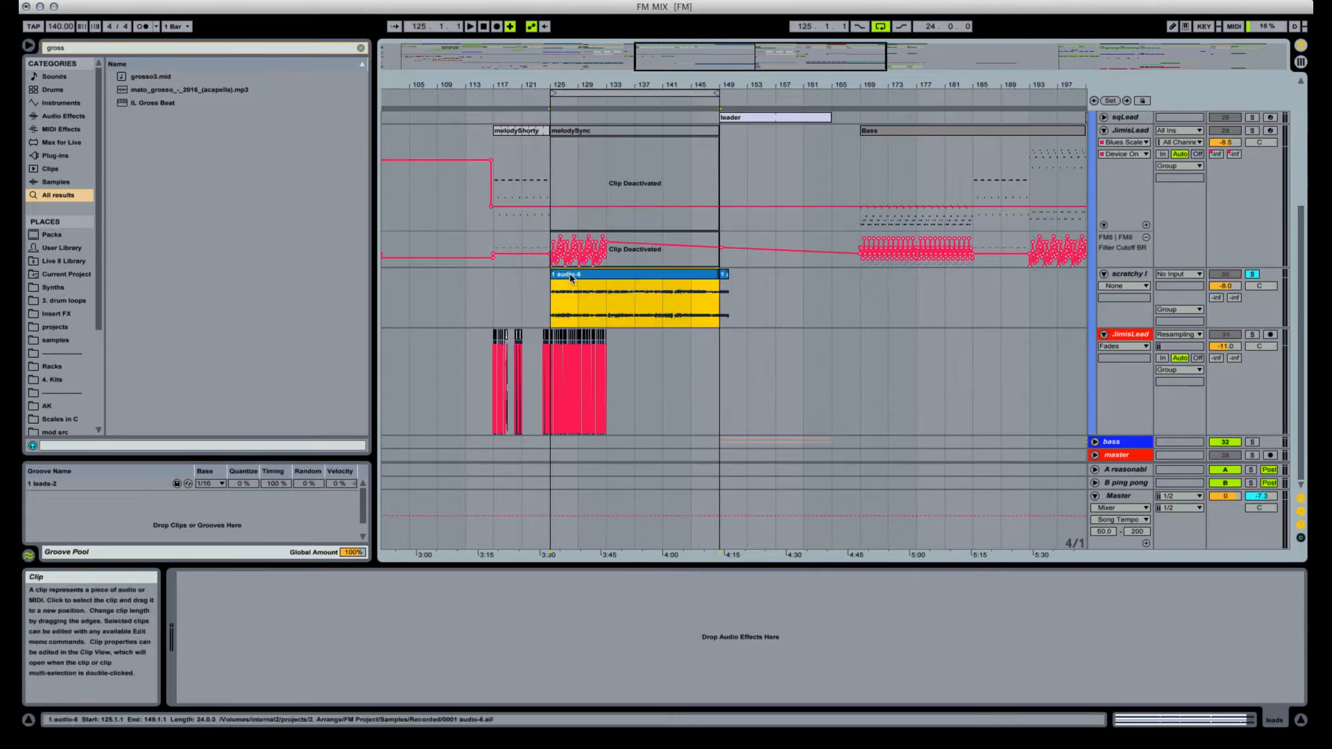
pyautogui.moveTo(566, 85); pyautogui.dragTo(575, 139)
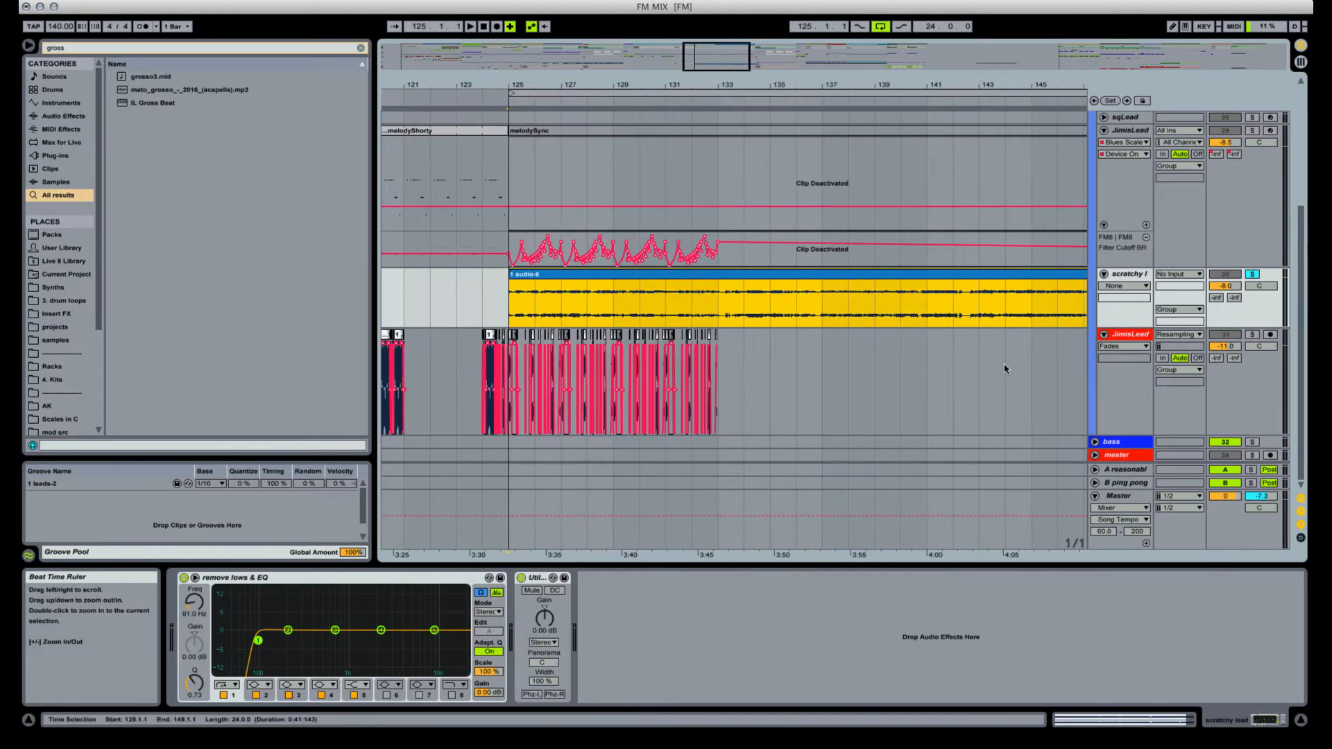
# Set the scratchy lead track's volume to 0 dB and add a Glue Compressor at the end of its device chain.
pyautogui.press('space')
pyautogui.click(1229, 292)
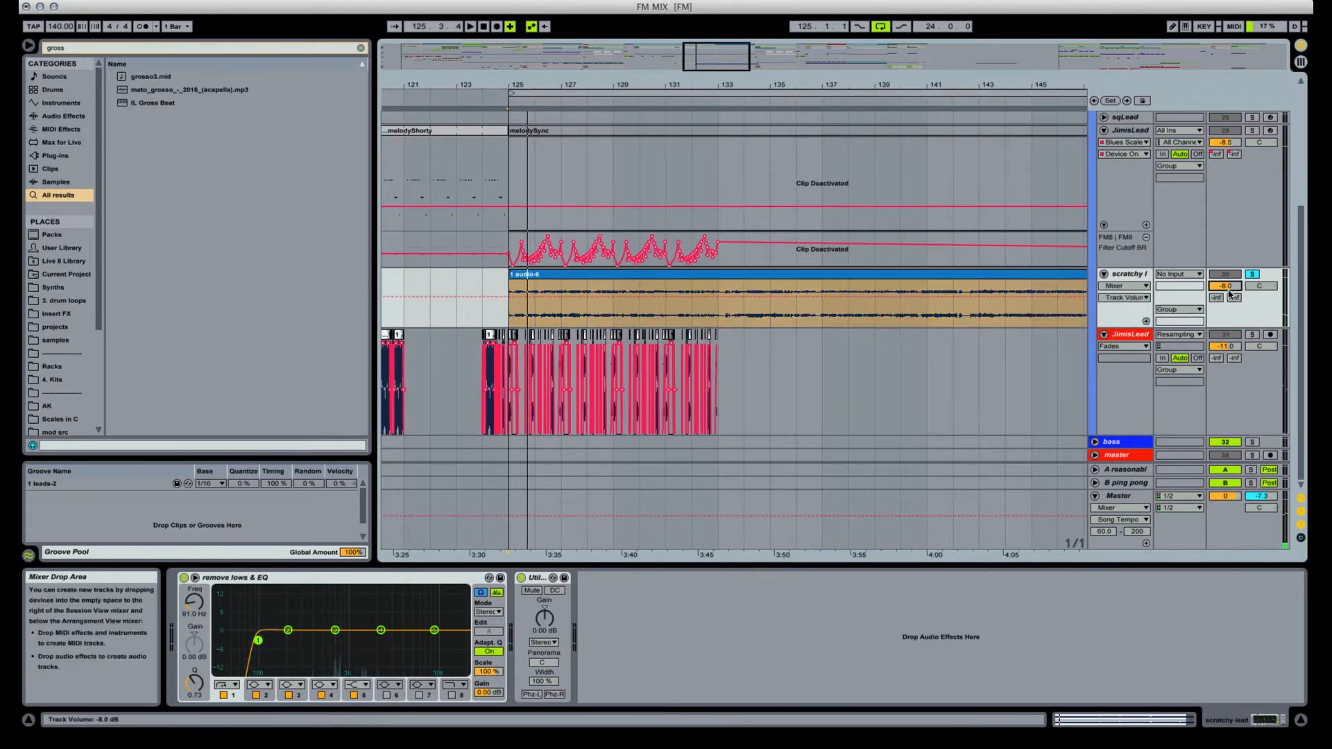
pyautogui.press('super+f')
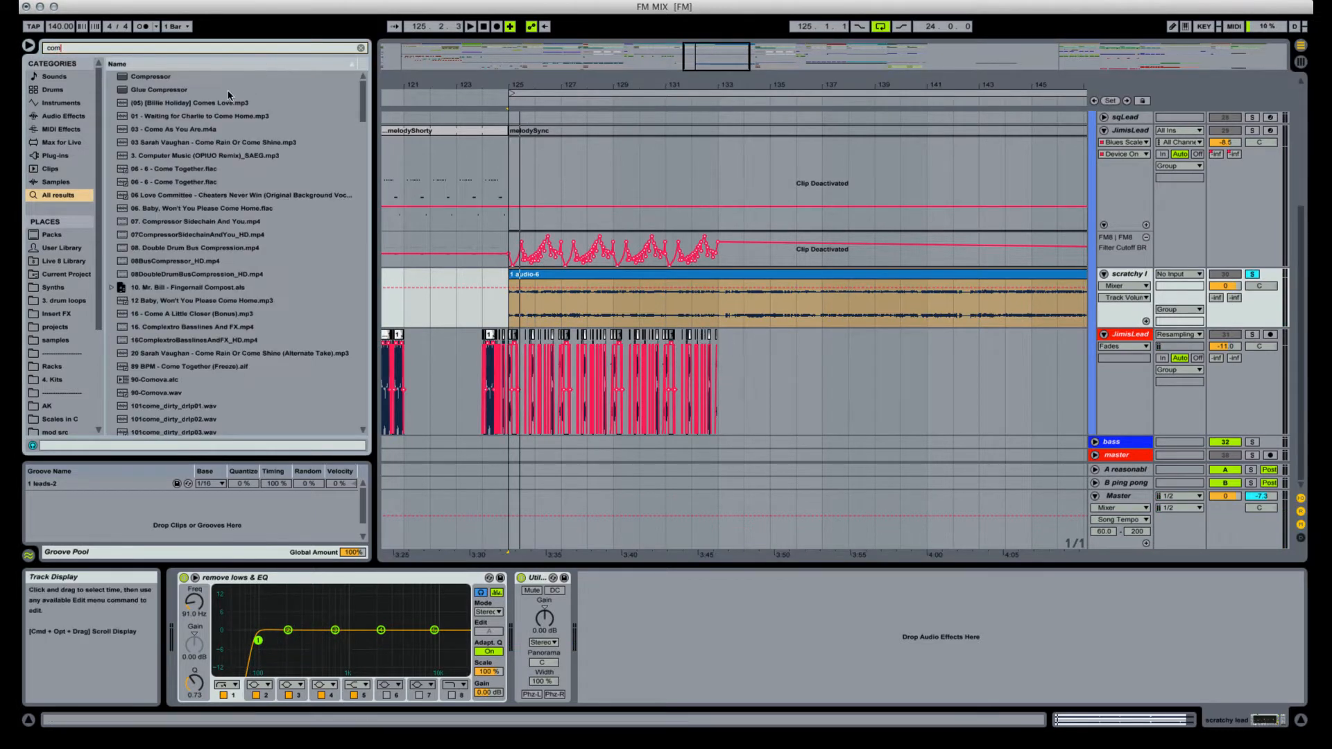
pyautogui.click(163, 88)
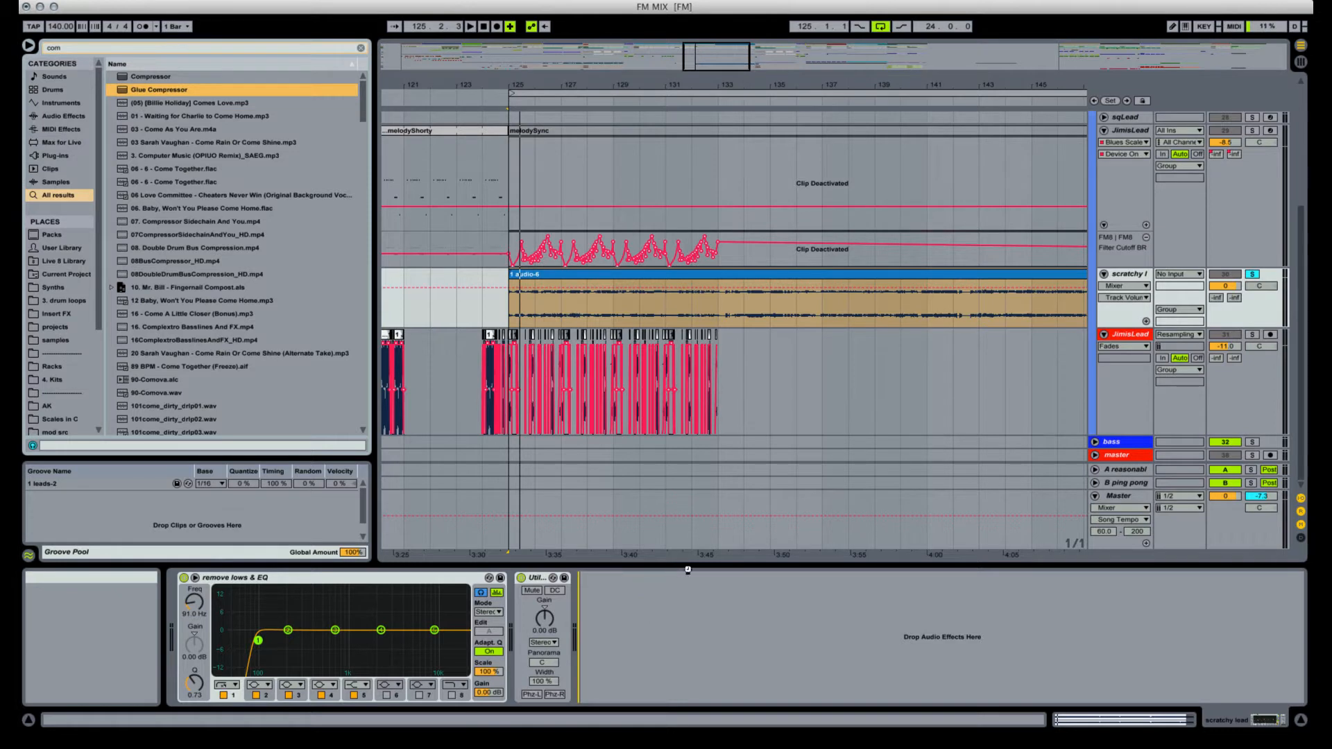
pyautogui.moveTo(666, 585); pyautogui.dragTo(666, 586)
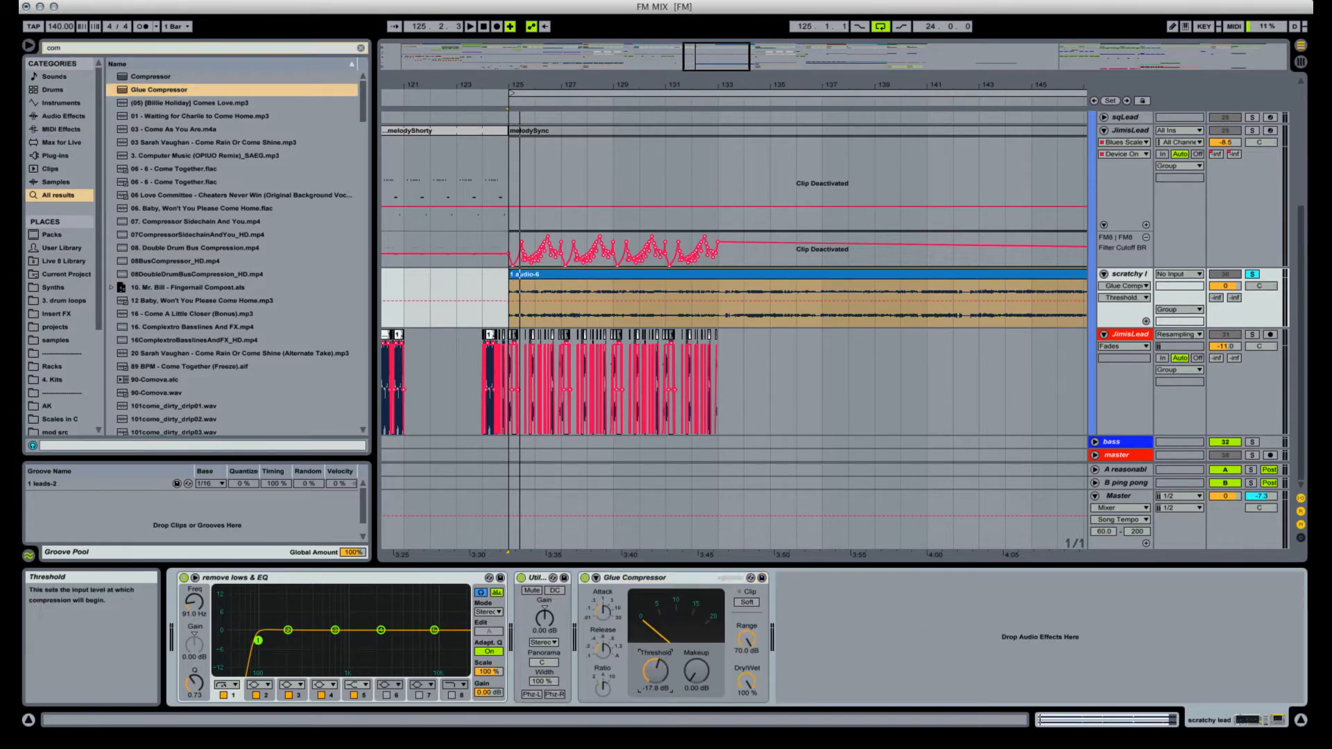
# Lower the Glue Compressor's threshold to -37.1 dB and adjust its ratio and release while playing the take.
pyautogui.moveTo(656, 671)
pyautogui.mouseDown()
pyautogui.moveTo(656, 702)
pyautogui.moveTo(658, 681)
pyautogui.mouseUp()
pyautogui.press('space')
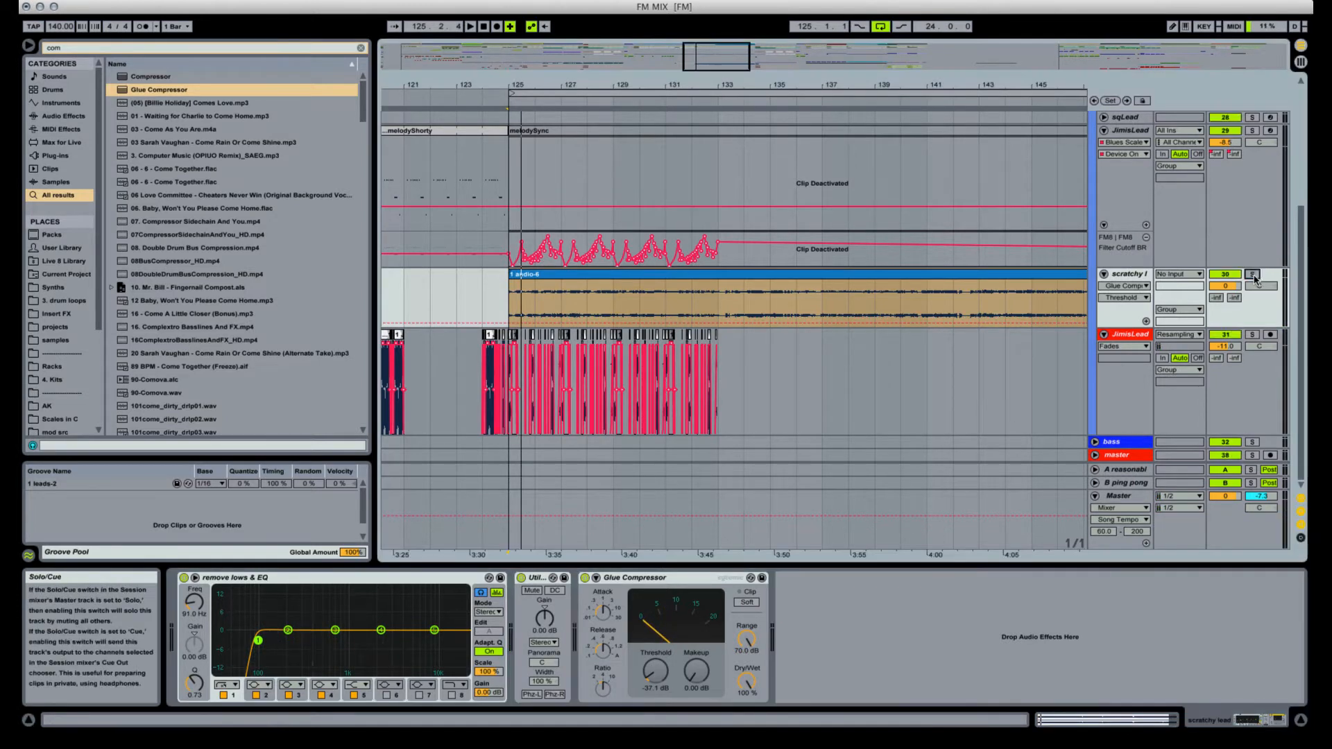
pyautogui.press('space')
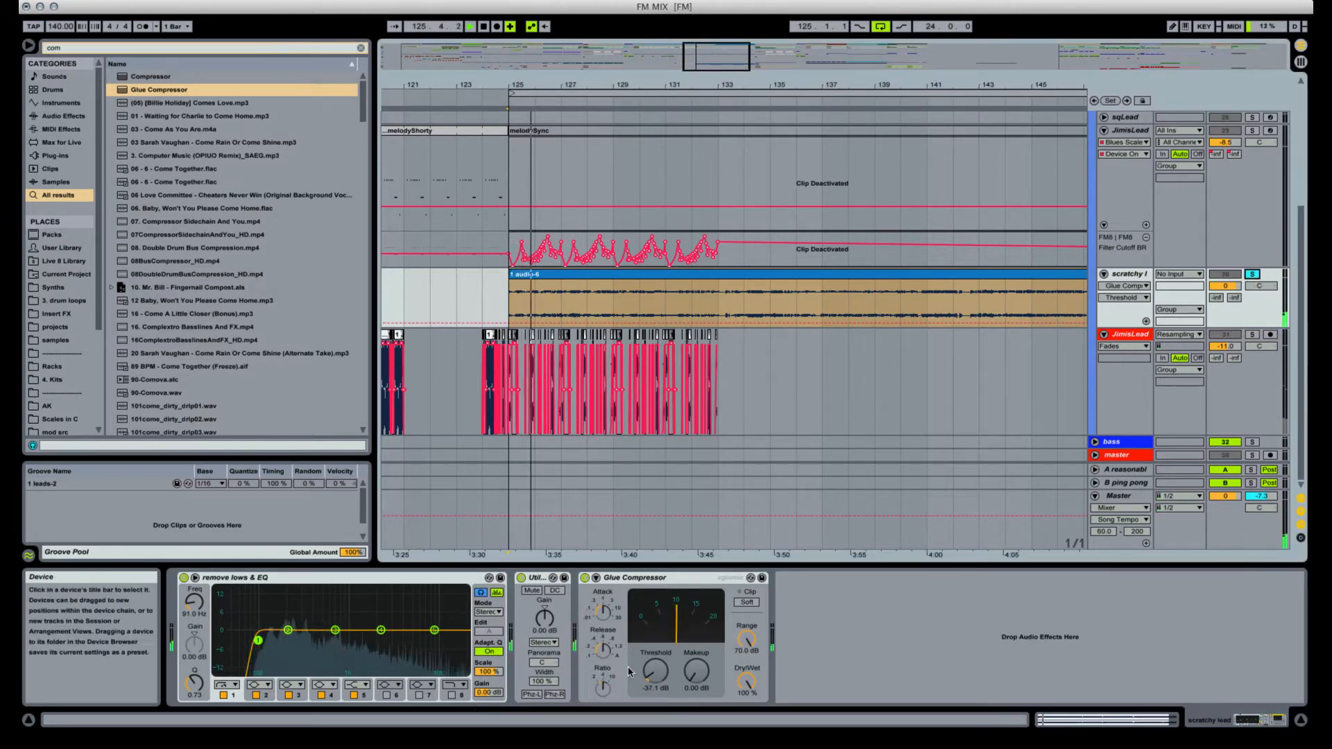
pyautogui.click(606, 680)
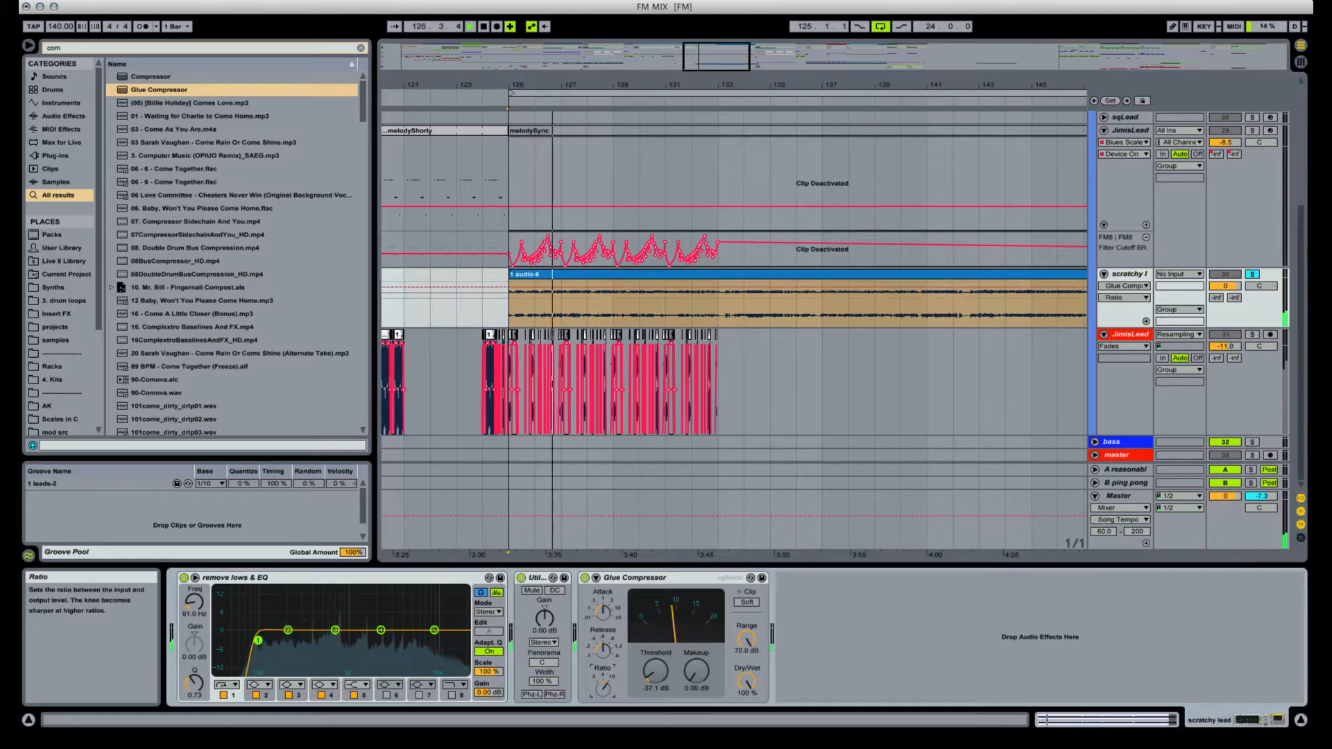
pyautogui.click(603, 650)
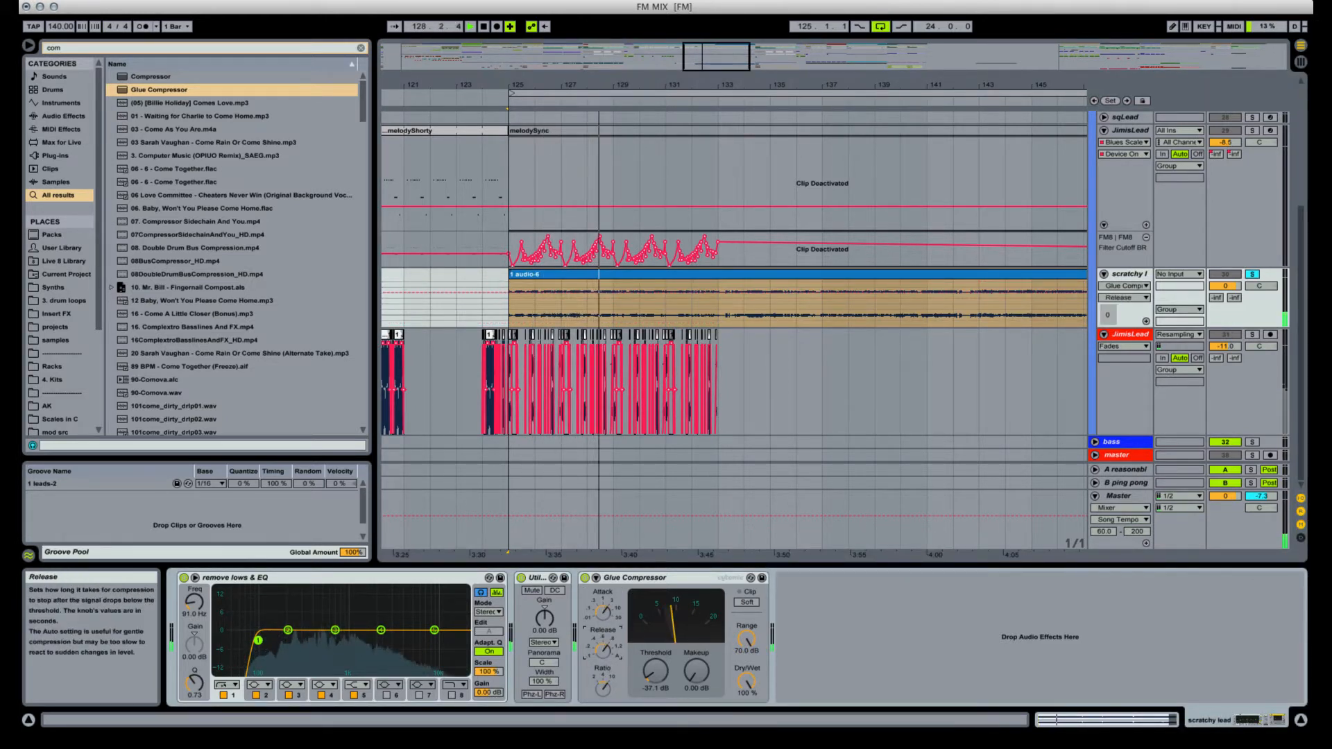
# Set the Glue Compressor's makeup to 13.8 dB and threshold to -37.8 dB, and disable filter 1 of the remove lows EQ.
pyautogui.click(707, 671)
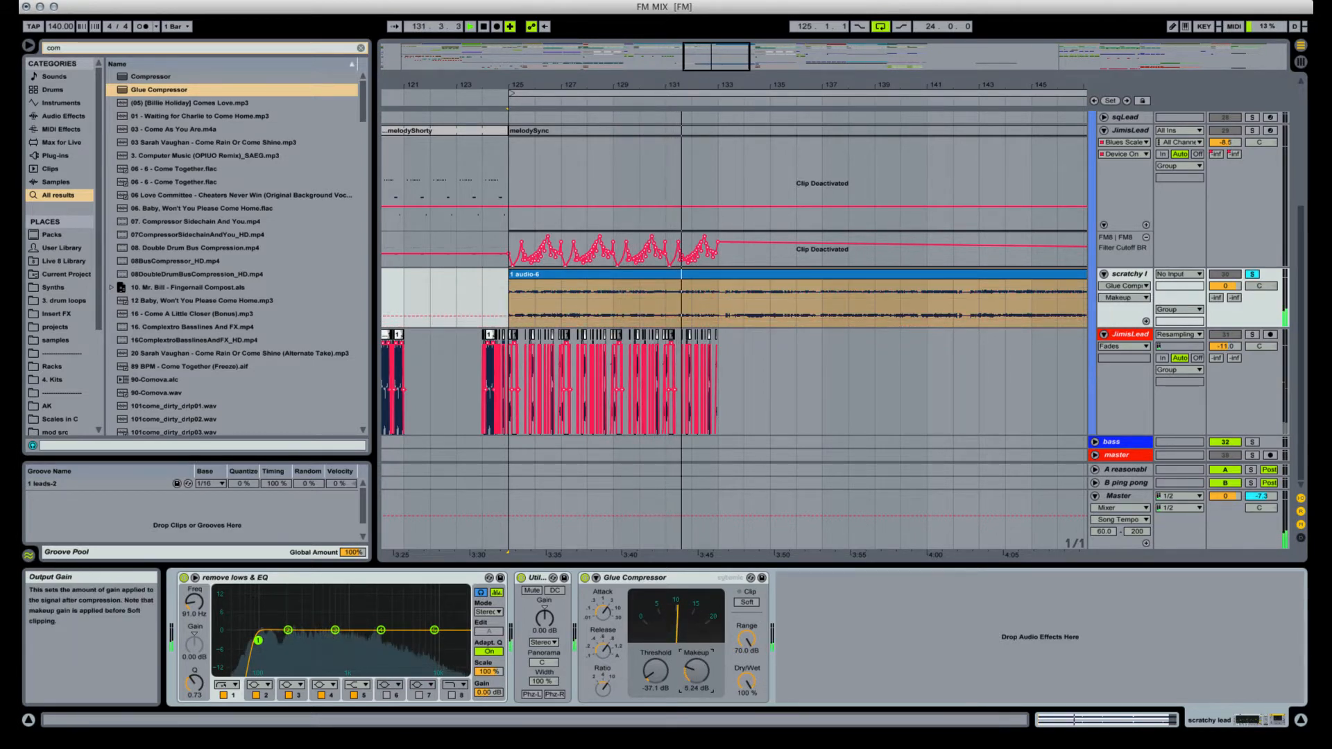
pyautogui.moveTo(705, 670); pyautogui.dragTo(705, 655)
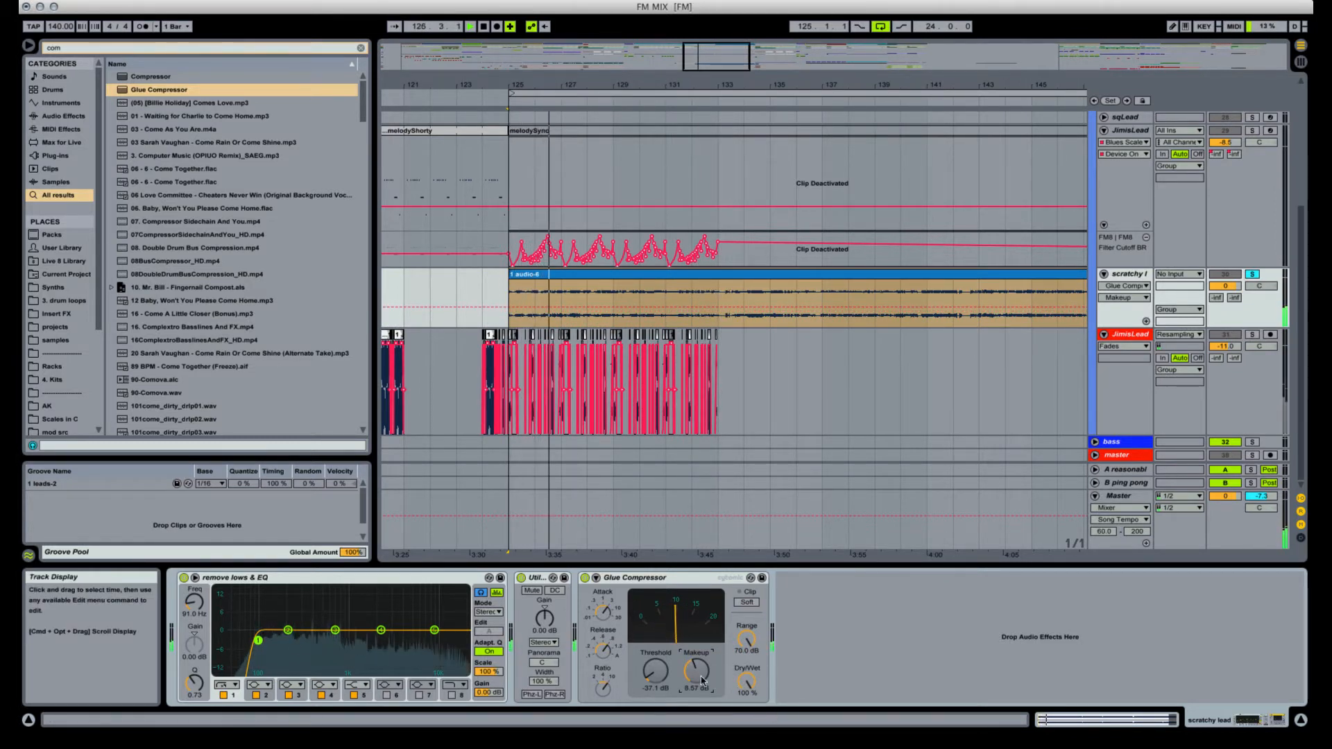
pyautogui.moveTo(690, 677); pyautogui.dragTo(690, 671)
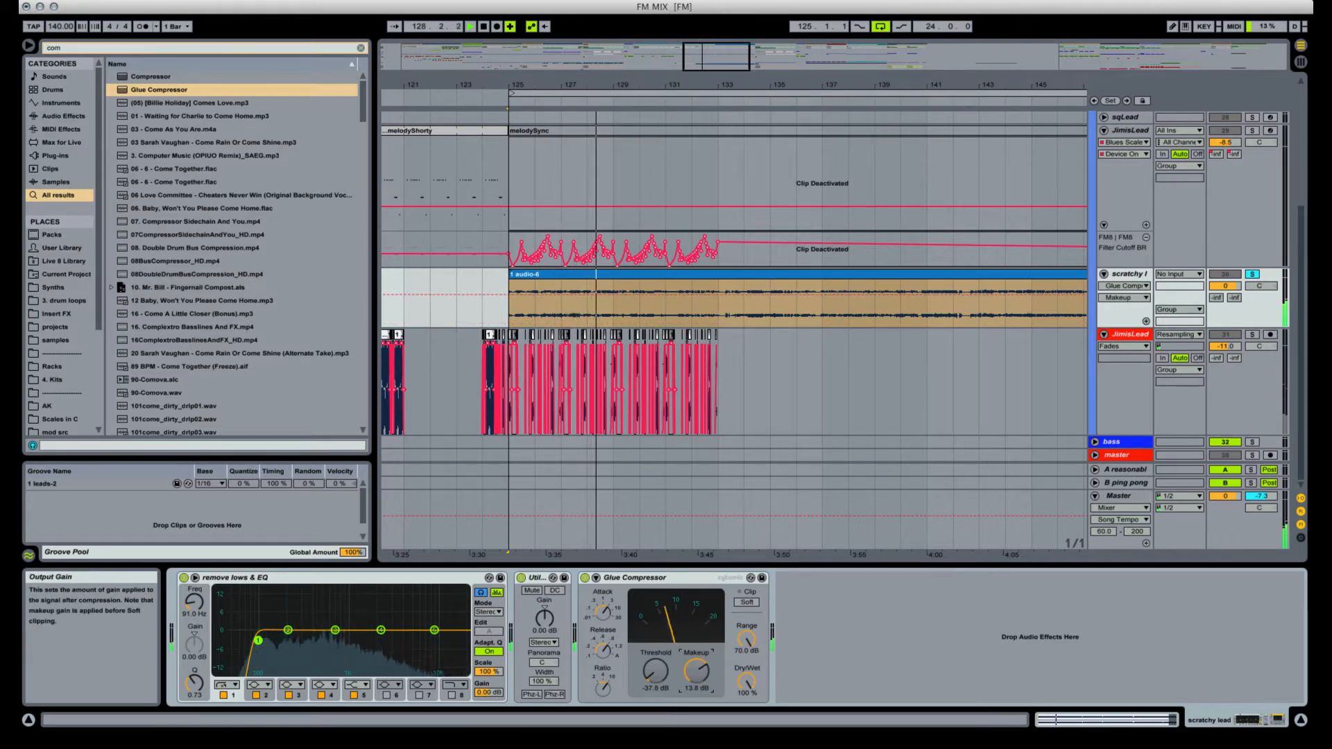
pyautogui.click(224, 695)
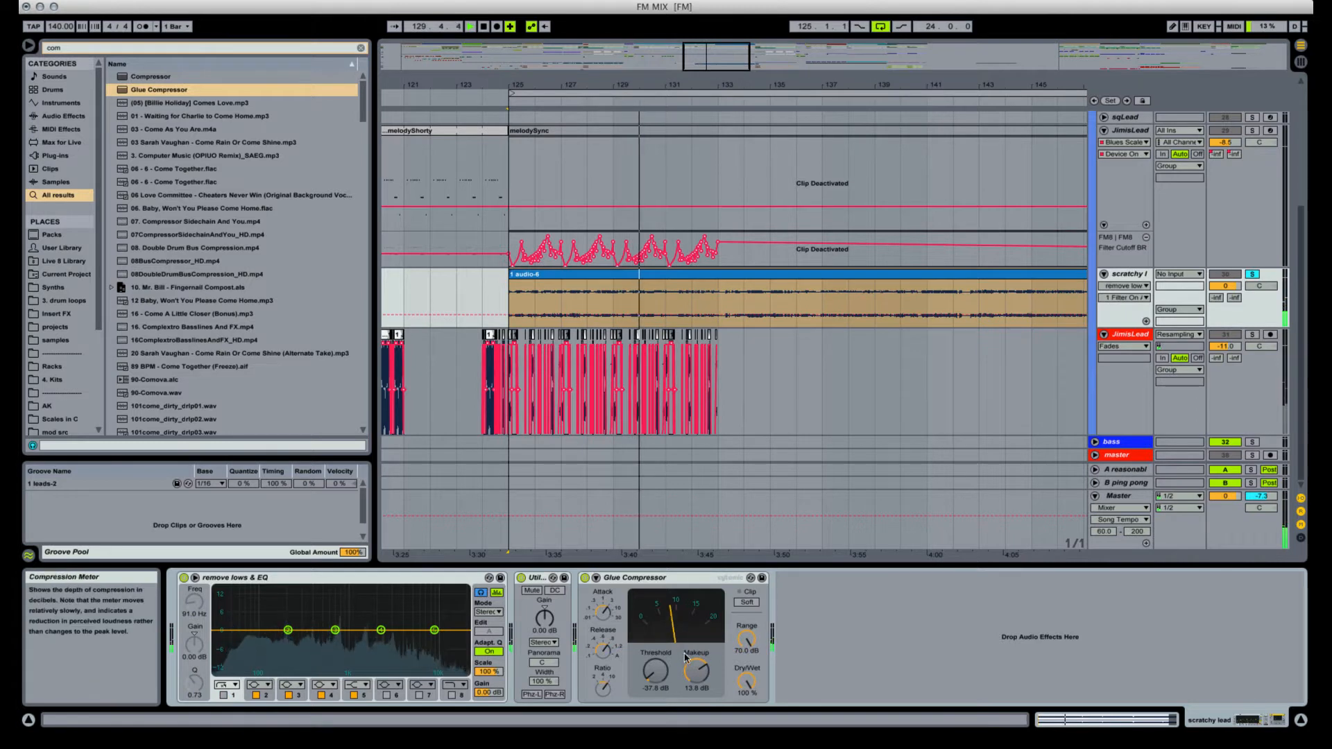
# Set the Glue Compressor's makeup to 13.3 dB and its dry/wet mix to 18 %.
pyautogui.moveTo(708, 677); pyautogui.dragTo(709, 679)
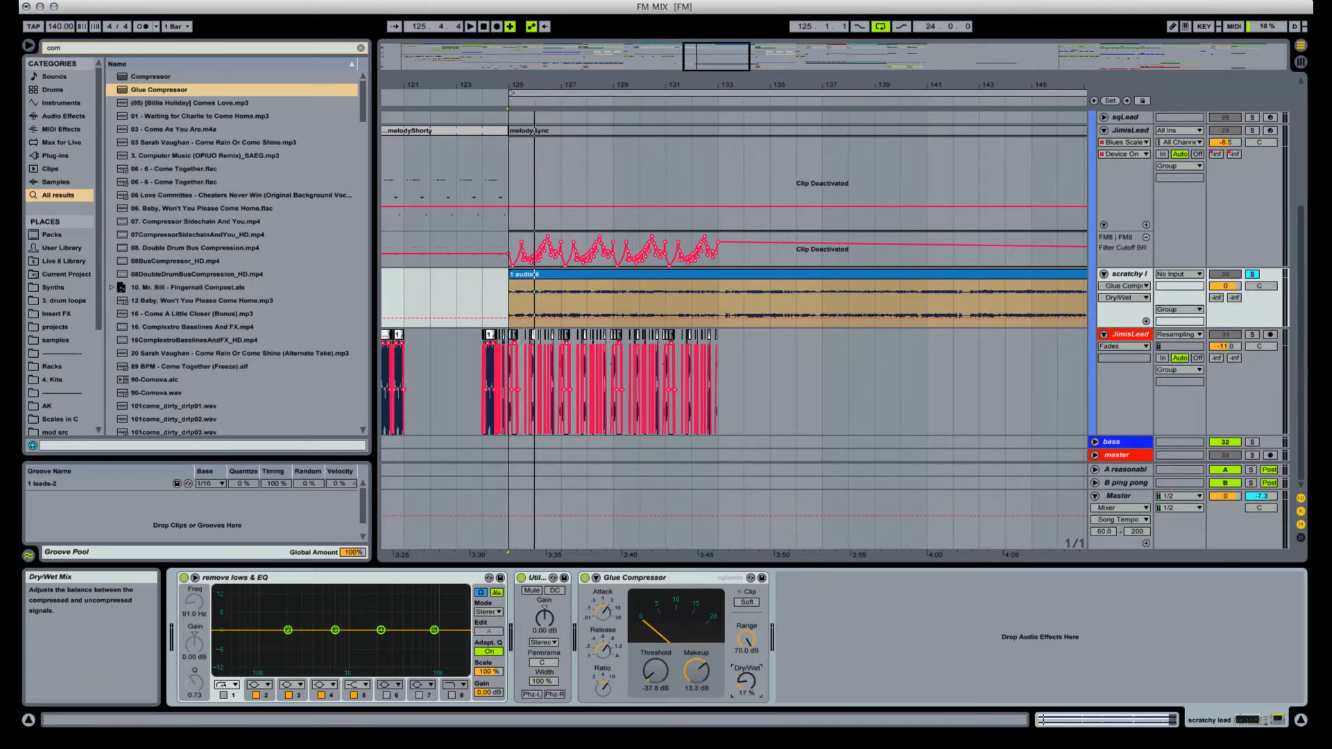
pyautogui.press('space')
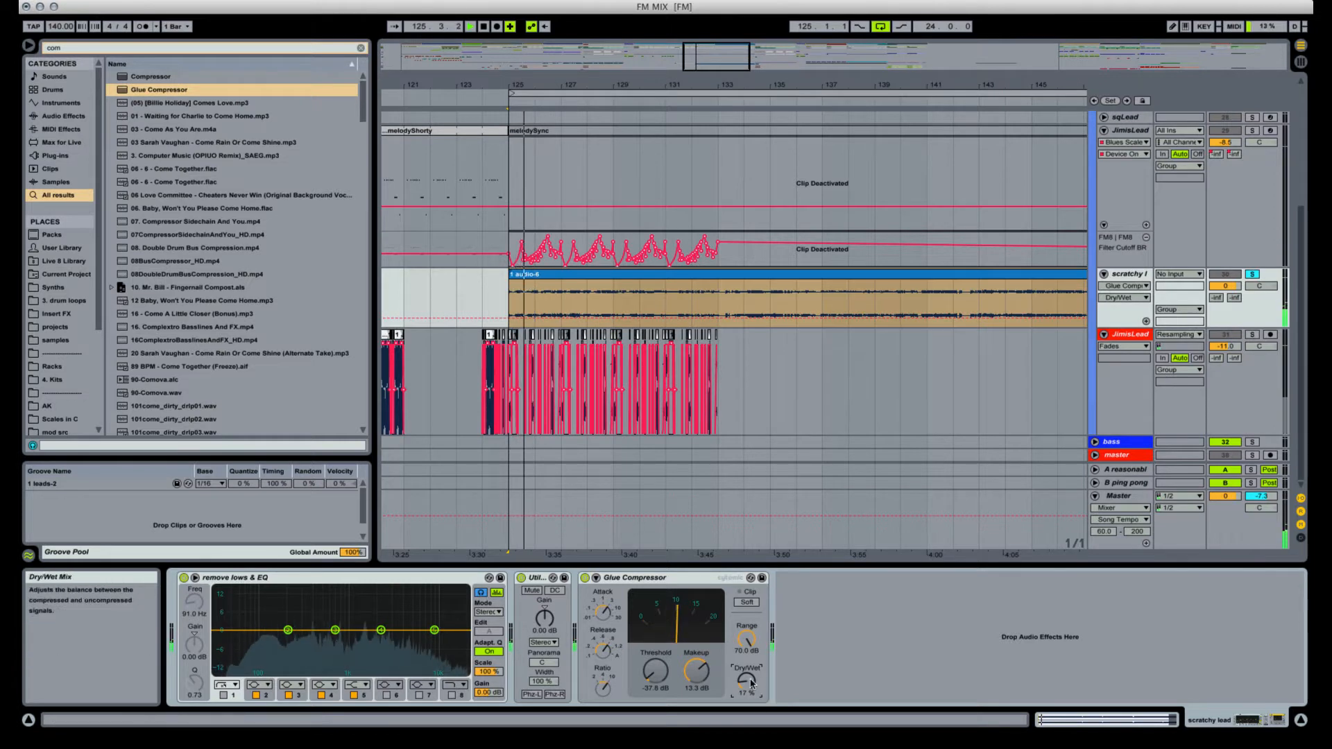
pyautogui.moveTo(747, 689); pyautogui.dragTo(747, 687)
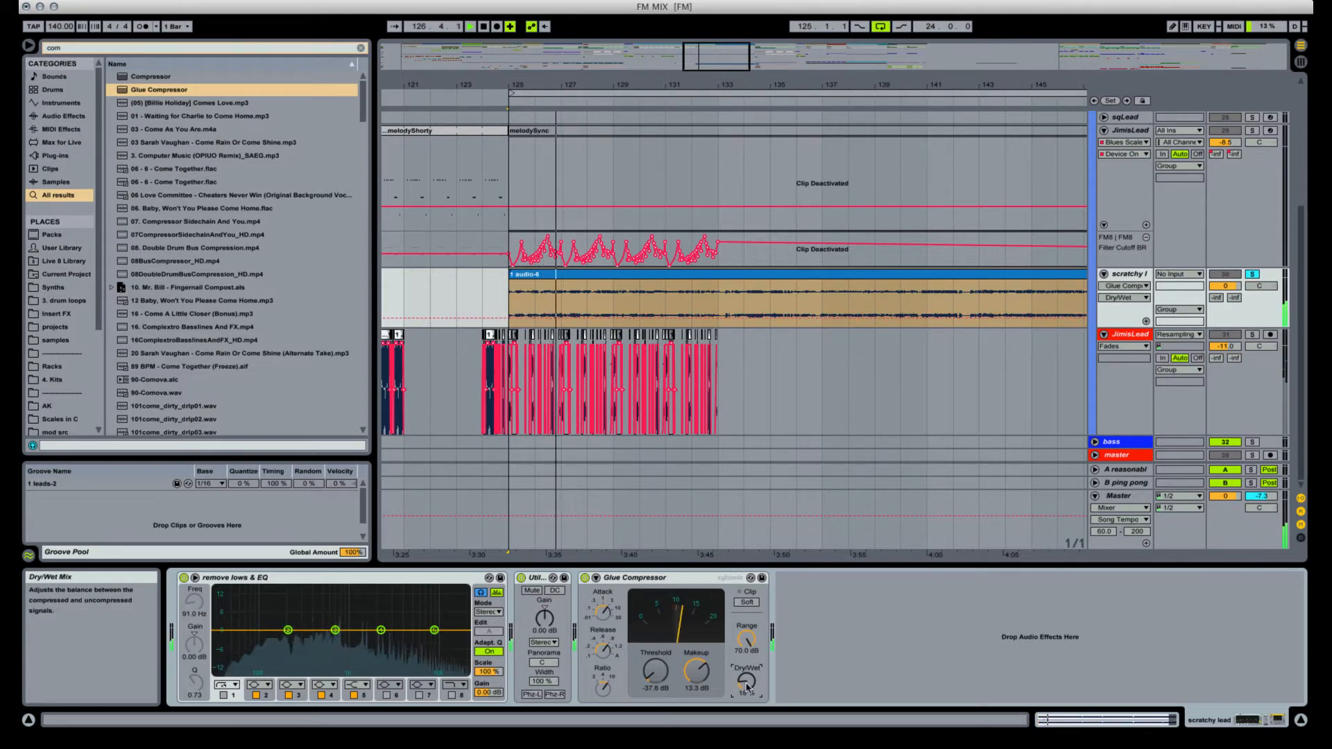
pyautogui.press('space')
# Search the browser for make wider and add the make wider.adg rack after the Glue Compressor.
pyautogui.hotkey('ctrl', 'f')
pyautogui.write('make wider')
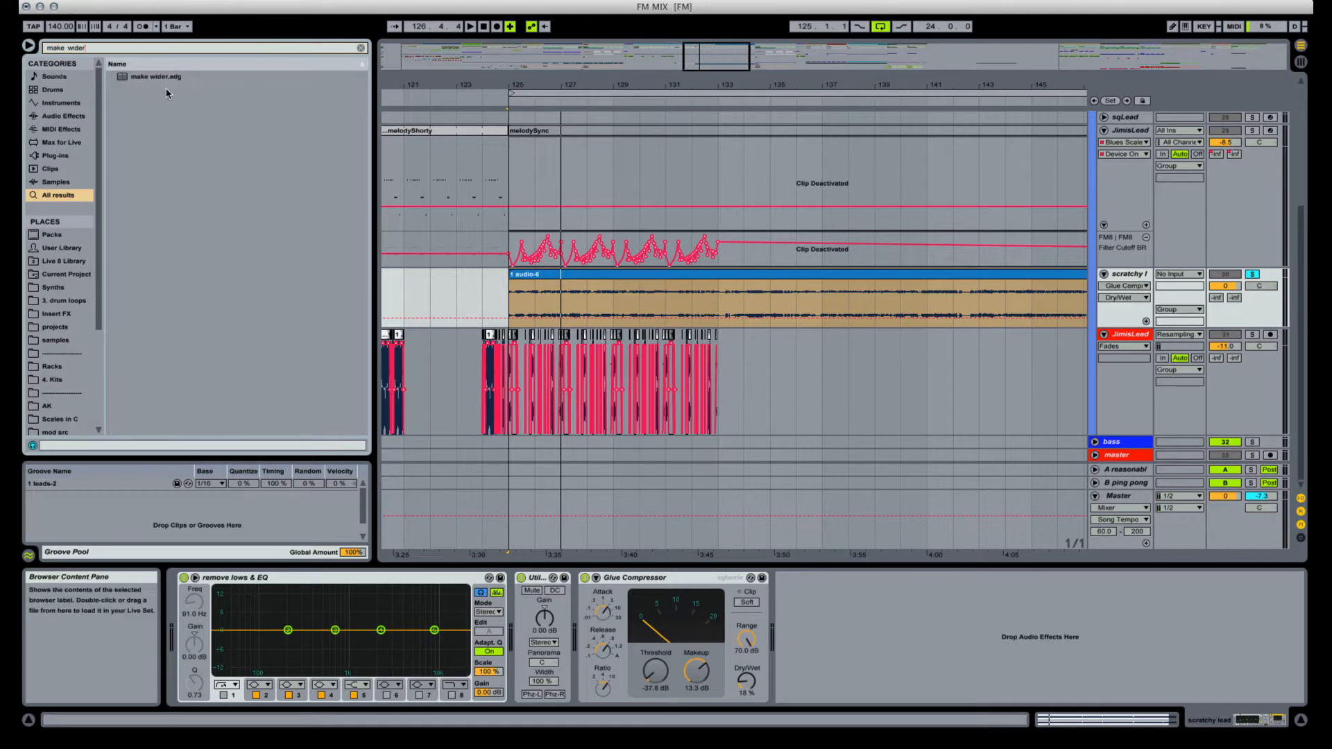
pyautogui.press('Down')
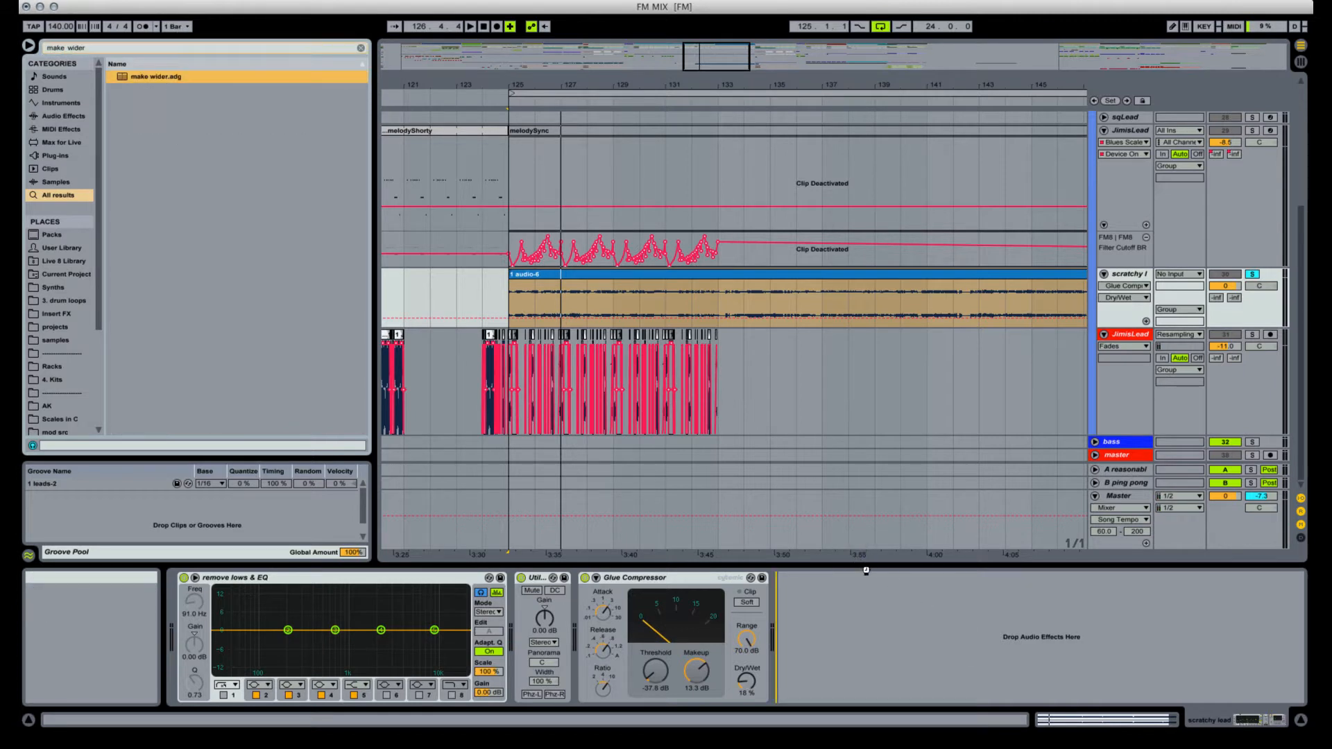
pyautogui.moveTo(866, 570); pyautogui.dragTo(860, 572)
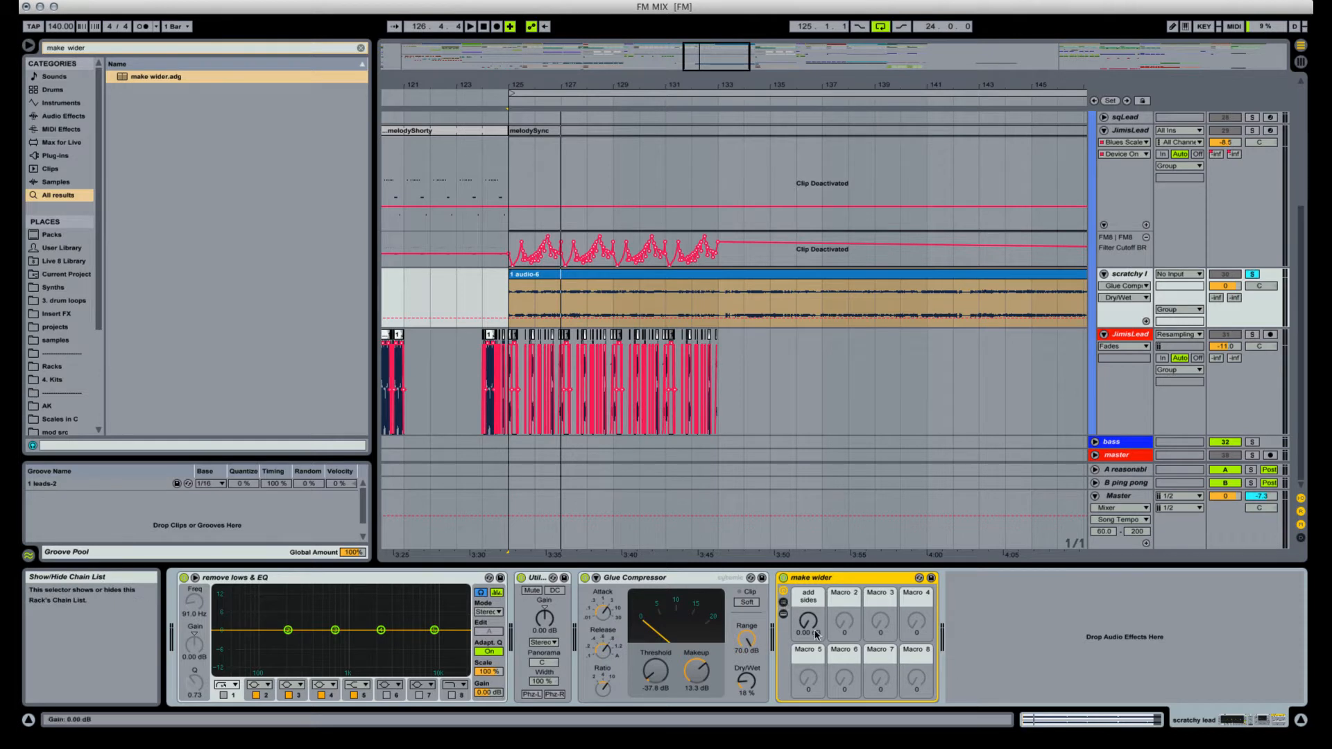
# Show the make wider rack's chains and compare the Utility settings of the mid and side chains.
pyautogui.click(783, 603)
pyautogui.click(975, 612)
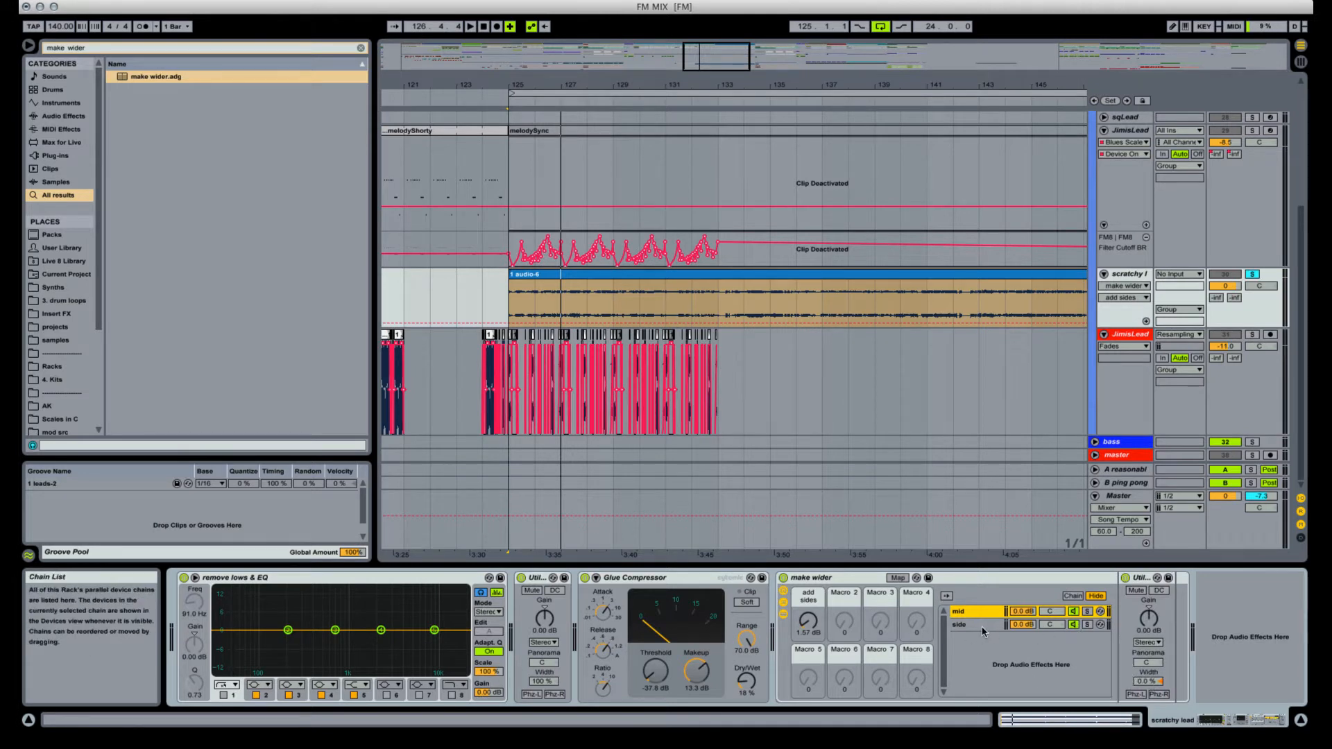
pyautogui.click(982, 625)
pyautogui.doubleClick(987, 629)
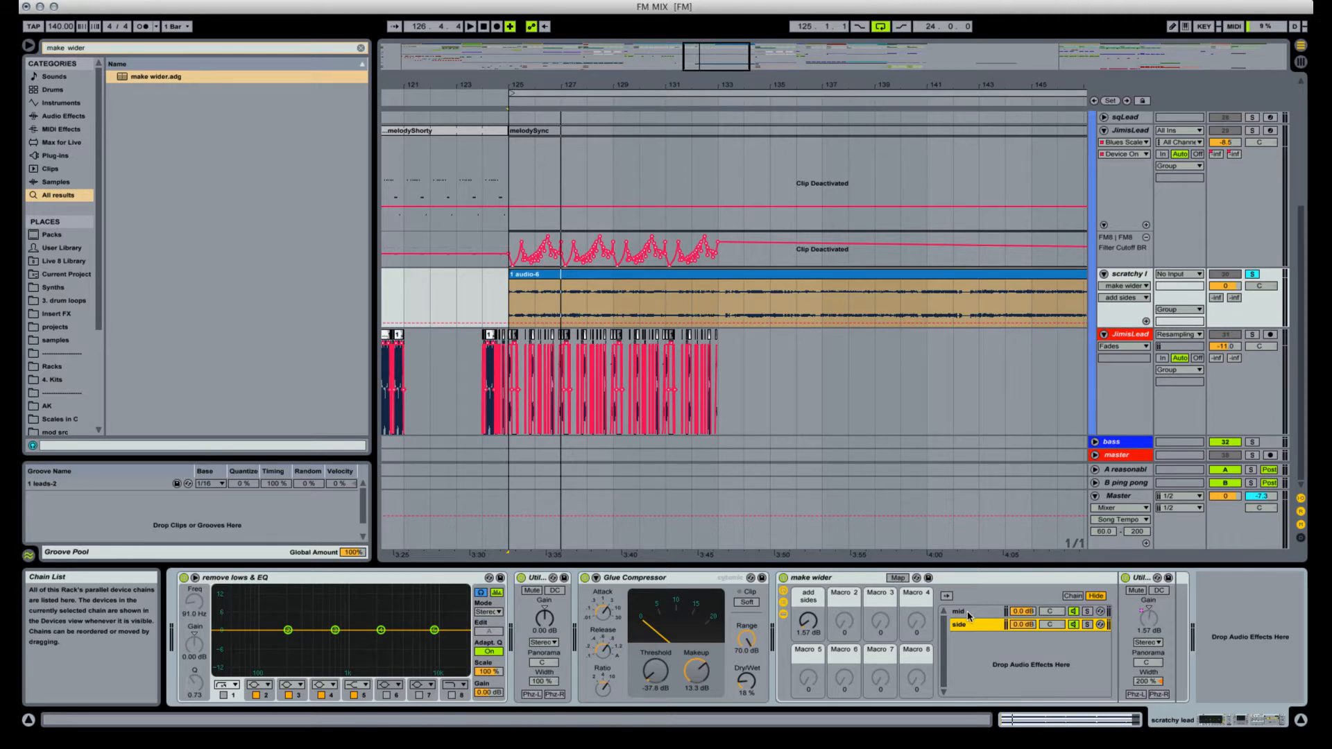
pyautogui.click(968, 614)
pyautogui.click(971, 627)
pyautogui.click(974, 616)
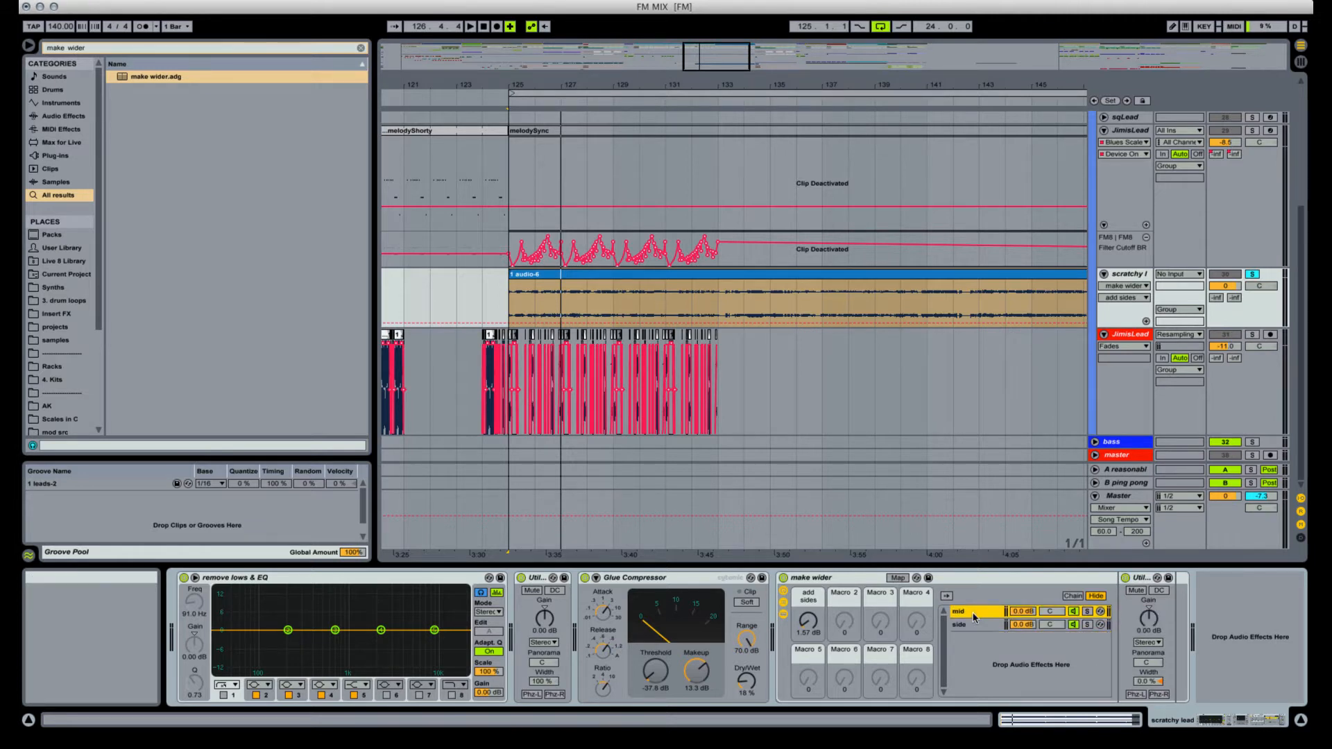
pyautogui.click(971, 625)
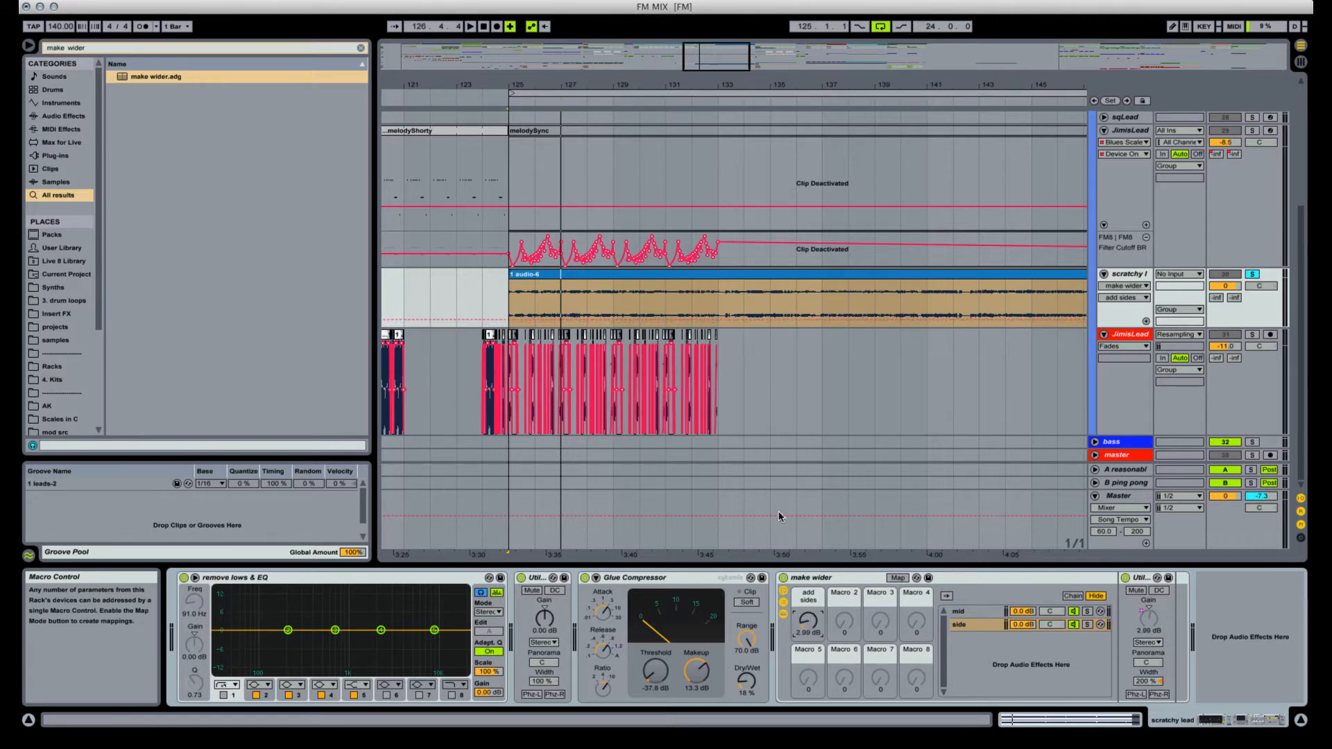
# Raise the make wider rack's add sides macro to 5.51 dB while playing the scratchy lead.
pyautogui.press('space')
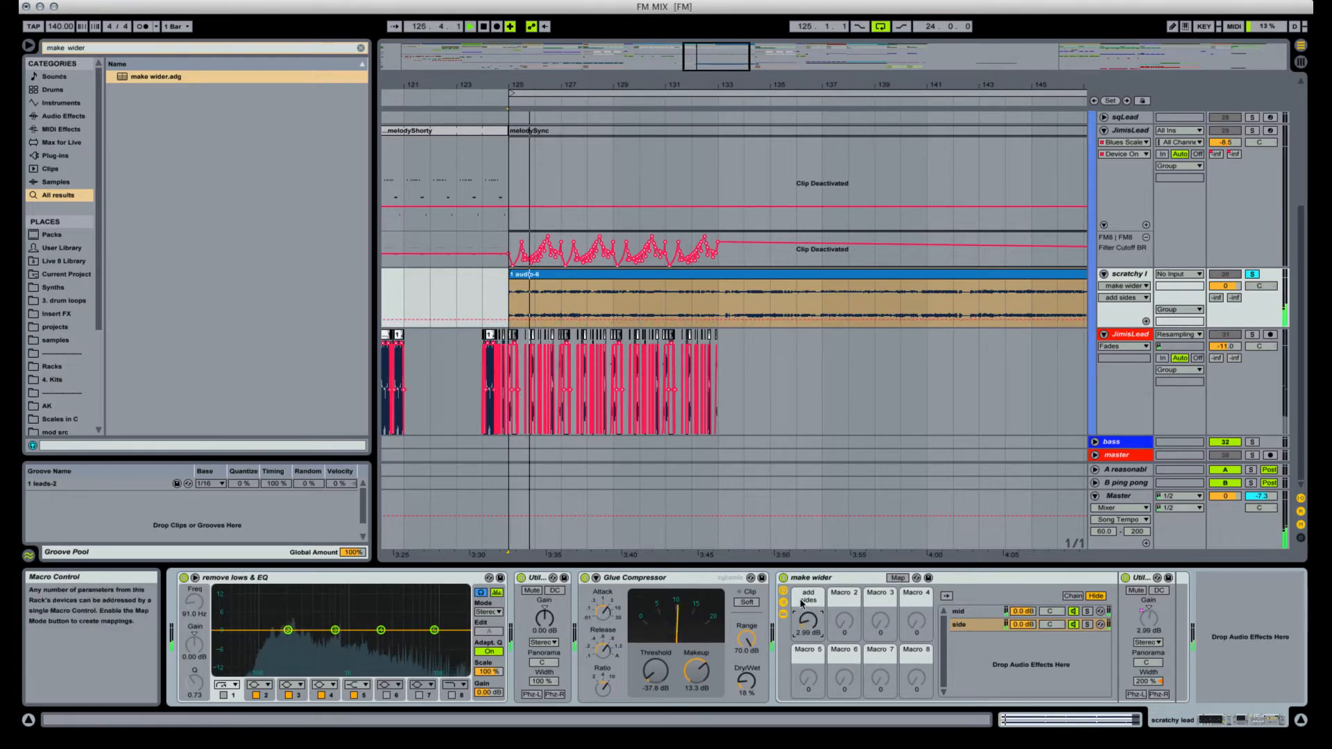
pyautogui.moveTo(801, 603)
pyautogui.mouseDown()
pyautogui.moveTo(801, 572)
pyautogui.moveTo(802, 594)
pyautogui.mouseUp()
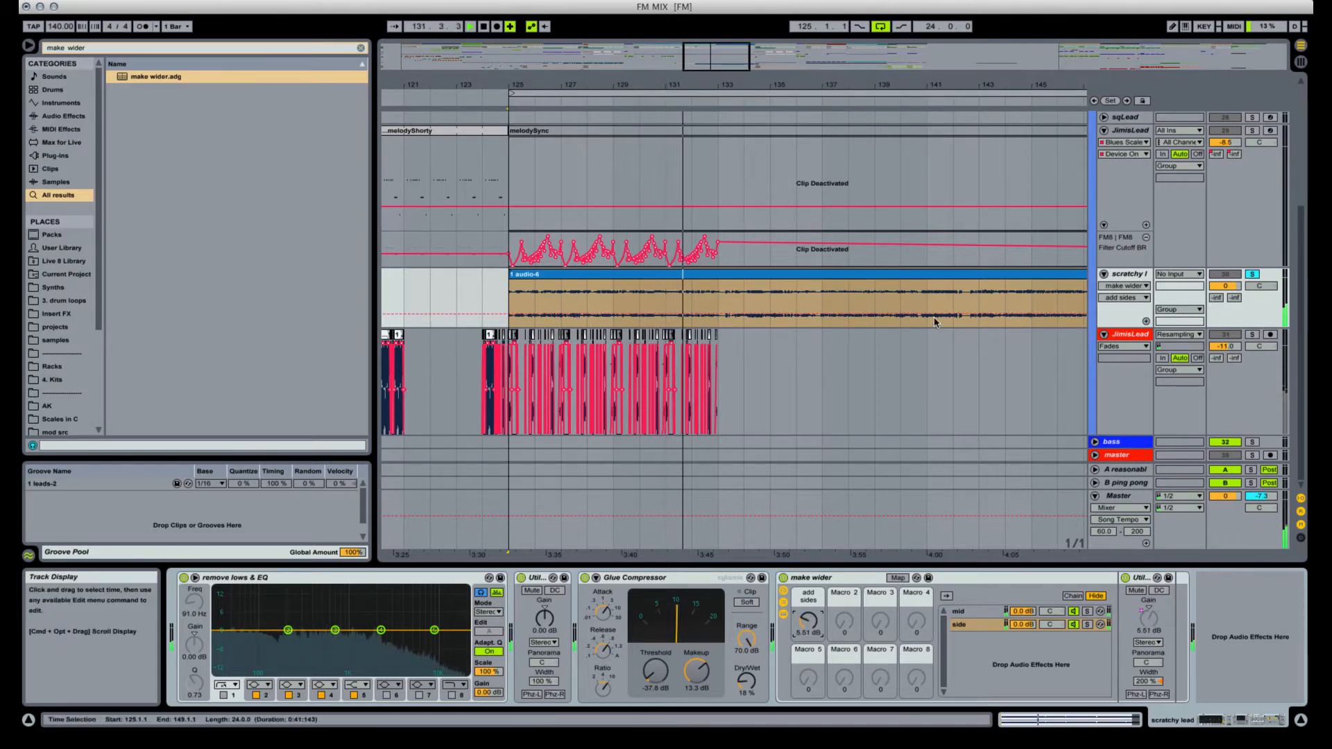
pyautogui.press('space')
# Solo the drums and chords groups along with scratchy lead, and play from bar 125.
pyautogui.click(513, 290)
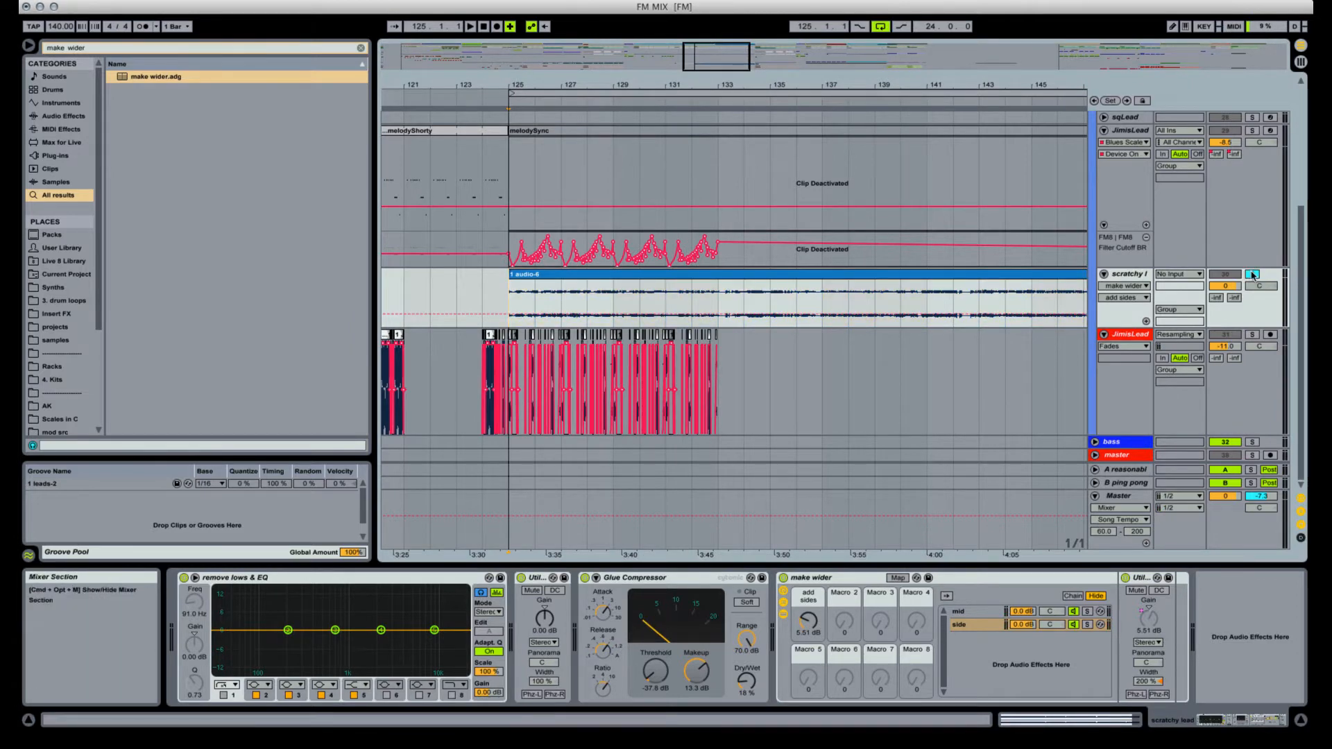
pyautogui.scroll(6, 1079, 190)
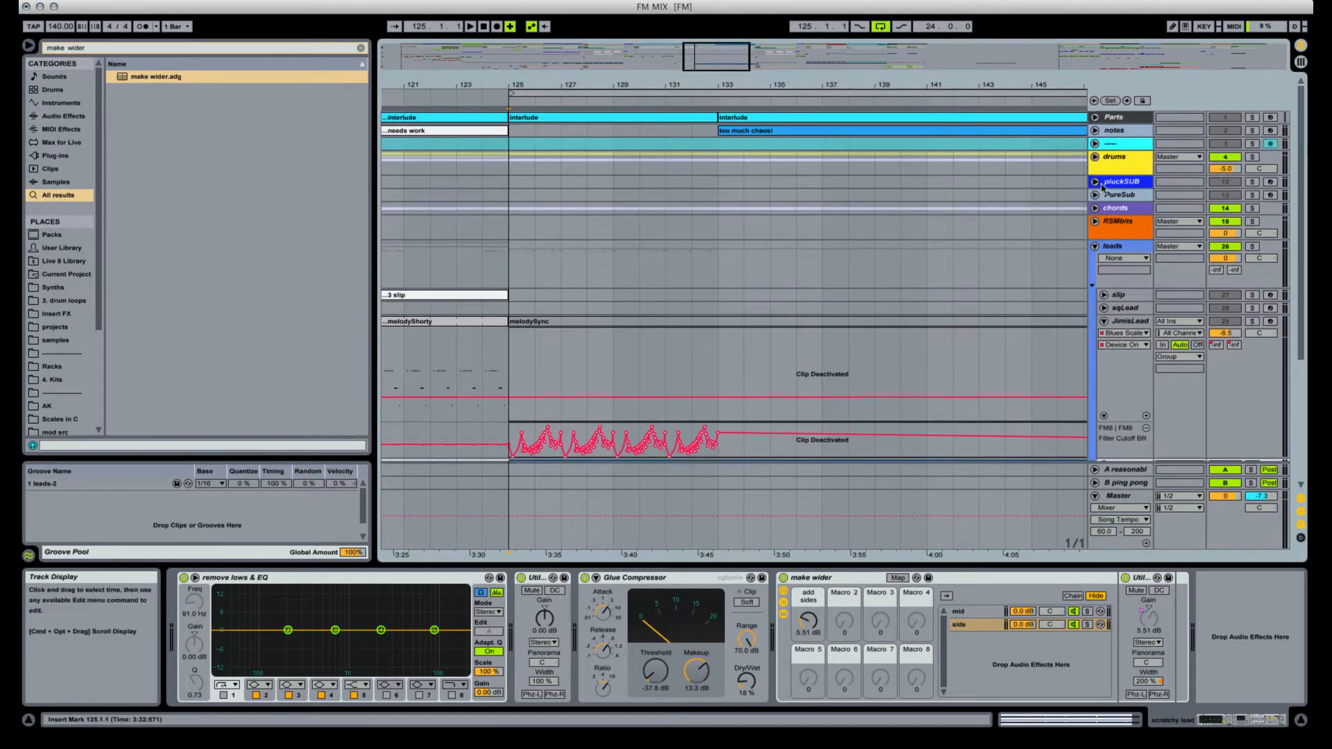
pyautogui.click(1253, 157)
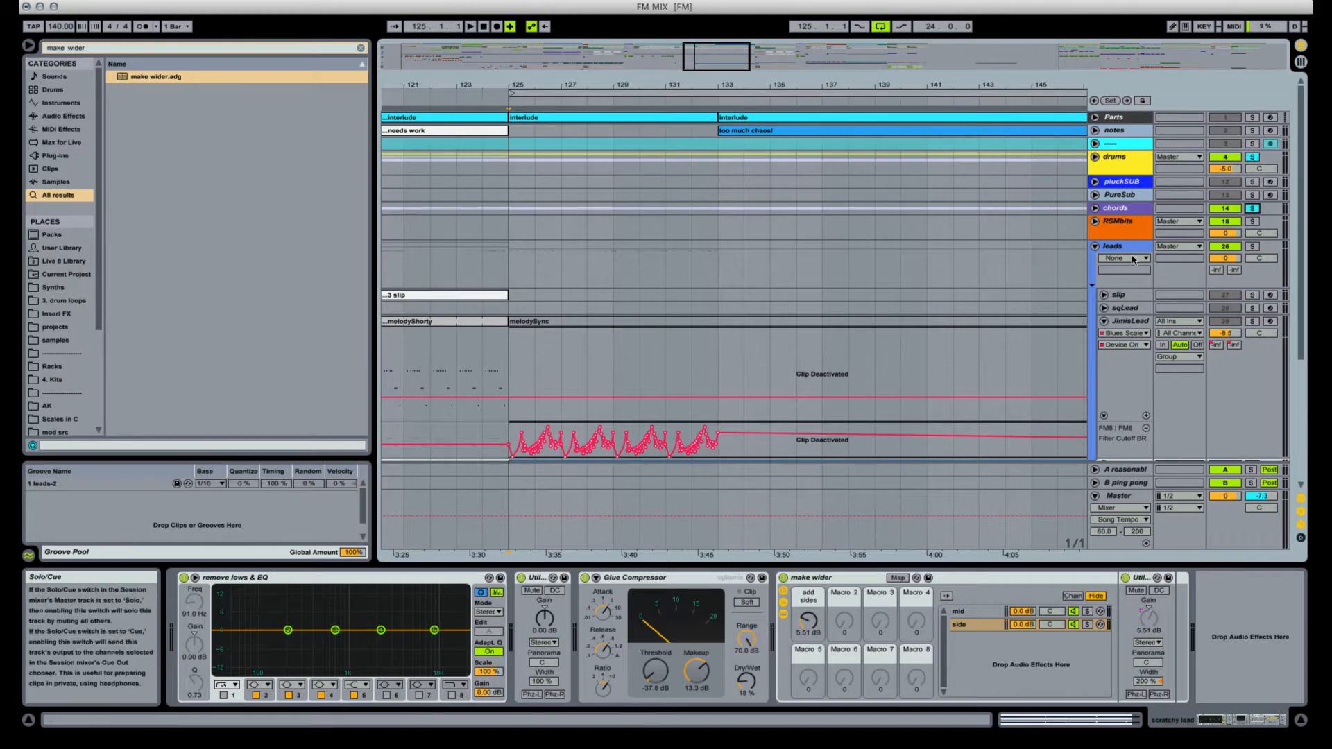
pyautogui.scroll(-6, 630, 283)
pyautogui.press('space')
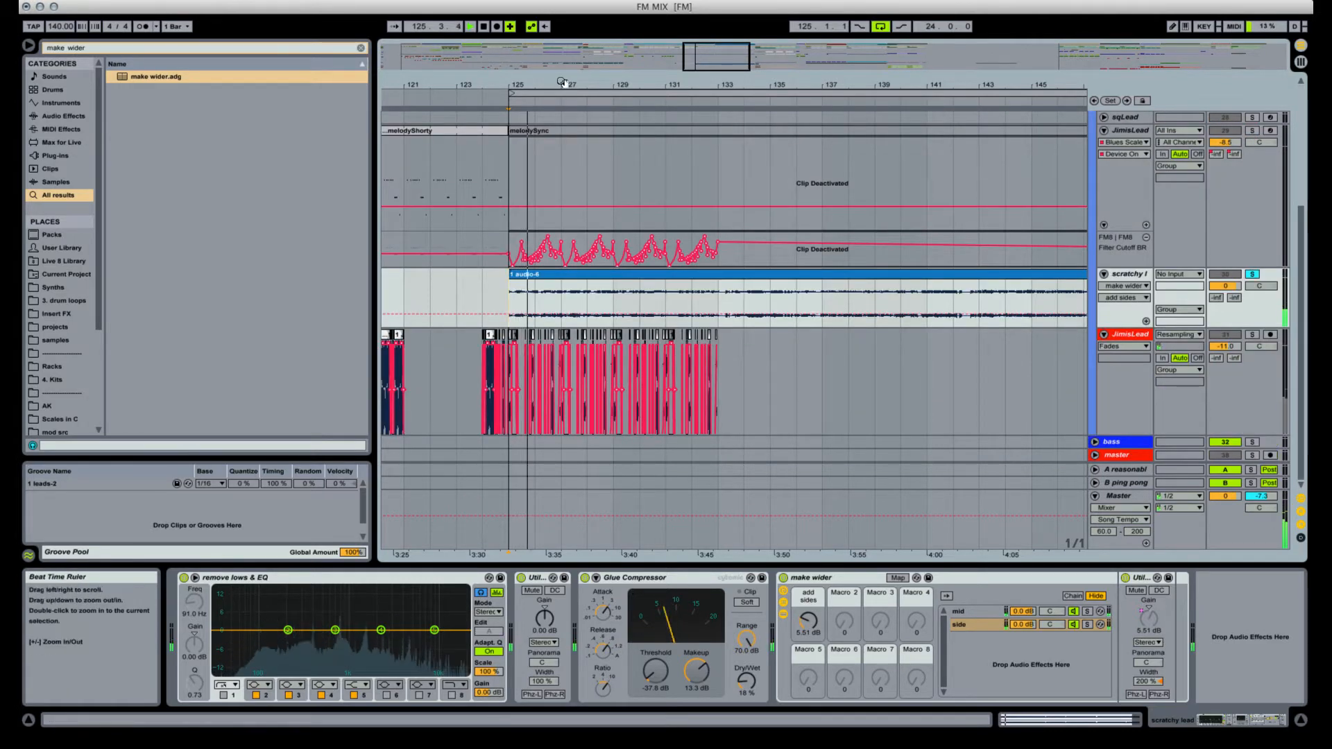
# Split the audio-6 clip on scratchy lead at bars 127 and 128, just before bar 129, and at bar 129.
pyautogui.moveTo(562, 82); pyautogui.dragTo(564, 118)
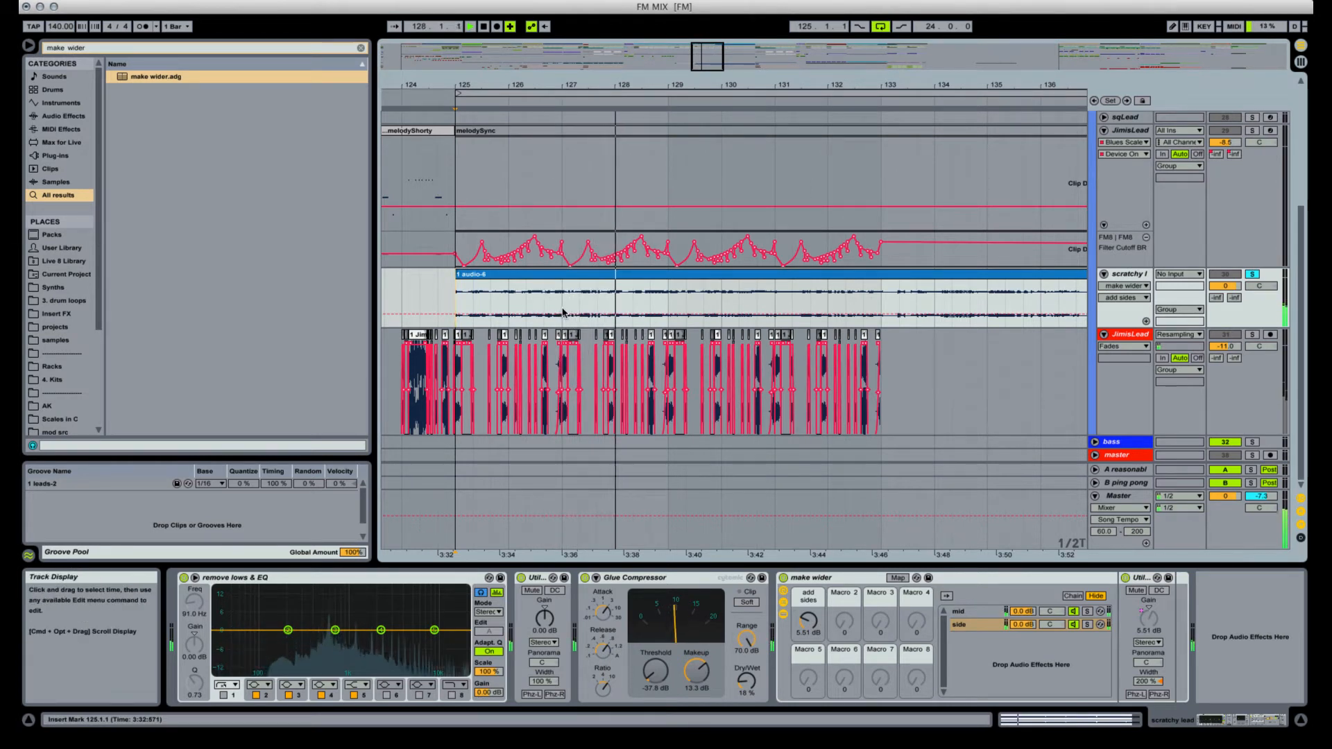
pyautogui.press('super+e')
pyautogui.click(614, 293)
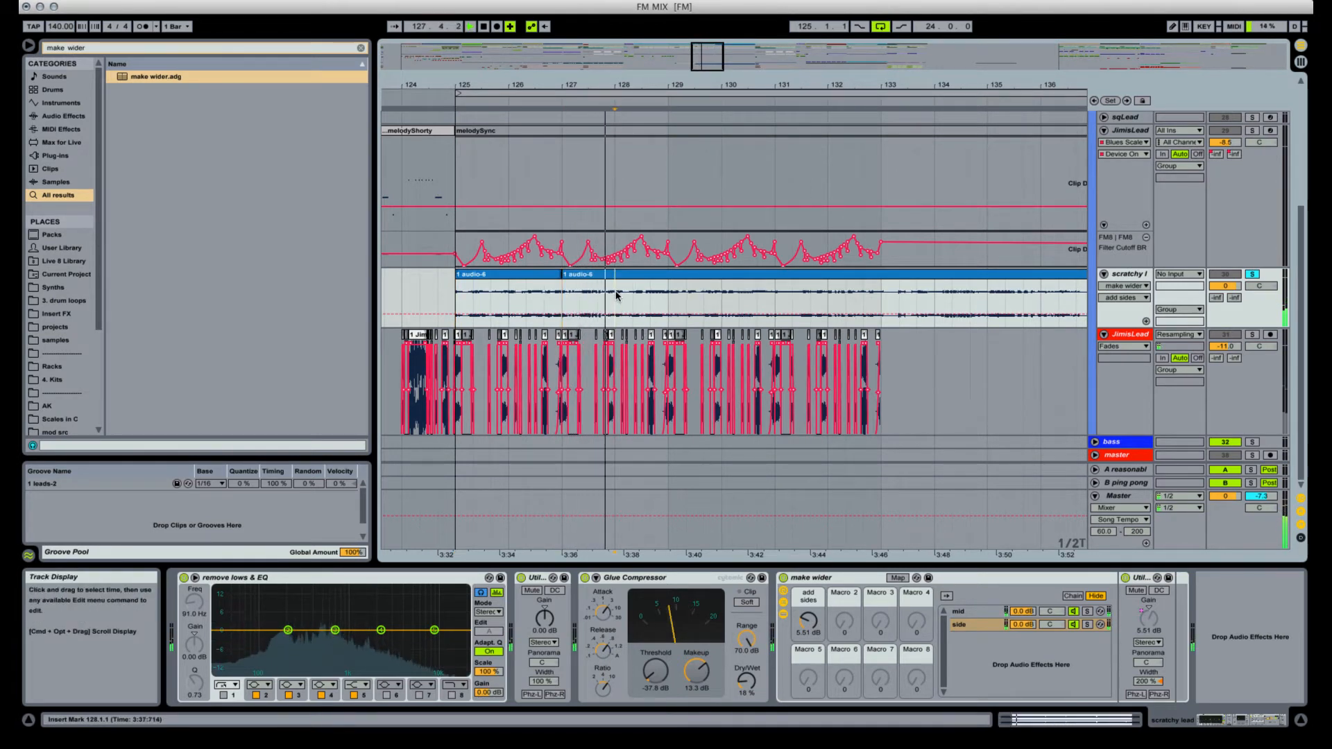
pyautogui.press('super+e')
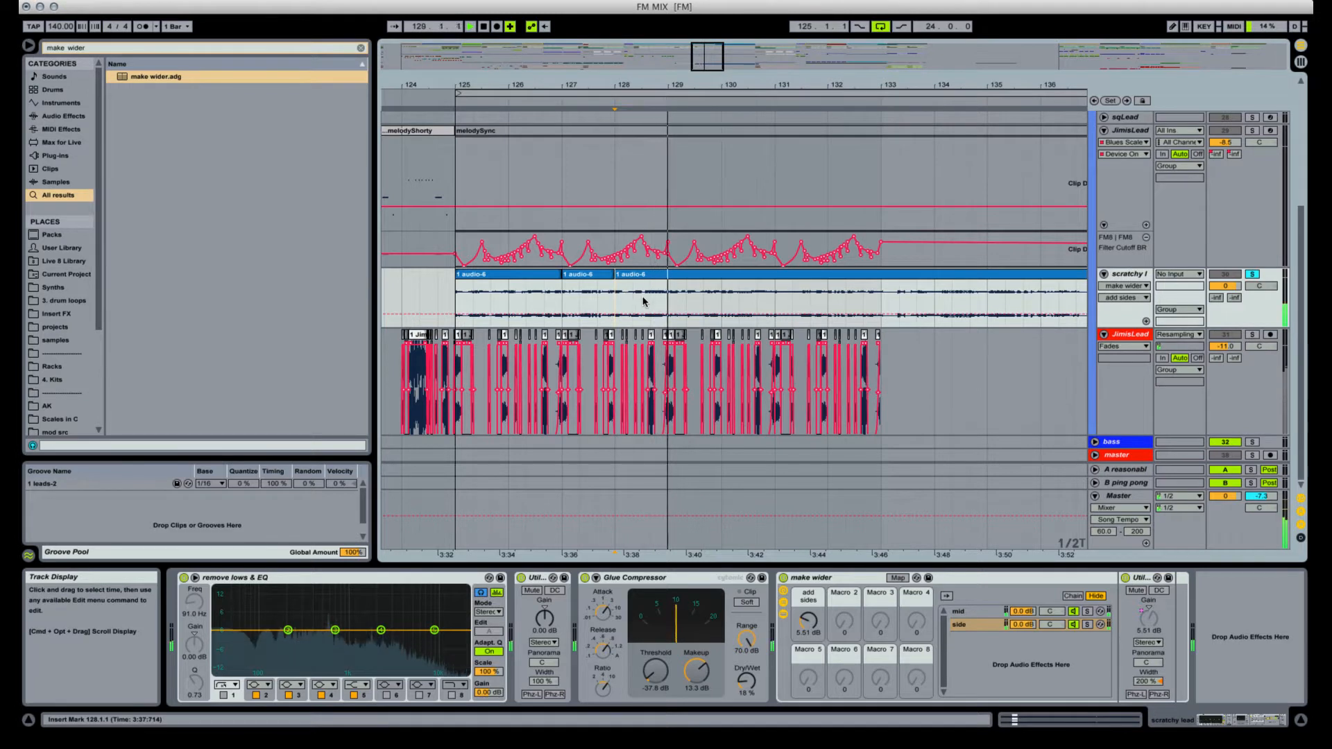
pyautogui.click(666, 301)
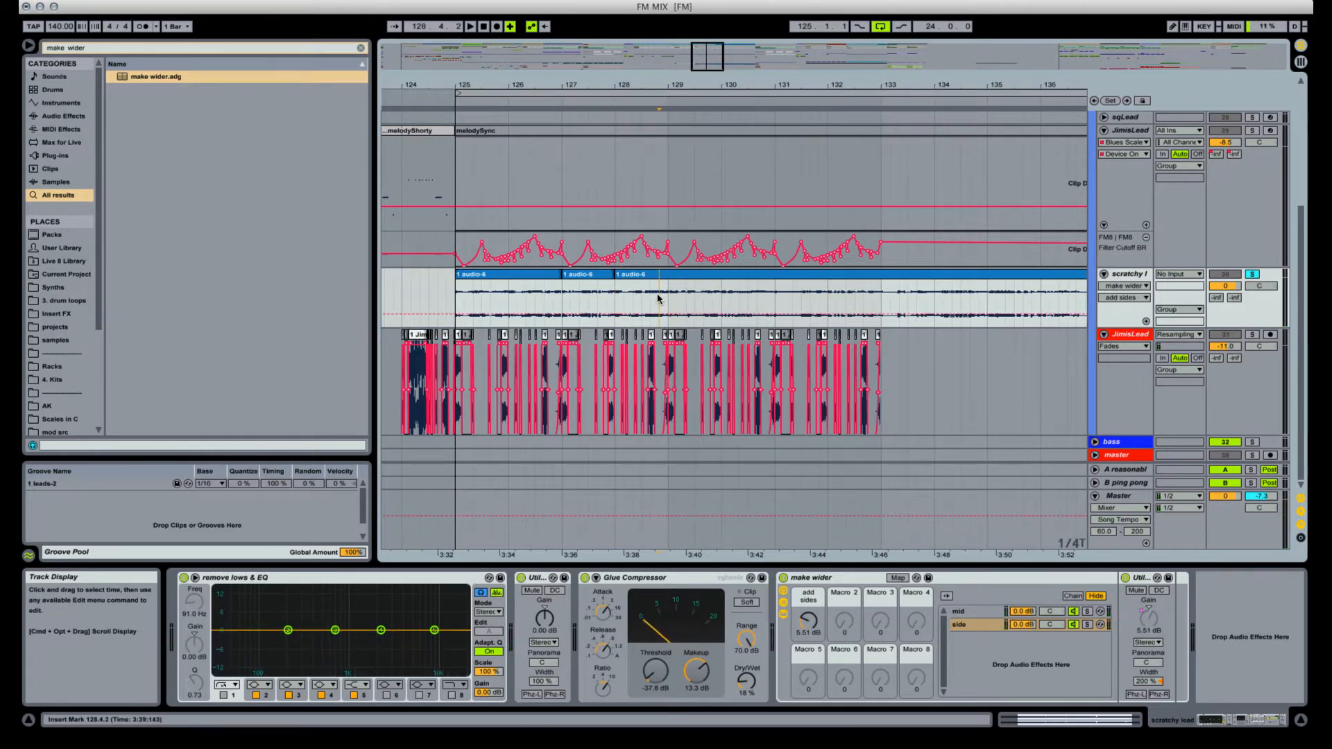
pyautogui.press('super+e')
pyautogui.press('space')
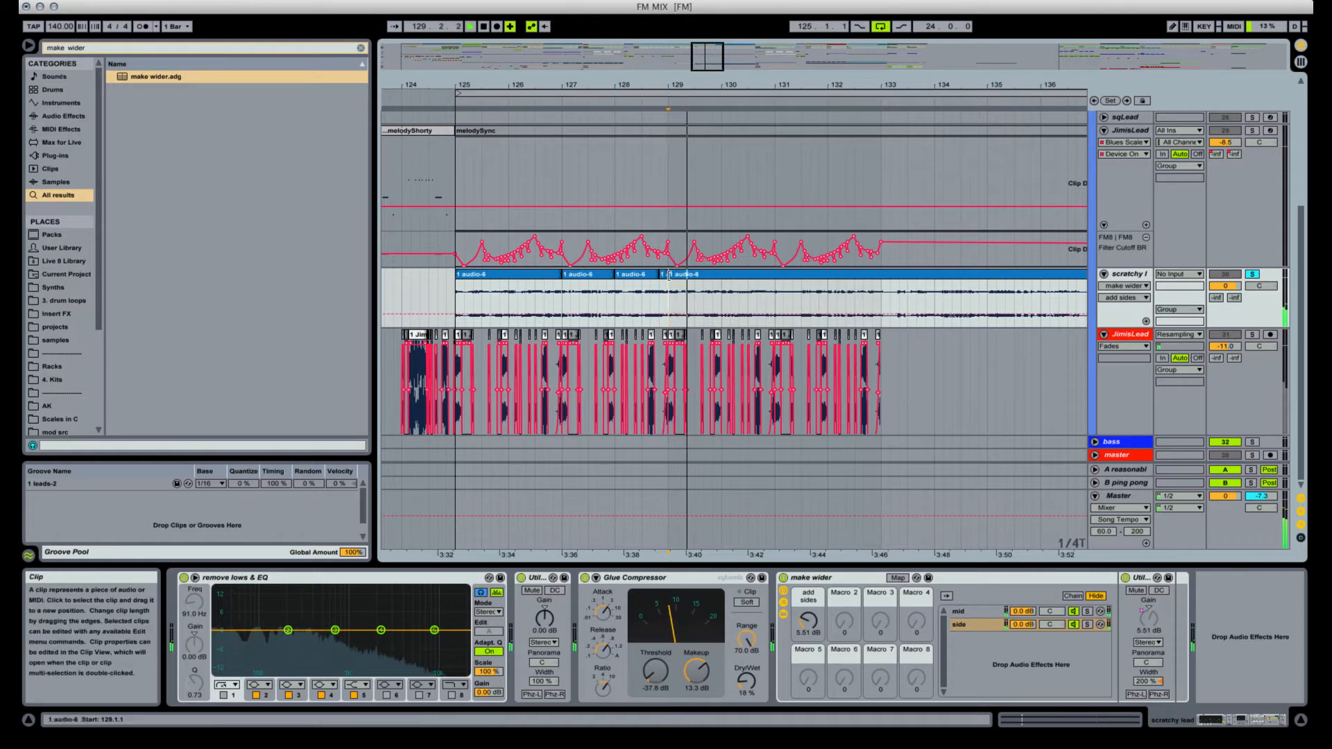
# Split the remaining audio-6 clip at 129.3.1, halfway through bar 129.
pyautogui.press('space')
pyautogui.press('space')
pyautogui.click(695, 303)
pyautogui.press('super+e')
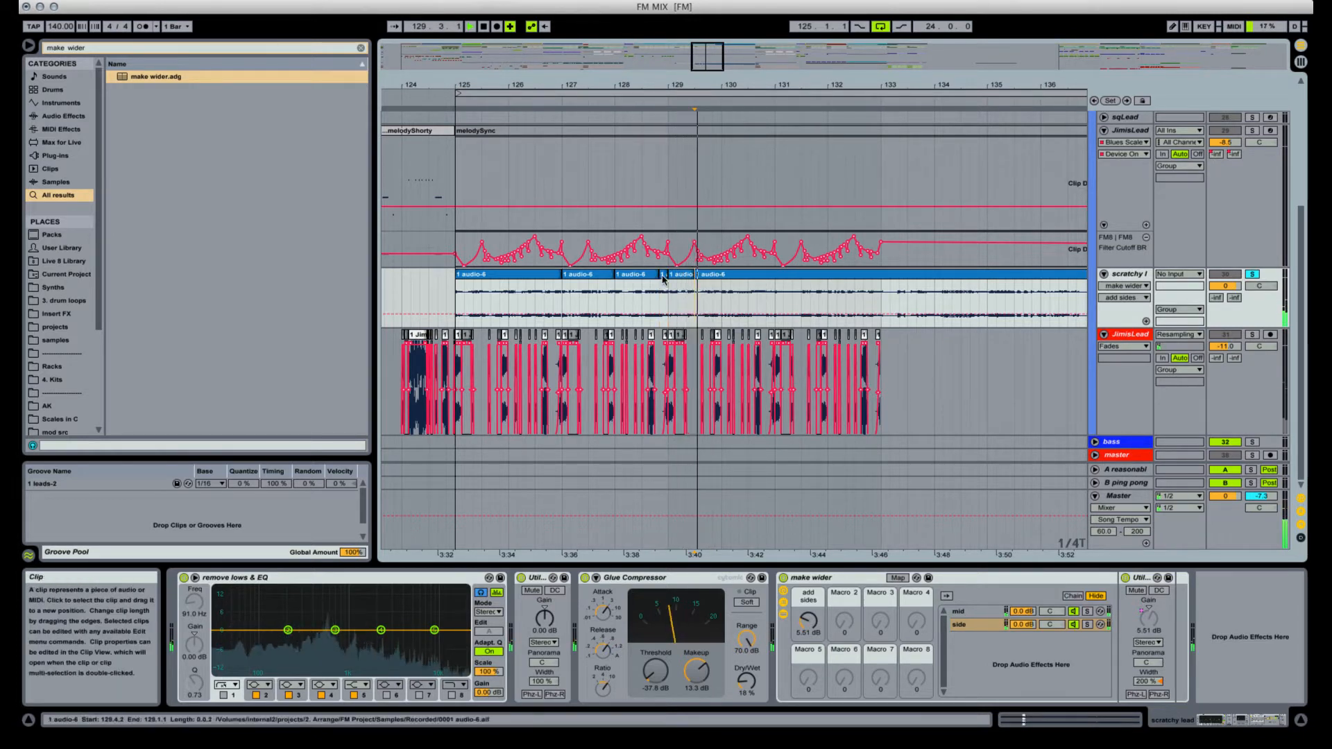
# Delete the two audio-6 pieces between bars 128 and 129, and select the piece from bar 125 to bar 127.
pyautogui.press('space')
pyautogui.click(663, 275)
pyautogui.press('Delete')
pyautogui.click(640, 275)
pyautogui.press('Delete')
pyautogui.click(519, 275)
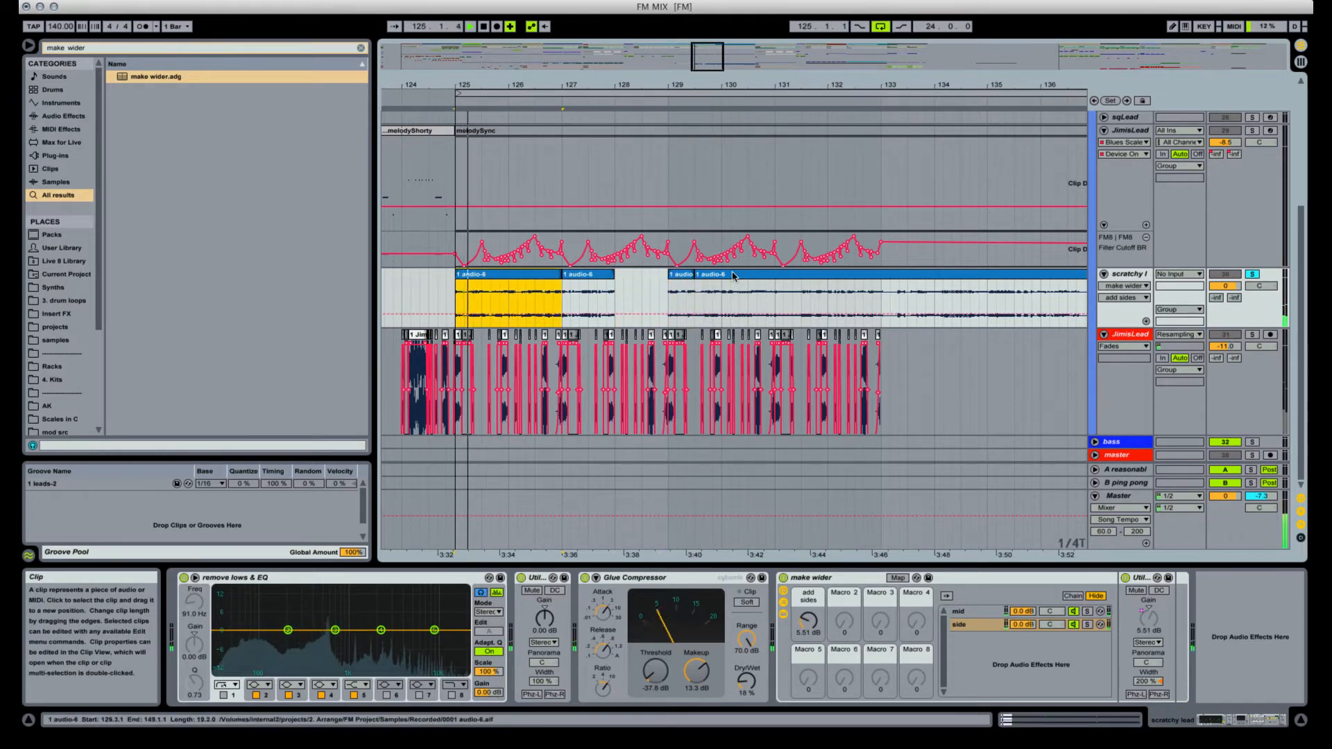
# Delete the audio-6 piece between bars 125 and 127, and duplicate the bar 127 piece into bar 128.
pyautogui.press('Delete')
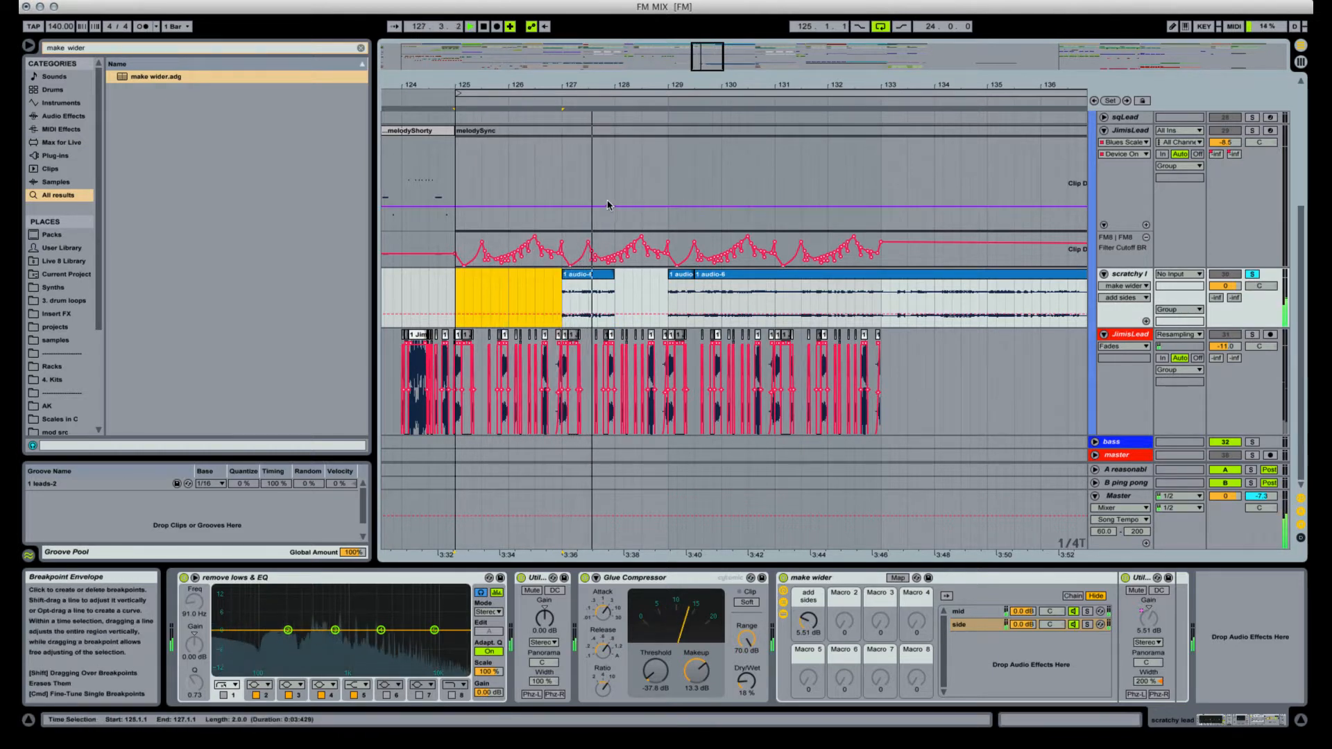
pyautogui.click(605, 275)
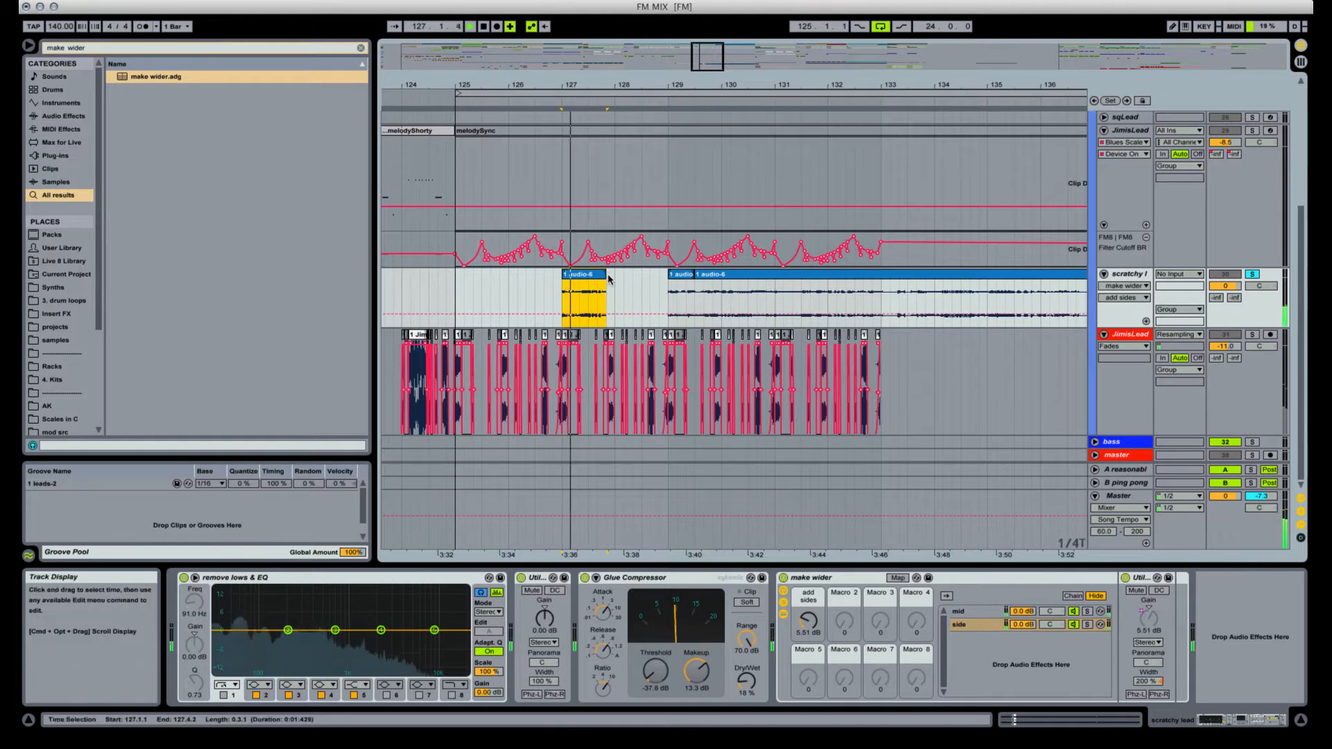
pyautogui.press('super+d')
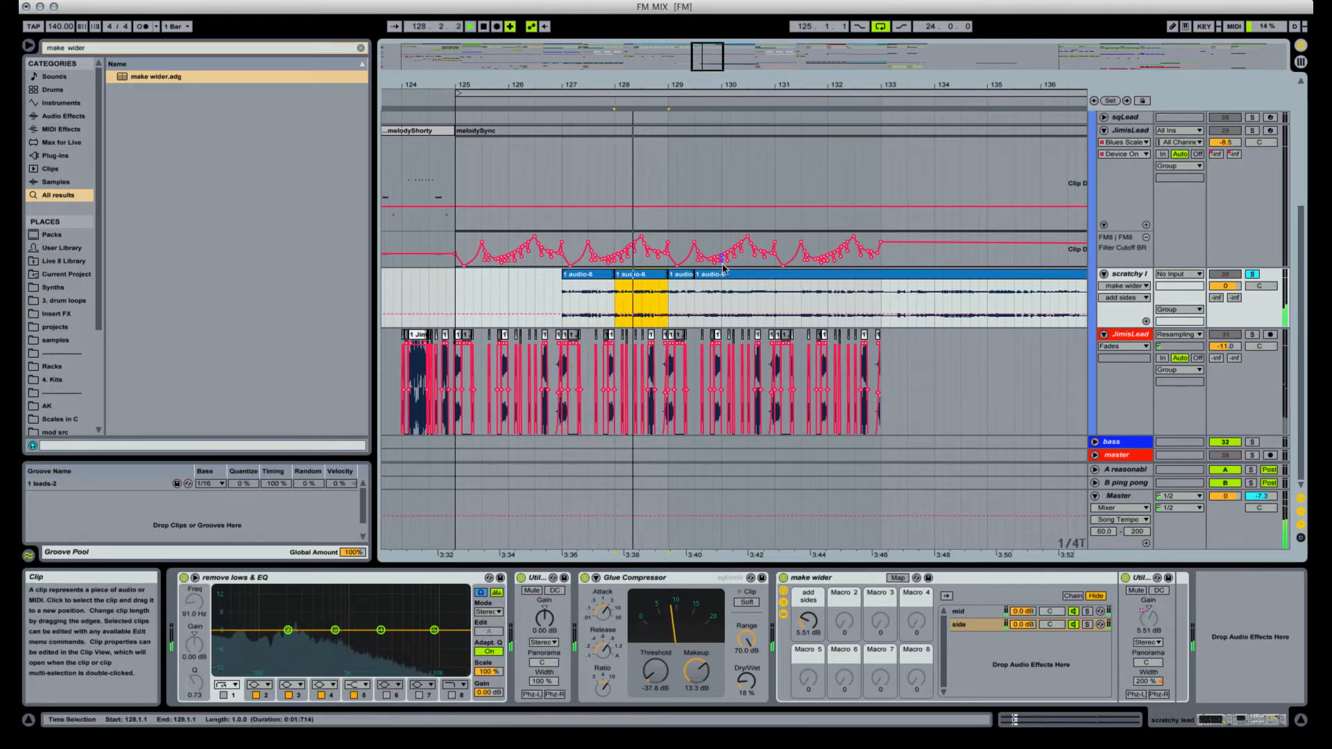
# Copy the half-bar audio-6 piece at bar 129 to bar 130, and play from bar 129.
pyautogui.click(687, 276)
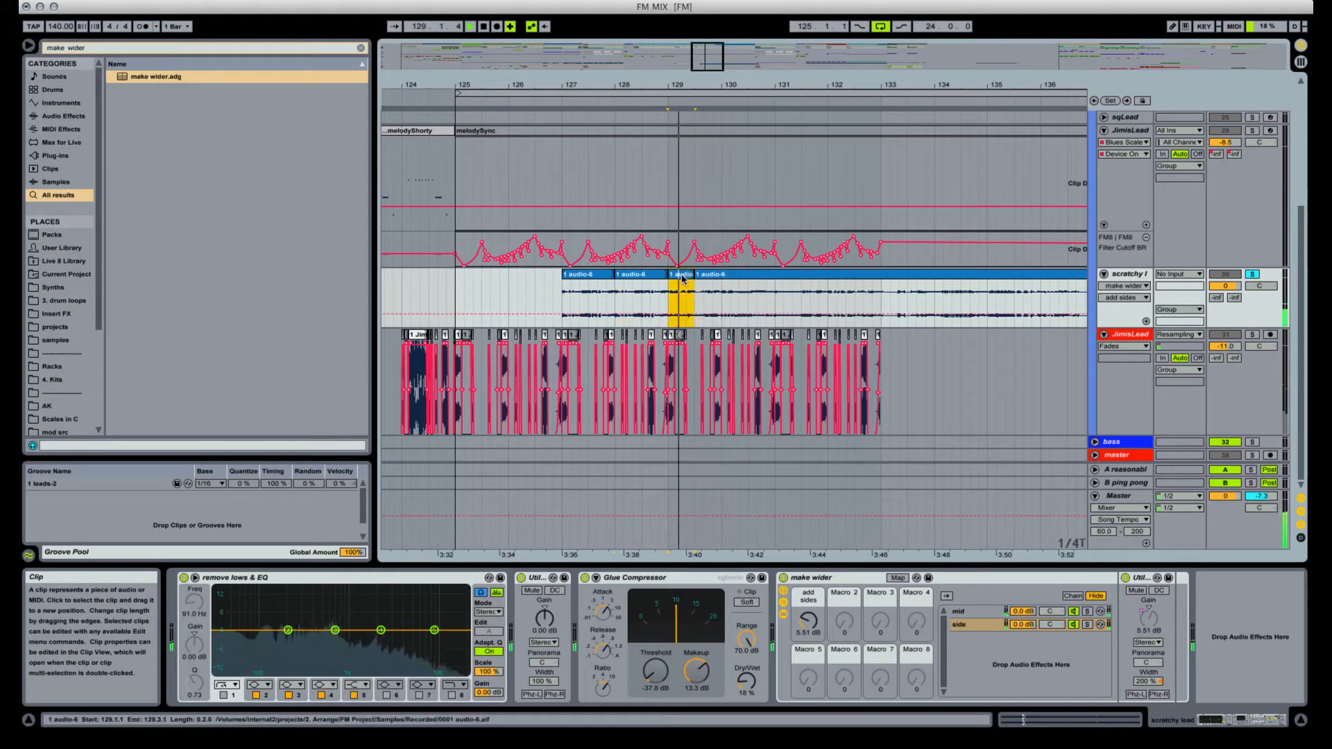
pyautogui.moveTo(682, 279); pyautogui.dragTo(726, 279)
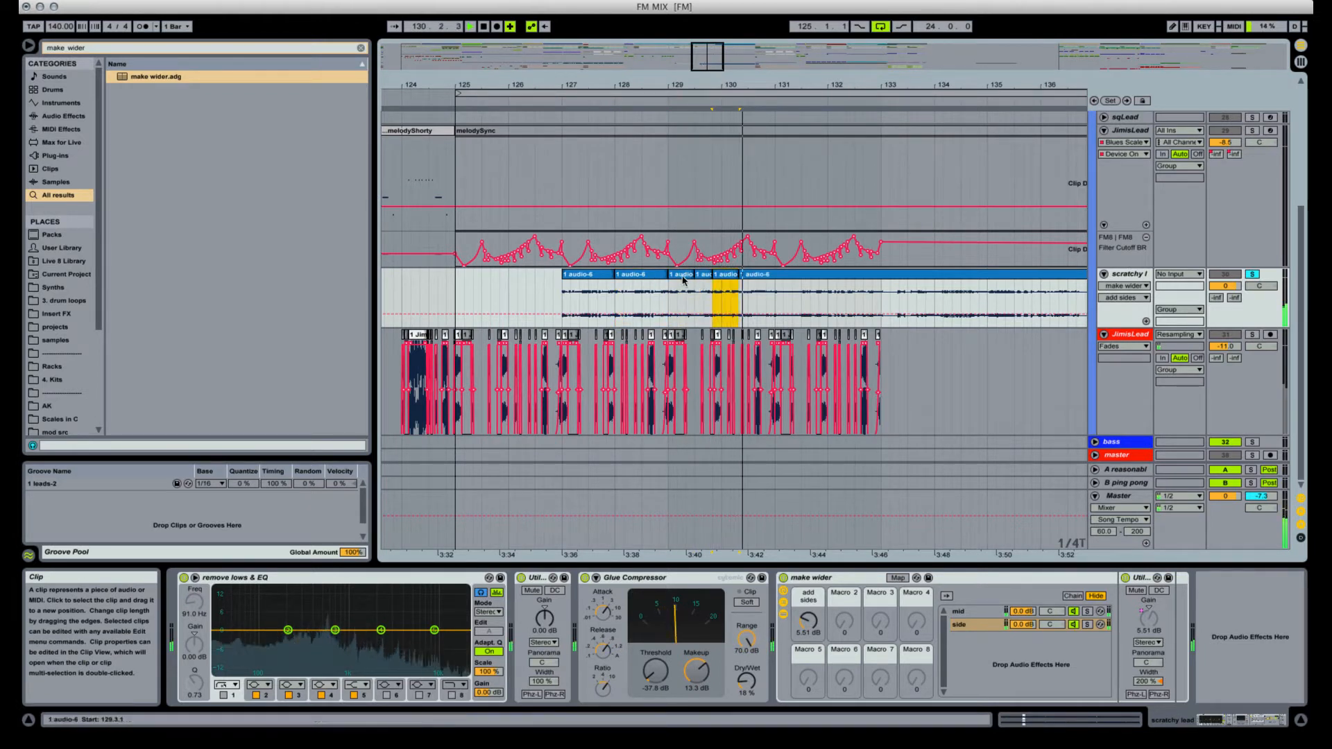
pyautogui.click(683, 279)
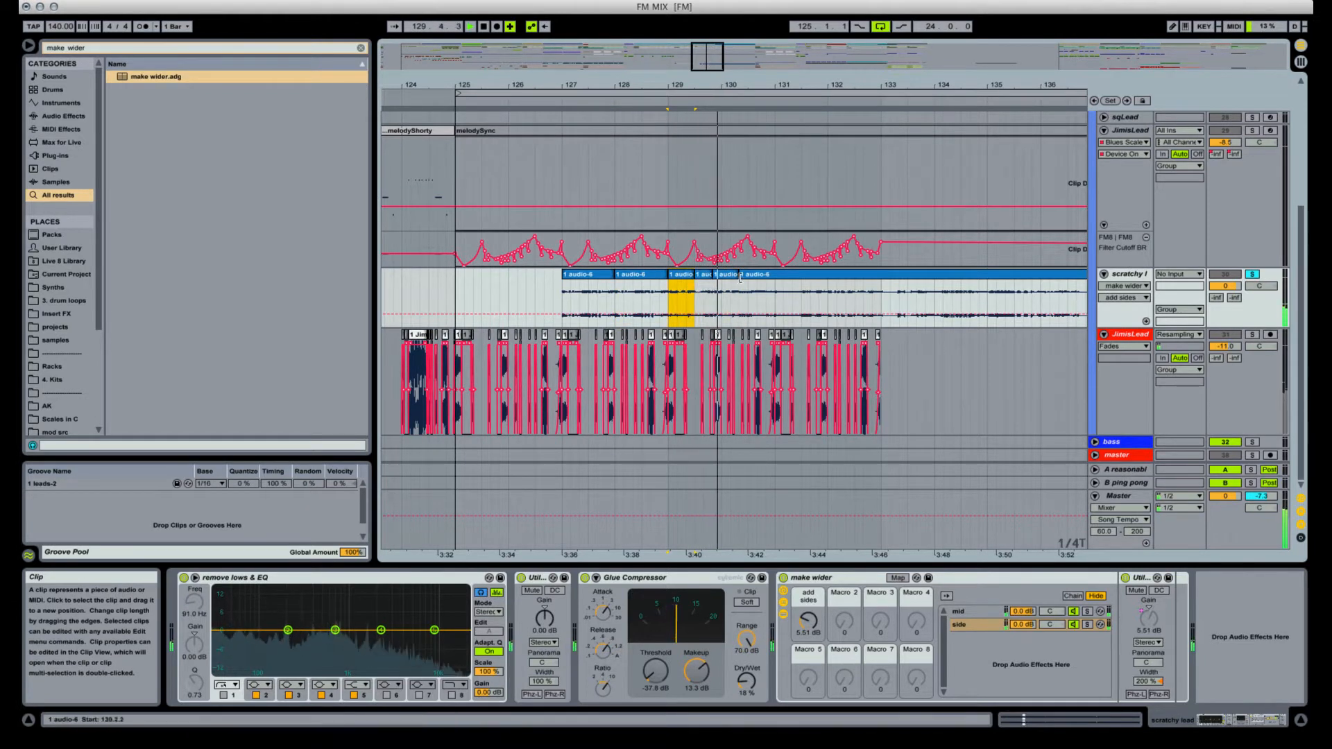
pyautogui.moveTo(735, 280); pyautogui.dragTo(745, 279)
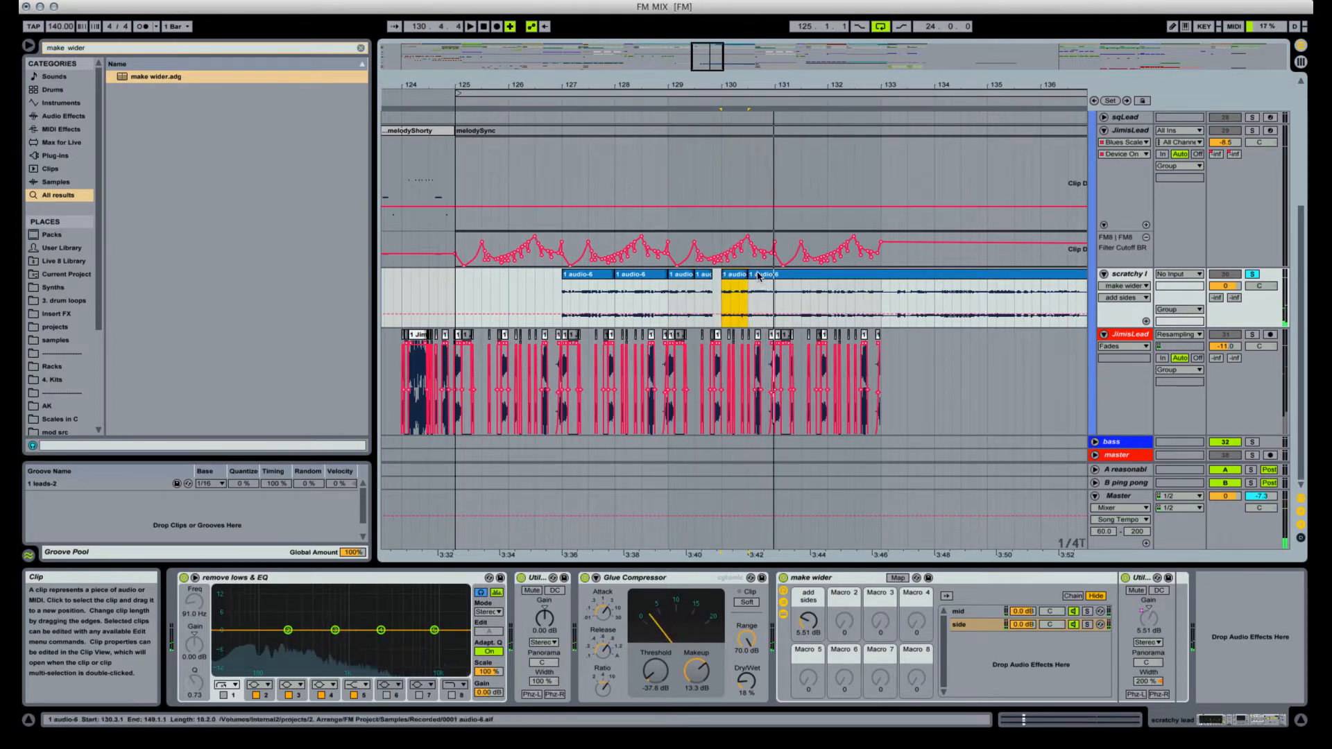
pyautogui.click(672, 301)
pyautogui.press('space')
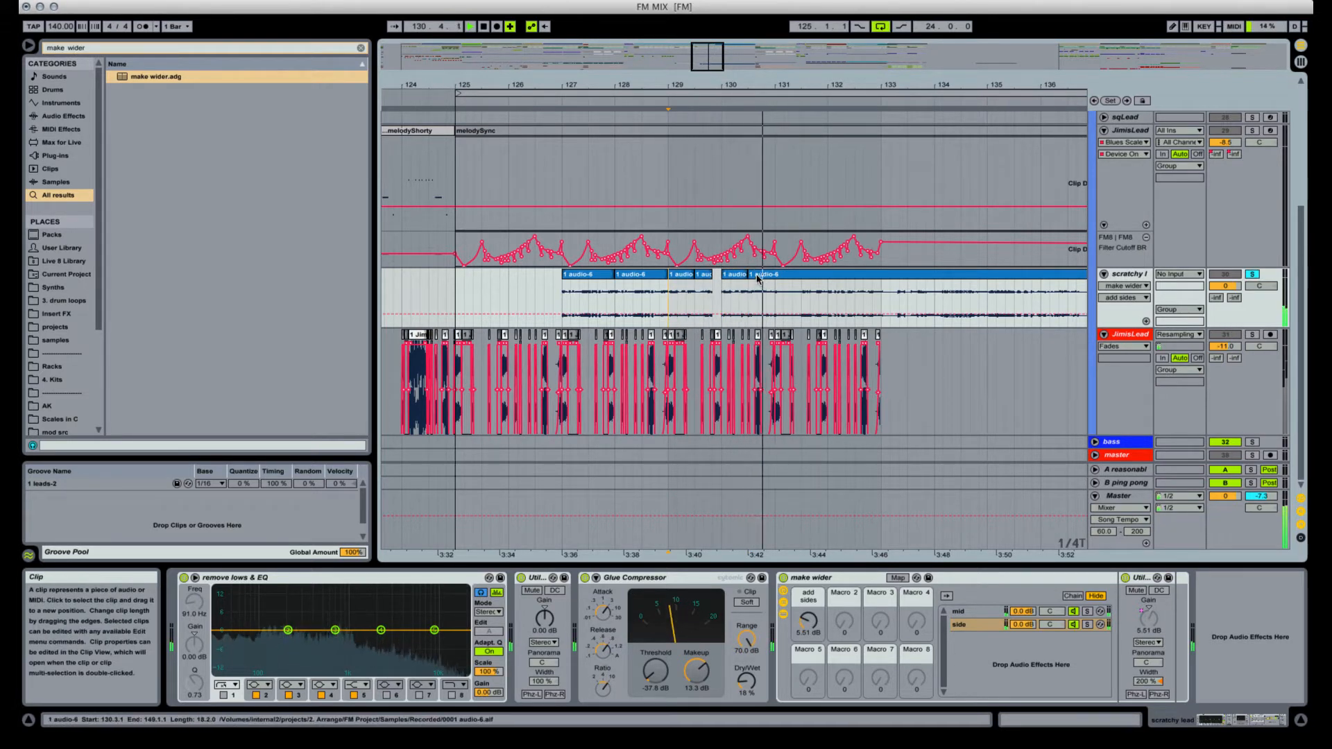
# Trim the start of the remaining long audio-6 clip to bar 132, and split it at bar 133.
pyautogui.moveTo(753, 275); pyautogui.dragTo(827, 274)
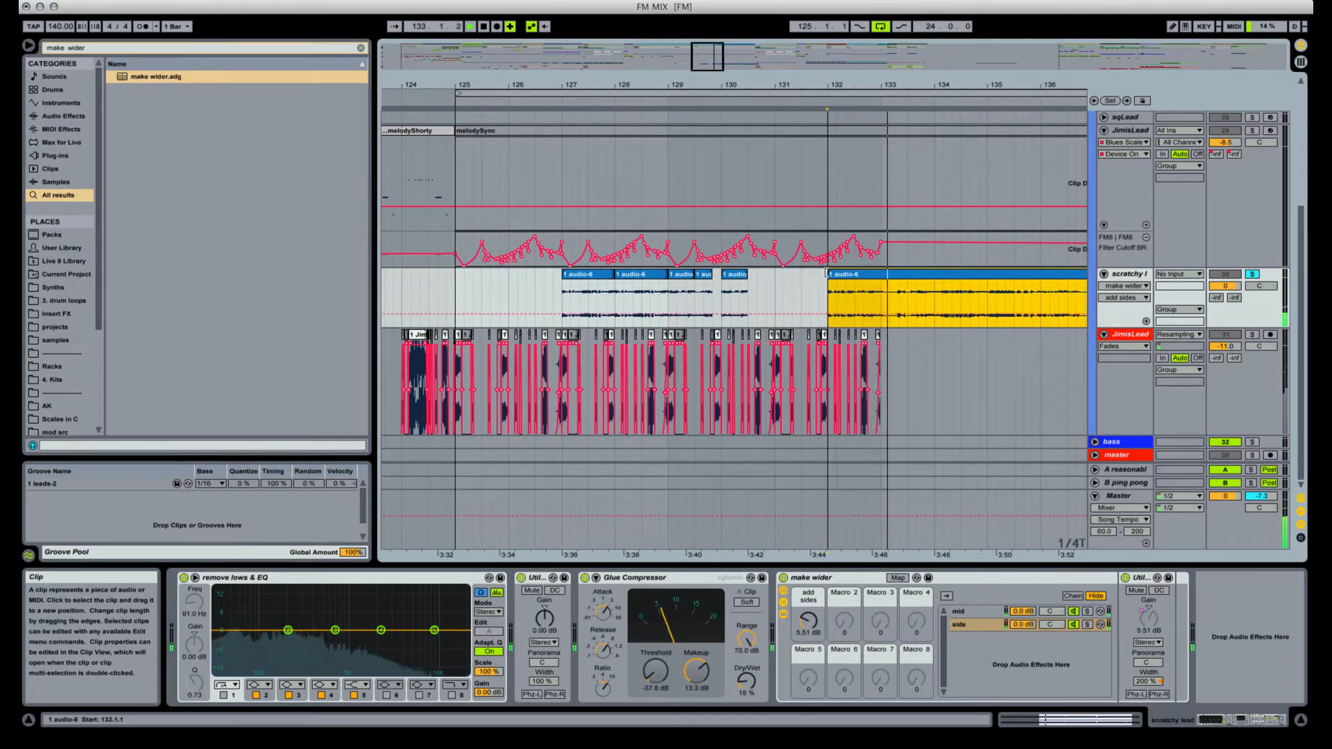
pyautogui.press('space')
pyautogui.click(883, 303)
pyautogui.press('super+e')
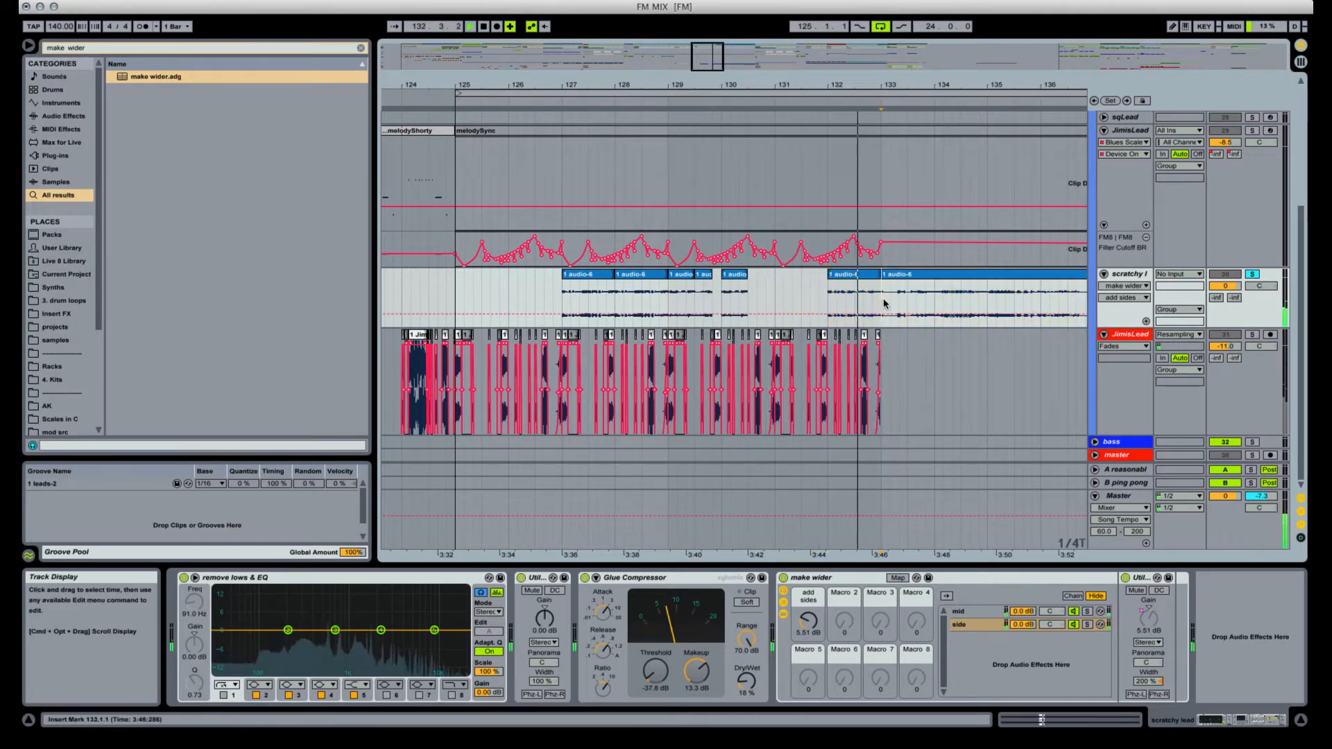
# Play the audio-6 piece in bar 132 and raise its clip gain to 5.61 dB.
pyautogui.click(859, 276)
pyautogui.press('space')
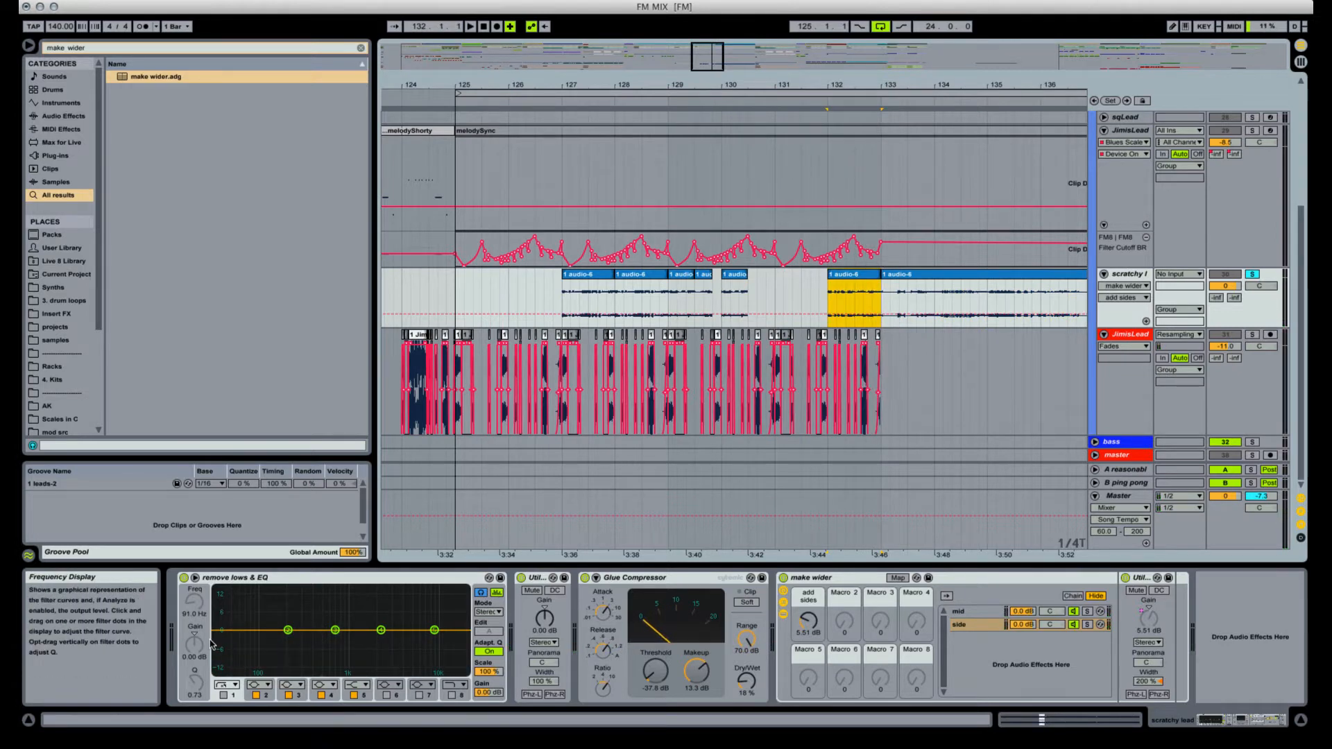
pyautogui.hotkey('shift', 'Tab')
pyautogui.moveTo(279, 673); pyautogui.dragTo(282, 662)
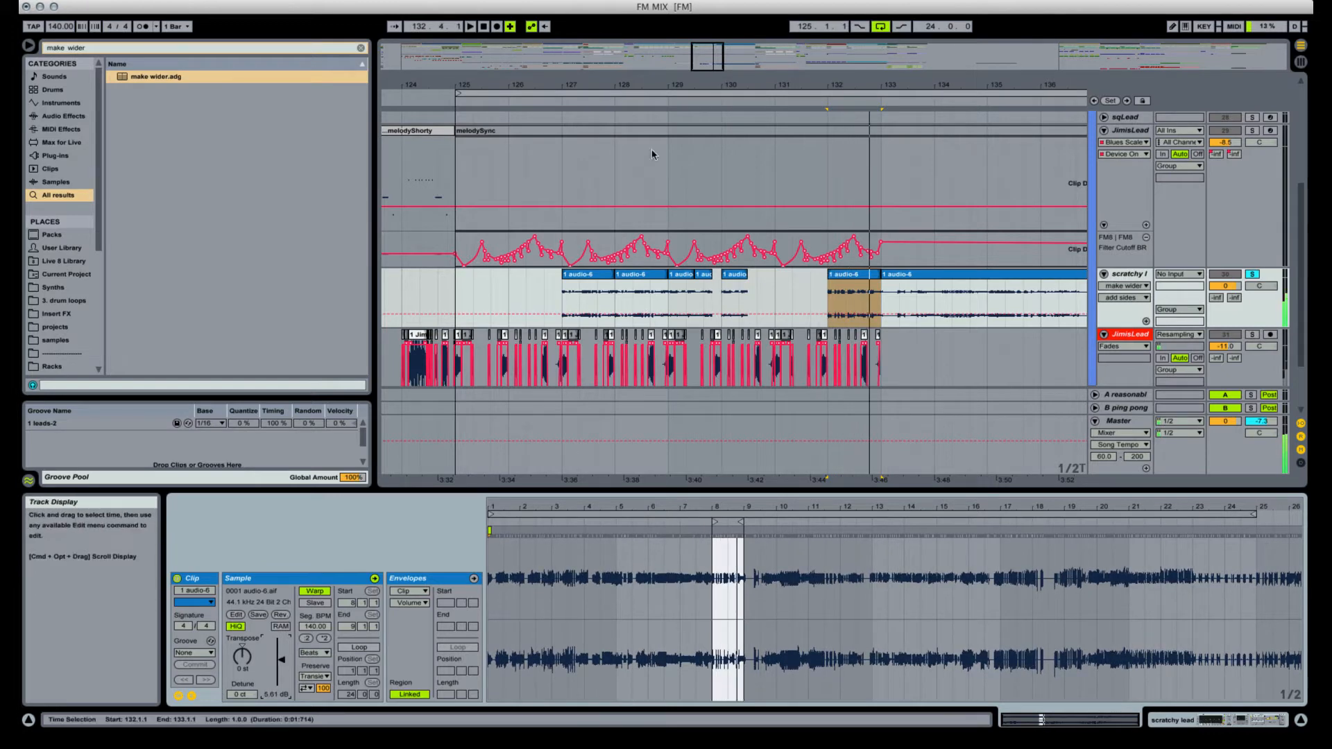
# Split the bar 132 audio-6 piece into single beats at 132.2, 132.3 and 132.4.
pyautogui.moveTo(876, 84); pyautogui.dragTo(876, 145)
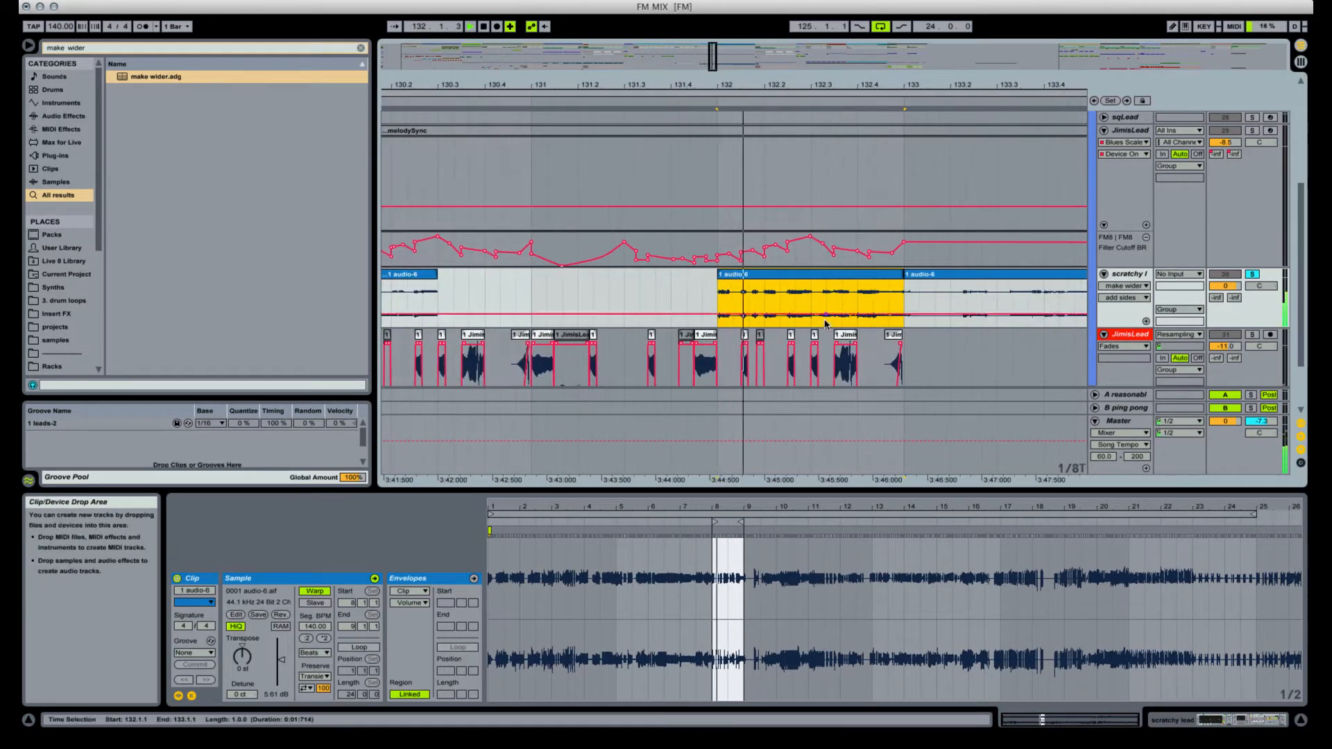
pyautogui.click(811, 296)
pyautogui.press('super+e')
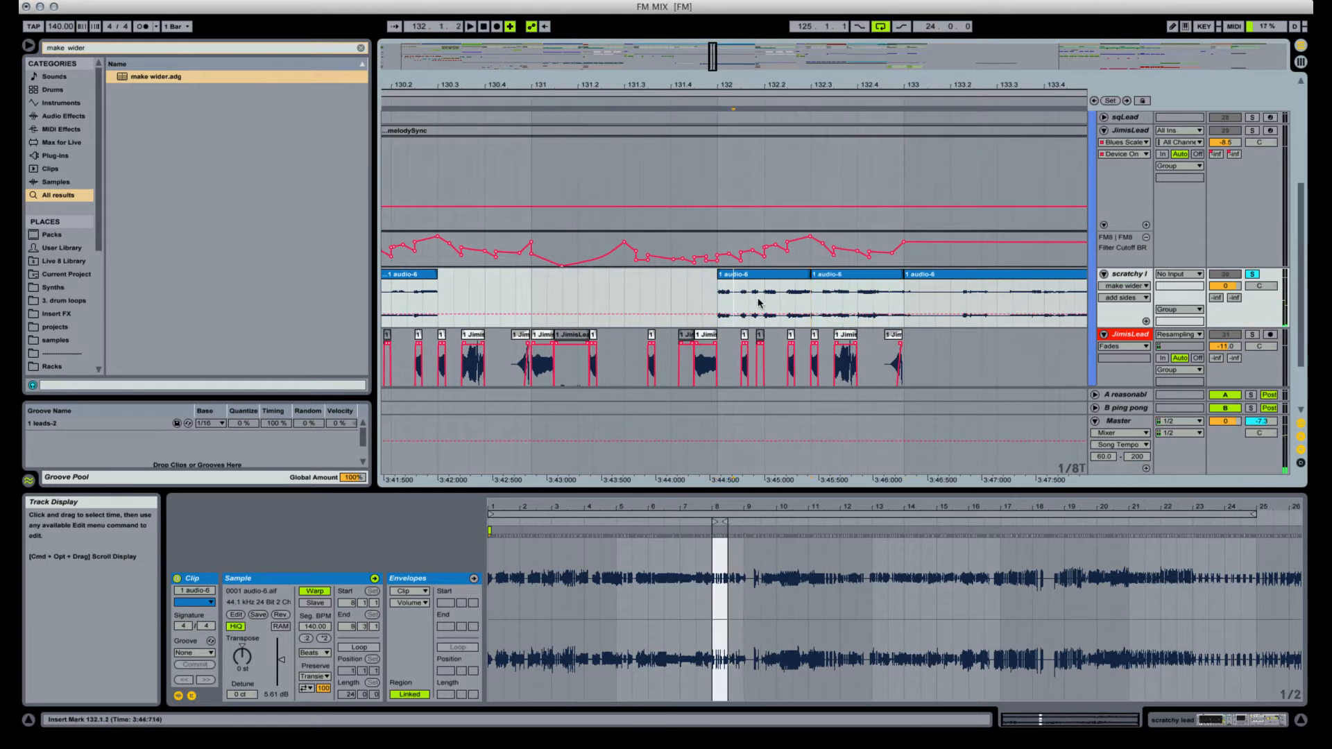
pyautogui.moveTo(742, 278); pyautogui.dragTo(837, 278)
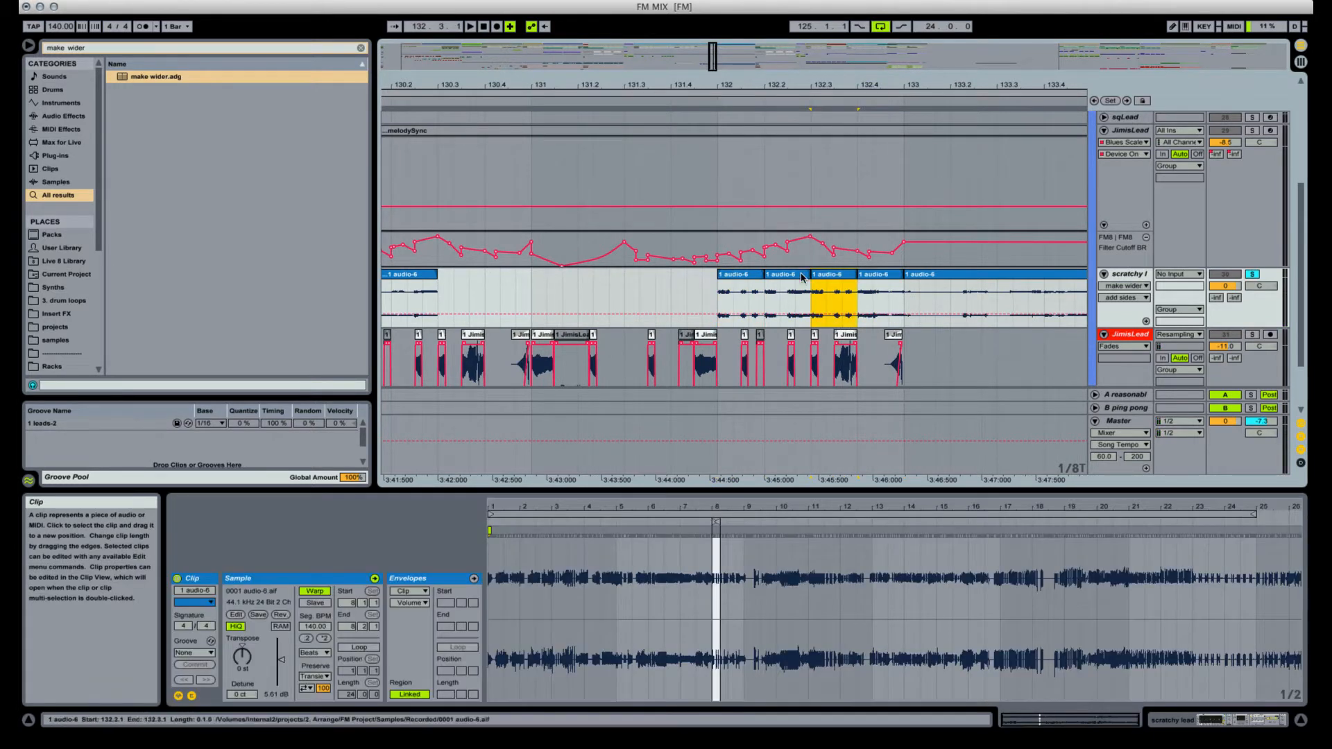
# Play the one-beat audio-6 pieces in bar 132 to hear how they sit in the mix.
pyautogui.click(795, 274)
pyautogui.press('space')
pyautogui.press('Left')
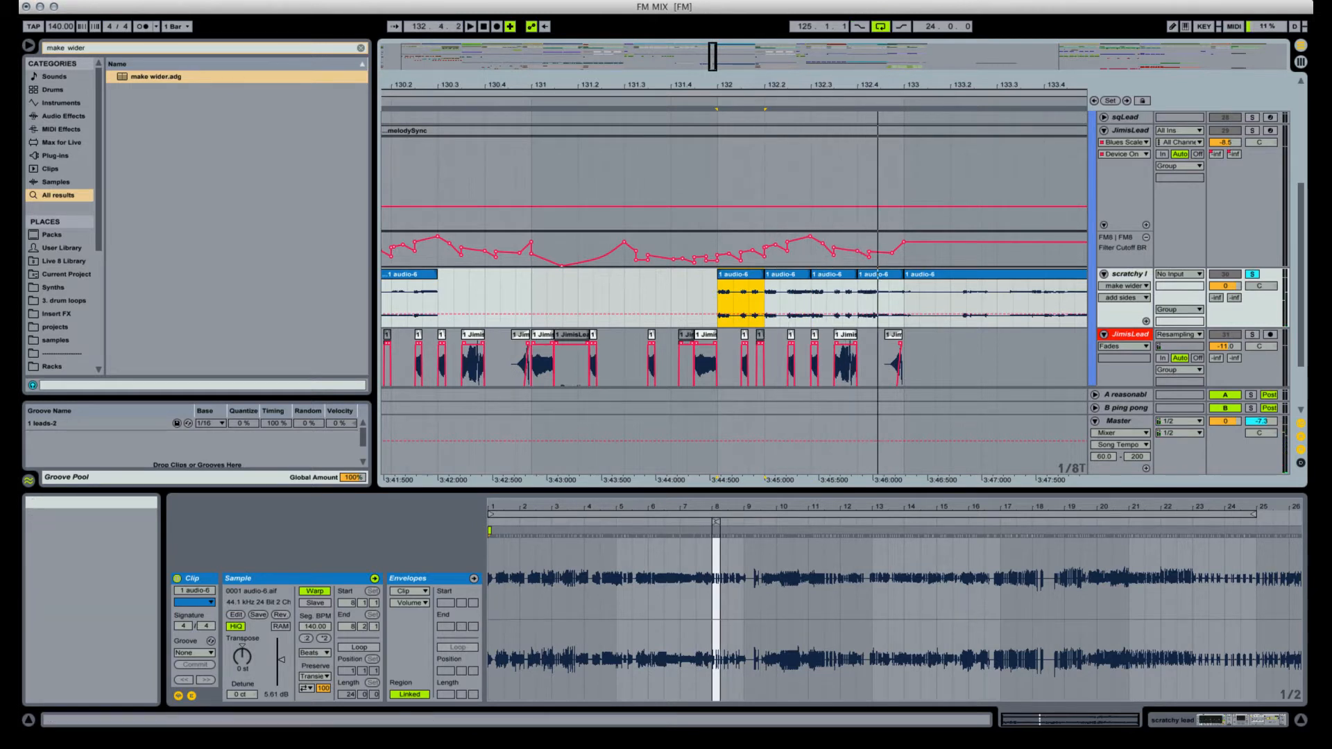
pyautogui.click(925, 1)
pyautogui.click(958, 89)
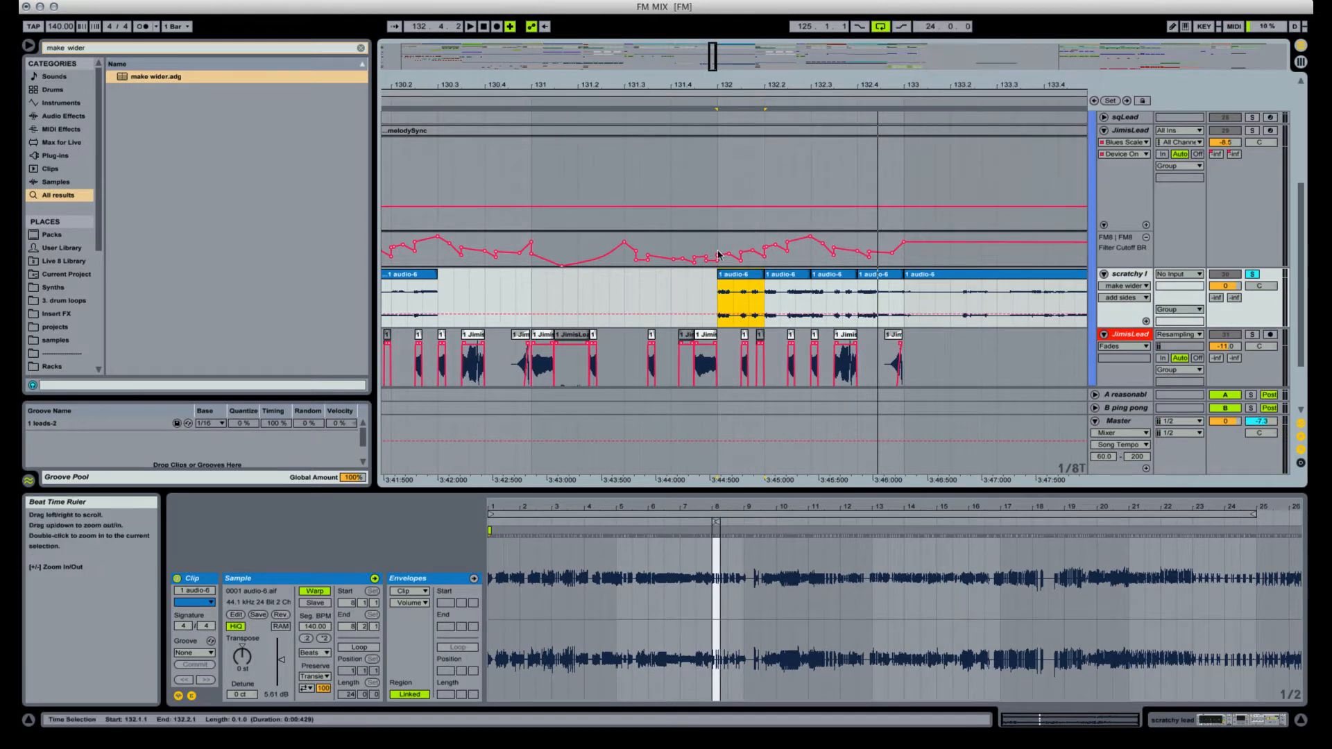
pyautogui.click(736, 268)
pyautogui.press('space')
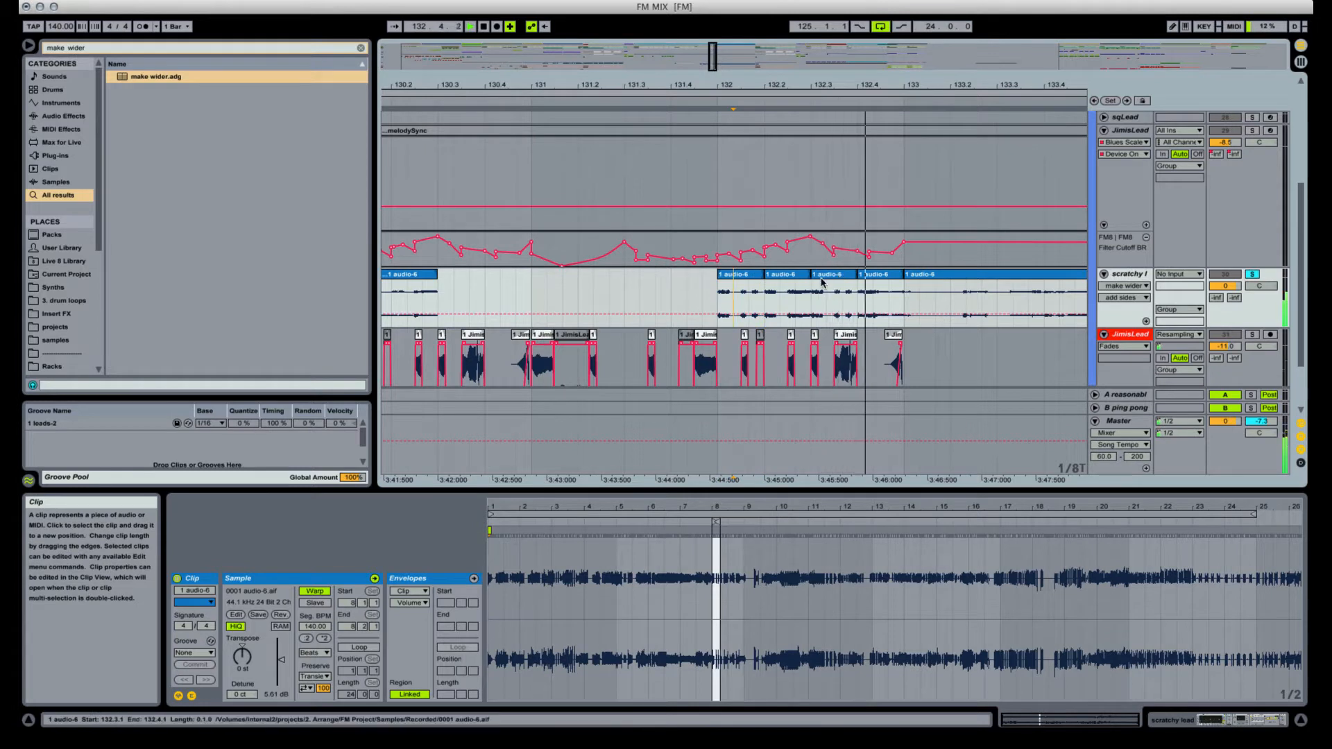
pyautogui.press('space')
pyautogui.press('space')
# Trim an eighth-note triplet off the start of the 132.3 piece, and fill the gap with a duplicate of the 132.2 piece's split-off tail.
pyautogui.moveTo(813, 276); pyautogui.dragTo(829, 276)
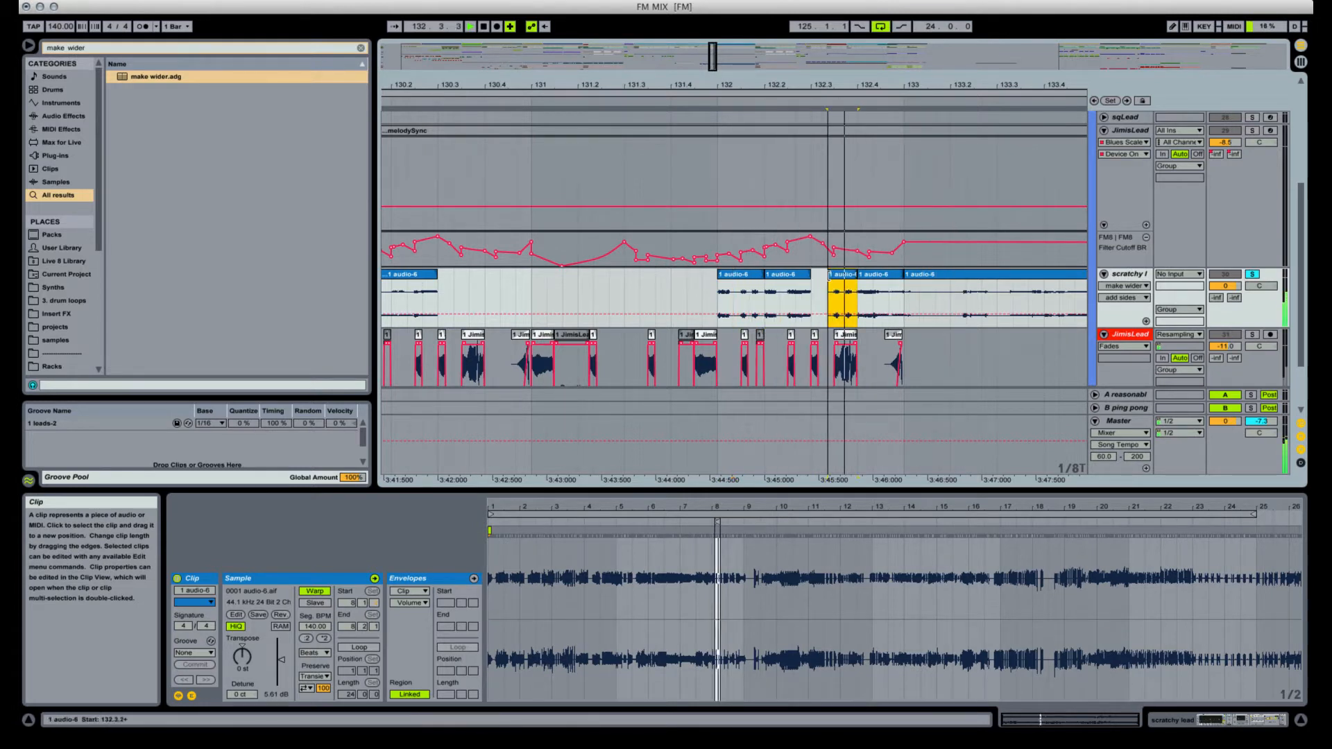
pyautogui.click(761, 274)
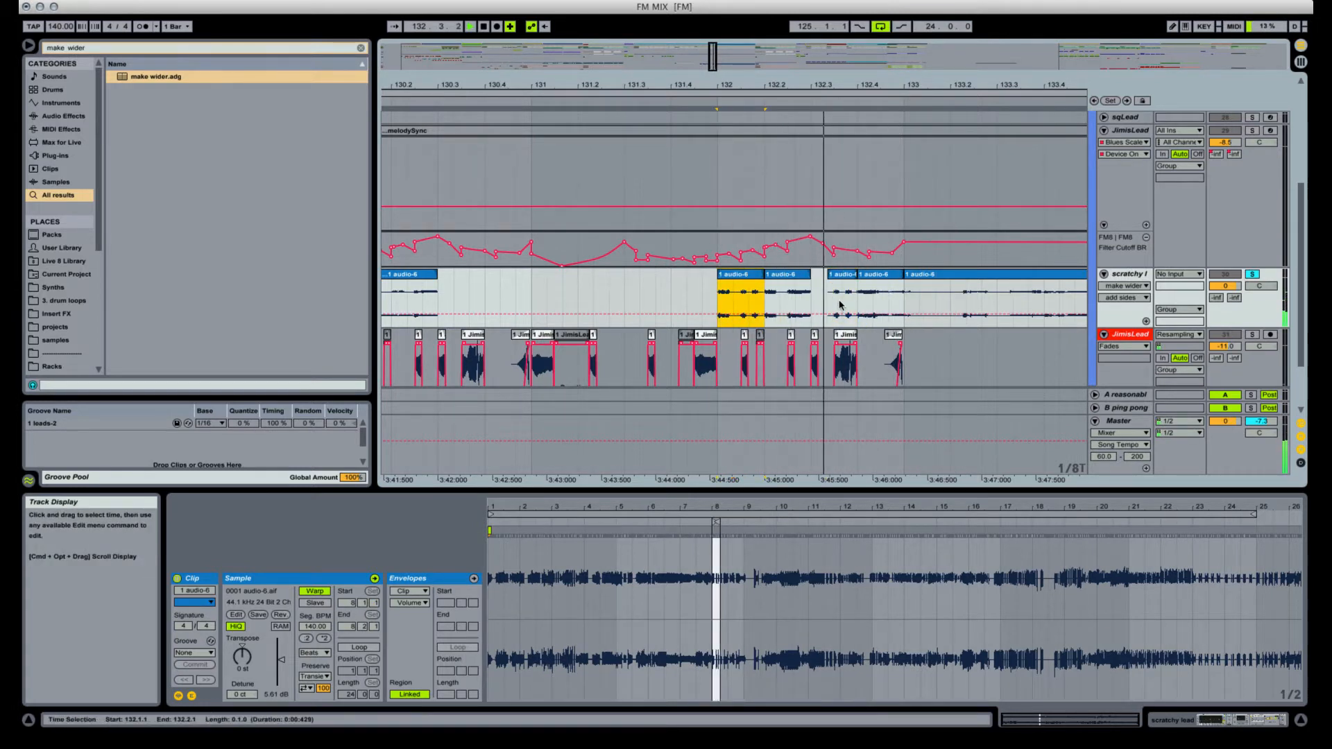
pyautogui.click(796, 298)
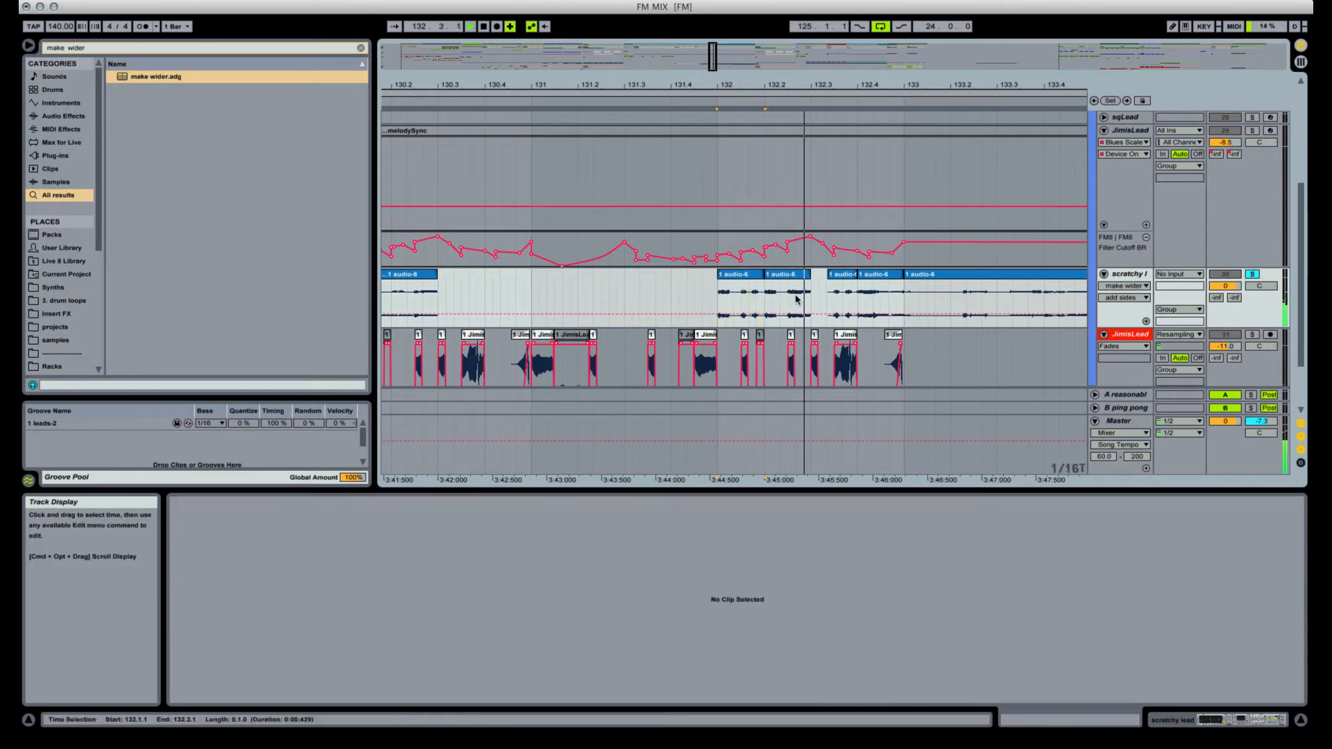
pyautogui.press('super+e')
pyautogui.click(802, 274)
pyautogui.press('super+d')
pyautogui.click(782, 275)
pyautogui.press('space')
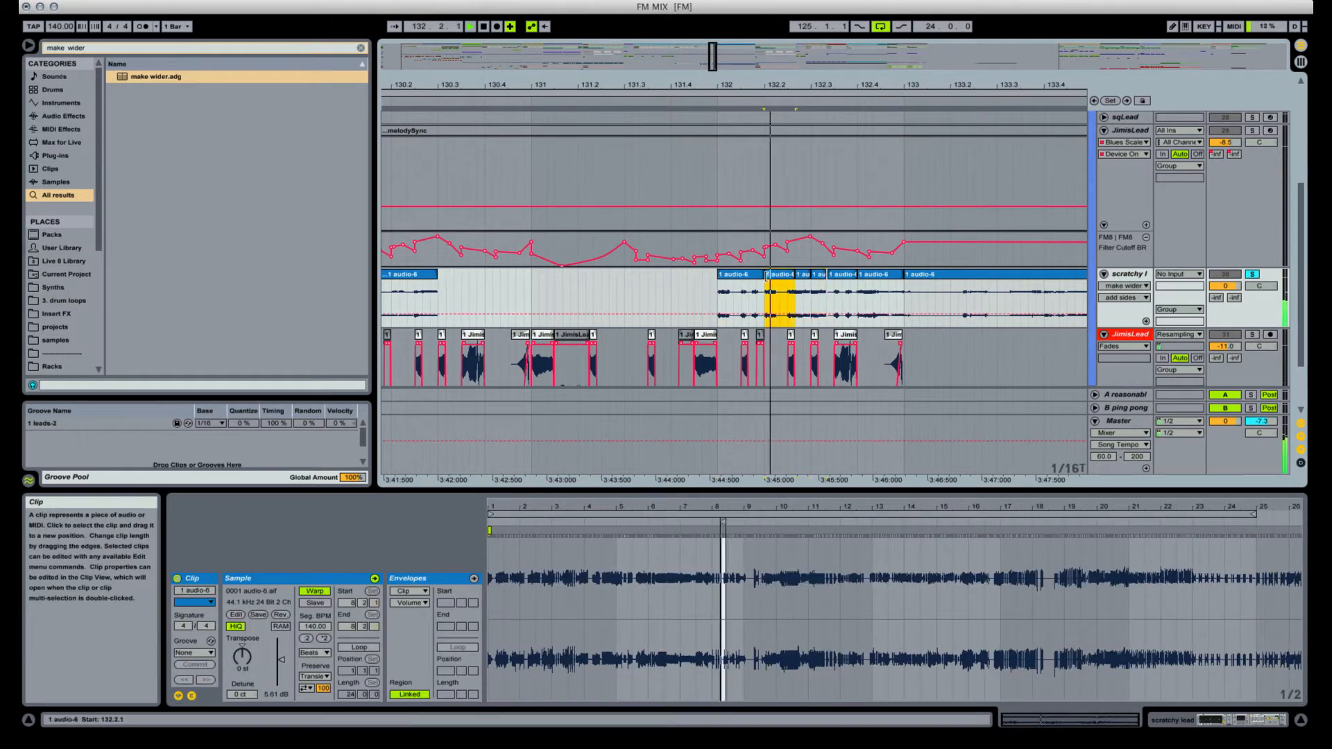
# Reverse the short audio-6 slice at 132.3.1 and lower its clip gain to about -17.6 dB.
pyautogui.click(748, 275)
pyautogui.click(819, 274)
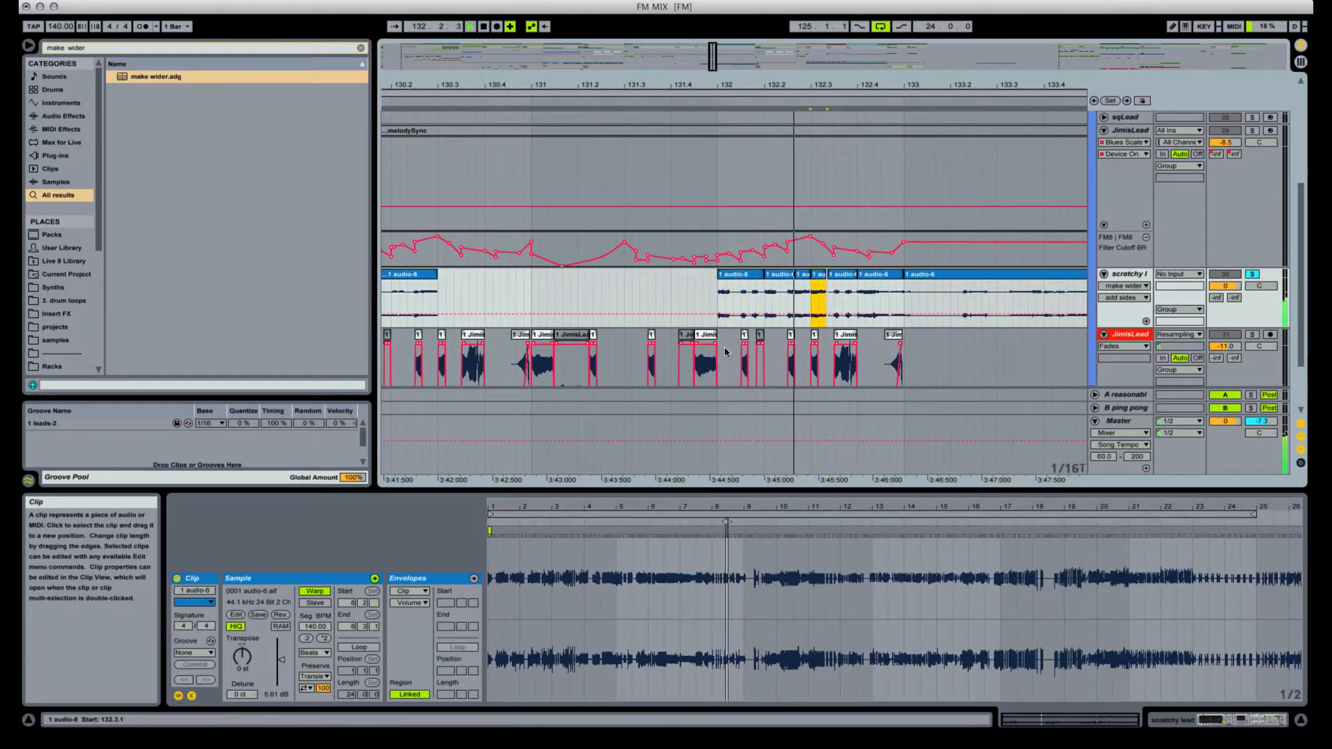
pyautogui.click(281, 615)
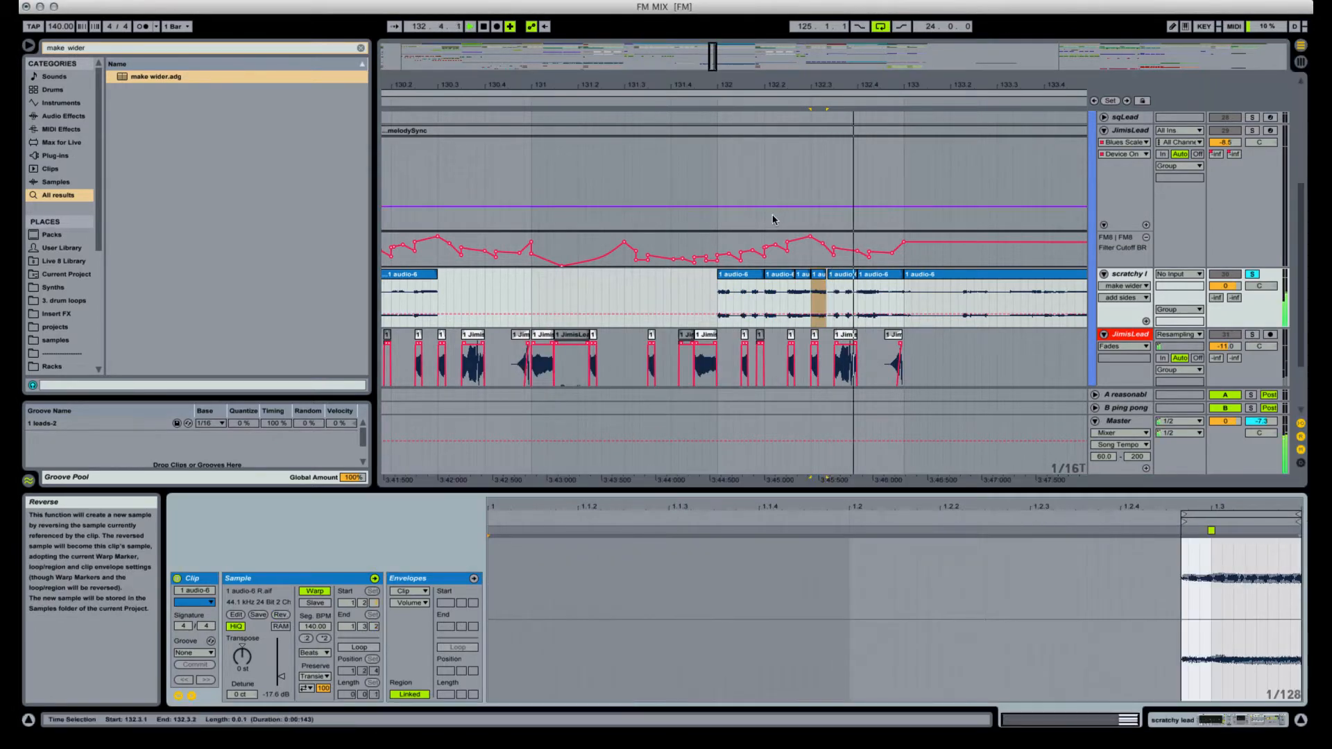
pyautogui.click(740, 283)
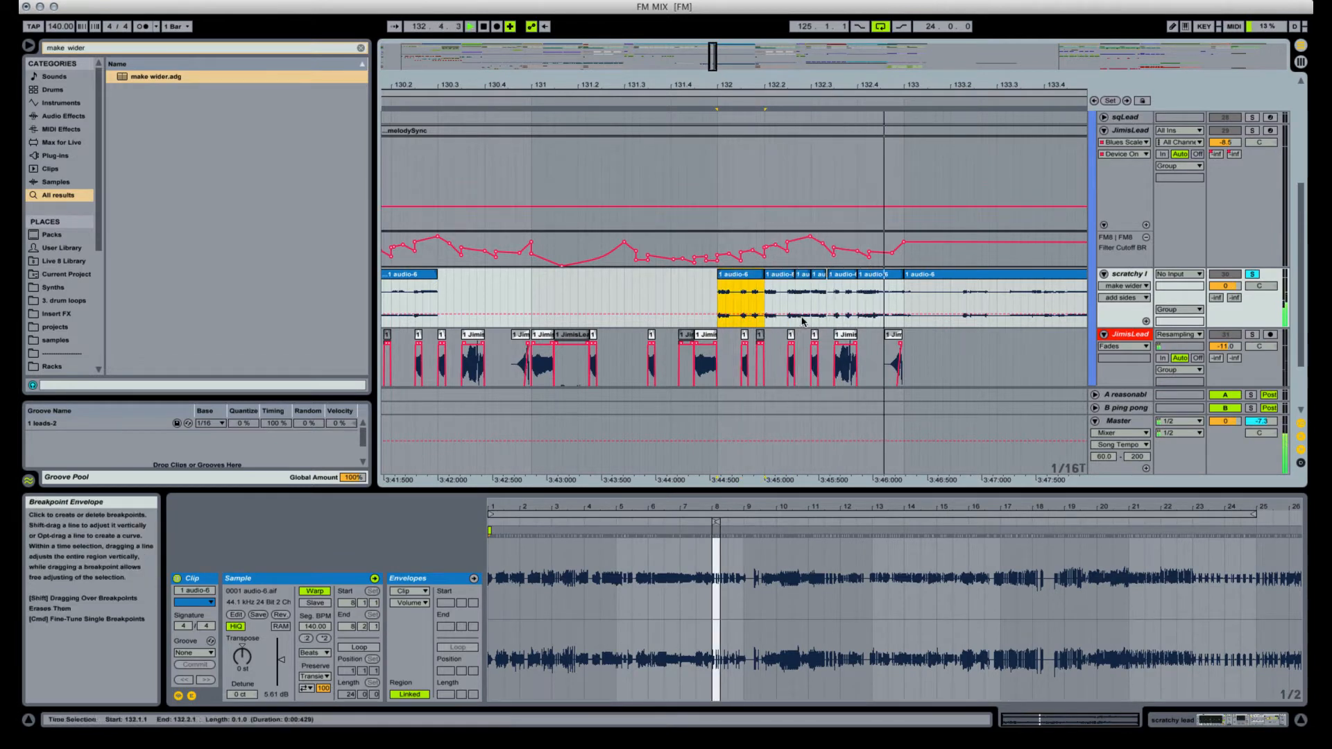
# Play the rest of the scratch take from 134.3, and split the long audio-6 clip at 135.3.1 and 136.2.1.
pyautogui.moveTo(862, 85); pyautogui.dragTo(657, 81)
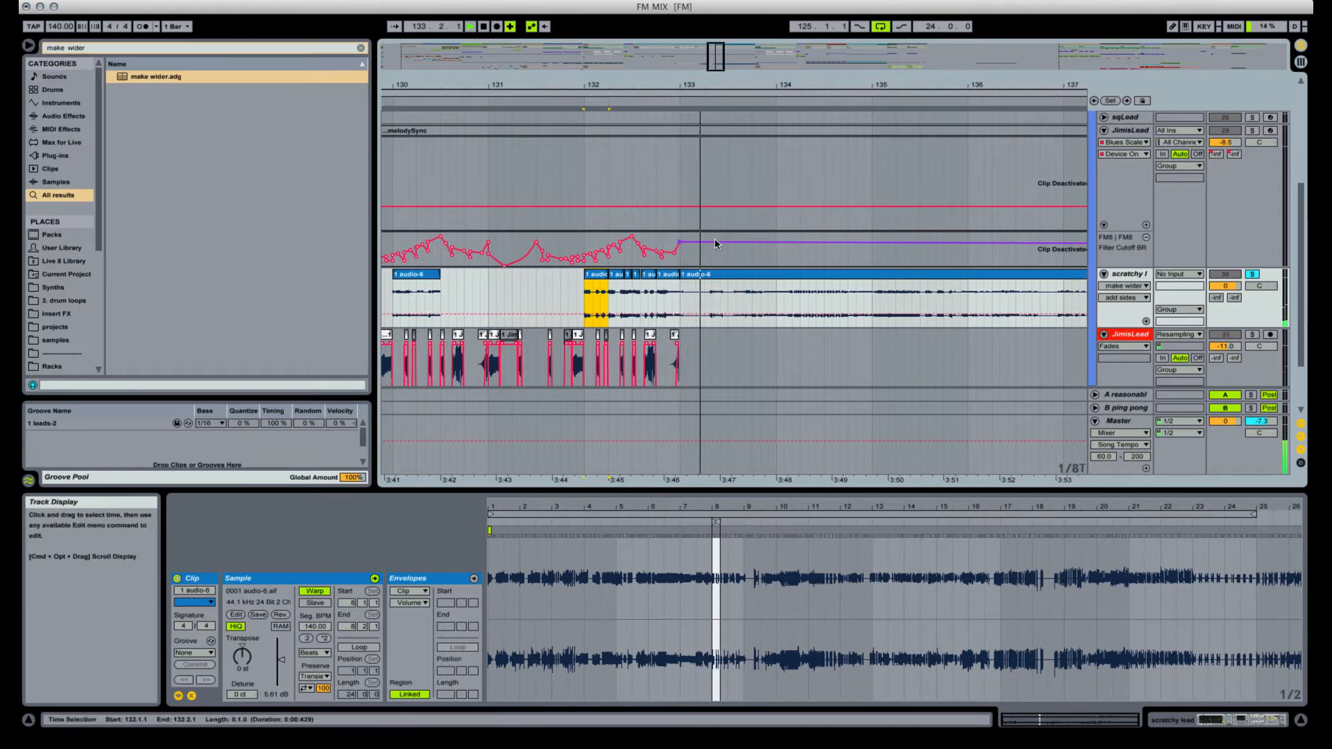
pyautogui.moveTo(850, 85); pyautogui.dragTo(687, 48)
pyautogui.click(646, 295)
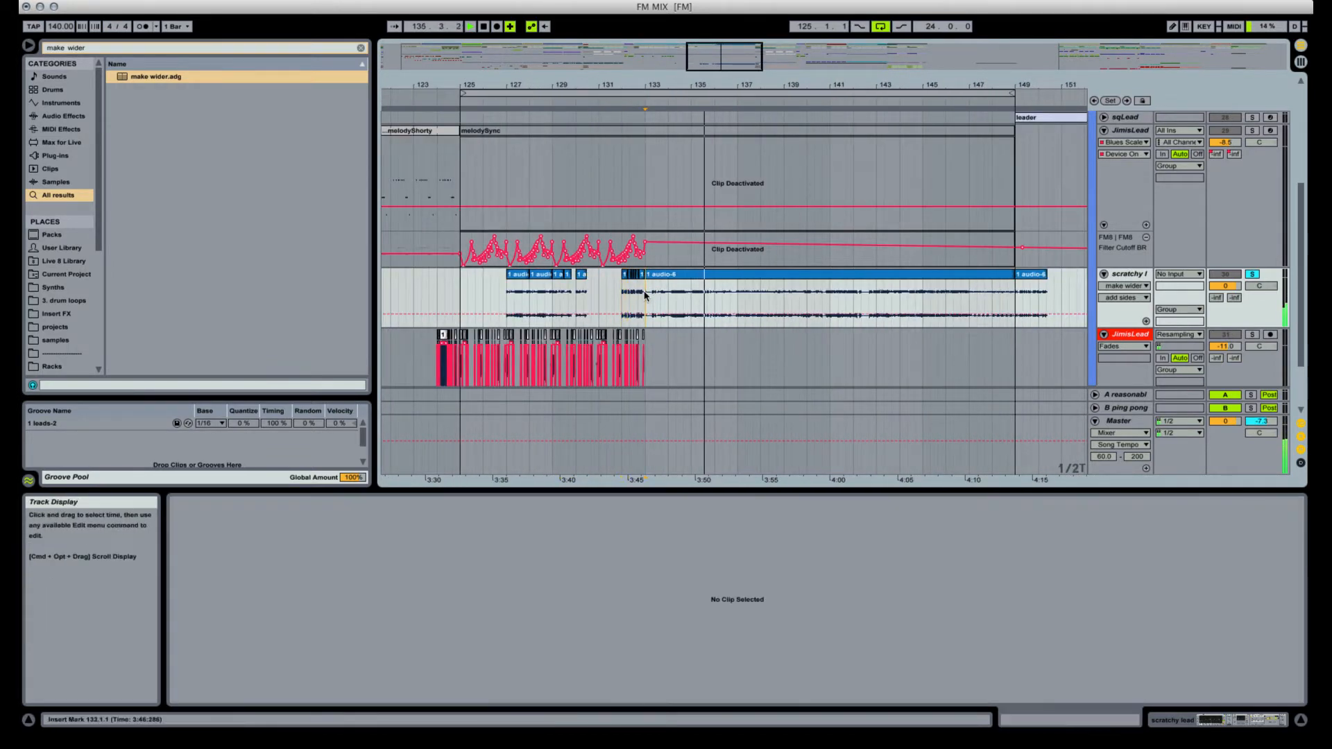
pyautogui.click(687, 301)
pyautogui.press('space')
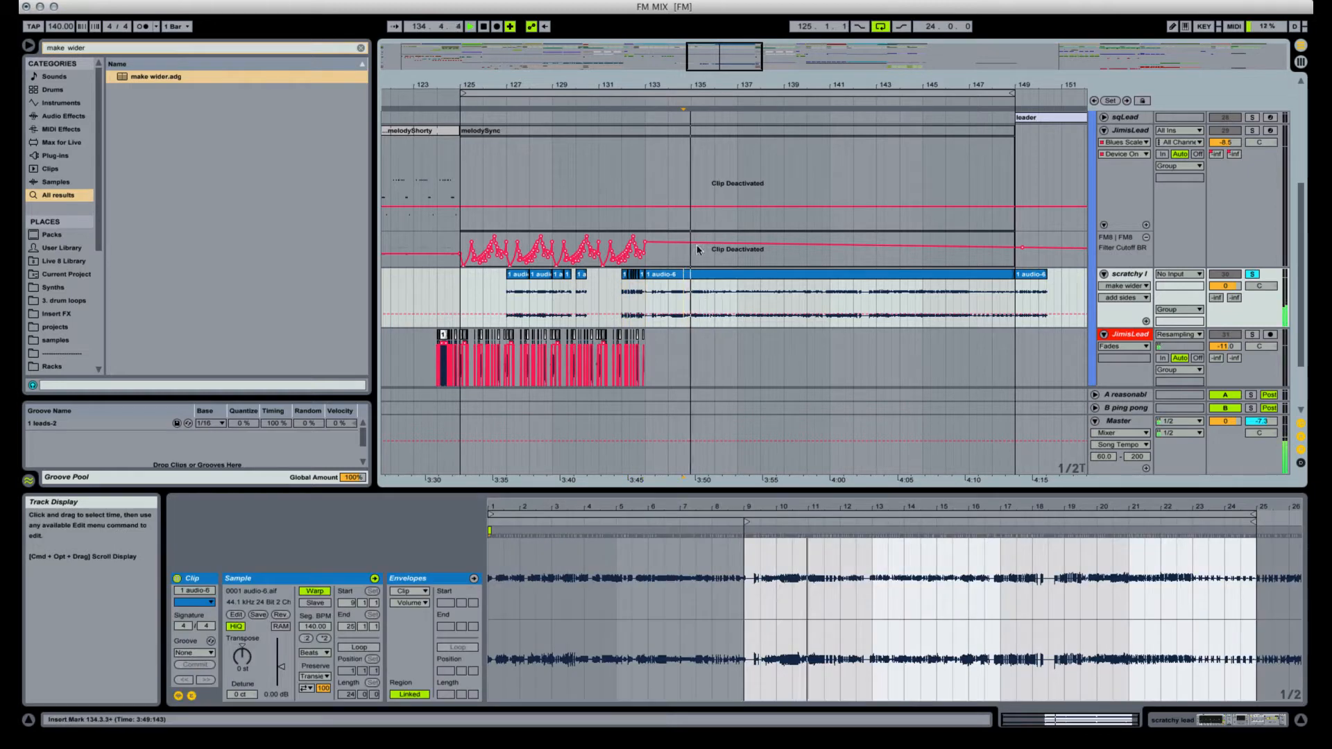
pyautogui.moveTo(707, 85); pyautogui.dragTo(742, 283)
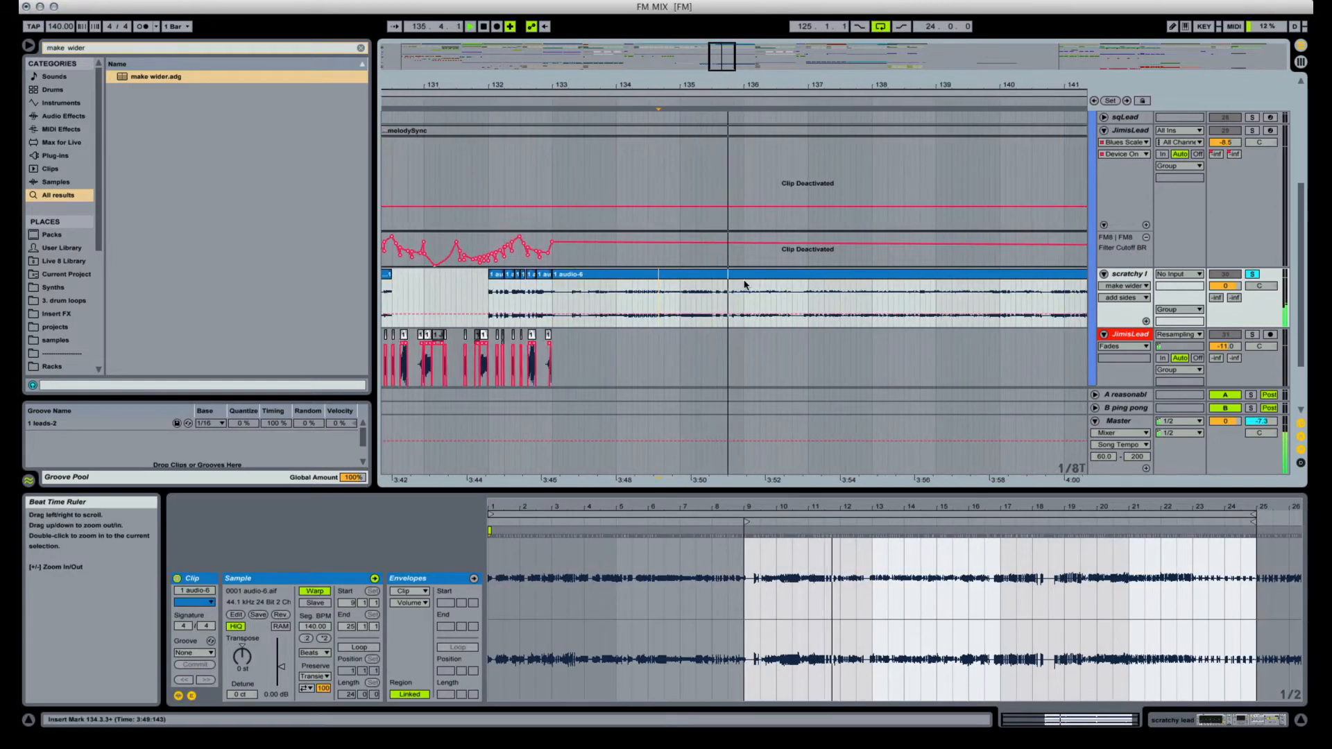
pyautogui.click(712, 305)
pyautogui.press('super+e')
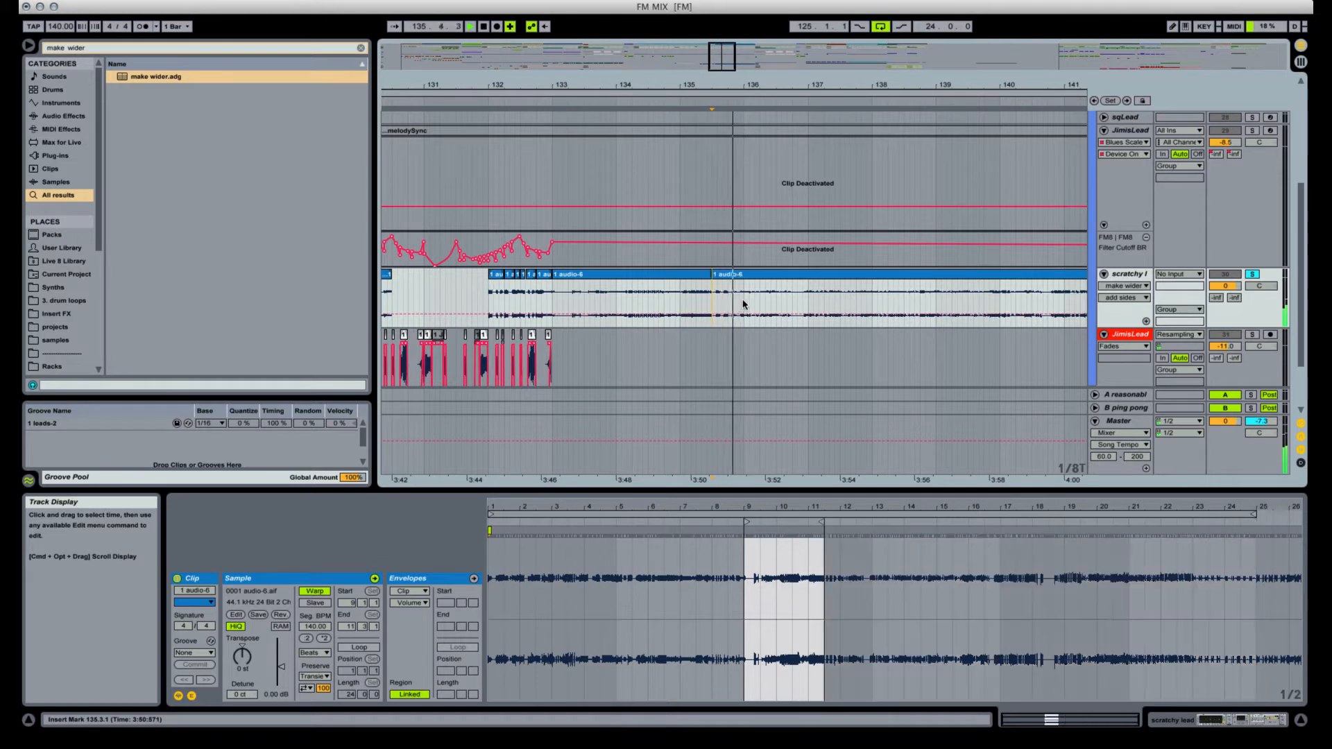
pyautogui.click(759, 303)
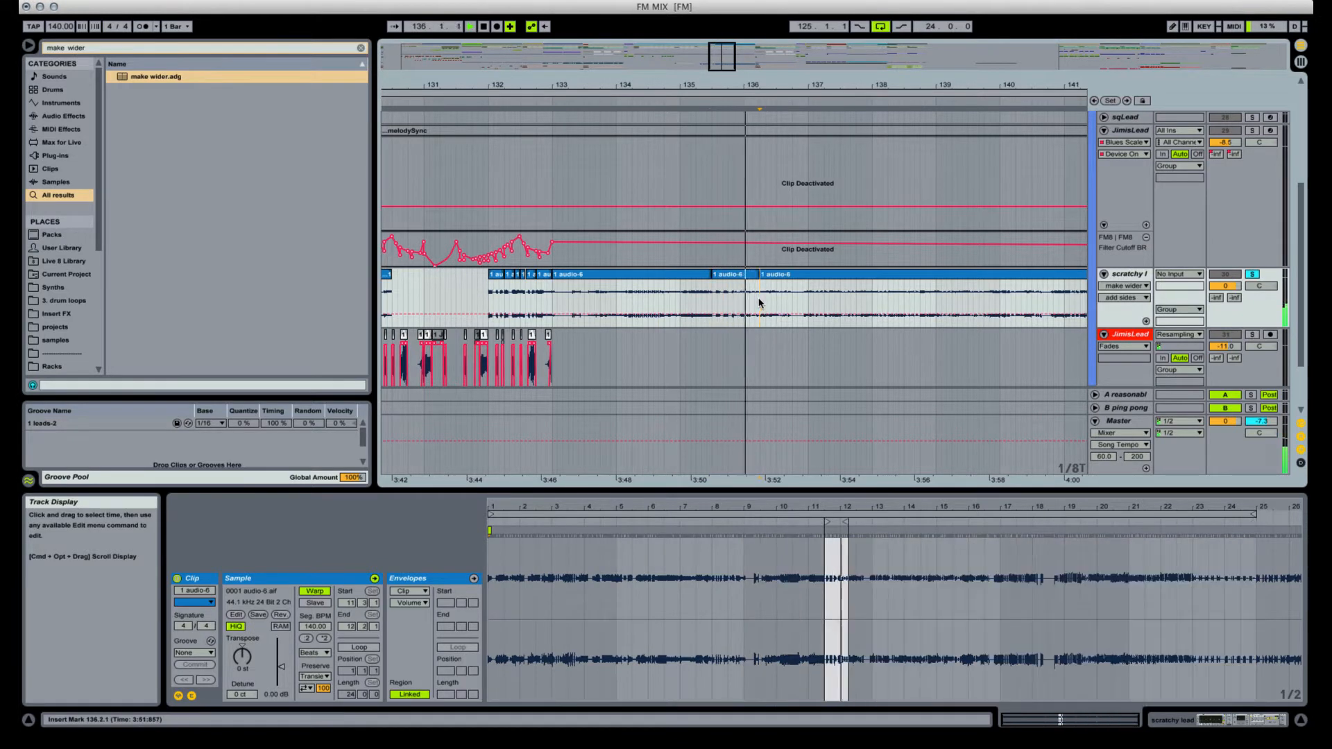
pyautogui.press('super+e')
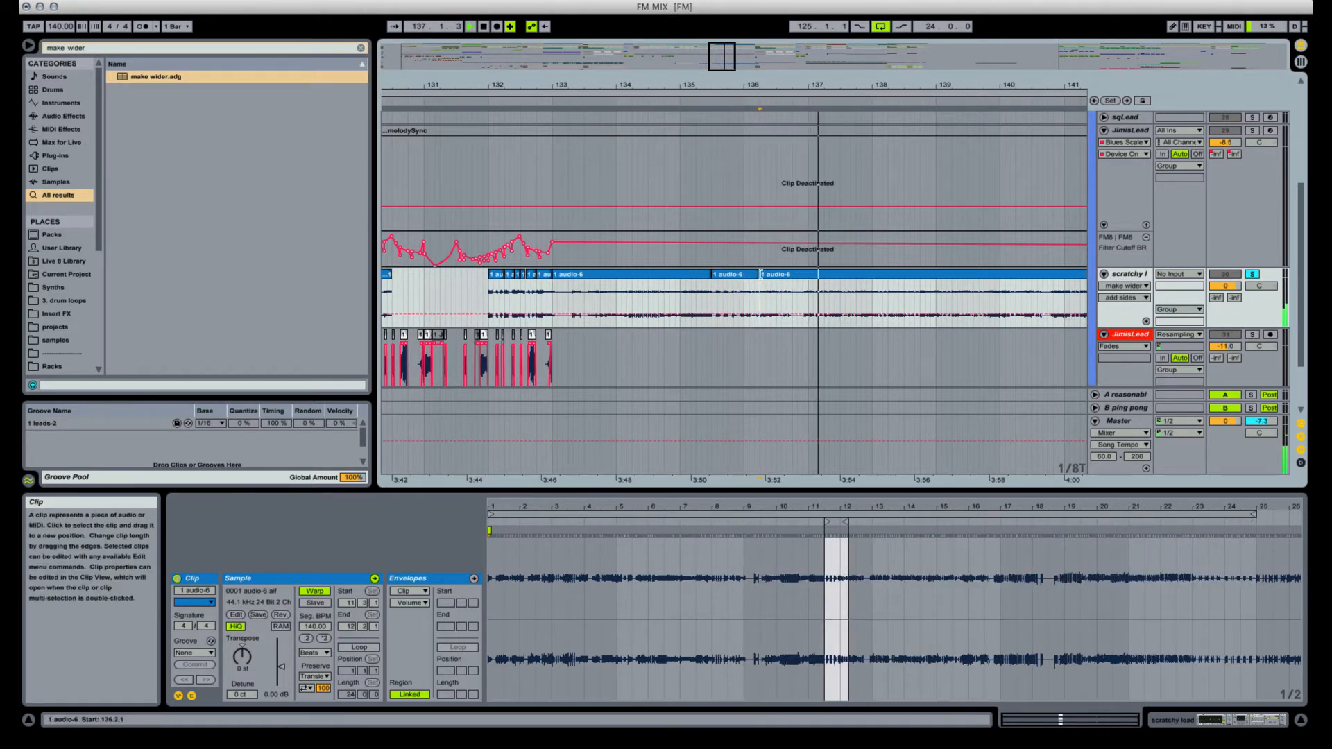
# Trim the start of the remaining audio-6 clip to just past 136.2.3, leaving a short gap.
pyautogui.moveTo(763, 274); pyautogui.dragTo(774, 274)
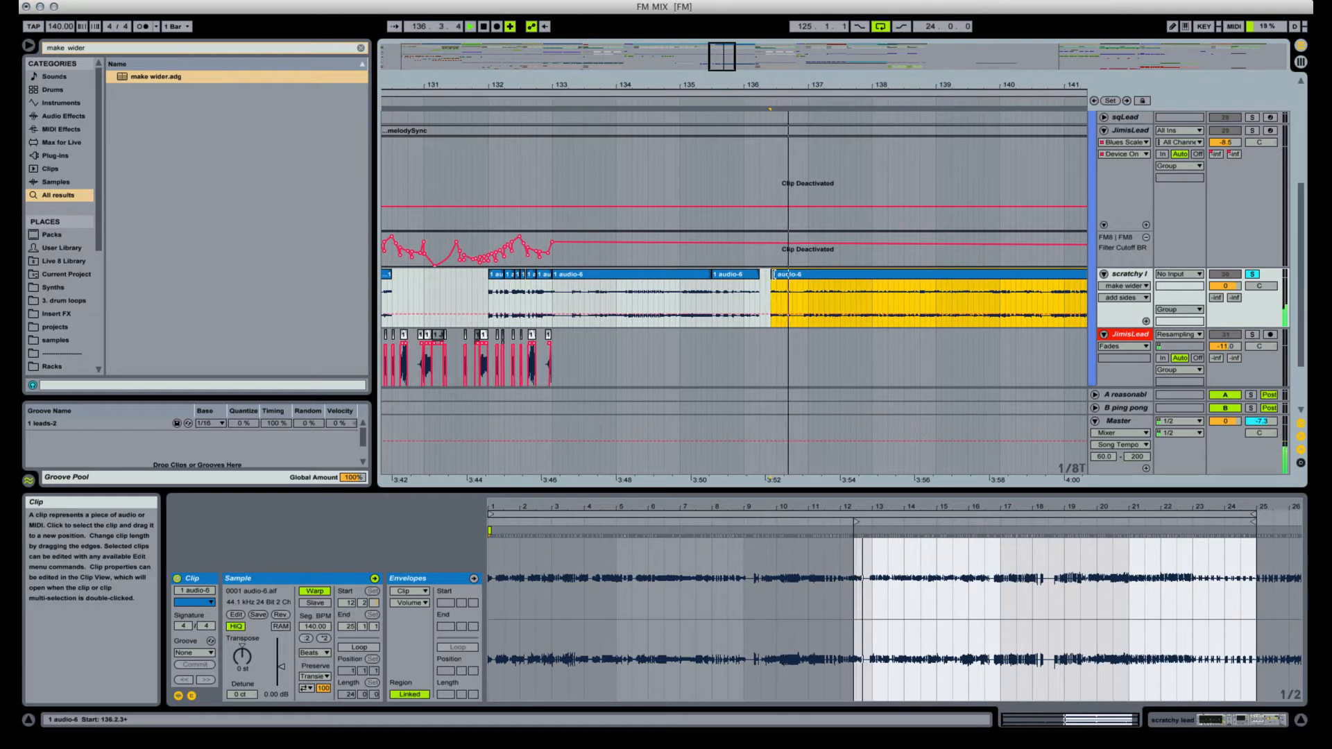
pyautogui.press('space')
pyautogui.press('space')
# Split the remaining clip just past 136.4.3, and shorten the end of the piece before the cut to 136.4.1.
pyautogui.click(803, 304)
pyautogui.press('super+e')
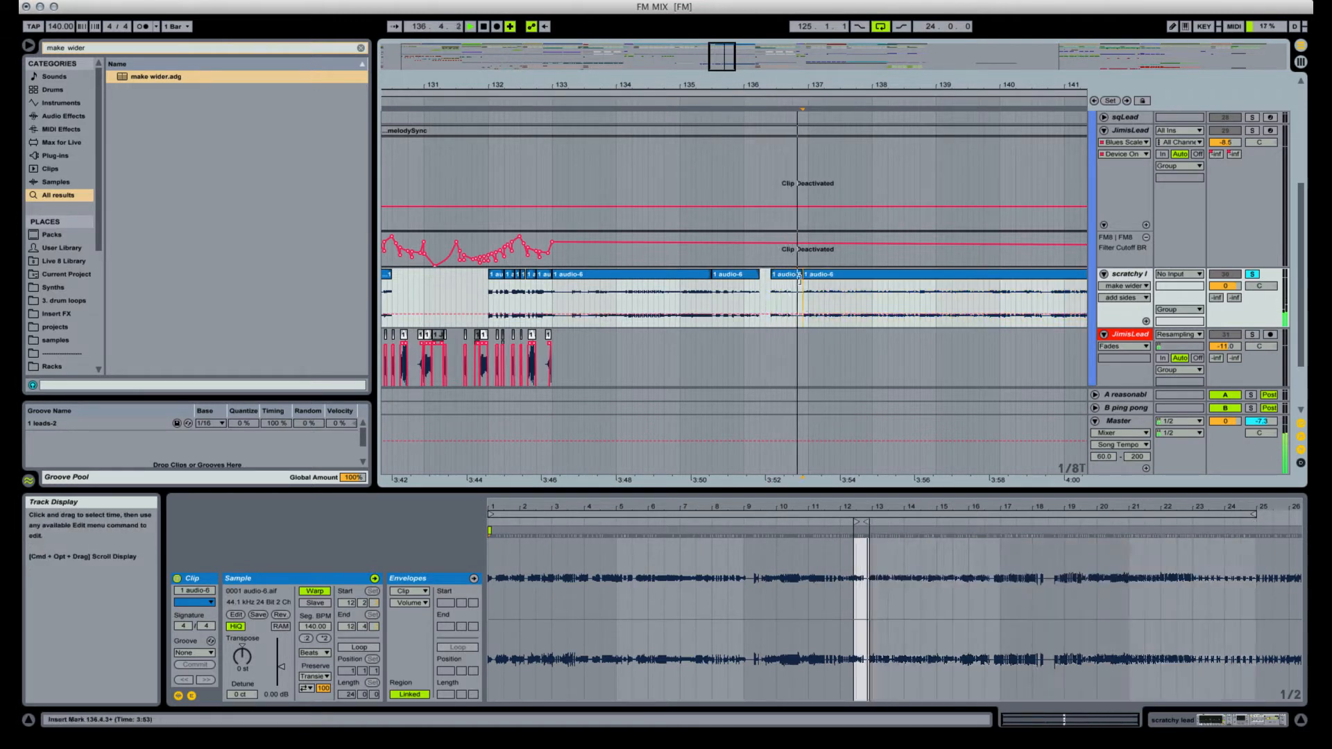
pyautogui.press('space')
pyautogui.moveTo(800, 278); pyautogui.dragTo(792, 278)
pyautogui.press('space')
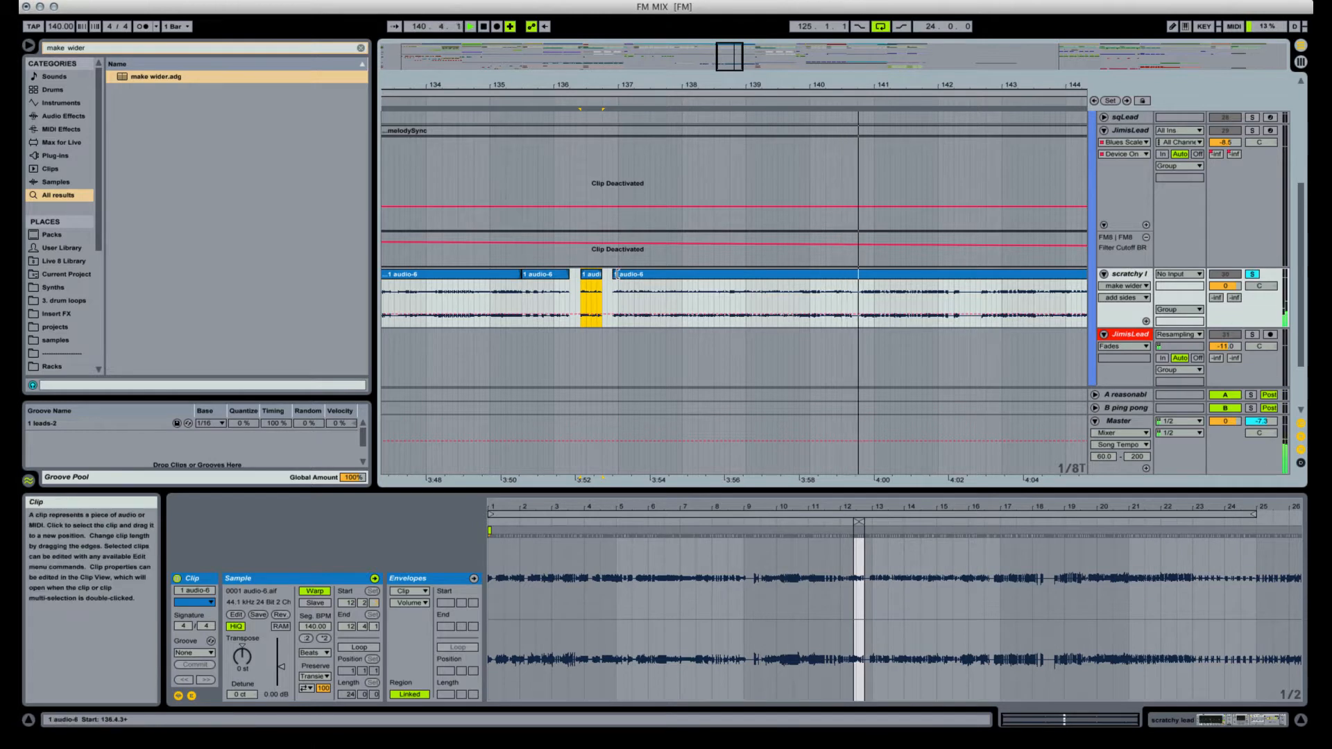
# Trim the start of the remaining audio-6 clip on the scratchy lead track to 139.4.1 and split it at 140.3.3.
pyautogui.moveTo(612, 272); pyautogui.dragTo(795, 272)
pyautogui.press('space')
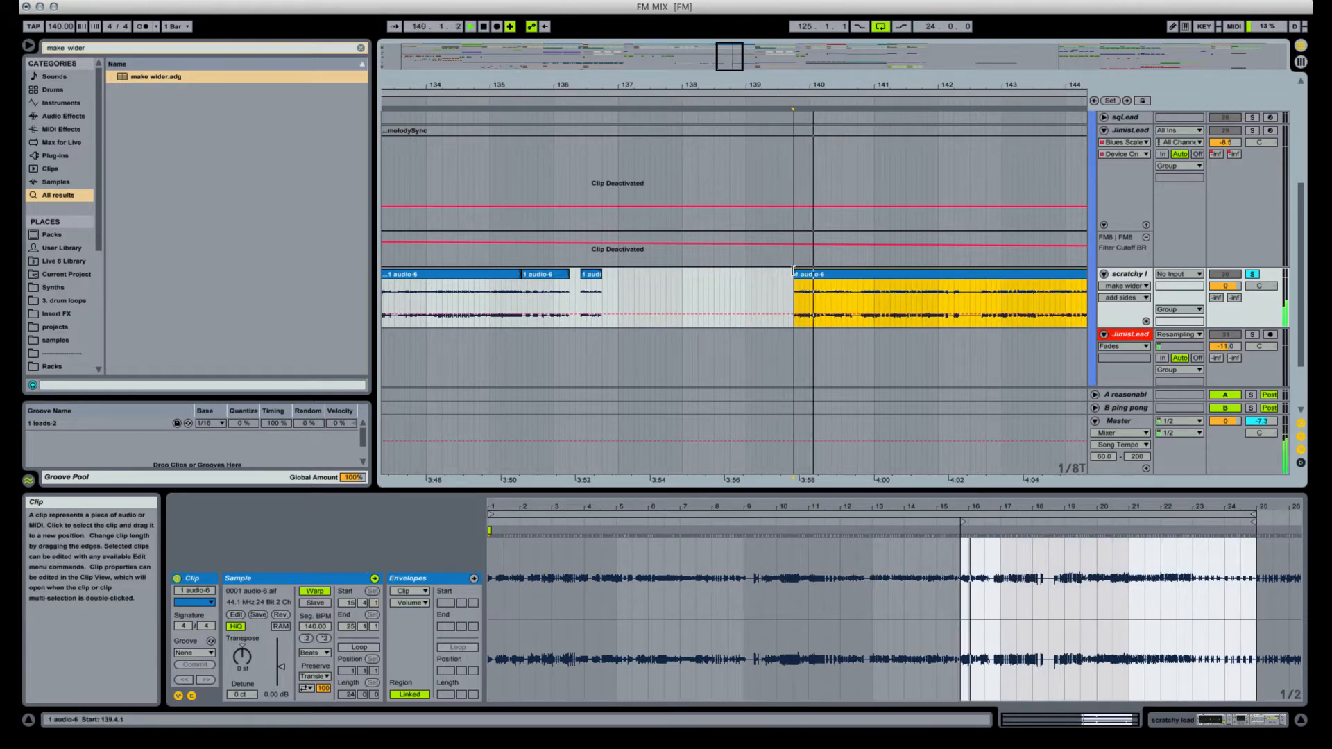
pyautogui.click(853, 305)
pyautogui.press('super+e')
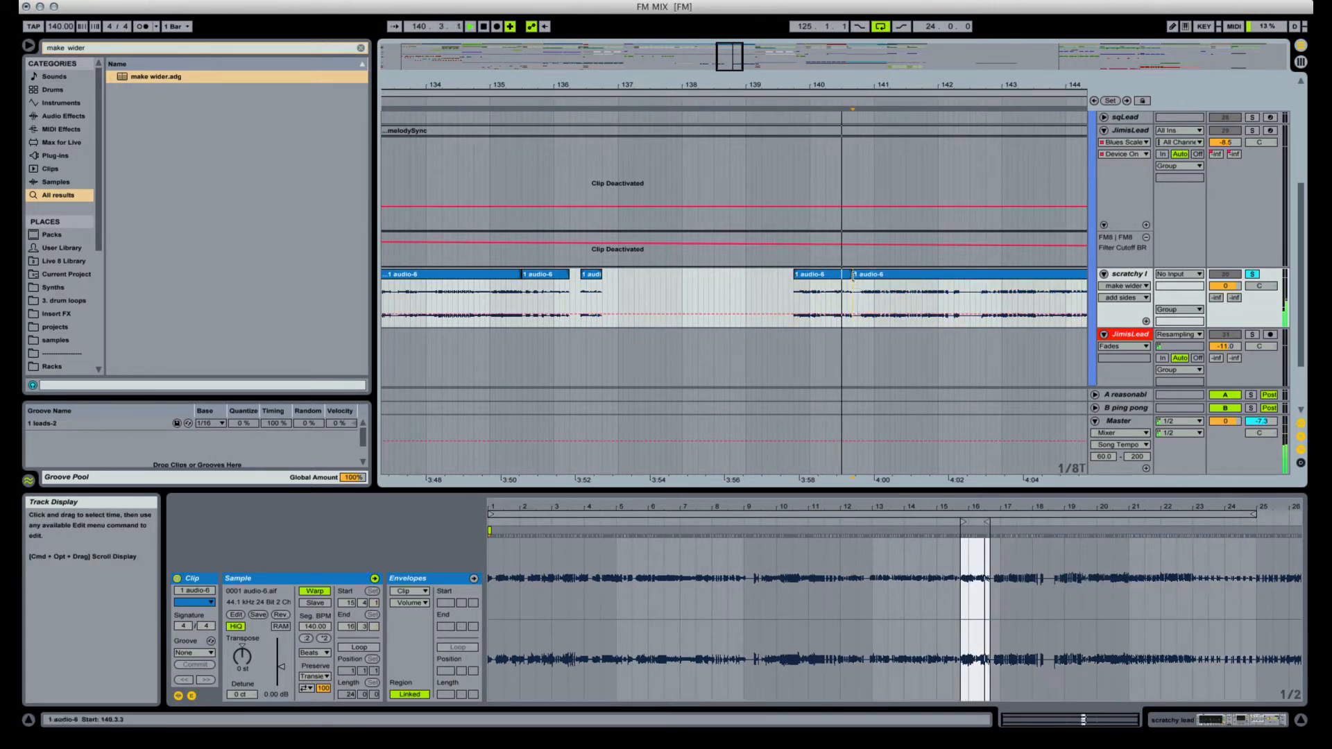
# Trim the start of the long clip after the 140.3.3 cut to 141.1.1, leaving a short gap.
pyautogui.moveTo(857, 272); pyautogui.dragTo(872, 272)
pyautogui.click(837, 276)
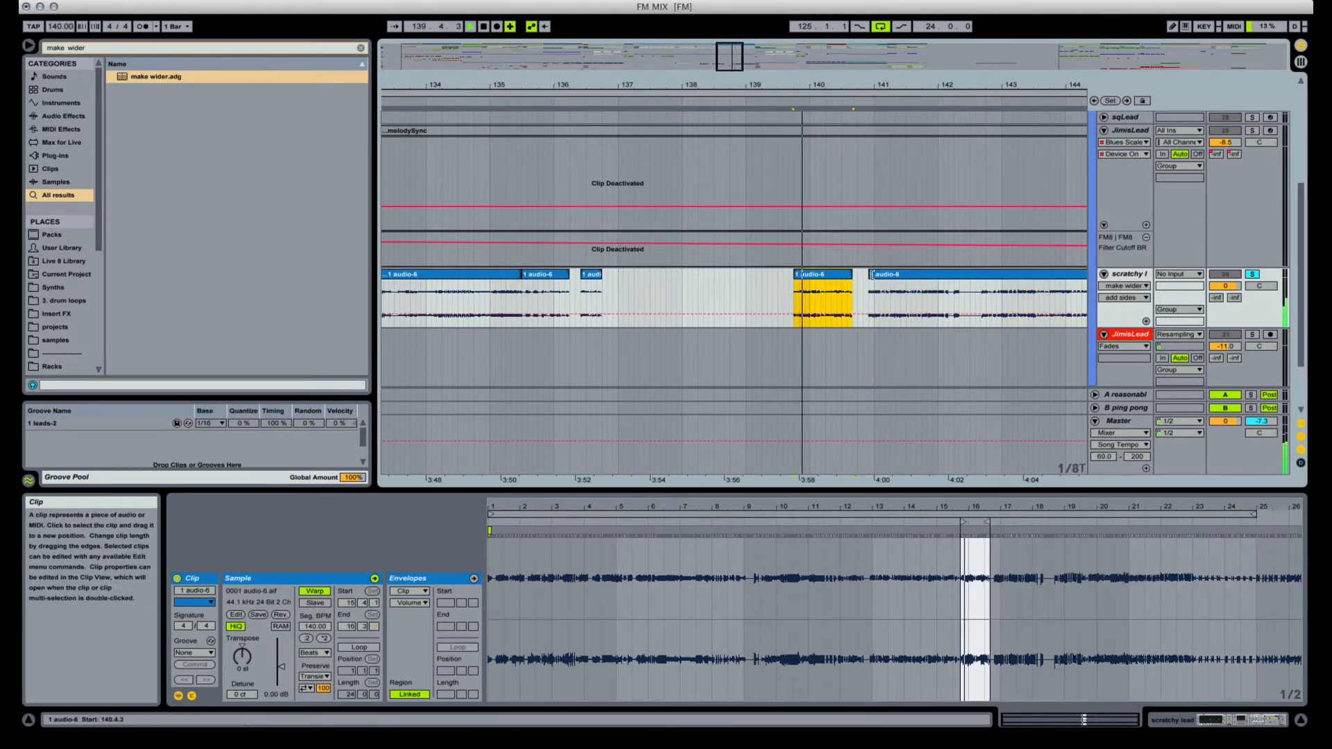
pyautogui.moveTo(869, 275); pyautogui.dragTo(876, 276)
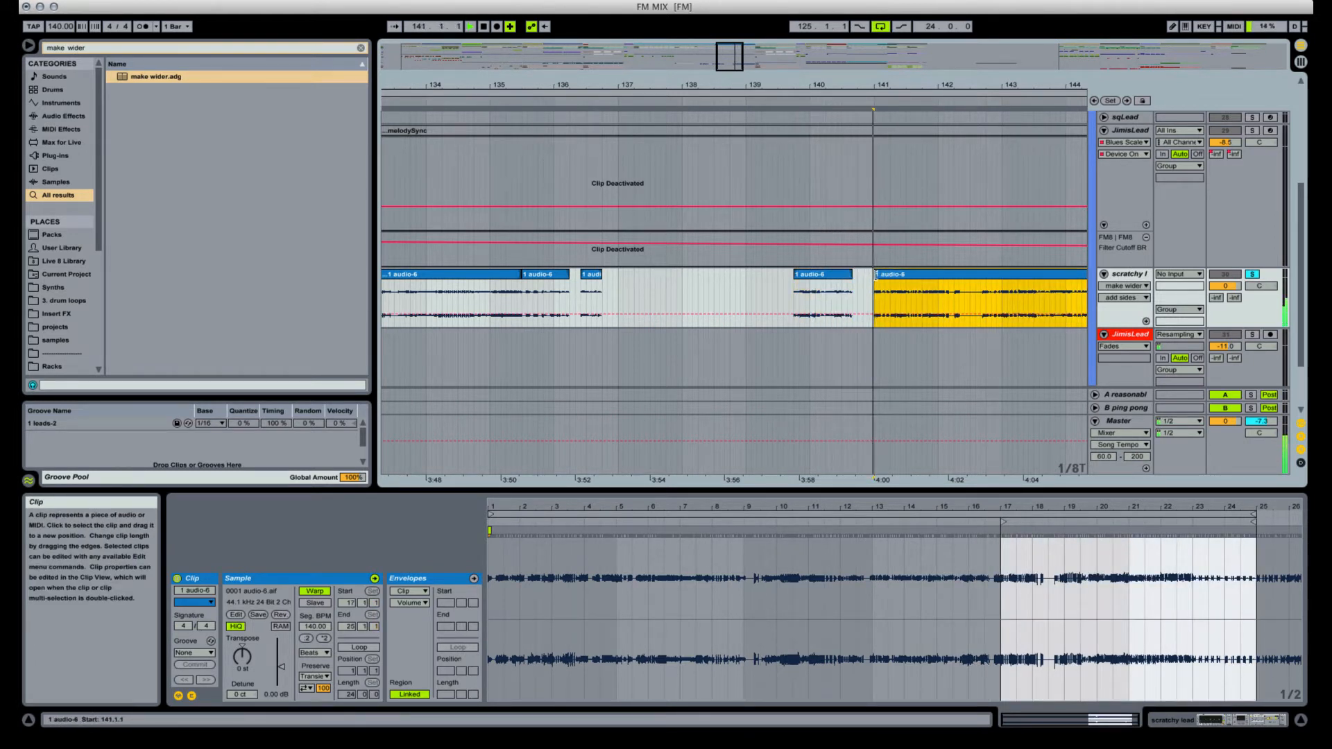
# Split the long audio-6 clip at 141.3.1 and 142.1.1.
pyautogui.click(908, 301)
pyautogui.press('super+e')
pyautogui.click(940, 301)
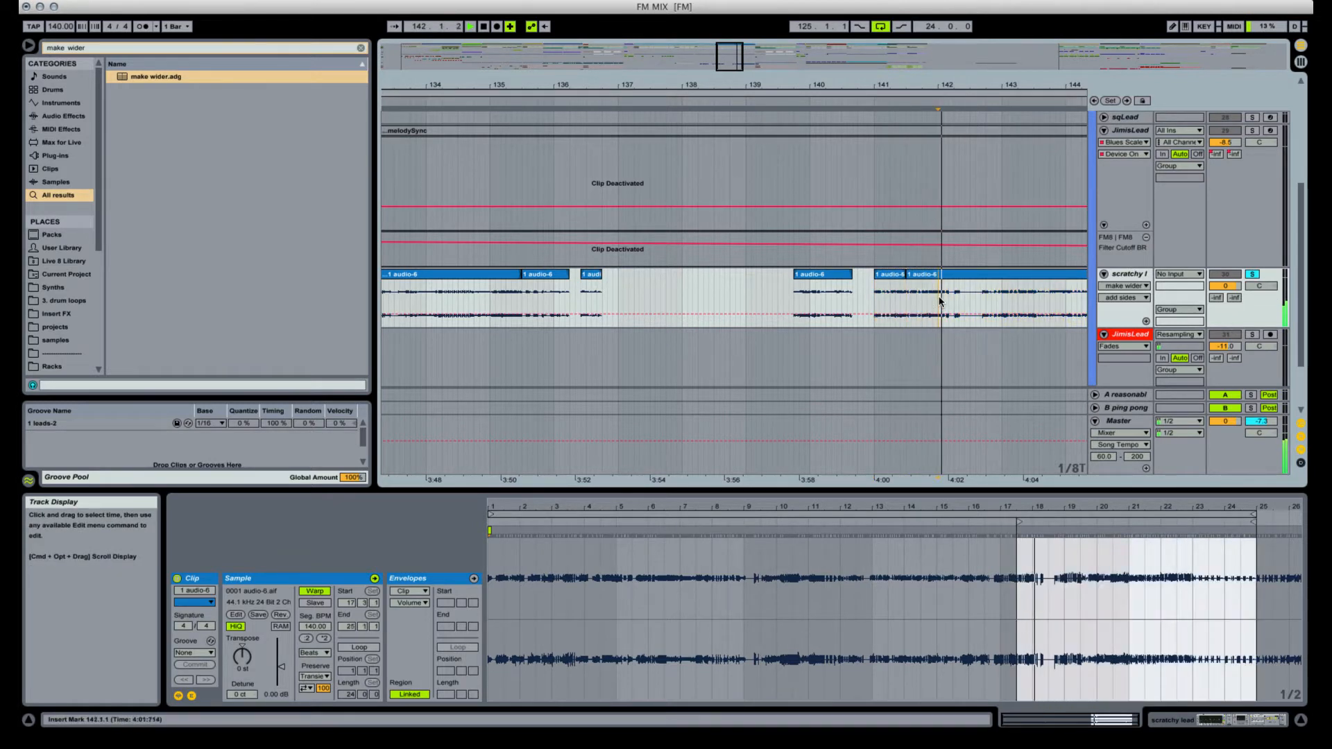
pyautogui.press('super+e')
# Play the new slices and delete the one between 141.1.1 and 141.3.1.
pyautogui.press('space')
pyautogui.click(894, 277)
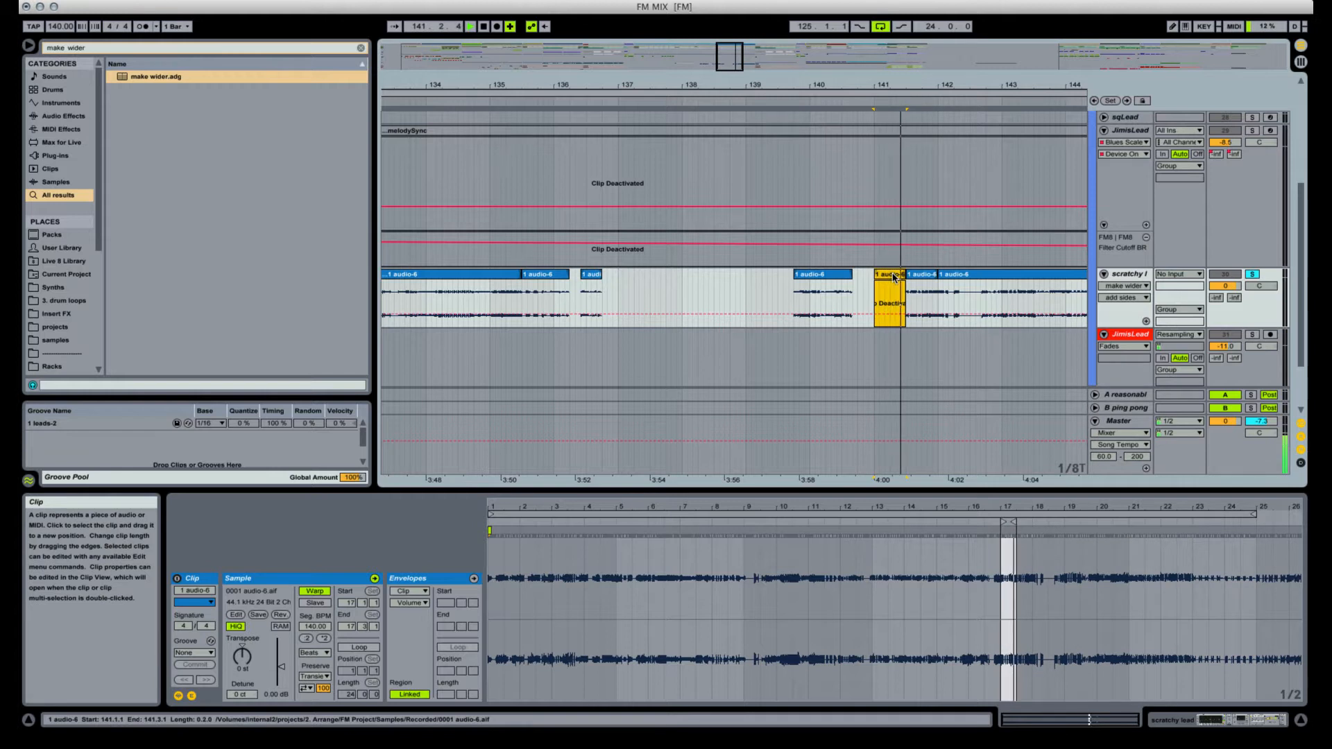
pyautogui.press('Delete')
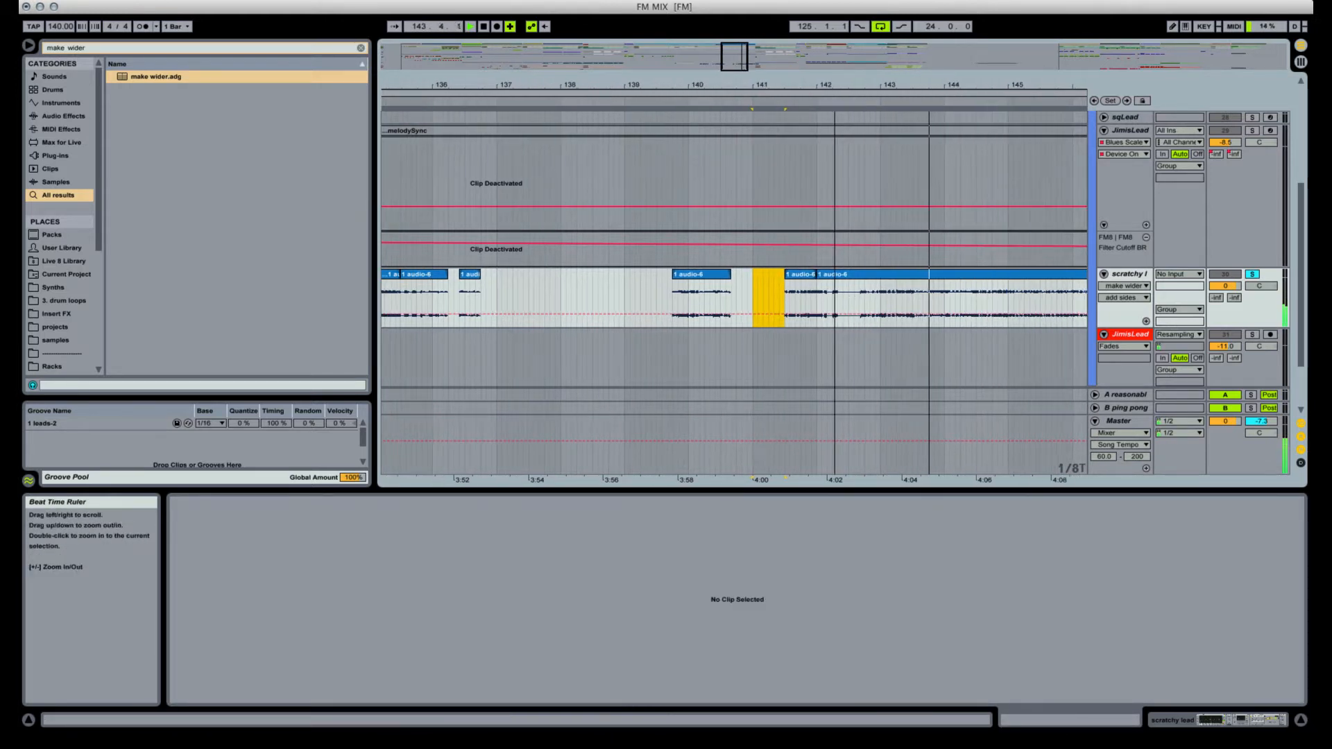
pyautogui.press('space')
# Trim the start of the remaining long clip to just past 142.3.1 and split it at 143.1.1.
pyautogui.click(810, 275)
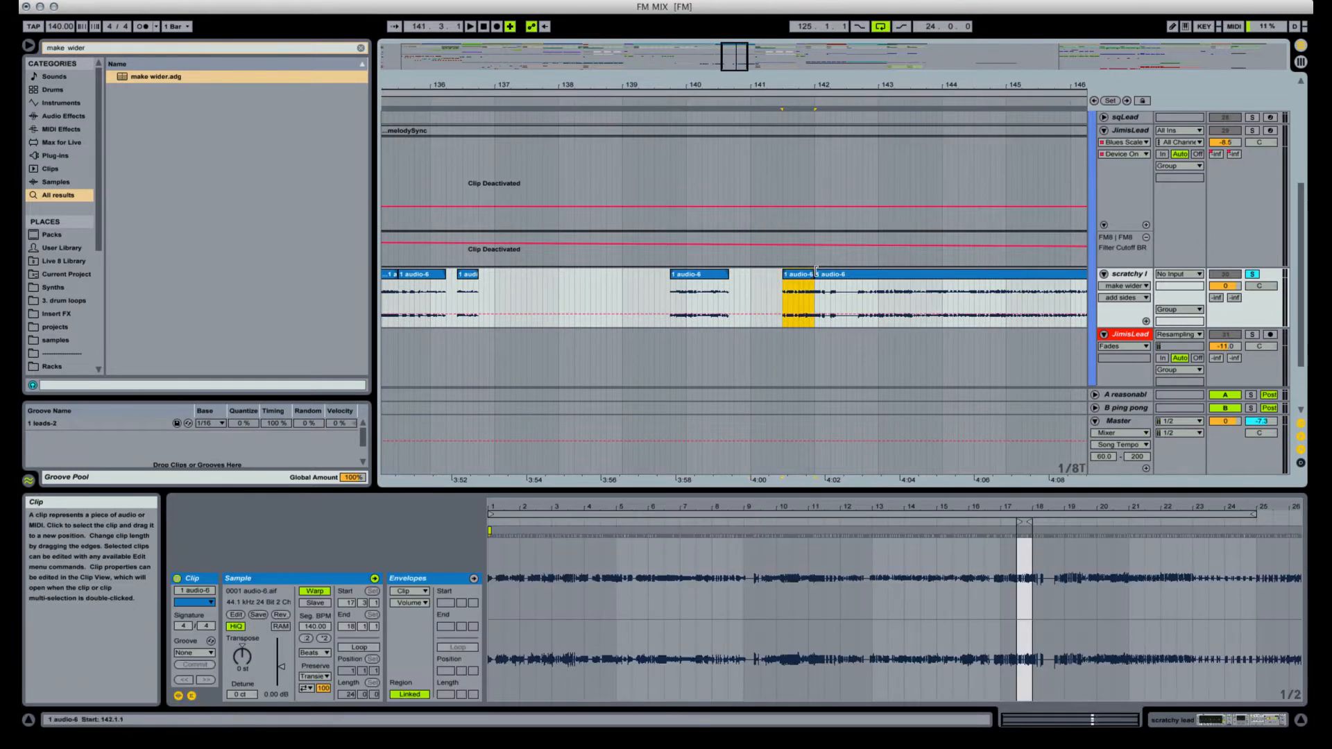
pyautogui.click(817, 274)
pyautogui.press('space')
pyautogui.moveTo(816, 274); pyautogui.dragTo(859, 270)
pyautogui.click(880, 293)
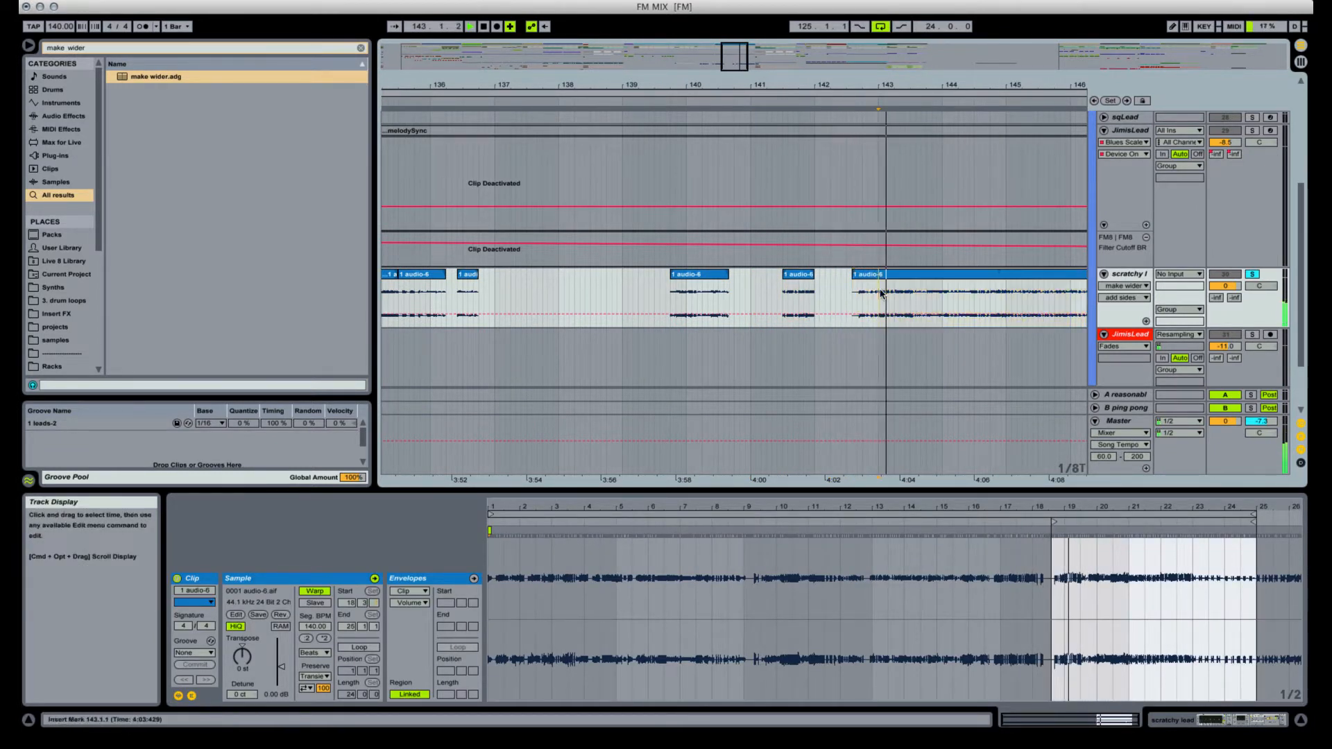
pyautogui.press('super+e')
# Play the scratch take from 143.1.1 and split the long audio-6 clip at 144.1.1.
pyautogui.moveTo(939, 89); pyautogui.dragTo(698, 109)
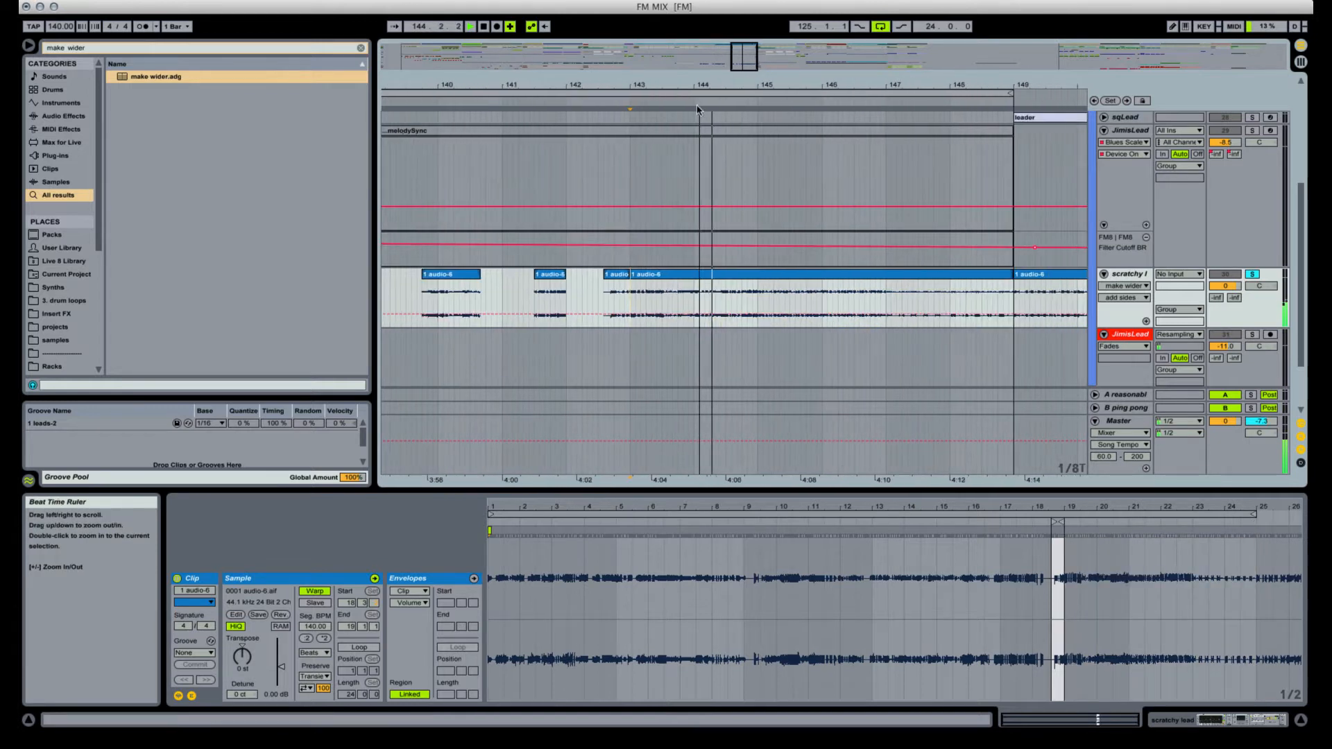
pyautogui.press('space')
pyautogui.click(696, 299)
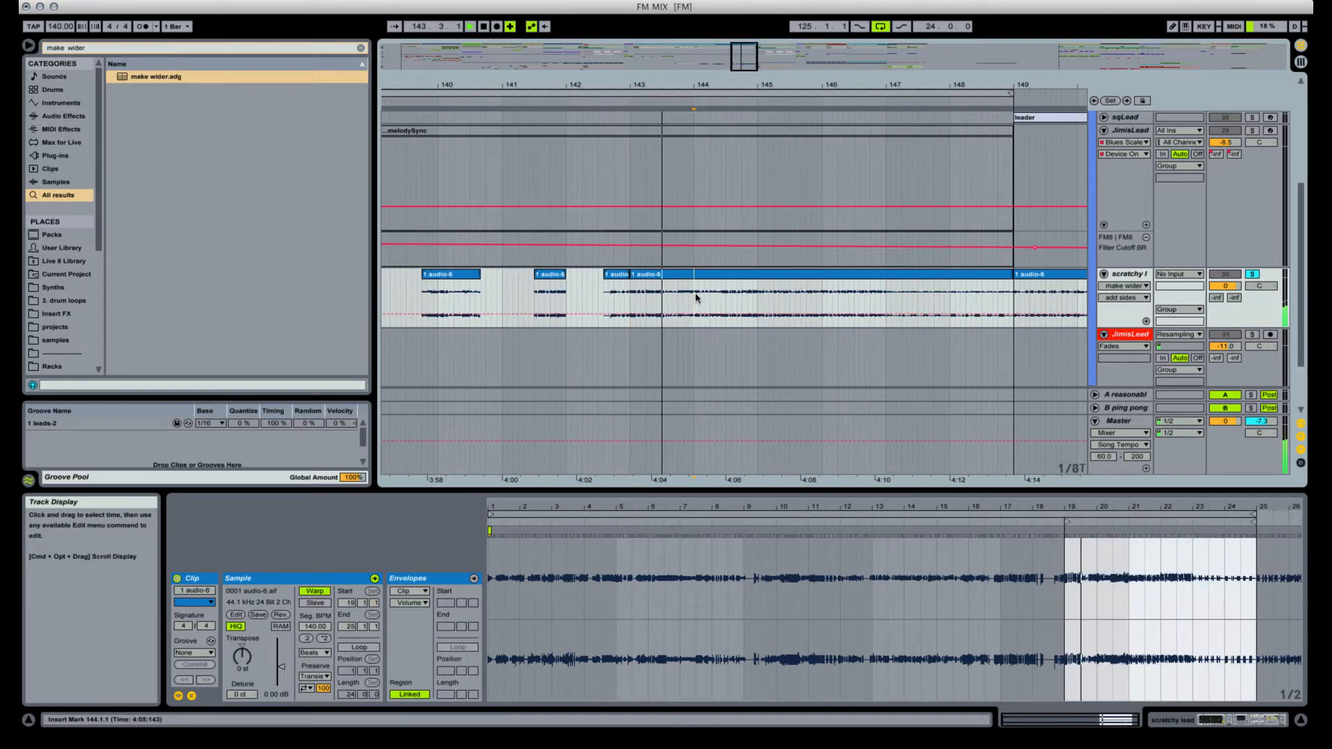
pyautogui.press('super+e')
pyautogui.click(709, 306)
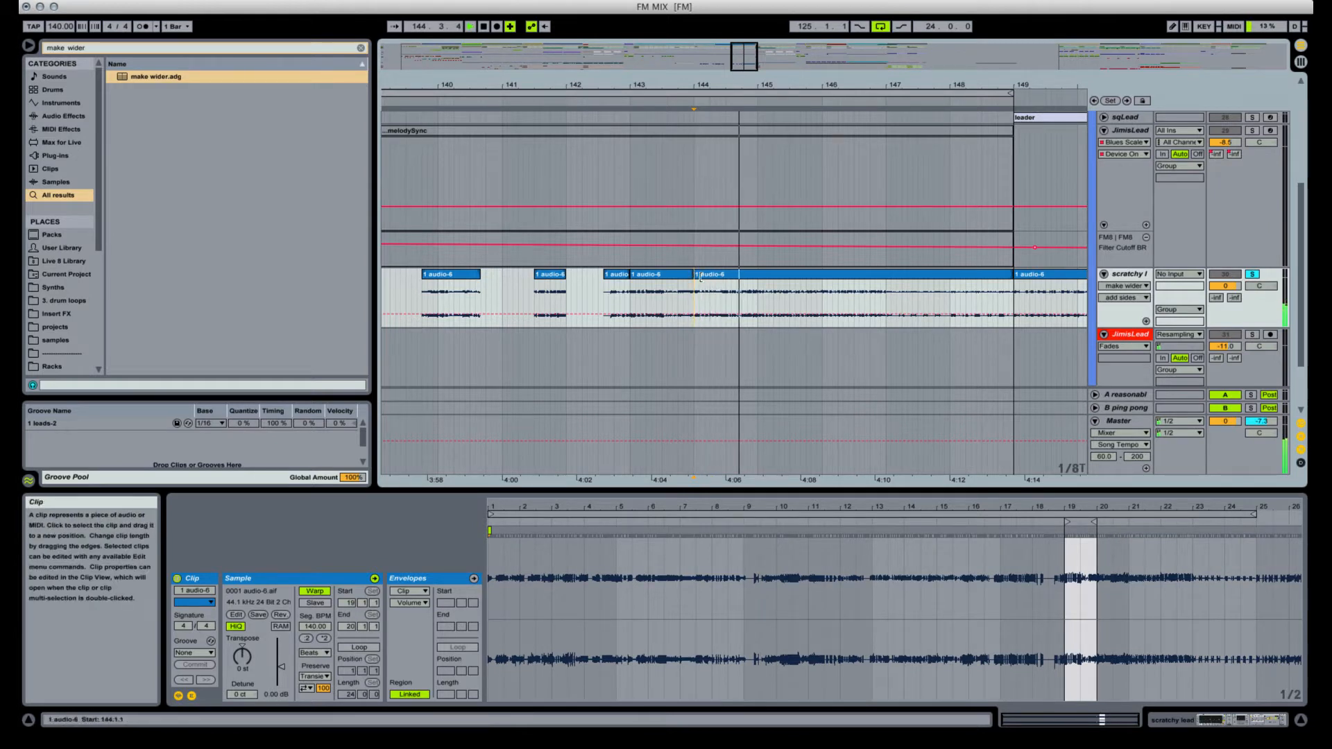
# Trim the start of the clip after the 144.1.1 cut to 145.1.1 and split it at 145.3.1.
pyautogui.moveTo(701, 277); pyautogui.dragTo(759, 288)
pyautogui.click(788, 300)
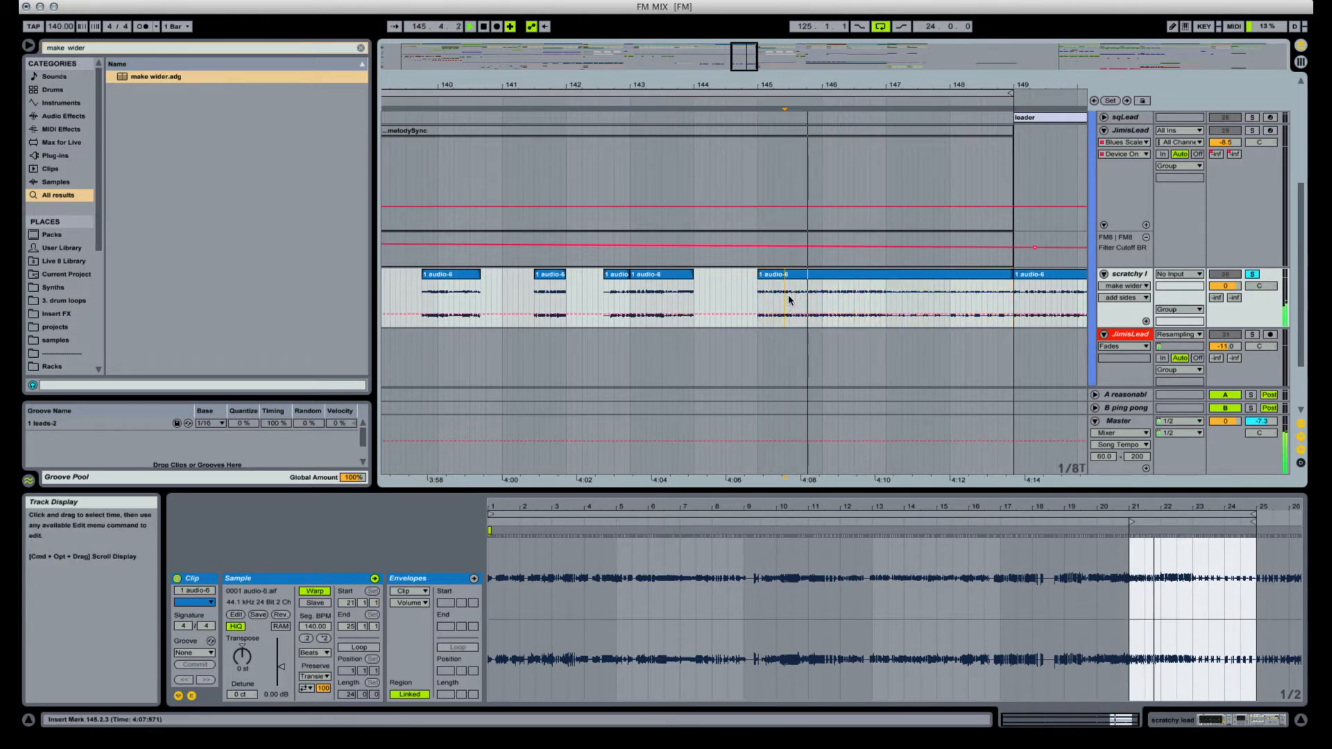
pyautogui.press('super+e')
# Trim the start of the clip after the 145.3.1 cut to about 148.1.1.
pyautogui.click(784, 277)
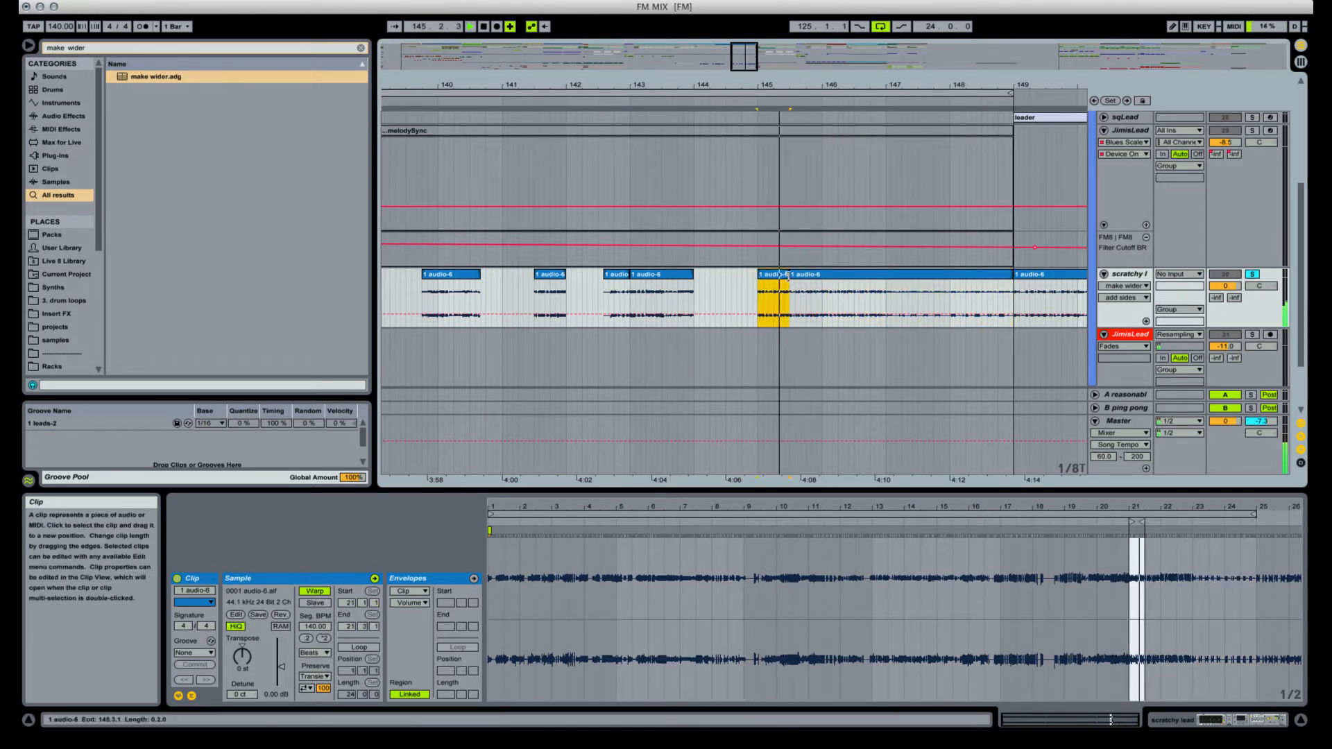
pyautogui.moveTo(793, 276); pyautogui.dragTo(977, 278)
pyautogui.press('space')
# Copy the short slice at 145.1.1 and paste it at 125.1.1 on the scratchy lead track.
pyautogui.moveTo(827, 83); pyautogui.dragTo(857, 50)
pyautogui.click(838, 298)
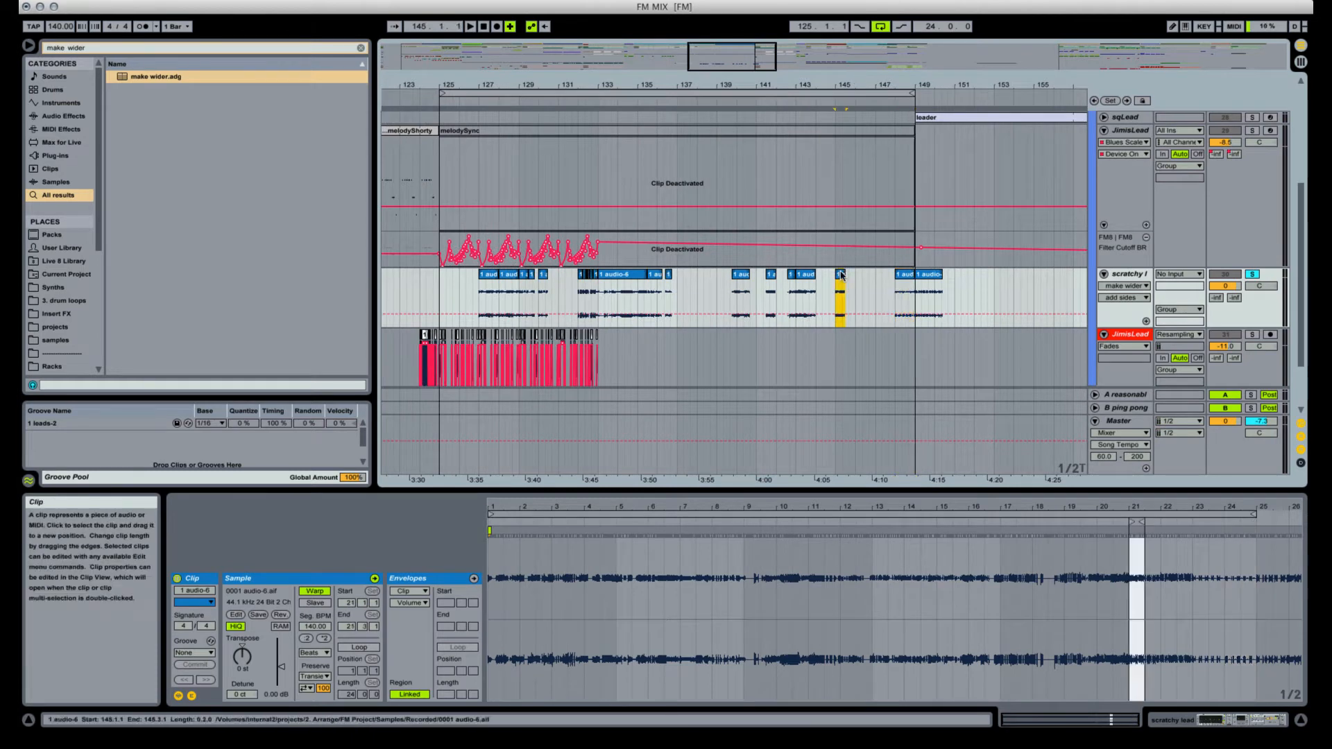
pyautogui.click(438, 283)
pyautogui.press('super+v')
pyautogui.press('space')
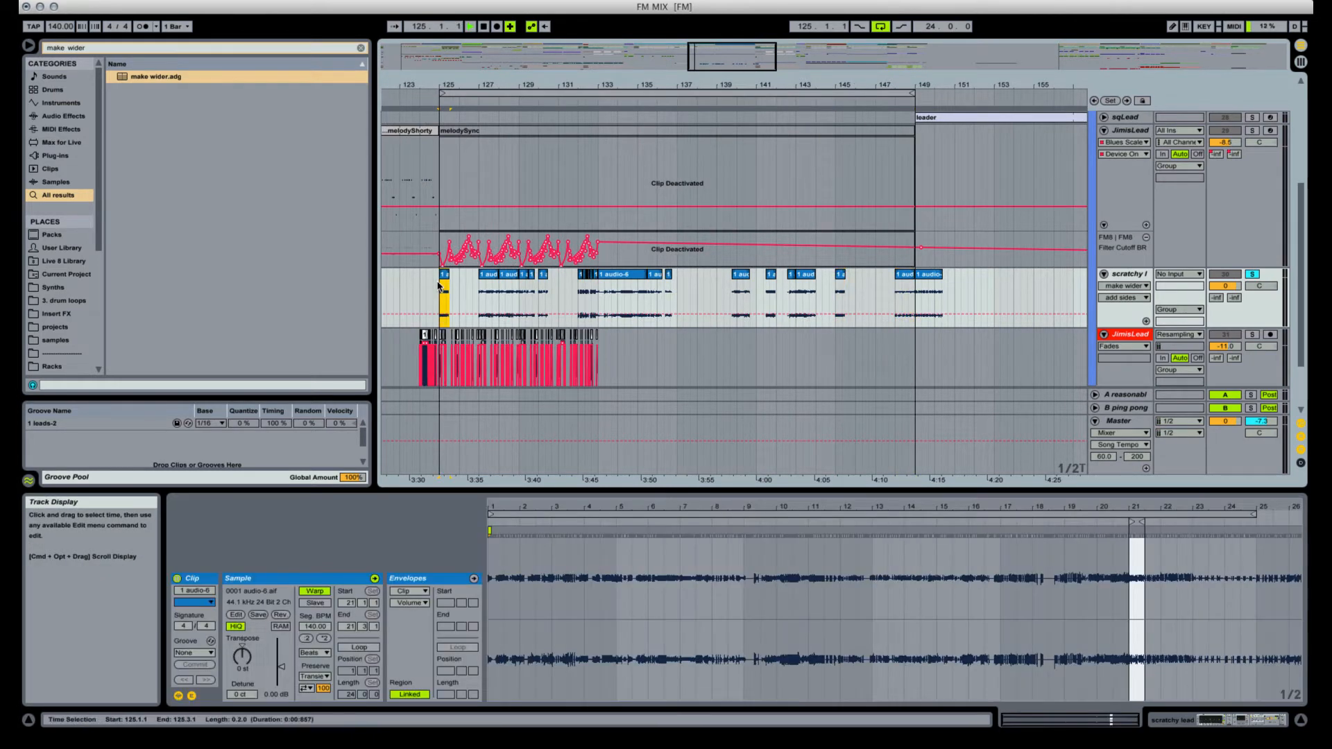
# Solo the red JimisLead audio track together with the scratchy lead, and play both from 125.1.1.
pyautogui.moveTo(451, 84); pyautogui.dragTo(522, 153)
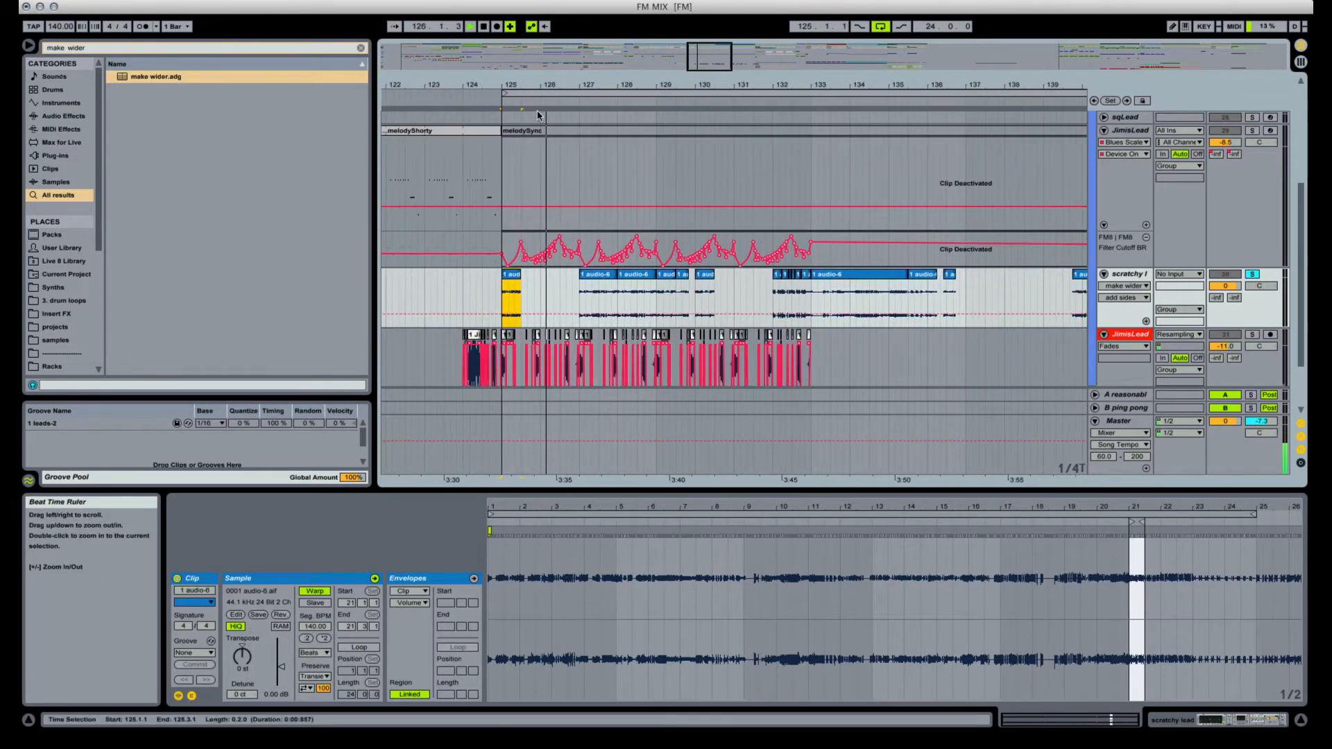
pyautogui.click(1252, 335)
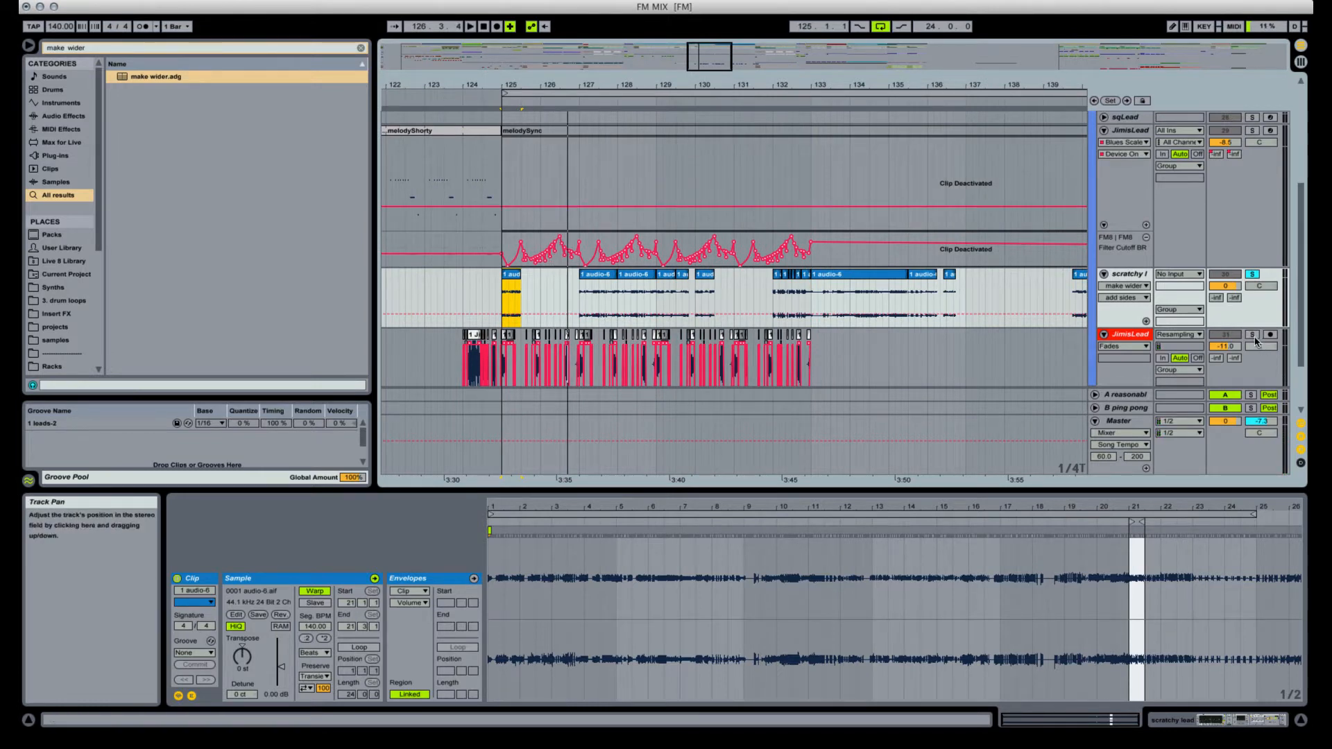
pyautogui.scroll(4, 1029, 303)
pyautogui.scroll(-6, 1006, 306)
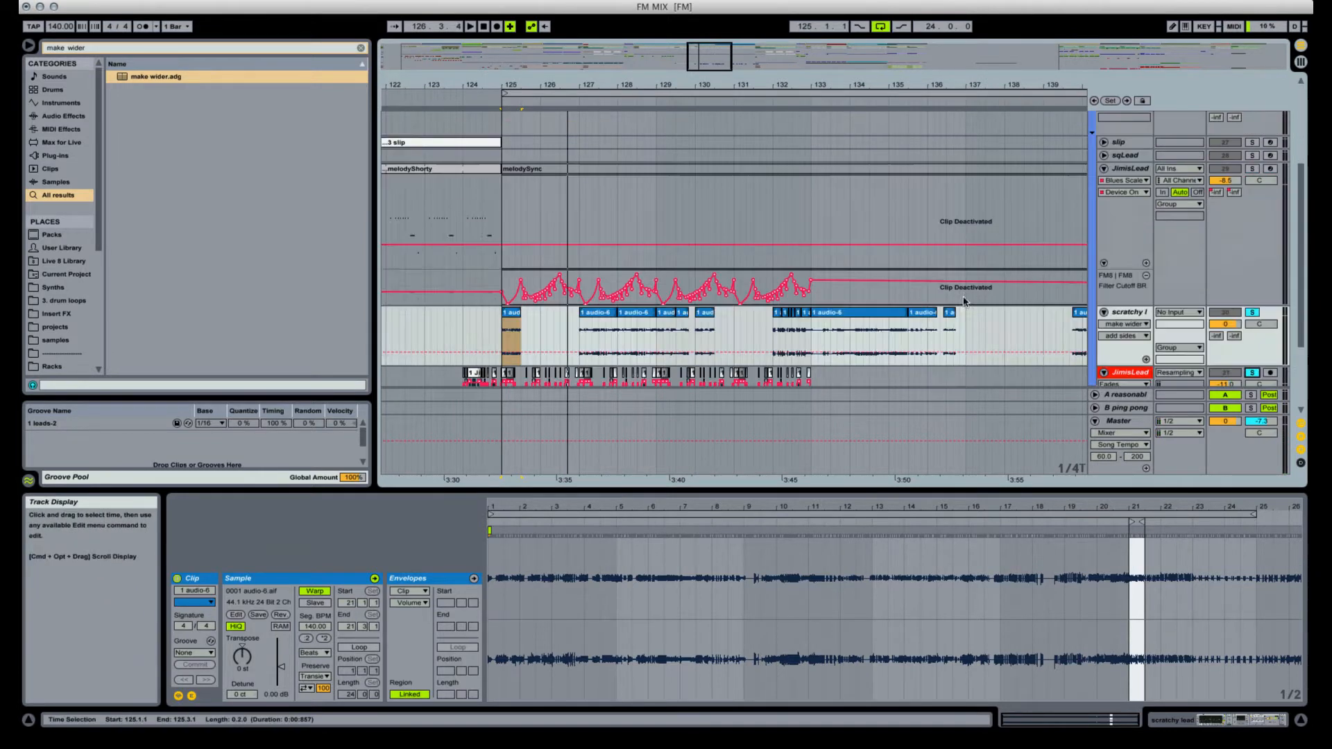
pyautogui.moveTo(544, 85); pyautogui.dragTo(544, 284)
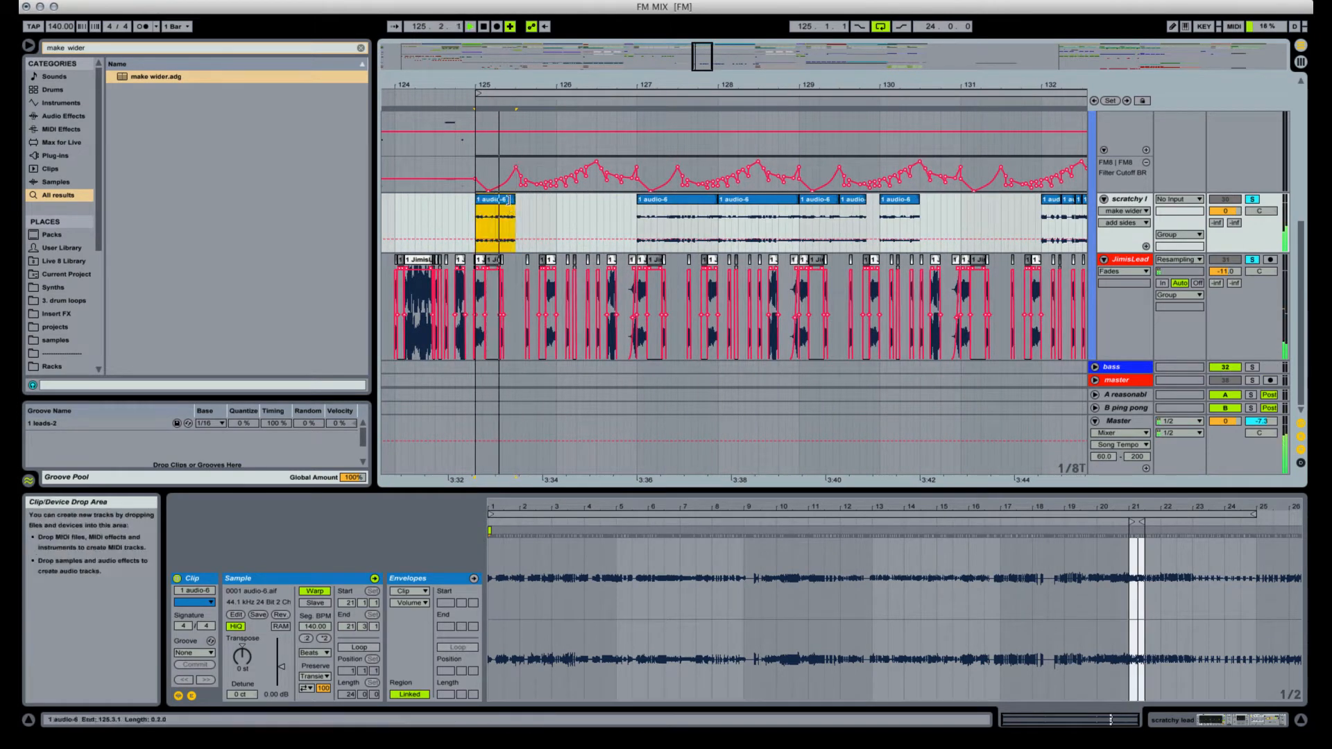
# Shorten the pasted slice at 125.1.1 so that it ends at 125.2.2.
pyautogui.moveTo(515, 200); pyautogui.dragTo(508, 200)
pyautogui.press('space')
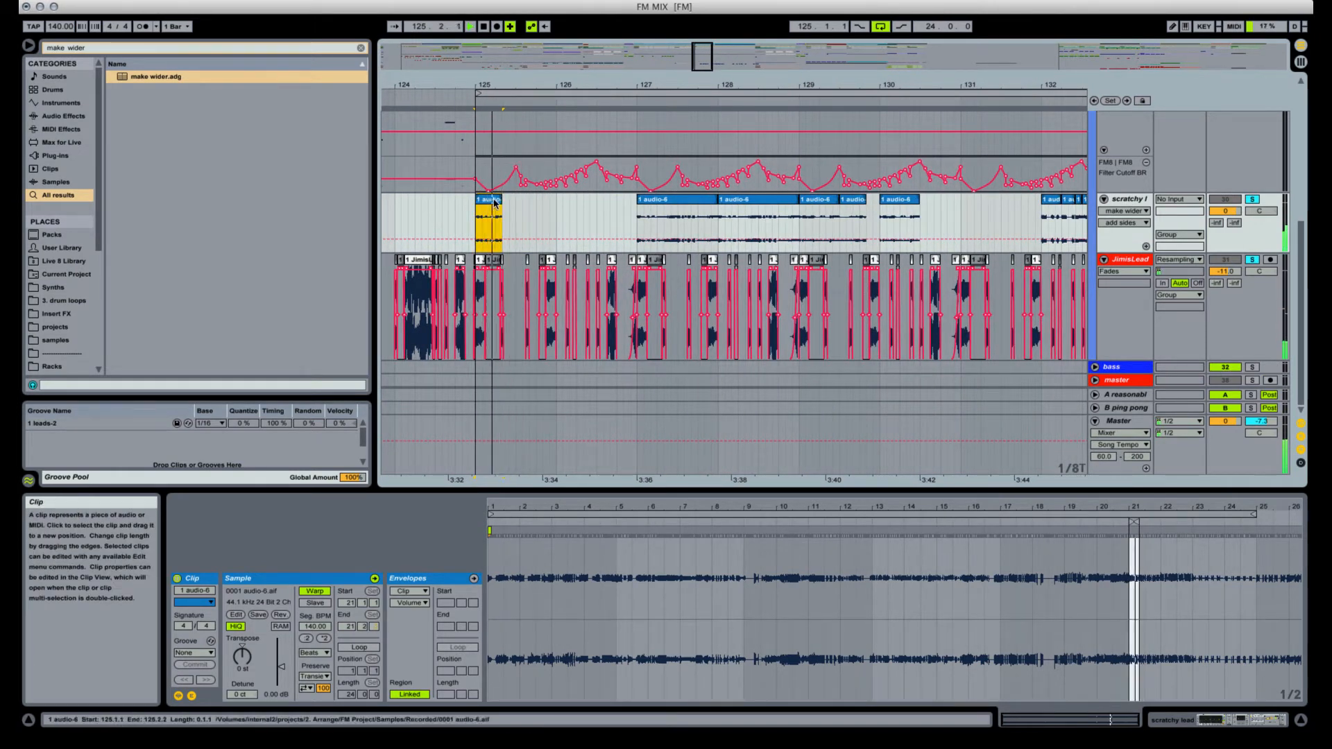
# Duplicate the shortened slice at 125.3.1 and try the duplicate at 125.4.1.
pyautogui.press('super+d')
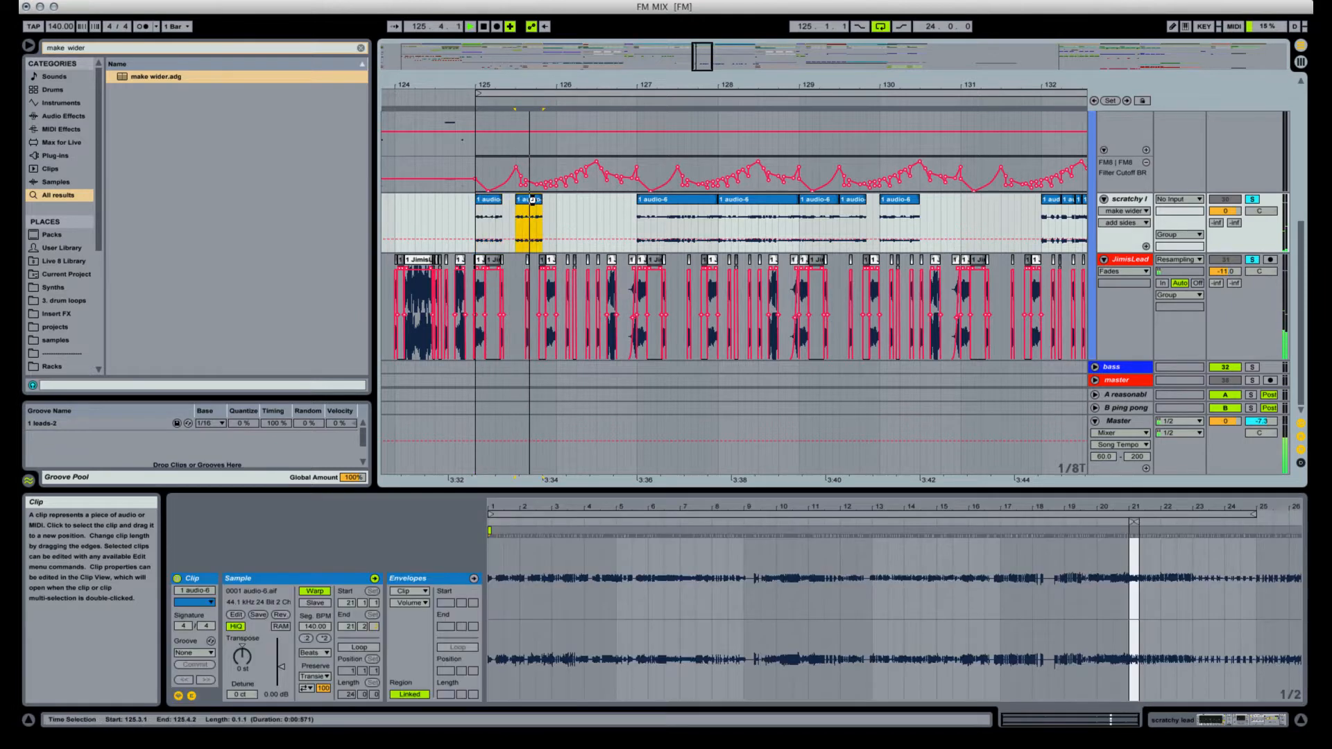
pyautogui.press('space')
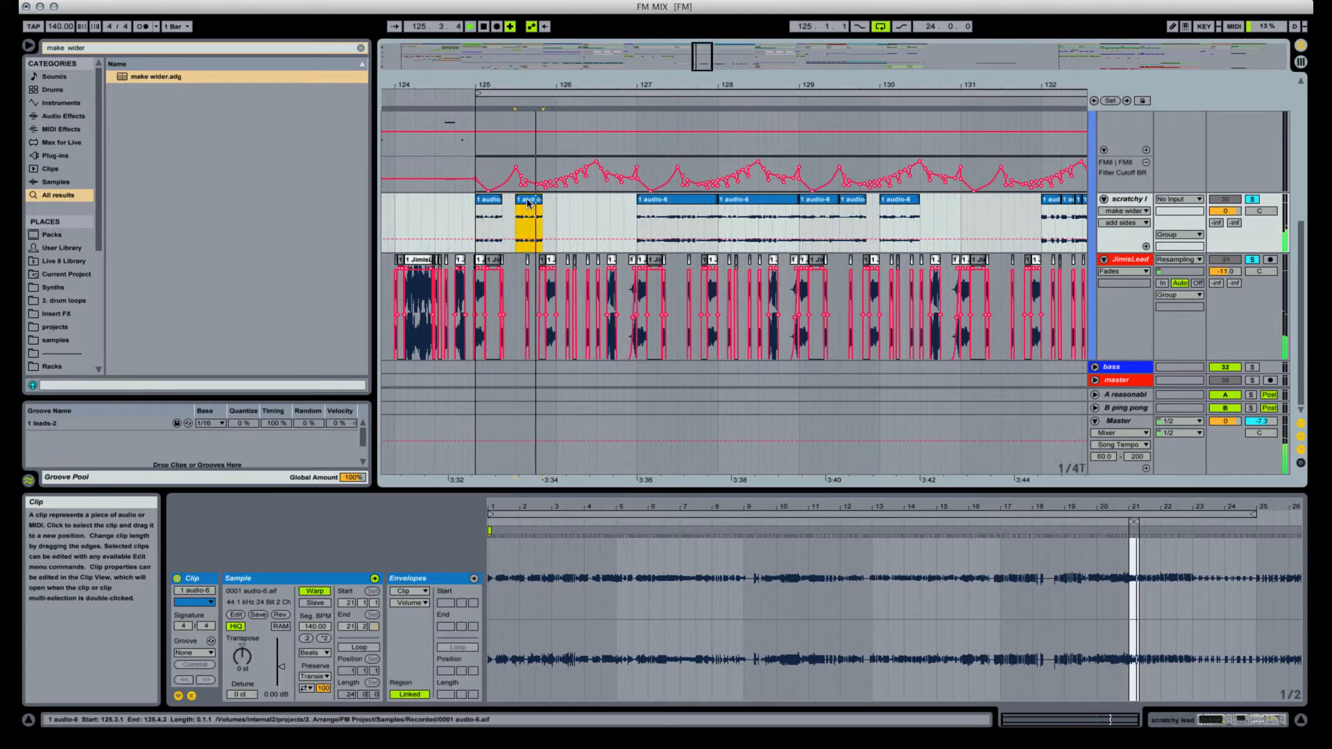
pyautogui.moveTo(527, 202); pyautogui.dragTo(541, 202)
pyautogui.click(499, 202)
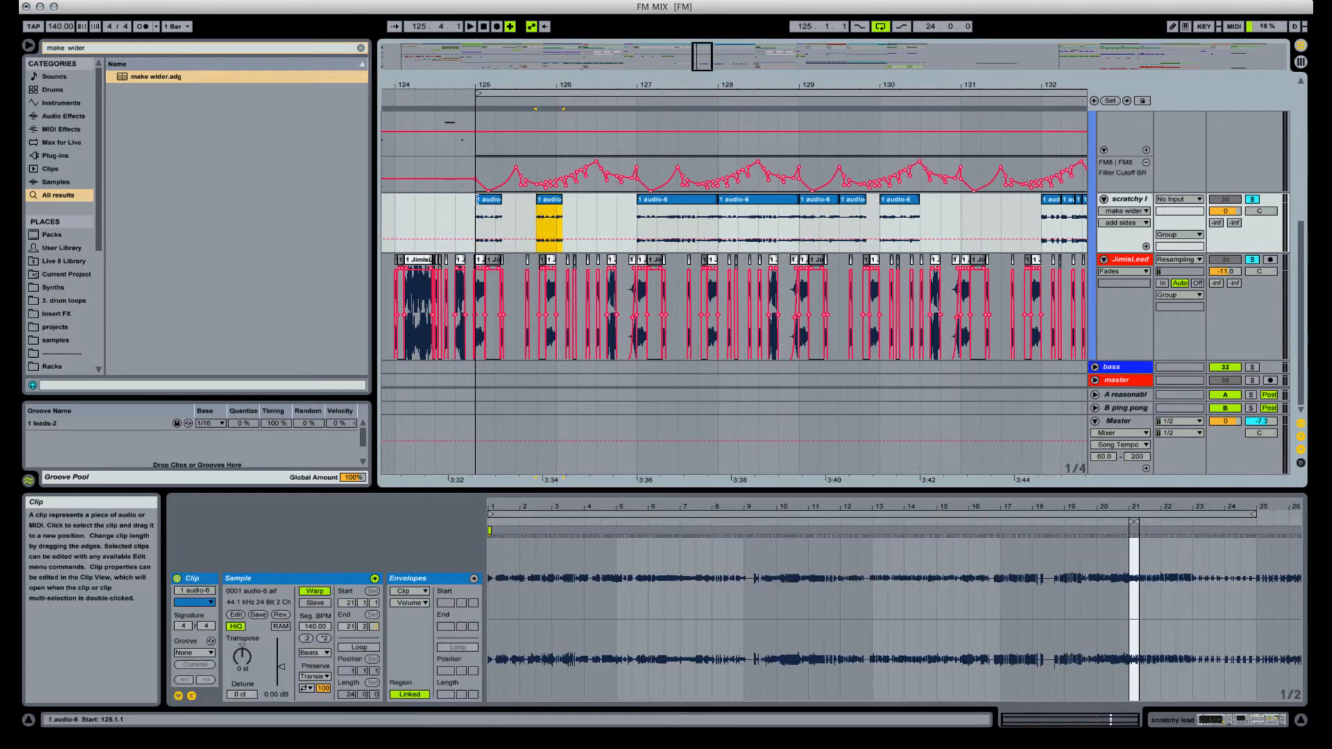
# Try the duplicate slice slightly earlier, just past 125.3.4, and play it against the JimisLead audio.
pyautogui.click(555, 202)
pyautogui.press('space')
pyautogui.moveTo(555, 202)
pyautogui.mouseDown()
pyautogui.moveTo(524, 204)
pyautogui.moveTo(559, 210)
pyautogui.mouseUp()
pyautogui.click(490, 200)
pyautogui.press('space')
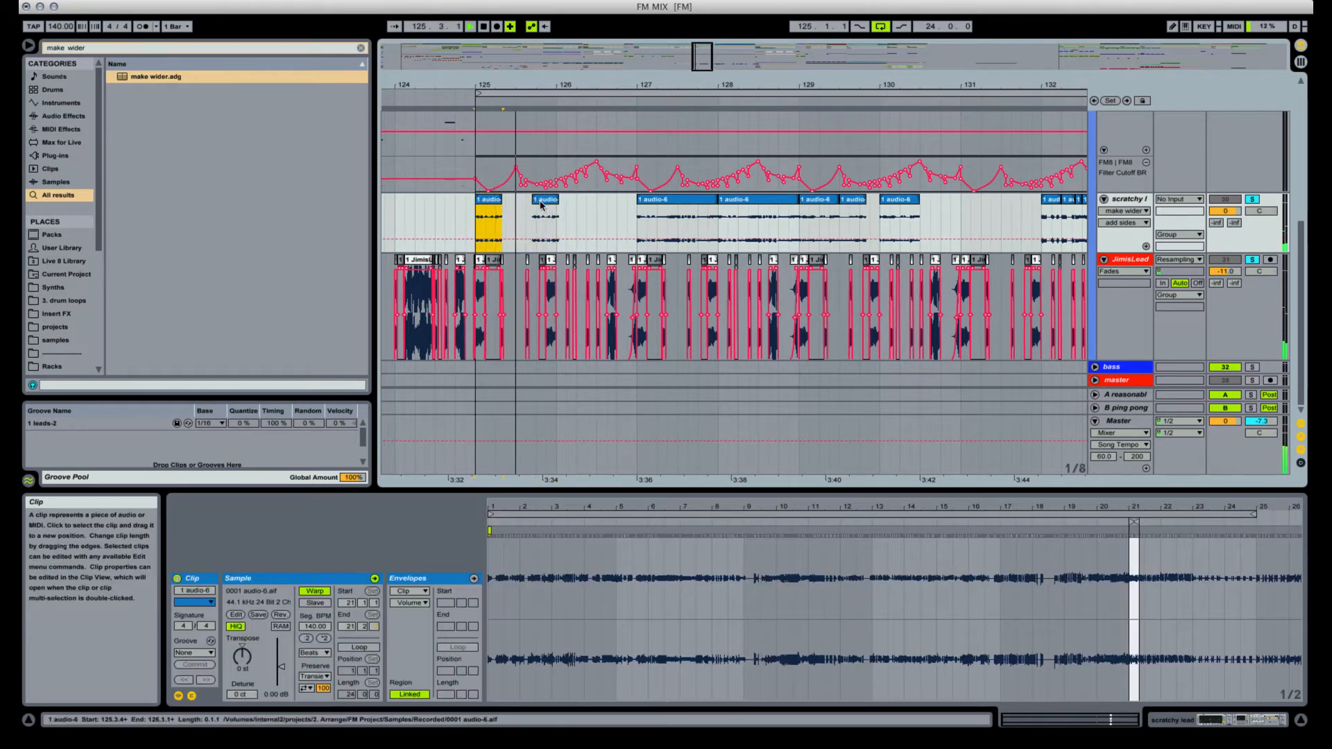
pyautogui.press('space')
# Try the duplicate slice just past 125.3.2, undo that move, and delete the duplicate.
pyautogui.moveTo(545, 207); pyautogui.dragTo(536, 208)
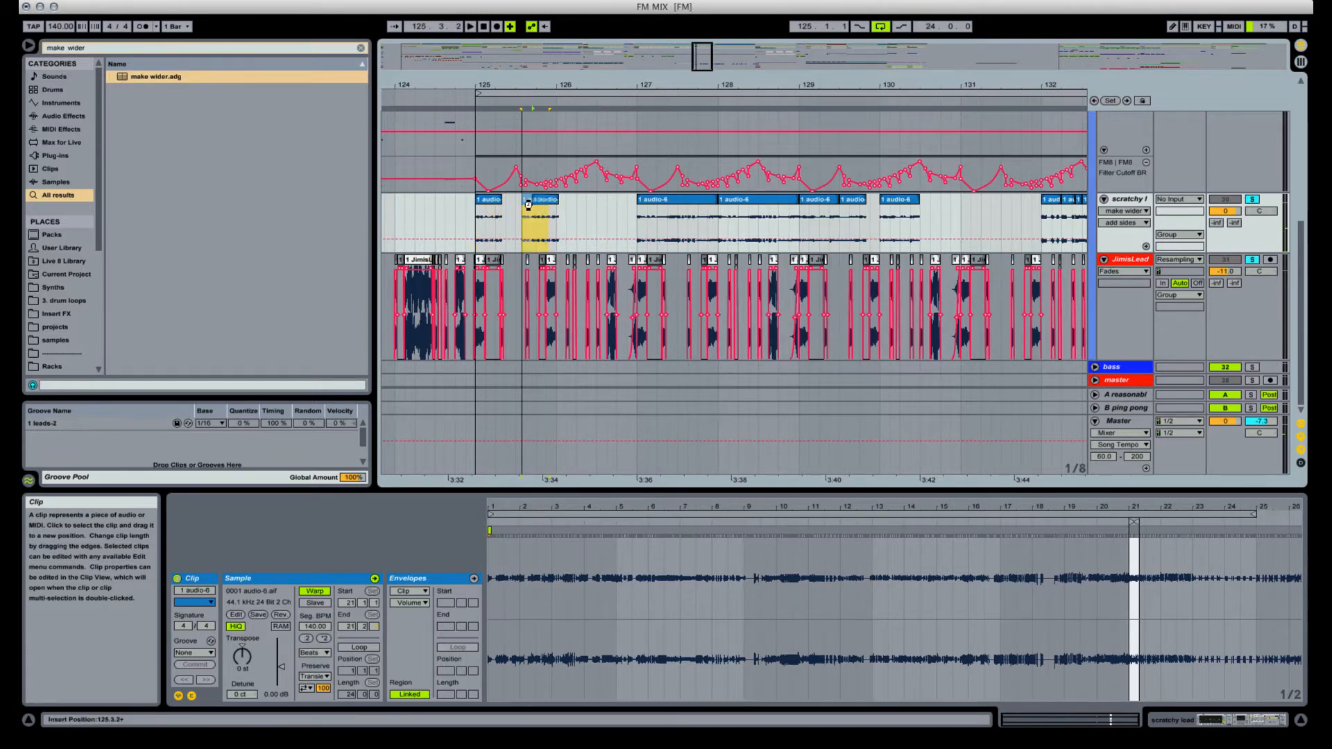
pyautogui.moveTo(527, 85); pyautogui.dragTo(536, 169)
pyautogui.press('space')
pyautogui.press('super+z')
pyautogui.press('Delete')
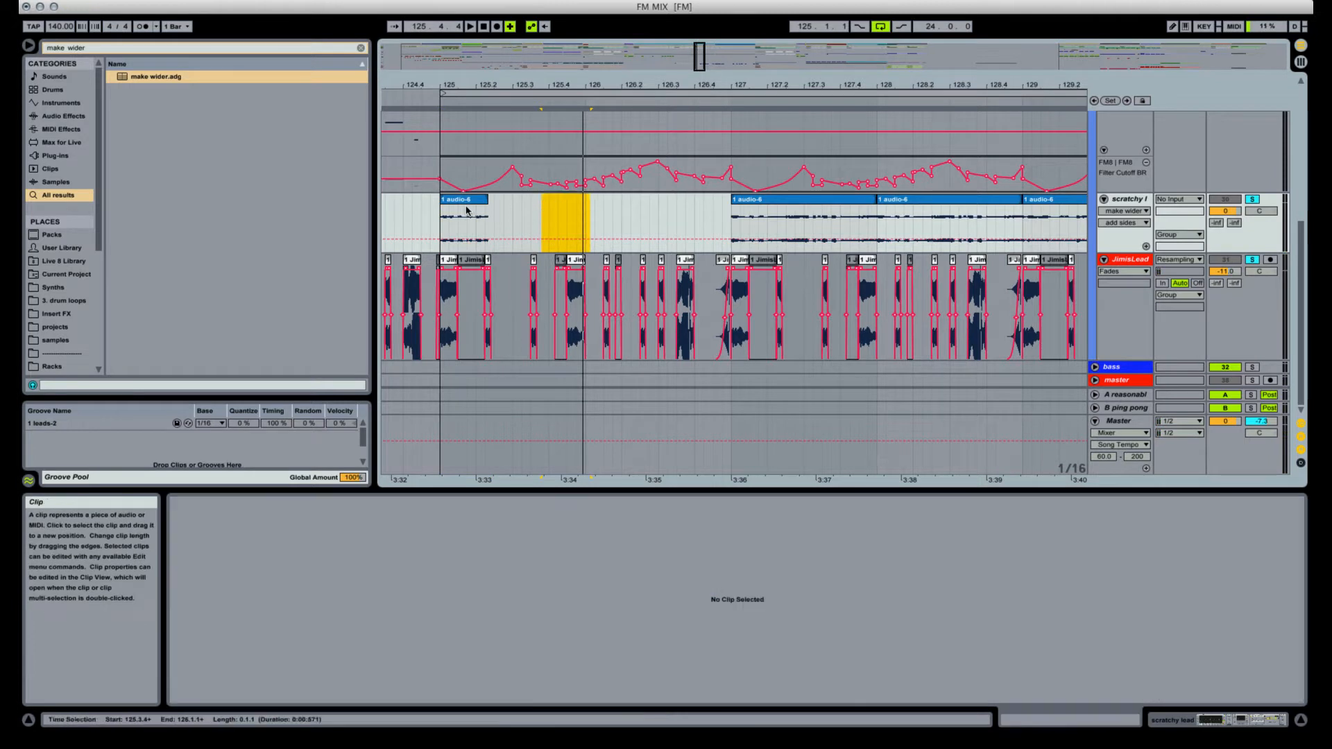
# Play the slice at 125.1.1 and split it at 125.1.3.
pyautogui.click(464, 206)
pyautogui.click(464, 200)
pyautogui.press('space')
pyautogui.press('space')
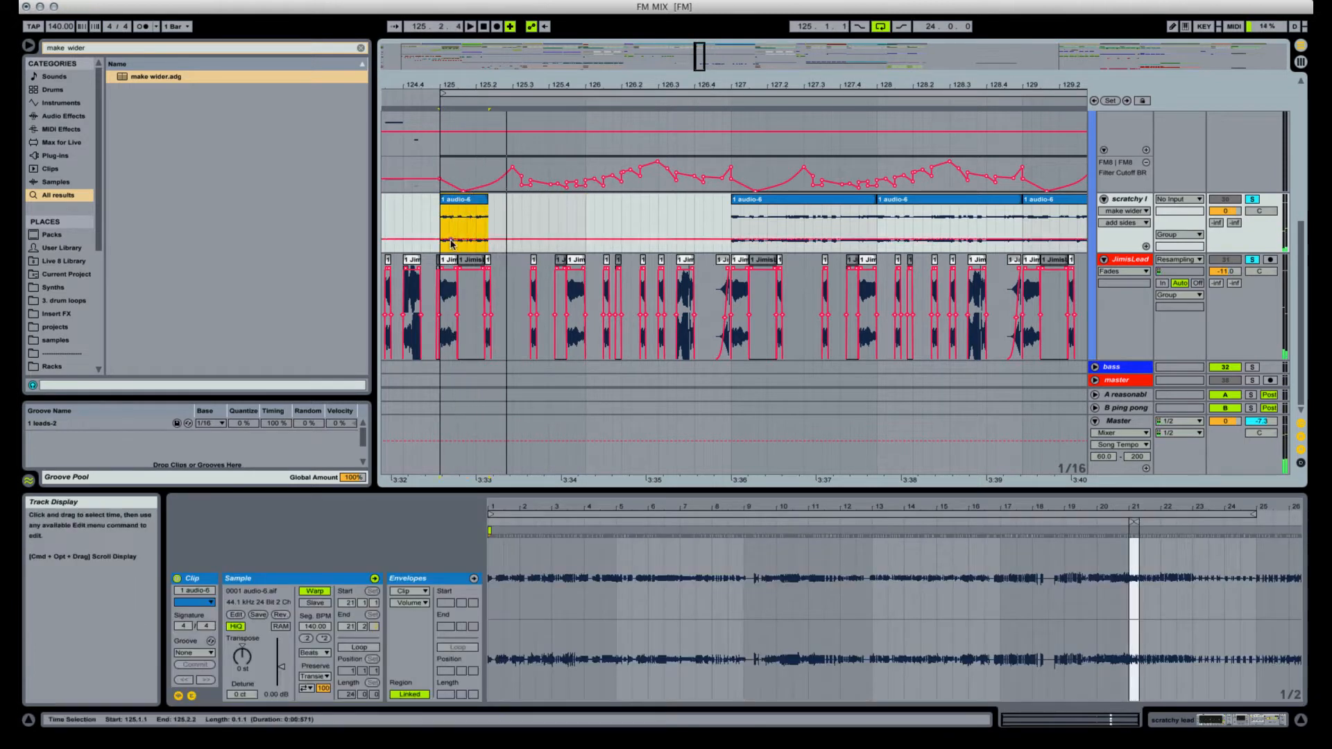
pyautogui.click(455, 227)
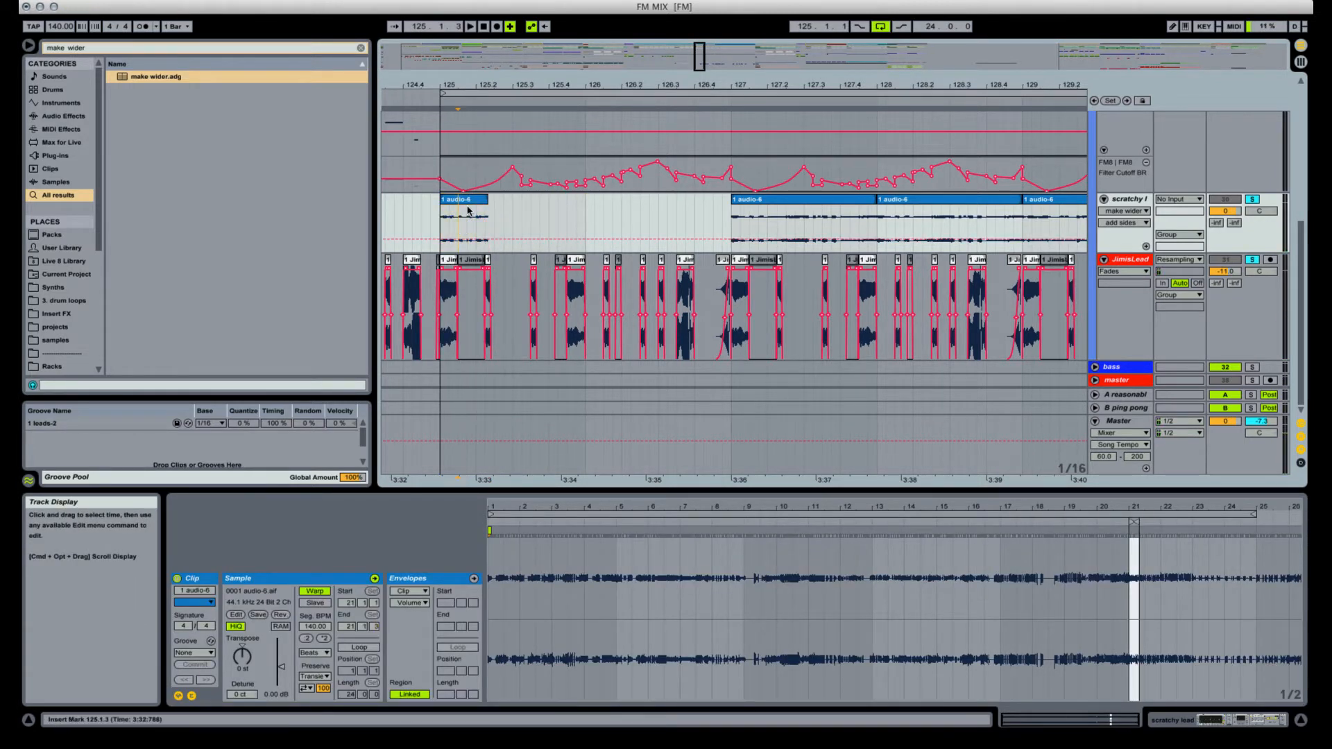
pyautogui.press('super+e')
# Place a copy of the slice's second piece at 125.3.2 and play from 125.1.1.
pyautogui.moveTo(467, 201); pyautogui.dragTo(539, 211)
pyautogui.click(449, 201)
pyautogui.press('space')
pyautogui.click(443, 197)
pyautogui.press('space')
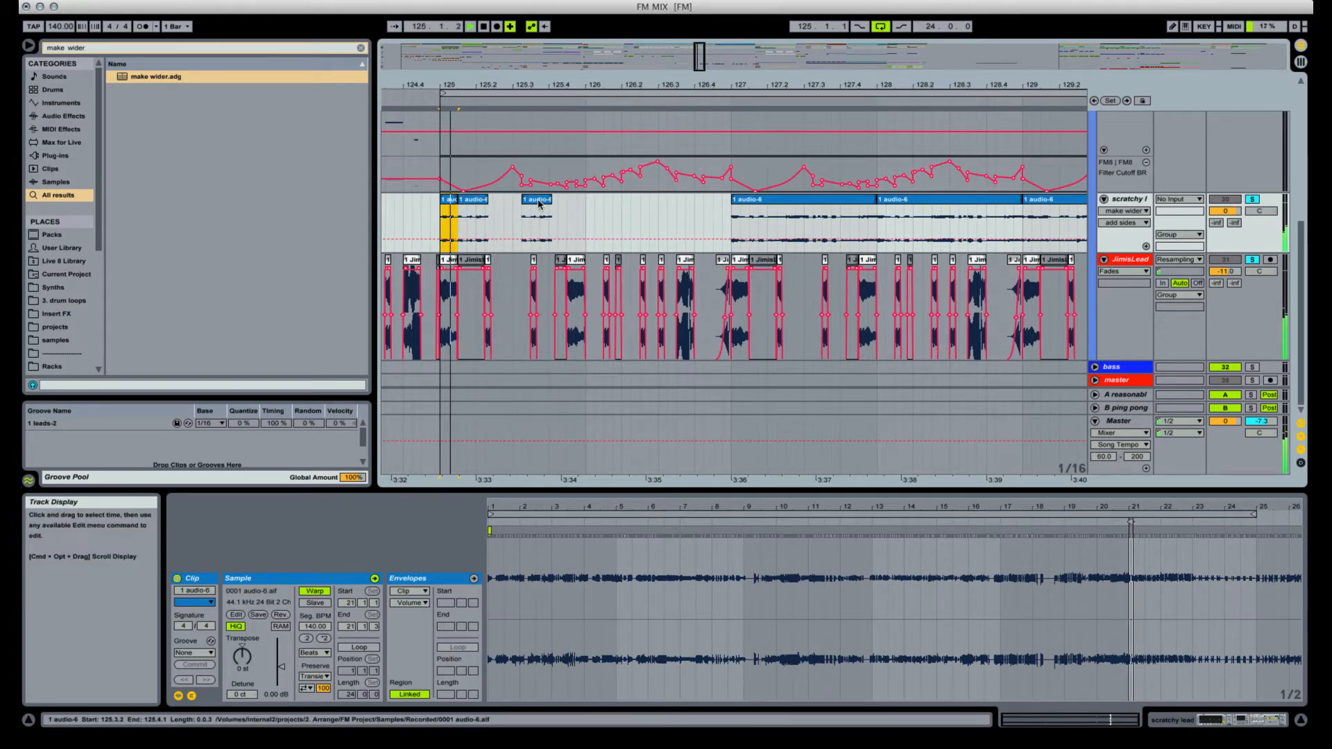
# Try the copied piece at 125.3.4 and play the phrase from 125.1.1.
pyautogui.moveTo(537, 202); pyautogui.dragTo(562, 204)
pyautogui.click(445, 199)
pyautogui.press('space')
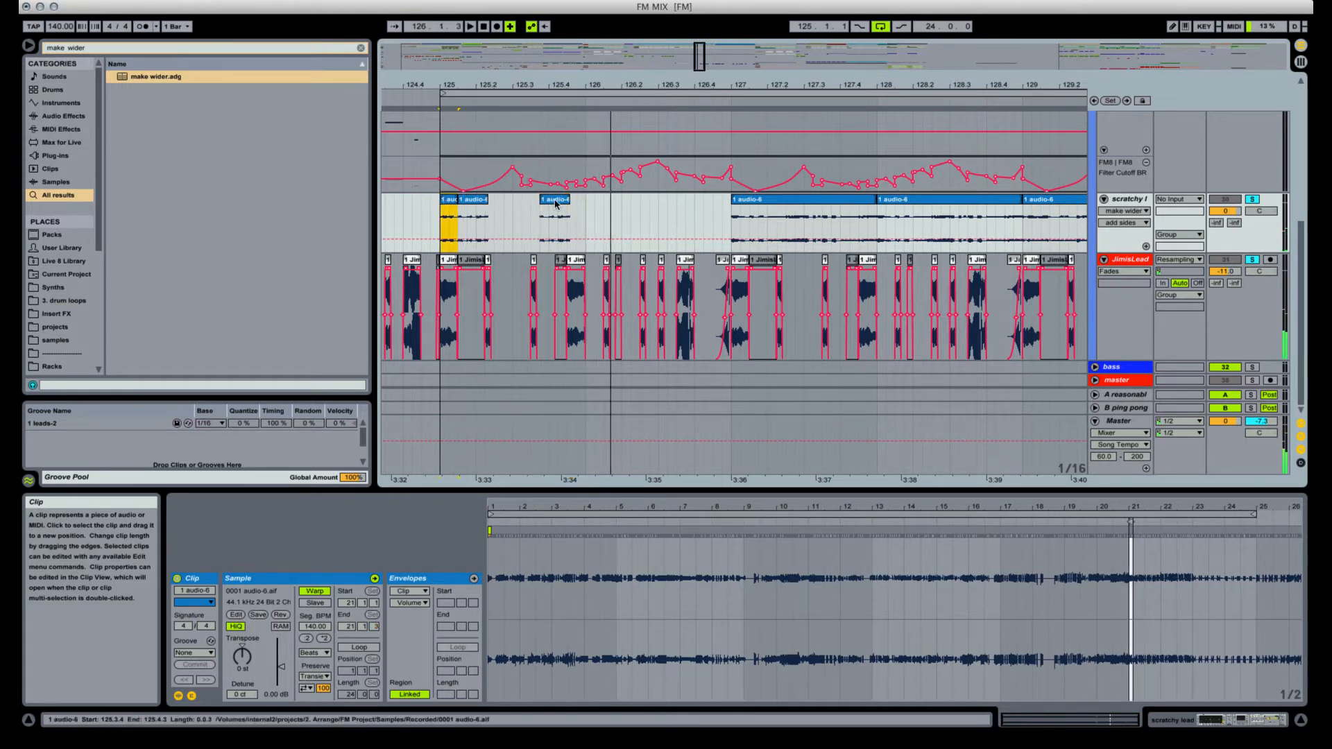
# Try the copied piece at 125.4.1 and play the phrase again.
pyautogui.press('space')
pyautogui.moveTo(554, 200); pyautogui.dragTo(563, 201)
pyautogui.click(449, 199)
pyautogui.press('space')
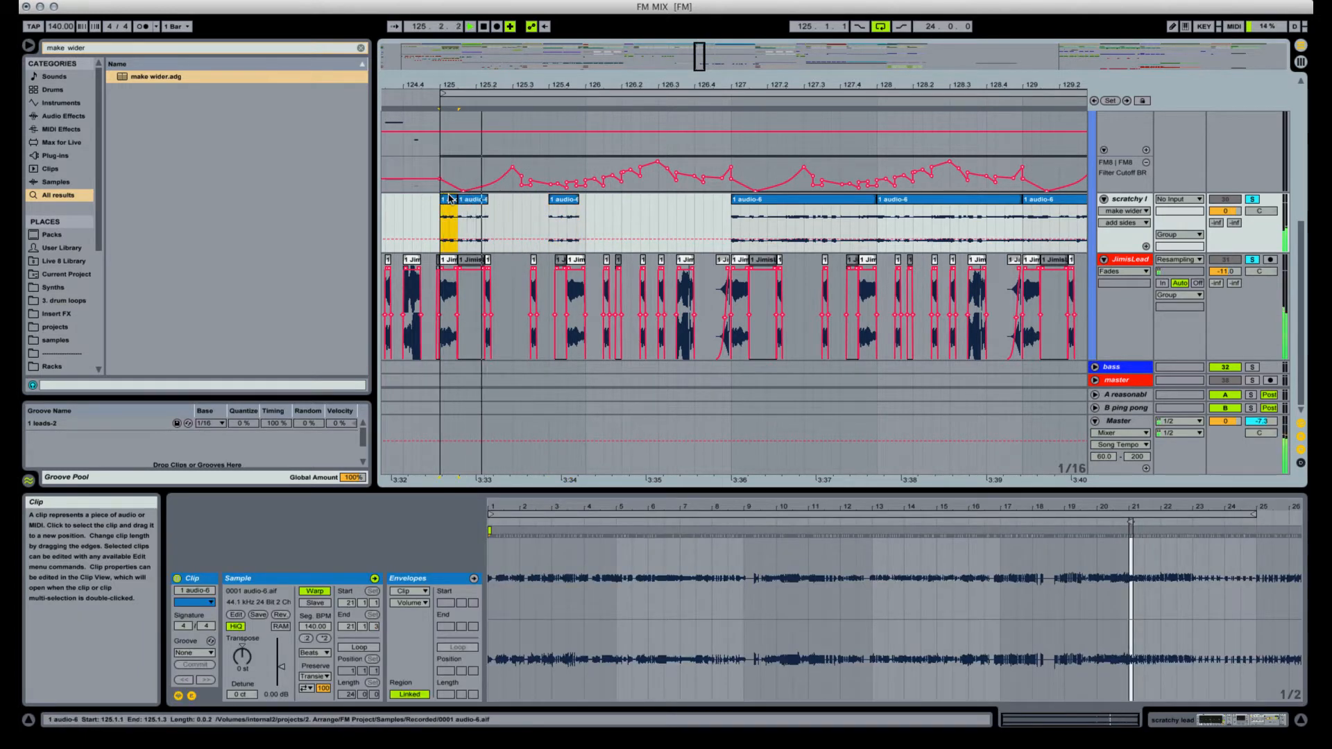
pyautogui.press('space')
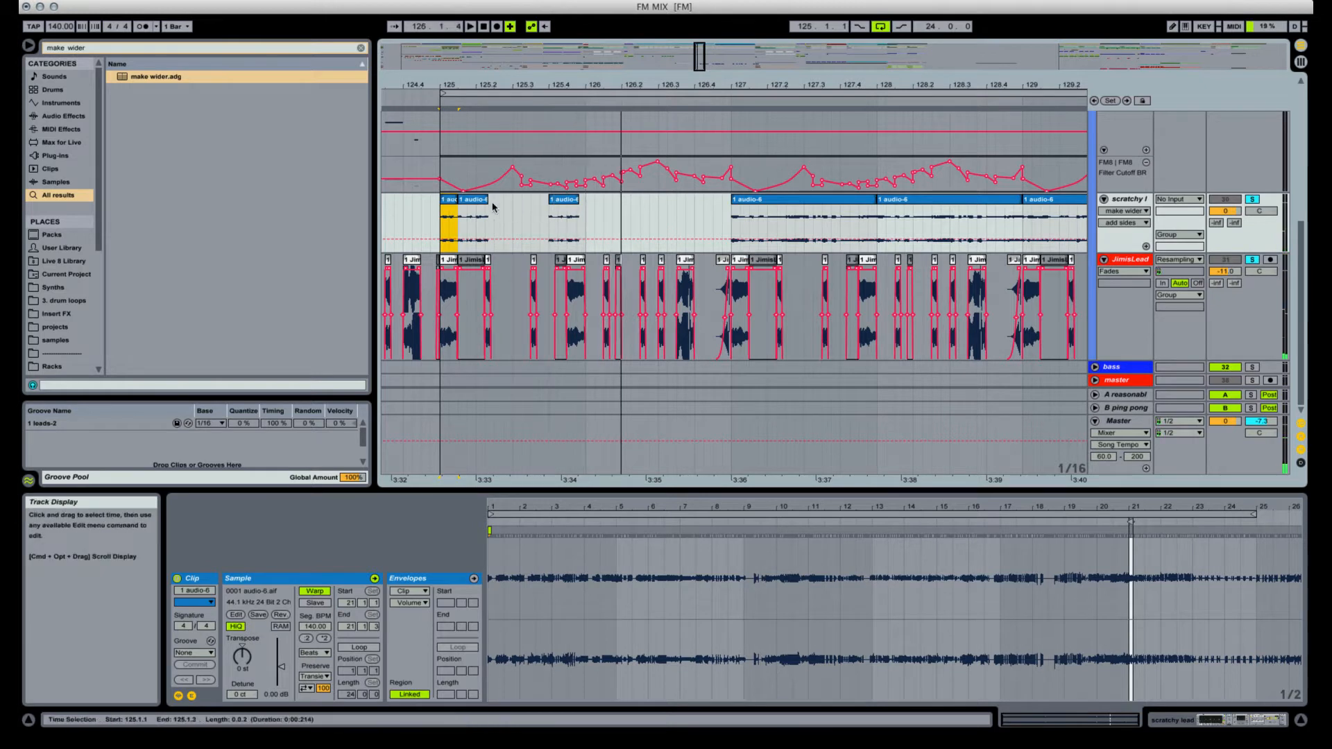
# Play the phrase once more and move the copied piece back to 125.3.2.
pyautogui.click(470, 201)
pyautogui.press('space')
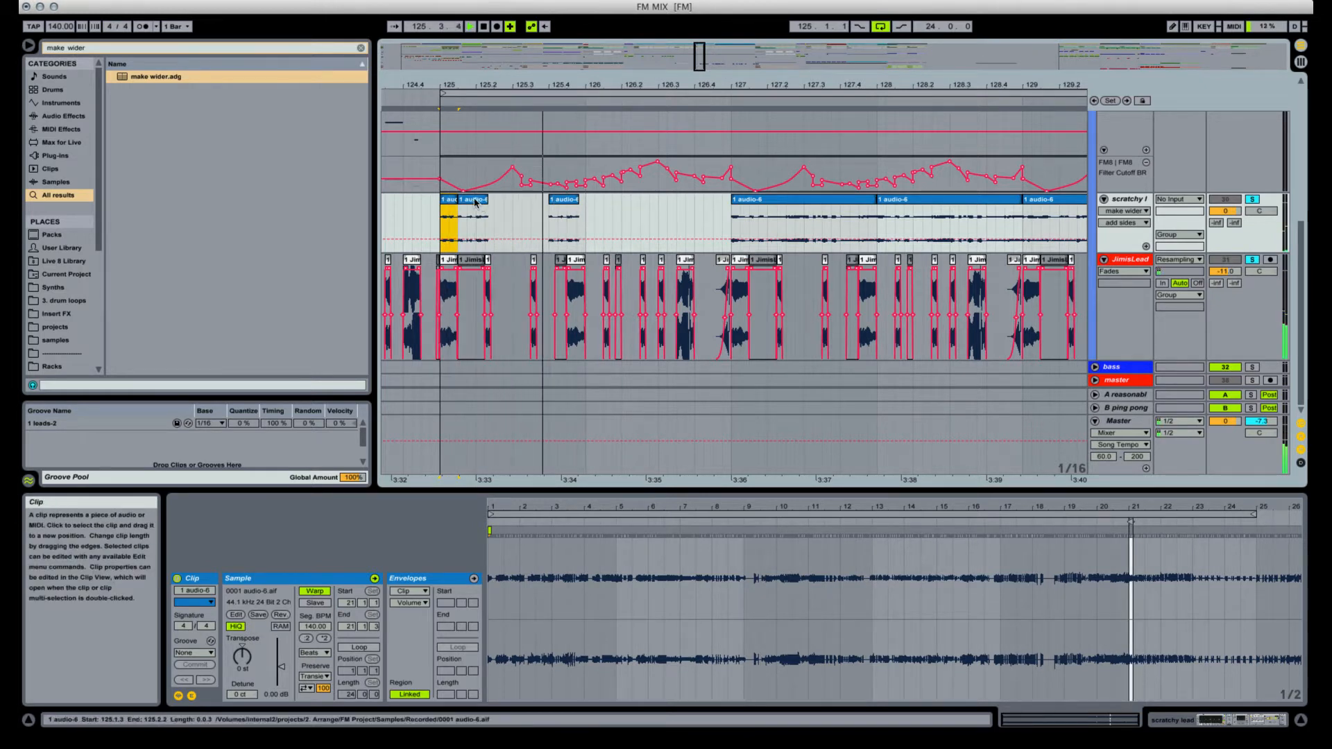
pyautogui.moveTo(470, 200)
pyautogui.mouseDown()
pyautogui.moveTo(532, 201)
pyautogui.moveTo(446, 203)
pyautogui.mouseUp()
pyautogui.click(537, 200)
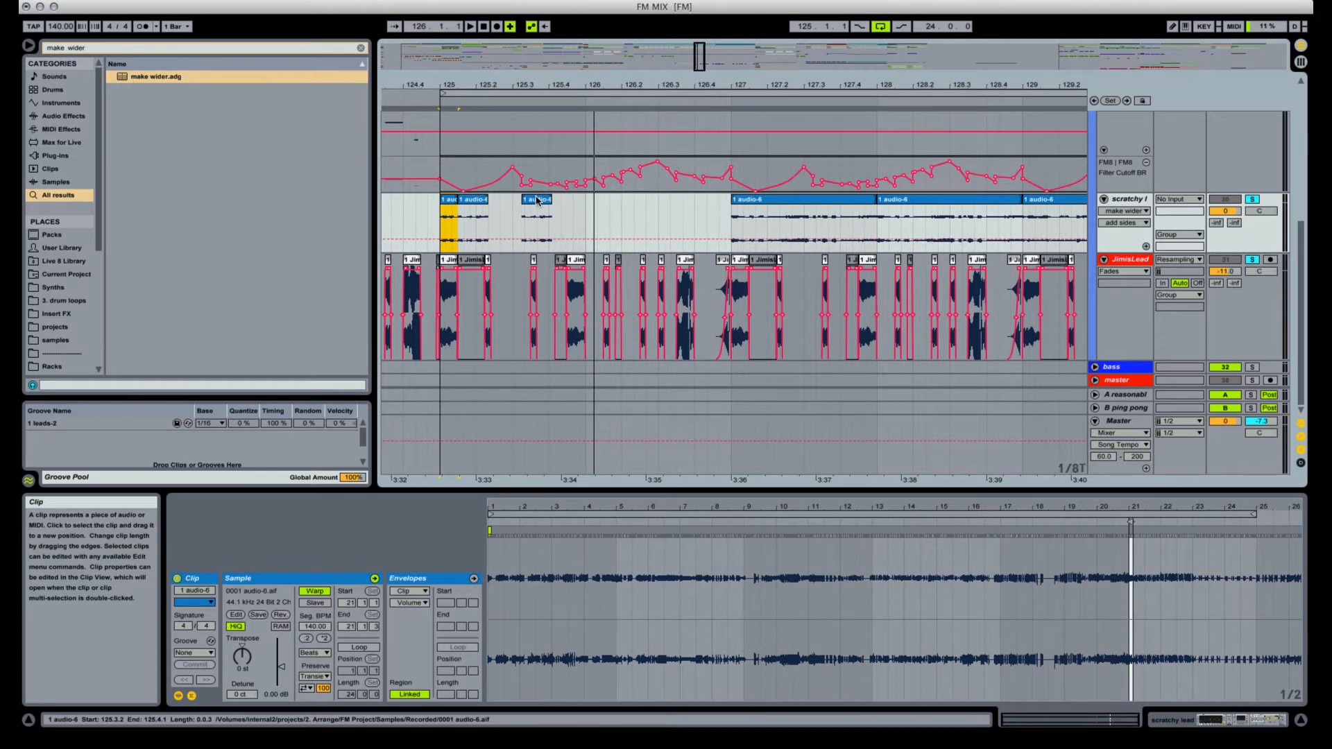
# Nudge the copied piece slightly past 125.3.2 and play the phrase from 125.1.1.
pyautogui.moveTo(537, 200); pyautogui.dragTo(540, 201)
pyautogui.click(448, 208)
pyautogui.press('space')
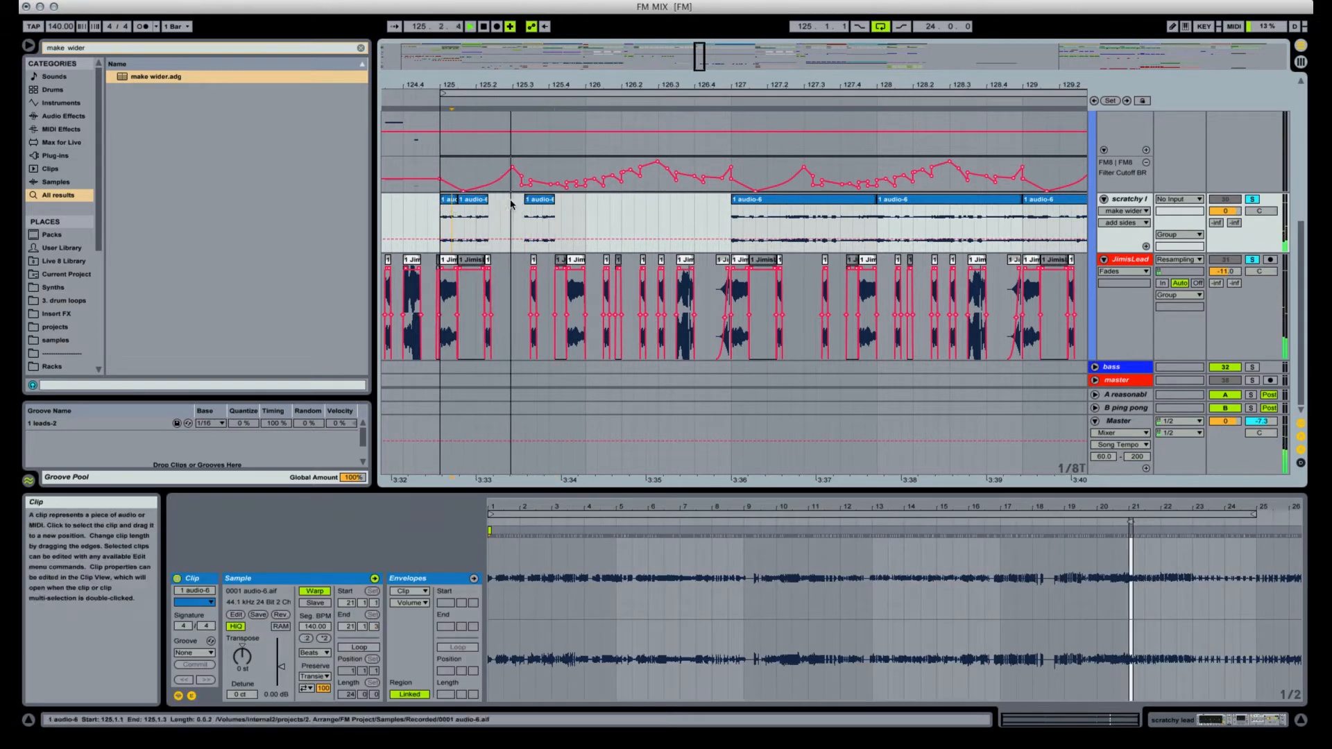
pyautogui.press('space')
pyautogui.click(449, 200)
pyautogui.press('space')
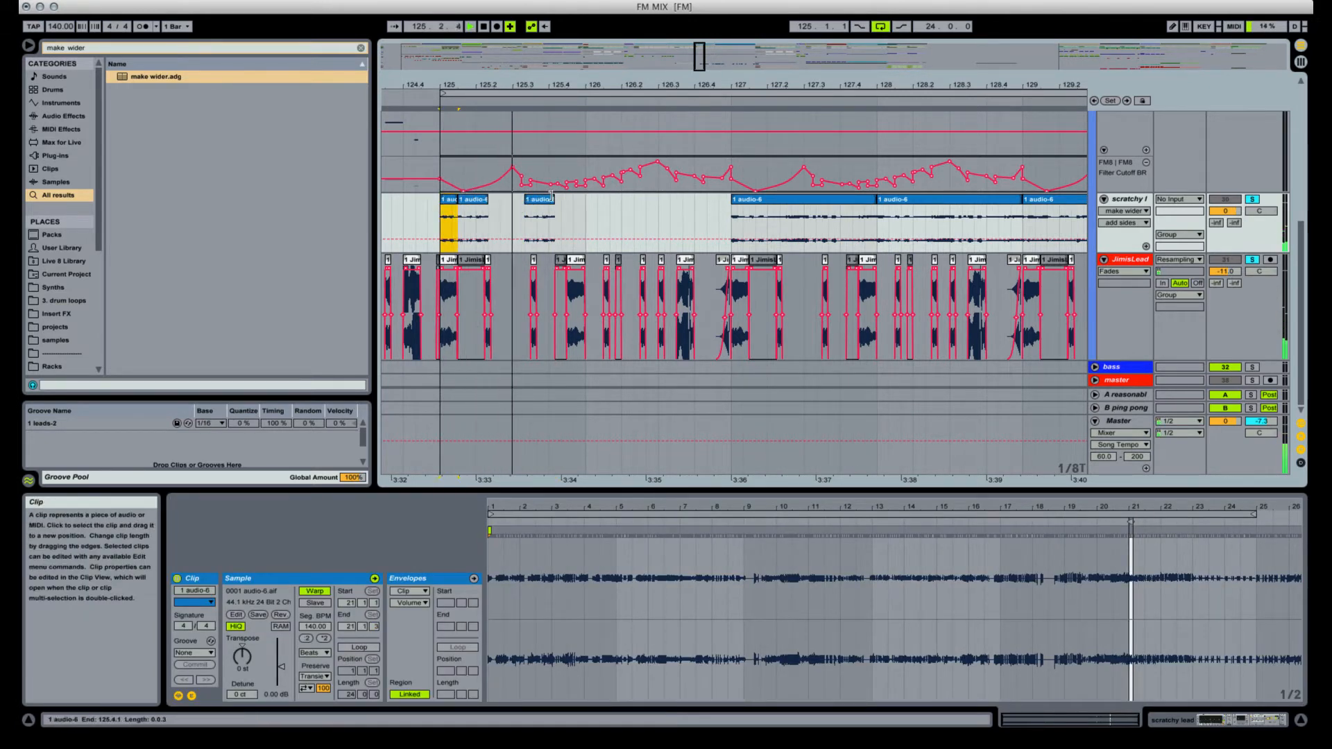
# Trim the end of the copied piece to about 125.4.1 and play the phrase again.
pyautogui.moveTo(552, 197)
pyautogui.mouseDown()
pyautogui.moveTo(573, 197)
pyautogui.moveTo(551, 199)
pyautogui.mouseUp()
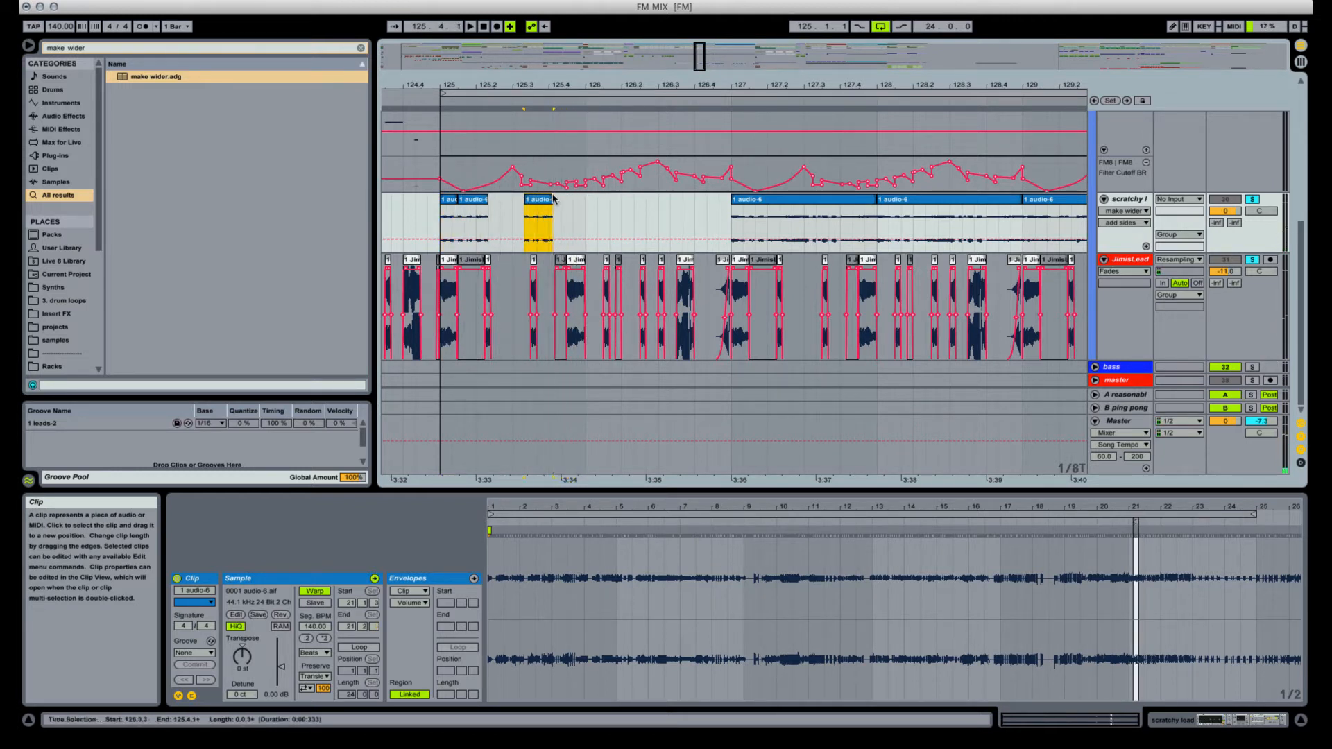
pyautogui.click(448, 200)
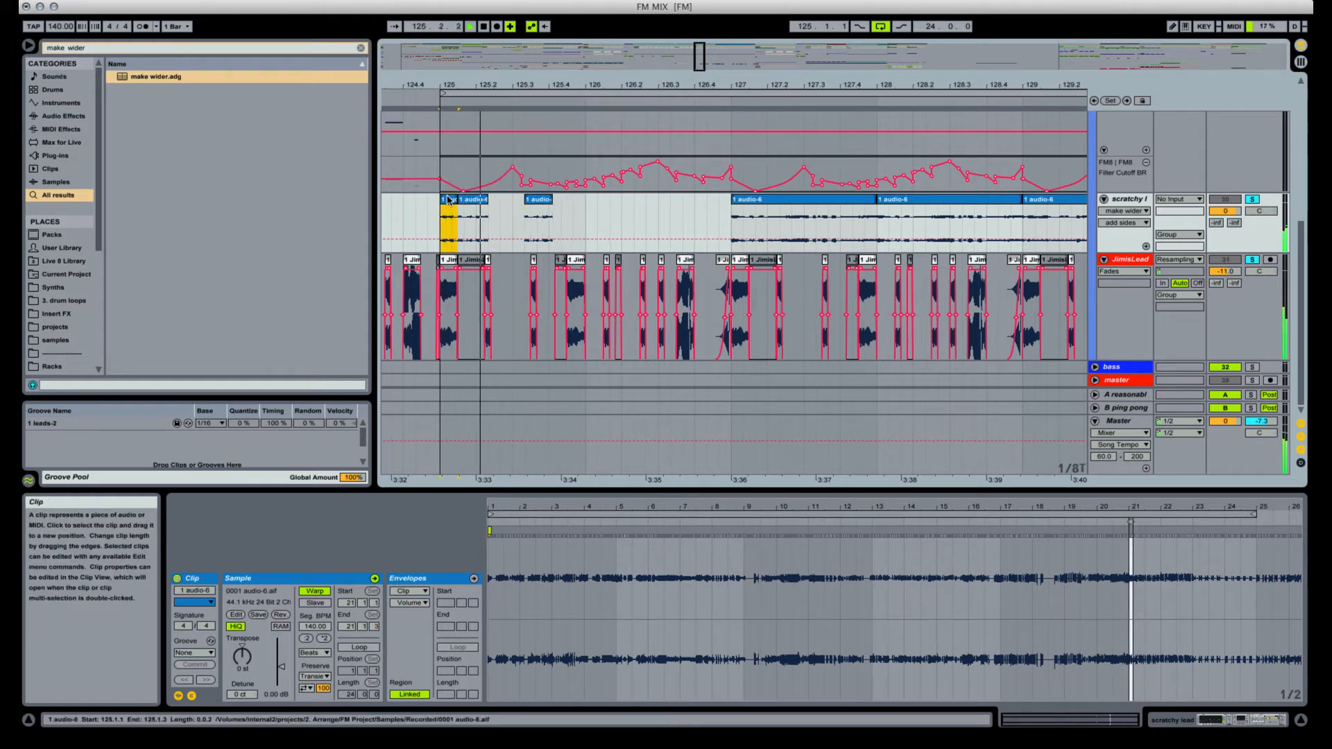
pyautogui.click(479, 200)
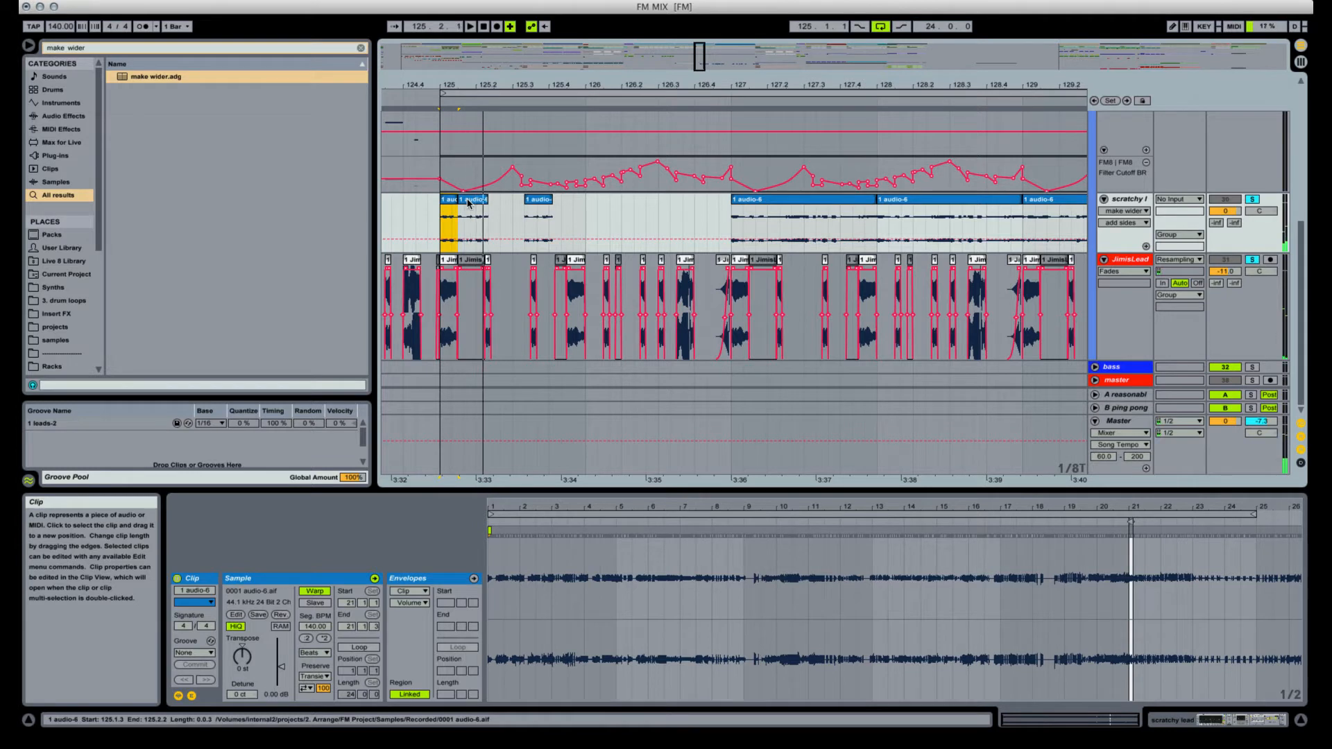
pyautogui.click(468, 201)
pyautogui.press('space')
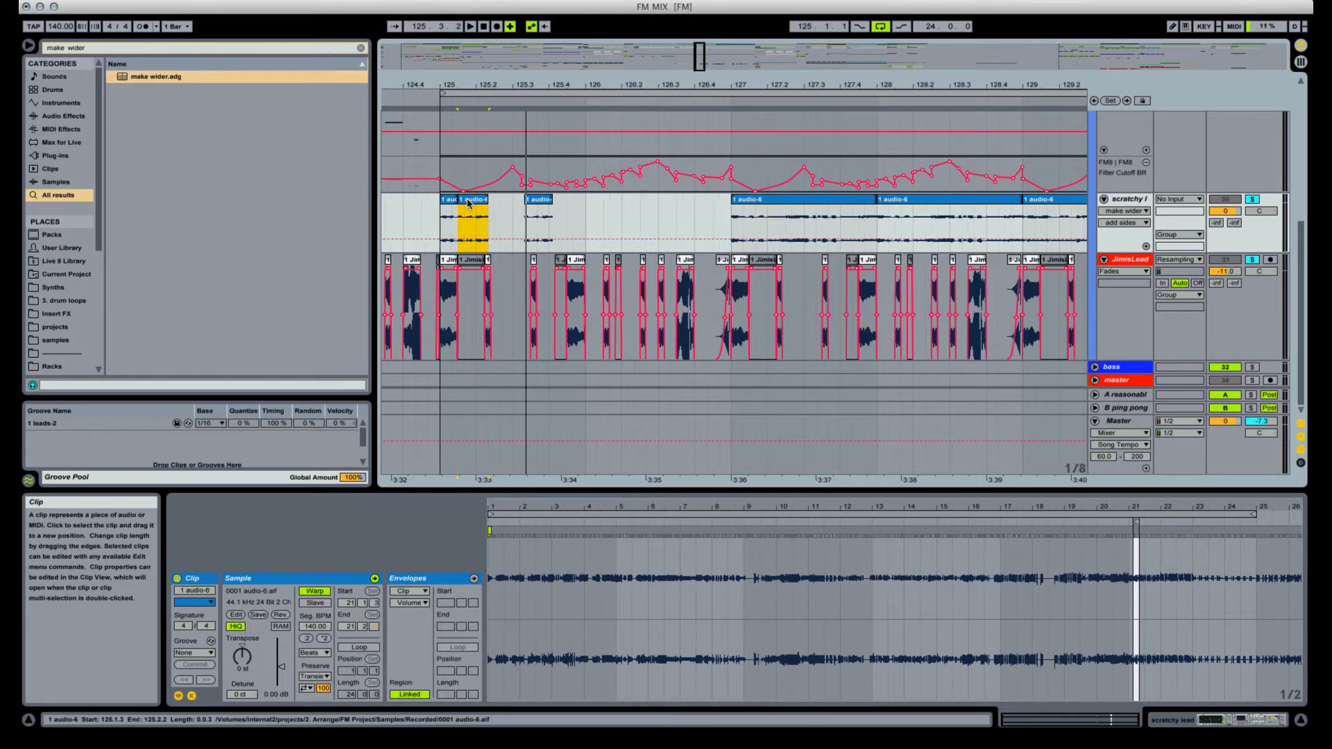
# Replace the copied piece with a fresh copy of the second piece at 125.3.3, clear the remnant before it and play from 125.1.1.
pyautogui.moveTo(468, 203); pyautogui.dragTo(527, 201)
pyautogui.press('Delete')
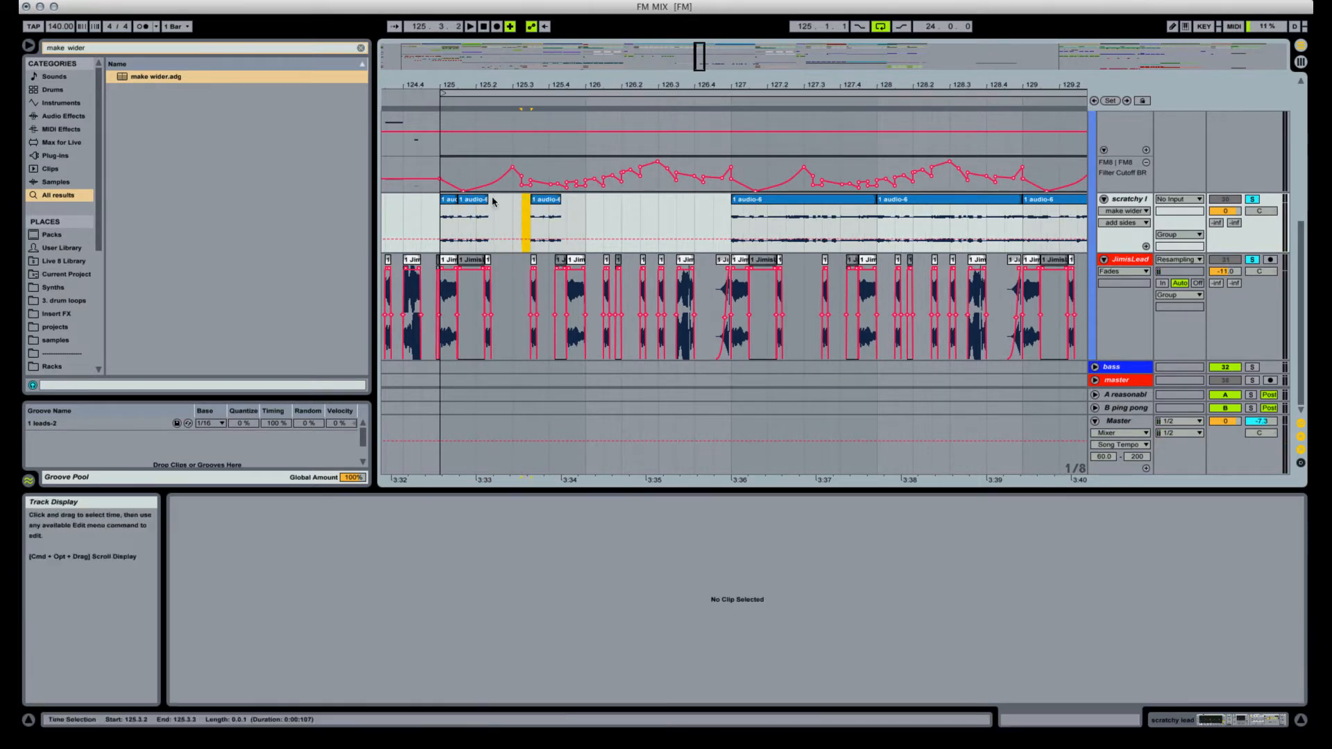
pyautogui.click(445, 200)
pyautogui.press('space')
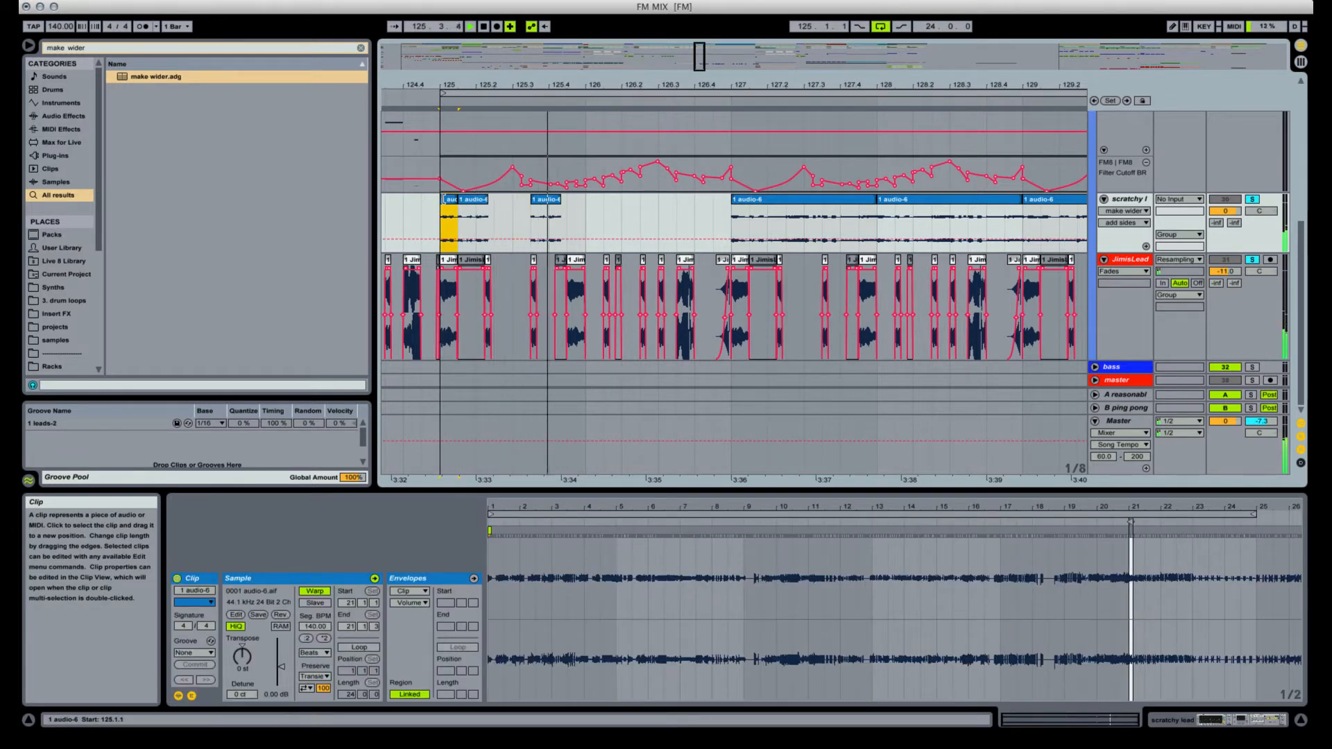
pyautogui.press('space')
# Extend the end of the piece at 125.3.3 slightly past 125.4.2 and play the phrase.
pyautogui.click(558, 199)
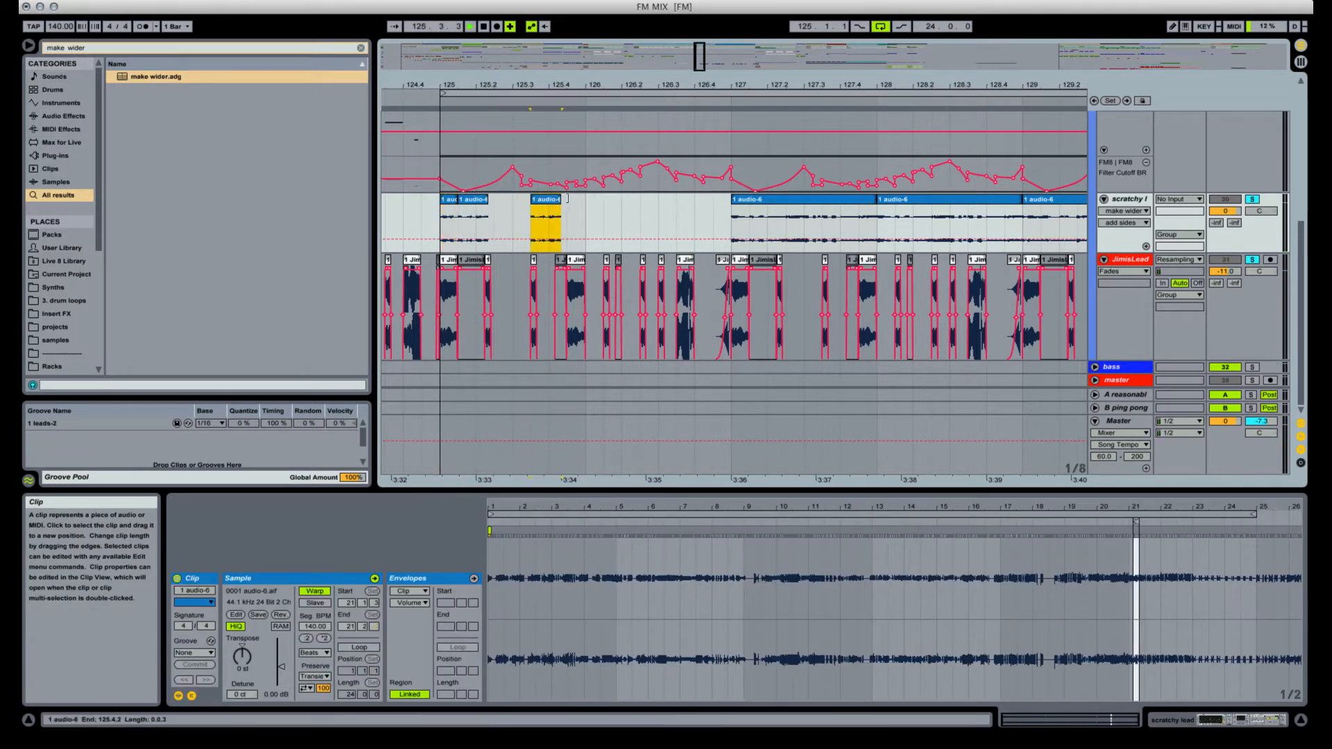
pyautogui.moveTo(567, 198); pyautogui.dragTo(572, 199)
pyautogui.press('space')
pyautogui.press('space')
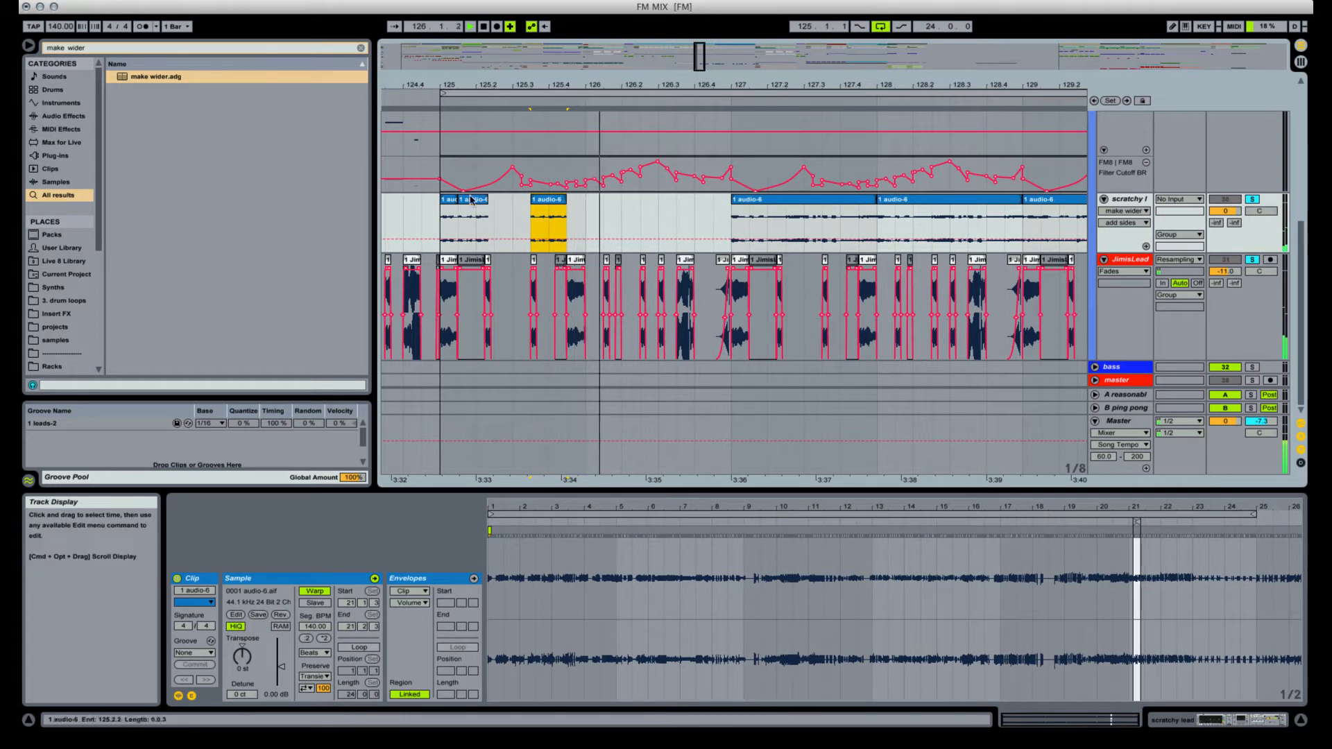
pyautogui.press('space')
pyautogui.click(440, 197)
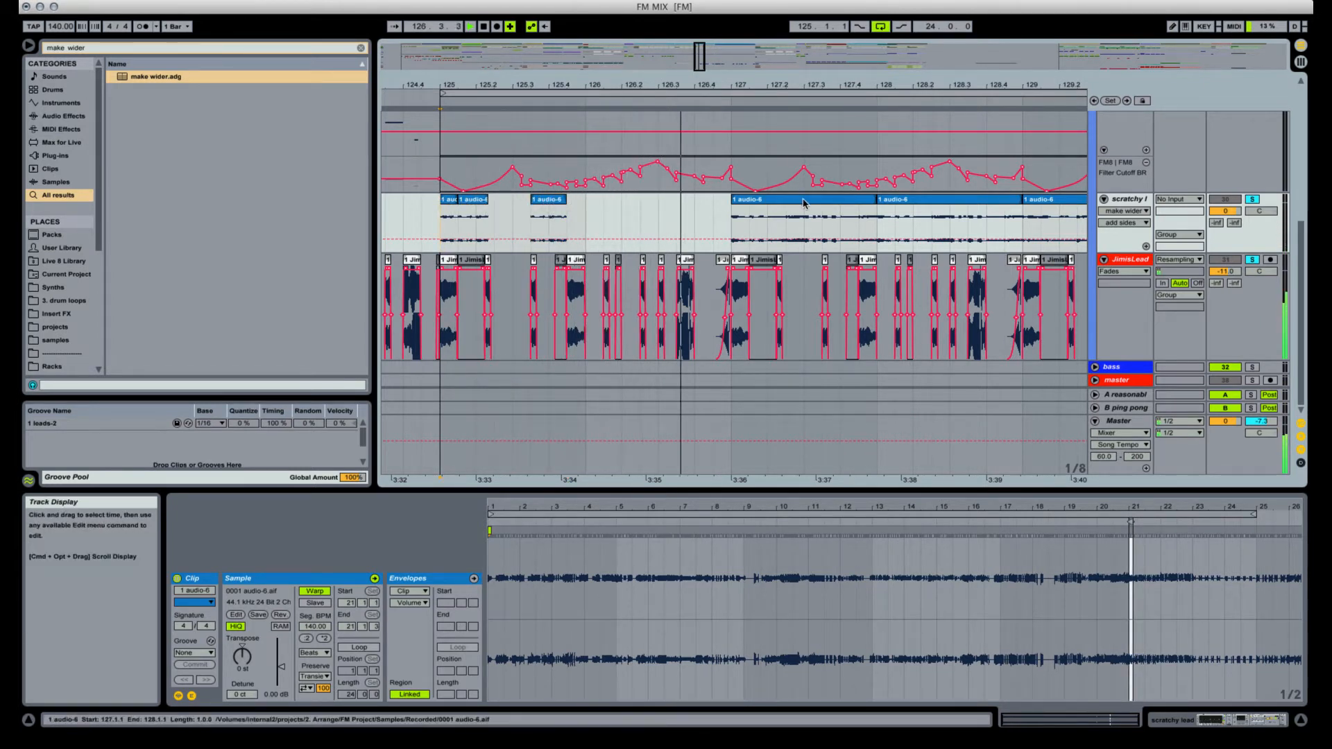
# Lengthen the fade-in of the JimisLead clip late in bar 126 and play from 125.1.1.
pyautogui.click(583, 251)
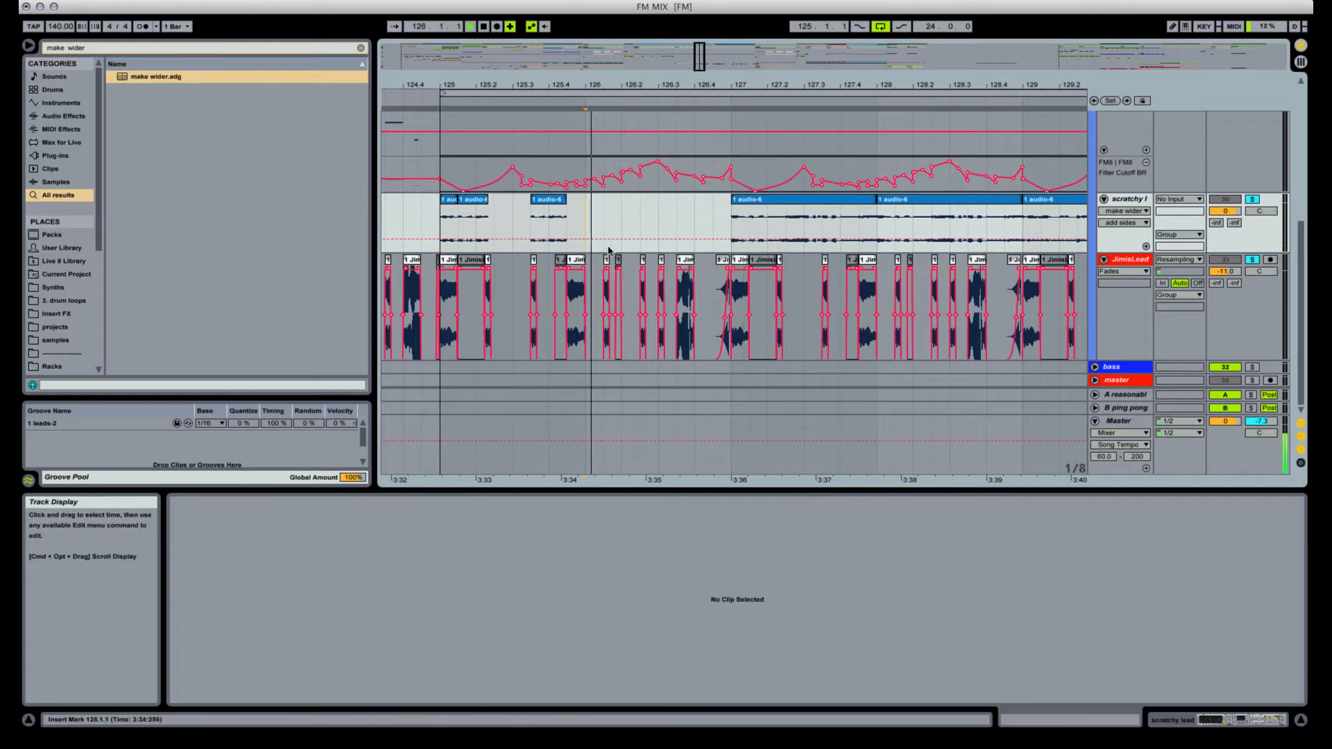
pyautogui.click(687, 262)
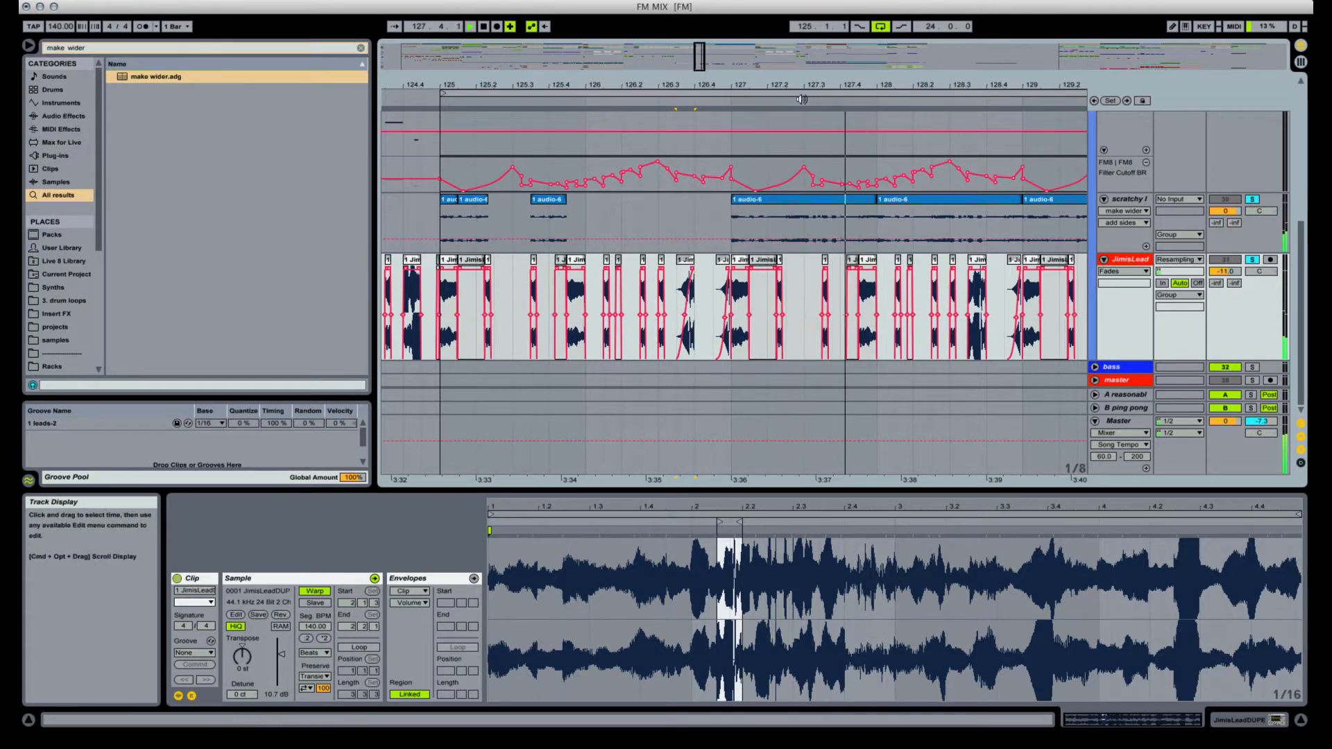
pyautogui.moveTo(814, 80); pyautogui.dragTo(739, 64)
pyautogui.click(472, 222)
pyautogui.press('space')
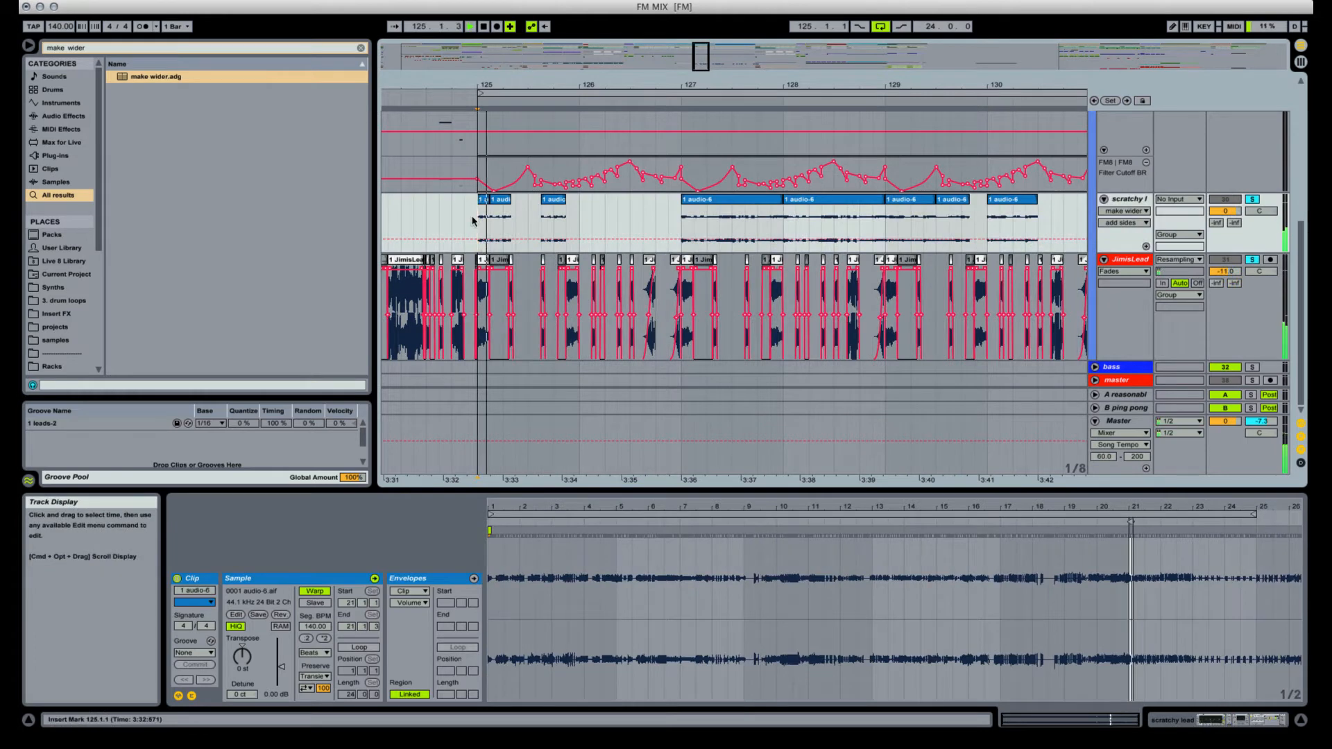
# Try duplicating the scratchy lead phrase of bar 125 into bar 126.
pyautogui.moveTo(472, 222); pyautogui.dragTo(579, 217)
pyautogui.press('super+d')
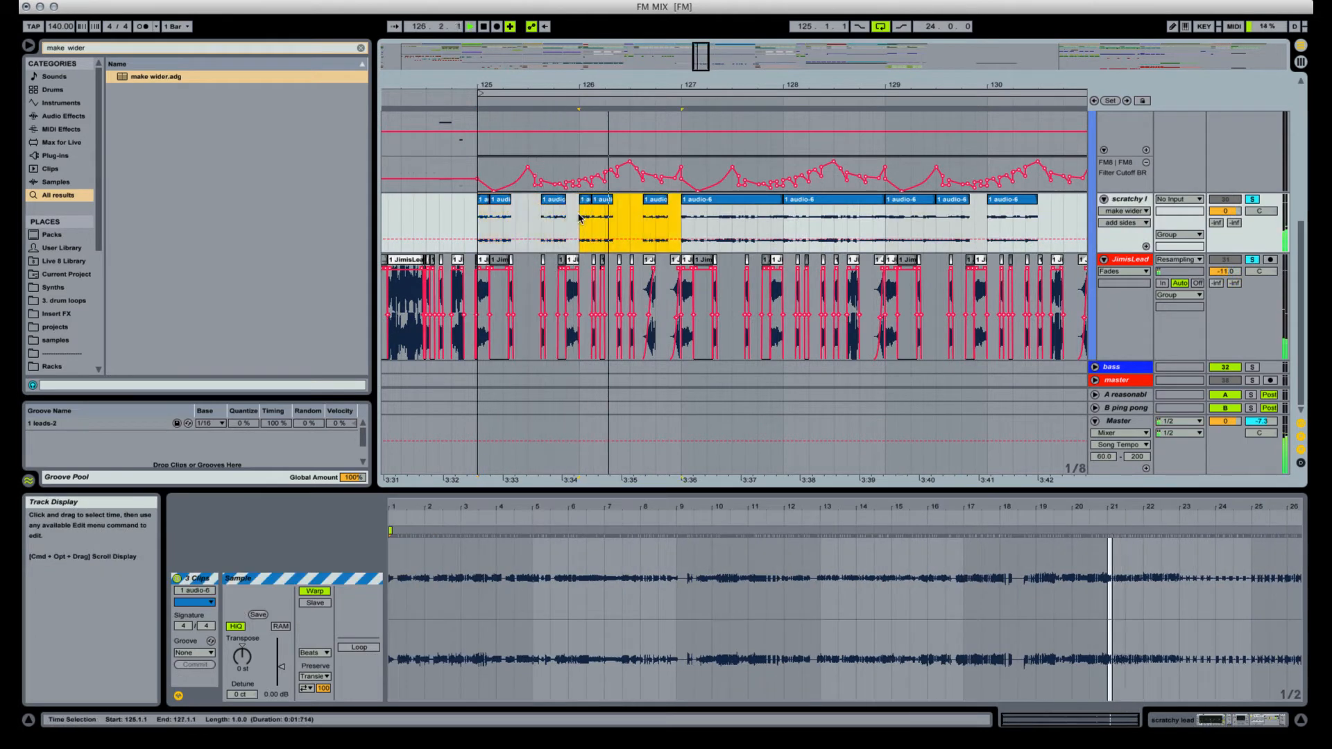
pyautogui.press('super+z')
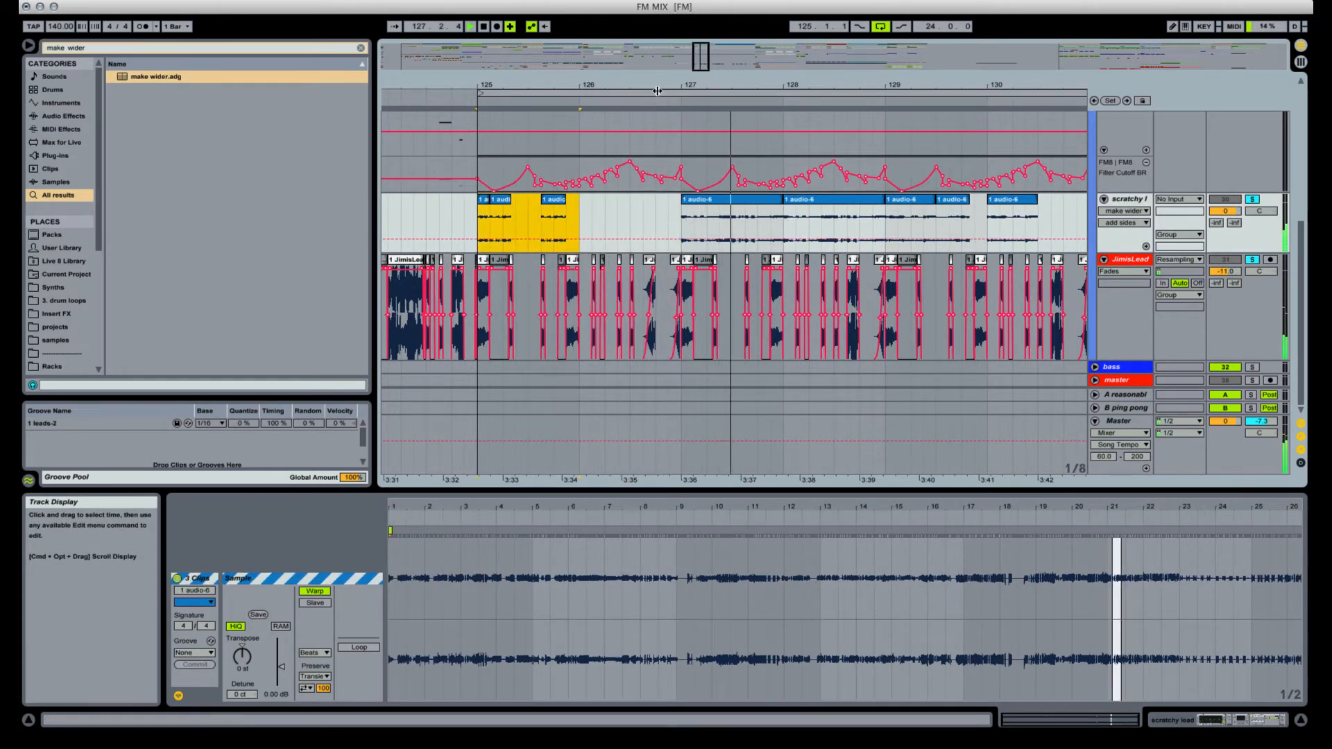
# Place a copy of the scratchy lead piece from 132.1.1 at 126.1.1, one beat long.
pyautogui.press('space')
pyautogui.moveTo(659, 84); pyautogui.dragTo(662, 68)
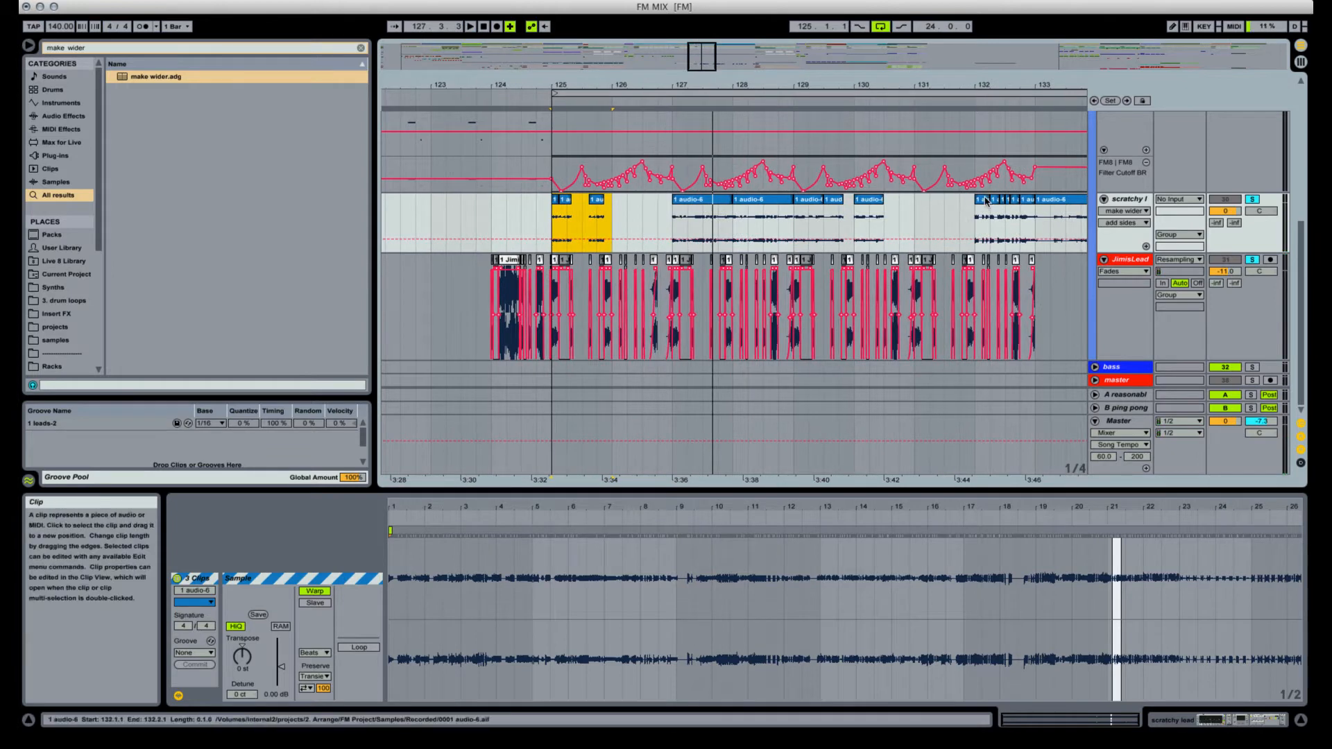
pyautogui.click(830, 220)
pyautogui.moveTo(615, 217); pyautogui.dragTo(626, 215)
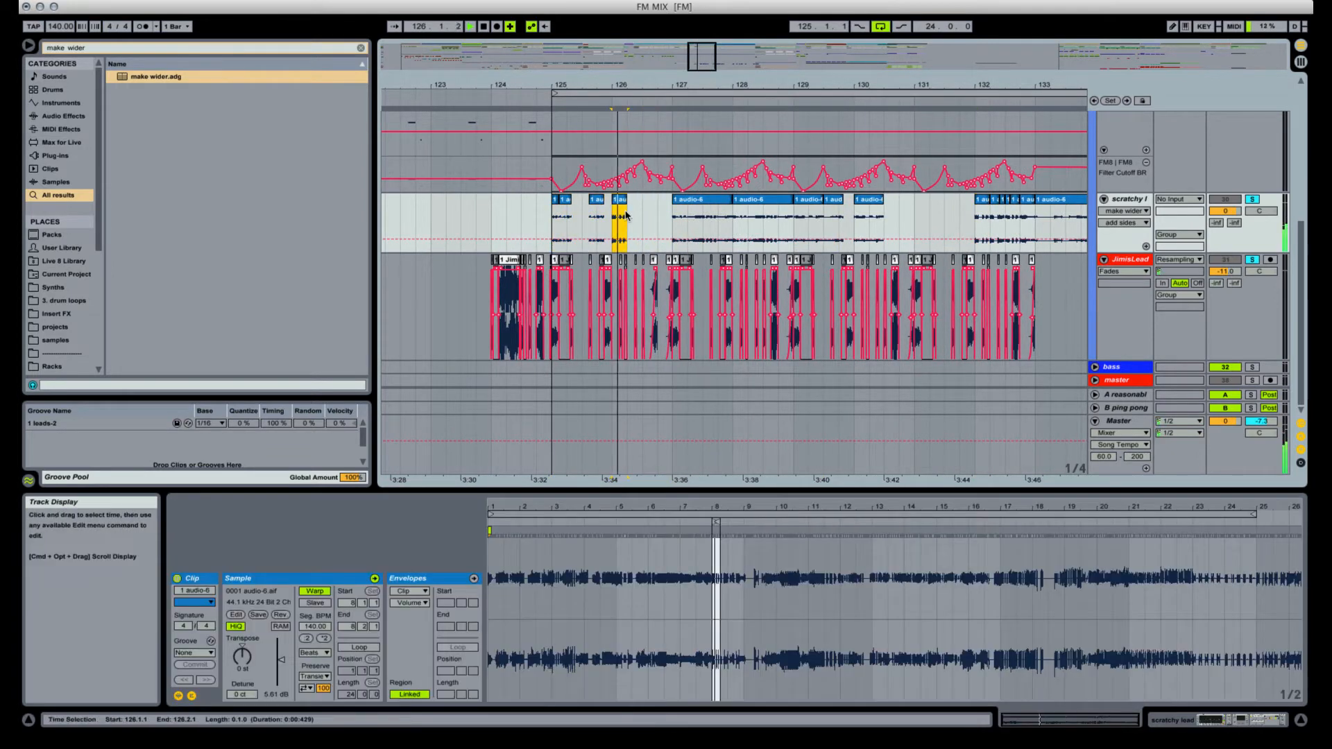
# Place a copy of the short piece from 132.2.1 at about 126.3.1 and play from 126.1.1.
pyautogui.moveTo(992, 200); pyautogui.dragTo(998, 203)
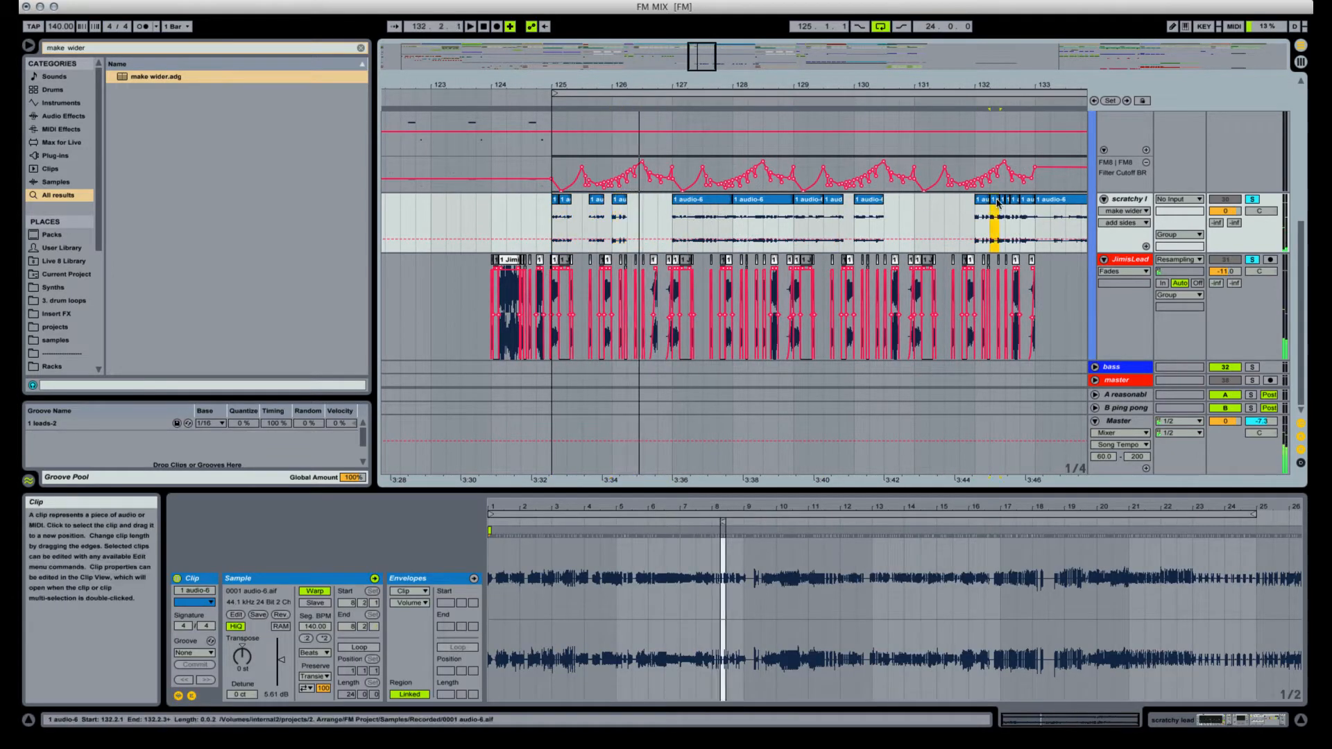
pyautogui.click(645, 217)
pyautogui.press('super+v')
pyautogui.click(618, 217)
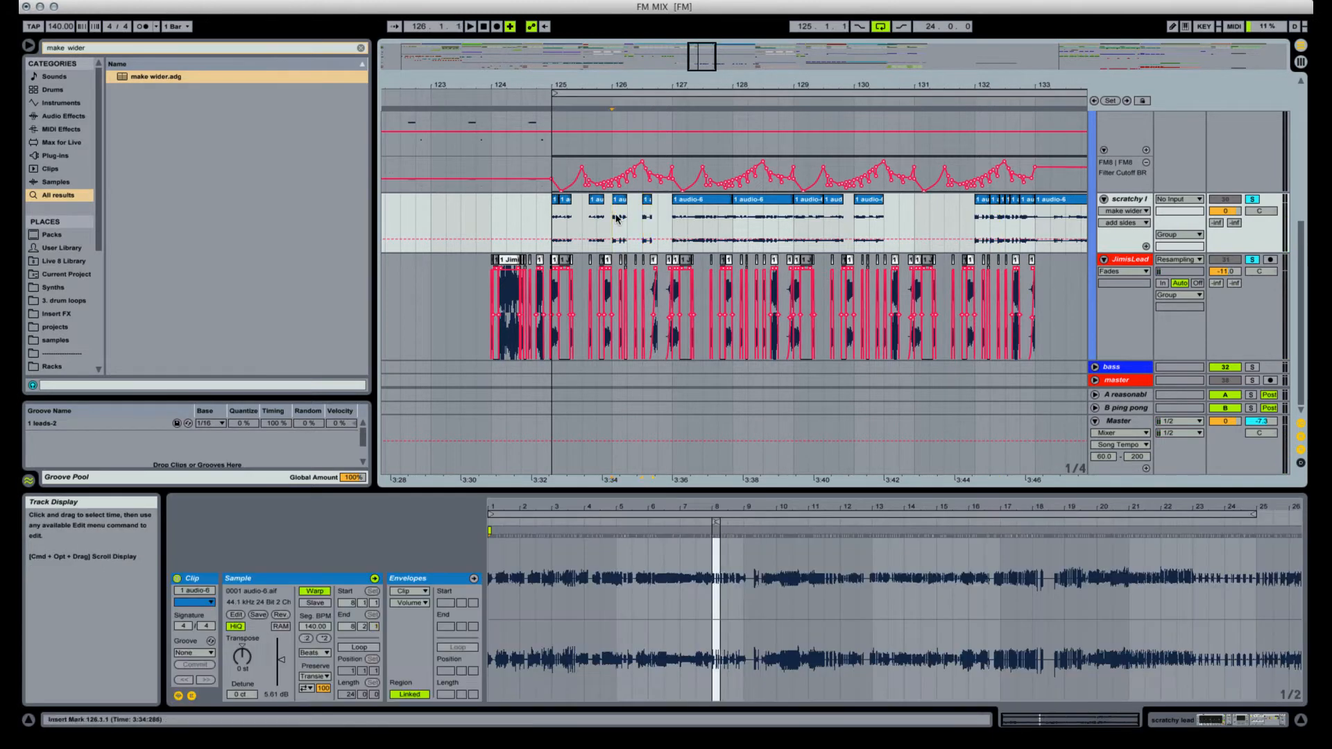
pyautogui.press('space')
pyautogui.press('space')
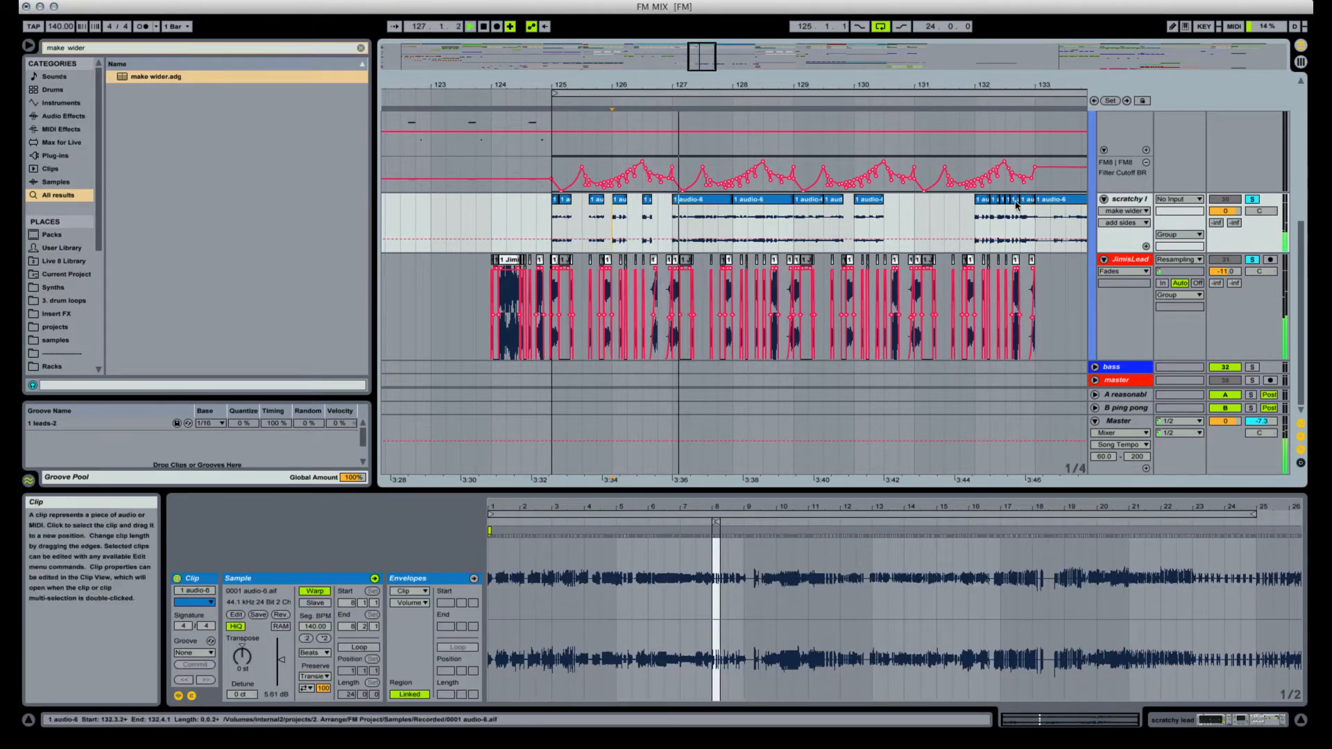
# Try another short scratch piece at about 126.2.1 and play the phrase.
pyautogui.click(1015, 201)
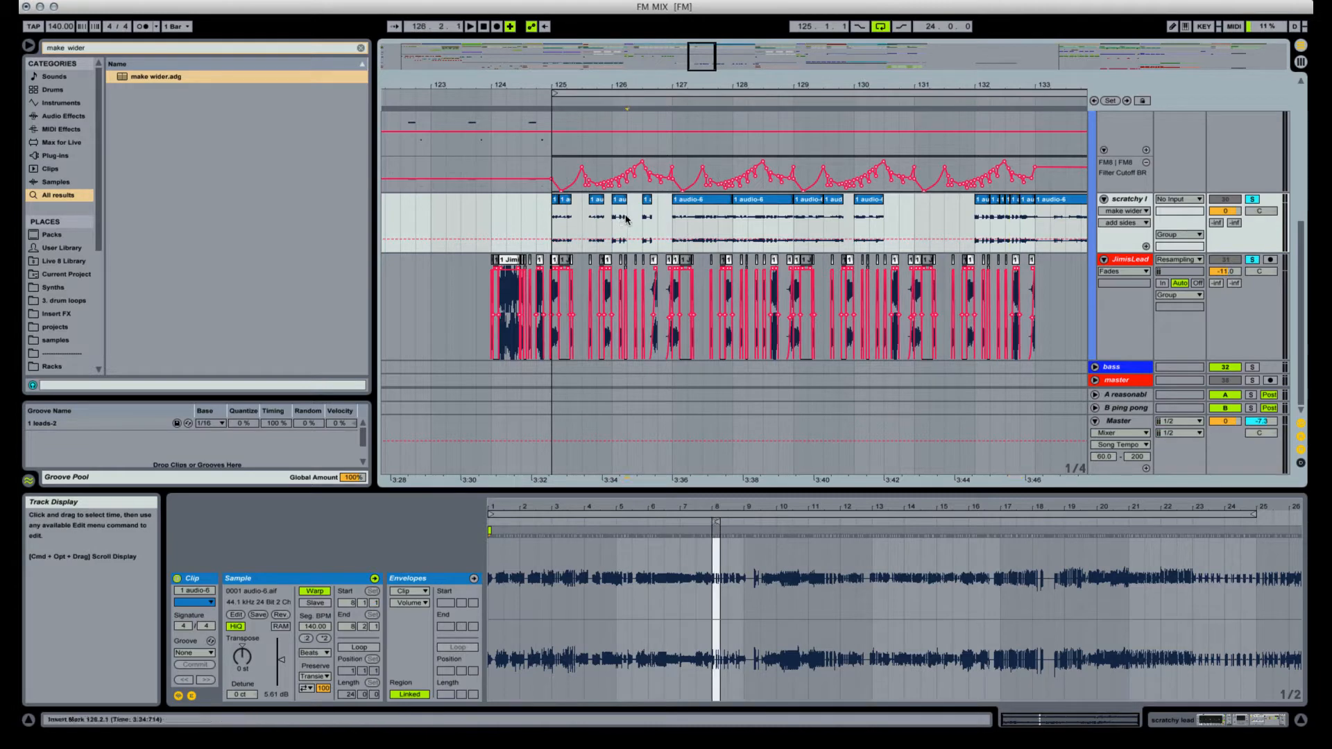
pyautogui.moveTo(627, 219); pyautogui.dragTo(636, 219)
pyautogui.press('space')
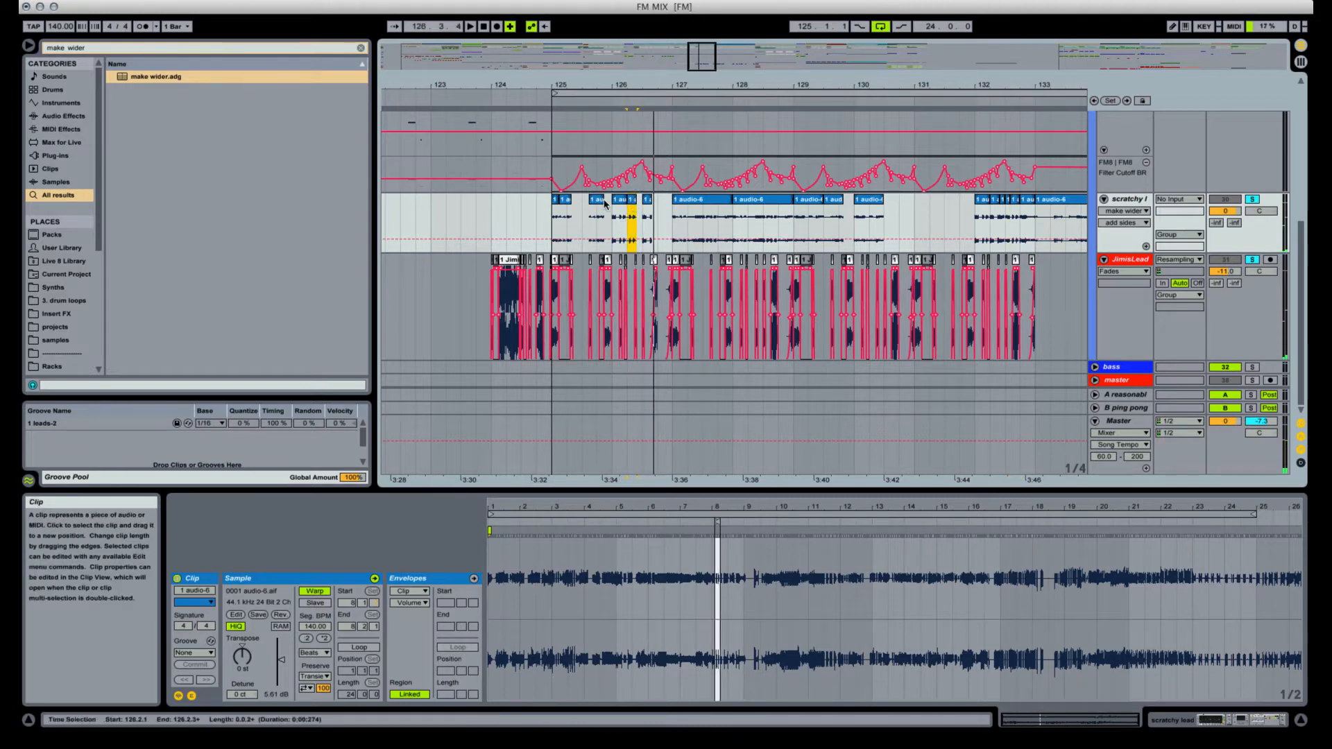
pyautogui.click(603, 205)
pyautogui.click(595, 201)
pyautogui.press('space')
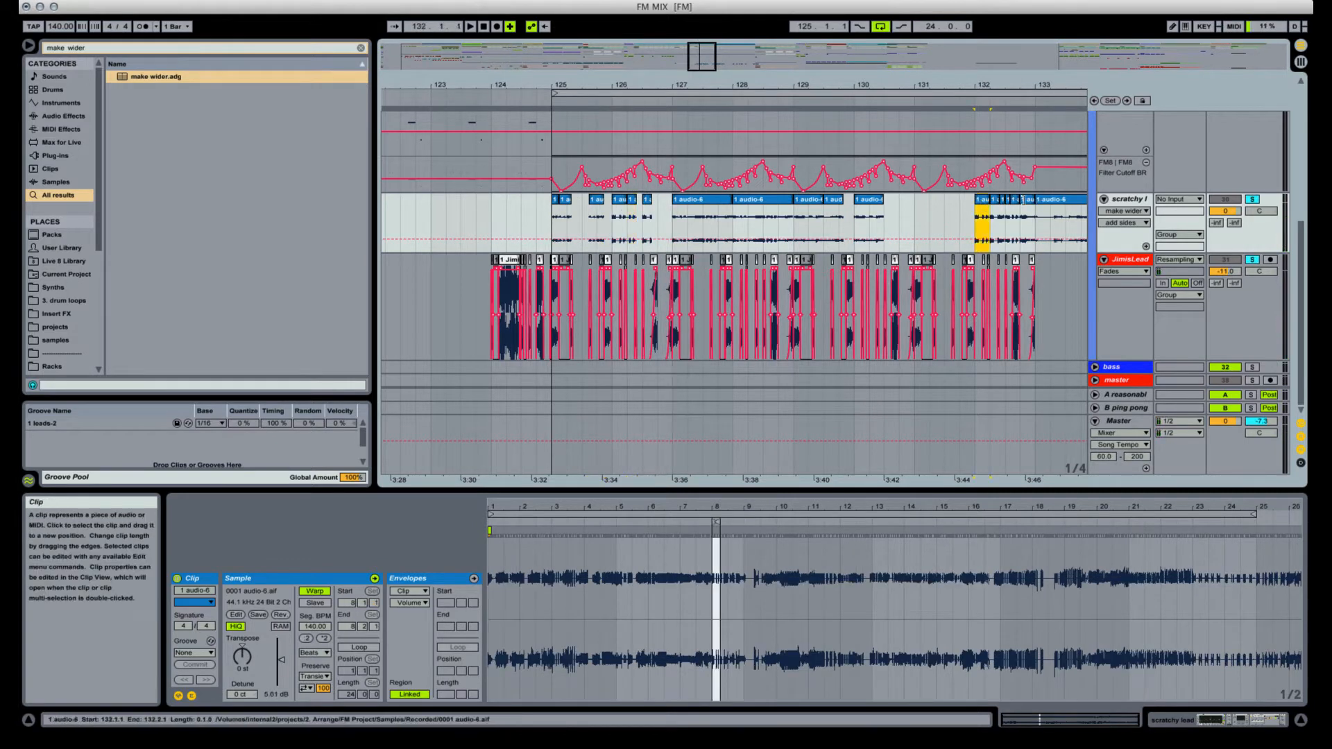
# Copy all the chopped pieces of bar 132 into bar 126 and play from 125.1.1.
pyautogui.keyDown('shift'); pyautogui.click(1027, 200); pyautogui.keyUp('shift')
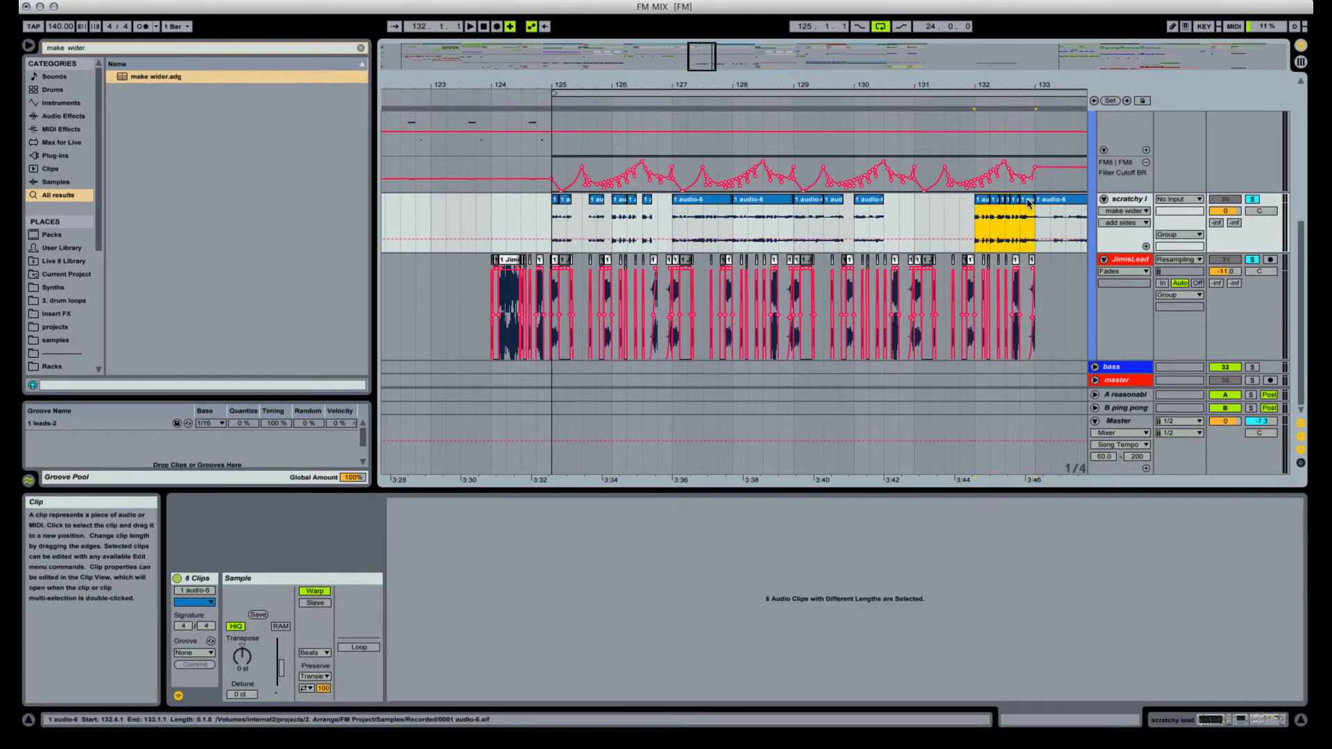
pyautogui.moveTo(1027, 201); pyautogui.dragTo(668, 208)
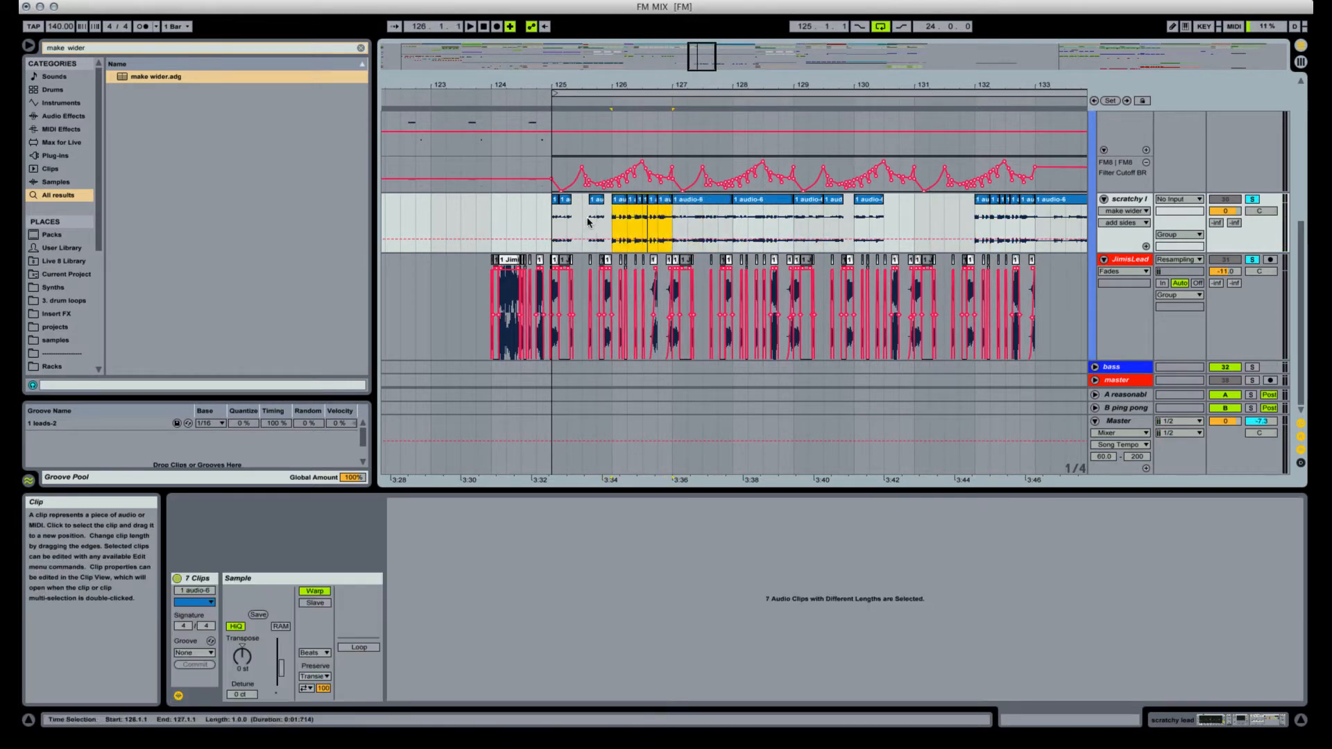
pyautogui.click(554, 220)
pyautogui.press('space')
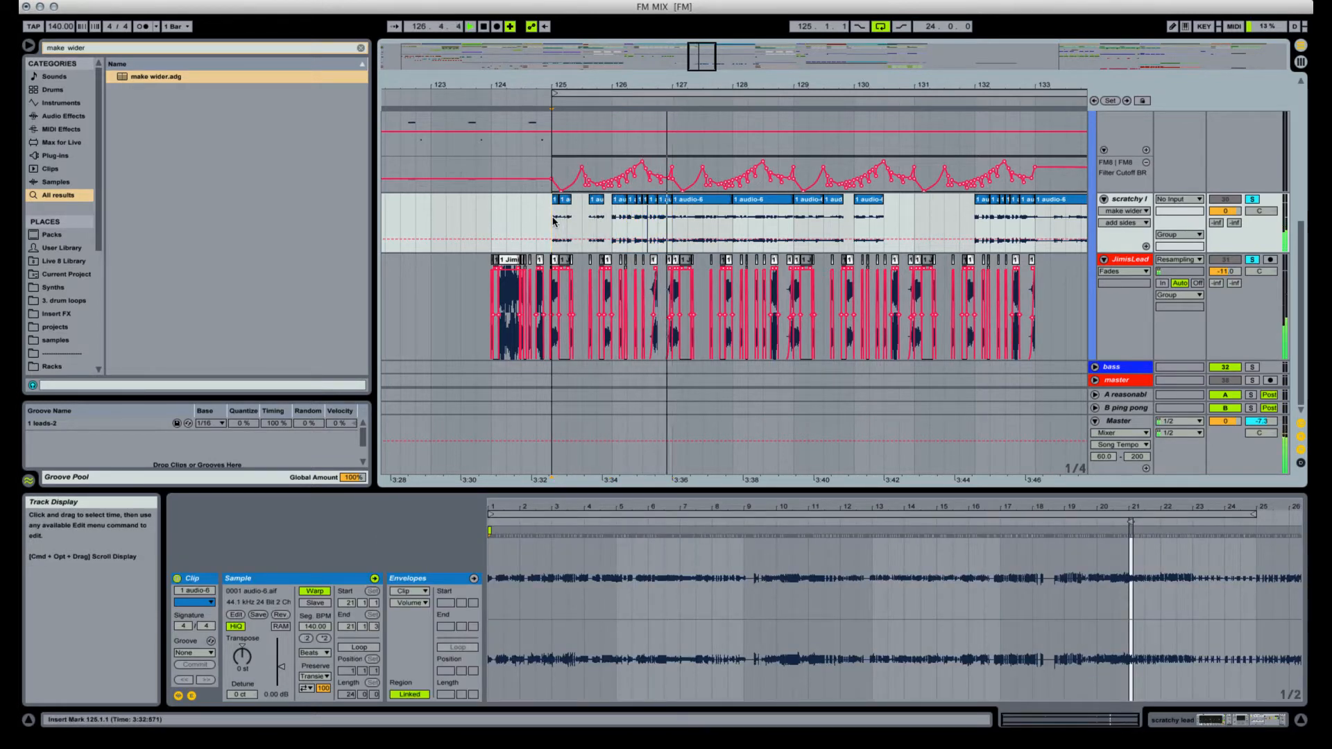
# Isolate the scratchy lead's last beat of bar 128 as its own clip, transpose it to -12 st and turn off warping.
pyautogui.click(782, 229)
pyautogui.press('space')
pyautogui.moveTo(781, 221); pyautogui.dragTo(793, 222)
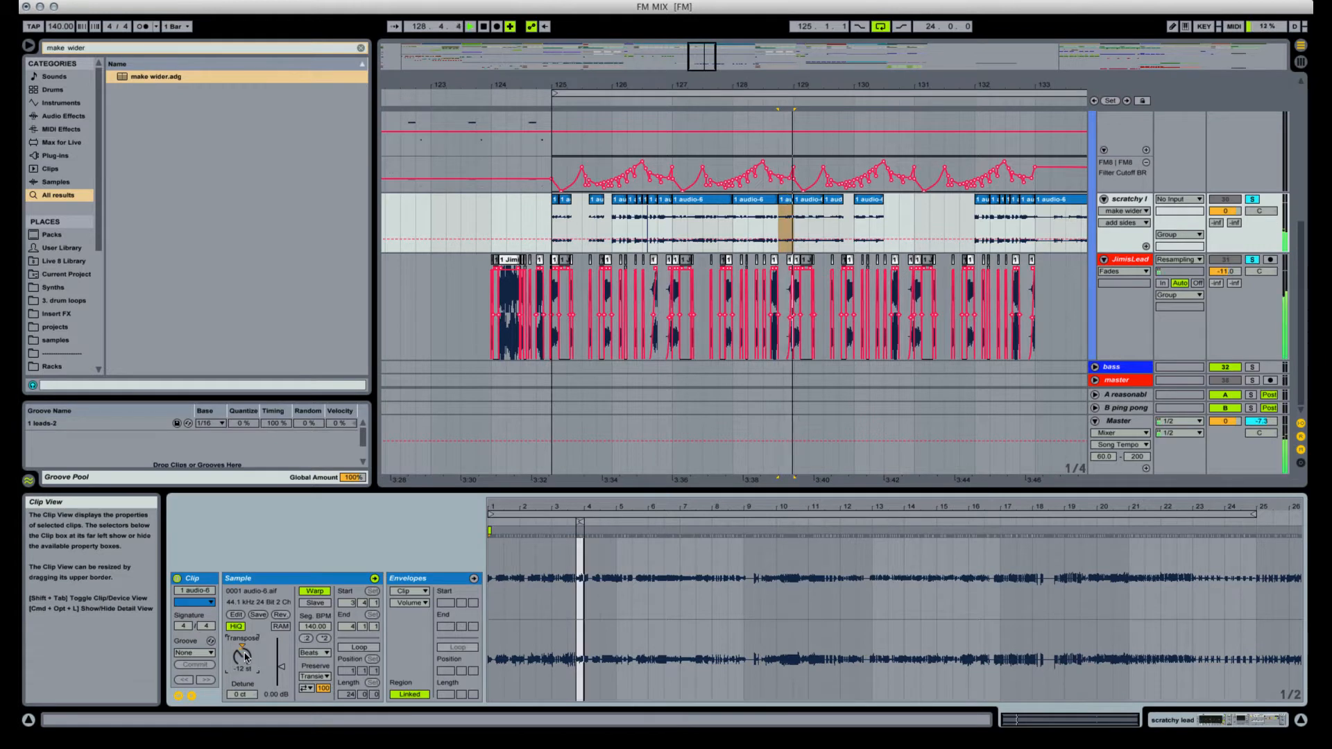
pyautogui.click(310, 590)
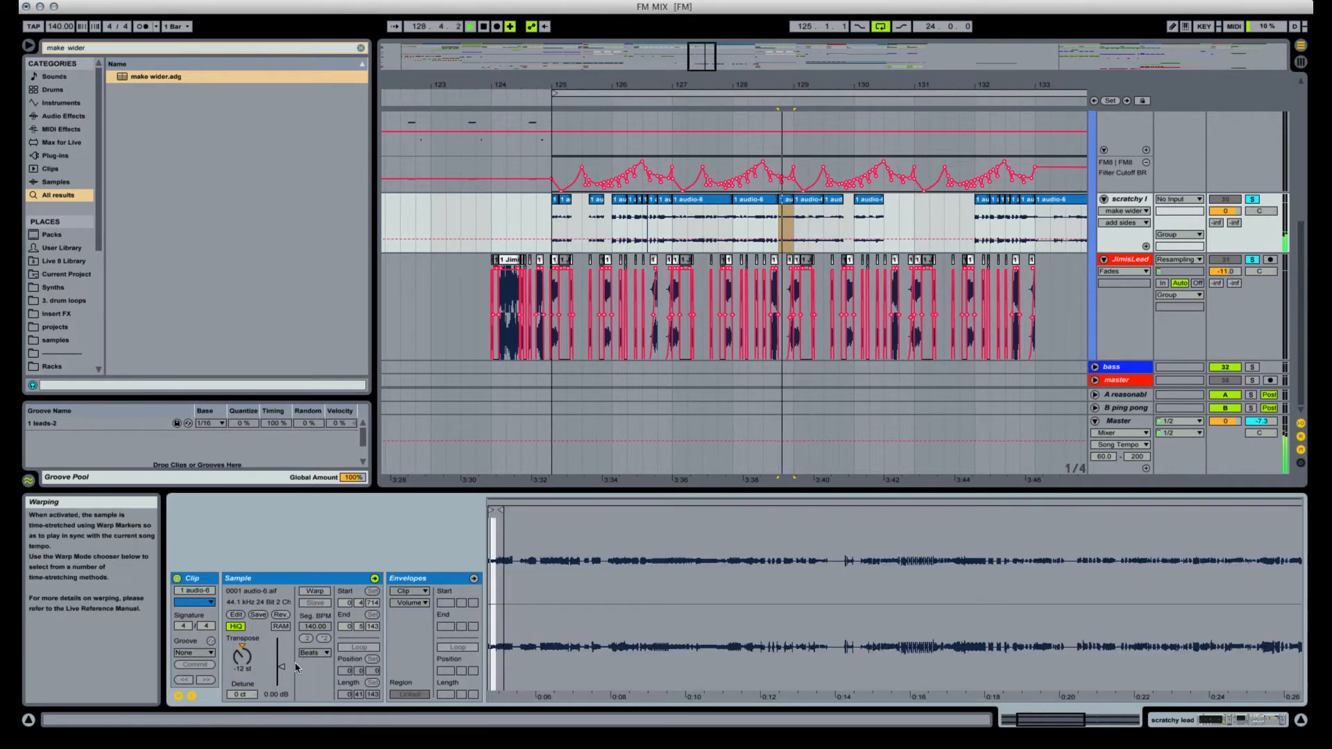
# Set the isolated clip's gain to 2.56 dB and its transposition to 12 st, and play from 125.1.1.
pyautogui.moveTo(281, 667)
pyautogui.mouseDown()
pyautogui.moveTo(281, 643)
pyautogui.moveTo(281, 663)
pyautogui.mouseUp()
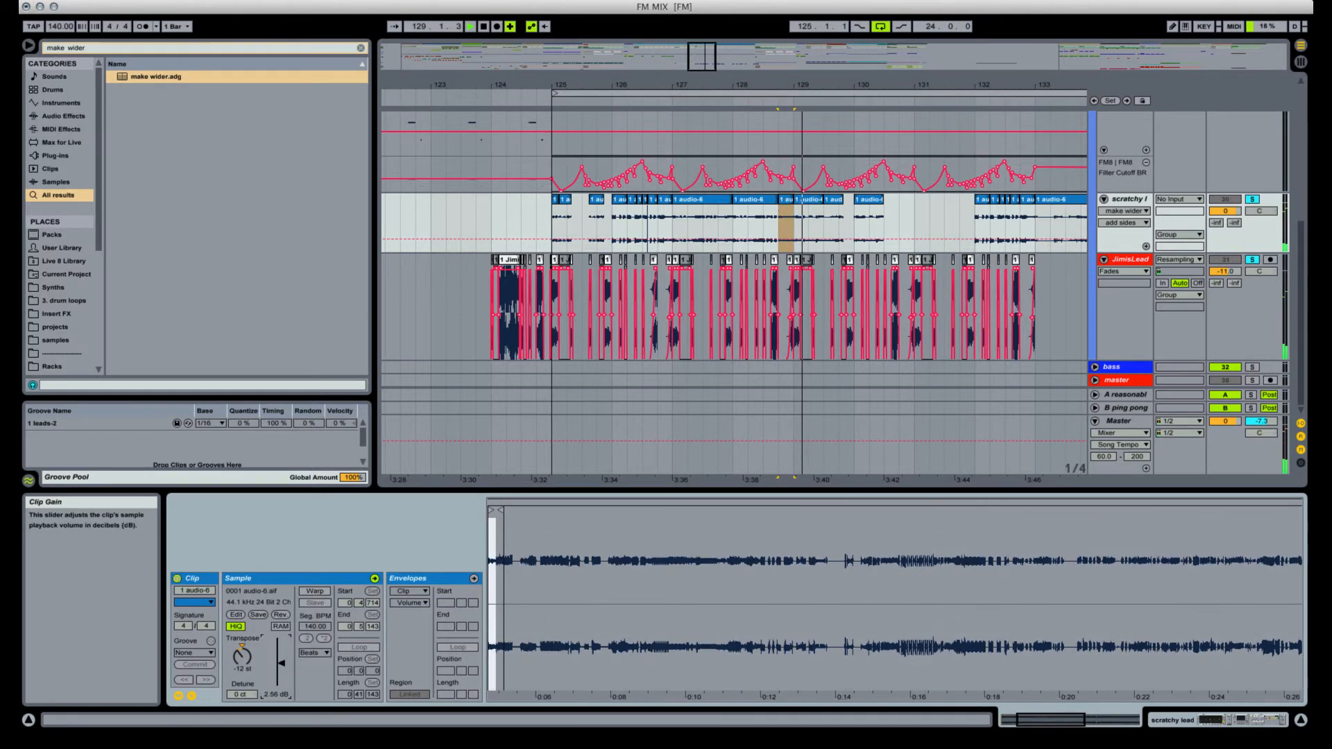
pyautogui.press('space')
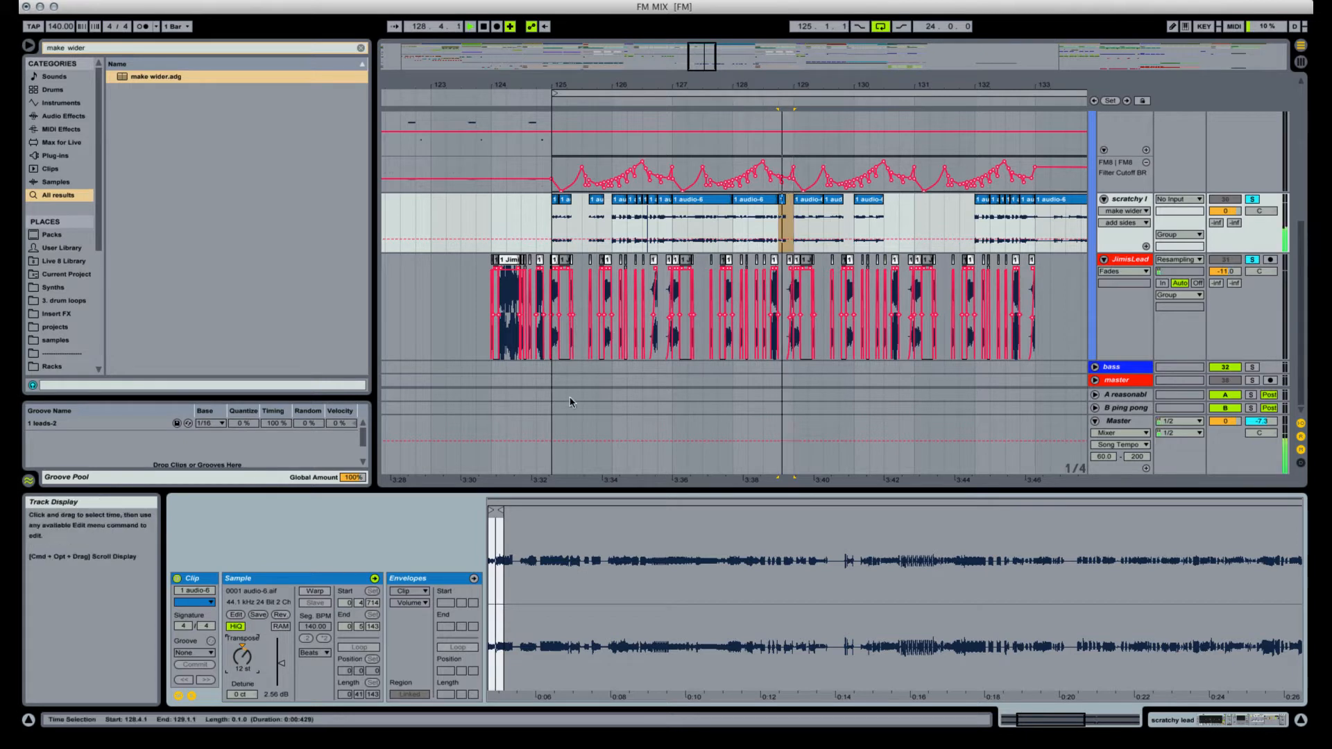
pyautogui.press('space')
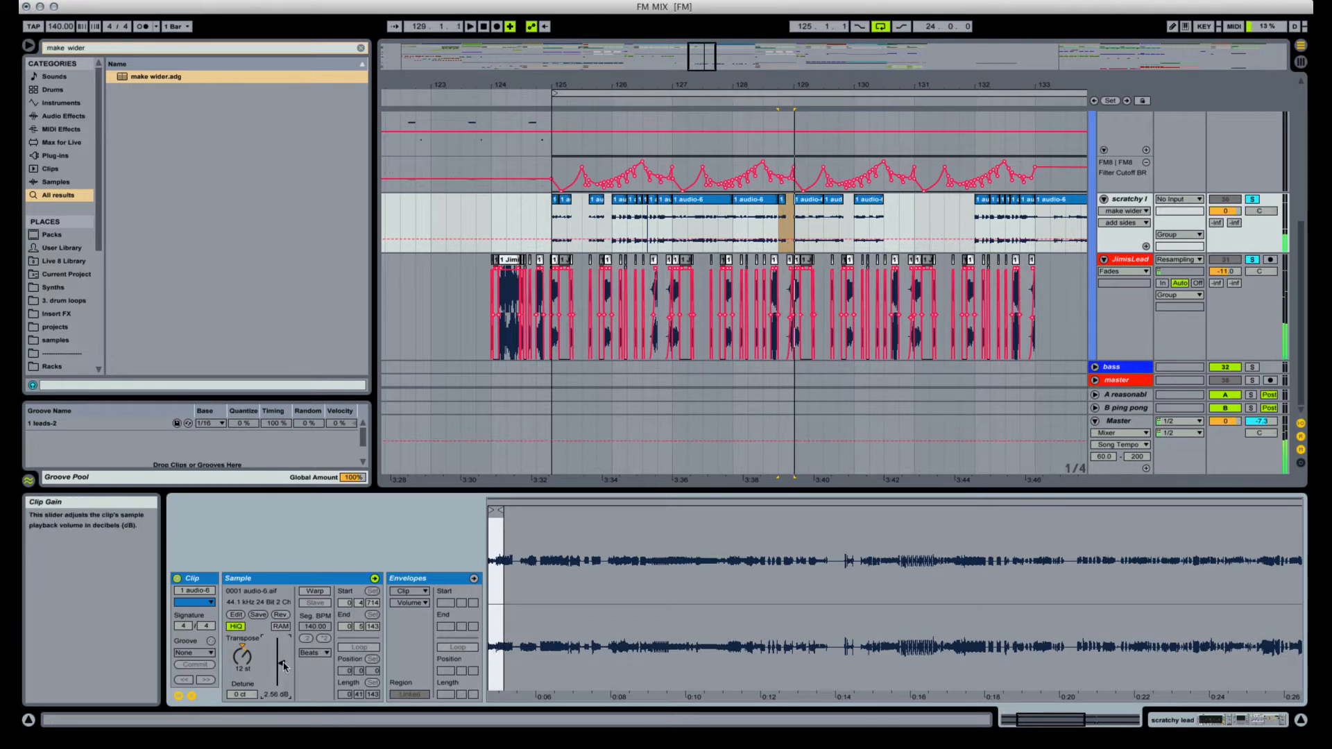
pyautogui.click(553, 218)
pyautogui.press('space')
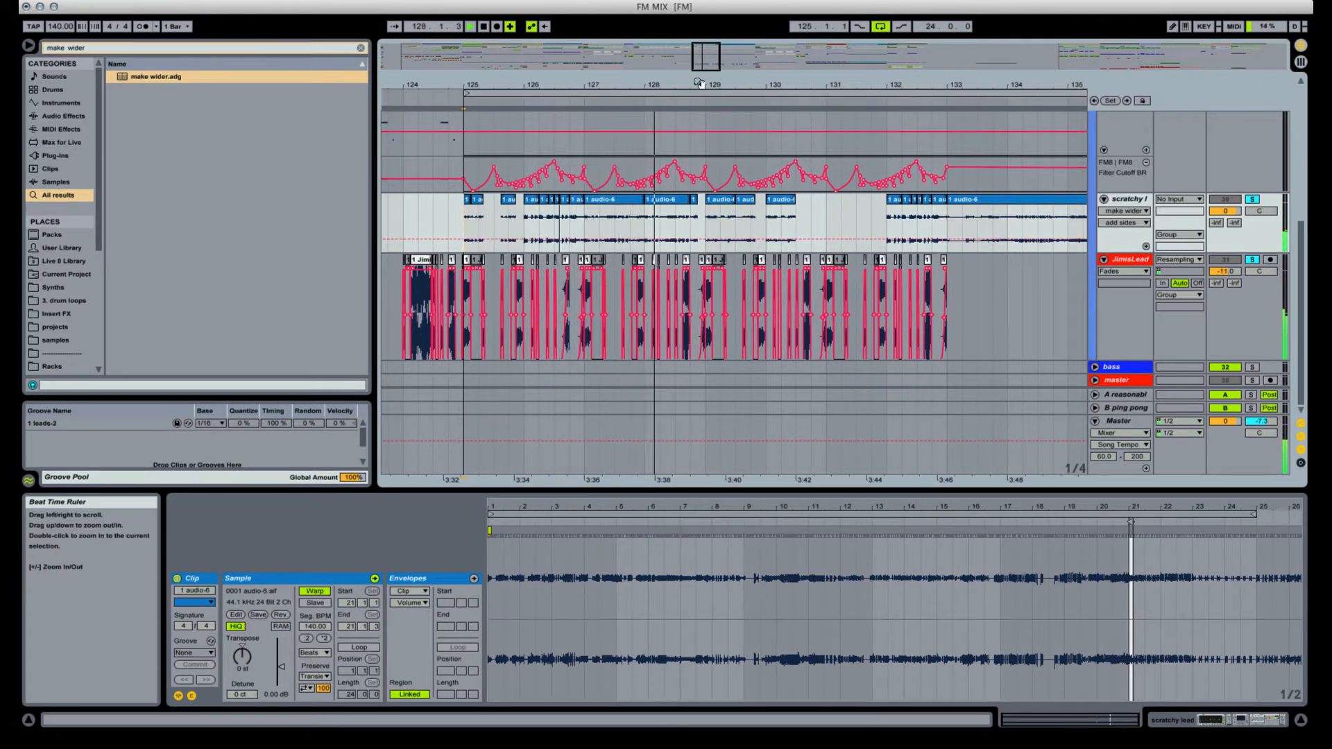
# Draw a raised B ping pong send automation block on the scratchy lead from 128.4.1 to 129.1.1.
pyautogui.click(685, 226)
pyautogui.press('space')
pyautogui.click(1234, 224)
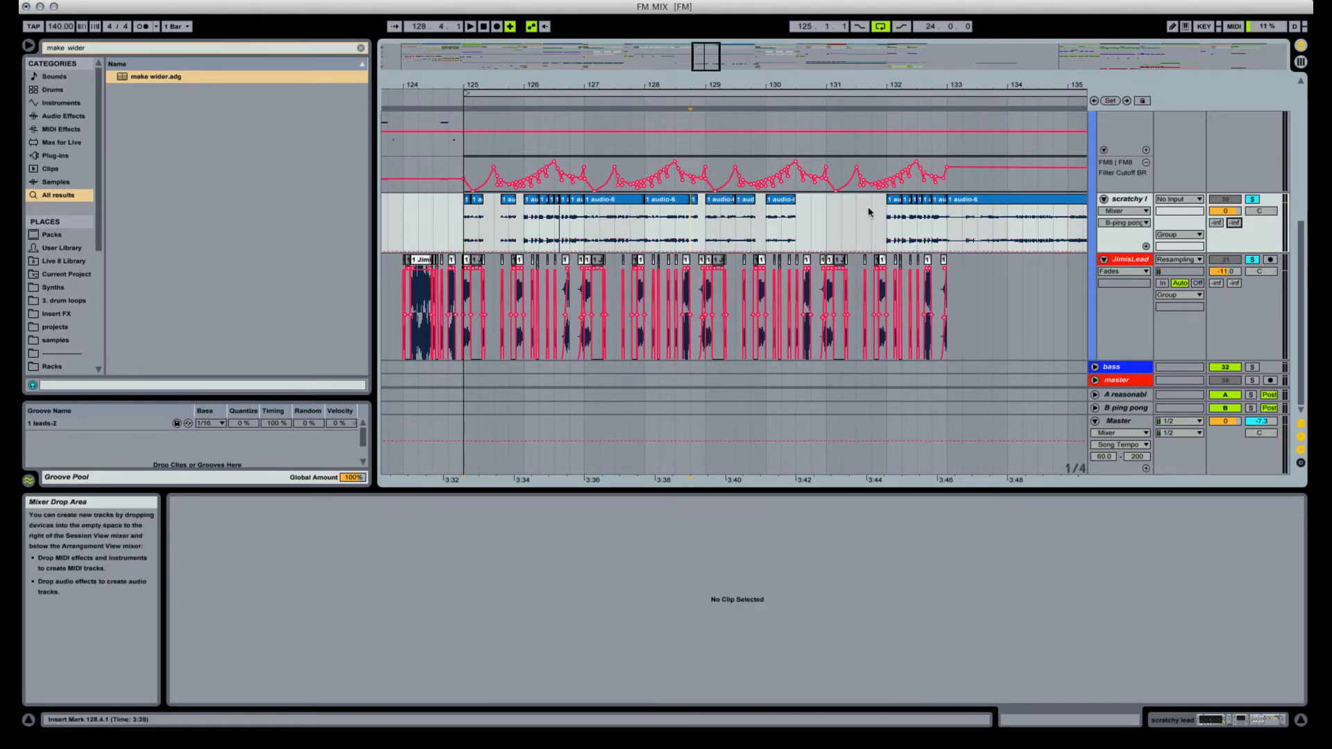
pyautogui.press('b')
pyautogui.press('b')
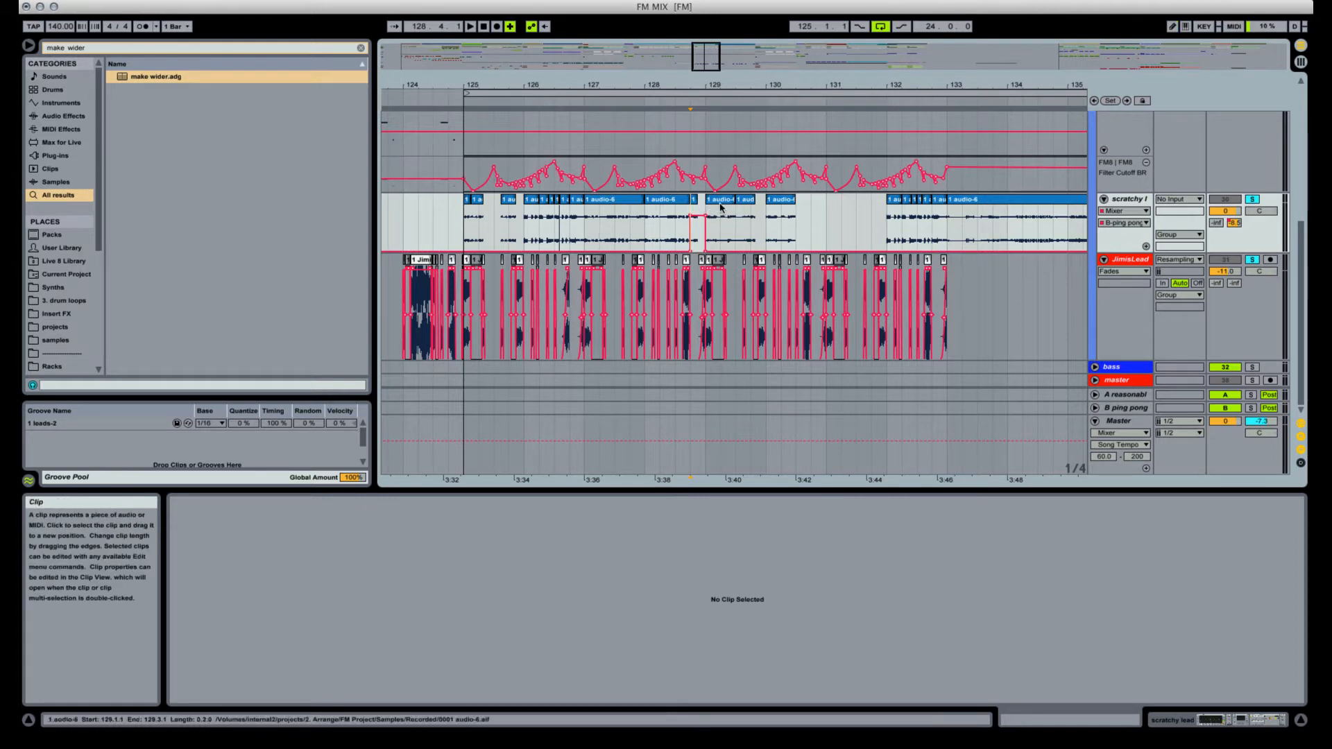
# Move the scratchy lead clips that start at 129.1.1 one bar forward to 130.1.1 and play the passage.
pyautogui.moveTo(704, 208); pyautogui.dragTo(787, 202)
pyautogui.click(621, 217)
pyautogui.press('space')
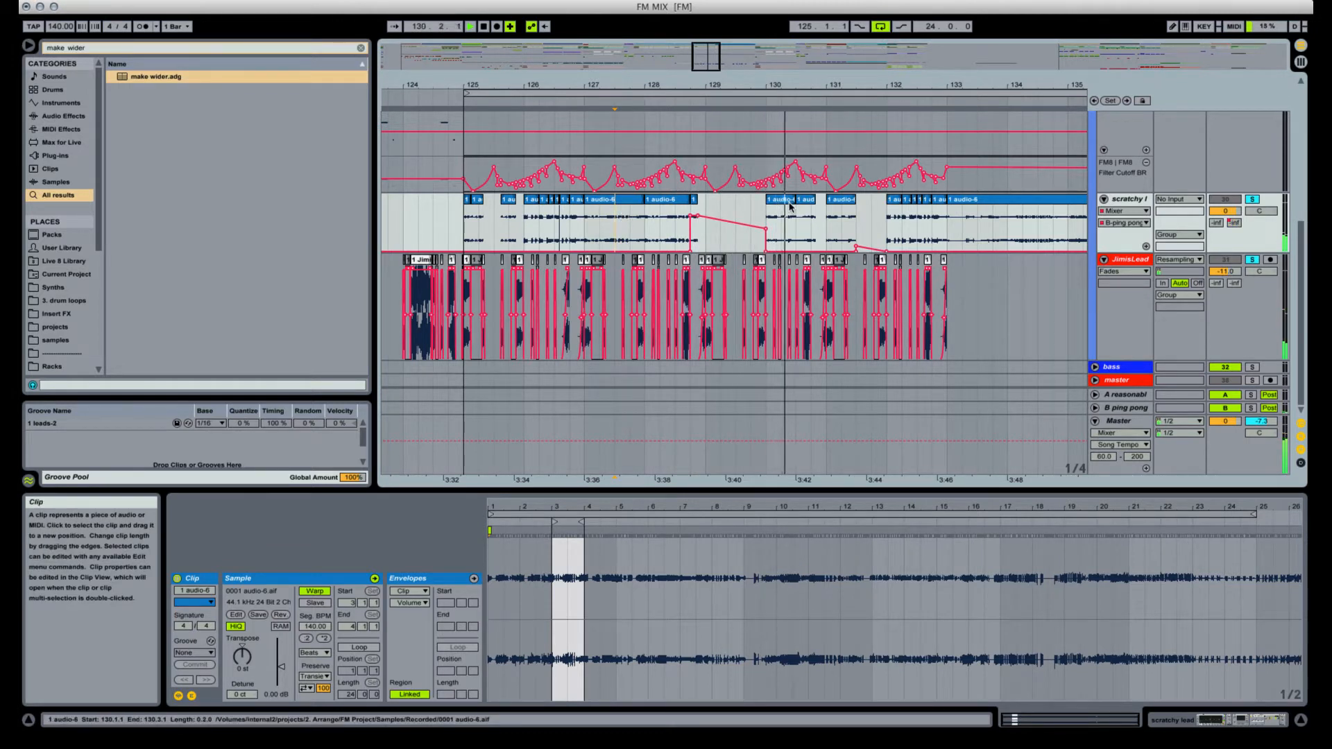
# Copy the transposed scratchy lead clip from 128.4.1 to 130.1.1, raise the copy's gain to 24 dB and play it.
pyautogui.click(694, 200)
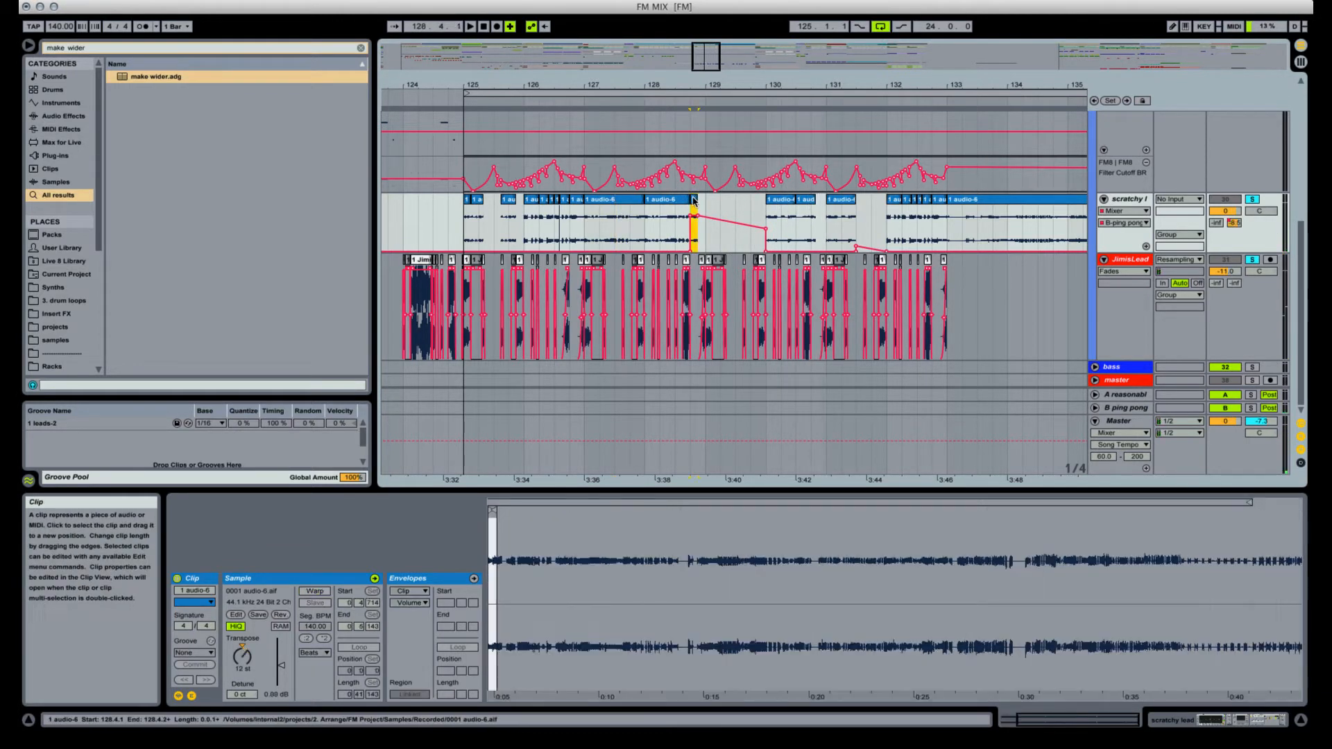
pyautogui.click(771, 201)
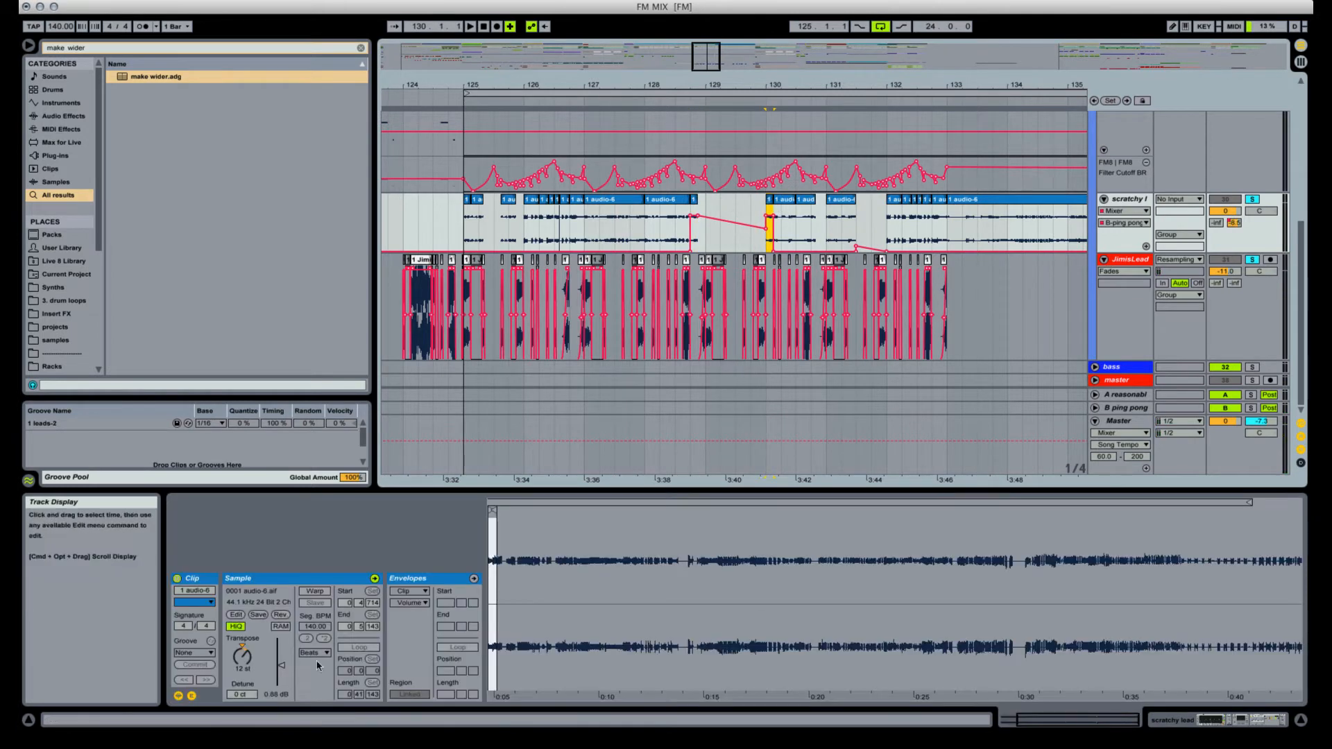
pyautogui.moveTo(281, 668); pyautogui.dragTo(281, 638)
pyautogui.press('space')
pyautogui.press('space')
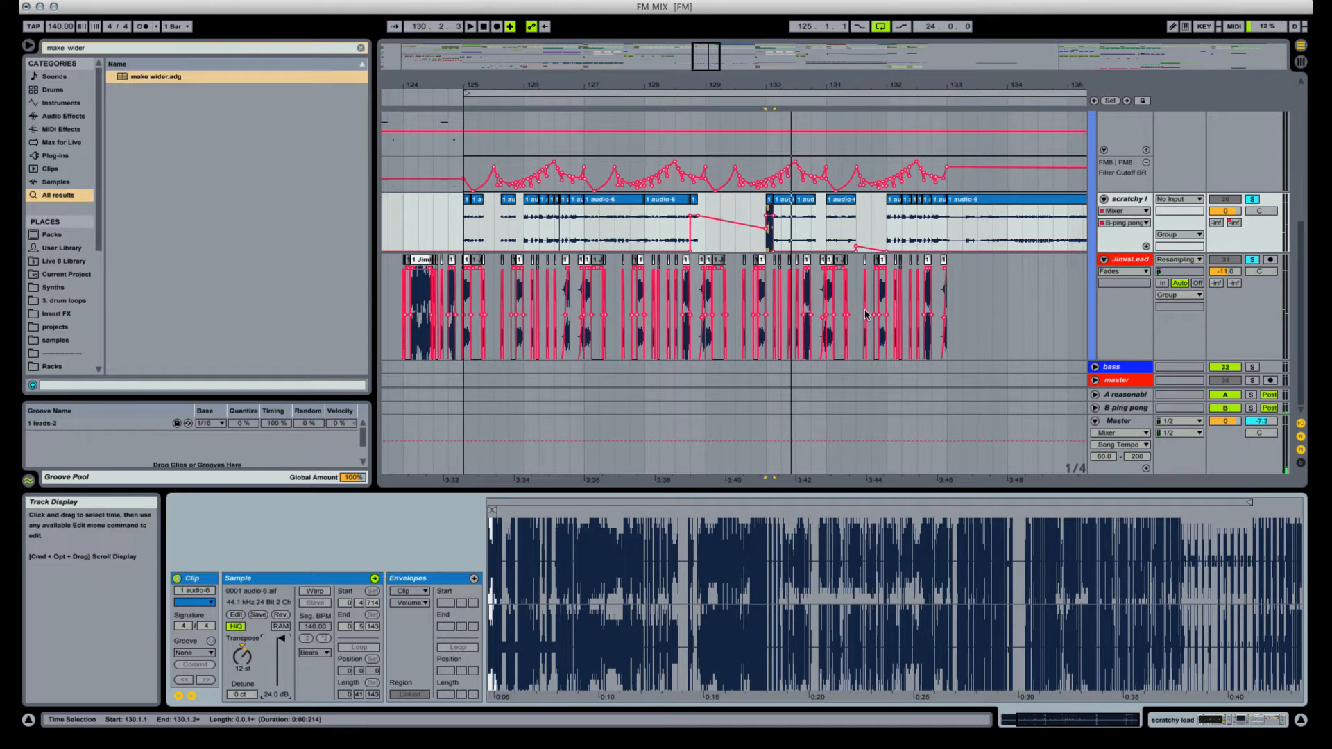
# Select Komplete Audio 6 as the output device for Soundflower (2ch).
pyautogui.click(949, 0)
pyautogui.moveTo(931, 1)
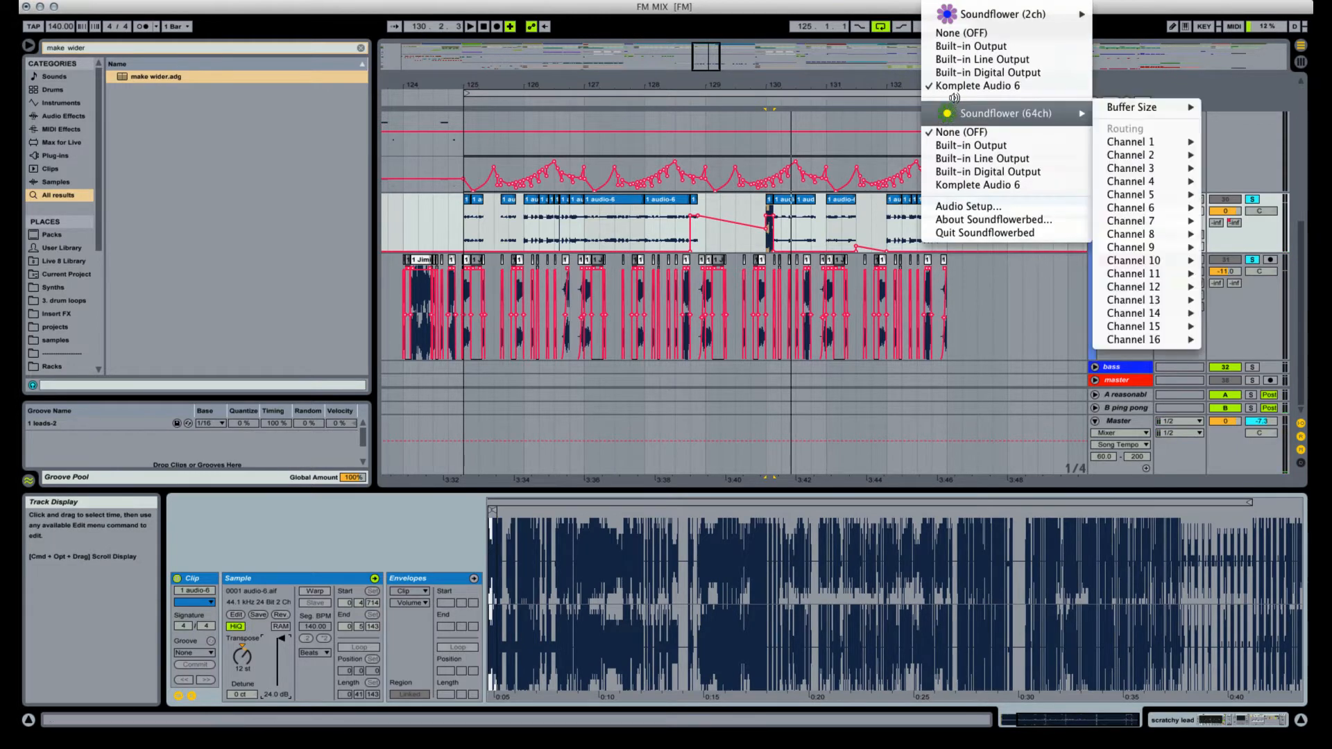
pyautogui.click(963, 86)
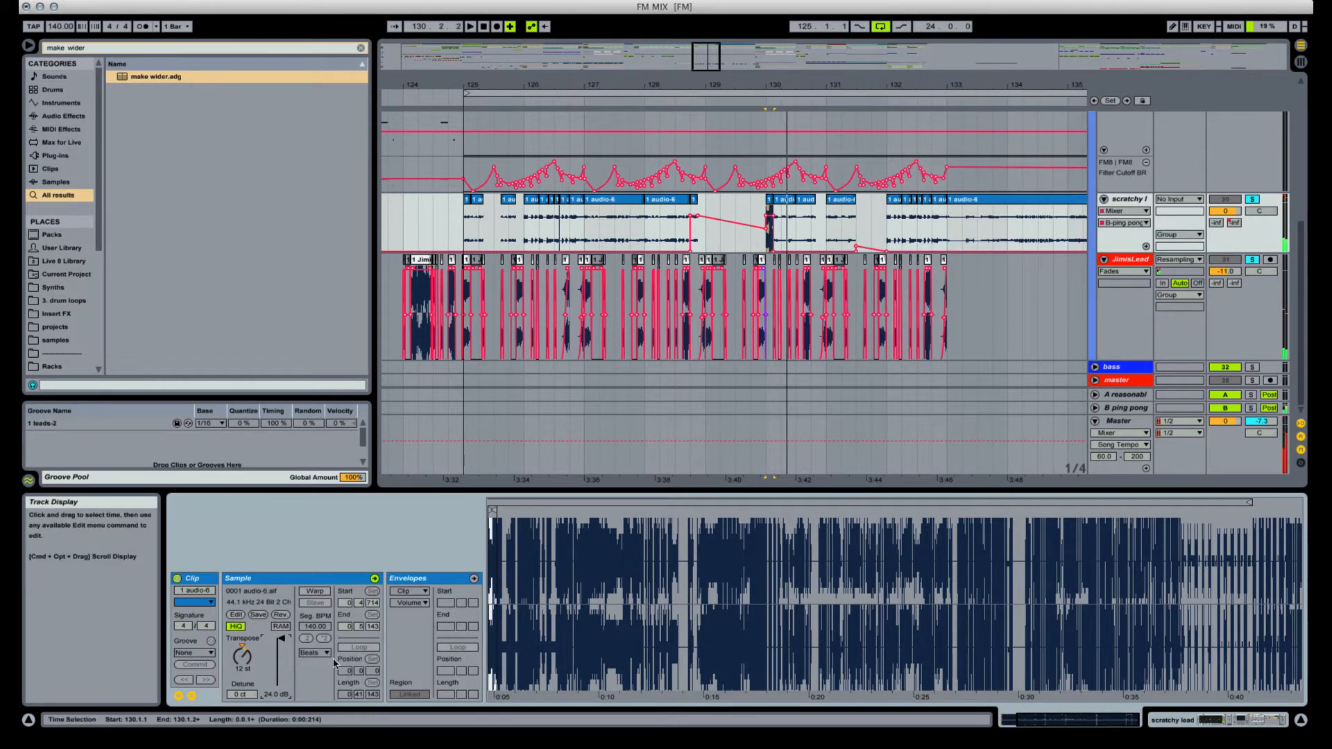
# Lower the gain of the clip at 130.1.1 to -6.85 dB and play from 128.2.1.
pyautogui.moveTo(286, 647); pyautogui.dragTo(286, 668)
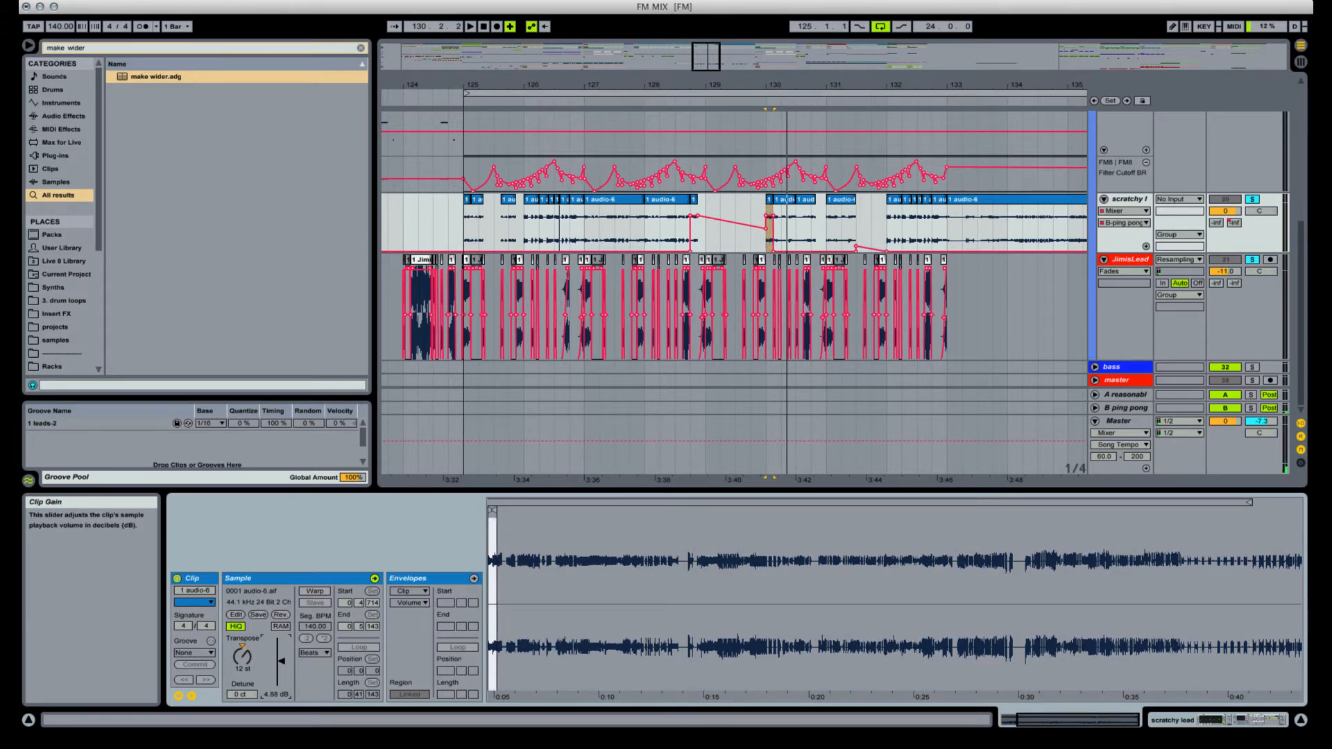
pyautogui.moveTo(285, 669); pyautogui.dragTo(281, 676)
pyautogui.press('space')
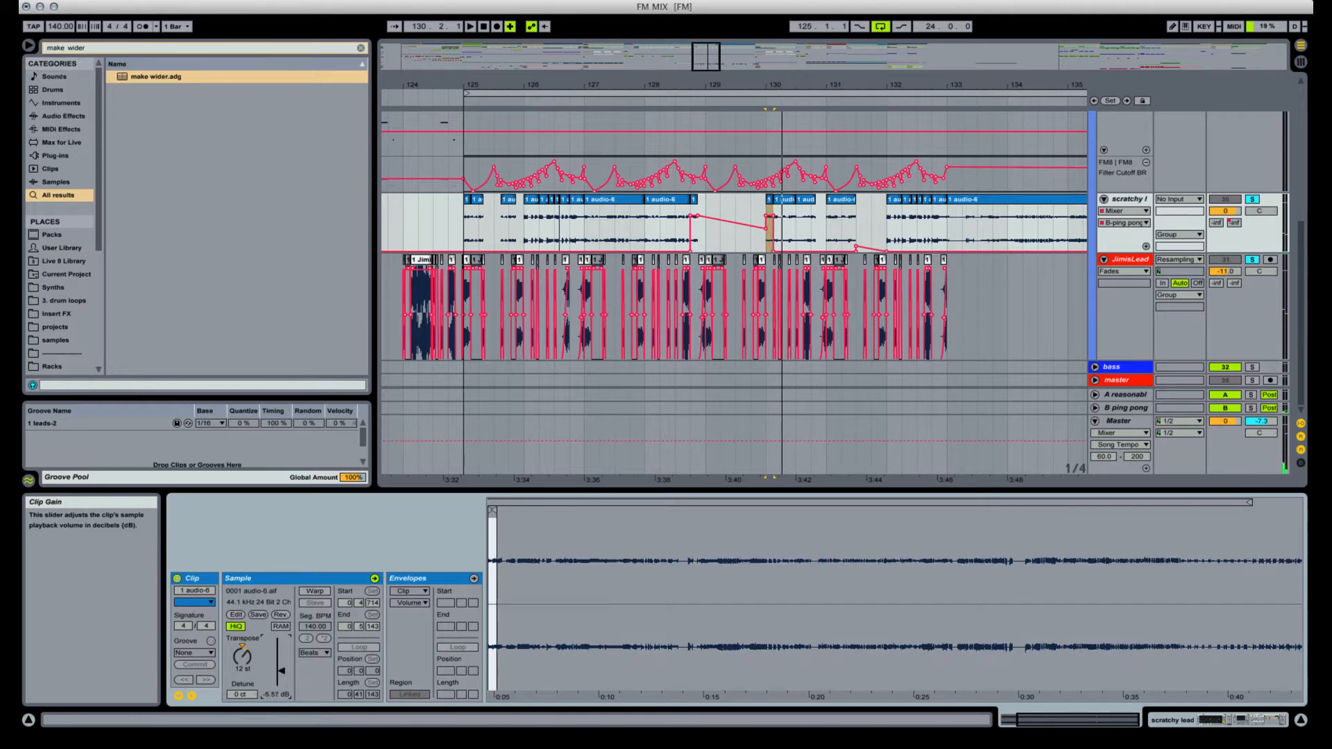
pyautogui.press('space')
pyautogui.press('space')
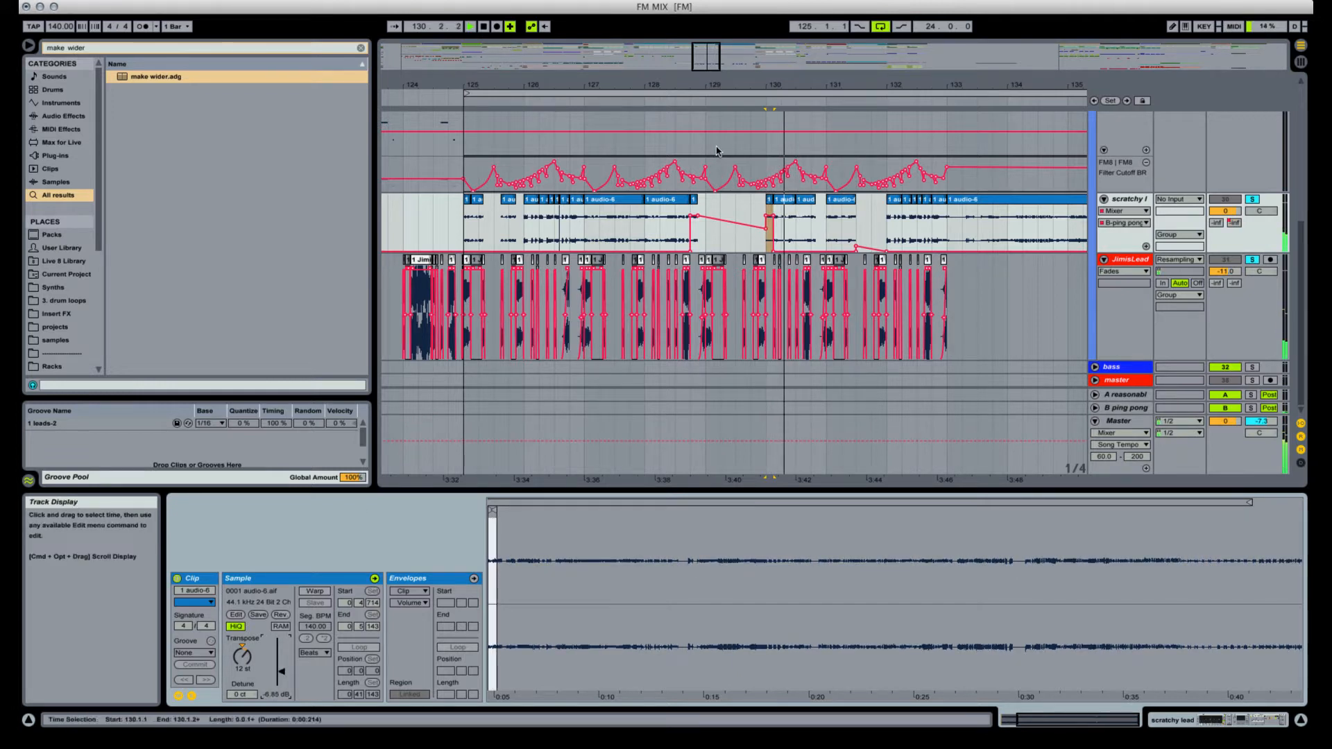
pyautogui.click(662, 214)
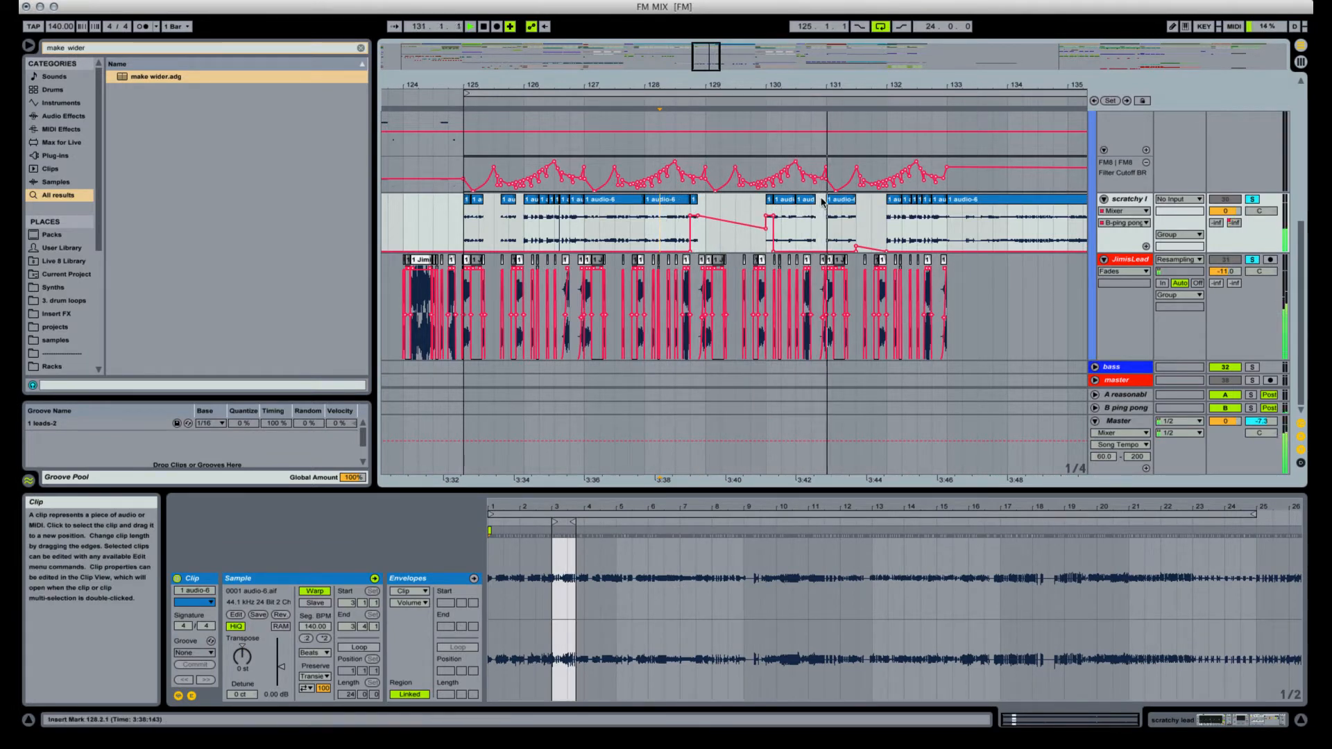
# Try extending the scratchy lead clip at the end of bar 130 to 131.1.1 and listen to it.
pyautogui.press('space')
pyautogui.moveTo(815, 200); pyautogui.dragTo(825, 200)
pyautogui.click(787, 201)
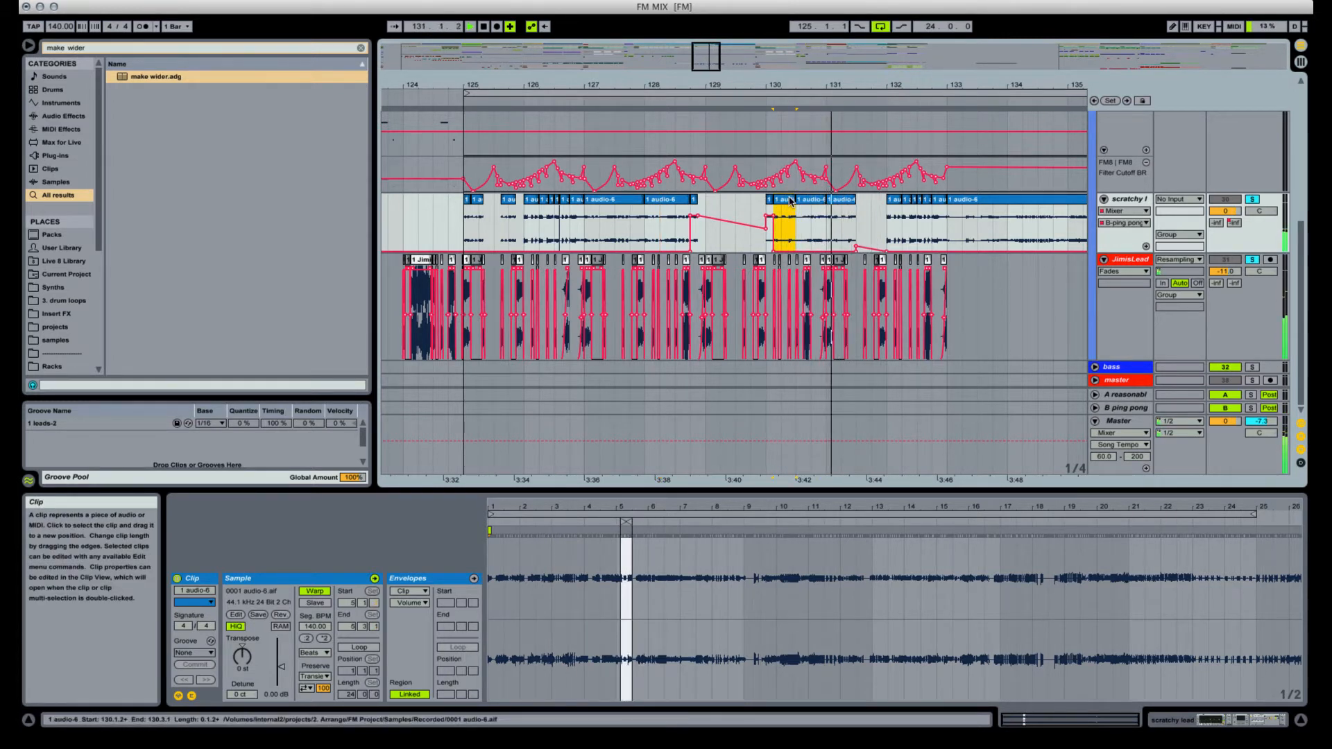
pyautogui.press('space')
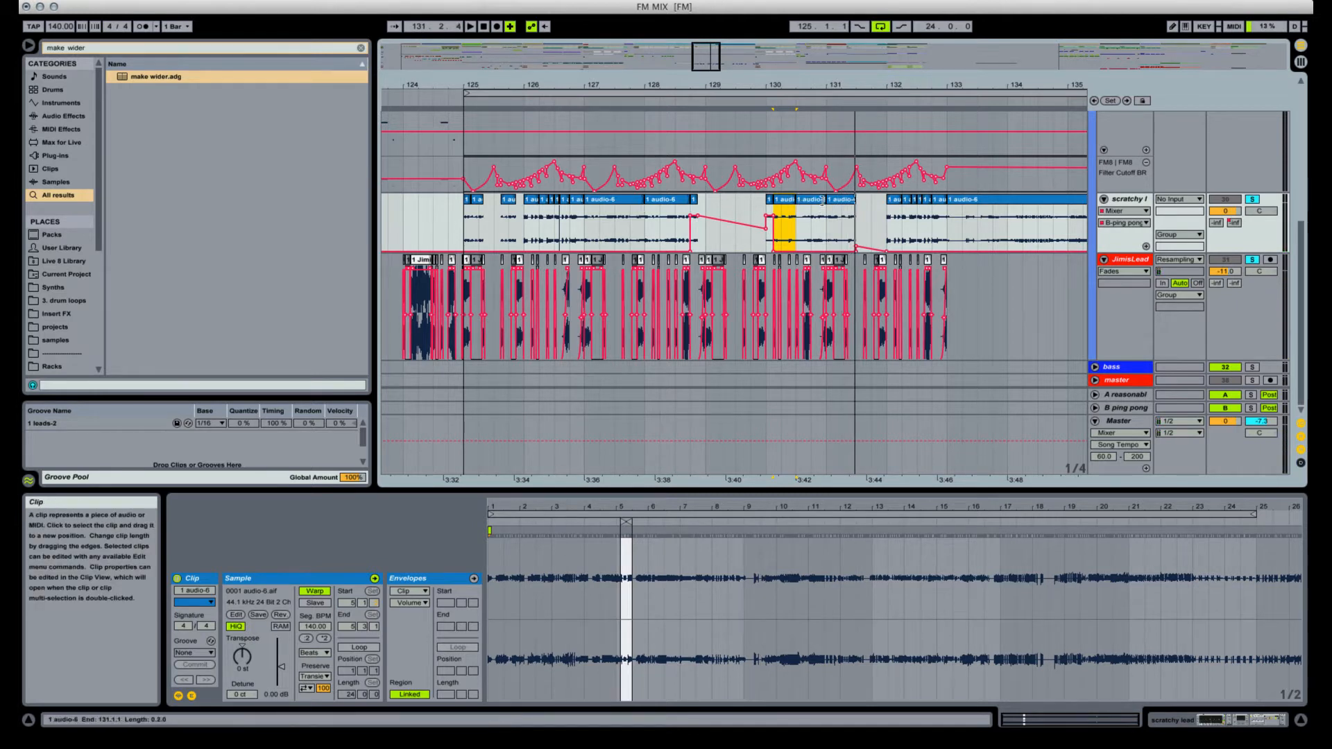
pyautogui.click(822, 200)
# Make the scratchy lead clip around 132.1.1 span 131.4.1 to 132.2.1, and trim the clip at 130.3.1 to end at 130.4.1.
pyautogui.click(467, 215)
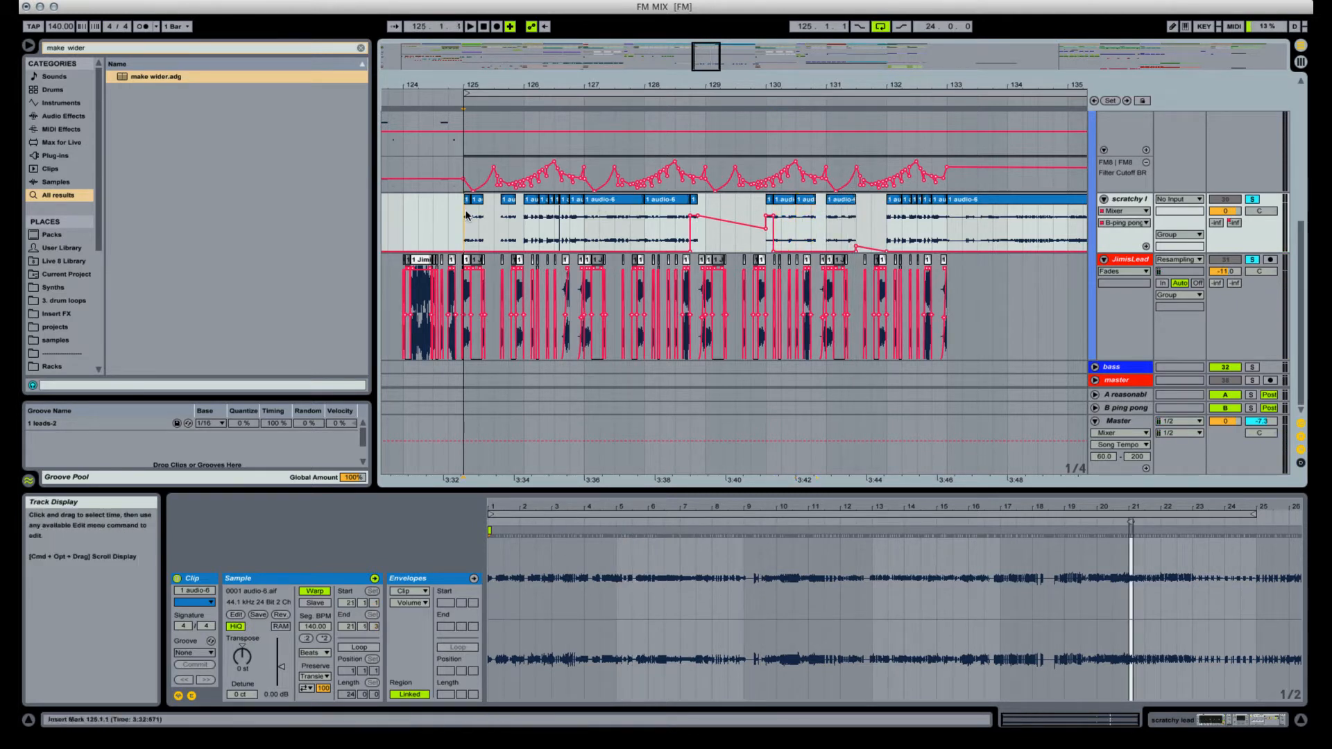
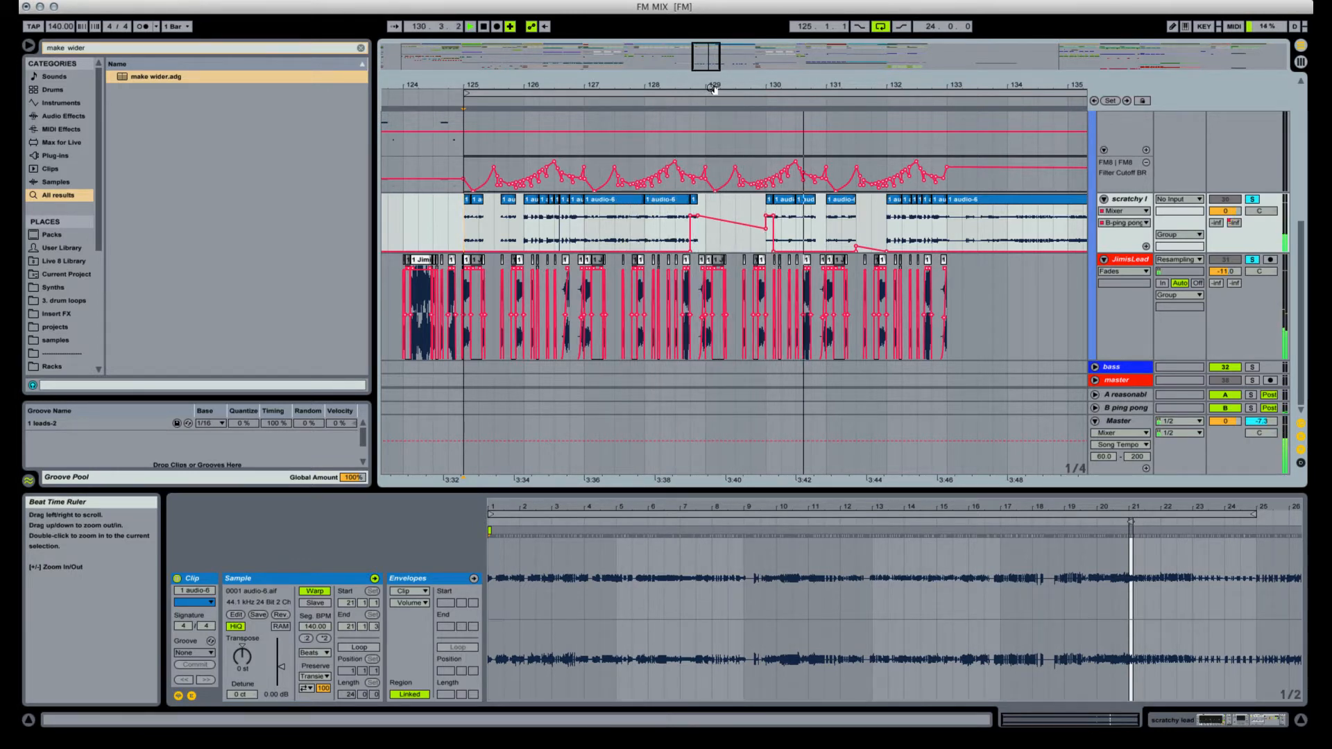
pyautogui.click(846, 201)
pyautogui.press('space')
pyautogui.moveTo(858, 205); pyautogui.dragTo(891, 206)
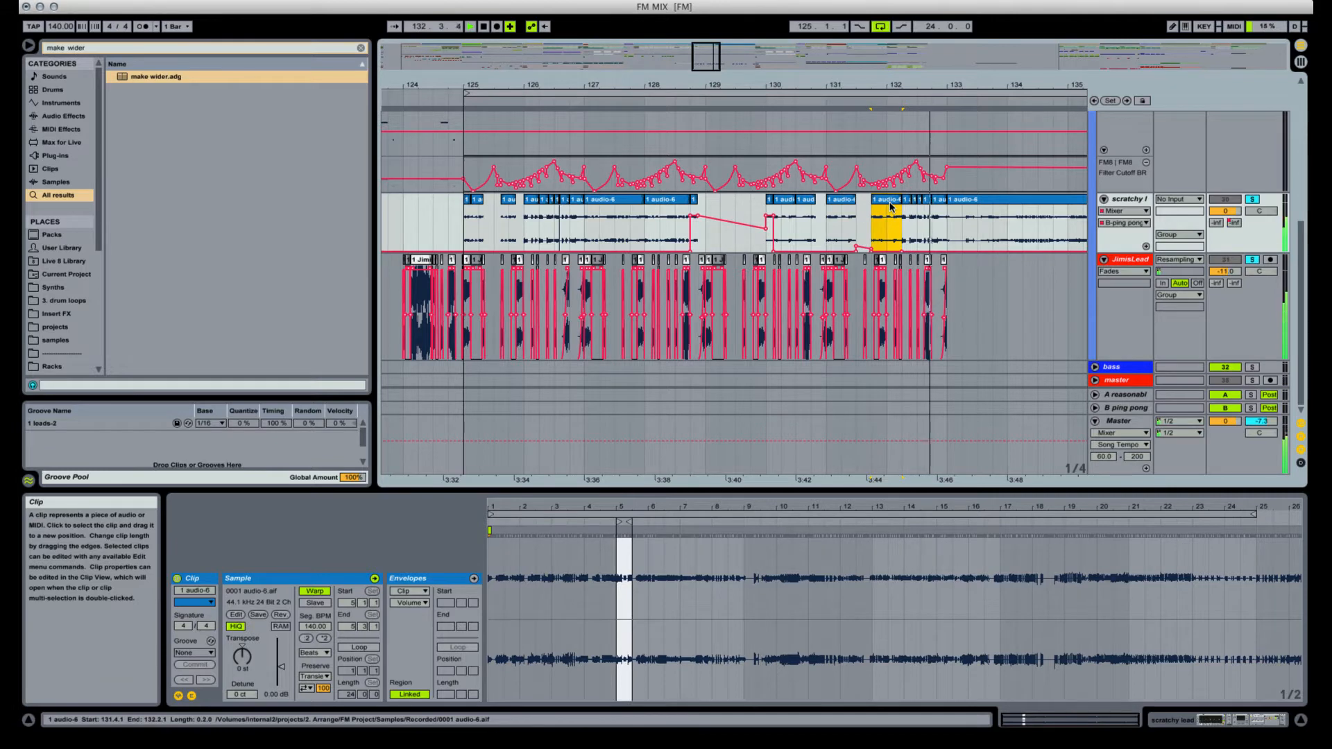
pyautogui.click(757, 213)
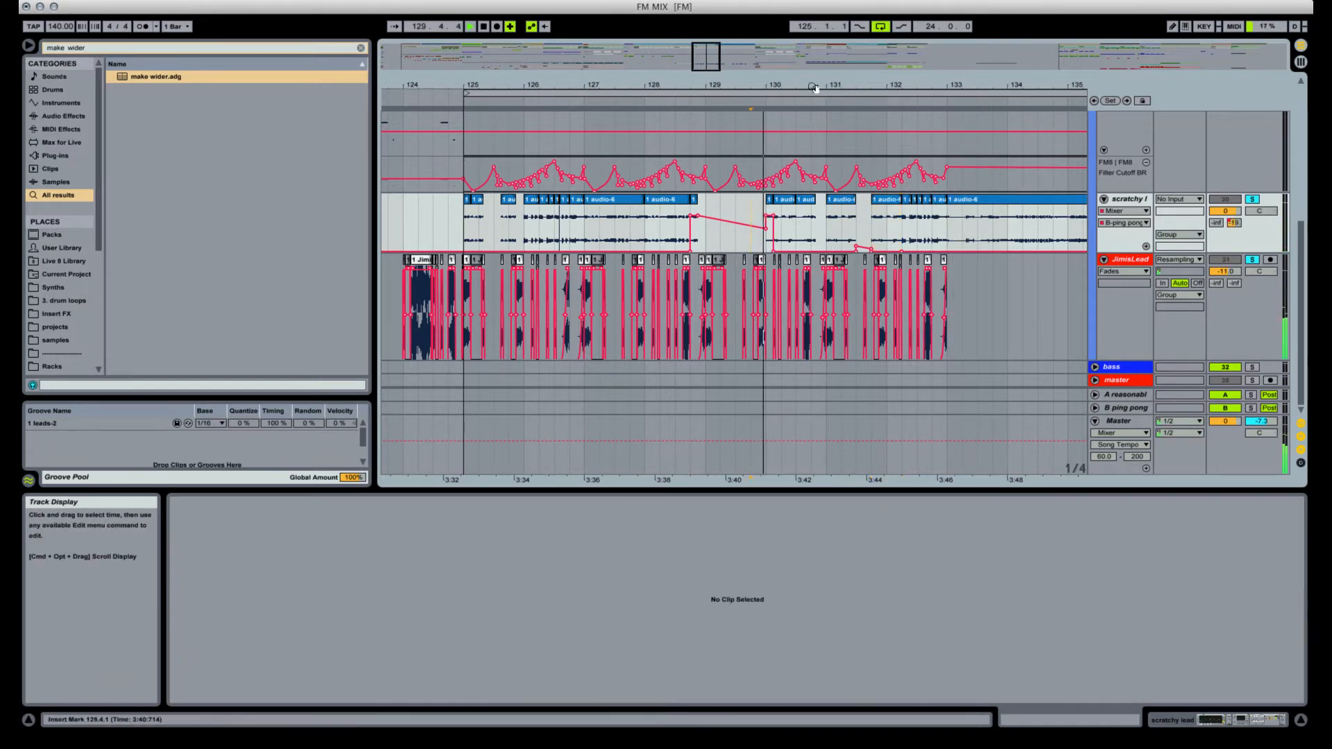
pyautogui.click(805, 199)
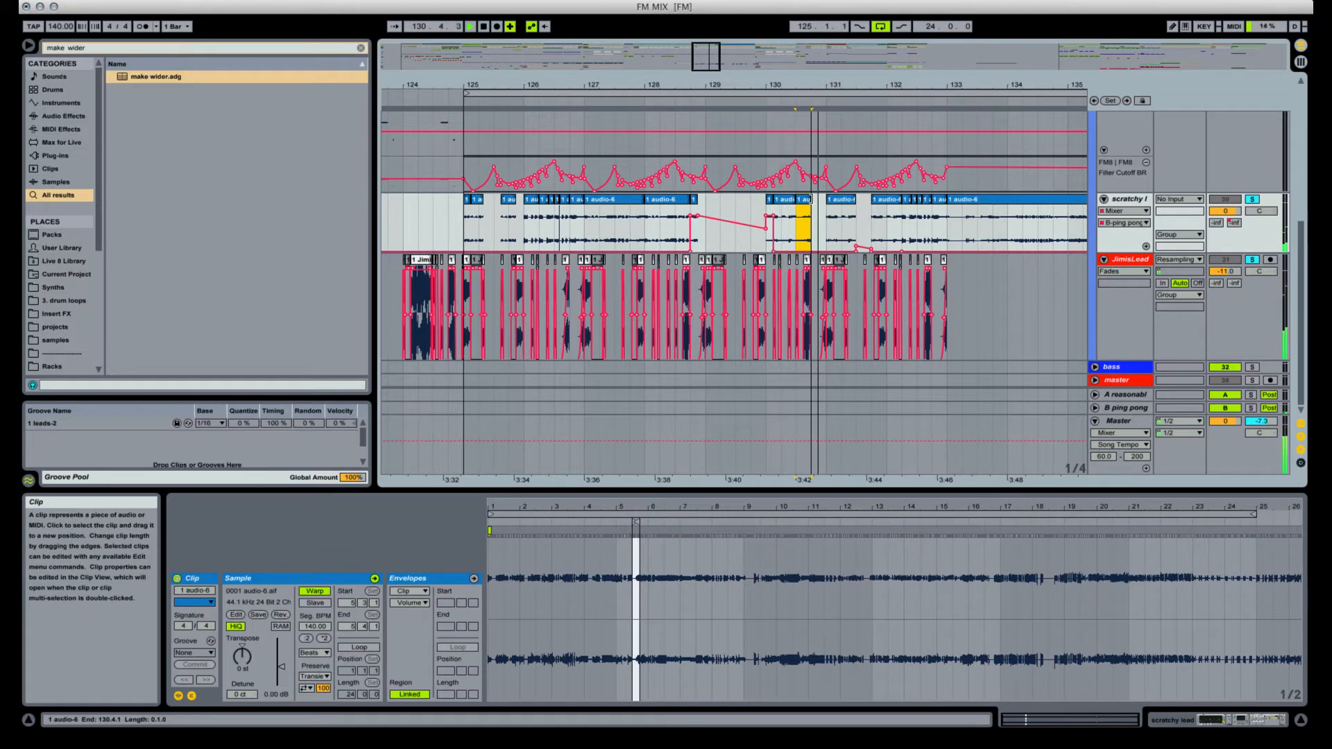
# Try removing the JimisLead slice between 130.3.3 and 130.4.1.
pyautogui.click(809, 264)
pyautogui.press('Delete')
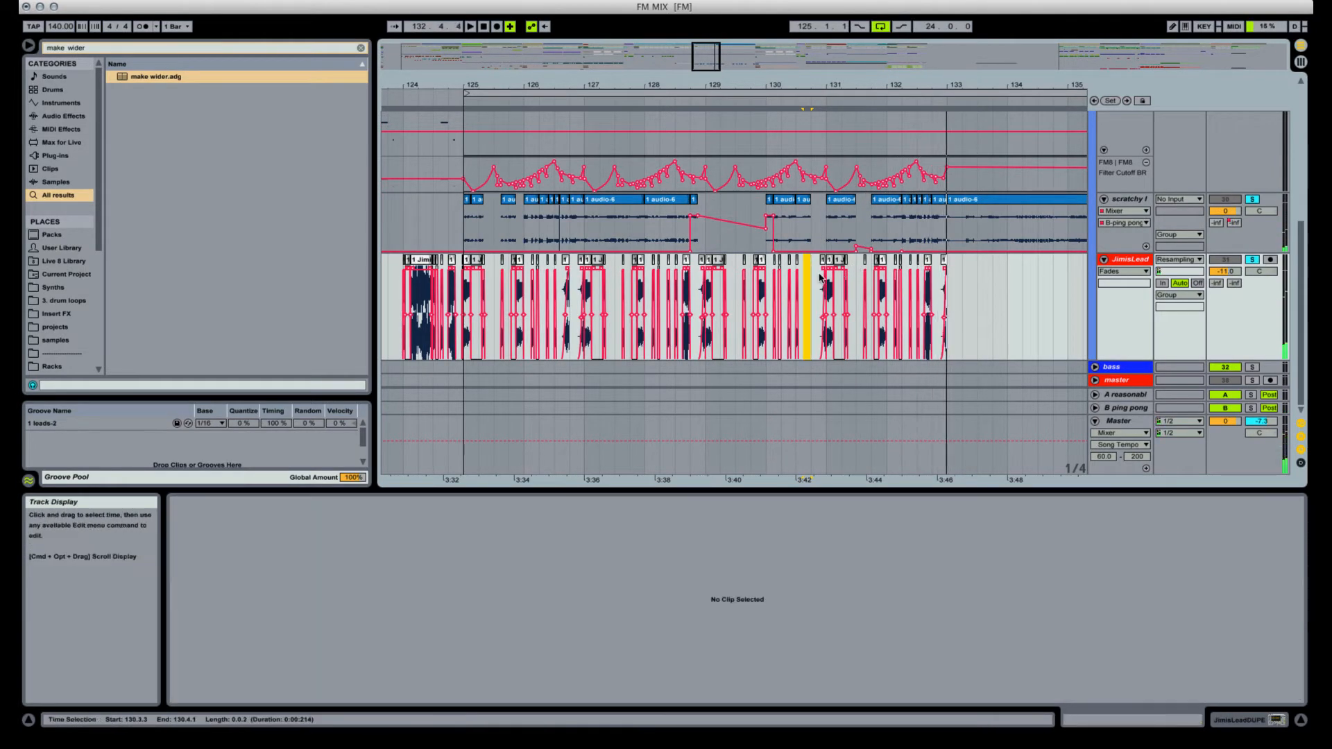
pyautogui.press('super+z')
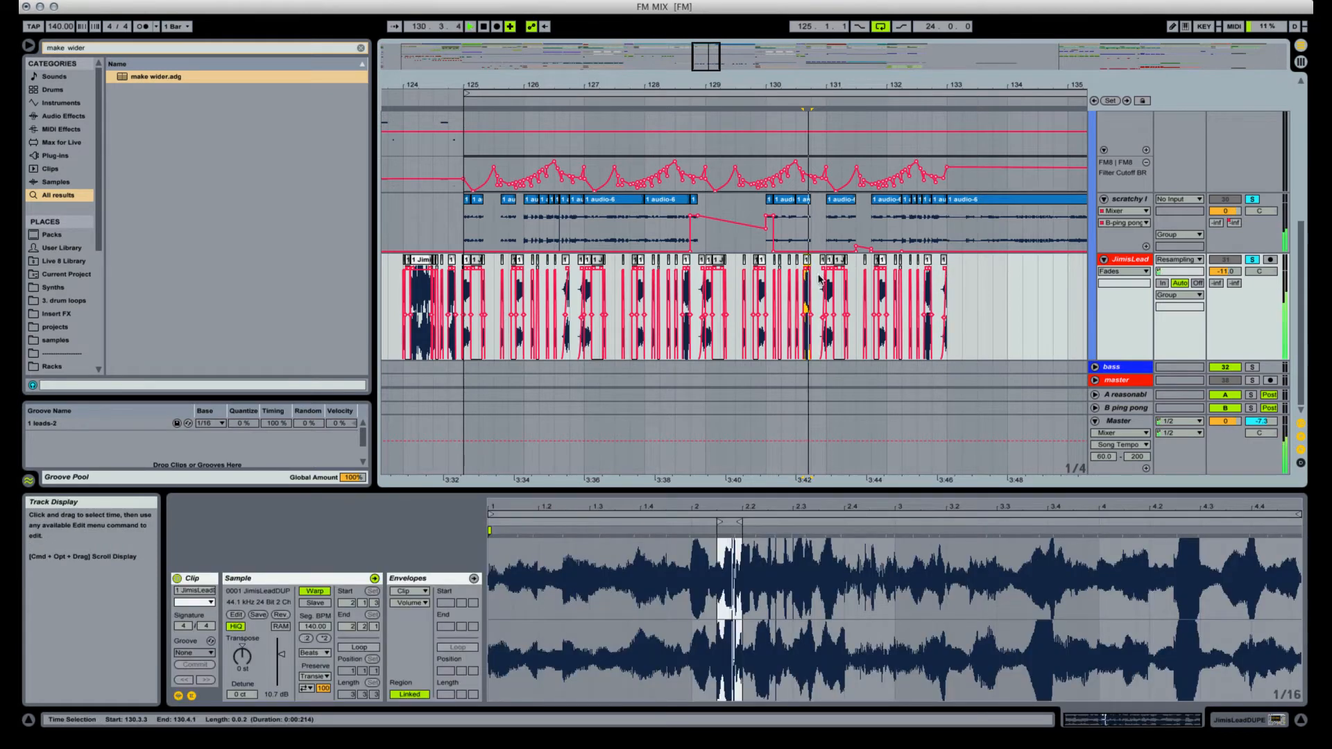
# Copy the JimisLead slice from 130.3.3 to 131.3.3 and play the passage.
pyautogui.click(856, 273)
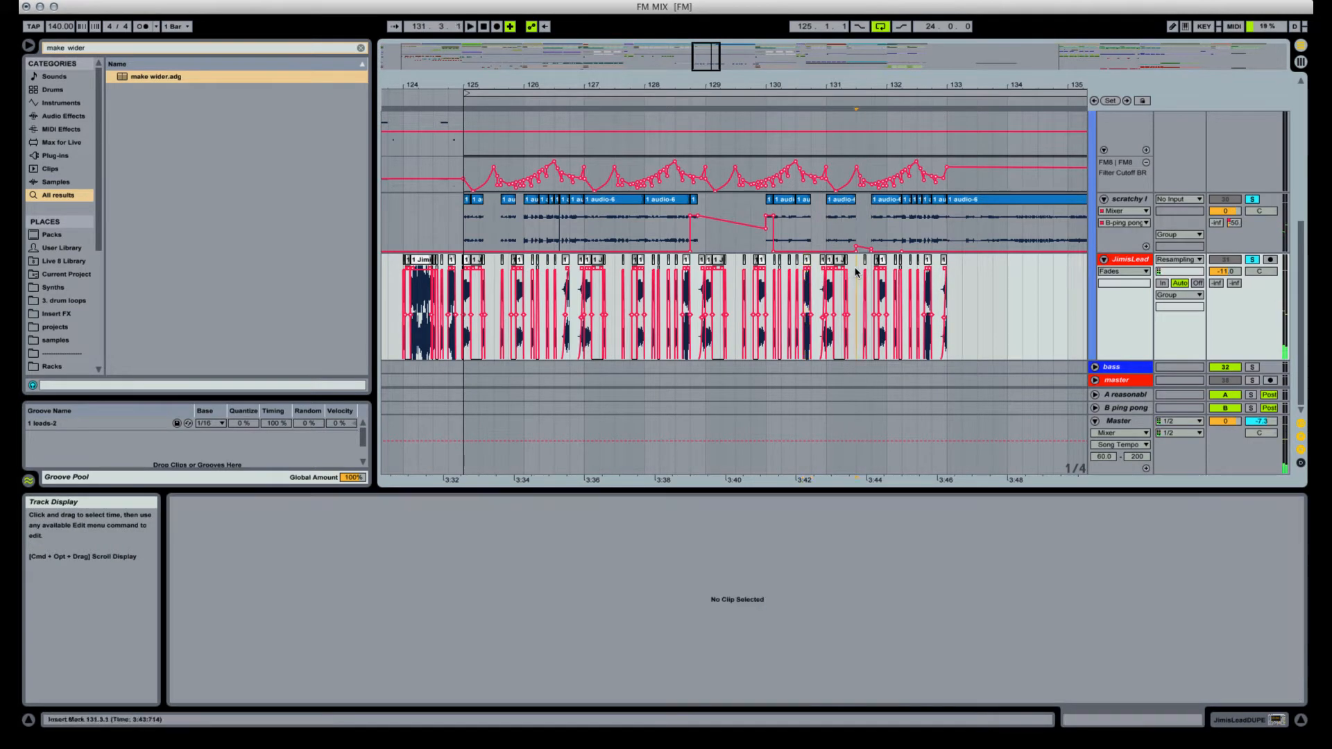
pyautogui.click(862, 269)
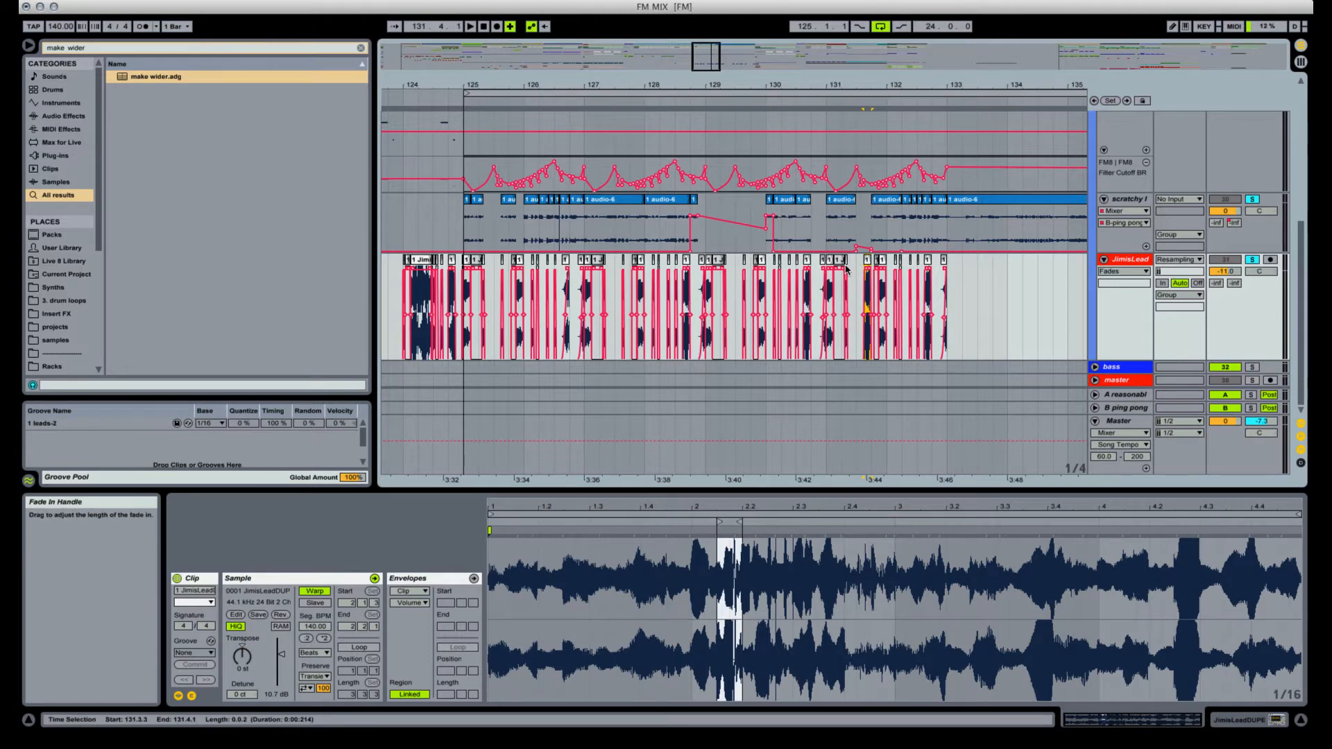
pyautogui.press('space')
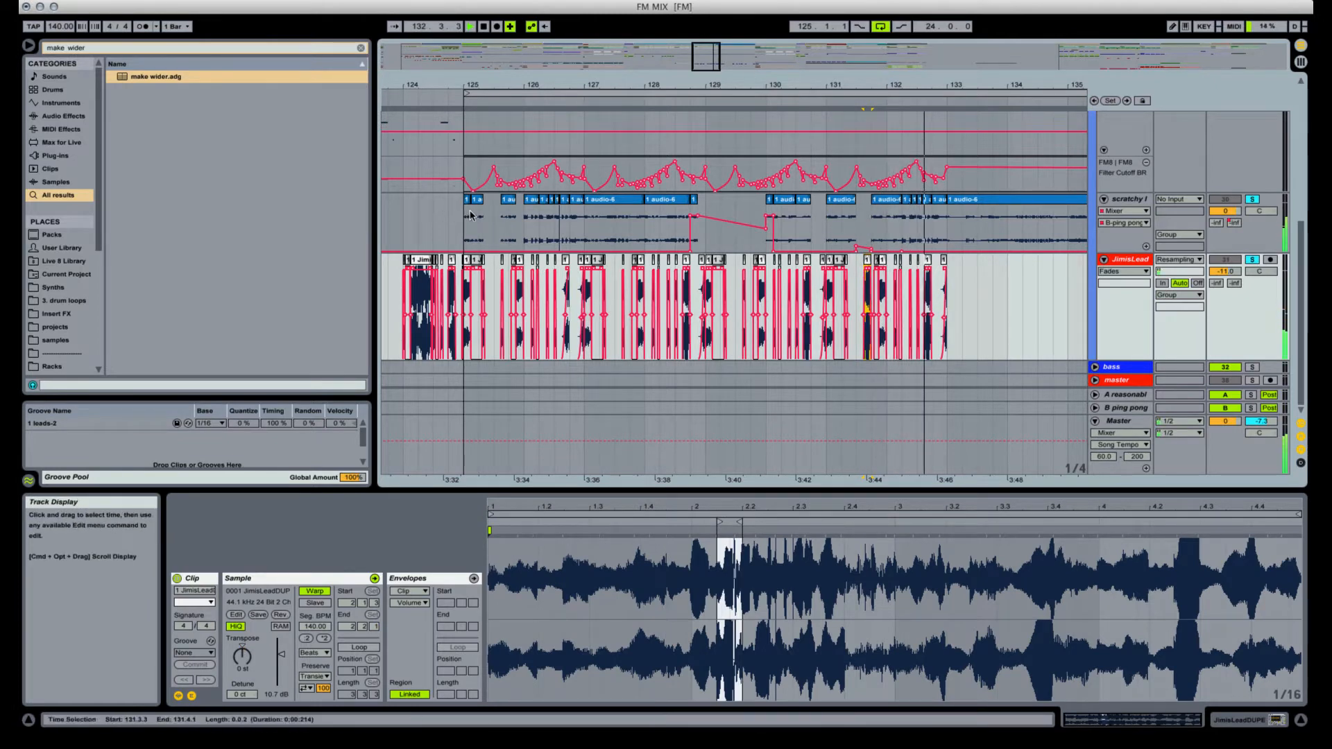
# Try deleting the scratchy lead clip between 133.1.1 and 135.3.1, play from 135.3.1, and restore the clip.
pyautogui.scroll(3, 478, 209)
pyautogui.moveTo(733, 84); pyautogui.dragTo(631, 62)
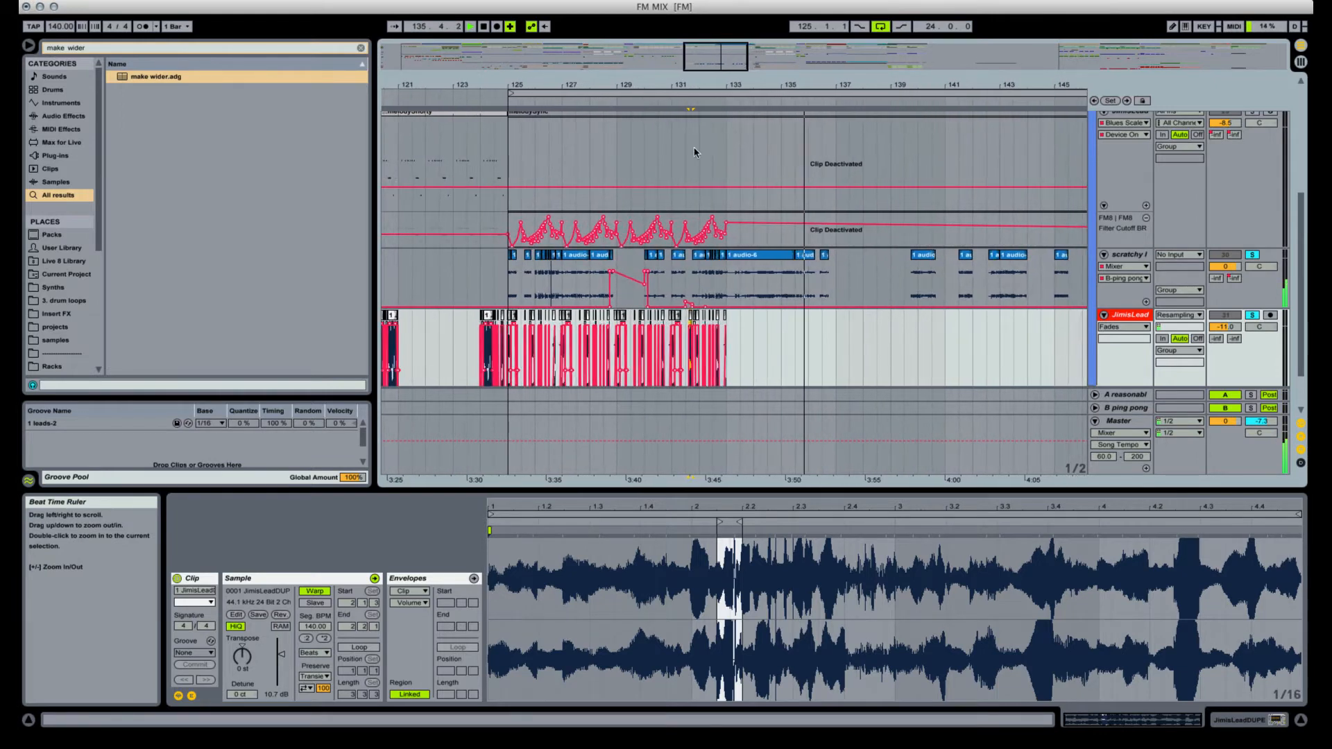
pyautogui.click(762, 256)
pyautogui.press('Delete')
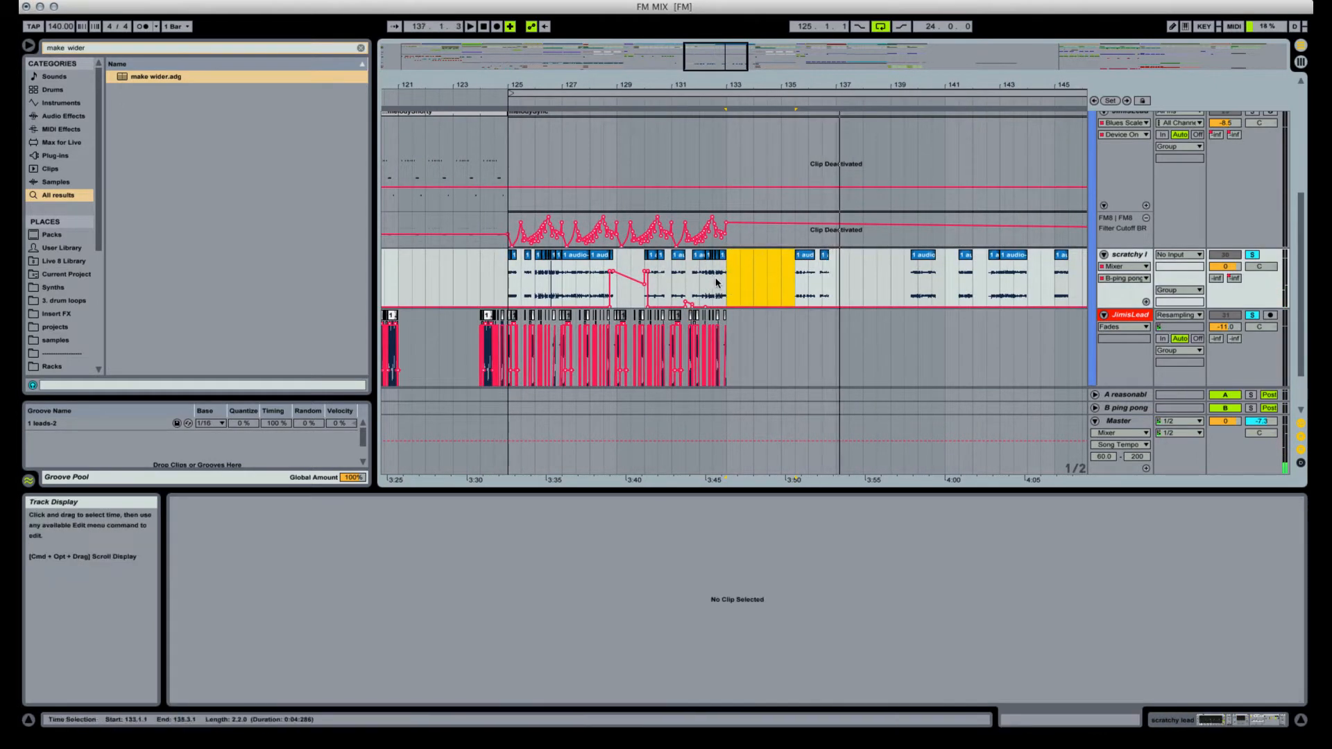
pyautogui.click(804, 275)
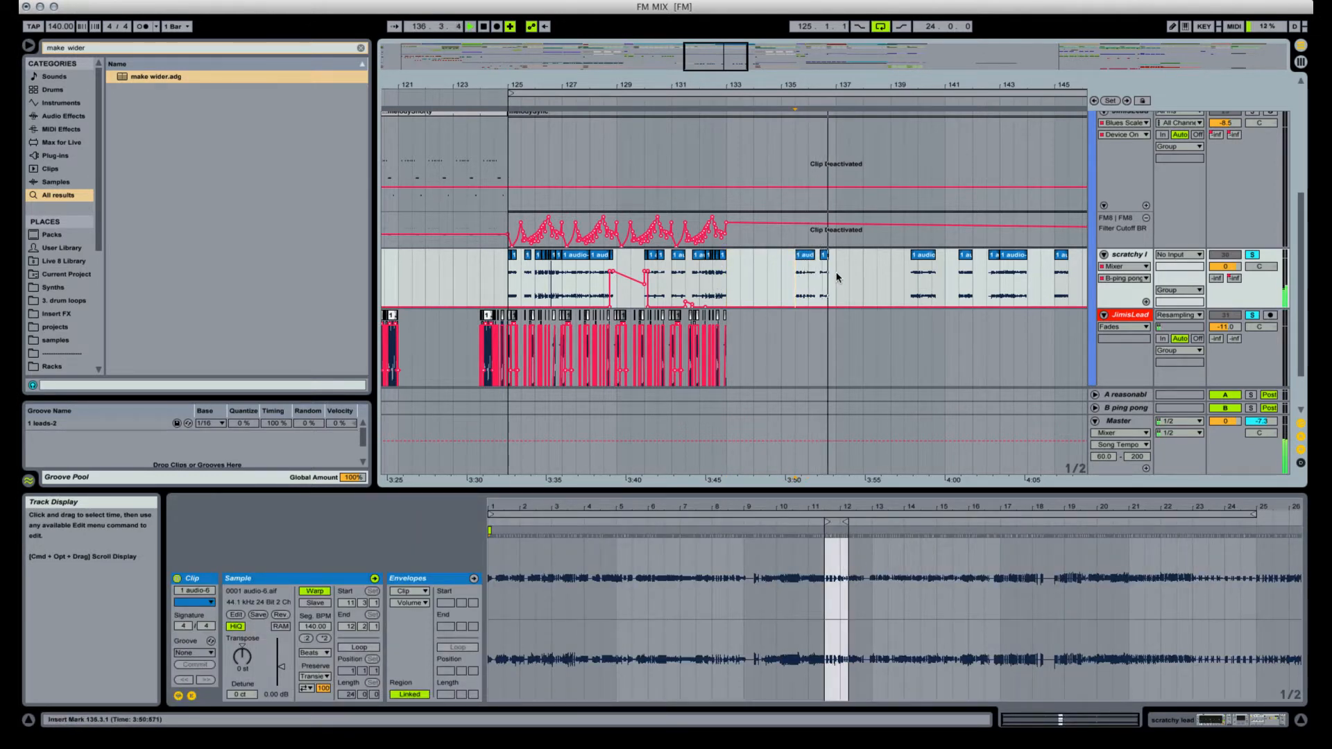
pyautogui.scroll(3, 757, 272)
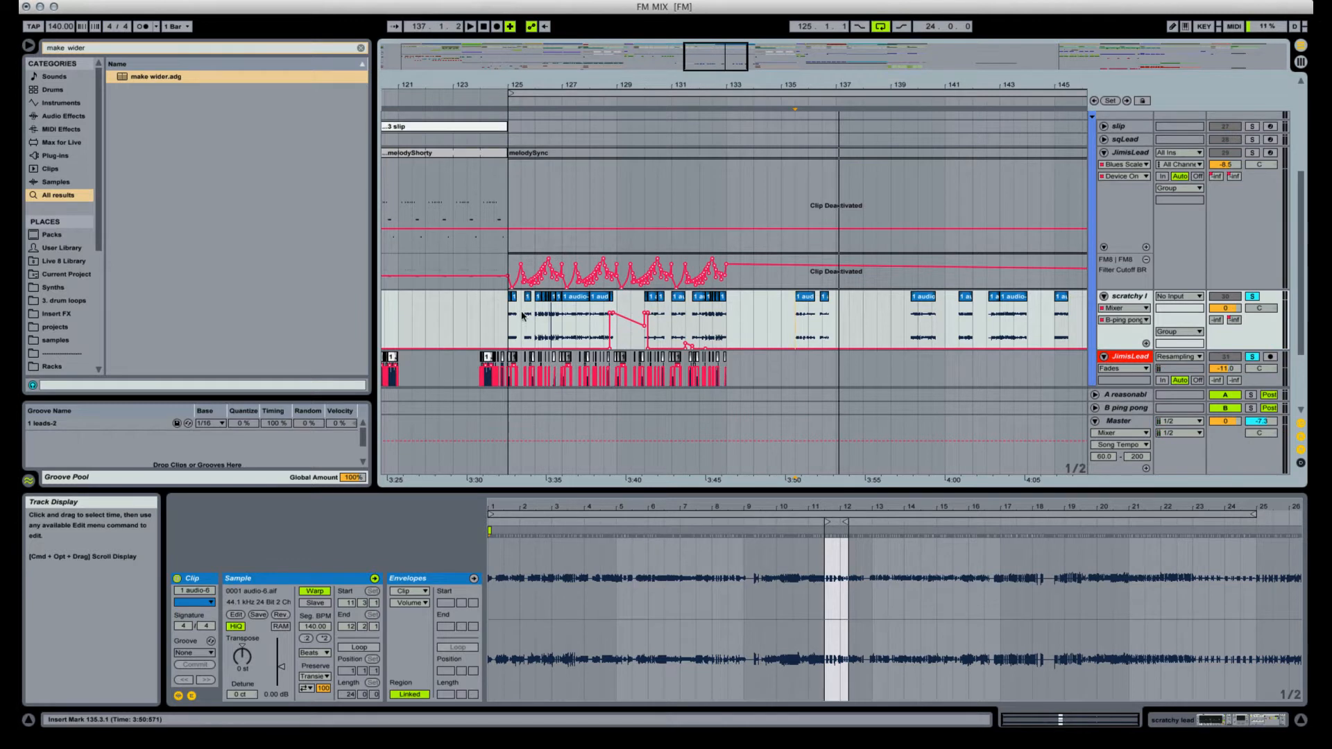
pyautogui.moveTo(724, 321); pyautogui.dragTo(795, 323)
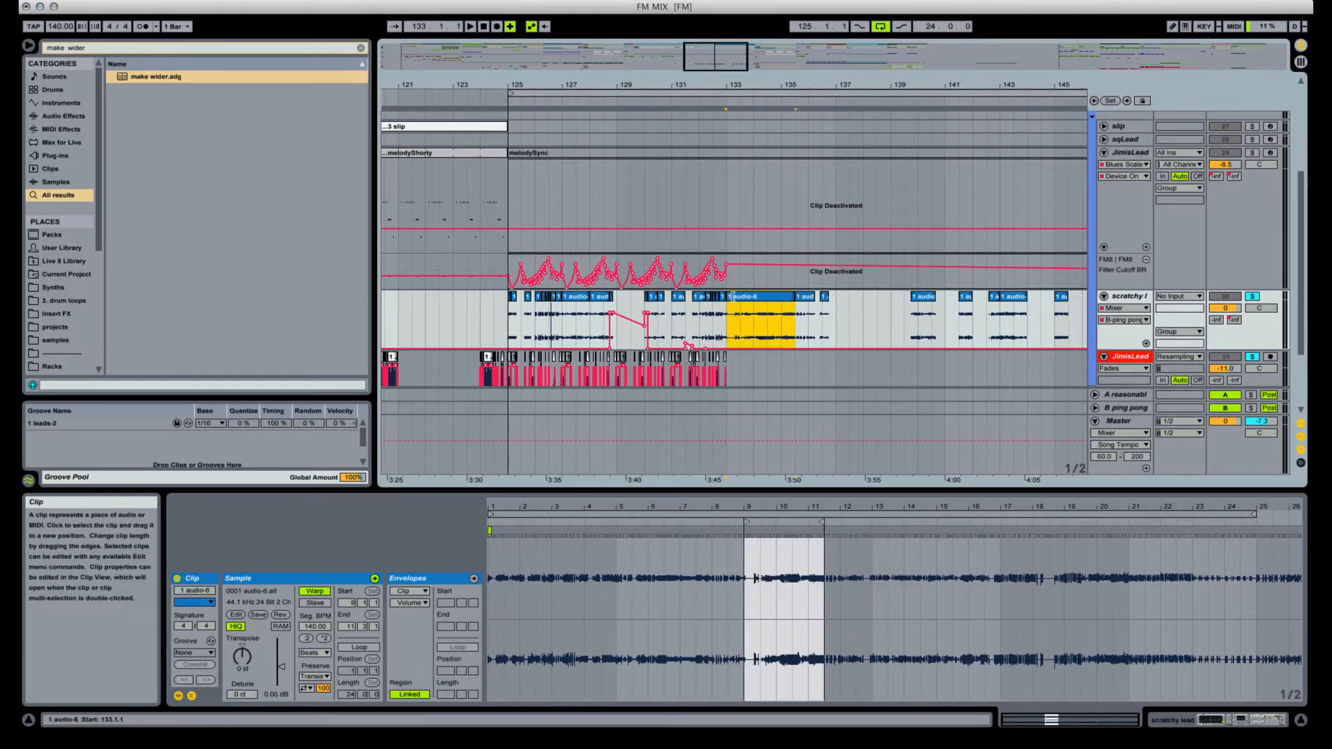
# Split the scratchy lead clip that starts at 133.1.1 at 134.3.1 and 135.1.1.
pyautogui.click(769, 324)
pyautogui.press('space')
pyautogui.press('super+e')
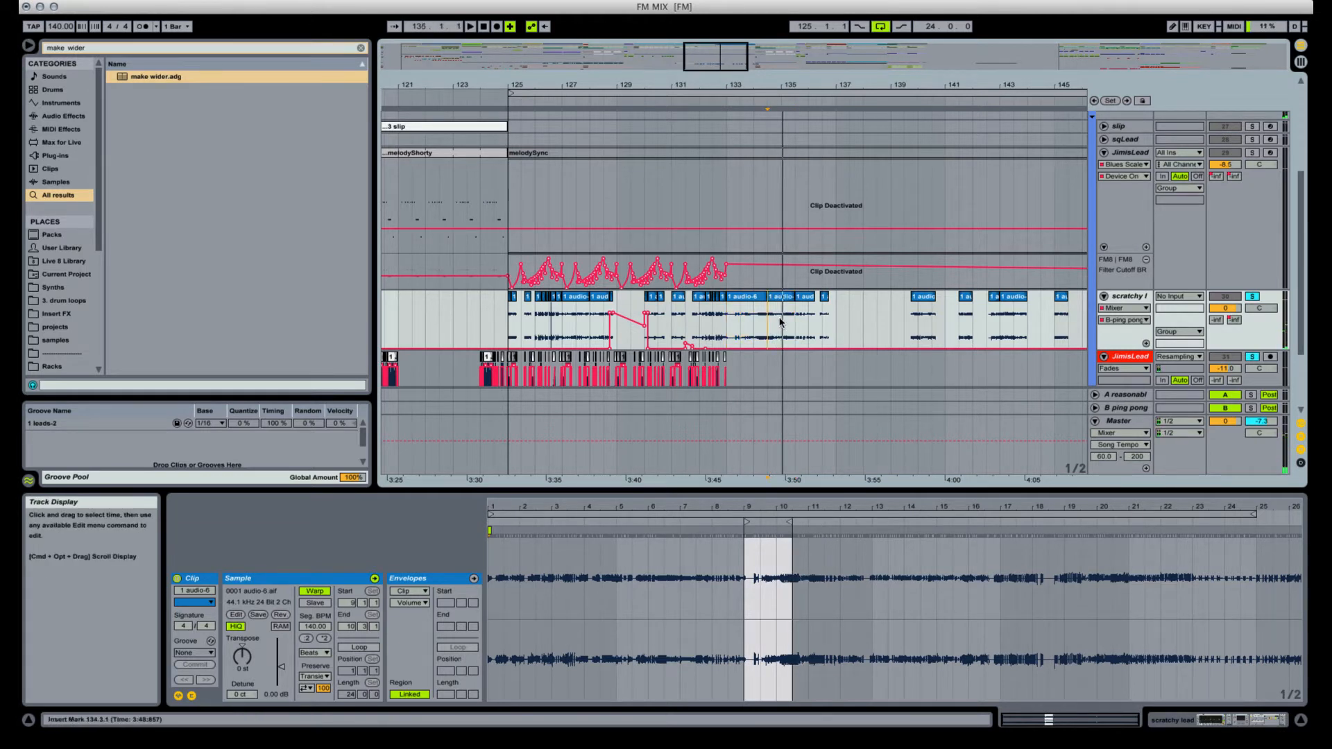
pyautogui.click(780, 319)
pyautogui.press('super+e')
# Trim the start of the scratchy lead clip at 133.1.1 to 133.3.1 and play the result.
pyautogui.click(737, 299)
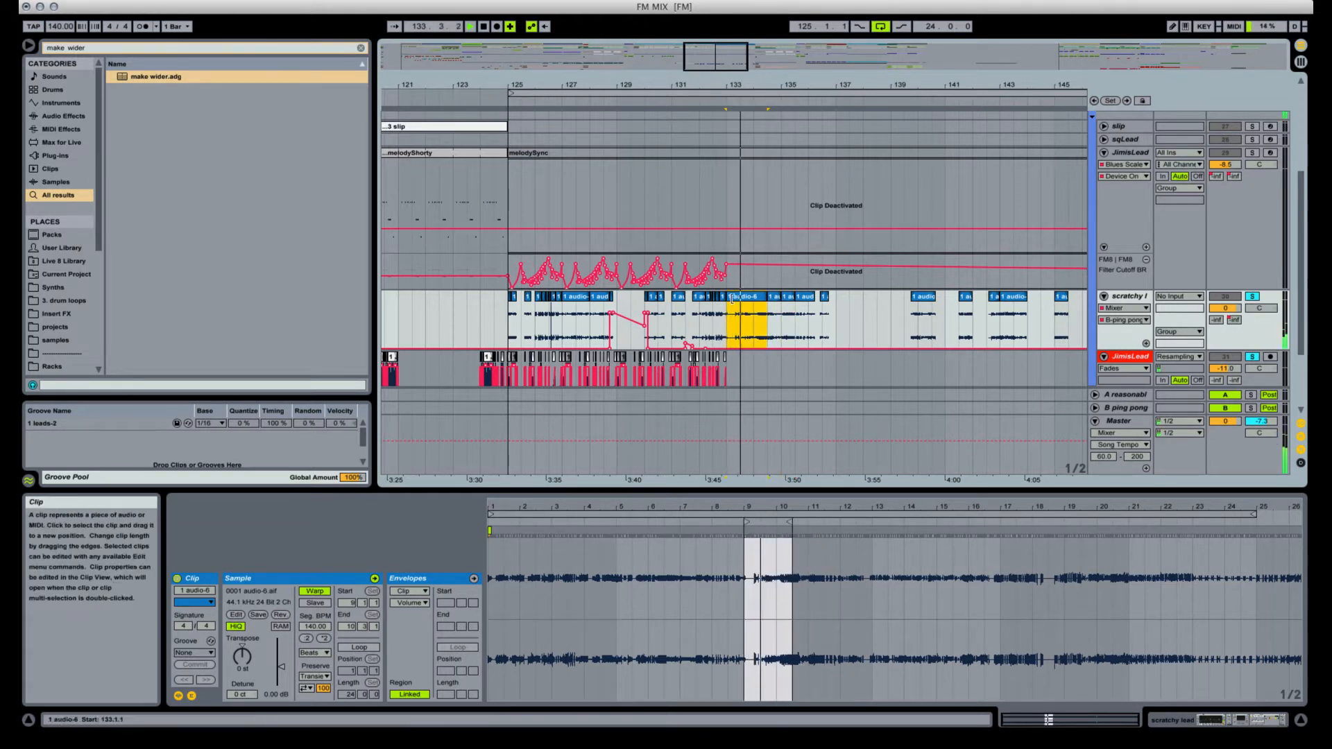
pyautogui.press('space')
pyautogui.moveTo(736, 300); pyautogui.dragTo(743, 299)
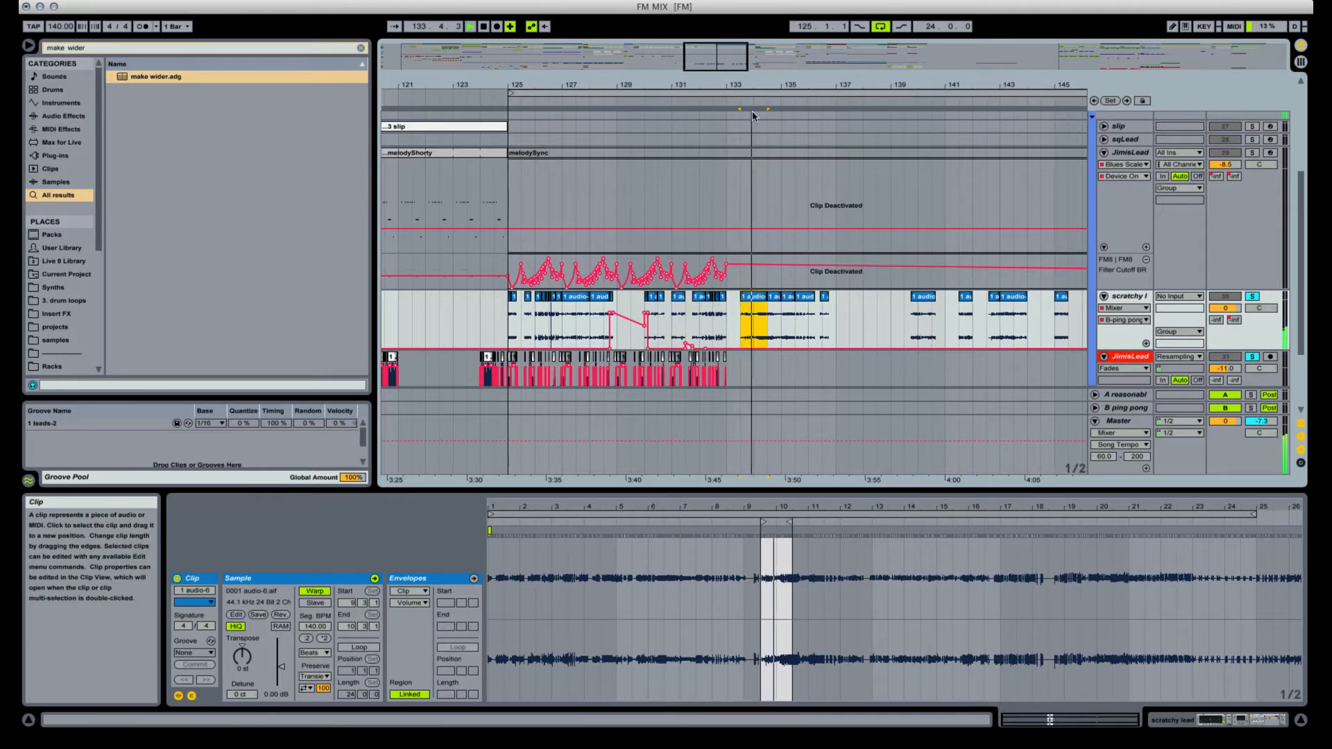
pyautogui.moveTo(761, 84); pyautogui.dragTo(748, 182)
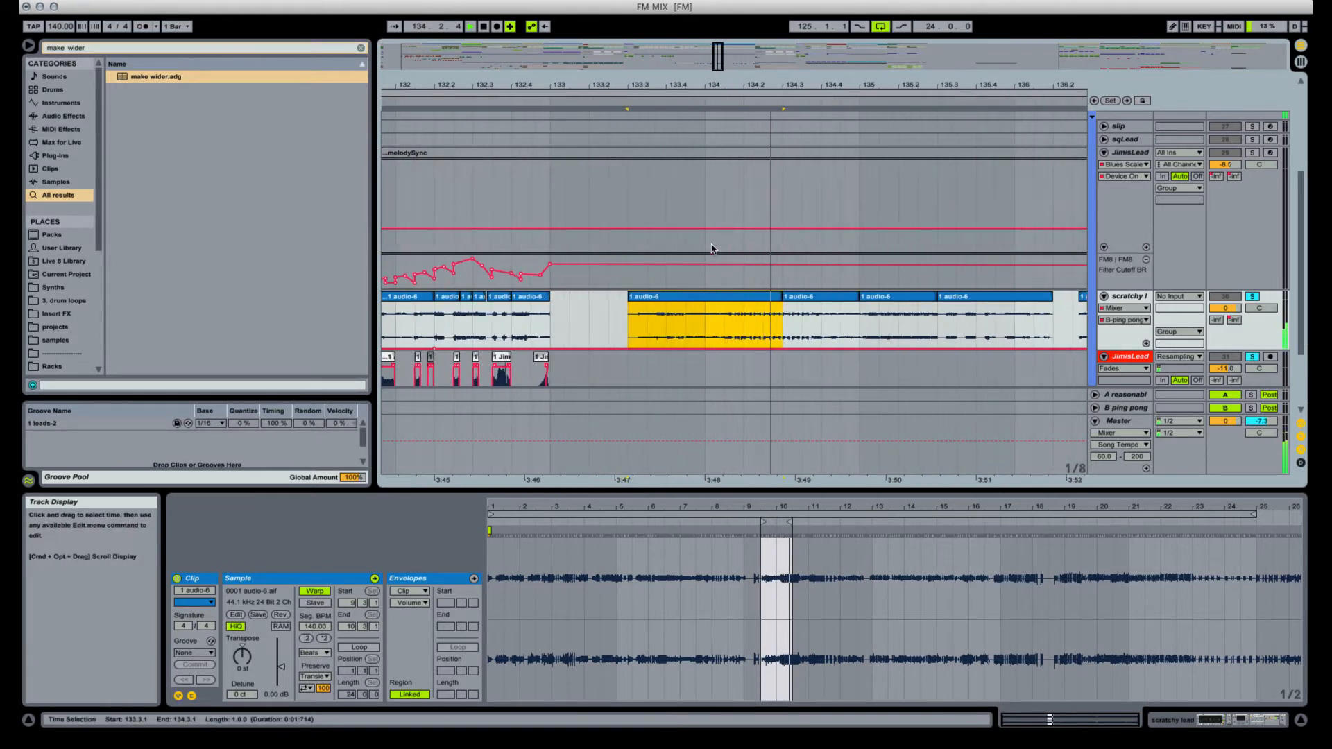
pyautogui.press('space')
pyautogui.press('space')
pyautogui.press('space')
# Split the clip at 133.4.1, trim the piece after the split to start at 134.1.1, and play the result.
pyautogui.click(667, 307)
pyautogui.press('super+e')
pyautogui.moveTo(668, 303); pyautogui.dragTo(706, 303)
pyautogui.click(657, 296)
pyautogui.press('space')
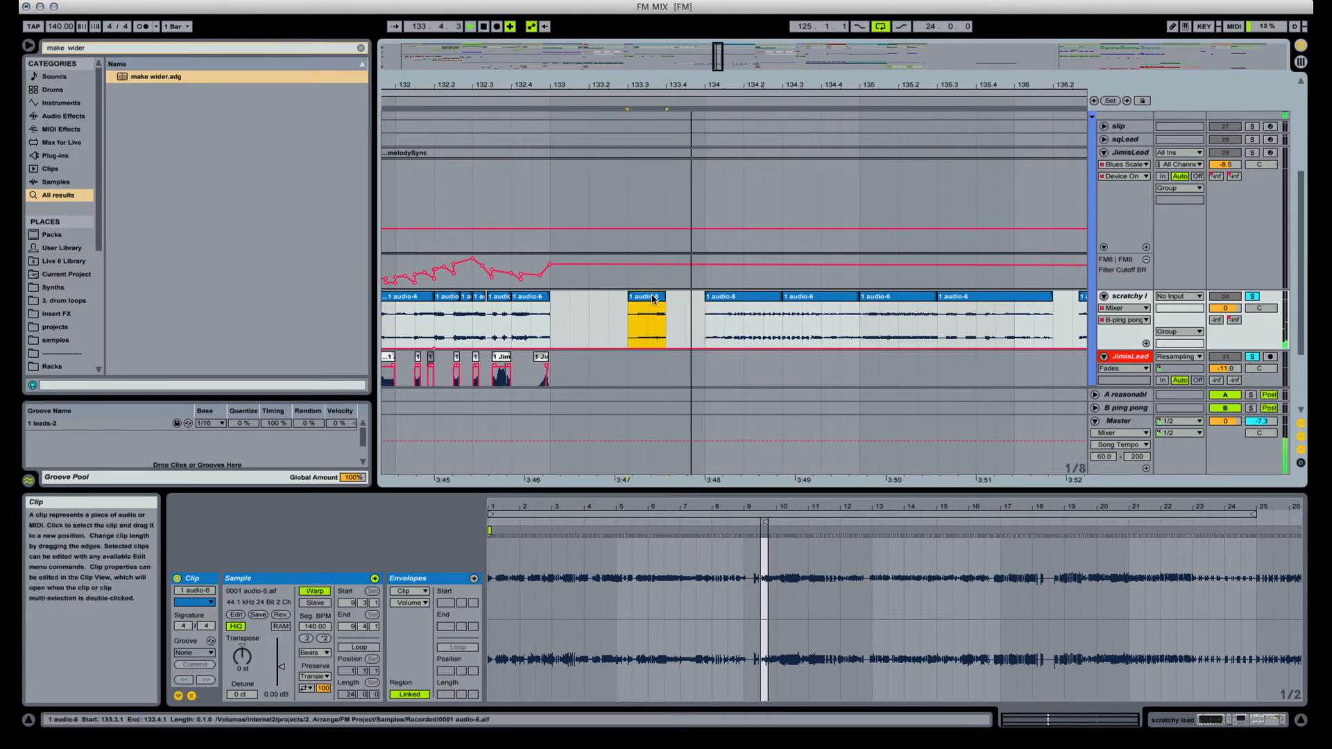
# Narrow the grid to 1/16 and chop the scratchy lead between 133.3.1 and 134.3.1 into three shorter clips separated by gaps.
pyautogui.click(670, 296)
pyautogui.press('space')
pyautogui.press('super+1')
pyautogui.click(662, 296)
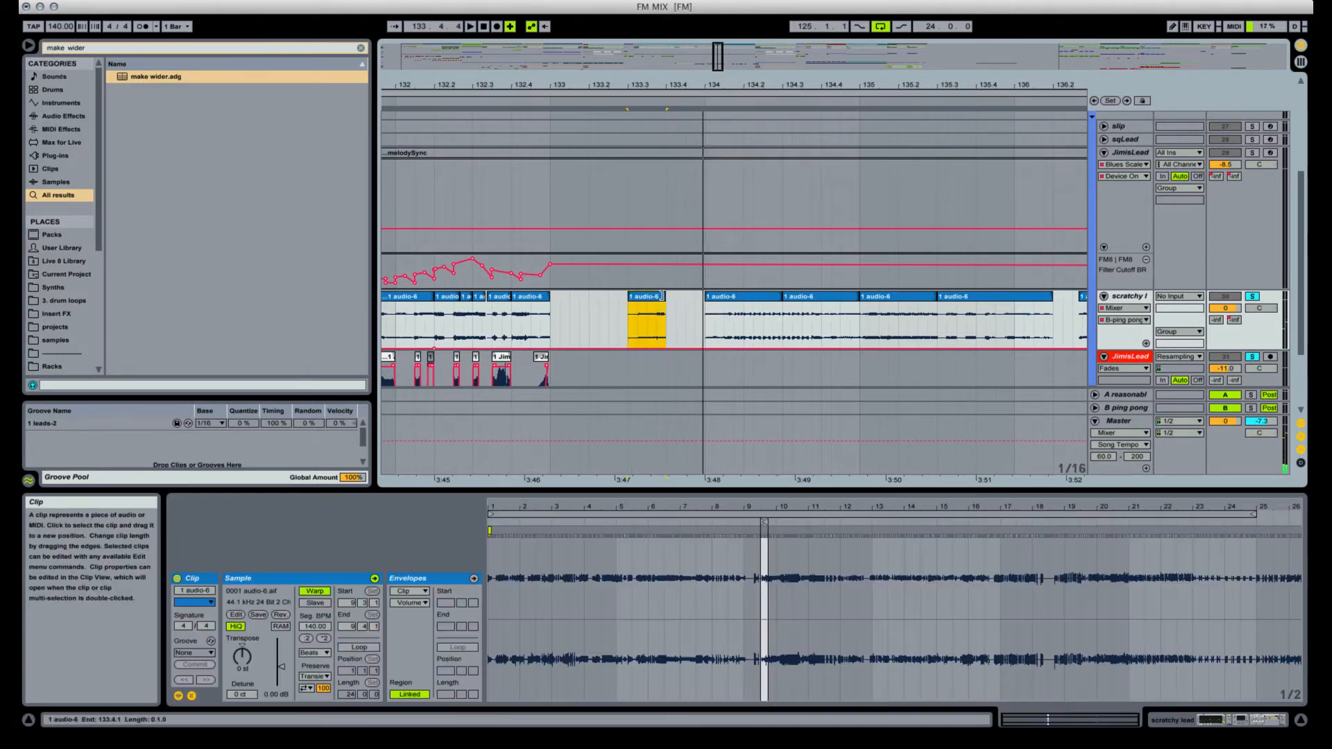
pyautogui.press('space')
pyautogui.moveTo(665, 296); pyautogui.dragTo(766, 302)
# Play the chopped pieces from 133.1.1 and show the clip fades on the scratchy lead track.
pyautogui.press('space')
pyautogui.press('space')
pyautogui.press('space')
pyautogui.press('space')
pyautogui.press('space')
pyautogui.click(553, 322)
pyautogui.press('space')
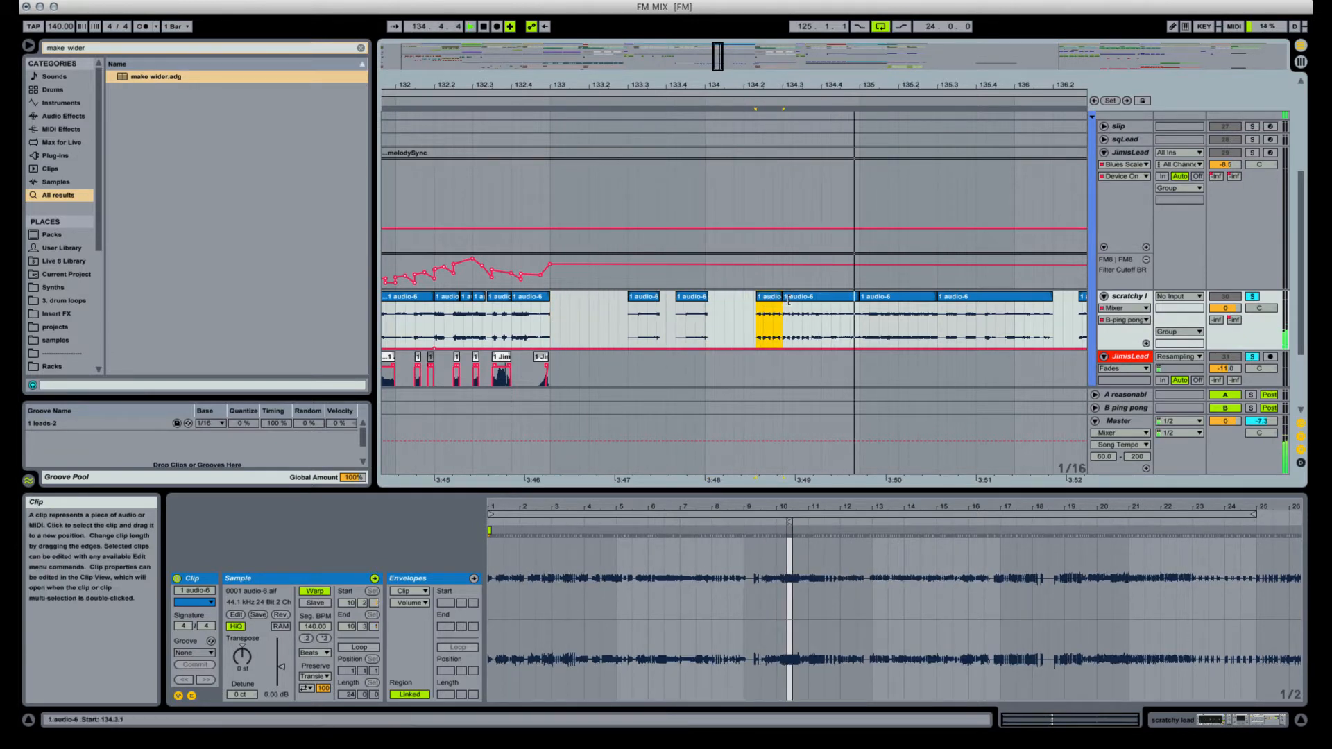
pyautogui.press('space')
pyautogui.press('super+alt+f')
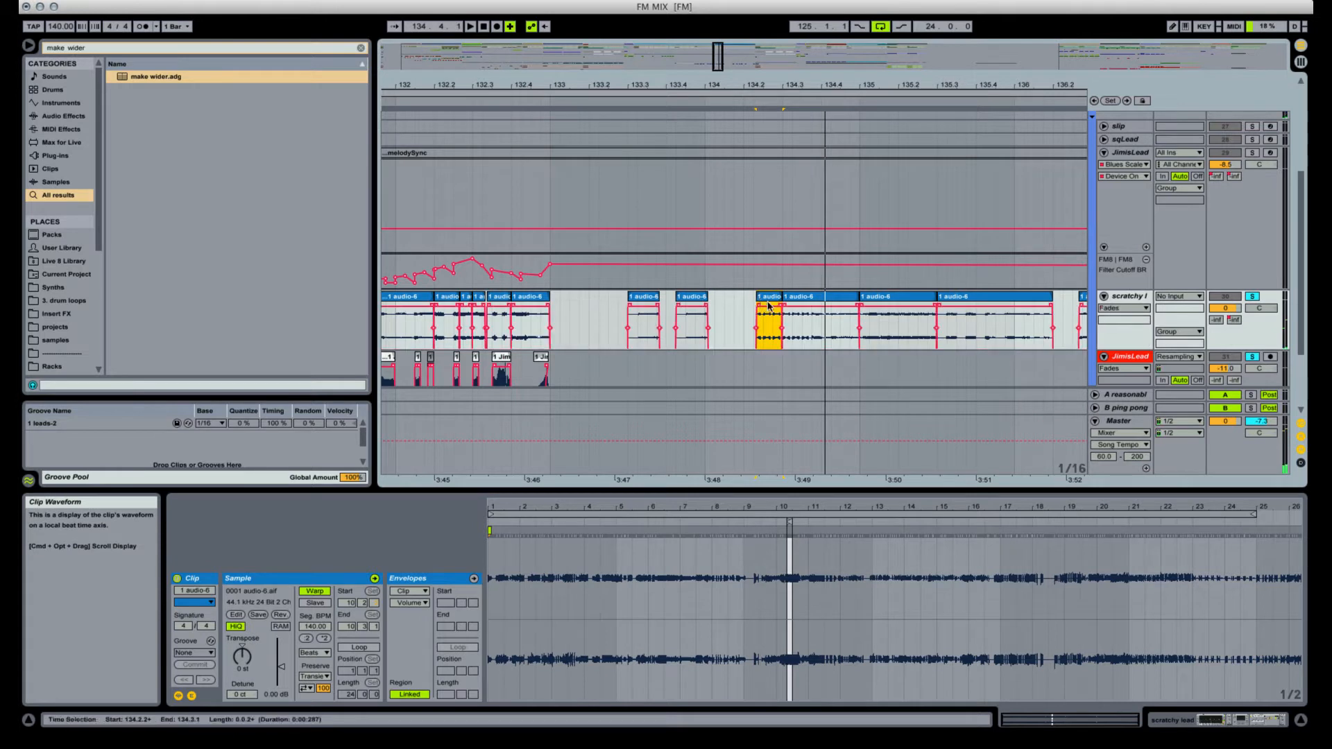
# Fade in the scratchy lead clip ending at 134.3.1, trim the clip after it to end at 134.4.3, and play the result.
pyautogui.moveTo(759, 304); pyautogui.dragTo(840, 297)
pyautogui.press('space')
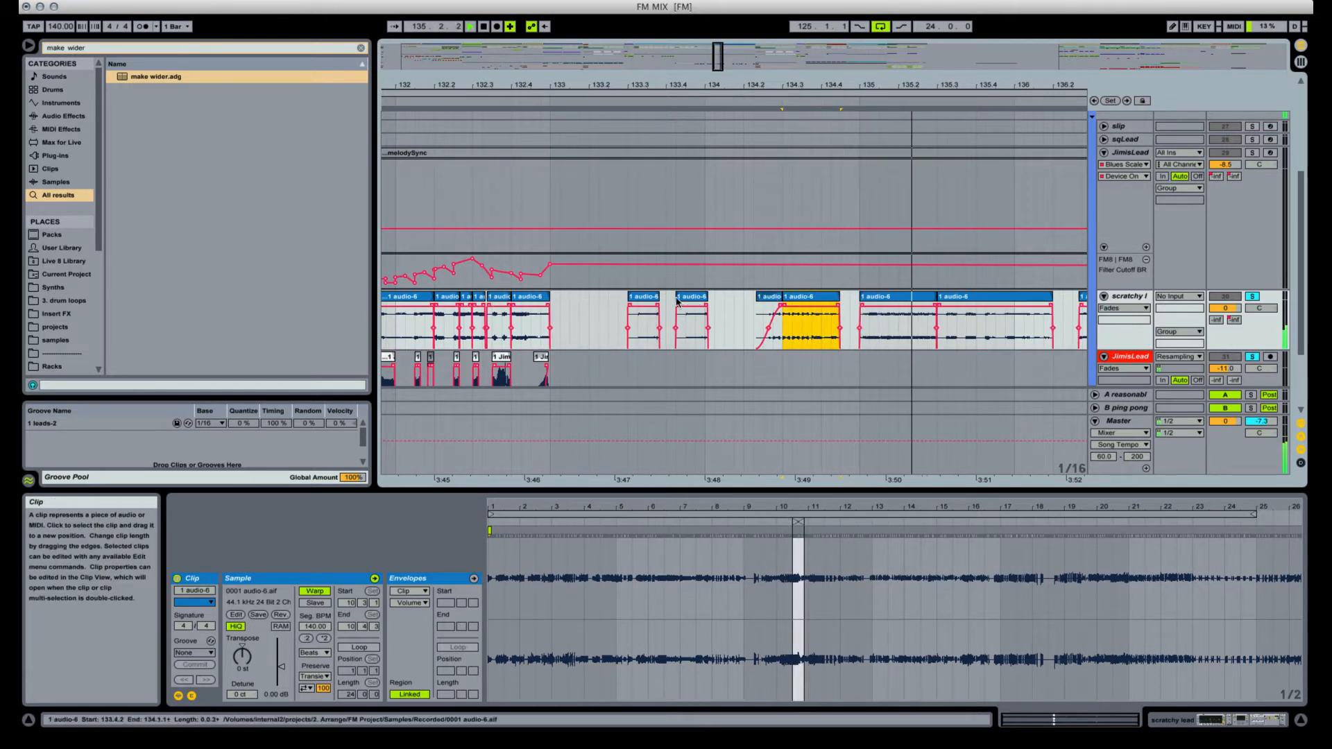
pyautogui.click(552, 314)
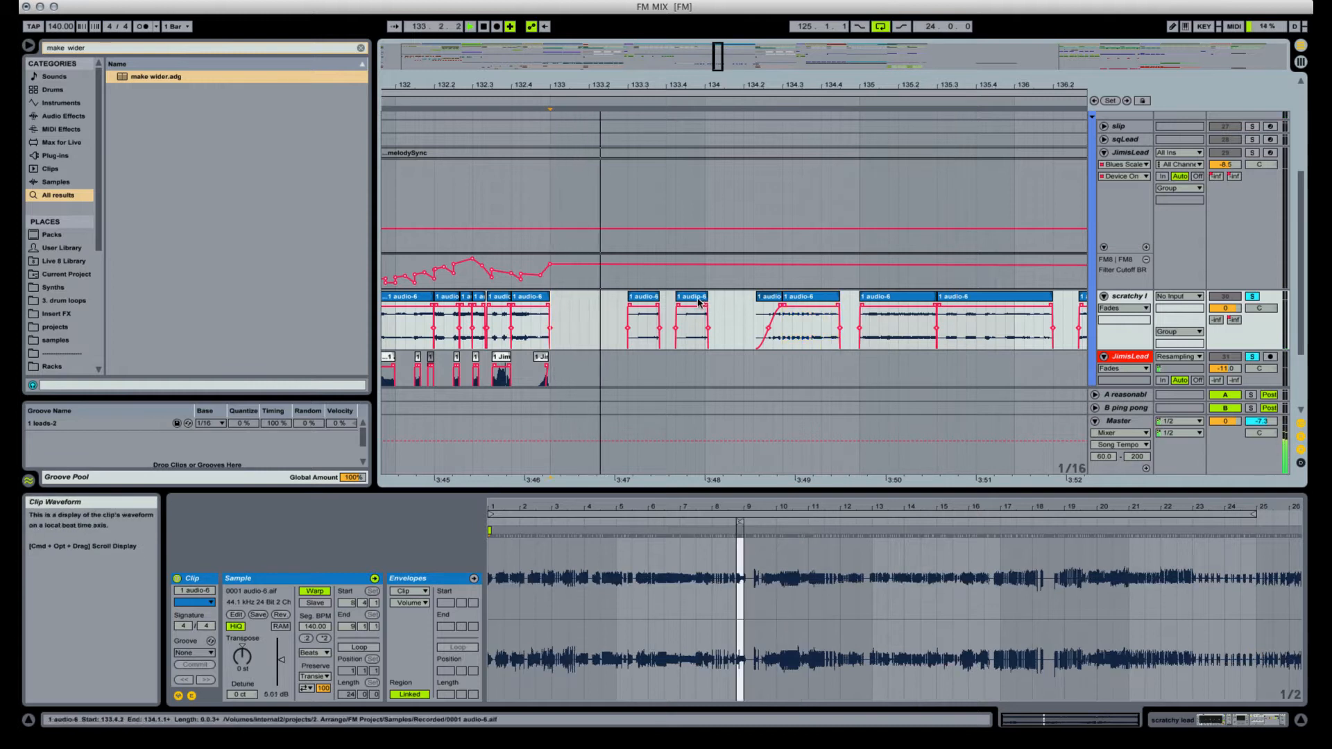
# Copy the short scratchy lead clip ending near 134.1.1 to 134.1.3 and 134.4.1, and play from 133.1.1.
pyautogui.moveTo(692, 297); pyautogui.dragTo(840, 299)
pyautogui.click(552, 306)
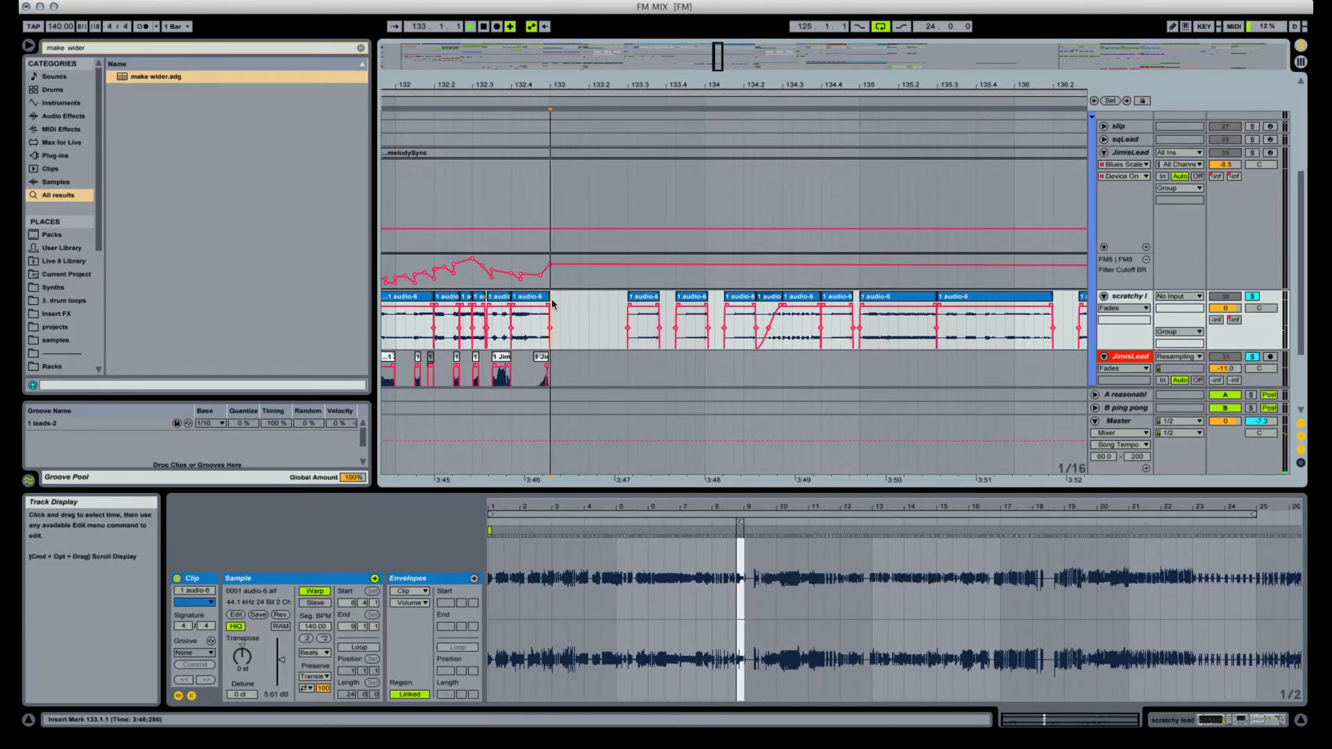
pyautogui.click(765, 300)
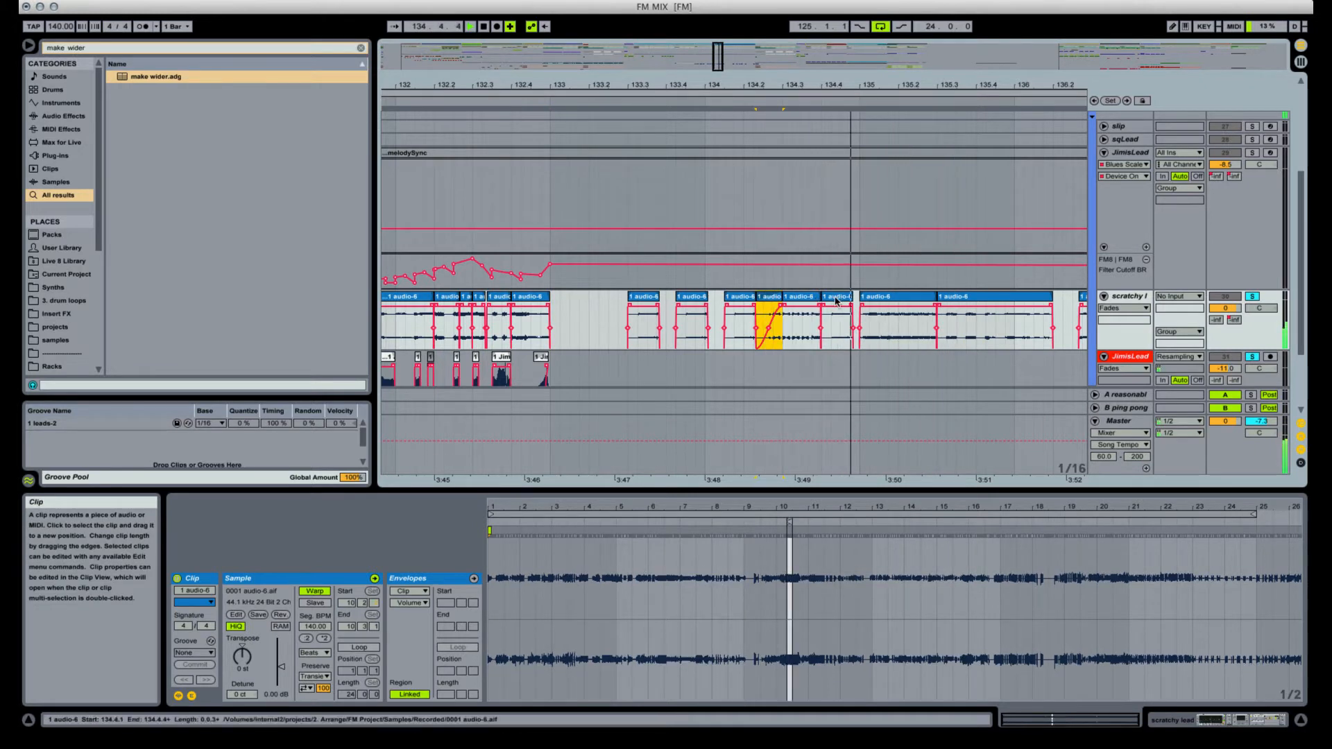
# Shift the copied clip at 134.4.1 slightly earlier to 134.3.4 and play the chopped pieces from 133.1.1.
pyautogui.click(835, 300)
pyautogui.moveTo(832, 302); pyautogui.dragTo(822, 302)
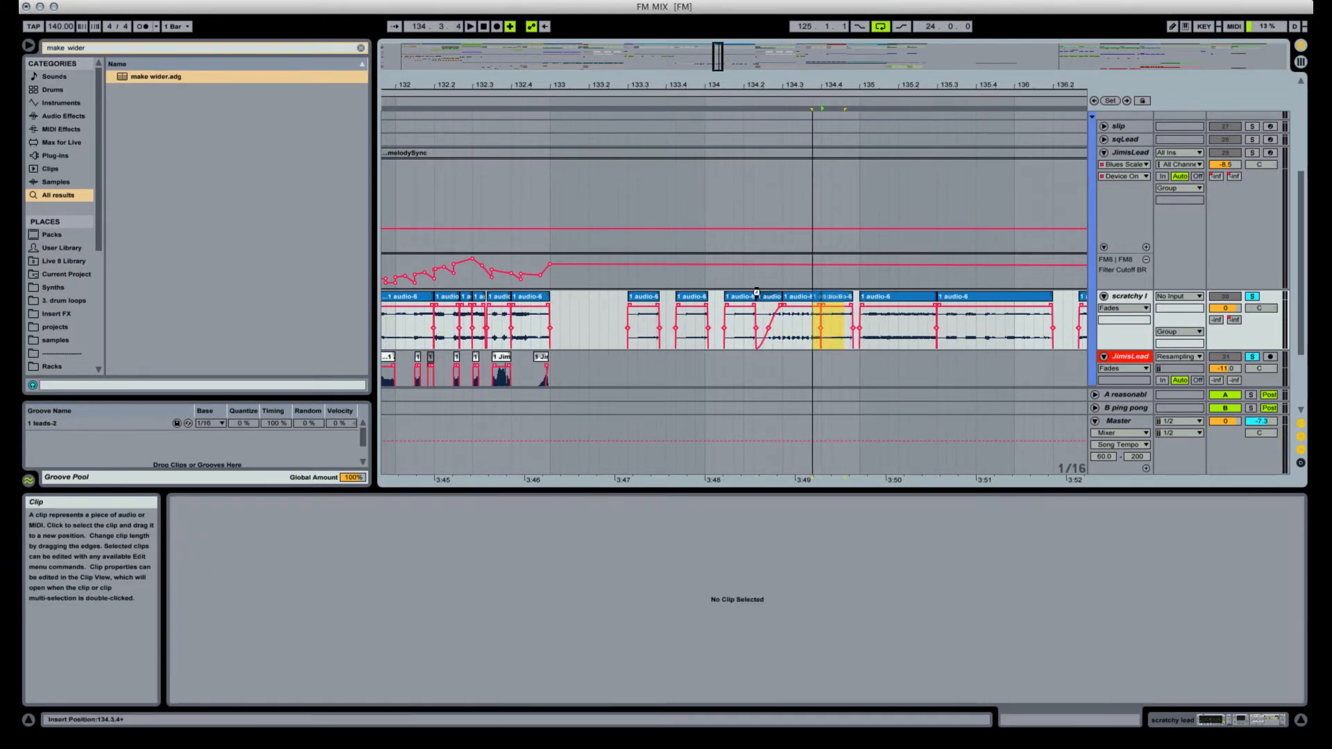
pyautogui.click(739, 298)
pyautogui.press('space')
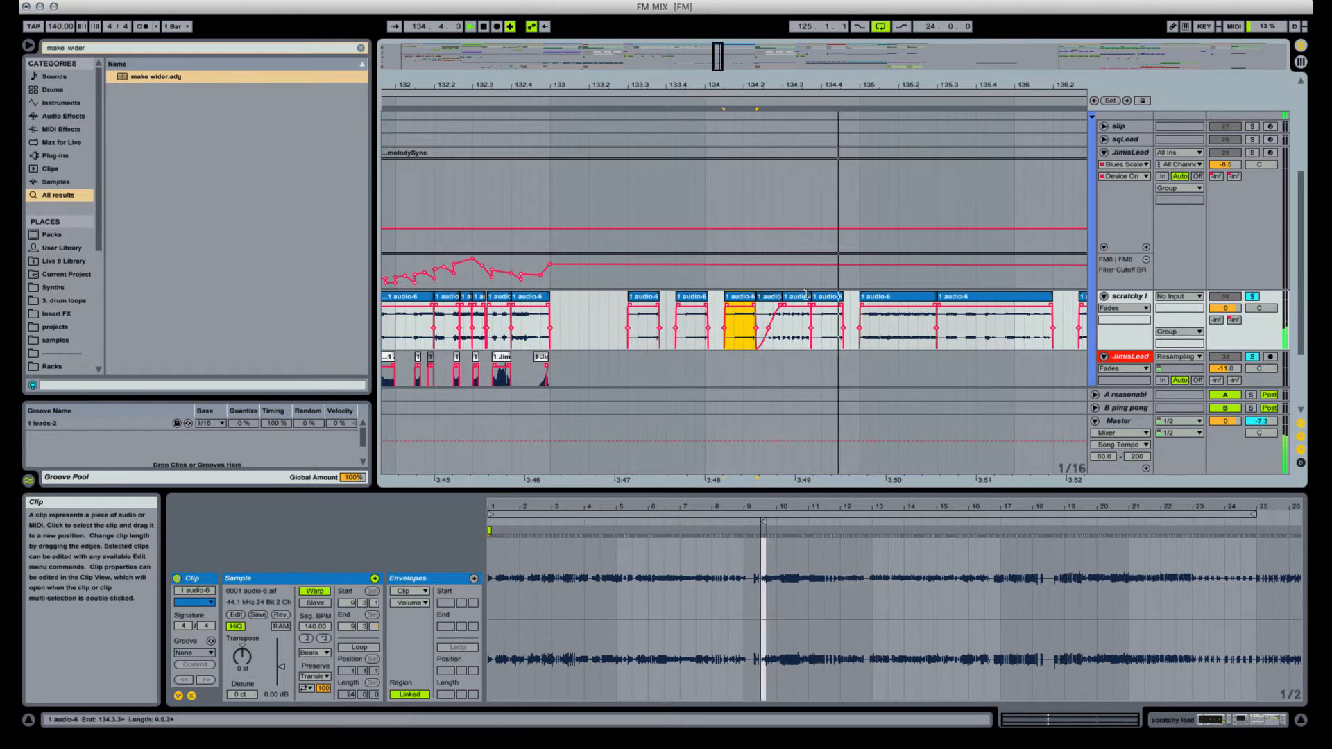
pyautogui.click(553, 301)
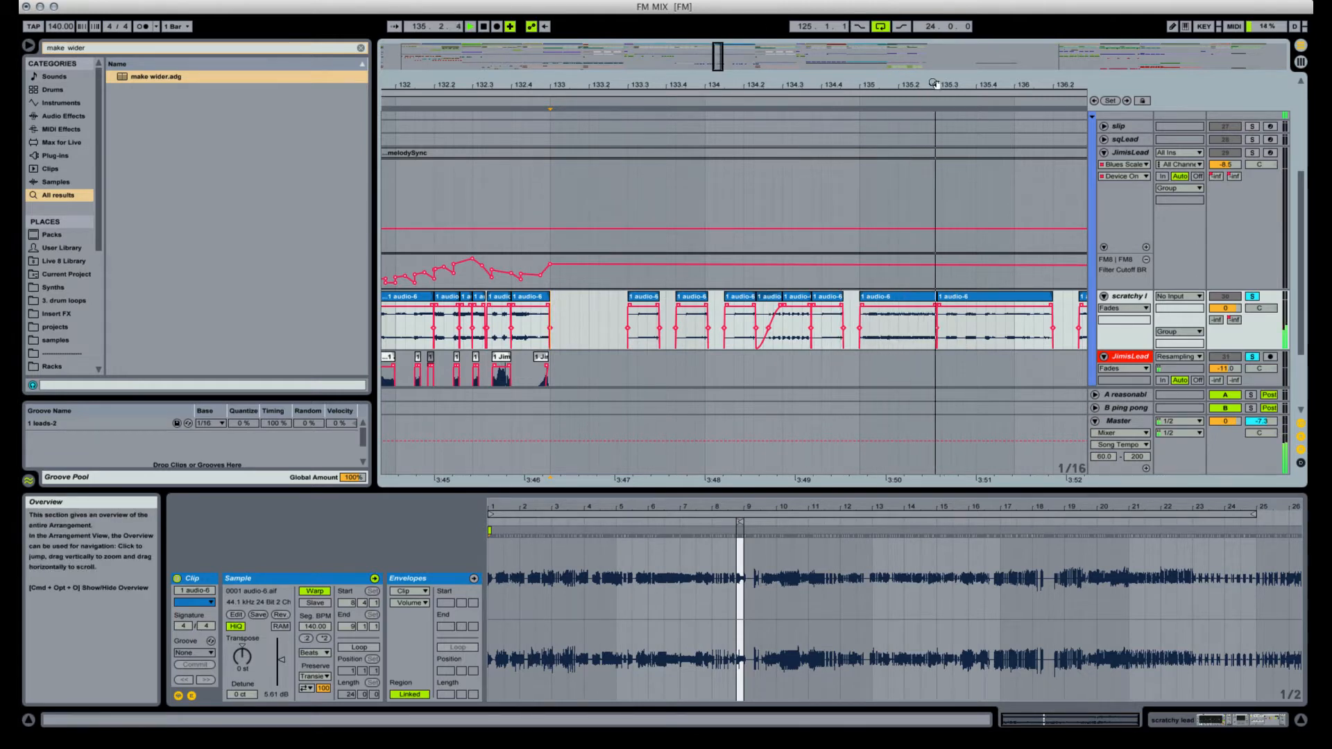
# Take the scratchy lead track out of solo to bring back the full mix.
pyautogui.moveTo(935, 84); pyautogui.dragTo(702, 44)
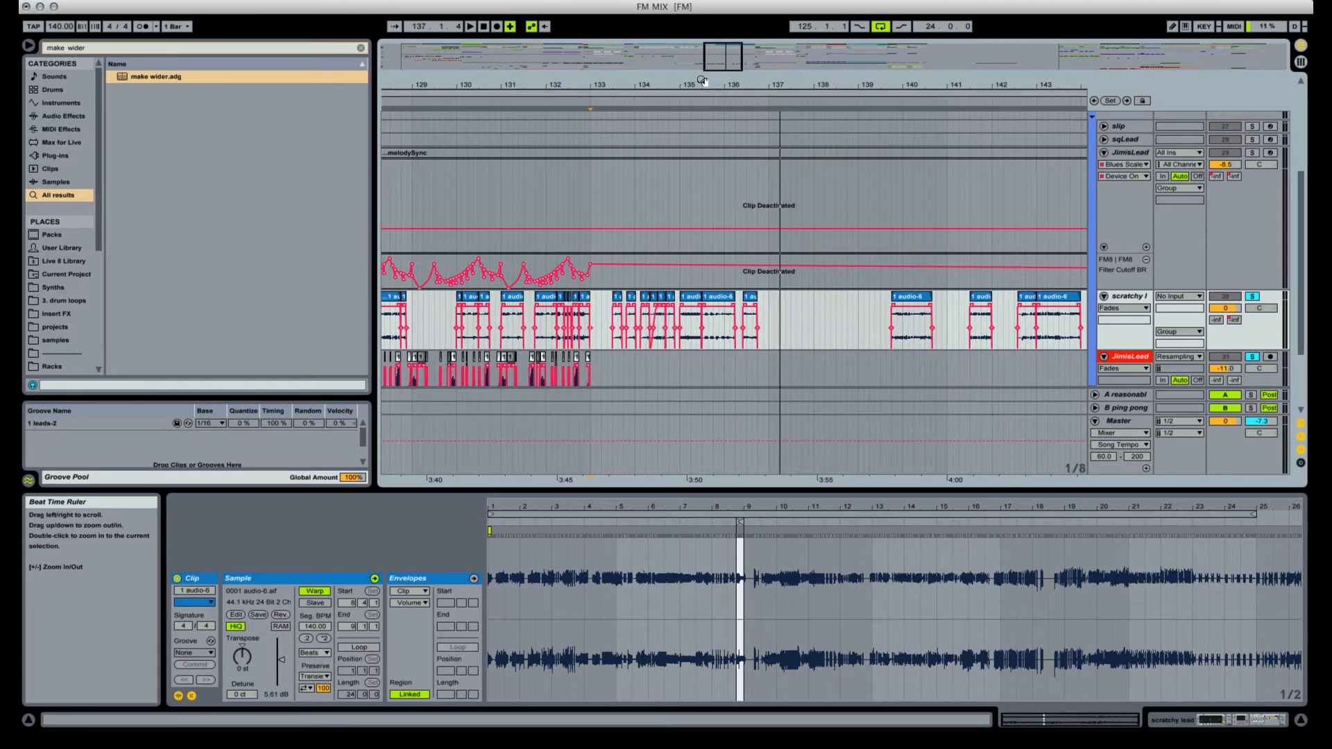
pyautogui.scroll(5, 790, 215)
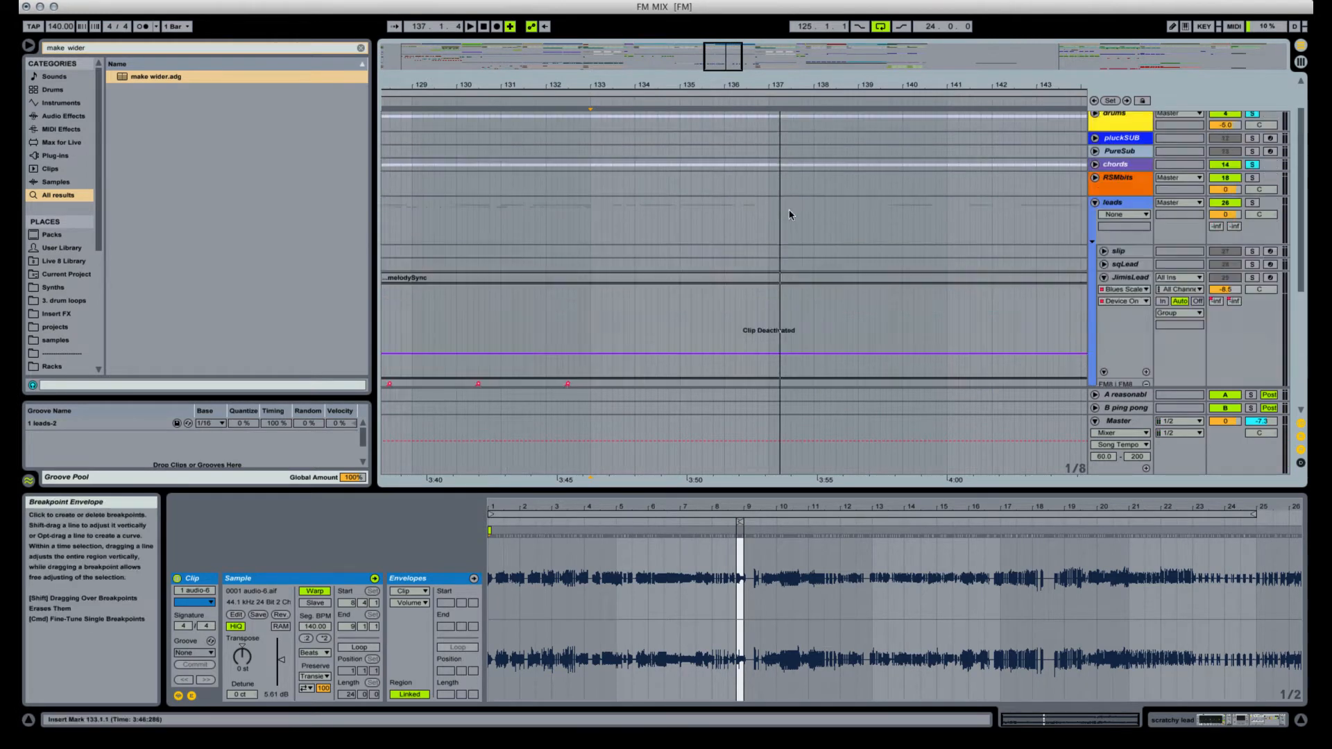
pyautogui.scroll(-4, 790, 215)
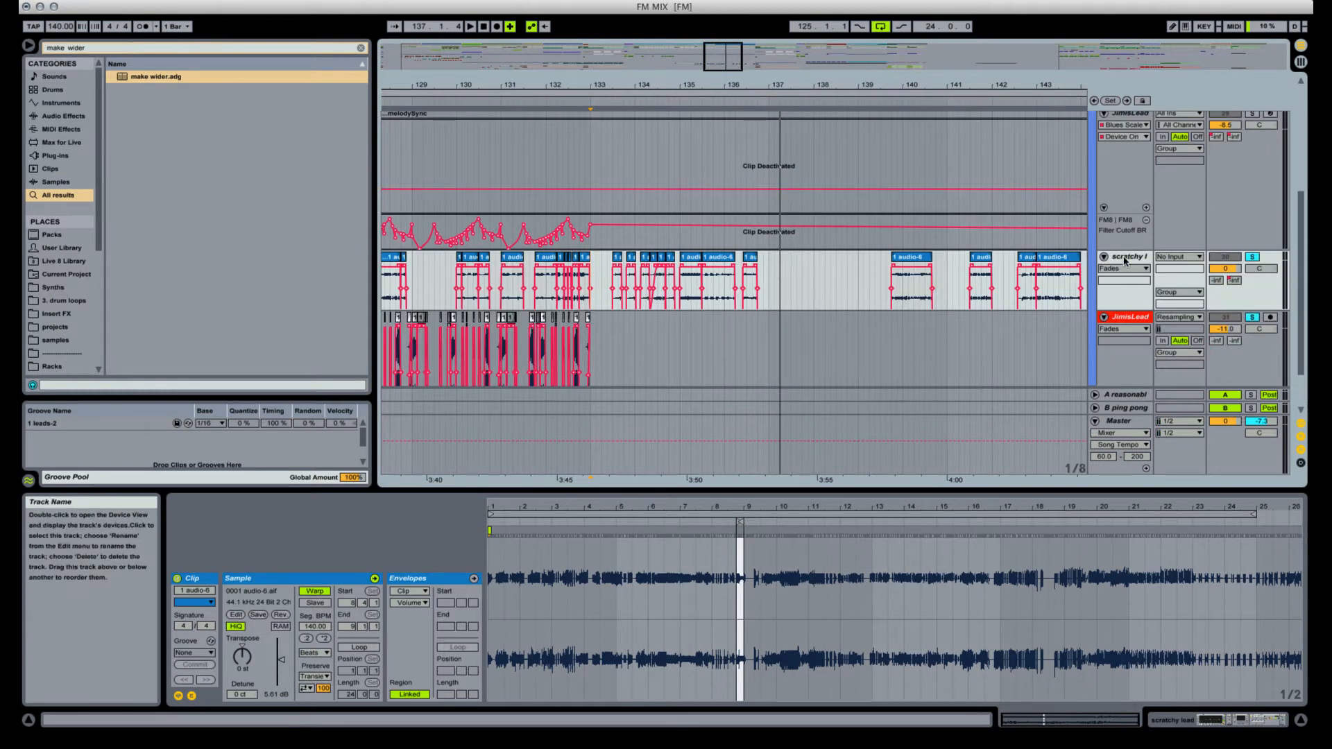
pyautogui.click(588, 404)
pyautogui.scroll(5, 766, 220)
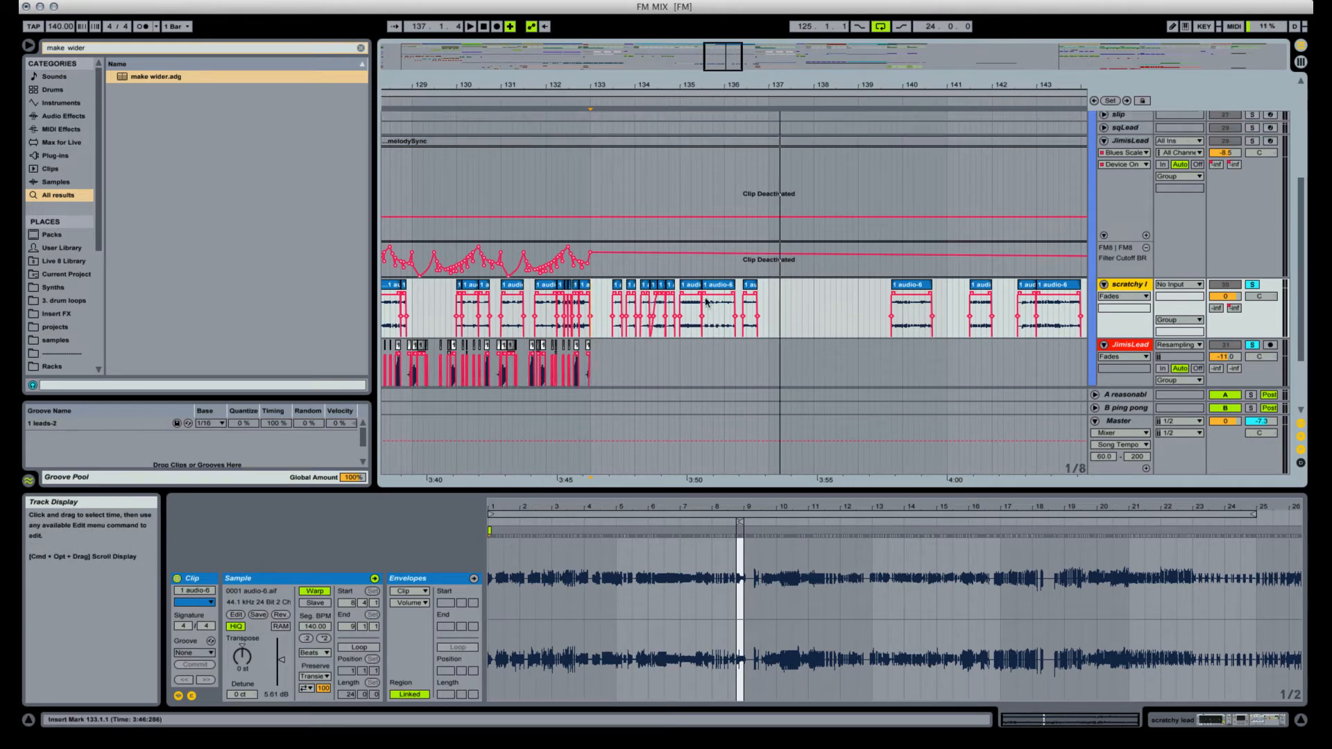
pyautogui.scroll(-3, 889, 235)
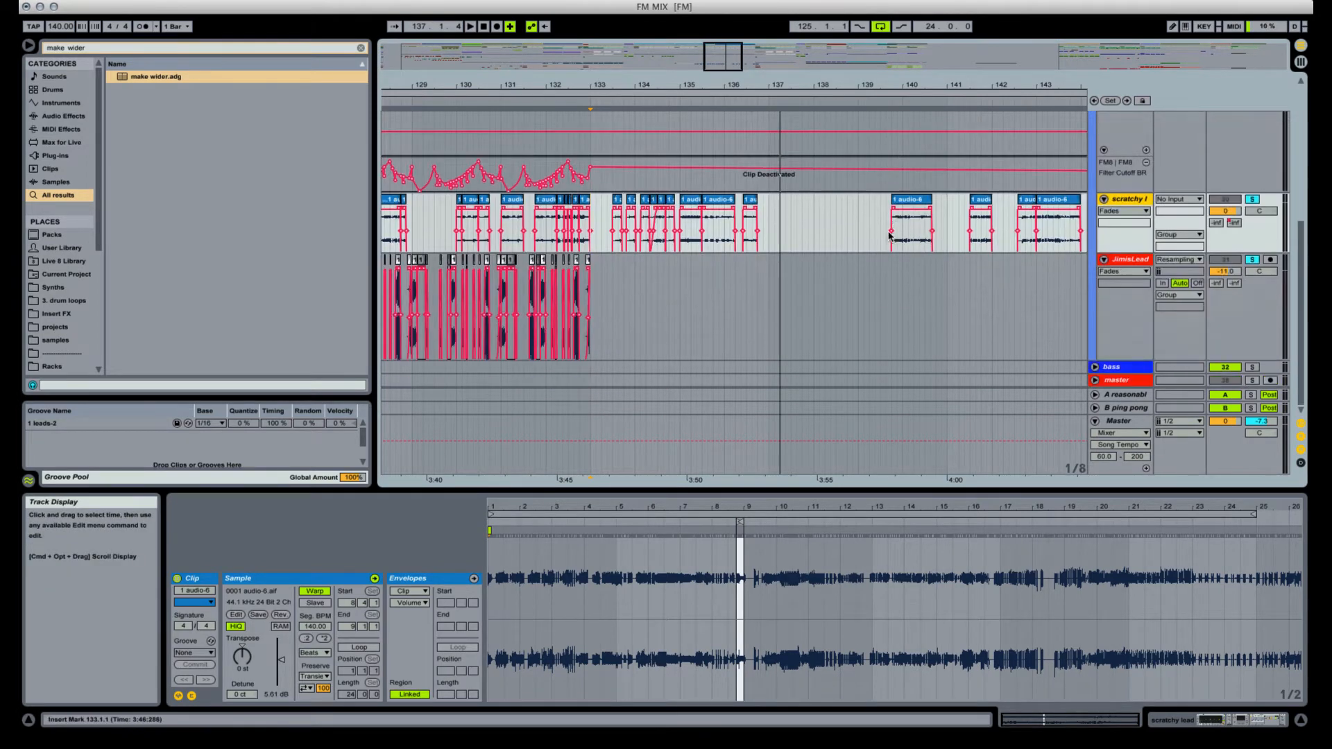
pyautogui.scroll(5, 888, 235)
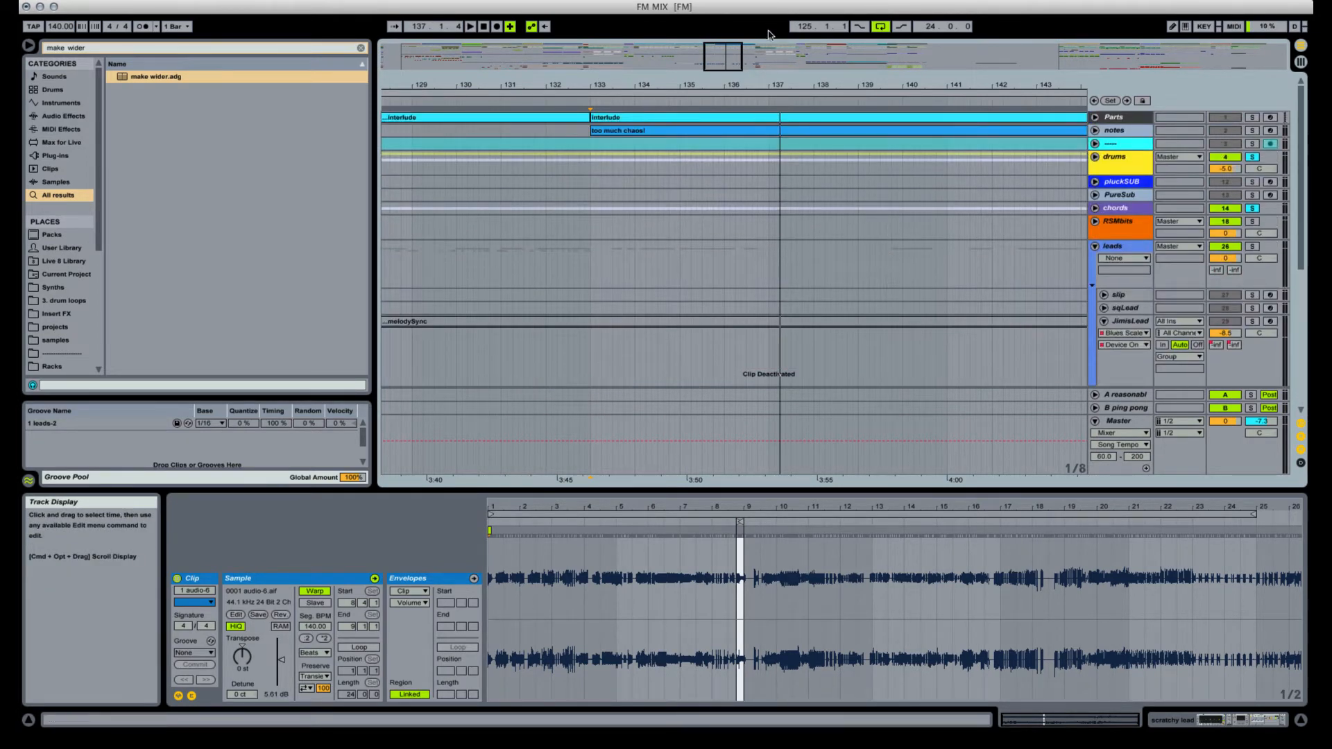
pyautogui.moveTo(725, 85); pyautogui.dragTo(725, 30)
pyautogui.scroll(-6, 732, 201)
pyautogui.scroll(1, 971, 194)
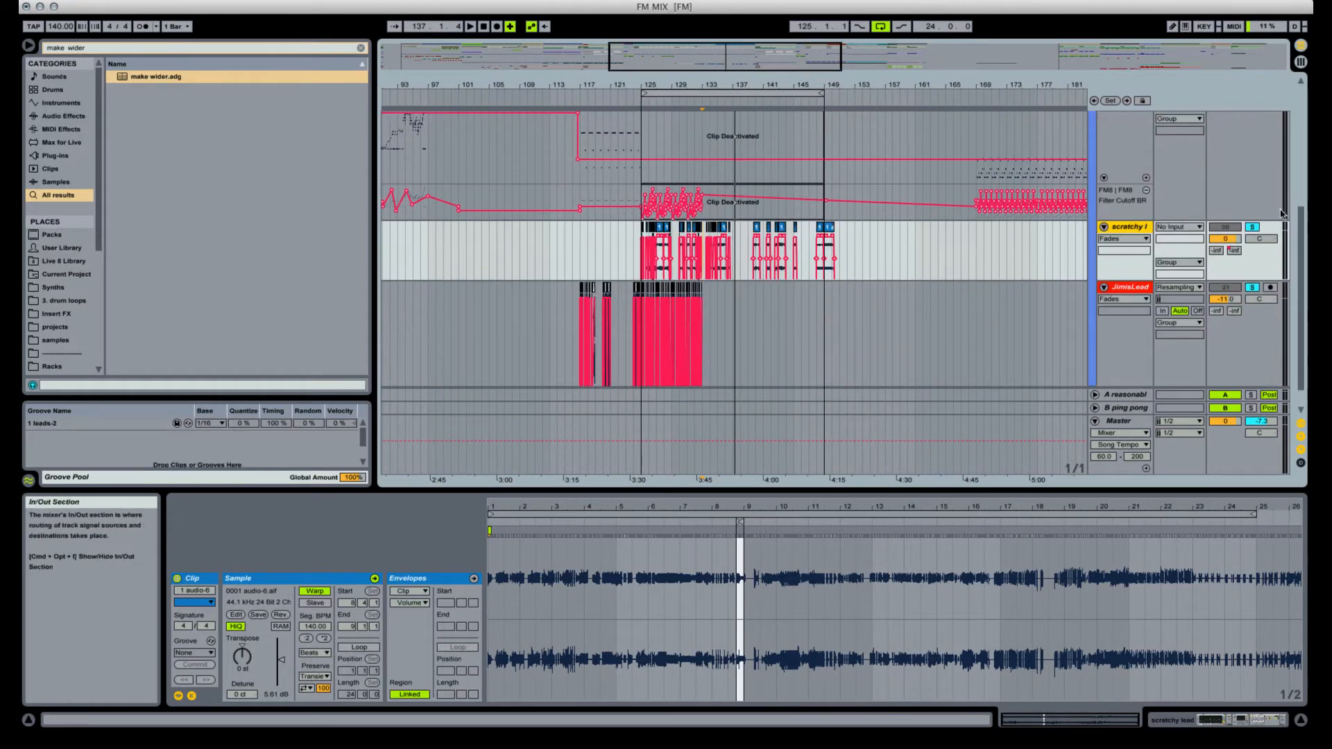
pyautogui.click(1252, 228)
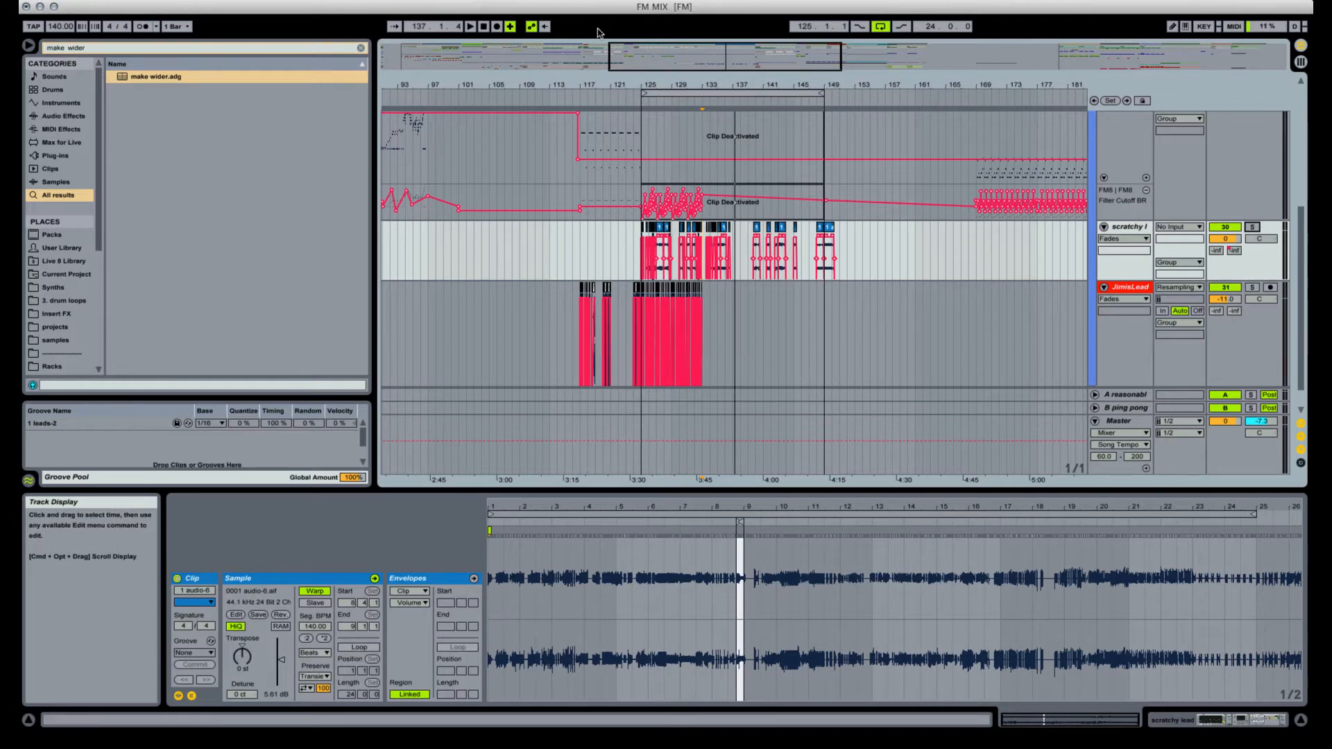
# Play the full mix from 122.1.1 with the arrangement loop switched off and follow the scratchy lead clips through bar 137.
pyautogui.moveTo(698, 84); pyautogui.dragTo(449, 229)
pyautogui.scroll(3, 449, 229)
pyautogui.moveTo(512, 84); pyautogui.dragTo(511, 319)
pyautogui.click(533, 318)
pyautogui.press('space')
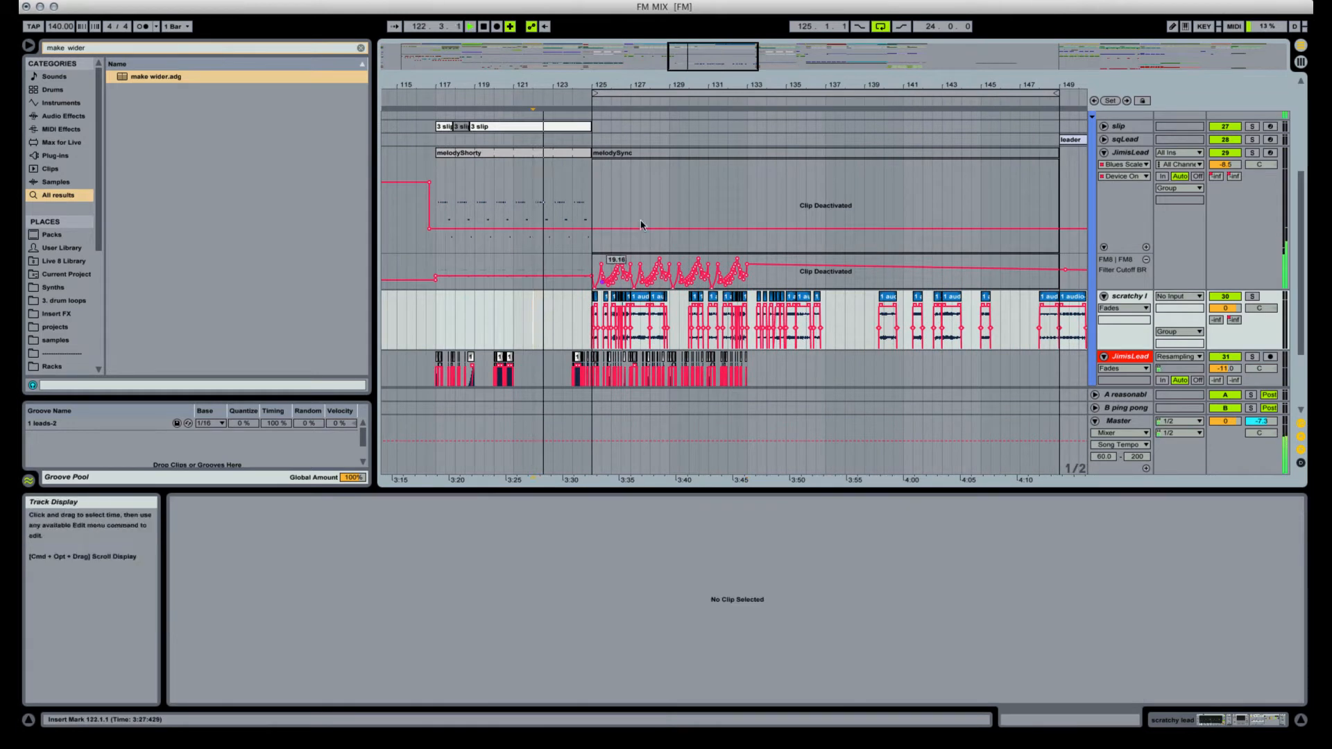
pyautogui.click(881, 27)
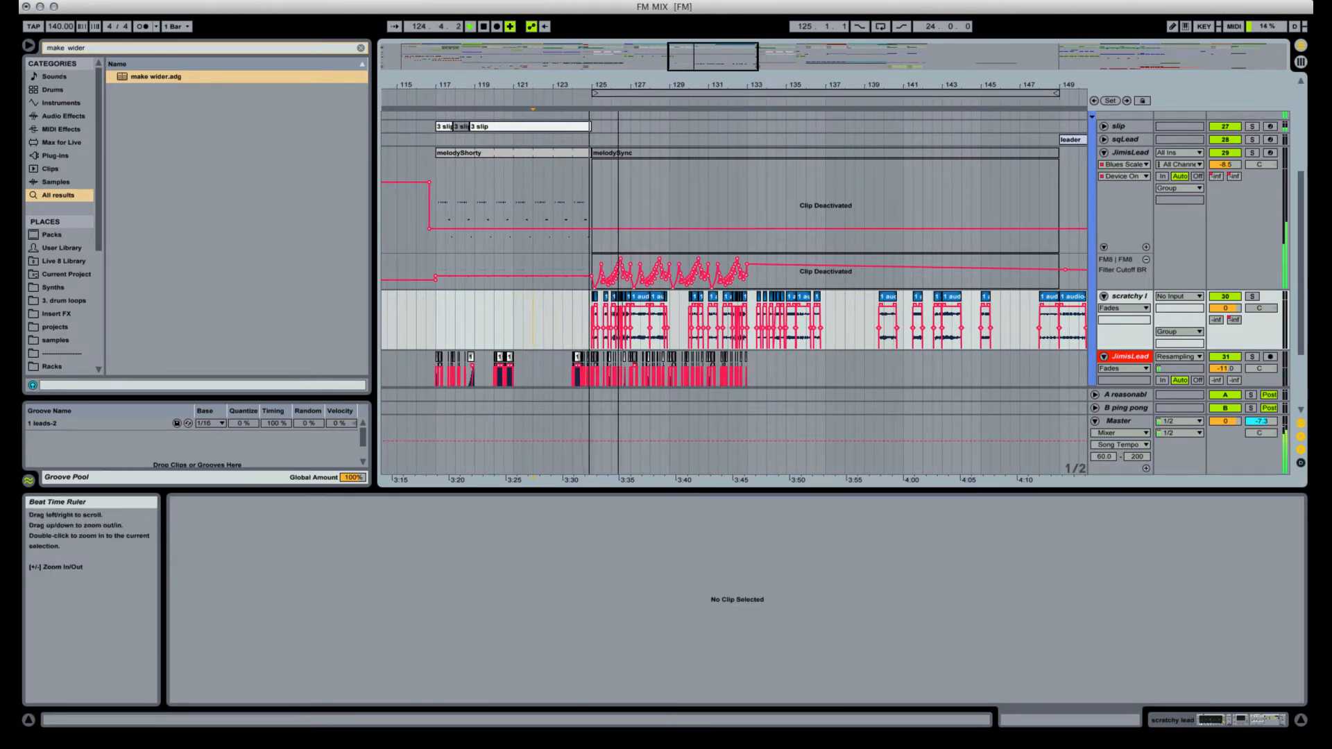
pyautogui.moveTo(624, 87); pyautogui.dragTo(571, 208)
pyautogui.scroll(-4, 694, 139)
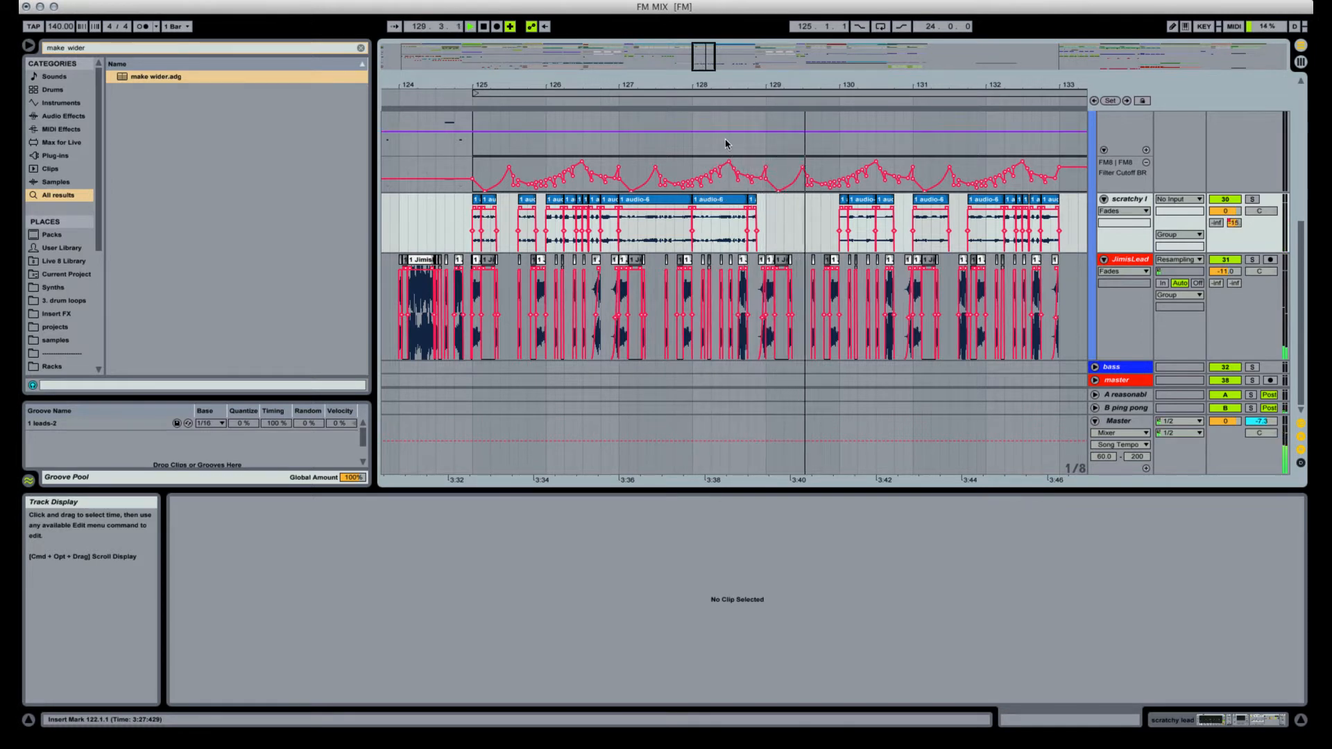
pyautogui.moveTo(897, 83); pyautogui.dragTo(690, 90)
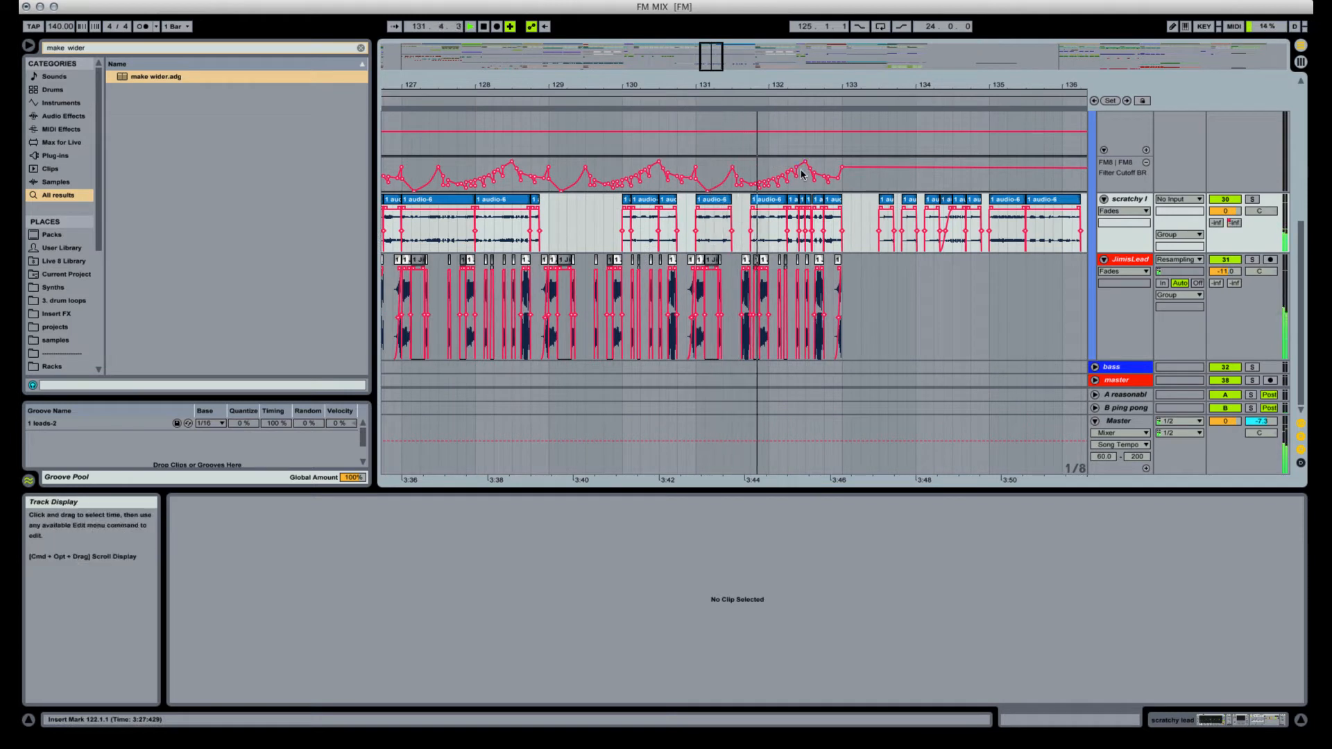
pyautogui.moveTo(827, 89); pyautogui.dragTo(549, 82)
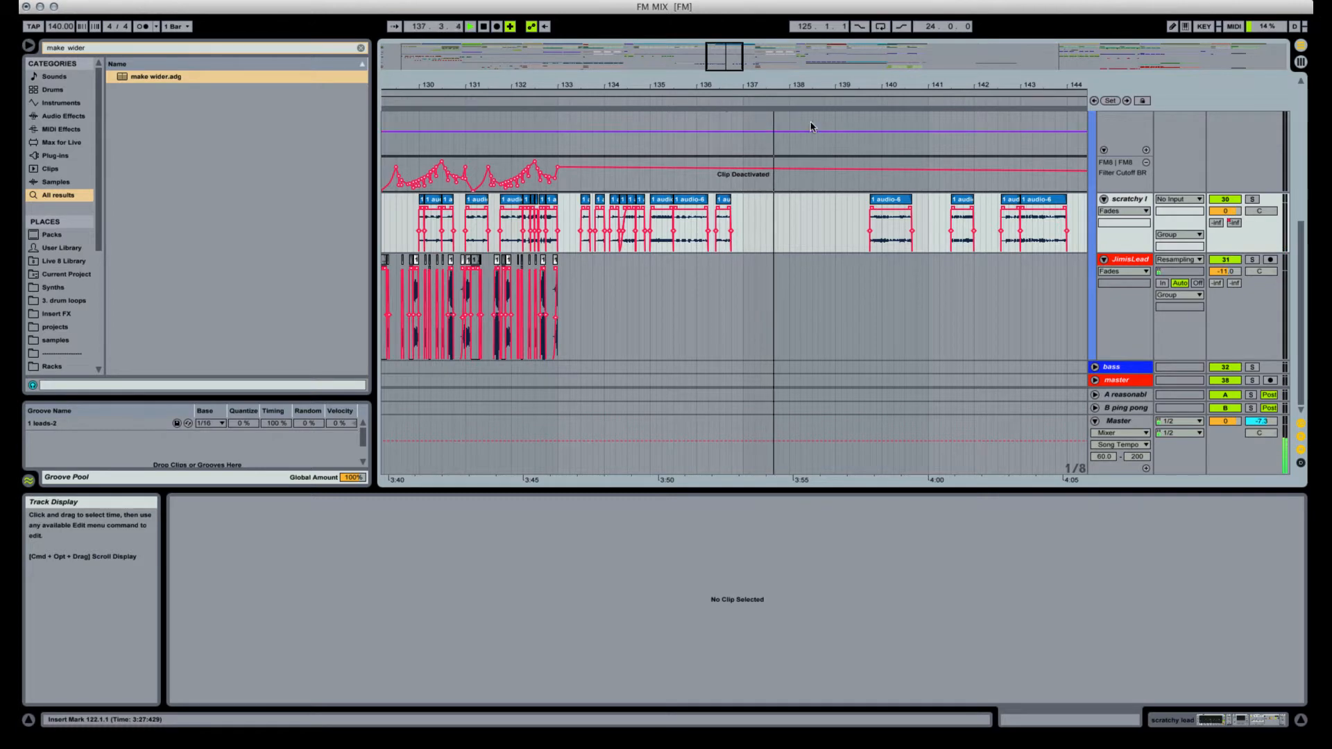
pyautogui.moveTo(821, 83); pyautogui.dragTo(821, 149)
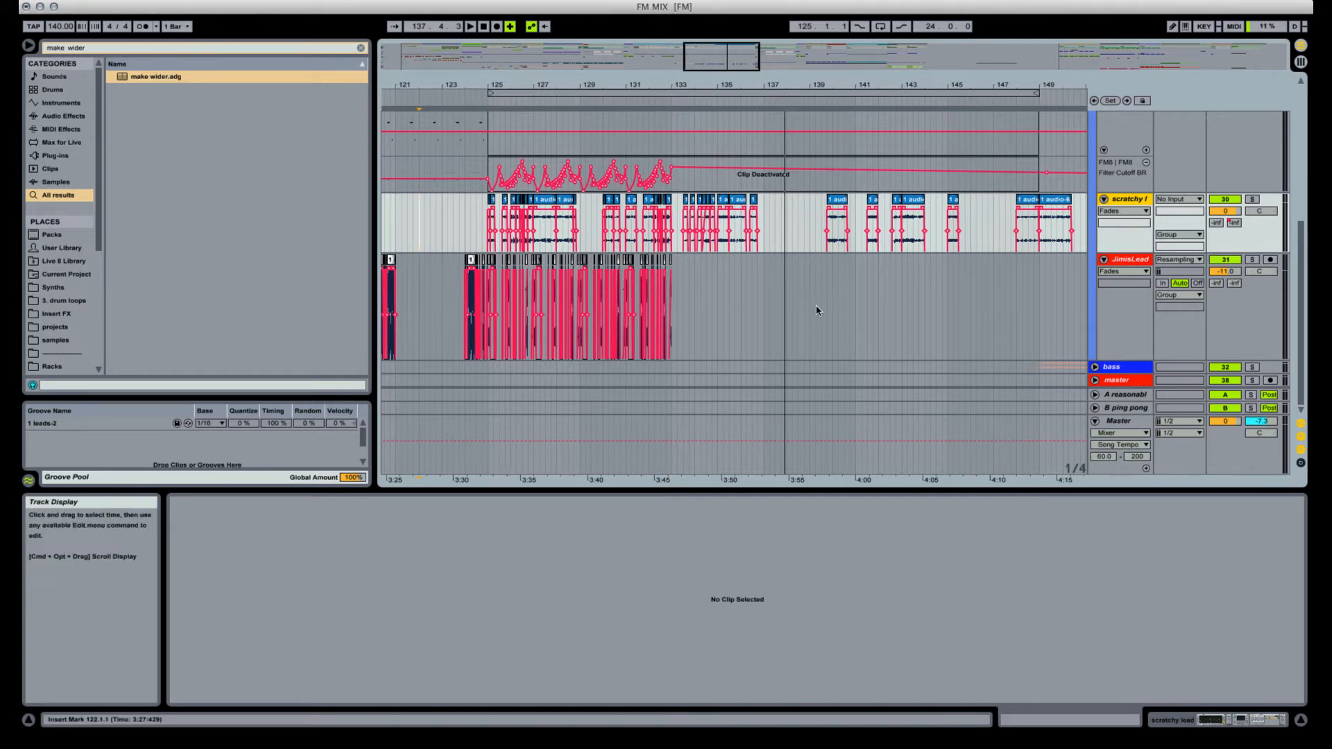
# Delete the "too much chaos!" note clip between 133.1.1 and 149.1.1 on the notes track.
pyautogui.scroll(10, 488, 303)
pyautogui.scroll(-5, 636, 277)
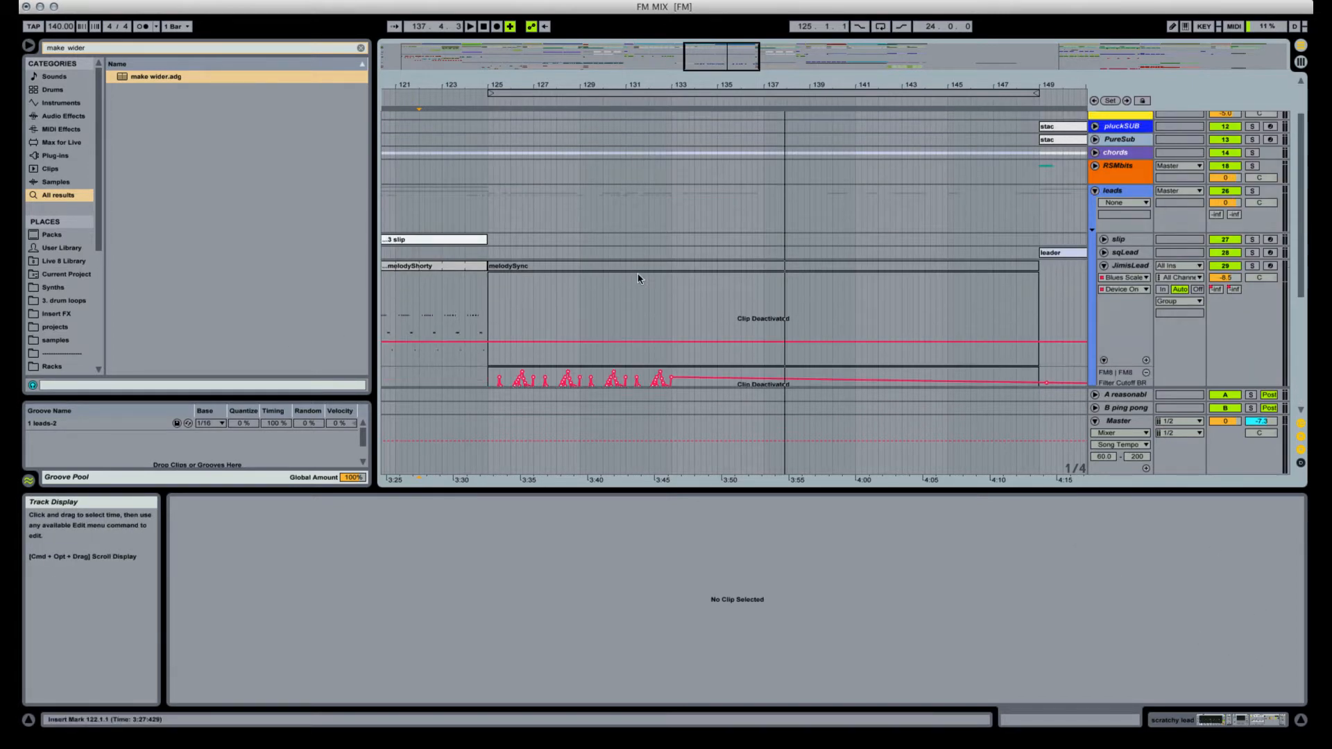
pyautogui.scroll(5, 639, 279)
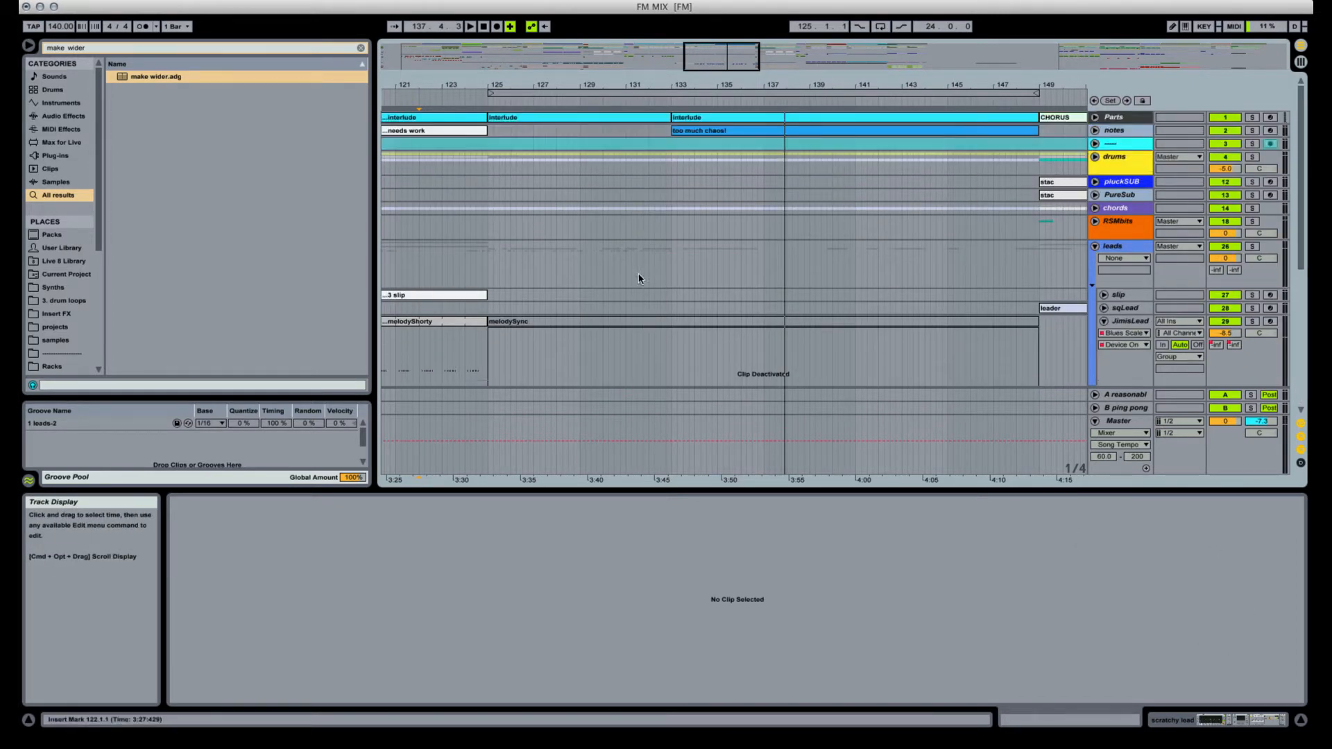
pyautogui.click(860, 134)
pyautogui.press('Delete')
# Show the scratchy lead's devices and raise the make wider rack's add sides macro to about 5.86 dB.
pyautogui.scroll(-5, 873, 154)
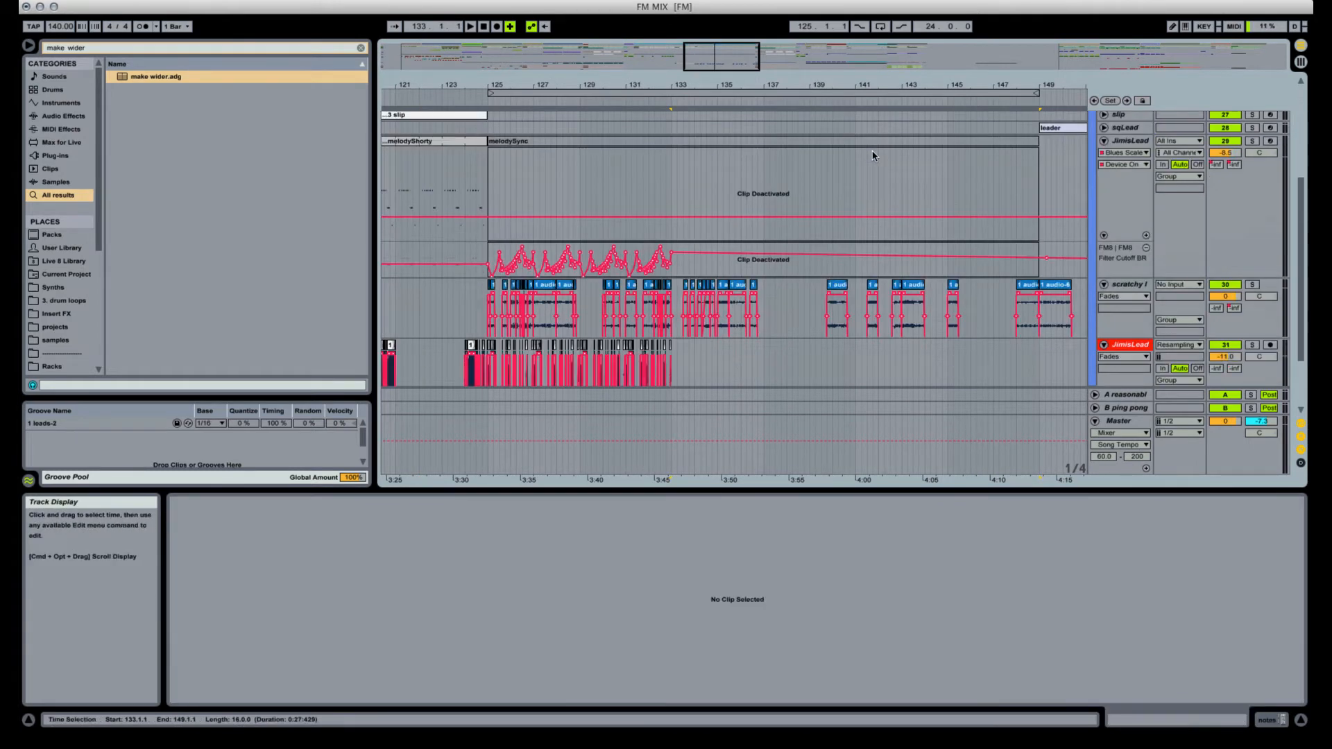
pyautogui.scroll(-5, 873, 154)
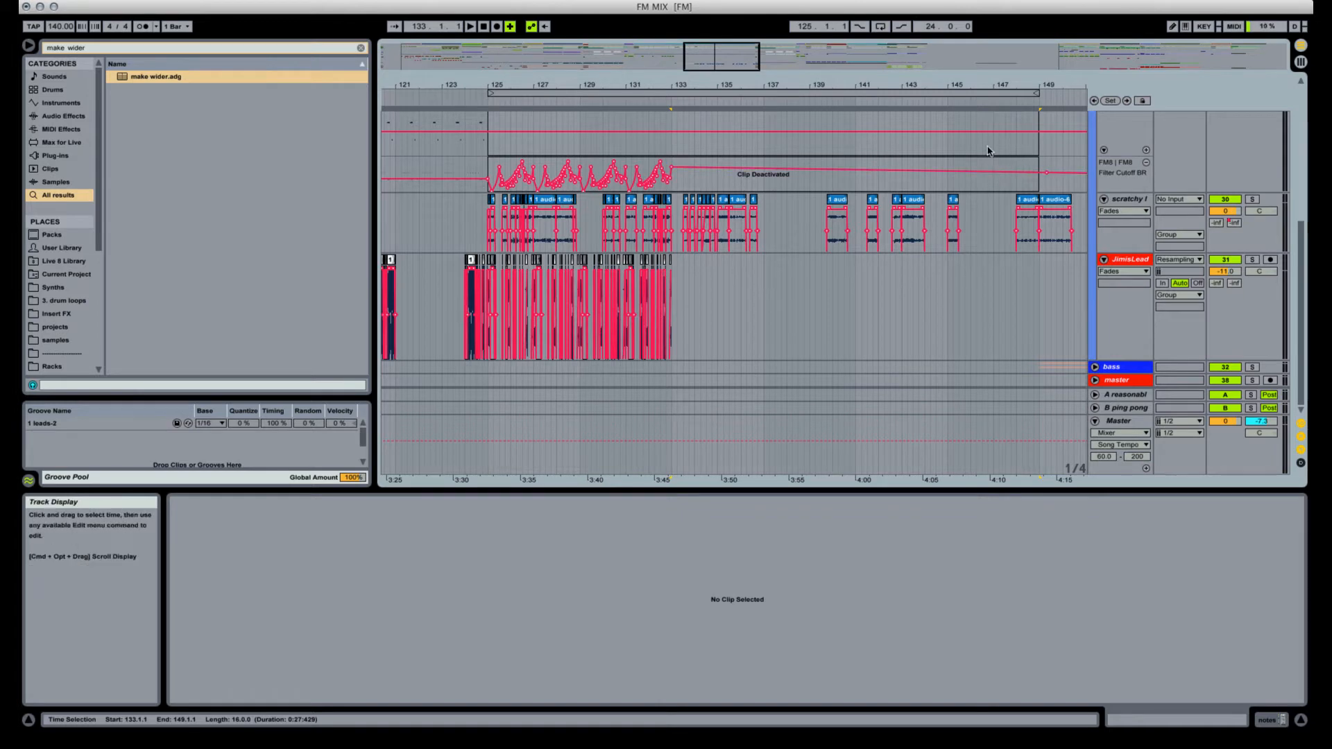
pyautogui.click(1139, 202)
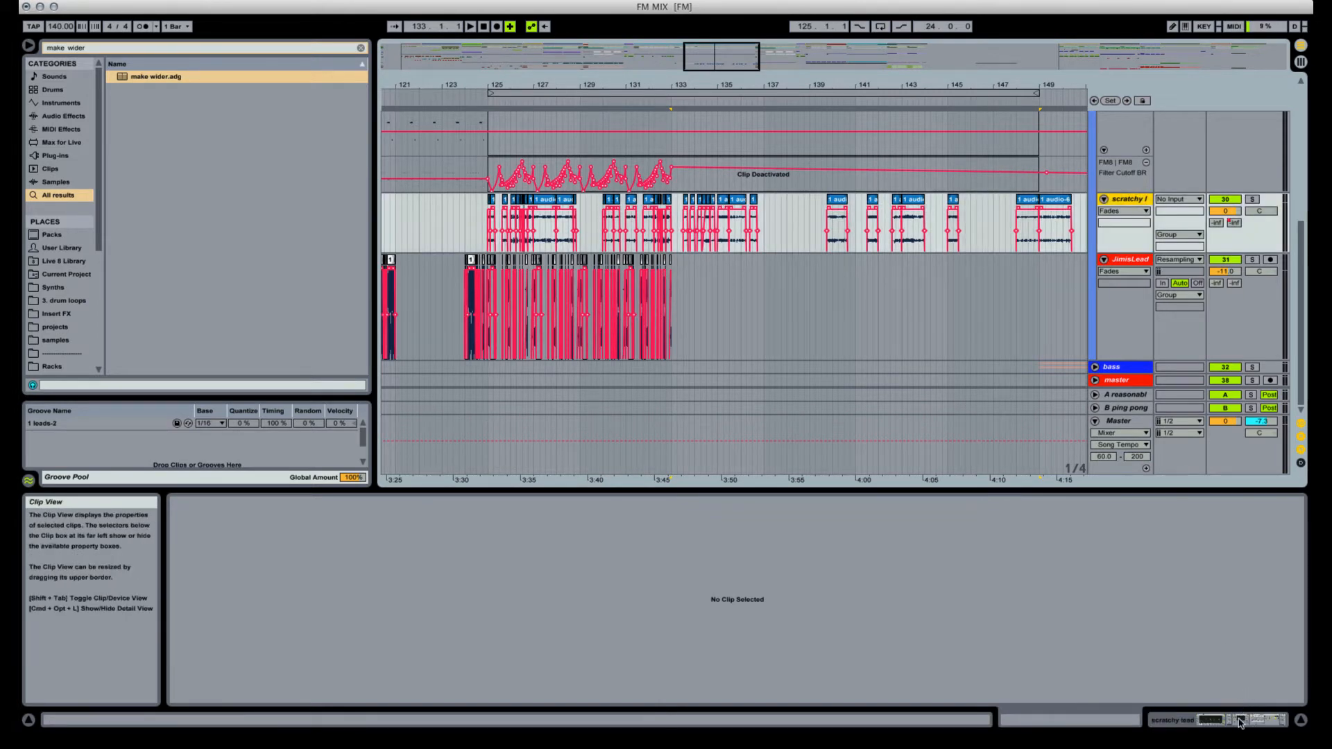
pyautogui.hotkey('shift', 'Tab')
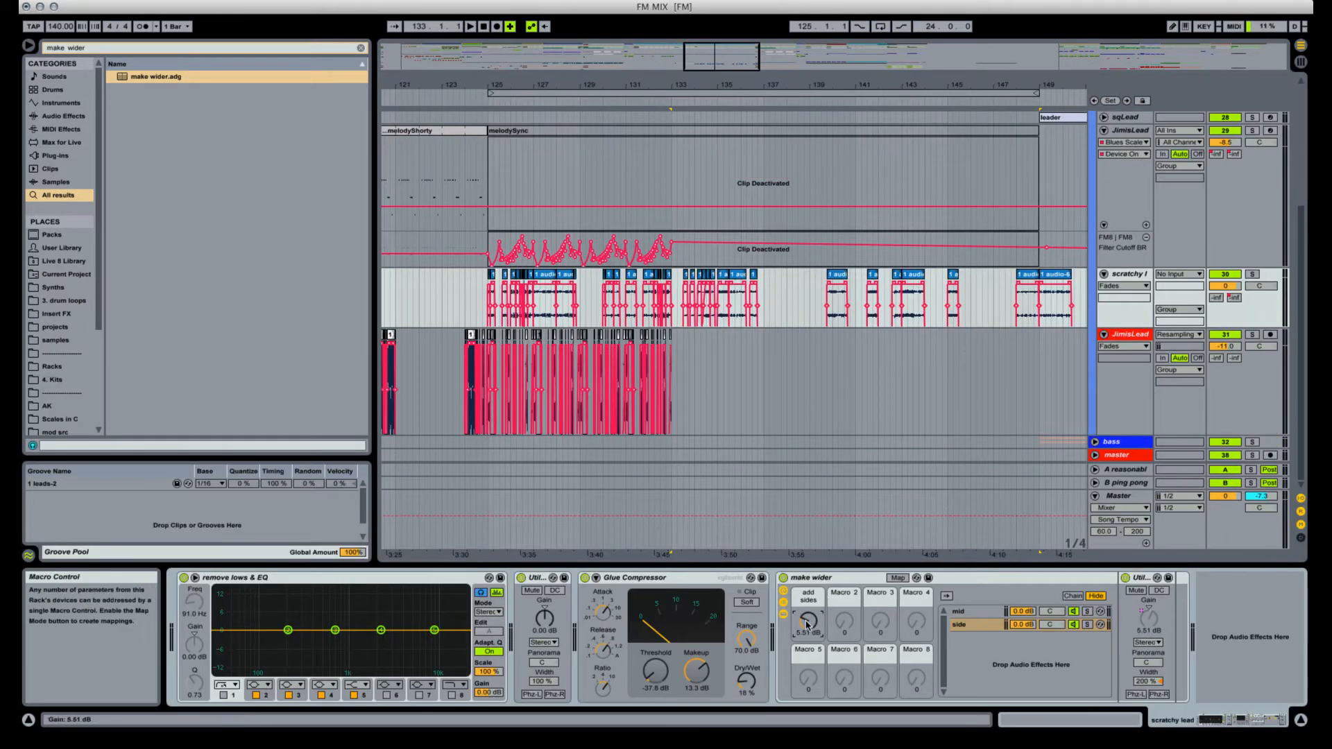
pyautogui.moveTo(807, 625); pyautogui.dragTo(807, 624)
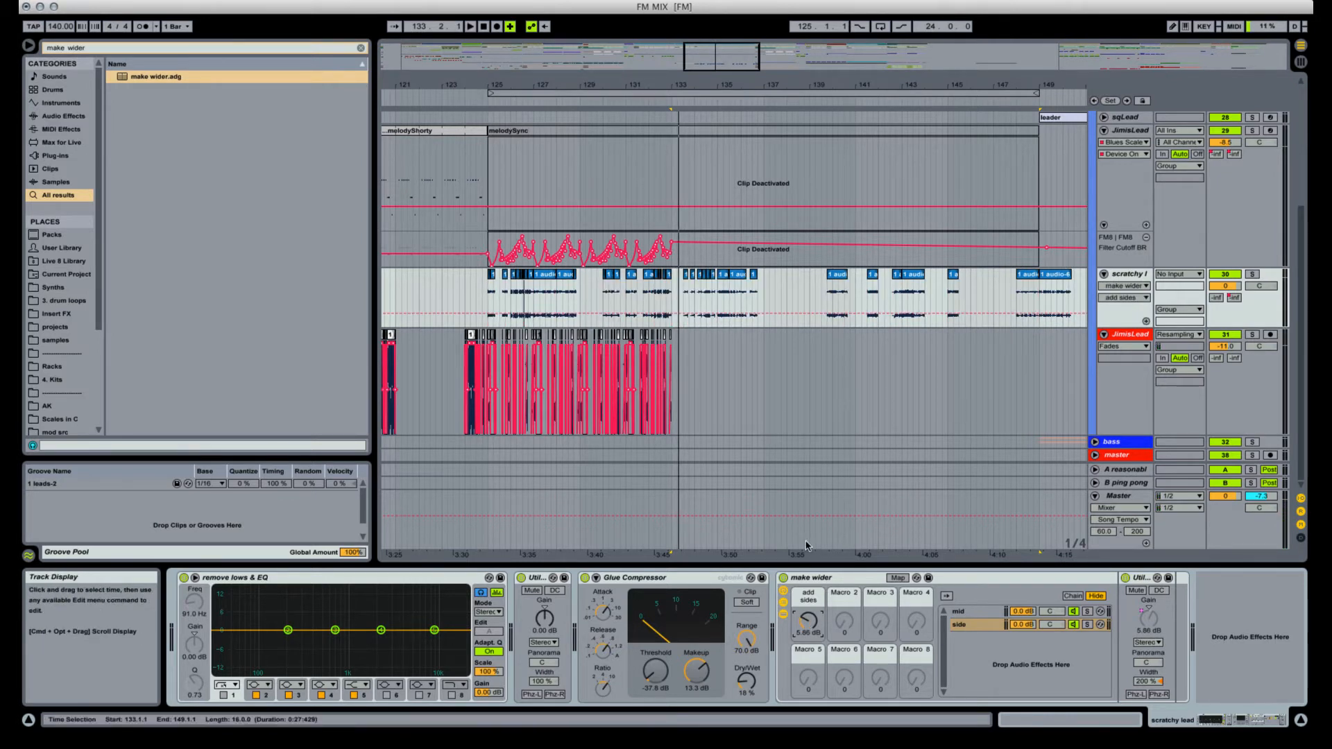
# Solo the scratchy lead, play it from 127.1.1, and audition the make wider rack's mid and side chains separately.
pyautogui.click(967, 611)
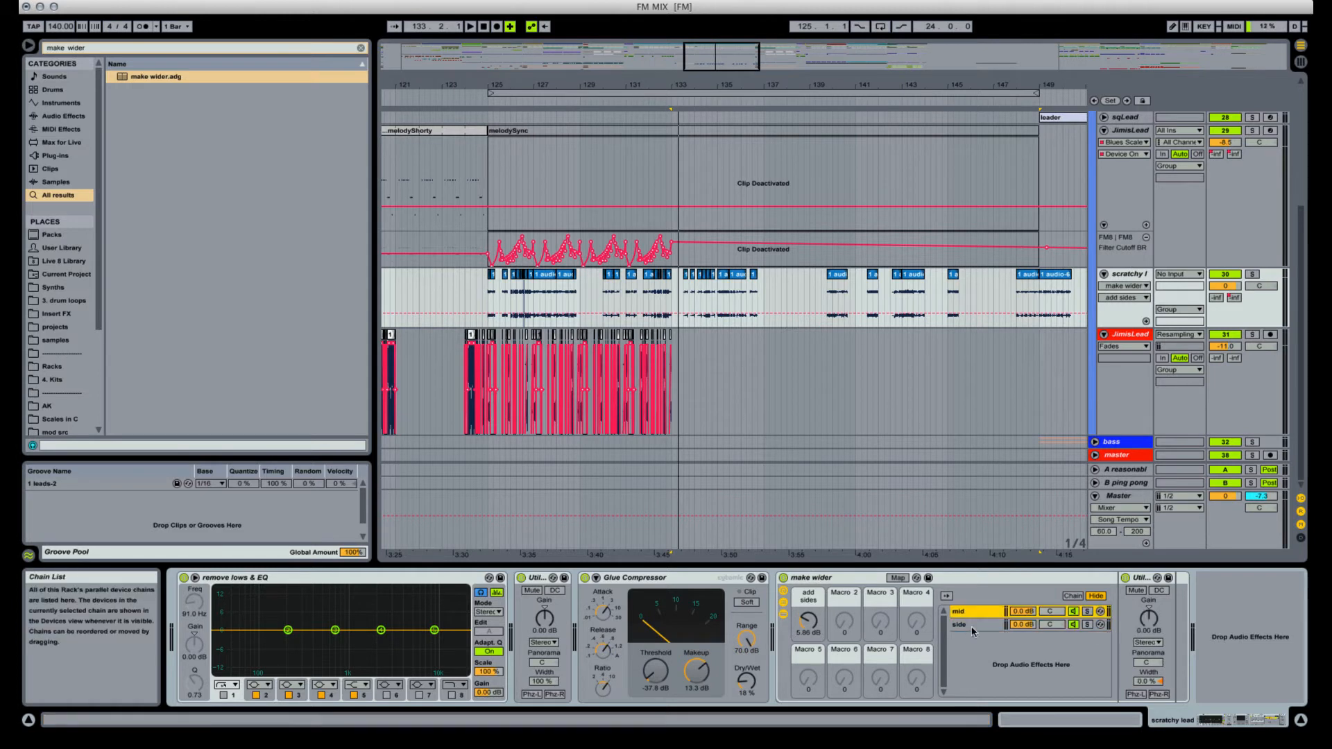
pyautogui.click(1252, 274)
pyautogui.press('space')
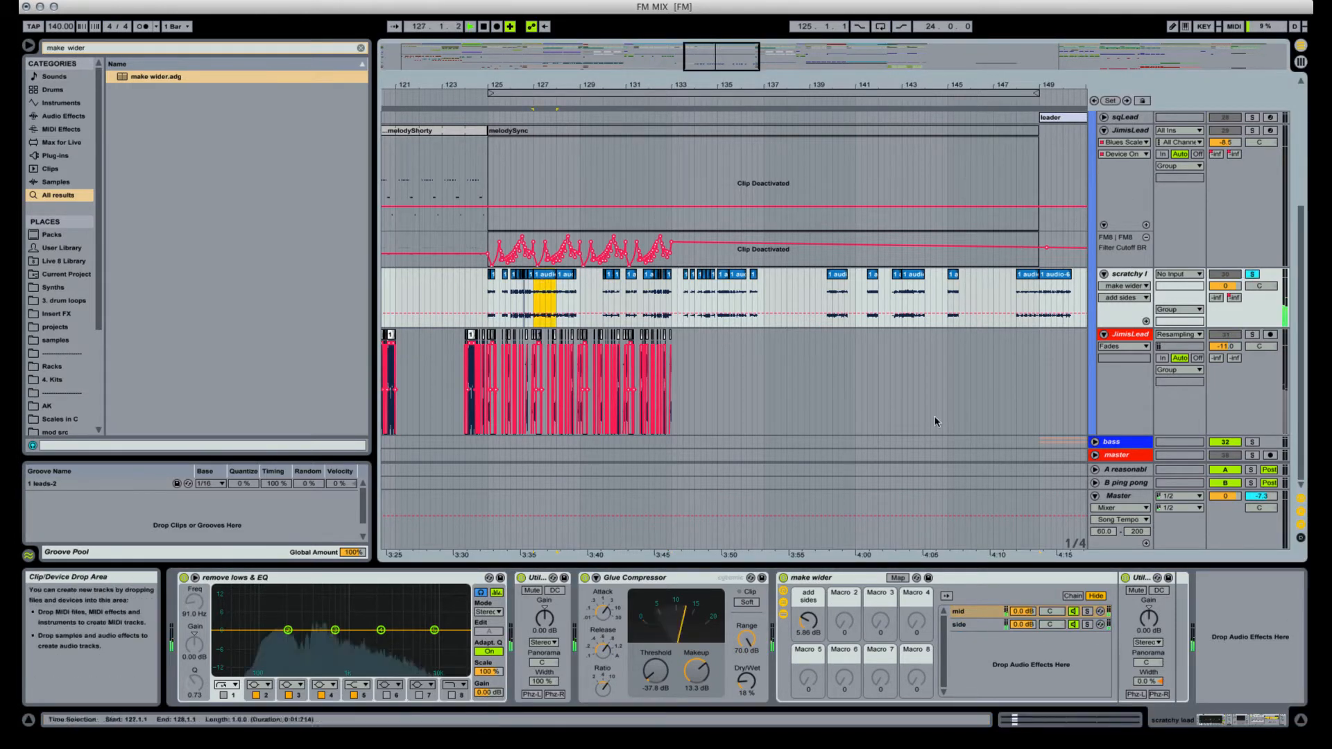
pyautogui.click(1088, 611)
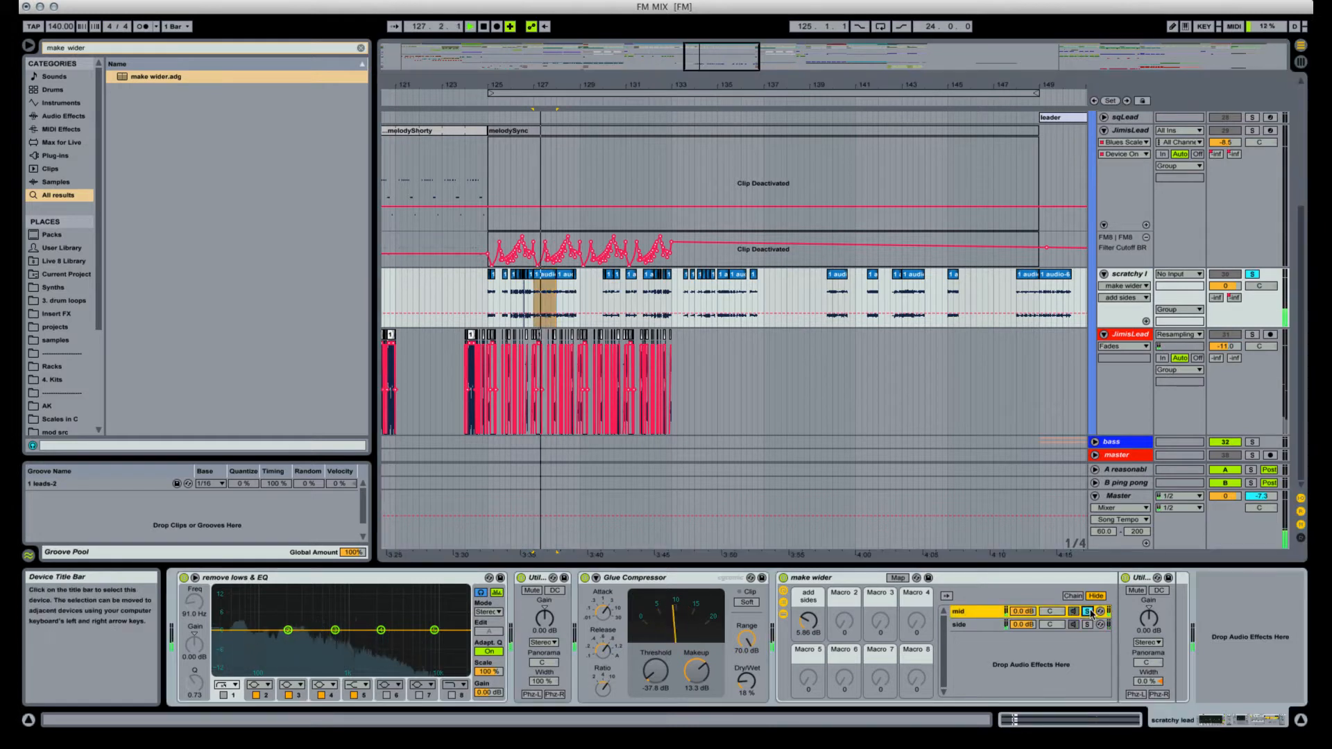
pyautogui.click(1088, 624)
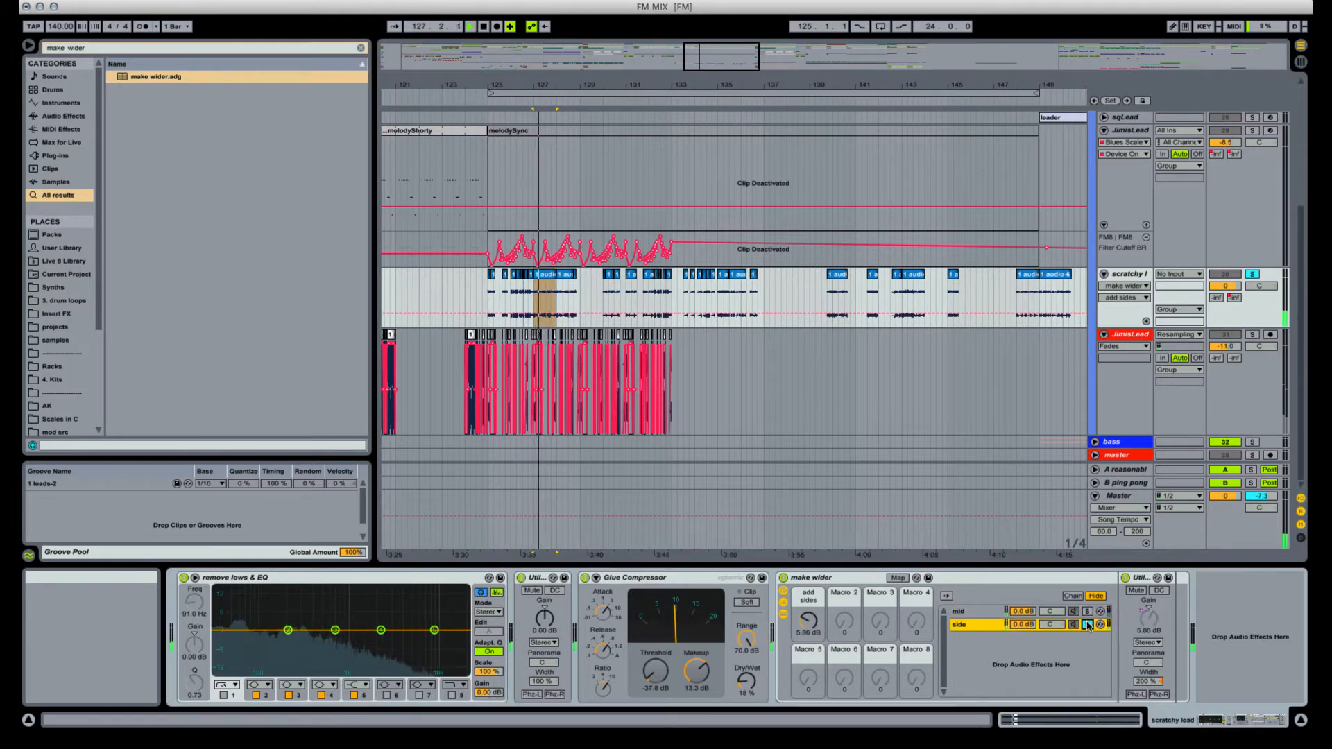
pyautogui.click(1088, 624)
pyautogui.press('space')
# Search the browser for "flang" and insert a Flanger before the Utility in the make wider rack's mid chain.
pyautogui.click(972, 611)
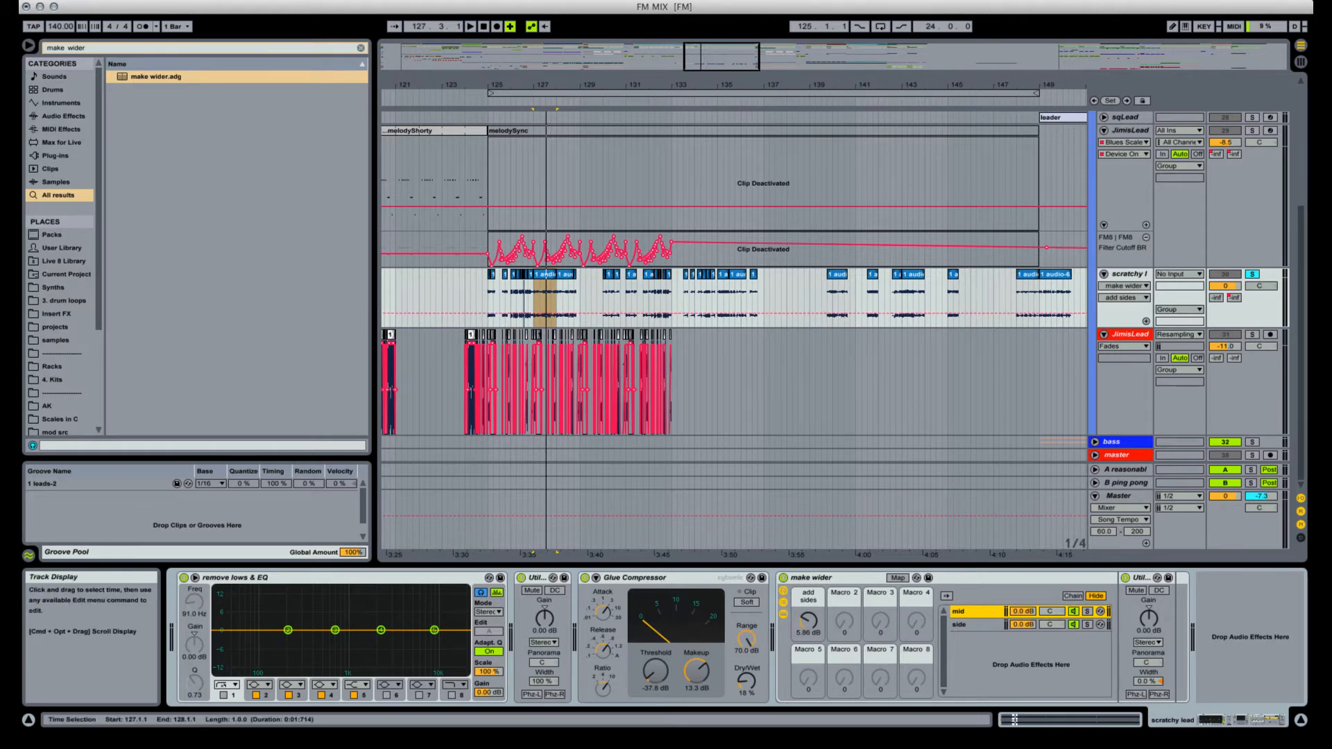
pyautogui.press('super+f')
pyautogui.write('flang')
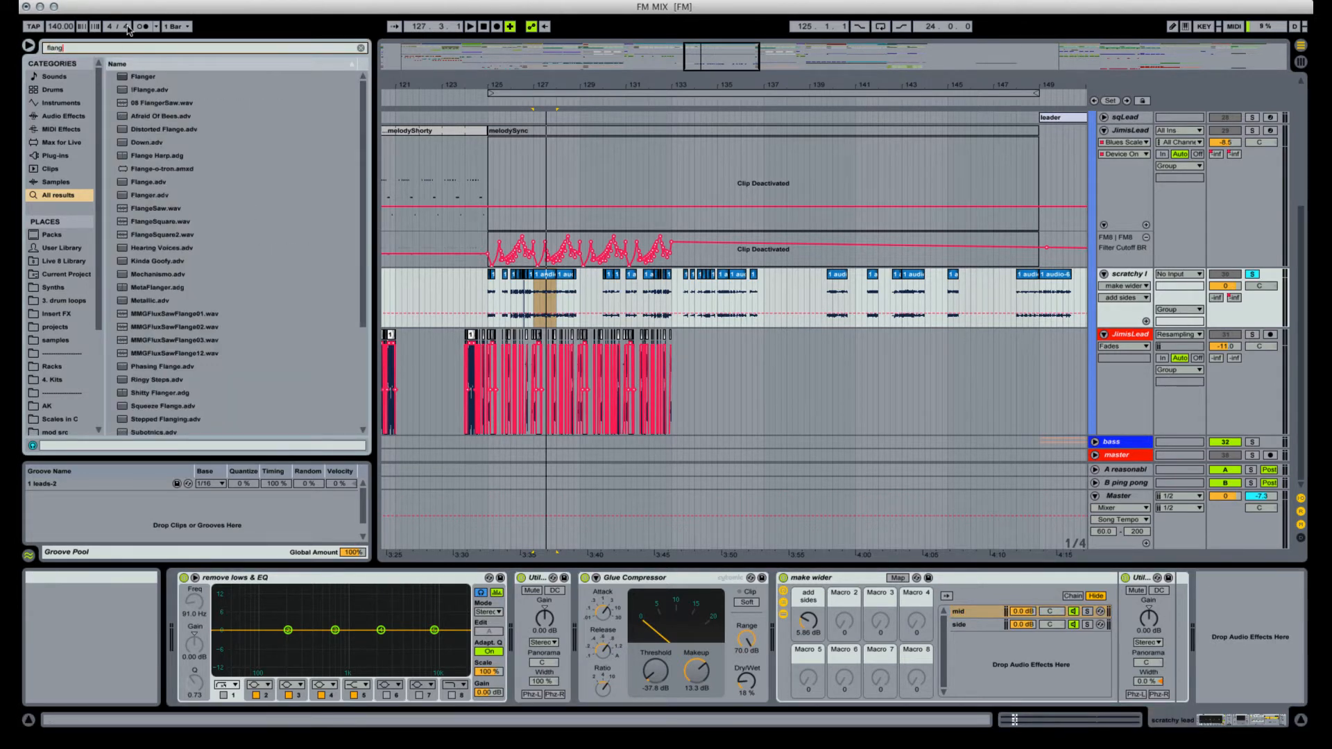
pyautogui.moveTo(144, 79)
pyautogui.mouseDown()
pyautogui.moveTo(1074, 567)
pyautogui.moveTo(1124, 625)
pyautogui.mouseUp()
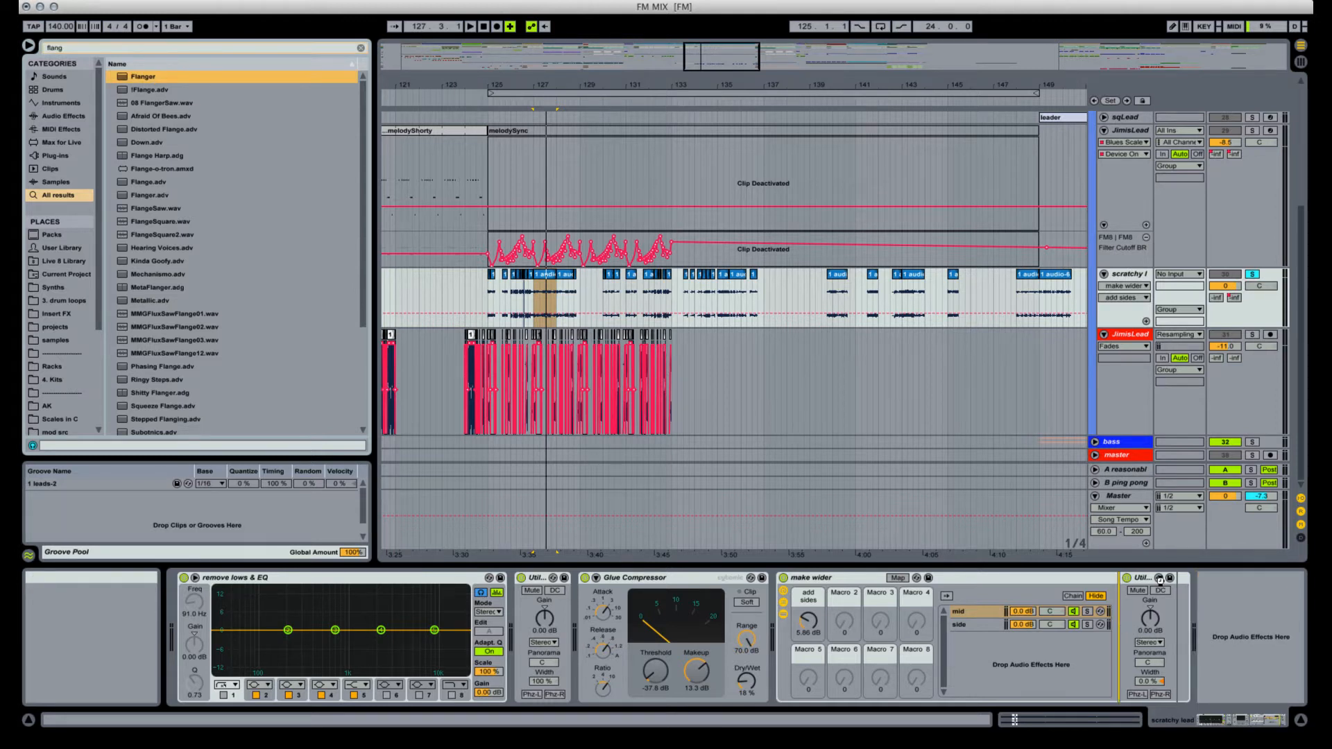
# Play the arrangement from 125.1.1 and take the scratchy lead out of solo to hear it in the mix.
pyautogui.moveTo(1159, 580); pyautogui.dragTo(1157, 581)
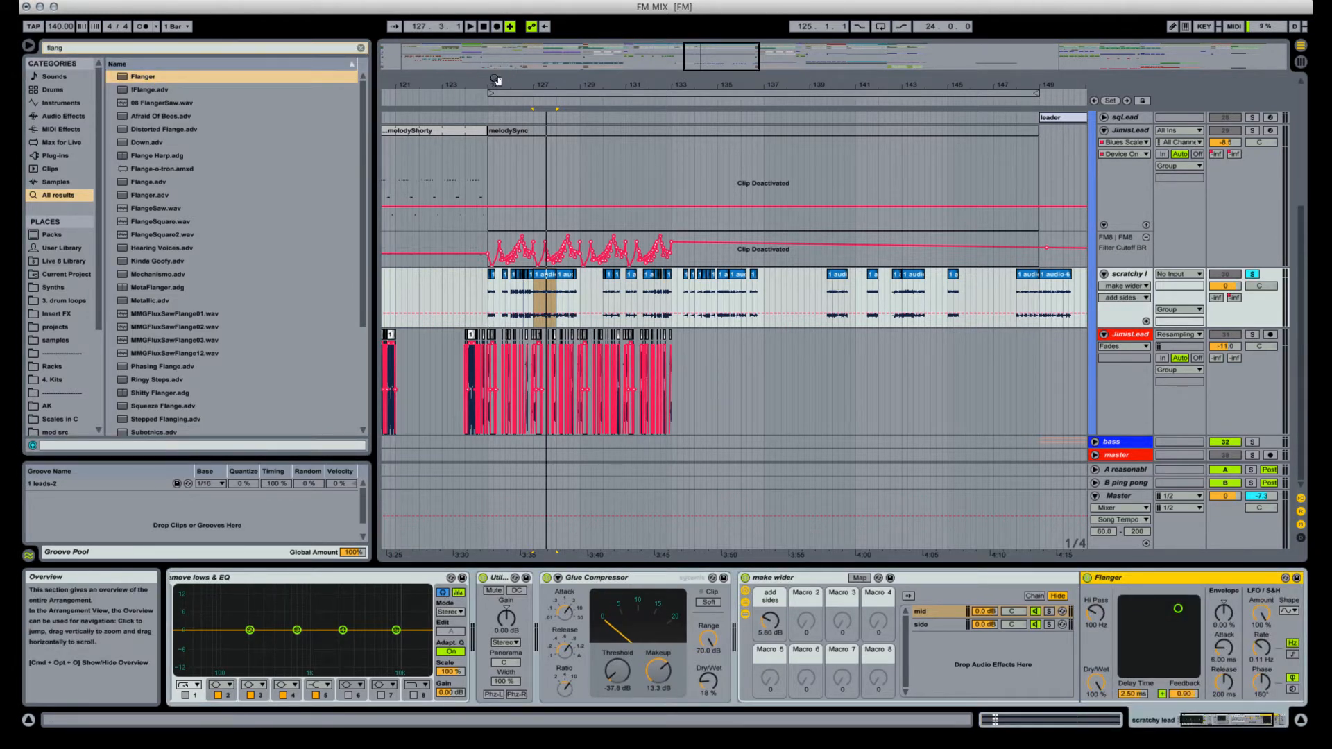
pyautogui.moveTo(497, 82); pyautogui.dragTo(584, 541)
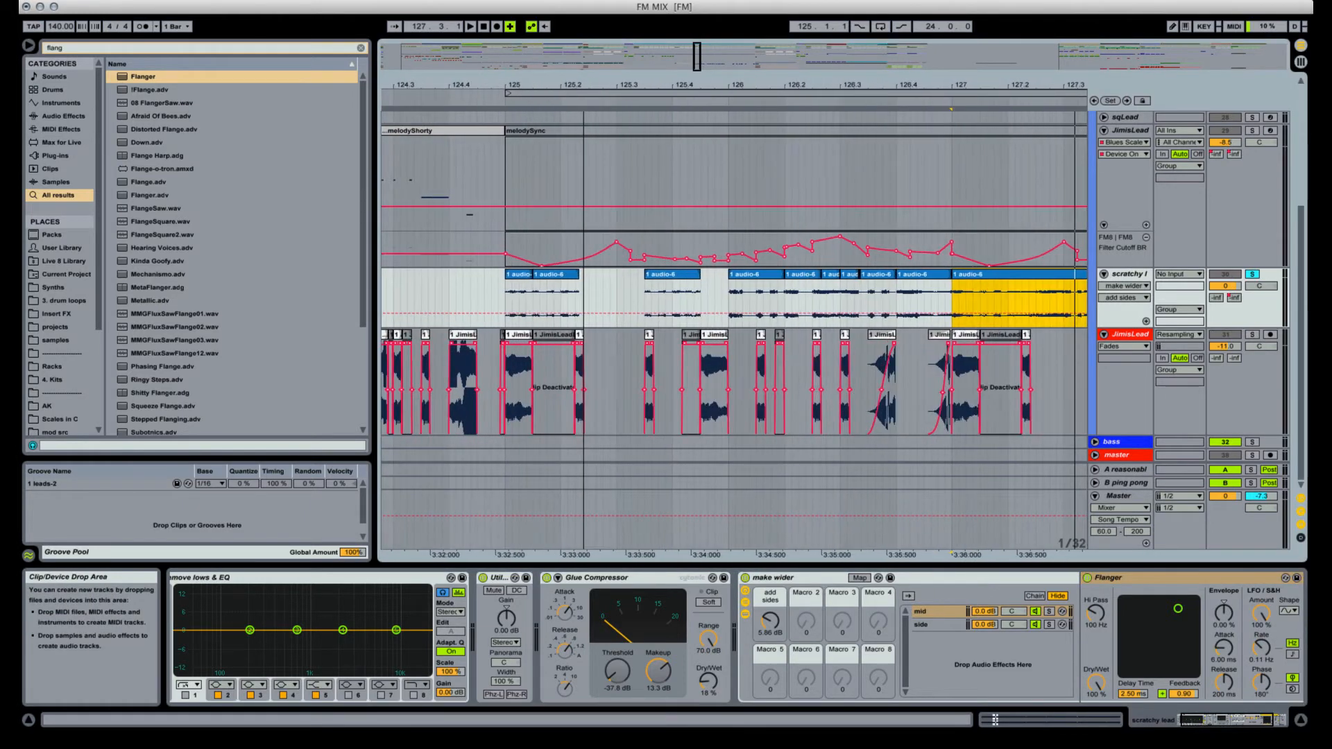
pyautogui.moveTo(1244, 726); pyautogui.dragTo(1259, 725)
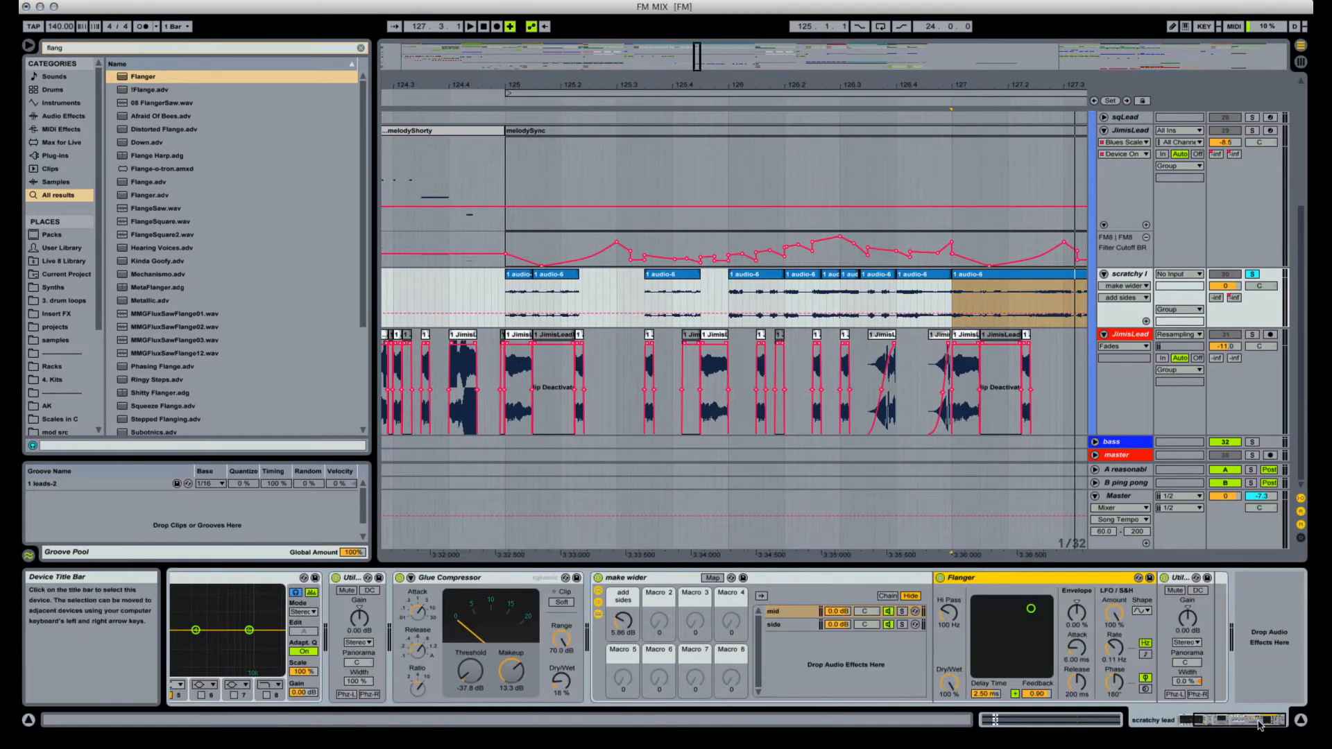
pyautogui.click(519, 298)
pyautogui.press('space')
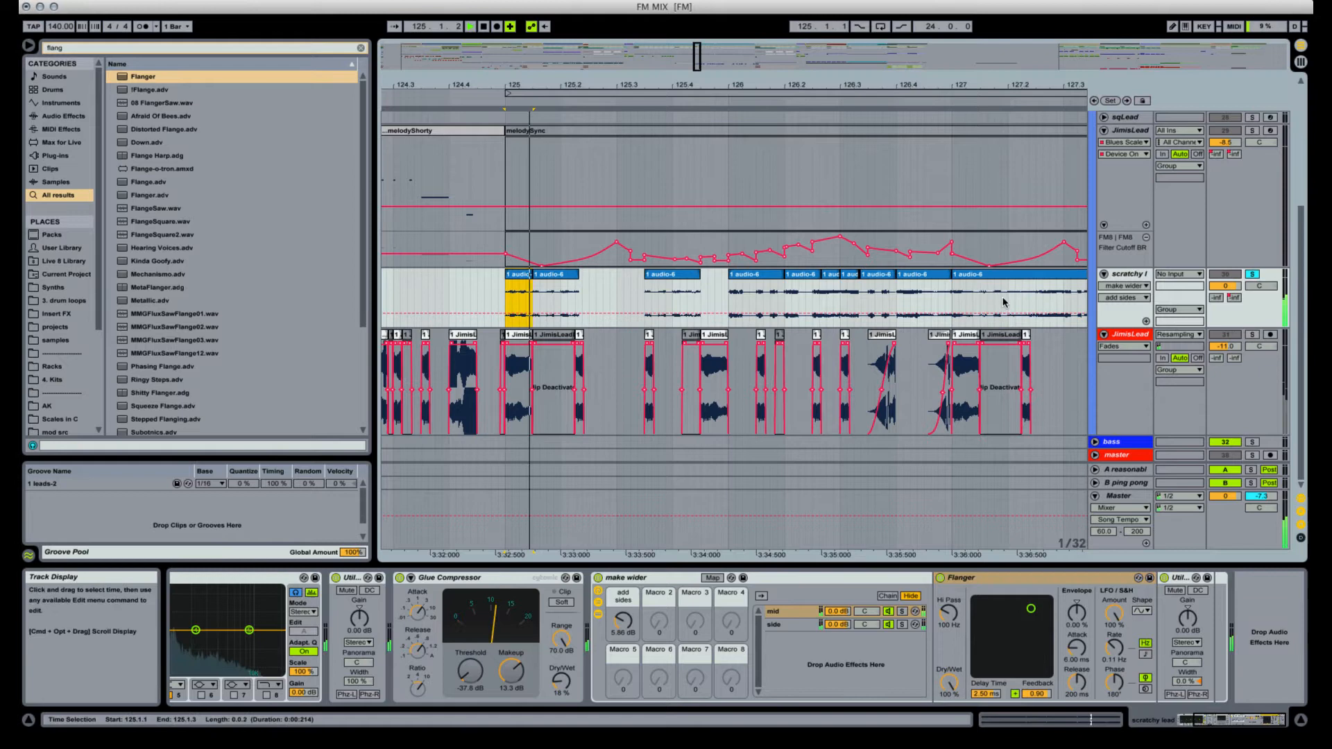
pyautogui.click(1253, 275)
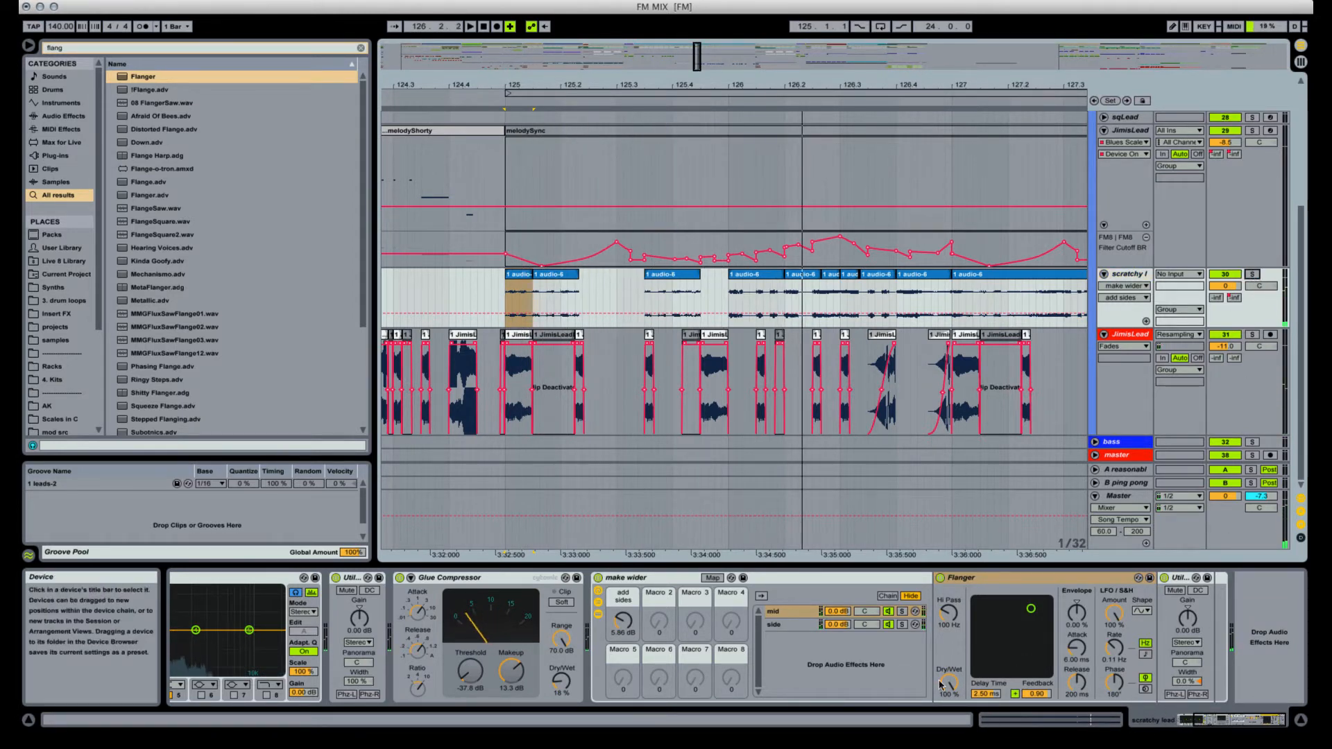
# Set the Flanger's envelope amount to -27.0 %, LFO amount to 60.3 % and dry/wet to 29.4 %, and invert its feedback polarity.
pyautogui.moveTo(949, 683); pyautogui.dragTo(949, 737)
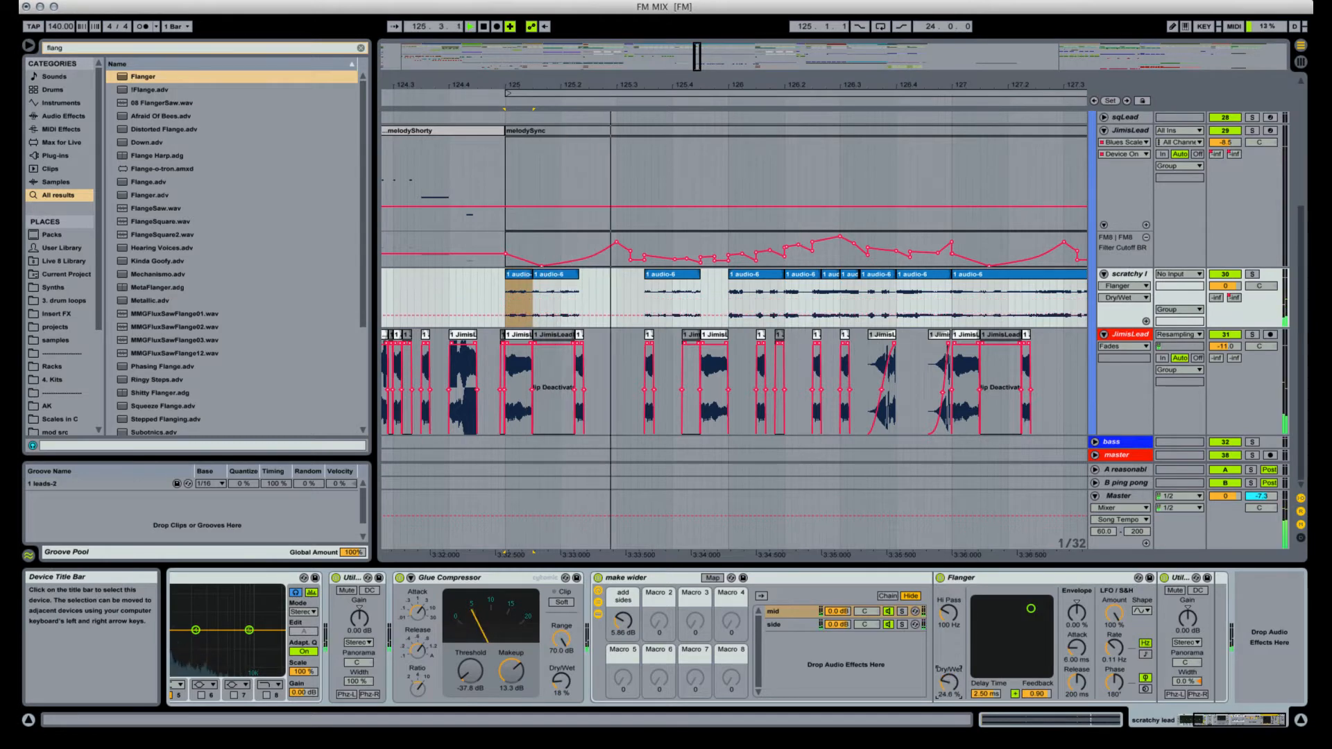
pyautogui.moveTo(949, 683); pyautogui.dragTo(949, 682)
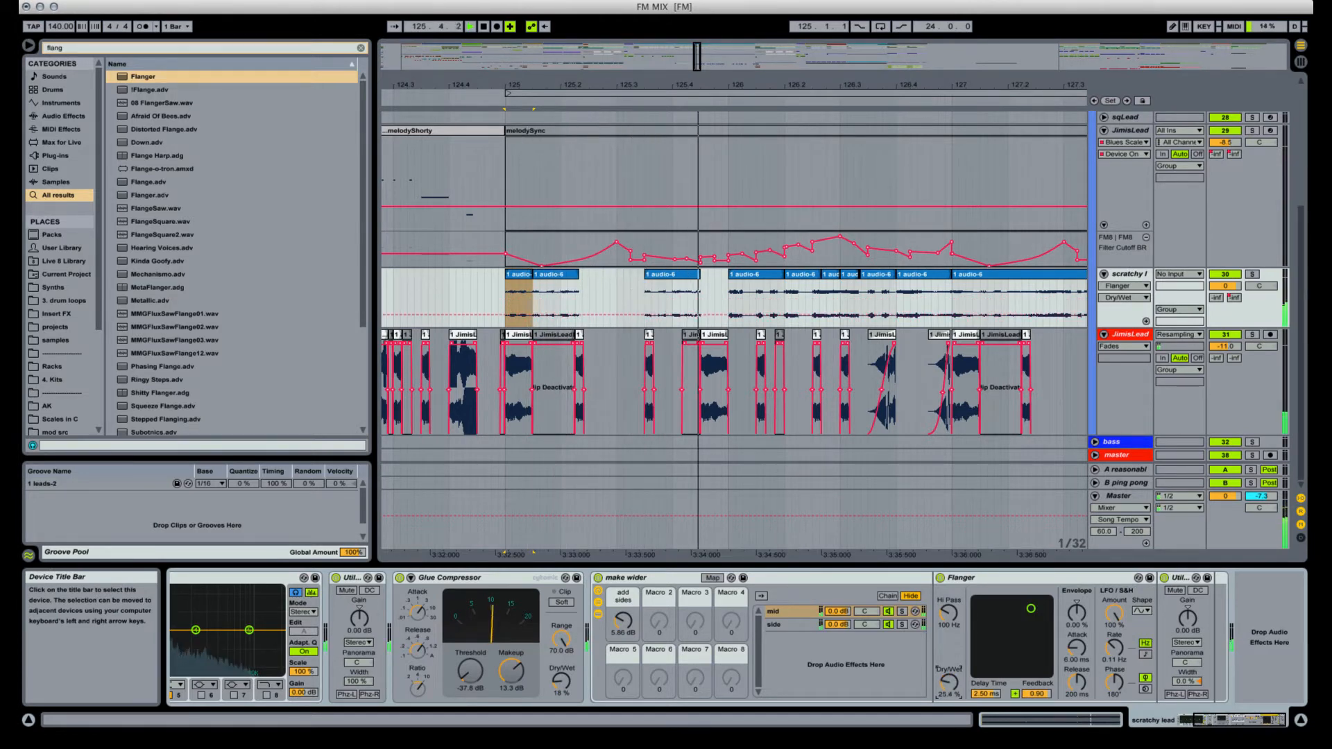
pyautogui.moveTo(1076, 612); pyautogui.dragTo(1081, 619)
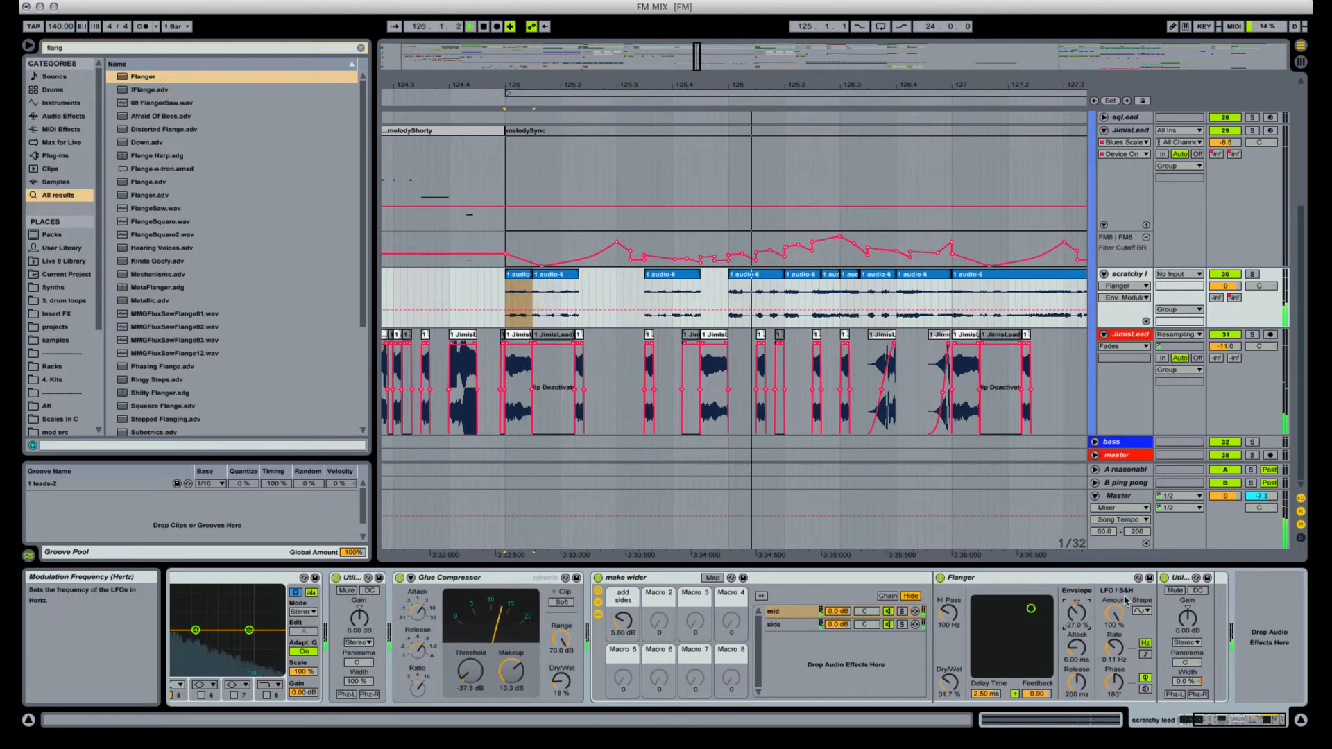
pyautogui.moveTo(1113, 613); pyautogui.dragTo(1113, 625)
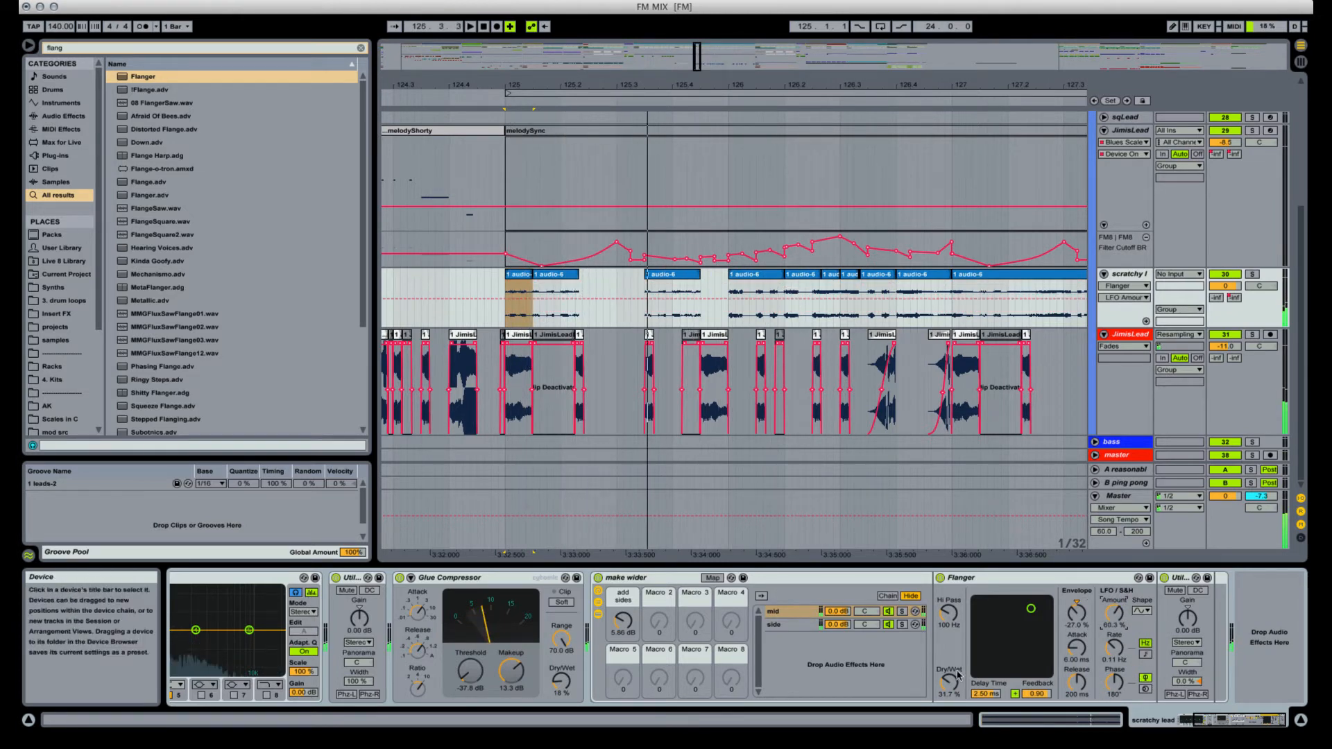
pyautogui.moveTo(950, 684); pyautogui.dragTo(949, 662)
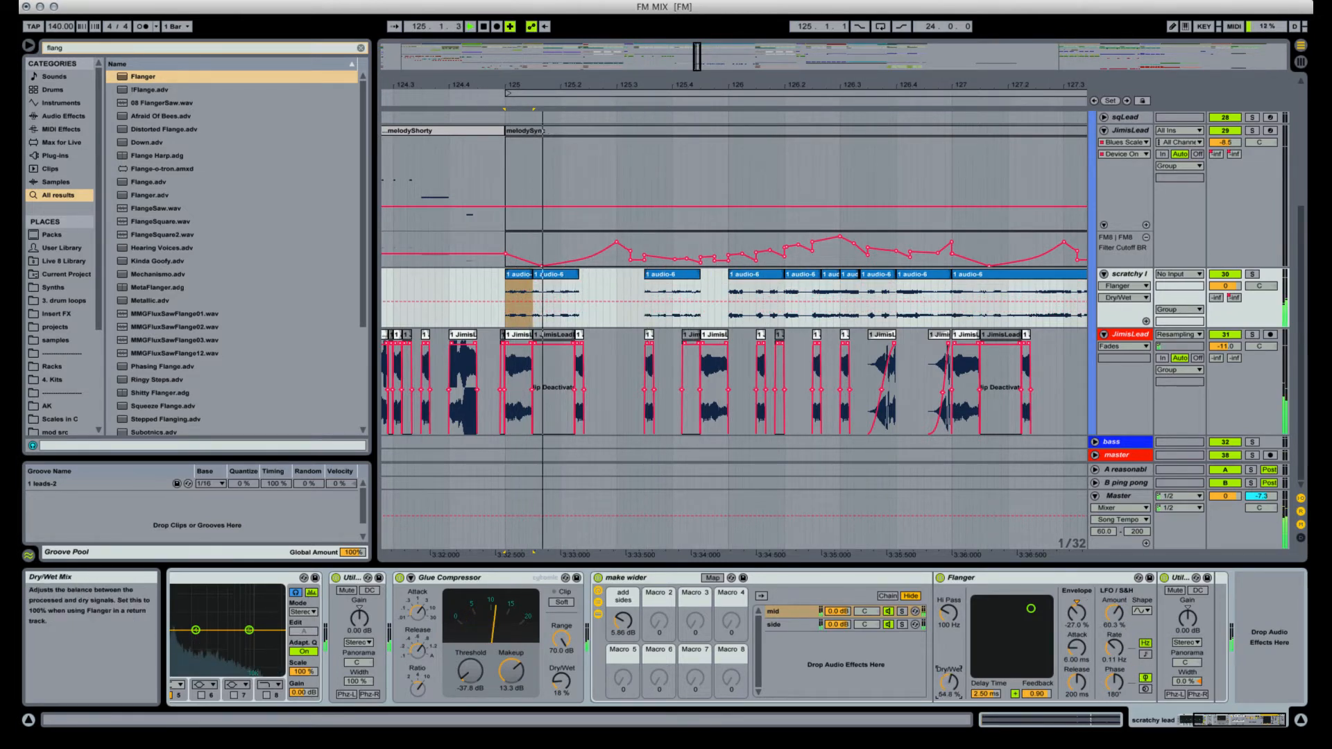
pyautogui.click(1015, 694)
pyautogui.moveTo(949, 687); pyautogui.dragTo(949, 708)
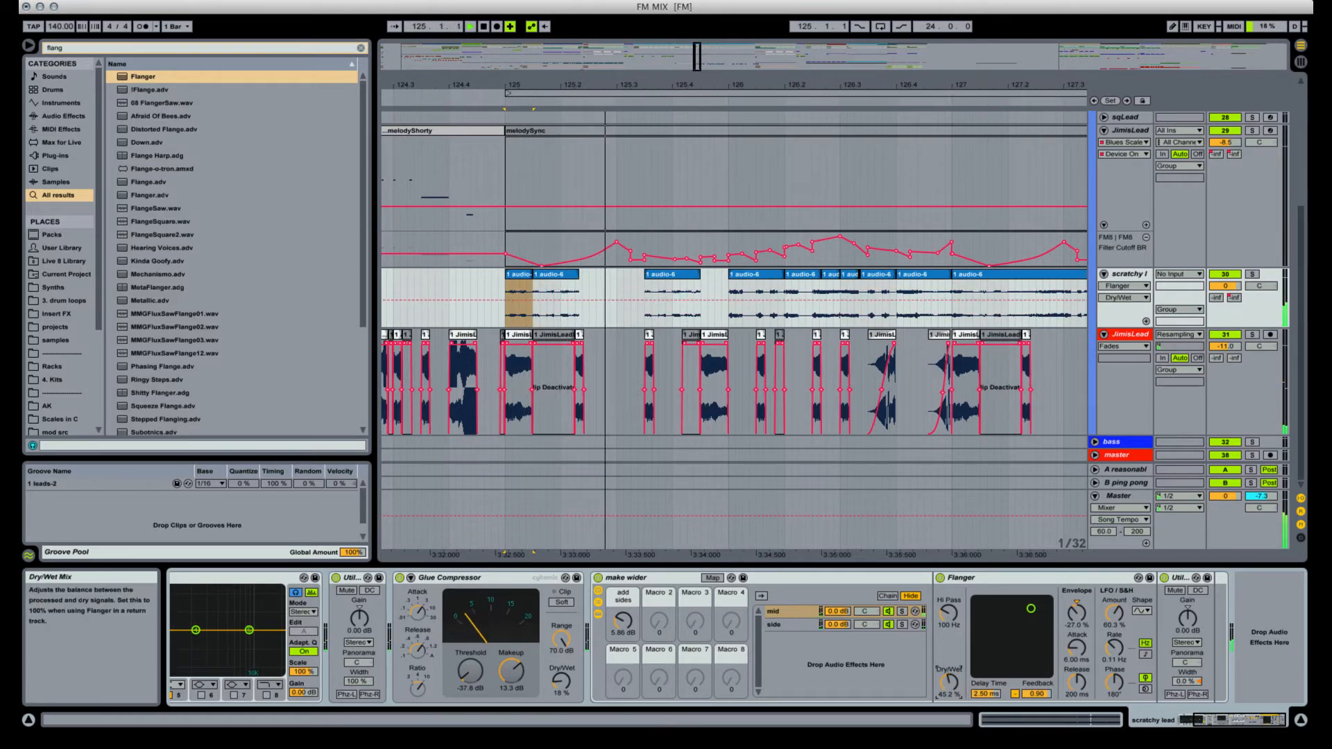
# Compare the sound with the Flanger bypassed and re-enabled, and route the Soundflower (2ch) output to Komplete Audio 6.
pyautogui.click(941, 578)
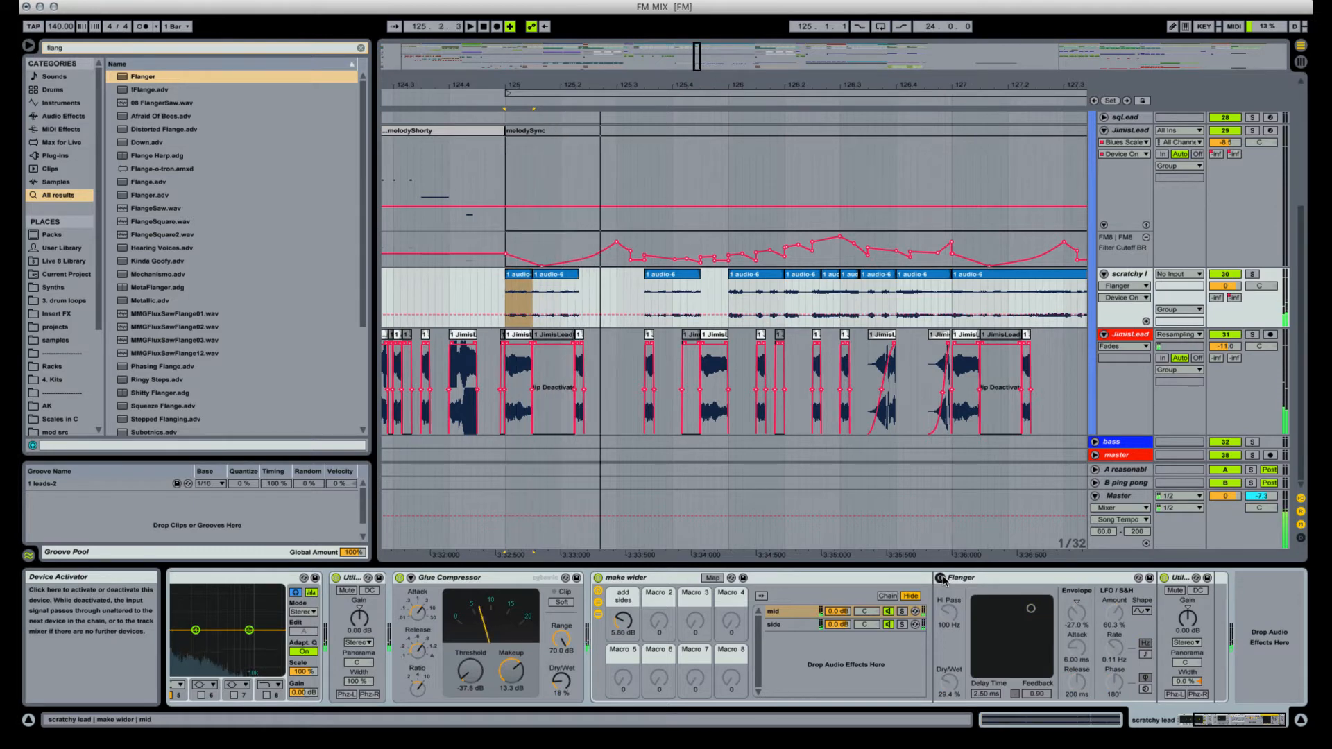
pyautogui.click(932, 1)
pyautogui.click(962, 86)
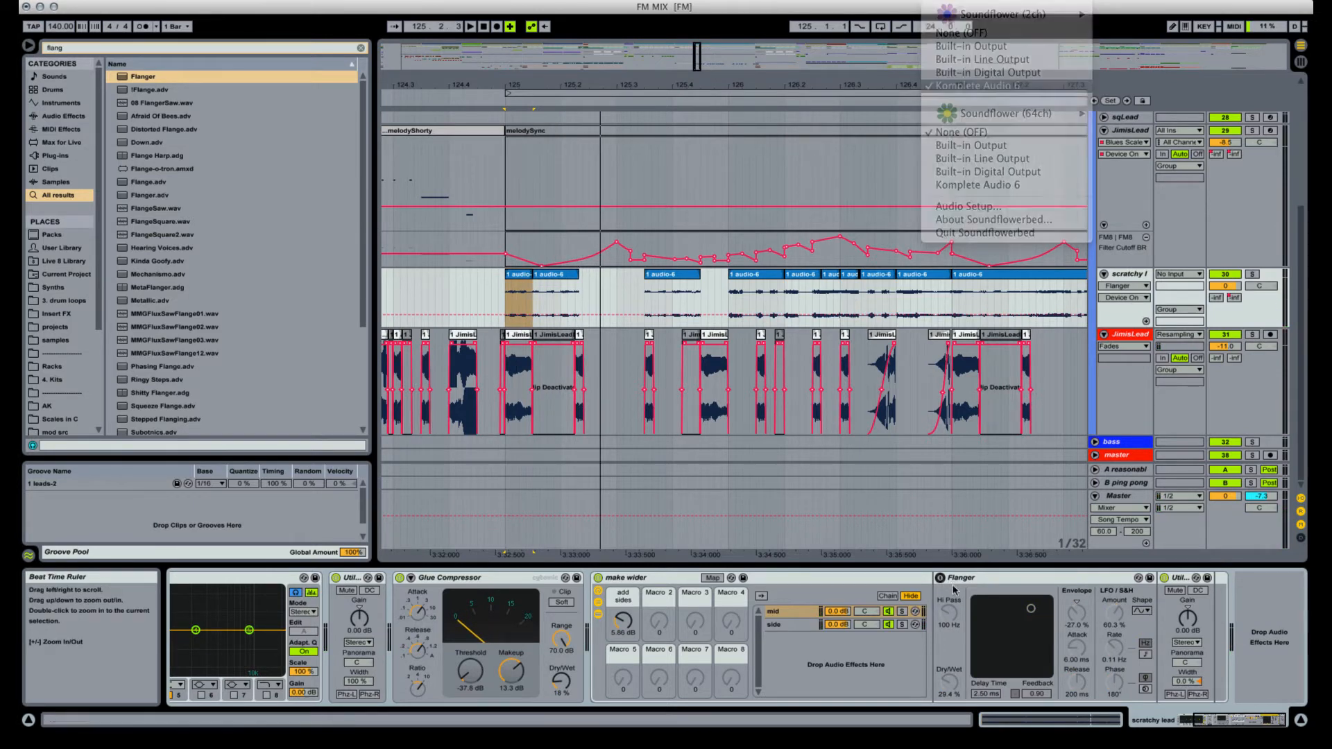
pyautogui.click(940, 579)
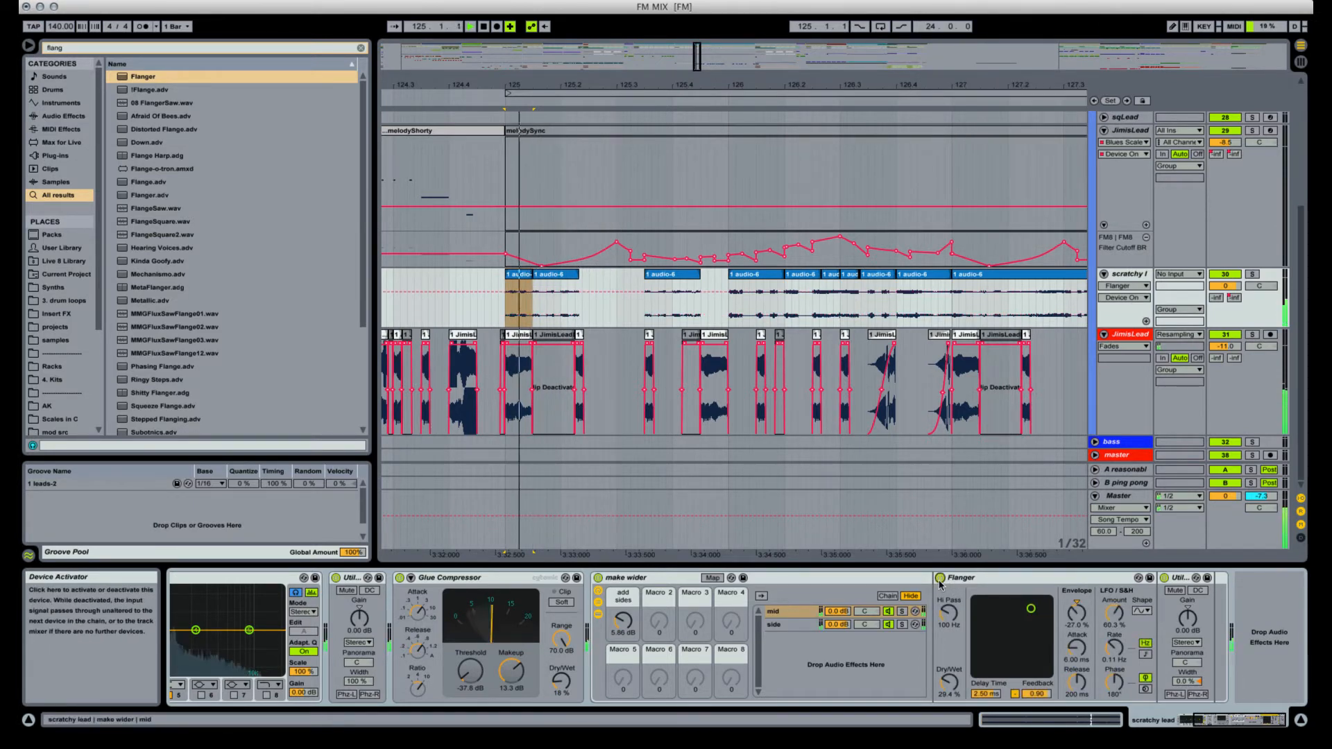
# Set the Flanger's LFO amount to 42.9 %, positive feedback to 0.87, delay time to 0.40 ms and dry/wet to 42.1 %, comparing against bypass.
pyautogui.moveTo(1115, 613); pyautogui.dragTo(1114, 633)
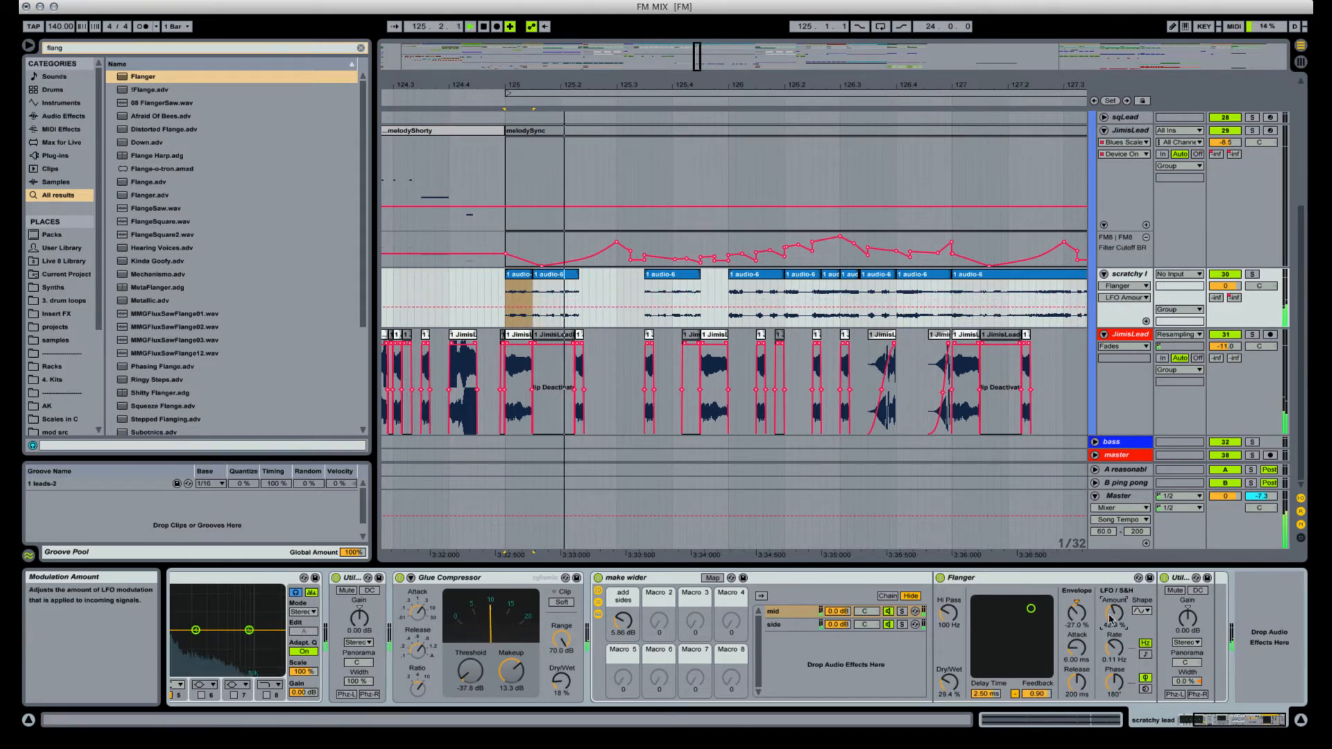
pyautogui.click(941, 580)
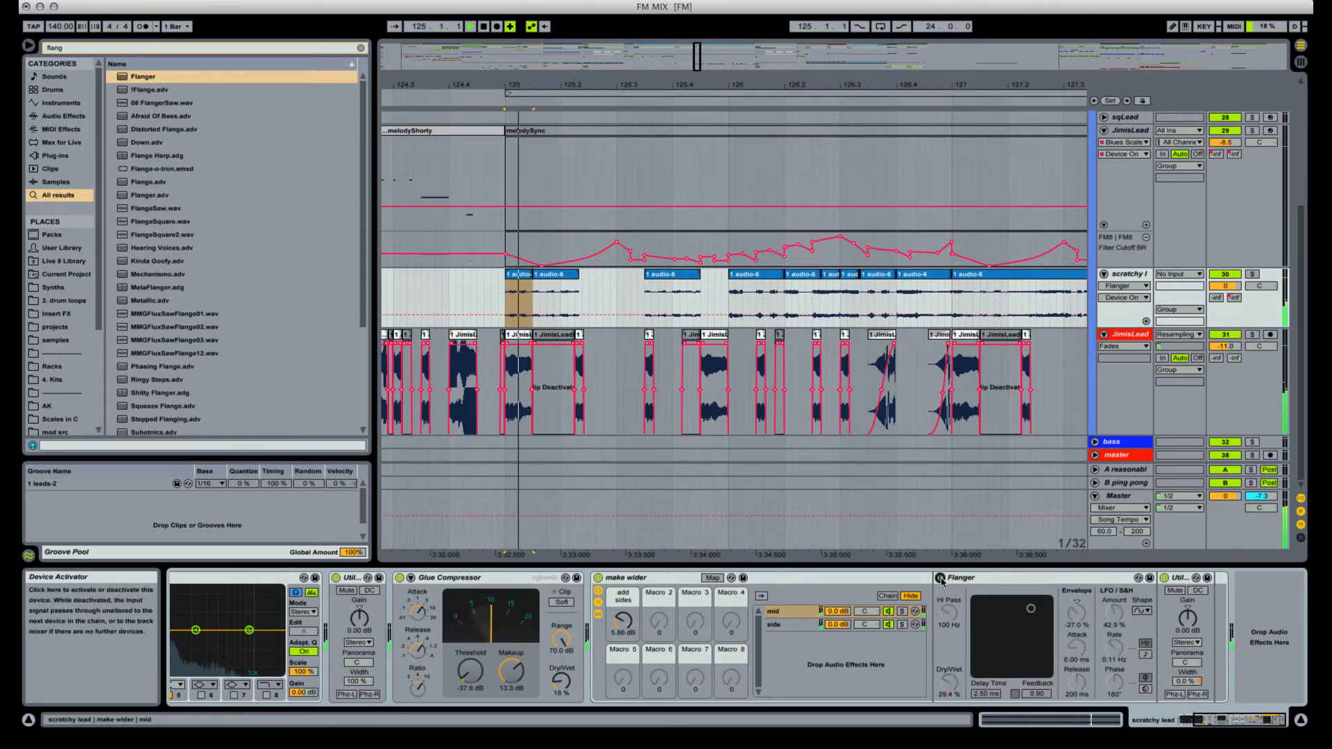
pyautogui.click(941, 579)
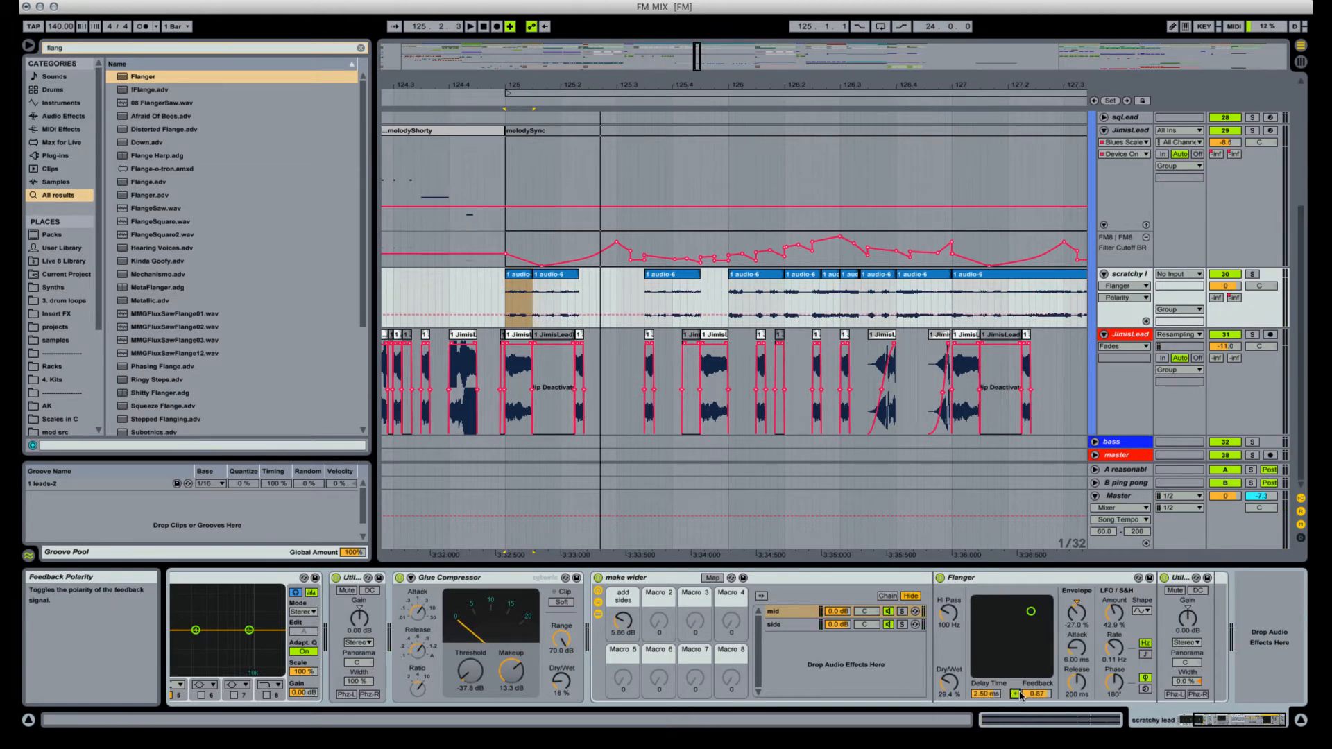
pyautogui.moveTo(988, 695); pyautogui.dragTo(988, 734)
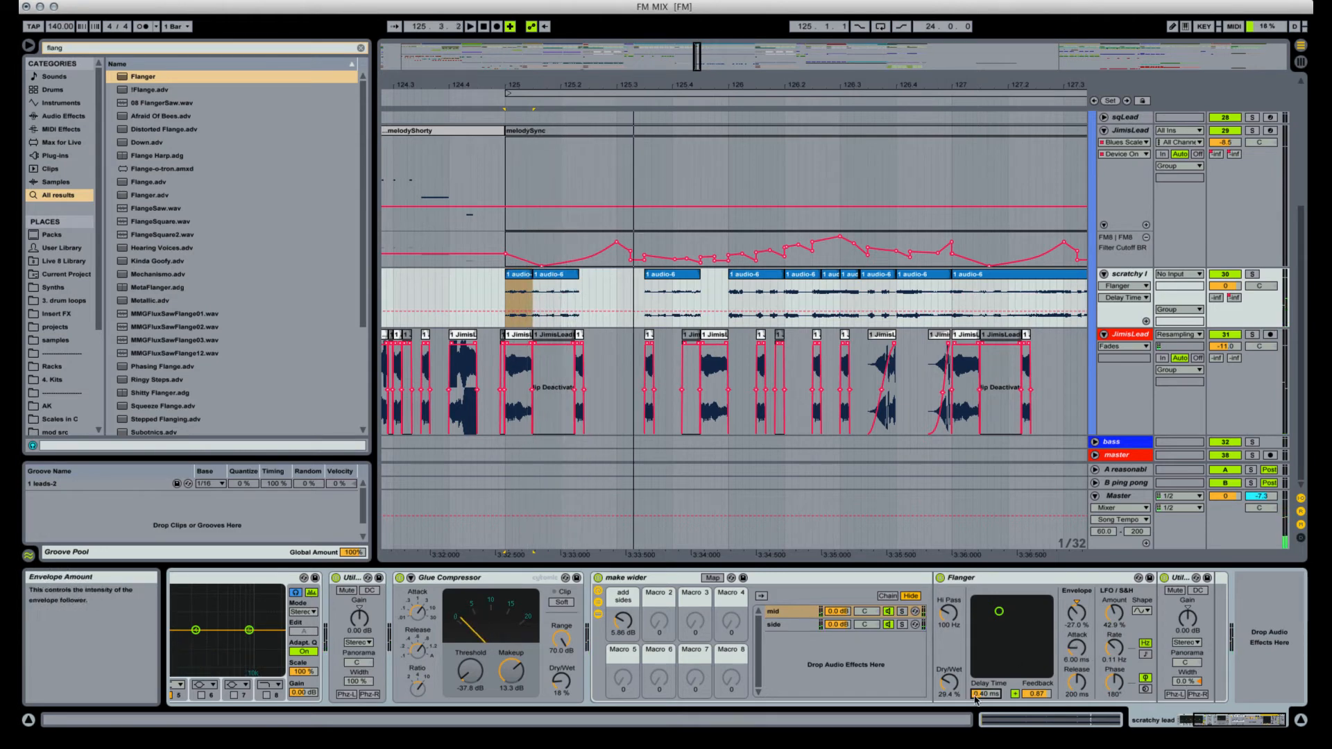
pyautogui.moveTo(948, 682); pyautogui.dragTo(940, 670)
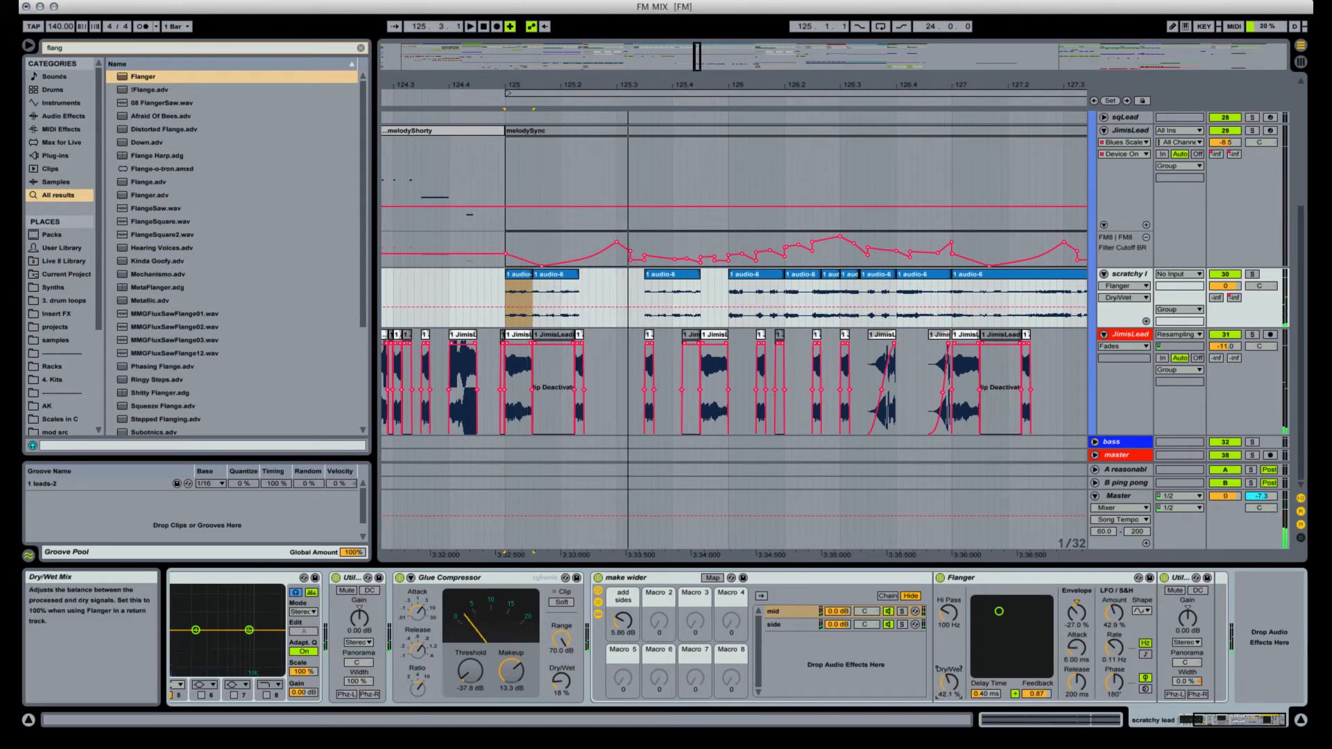
# Audition the make wider rack's mid chain in solo, and insert a Phaser between the Flanger and the Utility, searching the browser for "phas".
pyautogui.click(902, 611)
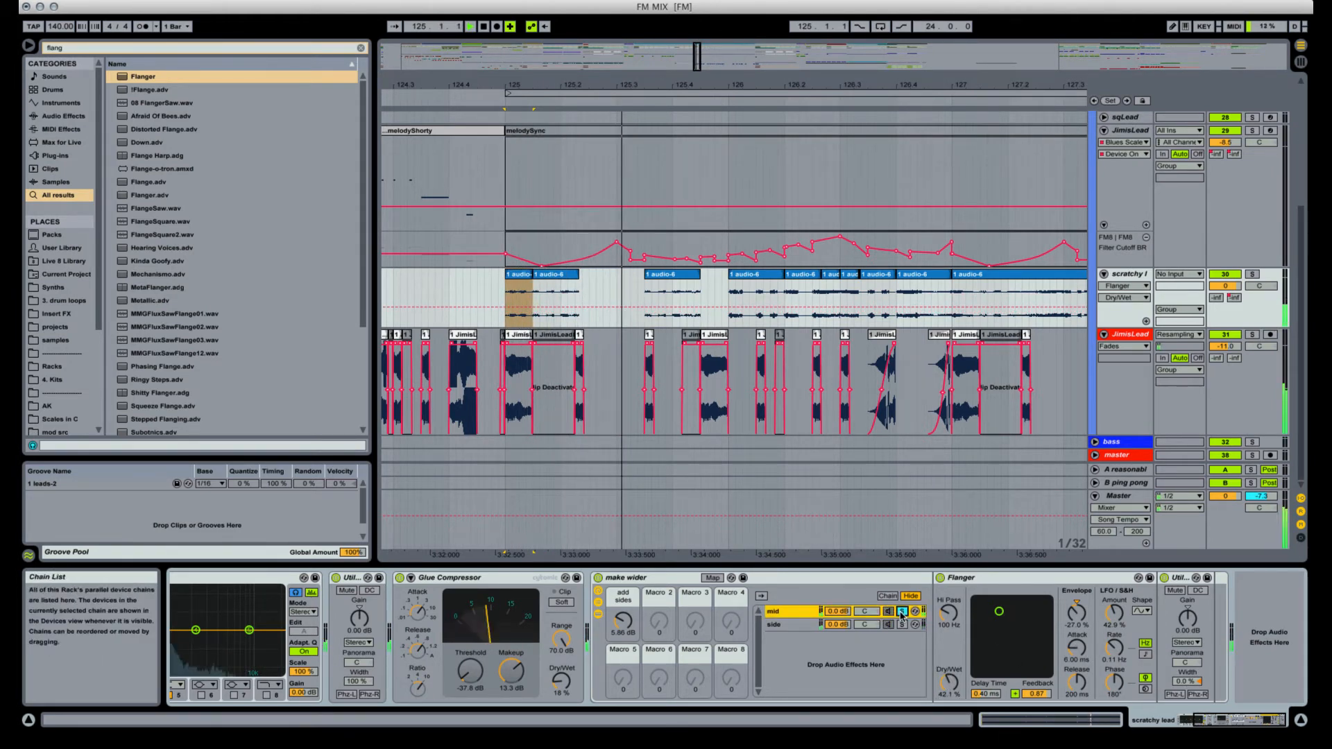
pyautogui.press('space')
pyautogui.press('super+f')
pyautogui.write('c')
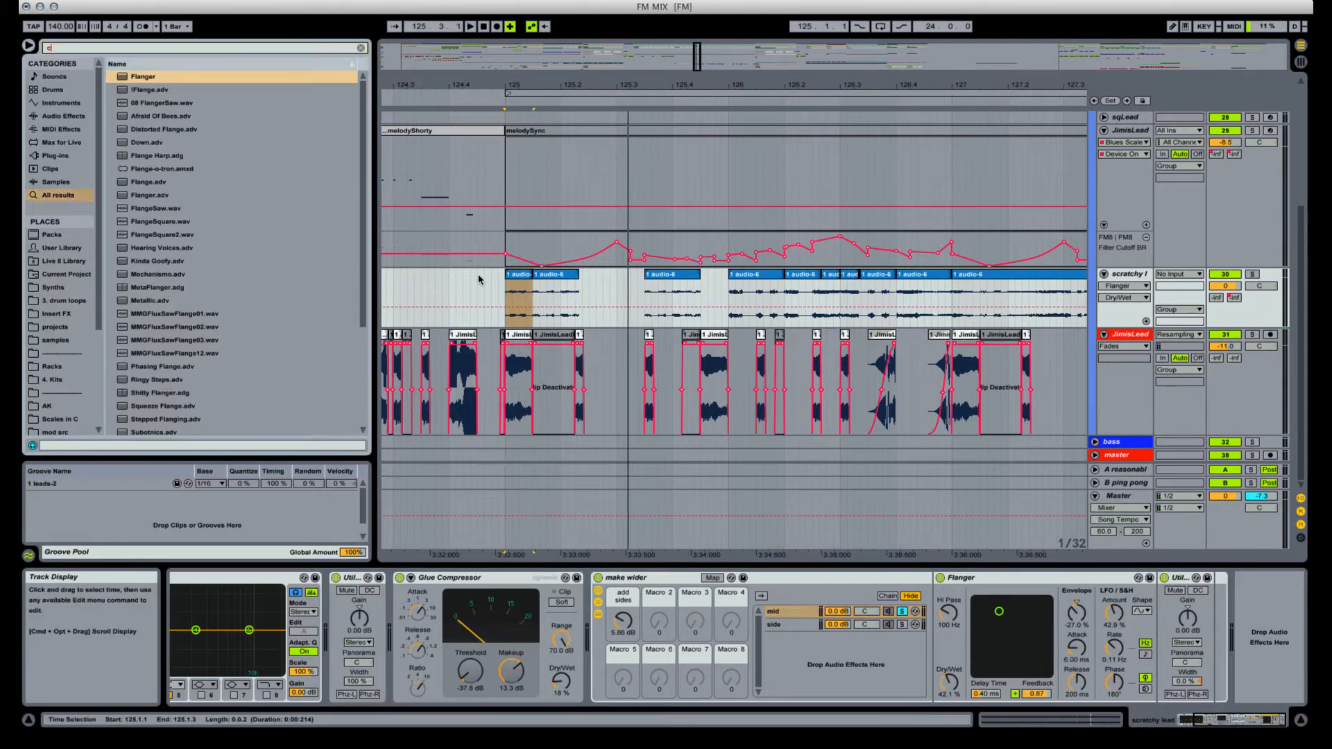
pyautogui.press('BackSpace')
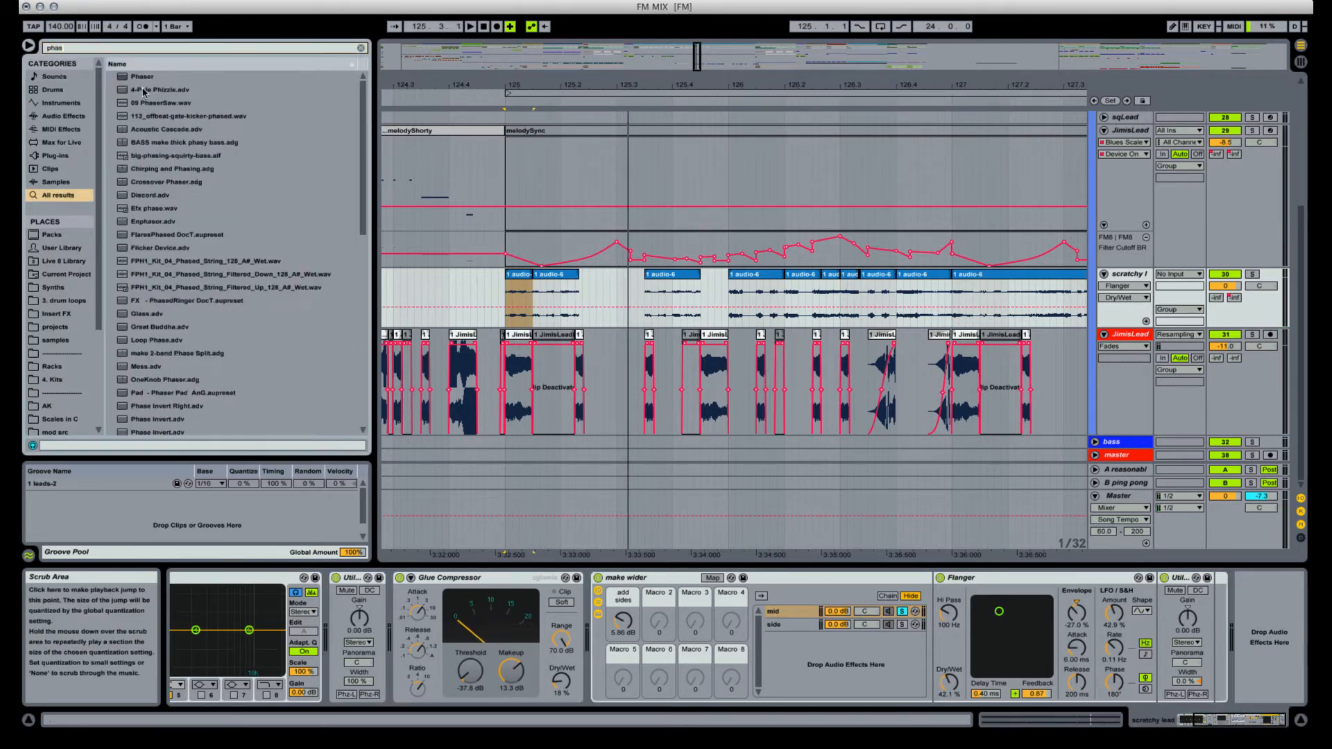
pyautogui.press('Down')
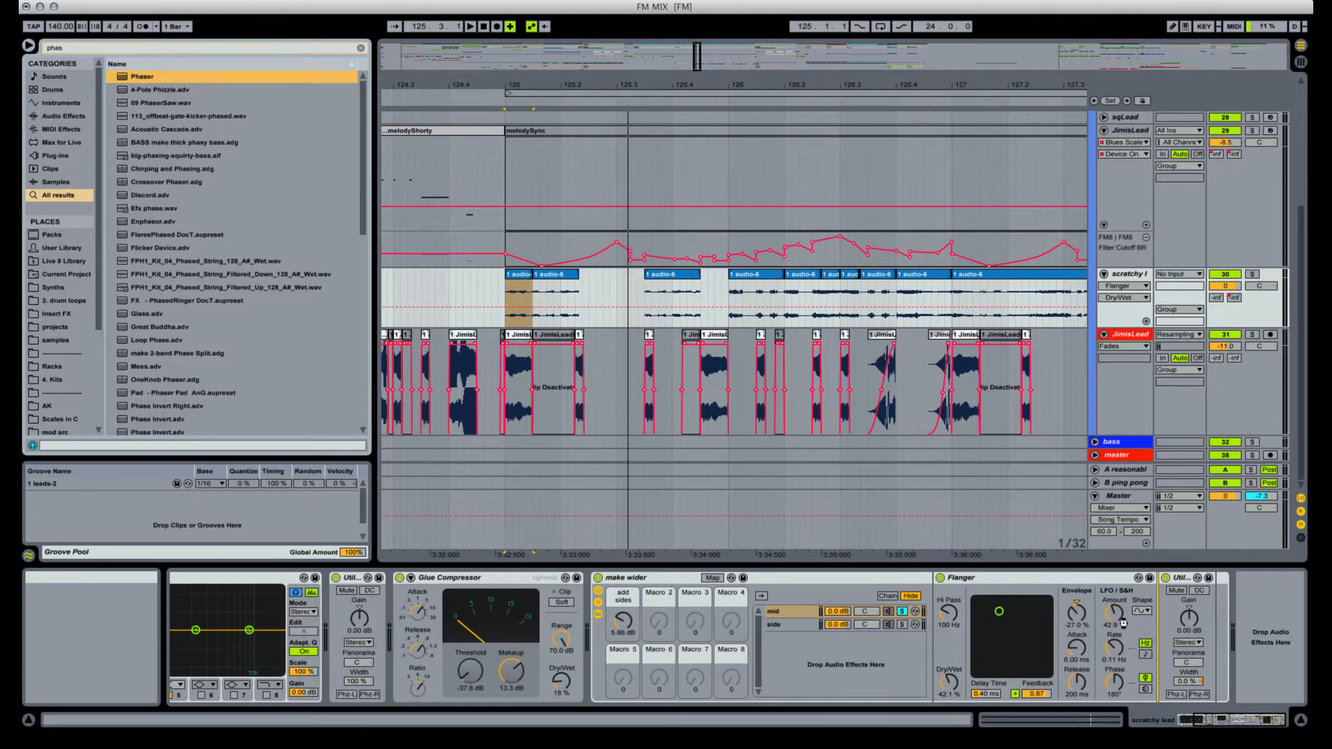
pyautogui.press('Return')
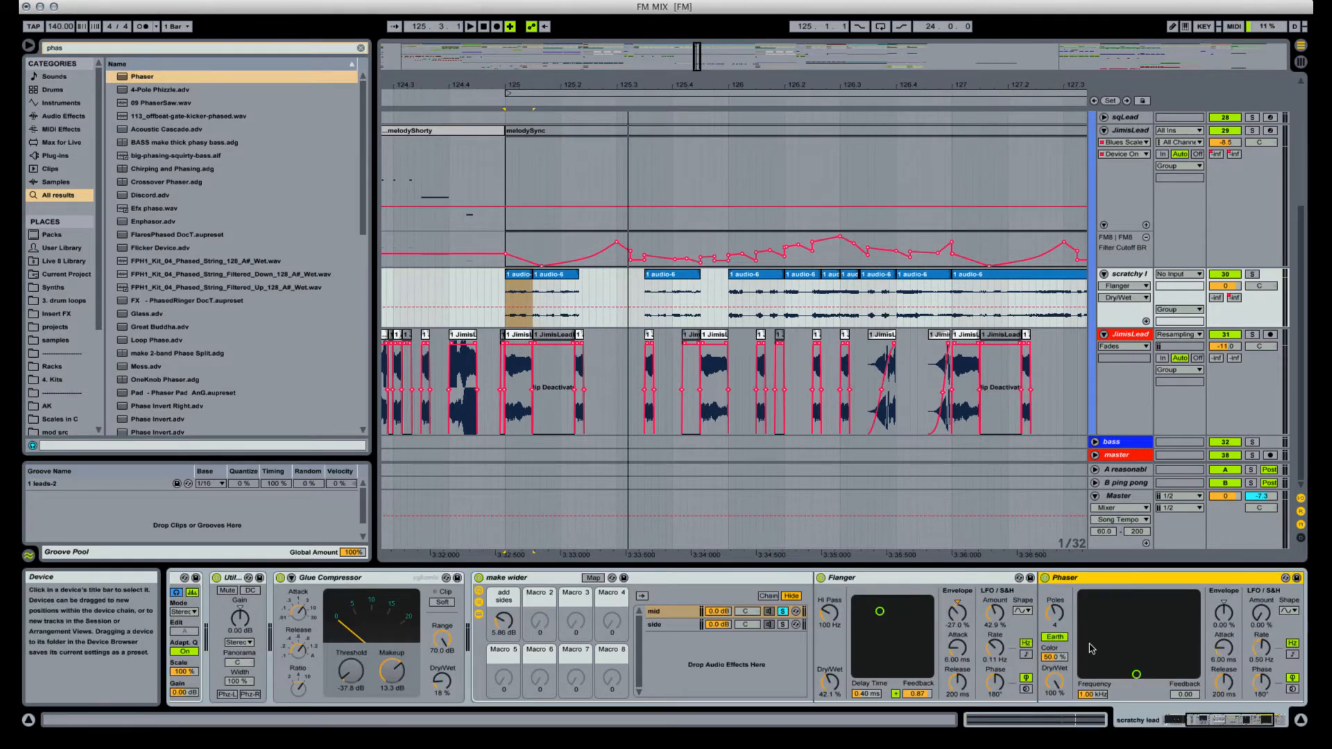
# Set the Phaser's frequency to 2.43 kHz and feedback to 0.91, and play the result with the mid chain unsoloed.
pyautogui.moveTo(1133, 647); pyautogui.dragTo(1155, 618)
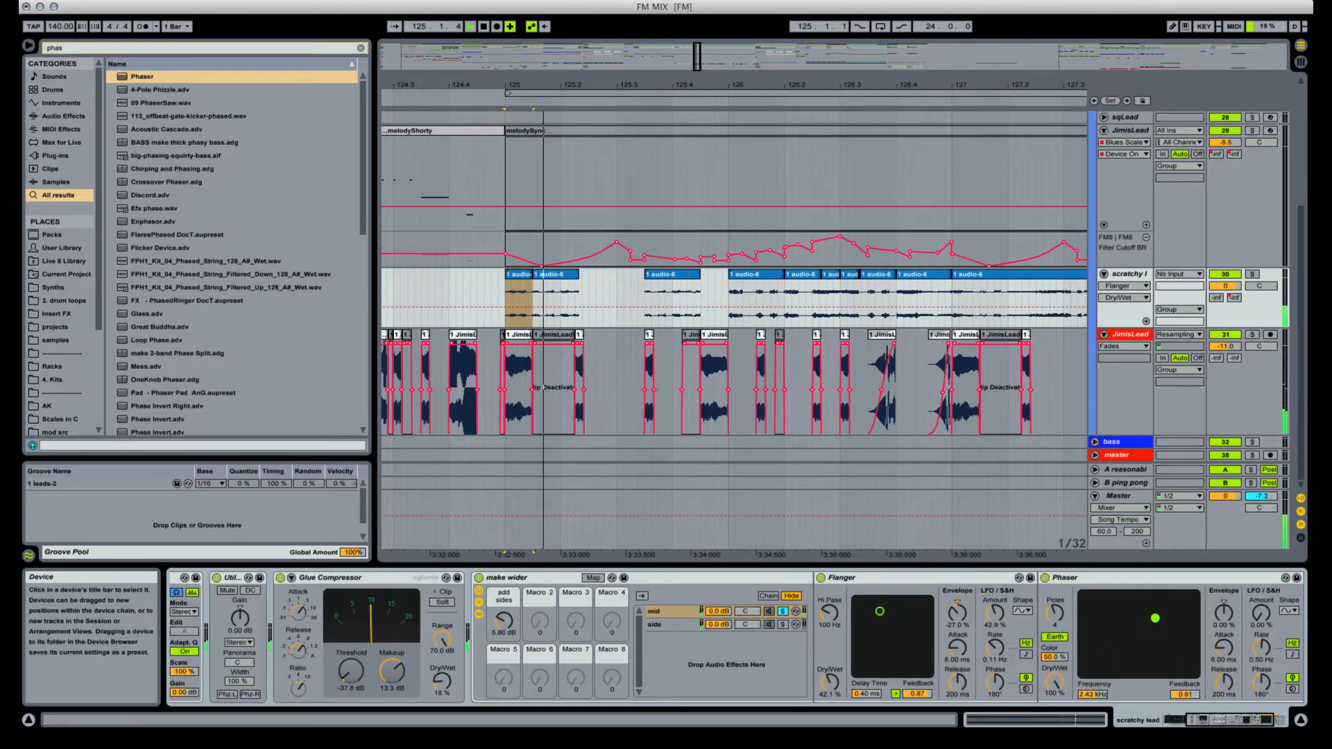
pyautogui.press('space')
pyautogui.click(784, 612)
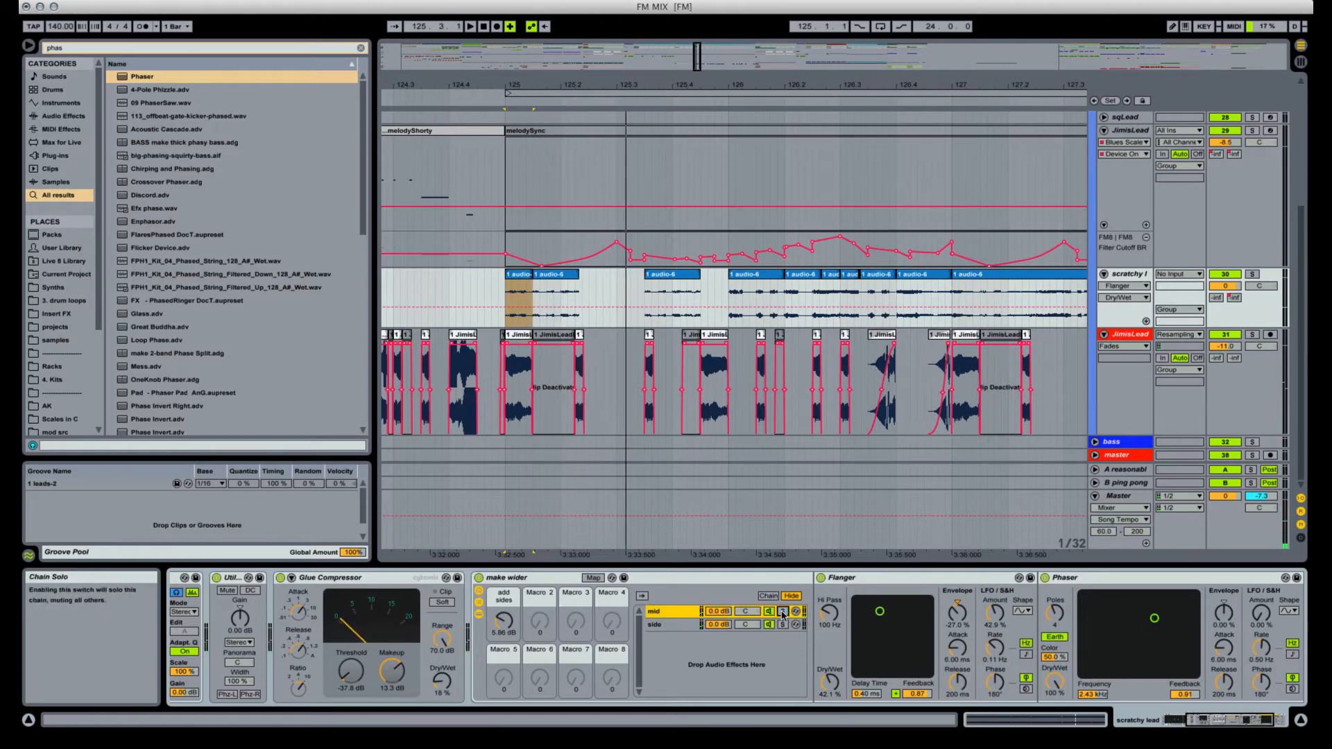
pyautogui.press('space')
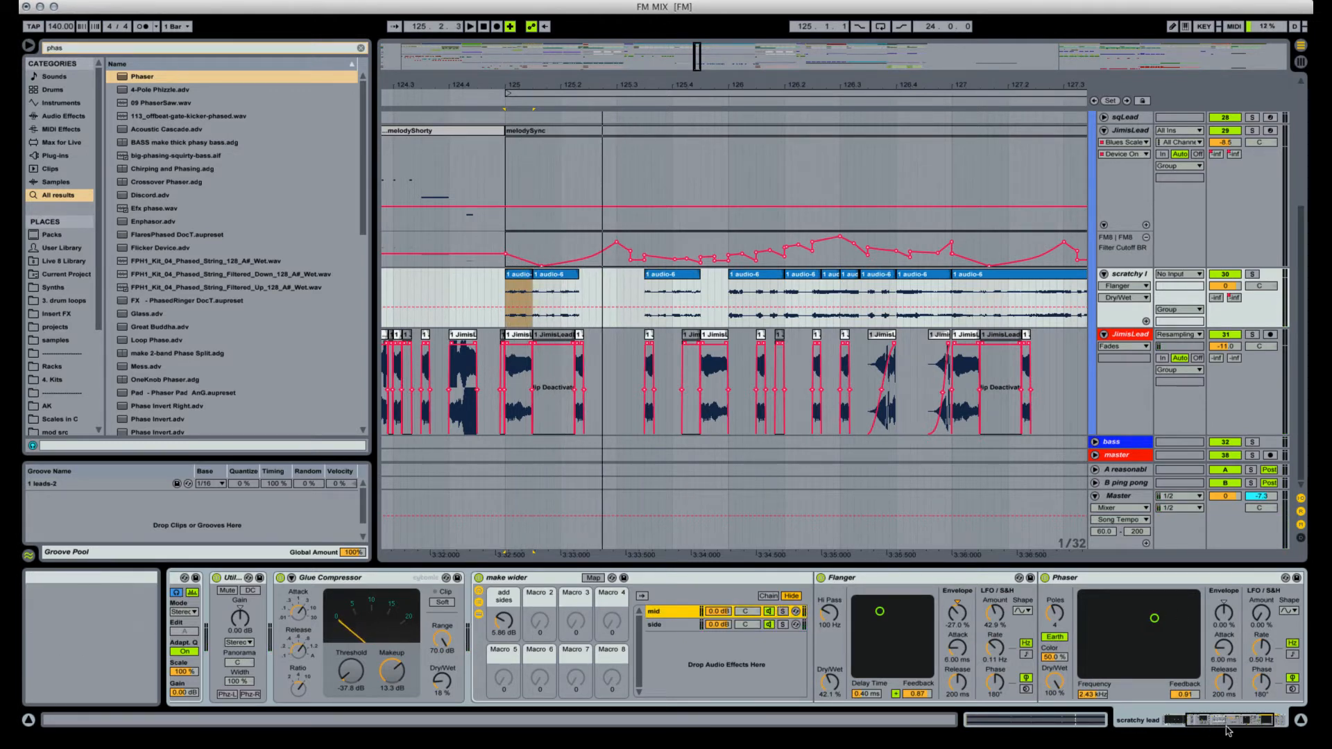
# Search the browser for "satur" and insert a Saturator between the Phaser and the Utility in the mid chain.
pyautogui.moveTo(1221, 725); pyautogui.dragTo(1247, 721)
pyautogui.press('super+f')
pyautogui.write('satur')
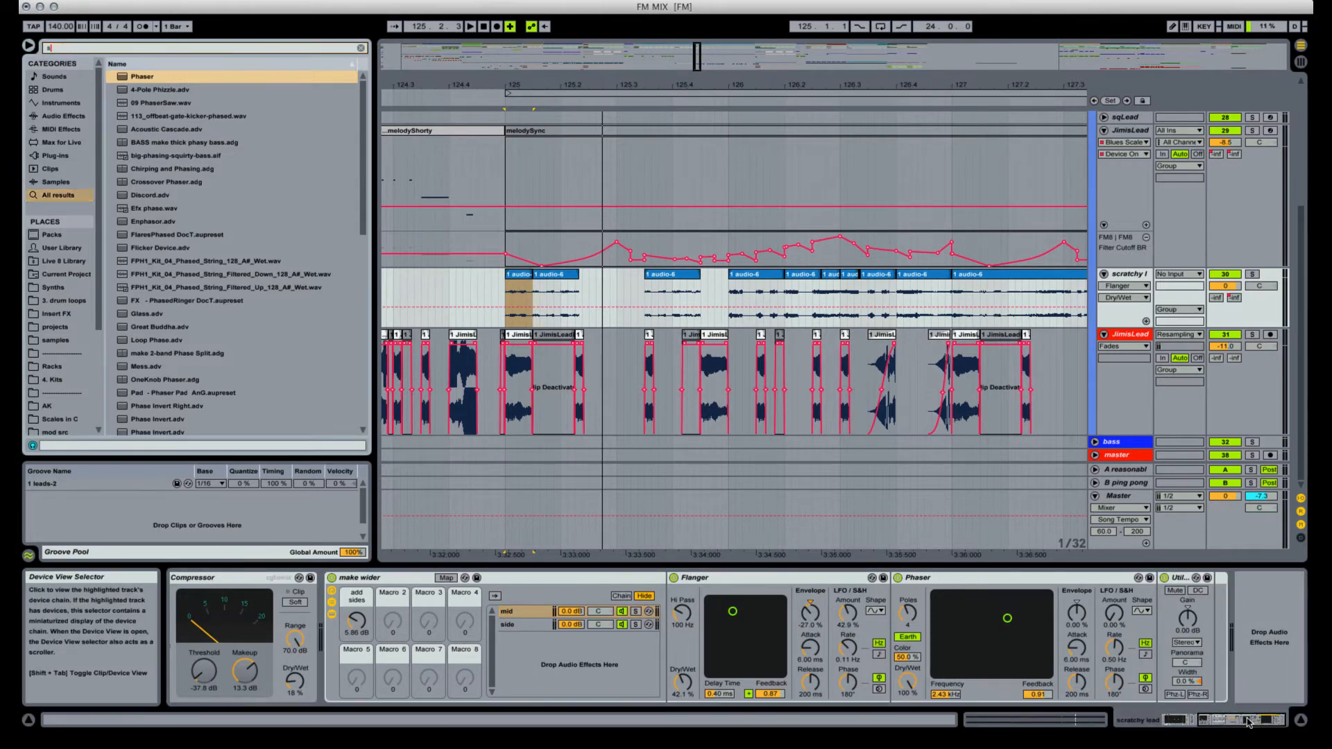
pyautogui.moveTo(143, 77); pyautogui.dragTo(1143, 664)
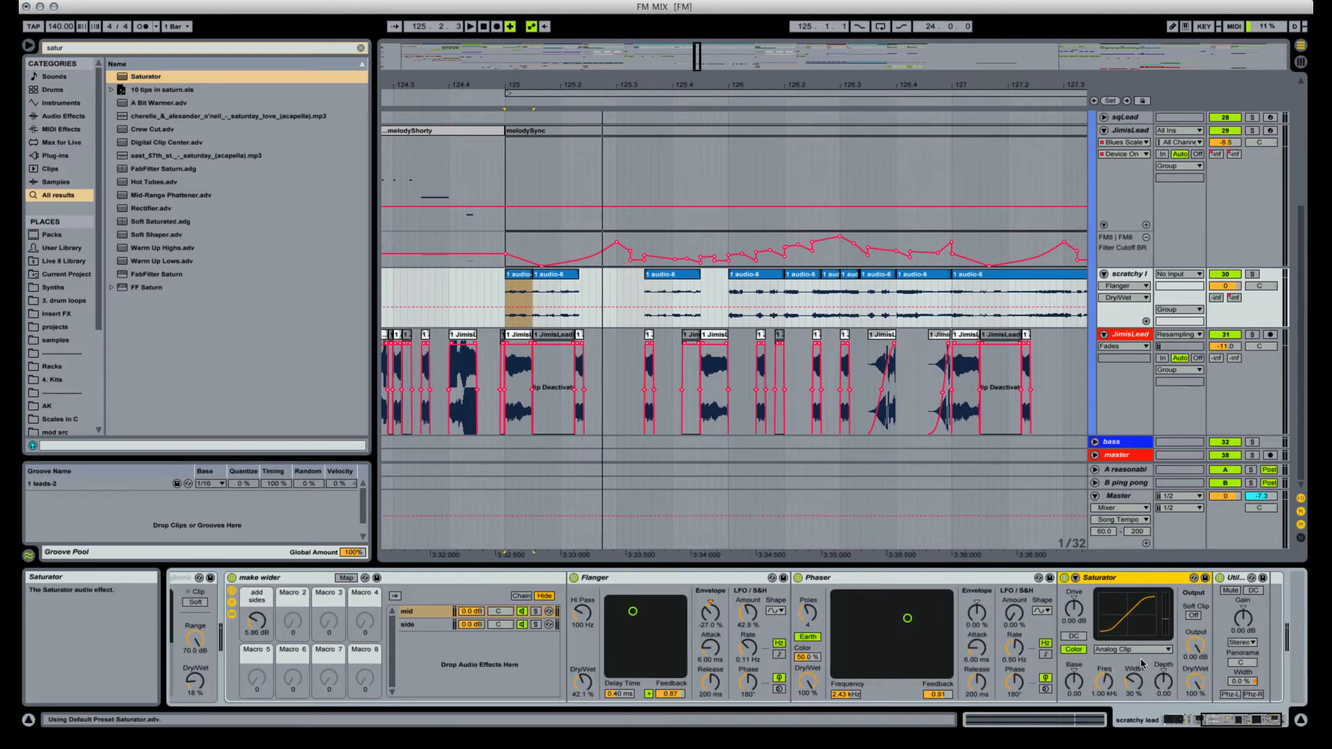
# Set the Saturator's drive to 18.6 dB and output to -13.7 dB, and play the scratchy lead to check the level.
pyautogui.click(1080, 620)
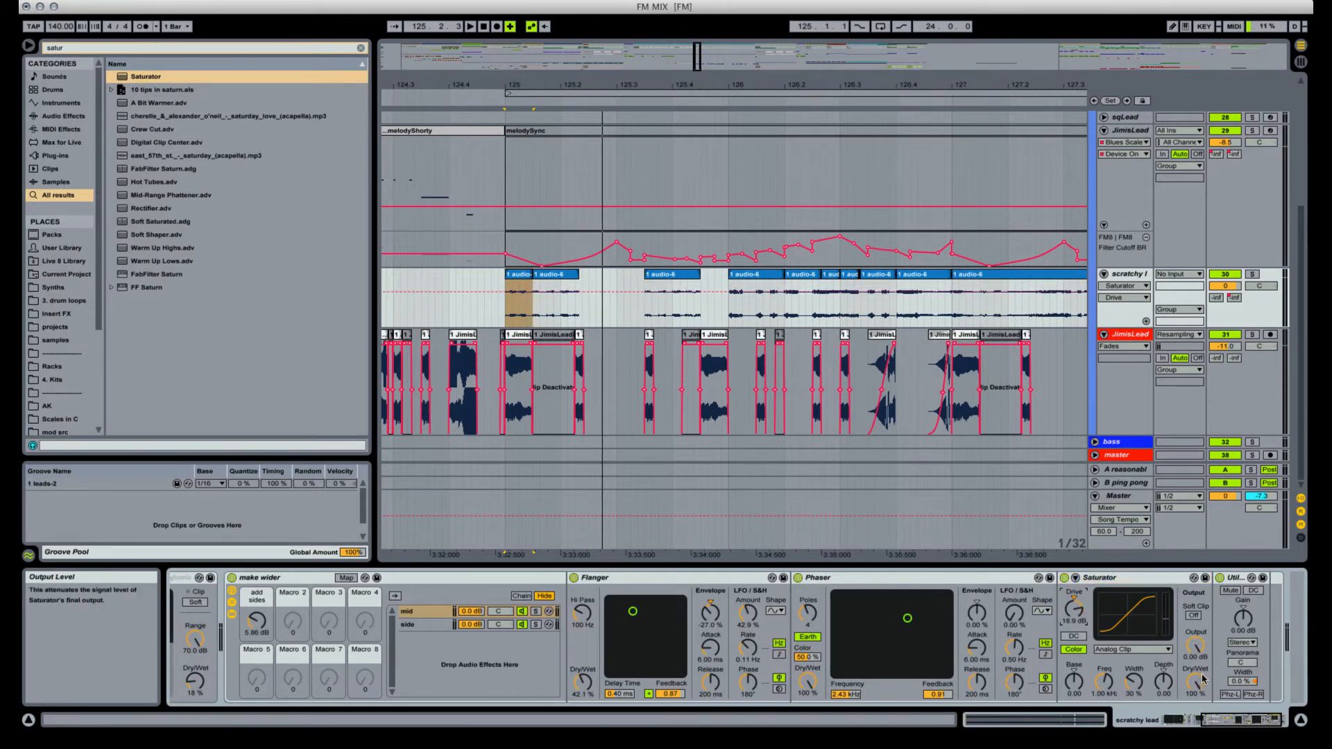
pyautogui.press('space')
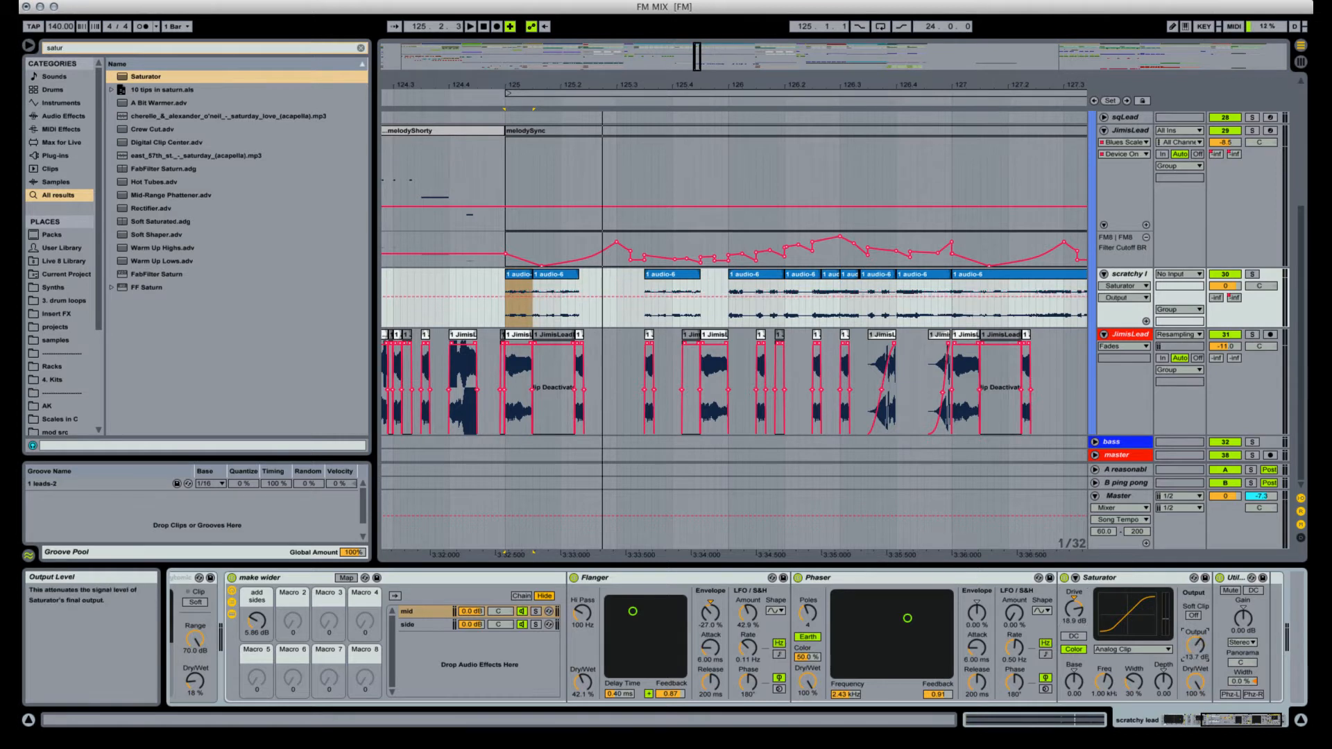
pyautogui.press('space')
pyautogui.press('space')
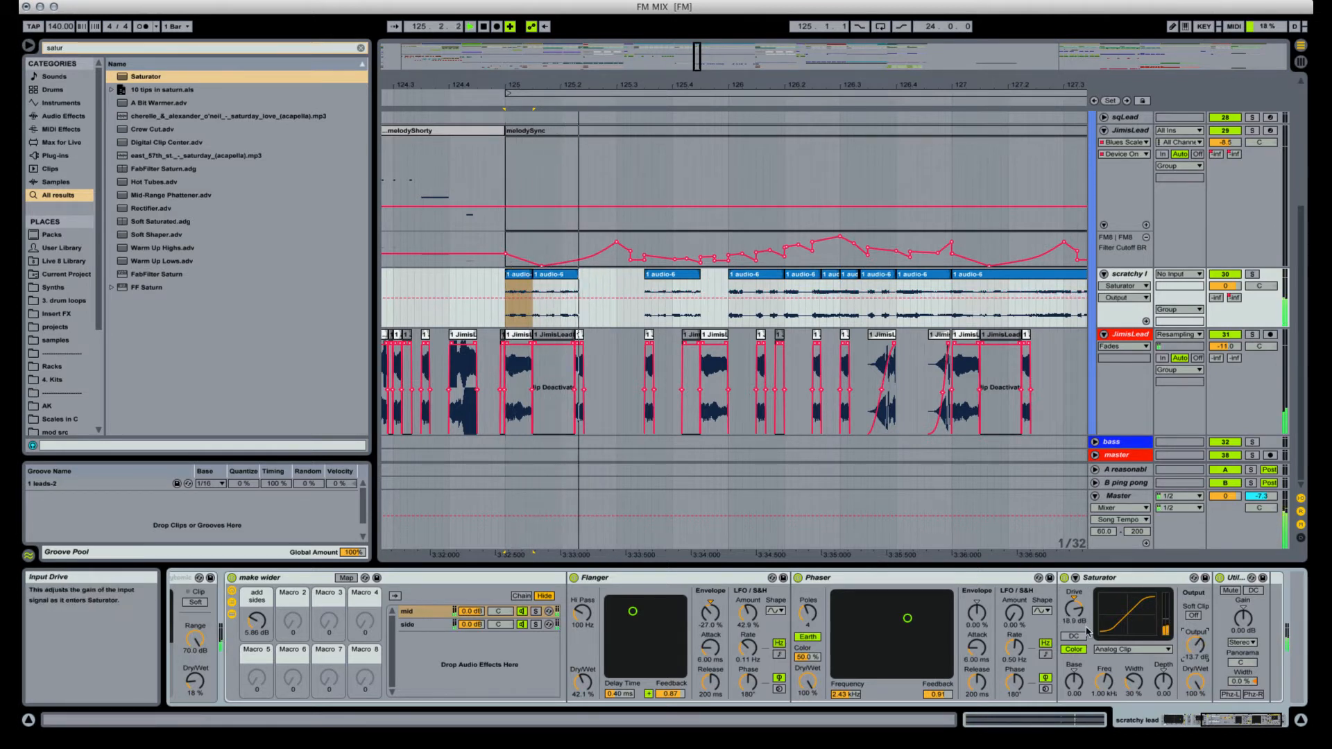
pyautogui.press('space')
# Compare playback with the Saturator off and on, and set its color frequency to 3.62 kHz and base to 2.86.
pyautogui.click(1065, 578)
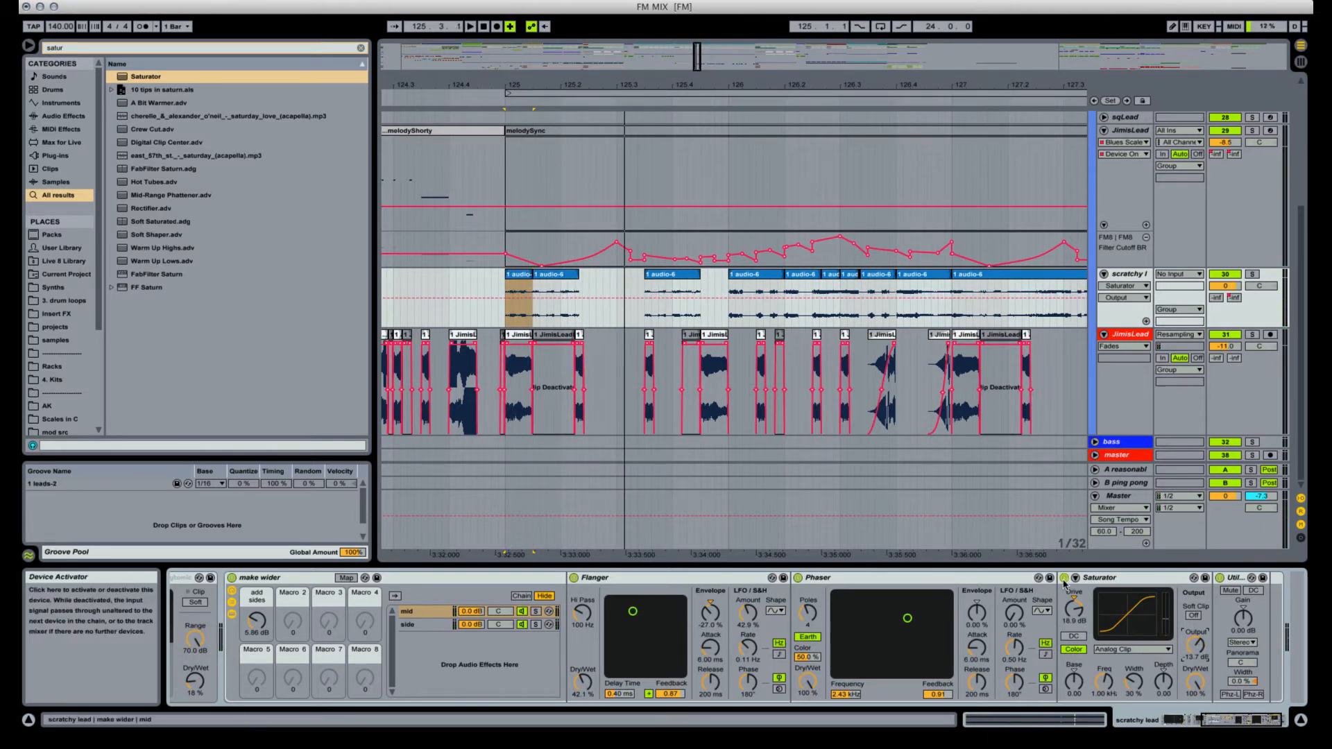
pyautogui.press('space')
pyautogui.click(1064, 579)
pyautogui.press('space')
pyautogui.press('space')
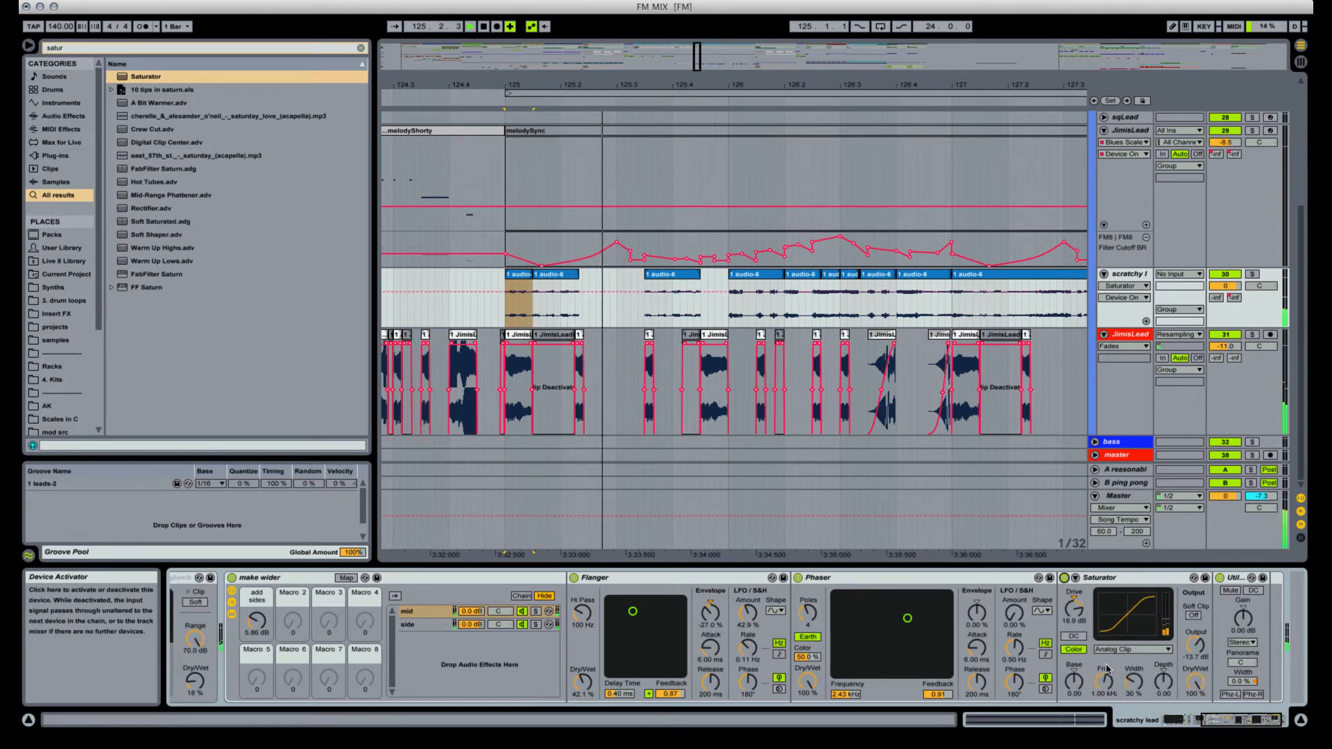
pyautogui.moveTo(1108, 671)
pyautogui.mouseDown()
pyautogui.moveTo(1107, 642)
pyautogui.moveTo(1107, 684)
pyautogui.mouseUp()
pyautogui.moveTo(1104, 682); pyautogui.dragTo(1104, 626)
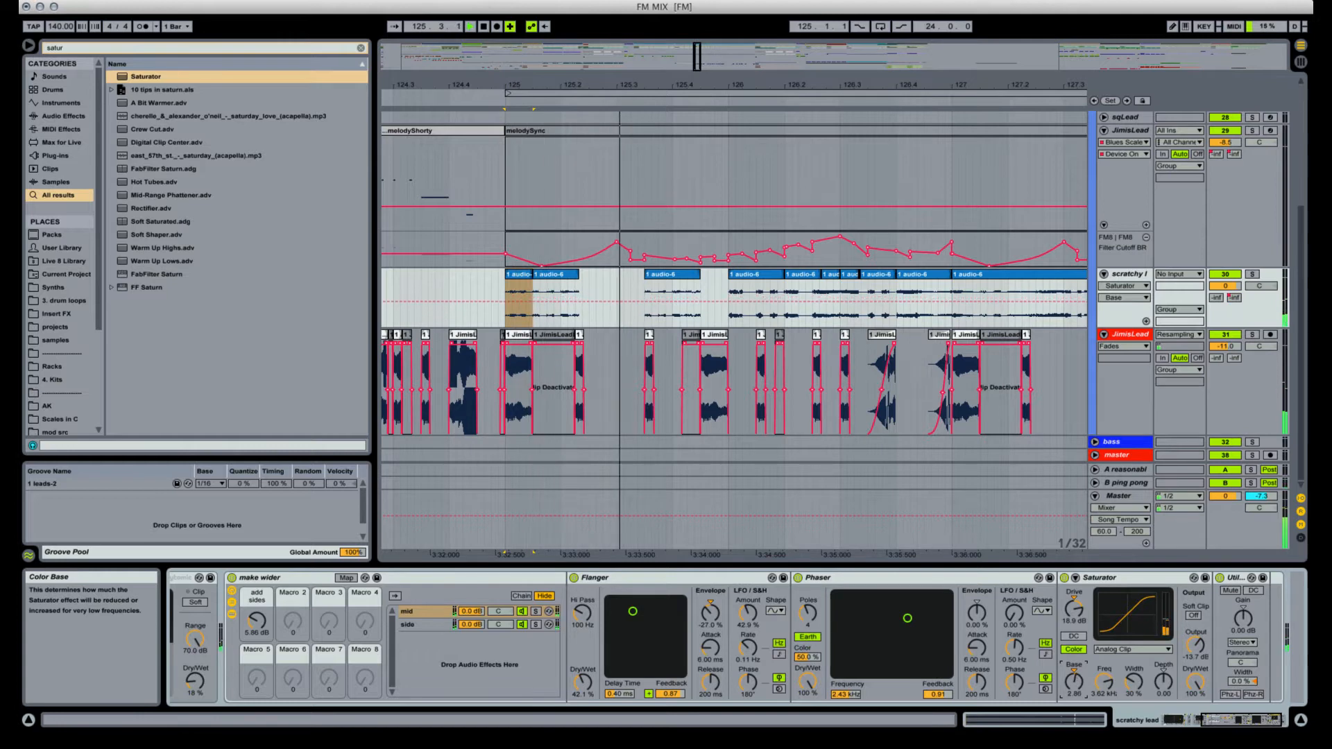
# Set the Saturator's color depth to 5.86 and check the scratchy lead's level in the session mixer.
pyautogui.moveTo(1163, 682); pyautogui.dragTo(1163, 661)
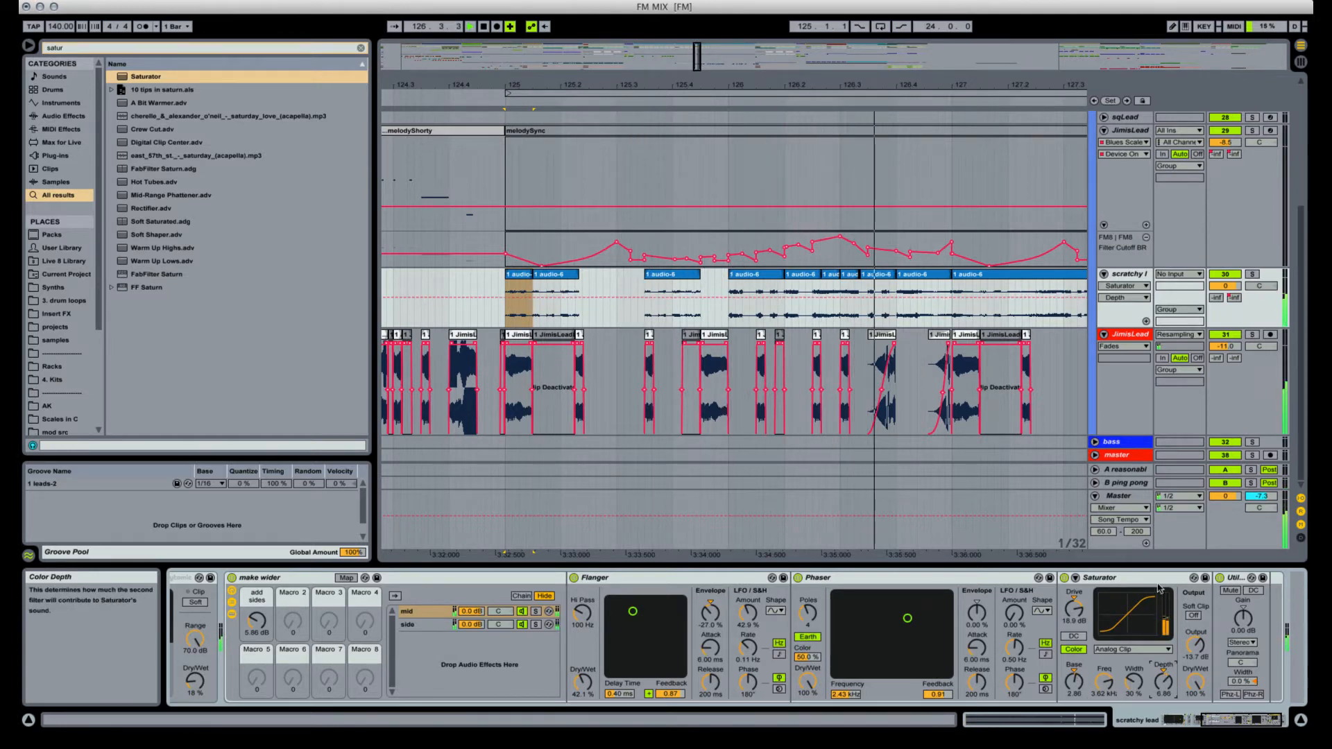
pyautogui.press('Tab')
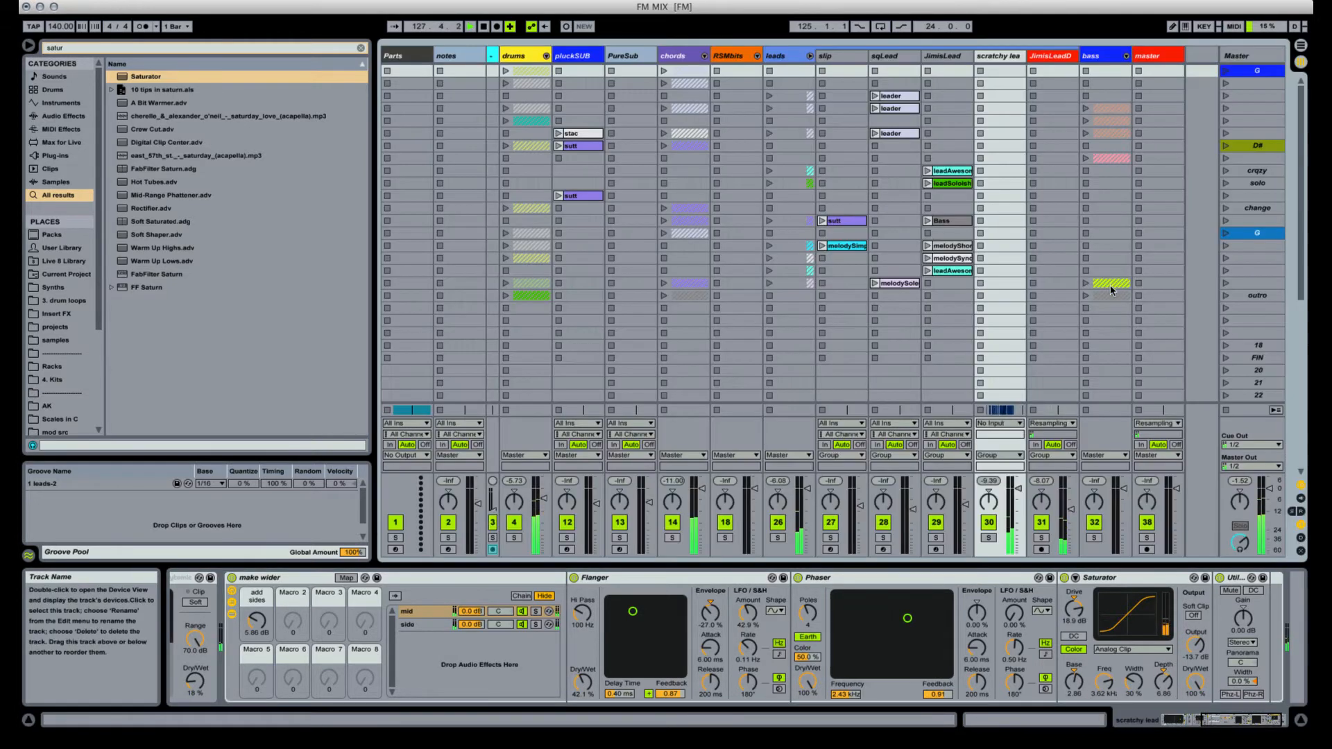
pyautogui.press('Tab')
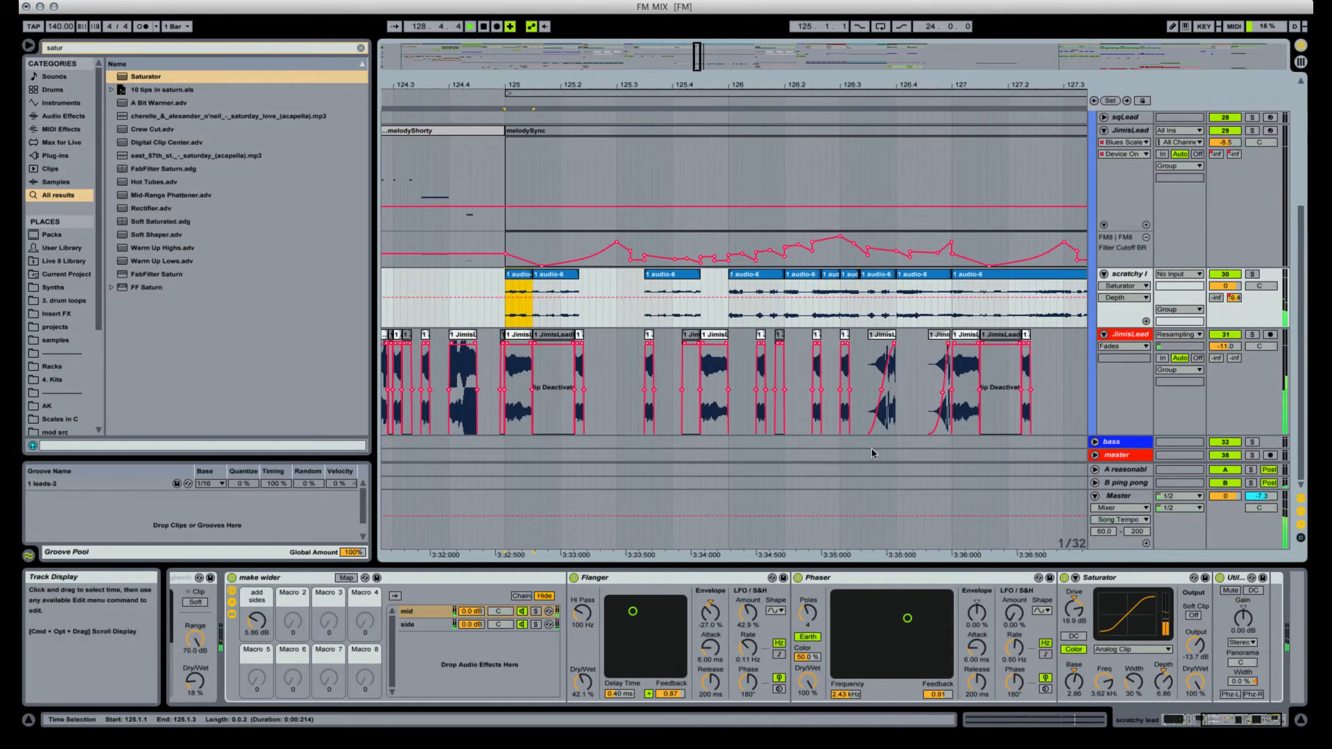
pyautogui.press('Tab')
pyautogui.press('Tab')
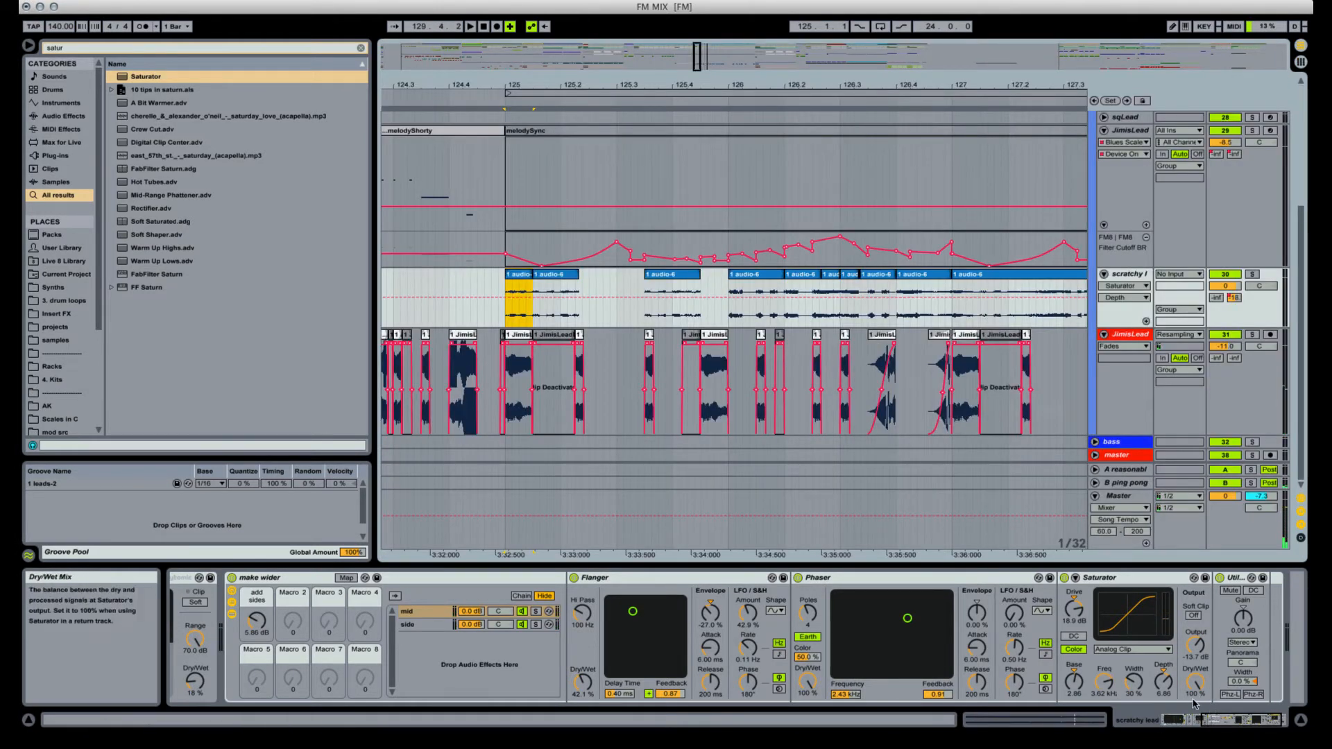
# Set the Saturator's output to -14.6 dB and the add sides macro to 6.31 dB while playing the lead.
pyautogui.moveTo(1195, 652); pyautogui.dragTo(1194, 656)
pyautogui.press('space')
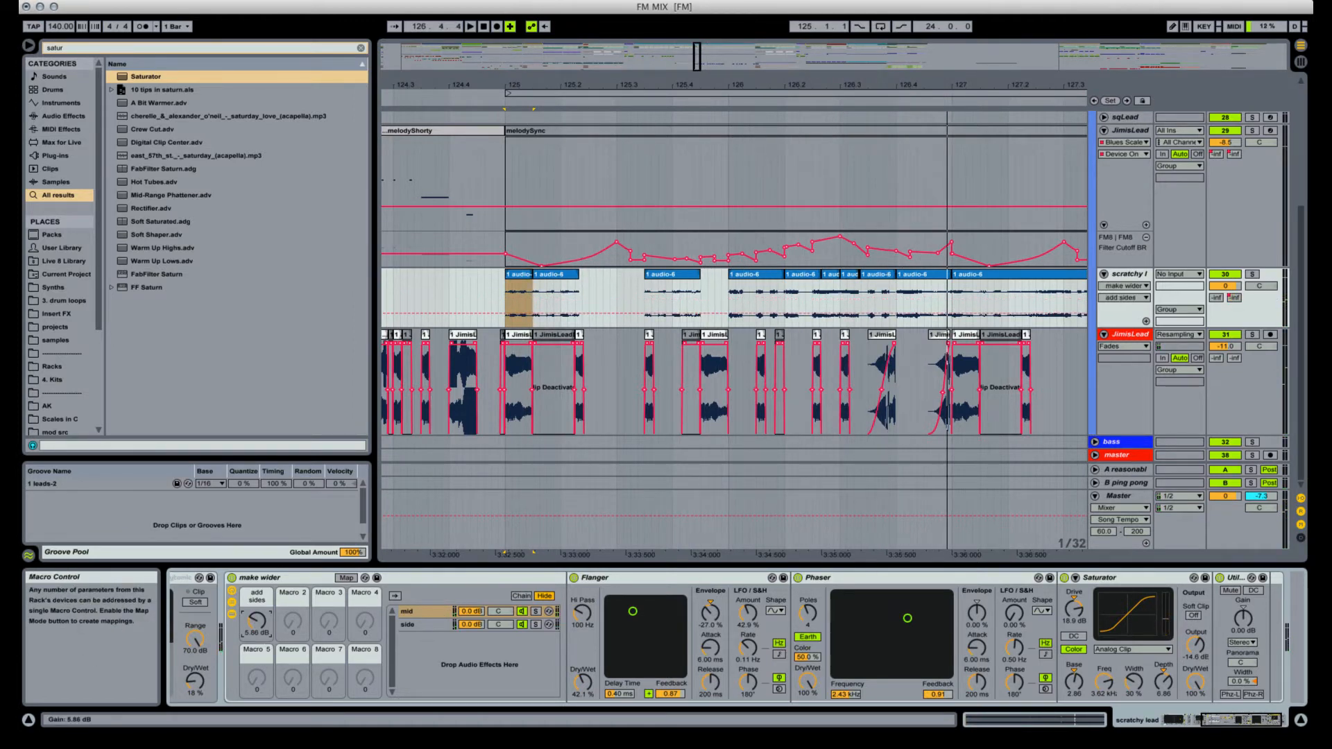
pyautogui.press('space')
pyautogui.moveTo(255, 623); pyautogui.dragTo(255, 626)
pyautogui.press('space')
pyautogui.press('space')
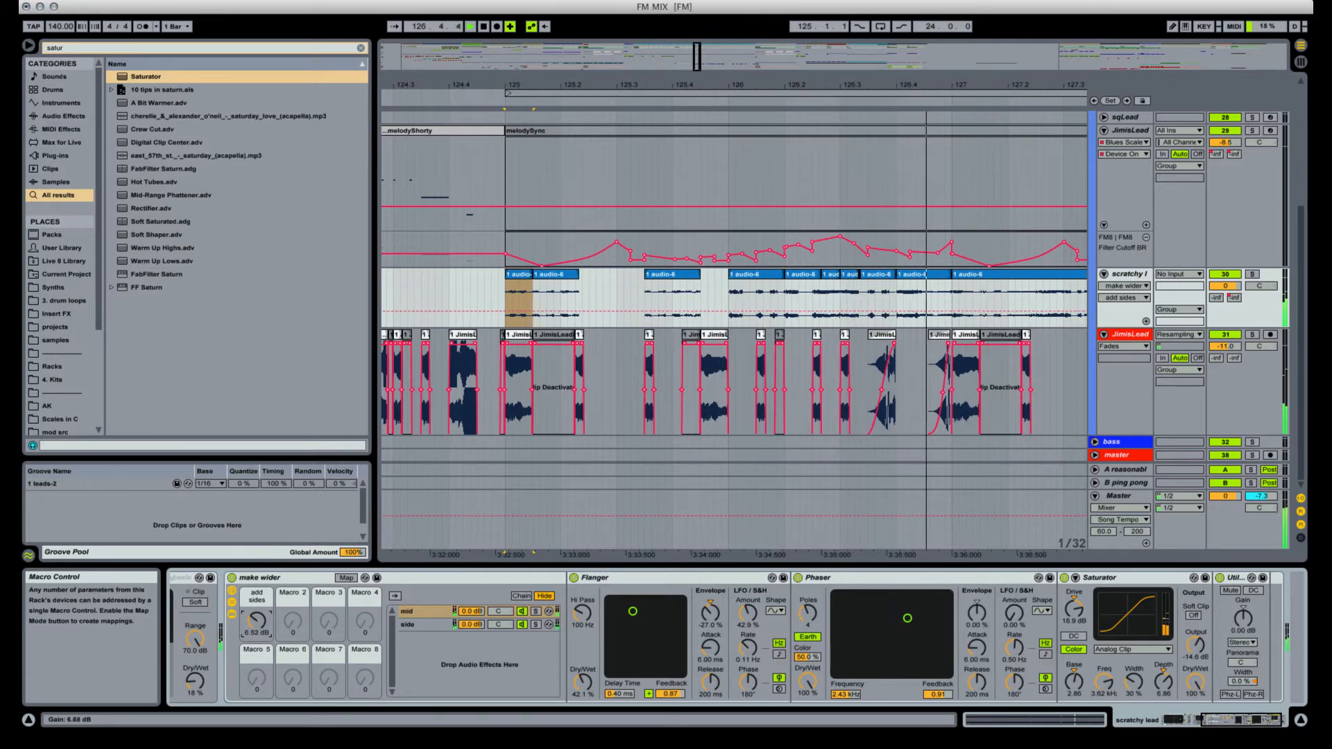
# Fold the Saturator, Phaser and Flanger, and fold the whole make wider rack in the device chain.
pyautogui.doubleClick(1149, 580)
pyautogui.doubleClick(972, 578)
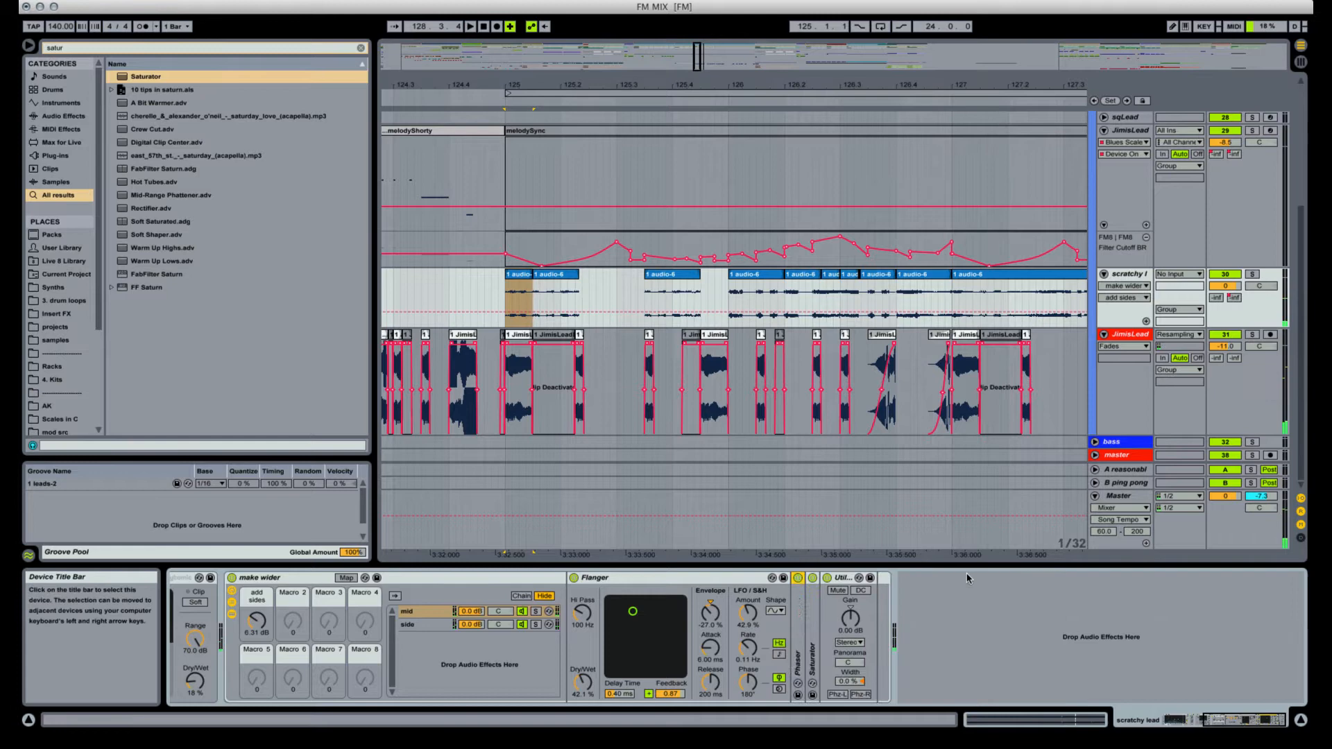
pyautogui.doubleClick(730, 581)
pyautogui.click(1195, 720)
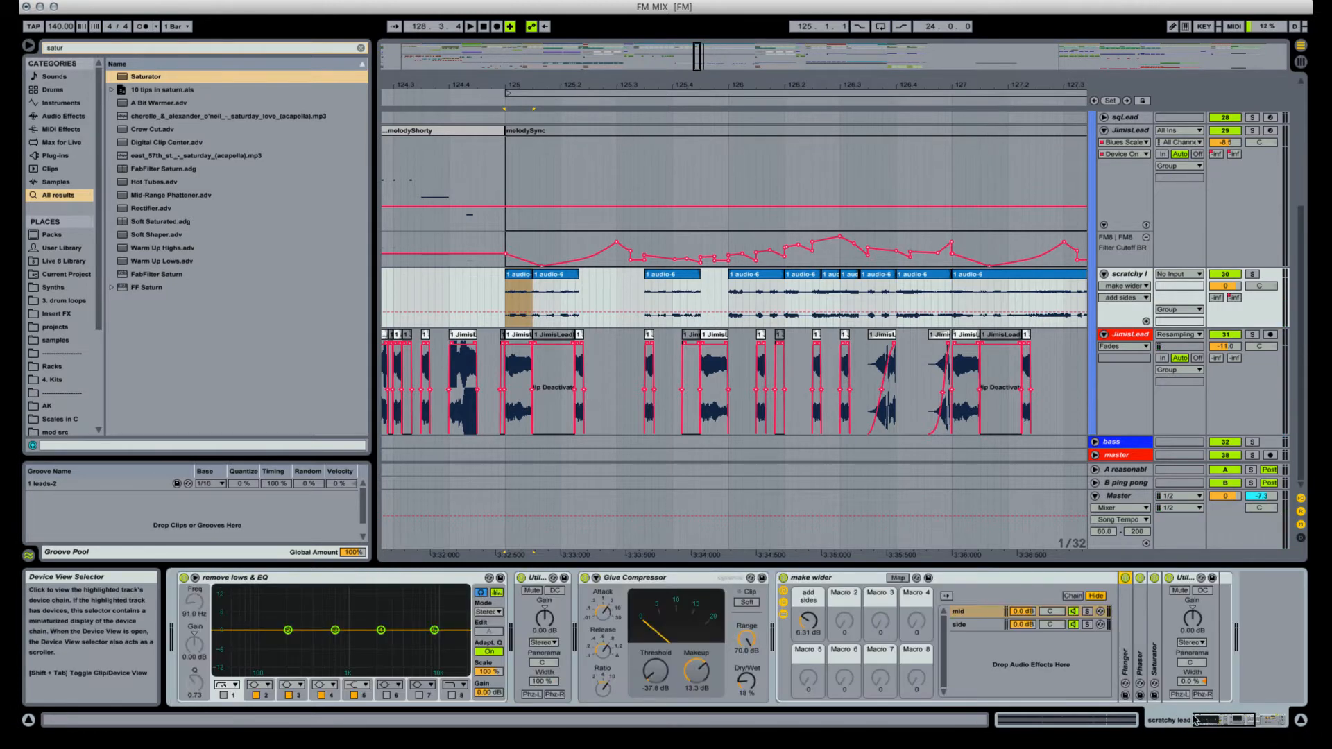
pyautogui.moveTo(1215, 718); pyautogui.dragTo(1242, 721)
pyautogui.doubleClick(824, 579)
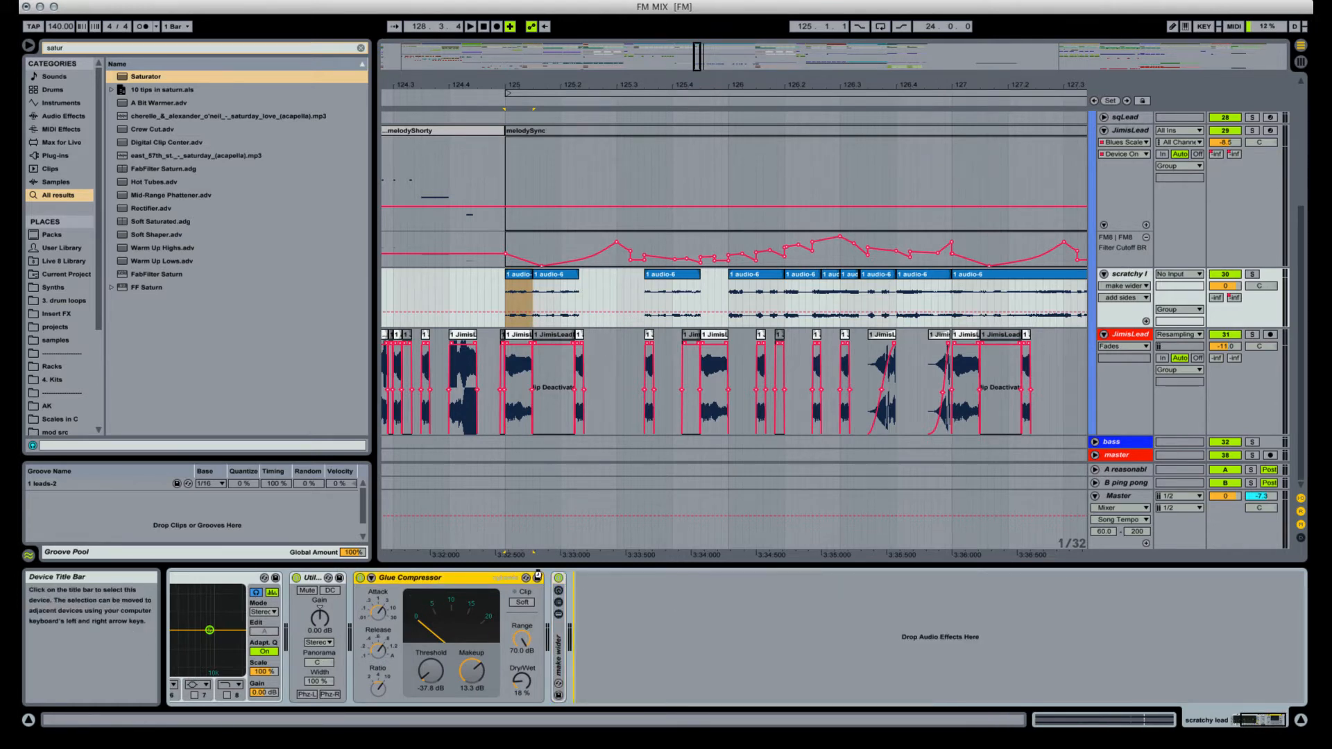
# Move the Glue Compressor after the make wider rack and play the scratchy lead from bar 125.
pyautogui.moveTo(537, 575); pyautogui.dragTo(564, 577)
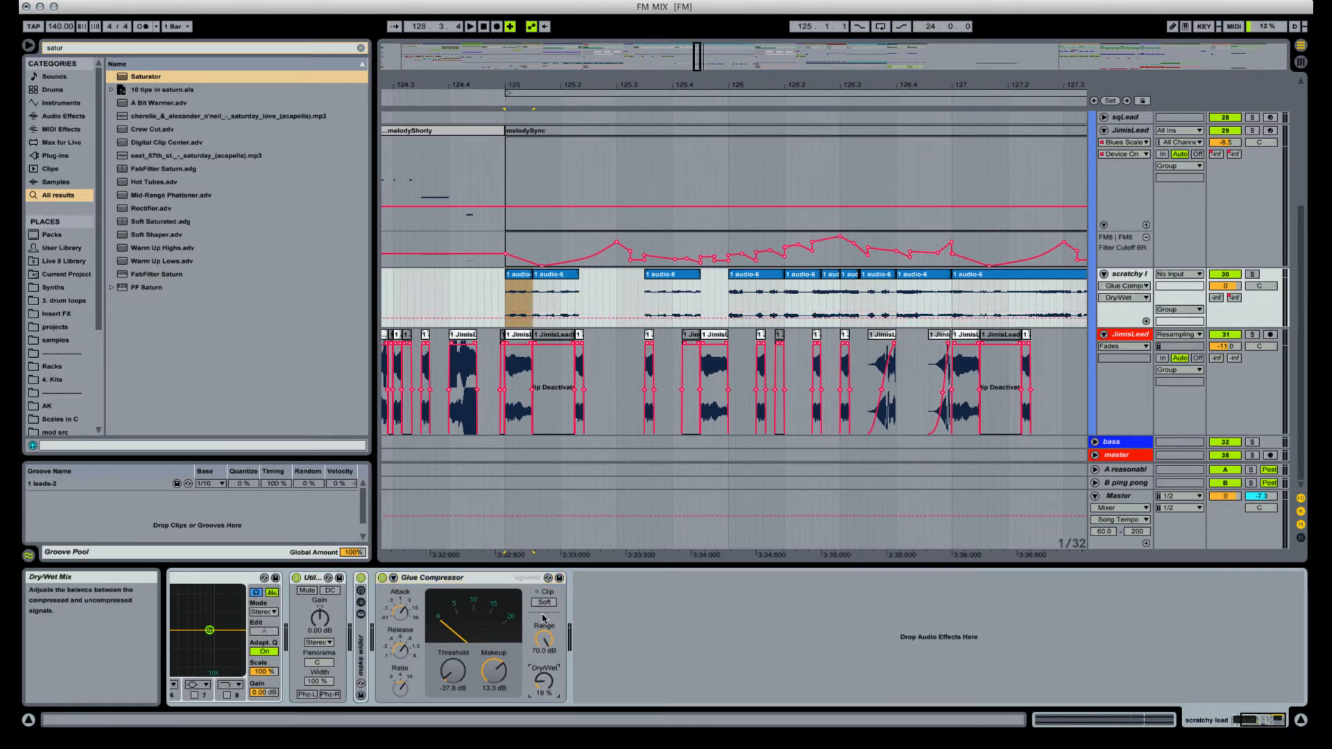
pyautogui.click(512, 280)
pyautogui.press('space')
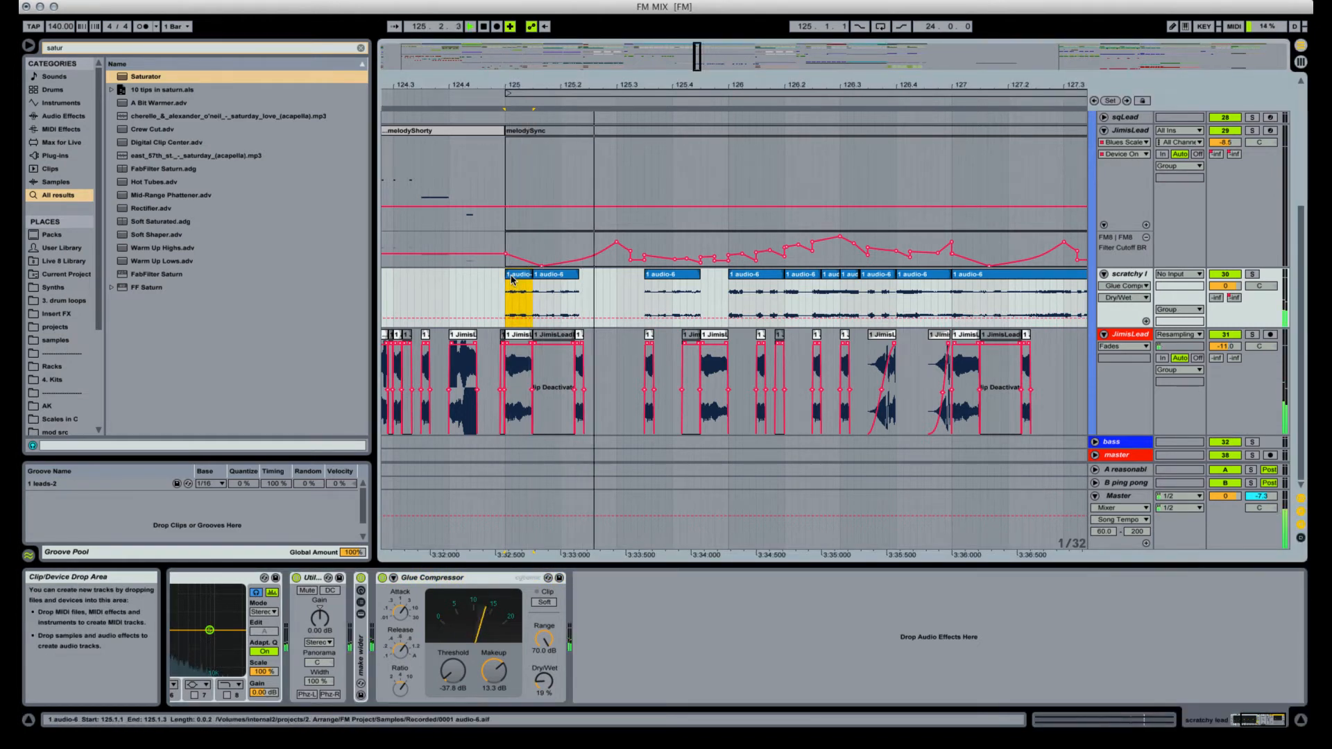
# Compare the scratchy lead with the Glue Compressor's dry/wet at 100% and at 0%.
pyautogui.click(544, 686)
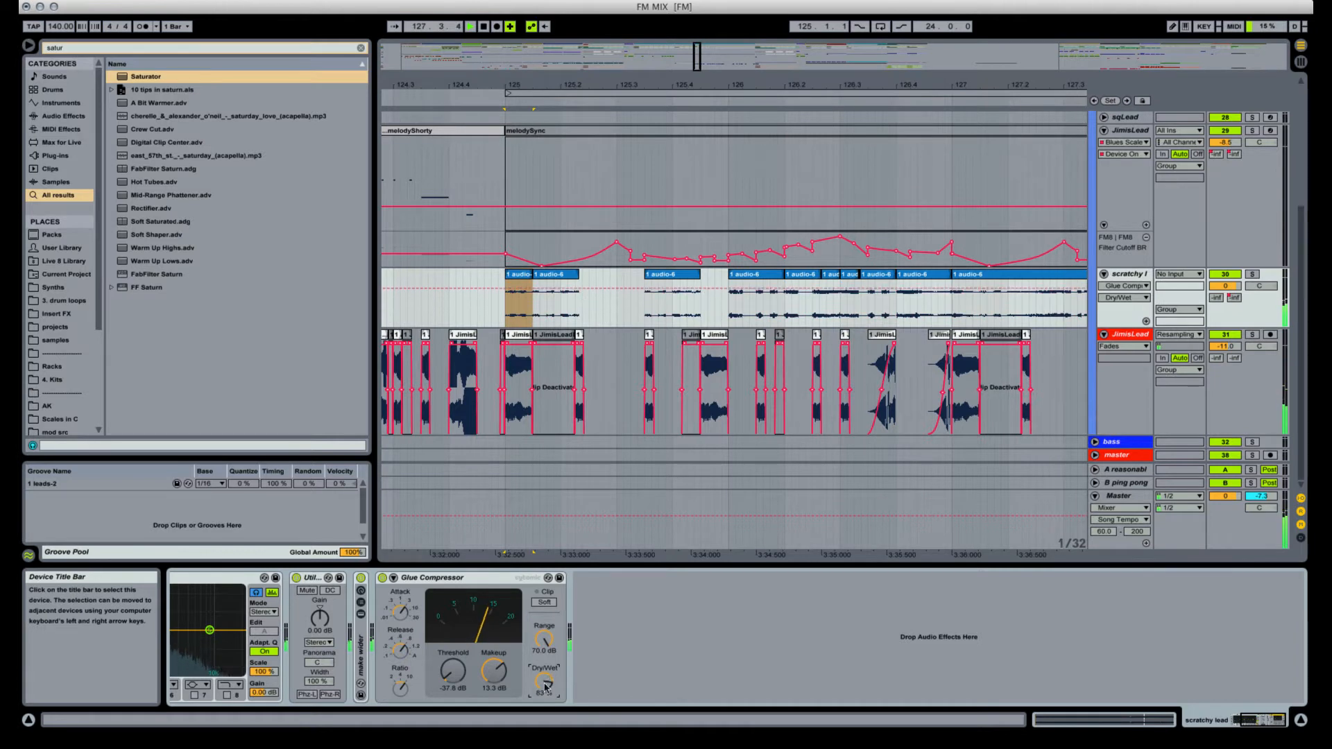
pyautogui.moveTo(544, 688); pyautogui.dragTo(544, 669)
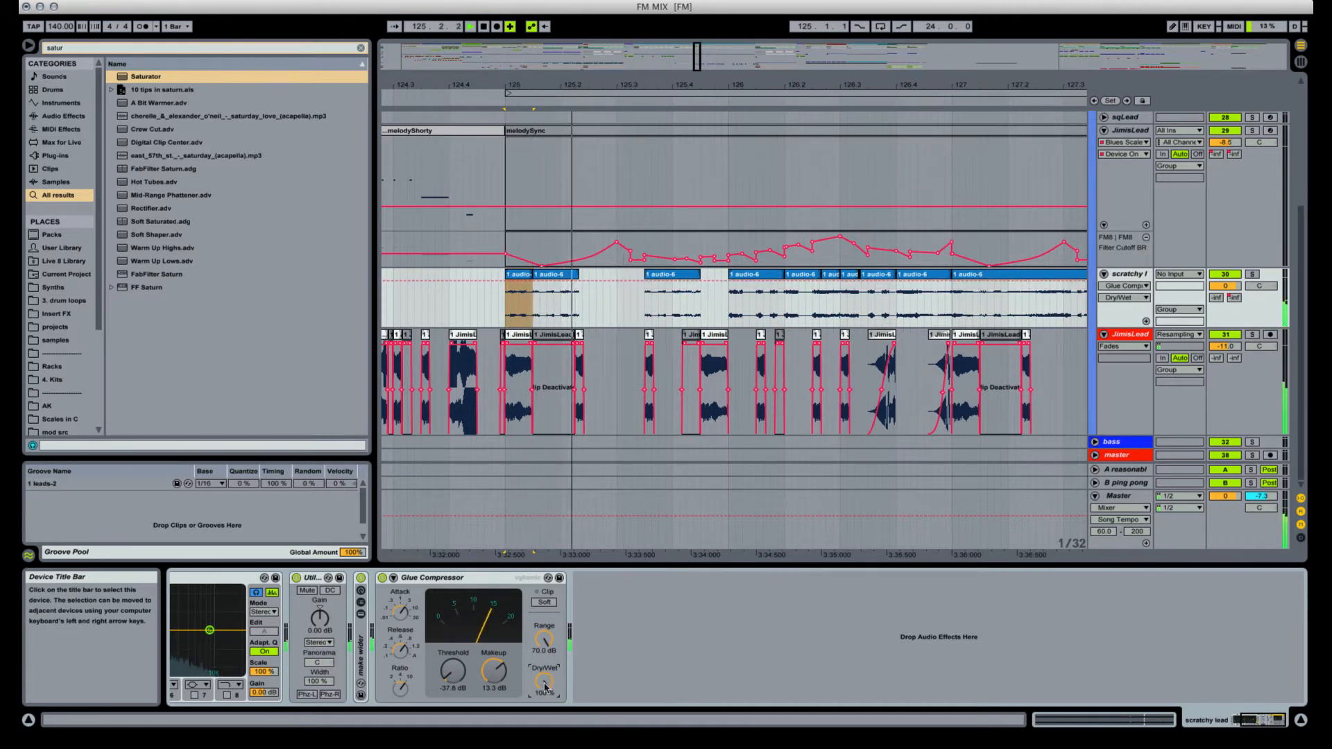
pyautogui.press('space')
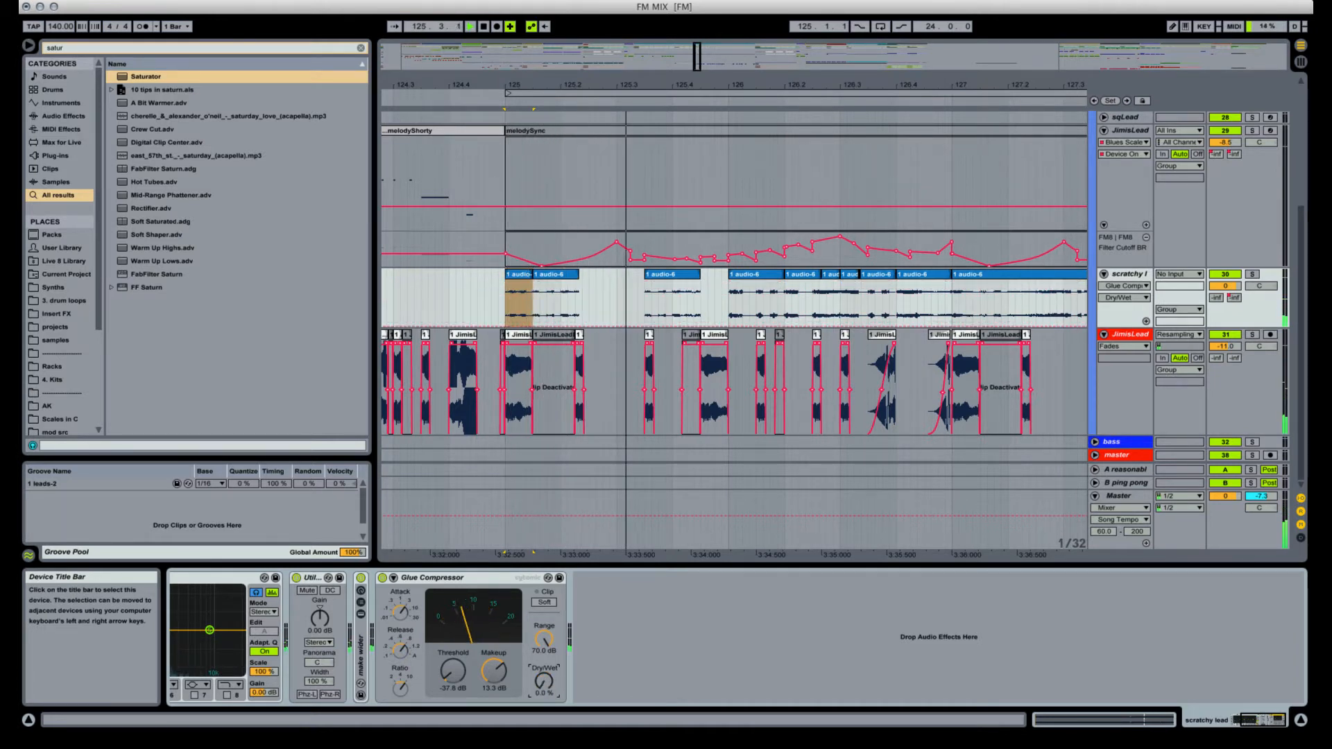
pyautogui.press('space')
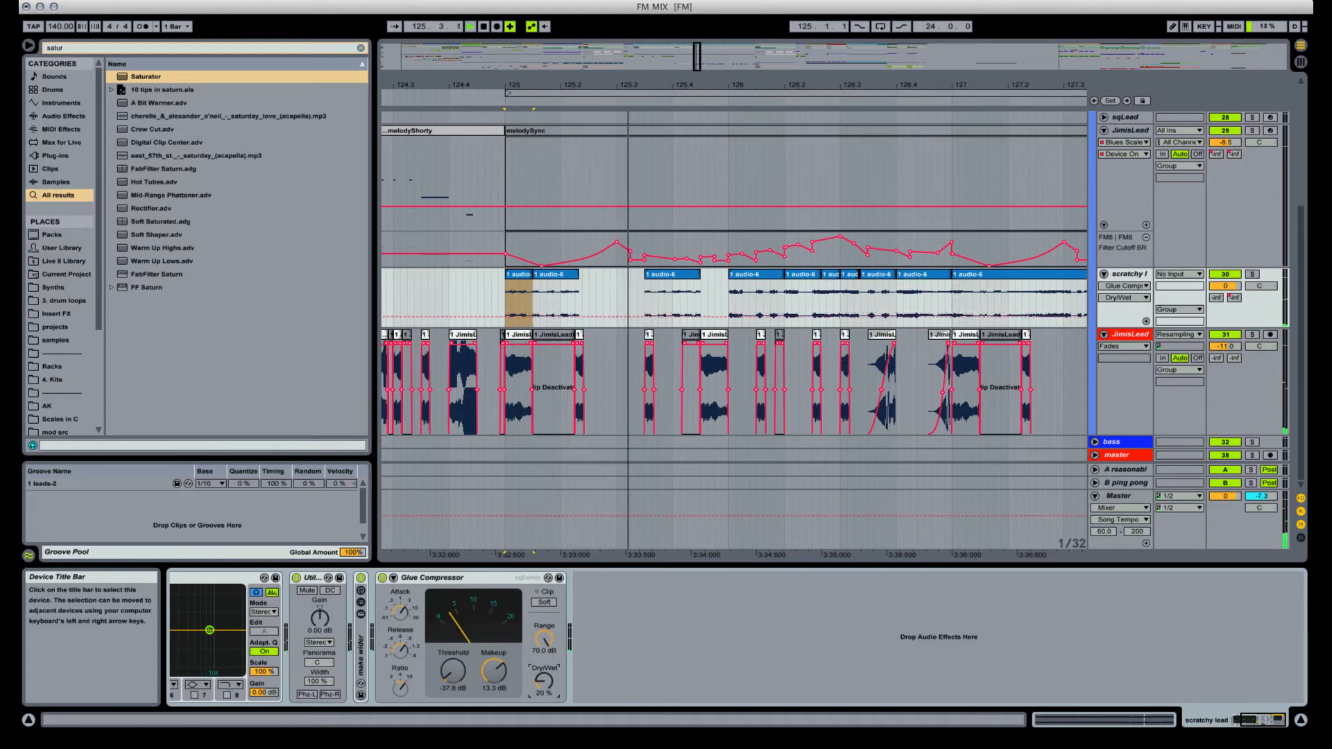
pyautogui.press('space')
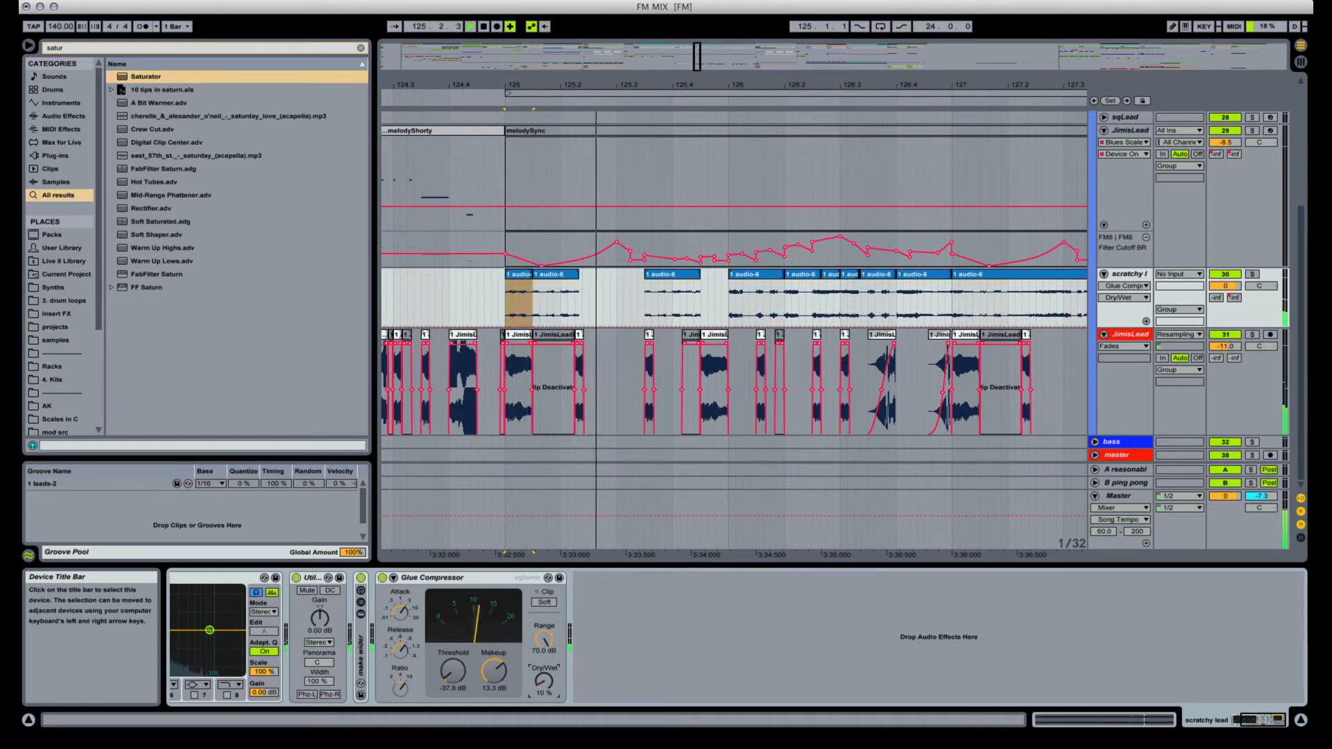
# Set the Glue Compressor's dry/wet to 29%, replaying the scratchy lead from bar 125 between adjustments.
pyautogui.press('Up')
pyautogui.press('Up')
pyautogui.press('Up')
pyautogui.press('Up')
pyautogui.press('space')
pyautogui.press('space')
pyautogui.press('Down')
pyautogui.press('Down')
pyautogui.press('space')
pyautogui.press('space')
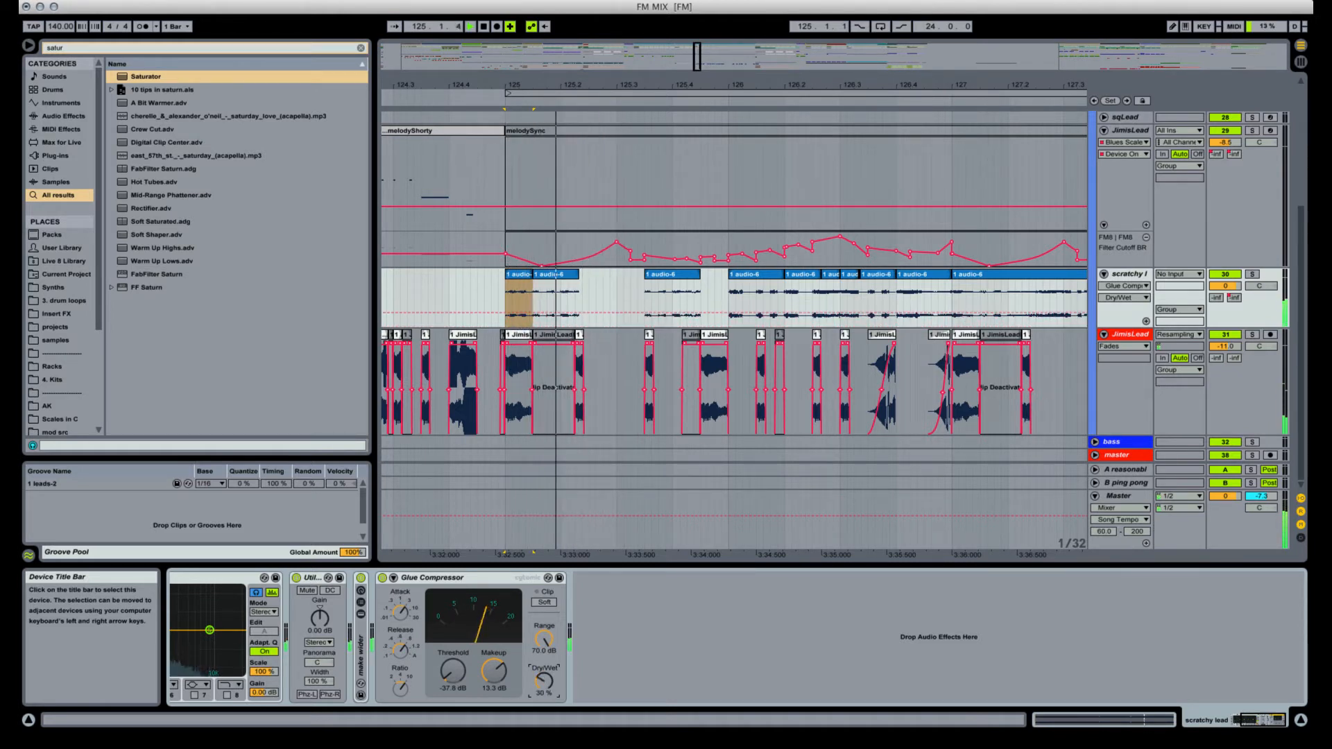
pyautogui.press('Down')
pyautogui.press('space')
pyautogui.press('space')
pyautogui.press('space')
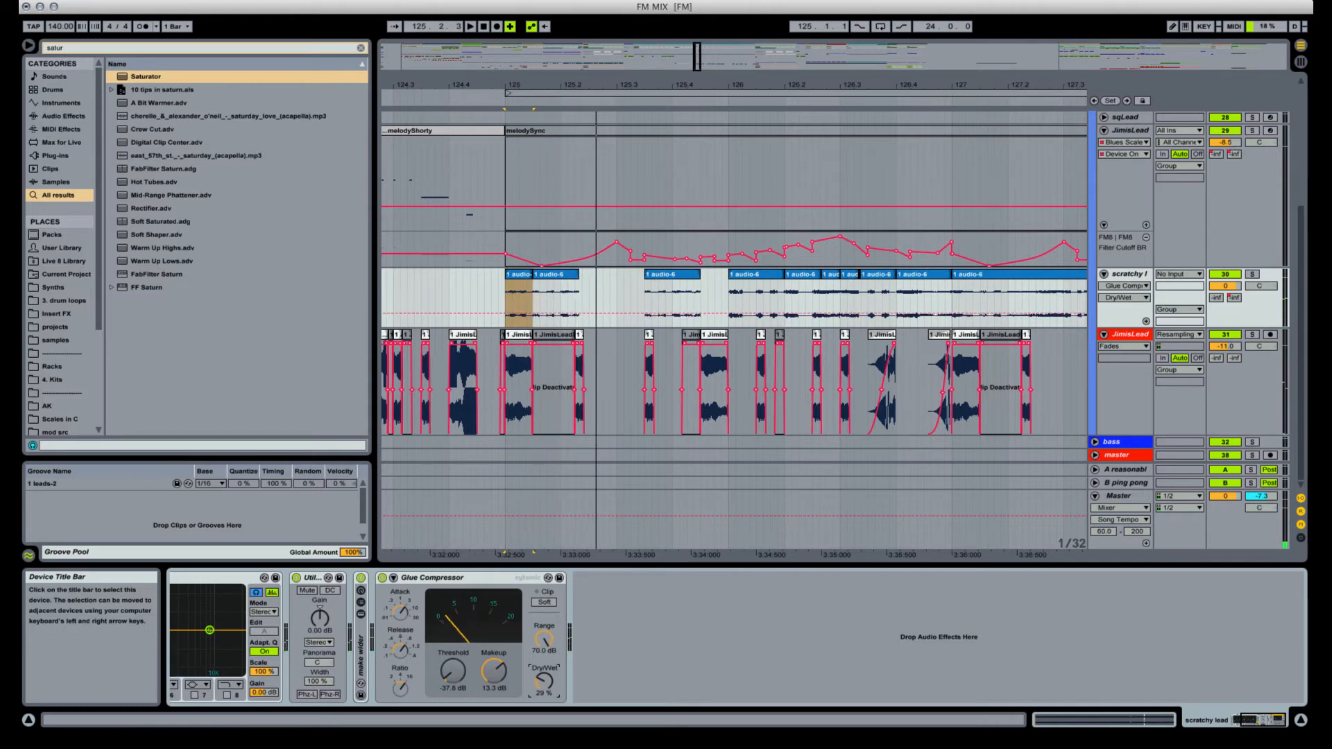
pyautogui.press('space')
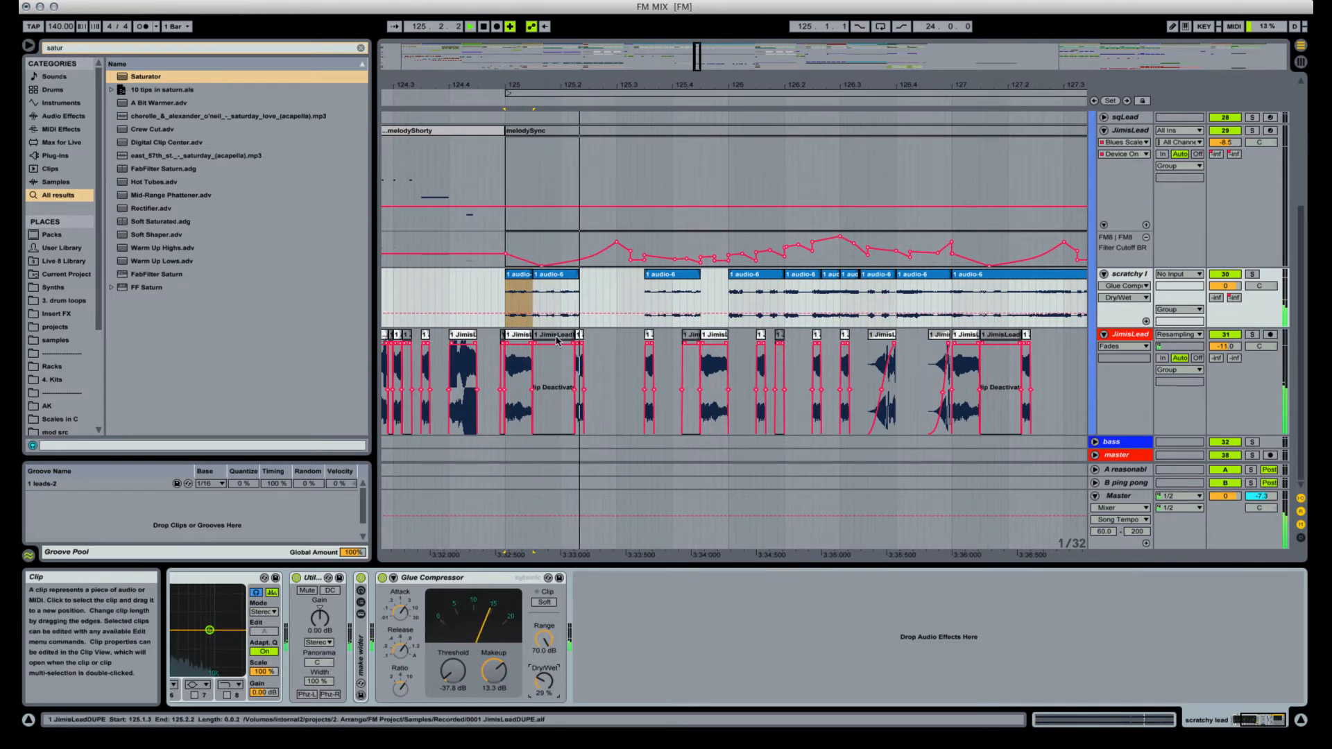
# Turn on Soft clipping in the scratchy lead's Glue Compressor and compare playback from bar 125.
pyautogui.moveTo(752, 86); pyautogui.dragTo(653, 43)
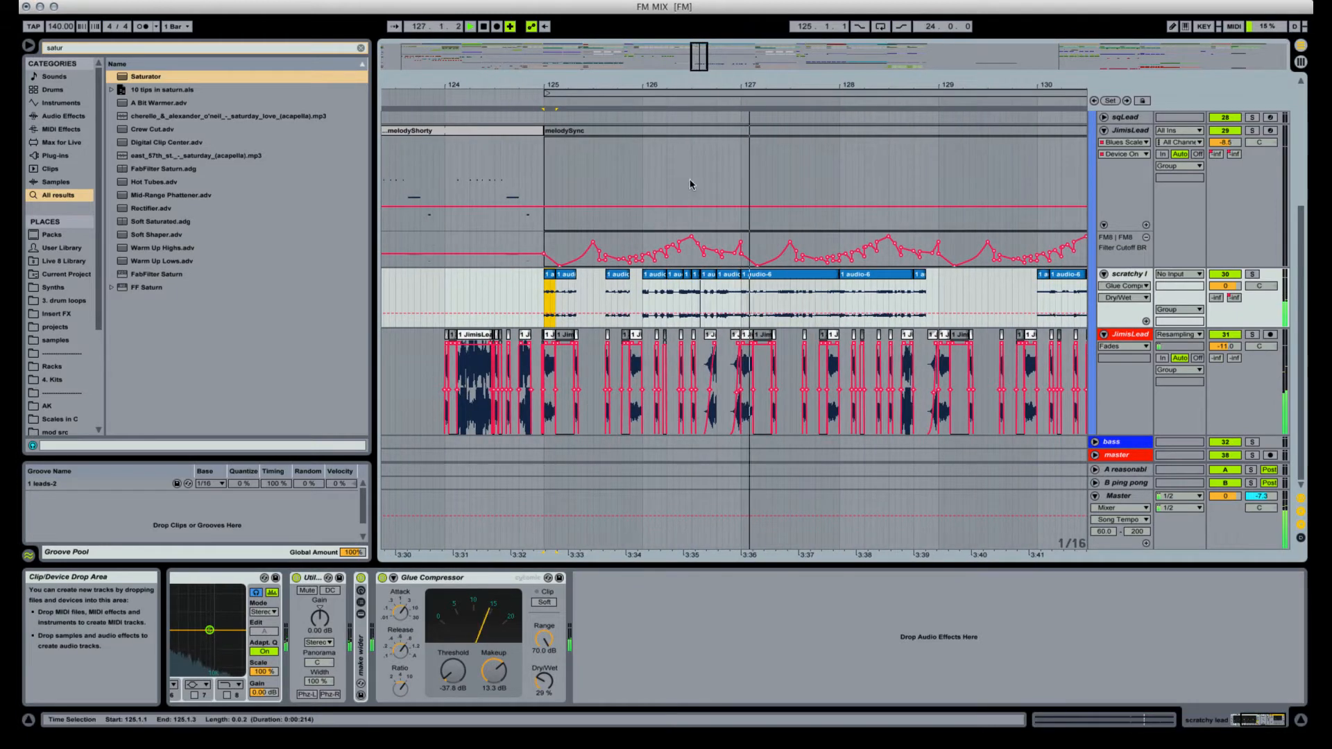
pyautogui.click(553, 603)
pyautogui.press('space')
pyautogui.click(555, 603)
pyautogui.press('space')
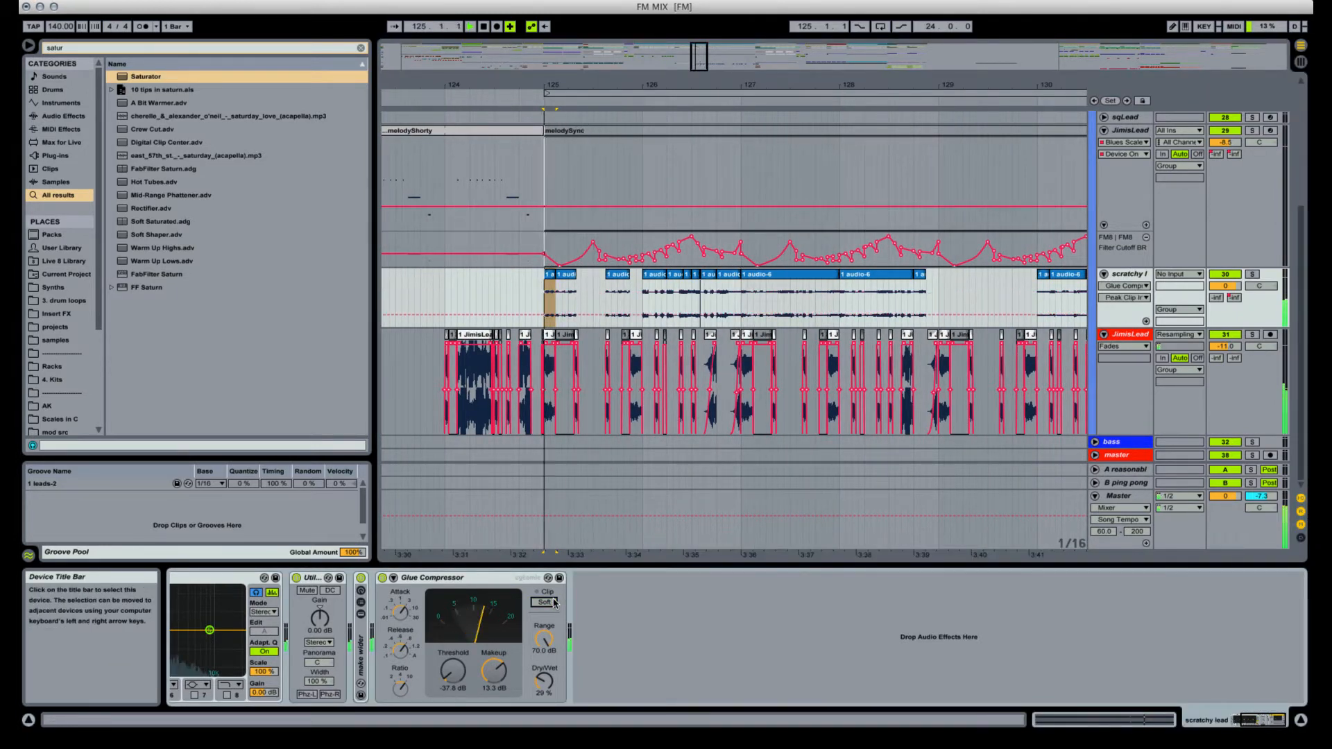
pyautogui.click(555, 602)
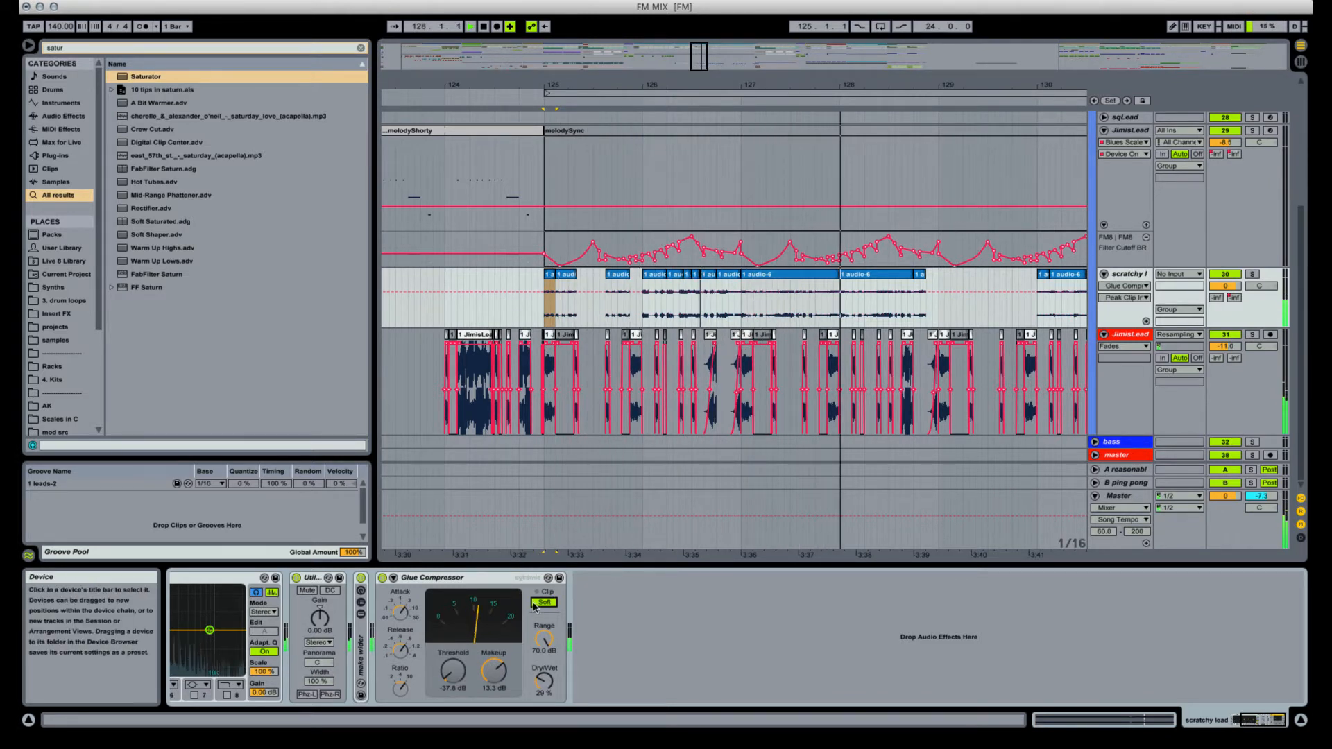
pyautogui.press('space')
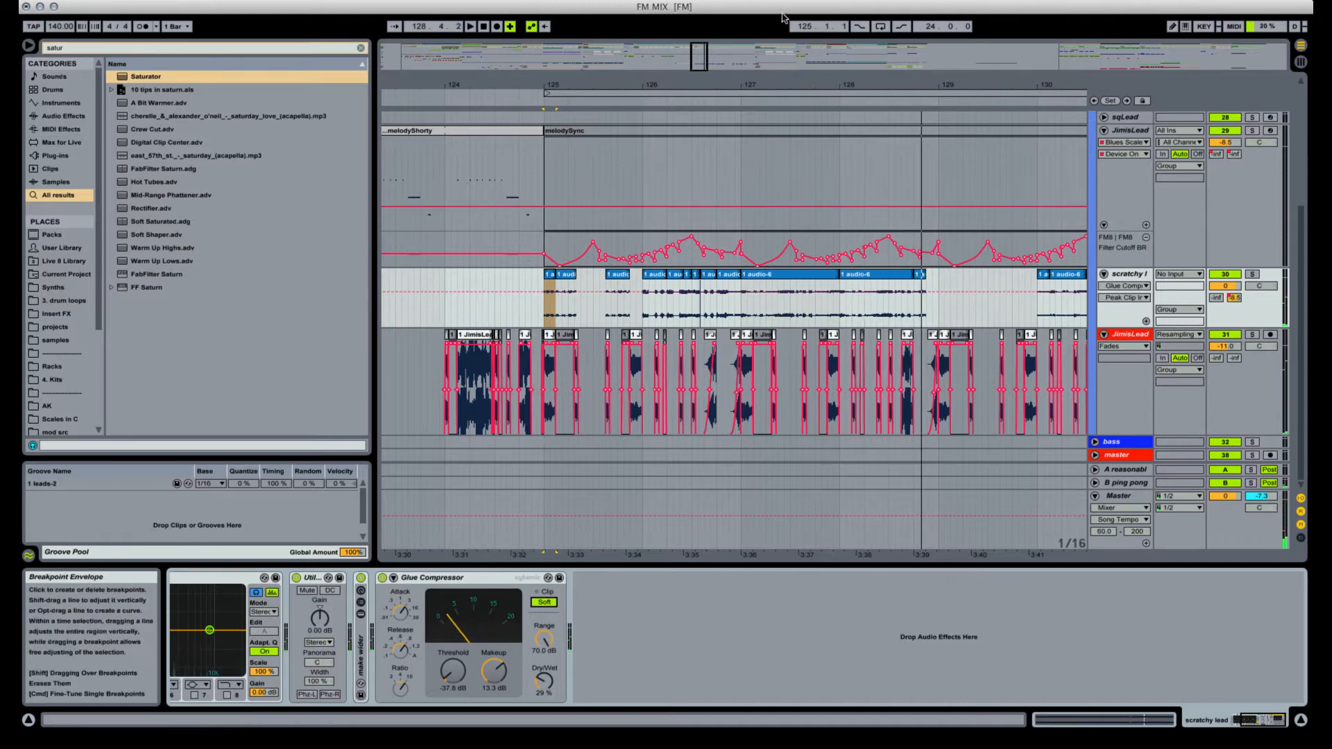
# Enable Oversampling for the Glue Compressor, play the section and check that the option is active.
pyautogui.moveTo(801, 84); pyautogui.dragTo(718, 43)
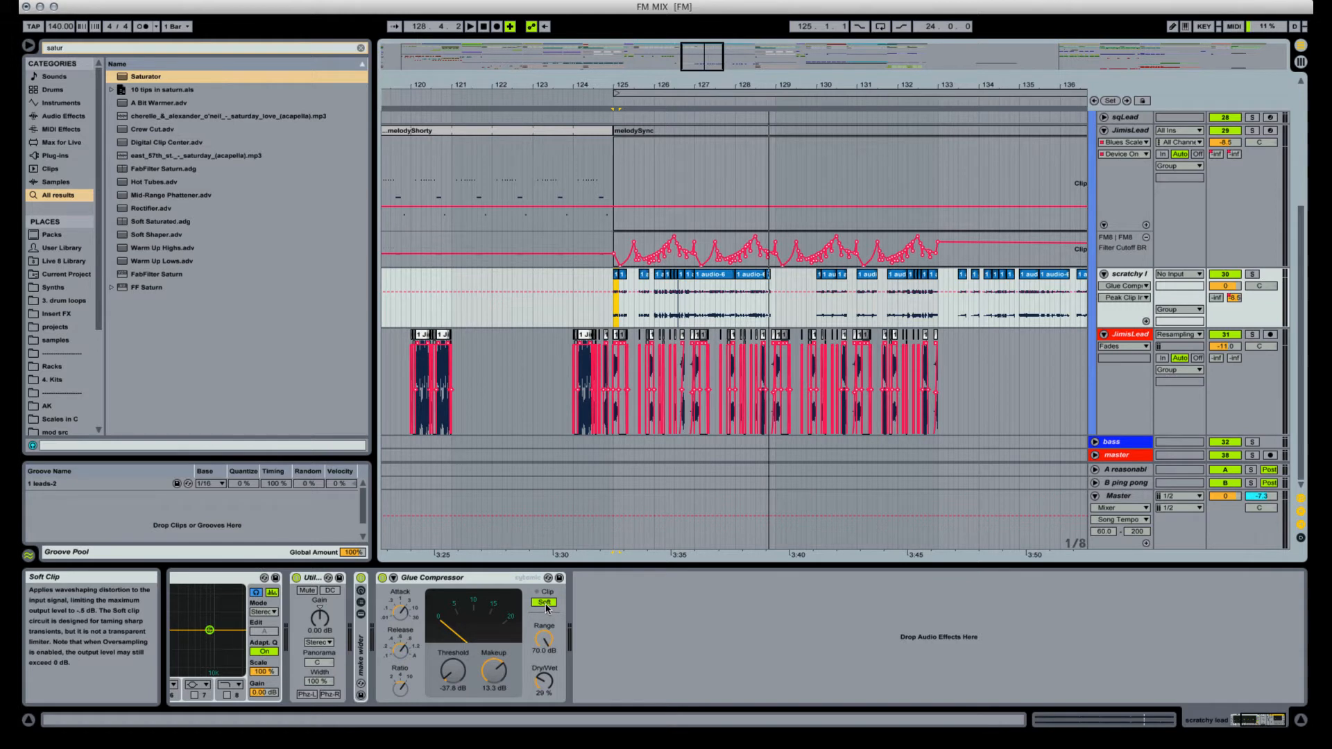
pyautogui.rightClick(468, 577)
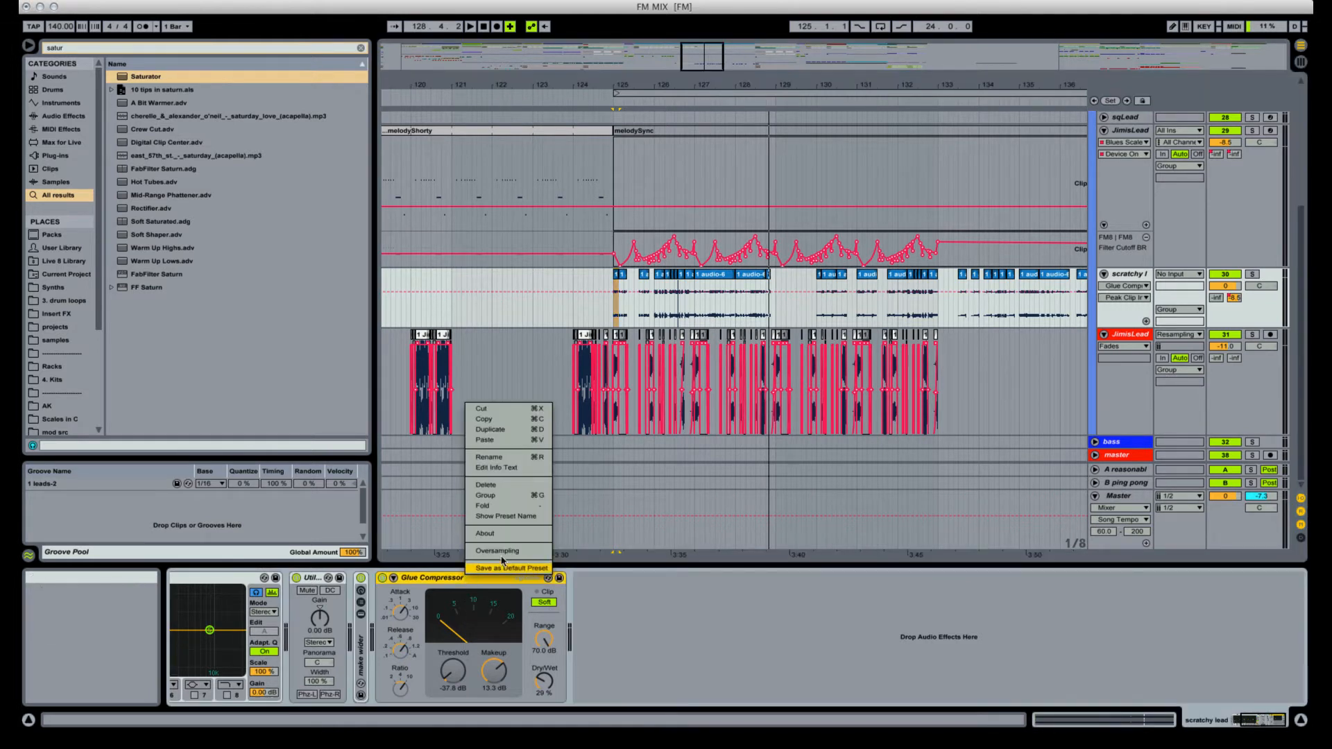
pyautogui.click(501, 552)
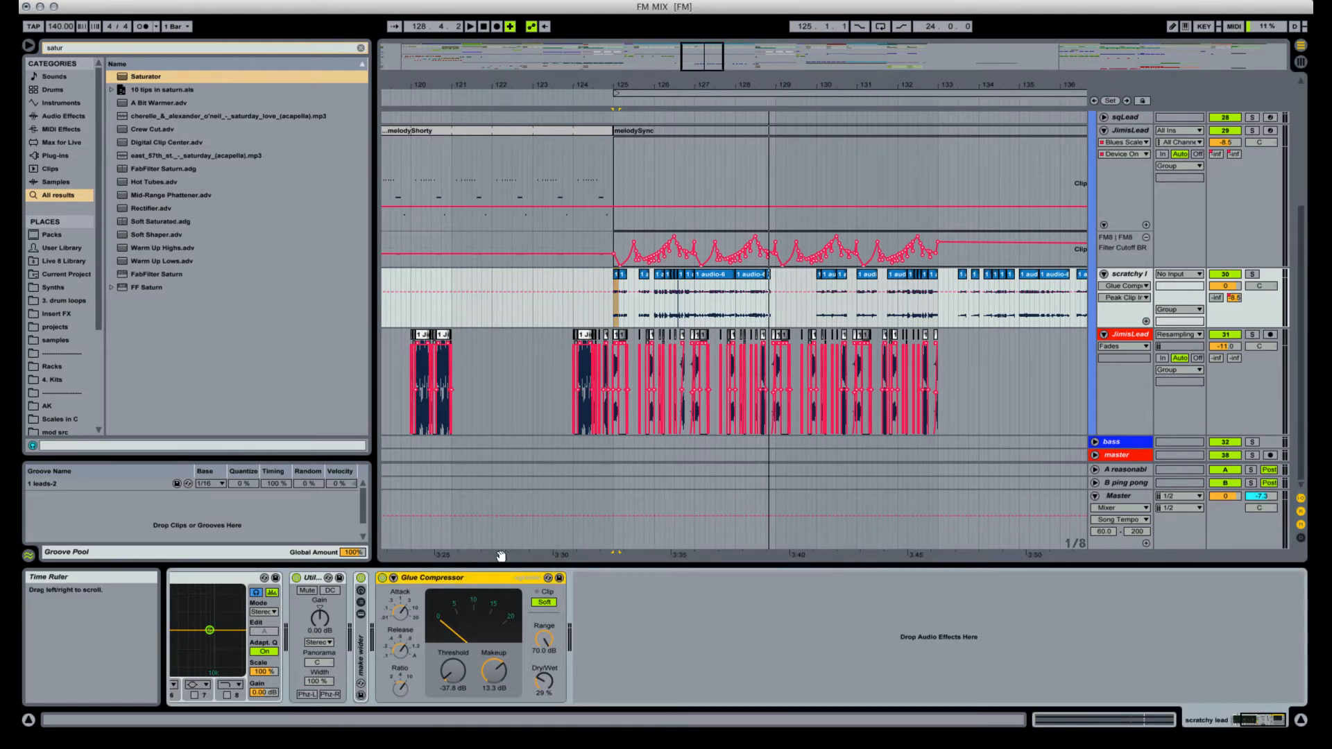
pyautogui.press('space')
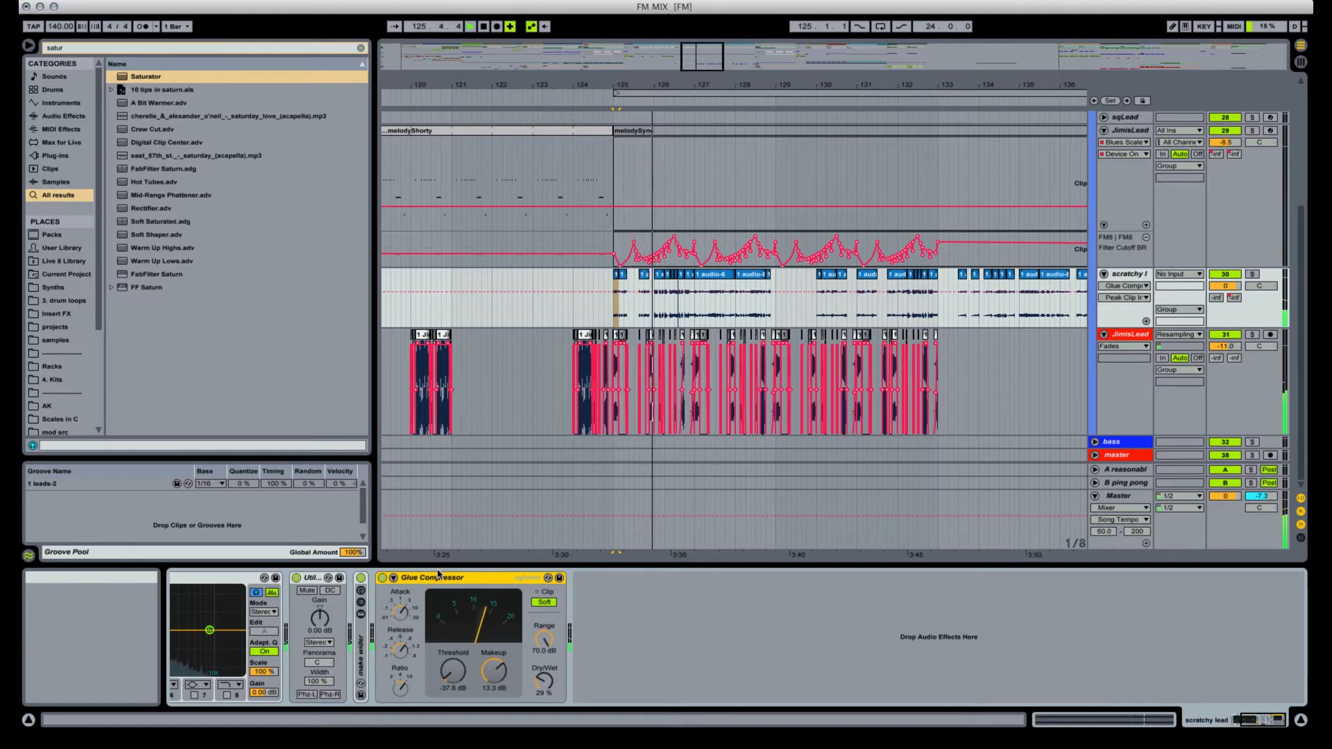
pyautogui.rightClick(412, 580)
pyautogui.rightClick(412, 579)
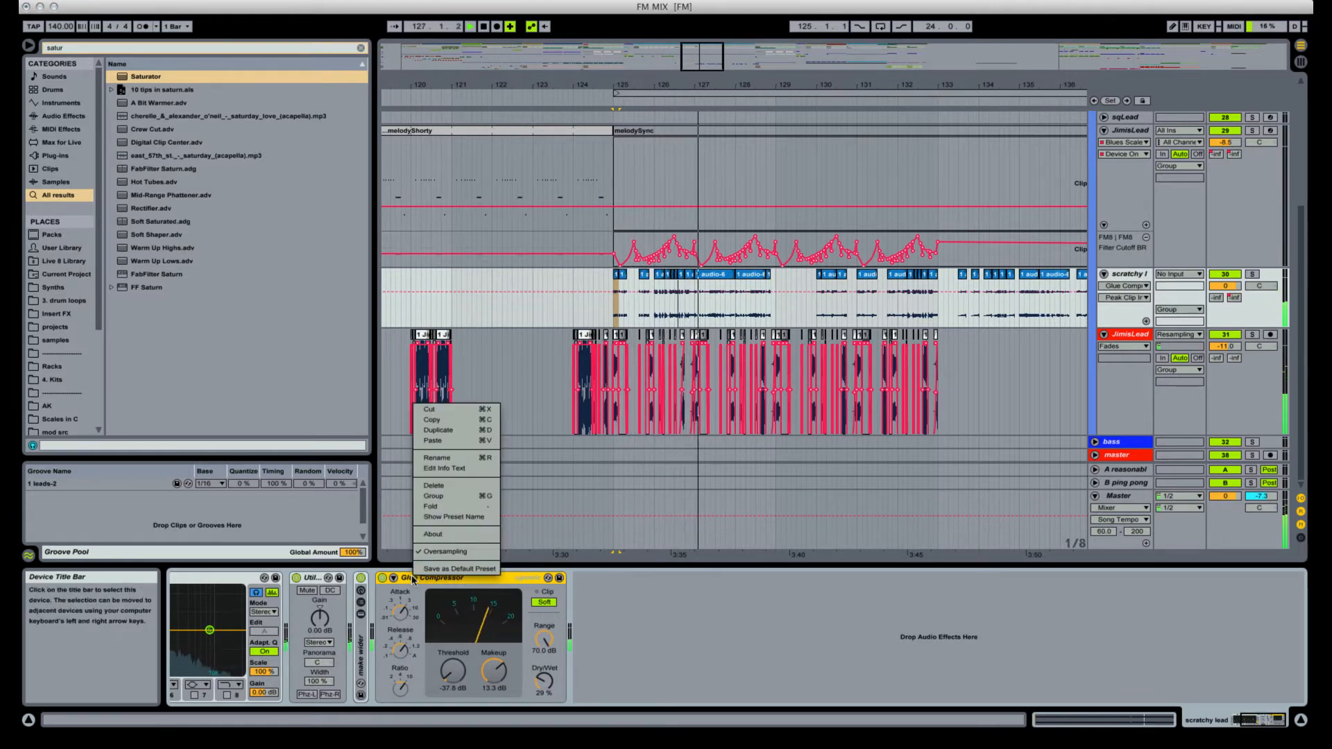
pyautogui.click(414, 579)
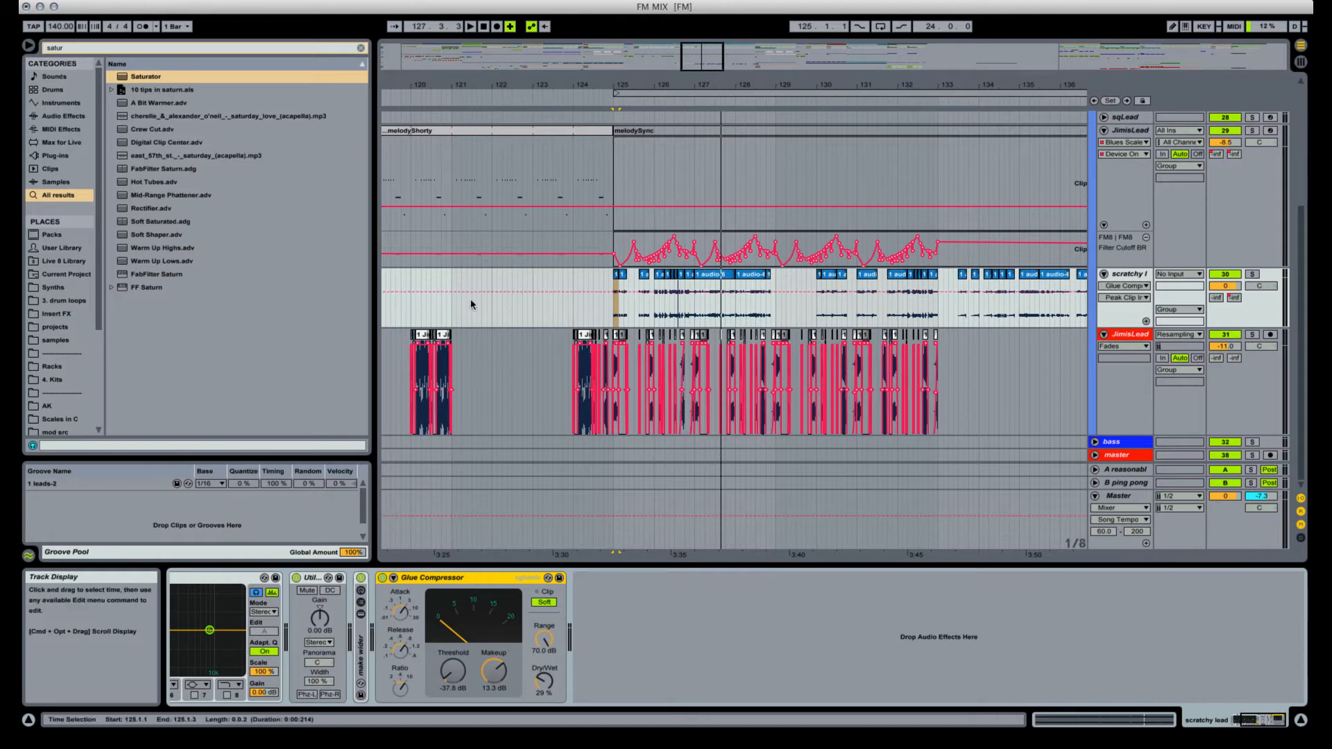
# Play the scratchy lead from the first audio clip at bar 125 to hear its chopped rhythm.
pyautogui.moveTo(690, 54); pyautogui.dragTo(695, 114)
pyautogui.click(645, 281)
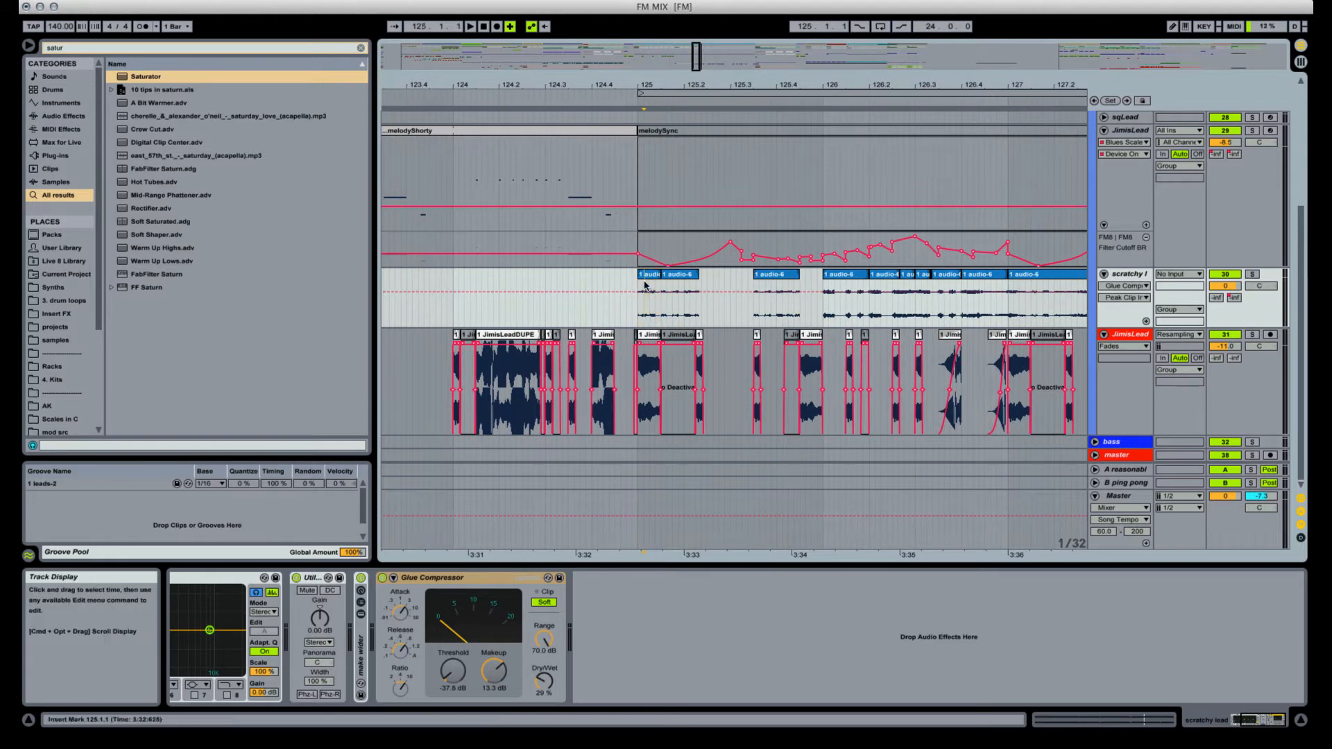
pyautogui.press('space')
pyautogui.click(650, 277)
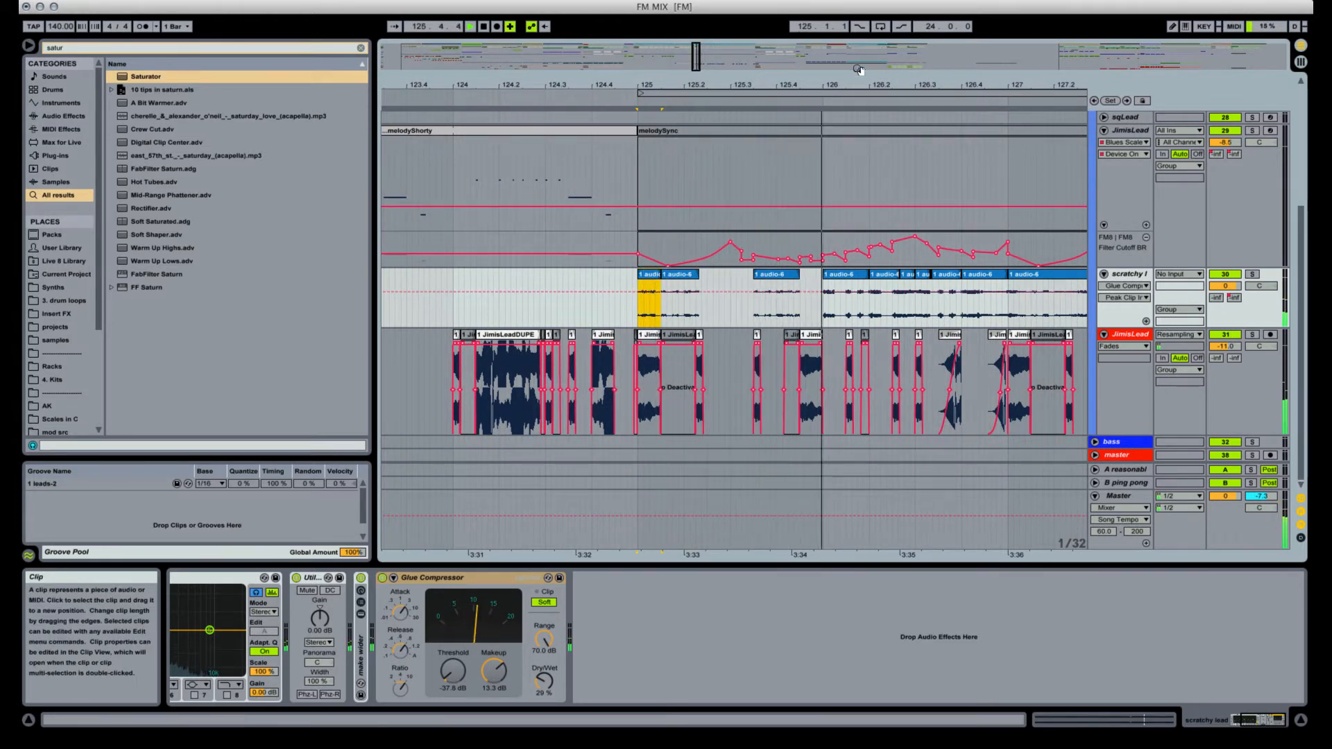
pyautogui.moveTo(804, 84); pyautogui.dragTo(702, 90)
pyautogui.press('space')
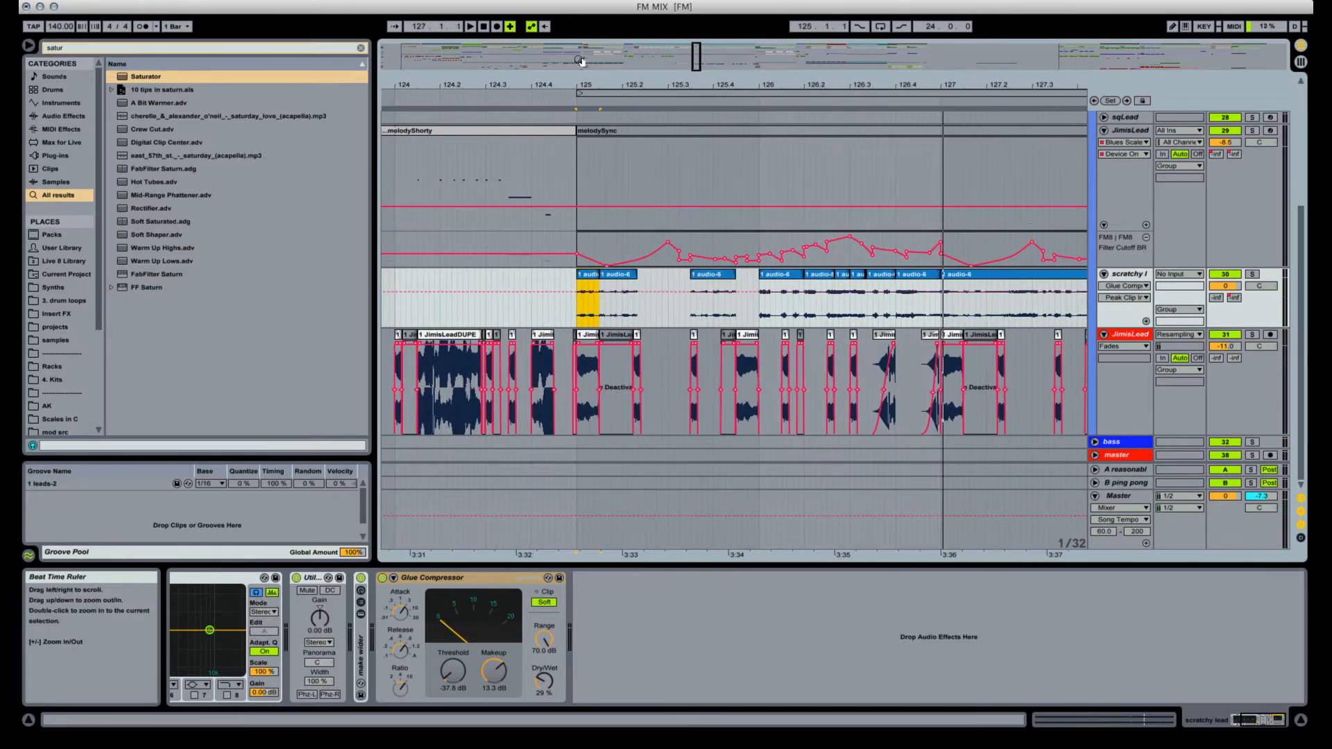
# Try cutting the 1/32-note slice at 125.1.3 out of the scratchy lead, and undo the cut.
pyautogui.moveTo(615, 80); pyautogui.dragTo(609, 111)
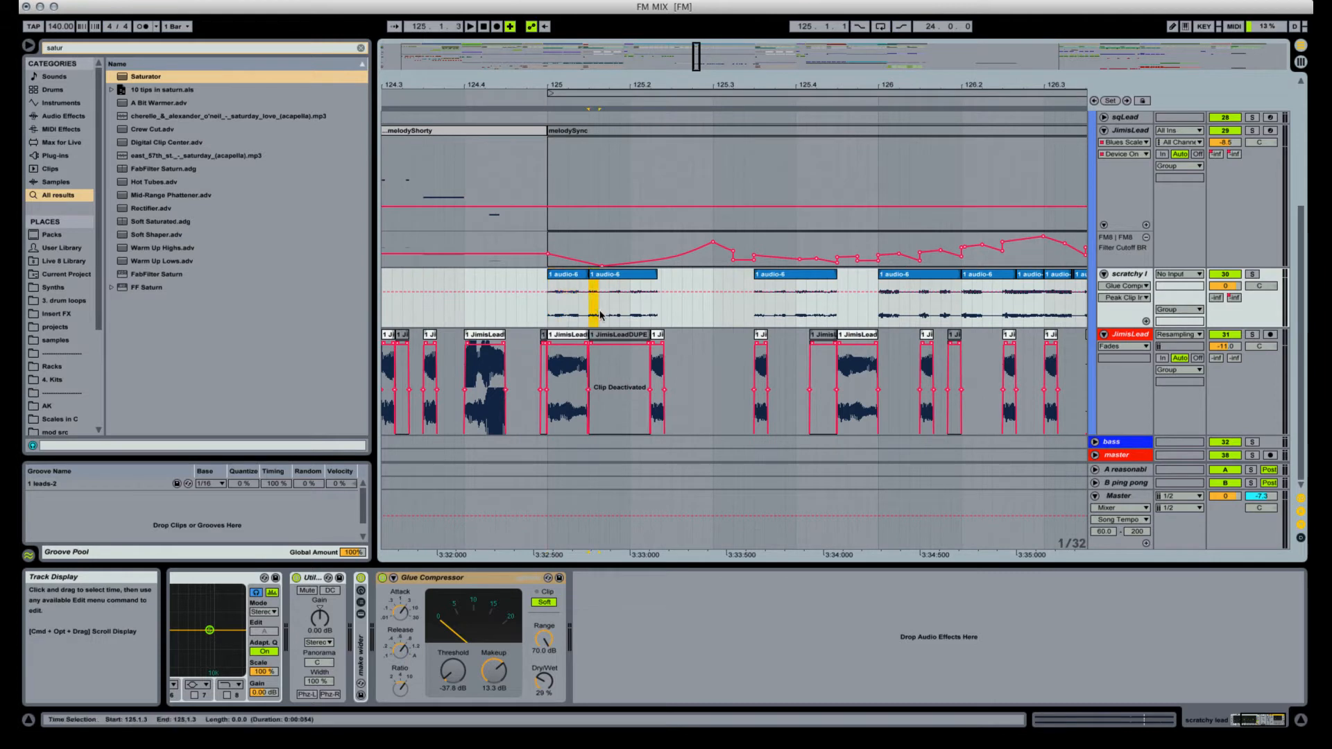
pyautogui.click(566, 275)
pyautogui.press('space')
pyautogui.press('space')
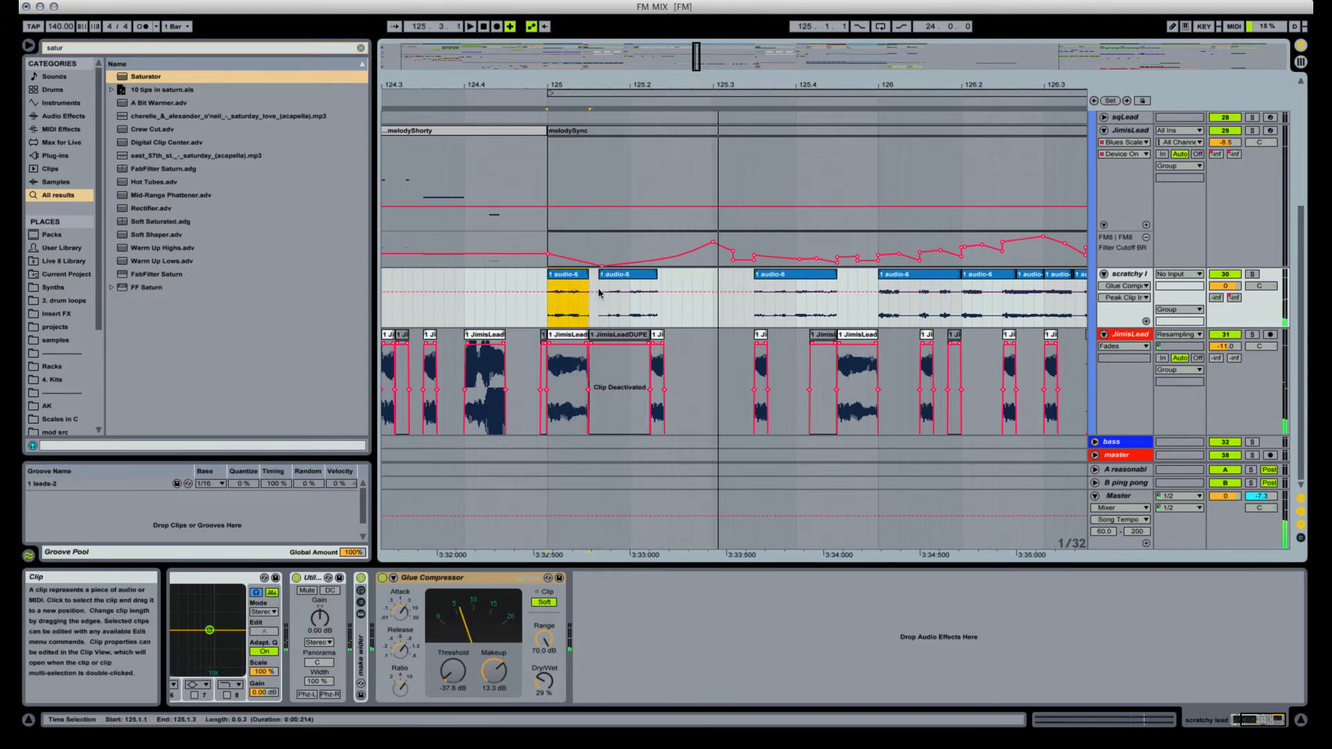
pyautogui.press('super+z')
# Cut a 1/32-note gap into the scratchy lead at 125.1.4 and play it from bar 125.
pyautogui.click(613, 312)
pyautogui.press('super+e')
pyautogui.click(555, 276)
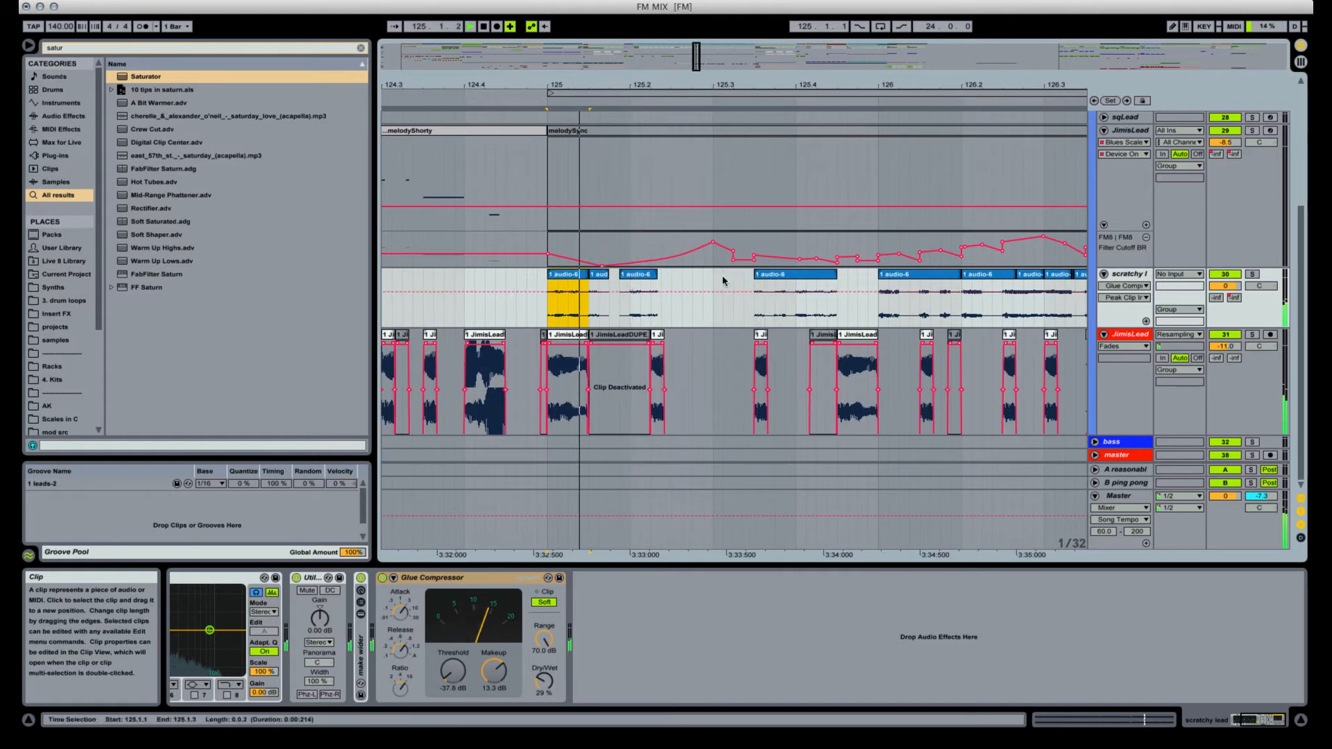
pyautogui.press('space')
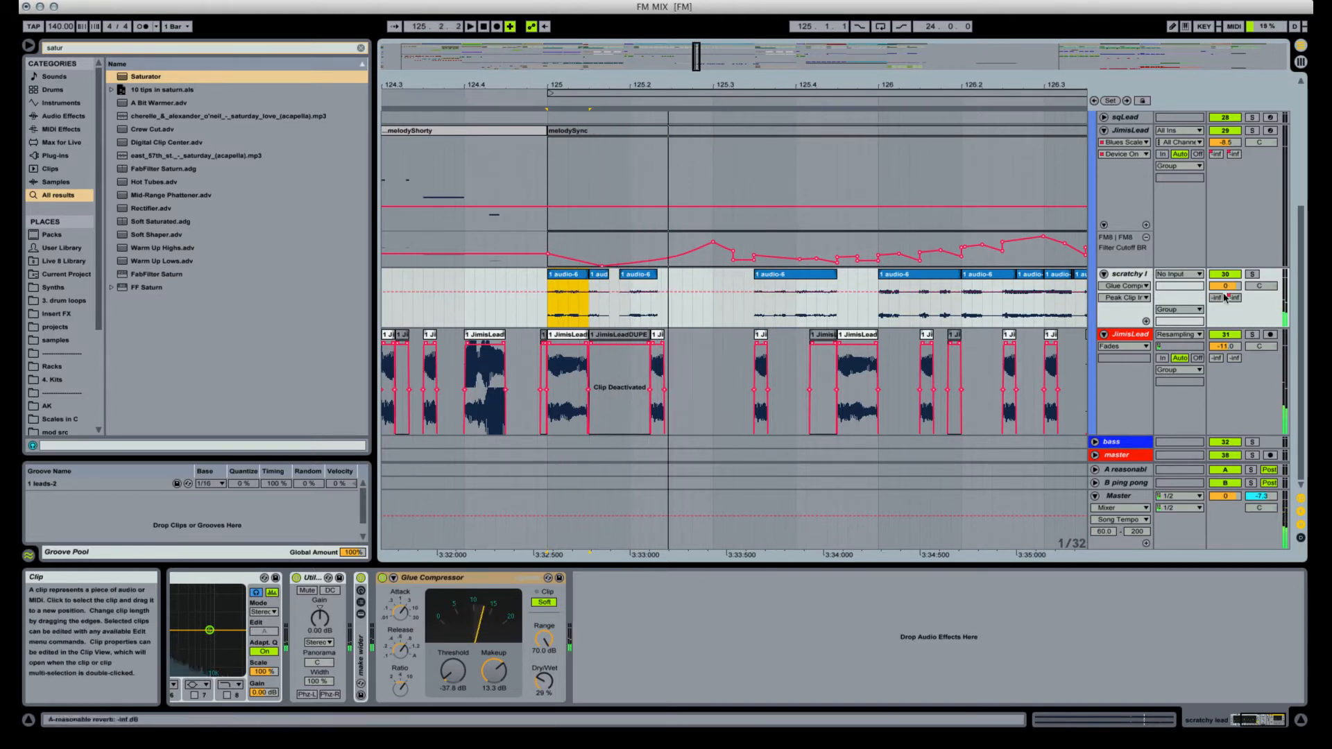
# Draw 1/32-note steps in the scratchy lead's reverb send automation at 125.2 and 125.2.2, the second at 0 dB.
pyautogui.press('b')
pyautogui.press('space')
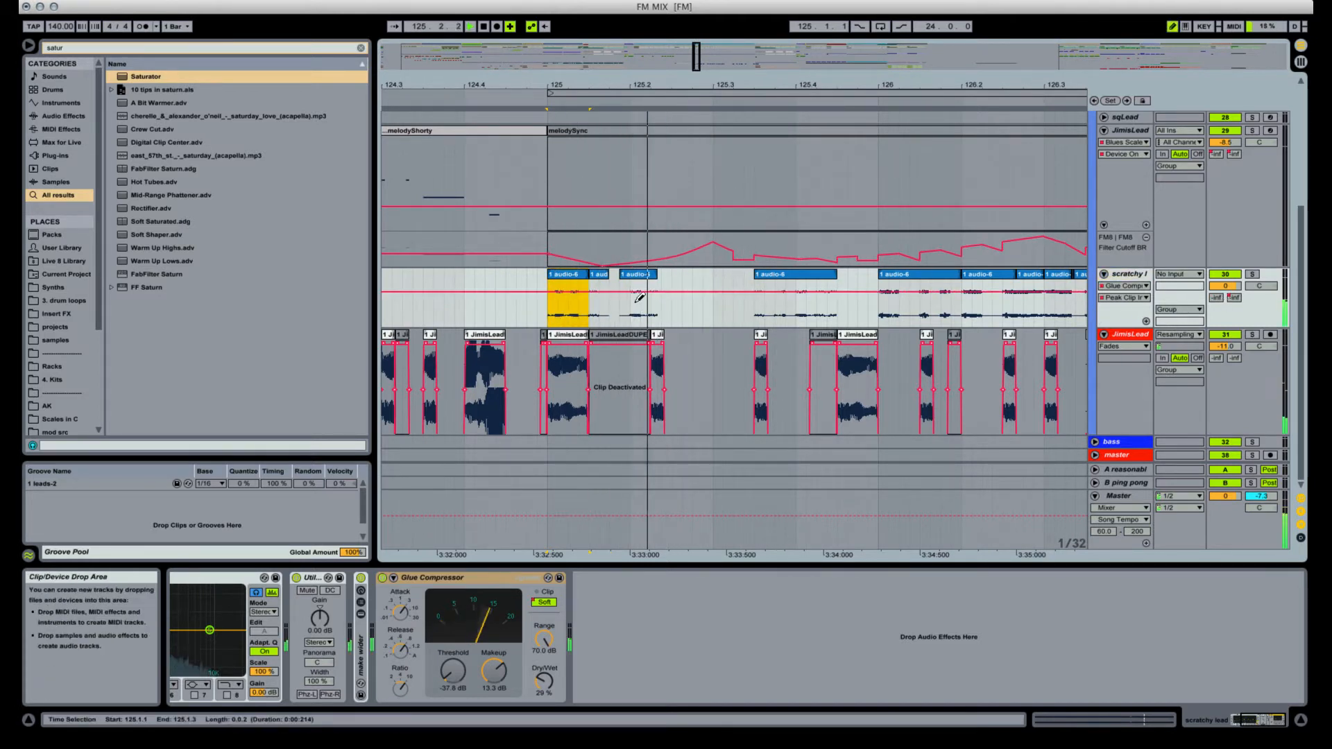
pyautogui.click(1217, 298)
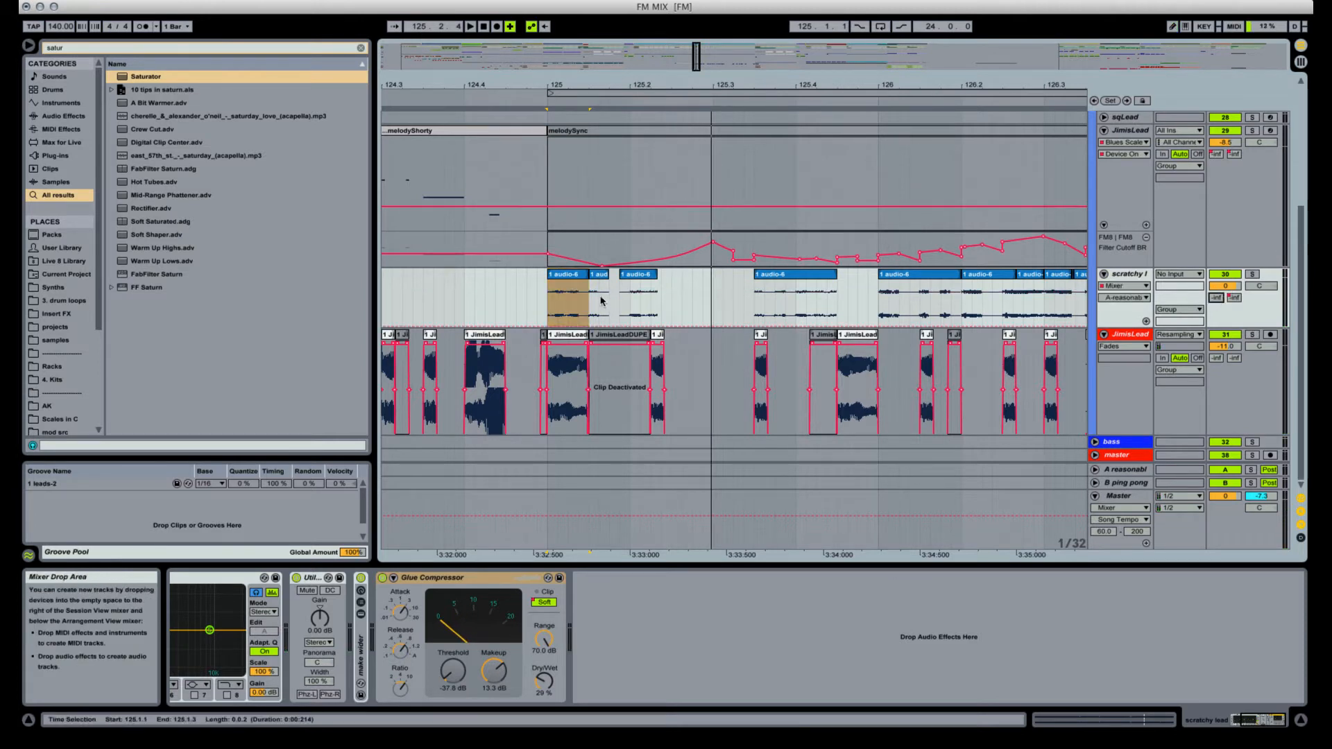
pyautogui.click(639, 289)
pyautogui.press('space')
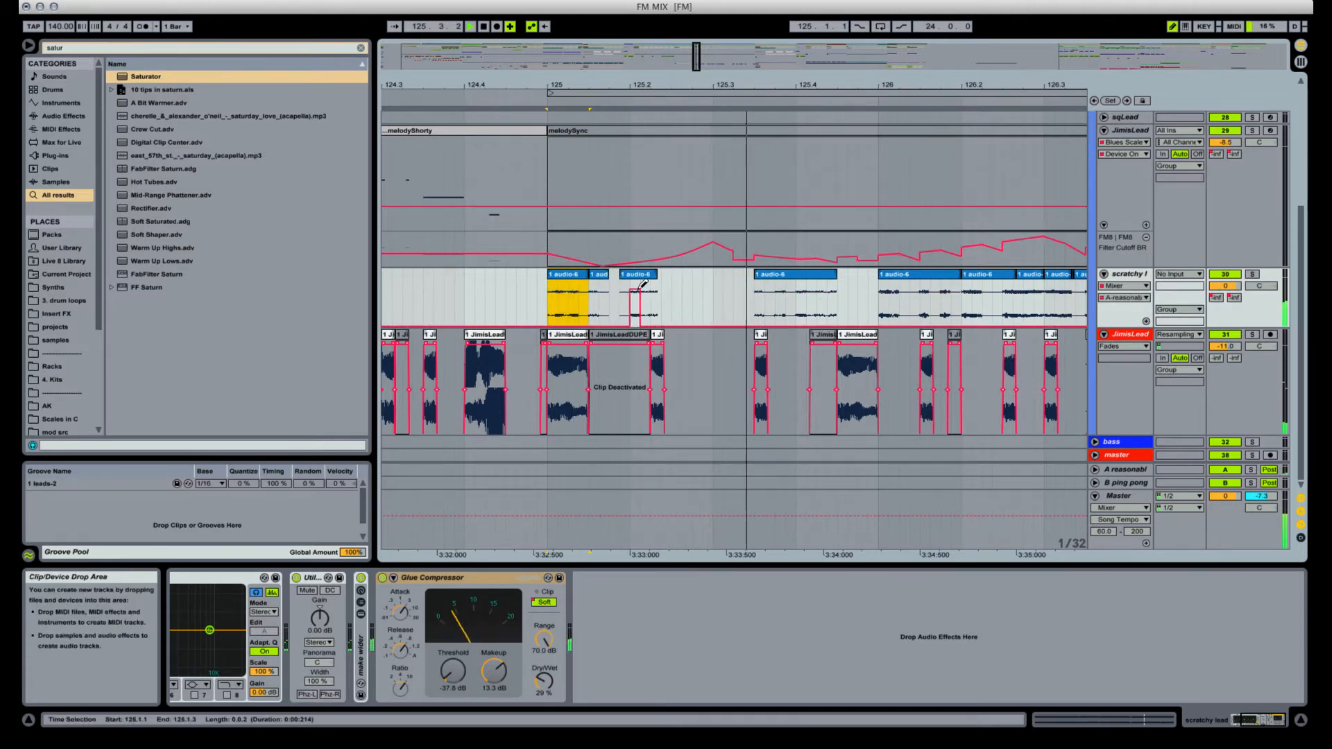
pyautogui.click(656, 282)
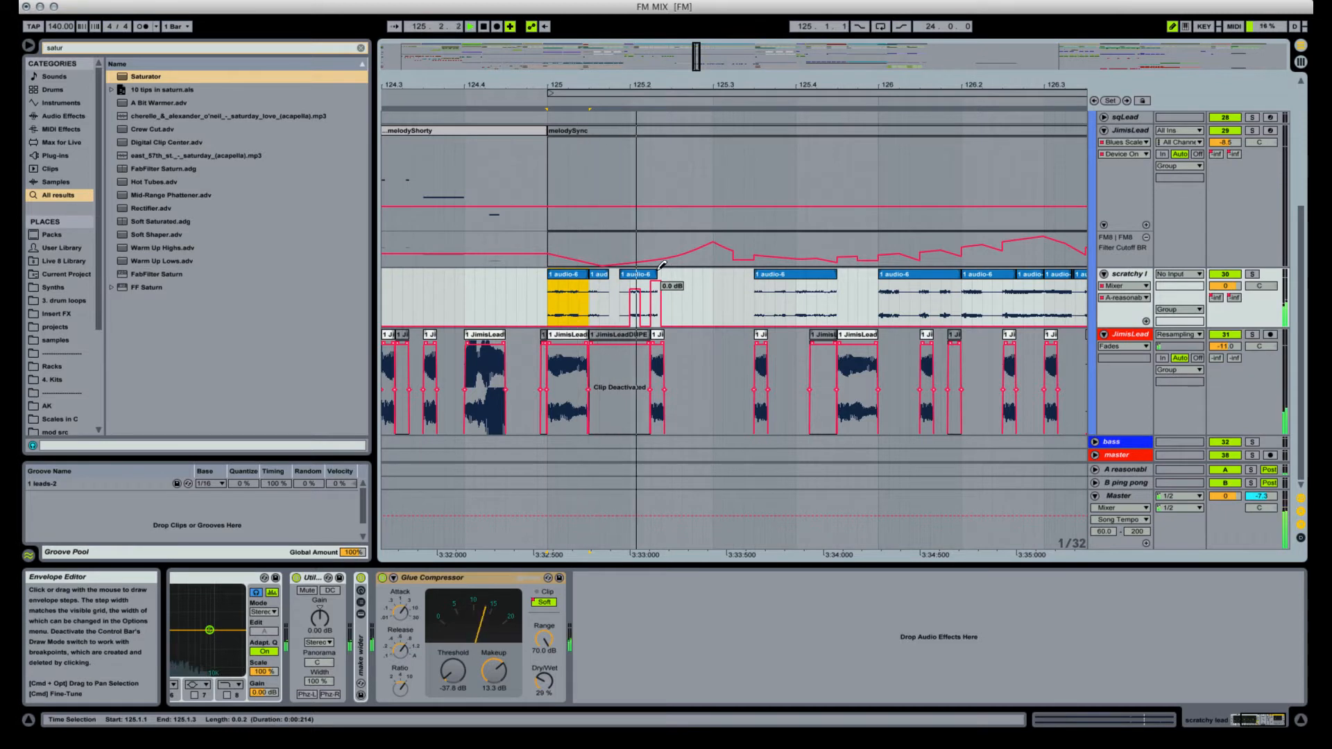
pyautogui.press('b')
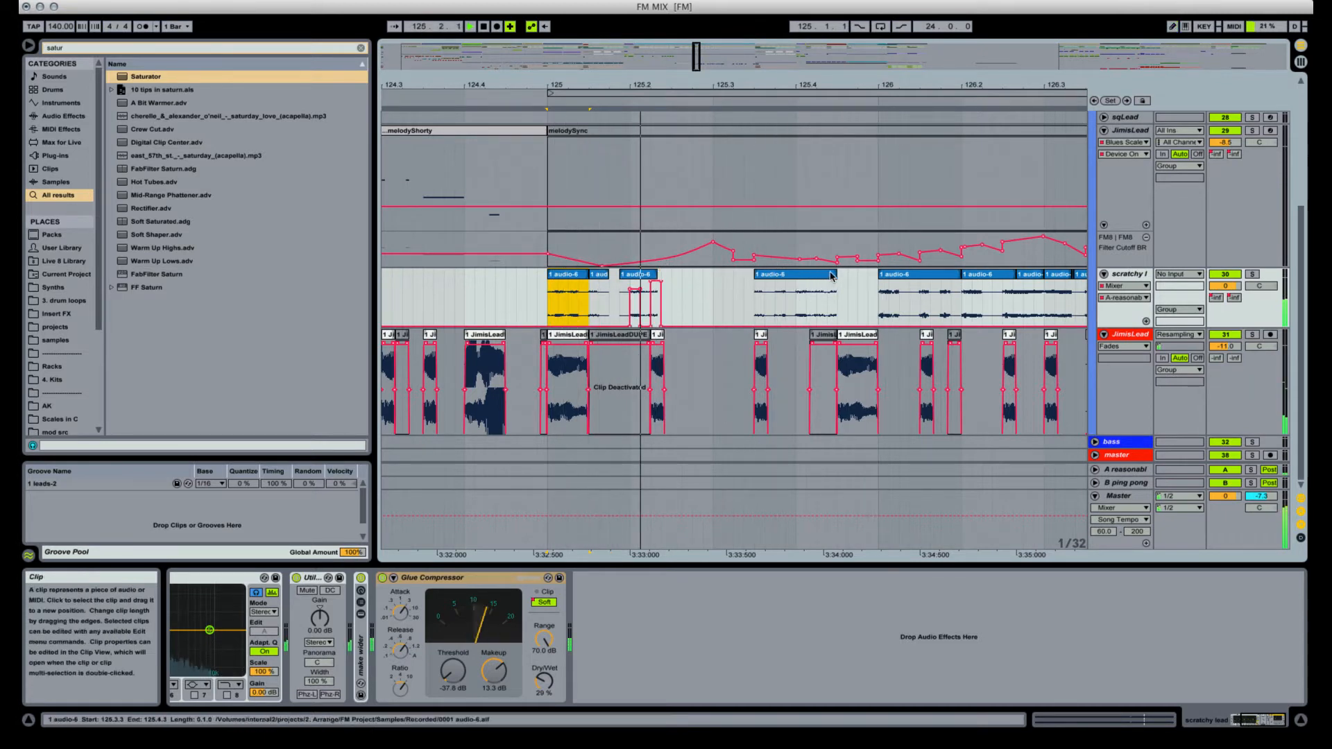
# Shorten the scratchy lead clip starting at 125.3.3 so it ends shortly after beat 125.4, and play it.
pyautogui.click(803, 273)
pyautogui.moveTo(804, 274); pyautogui.dragTo(806, 273)
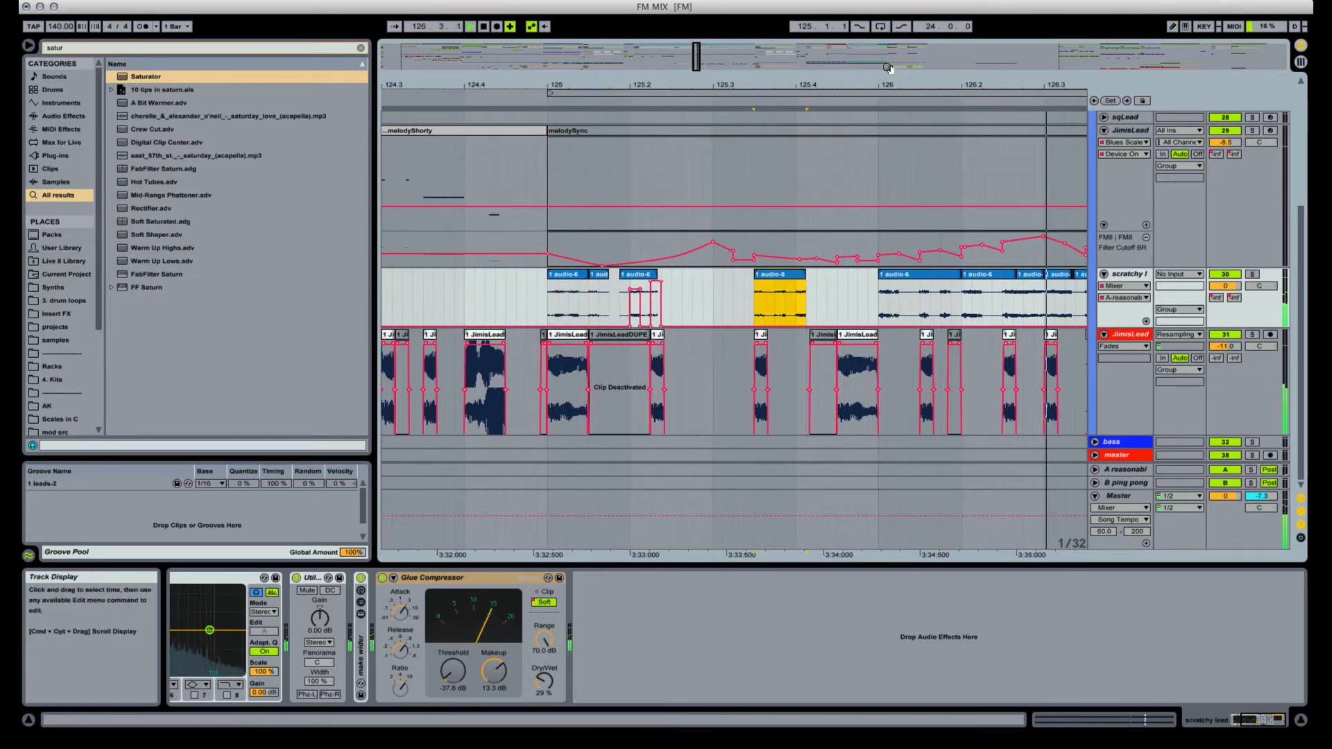
pyautogui.press('space')
# Shorten the scratchy lead clip starting at bar 126 to end at 126.1.4+, auditioning the trimmed clip.
pyautogui.click(900, 275)
pyautogui.press('space')
pyautogui.press('space')
pyautogui.press('space')
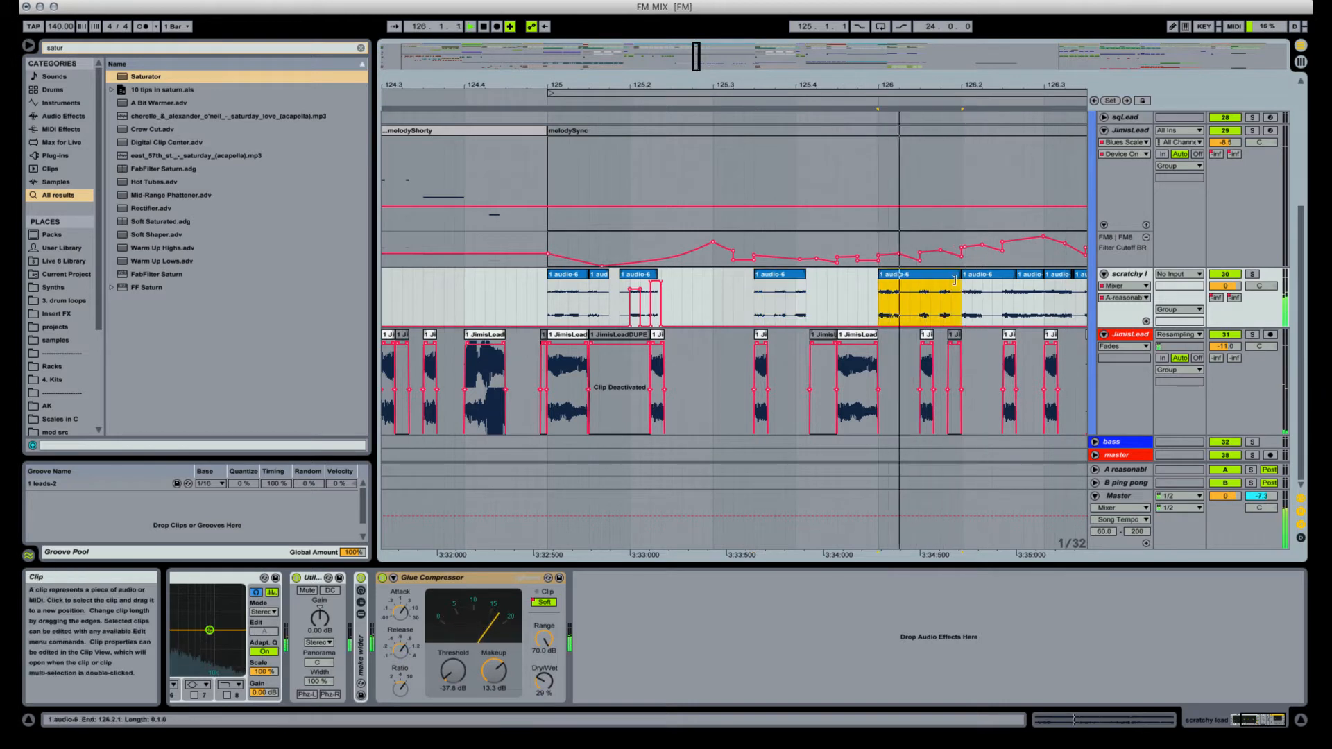
pyautogui.press('space')
pyautogui.moveTo(958, 276); pyautogui.dragTo(943, 277)
pyautogui.press('space')
pyautogui.press('space')
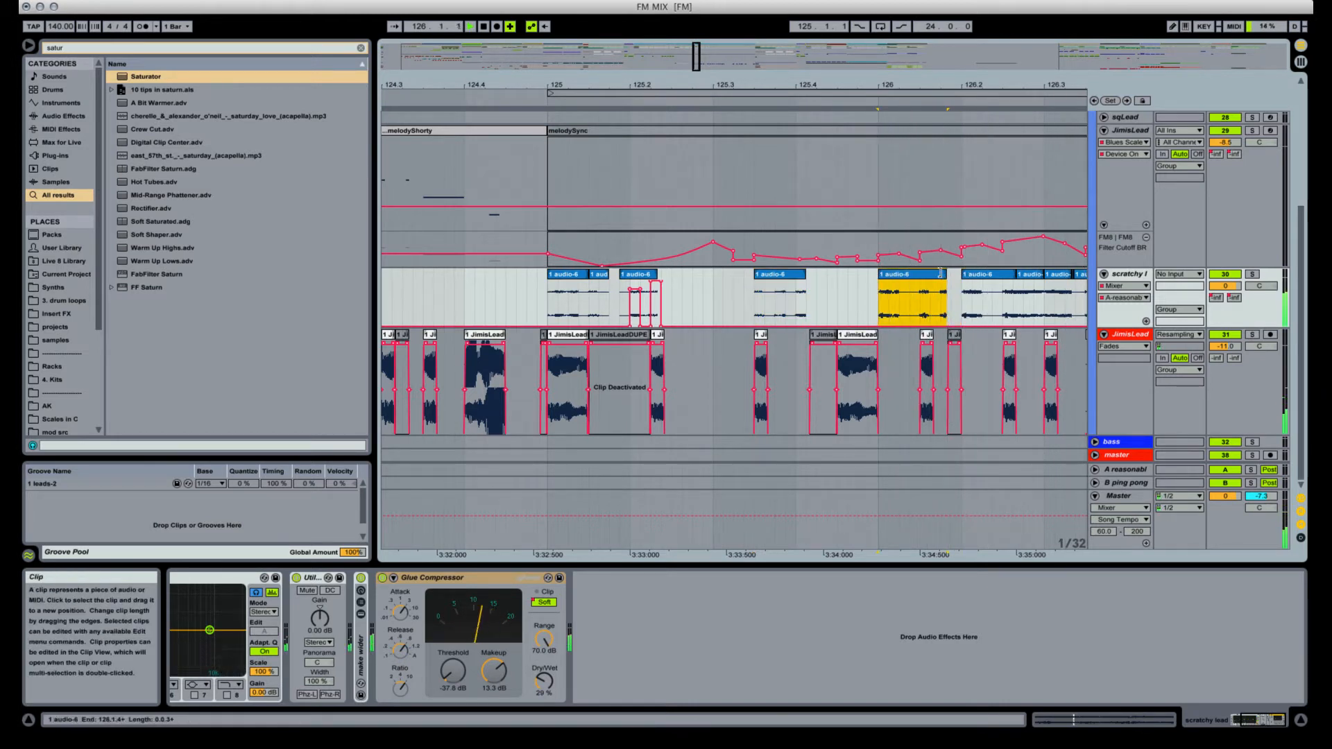
pyautogui.press('space')
pyautogui.press('space')
# Cut a 1/32-note gap into the scratchy lead just after 126.2 and replay from bar 126.
pyautogui.moveTo(969, 84); pyautogui.dragTo(708, 86)
pyautogui.press('space')
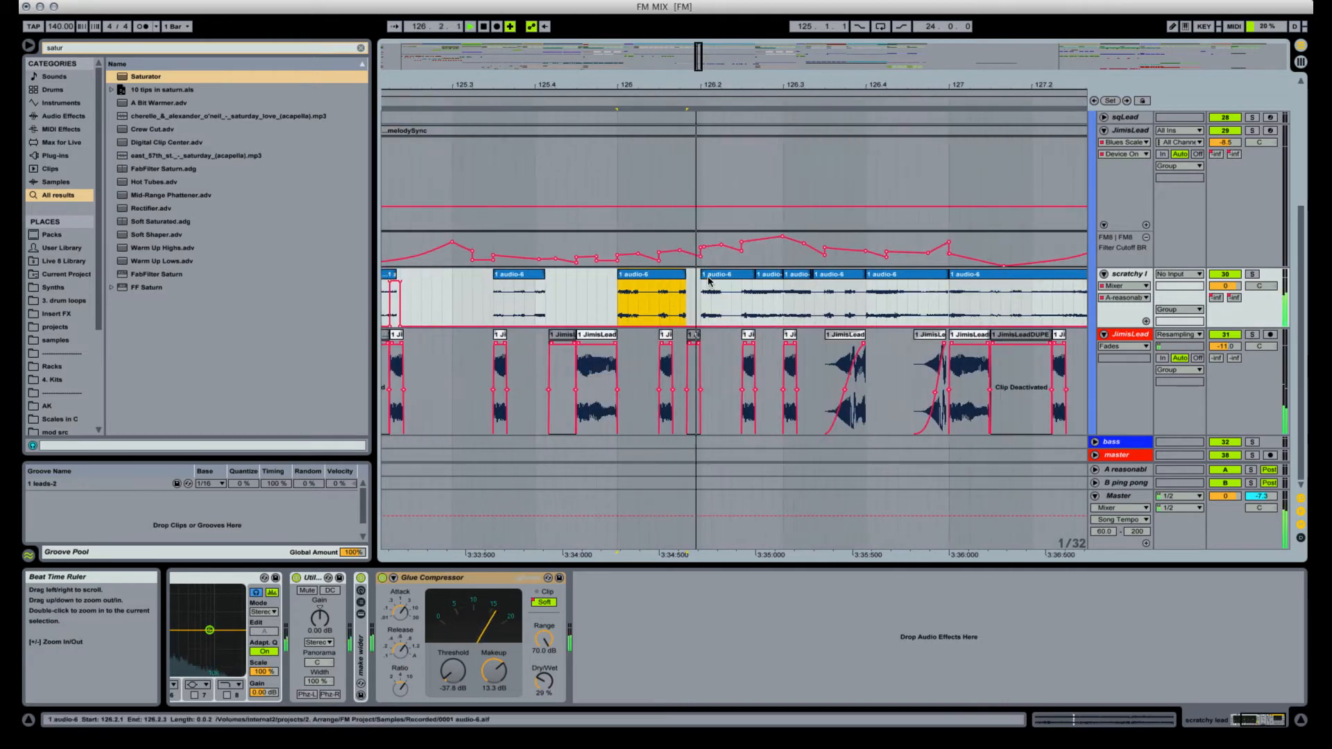
pyautogui.press('space')
pyautogui.moveTo(718, 300); pyautogui.dragTo(710, 301)
pyautogui.click(636, 287)
pyautogui.press('space')
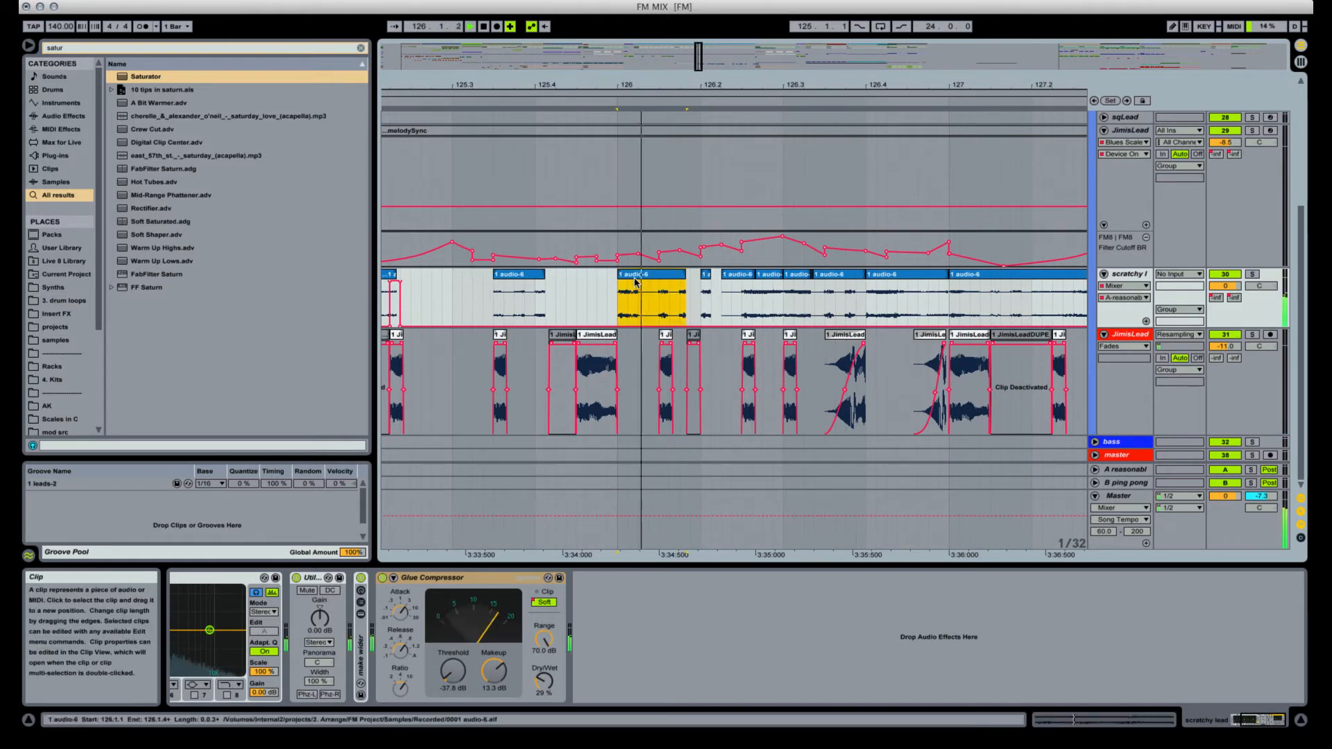
pyautogui.press('space')
pyautogui.press('space')
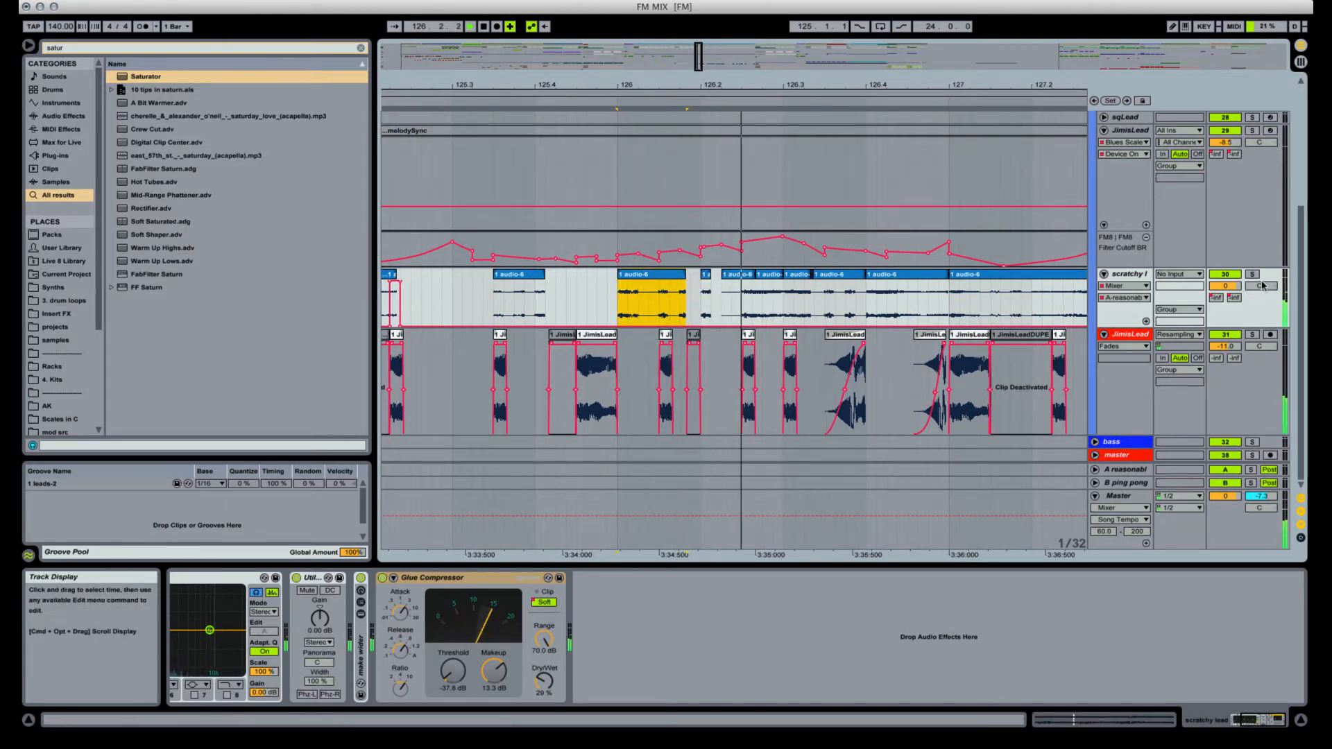
# Draw a 1/32-note step in the reverb send automation over the short clip at 126.2 and play it.
pyautogui.press('space')
pyautogui.press('super+b')
pyautogui.click(705, 290)
pyautogui.press('space')
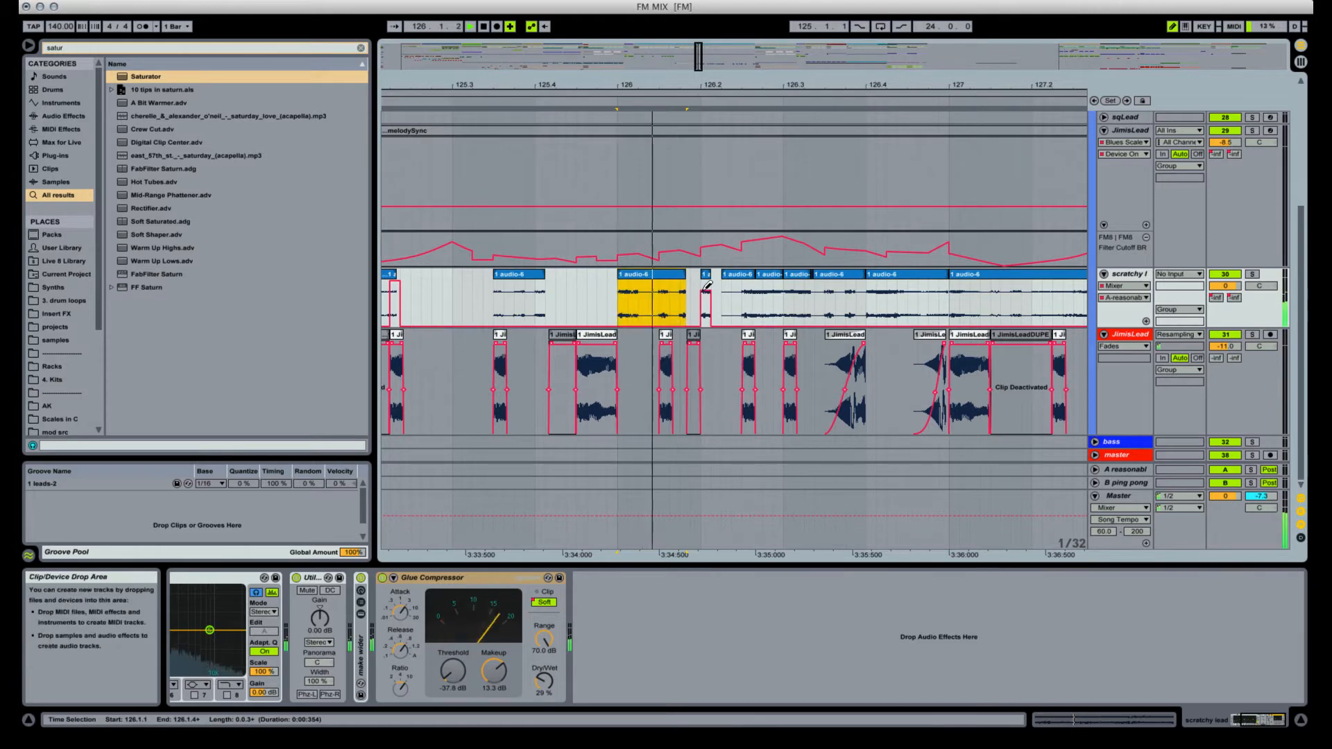
# Transpose the short audio clip at 126.2 to 12 st, turn off its warping and replay from bar 126.
pyautogui.click(705, 275)
pyautogui.press('space')
pyautogui.press('space')
pyautogui.hotkey('shift', 'Tab')
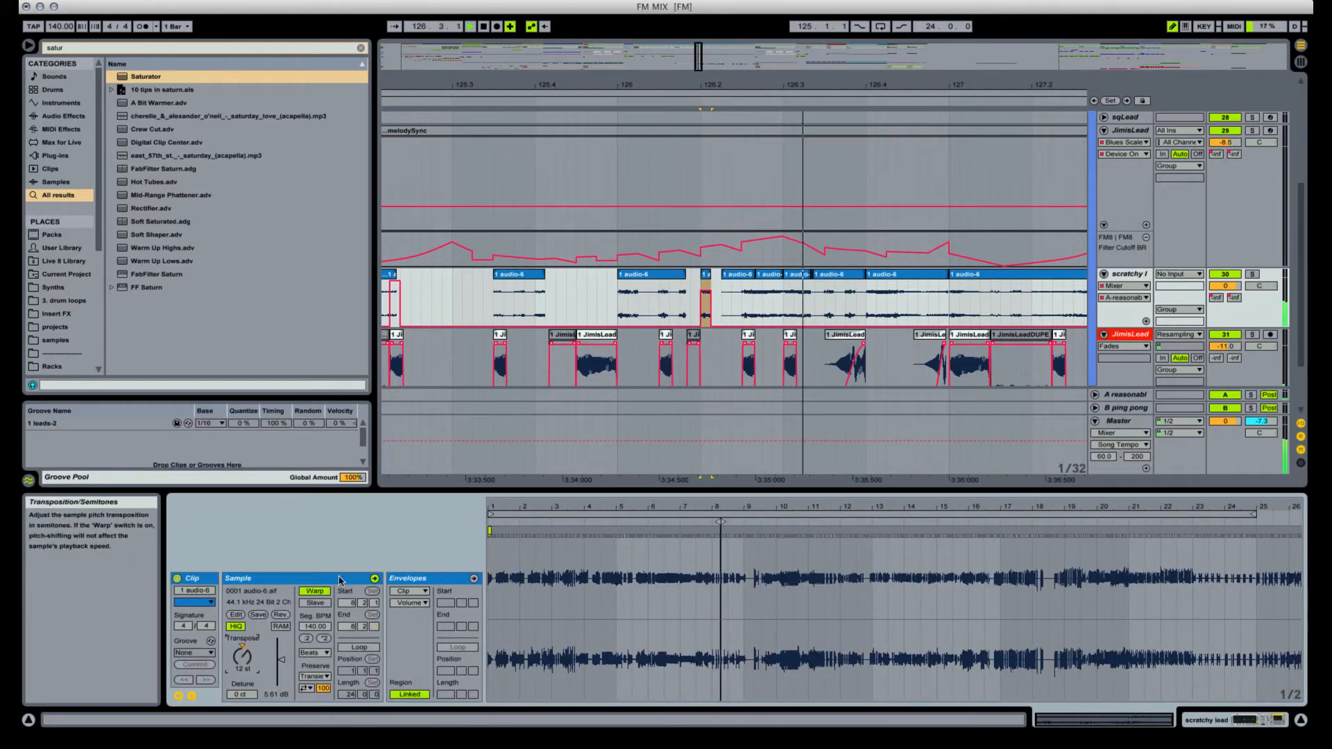
pyautogui.click(315, 591)
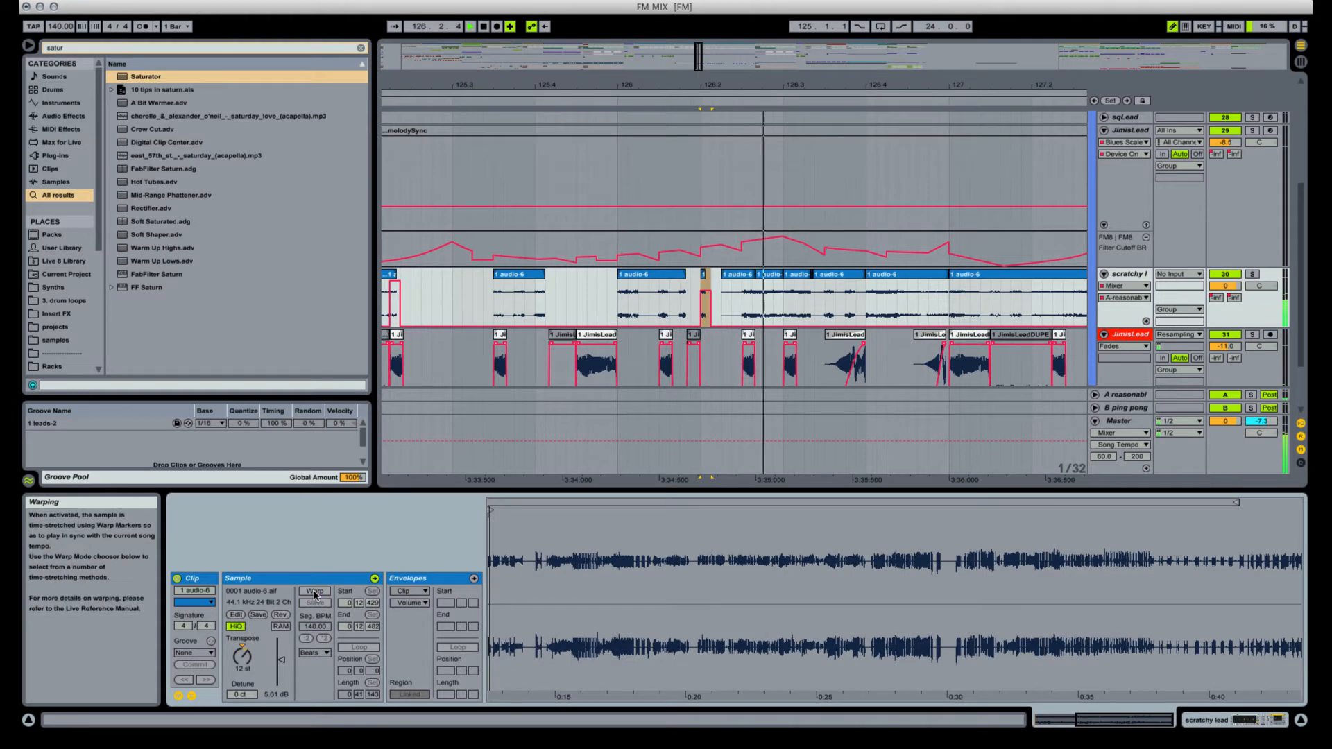
pyautogui.click(651, 282)
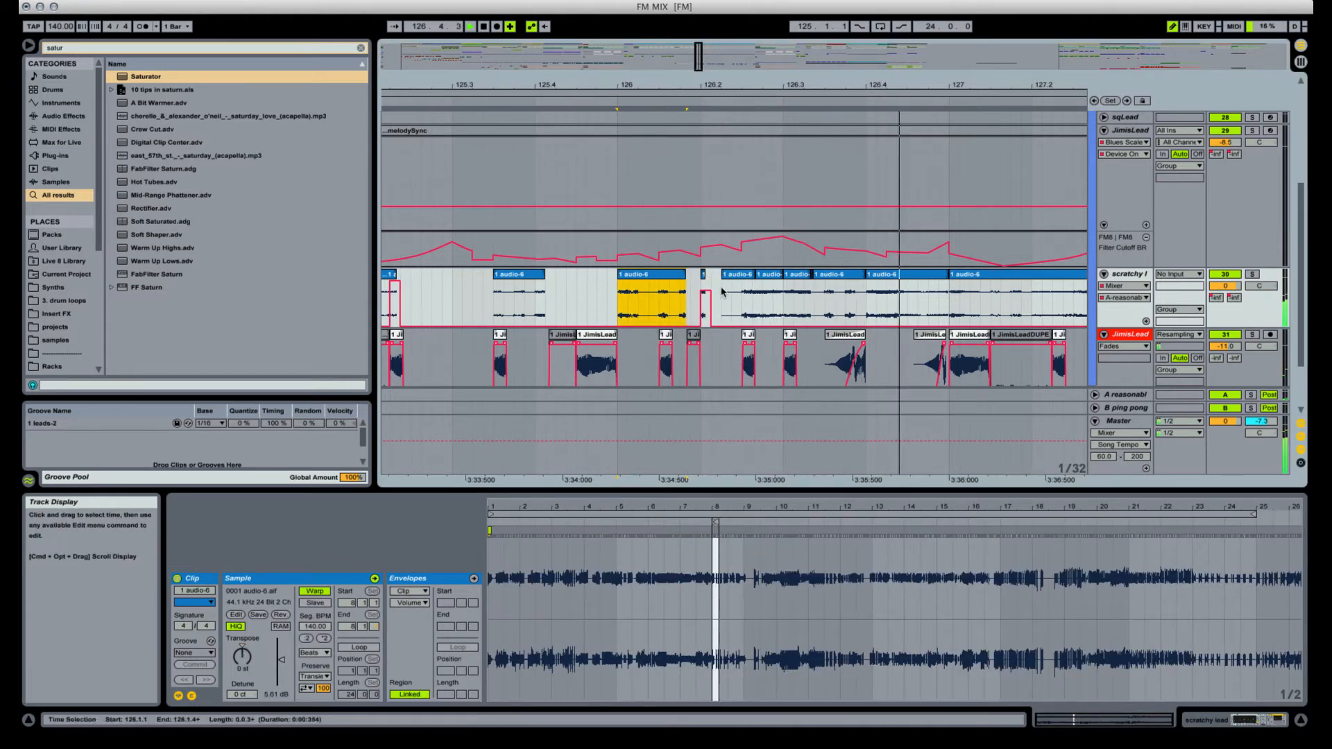
pyautogui.press('space')
pyautogui.press('space')
pyautogui.press('space')
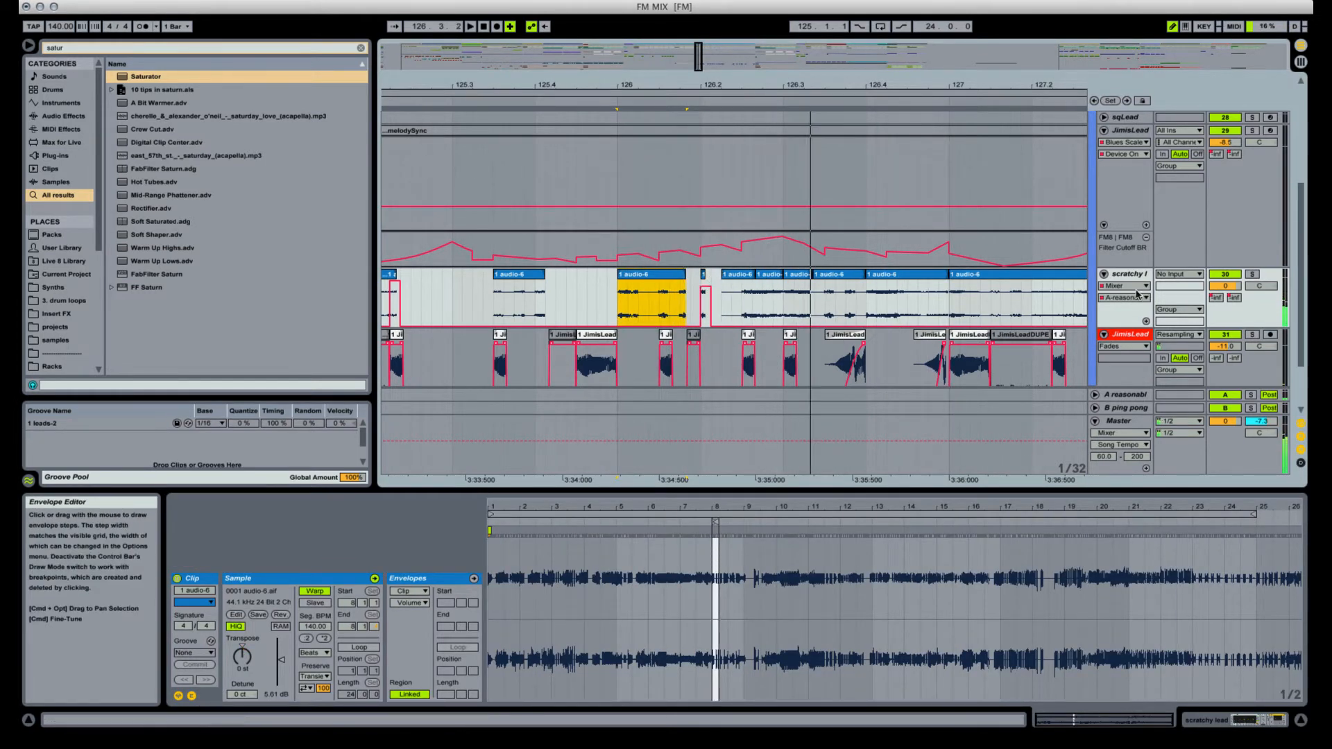
# Draw a 1/32-note step at about -18.8 dB in the ping pong send automation over the short clip at 126.2.
pyautogui.click(1234, 299)
pyautogui.click(708, 283)
pyautogui.press('space')
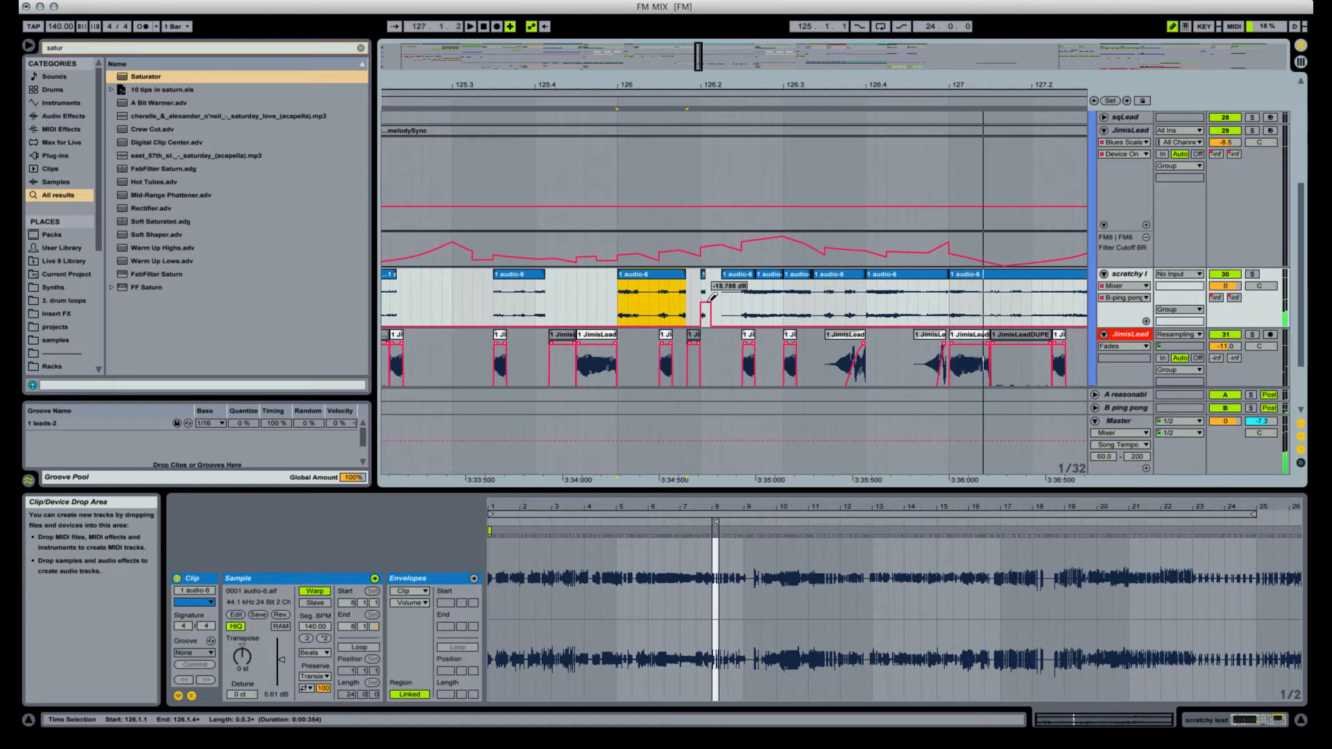
pyautogui.press('space')
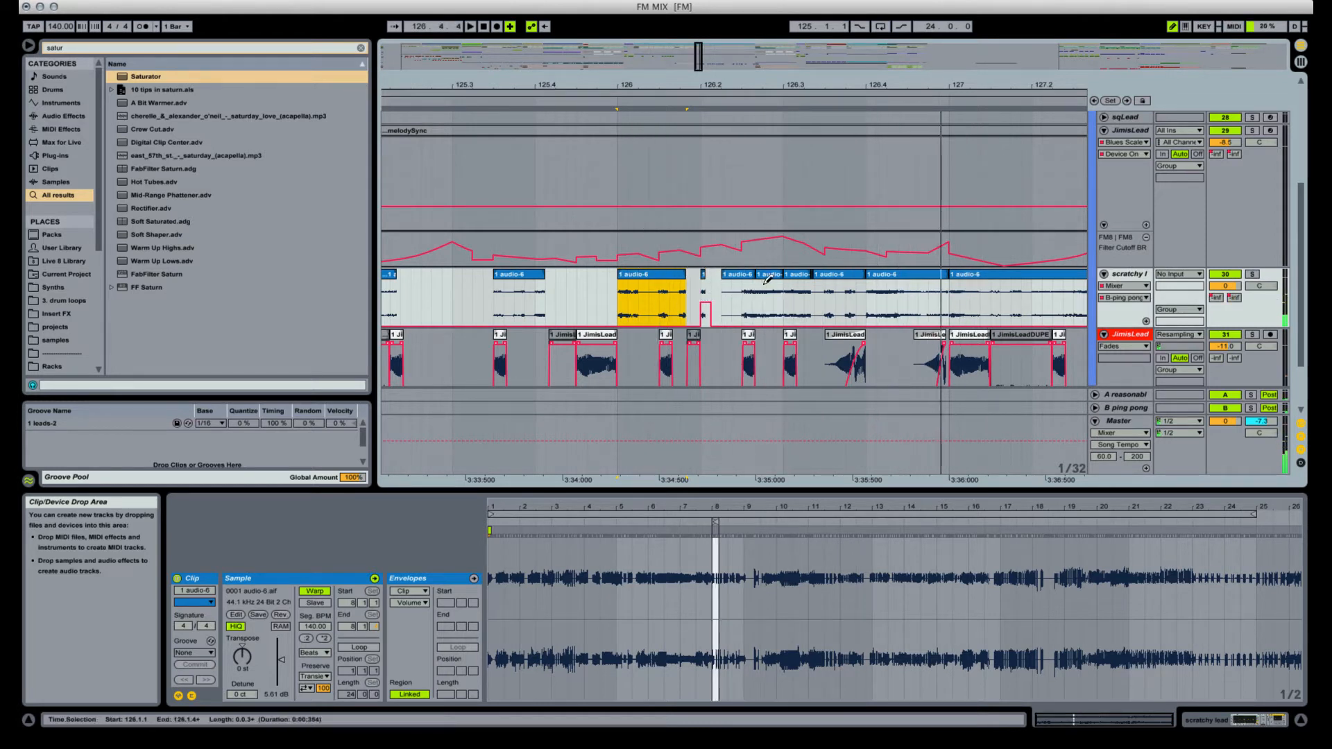
# Deactivate the scratchy lead clip between 126.3 and 126.4 and replay from the short clip just before 126.3.
pyautogui.press('space')
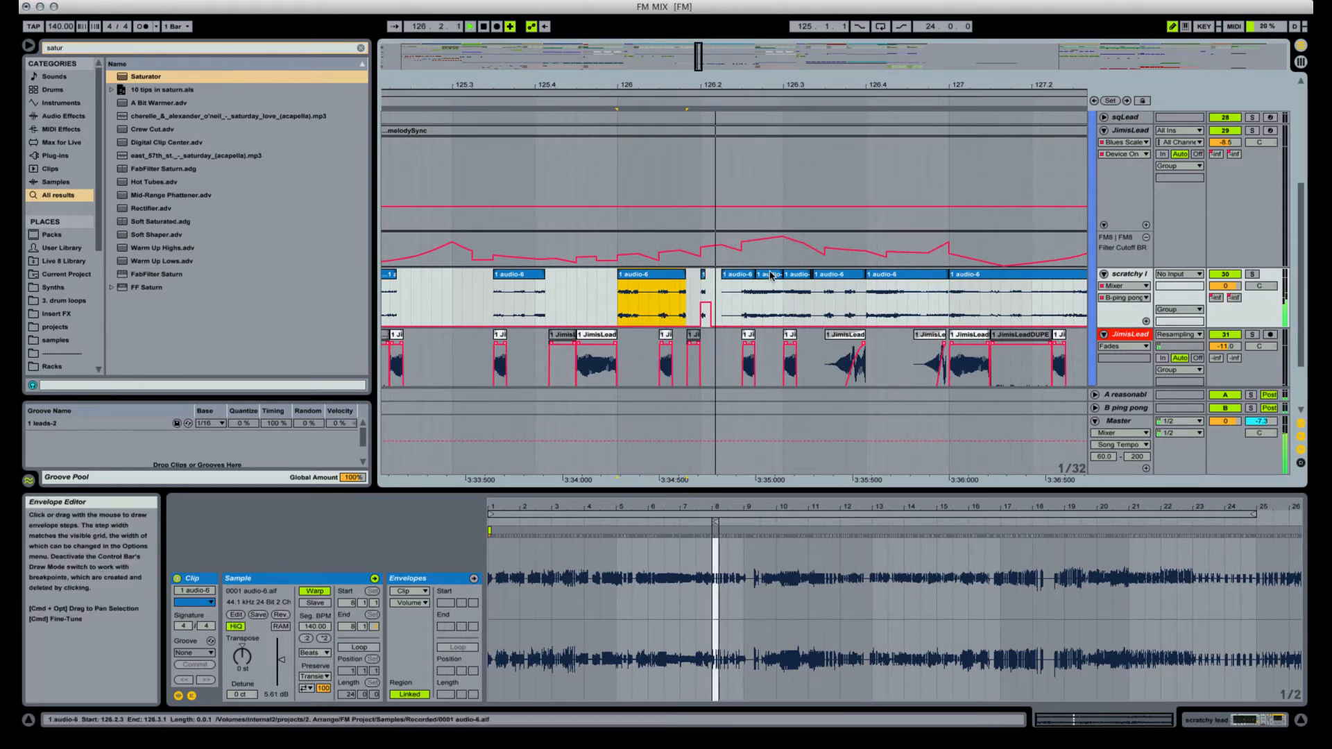
pyautogui.click(837, 278)
pyautogui.press('0')
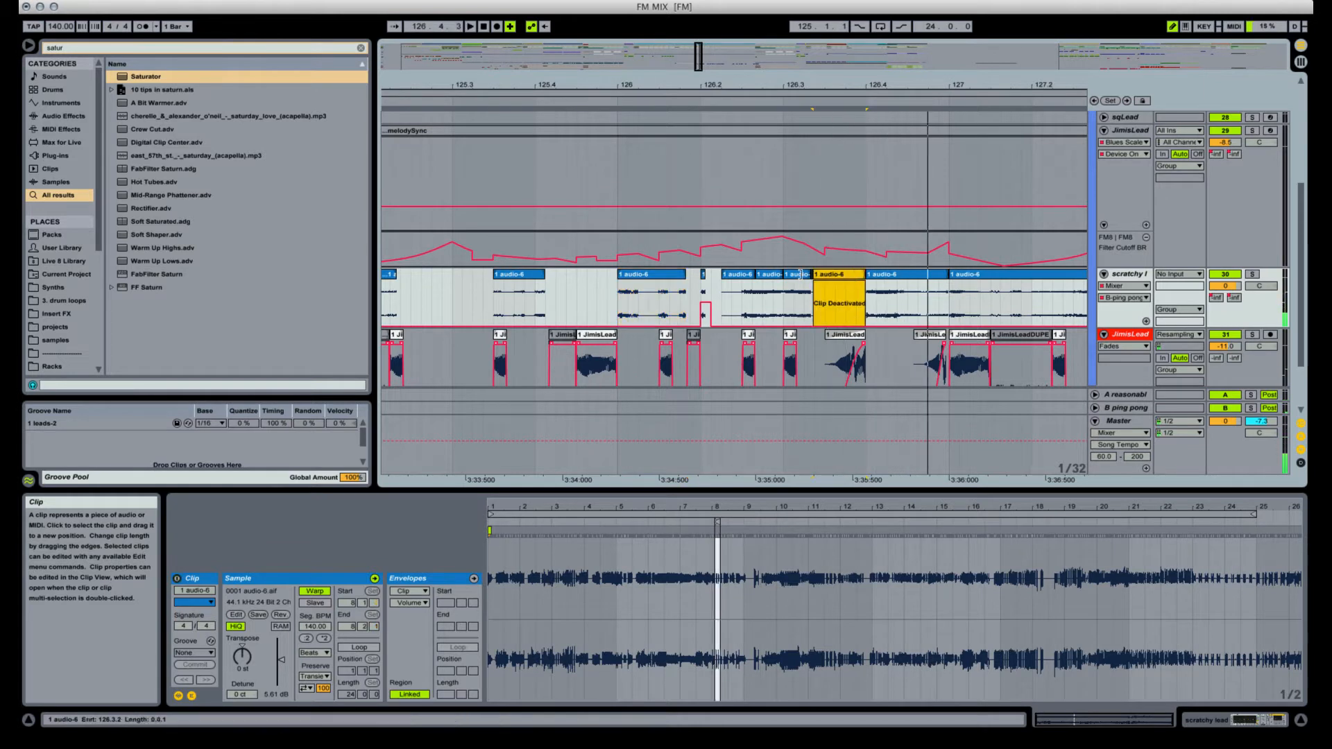
pyautogui.click(762, 272)
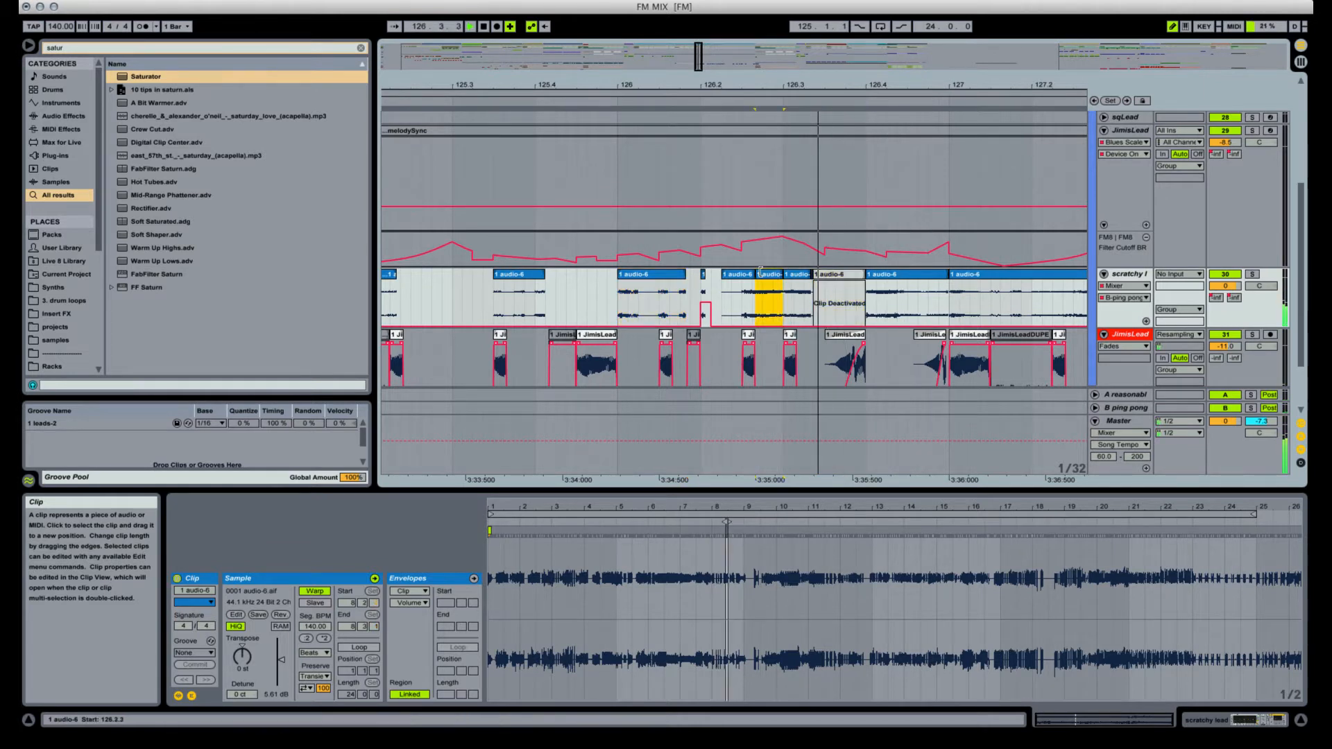
# Shorten the scratchy lead clip at 126.4 so it ends just before bar 127, and replay it.
pyautogui.click(873, 295)
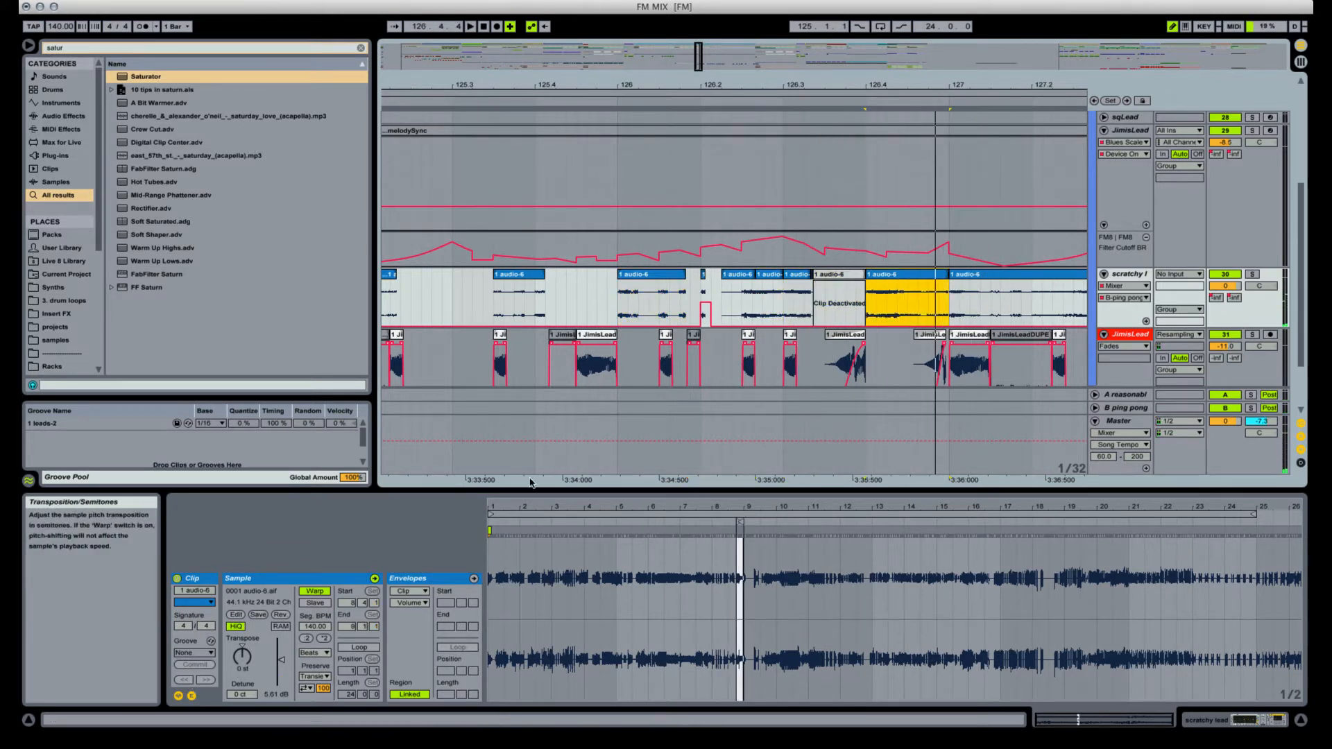
pyautogui.moveTo(948, 274); pyautogui.dragTo(923, 274)
pyautogui.press('space')
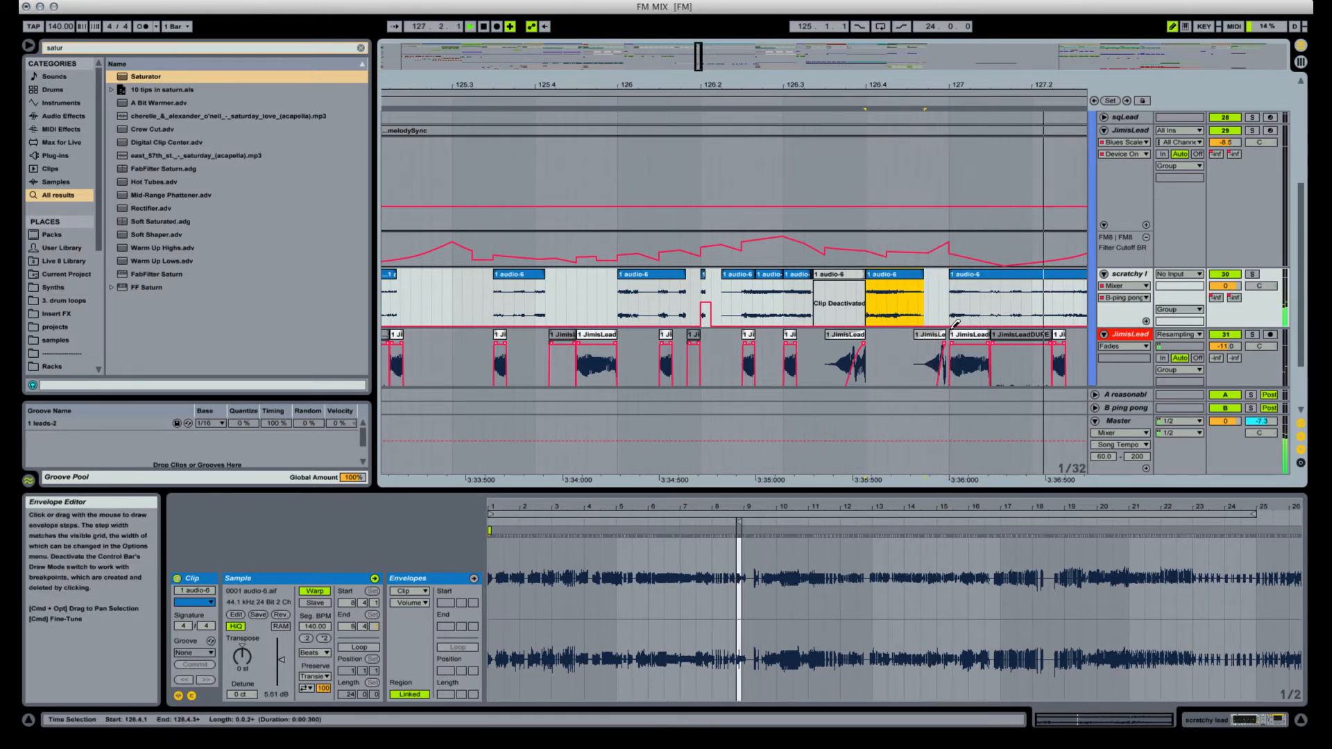
pyautogui.press('space')
pyautogui.press('space')
pyautogui.press('space')
# Show the scratchy lead's clip fades, lengthen the fade-out of the clip at 126.4 and replay it.
pyautogui.press('alt+super+f')
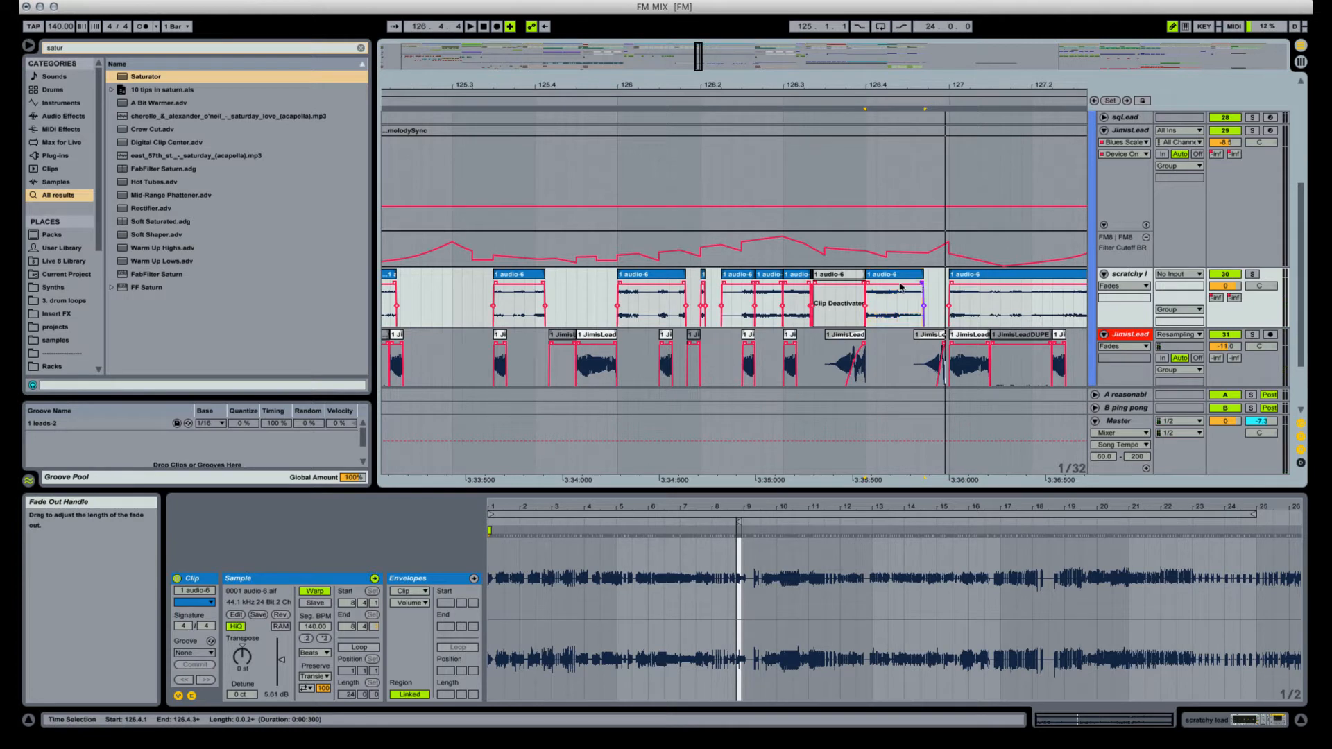
pyautogui.press('space')
pyautogui.moveTo(923, 283)
pyautogui.mouseDown()
pyautogui.moveTo(902, 286)
pyautogui.moveTo(902, 321)
pyautogui.moveTo(903, 288)
pyautogui.mouseUp()
pyautogui.press('space')
pyautogui.press('space')
pyautogui.press('space')
pyautogui.press('space')
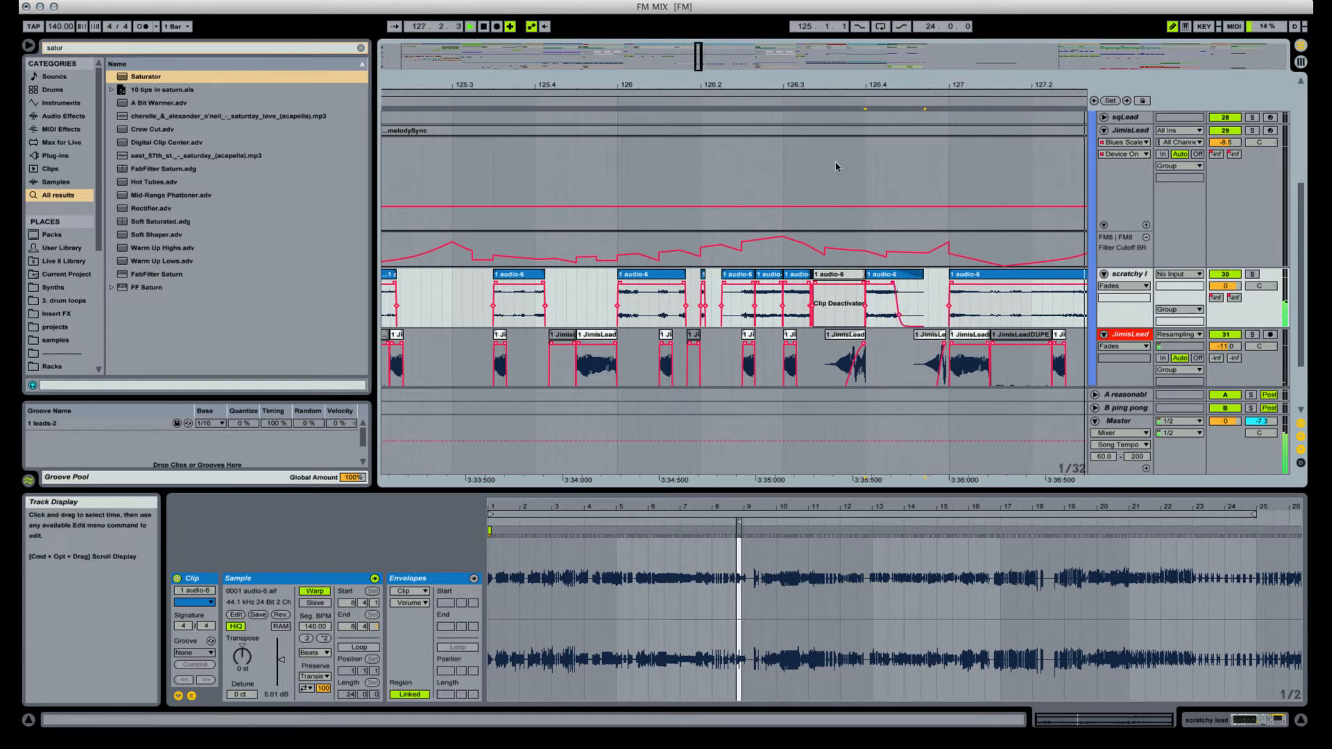
# Play the edited scratchy lead clips from bar 125 to check the rhythm.
pyautogui.press('space')
pyautogui.moveTo(698, 84); pyautogui.dragTo(697, 70)
pyautogui.press('space')
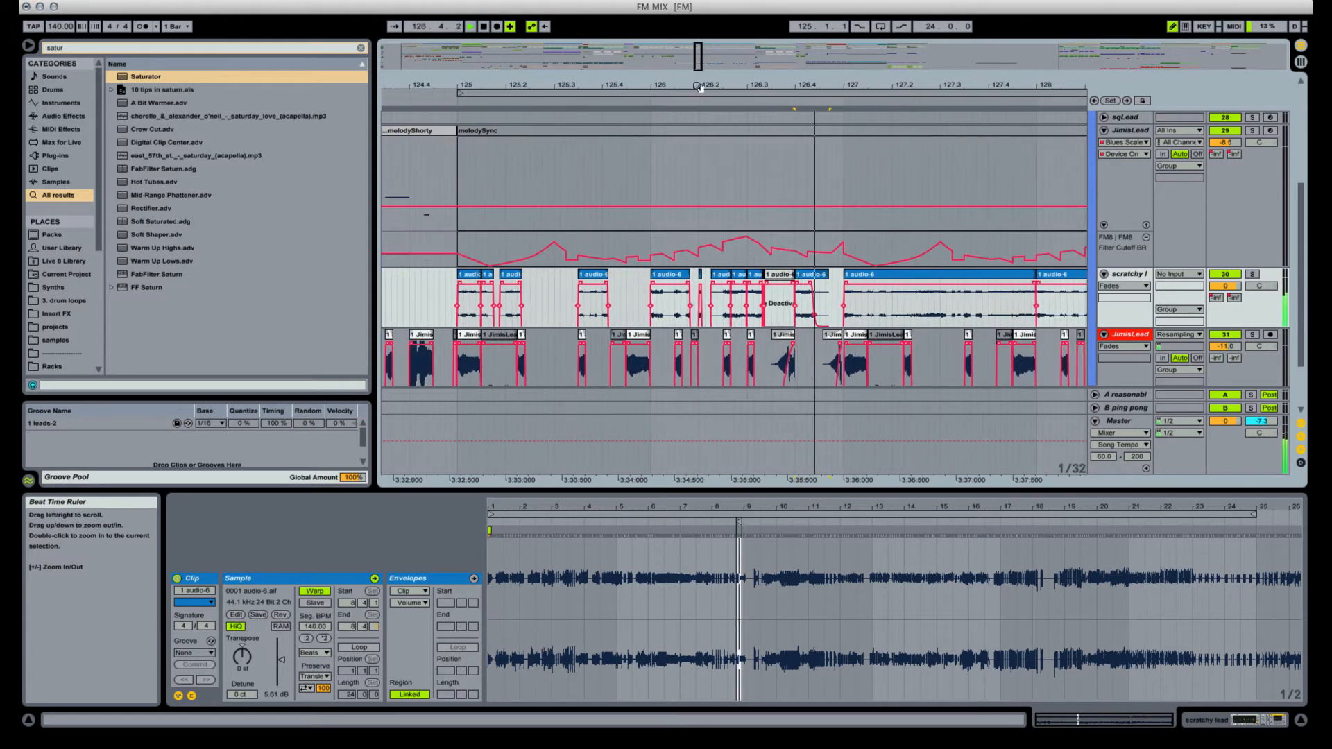
pyautogui.press('space')
pyautogui.click(464, 276)
pyautogui.press('space')
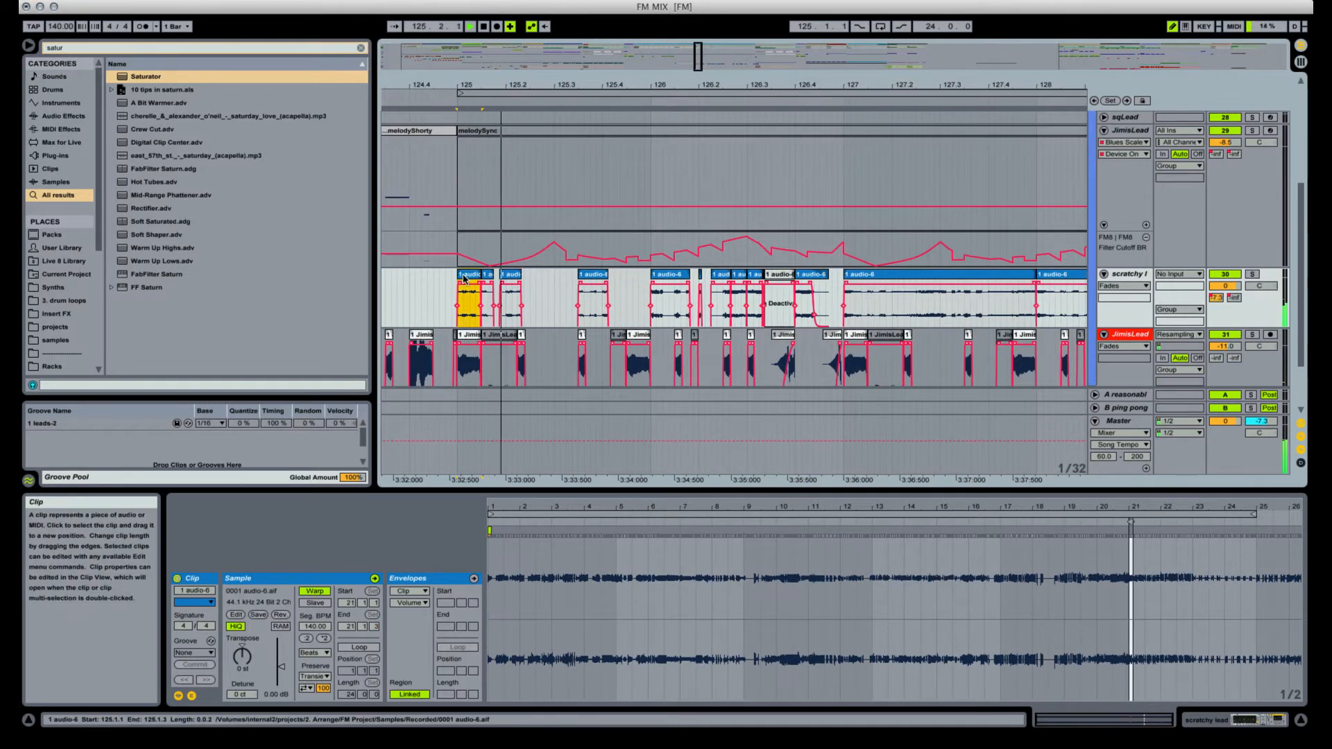
# Cut a 1/32-note gap into the scratchy lead at 127.1.4, slightly extend the clip before it and play from bar 127.
pyautogui.scroll(-3, 790, 141)
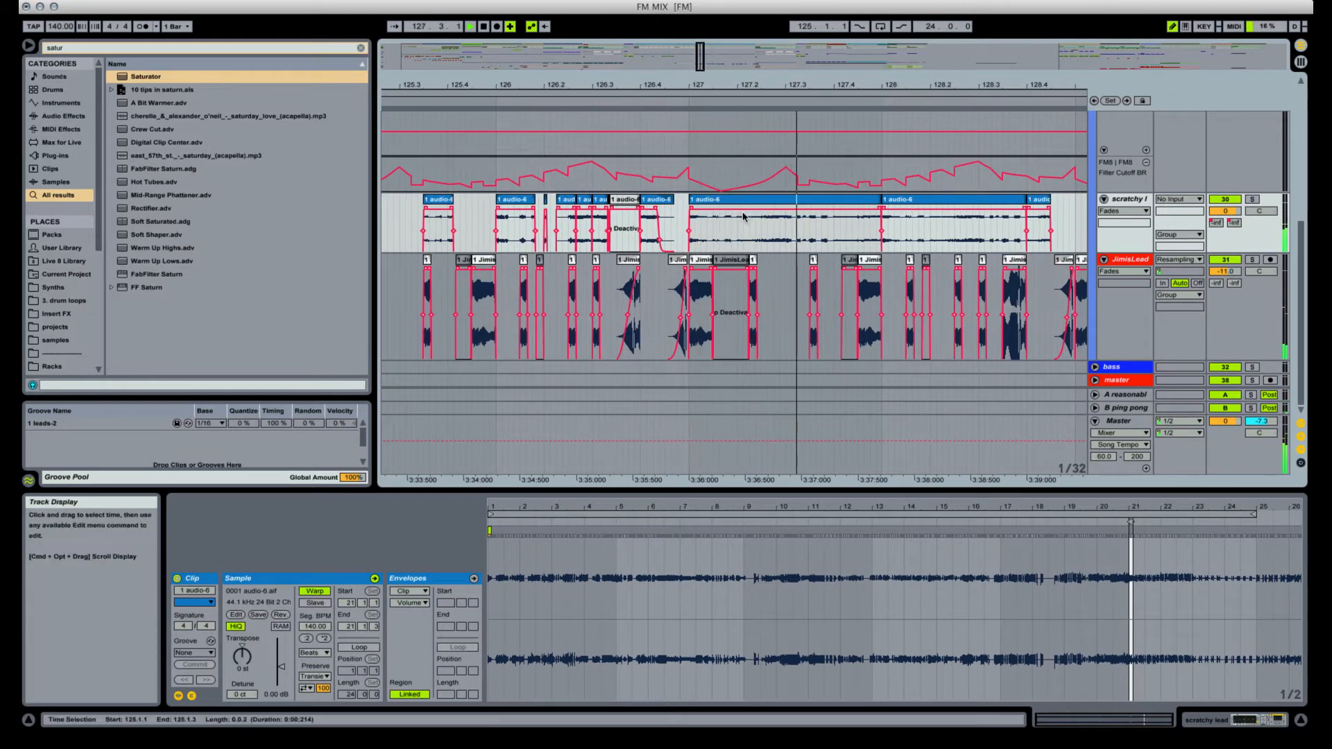
pyautogui.click(729, 206)
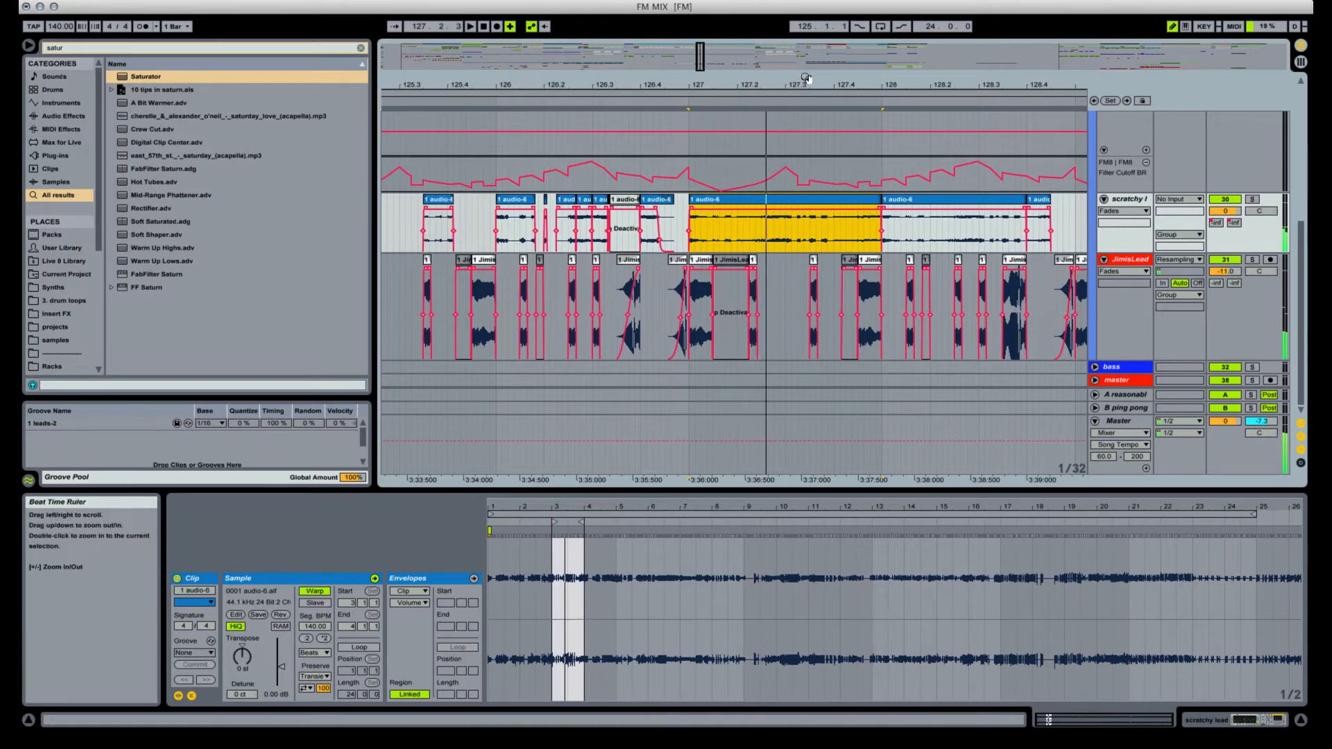
pyautogui.click(668, 224)
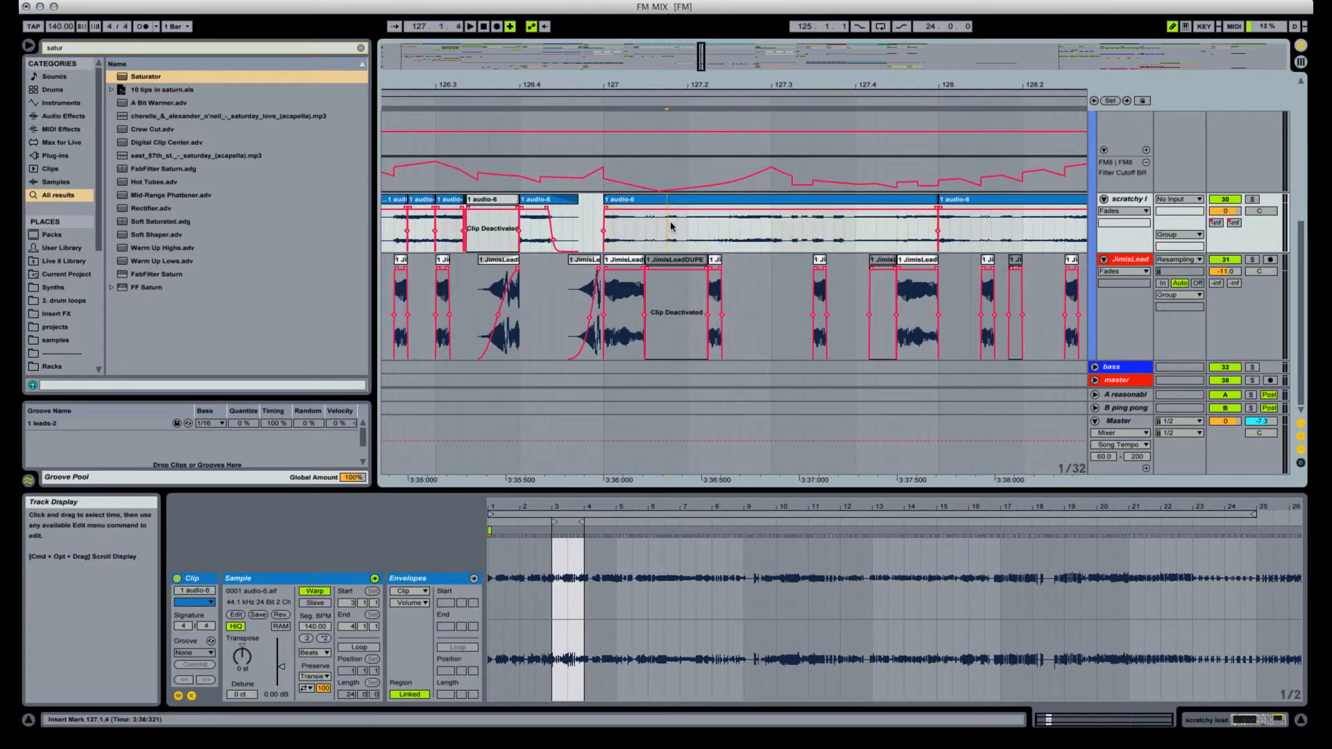
pyautogui.press('super+e')
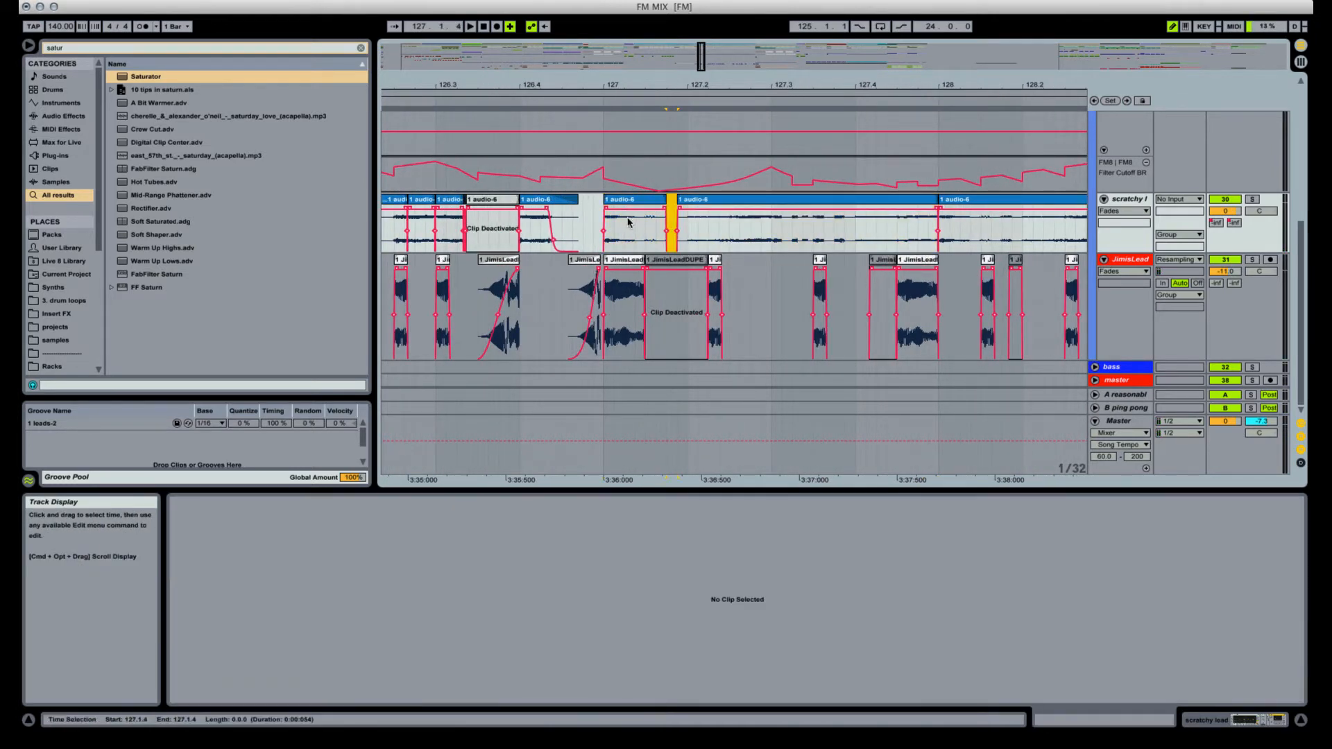
pyautogui.click(665, 199)
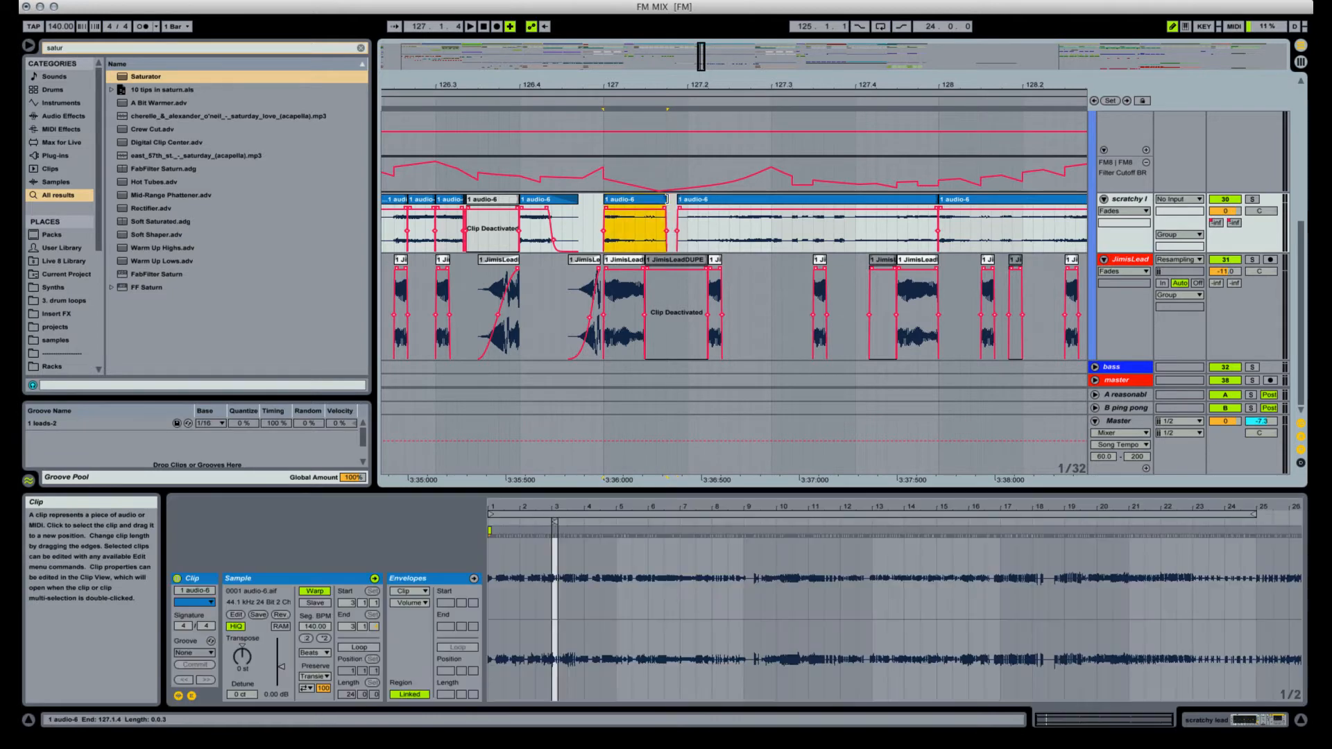
pyautogui.click(648, 228)
pyautogui.press('space')
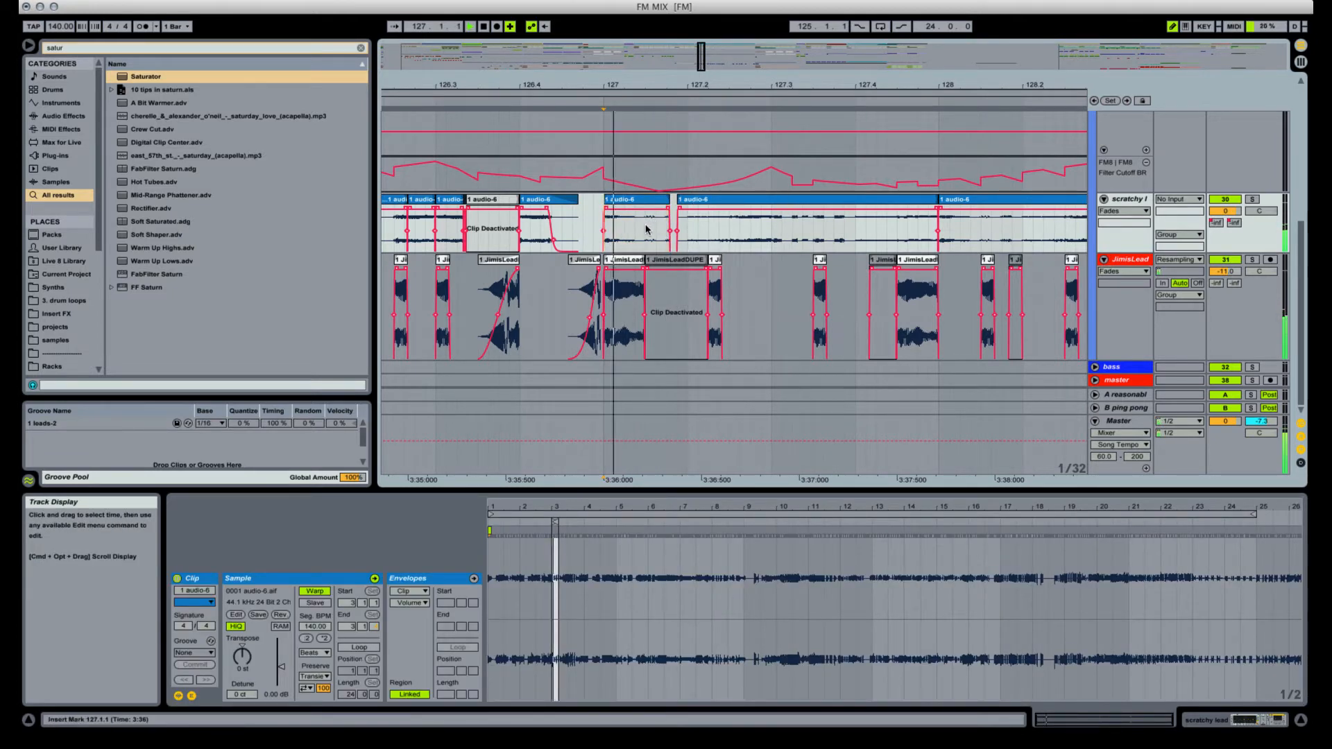
# Cut a 1/32-note gap into the scratchy lead at 127.1.3 and replay from bar 127.
pyautogui.moveTo(650, 231); pyautogui.dragTo(656, 229)
pyautogui.press('Delete')
pyautogui.click(634, 210)
pyautogui.press('space')
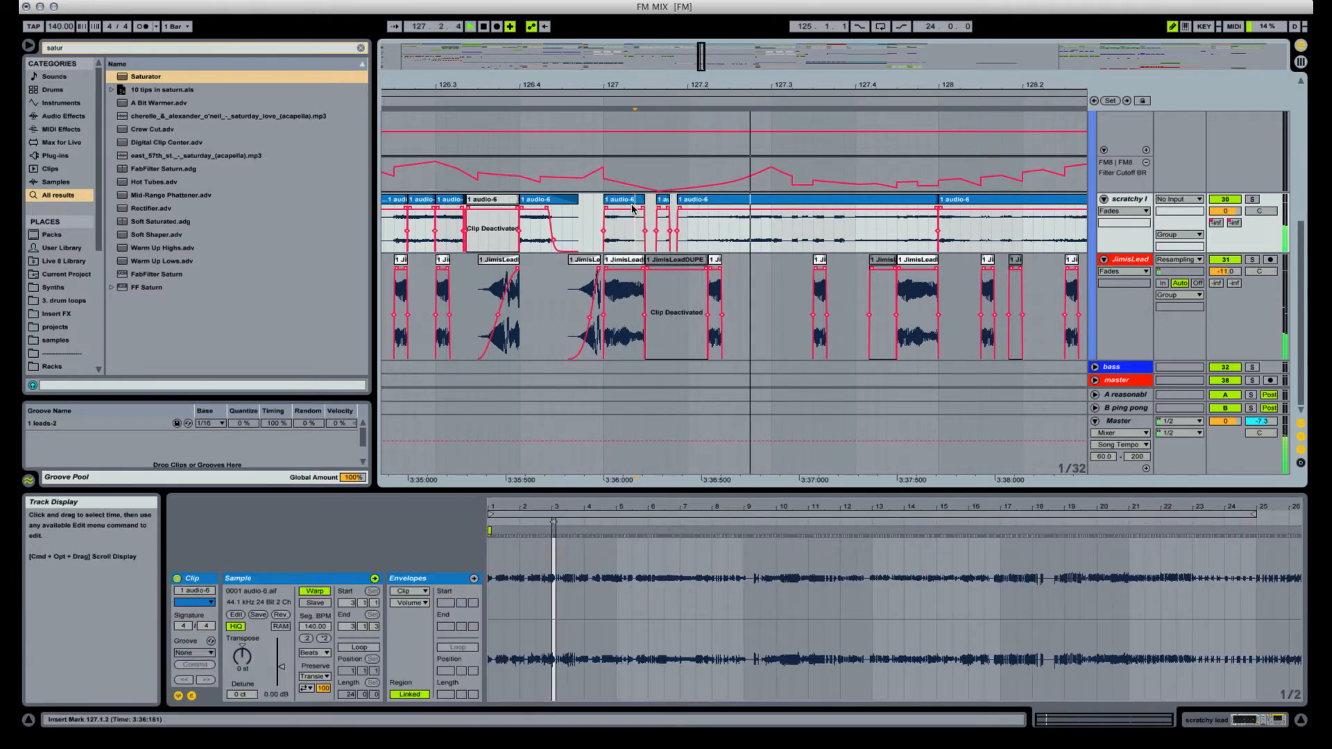
pyautogui.press('space')
pyautogui.click(619, 202)
pyautogui.press('space')
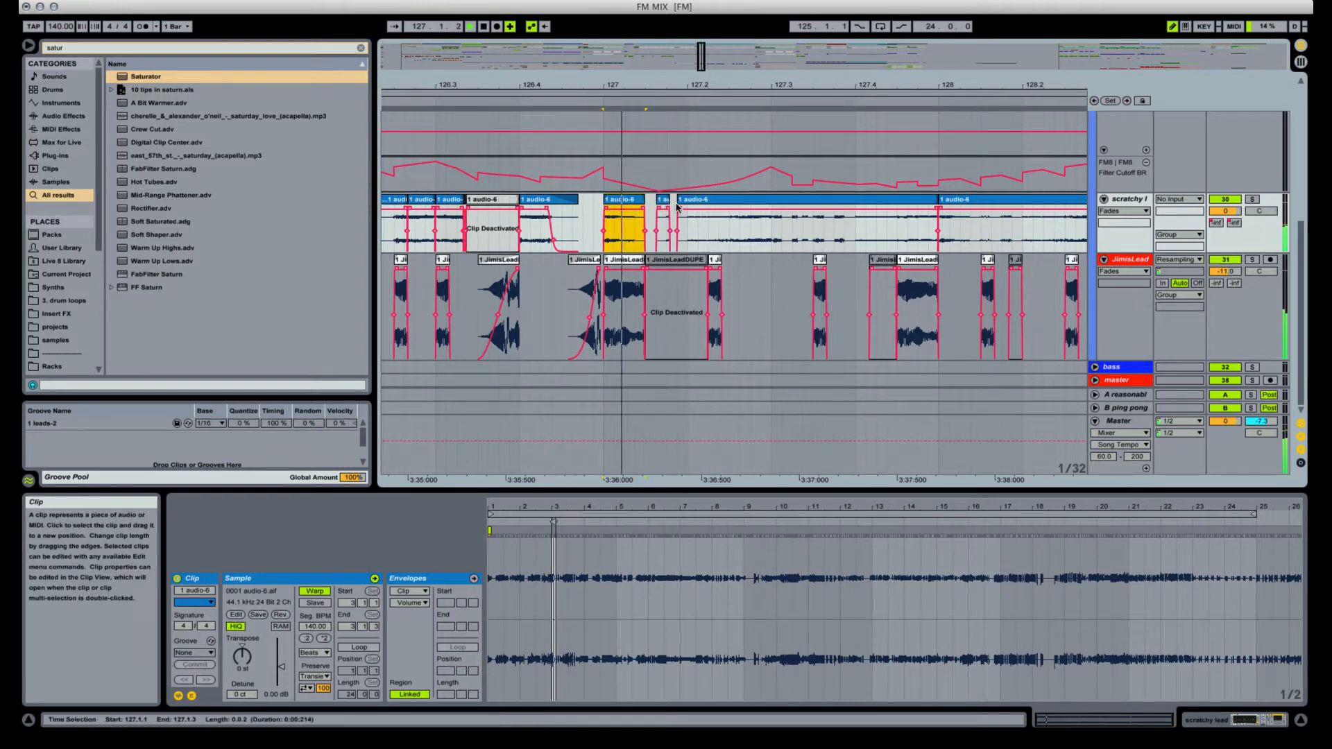
# Cut two 1/32-note gaps before 127.3, isolating a short clip around 127.2.4, and replay from bar 127.
pyautogui.moveTo(740, 230); pyautogui.dragTo(768, 229)
pyautogui.press('Delete')
pyautogui.press('Delete')
pyautogui.click(609, 201)
pyautogui.press('space')
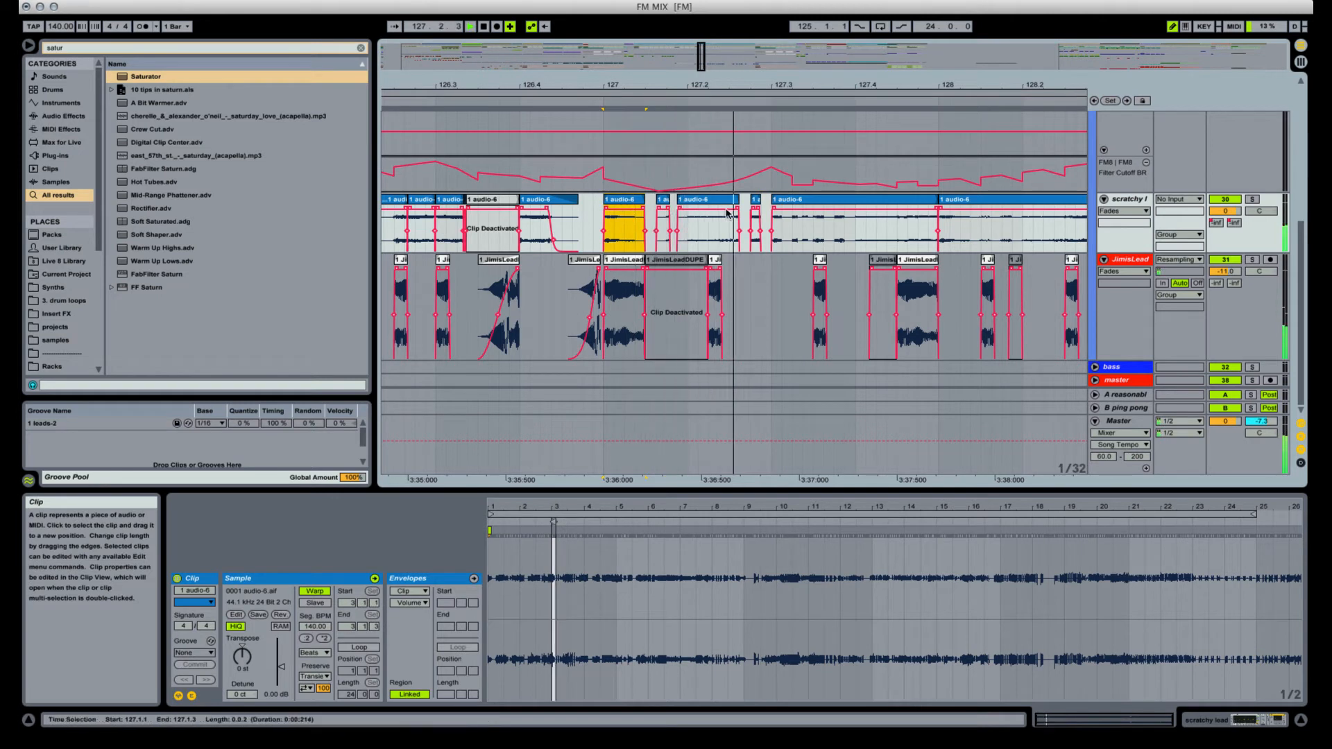
# Lengthen the fade-out of the short clip at 127.2.4 and replay the passage.
pyautogui.moveTo(759, 208); pyautogui.dragTo(754, 209)
pyautogui.press('space')
pyautogui.press('space')
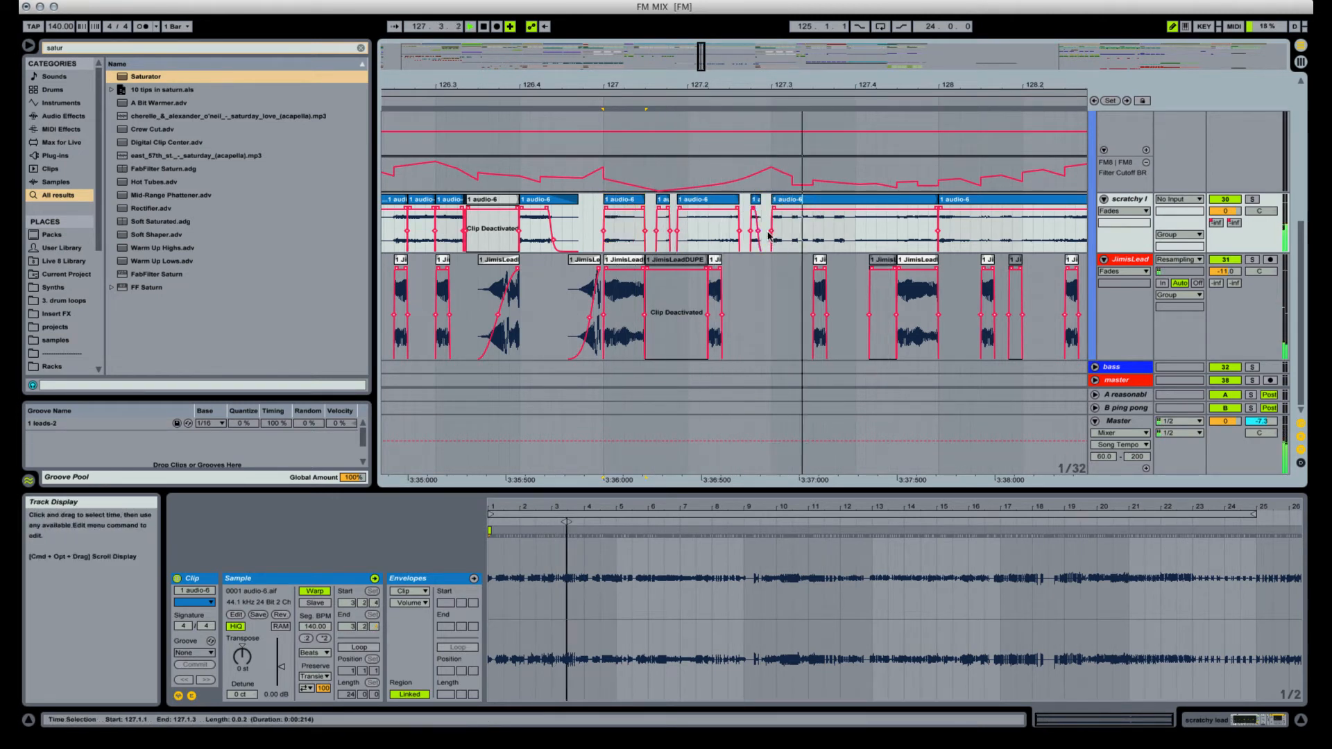
pyautogui.press('space')
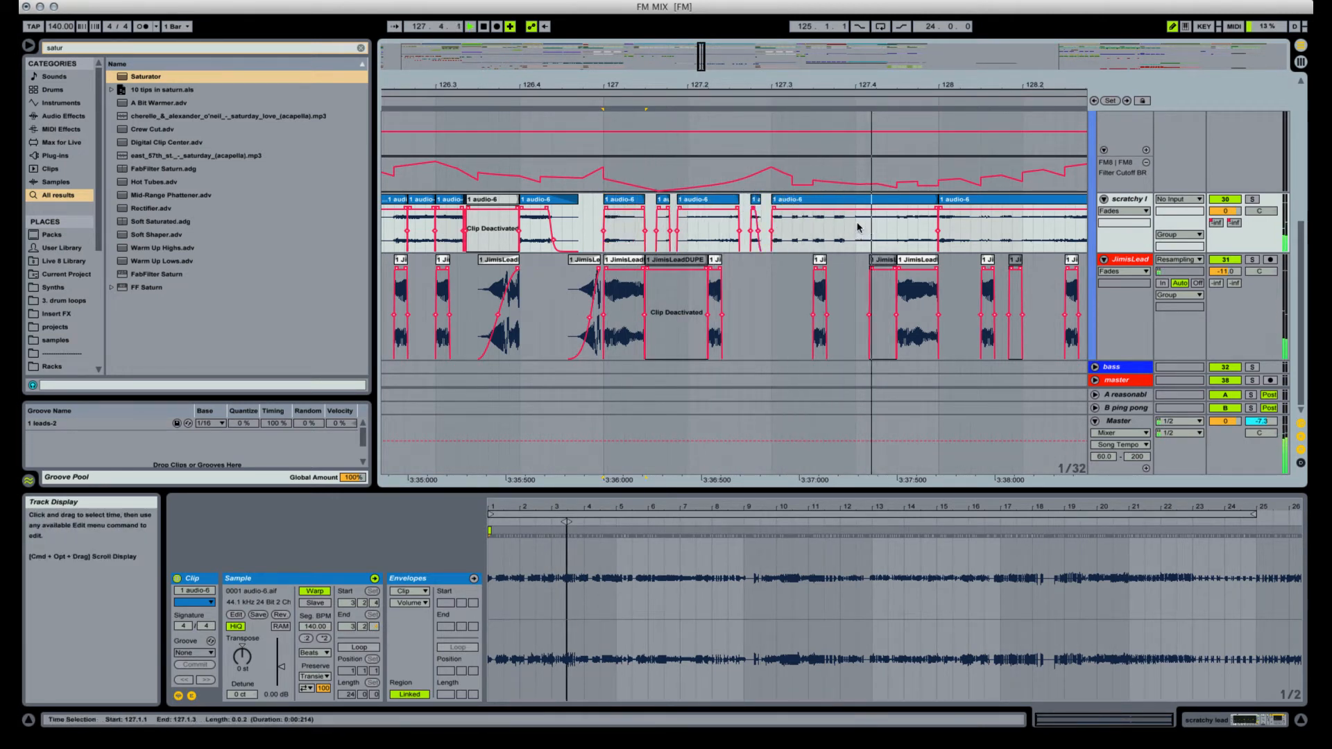
# Split the scratchy lead at 127.4 and shorten the clip at 127.3 so it ends just after 127.3.4.
pyautogui.click(856, 227)
pyautogui.click(848, 200)
pyautogui.press('space')
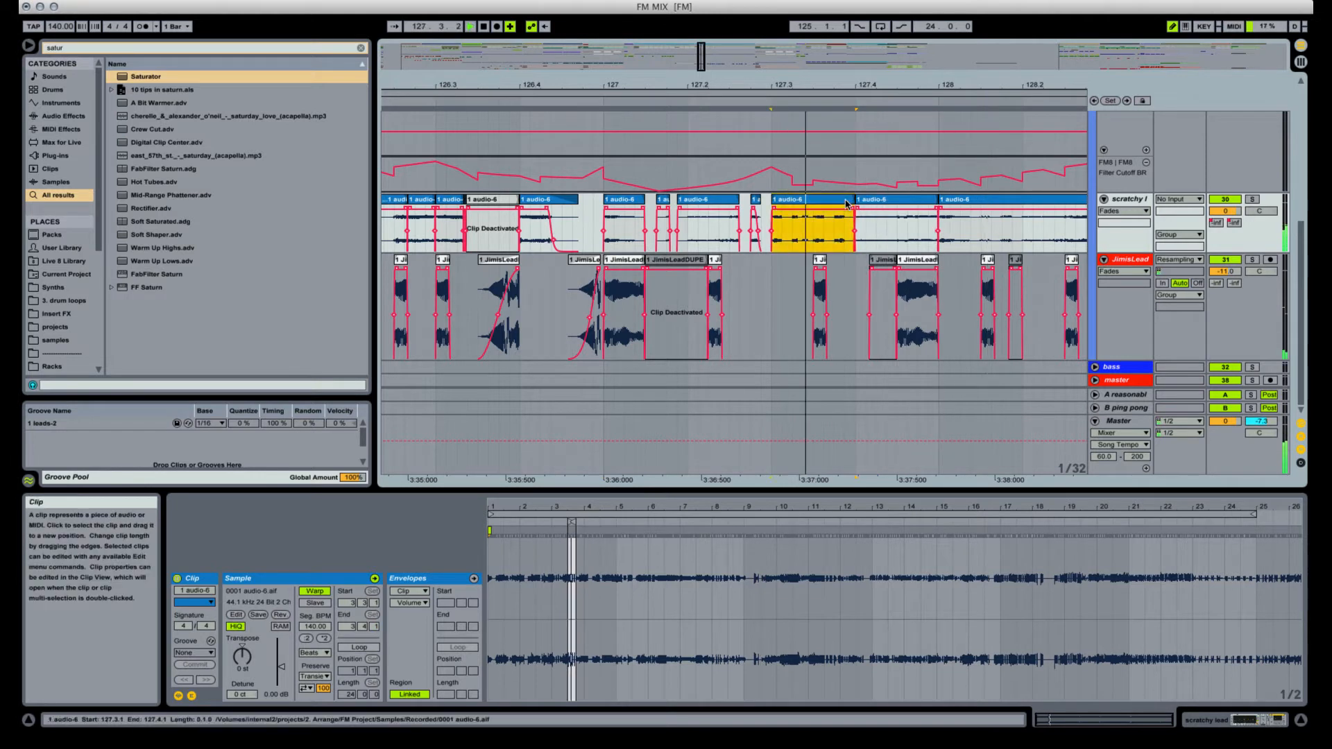
pyautogui.moveTo(845, 200); pyautogui.dragTo(840, 206)
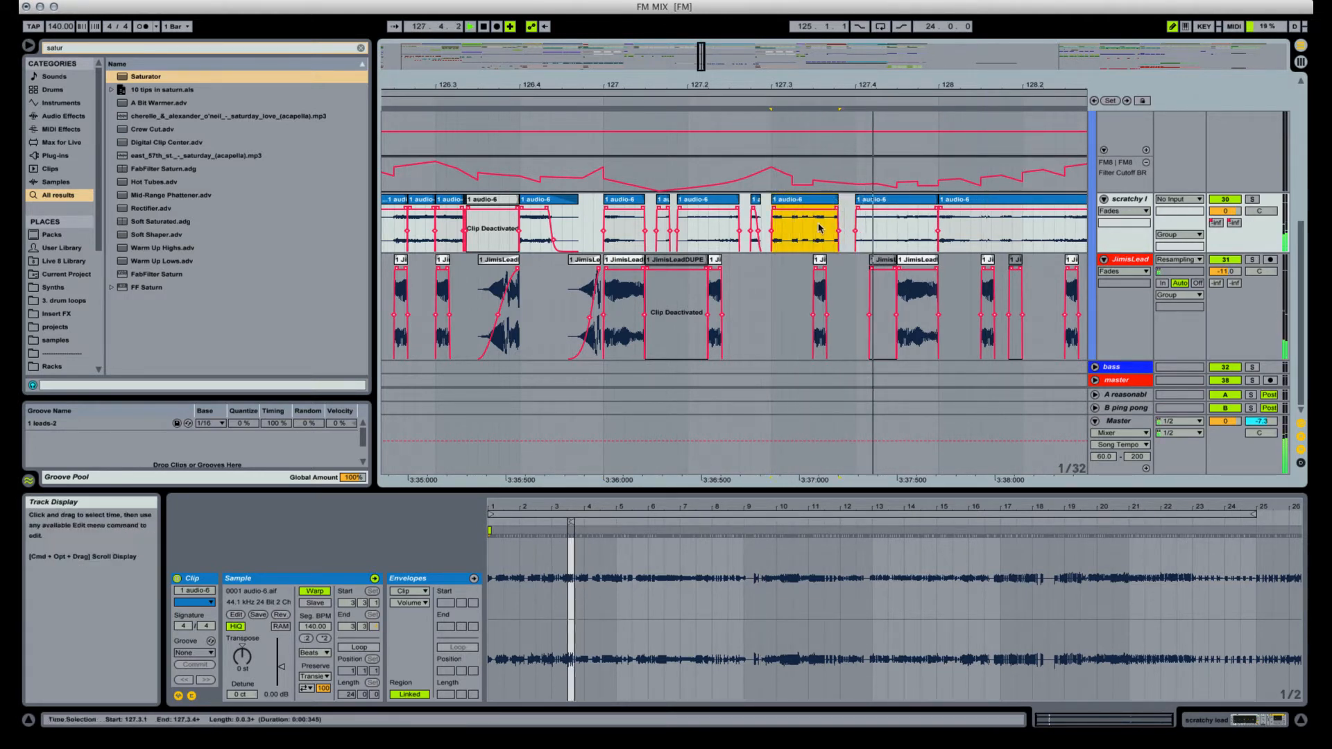
# Cut a small gap just after 127.3.2 into the clip at 127.3 and replay from 127.3.
pyautogui.click(798, 230)
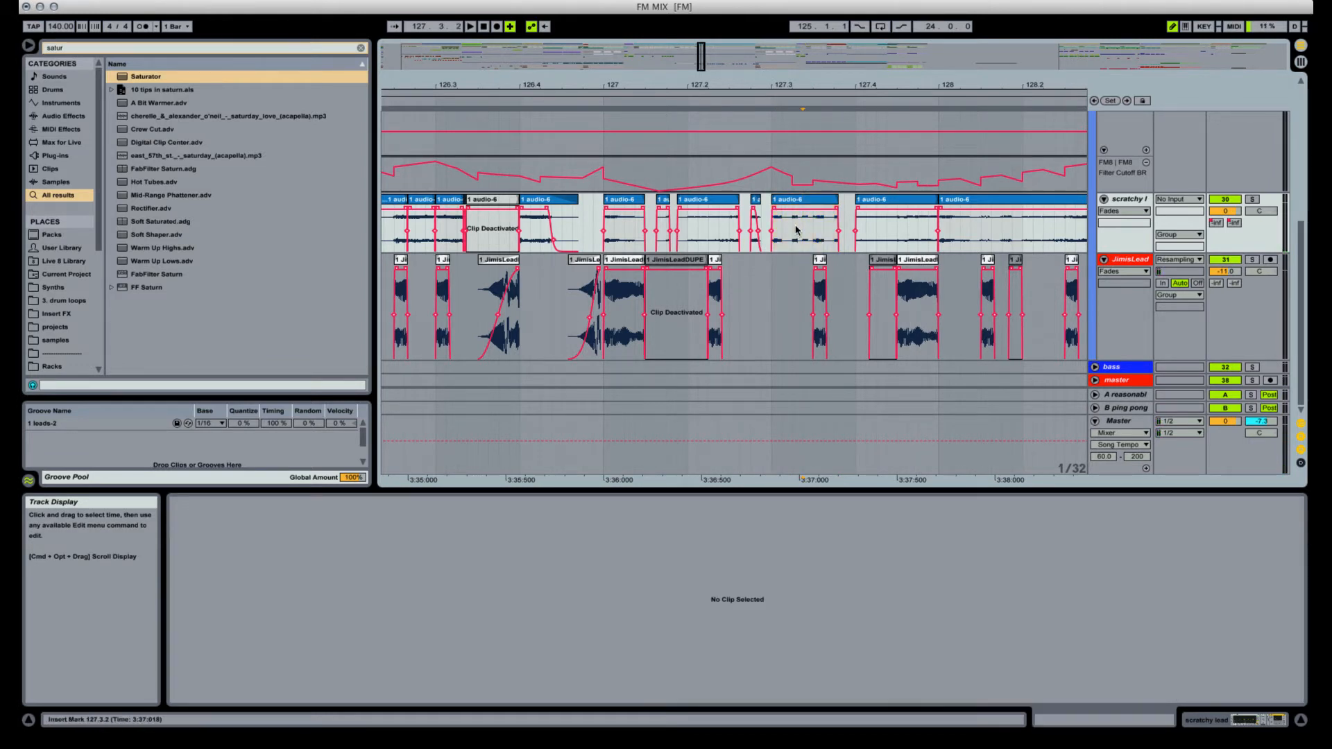
pyautogui.press('Delete')
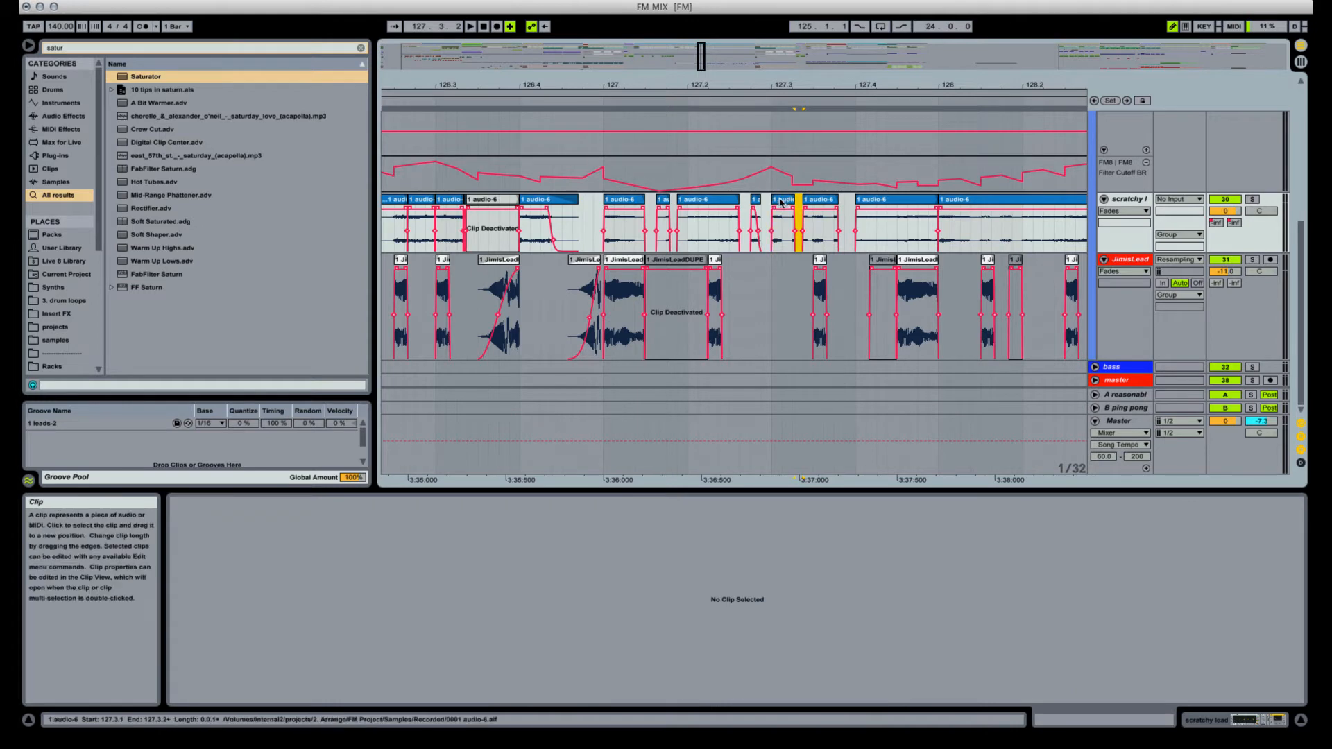
pyautogui.click(785, 199)
pyautogui.press('space')
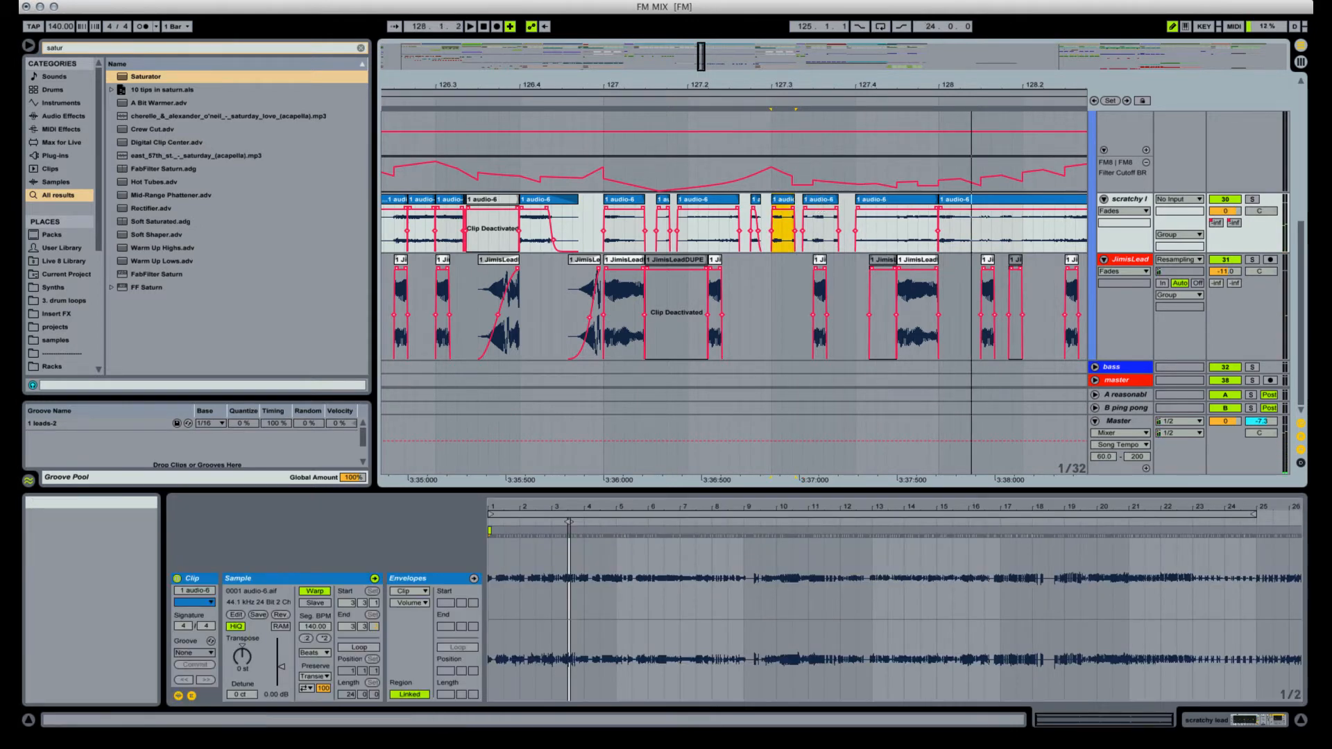
pyautogui.click(927, 1)
pyautogui.click(935, 86)
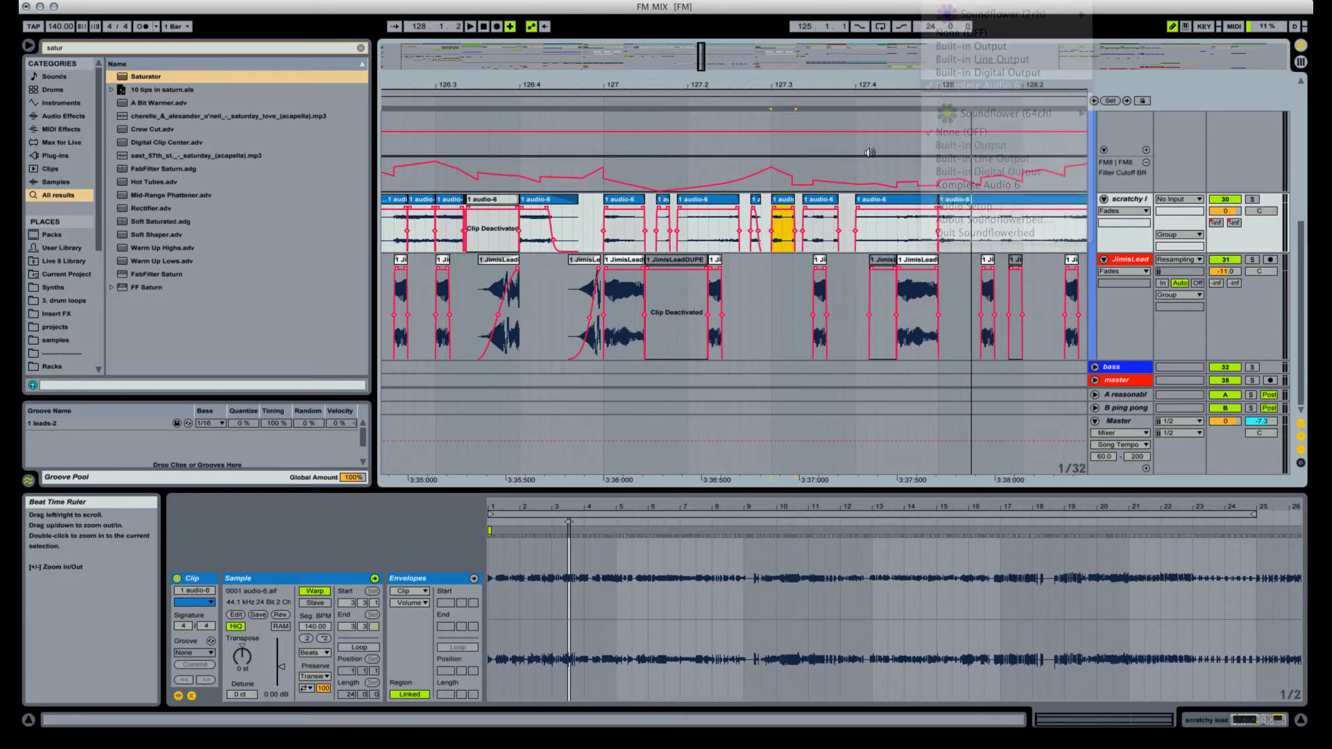
# Remove the fade-in from the scratchy lead clip starting just after 127.3.2 and replay from the clip before 127.2.4.
pyautogui.moveTo(791, 86); pyautogui.dragTo(755, 268)
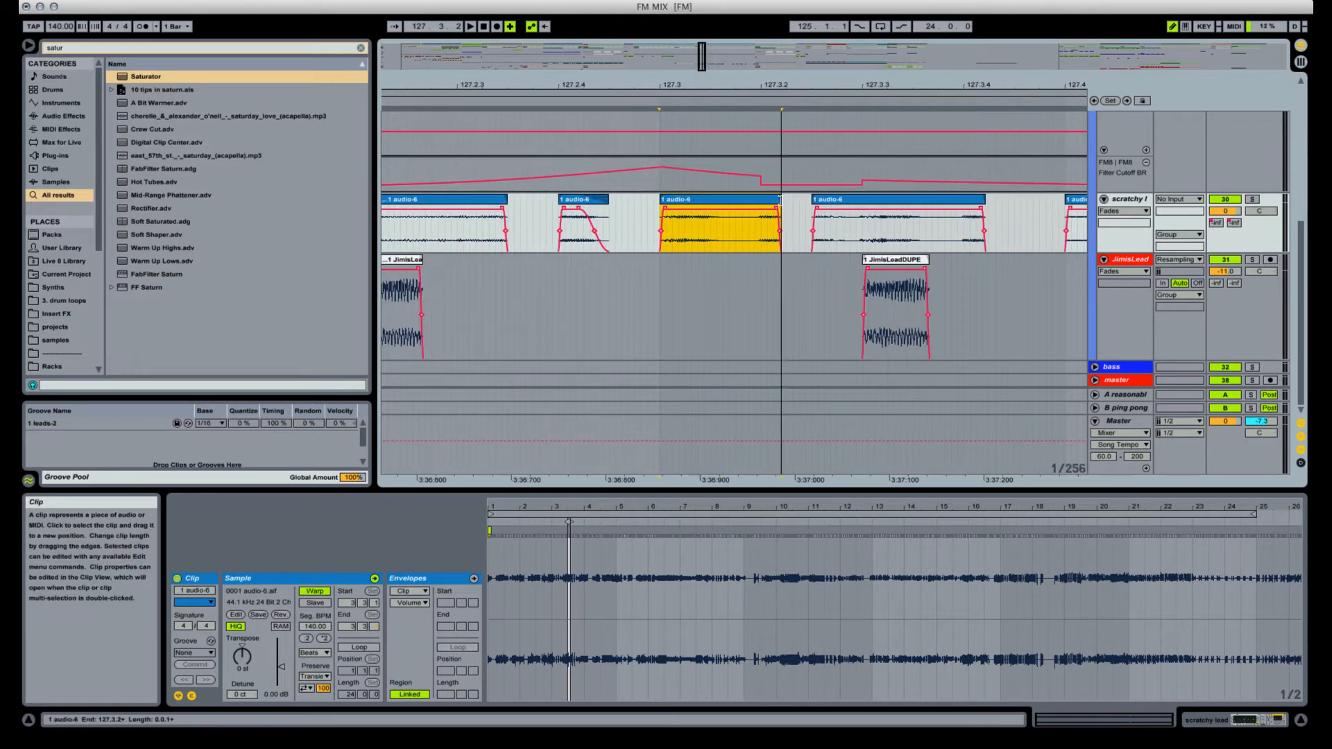
pyautogui.click(471, 201)
pyautogui.press('Left')
pyautogui.press('space')
pyautogui.press('space')
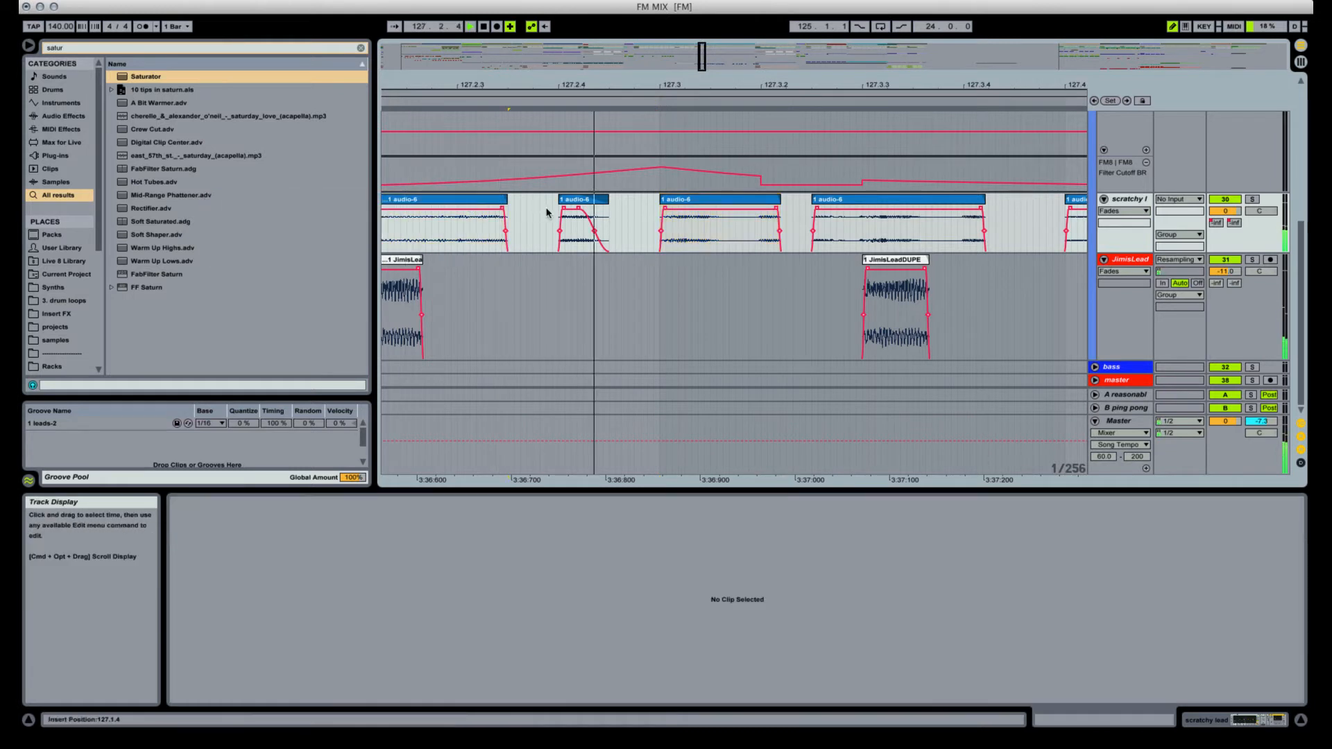
pyautogui.click(779, 231)
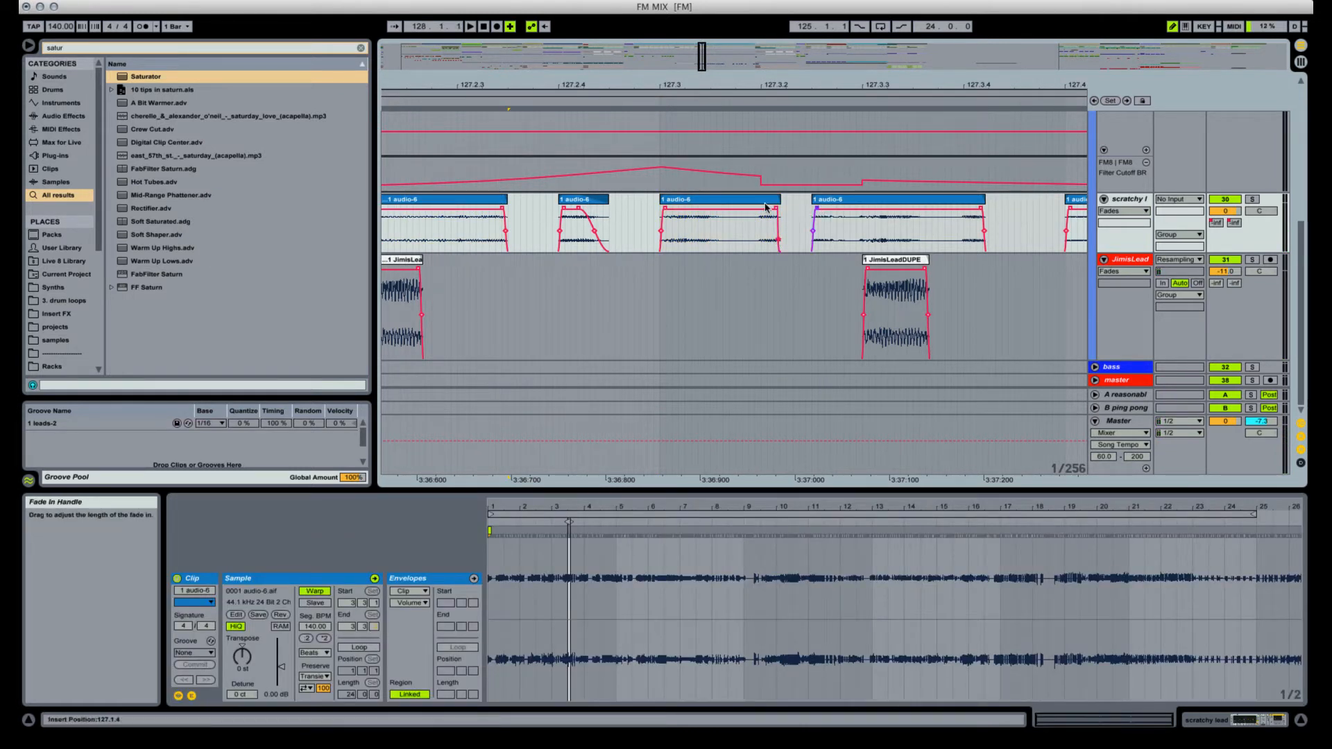
pyautogui.click(469, 202)
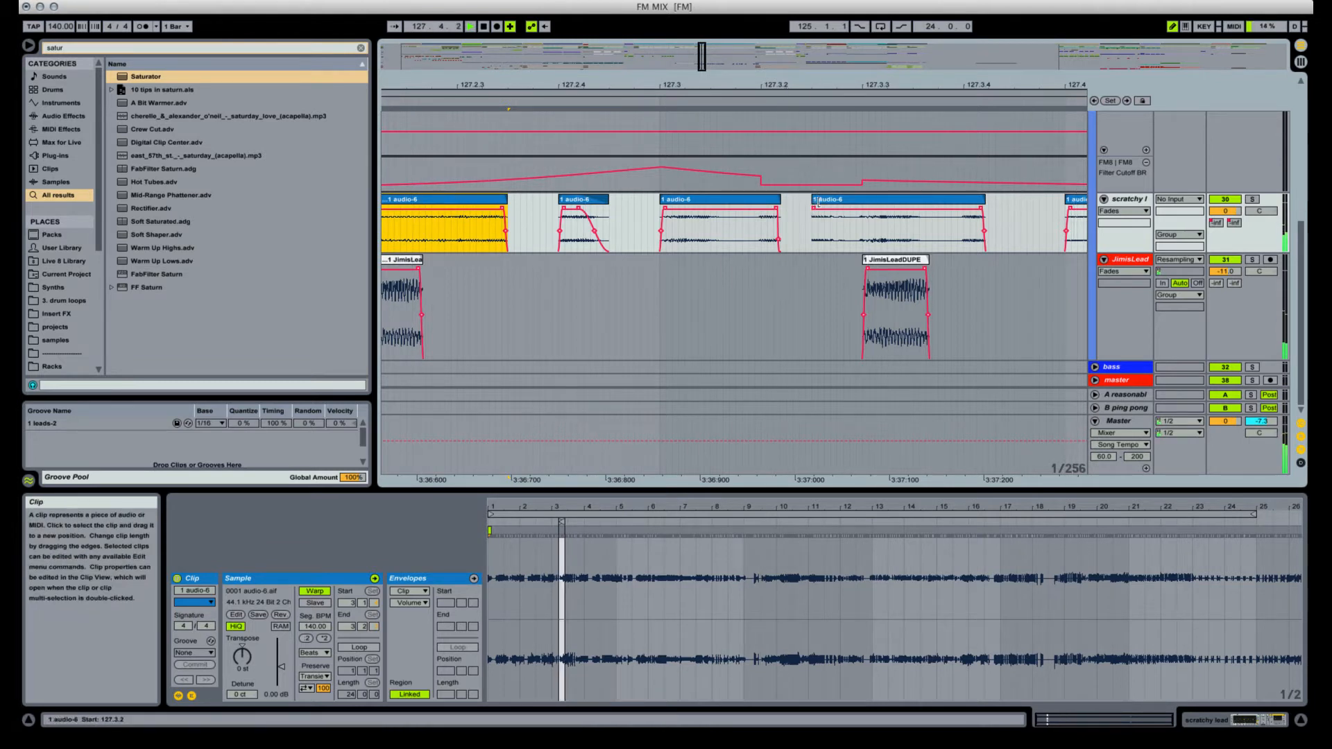
# Try trimming the start of the clip after 127.3.2 to just before 127.3.3, and undo the trim.
pyautogui.moveTo(819, 202); pyautogui.dragTo(852, 201)
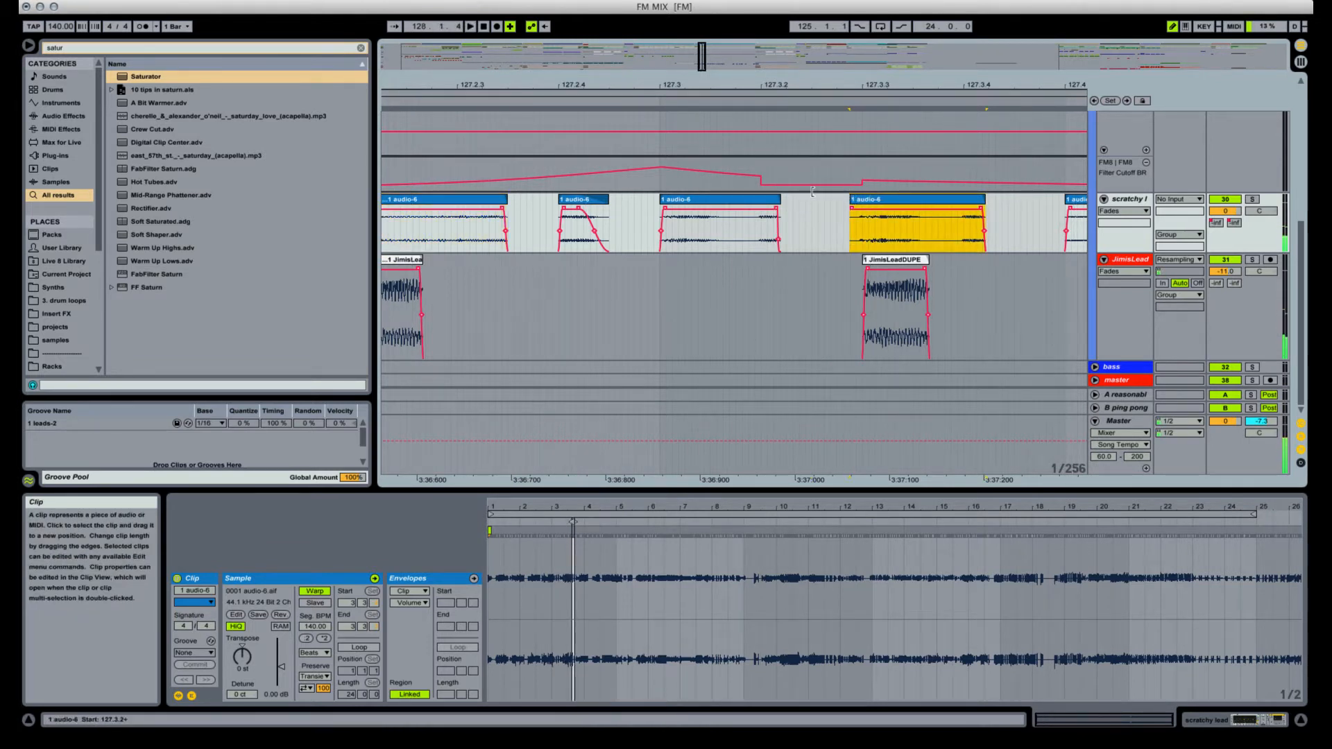
pyautogui.press('super+z')
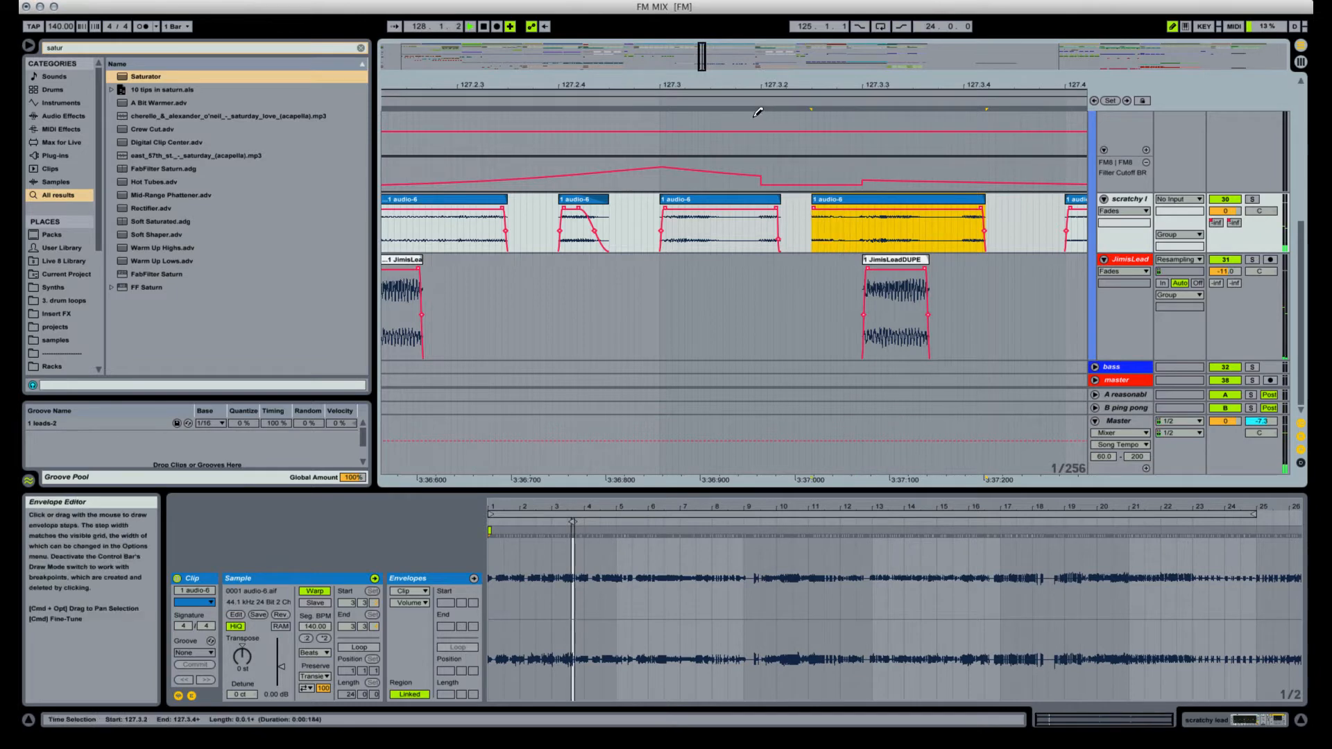
# Play the scratchy lead from bar 125 and check the cuts up to the uncut clip at bar 128.
pyautogui.click(723, 202)
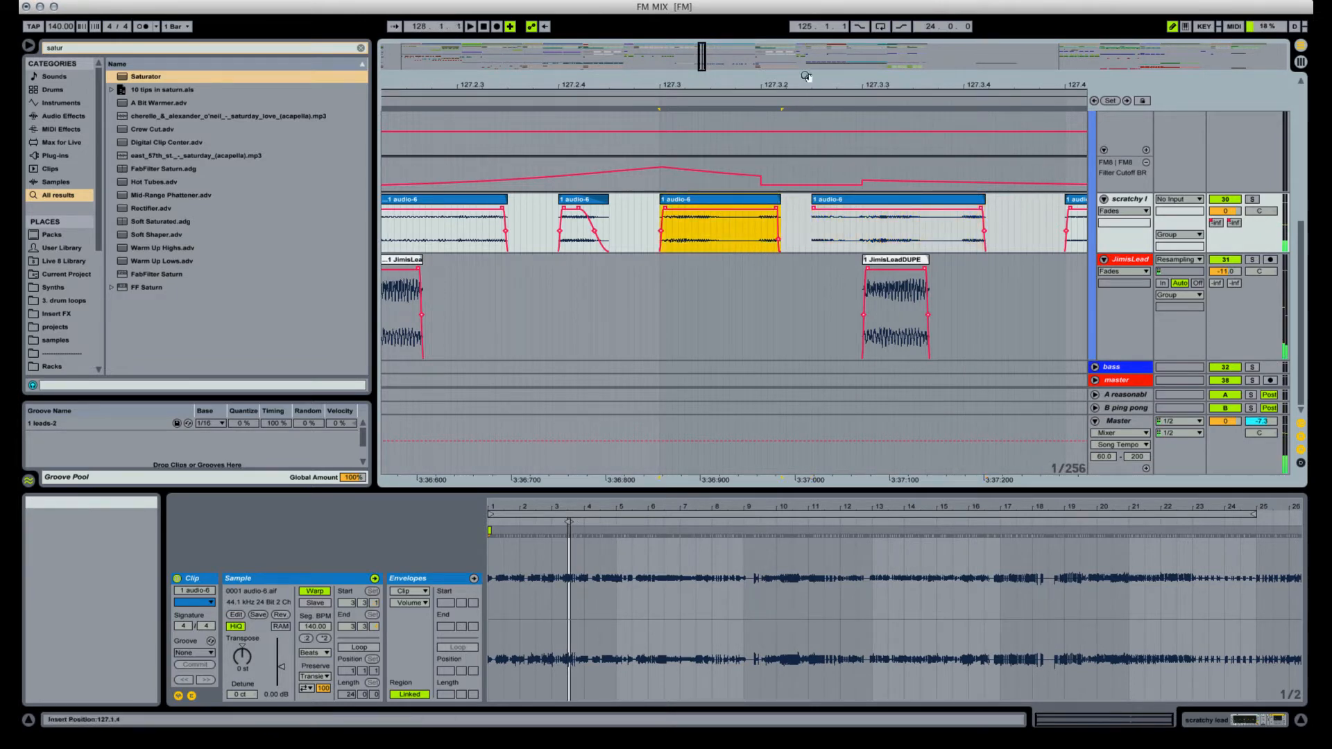
pyautogui.moveTo(806, 76); pyautogui.dragTo(806, 54)
pyautogui.click(531, 200)
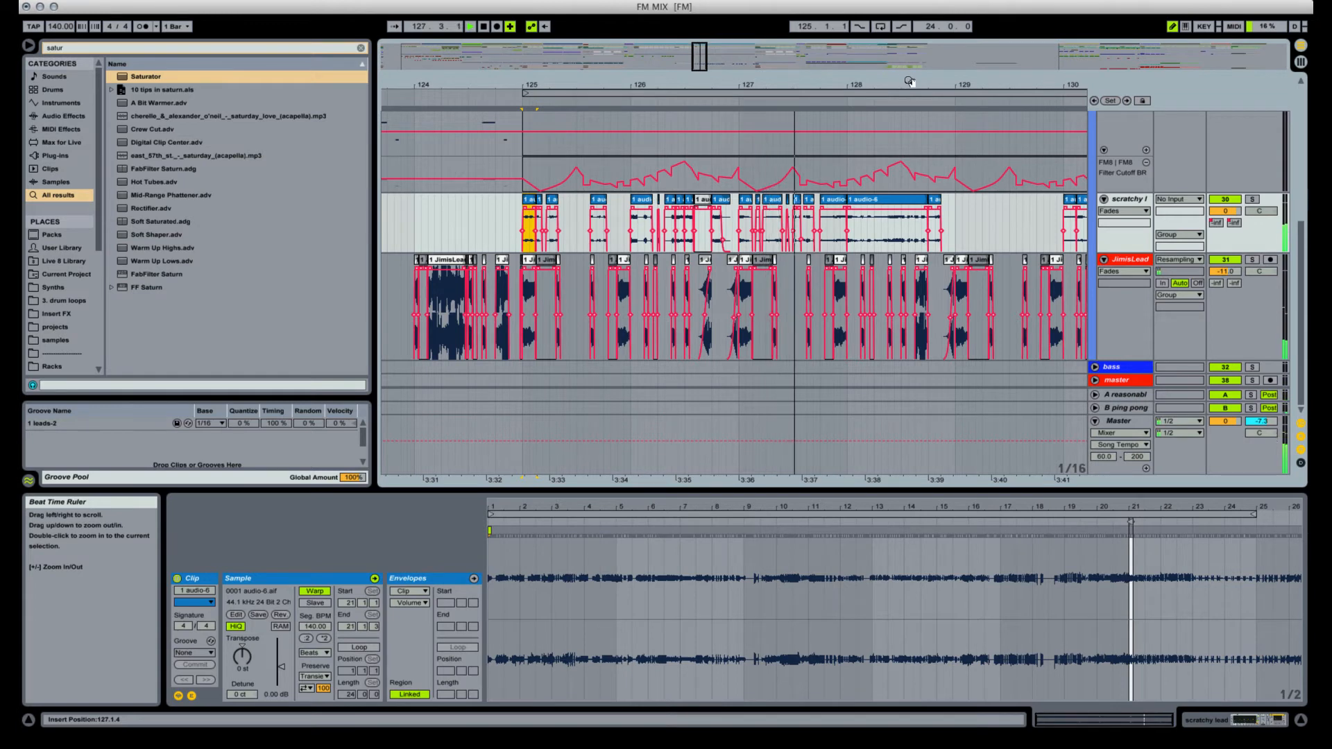
pyautogui.moveTo(909, 81); pyautogui.dragTo(751, 202)
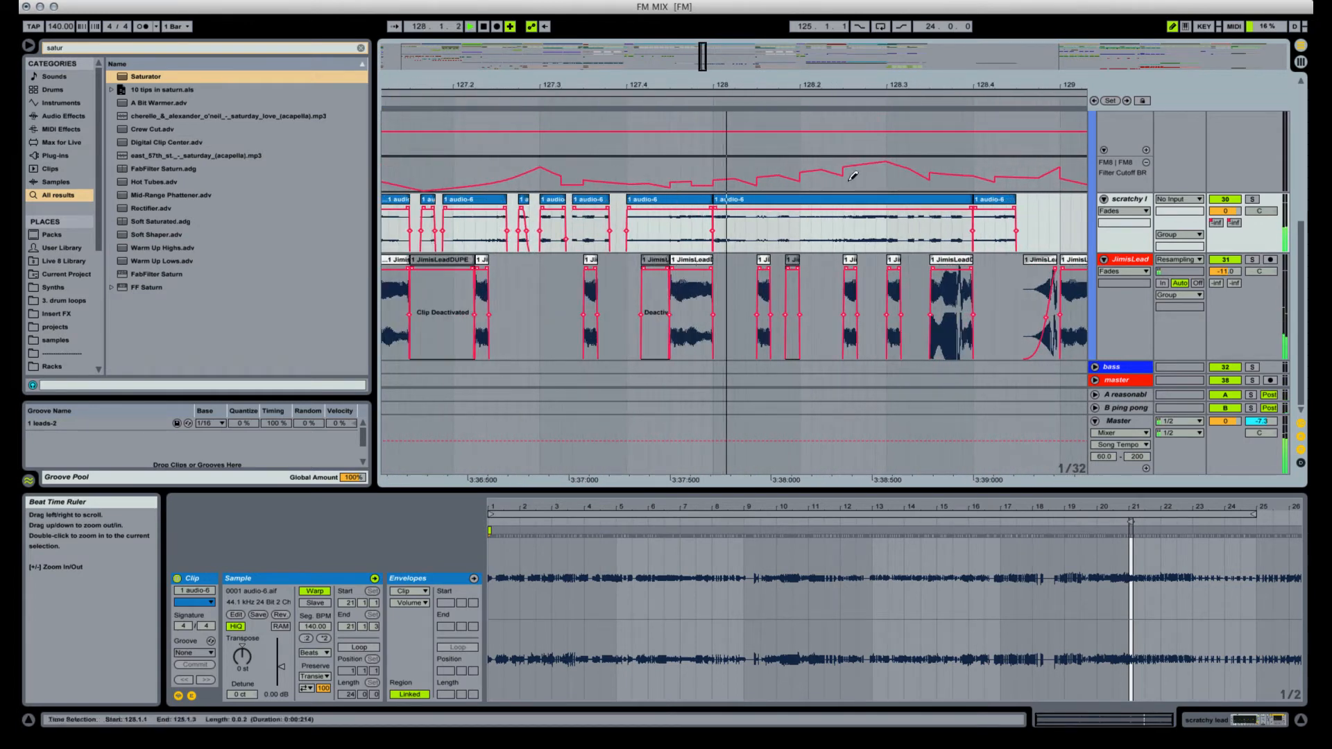
# Split the scratchy lead clip at 128.1.3 and select the short piece starting at bar 128.
pyautogui.click(751, 201)
pyautogui.click(753, 230)
pyautogui.press('super+e')
pyautogui.click(732, 201)
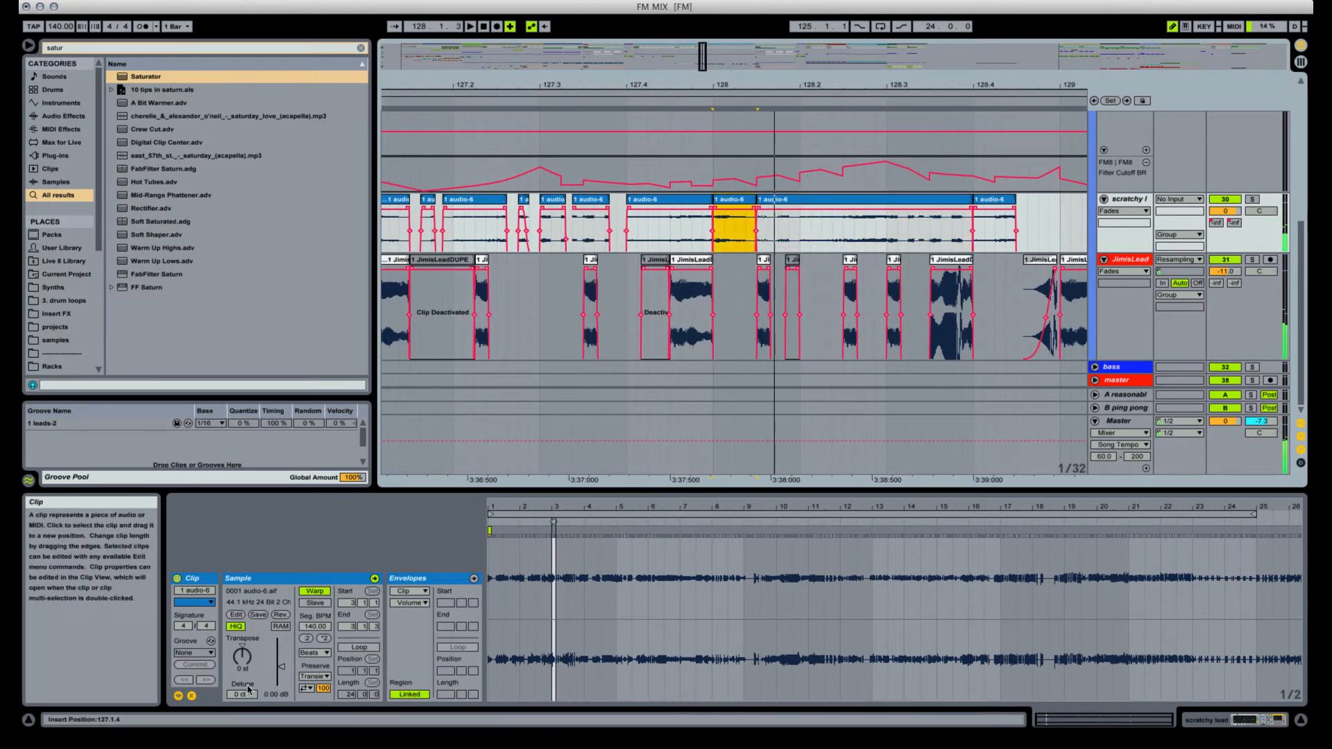
# Transpose the short clip at bar 128 by -12 semitones and switch off its warping.
pyautogui.click(242, 658)
pyautogui.write('-12')
pyautogui.press('Return')
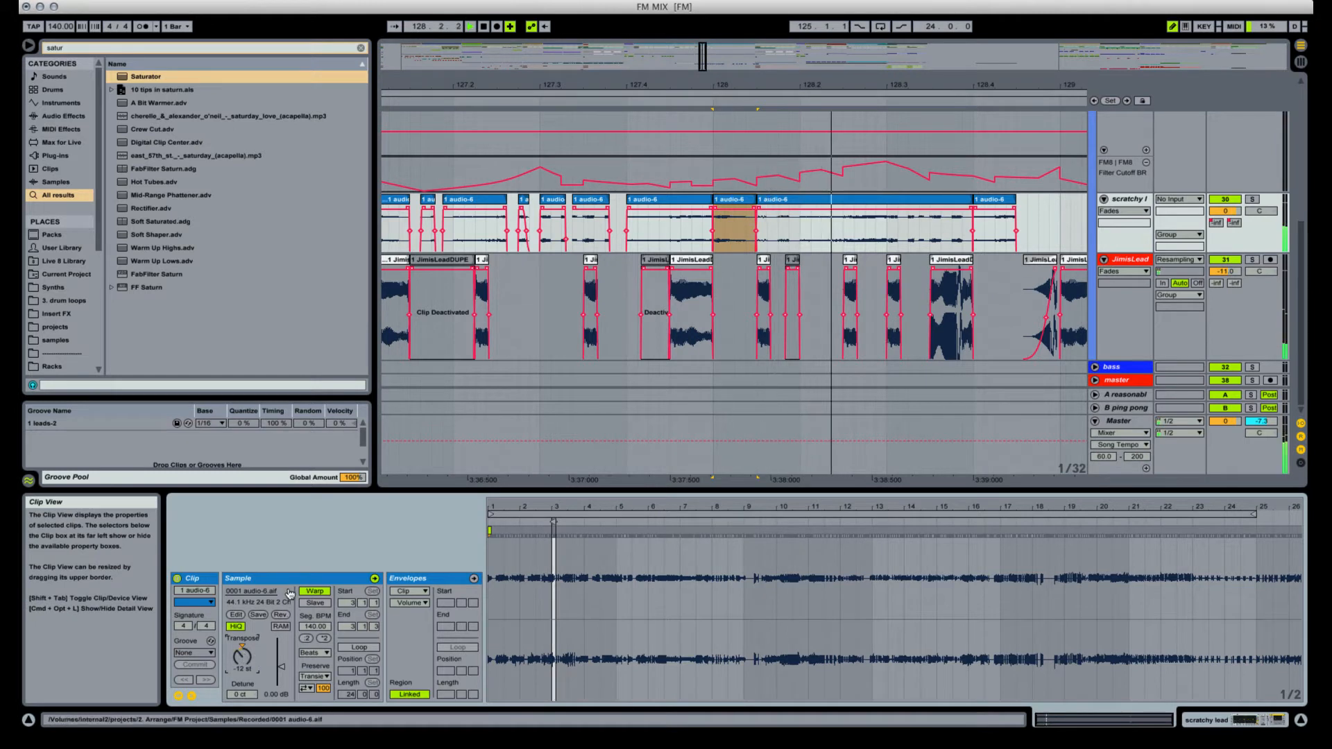
pyautogui.click(315, 592)
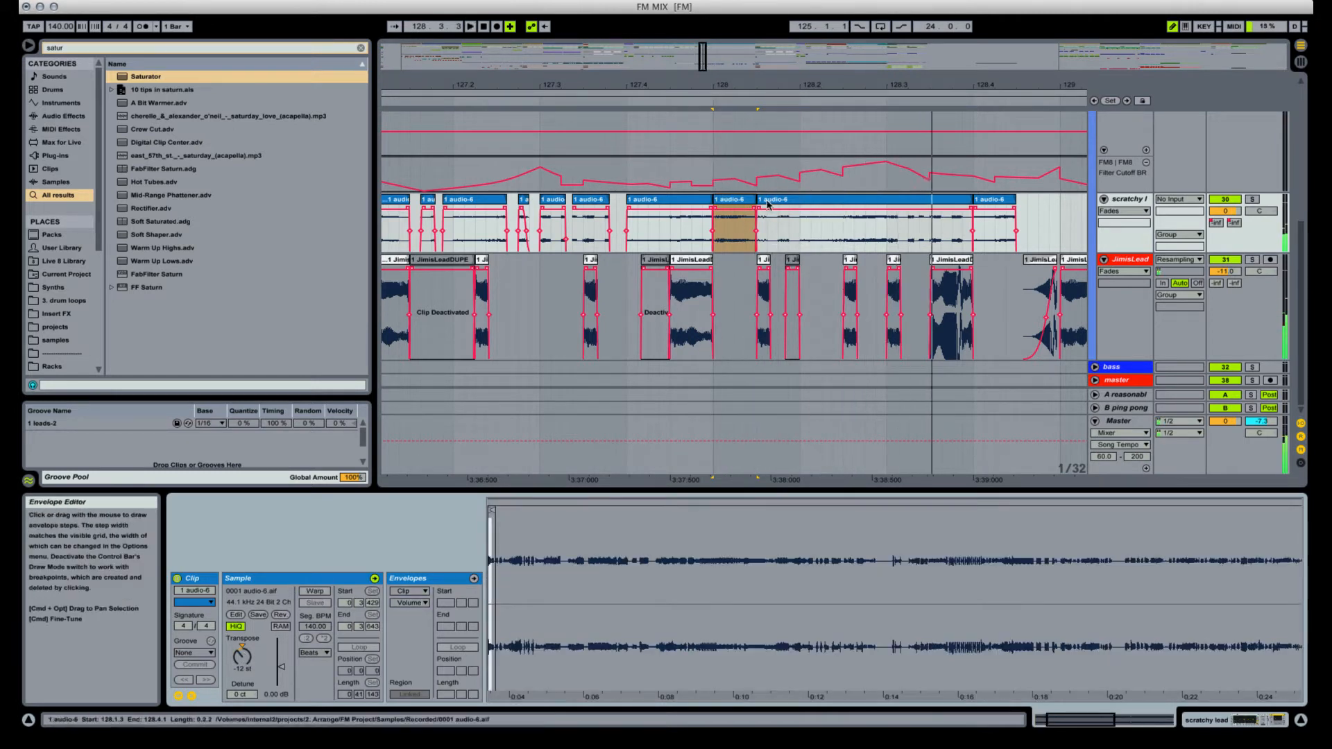
# Trim the following scratchy lead clip to run from 128.2.1 to 128.3.3 and give it a long fade-in.
pyautogui.moveTo(757, 201); pyautogui.dragTo(931, 198)
pyautogui.click(794, 199)
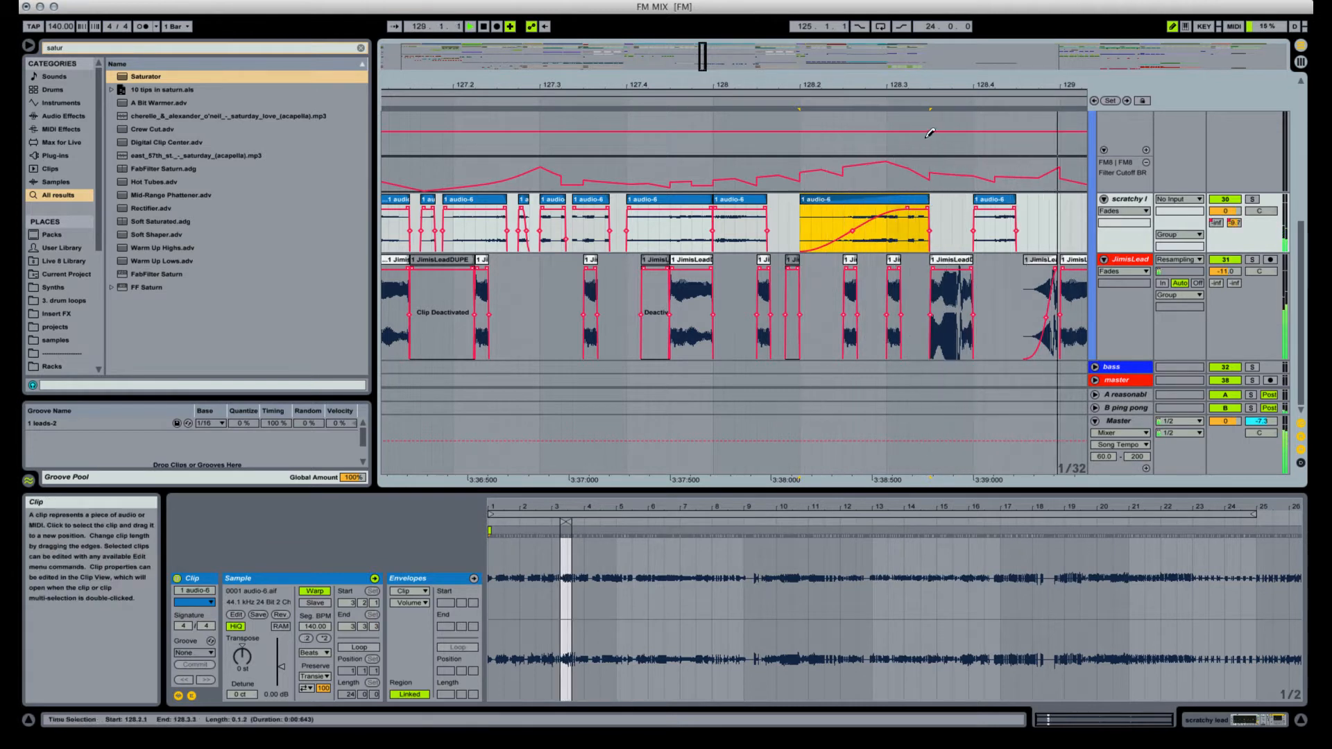
# Raise the gain of the clip at bar 128 to 13.6 dB and replay it several times.
pyautogui.click(740, 222)
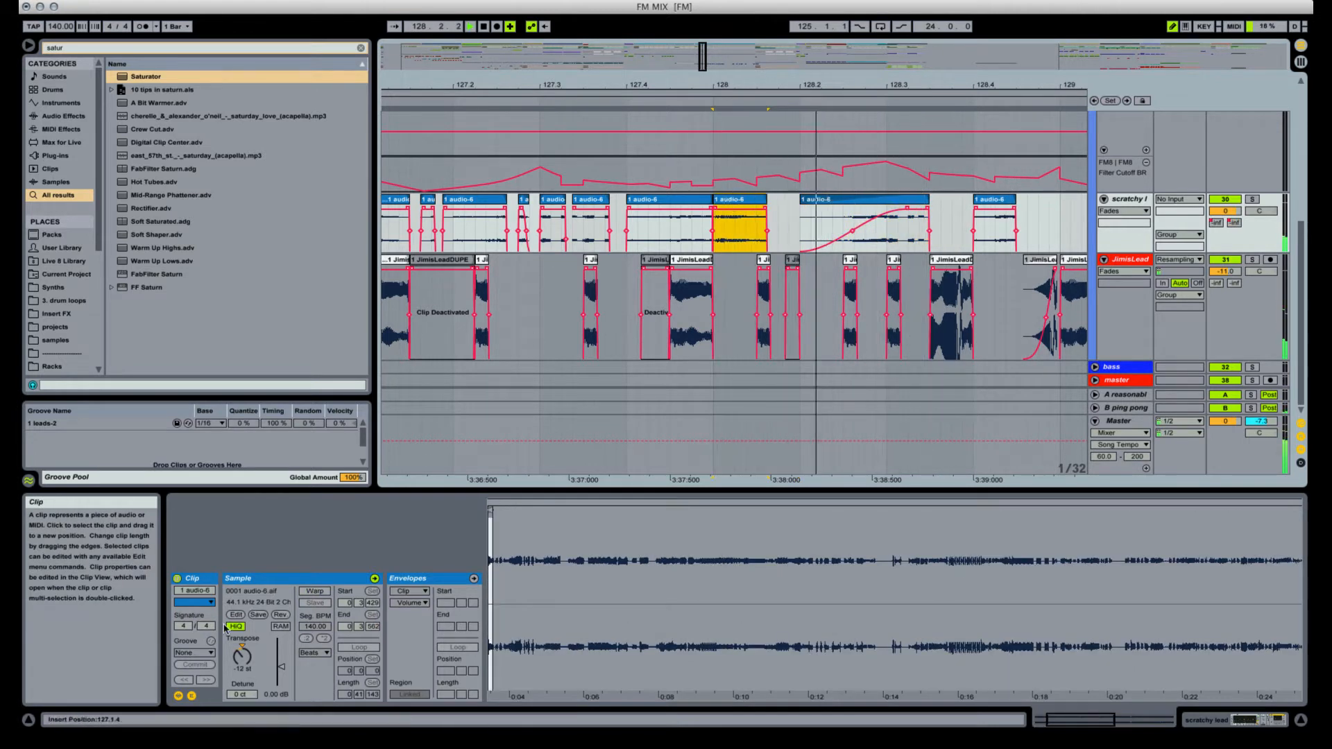
pyautogui.moveTo(281, 668); pyautogui.dragTo(244, 659)
pyautogui.press('space')
pyautogui.press('space')
pyautogui.press('space')
pyautogui.press('space')
pyautogui.press('space')
pyautogui.press('space')
pyautogui.press('space')
pyautogui.press('space')
pyautogui.press('space')
pyautogui.press('space')
pyautogui.press('space')
pyautogui.press('space')
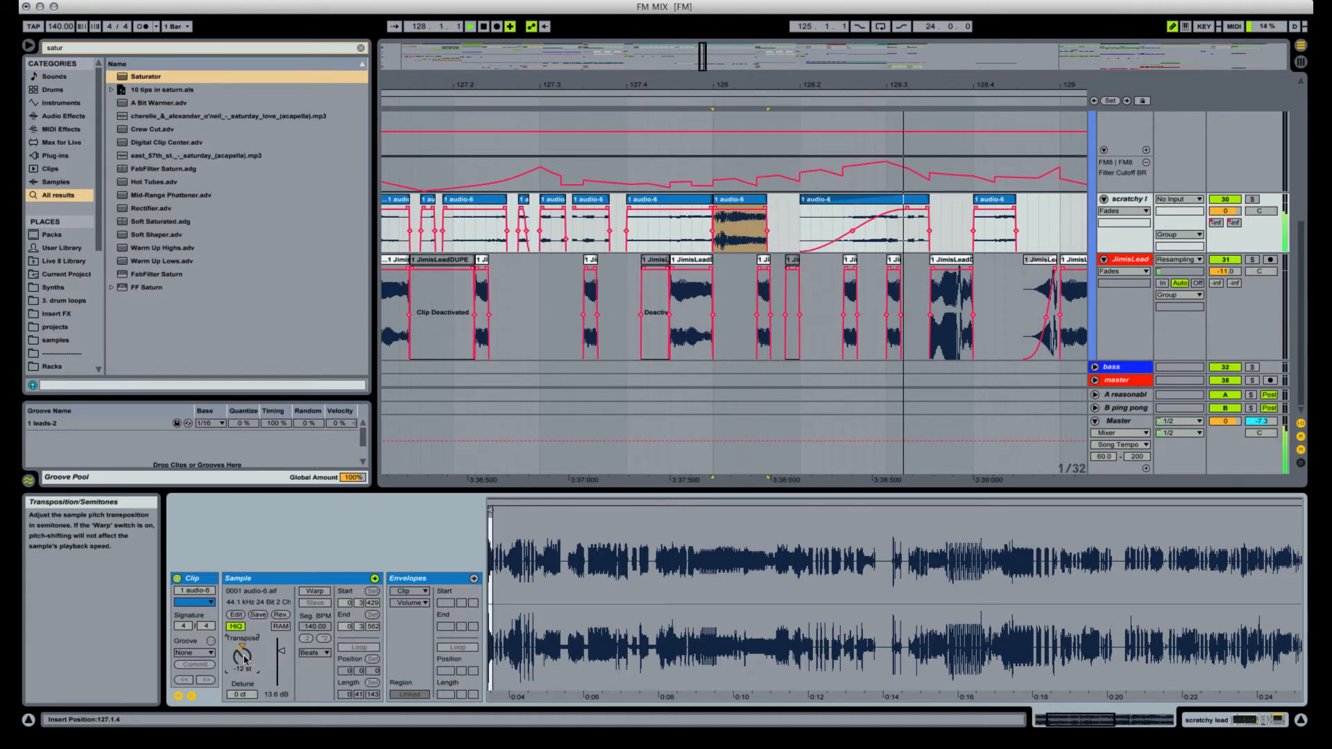
pyautogui.press('space')
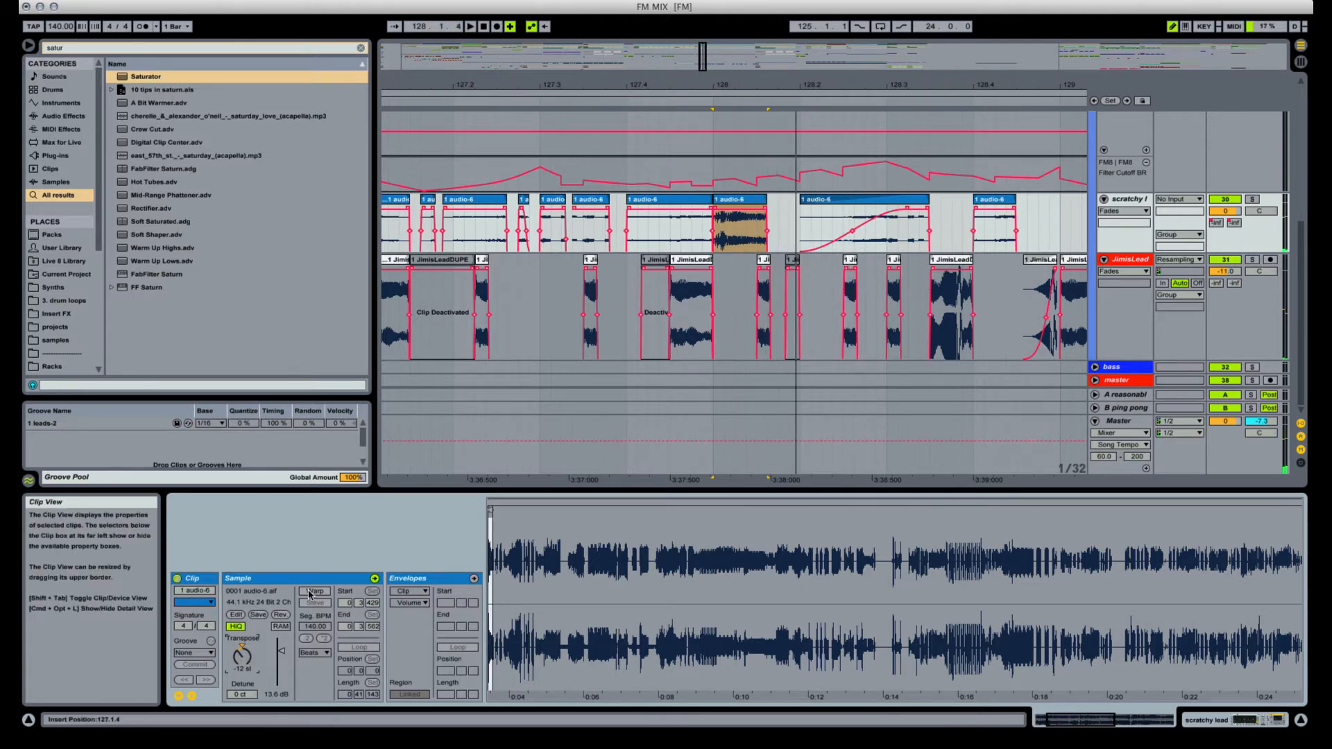
# Turn warping back on for the clip at bar 128, keeping its current timing, and set the warp mode to Tones.
pyautogui.click(313, 592)
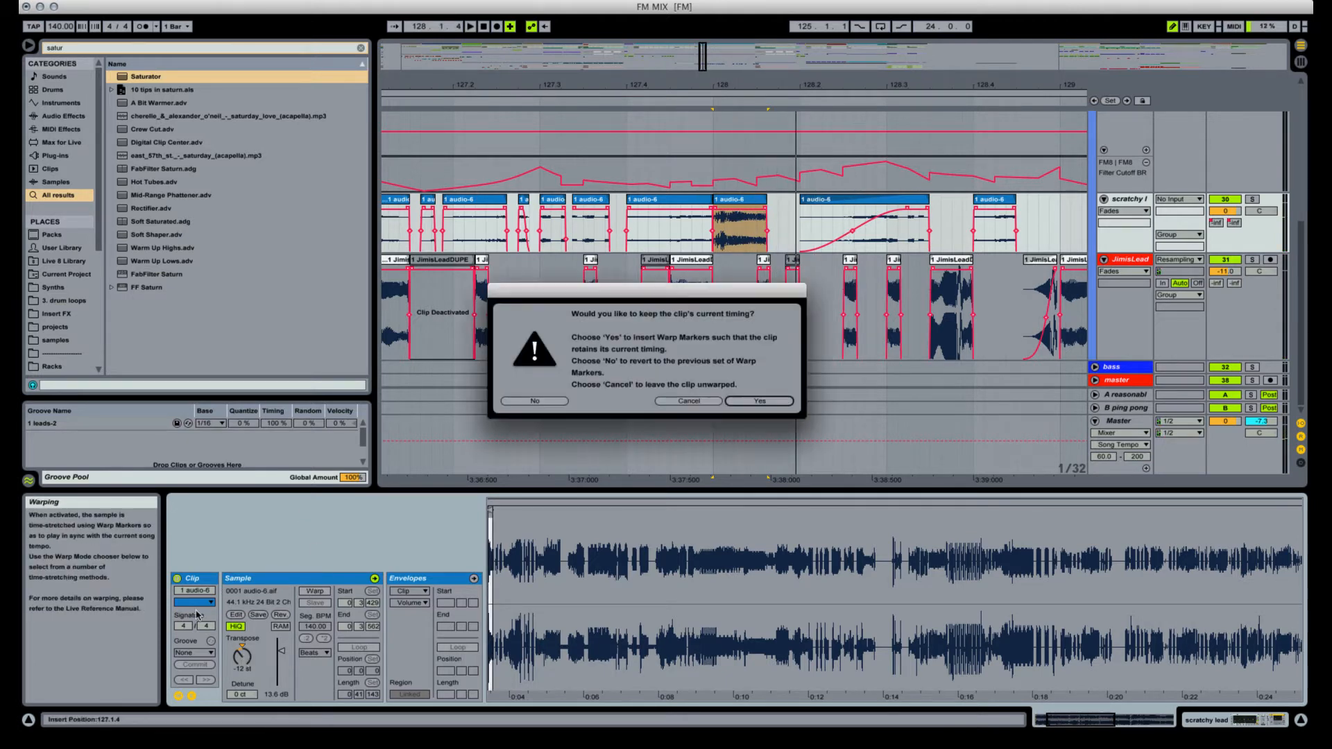
pyautogui.click(746, 412)
pyautogui.click(315, 653)
pyautogui.click(313, 662)
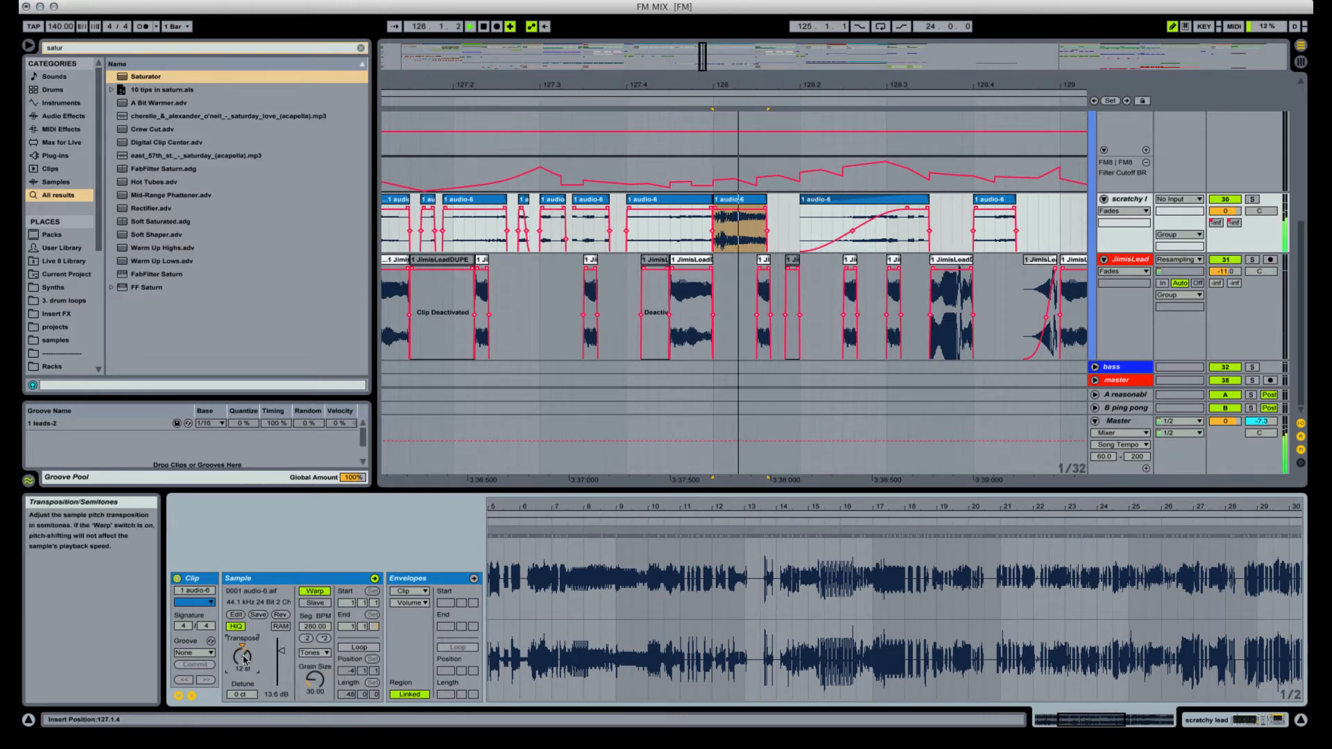
# Transpose the clip to 30 semitones and switch its warp mode to Texture with Grain Size 183.48 and Flux 100.
pyautogui.click(316, 652)
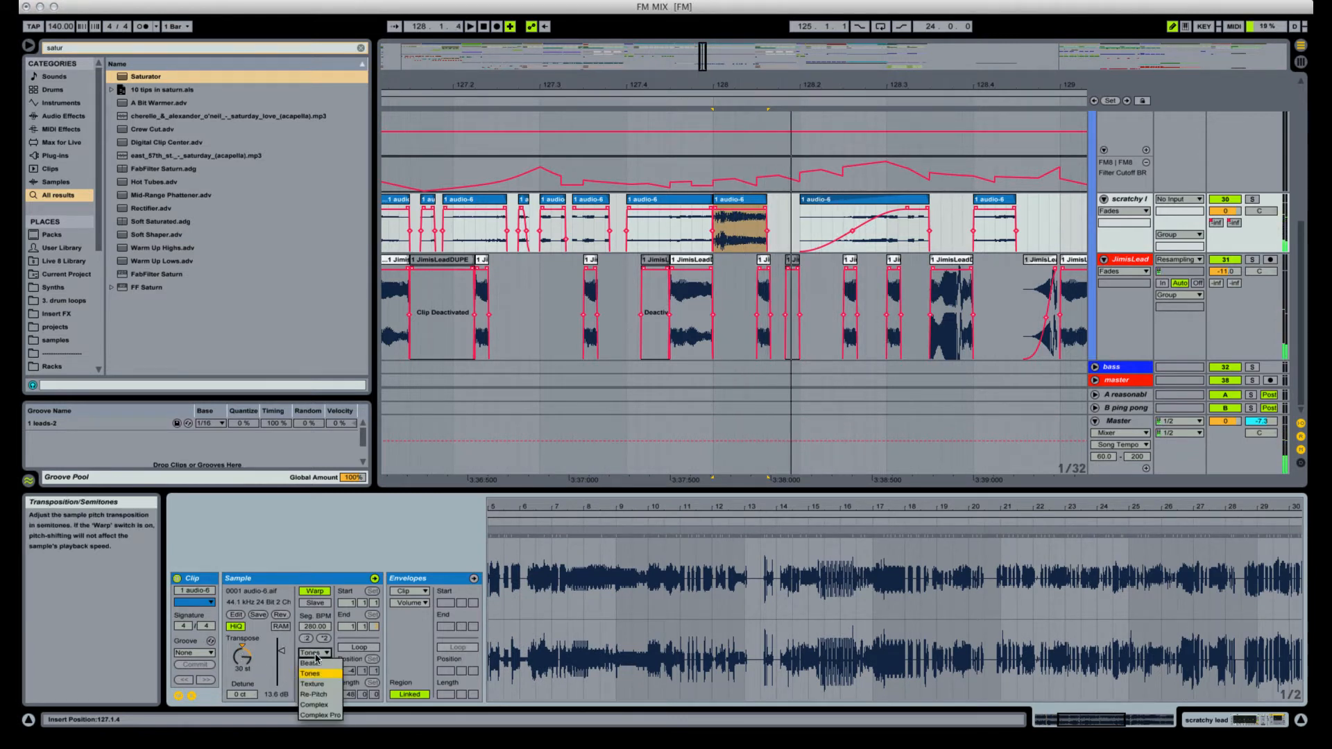
pyautogui.click(312, 673)
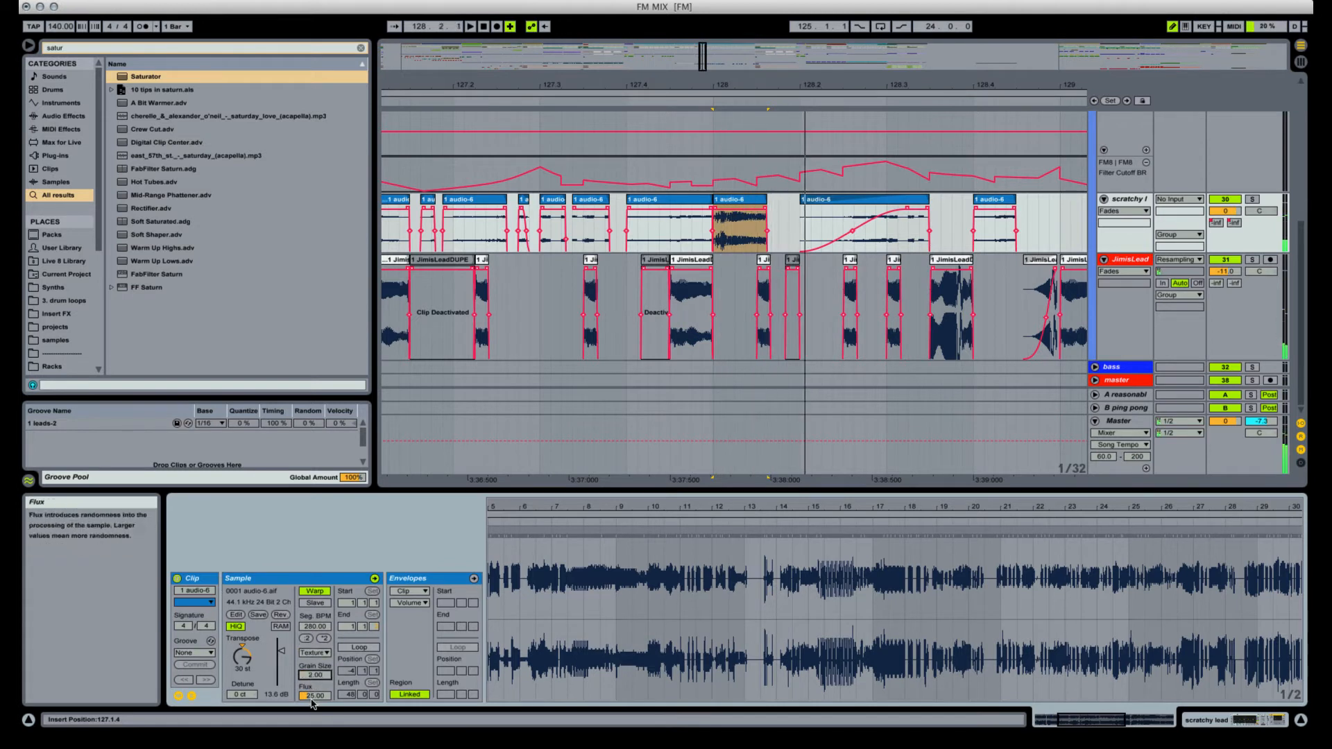
pyautogui.moveTo(315, 696); pyautogui.dragTo(315, 596)
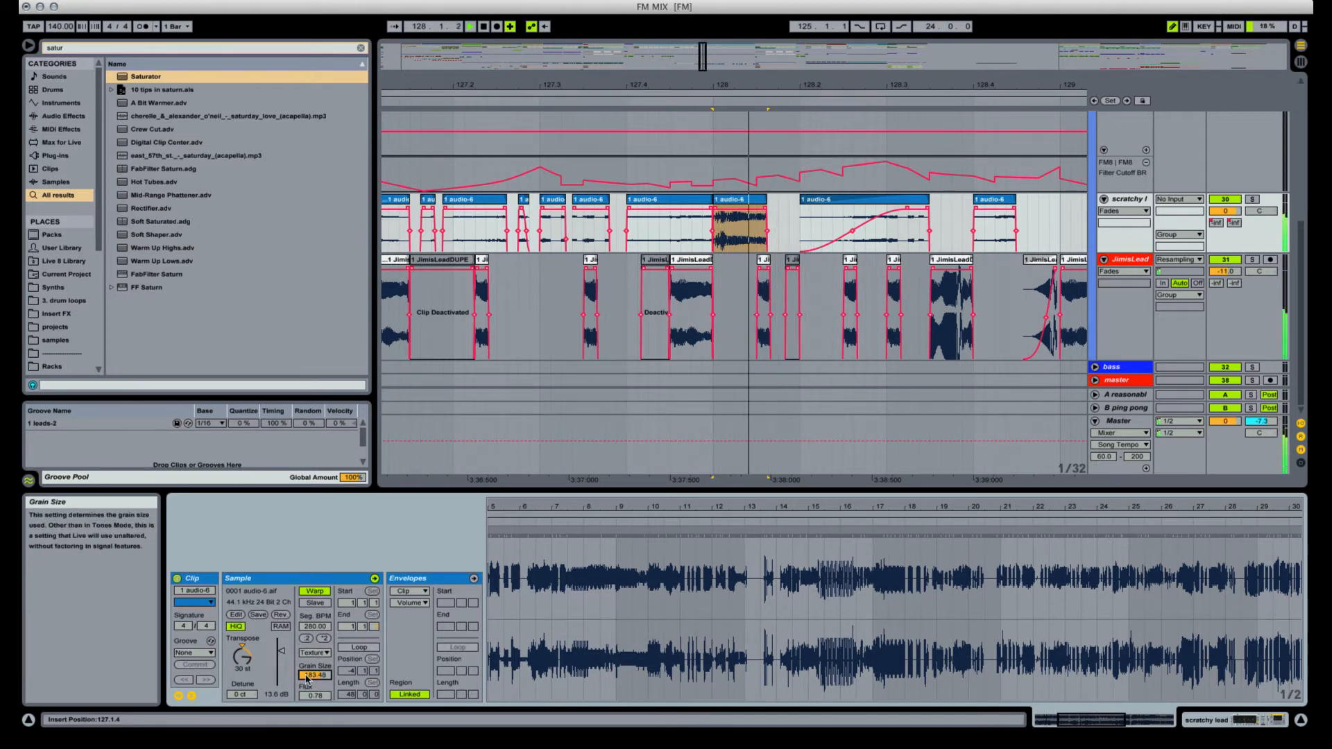
pyautogui.moveTo(312, 695); pyautogui.dragTo(315, 676)
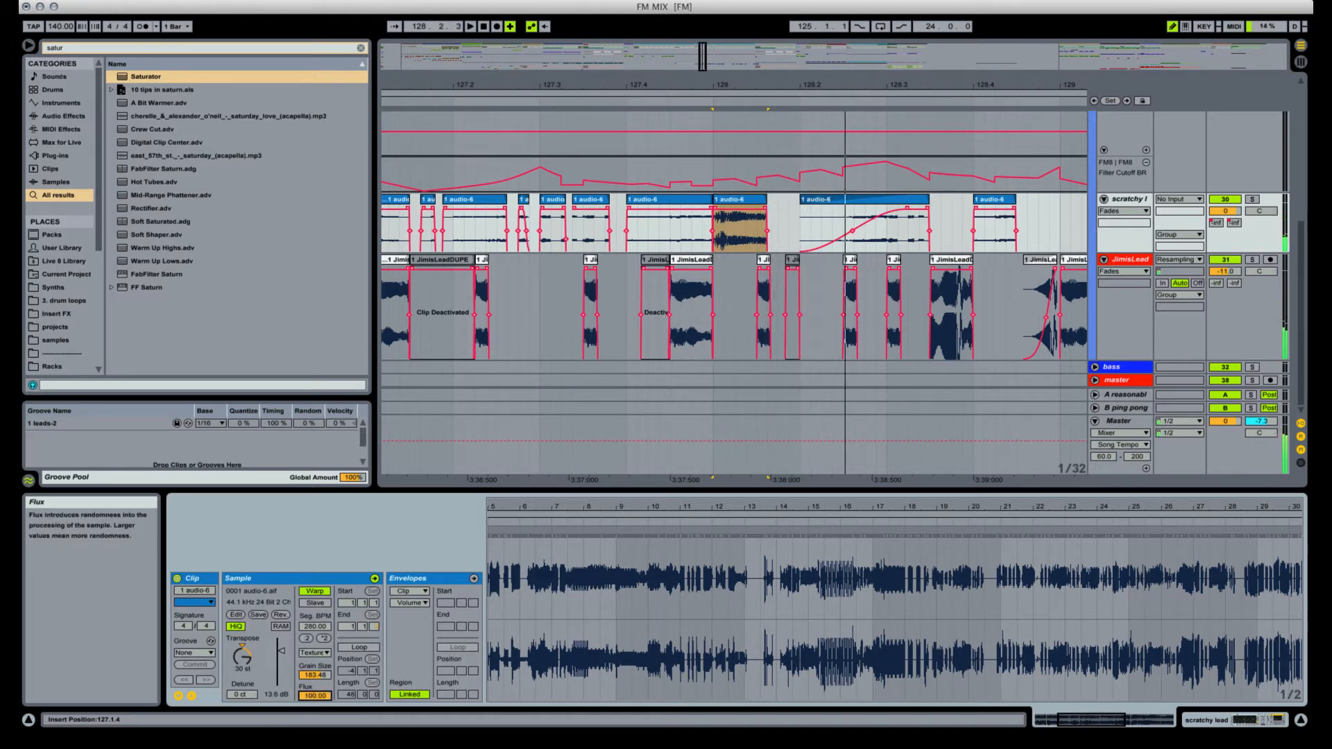
# Show the clip's Flux Modulation envelope and draw it at 0 % over roughly the first half of the clip, then replay.
pyautogui.click(410, 603)
pyautogui.click(422, 645)
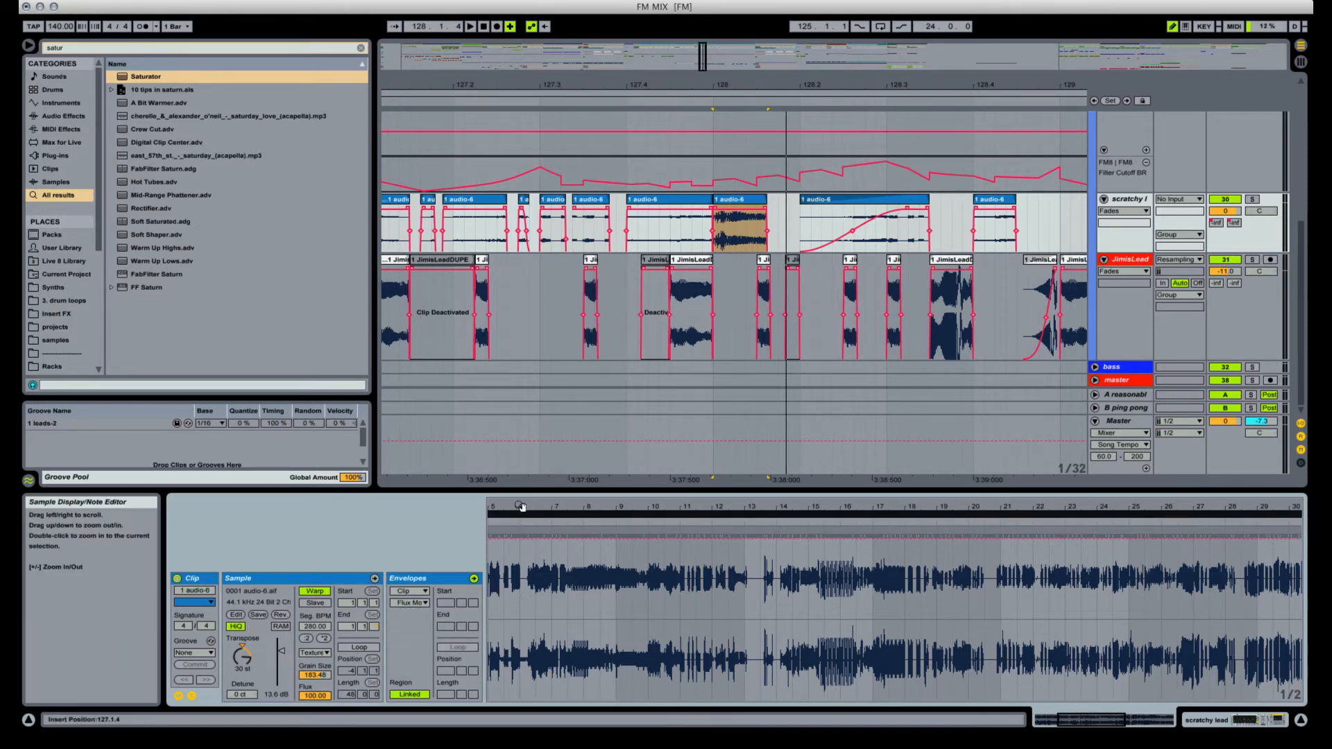
pyautogui.moveTo(553, 532)
pyautogui.mouseDown()
pyautogui.moveTo(578, 506)
pyautogui.moveTo(728, 511)
pyautogui.mouseUp()
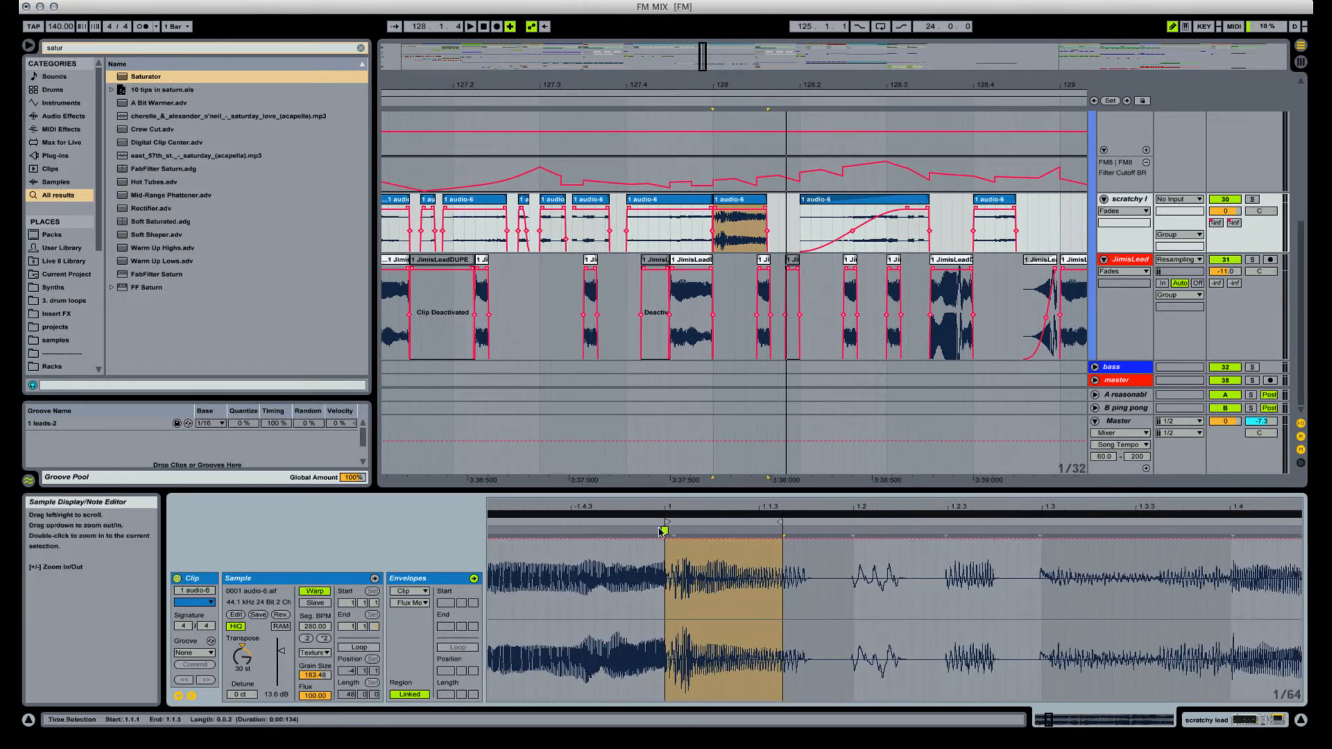
pyautogui.rightClick(310, 693)
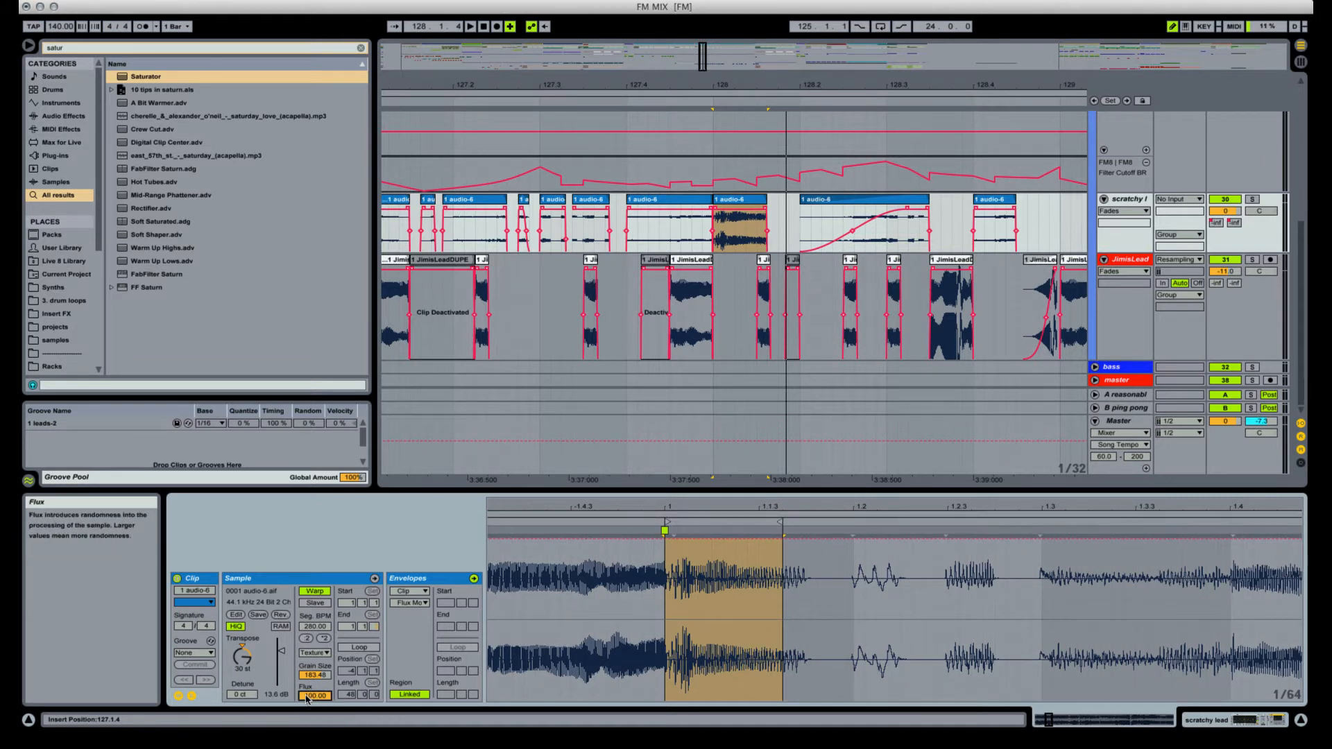
pyautogui.press('super+b')
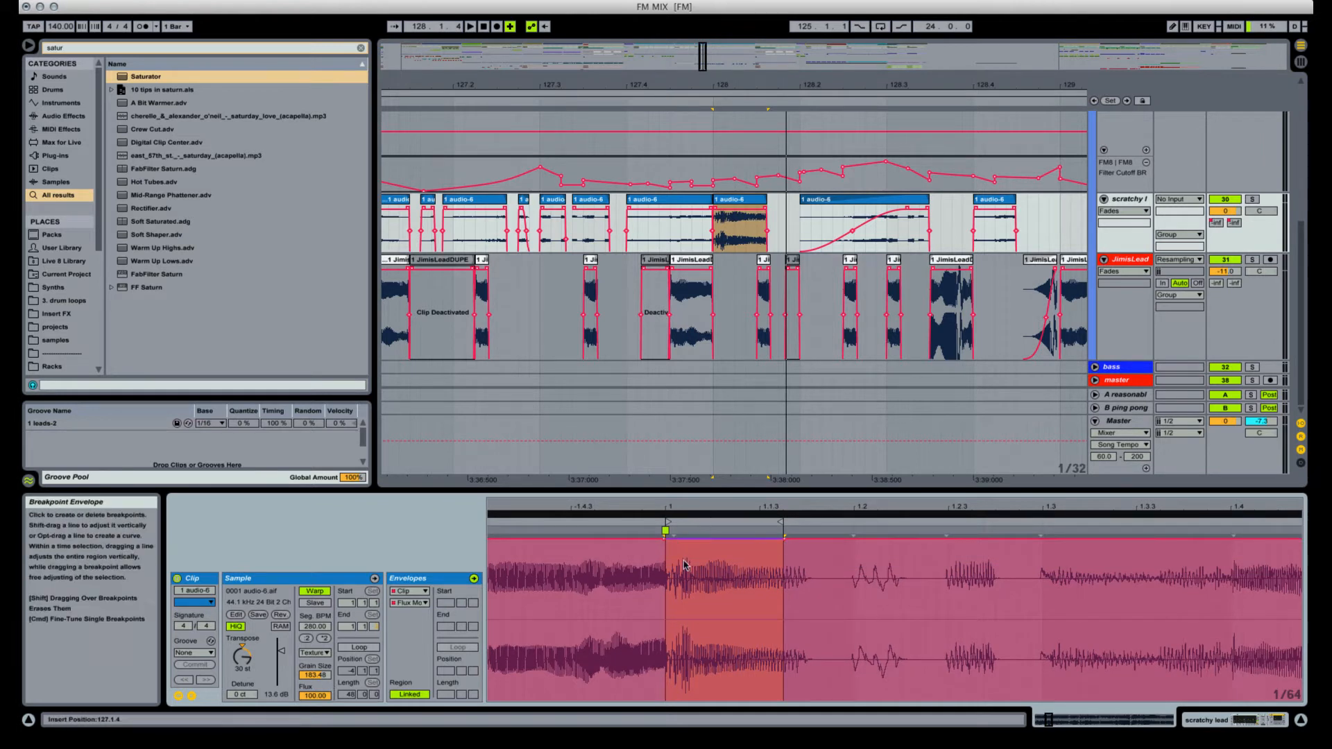
pyautogui.press('super+b')
pyautogui.moveTo(684, 672)
pyautogui.mouseDown()
pyautogui.moveTo(689, 697)
pyautogui.moveTo(726, 709)
pyautogui.mouseUp()
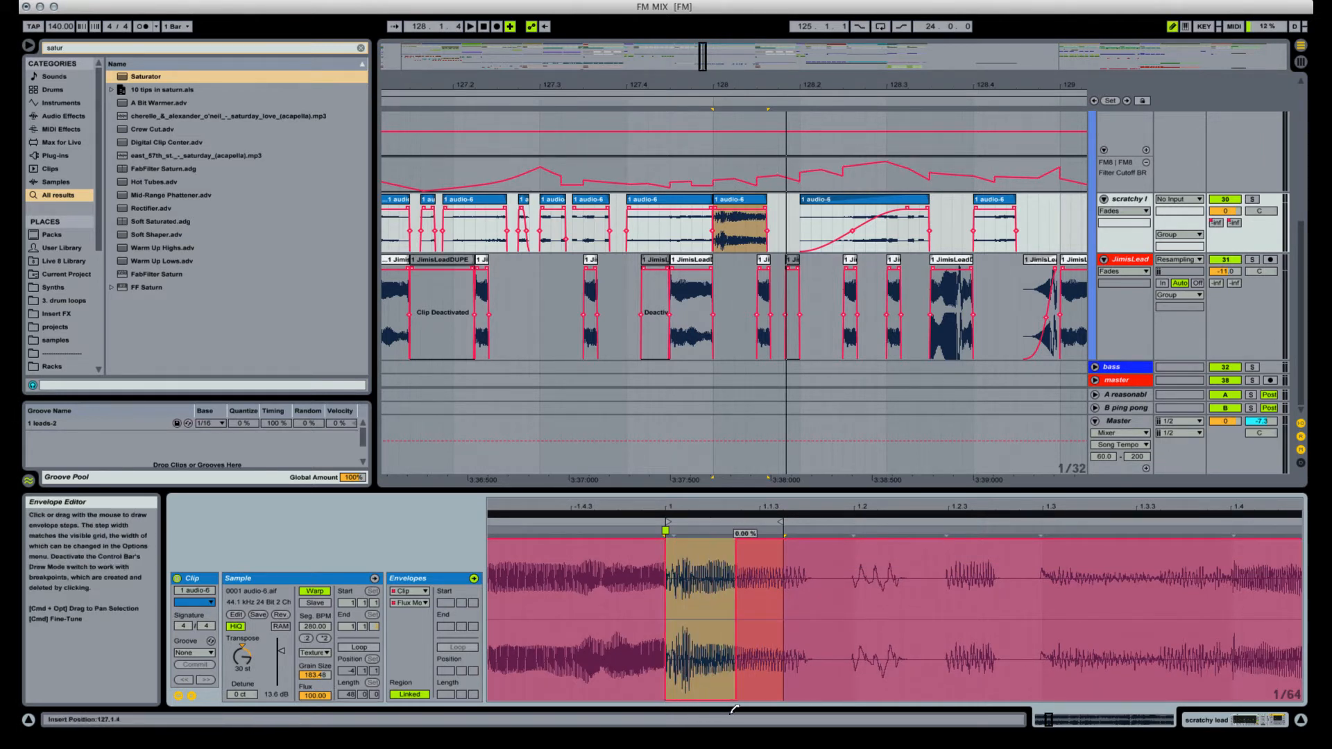
pyautogui.press('super+b')
pyautogui.press('space')
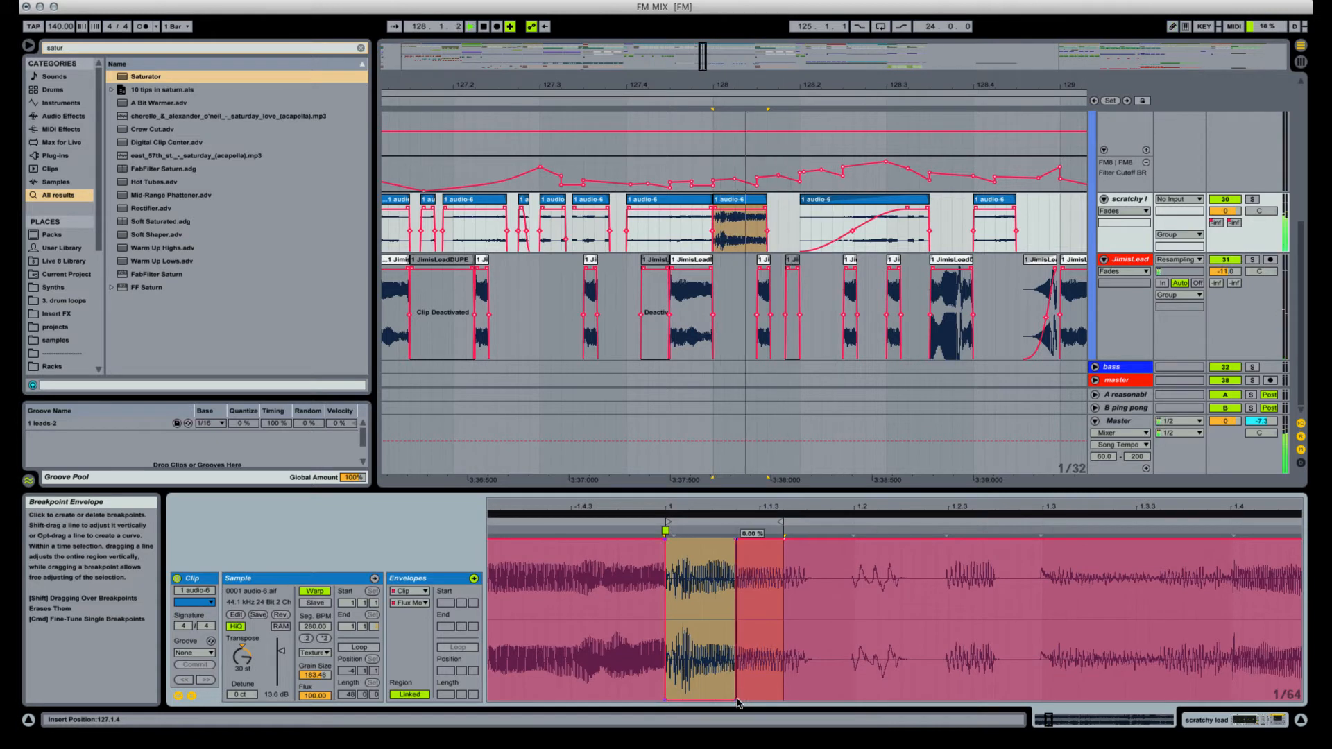
# Turn the abrupt rise after the 0 % section of the Flux Modulation envelope into a sloped ramp and replay.
pyautogui.click(737, 699)
pyautogui.press('space')
pyautogui.press('space')
pyautogui.press('space')
pyautogui.press('super+z')
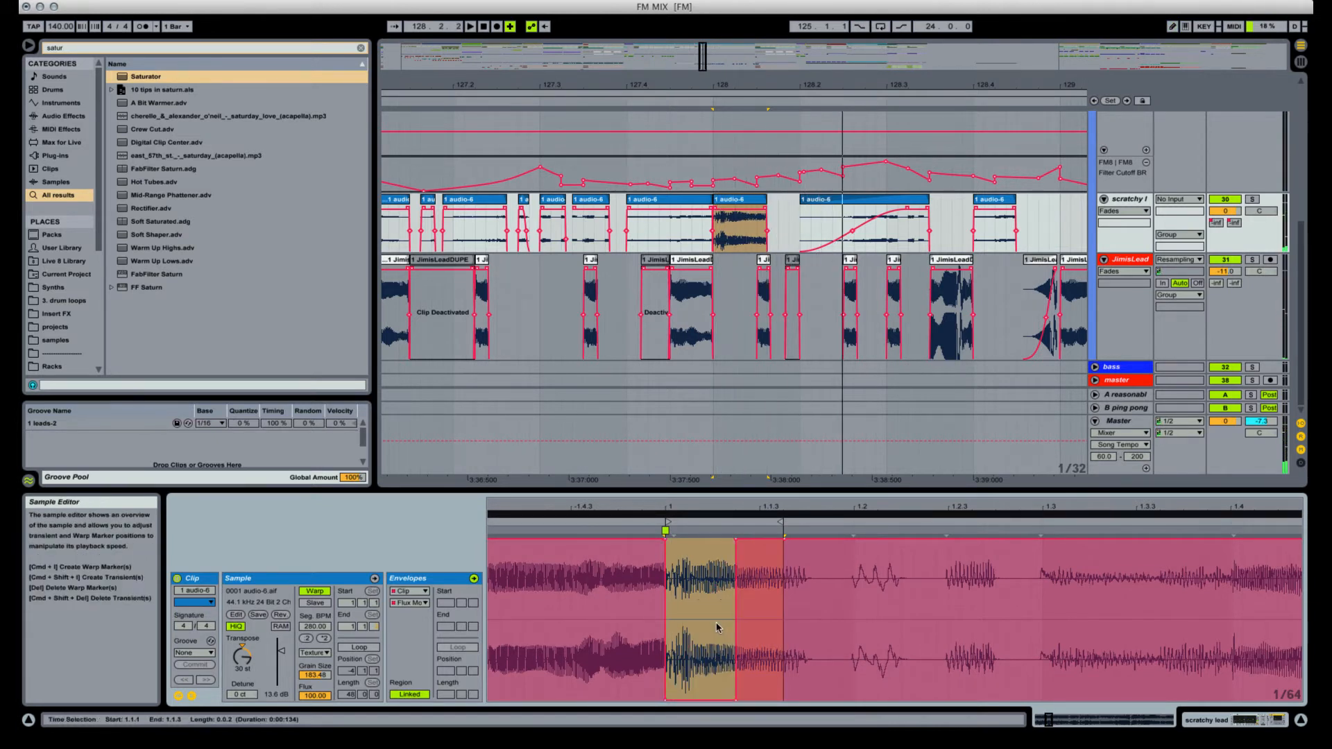
pyautogui.press('space')
pyautogui.press('space')
pyautogui.click(736, 540)
pyautogui.press('space')
pyautogui.press('space')
pyautogui.press('space')
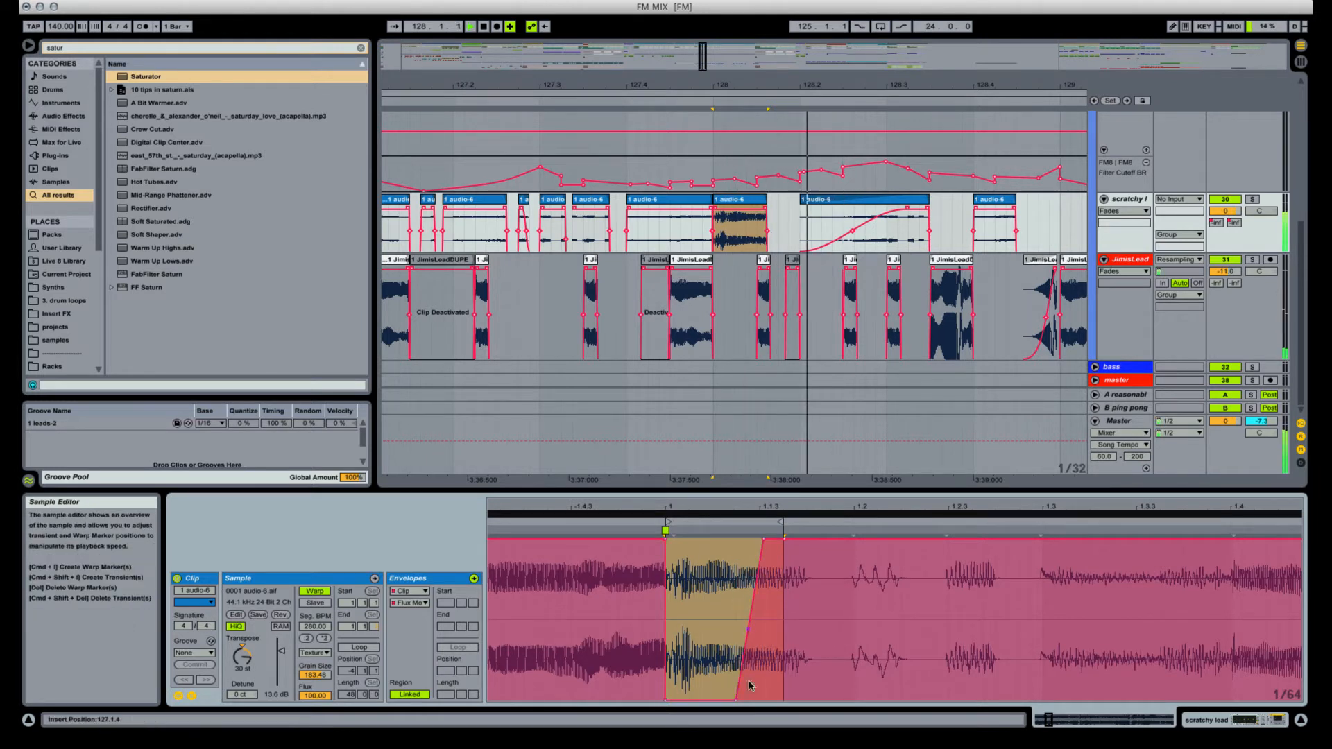
# Add a peak inside the 0 % section of the Flux Modulation envelope, and try a lower Flux before returning it to 100.
pyautogui.moveTo(703, 700); pyautogui.dragTo(724, 636)
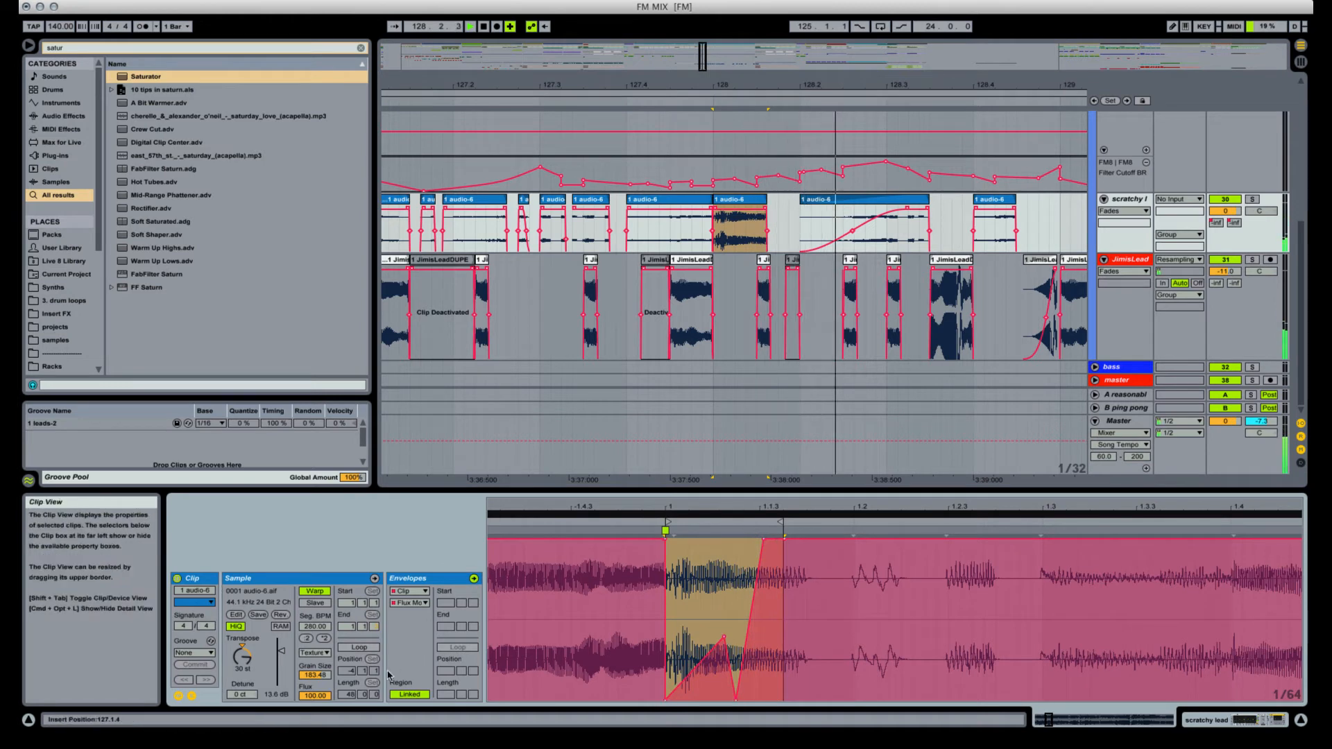
pyautogui.moveTo(330, 701); pyautogui.dragTo(330, 738)
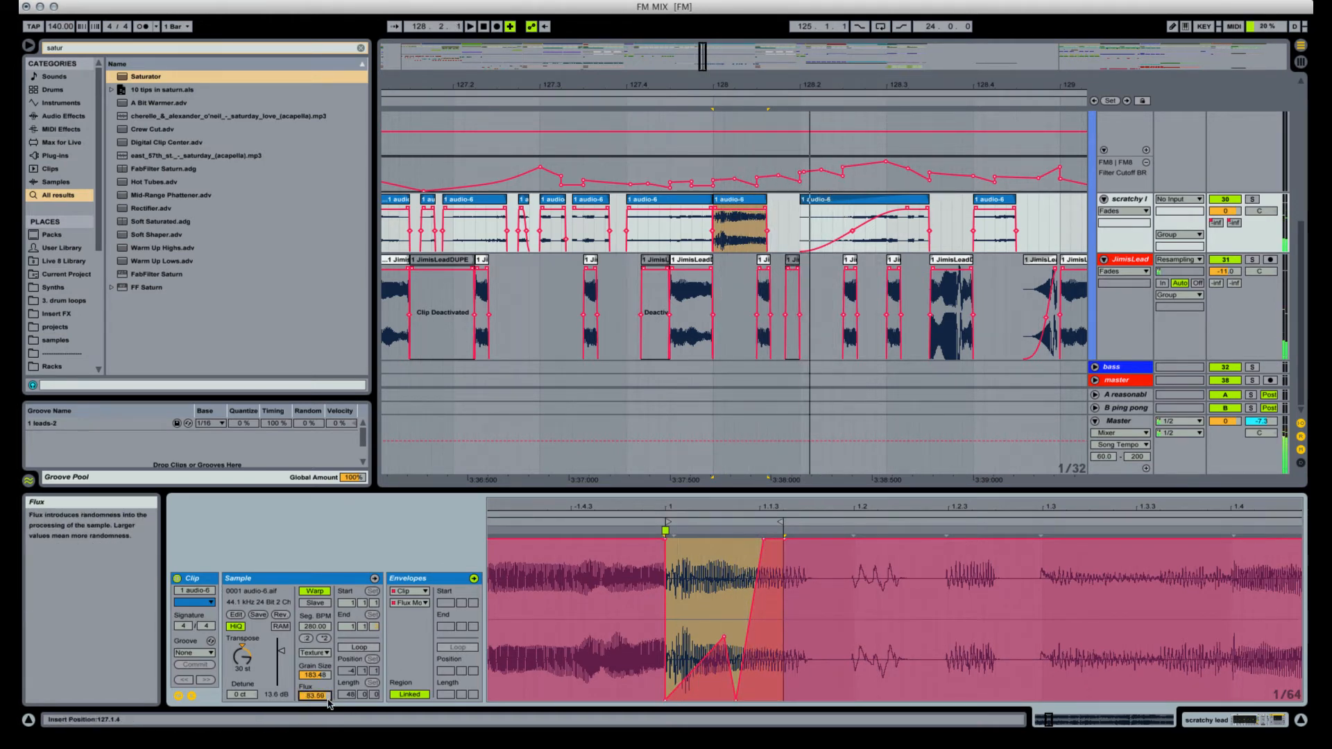
pyautogui.moveTo(329, 703); pyautogui.dragTo(329, 699)
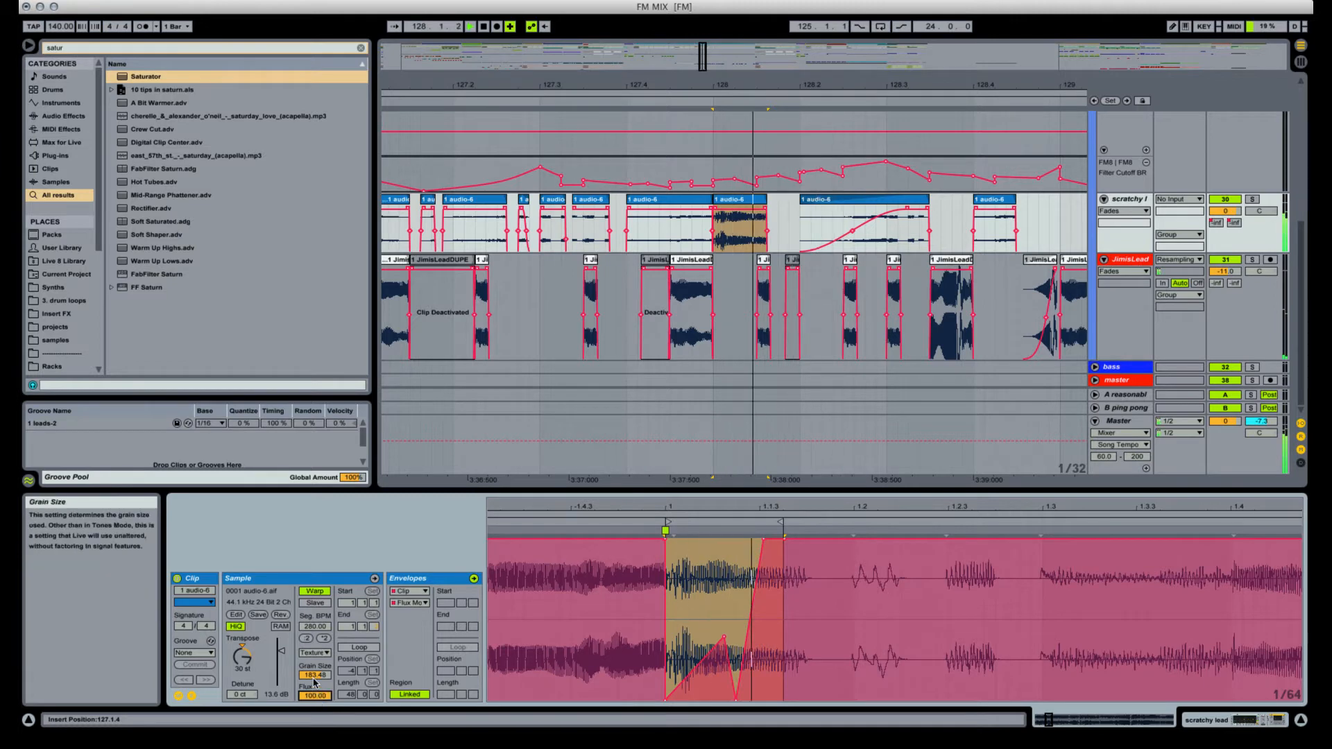
# Show the clip's Grain Size Modulation envelope and draw separate narrow 0 % steps across its first part.
pyautogui.click(425, 604)
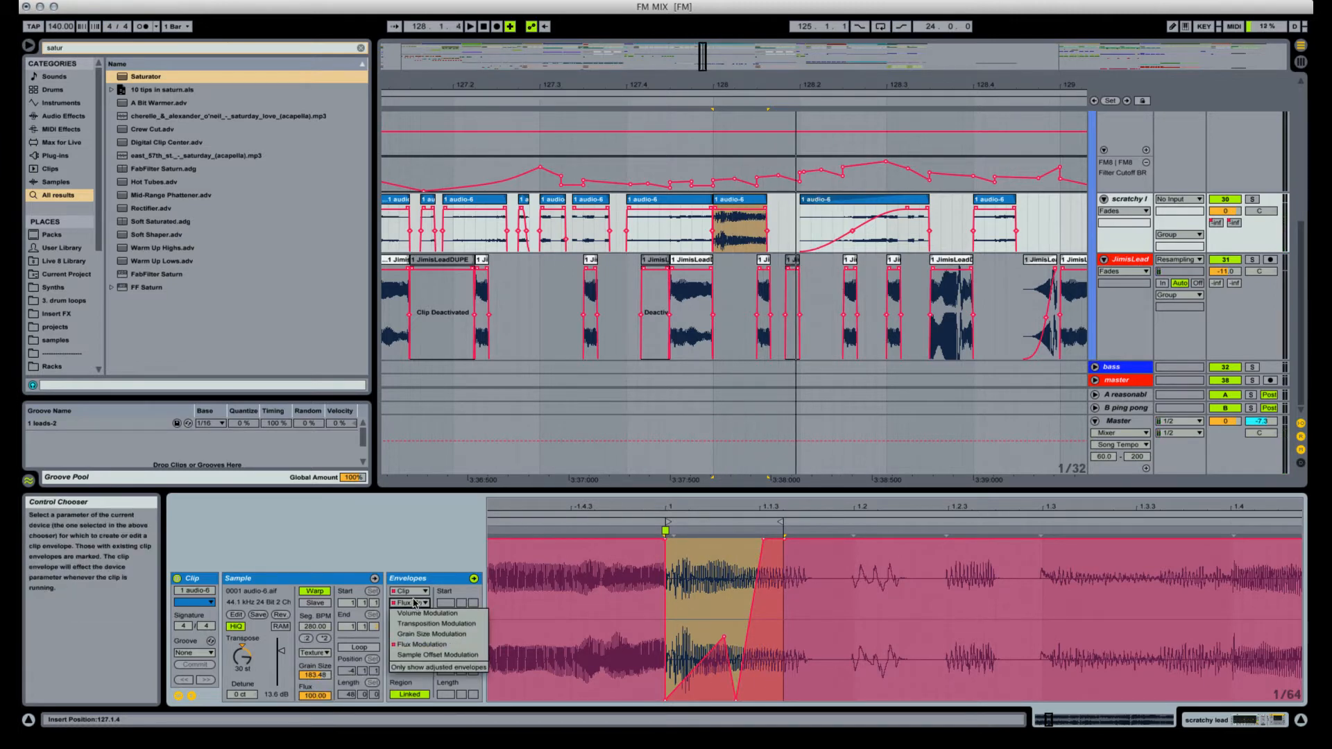
pyautogui.click(406, 635)
pyautogui.press('space')
pyautogui.press('b')
pyautogui.click(673, 697)
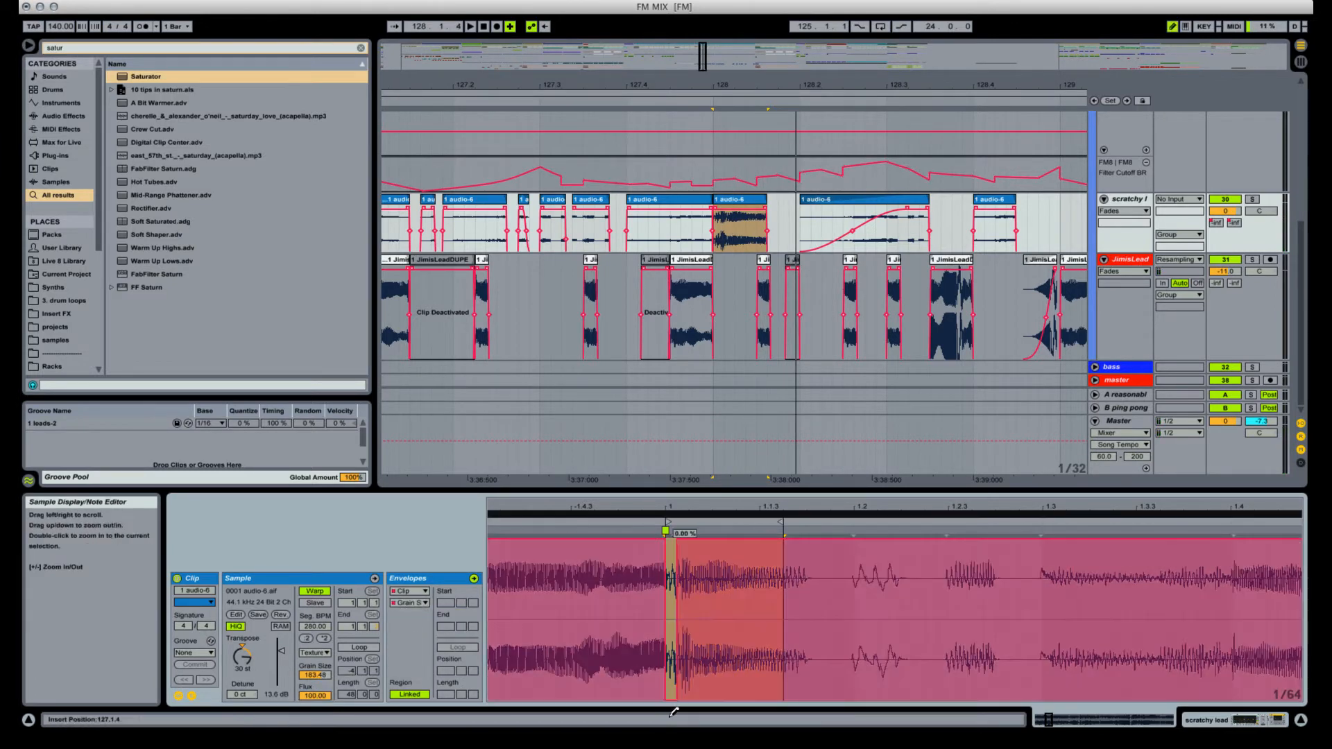
pyautogui.click(706, 698)
pyautogui.moveTo(731, 691); pyautogui.dragTo(742, 700)
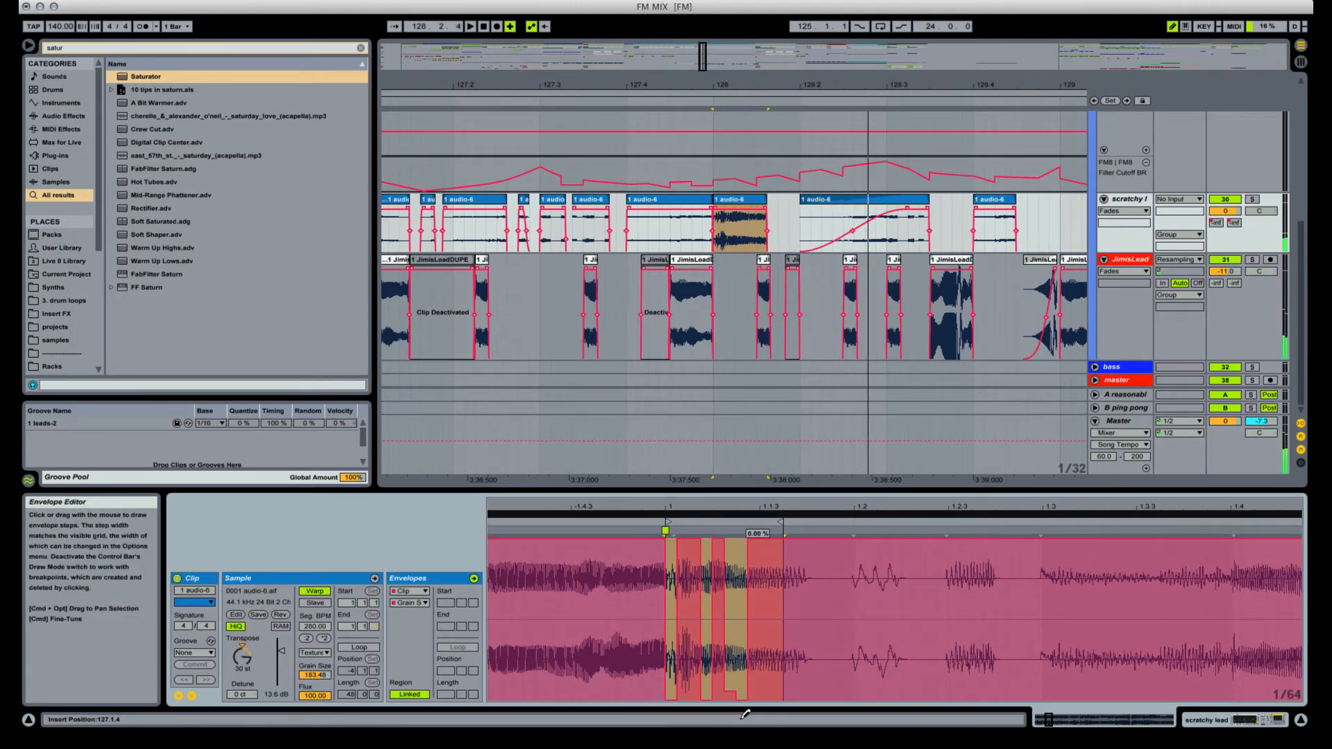
# Try filling the gap between the 0 % steps of the Grain Size Modulation envelope, and undo back to narrow steps.
pyautogui.click(719, 693)
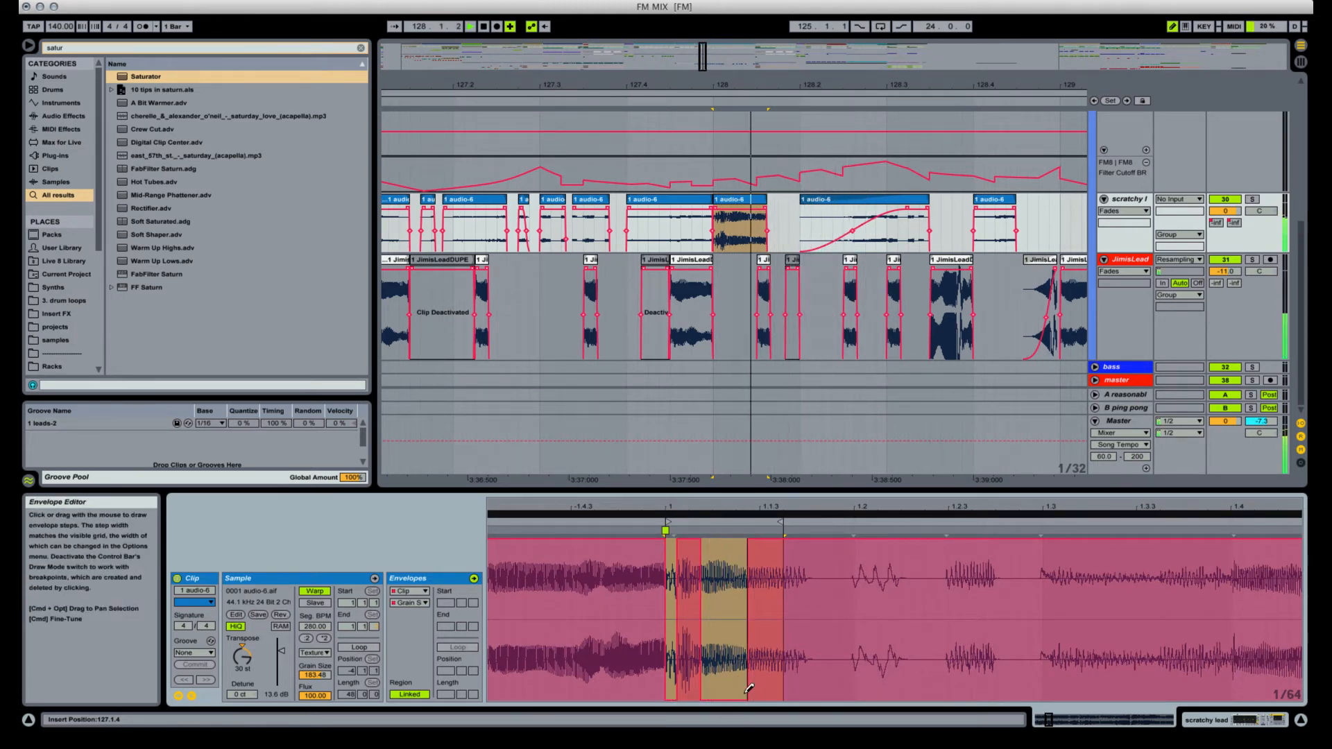
pyautogui.press('super+z')
pyautogui.press('space')
pyautogui.press('super+z')
pyautogui.press('space')
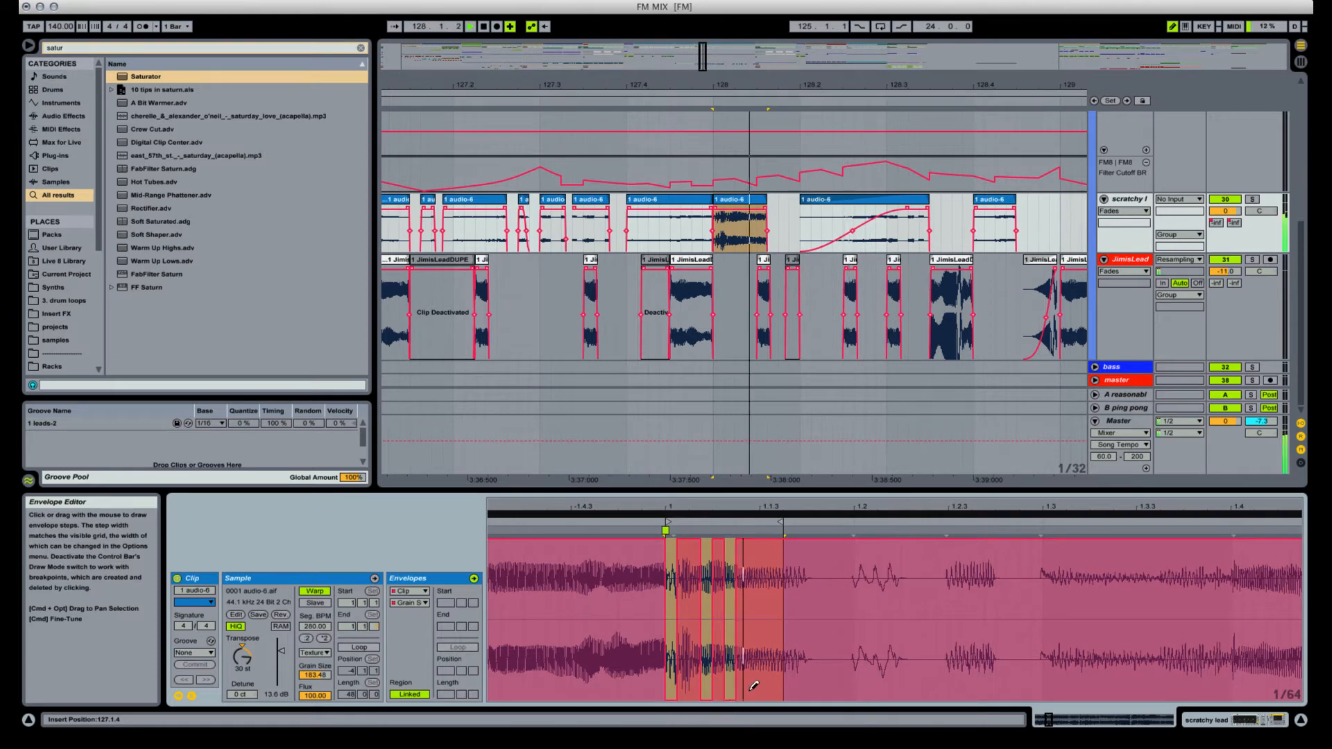
# Draw two more narrow 0 % steps up to the clip's end in the Grain Size Modulation envelope and replay.
pyautogui.click(754, 690)
pyautogui.click(779, 694)
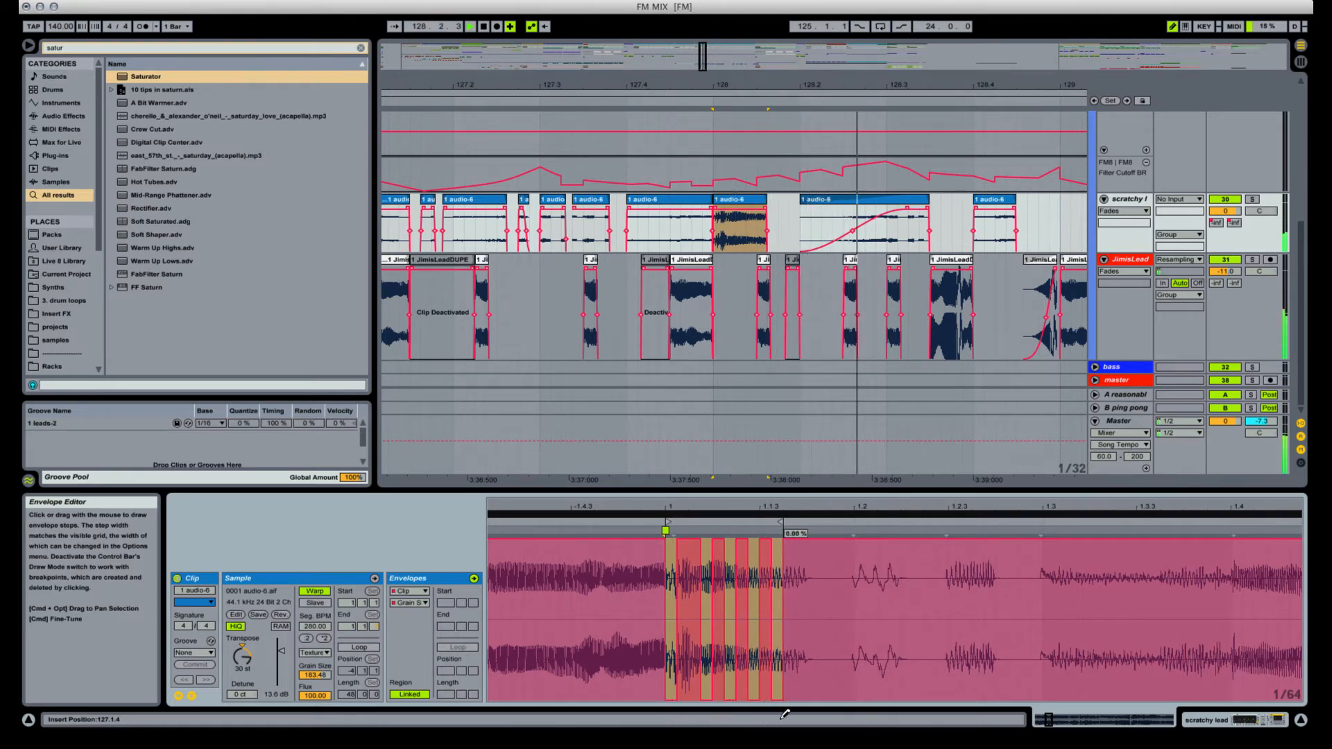
pyautogui.press('space')
pyautogui.press('space')
pyautogui.press('space')
# Slant the falling edges of the 0 % steps in the Grain Size Modulation envelope into slopes and replay.
pyautogui.press('b')
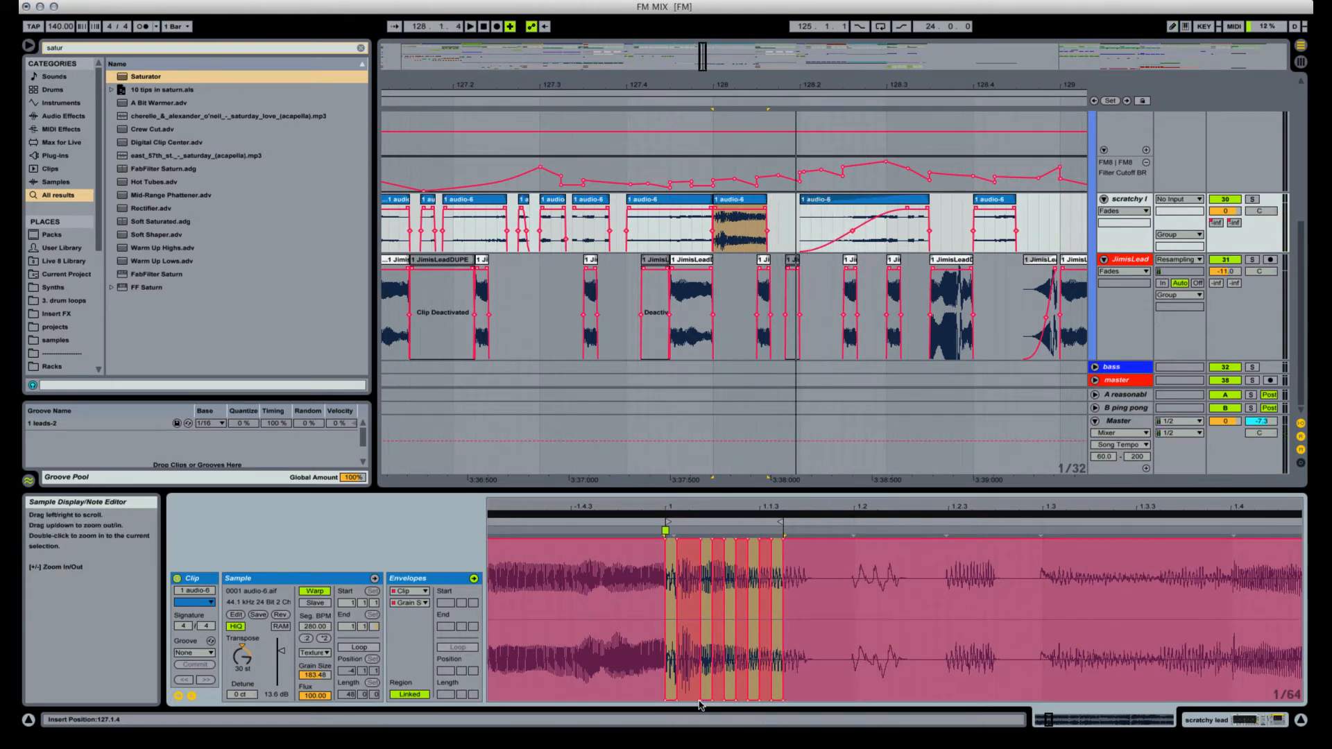
pyautogui.moveTo(699, 705); pyautogui.dragTo(736, 703)
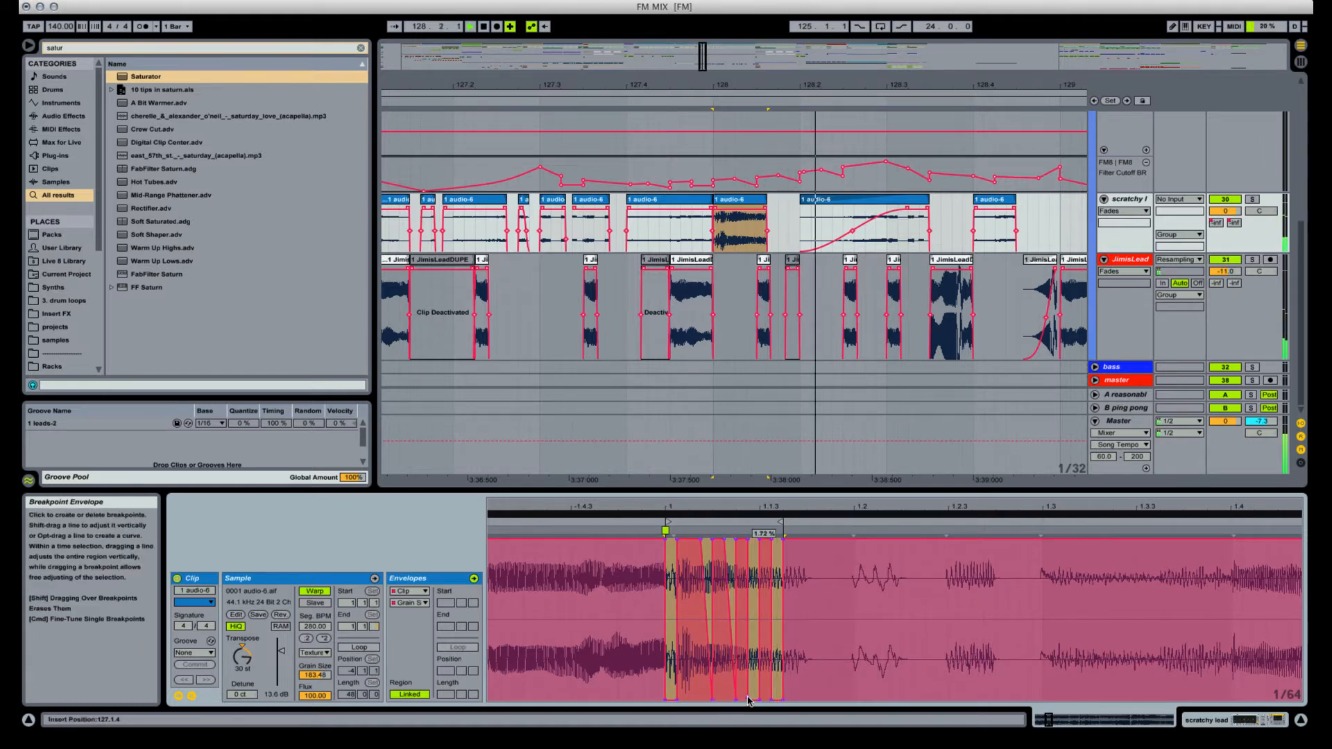
pyautogui.press('space')
pyautogui.press('space')
pyautogui.press('space')
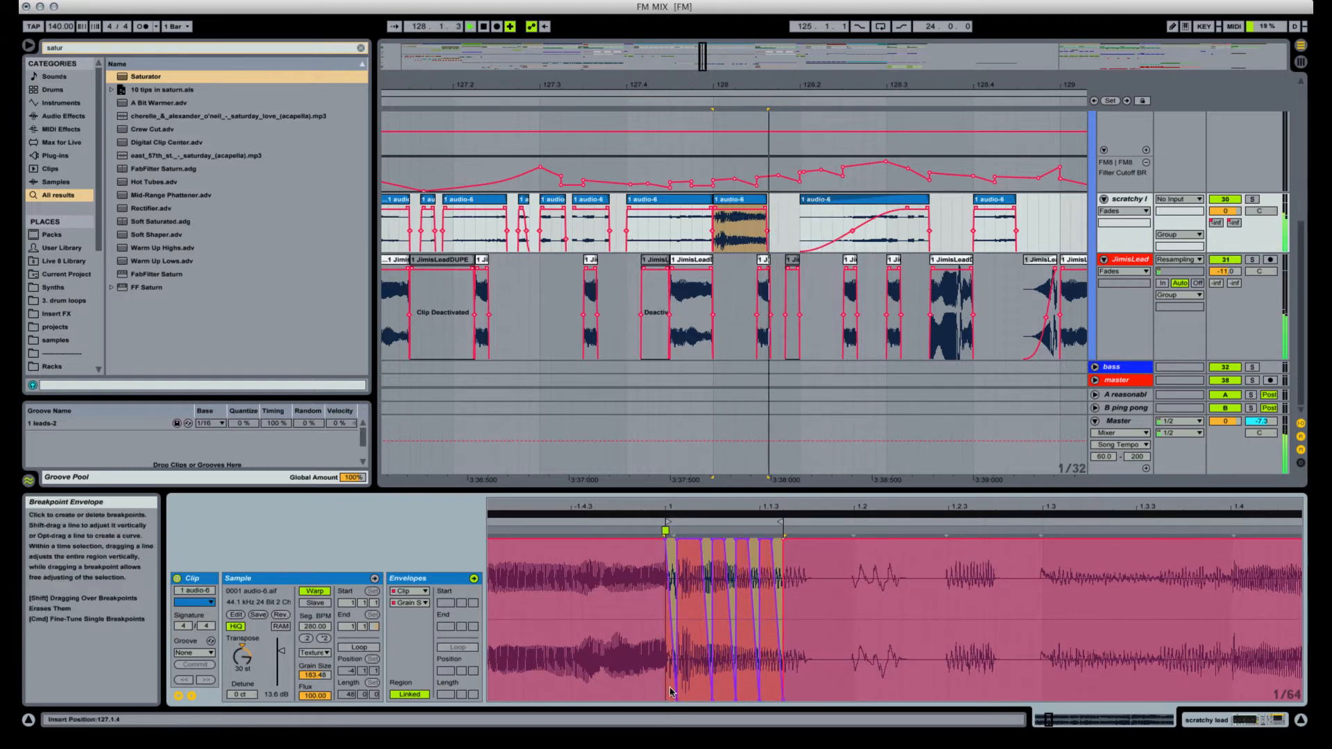
pyautogui.press('space')
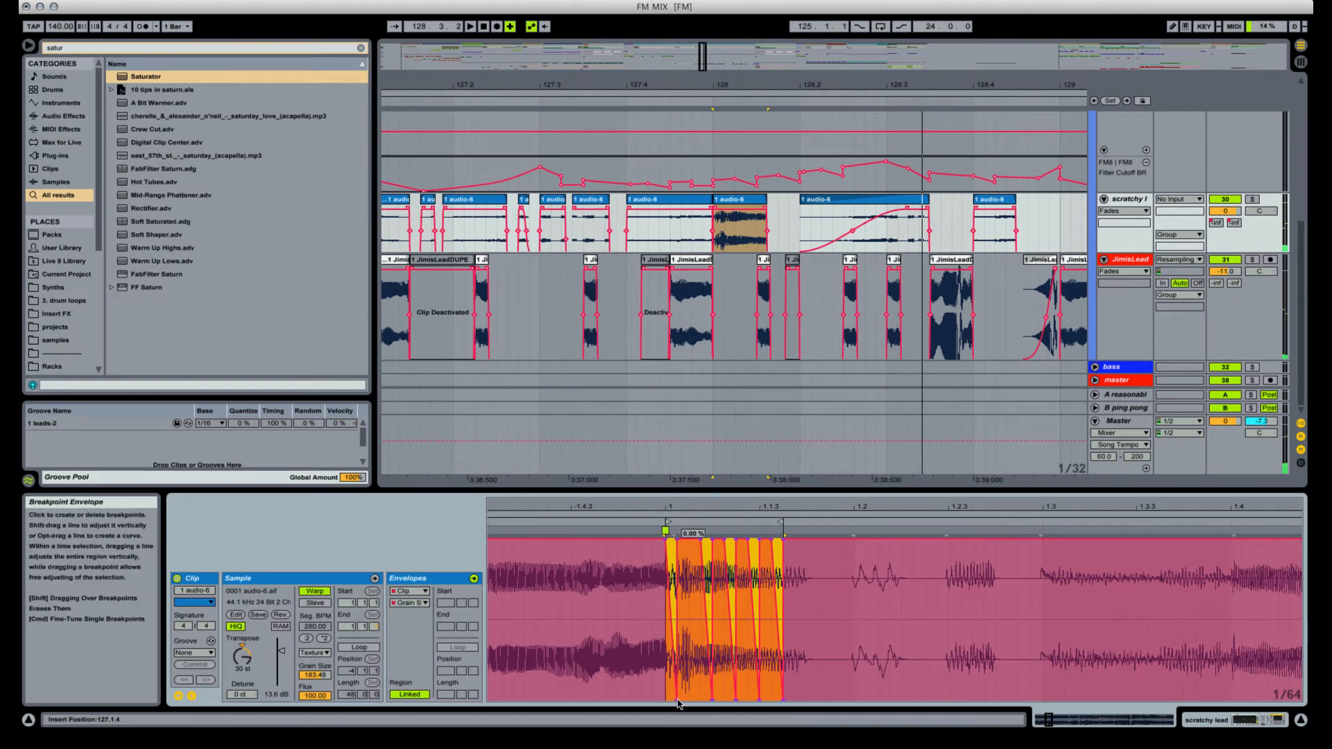
pyautogui.click(916, 661)
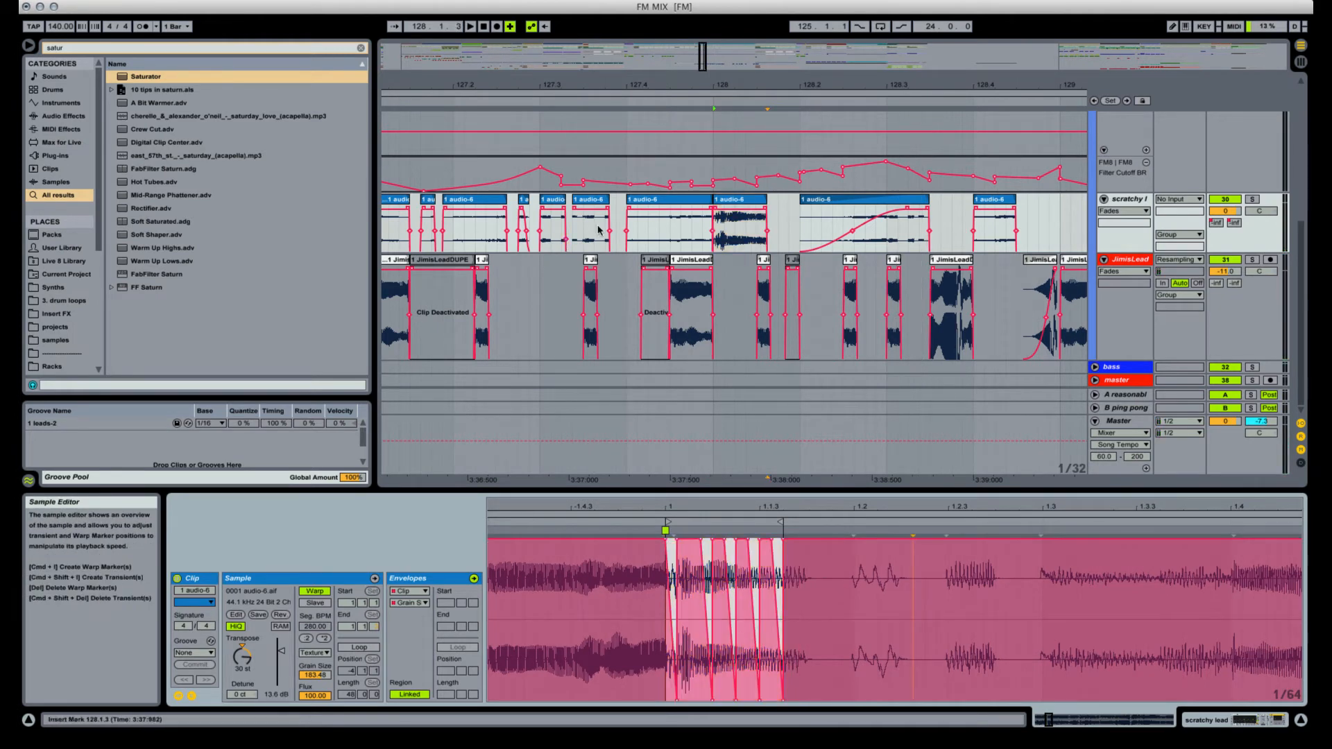
# Replay the scratchy lead clip at bar 128 and consolidate it into a new audio clip.
pyautogui.click(738, 201)
pyautogui.press('space')
pyautogui.press('super+j')
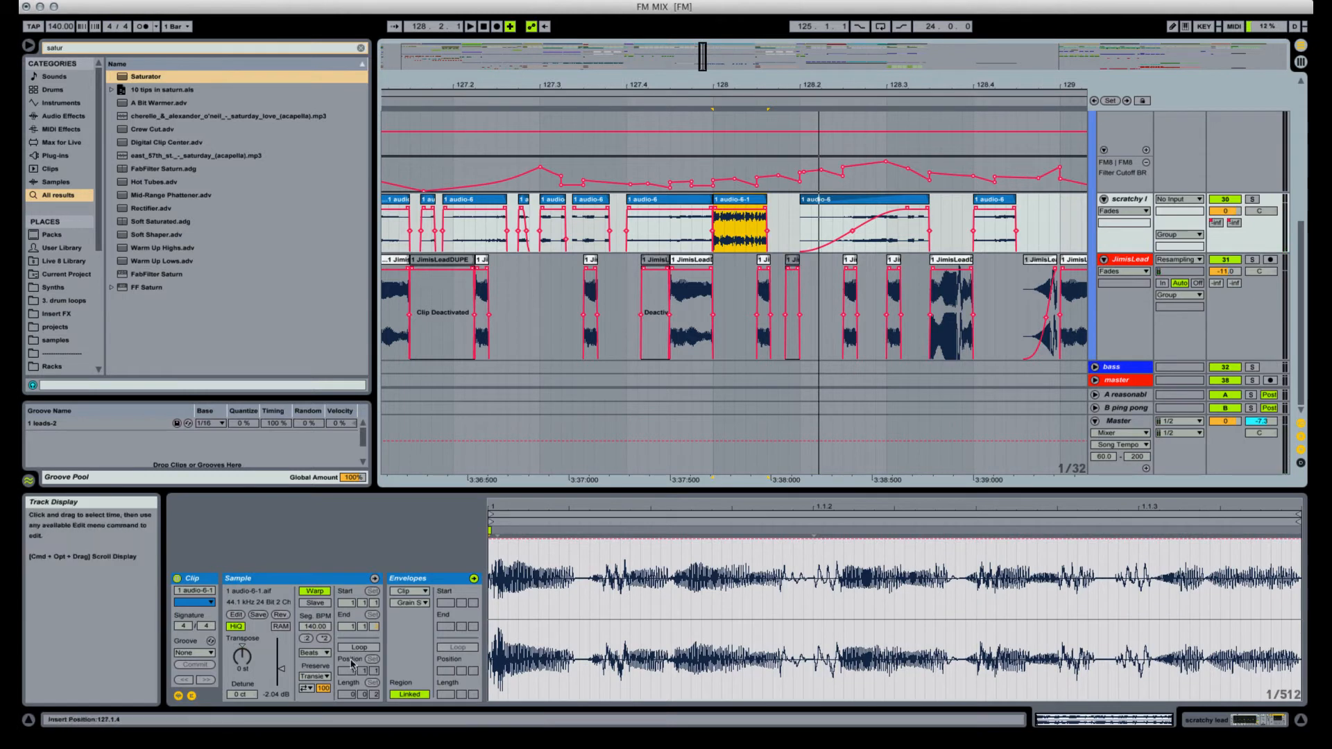
# Keep the consolidated clip in Beats mode with the single-arrow transient loop mode, and transpose it to 12 st.
pyautogui.click(316, 653)
pyautogui.click(316, 663)
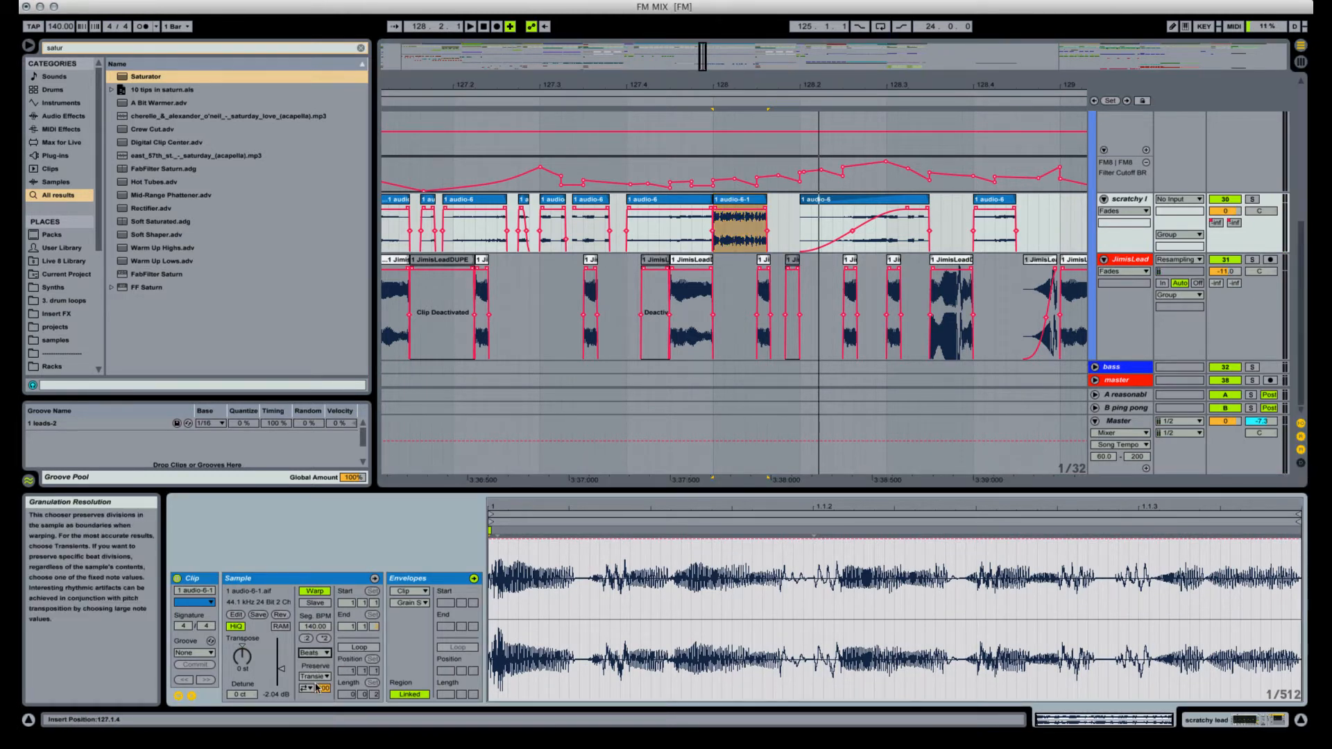
pyautogui.click(307, 687)
pyautogui.click(308, 699)
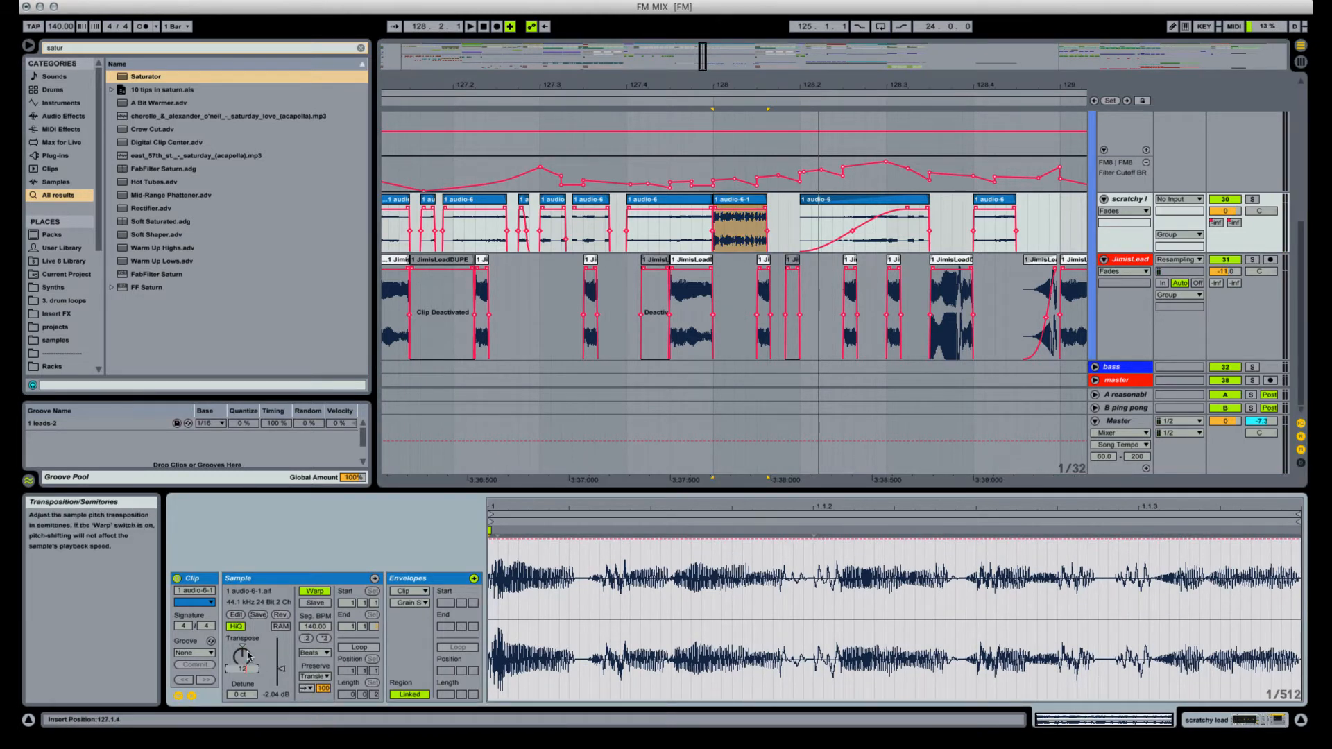
# Set the clip's Preserve resolution to 1/16, lower its transient envelope well below 100 and replay.
pyautogui.click(315, 676)
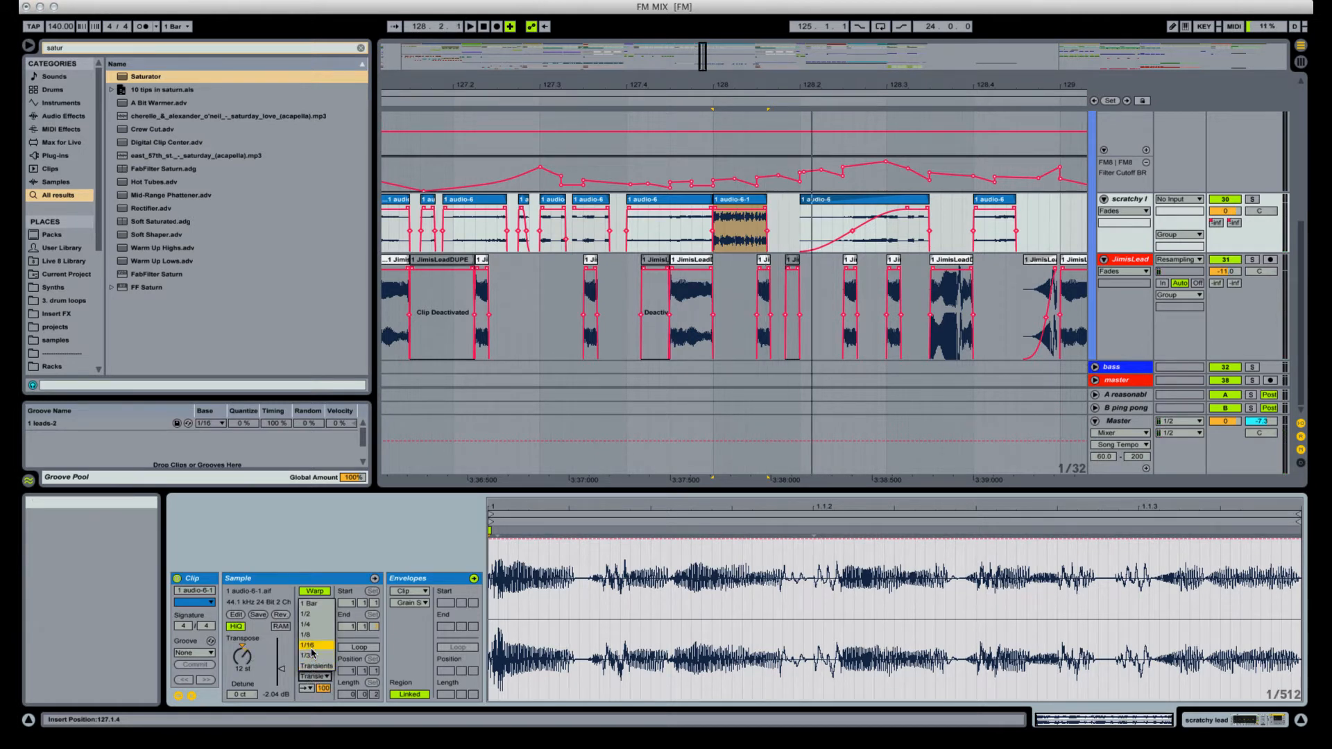
pyautogui.click(308, 645)
pyautogui.moveTo(324, 688); pyautogui.dragTo(323, 721)
pyautogui.press('space')
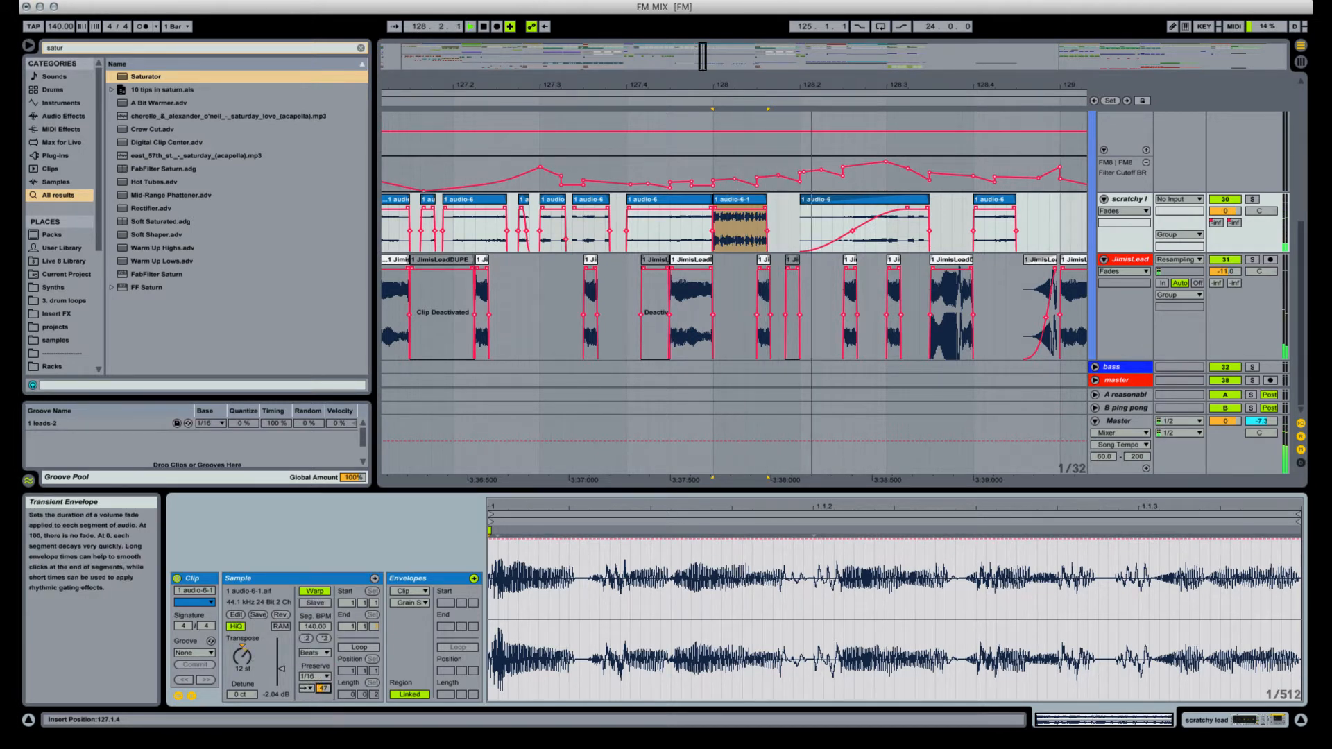
# Try Transients as the clip's Preserve resolution and replay from bar 128.
pyautogui.click(314, 677)
pyautogui.click(316, 687)
pyautogui.press('space')
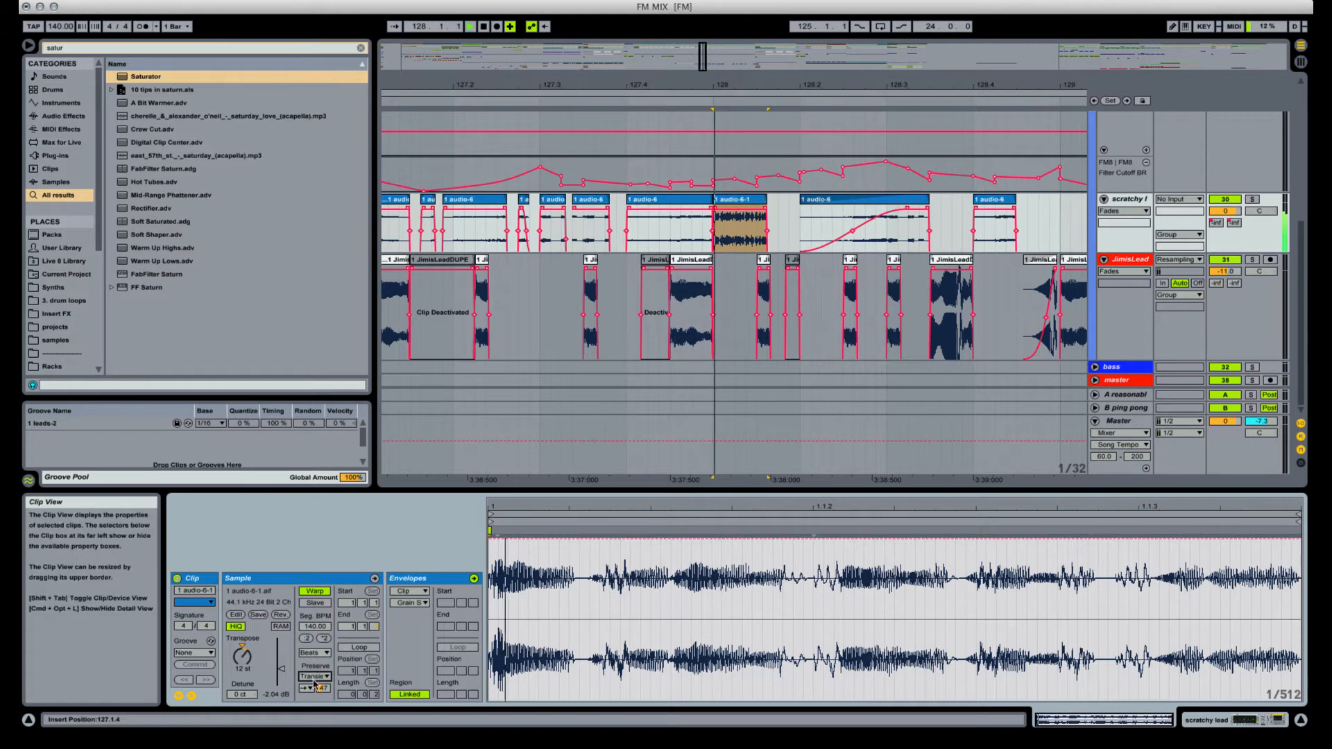
pyautogui.press('space')
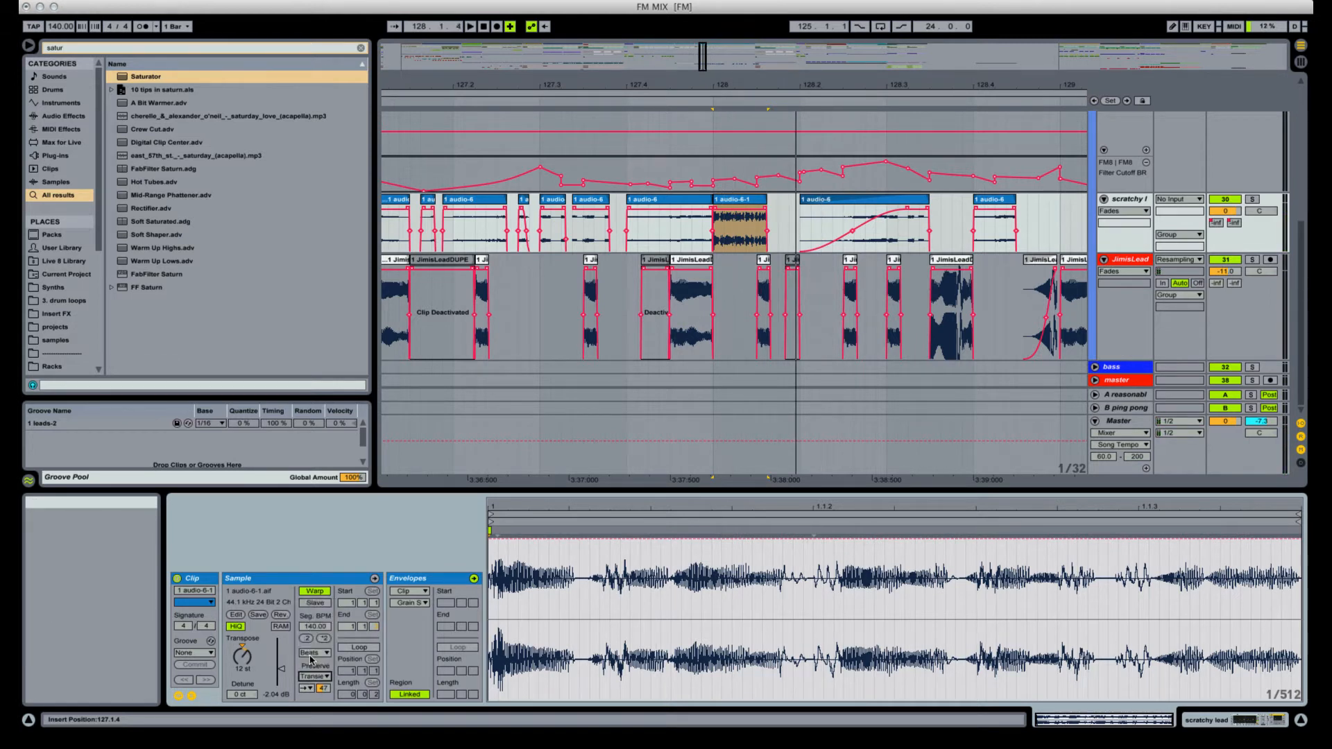
# Set the clip's Preserve resolution to 1/32 and replay it several times.
pyautogui.click(314, 676)
pyautogui.click(312, 661)
pyautogui.press('space')
pyautogui.press('space')
pyautogui.press('space')
pyautogui.press('space')
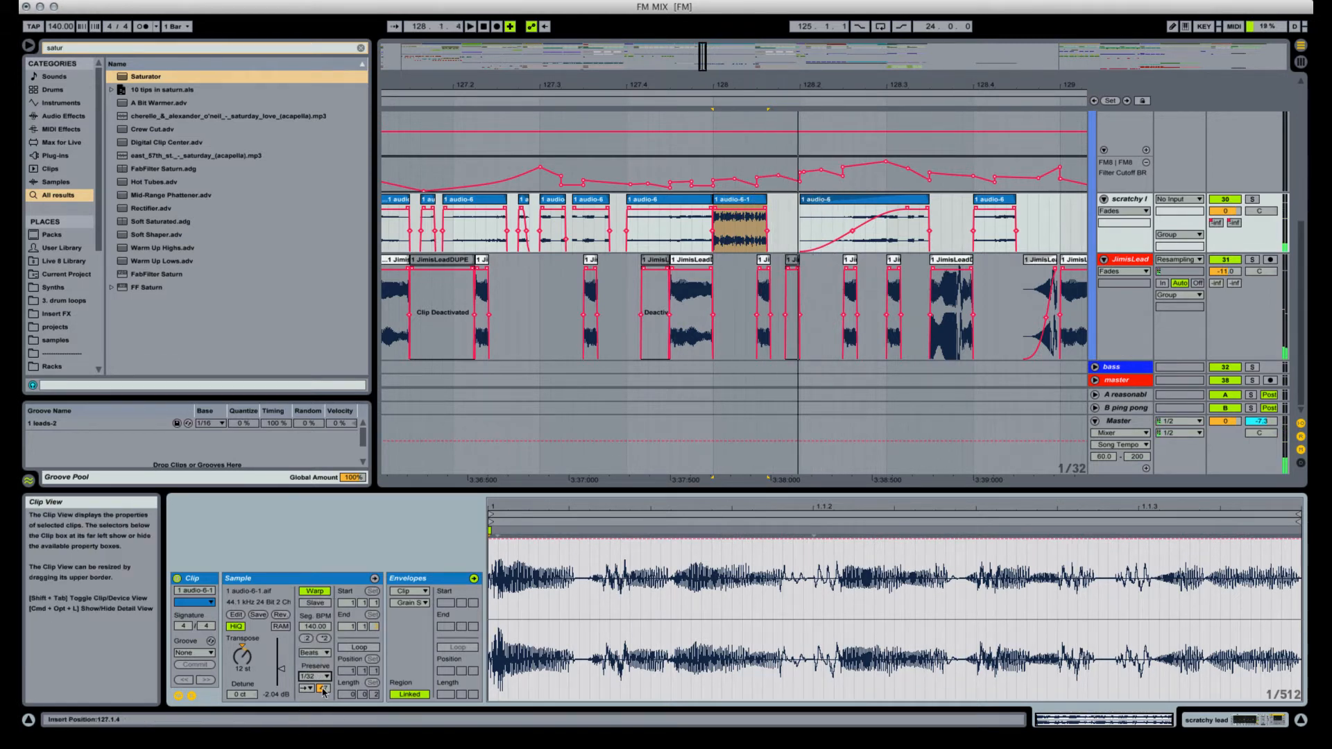
# Lower the clip's transient envelope to 18 for a tighter gating effect and replay.
pyautogui.press('space')
pyautogui.moveTo(322, 688)
pyautogui.mouseDown()
pyautogui.moveTo(322, 705)
pyautogui.moveTo(324, 693)
pyautogui.mouseUp()
pyautogui.press('space')
pyautogui.press('space')
pyautogui.press('space')
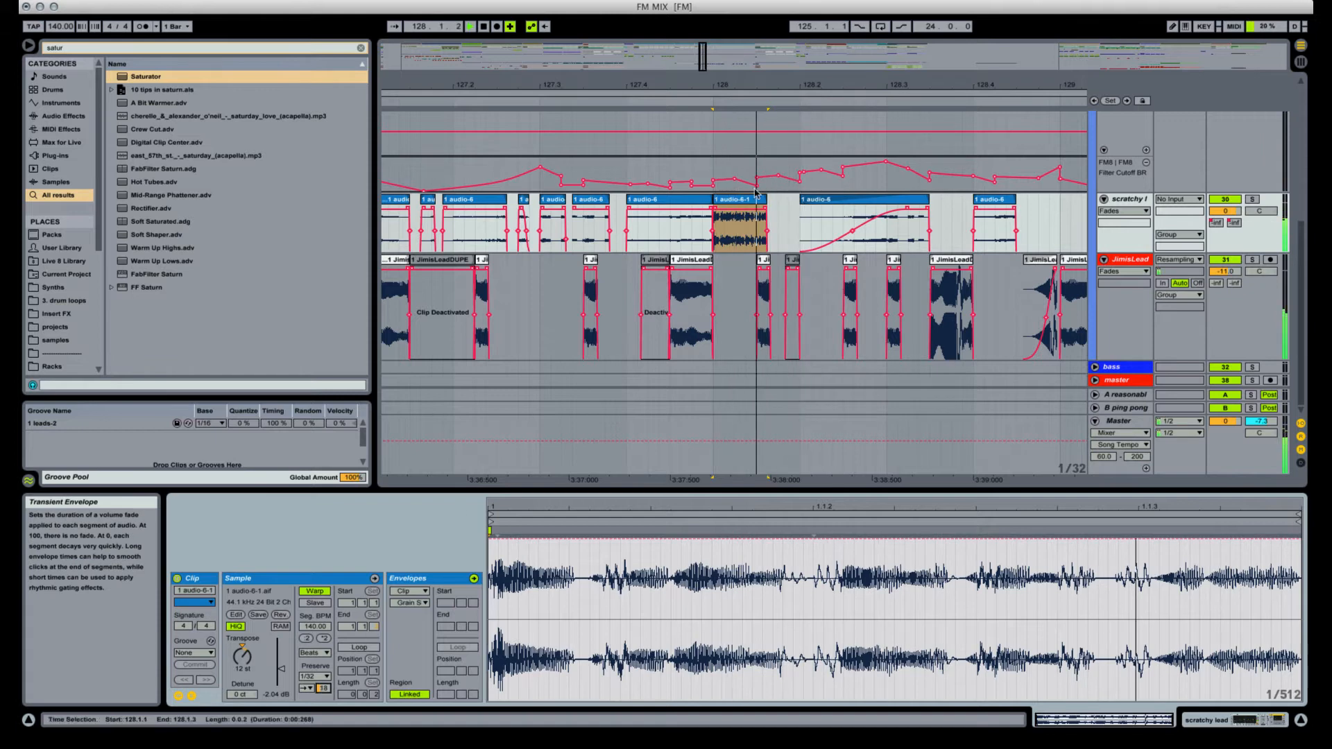
pyautogui.press('space')
pyautogui.press('space')
pyautogui.press('space')
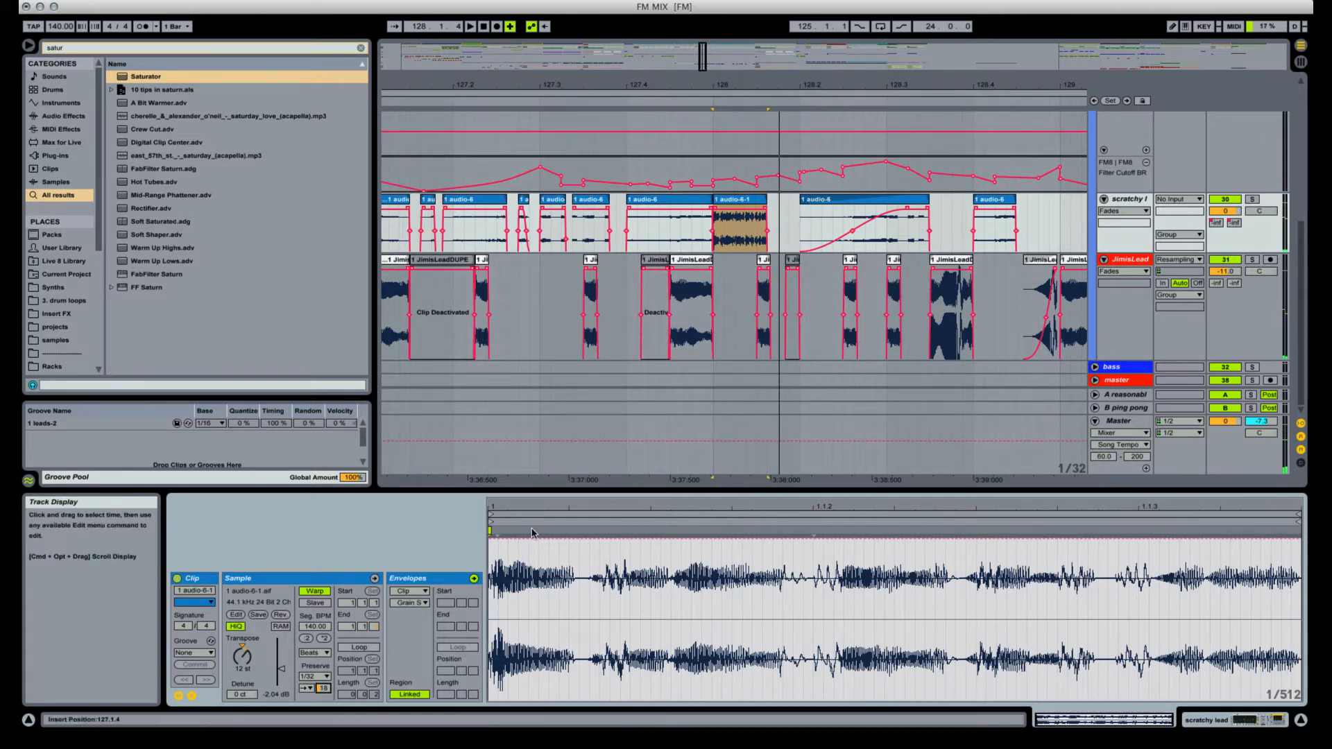
# Switch warping off to hear the clip unwarped, switch it back on and replay.
pyautogui.click(312, 592)
pyautogui.press('space')
pyautogui.click(314, 592)
pyautogui.press('space')
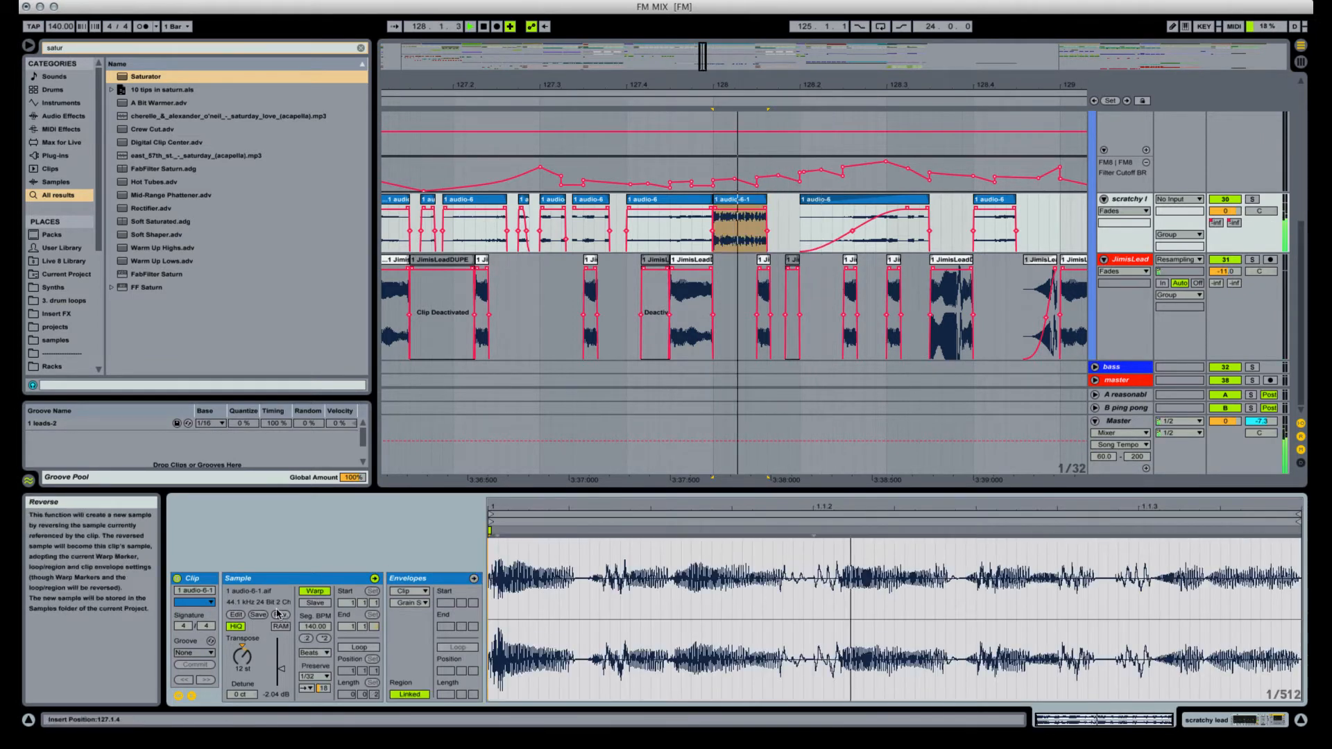
pyautogui.press('space')
pyautogui.press('space')
# Consolidate the gated clip again, and play the result at -12 st with warping off.
pyautogui.click(726, 200)
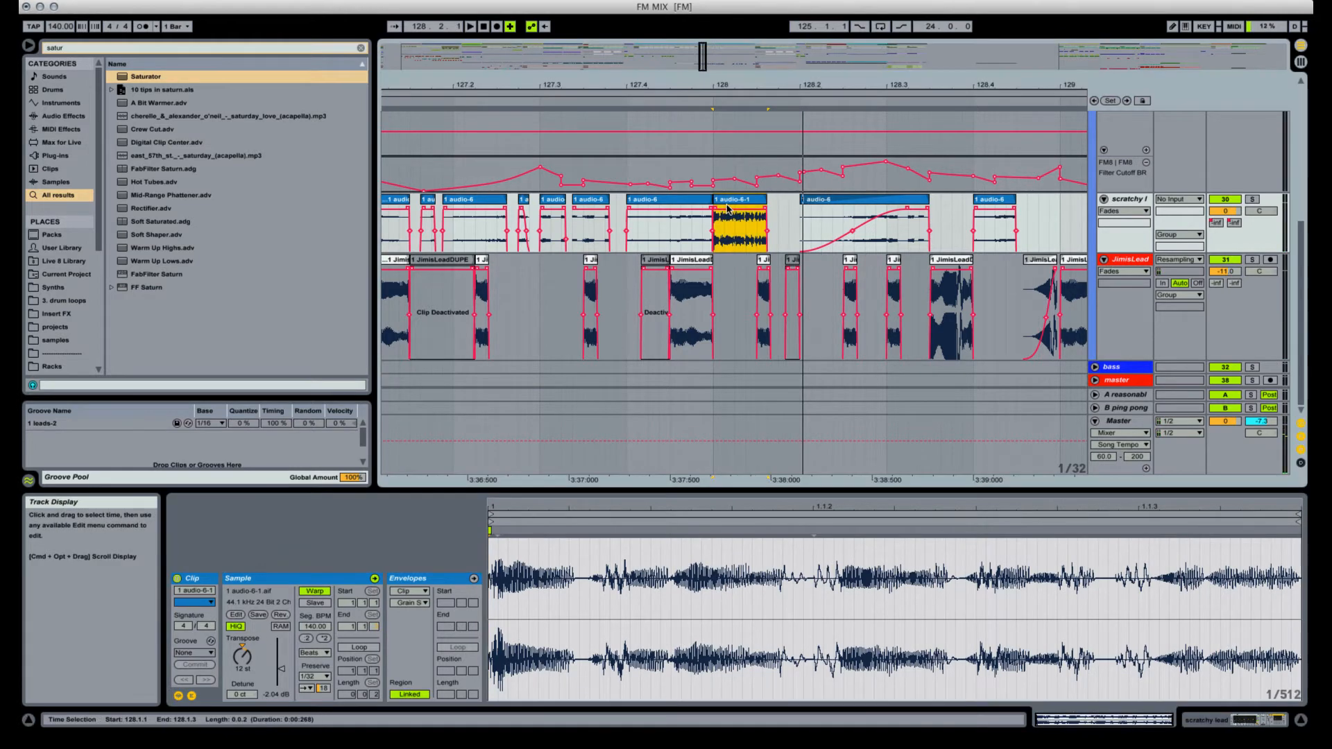
pyautogui.press('super+j')
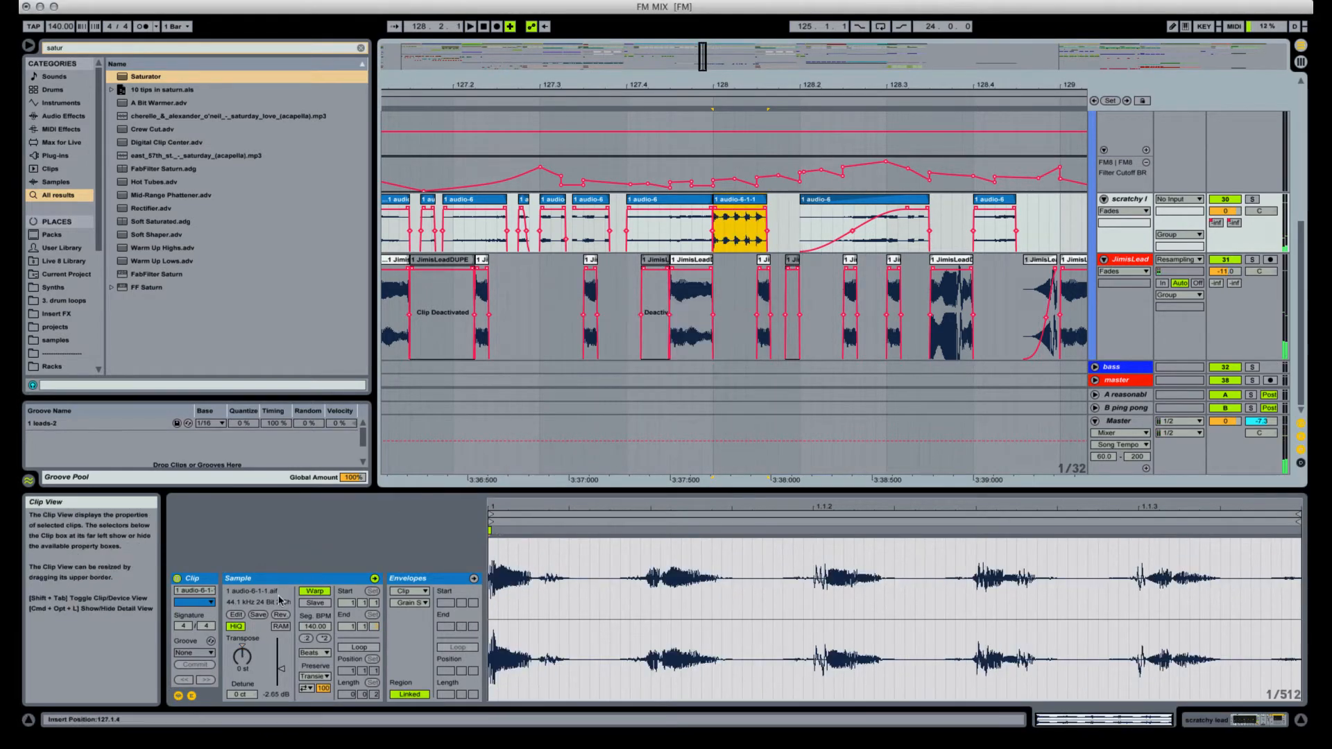
pyautogui.click(245, 658)
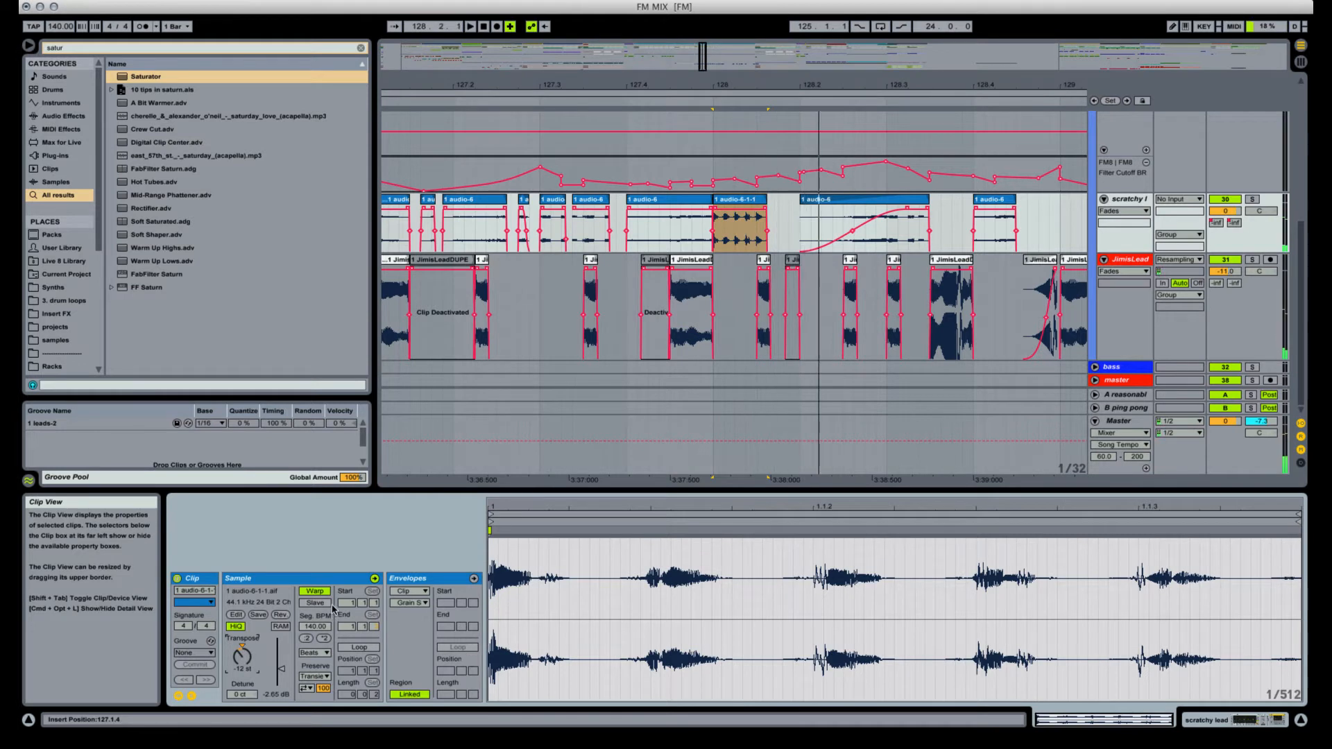
pyautogui.click(317, 591)
pyautogui.press('space')
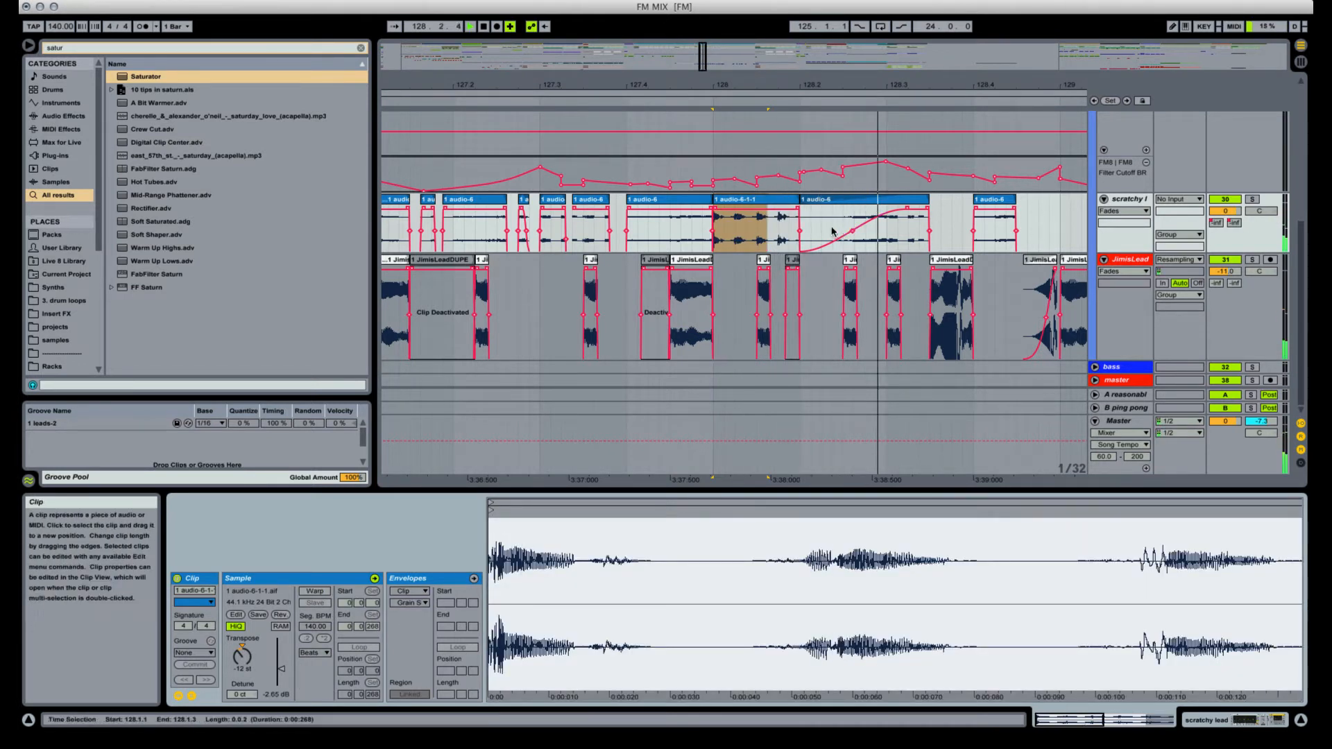
pyautogui.press('space')
# Split the unwarped clip two sixteenths after bar 128, reset the first part's transposition to 0 st and replay.
pyautogui.click(736, 234)
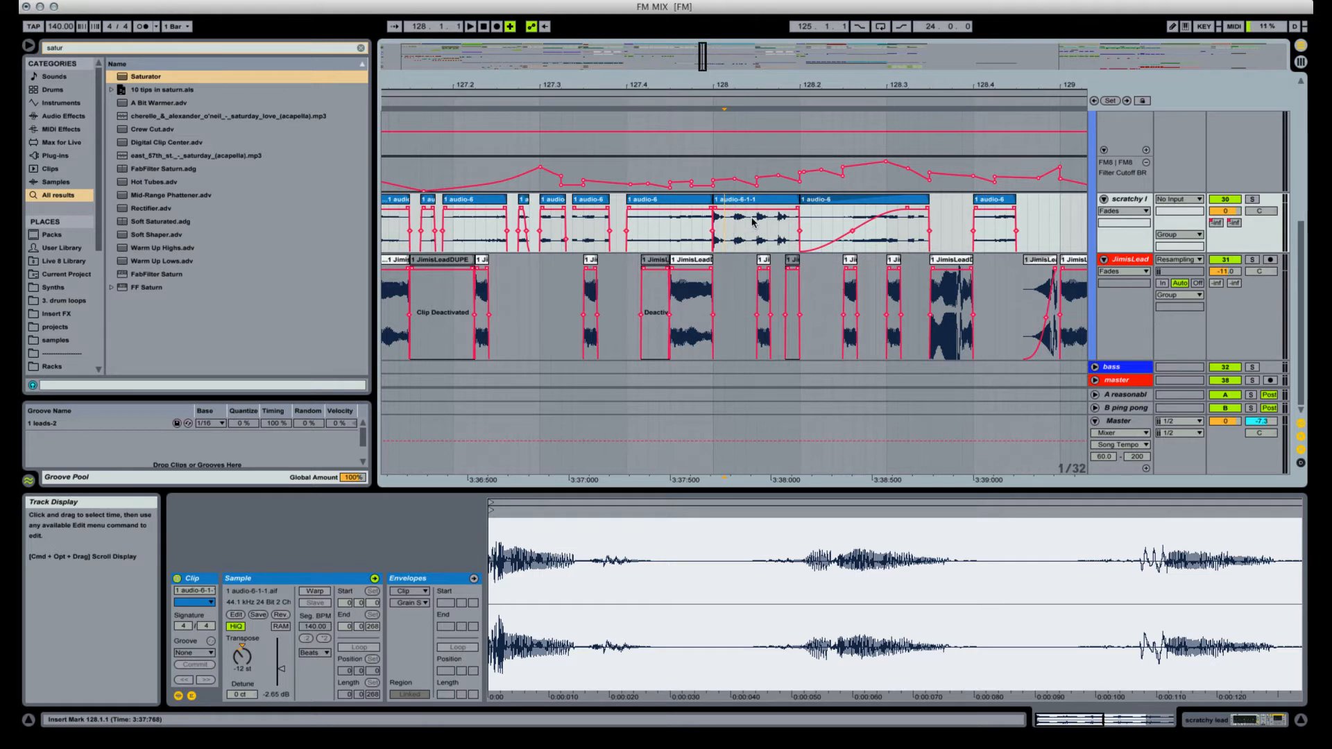
pyautogui.press('super+e')
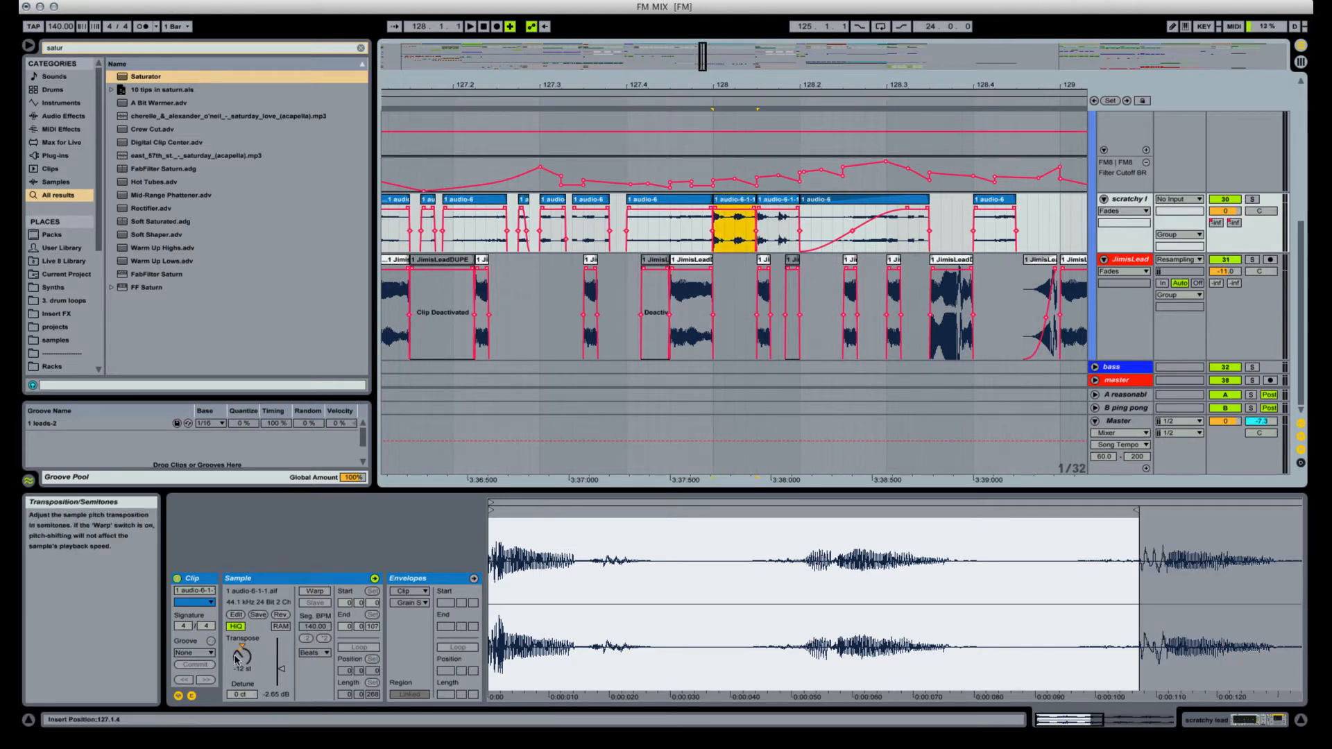
pyautogui.doubleClick(240, 656)
pyautogui.click(723, 199)
pyautogui.press('space')
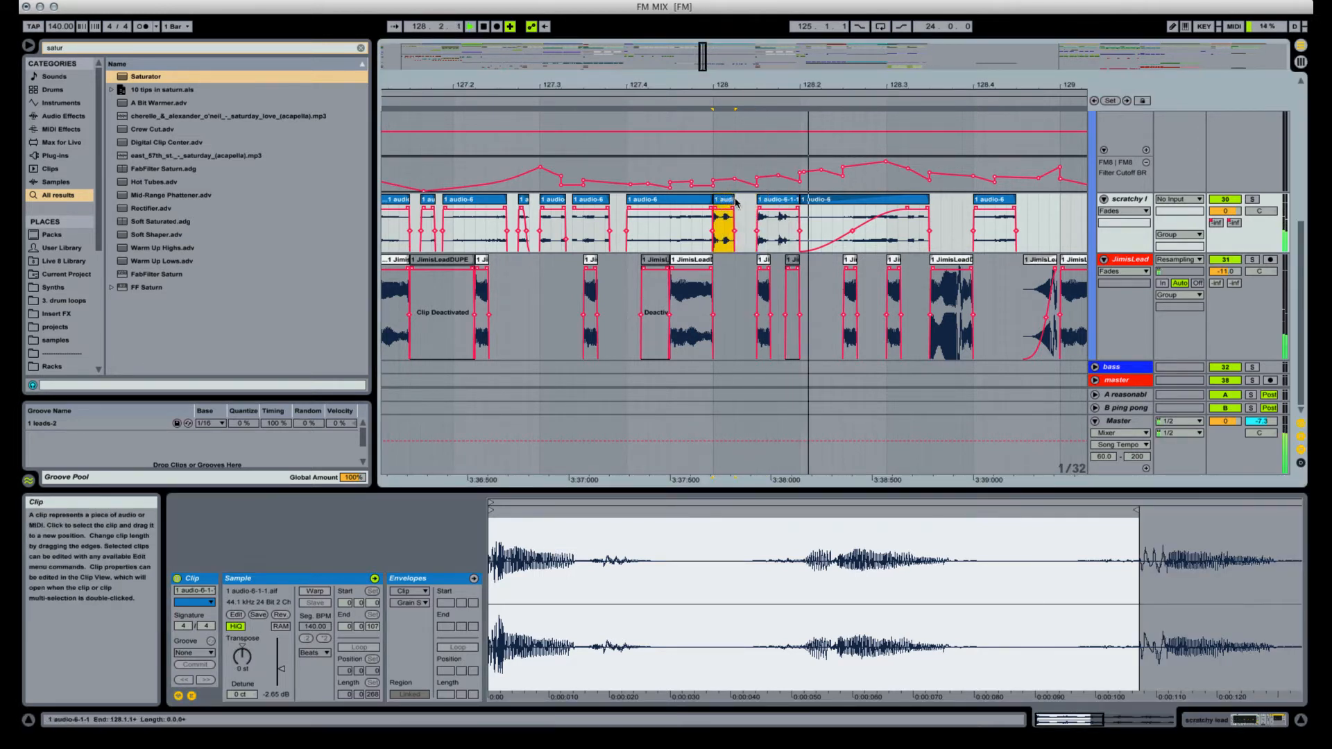
pyautogui.press('space')
# Extend the 0 st part up to the following clip and delete a short slice of it starting at 128.1.2.
pyautogui.moveTo(733, 200); pyautogui.dragTo(745, 201)
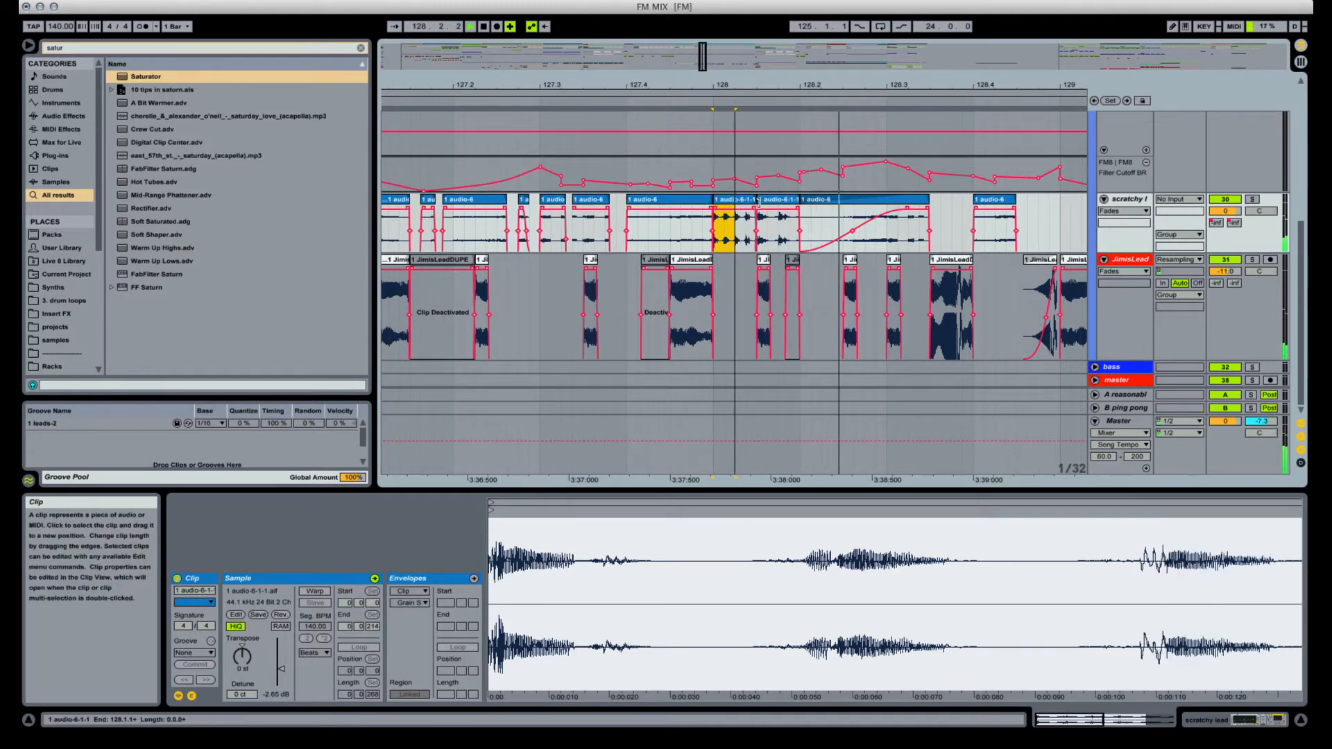
pyautogui.press('space')
pyautogui.click(738, 236)
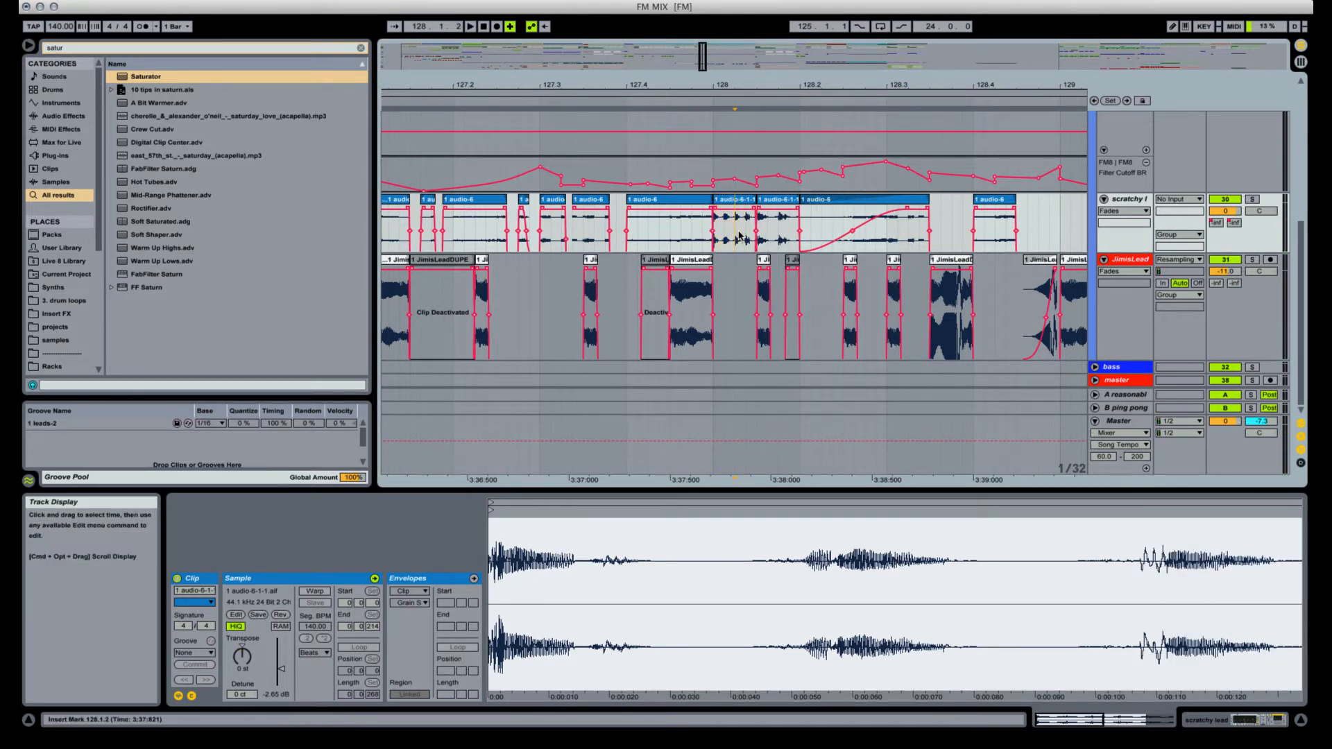
pyautogui.press('Delete')
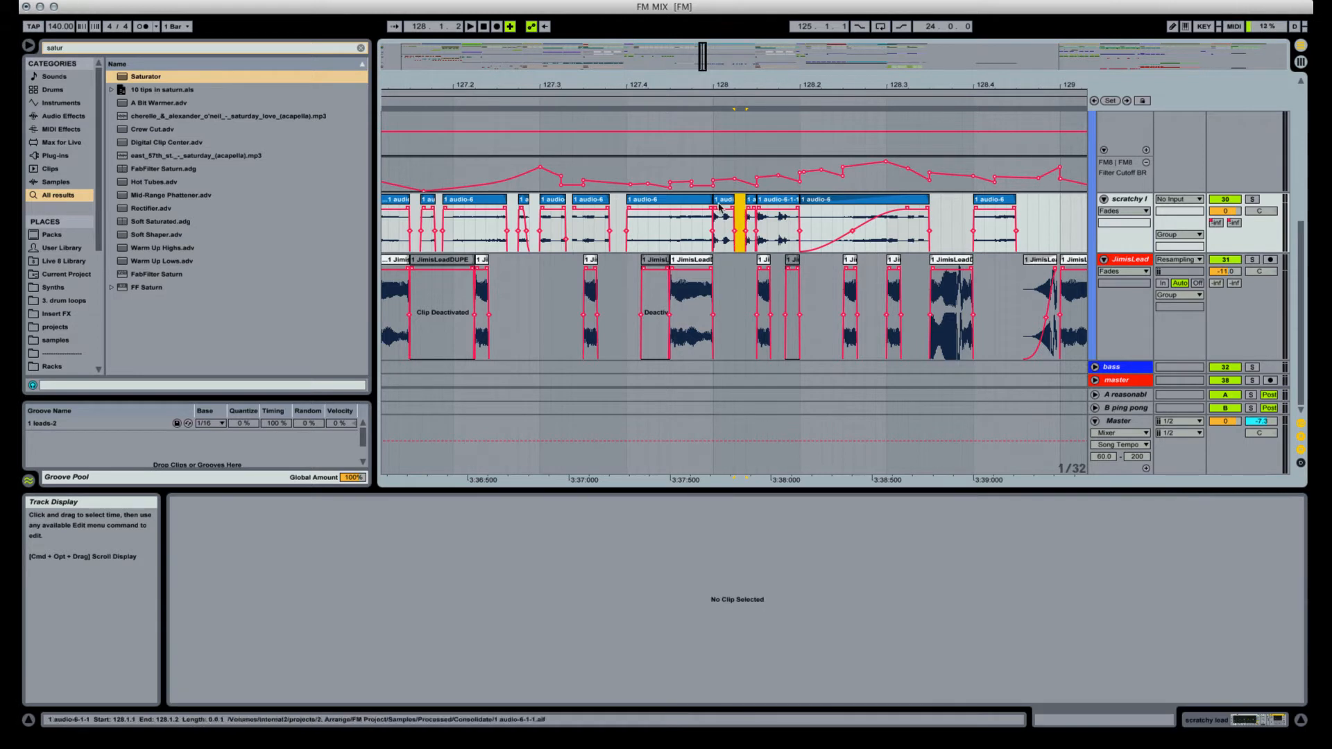
# Shorten the first slice at bar 128 so it ends well before 128.1.2, and replay.
pyautogui.click(723, 200)
pyautogui.press('space')
pyautogui.press('space')
pyautogui.moveTo(731, 200); pyautogui.dragTo(724, 201)
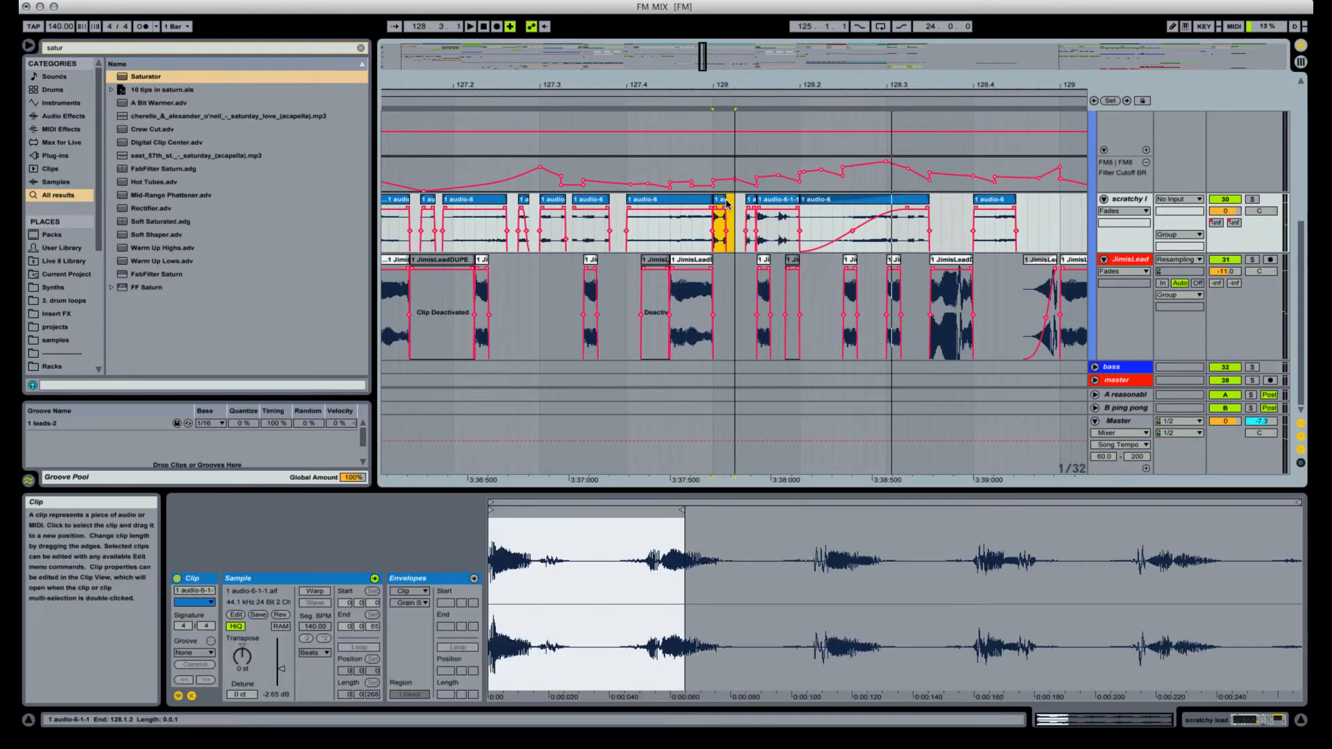
pyautogui.press('space')
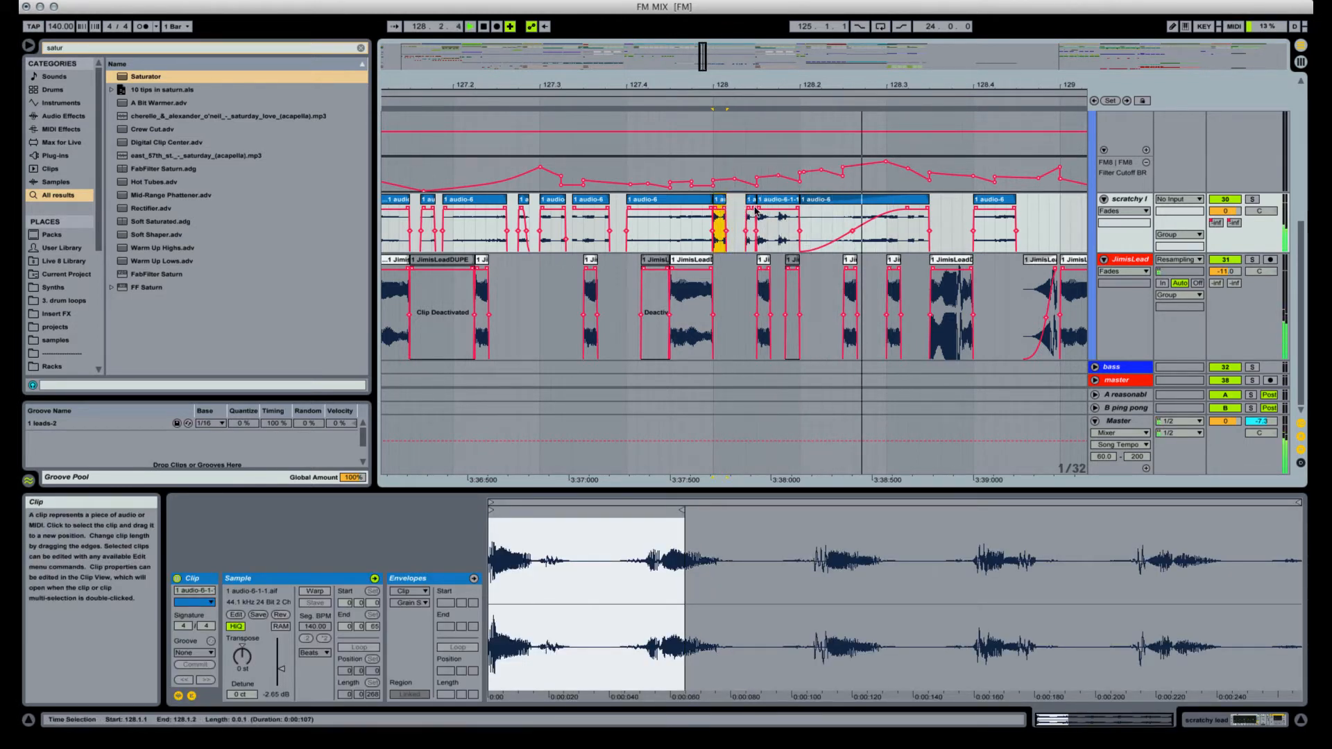
pyautogui.press('space')
# Trim the end of the -12 st clip to leave a gap before 128.2, and replay the slices.
pyautogui.click(750, 200)
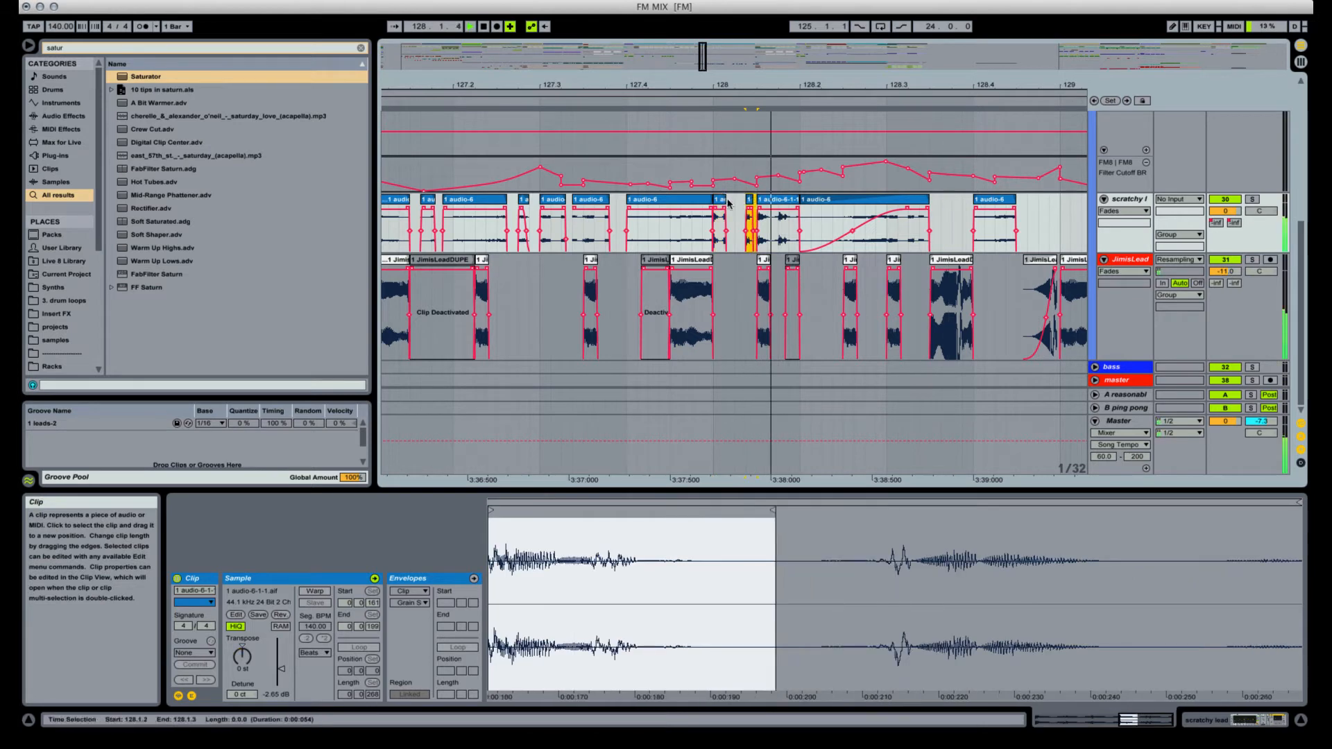
pyautogui.click(721, 201)
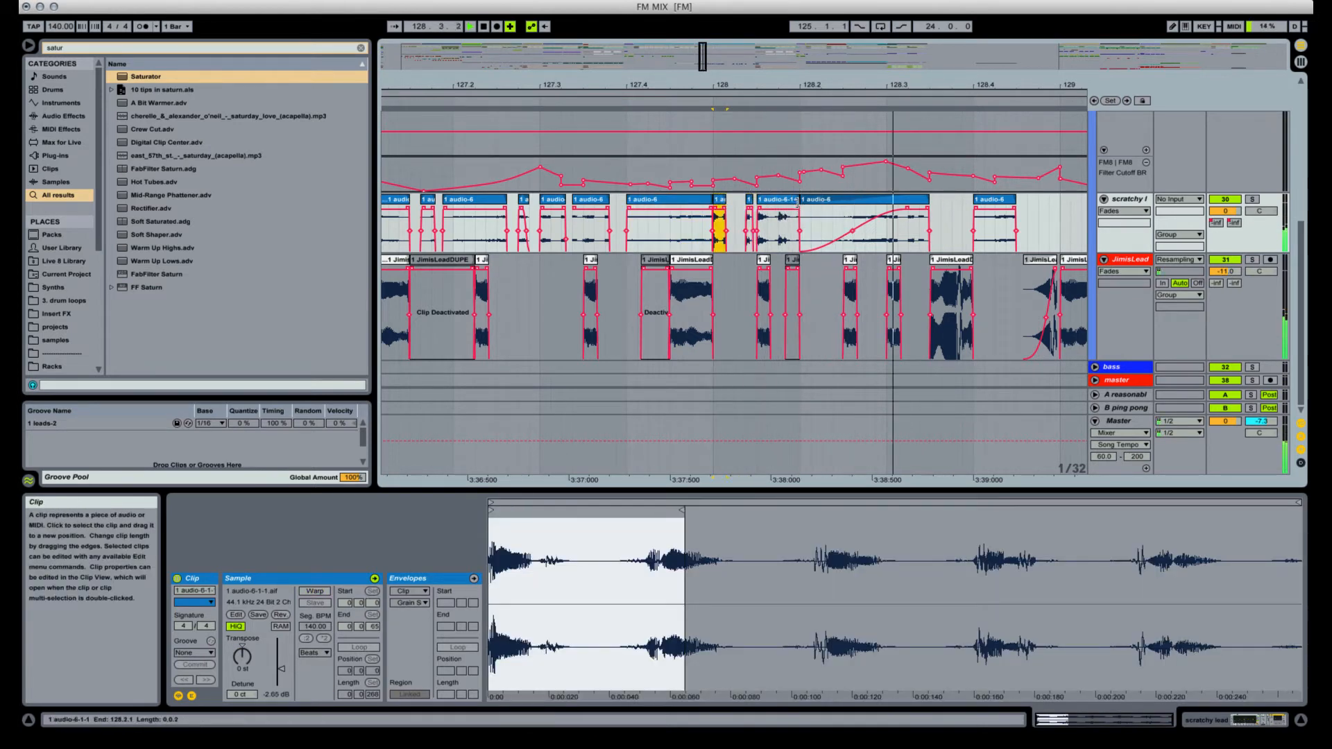
pyautogui.click(782, 202)
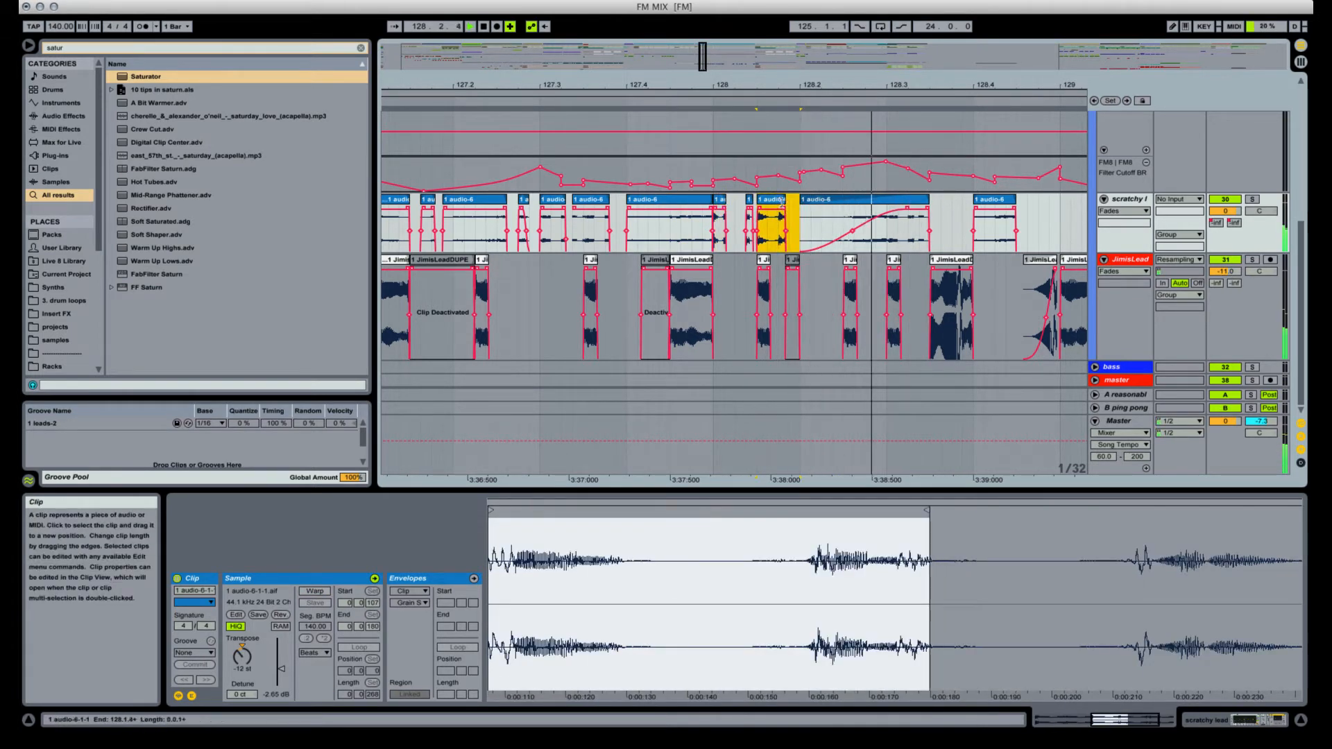
pyautogui.press('space')
pyautogui.click(719, 201)
pyautogui.press('space')
pyautogui.press('space')
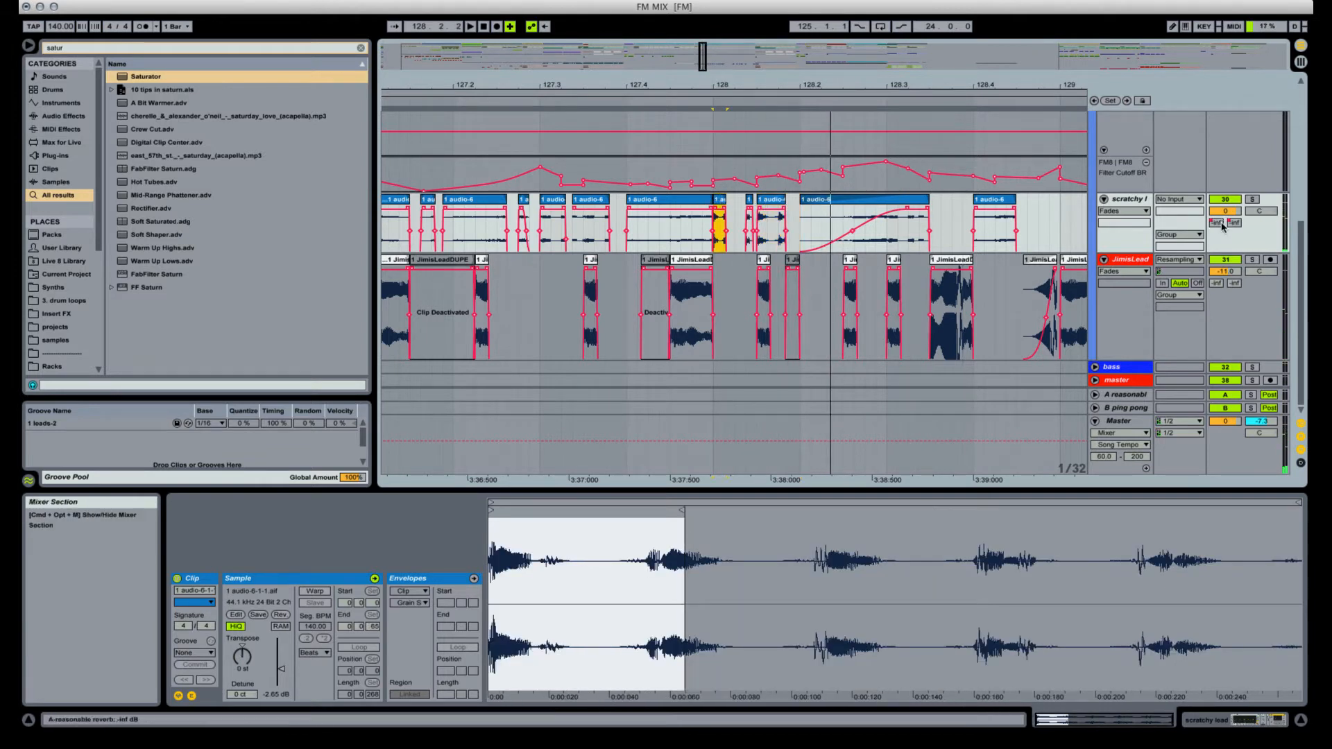
# Show the track's B ping pong send automation and draw high steps over the first slice and the -12 st clip's end.
pyautogui.click(1233, 224)
pyautogui.click(722, 208)
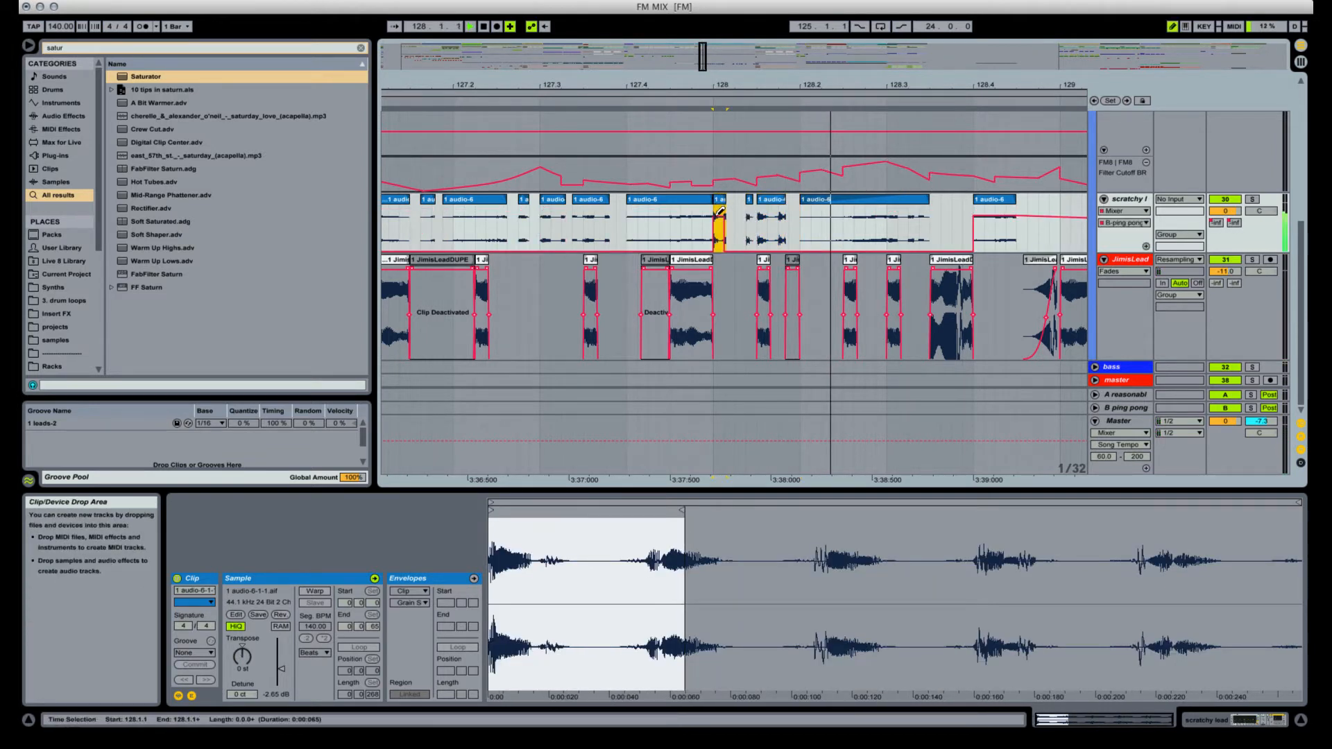
pyautogui.press('space')
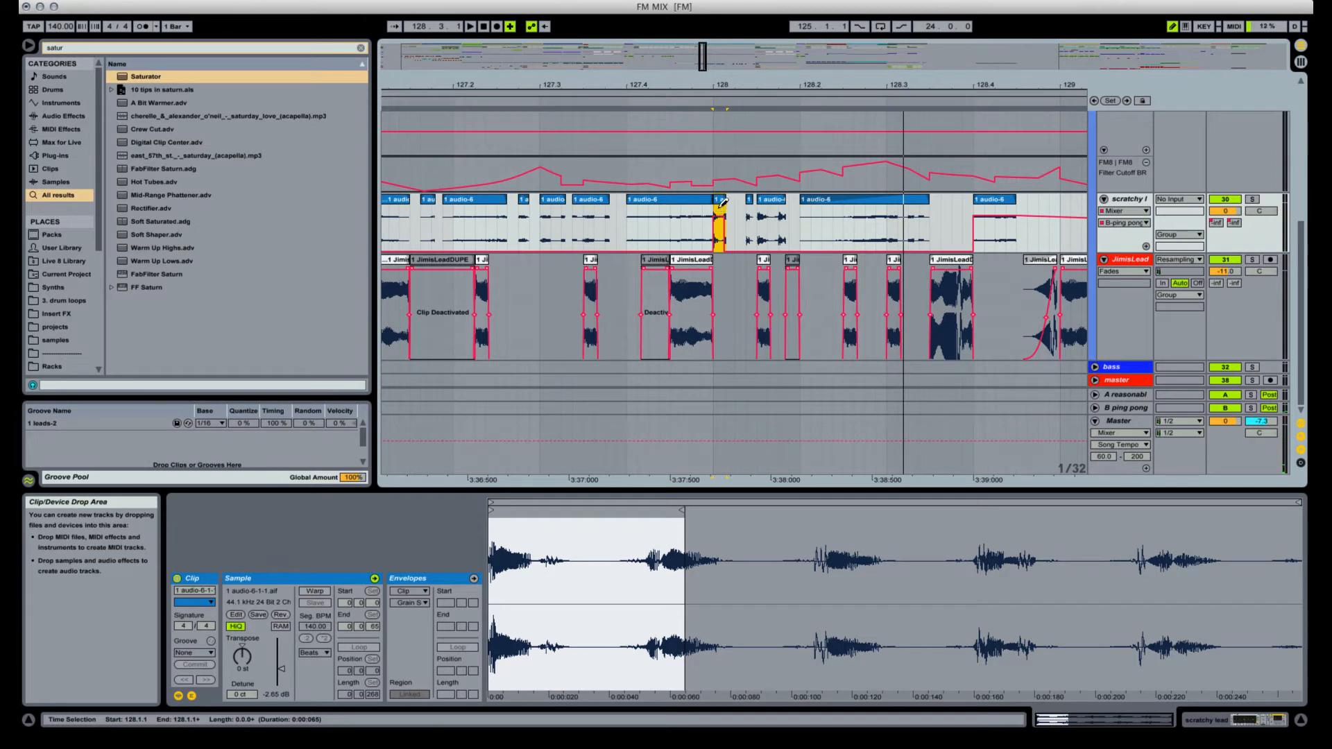
pyautogui.press('space')
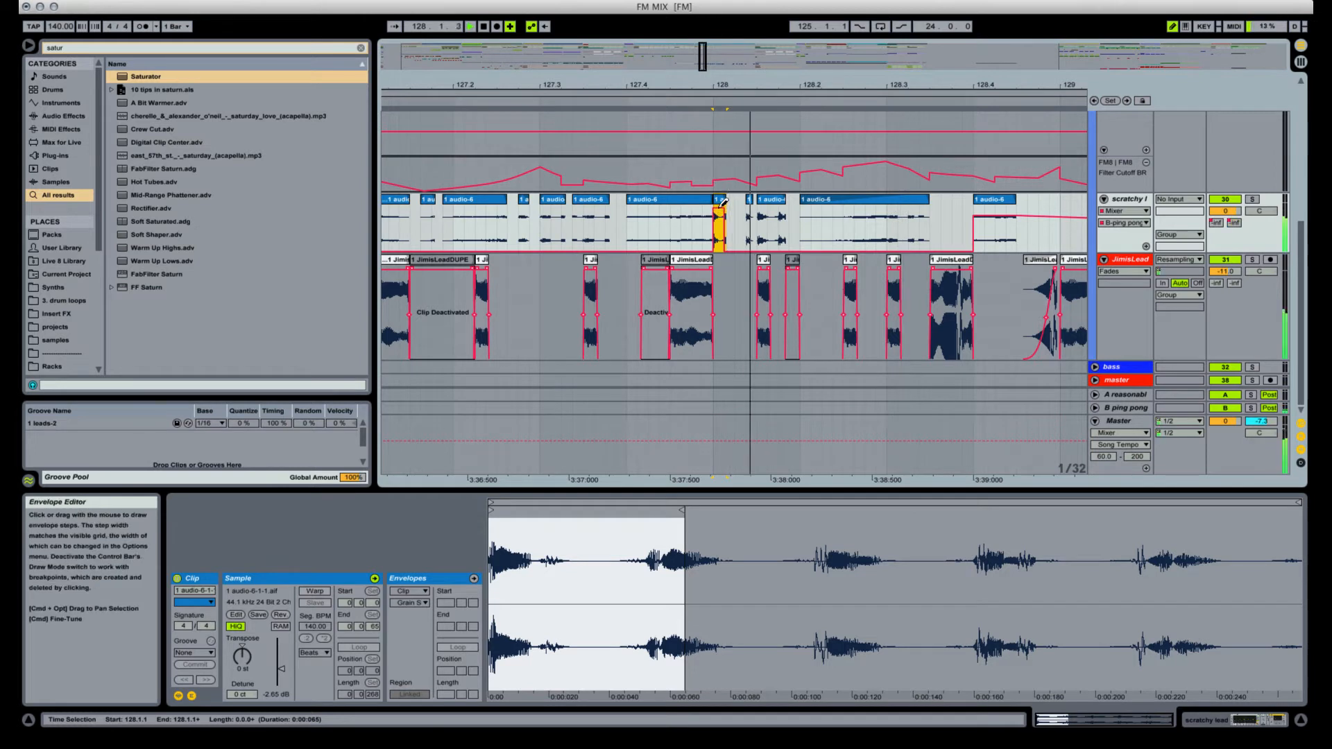
pyautogui.click(778, 209)
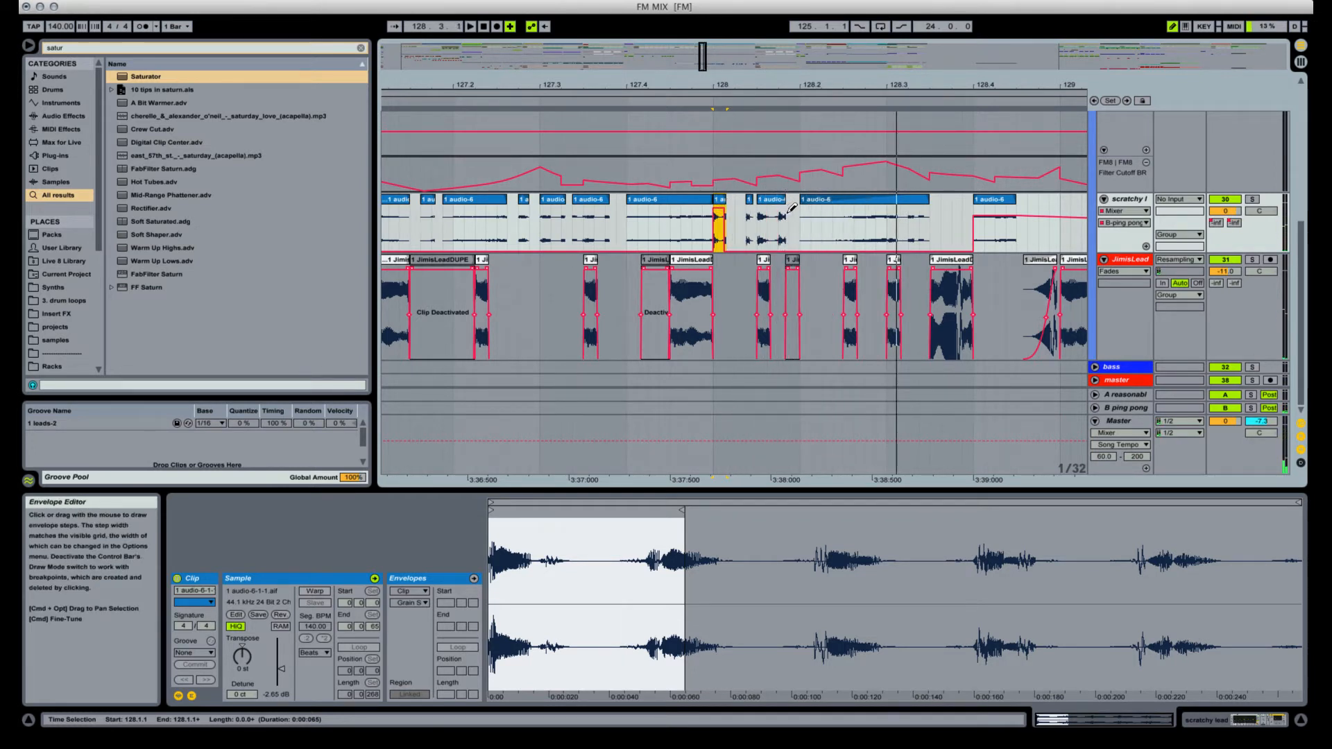
pyautogui.press('space')
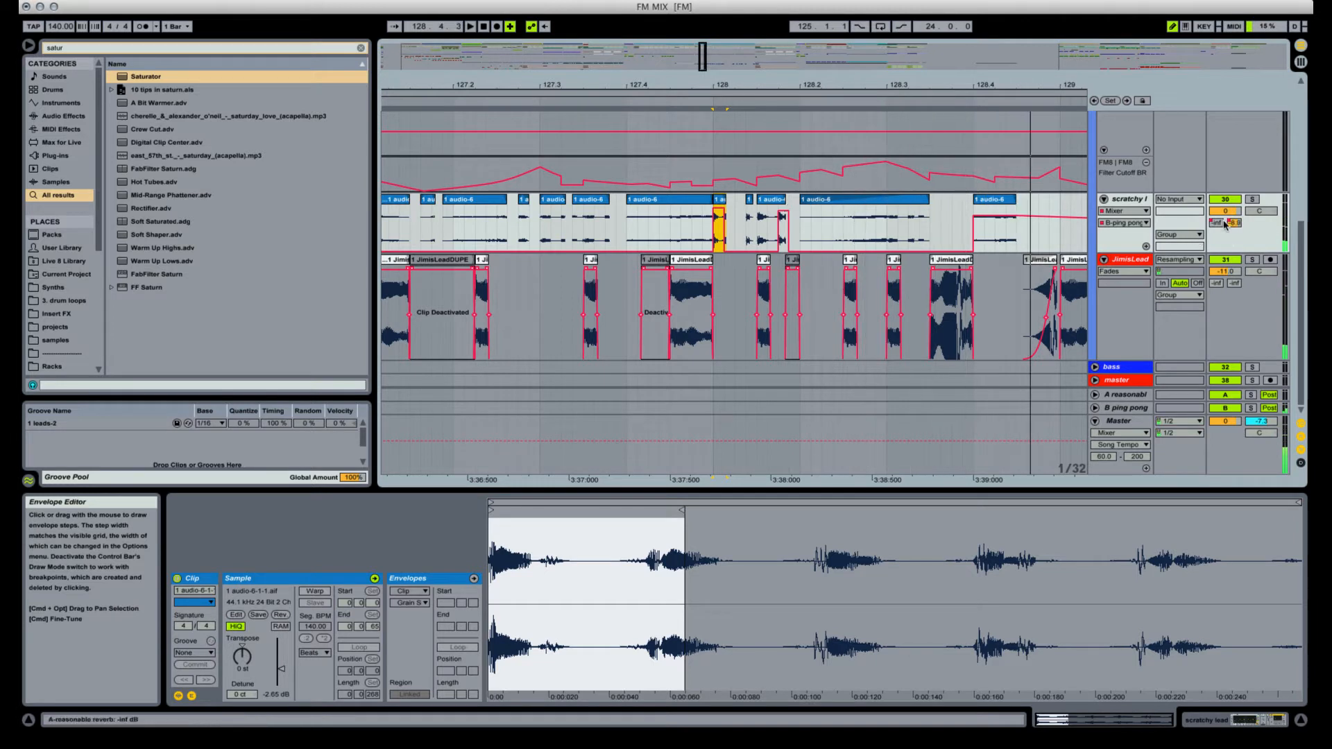
# Show the A reverb send automation, draw a step over the short middle slice, lower it slightly and replay.
pyautogui.click(1217, 223)
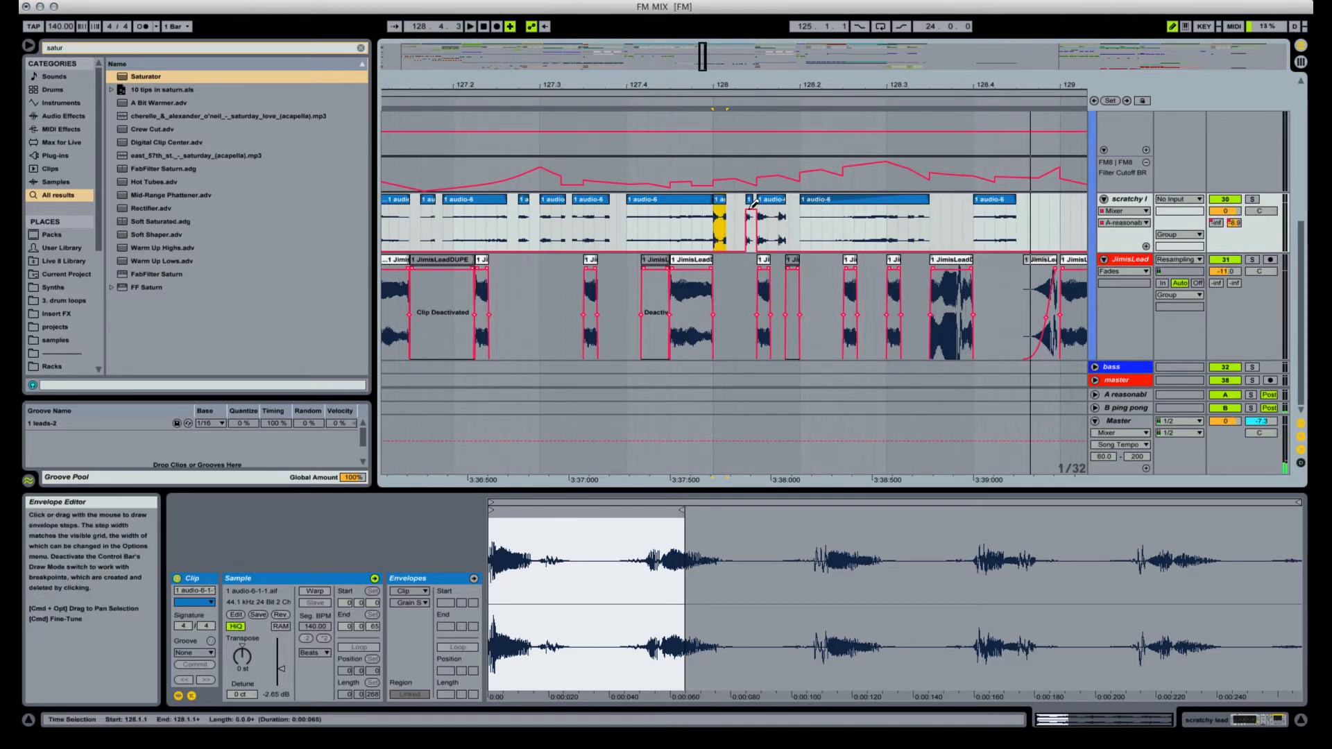
pyautogui.press('space')
pyautogui.press('space')
pyautogui.moveTo(752, 205); pyautogui.dragTo(753, 221)
pyautogui.press('space')
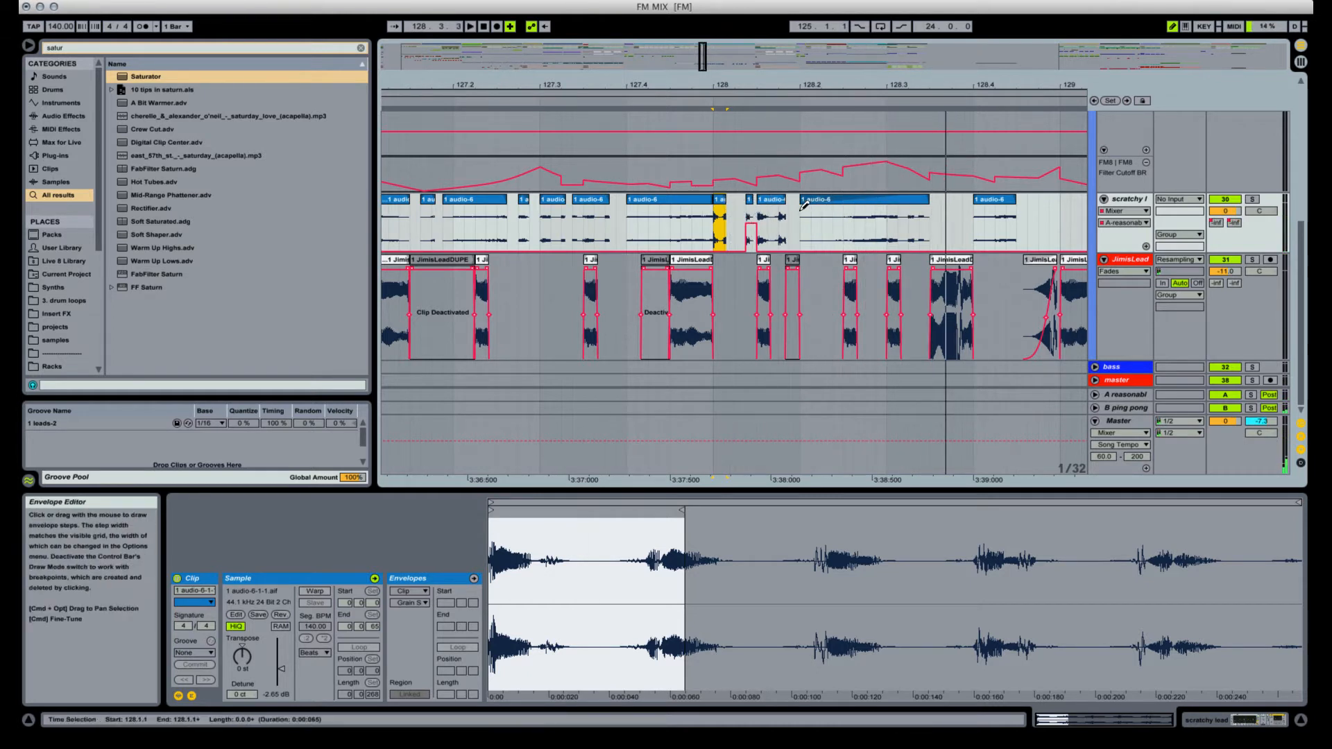
# Lower the gain of the three slices at the start of bar 128 to -4.73 dB and replay from bar 128.
pyautogui.press('b')
pyautogui.click(787, 216)
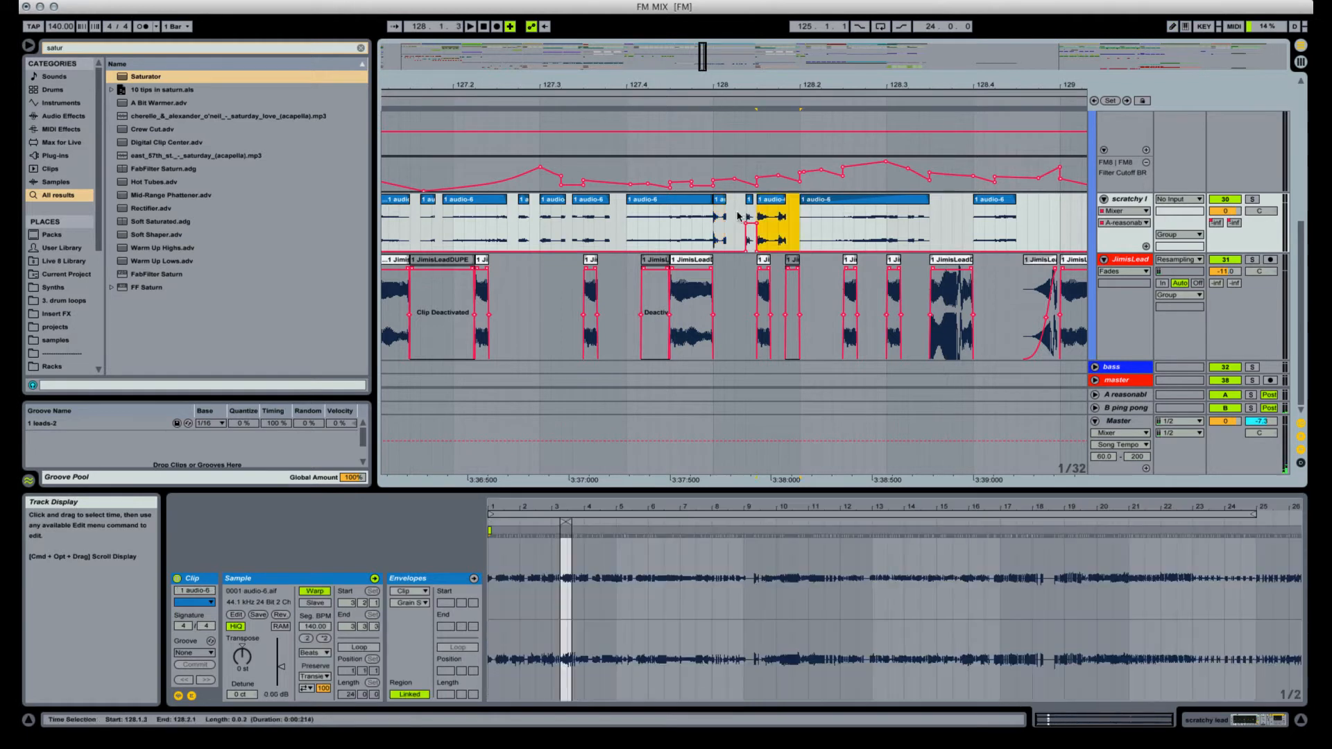
pyautogui.keyDown('shift'); pyautogui.click(711, 215); pyautogui.keyUp('shift')
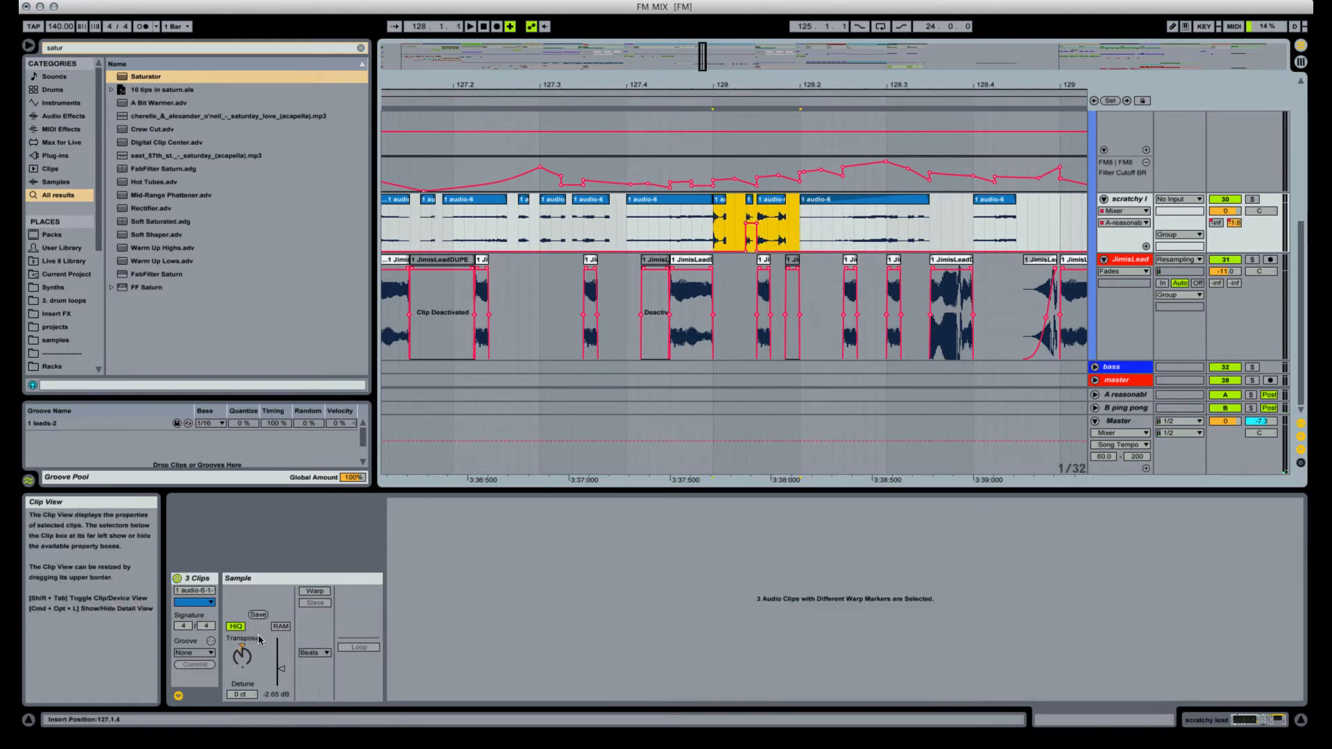
pyautogui.moveTo(283, 671); pyautogui.dragTo(283, 673)
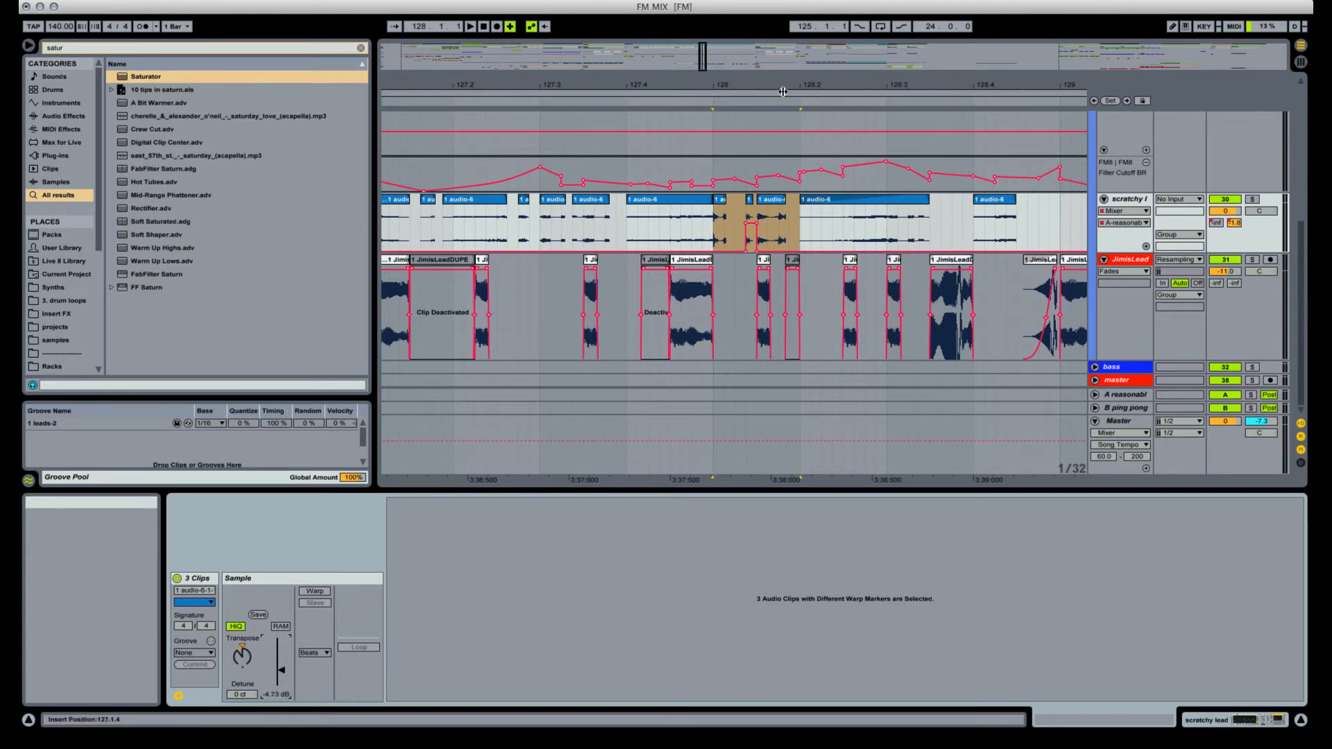
pyautogui.press('super+a')
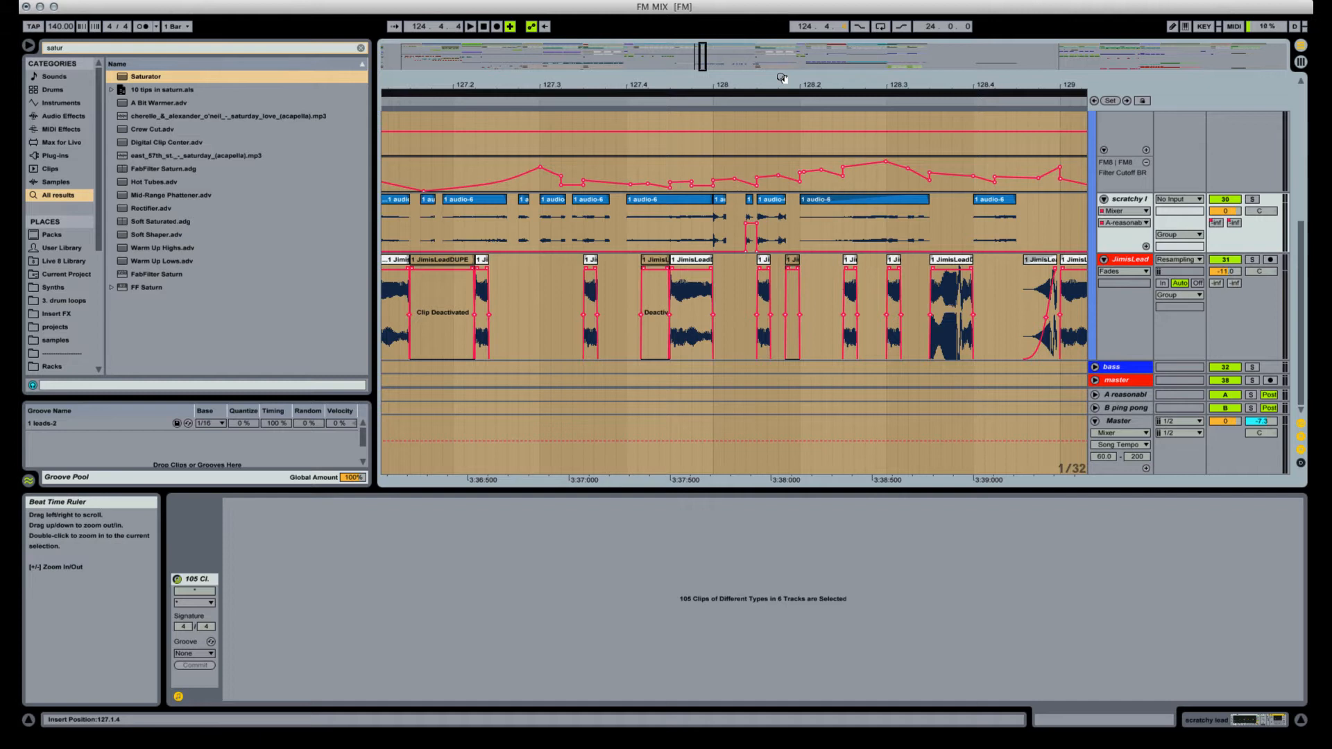
pyautogui.click(721, 223)
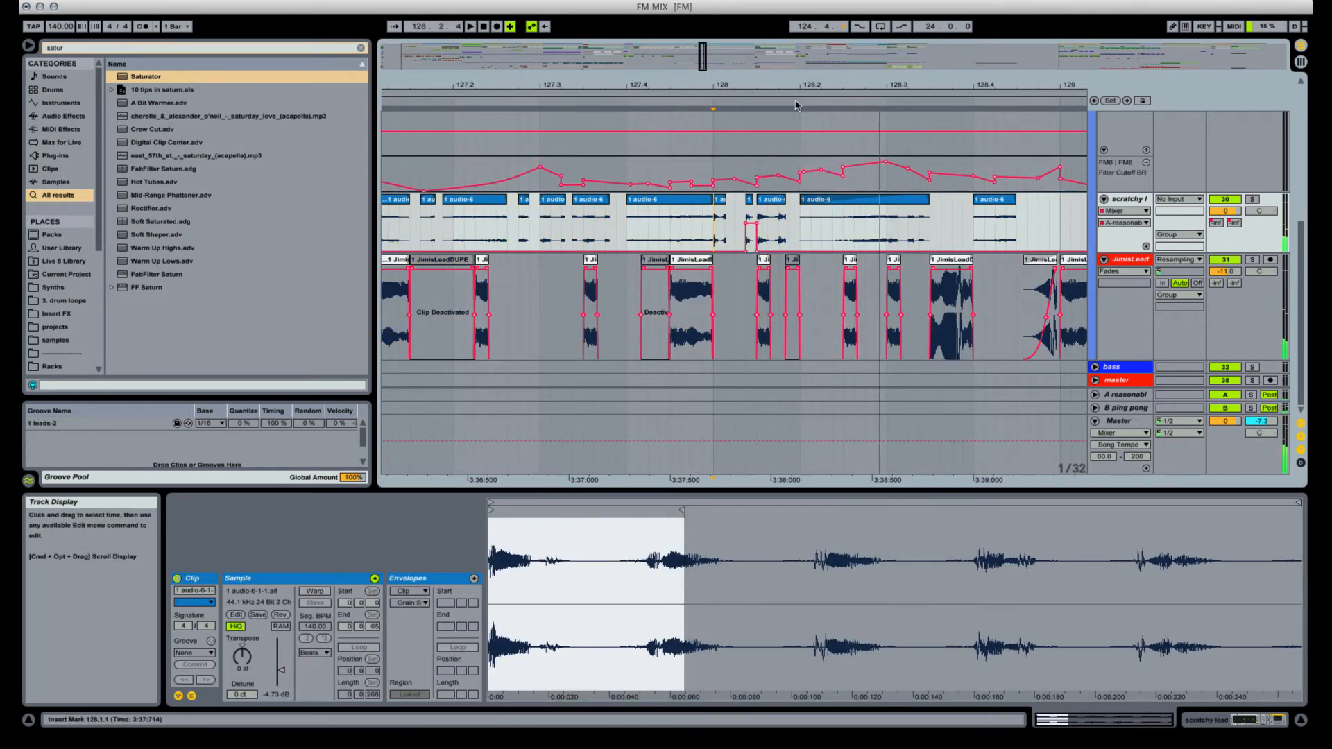
# Play the section from bar 125, and lower the gain of the three slices at bar 128 to -5.28 dB.
pyautogui.moveTo(798, 87)
pyautogui.mouseDown()
pyautogui.moveTo(799, 132)
pyautogui.moveTo(799, 78)
pyautogui.mouseUp()
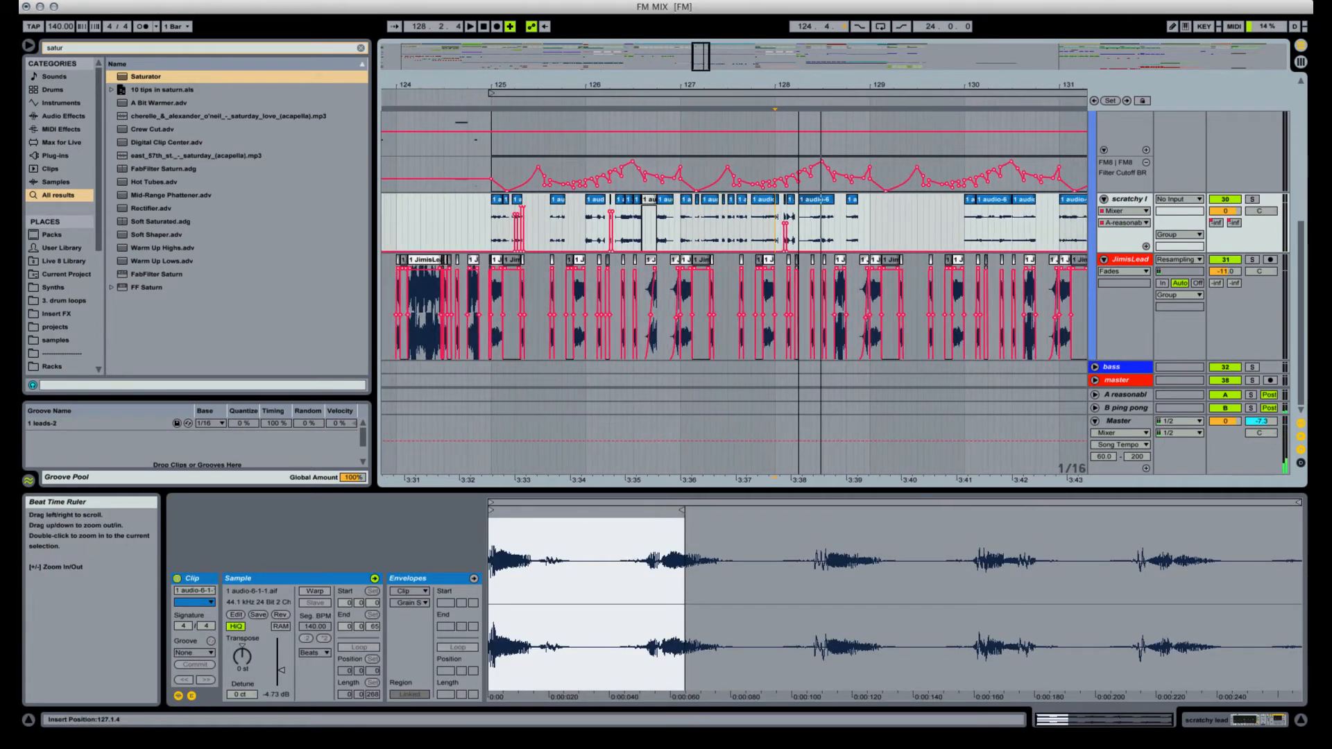
pyautogui.click(487, 220)
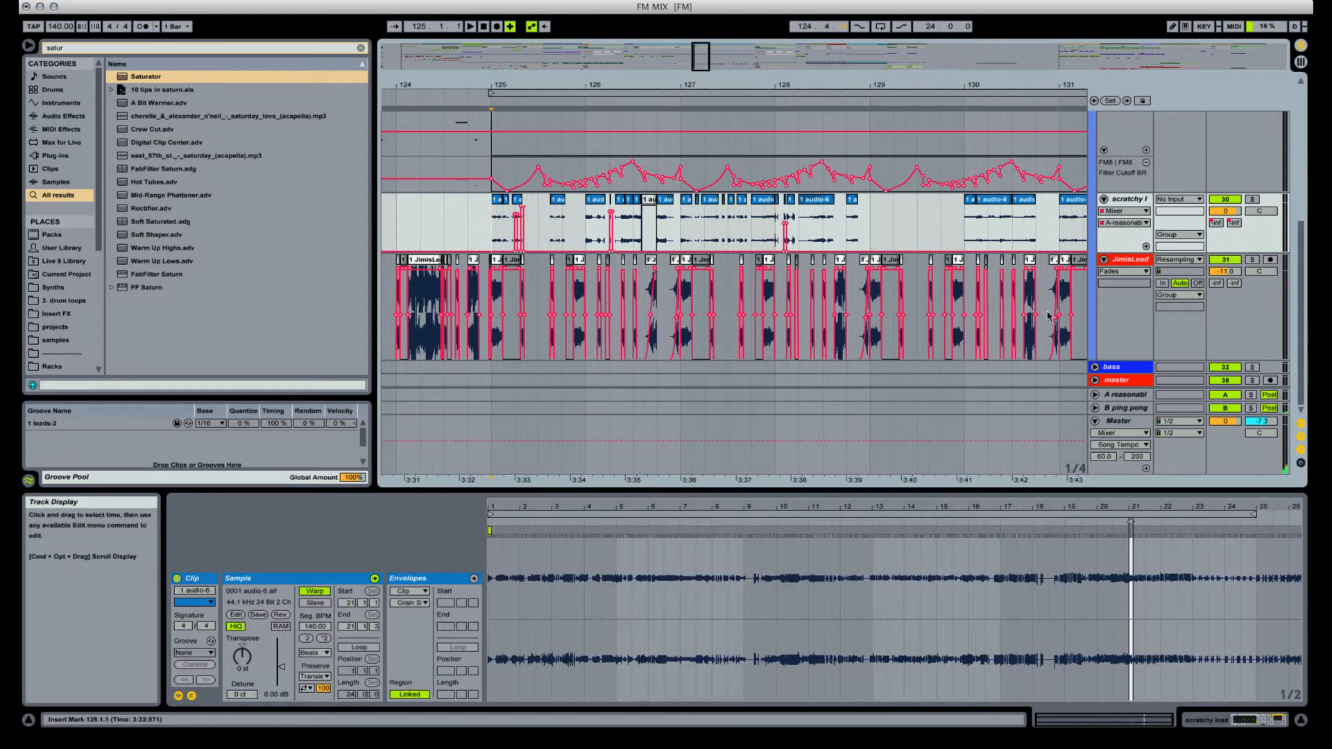
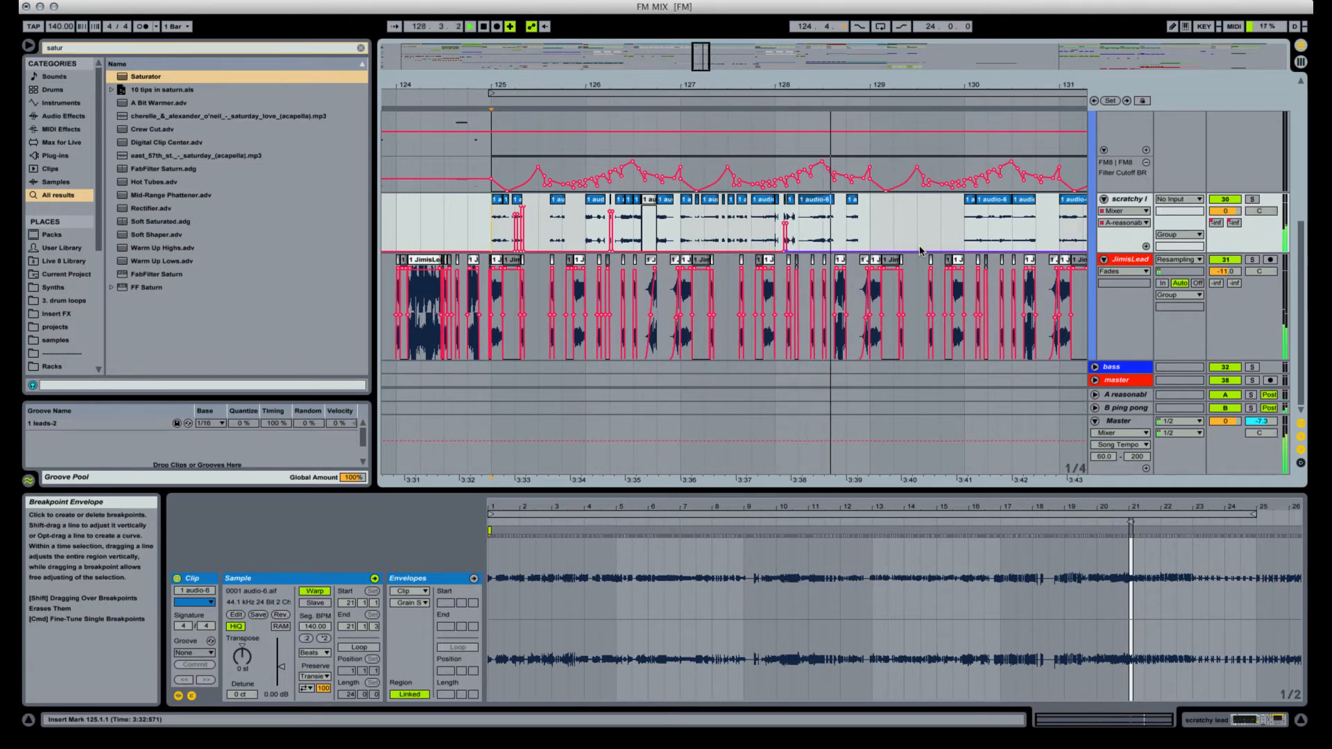
pyautogui.press('space')
pyautogui.click(773, 219)
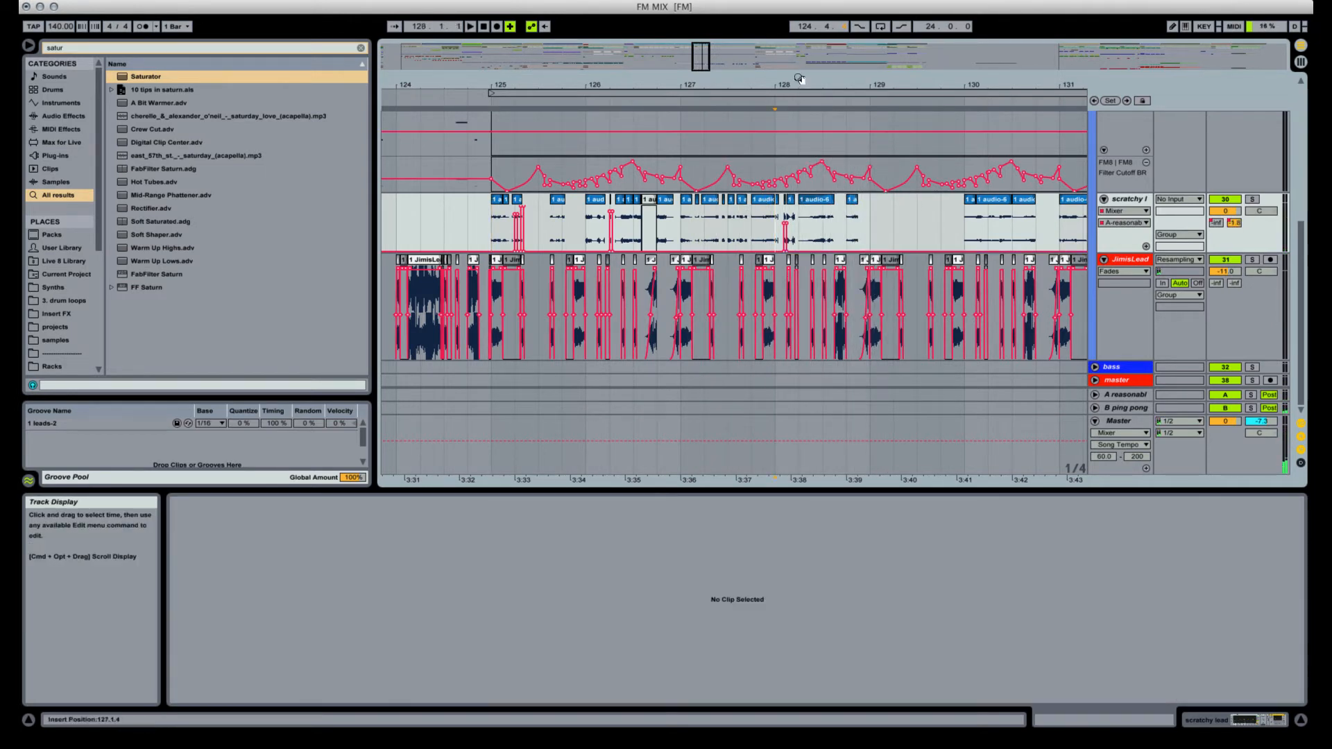
pyautogui.moveTo(799, 79); pyautogui.dragTo(799, 132)
pyautogui.keyDown('shift'); pyautogui.click(782, 200); pyautogui.keyUp('shift')
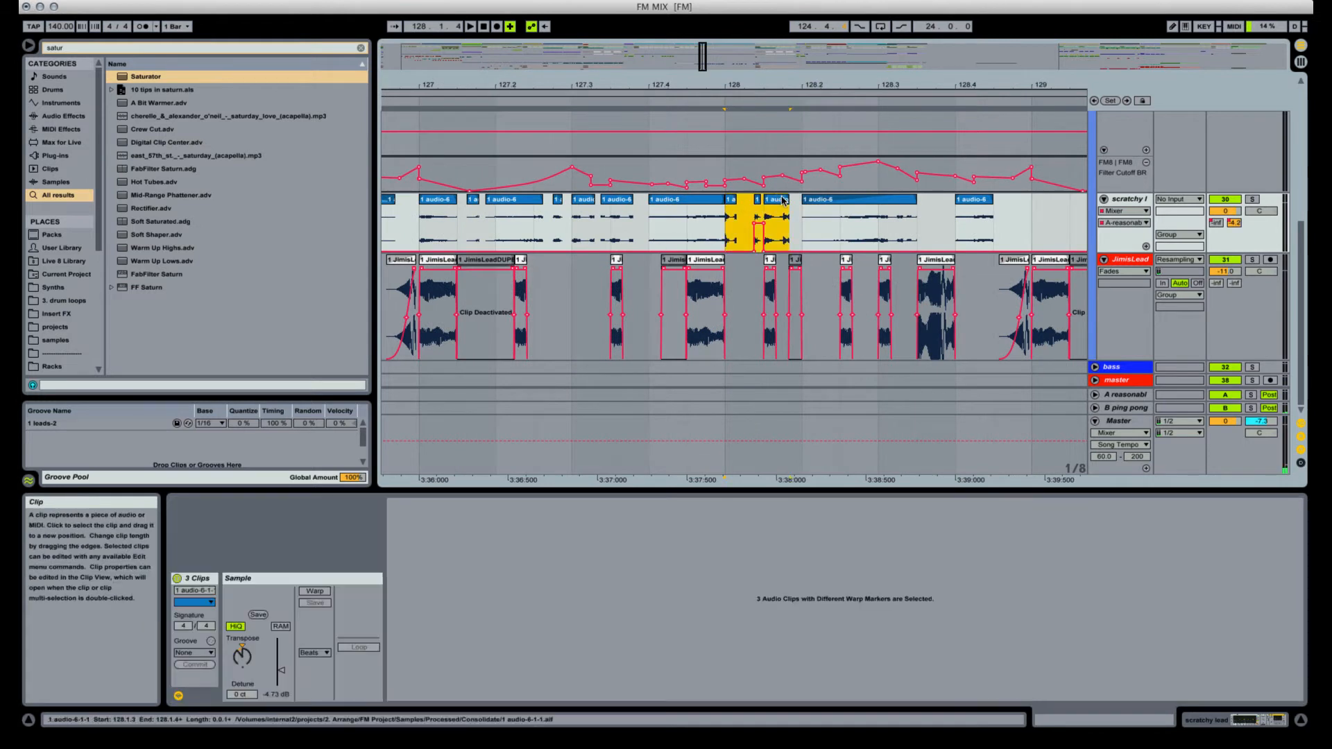
pyautogui.moveTo(281, 671); pyautogui.dragTo(282, 673)
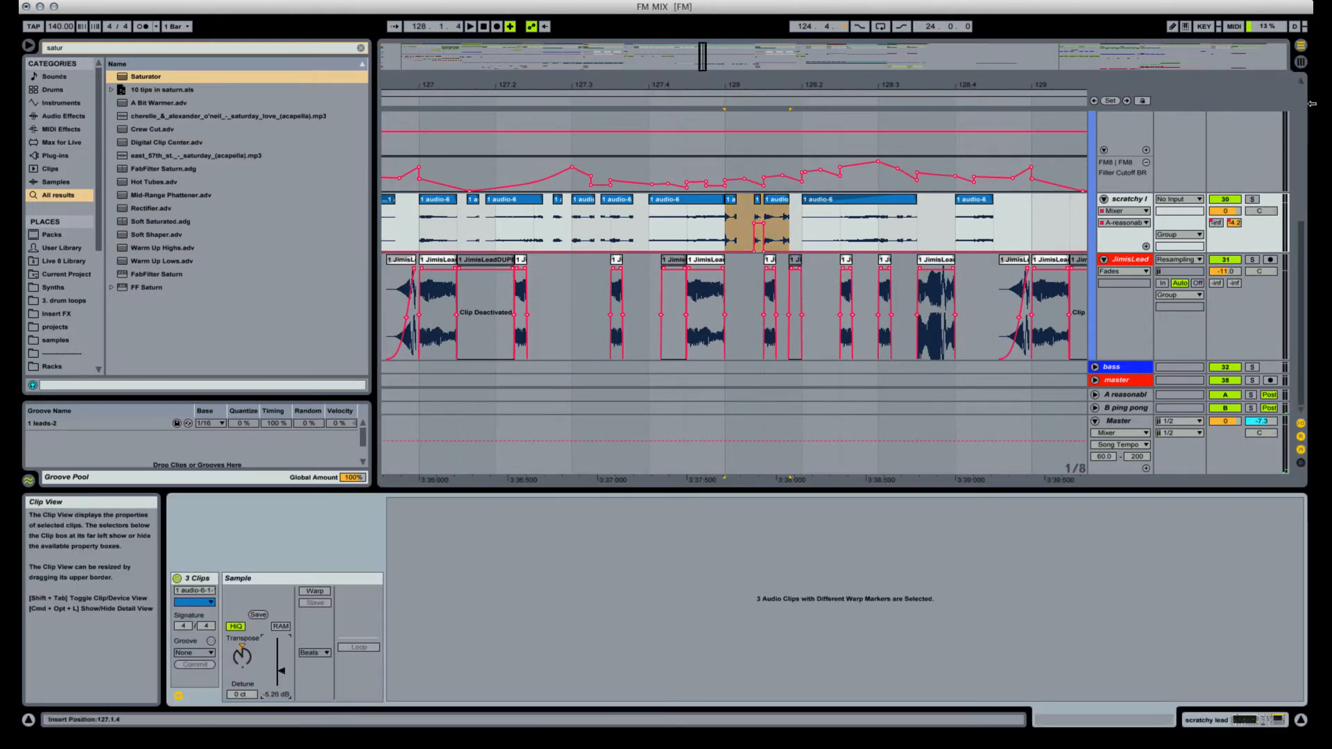
# Show the scratchy track's B ping pong send automation and erase the step over the first slice at bar 128.
pyautogui.rightClick(1234, 222)
pyautogui.click(737, 208)
pyautogui.press('b')
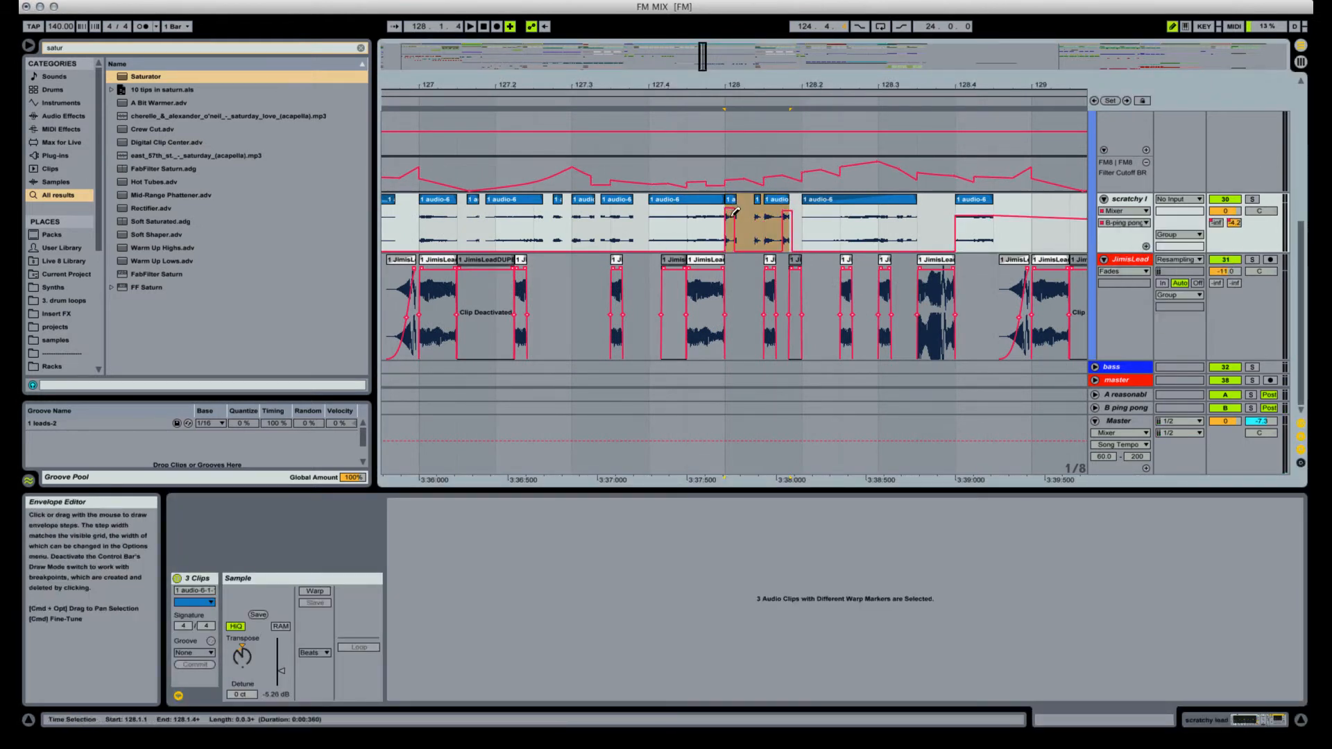
pyautogui.click(736, 211)
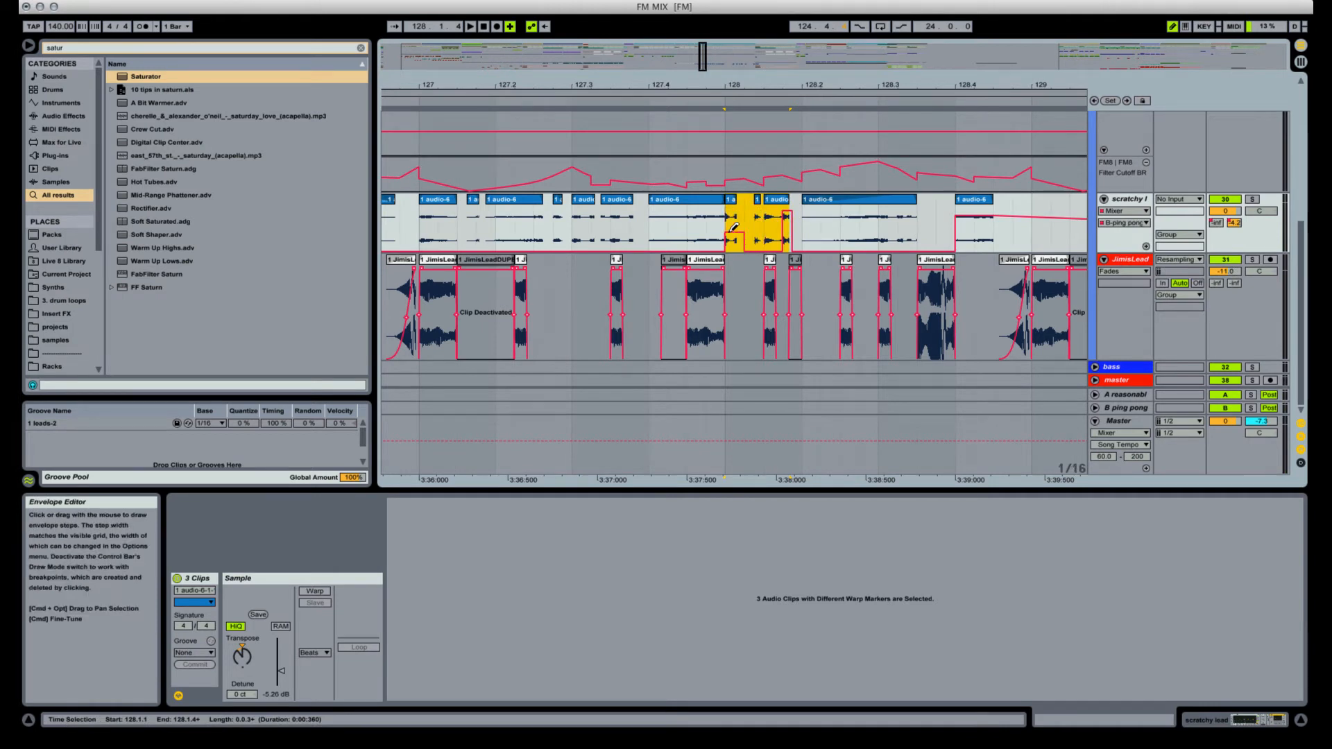
pyautogui.click(732, 200)
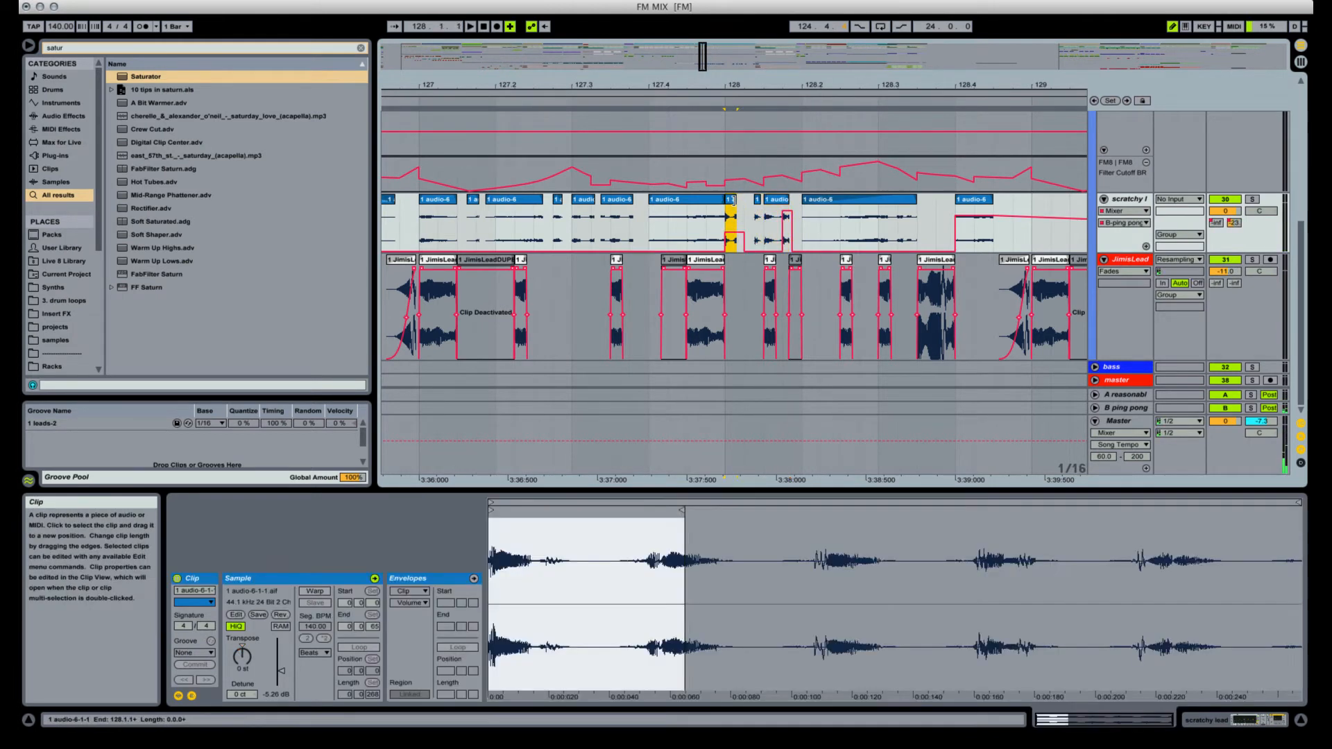
# Show the A reverb send automation, draw a step over the end of the third slice before 128.2, lower it slightly and replay.
pyautogui.rightClick(1217, 222)
pyautogui.click(896, 208)
pyautogui.click(790, 215)
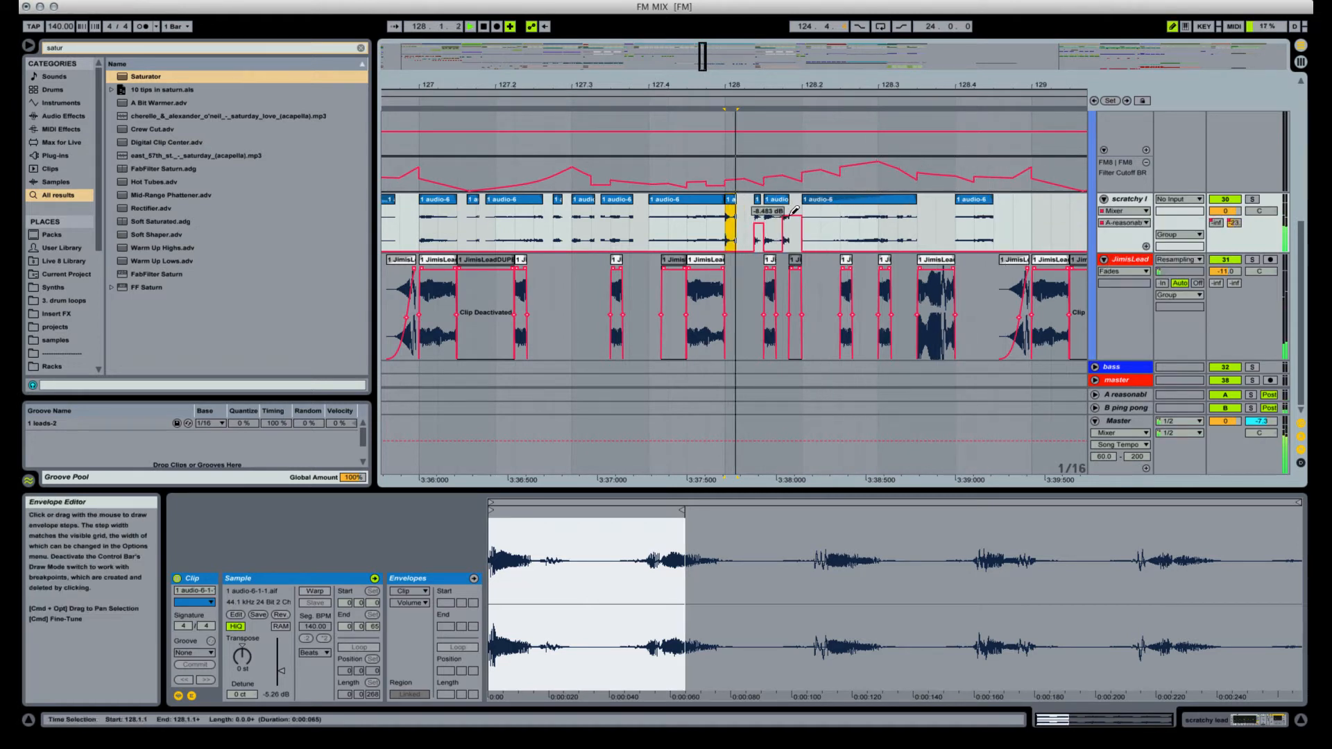
pyautogui.moveTo(792, 215); pyautogui.dragTo(792, 223)
pyautogui.press('space')
pyautogui.press('space')
pyautogui.press('space')
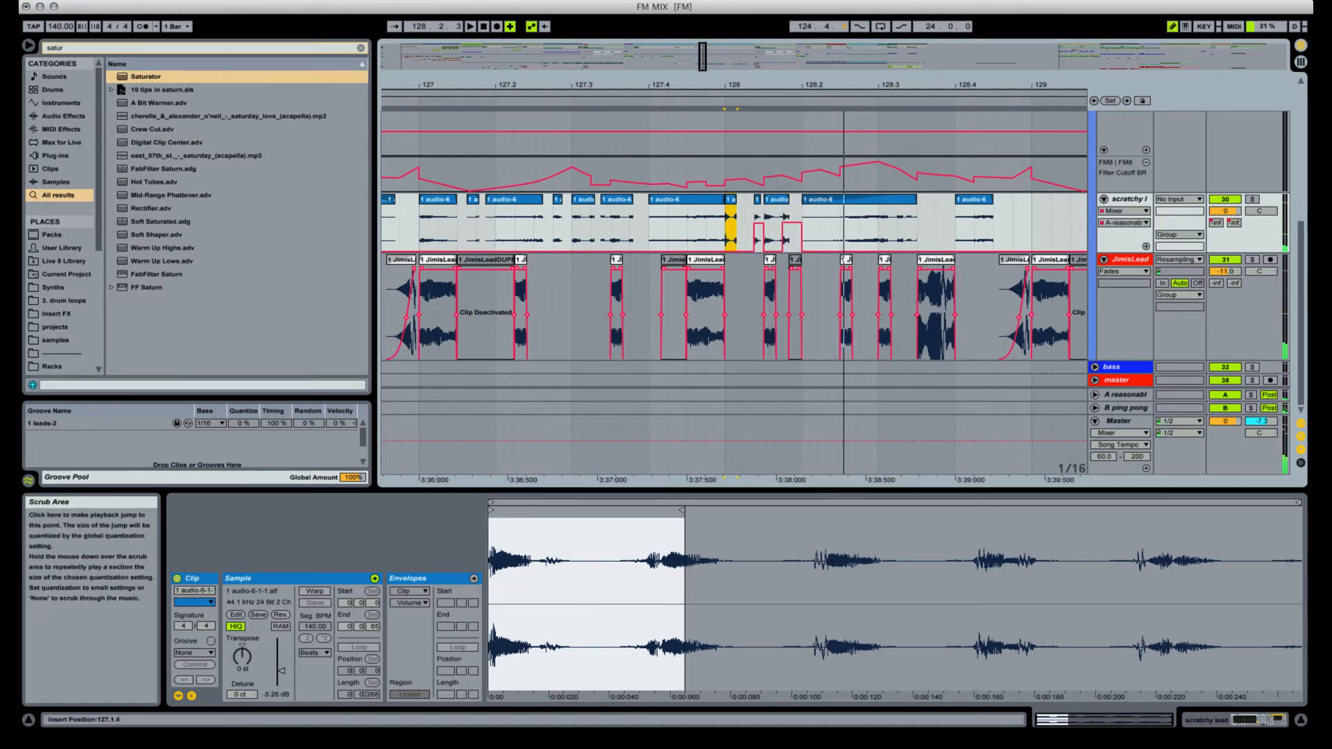
# Deactivate the short JimisLead clip beneath the third slice in bar 128 and replay from 127.4.
pyautogui.click(931, 0)
pyautogui.click(943, 85)
pyautogui.click(696, 199)
pyautogui.press('space')
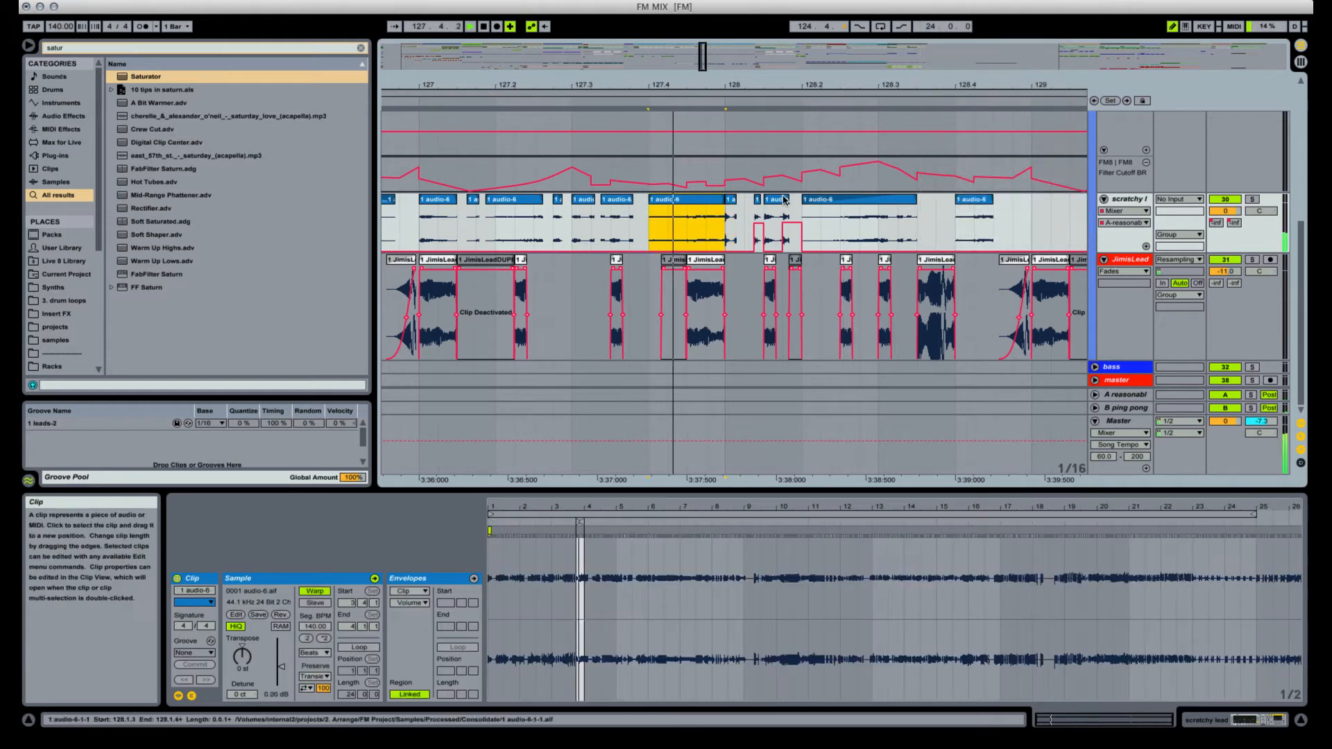
pyautogui.click(770, 260)
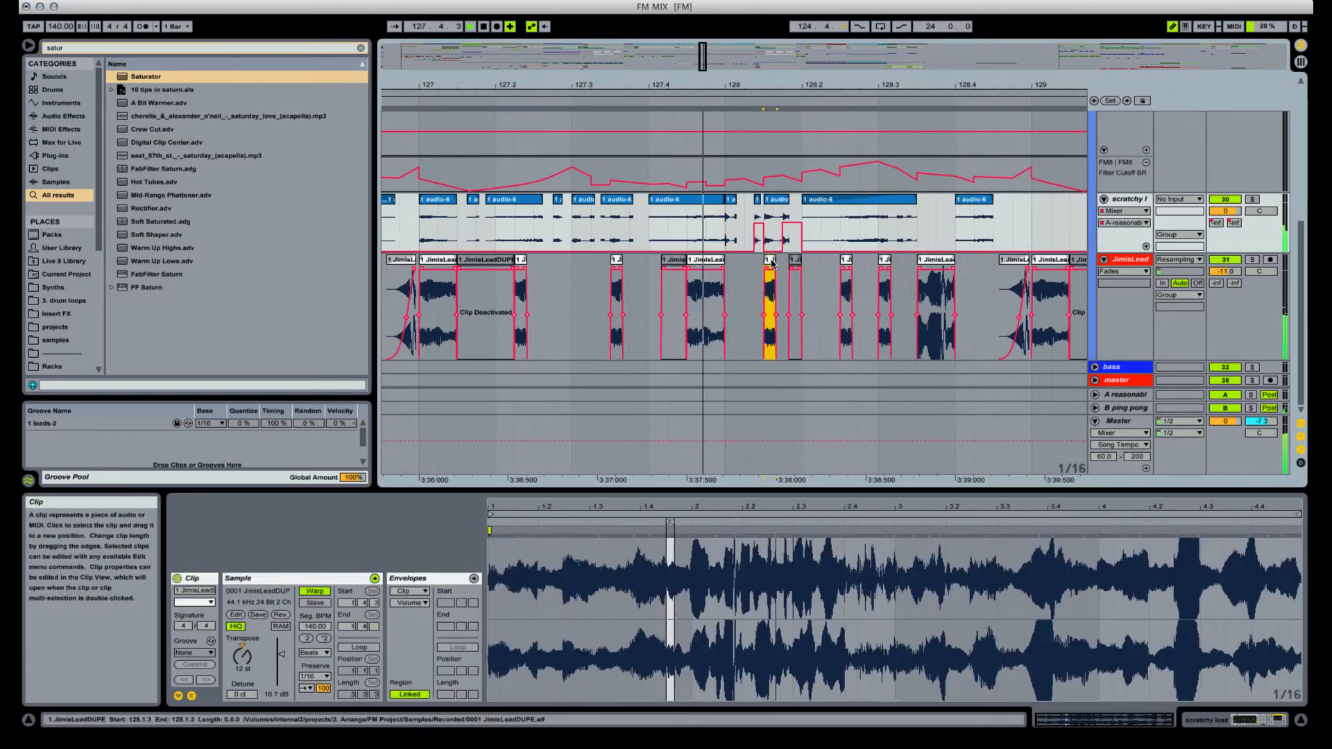
pyautogui.press('space')
pyautogui.click(696, 201)
pyautogui.press('space')
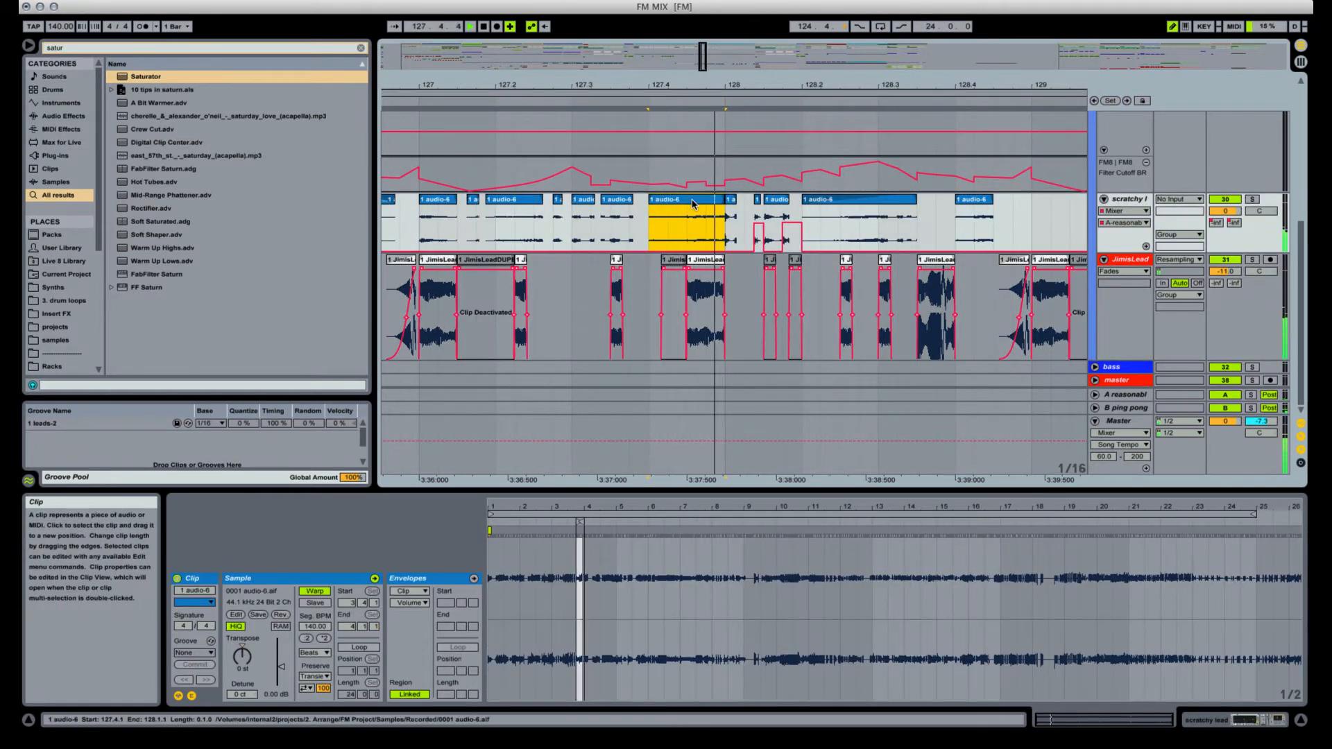
# Move on to bars 129 to 133 and play the layers from bar 130.
pyautogui.moveTo(842, 84); pyautogui.dragTo(569, 21)
pyautogui.moveTo(656, 87); pyautogui.dragTo(653, 118)
pyautogui.moveTo(730, 86); pyautogui.dragTo(702, 86)
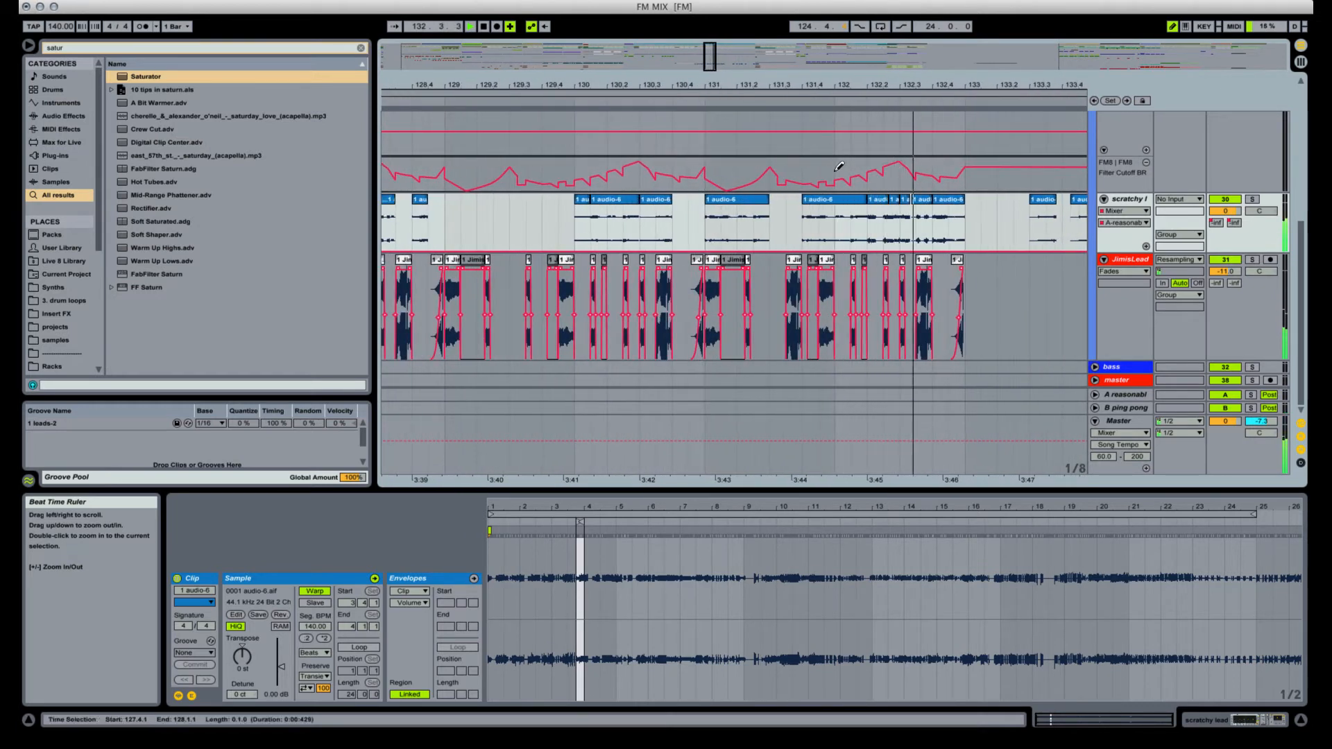
pyautogui.click(584, 201)
pyautogui.press('space')
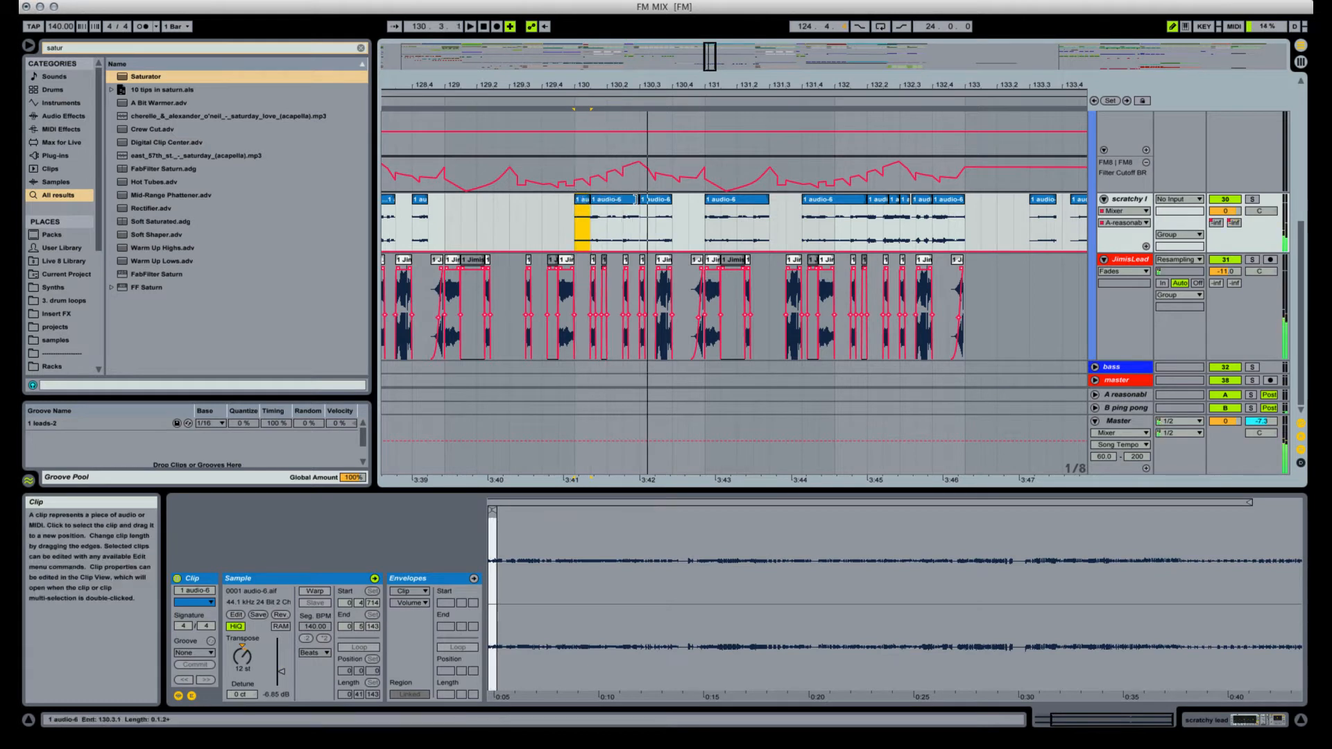
pyautogui.press('space')
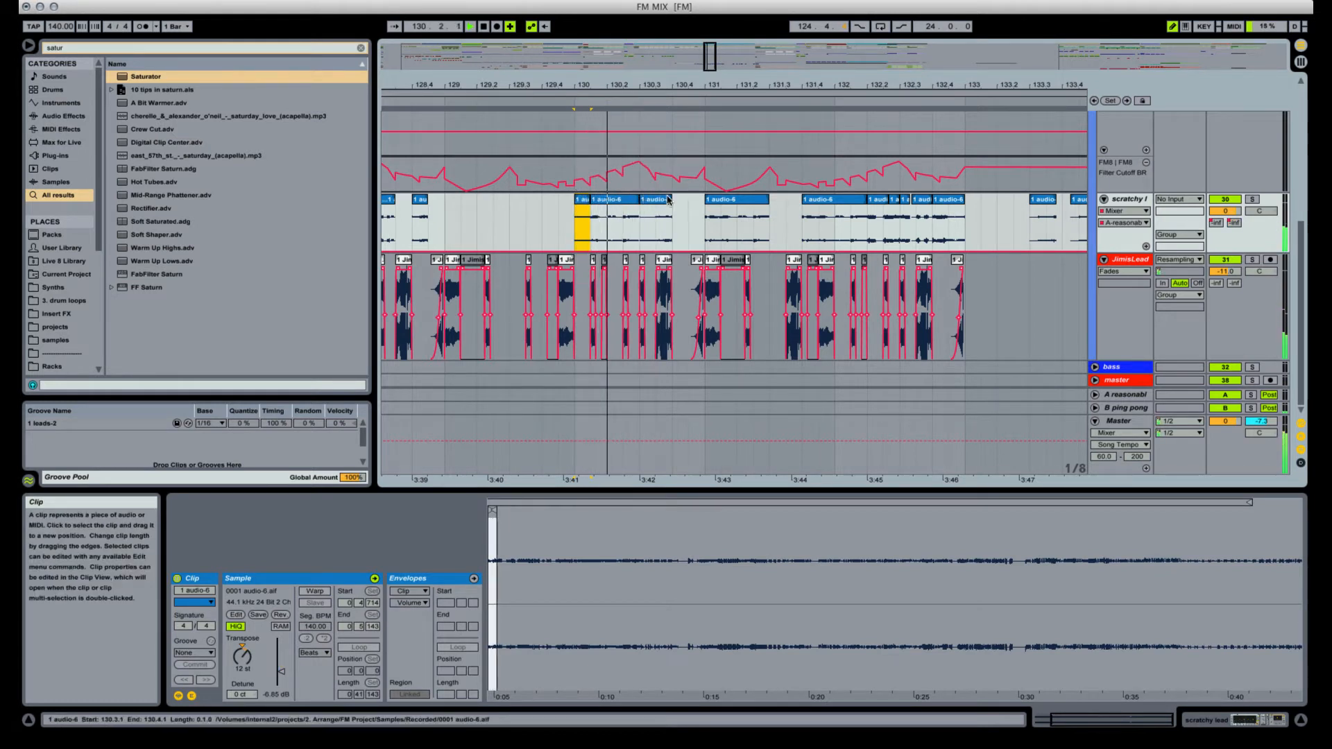
# Lengthen the fade-in of the JimisLead clip at 130.3.3 across most of the clip, and replay from 130.3.
pyautogui.click(668, 197)
pyautogui.press('space')
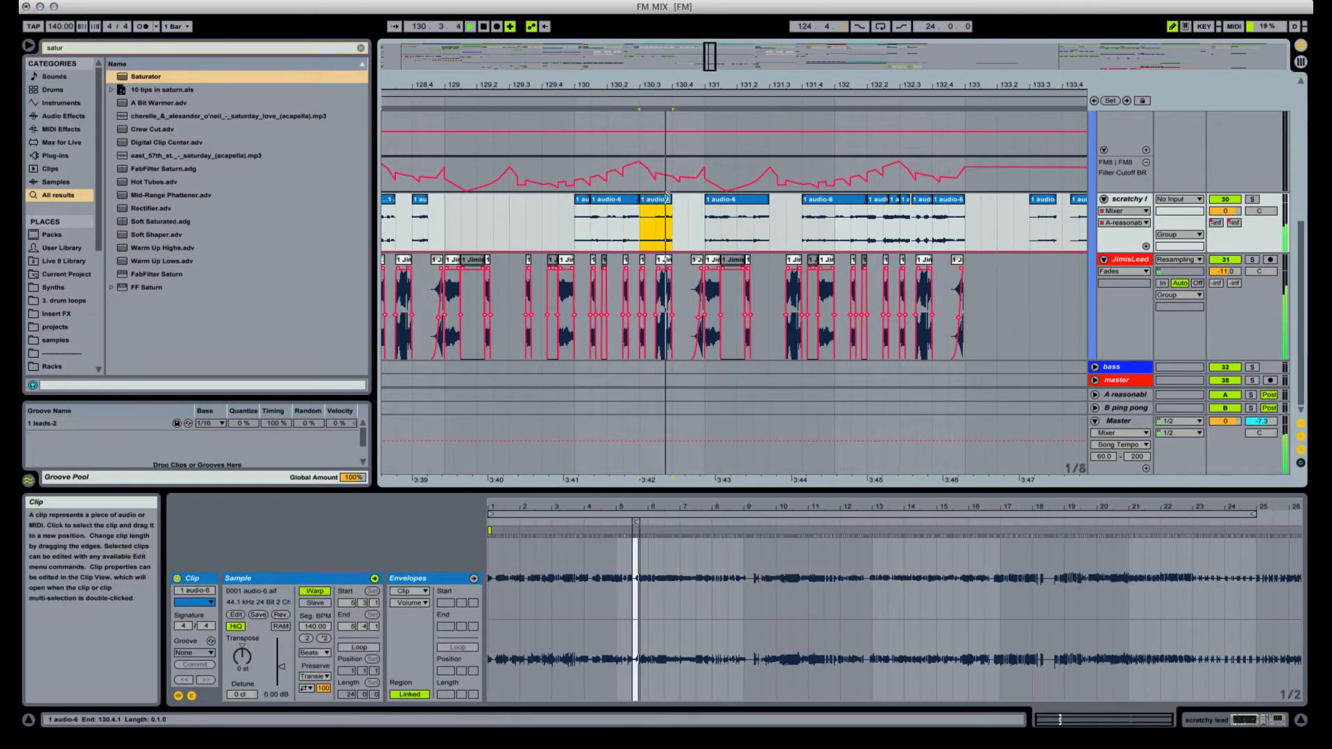
pyautogui.press('space')
pyautogui.moveTo(657, 269); pyautogui.dragTo(668, 269)
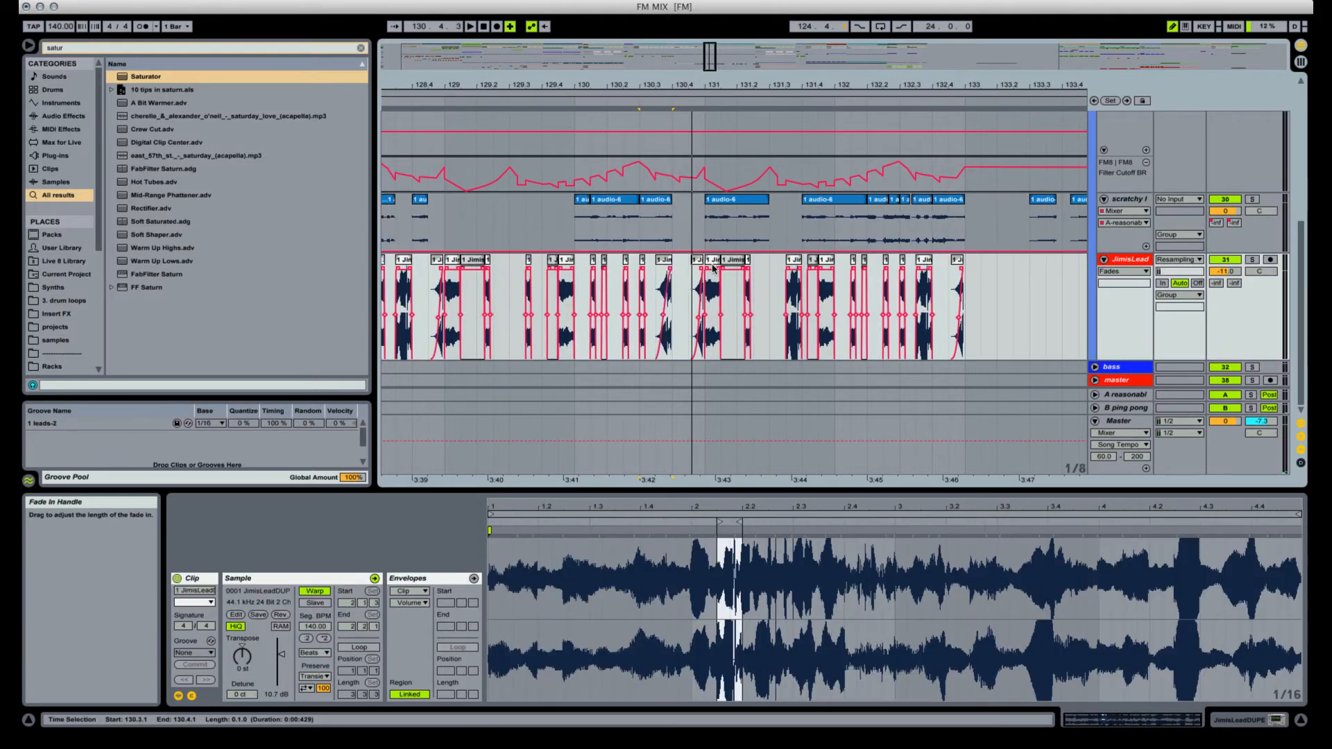
pyautogui.press('space')
pyautogui.press('space')
# Split the scratchy clip at 130.3.3 and duplicate its second half twice to fill the space up to bar 131.
pyautogui.click(669, 200)
pyautogui.press('space')
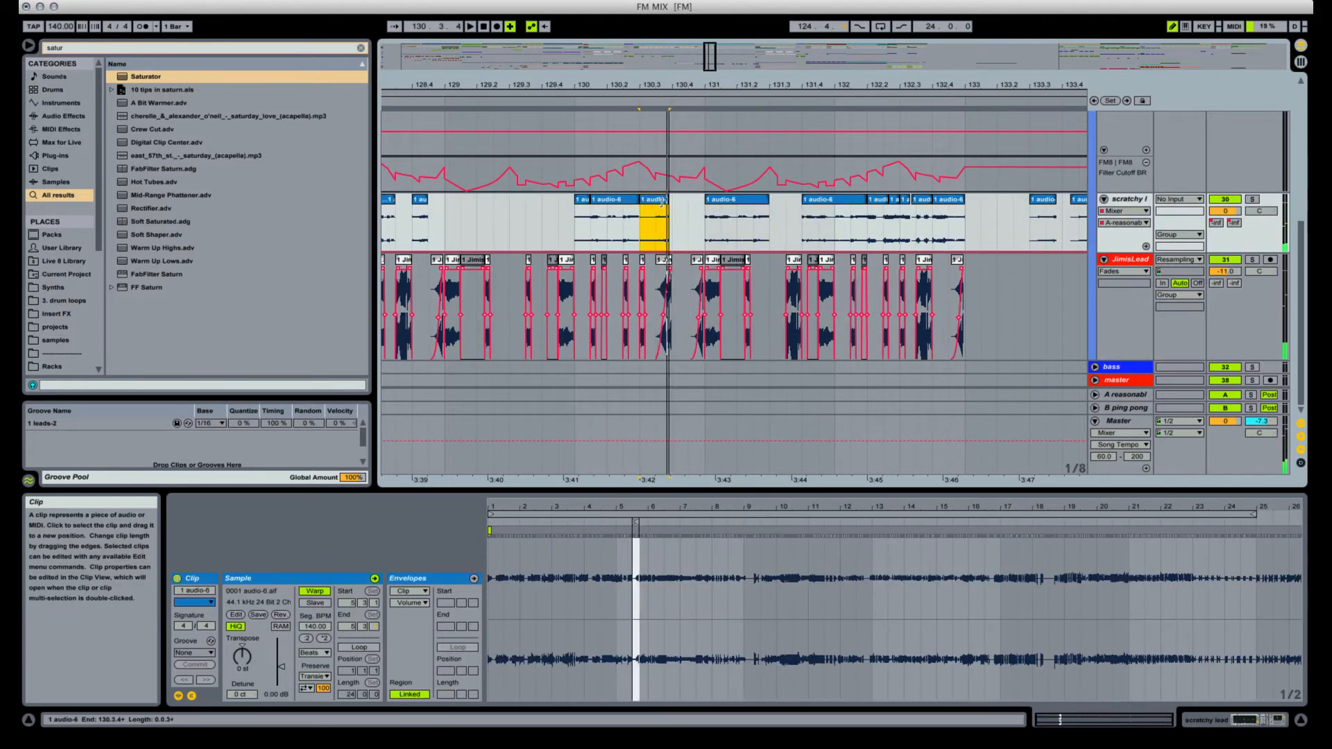
pyautogui.moveTo(661, 202); pyautogui.dragTo(655, 201)
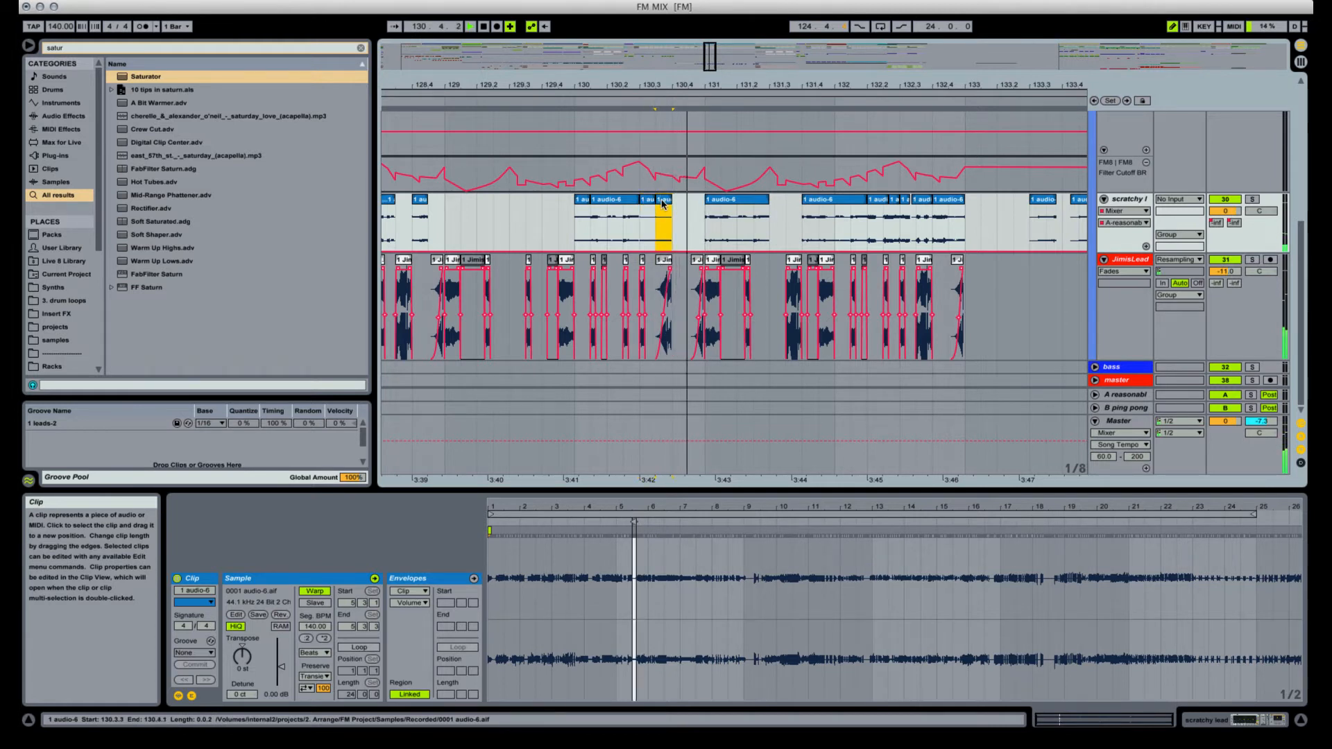
pyautogui.press('super+d')
pyautogui.click(646, 202)
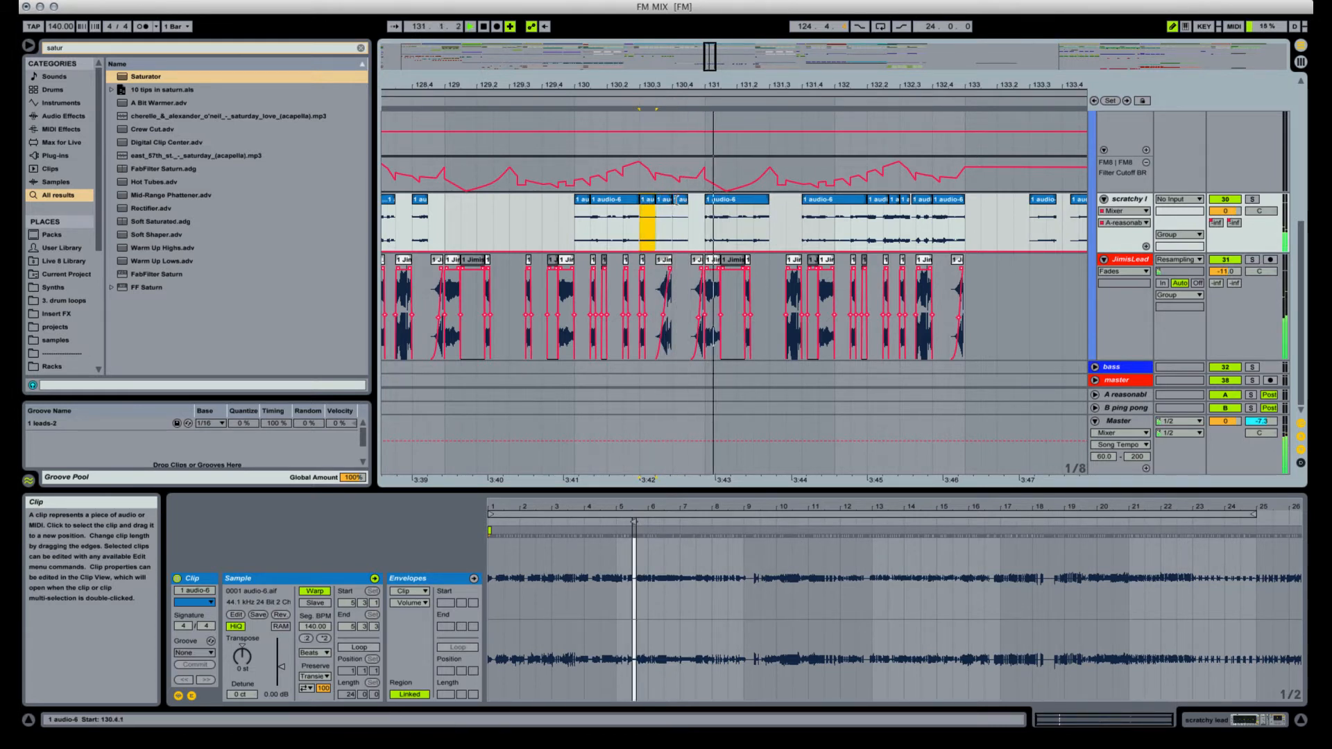
pyautogui.click(677, 202)
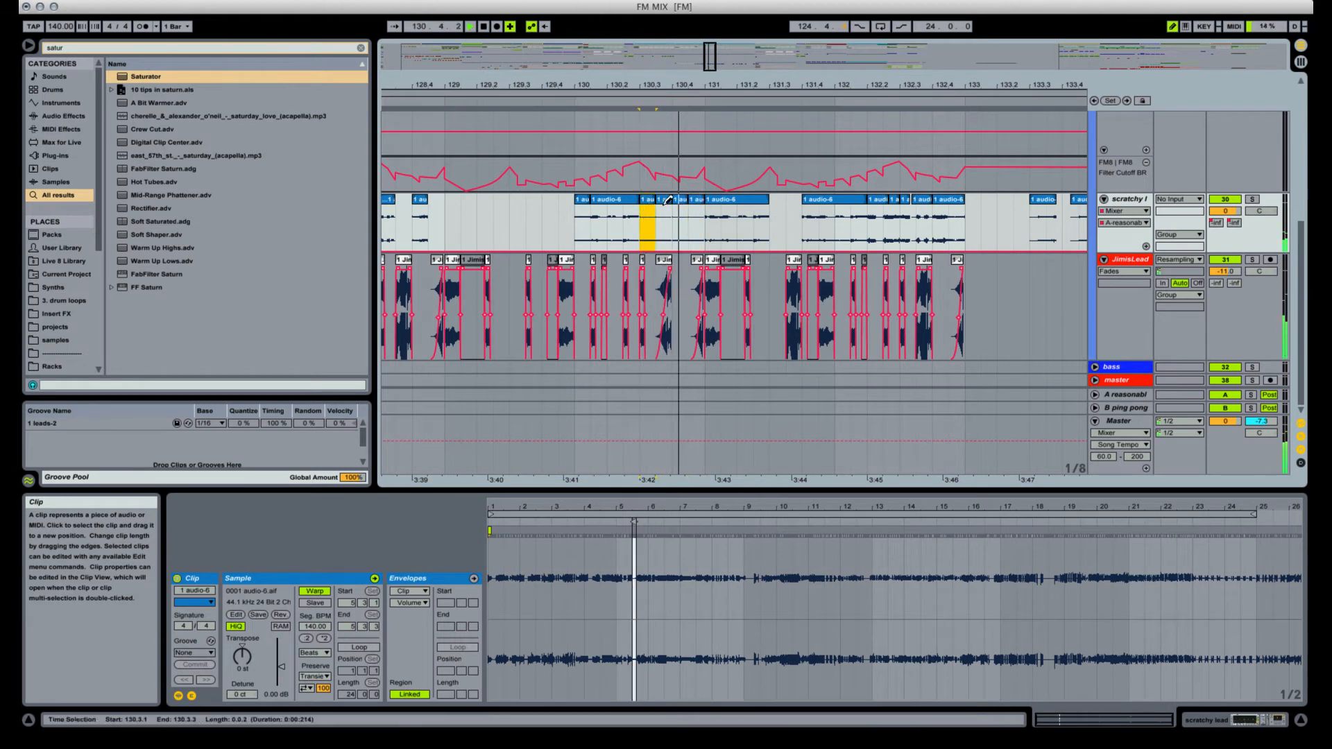
pyautogui.click(673, 198)
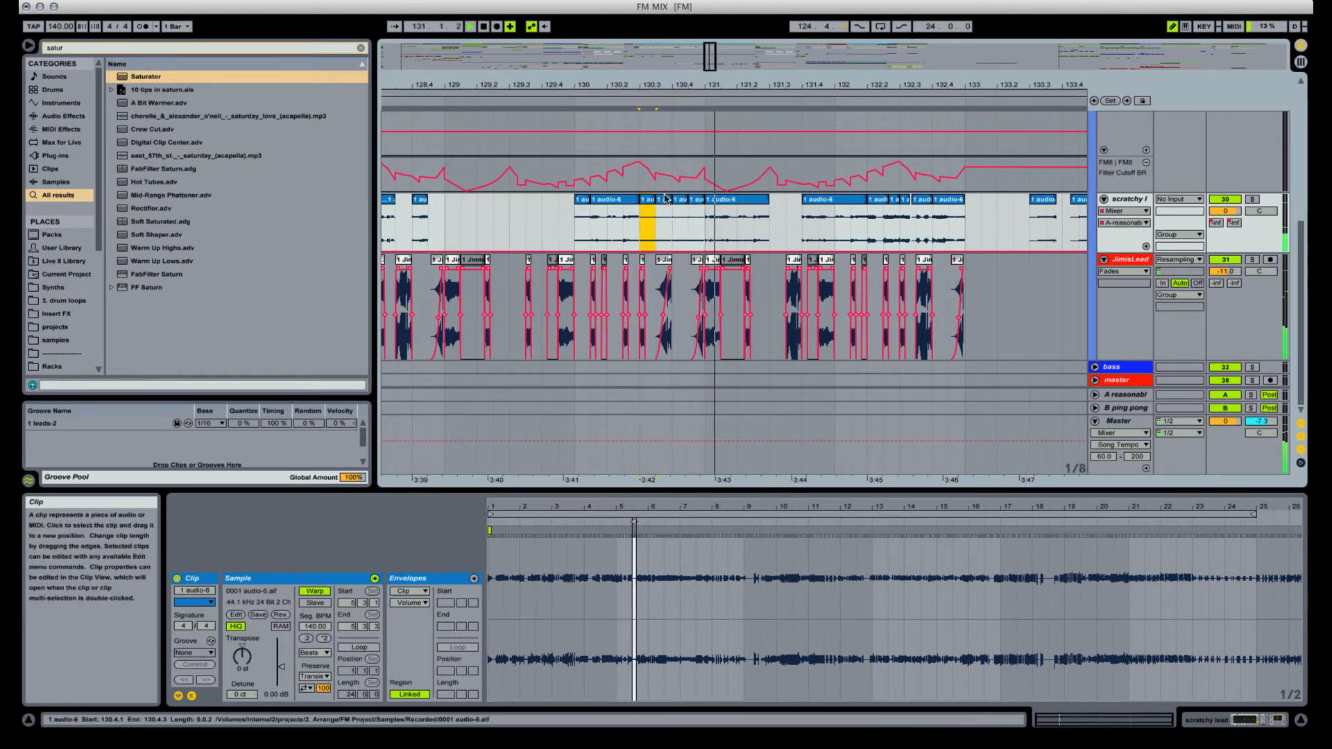
# Transpose the three slices from 130.3.3 to bar 131 to 12 st, turn off their warping, and replay from 130.3.
pyautogui.keyDown('shift'); pyautogui.click(695, 201); pyautogui.keyUp('shift')
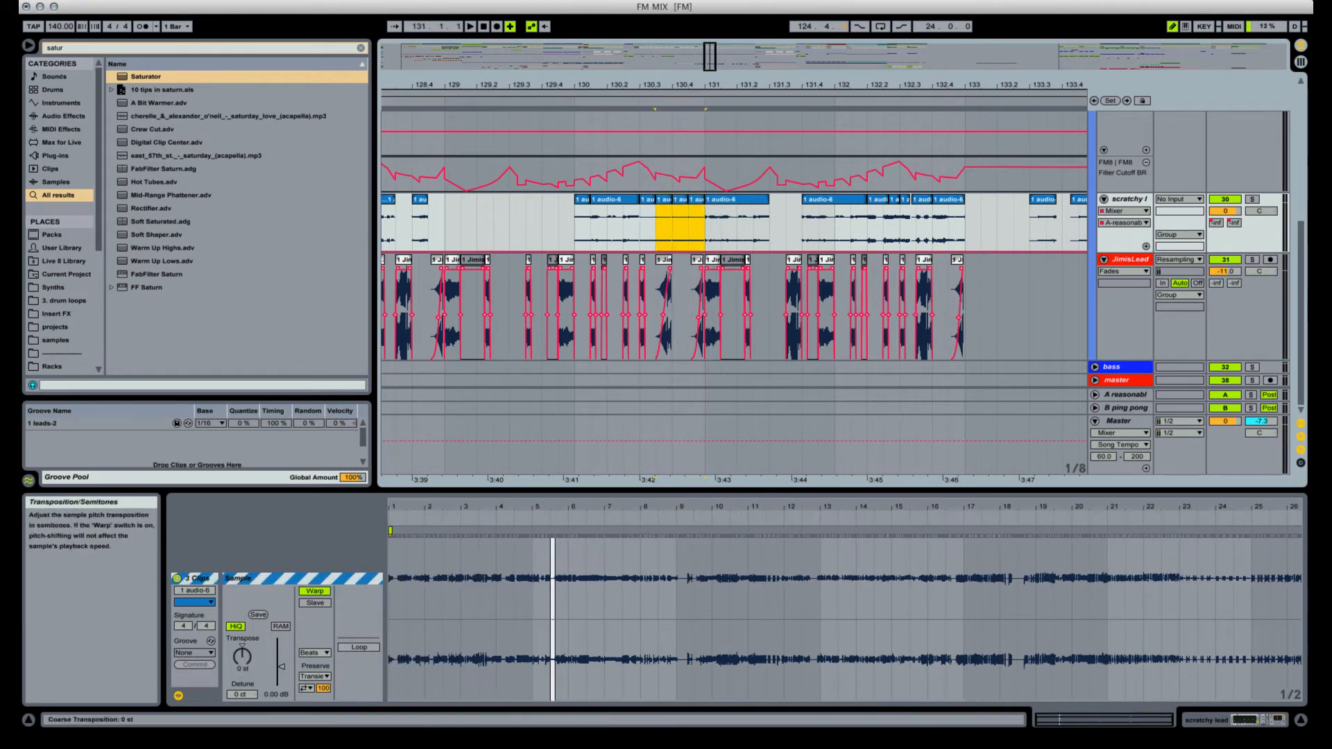
pyautogui.click(243, 659)
pyautogui.press('space')
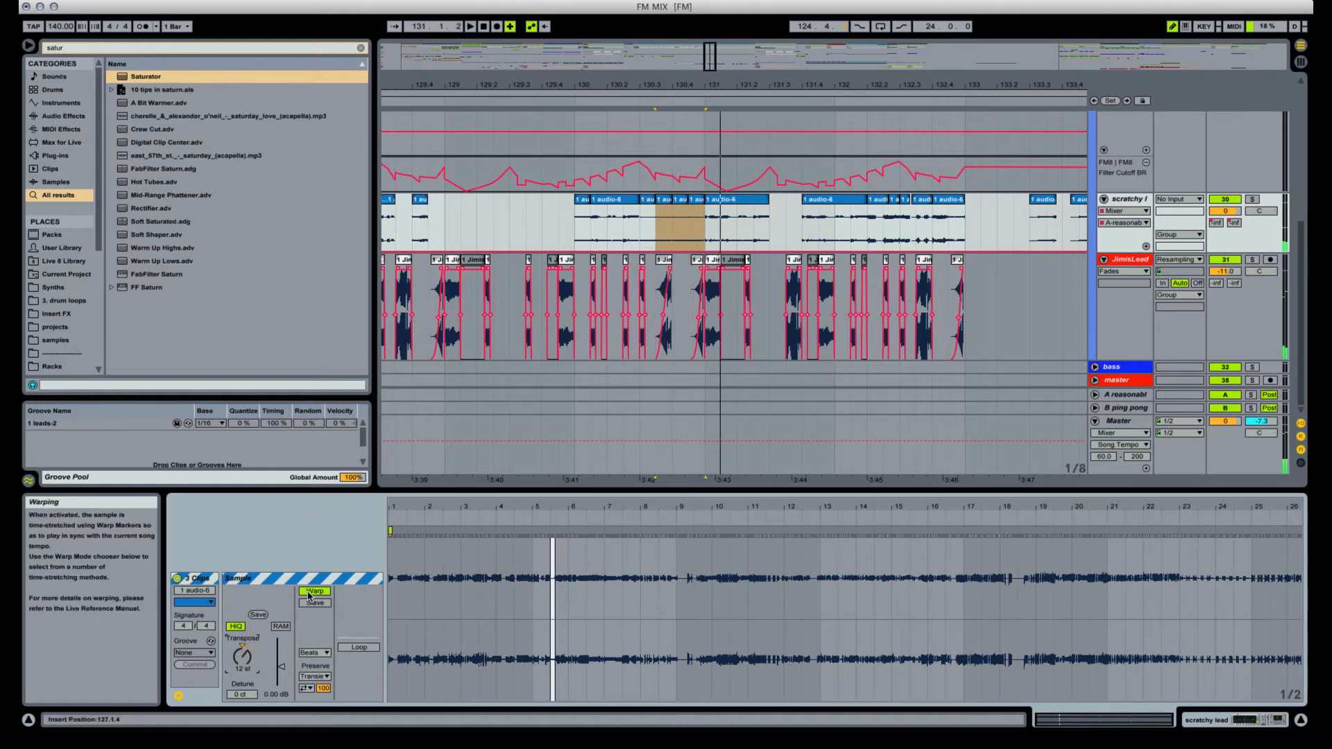
pyautogui.click(315, 591)
pyautogui.press('space')
pyautogui.click(644, 225)
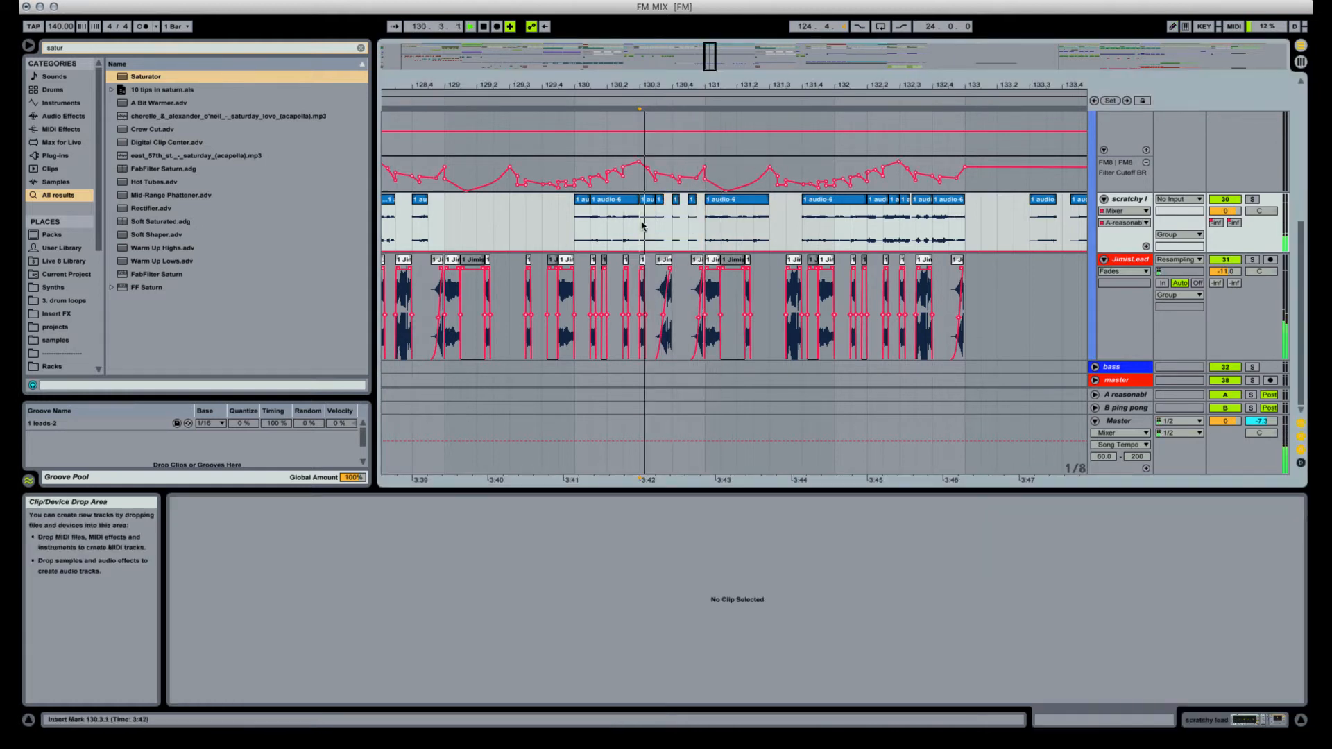
# Select the last of the short slices, at 130.4.3, and delete it.
pyautogui.click(692, 201)
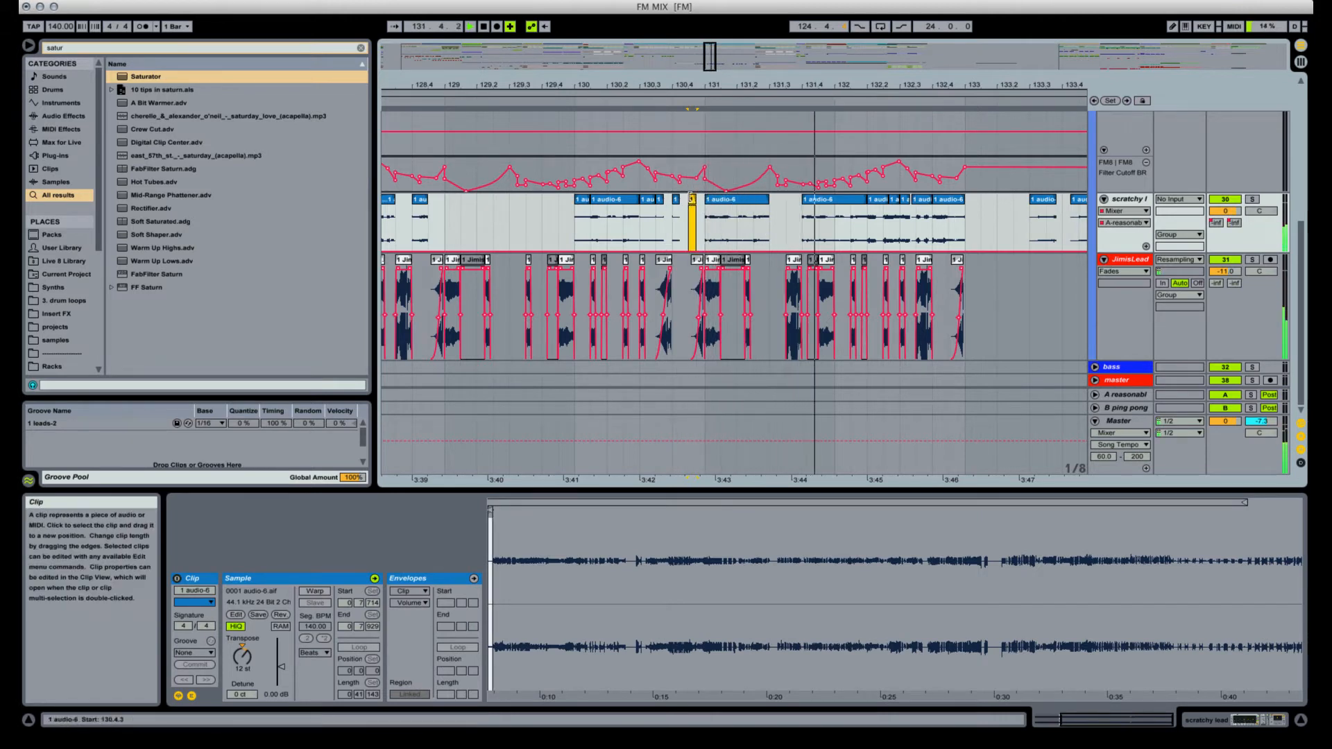
pyautogui.doubleClick(691, 198)
pyautogui.press('space')
pyautogui.click(691, 199)
pyautogui.press('Delete')
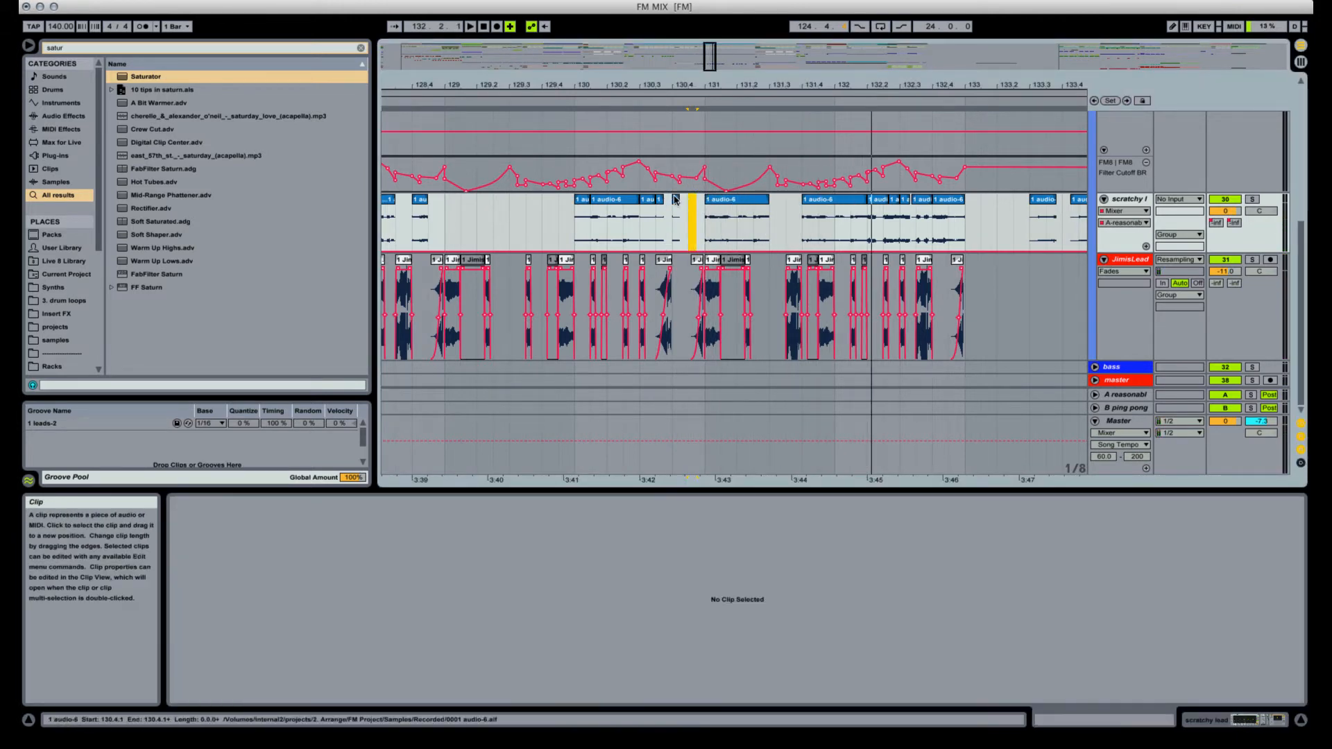
# Set the gain of the short scratchy slice at 130.4.1 to 5 dB.
pyautogui.click(675, 200)
pyautogui.click(281, 666)
pyautogui.write('5')
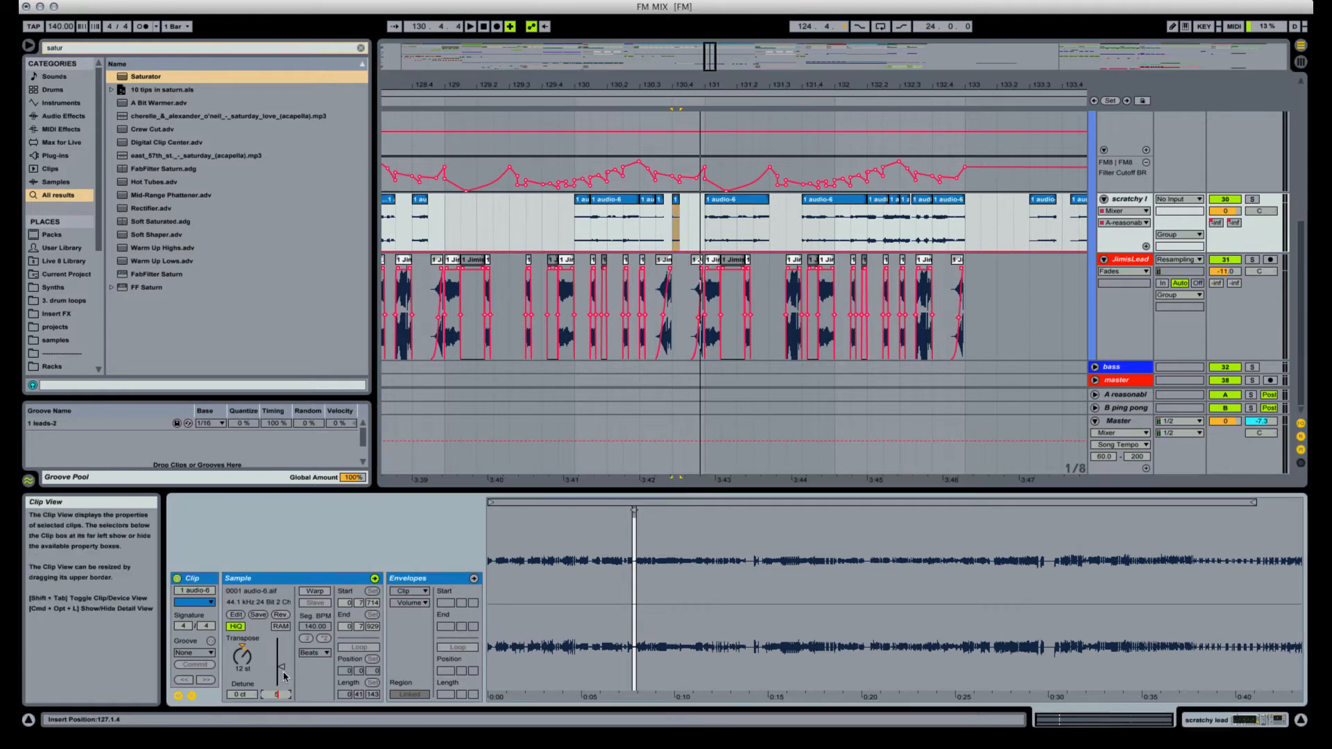
pyautogui.press('Return')
# Draw a raised A send automation step over the scratchy slice at 130.4.1, and replay from bar 130.
pyautogui.click(1215, 225)
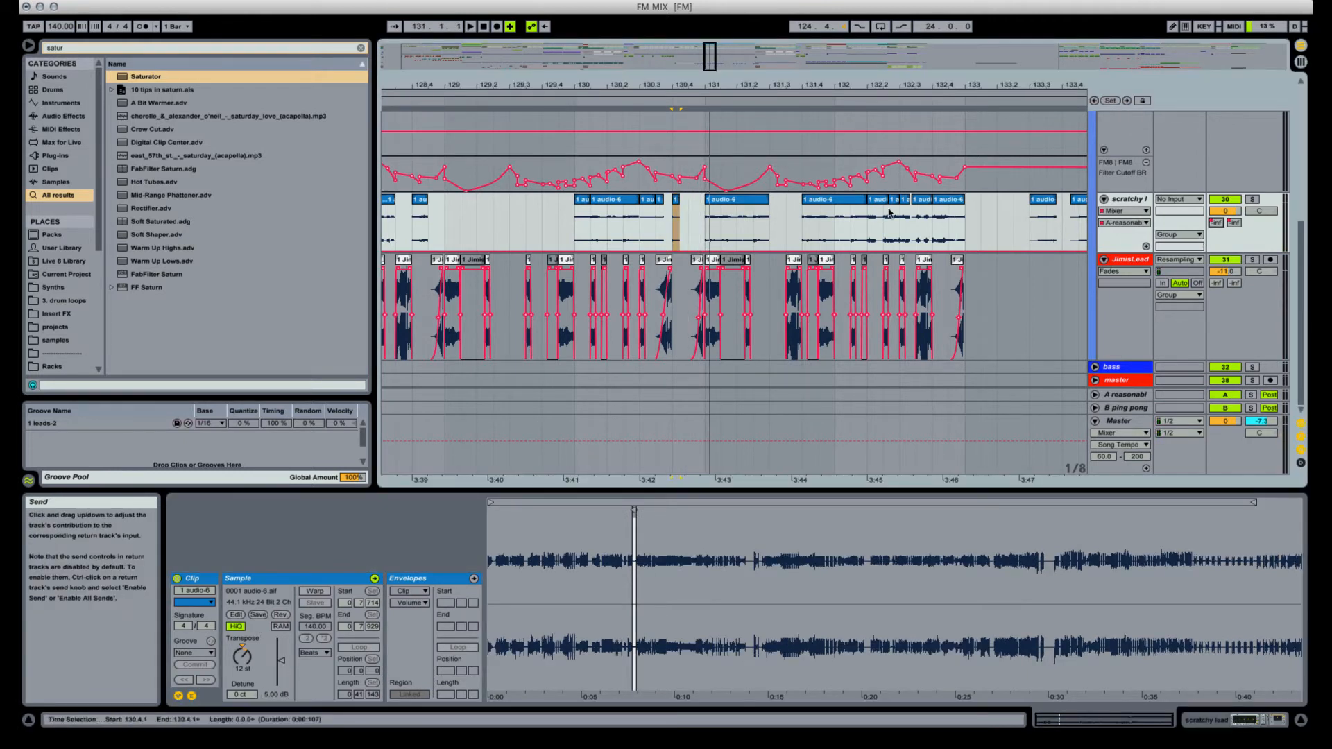
pyautogui.press('b')
pyautogui.click(675, 216)
pyautogui.press('space')
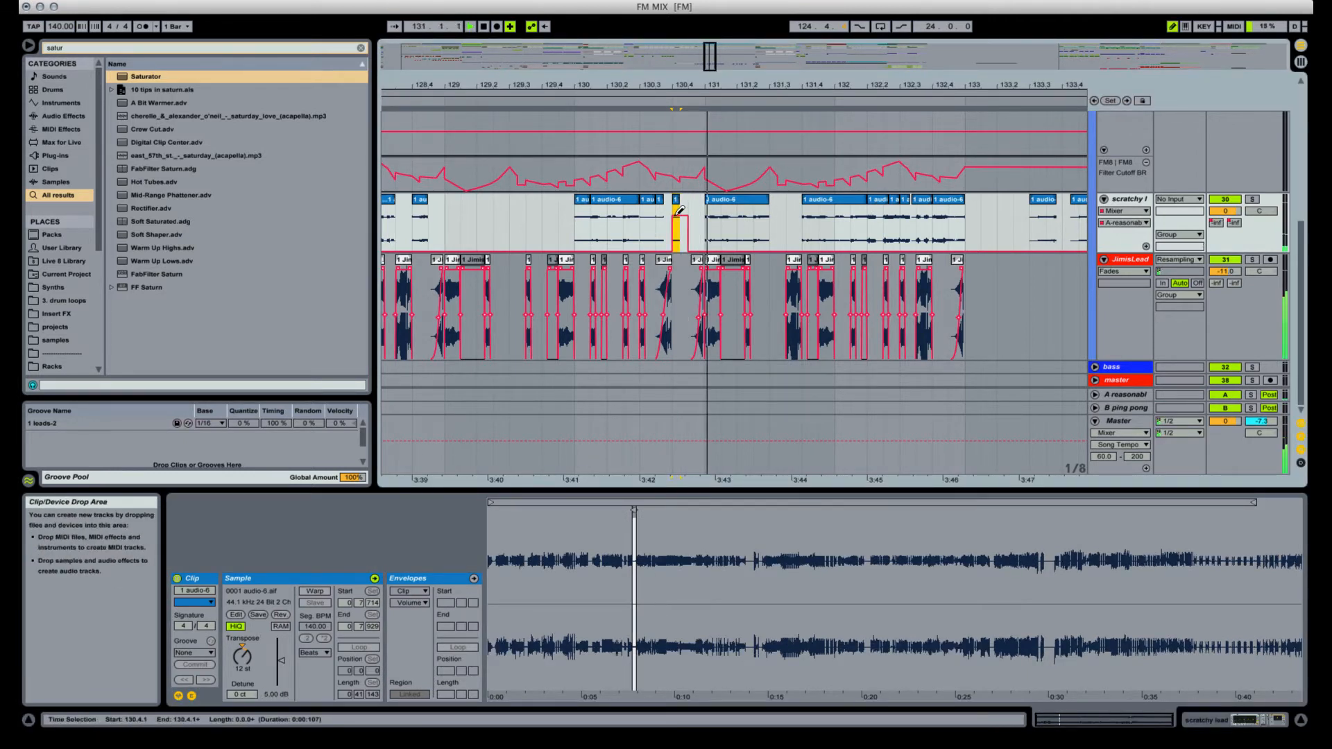
pyautogui.press('b')
pyautogui.click(583, 208)
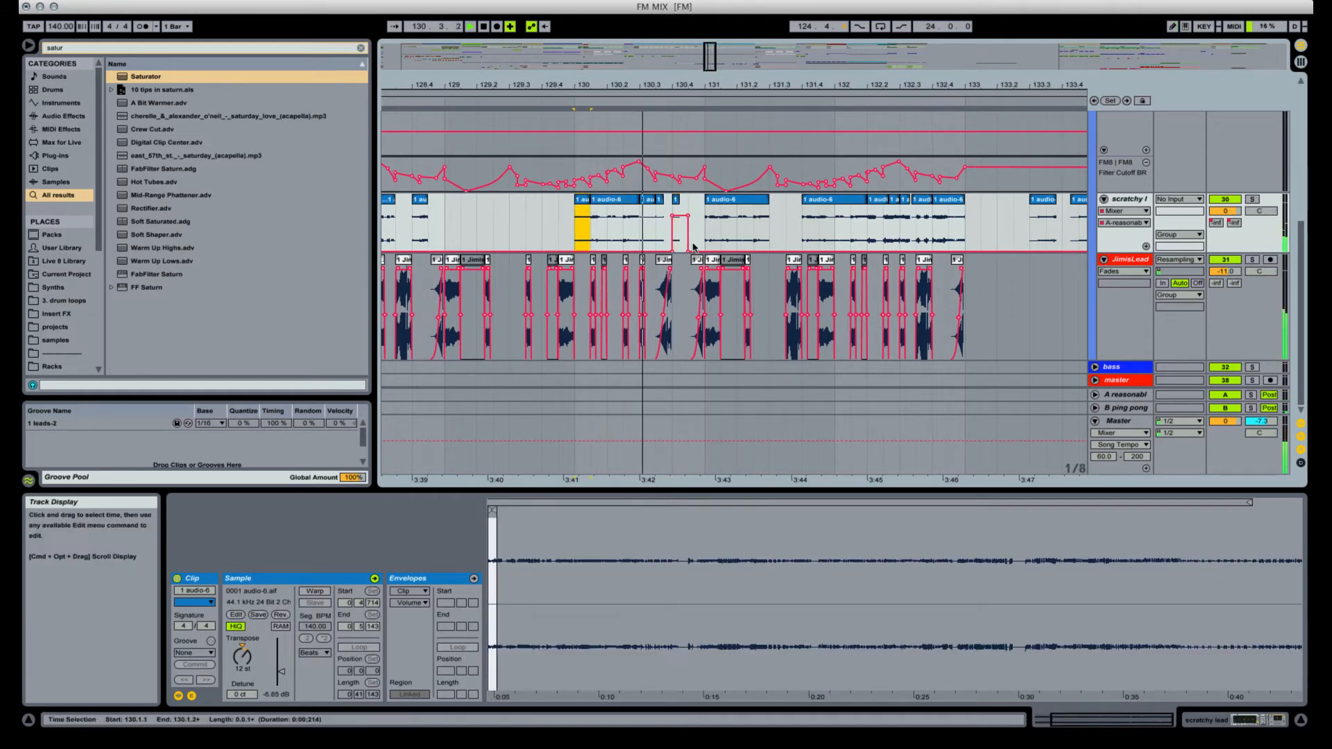
pyautogui.press('b')
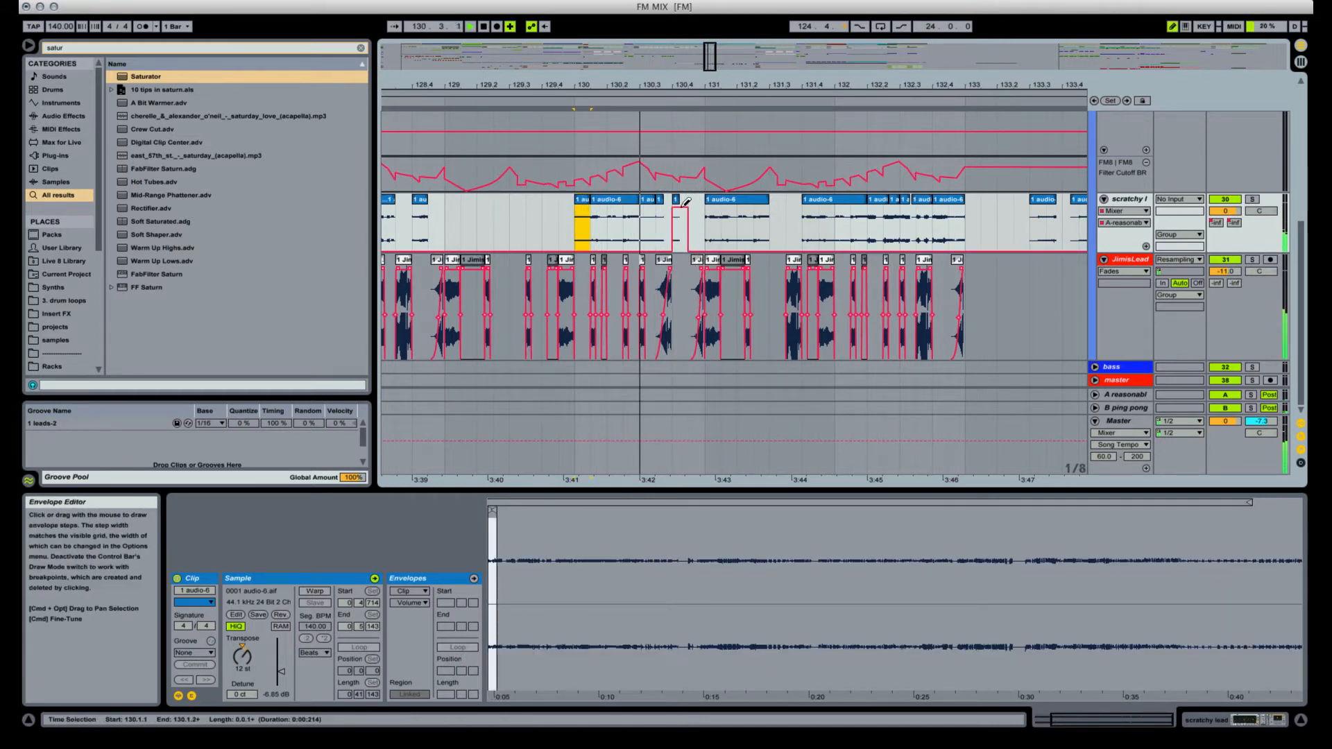
# Raise the gain of the scratchy slice at 130.4.1 to 12 dB.
pyautogui.click(676, 200)
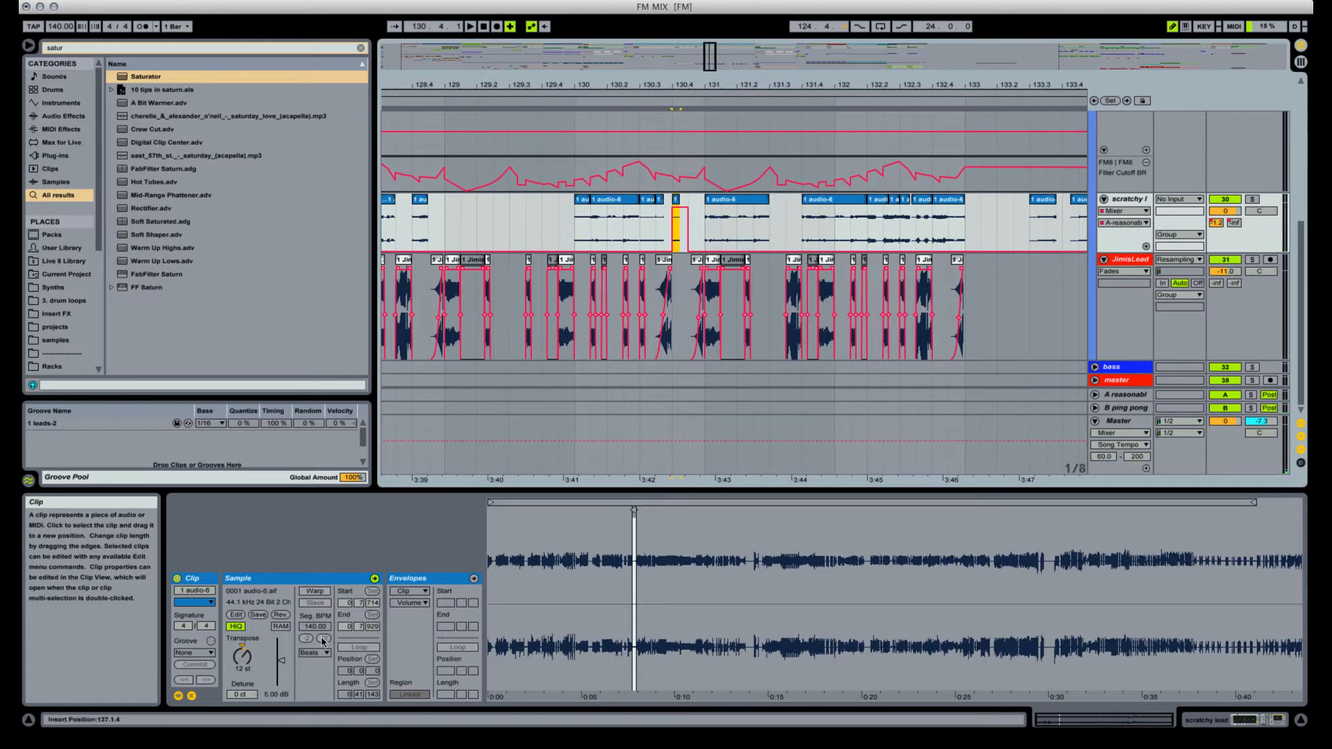
pyautogui.moveTo(280, 661); pyautogui.dragTo(281, 652)
pyautogui.press('space')
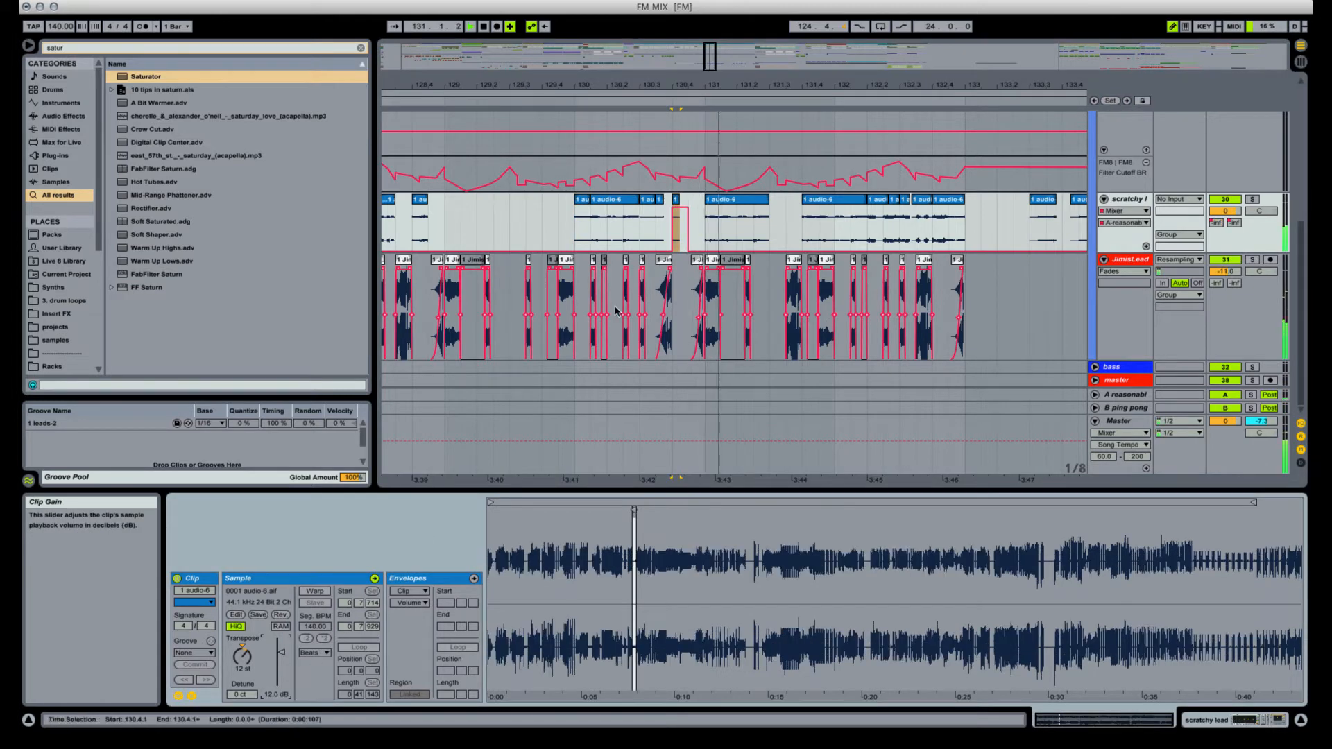
# Replay from bar 130 and deactivate the short scratchy slice just before 130.4.
pyautogui.click(582, 234)
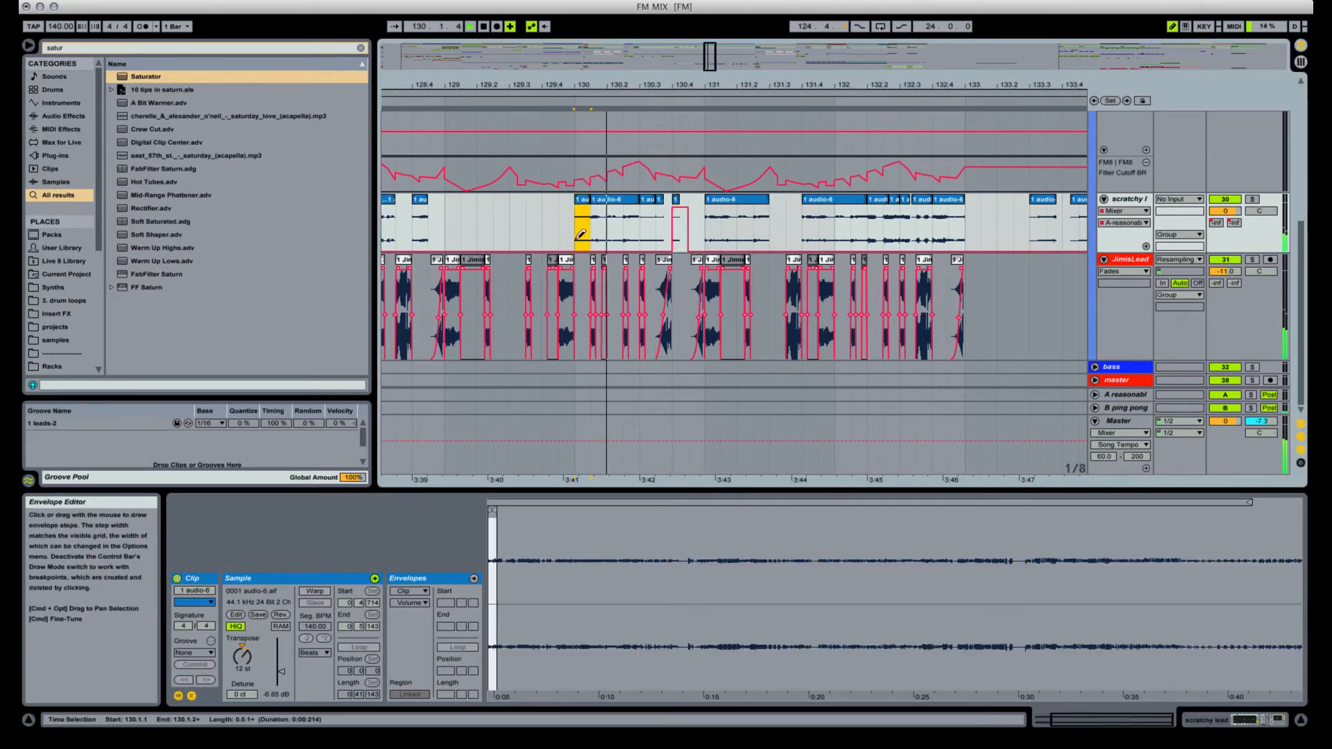
pyautogui.press('space')
pyautogui.press('space')
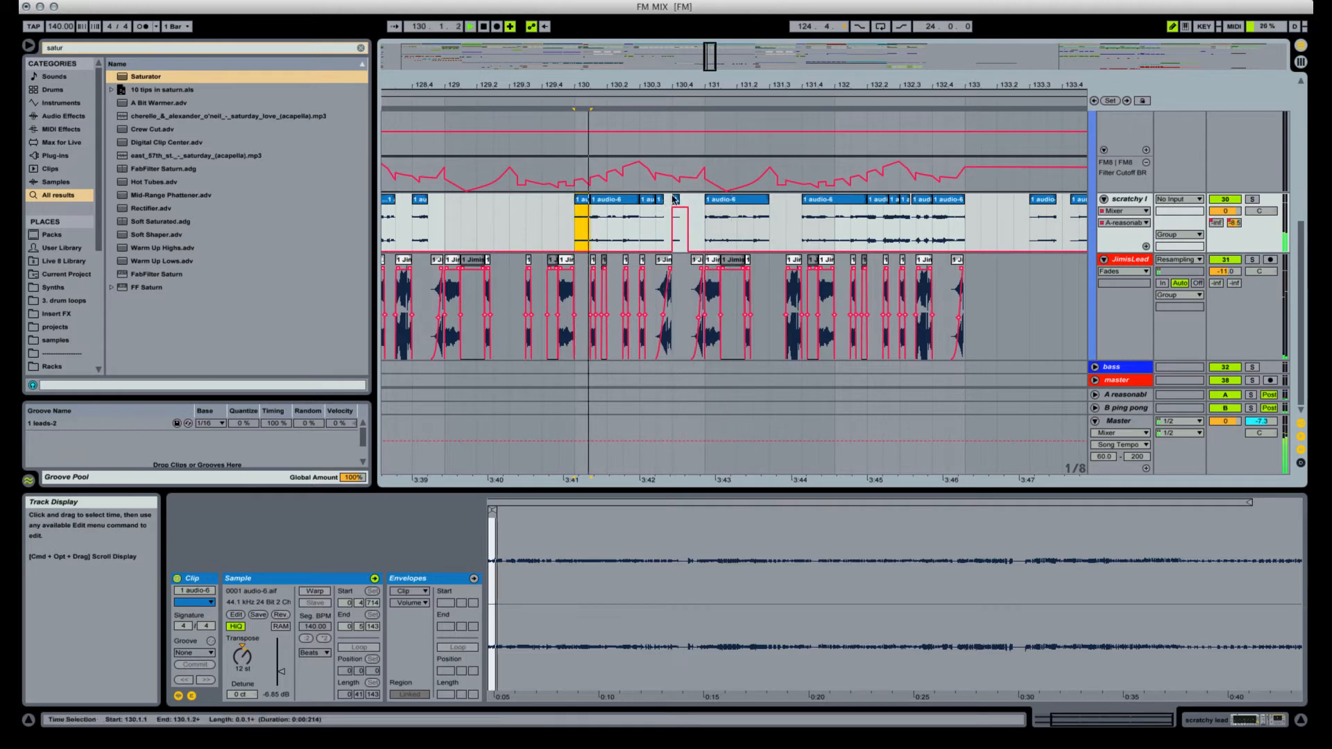
pyautogui.click(659, 208)
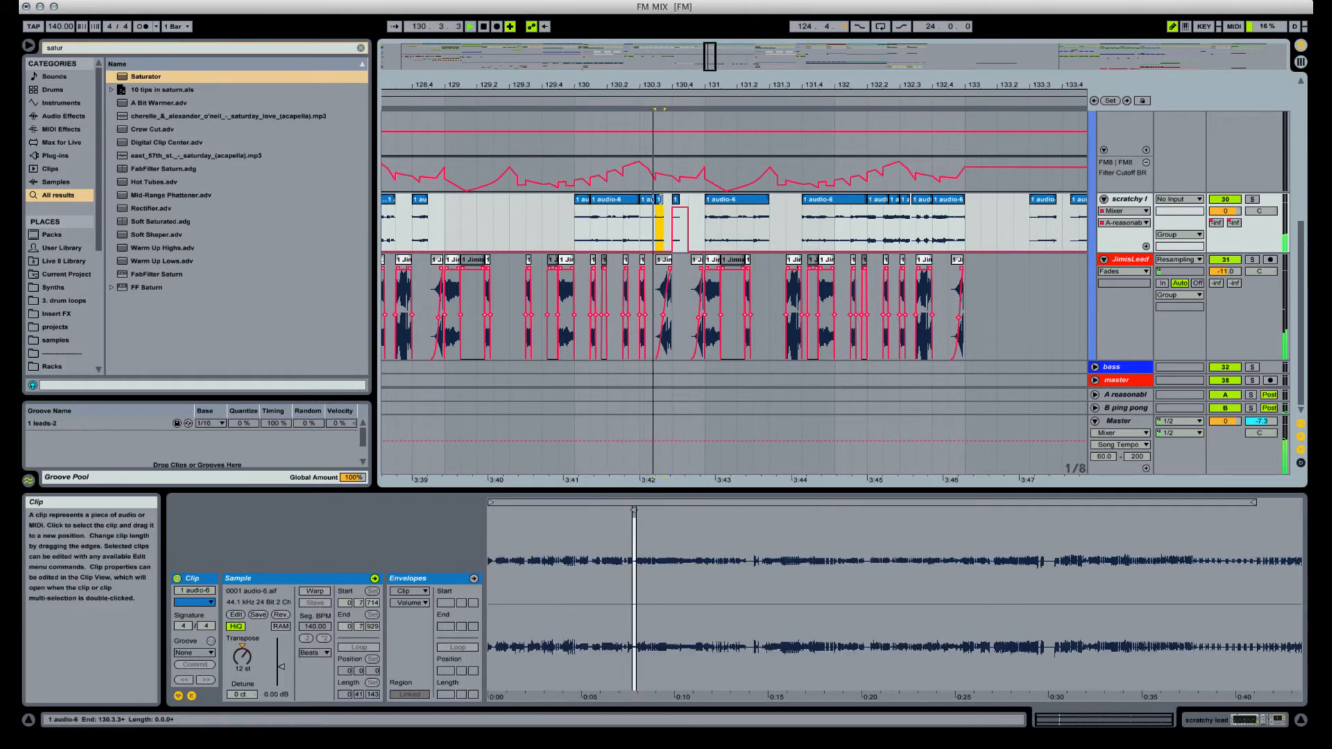
# Raise the gain of the slice at 130.4.1 to 15.8 dB and on to 22 dB, replaying from bar 130.
pyautogui.click(677, 200)
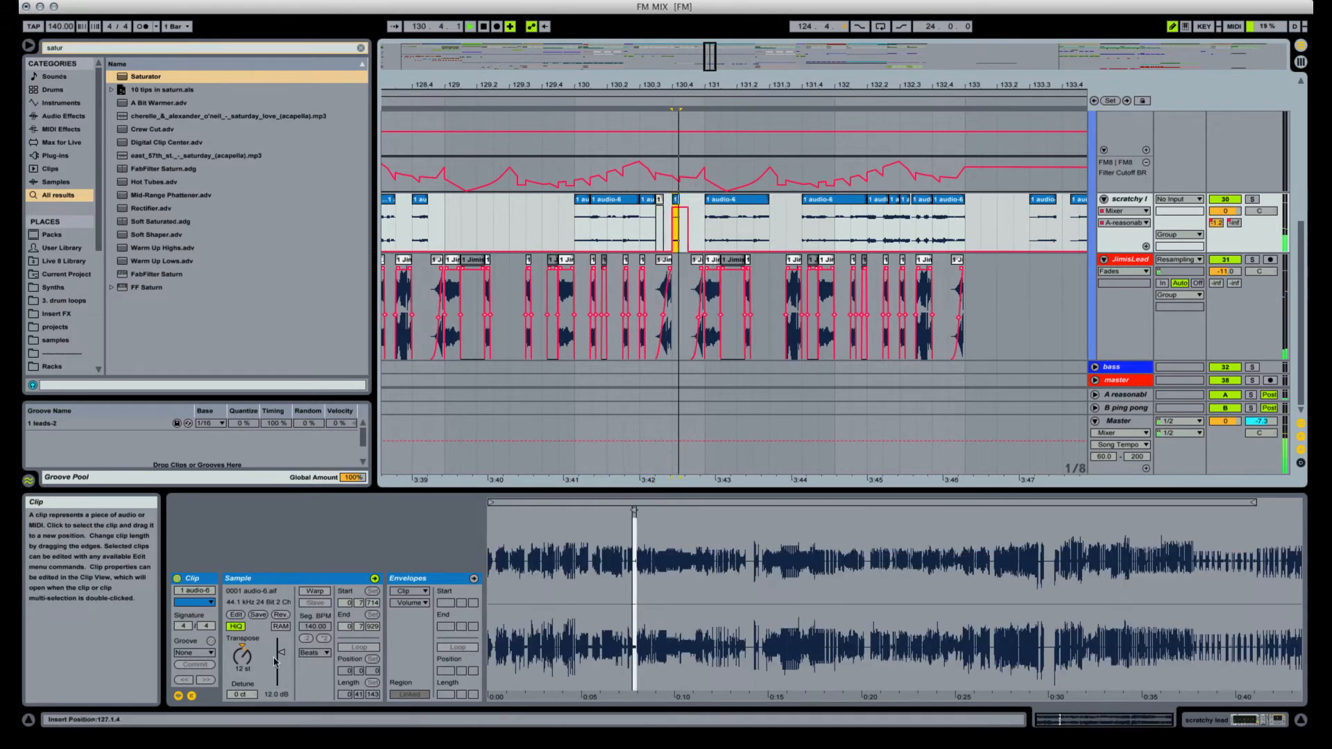
pyautogui.moveTo(281, 655); pyautogui.dragTo(283, 650)
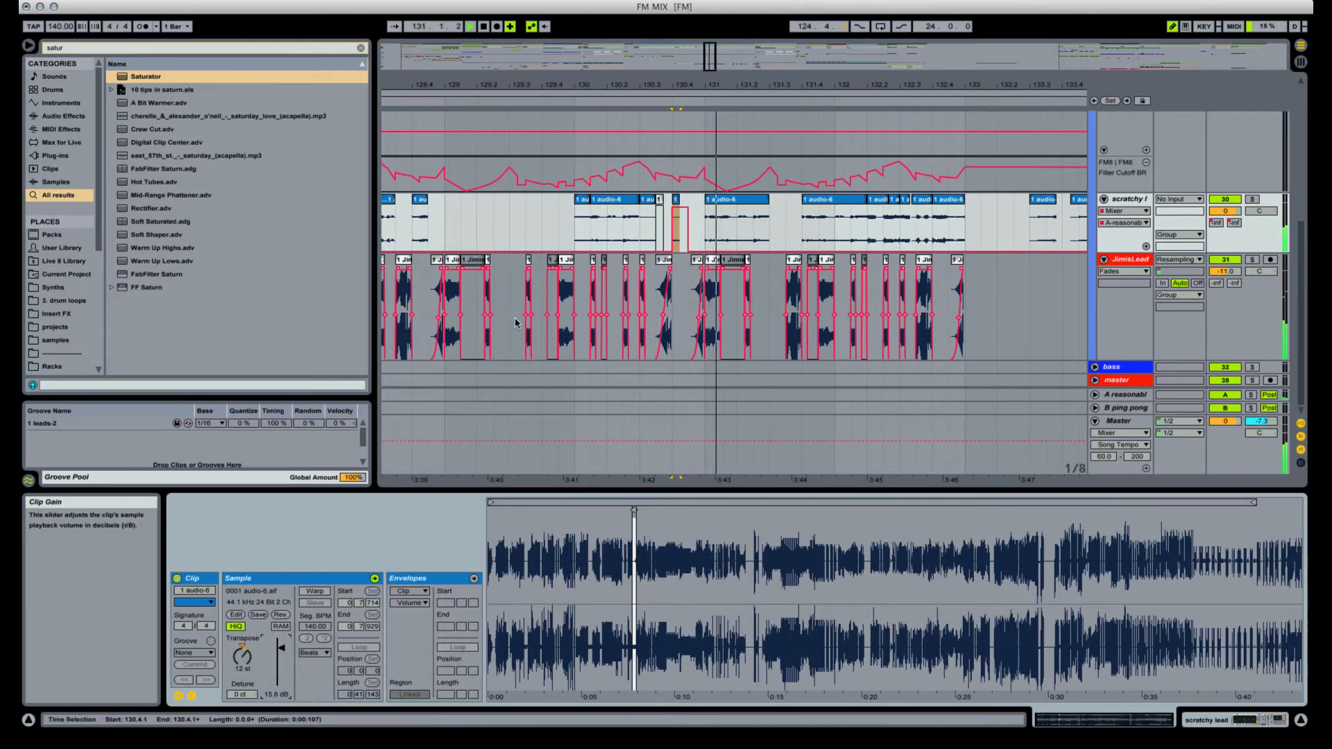
pyautogui.press('space')
pyautogui.write('22')
pyautogui.press('Return')
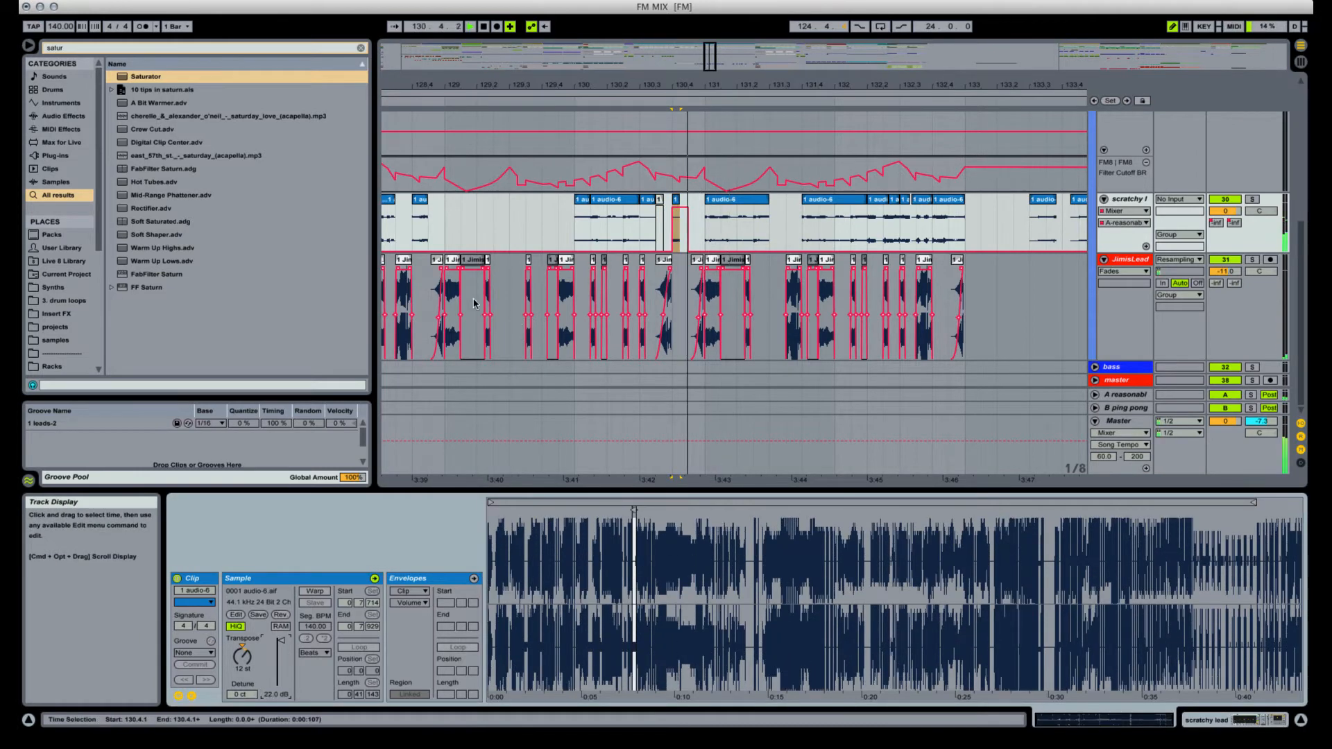
pyautogui.click(581, 203)
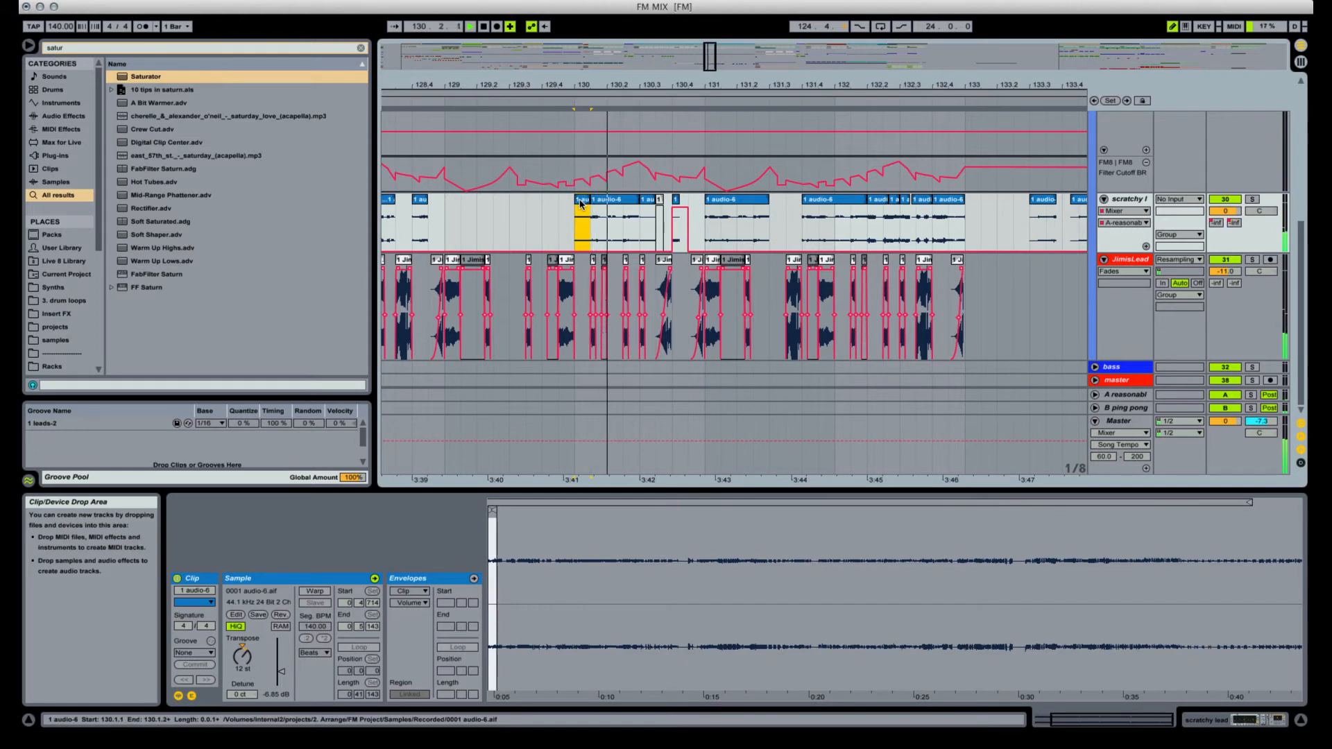
# Set the gain of the scratchy slice at 130.4.1 to 18 dB and replay from bar 130.
pyautogui.click(677, 200)
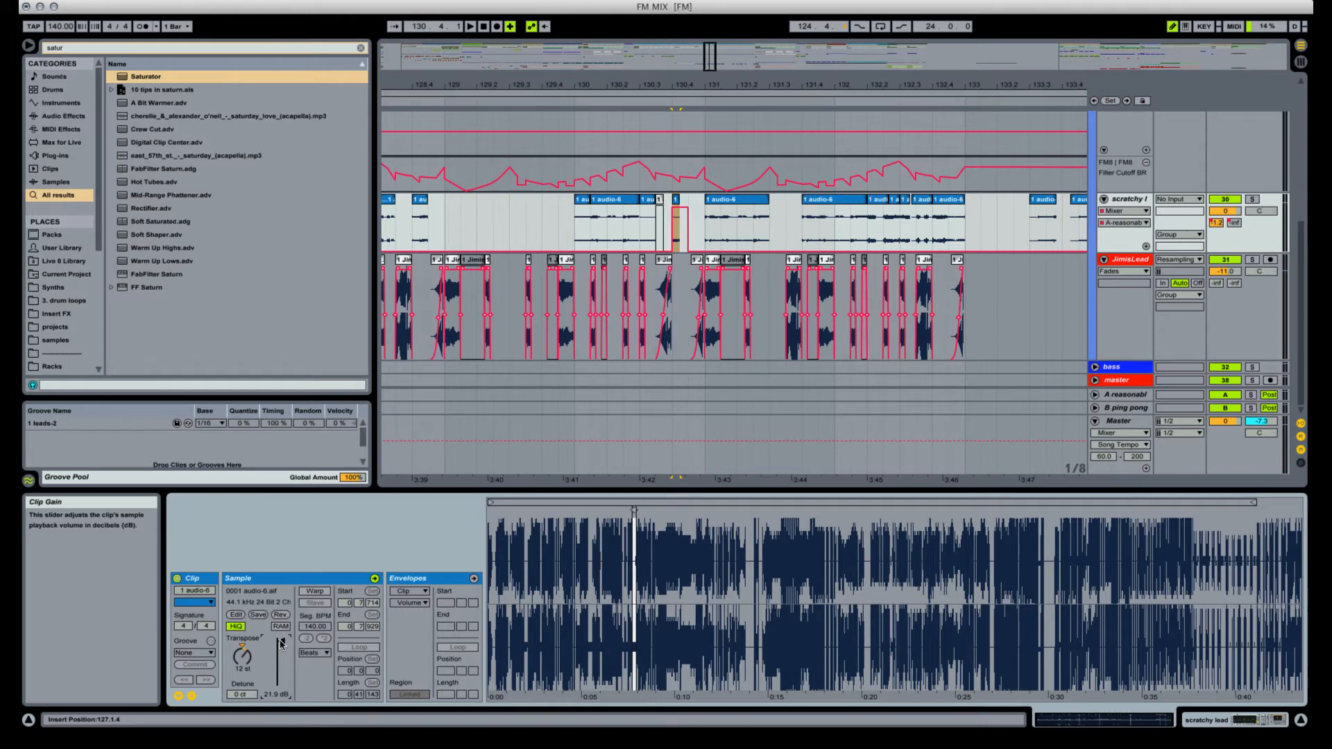
pyautogui.press('Return')
pyautogui.press('space')
pyautogui.press('space')
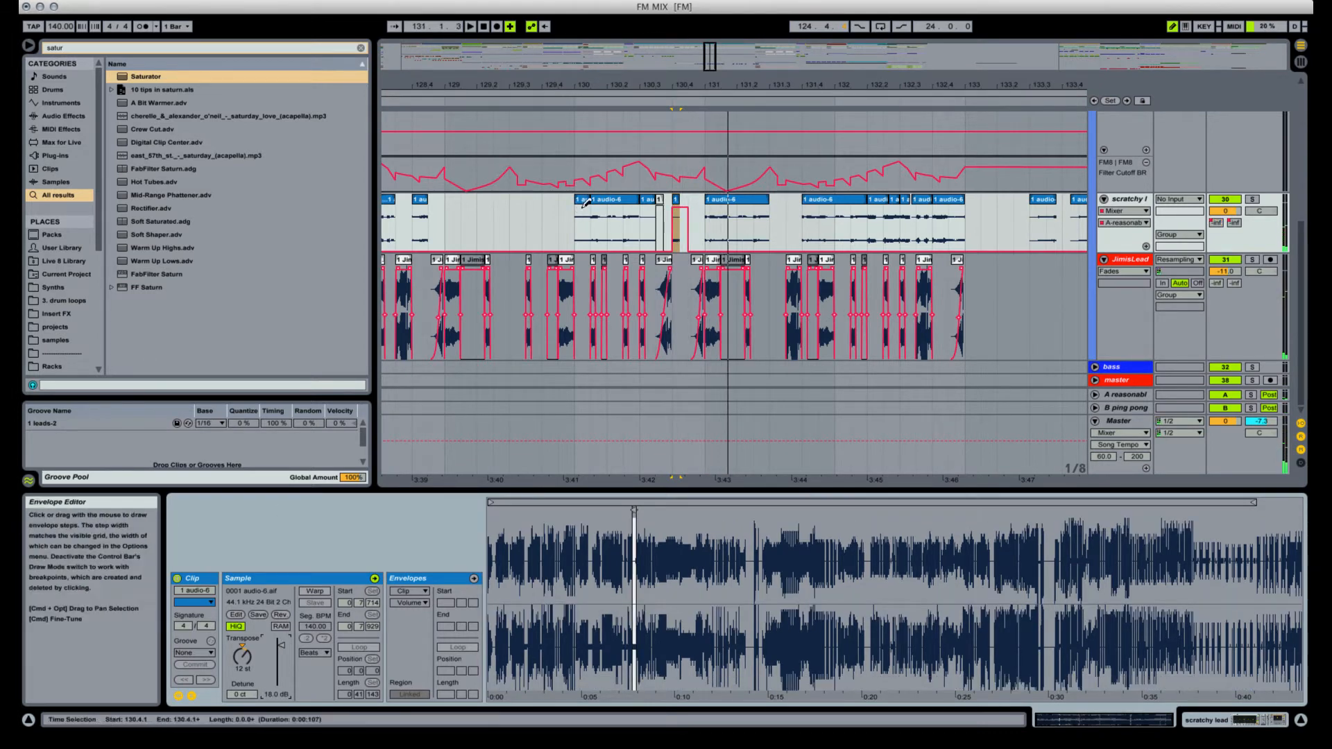
pyautogui.moveTo(583, 214); pyautogui.dragTo(582, 201)
pyautogui.click(583, 202)
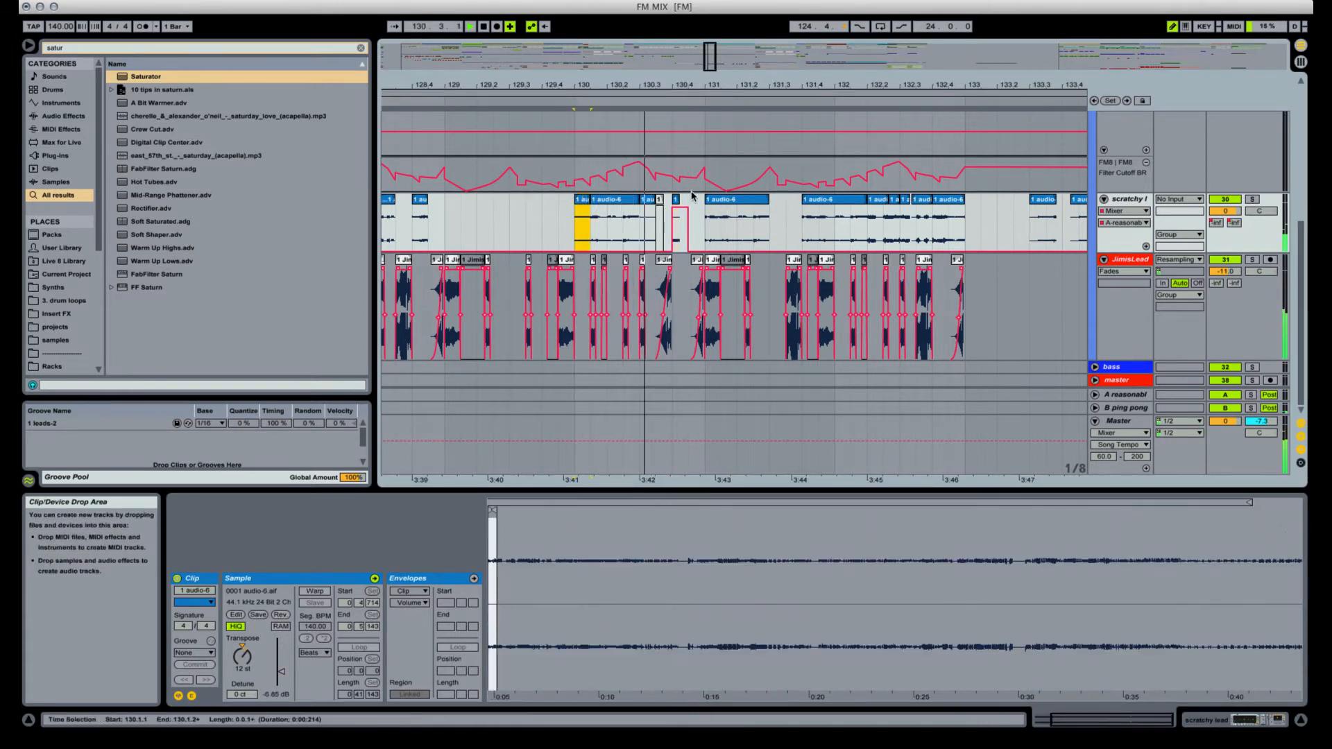
# Compare playback from bar 131 with the scratchy clip there deactivated and active.
pyautogui.click(726, 203)
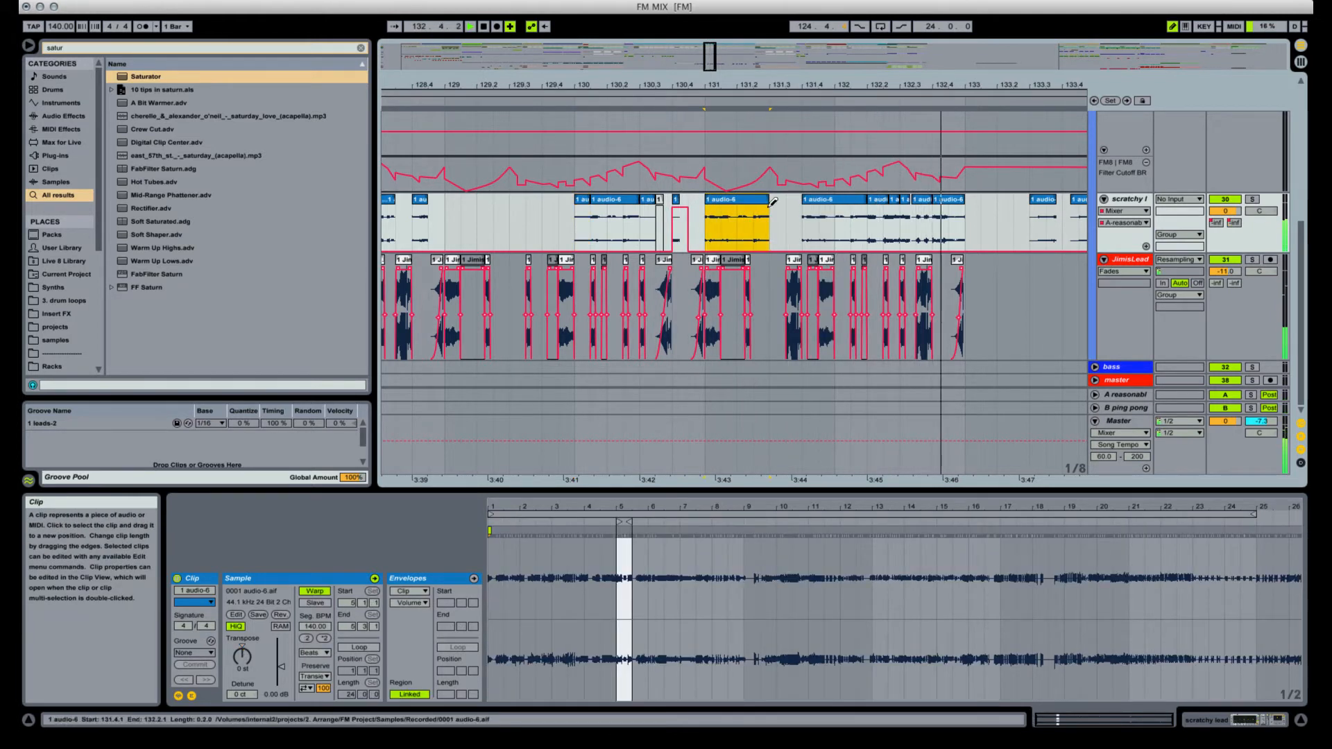
pyautogui.press('space')
pyautogui.press('0')
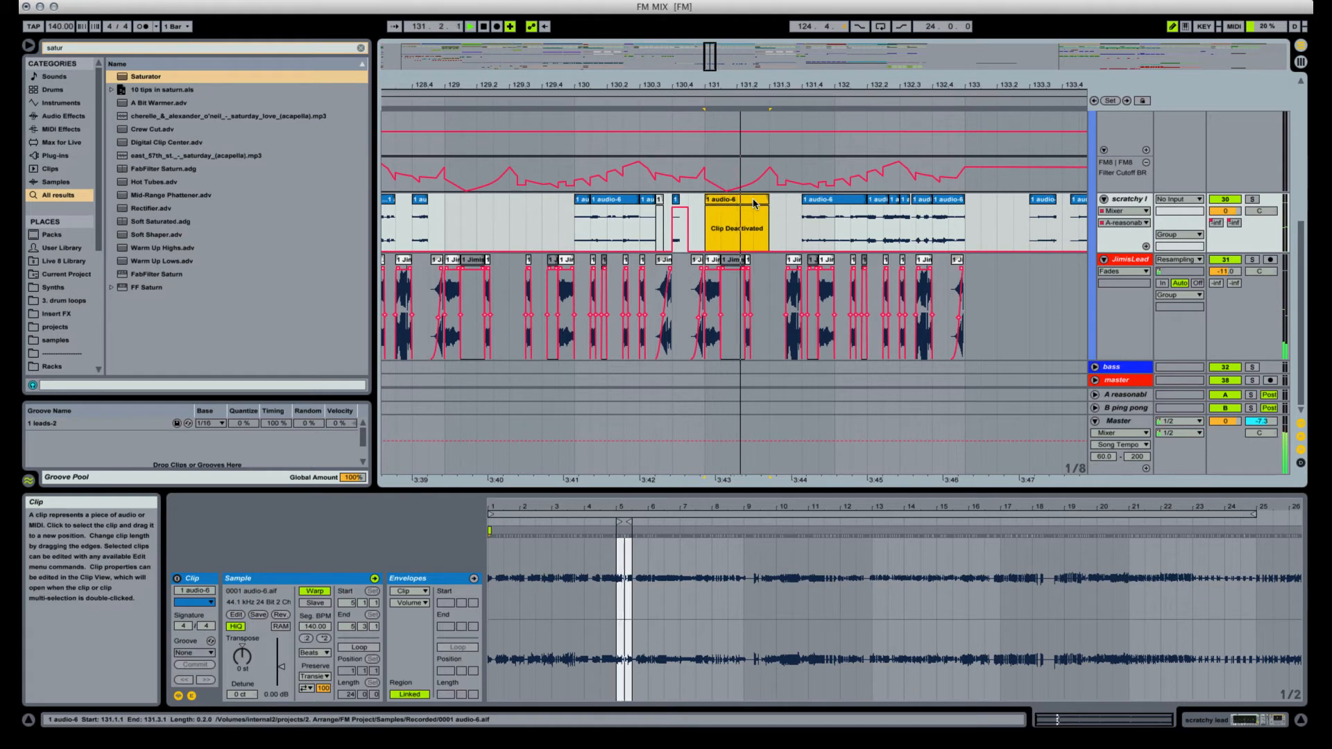
pyautogui.click(750, 203)
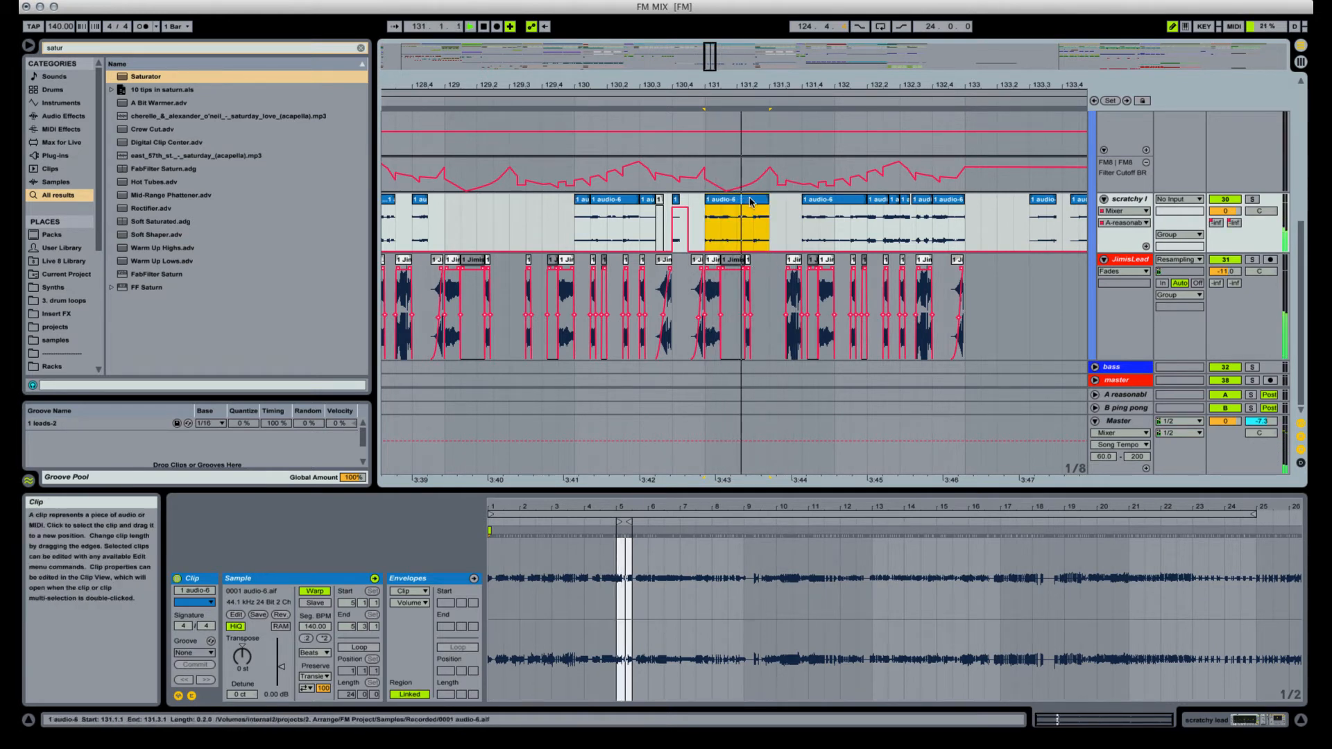
pyautogui.press('space')
# Show the A send automation on the JimisLead track and draw raised steps at 131.2 and 132.1.3.
pyautogui.click(1217, 283)
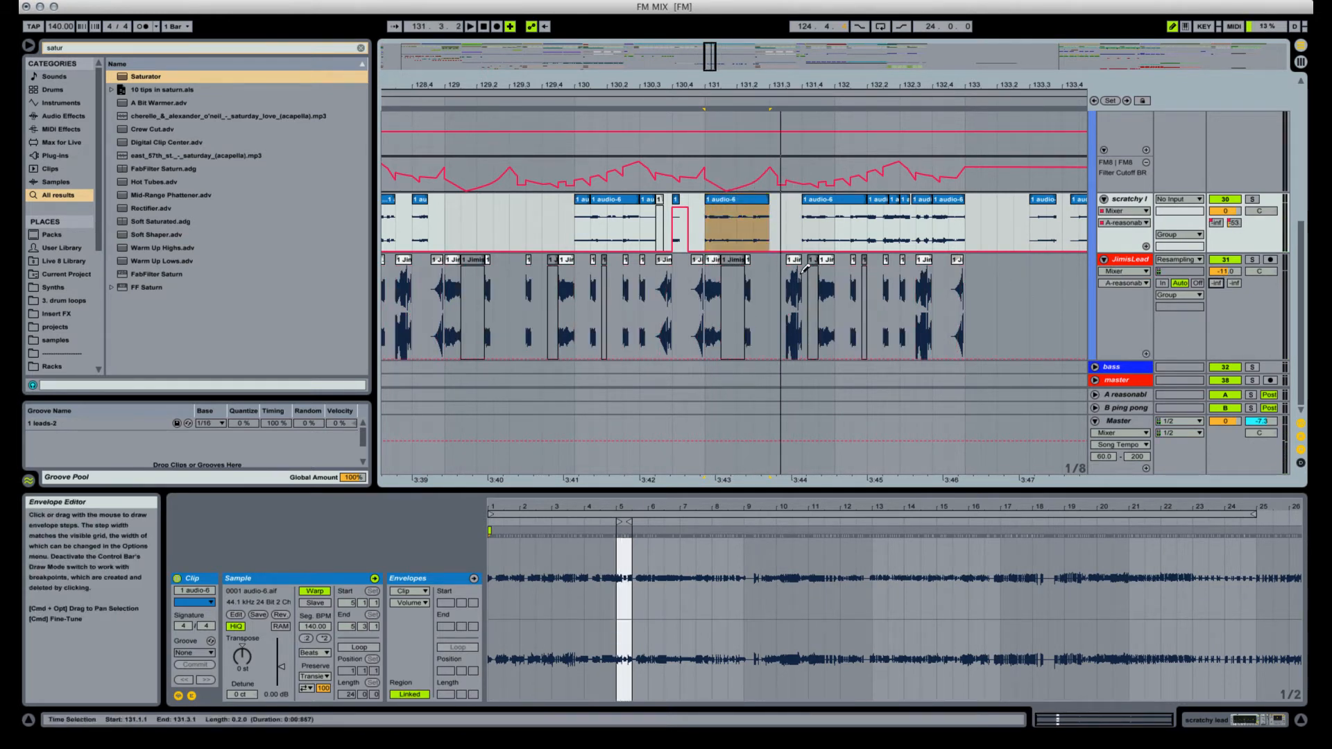
pyautogui.click(750, 274)
pyautogui.press('space')
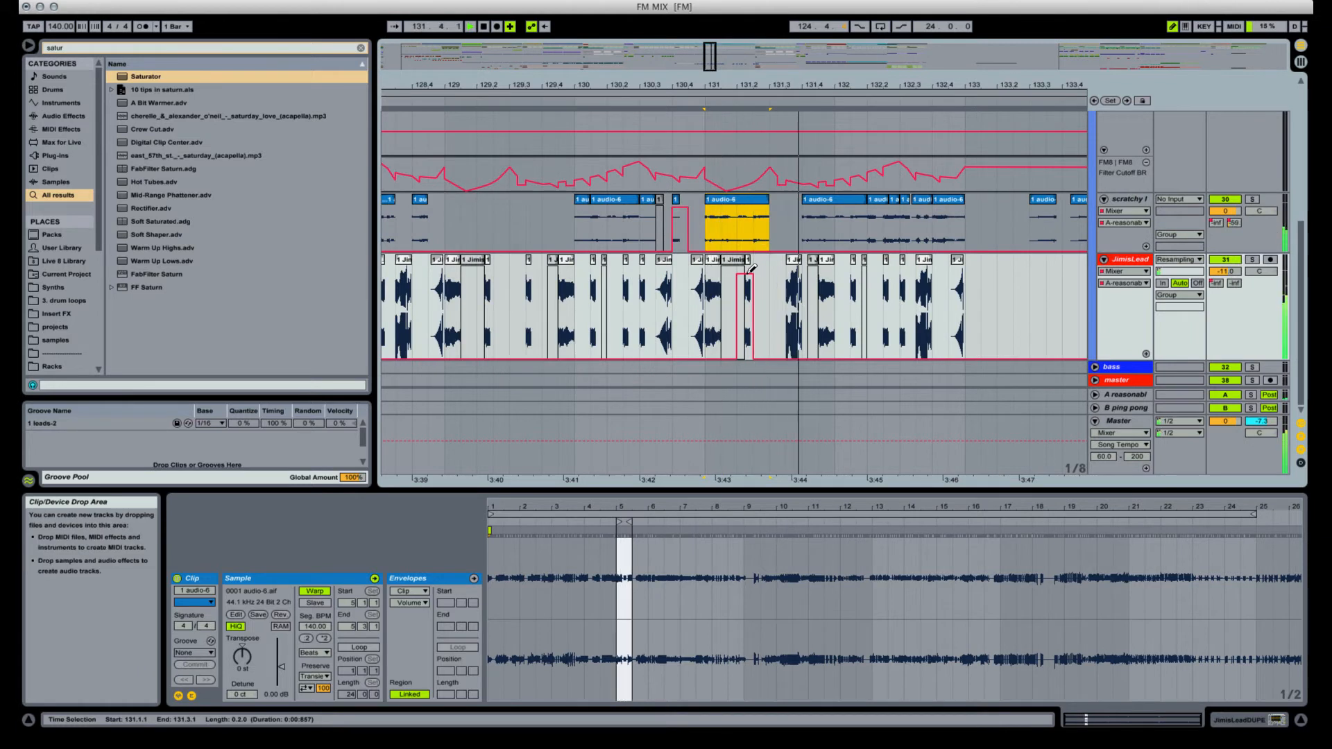
pyautogui.click(857, 272)
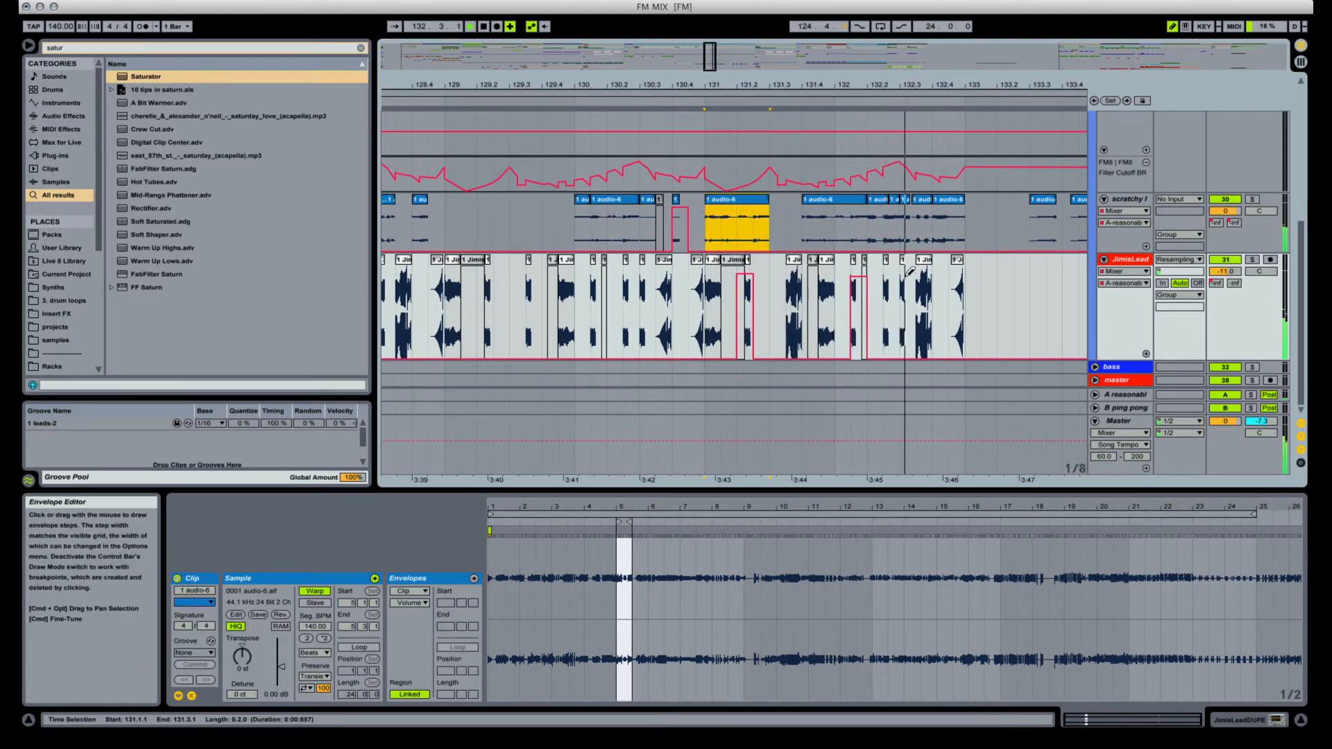
# Clear short gaps in the scratchy layer at 132.2.3 and 132.3, where the two short JimisLead clips start.
pyautogui.press('space')
pyautogui.click(886, 260)
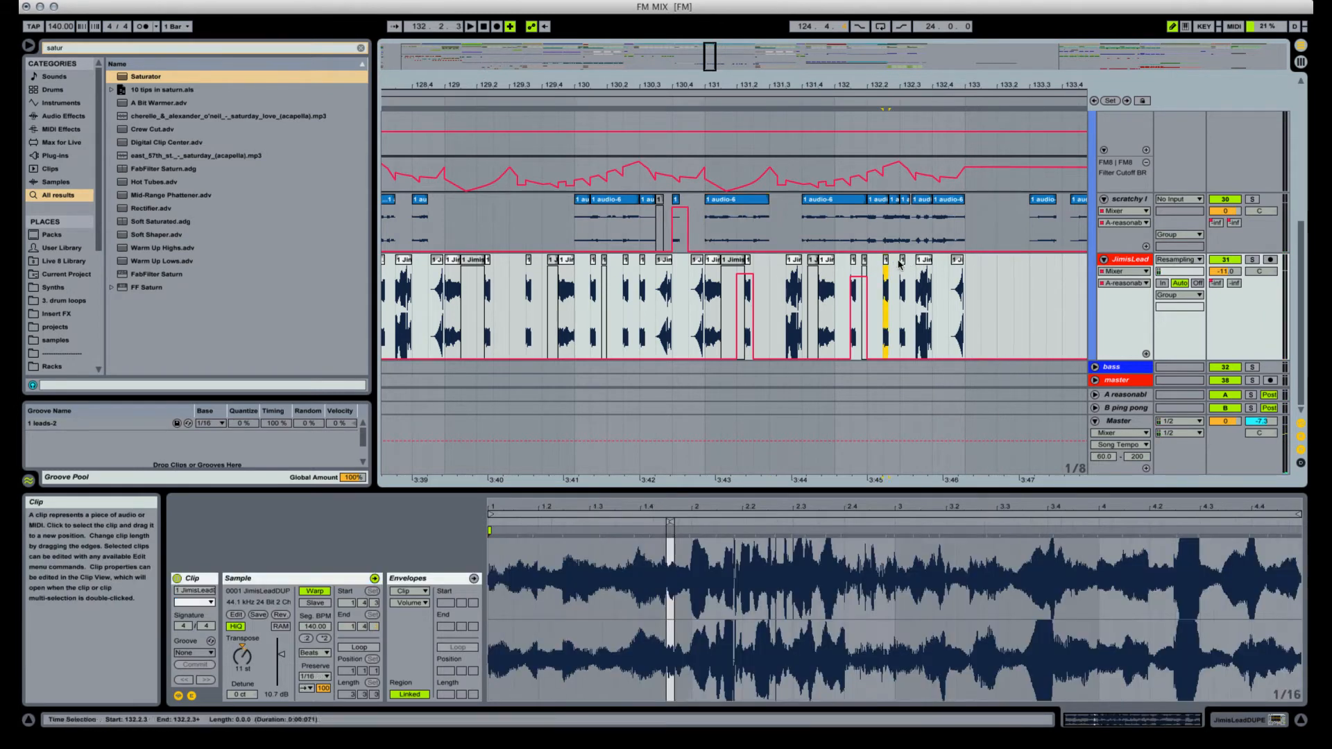
pyautogui.keyDown('shift'); pyautogui.click(903, 260); pyautogui.keyUp('shift')
pyautogui.press('space')
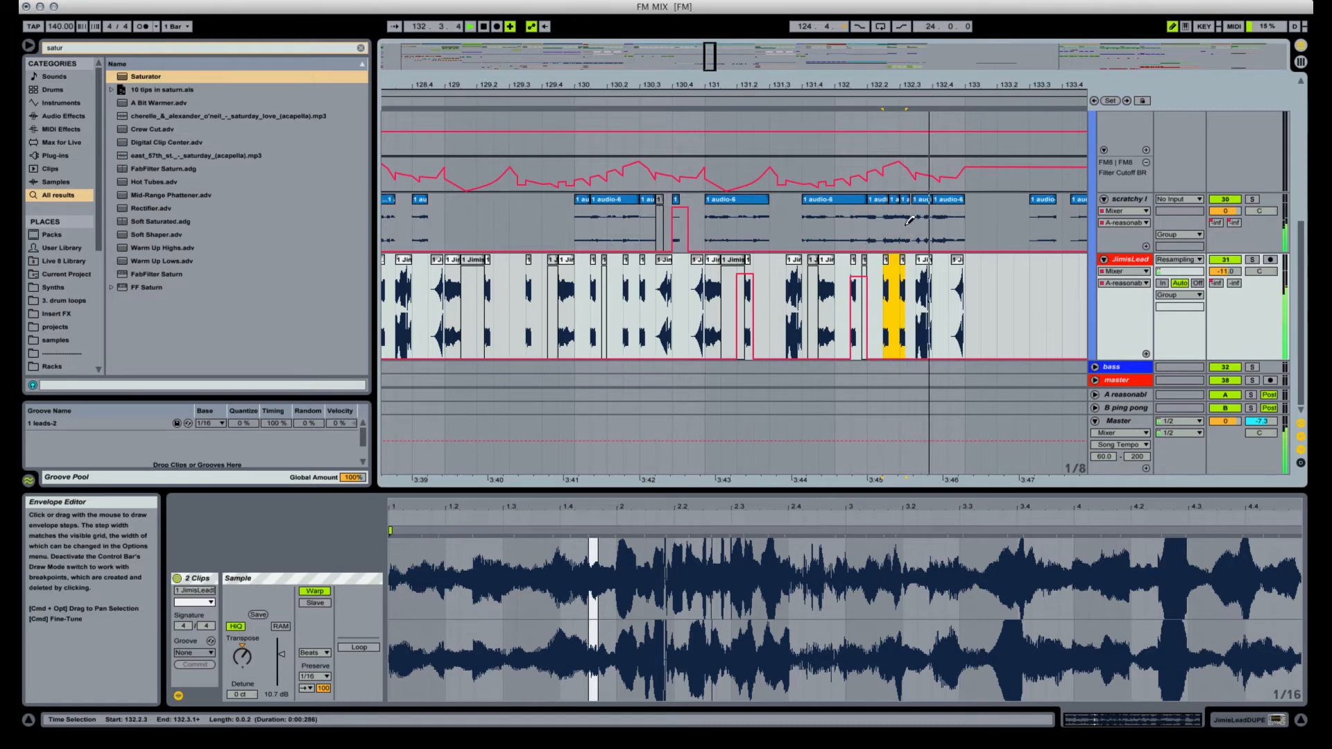
pyautogui.moveTo(895, 86); pyautogui.dragTo(798, 201)
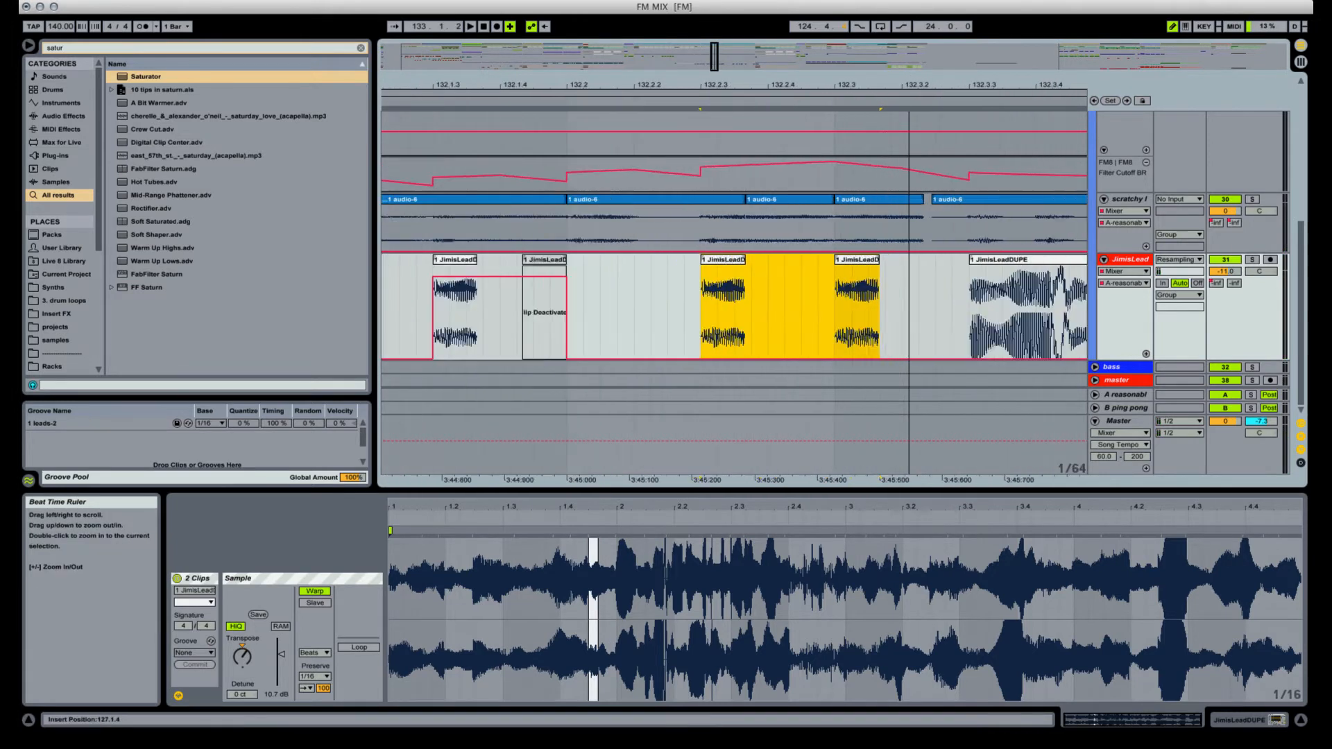
pyautogui.moveTo(701, 236); pyautogui.dragTo(736, 237)
pyautogui.press('super+e')
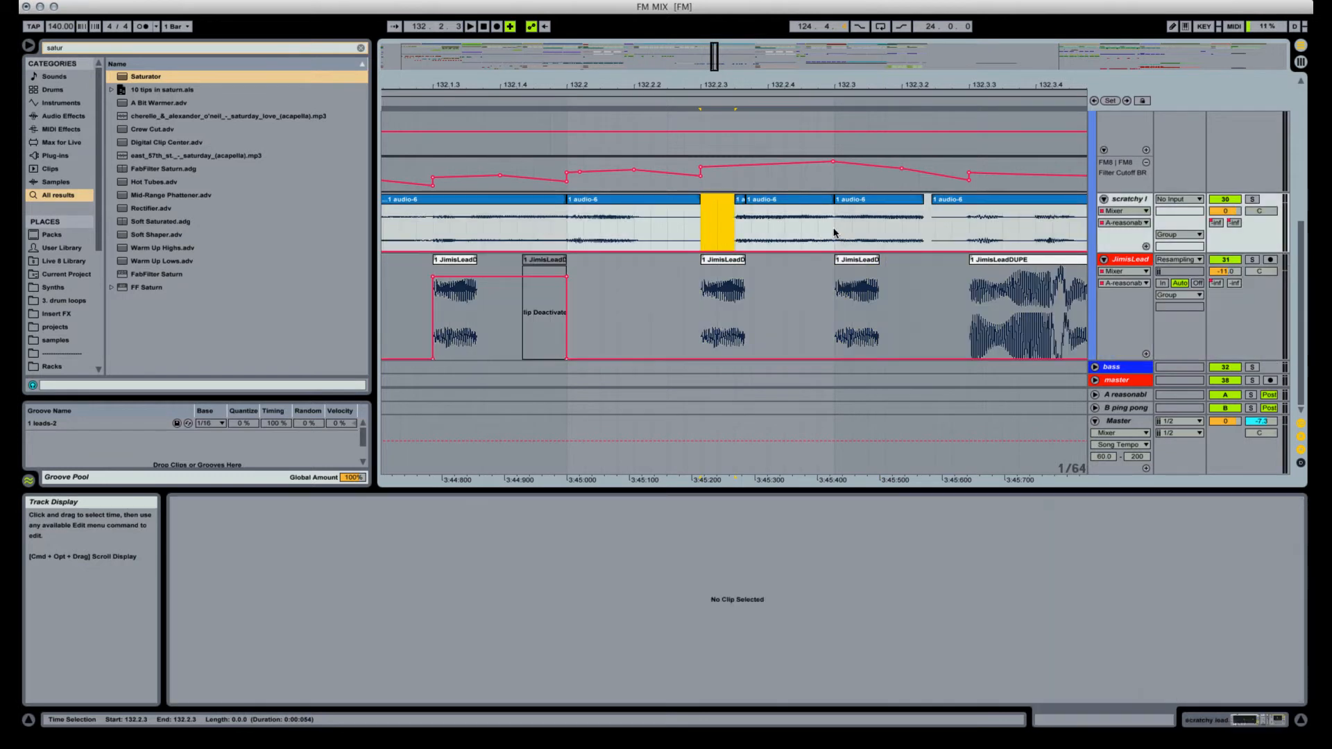
pyautogui.moveTo(834, 234); pyautogui.dragTo(870, 235)
pyautogui.press('Delete')
# Replay from 132.2 and delete the tiny leftover scratchy slice just after the gap at 132.2.3.
pyautogui.click(569, 233)
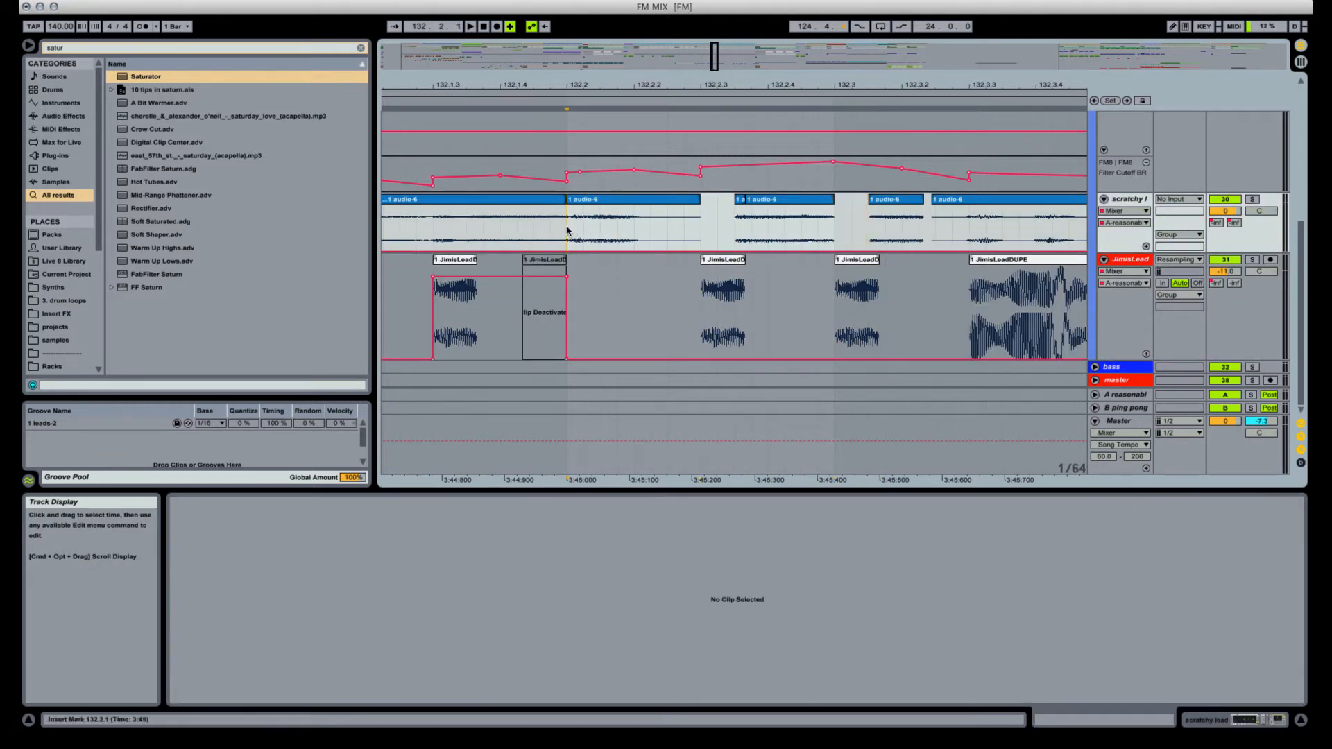
pyautogui.press('space')
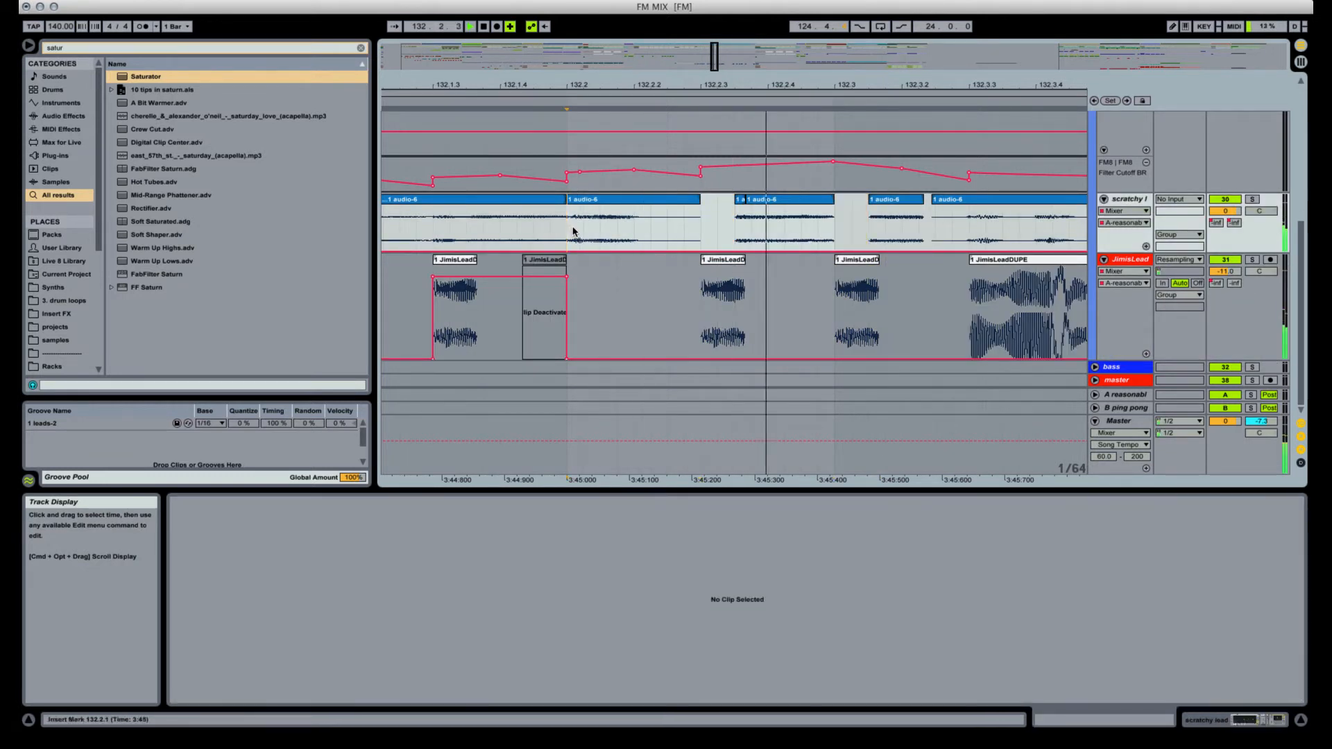
pyautogui.click(740, 199)
pyautogui.press('space')
pyautogui.press('Delete')
pyautogui.click(630, 201)
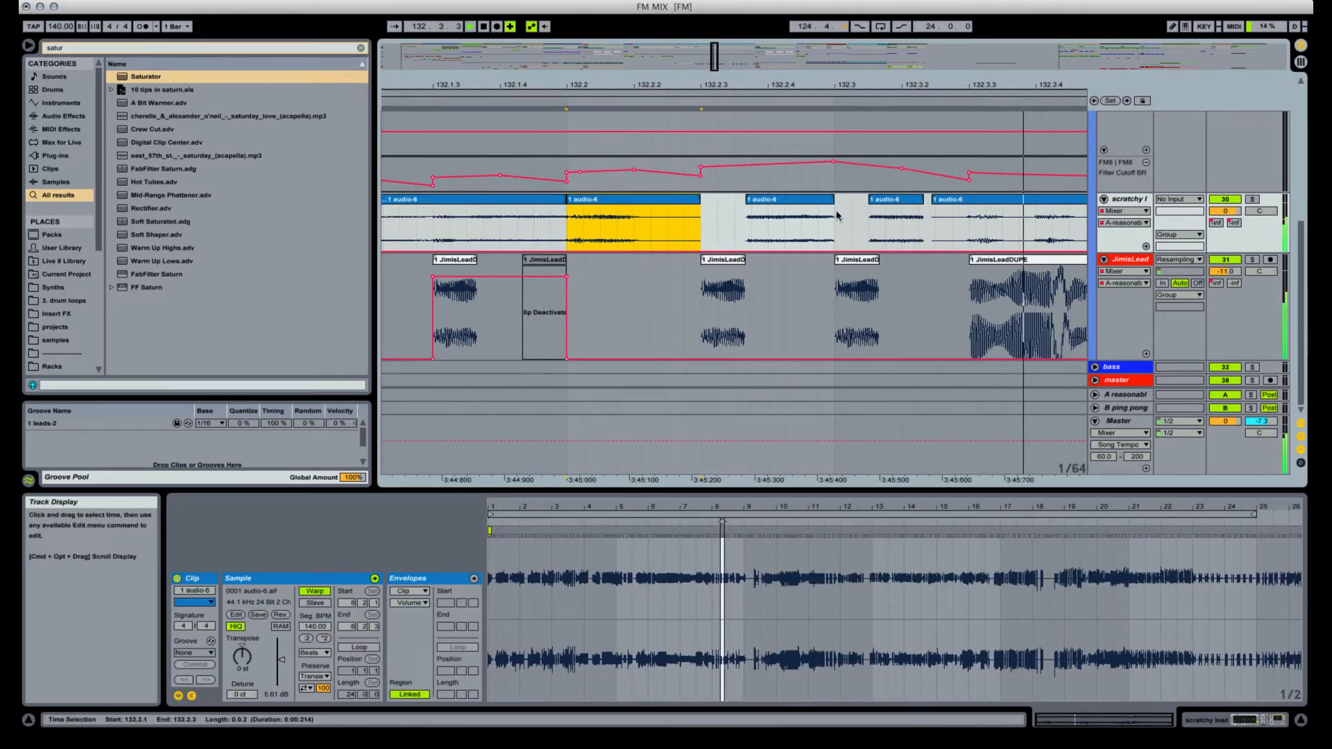
# Try a slightly later start for the scratchy slice between 132.2.3 and 132.3, replaying from 132.2.
pyautogui.moveTo(747, 200); pyautogui.dragTo(752, 200)
pyautogui.press('space')
pyautogui.press('space')
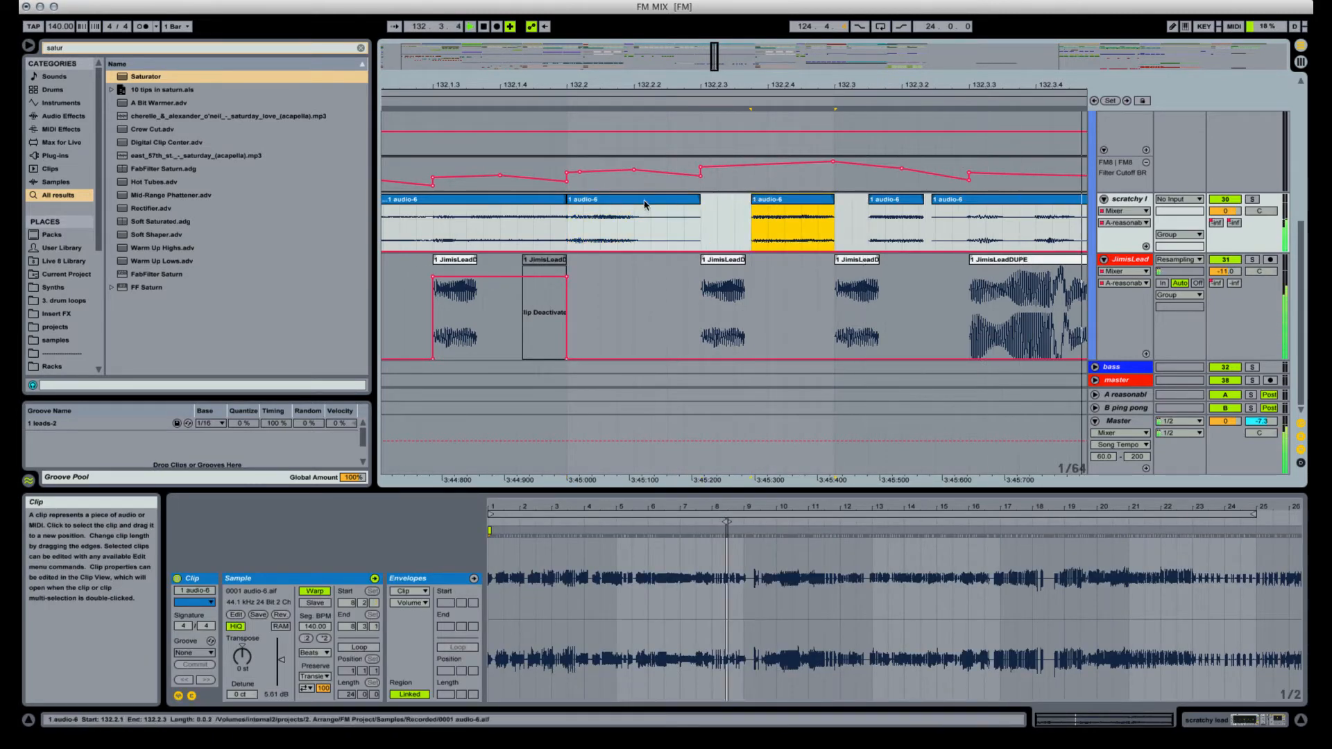
pyautogui.click(643, 202)
pyautogui.press('space')
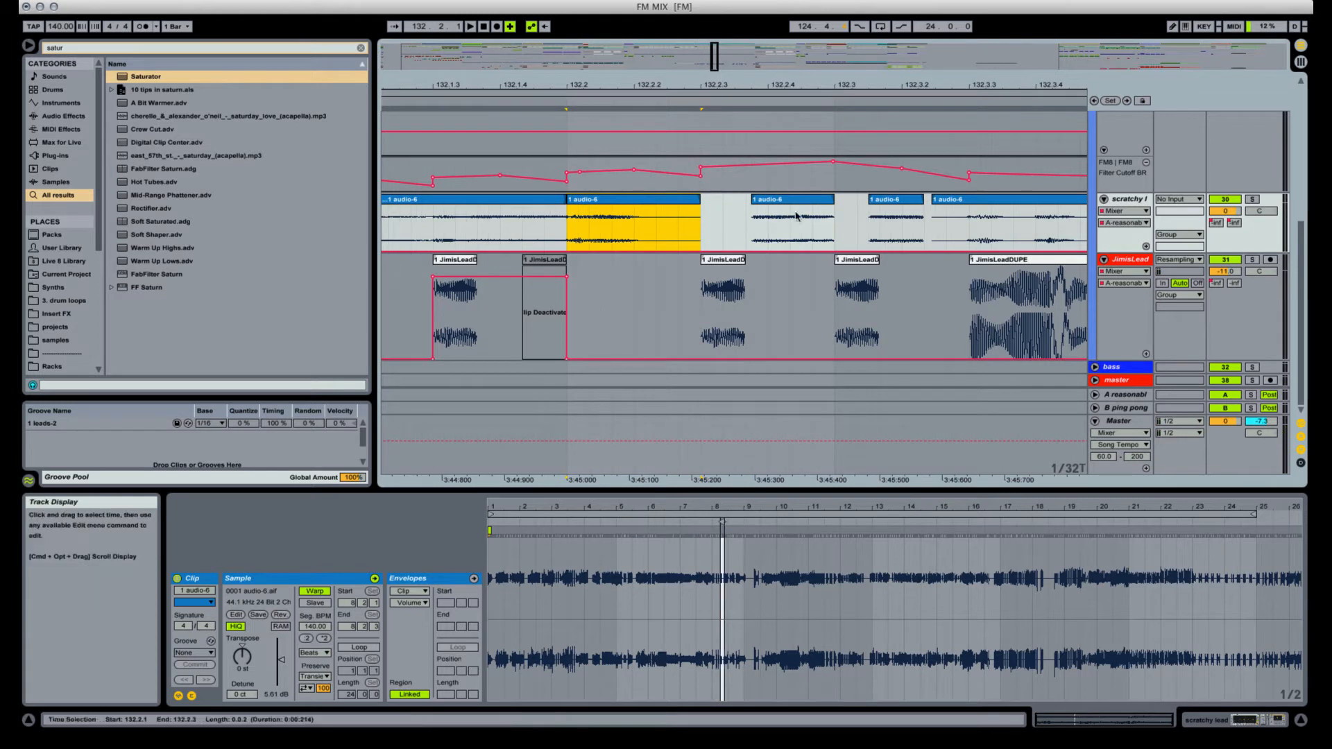
pyautogui.click(756, 202)
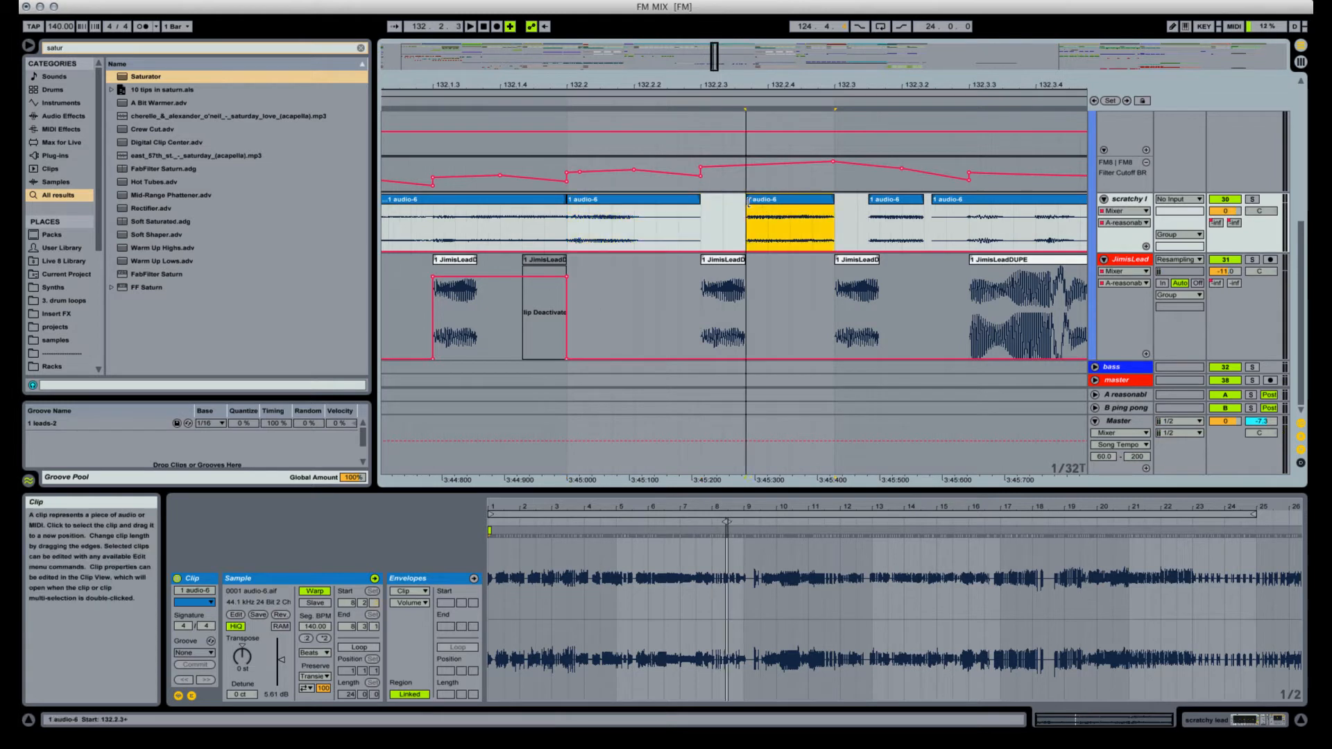
# Cut the start of the scratchy slice after 132.3 back to the end of the short JimisLead clip, and replay from 132.2.
pyautogui.moveTo(872, 201); pyautogui.dragTo(860, 201)
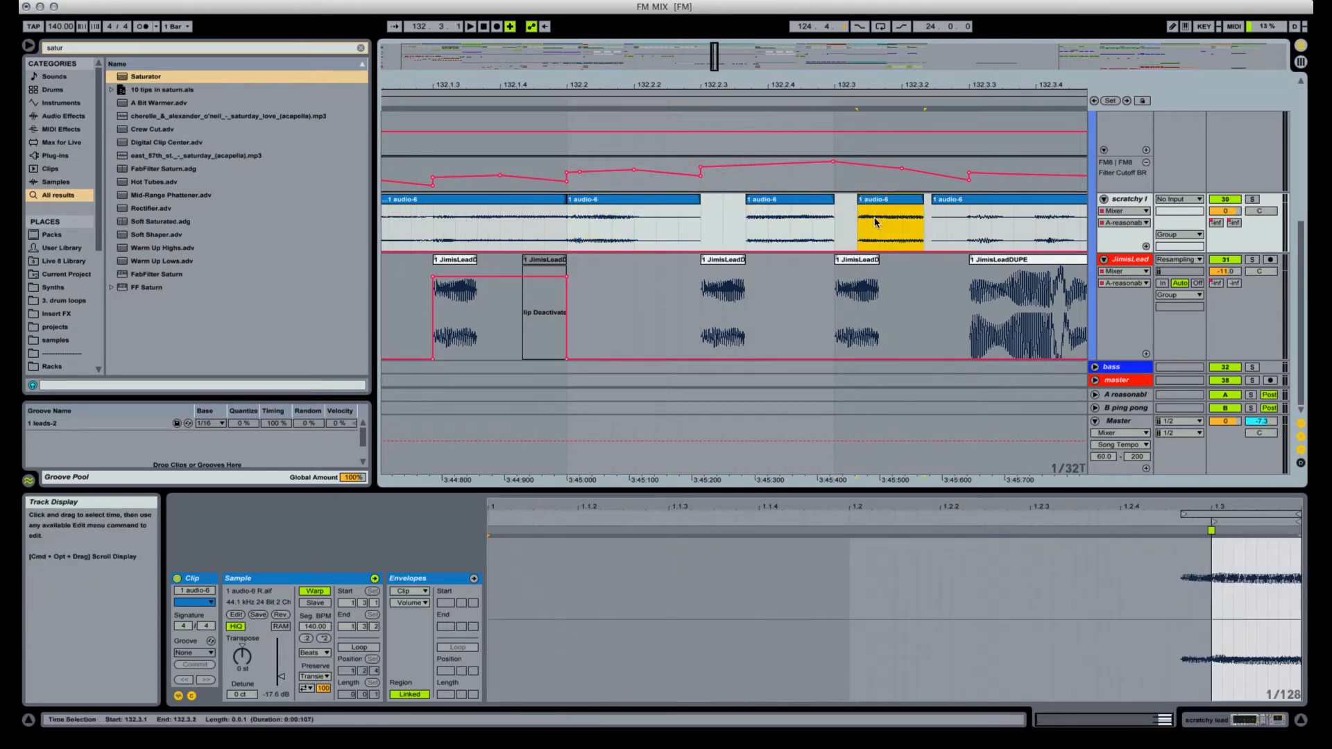
pyautogui.click(878, 224)
pyautogui.press('super+e')
pyautogui.click(868, 202)
pyautogui.press('Delete')
pyautogui.click(647, 202)
pyautogui.press('space')
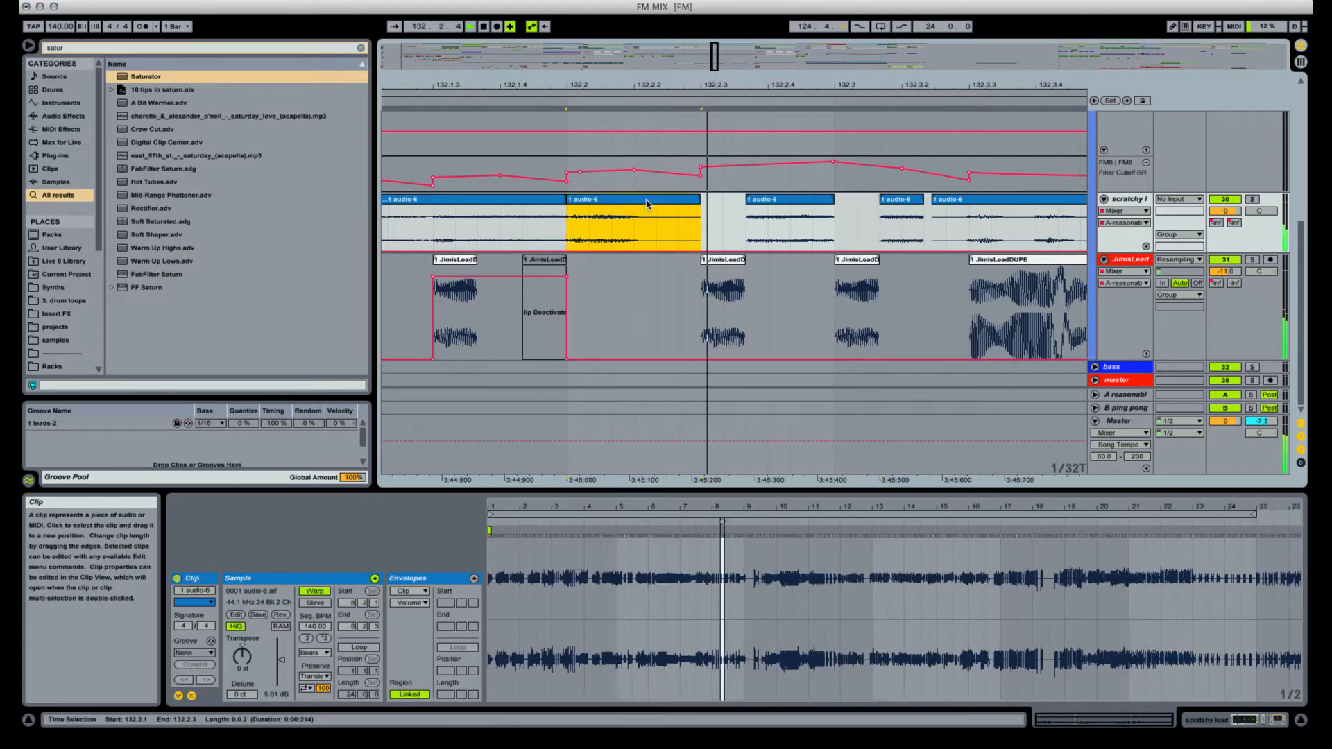
# Extend the short JimisLead clip at 132.3 so it ends at 132.3.2, and replay the passage from 132.2.
pyautogui.press('space')
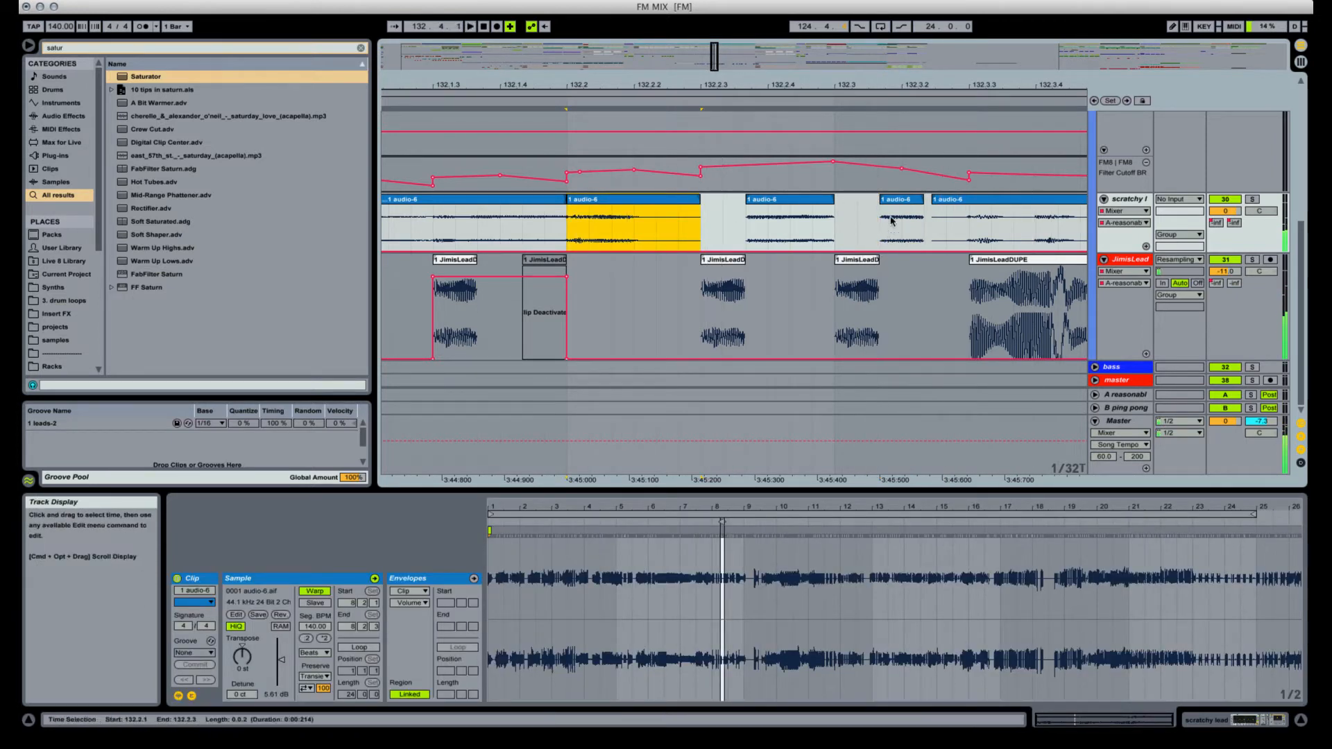
pyautogui.press('space')
pyautogui.press('space')
pyautogui.press('space')
pyautogui.press('space')
pyautogui.moveTo(878, 259); pyautogui.dragTo(900, 258)
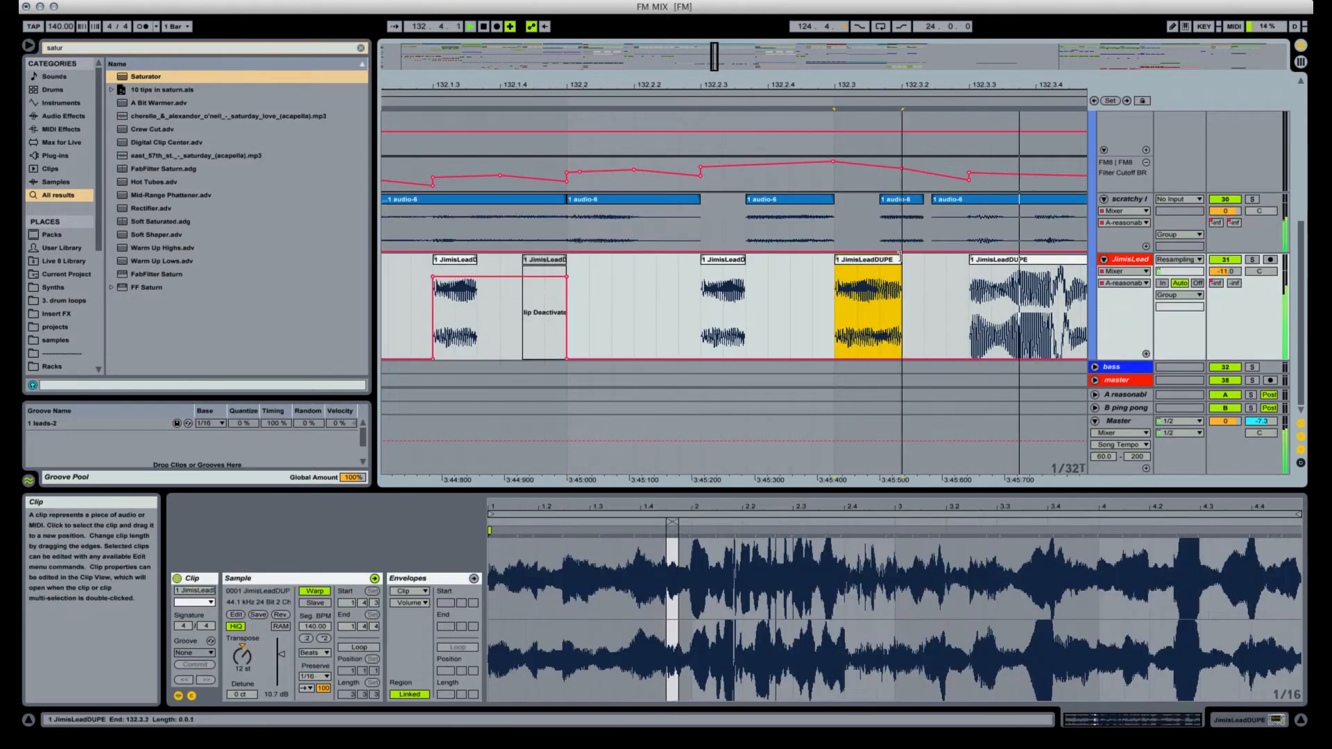
pyautogui.click(638, 205)
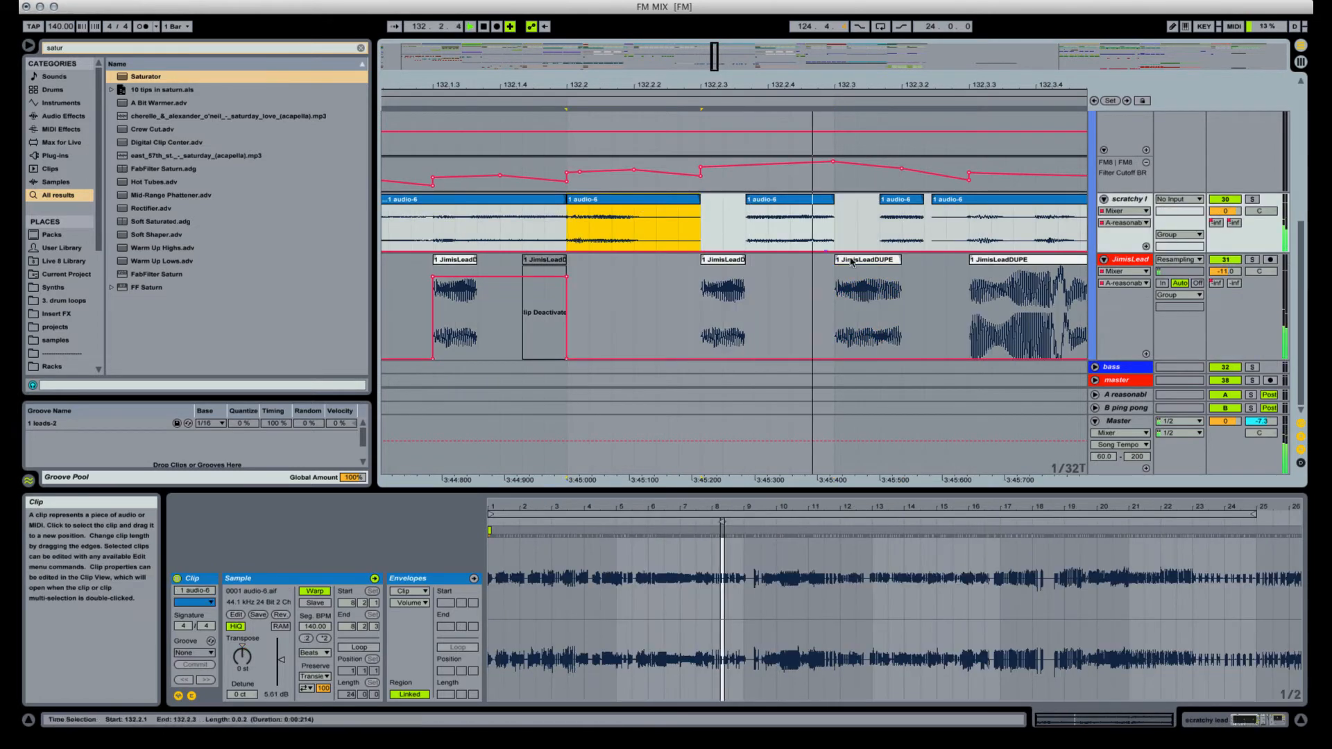
pyautogui.press('space')
pyautogui.click(898, 200)
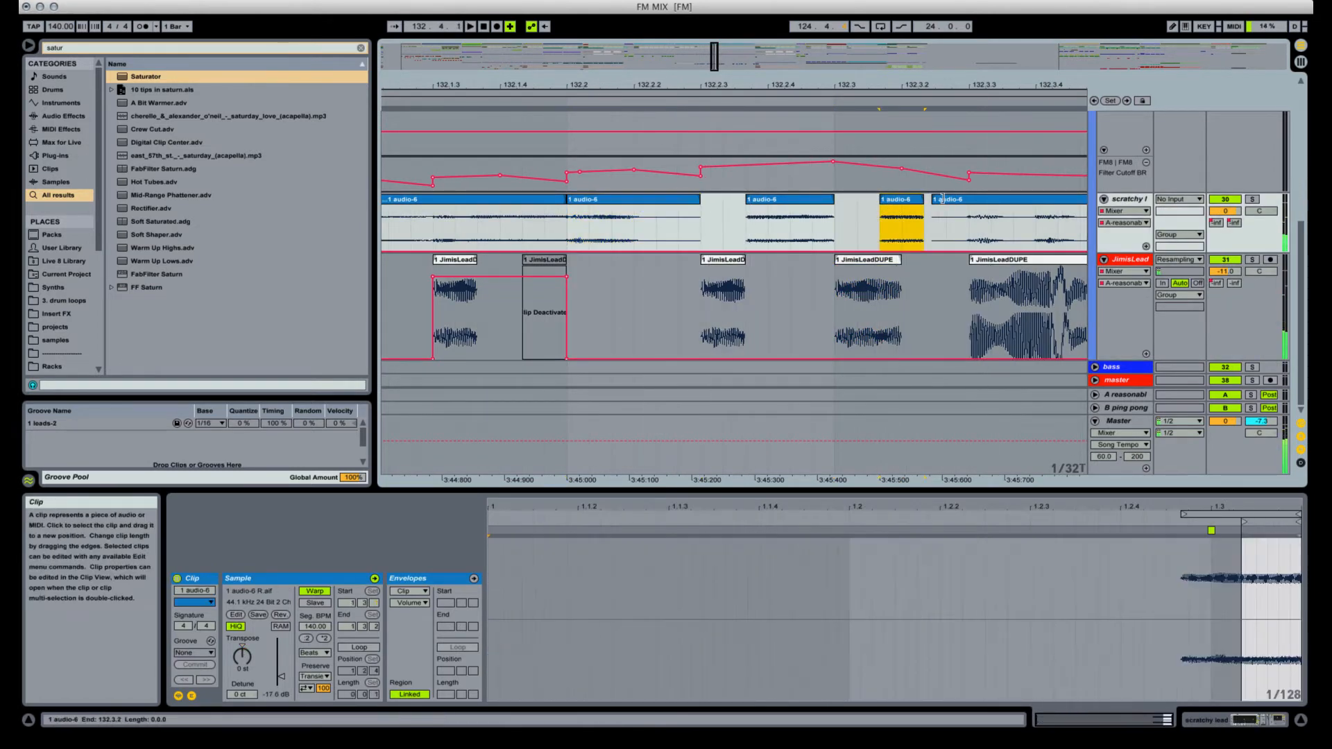
pyautogui.click(626, 199)
pyautogui.press('space')
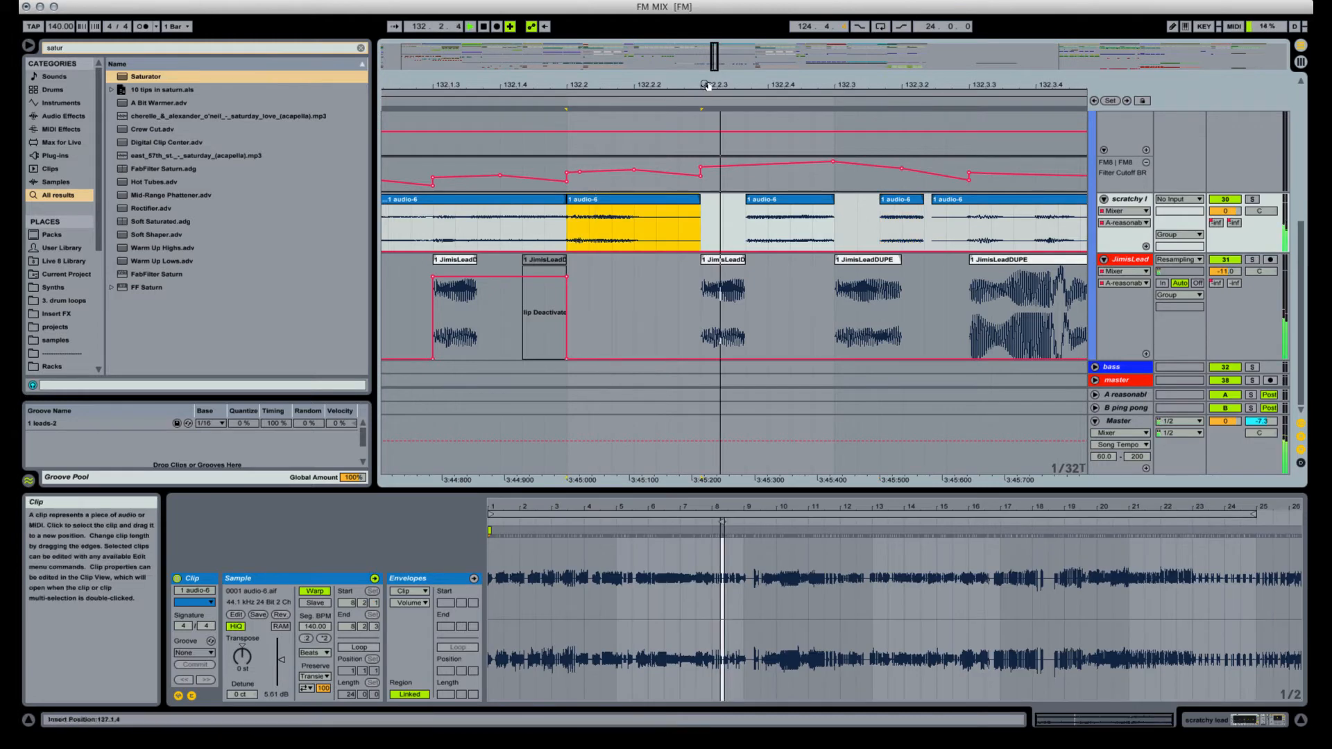
# Play the whole scratchy lead section from bar 125 to bar 133 to review the edits.
pyautogui.moveTo(706, 86); pyautogui.dragTo(829, 31)
pyautogui.press('space')
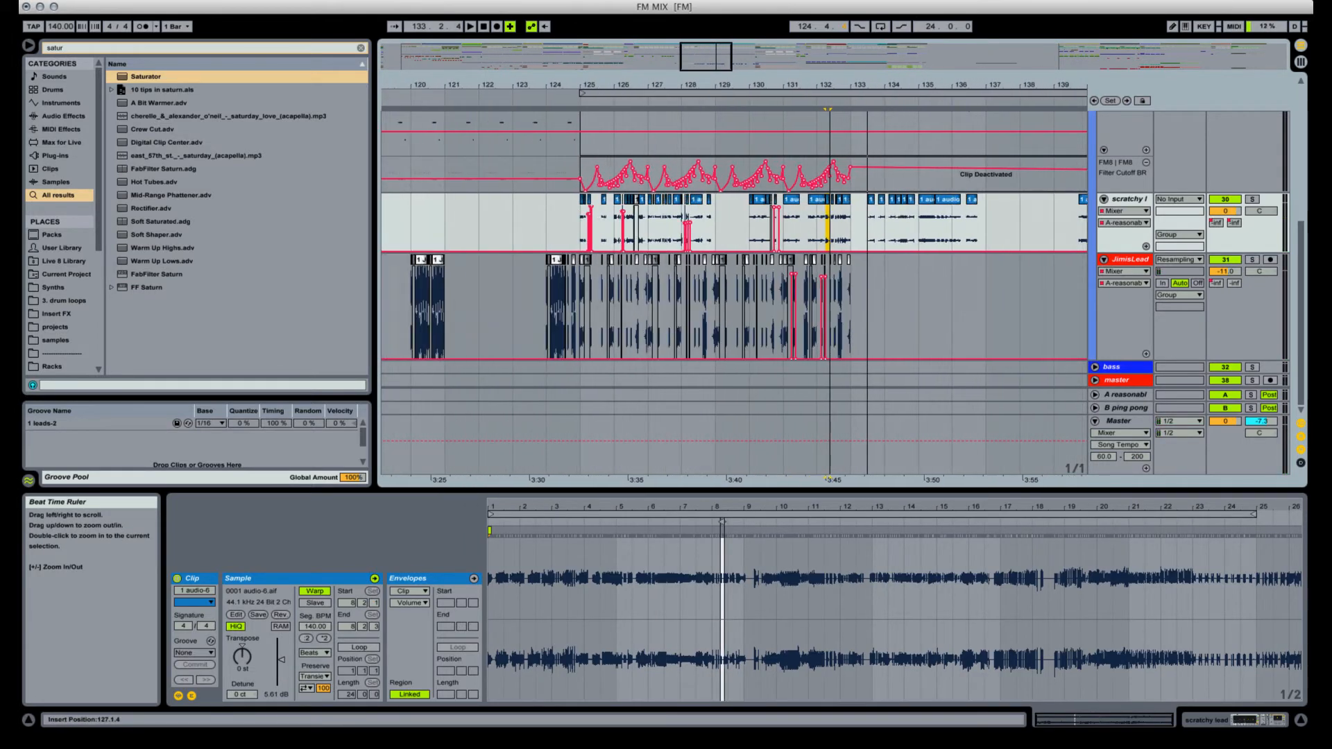
pyautogui.click(582, 219)
pyautogui.press('space')
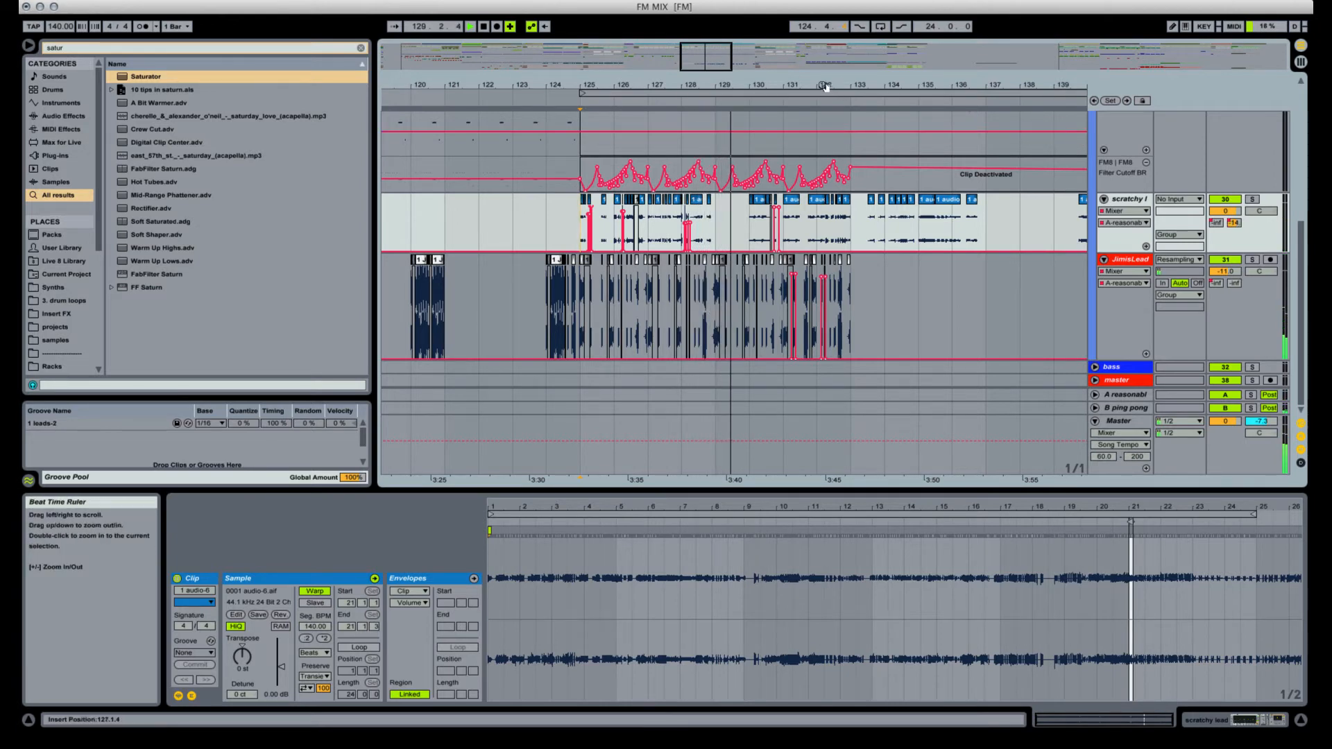
pyautogui.moveTo(848, 85); pyautogui.dragTo(847, 117)
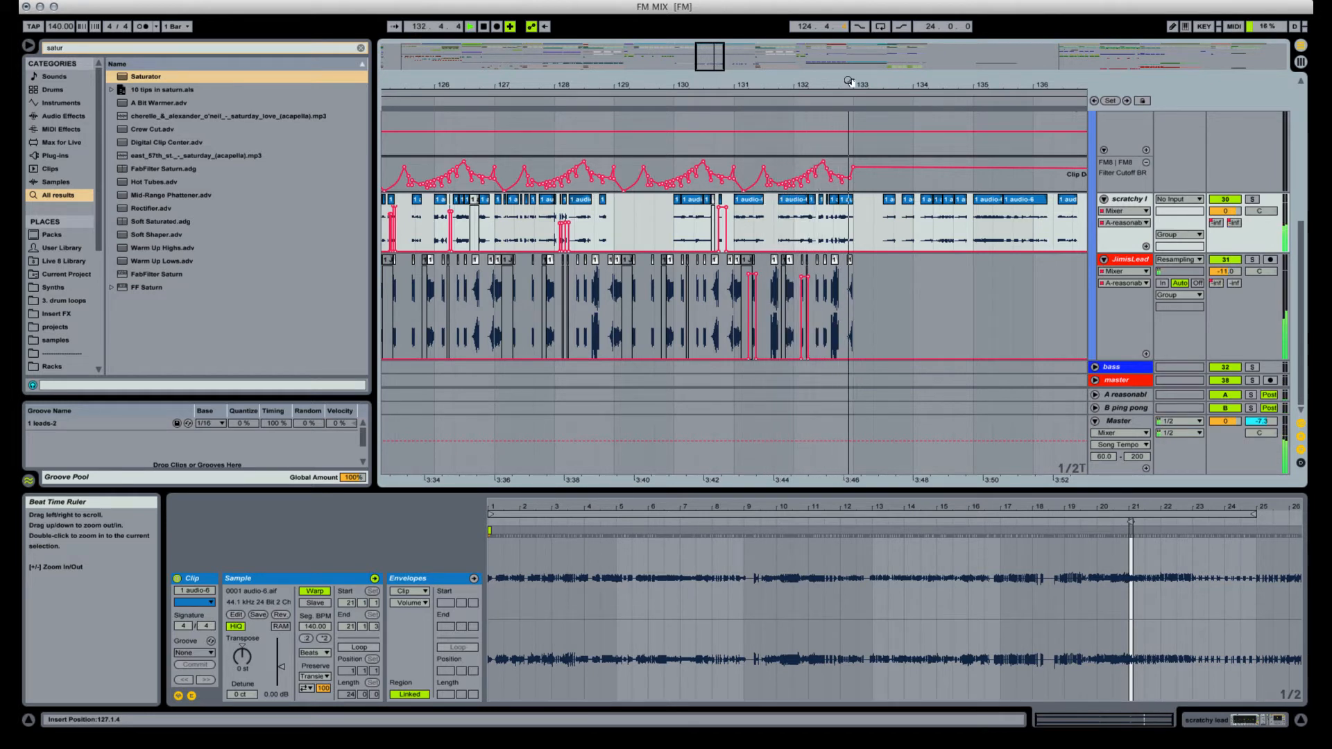
pyautogui.press('space')
# Raise the gain of the two scratchy clips between 131.1.1 and 132.2.1 to about 5 dB while playing them.
pyautogui.click(749, 199)
pyautogui.keyDown('shift'); pyautogui.click(798, 200); pyautogui.keyUp('shift')
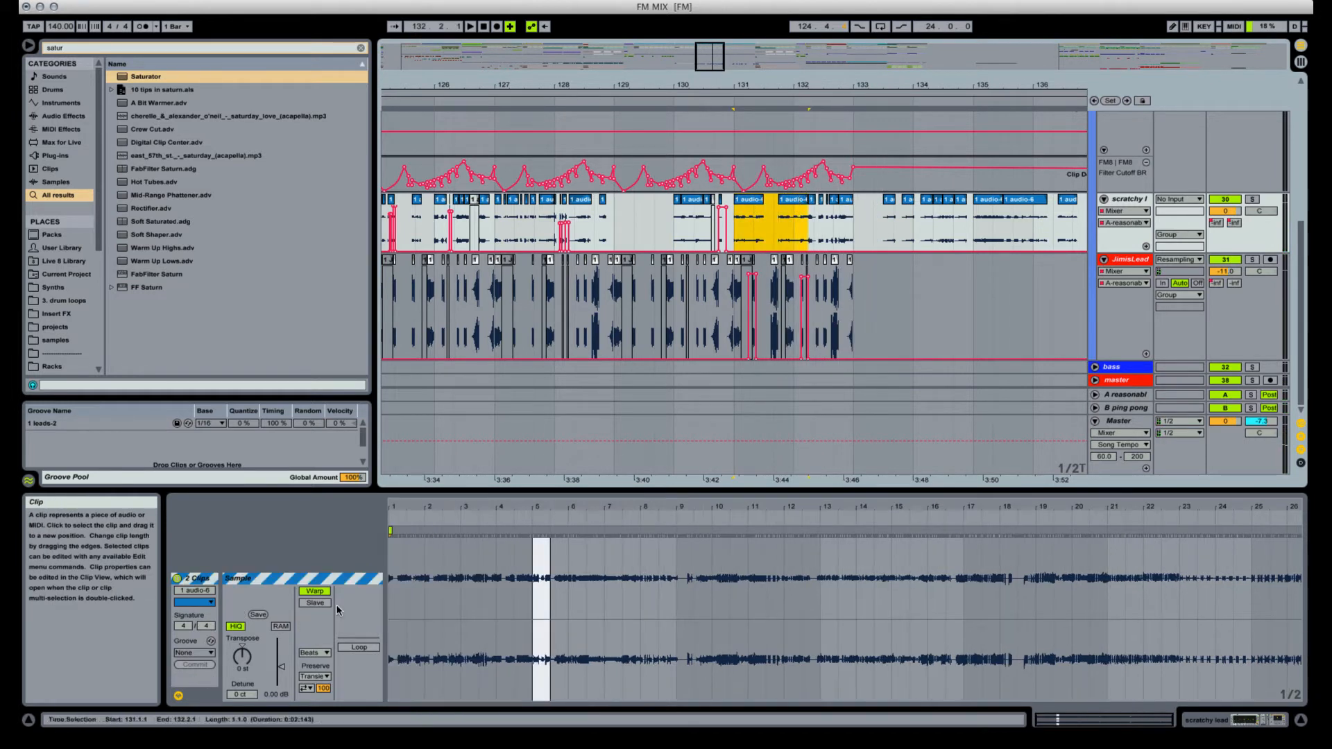
pyautogui.press('space')
pyautogui.moveTo(282, 668); pyautogui.dragTo(282, 658)
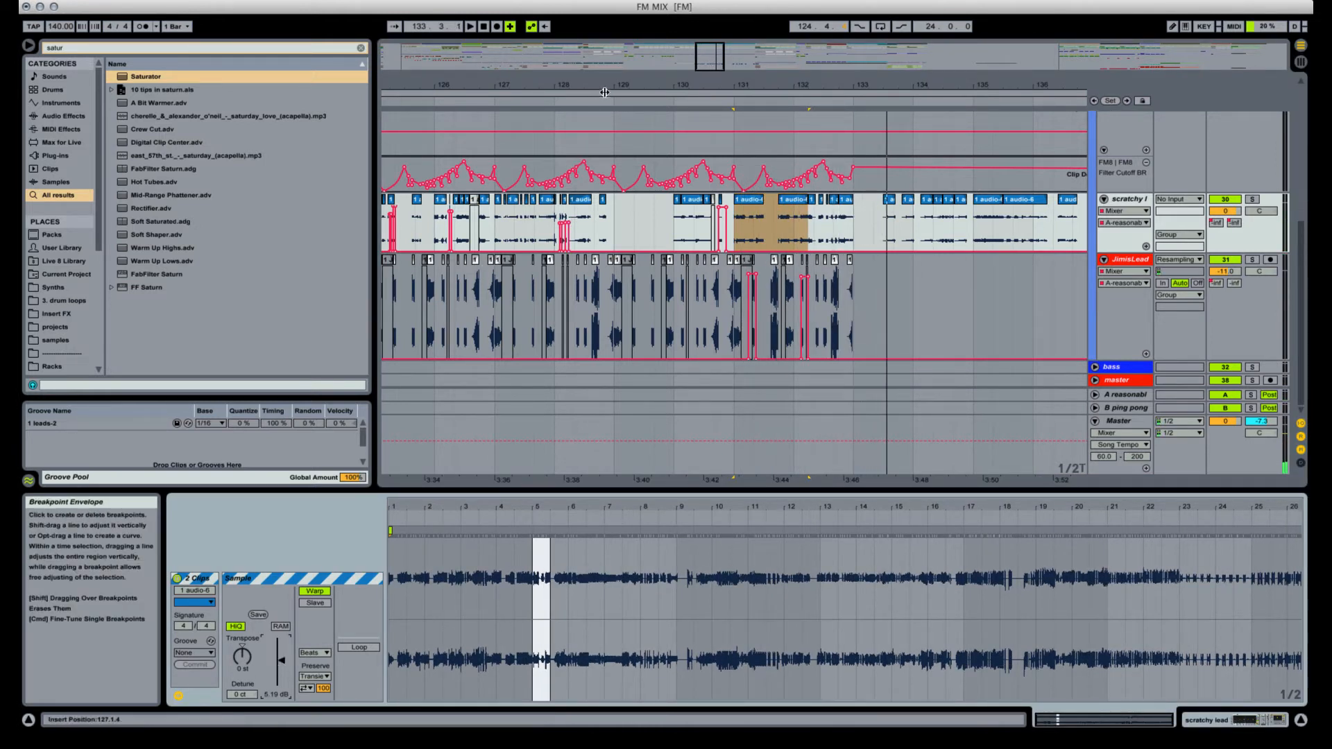
# Play the earlier interlude section from 117.1.1 into bar 125, examining the "needs work" note and the lead tracks.
pyautogui.moveTo(605, 86); pyautogui.dragTo(827, 73)
pyautogui.click(661, 230)
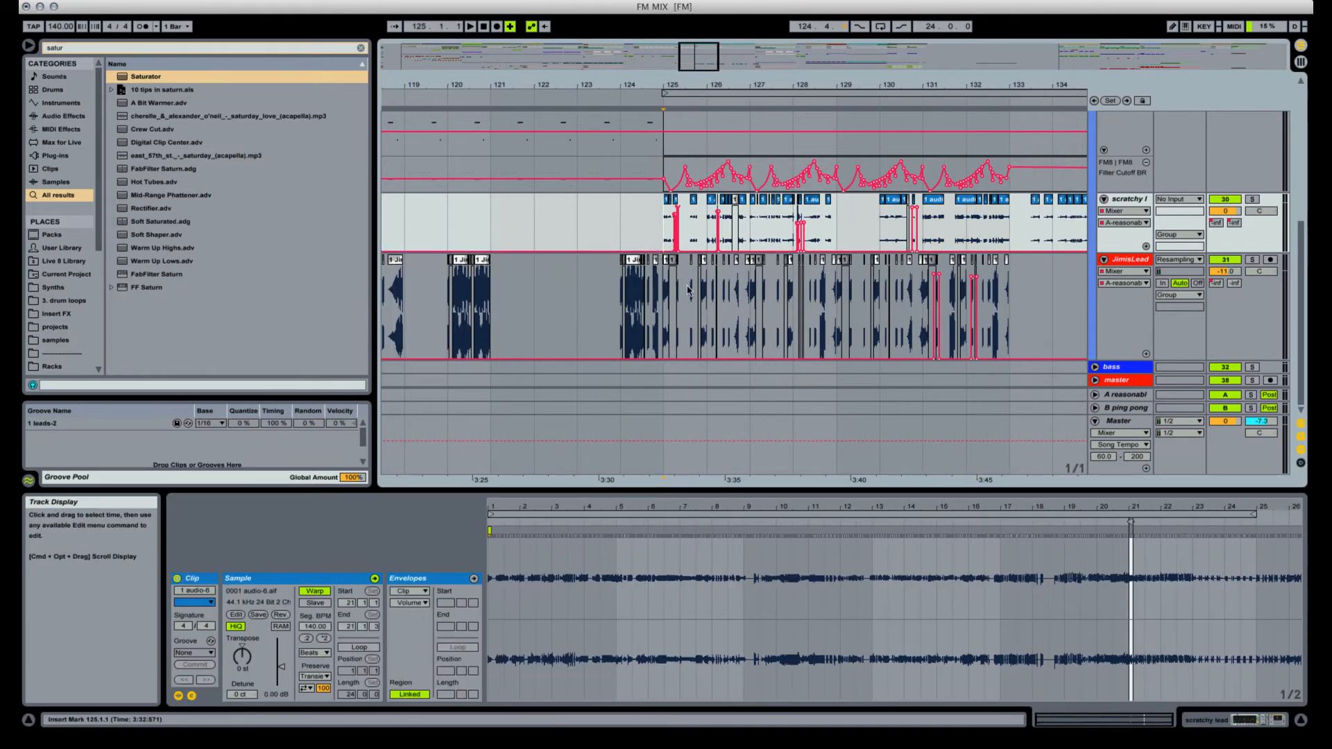
pyautogui.scroll(10, 689, 290)
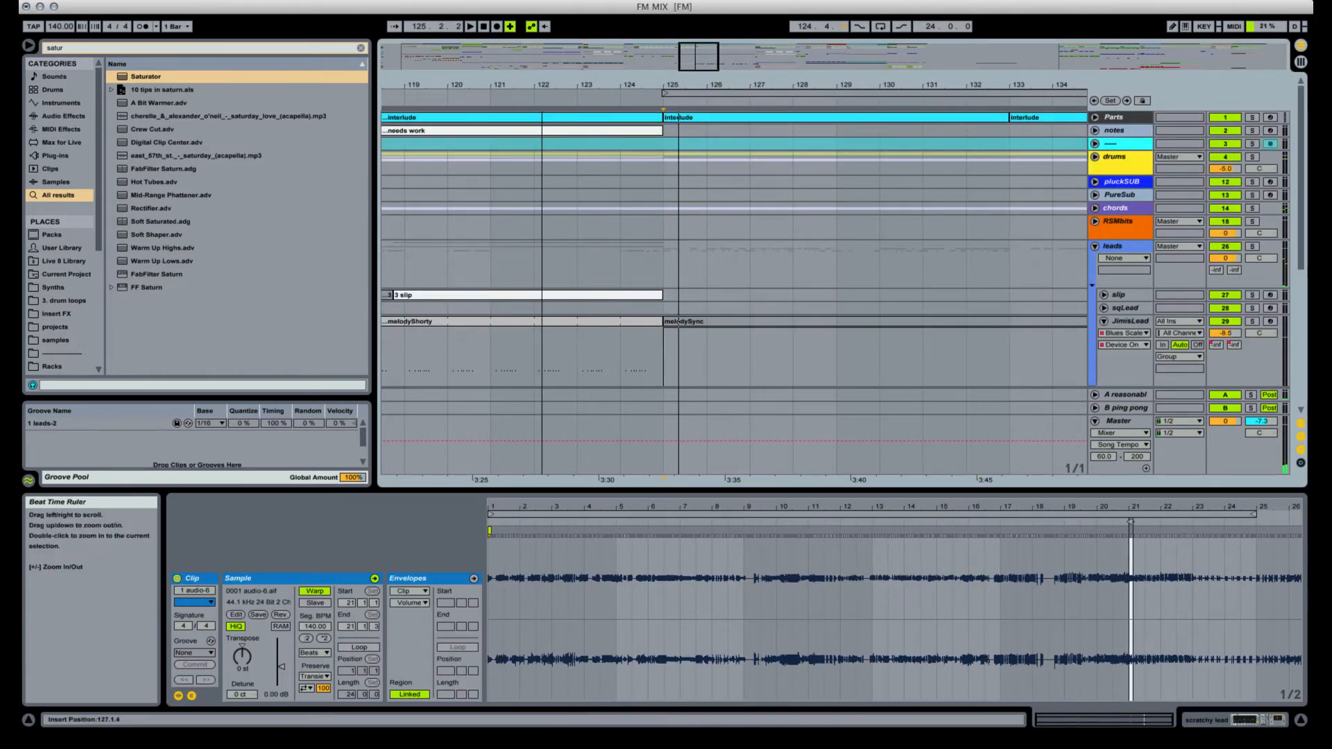
pyautogui.moveTo(542, 85); pyautogui.dragTo(727, 57)
pyautogui.click(668, 118)
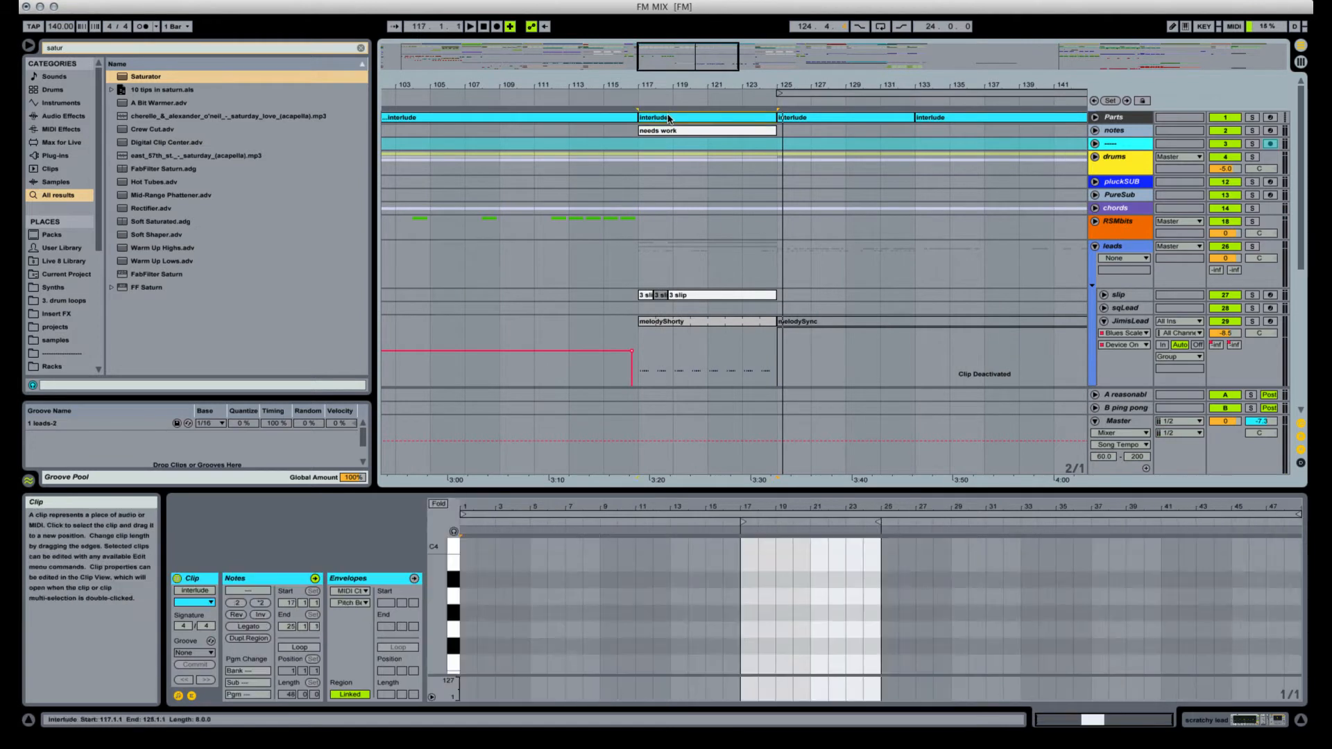
pyautogui.press('space')
pyautogui.click(696, 132)
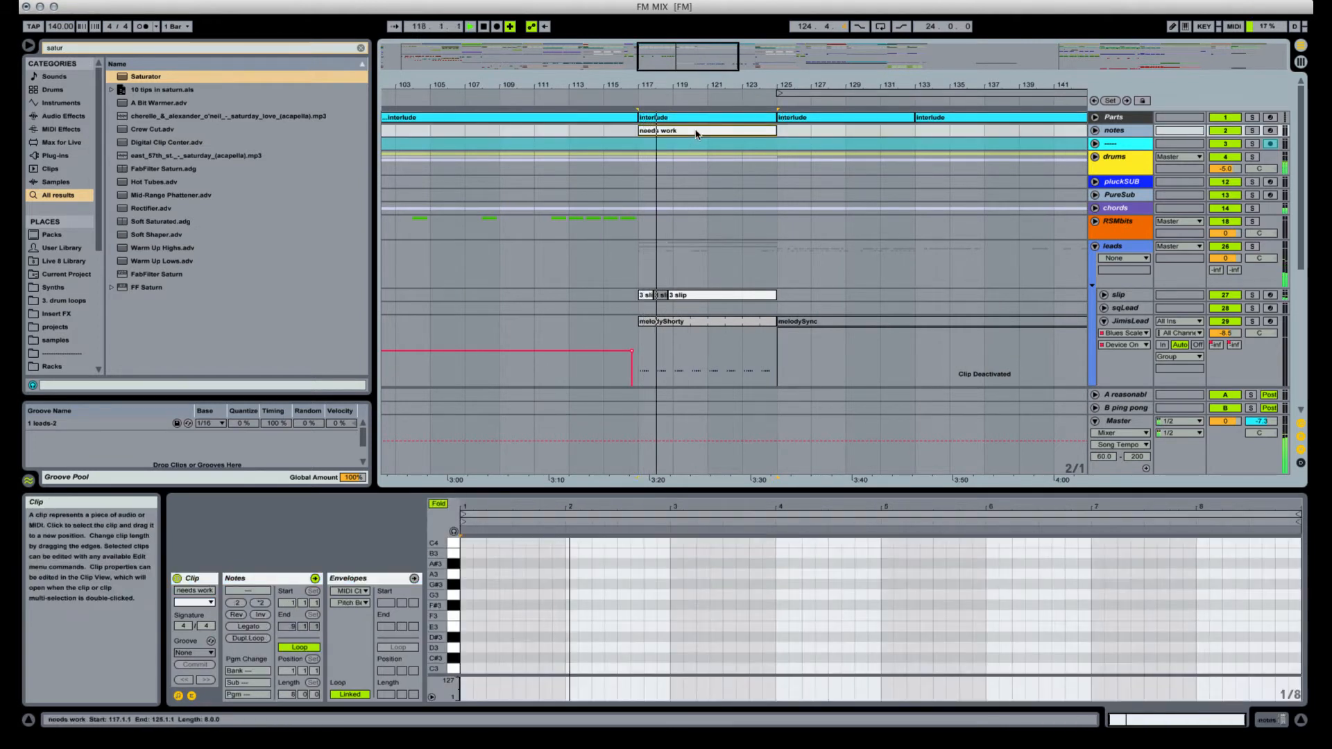
pyautogui.scroll(-4, 714, 182)
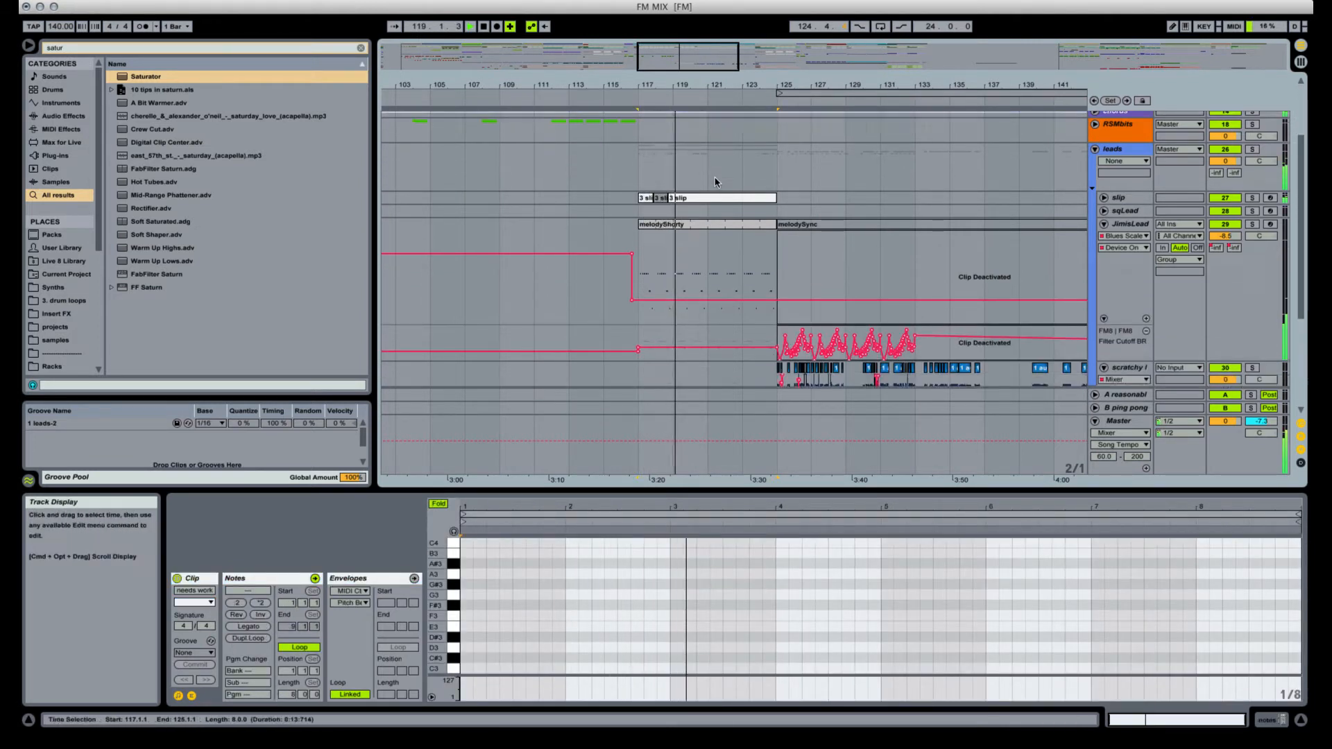
pyautogui.scroll(-3, 714, 181)
pyautogui.scroll(-4, 715, 183)
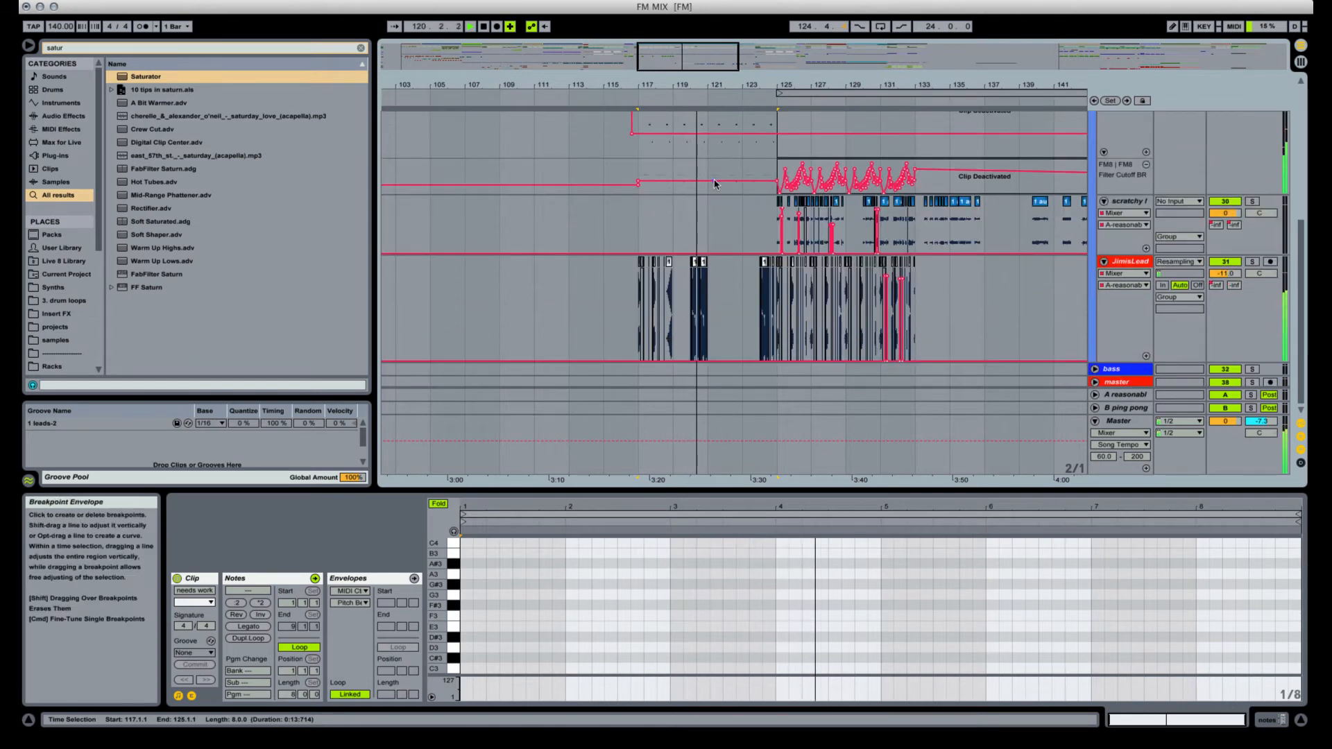
pyautogui.scroll(1, 714, 183)
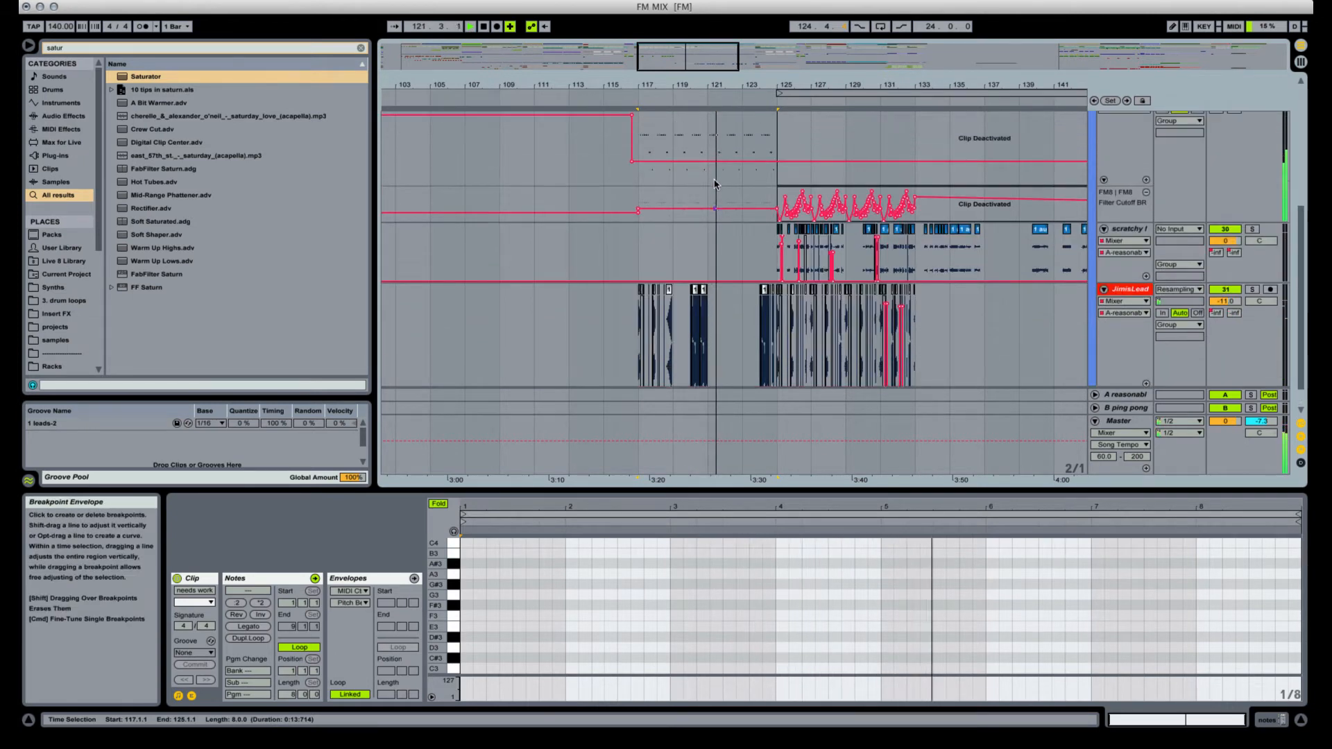
pyautogui.moveTo(724, 85); pyautogui.dragTo(667, 83)
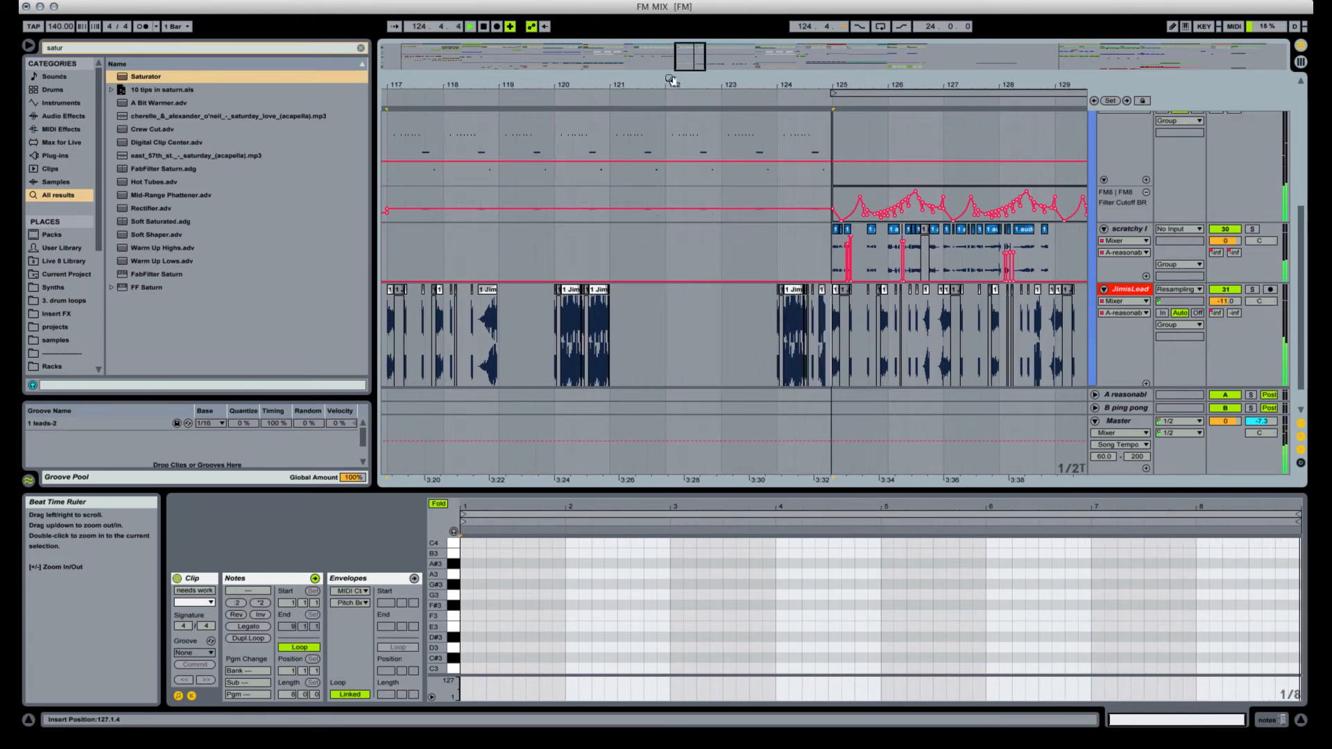
pyautogui.moveTo(727, 84); pyautogui.dragTo(808, 65)
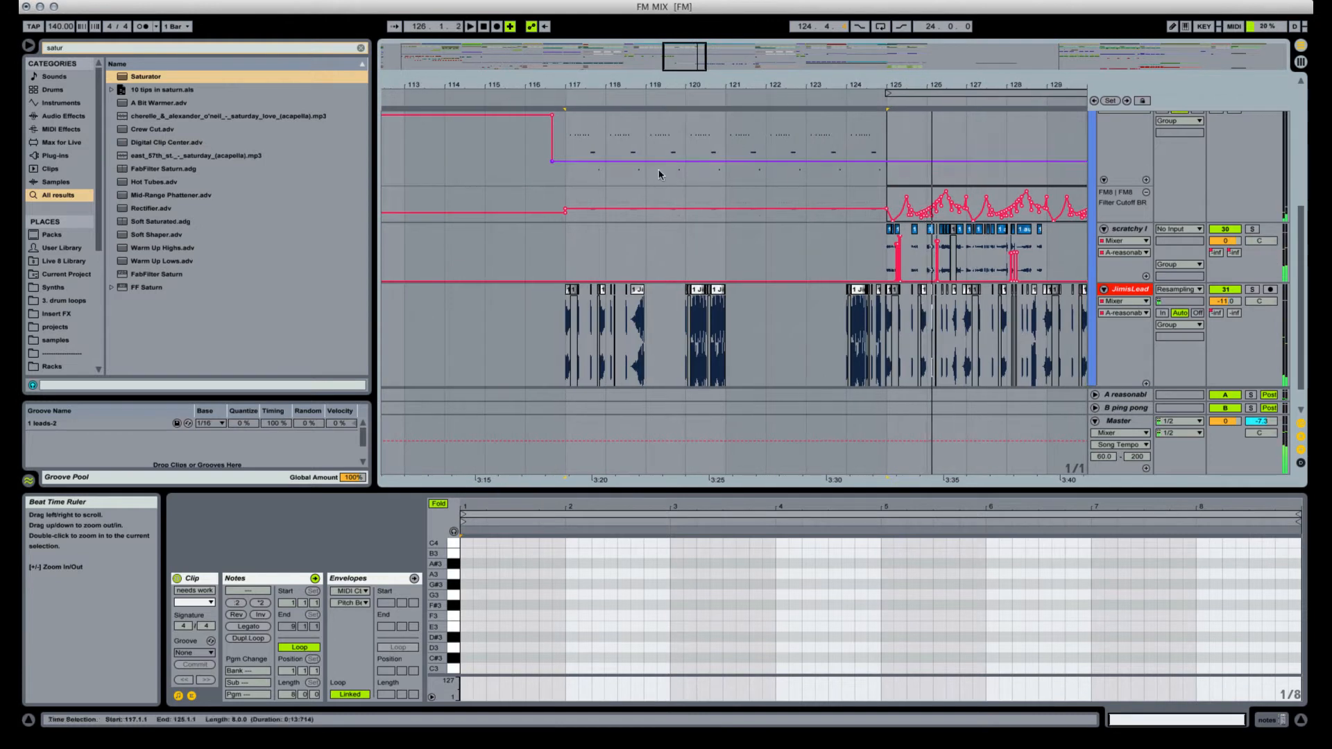
# Replay from bar 117 with the JimisLead instrument track and the slip track soloed in turn, and unfold slip's automation.
pyautogui.click(564, 239)
pyautogui.press('space')
pyautogui.scroll(5, 669, 194)
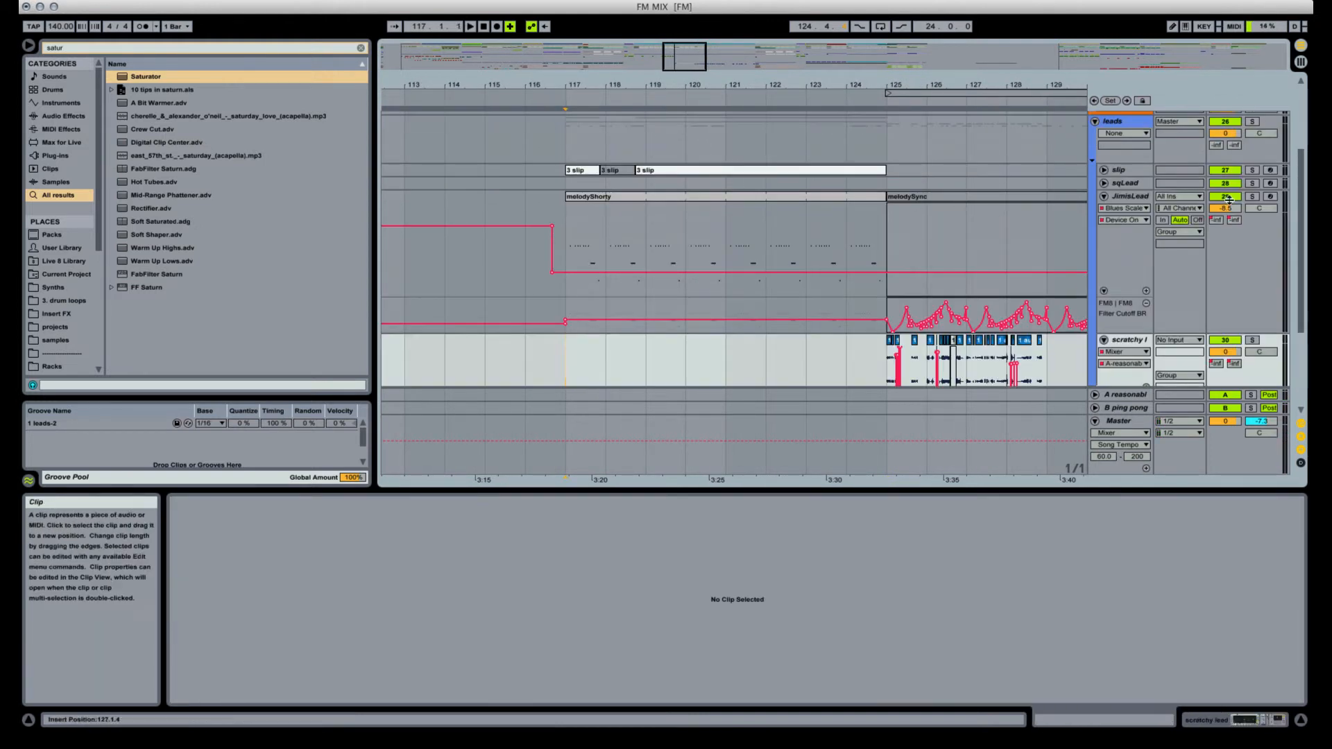
pyautogui.click(1253, 196)
pyautogui.press('space')
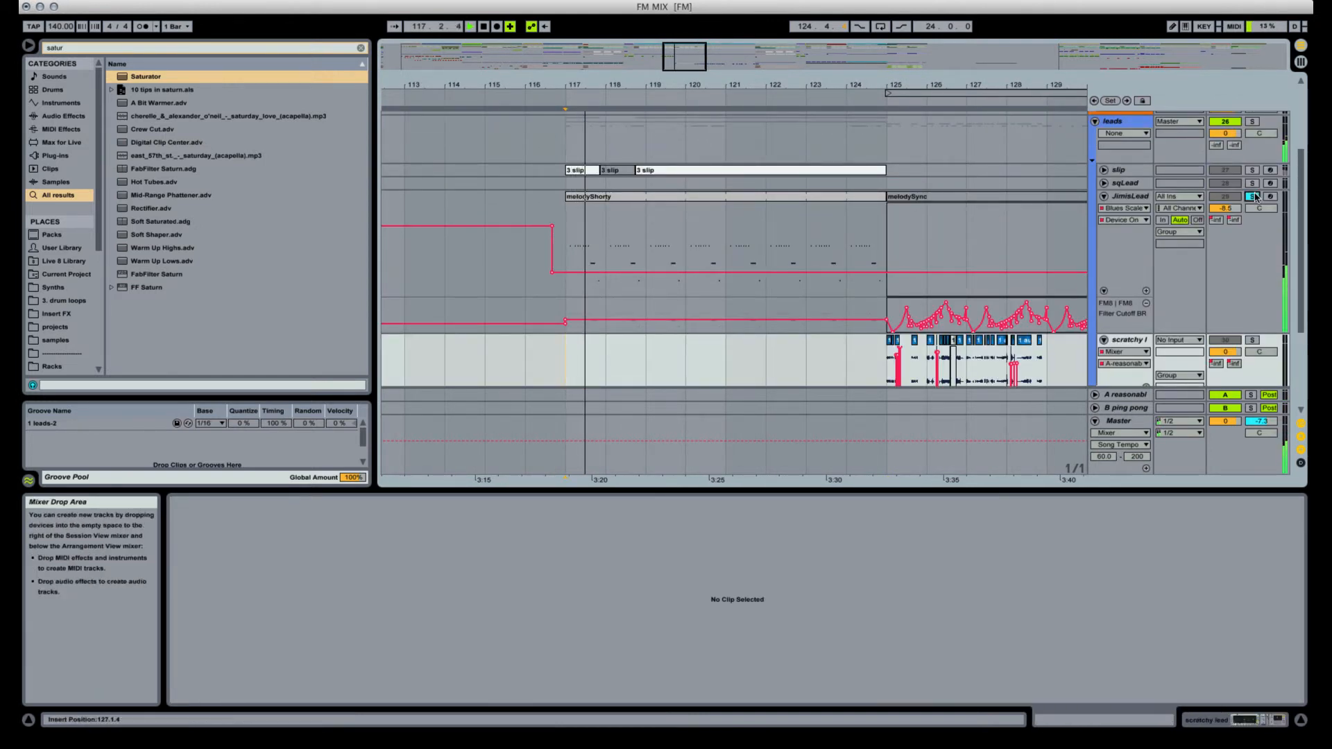
pyautogui.click(1253, 170)
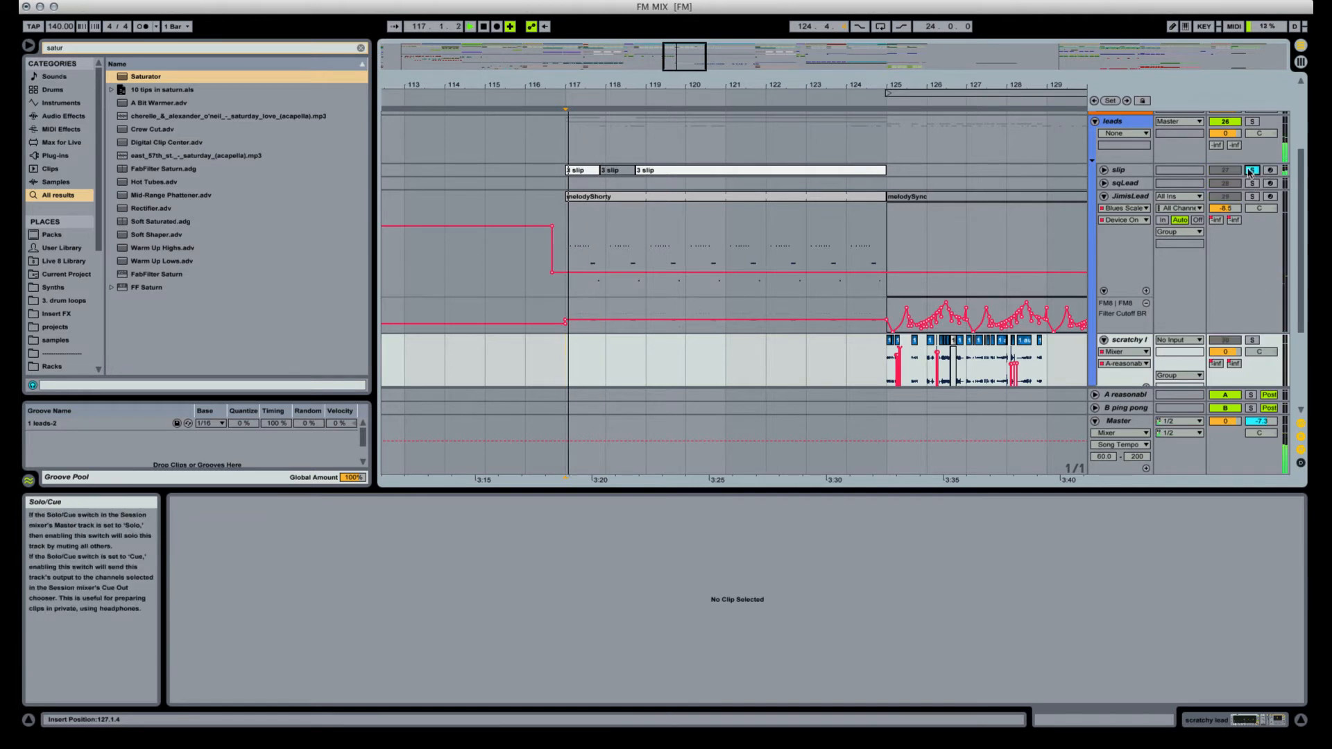
pyautogui.click(1103, 170)
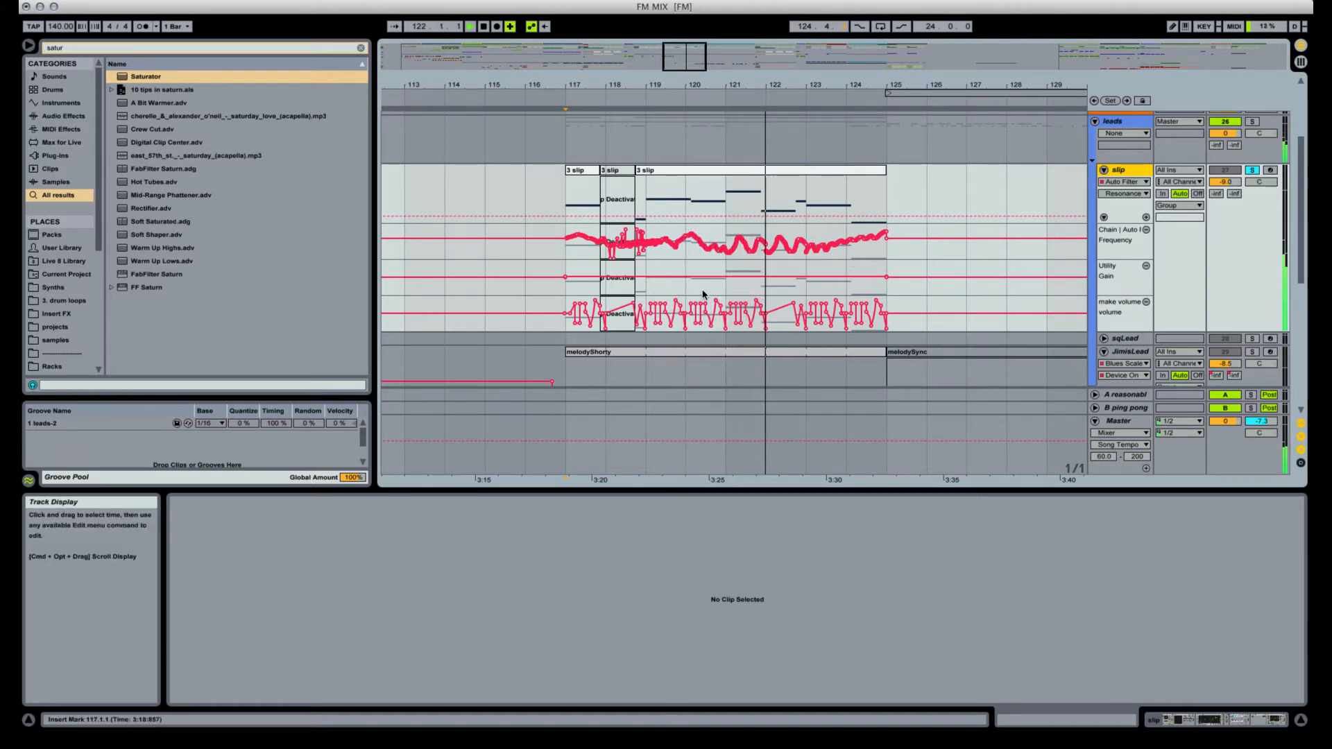
# Reshape the slip track's Utility Gain automation to rise slightly from bar 117 to 125, and replay from 117.
pyautogui.moveTo(886, 279)
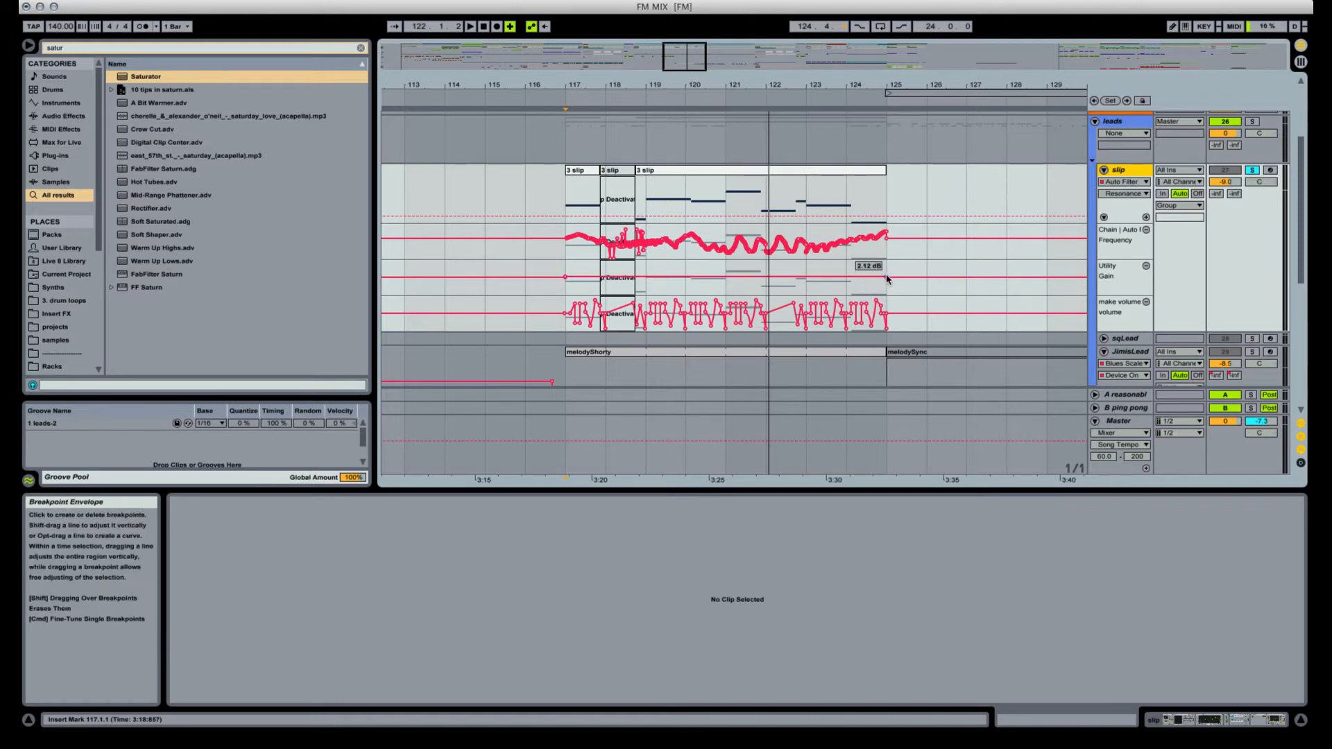
pyautogui.moveTo(887, 279); pyautogui.dragTo(886, 277)
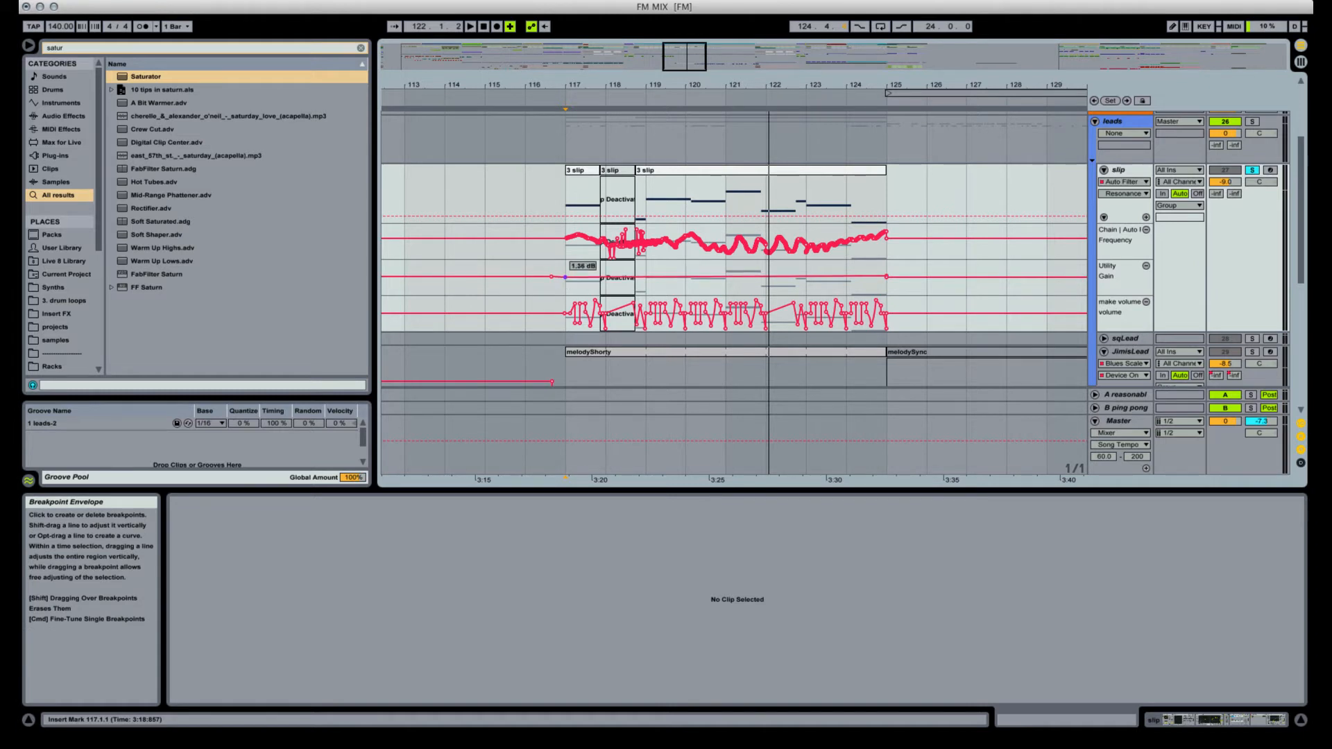
pyautogui.click(563, 278)
pyautogui.press('space')
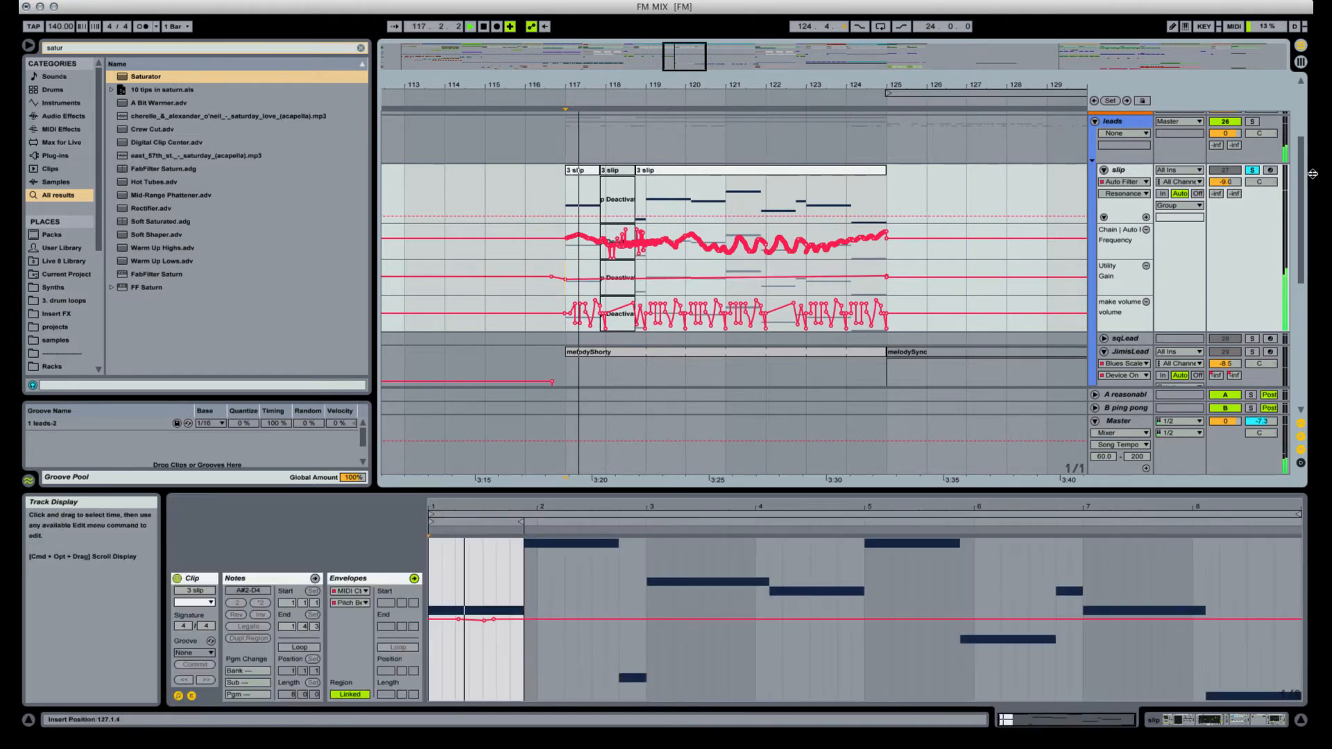
# Take the slip track out of solo and examine the lead tracks while the section plays from bar 117 to 125.
pyautogui.click(1249, 172)
pyautogui.press('space')
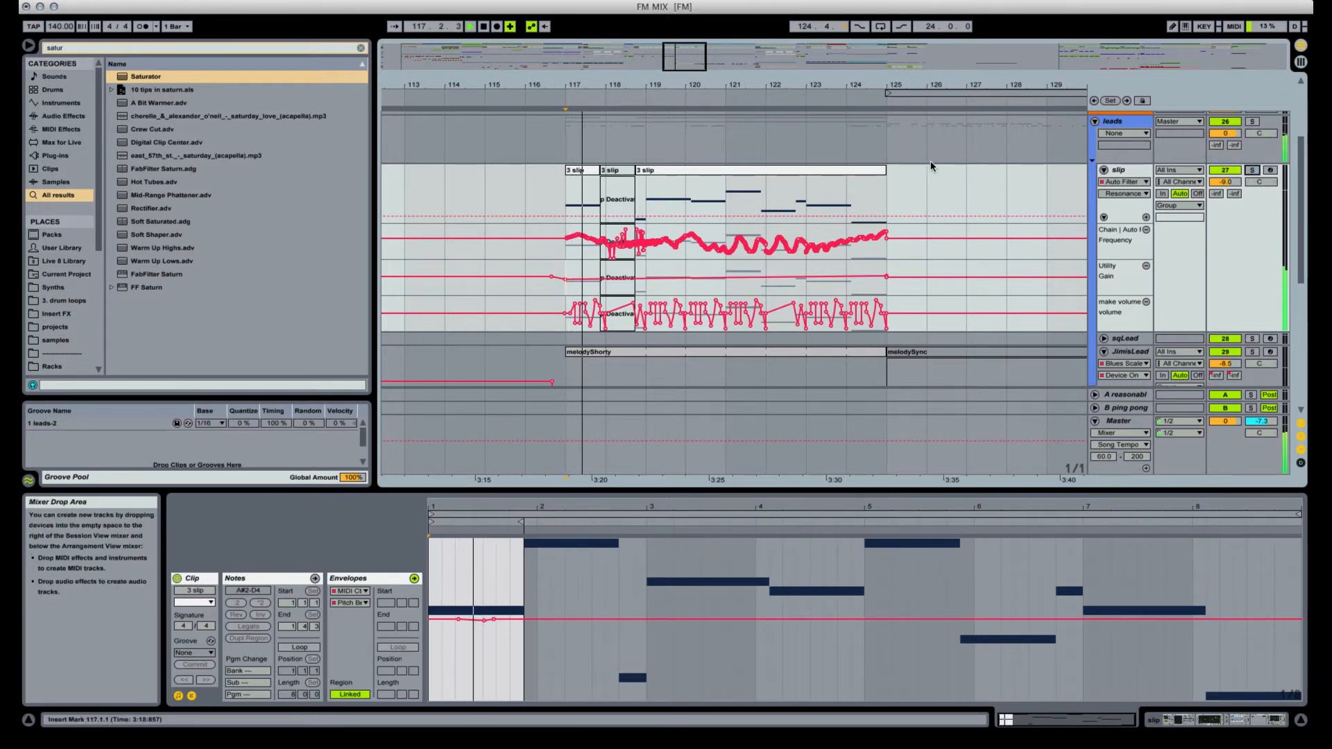
pyautogui.scroll(3, 784, 177)
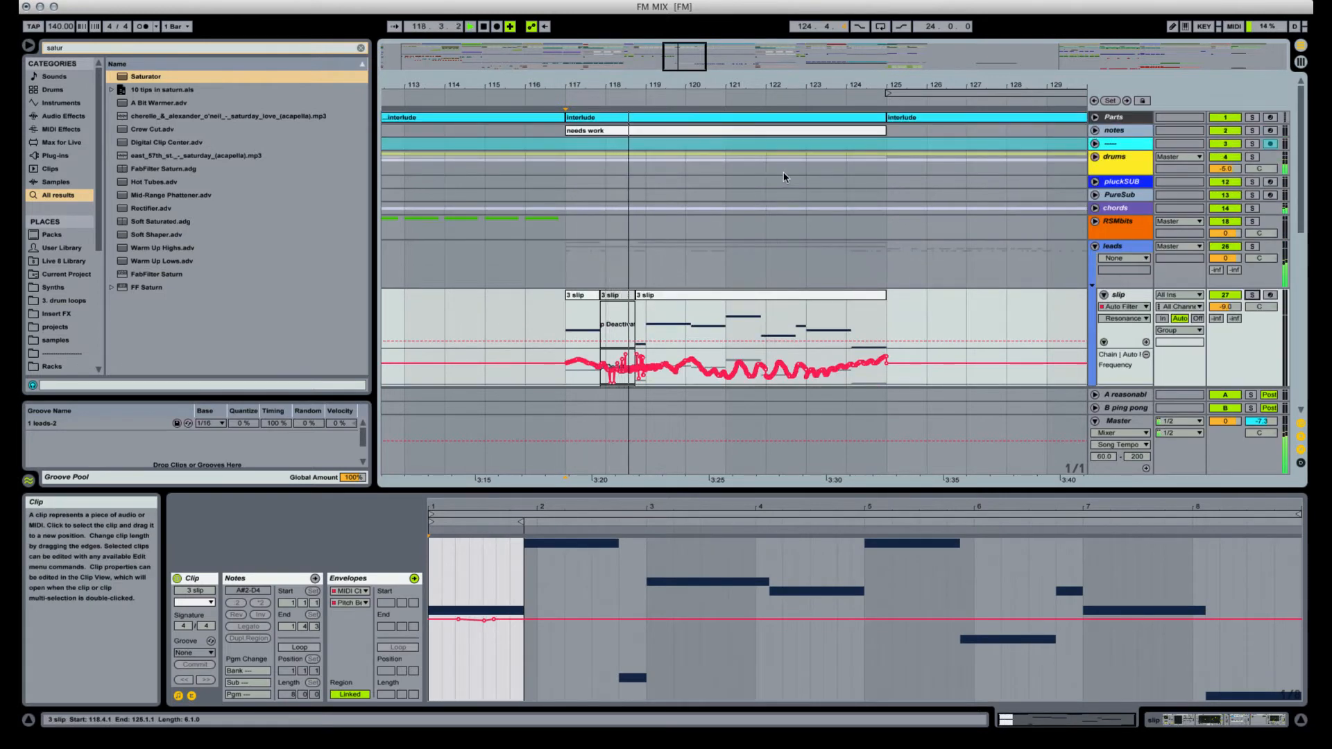
pyautogui.scroll(-2, 645, 277)
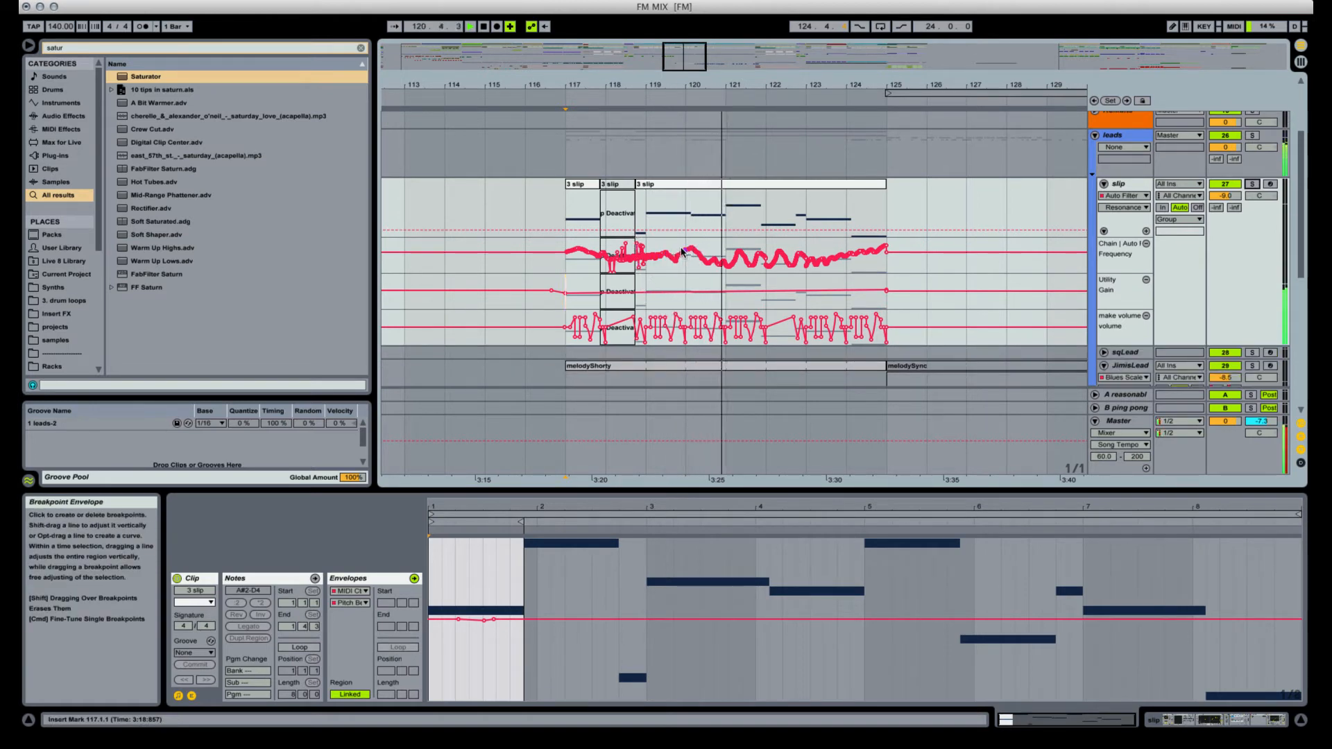
pyautogui.scroll(-7, 681, 252)
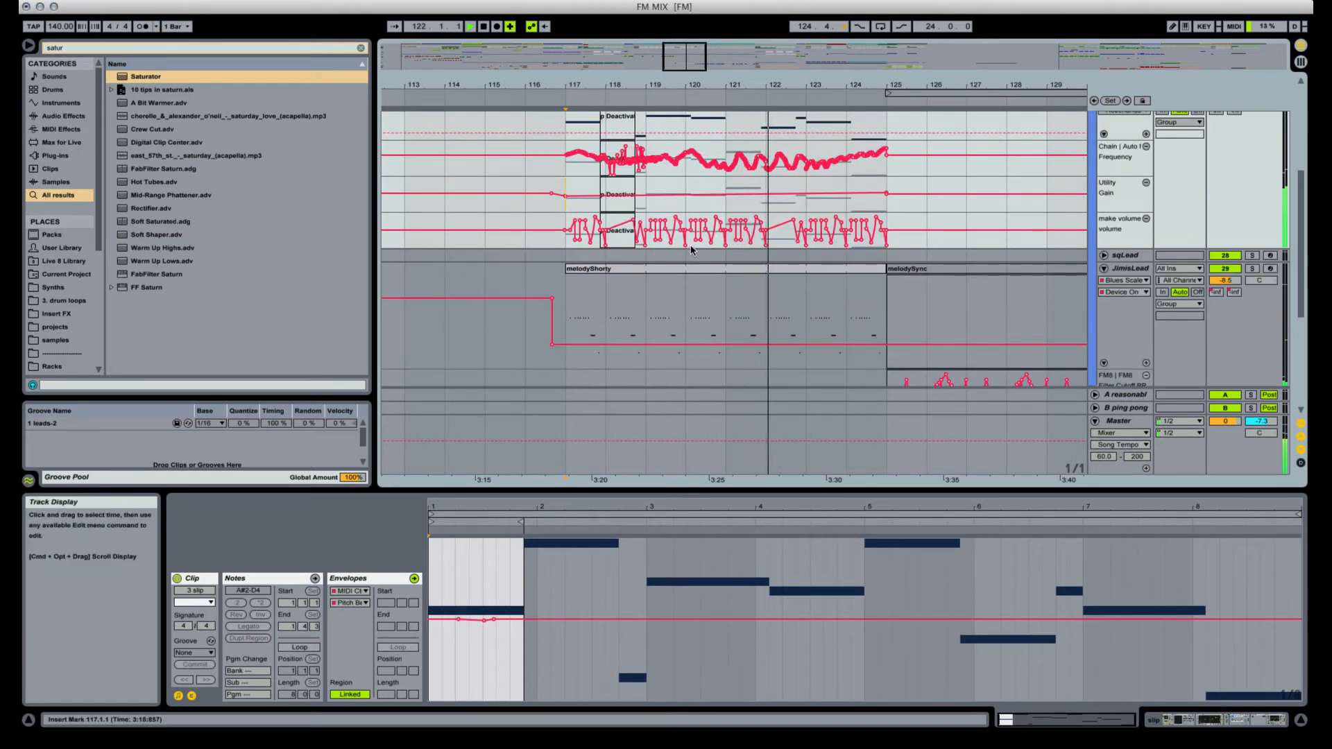
pyautogui.scroll(-3, 687, 251)
pyautogui.scroll(-6, 696, 250)
pyautogui.scroll(19, 696, 250)
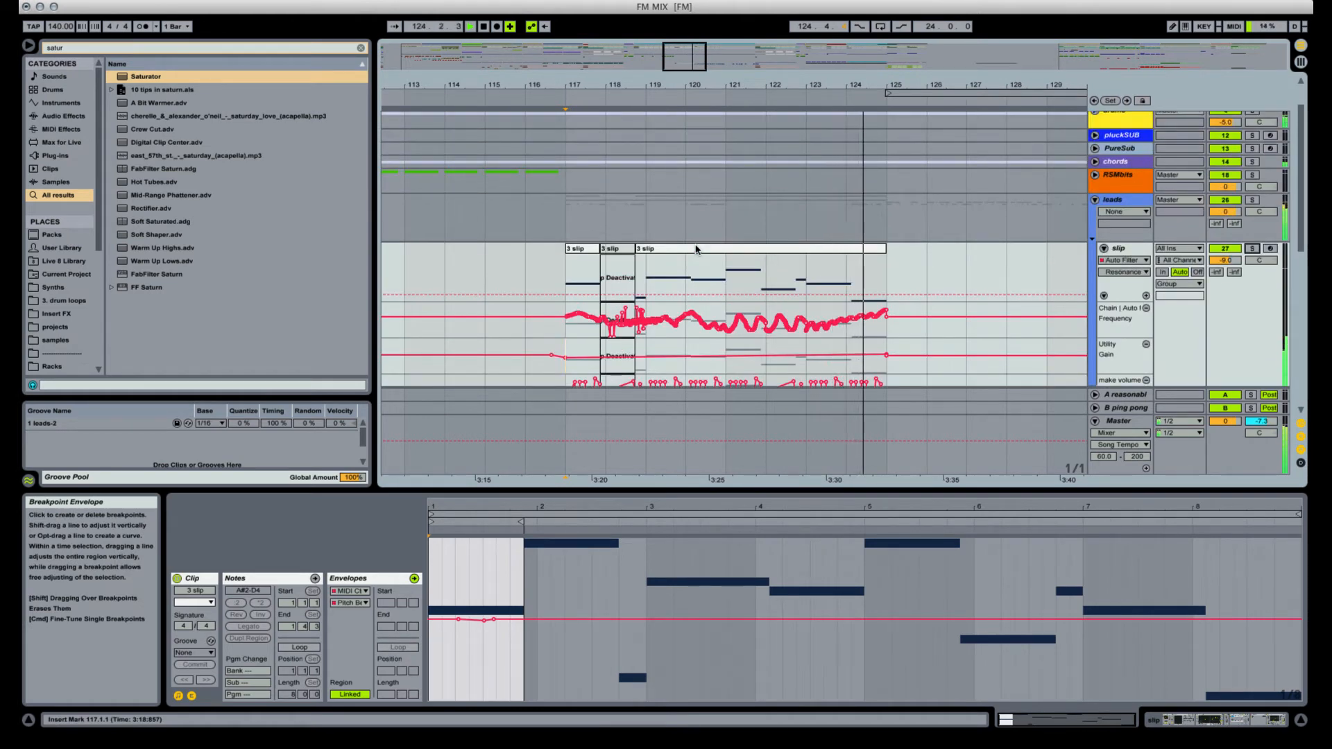
pyautogui.scroll(-10, 696, 250)
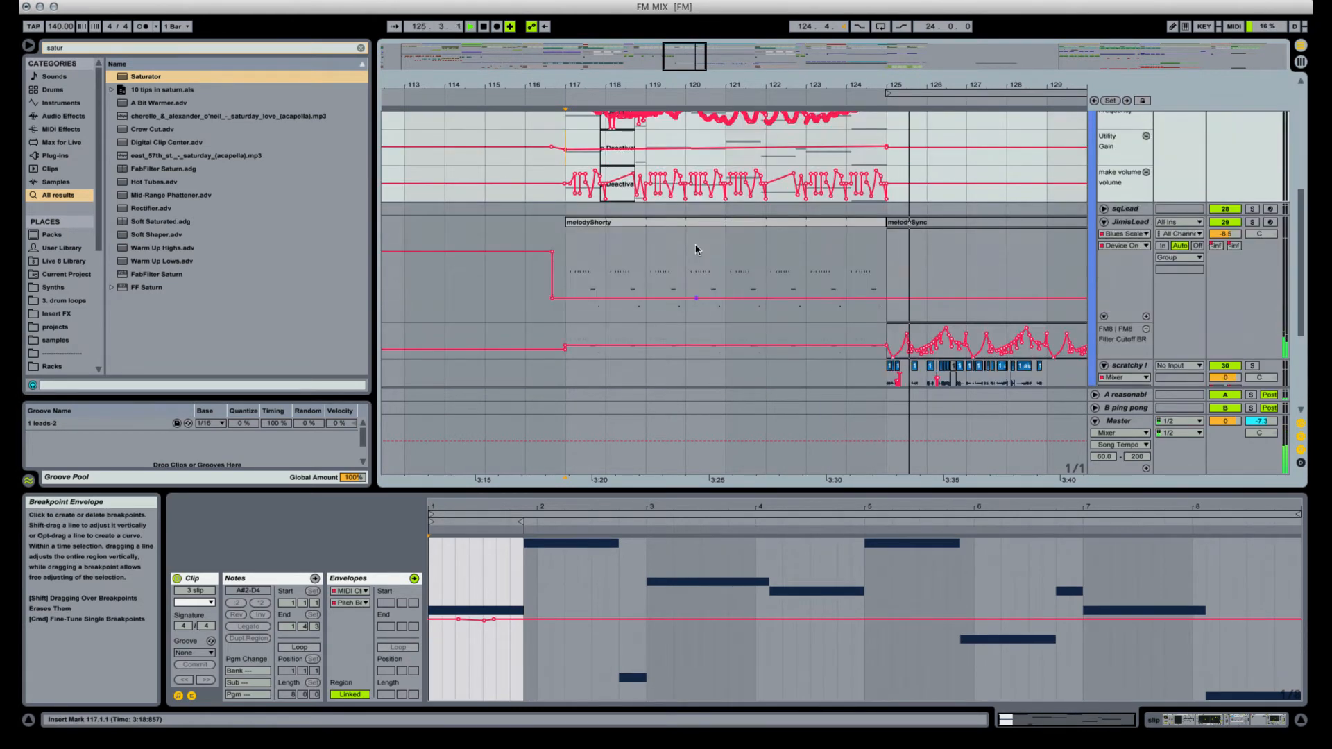
# Cut a short gap into the JimisLead audio clip on beat 120.2 and replay from bar 120.
pyautogui.click(670, 227)
pyautogui.scroll(-8, 669, 228)
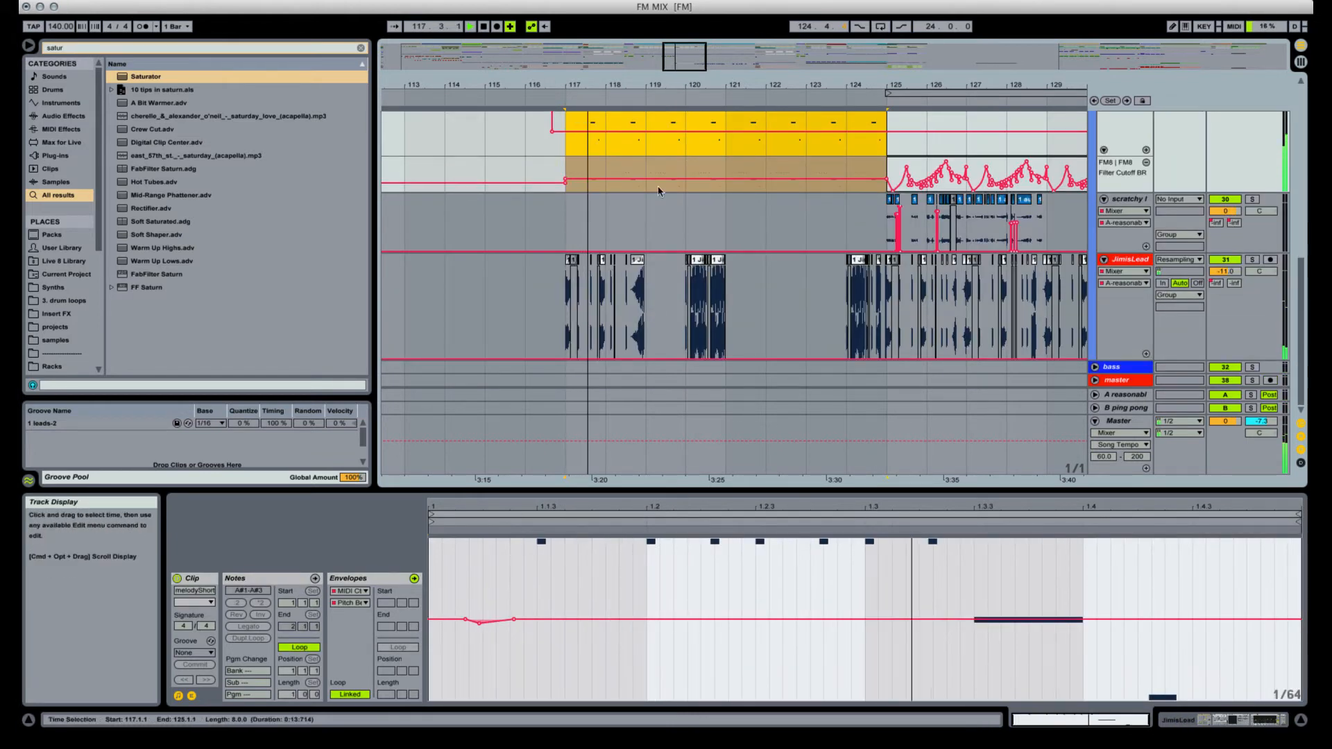
pyautogui.scroll(3, 642, 173)
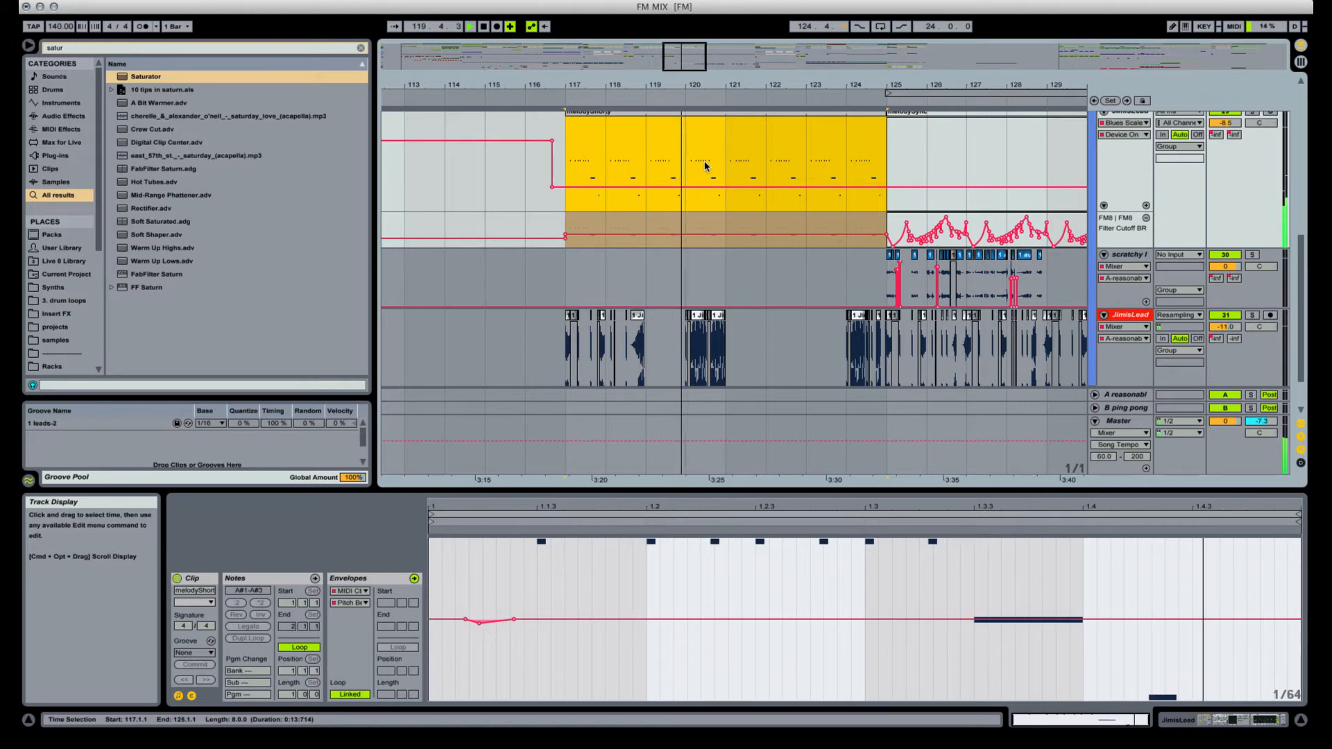
pyautogui.moveTo(727, 84); pyautogui.dragTo(725, 146)
pyautogui.click(671, 316)
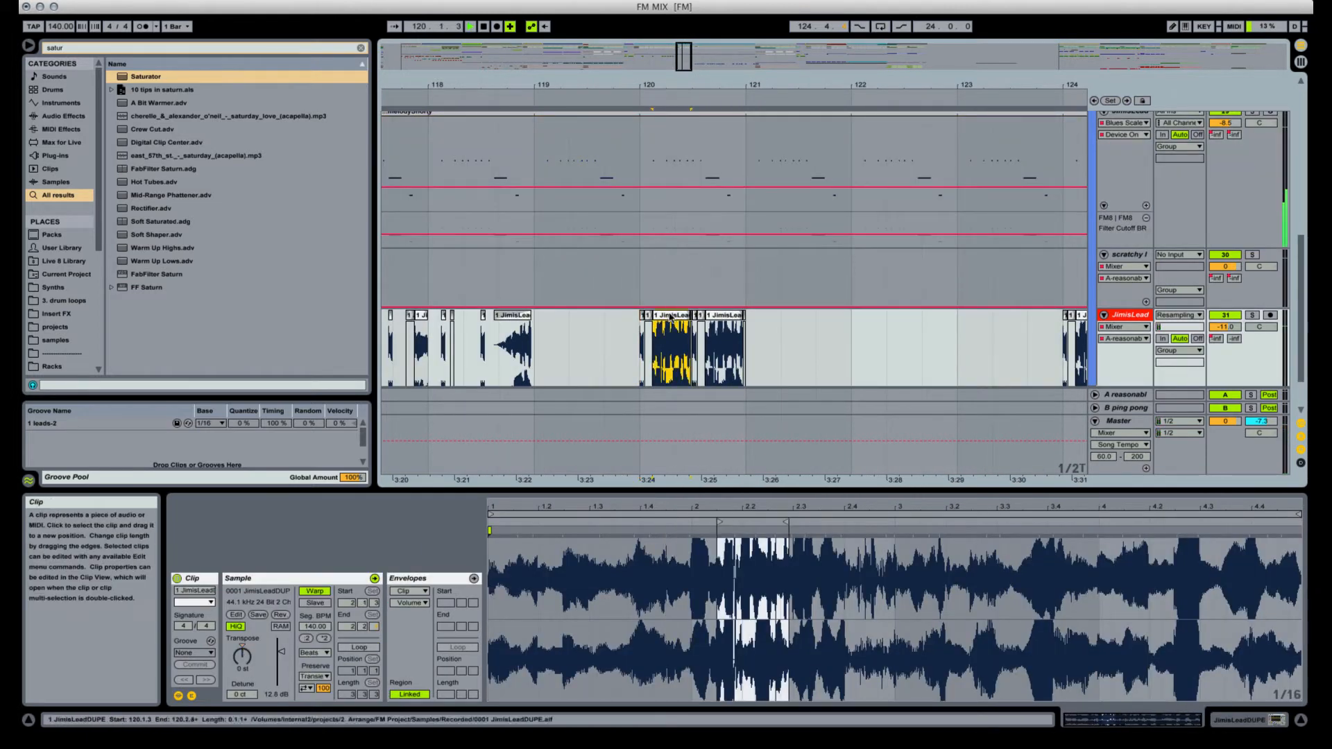
pyautogui.press('space')
pyautogui.moveTo(669, 84); pyautogui.dragTo(672, 104)
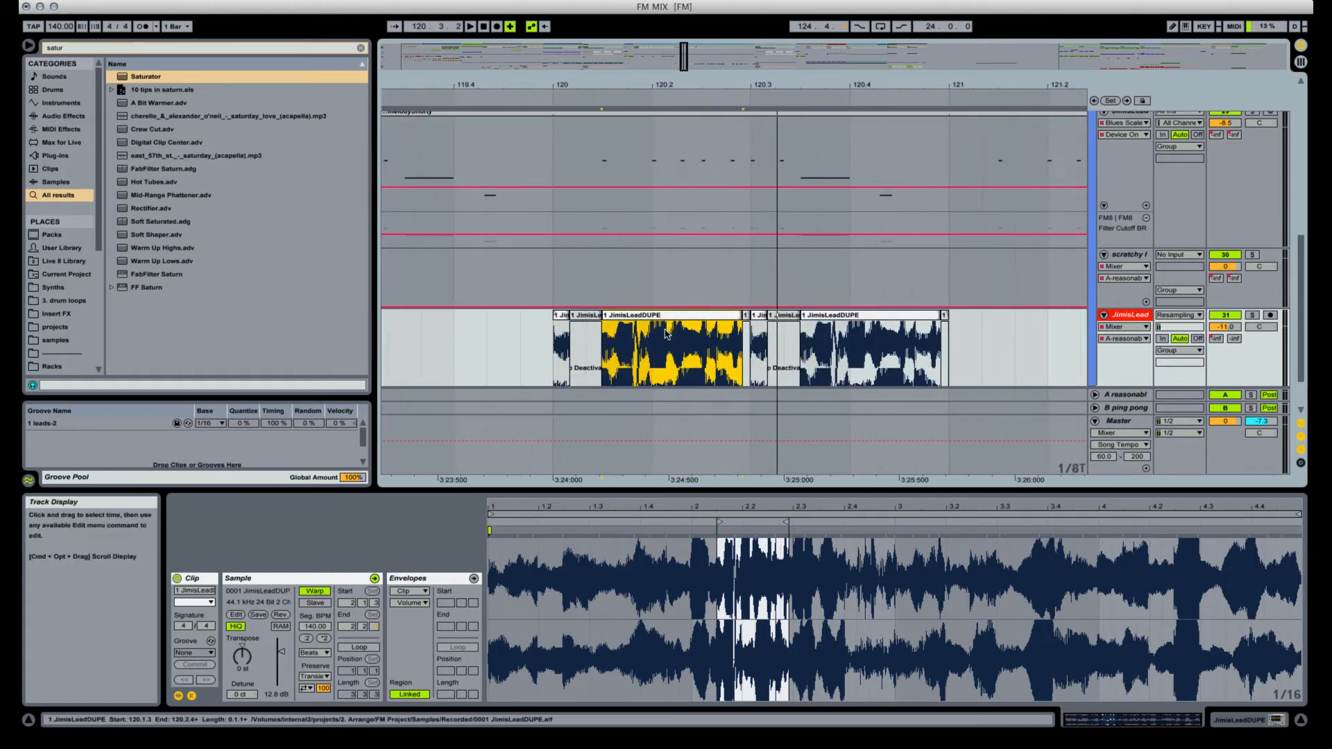
pyautogui.moveTo(685, 331); pyautogui.dragTo(653, 326)
pyautogui.press('Delete')
pyautogui.click(561, 316)
pyautogui.press('space')
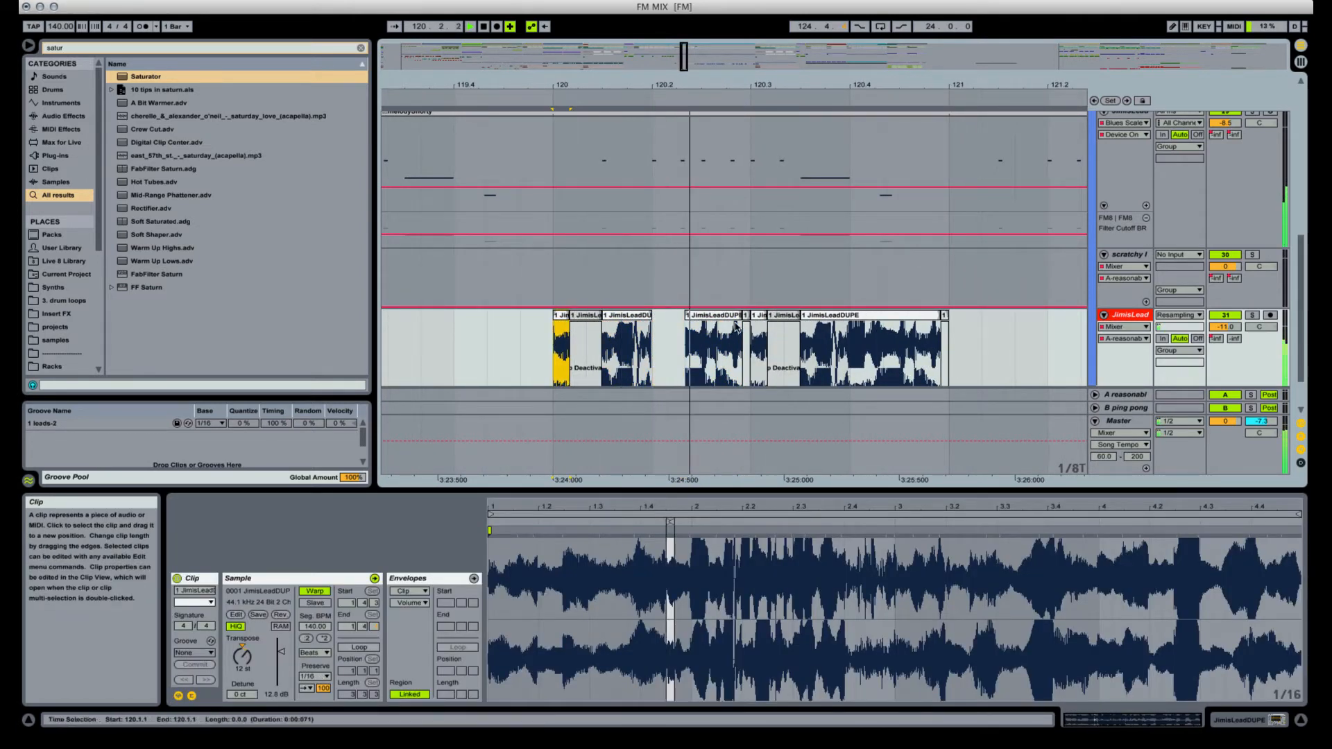
# Delete the slice just before beat 120.4 from the JimisLead audio clip and replay from bar 120.
pyautogui.click(840, 340)
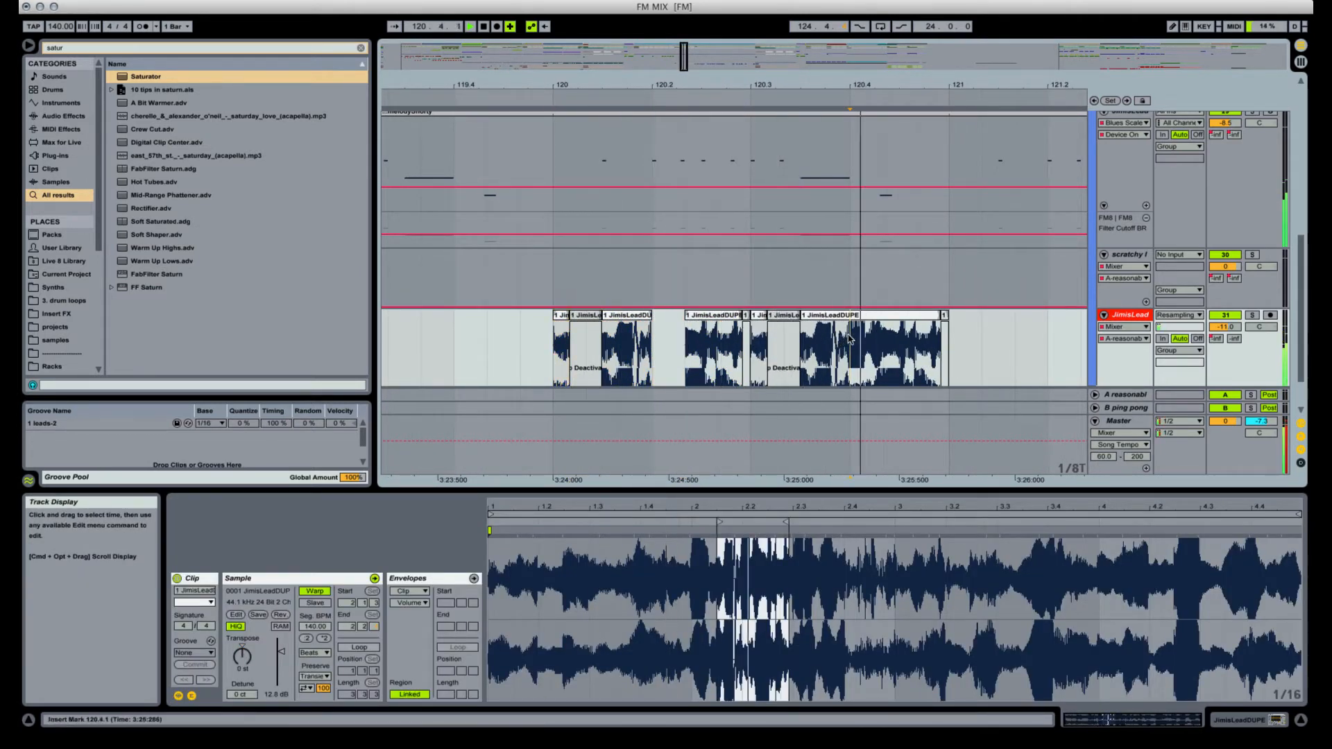
pyautogui.click(828, 317)
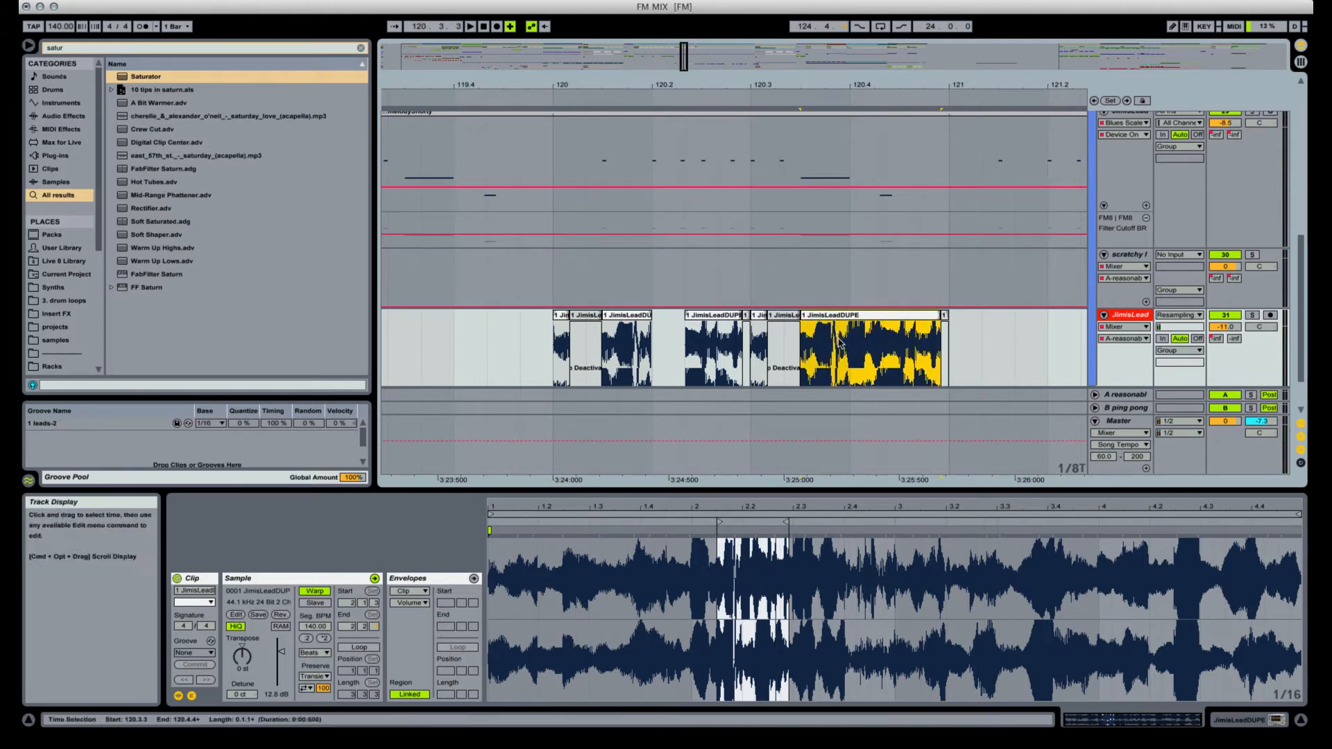
pyautogui.click(841, 345)
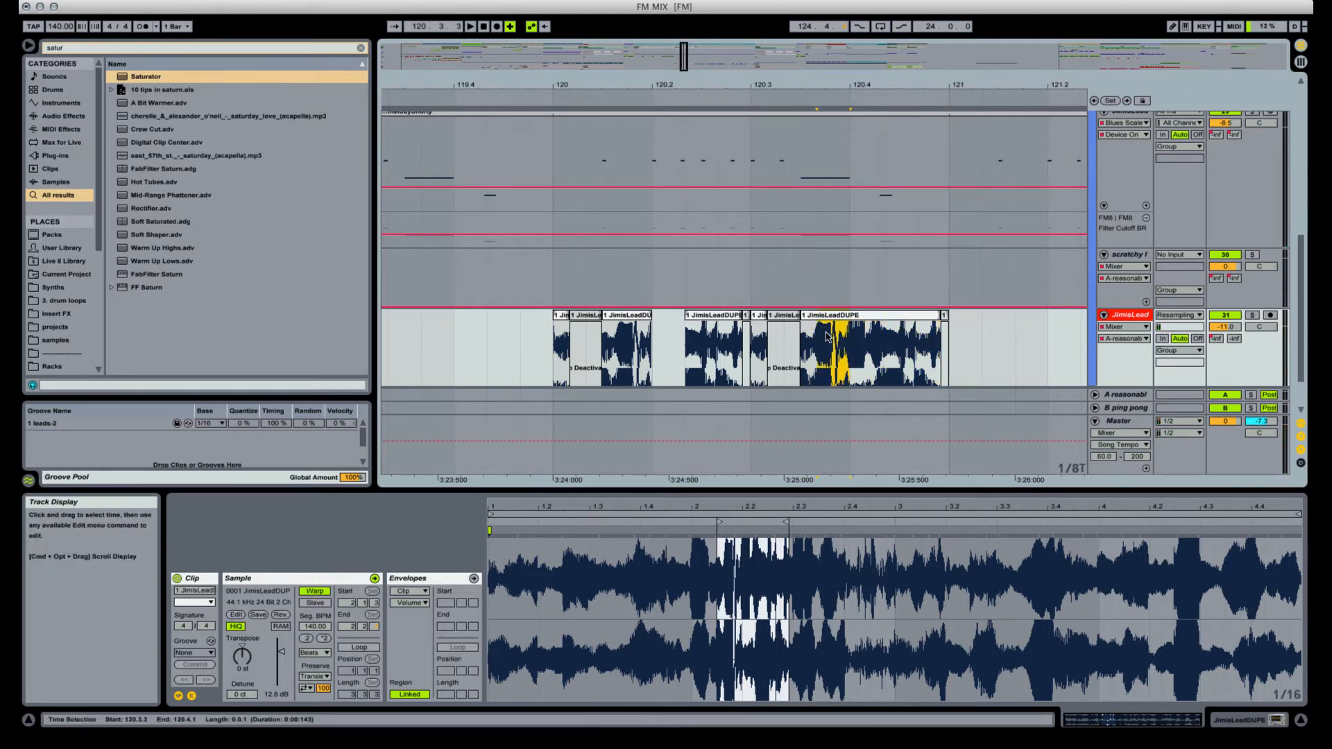
pyautogui.press('Delete')
pyautogui.click(553, 325)
pyautogui.press('space')
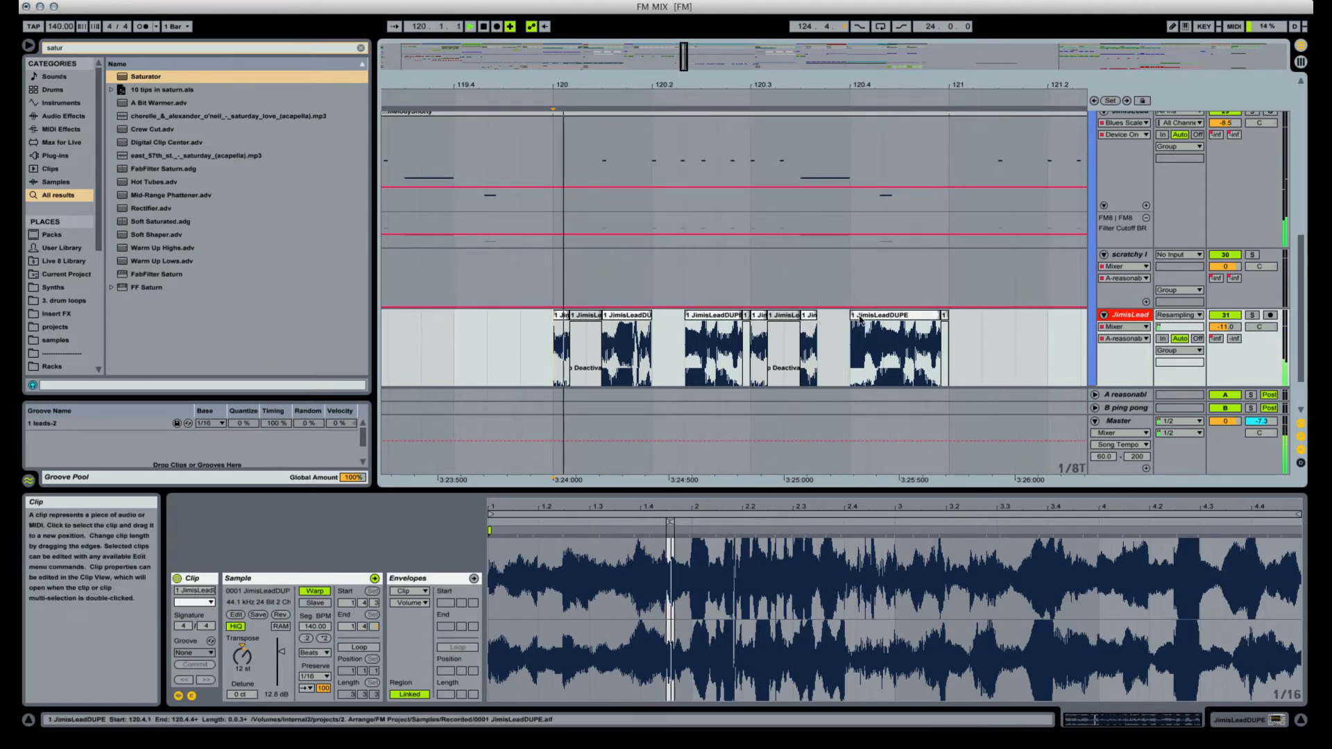
# Chop the JimisLead audio on beat 120.4 into three short stabs by deleting the slices between them, and replay.
pyautogui.moveTo(883, 343); pyautogui.dragTo(914, 341)
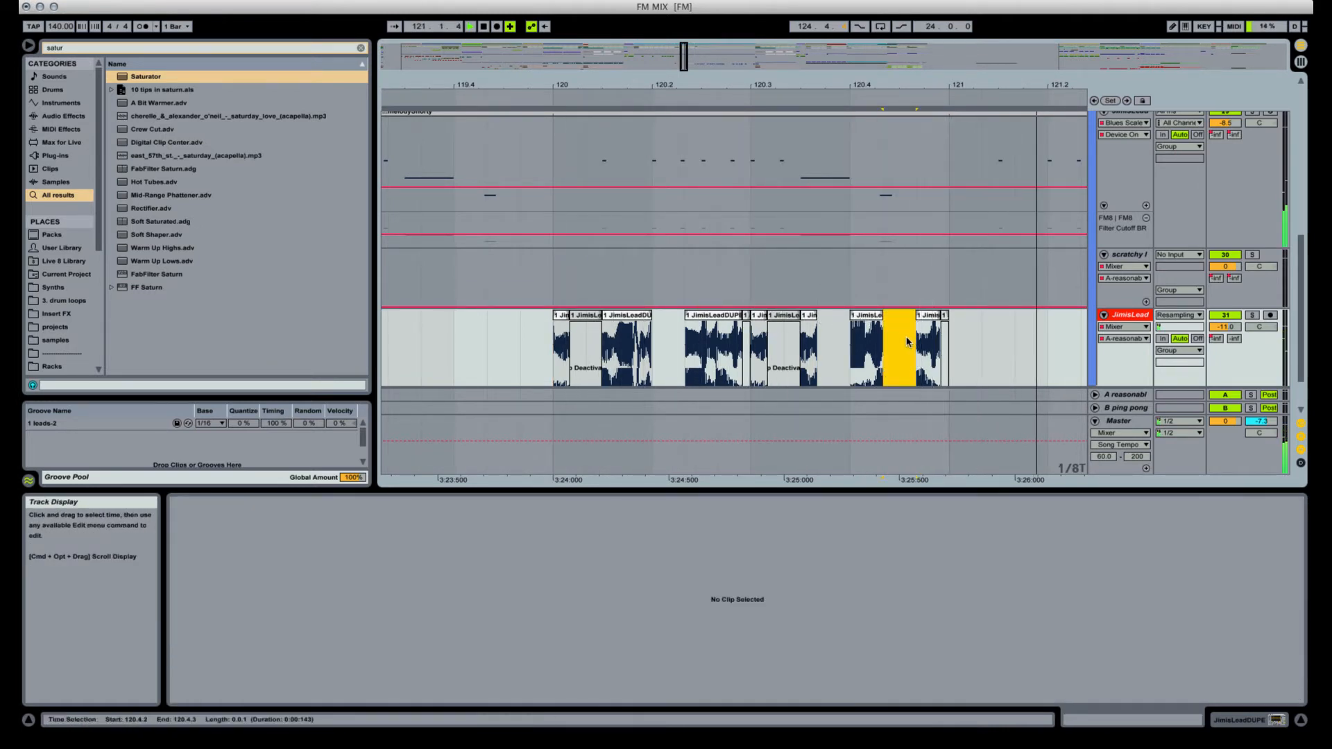
pyautogui.press('super+j')
pyautogui.press('Delete')
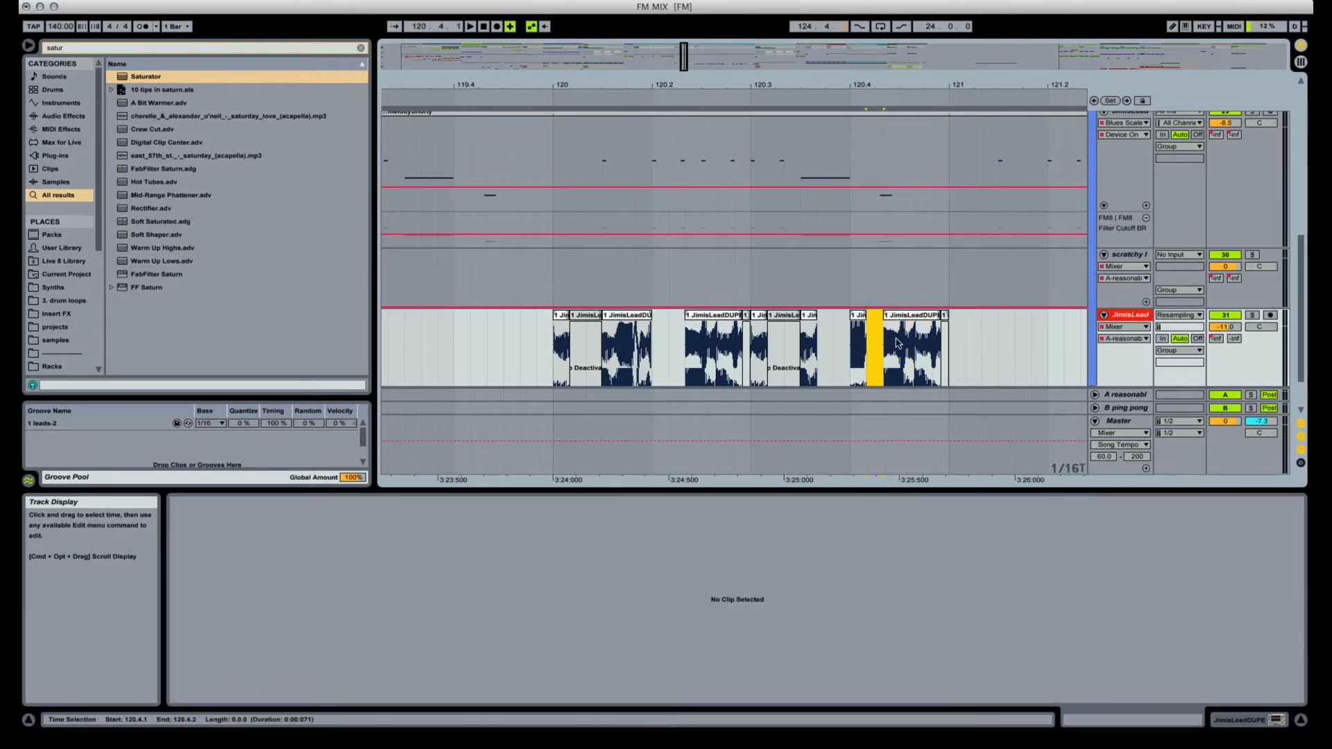
pyautogui.moveTo(903, 340); pyautogui.dragTo(916, 340)
pyautogui.press('Delete')
pyautogui.click(853, 316)
pyautogui.press('space')
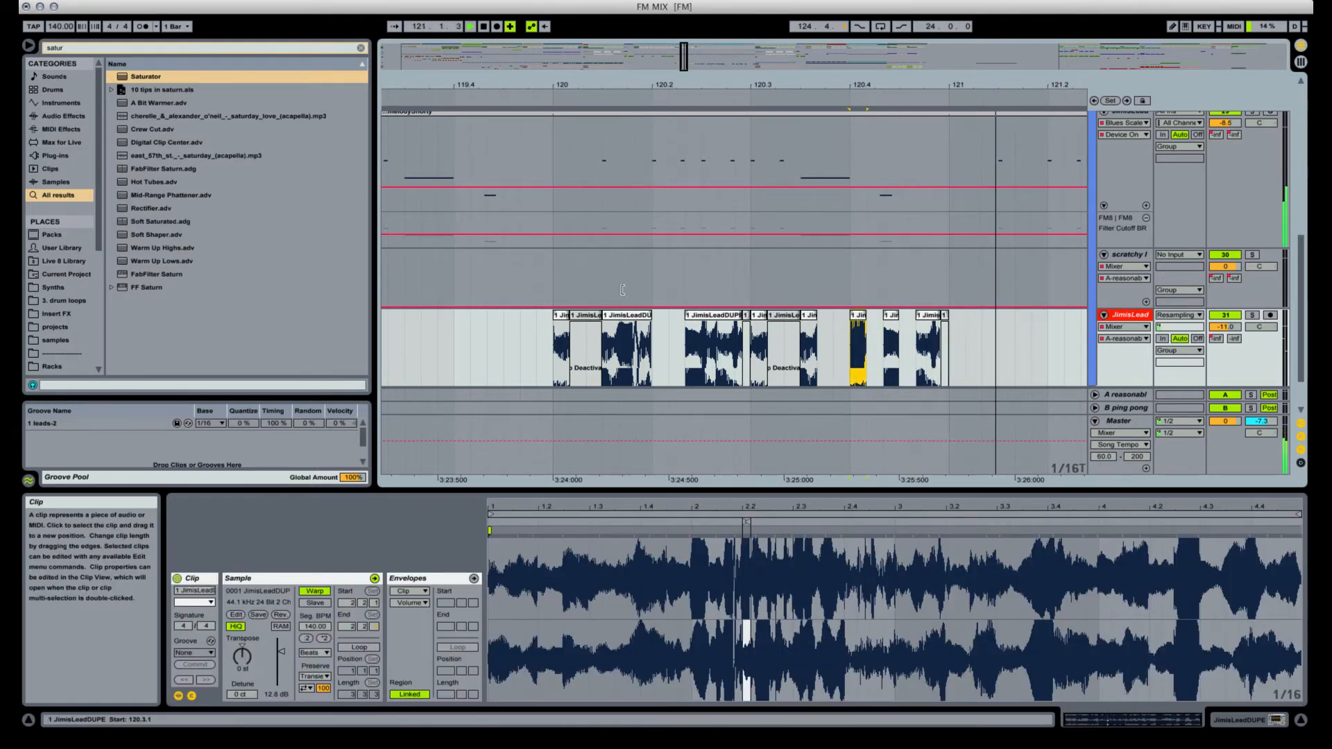
# Replay bar 120 and delete the leftover JimisLead sliver just before bar 121.
pyautogui.click(542, 317)
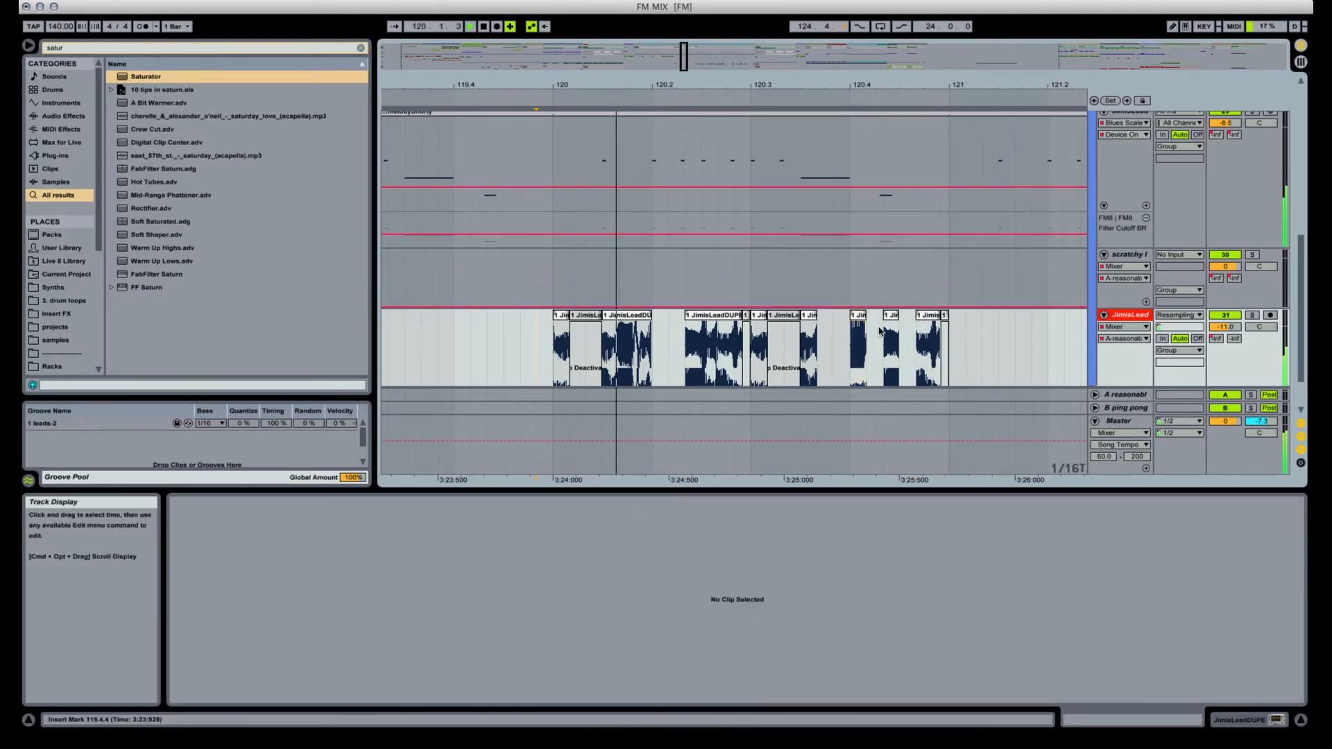
pyautogui.press('space')
pyautogui.press('space')
pyautogui.click(923, 316)
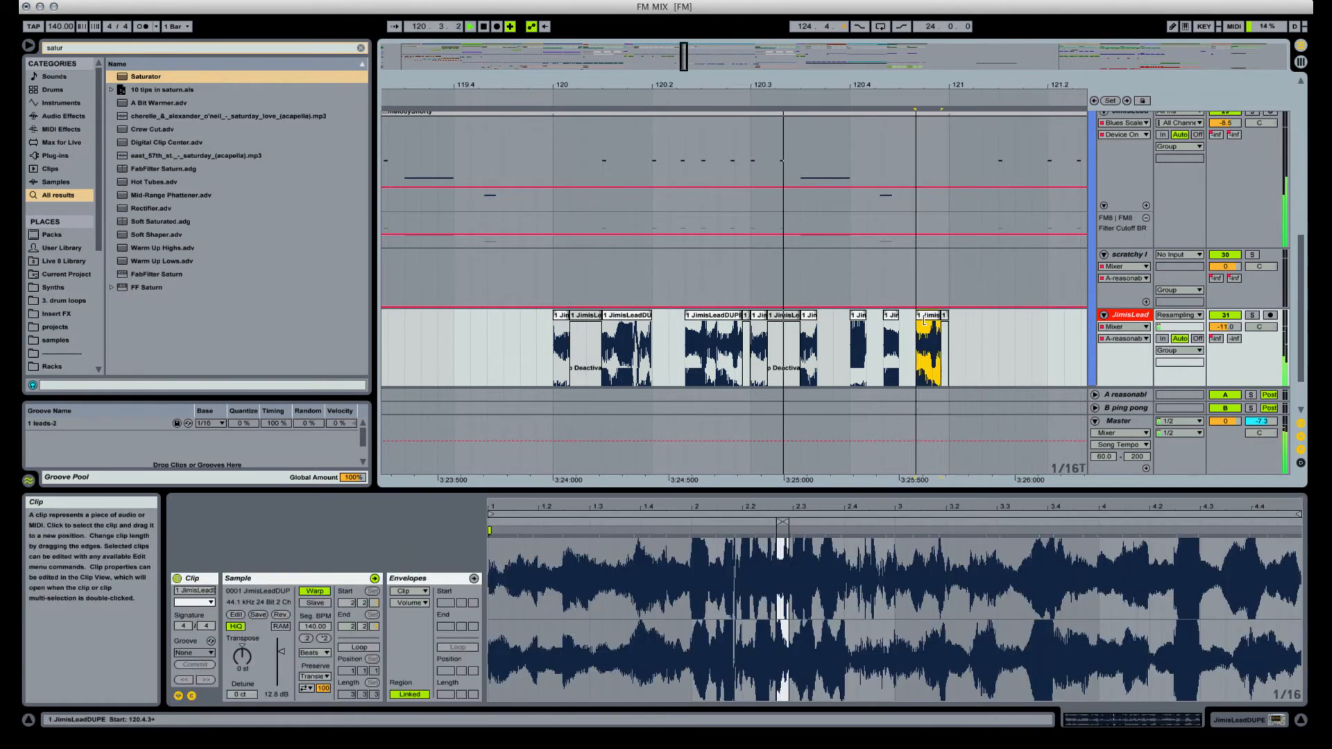
pyautogui.click(945, 317)
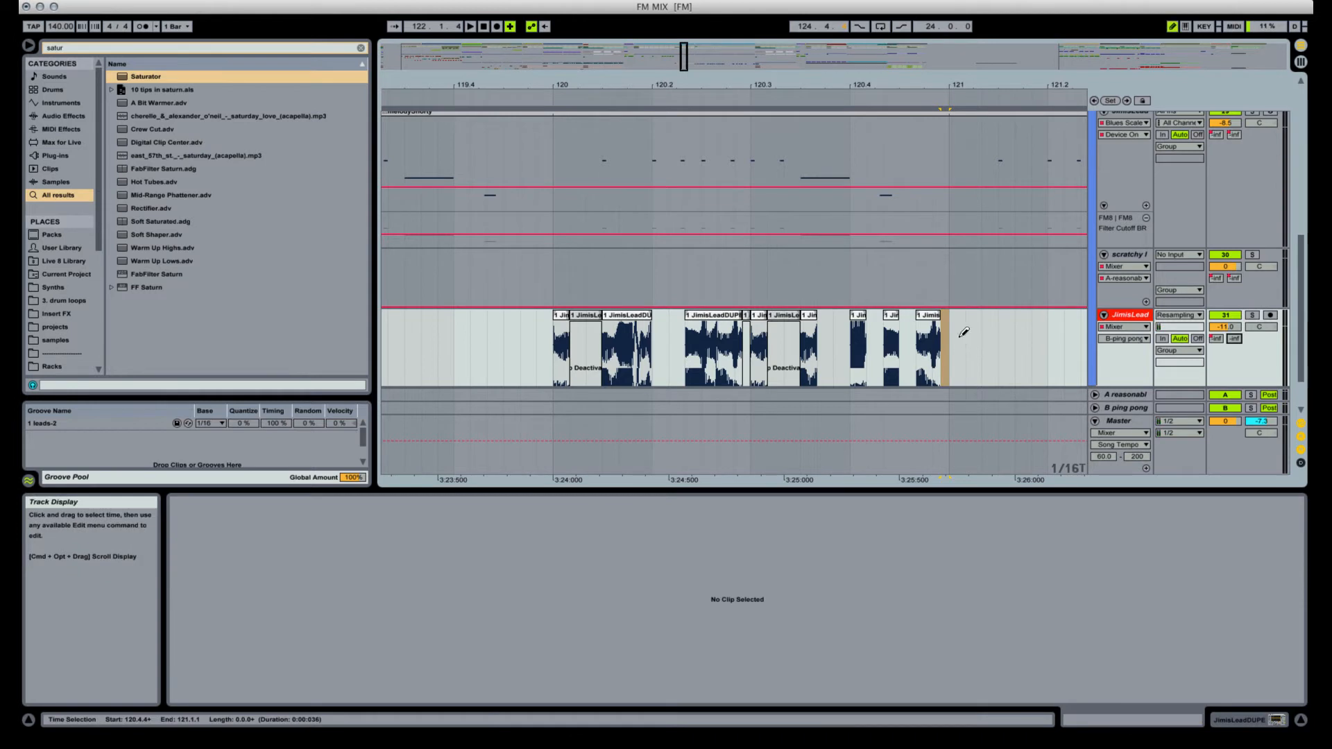
# Draw raised ping pong (B) and A send automation over the last JimisLead stab before bar 121, replaying bar 120 between edits.
pyautogui.press('space')
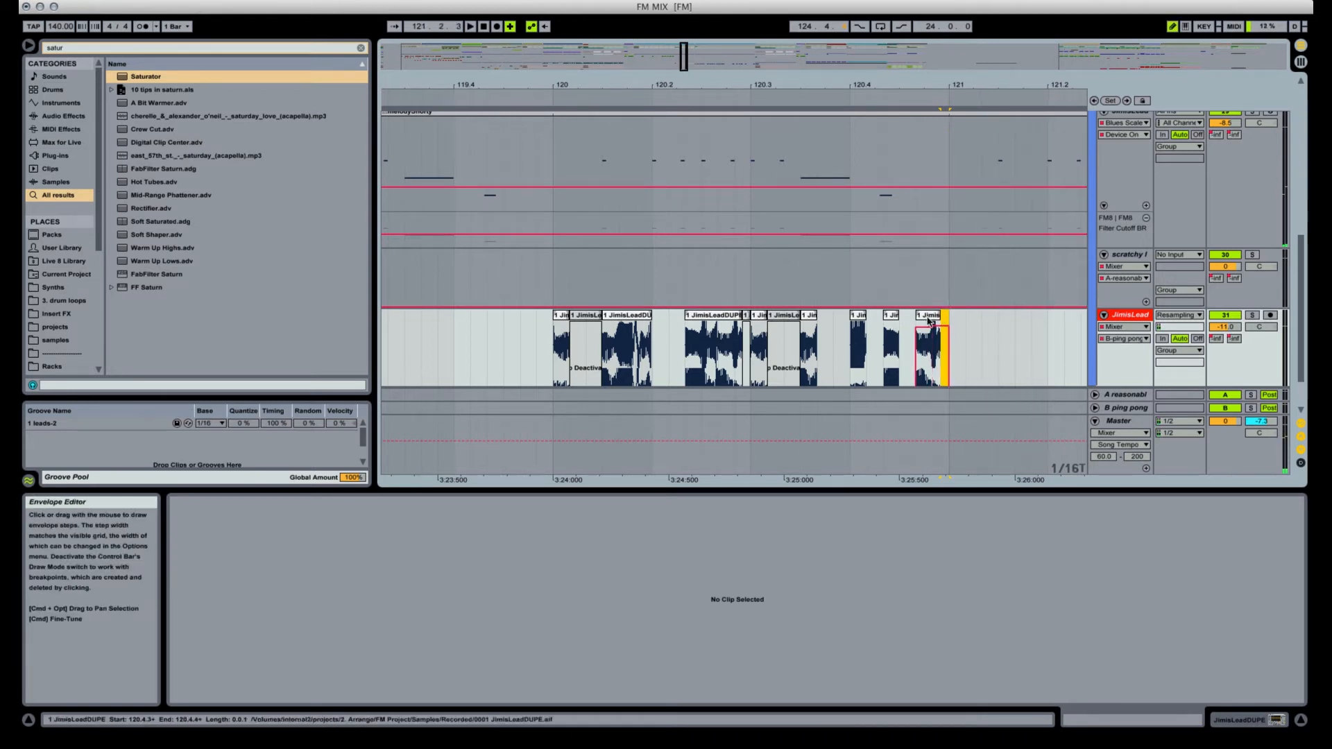
pyautogui.click(930, 319)
pyautogui.press('space')
pyautogui.press('space')
pyautogui.click(560, 316)
pyautogui.press('space')
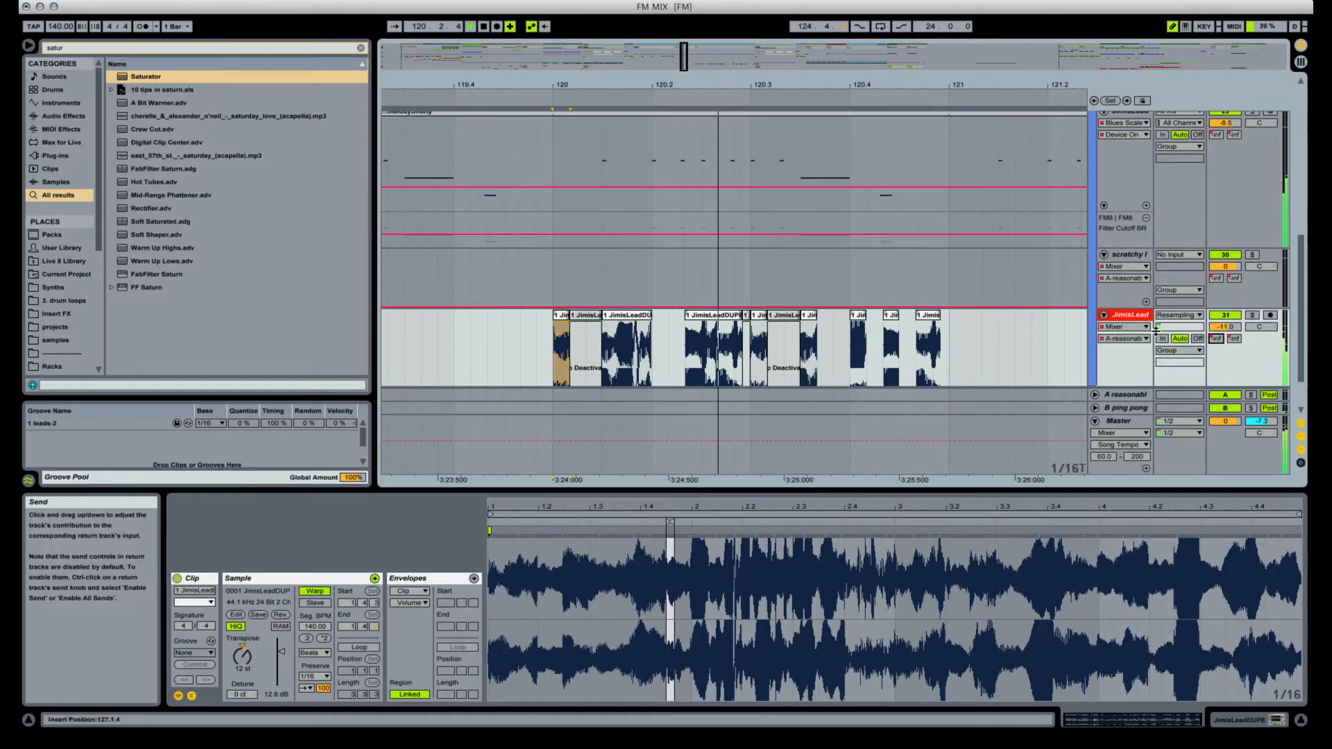
pyautogui.click(936, 326)
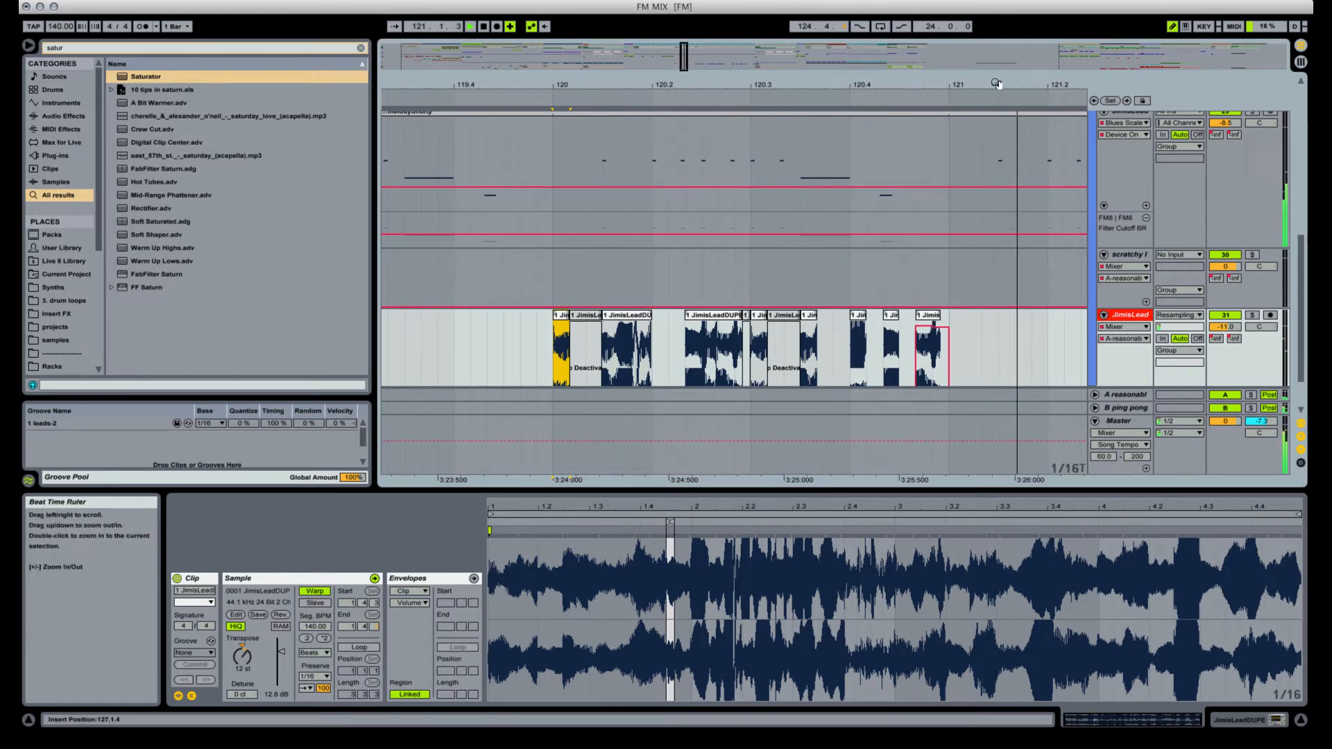
# Delete the slice from 124.2.2 to 124.2.3 in the JimisLead audio and replay from 124.1.1.
pyautogui.moveTo(725, 84)
pyautogui.mouseDown()
pyautogui.moveTo(723, 63)
pyautogui.moveTo(574, 39)
pyautogui.moveTo(568, 25)
pyautogui.mouseUp()
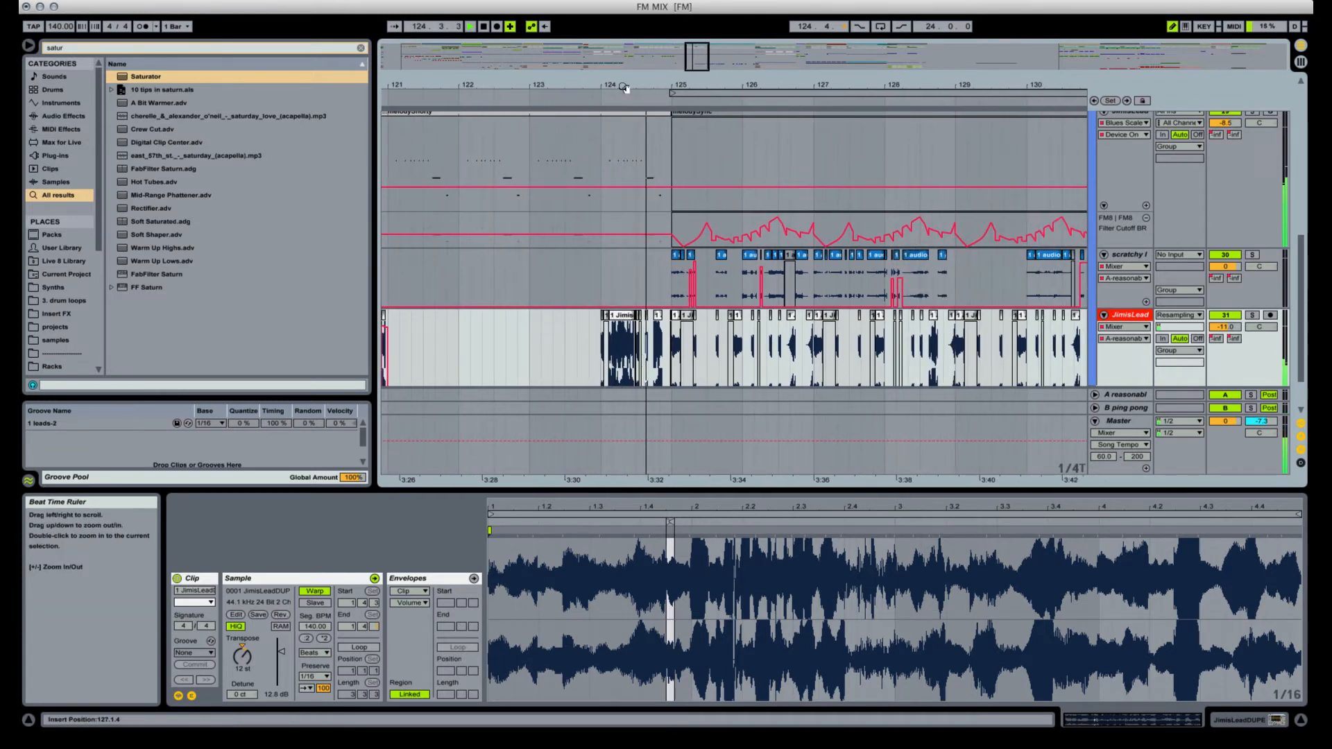
pyautogui.moveTo(625, 92); pyautogui.dragTo(627, 119)
pyautogui.press('space')
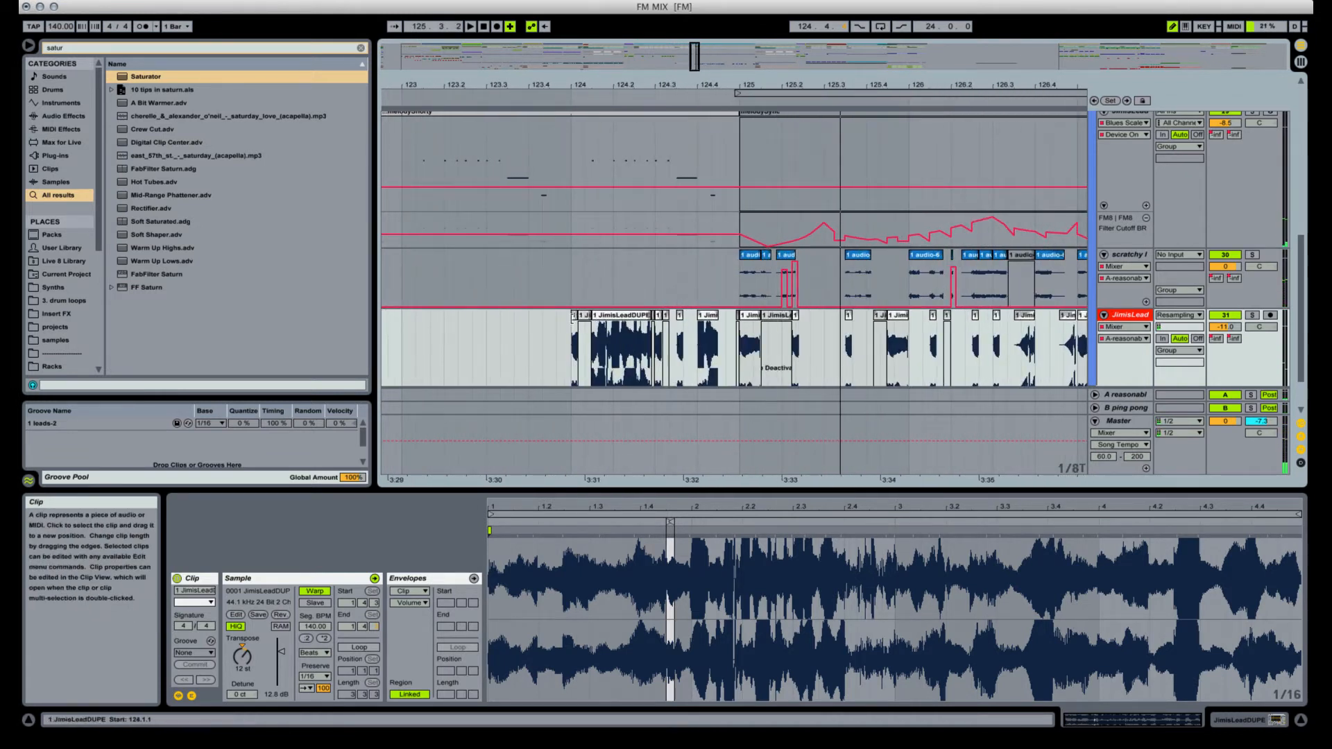
pyautogui.click(594, 318)
pyautogui.click(617, 335)
pyautogui.press('b')
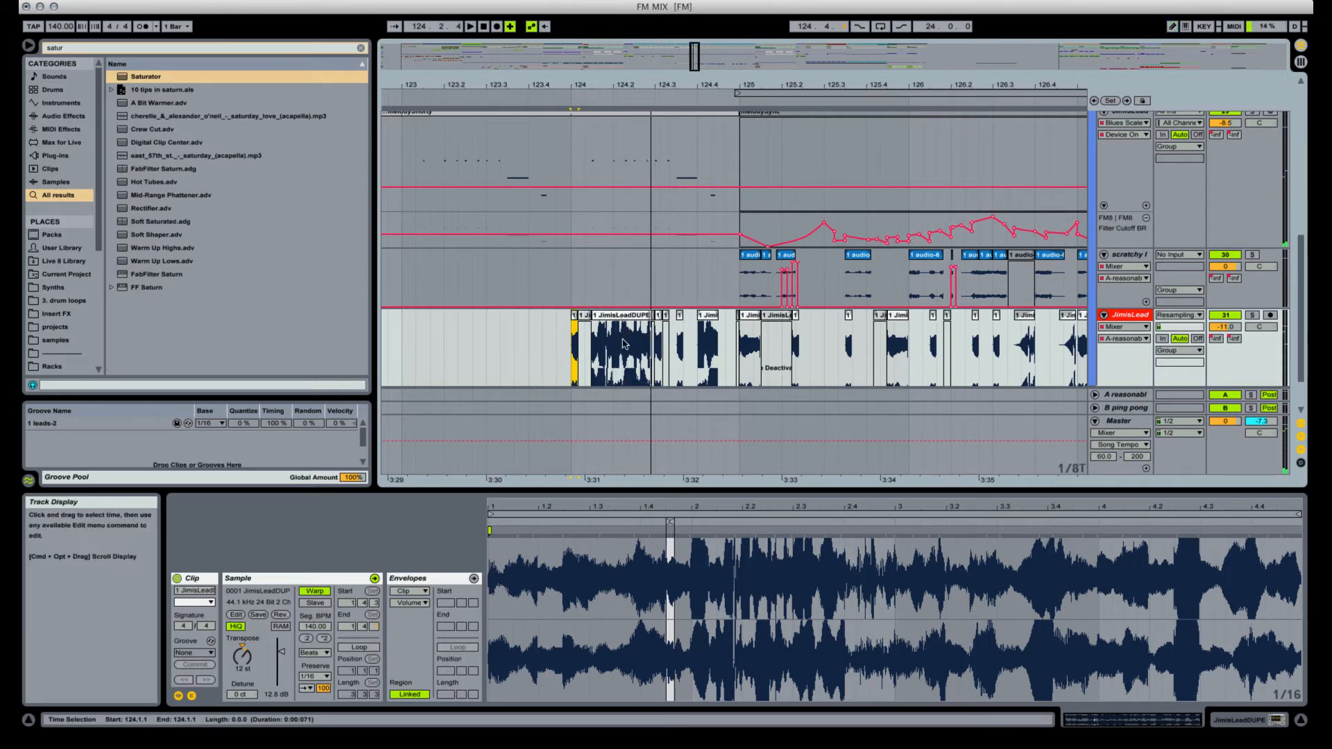
pyautogui.moveTo(627, 346); pyautogui.dragTo(641, 347)
pyautogui.press('Delete')
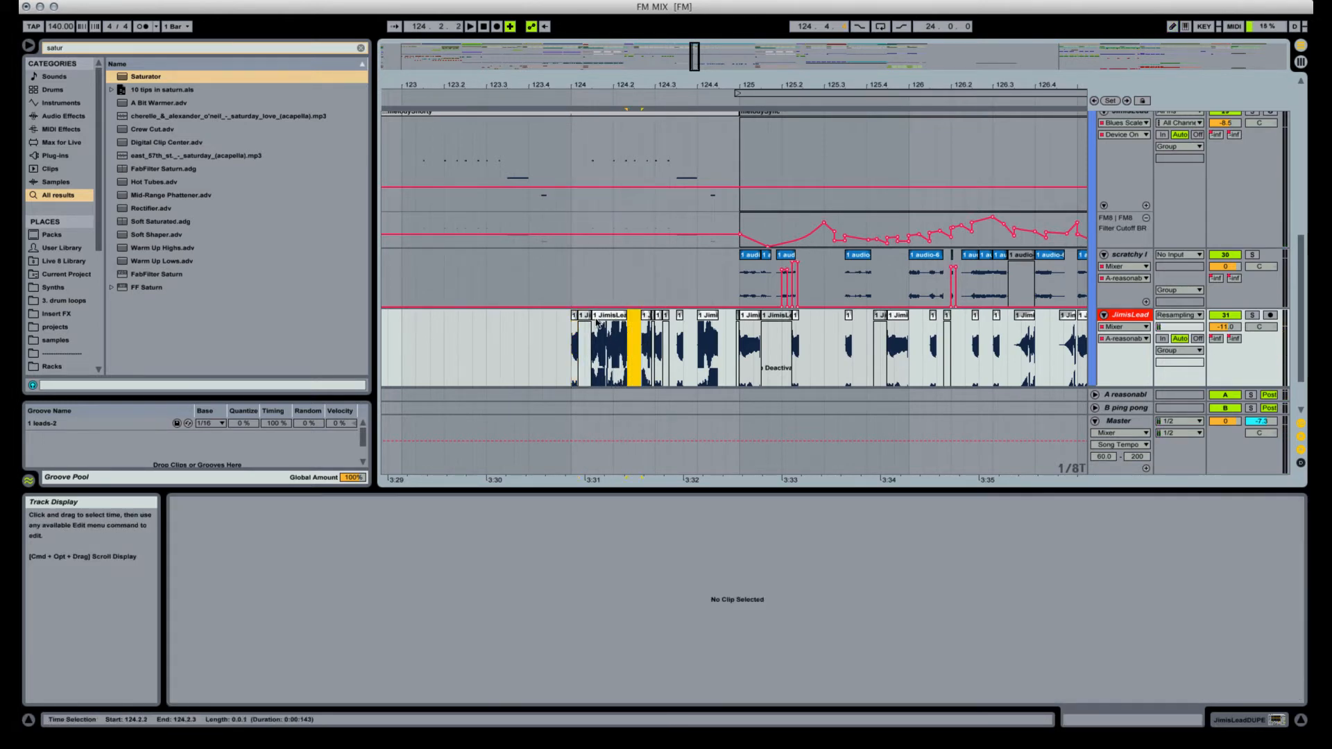
pyautogui.click(574, 316)
pyautogui.press('space')
pyautogui.press('space')
pyautogui.press('space')
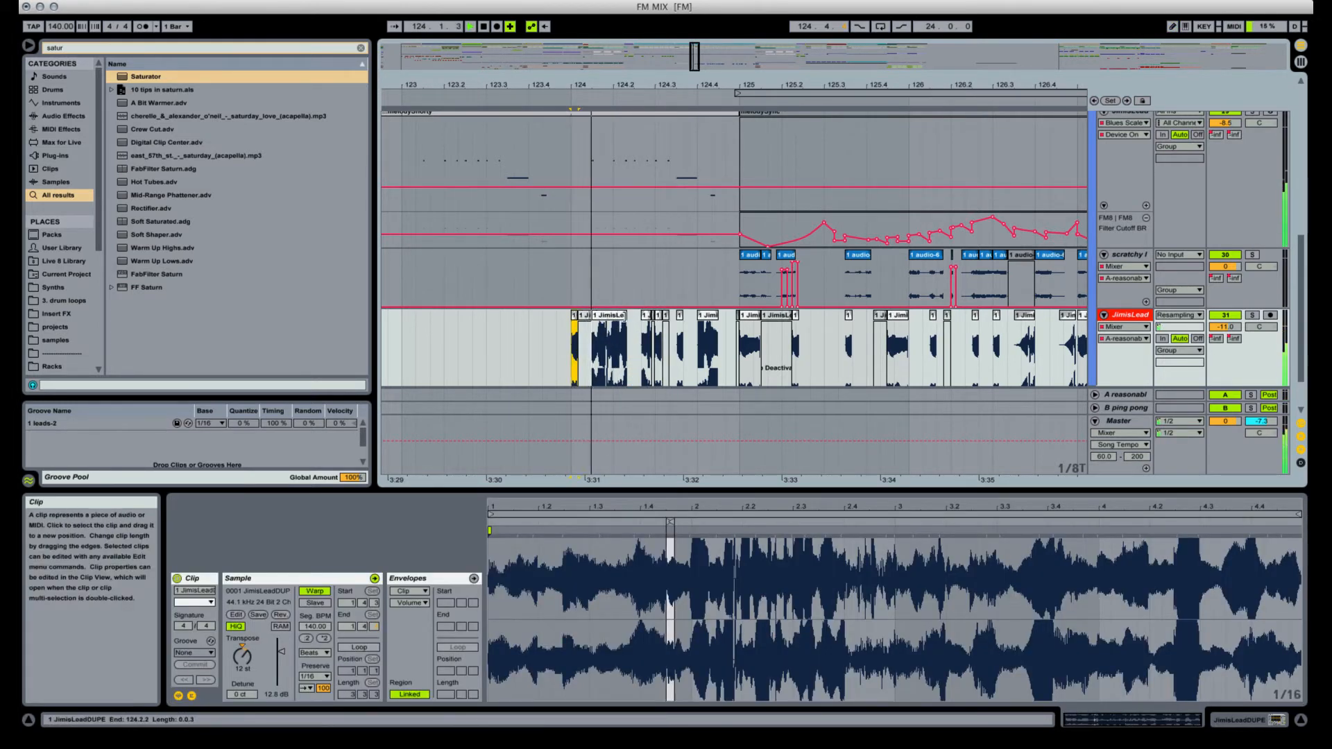
# Trim the end of the JimisLead clip before the gap at 124.2 slightly shorter and replay from bar 124.
pyautogui.moveTo(625, 317); pyautogui.dragTo(622, 317)
pyautogui.press('space')
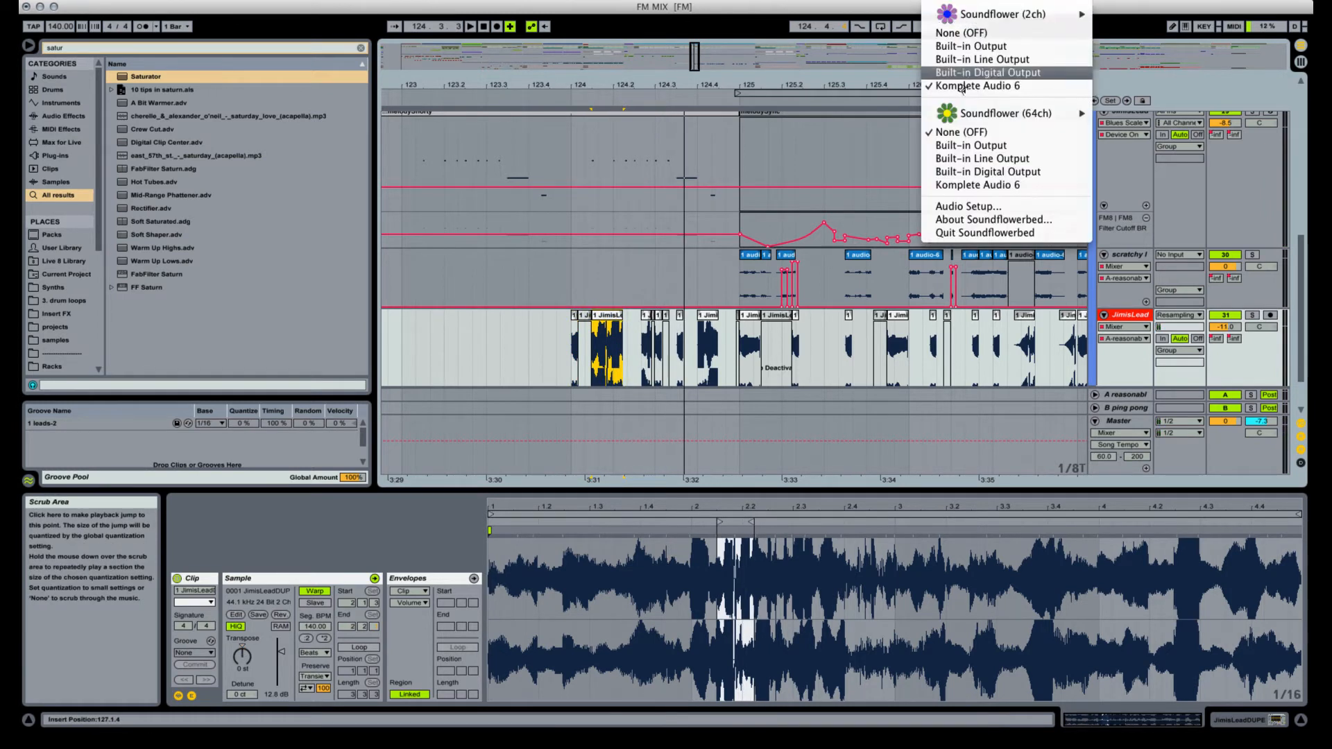
pyautogui.click(574, 317)
pyautogui.press('space')
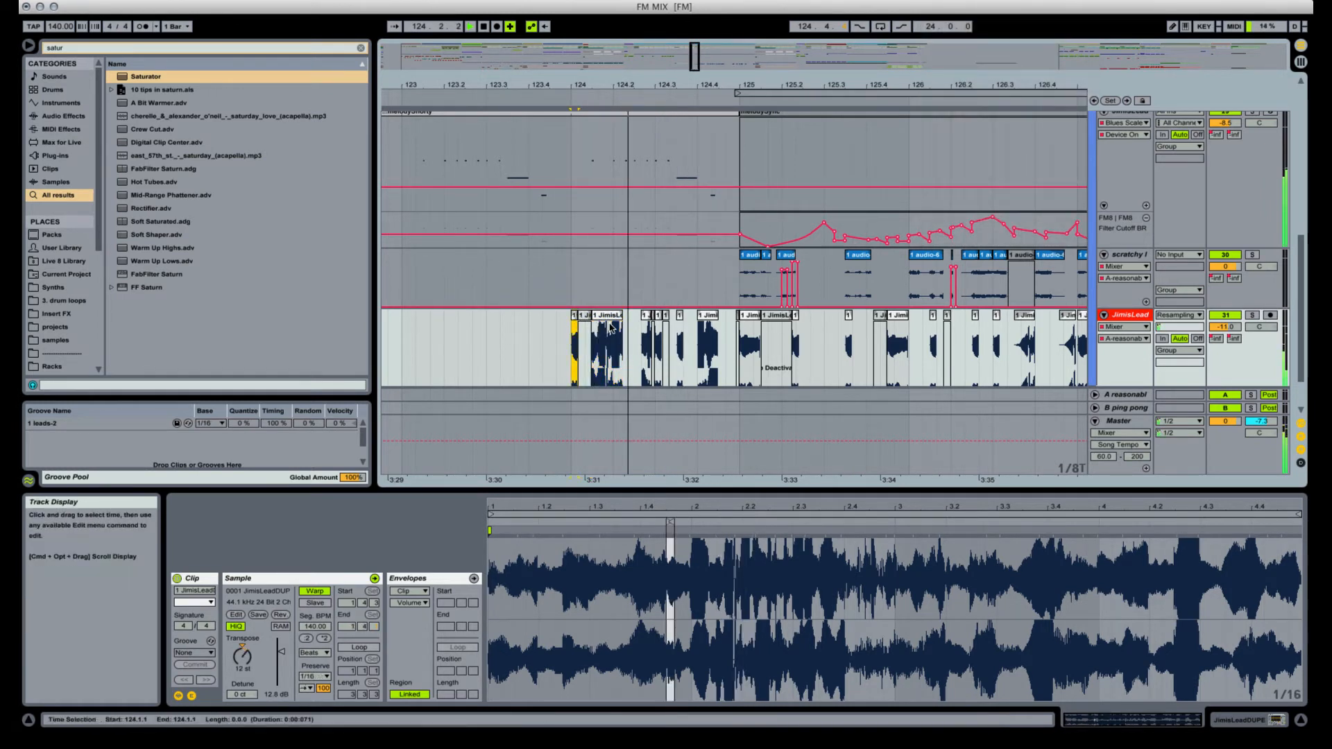
pyautogui.press('space')
pyautogui.press('space')
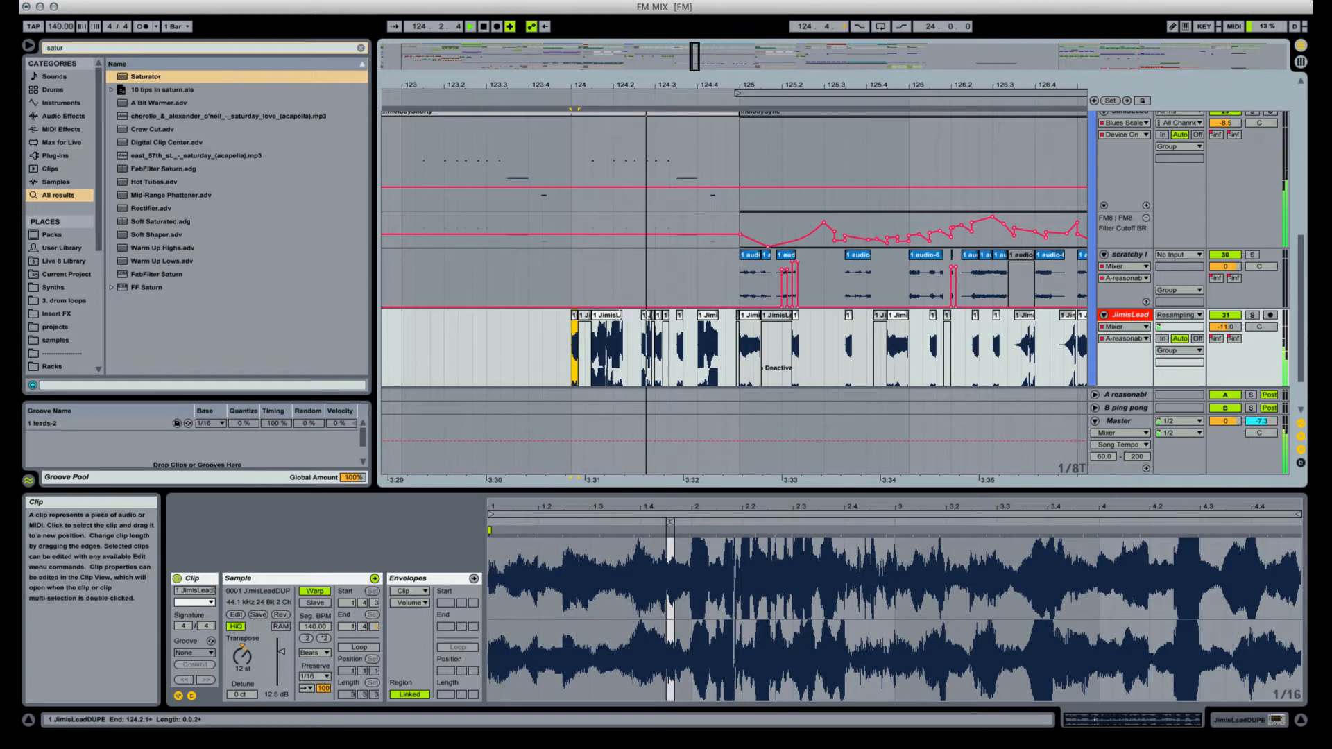
# Deactivate the short JimisLead clip at 124.2.3 and replay from 124.1.1.
pyautogui.press('space')
pyautogui.press('space')
pyautogui.click(646, 316)
pyautogui.scroll(1, 642, 317)
pyautogui.press('space')
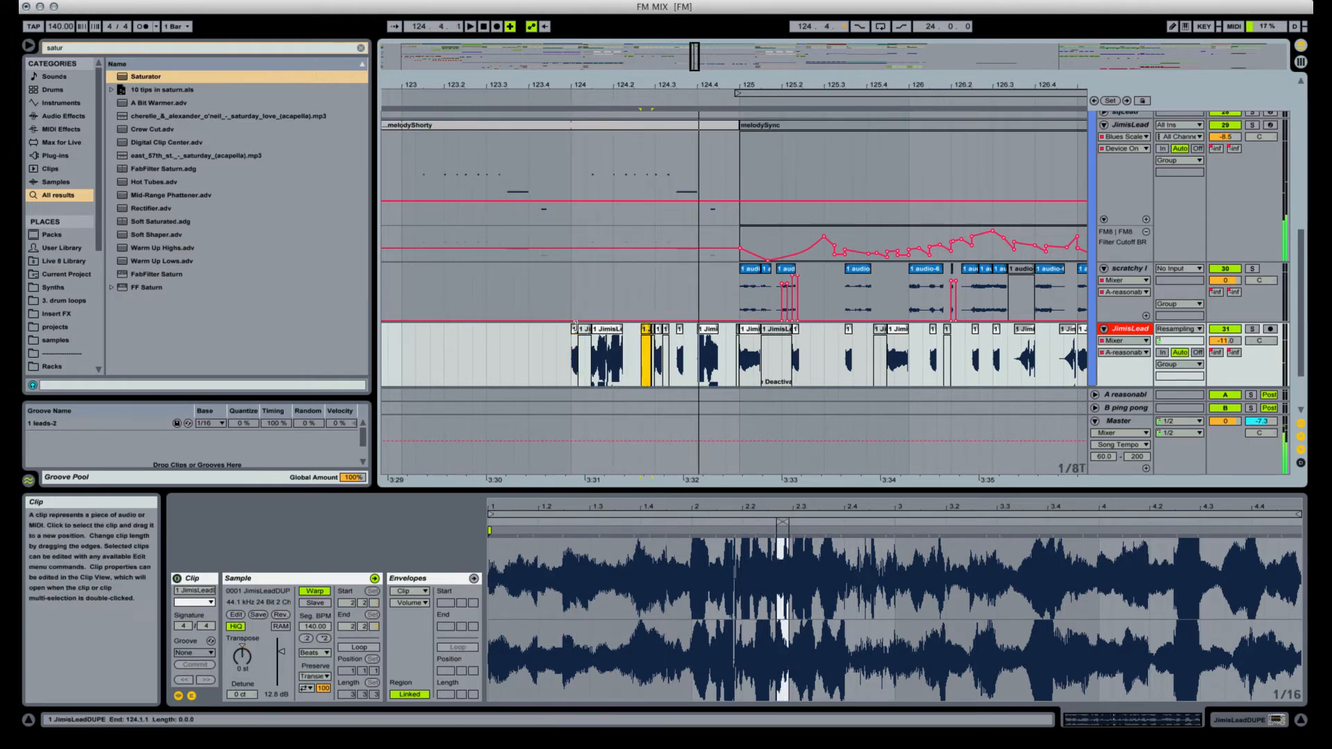
pyautogui.click(575, 324)
pyautogui.press('space')
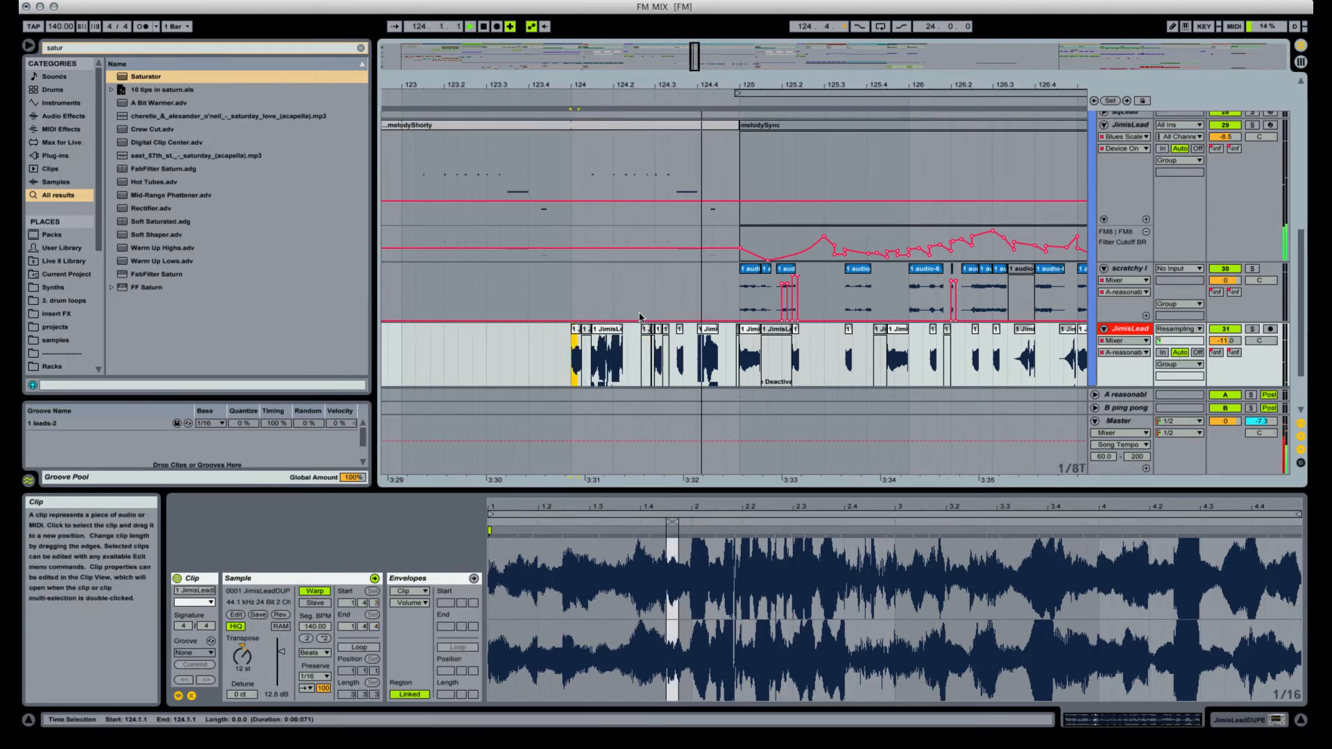
# Cut away the tail of the JimisLead clip at 124.4, leaving only a short stab.
pyautogui.scroll(-5, 639, 318)
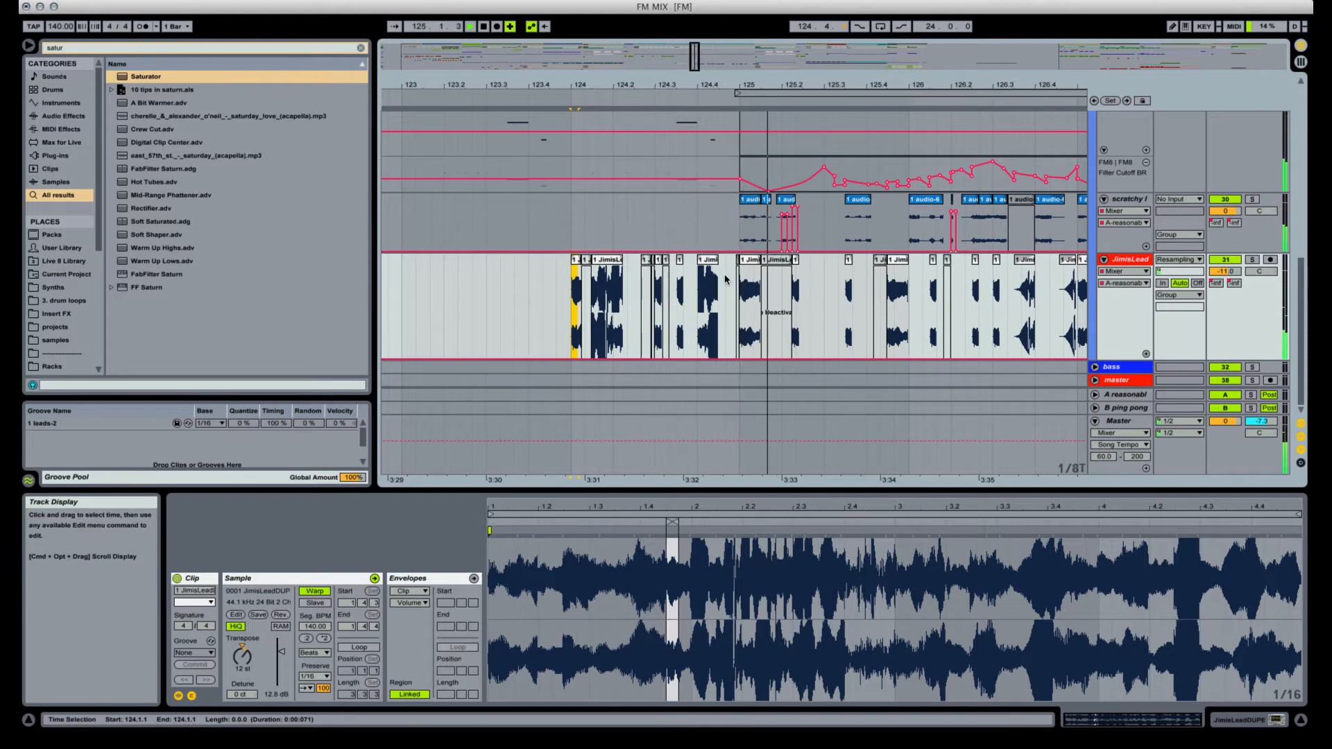
pyautogui.press('space')
pyautogui.press('space')
pyautogui.moveTo(715, 257); pyautogui.dragTo(714, 261)
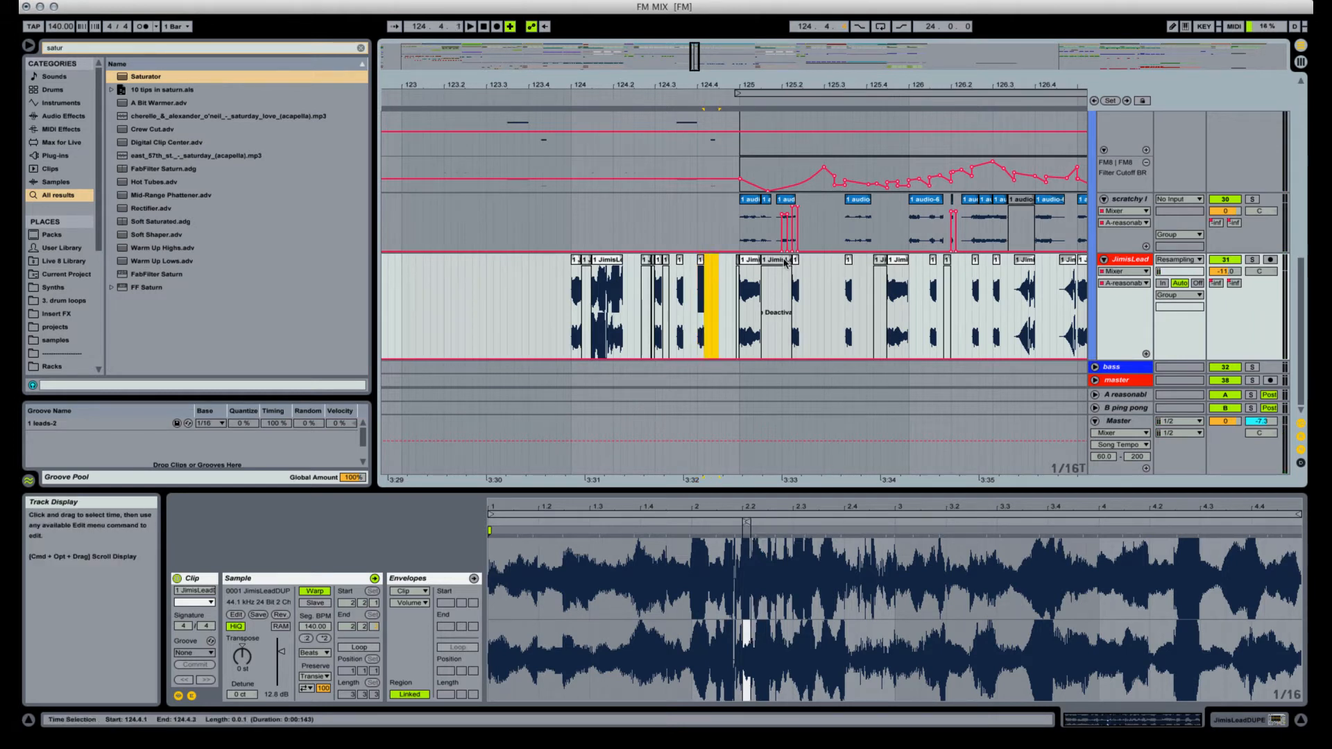
# Draw raised send A automation over the short JimisLead stab at 124.4 and play from bar 124 through to bar 132.
pyautogui.press('b')
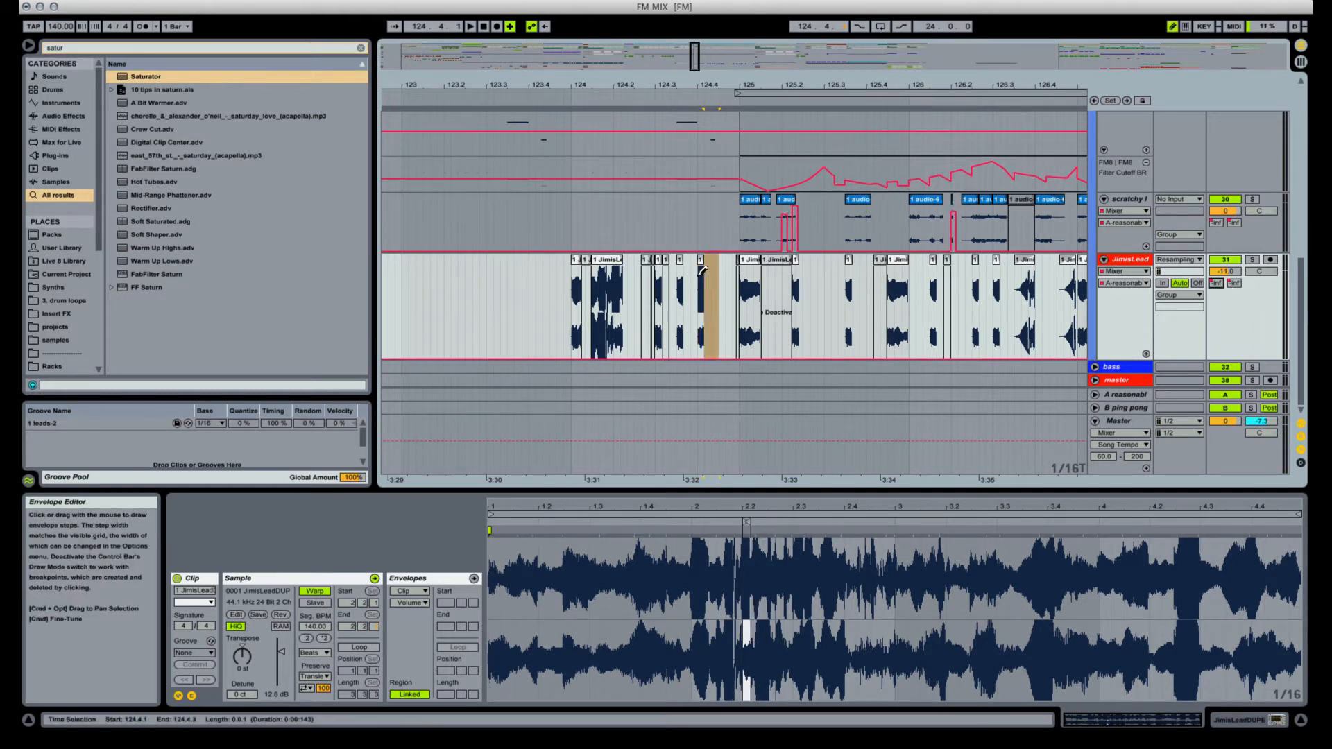
pyautogui.click(699, 275)
pyautogui.press('space')
pyautogui.press('space')
pyautogui.click(575, 258)
pyautogui.press('space')
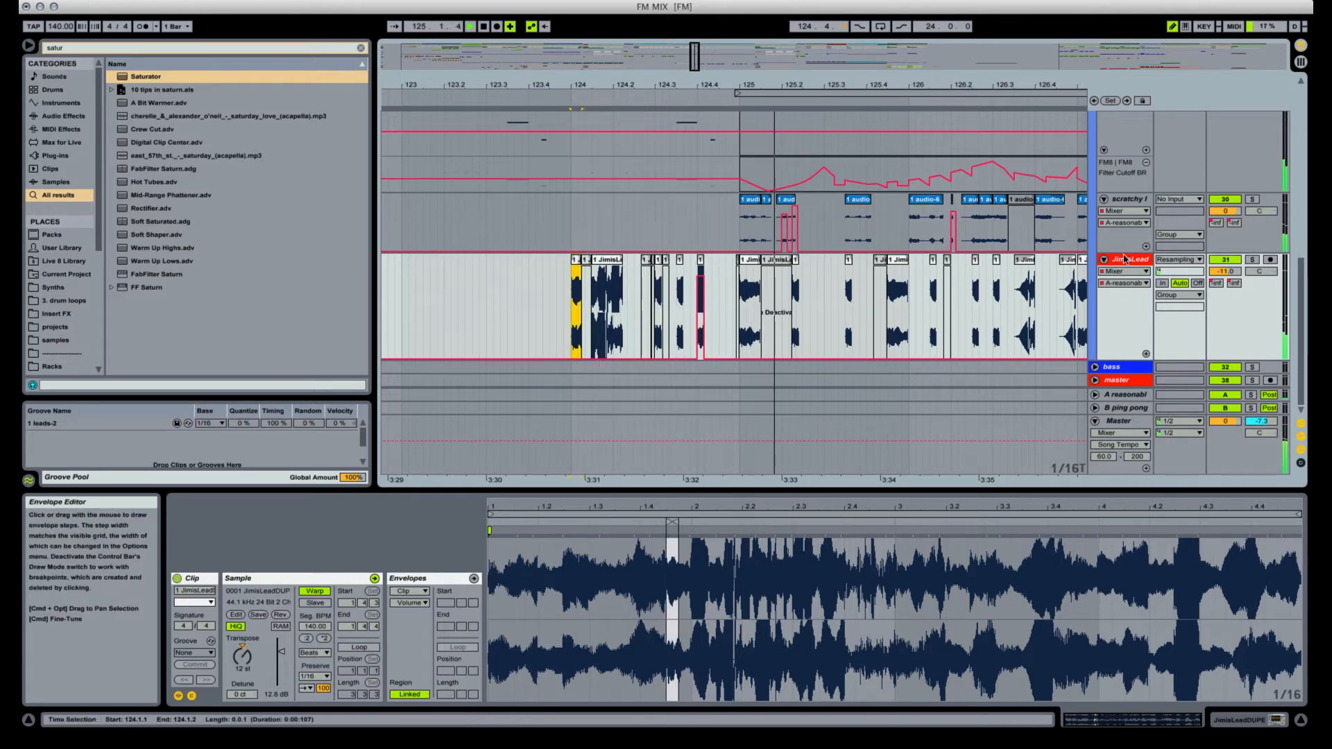
pyautogui.moveTo(836, 84)
pyautogui.mouseDown()
pyautogui.moveTo(630, 61)
pyautogui.moveTo(631, 49)
pyautogui.moveTo(581, 86)
pyautogui.mouseUp()
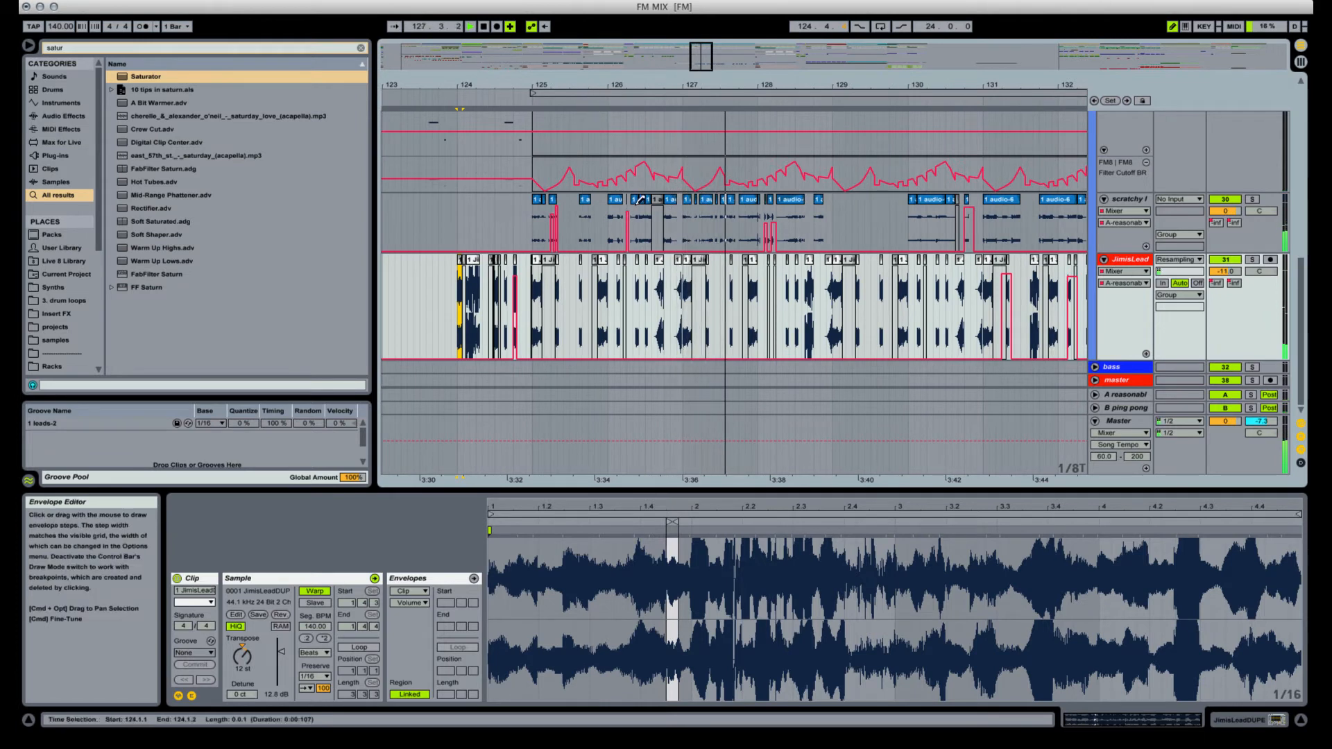
pyautogui.scroll(2, 762, 240)
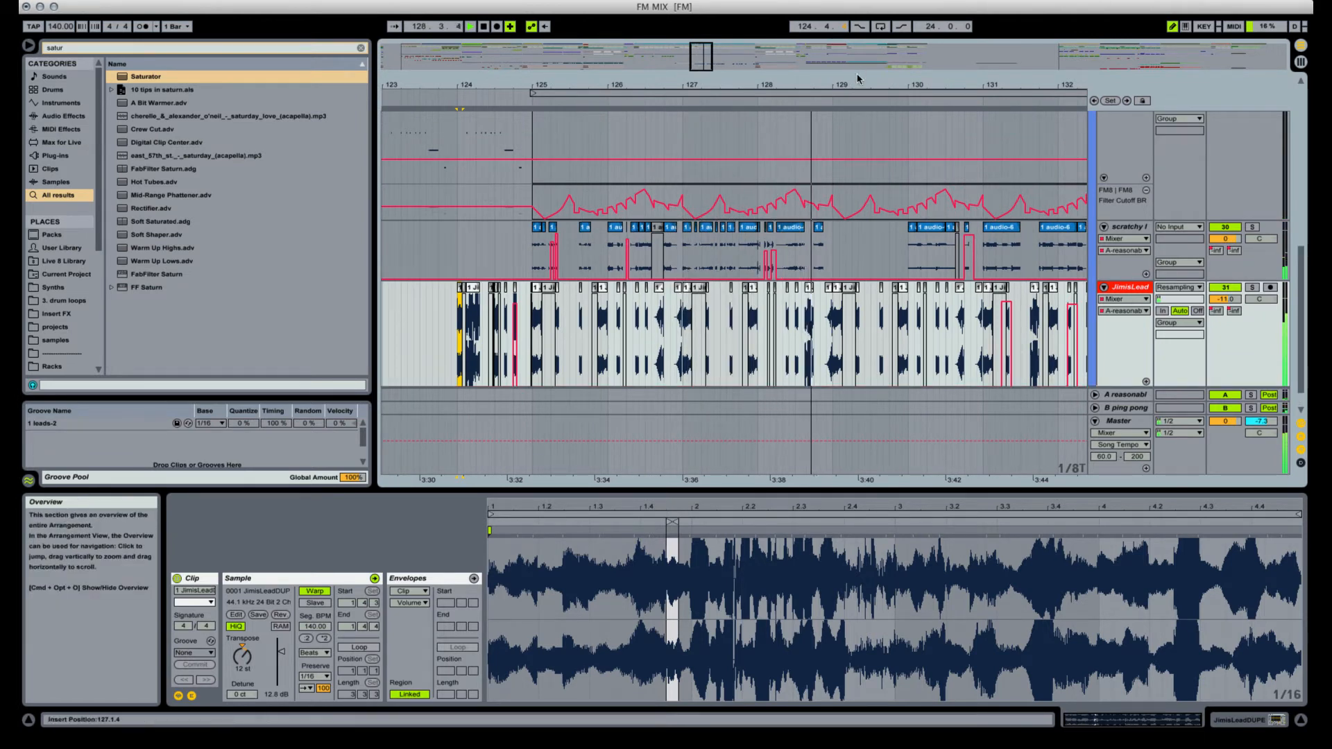
pyautogui.moveTo(859, 84); pyautogui.dragTo(696, 80)
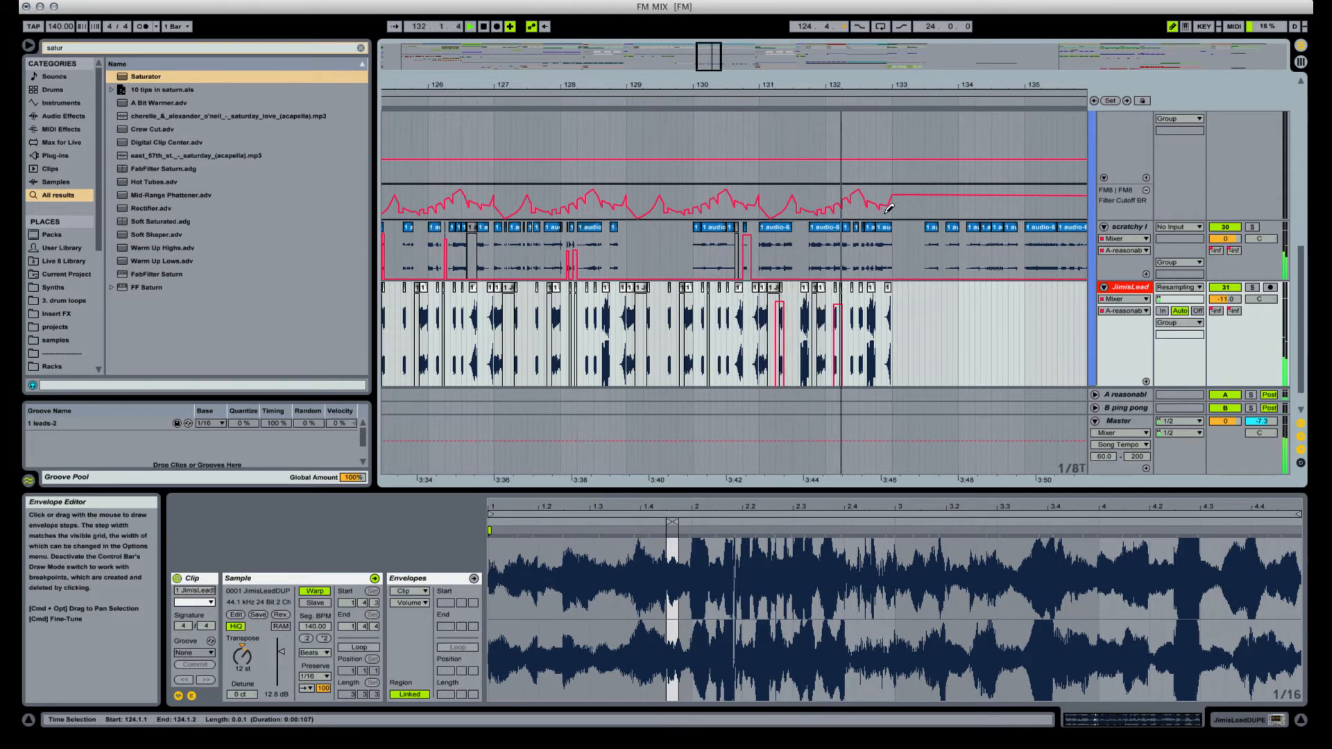
# Shorten the scratchy lead clip at 132.3 so that it ends just after 132.3.4.
pyautogui.click(837, 233)
pyautogui.moveTo(874, 84); pyautogui.dragTo(875, 147)
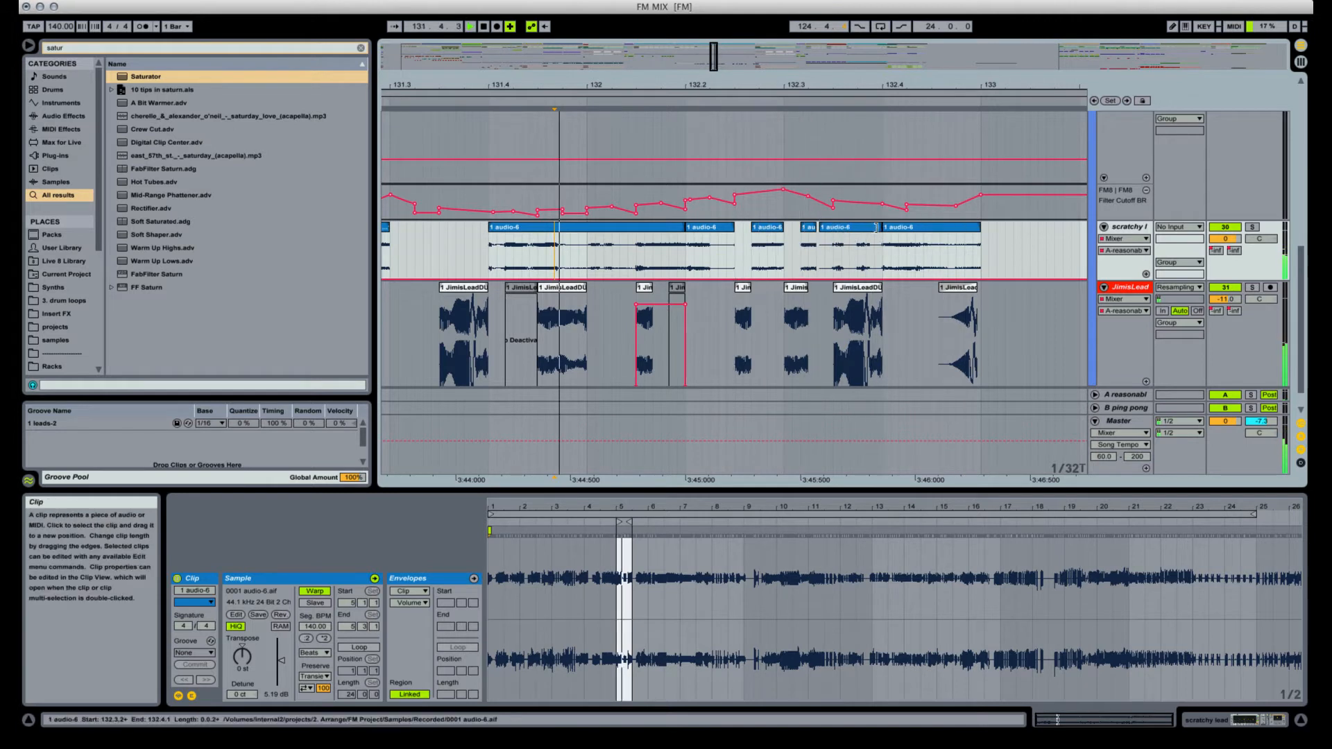
pyautogui.moveTo(881, 228); pyautogui.dragTo(861, 229)
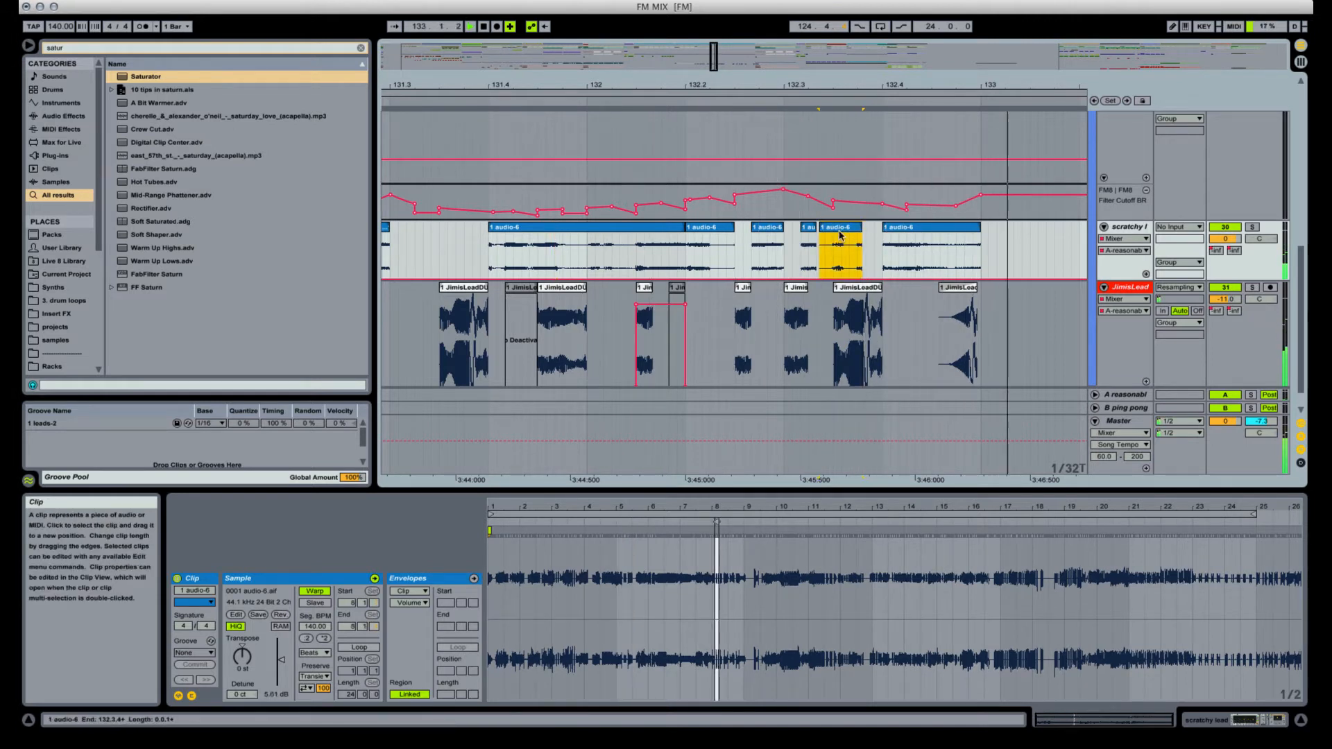
# Try trimming and extending the start of the scratchy lead clip at 131.4, replaying the transition to compare.
pyautogui.click(565, 245)
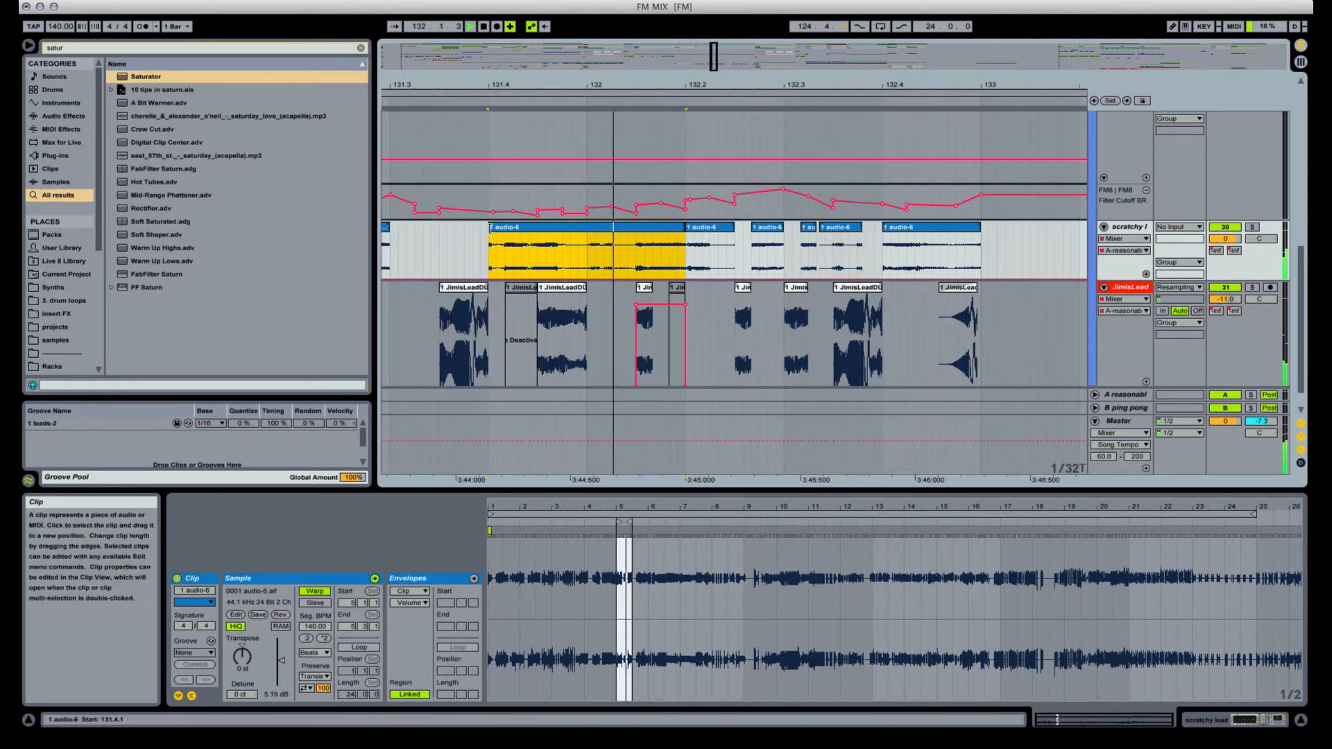
pyautogui.moveTo(489, 229); pyautogui.dragTo(491, 227)
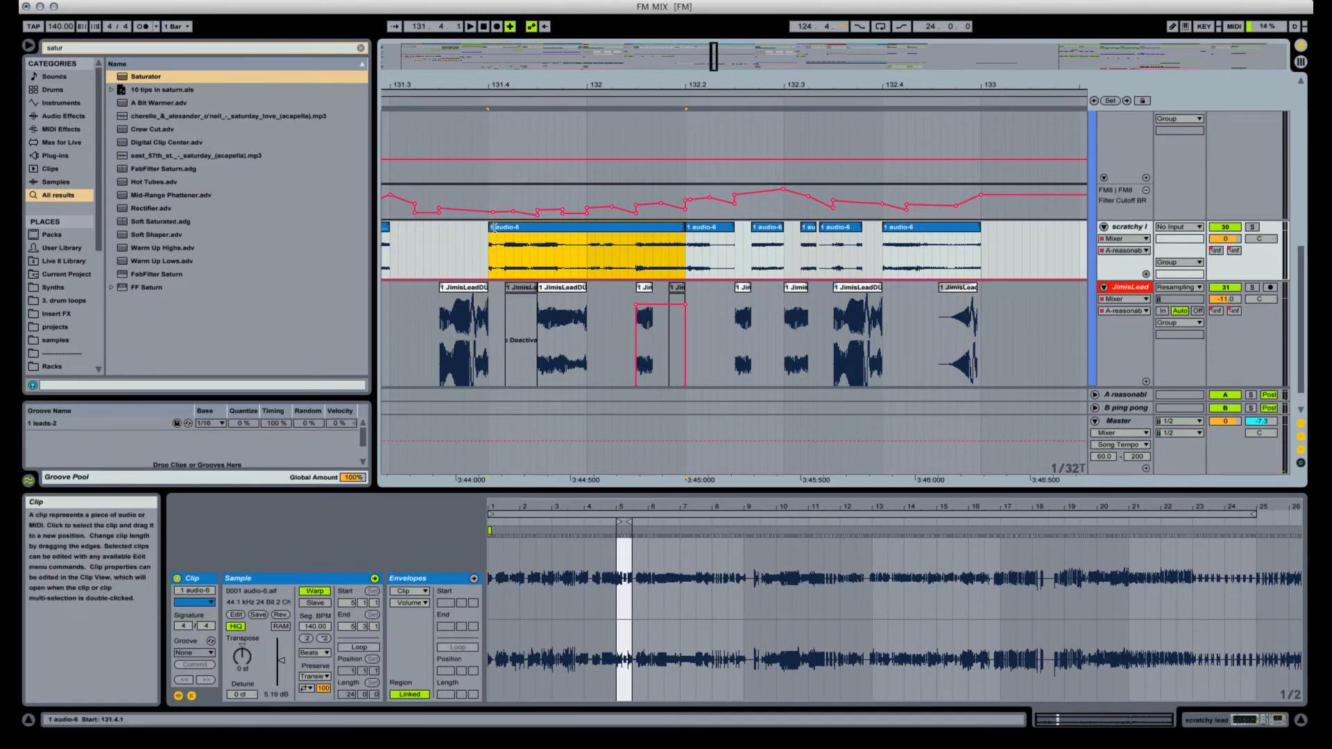
pyautogui.click(457, 240)
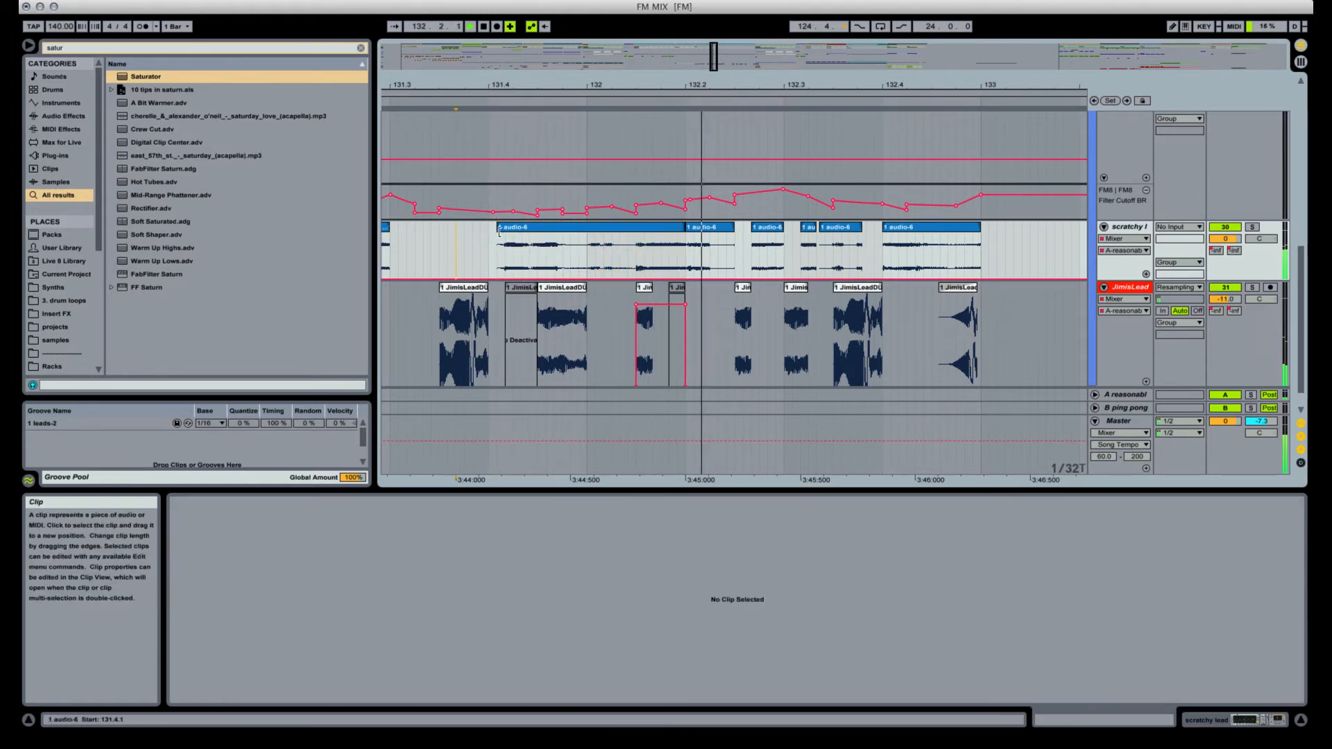
pyautogui.moveTo(502, 229); pyautogui.dragTo(473, 230)
pyautogui.press('space')
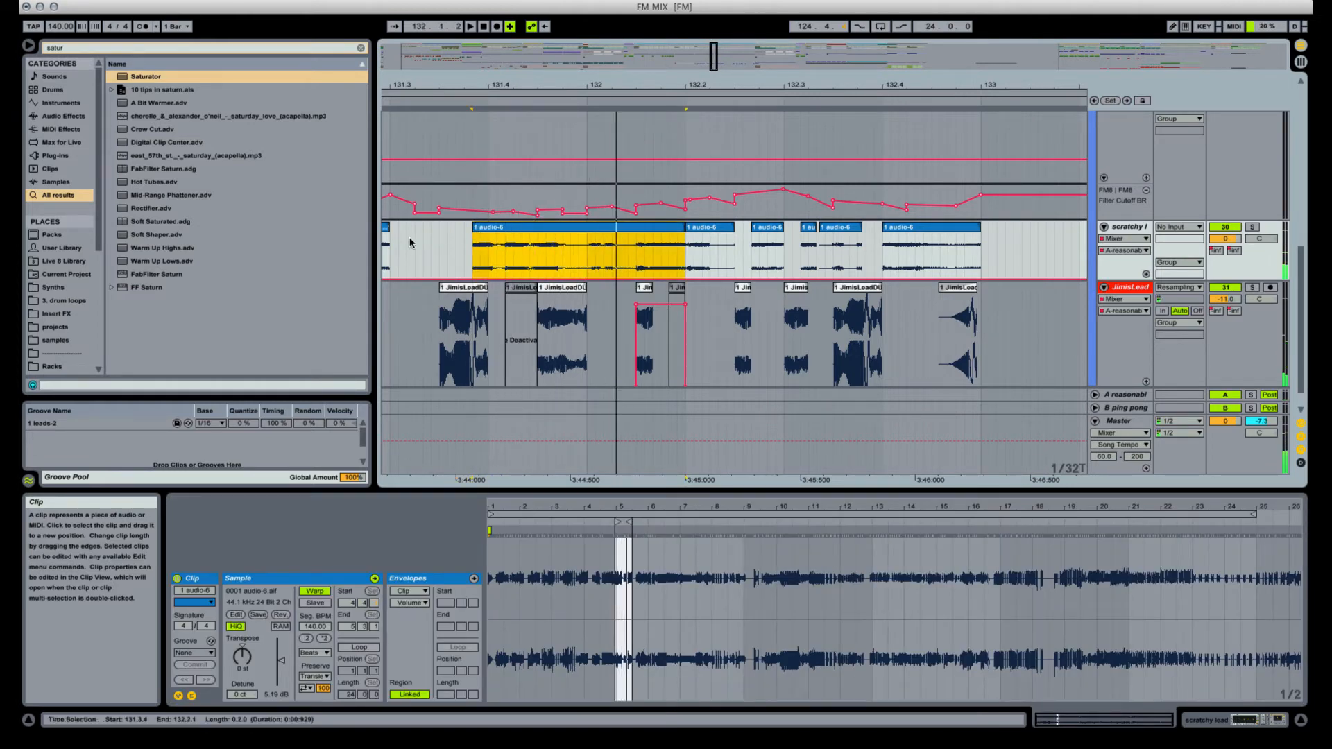
pyautogui.click(431, 244)
pyautogui.press('space')
pyautogui.press('space')
pyautogui.press('space')
pyautogui.click(477, 226)
pyautogui.moveTo(477, 227); pyautogui.dragTo(492, 227)
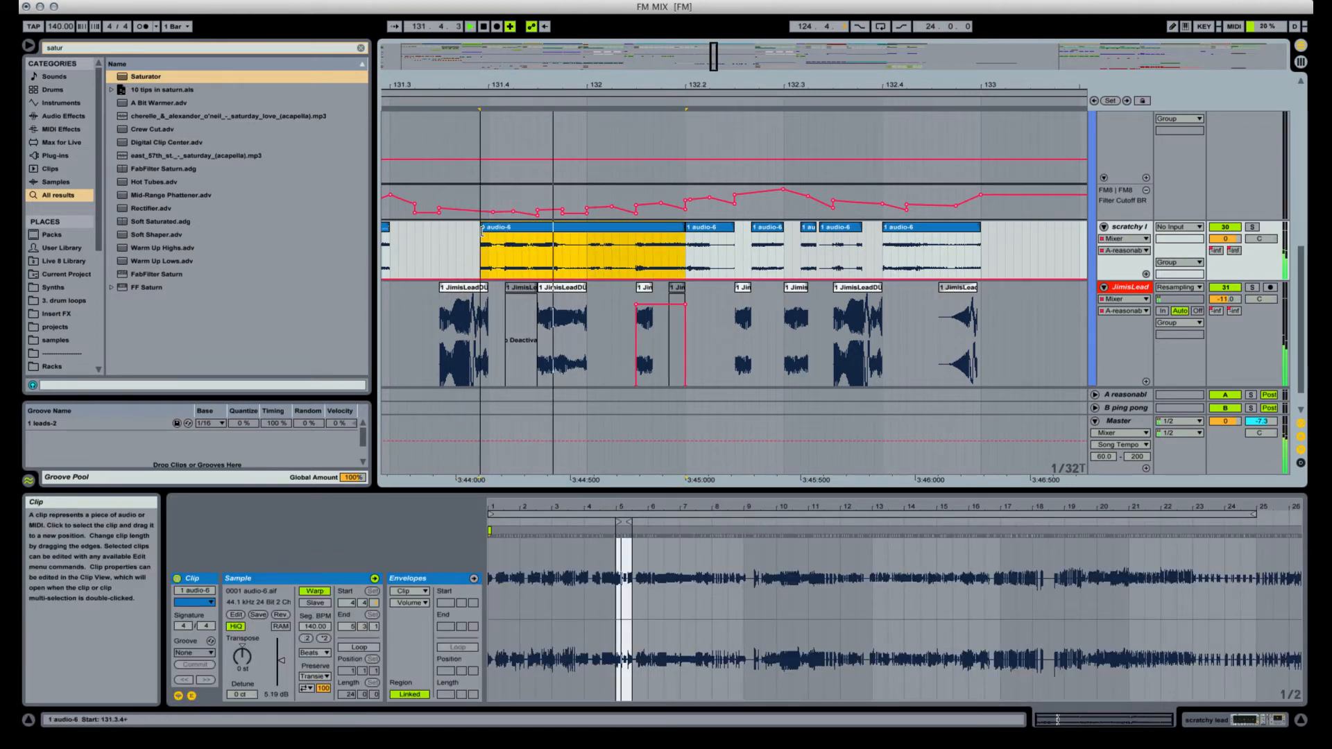
# Split off a short slice at the start of the scratchy lead clip at 131.4.1 and loop that beat with the track soloed.
pyautogui.click(502, 252)
pyautogui.press('super+e')
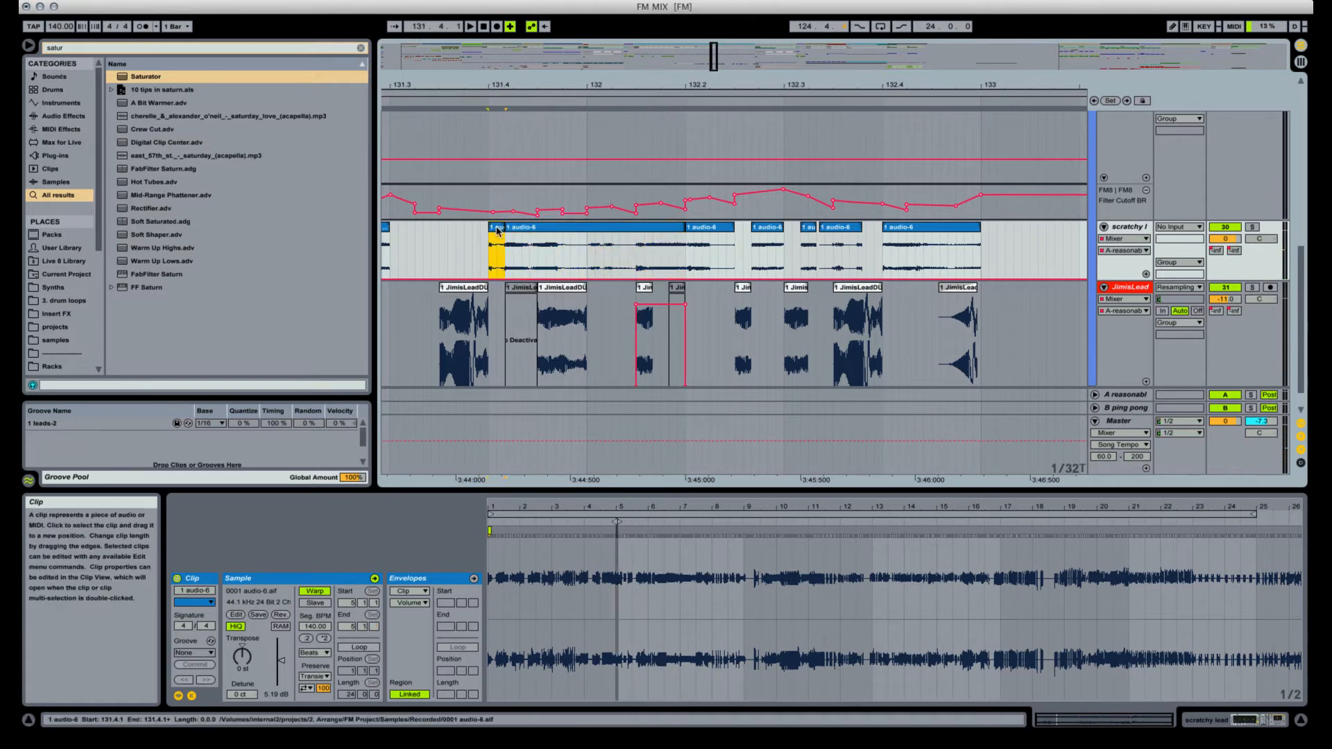
pyautogui.click(1253, 227)
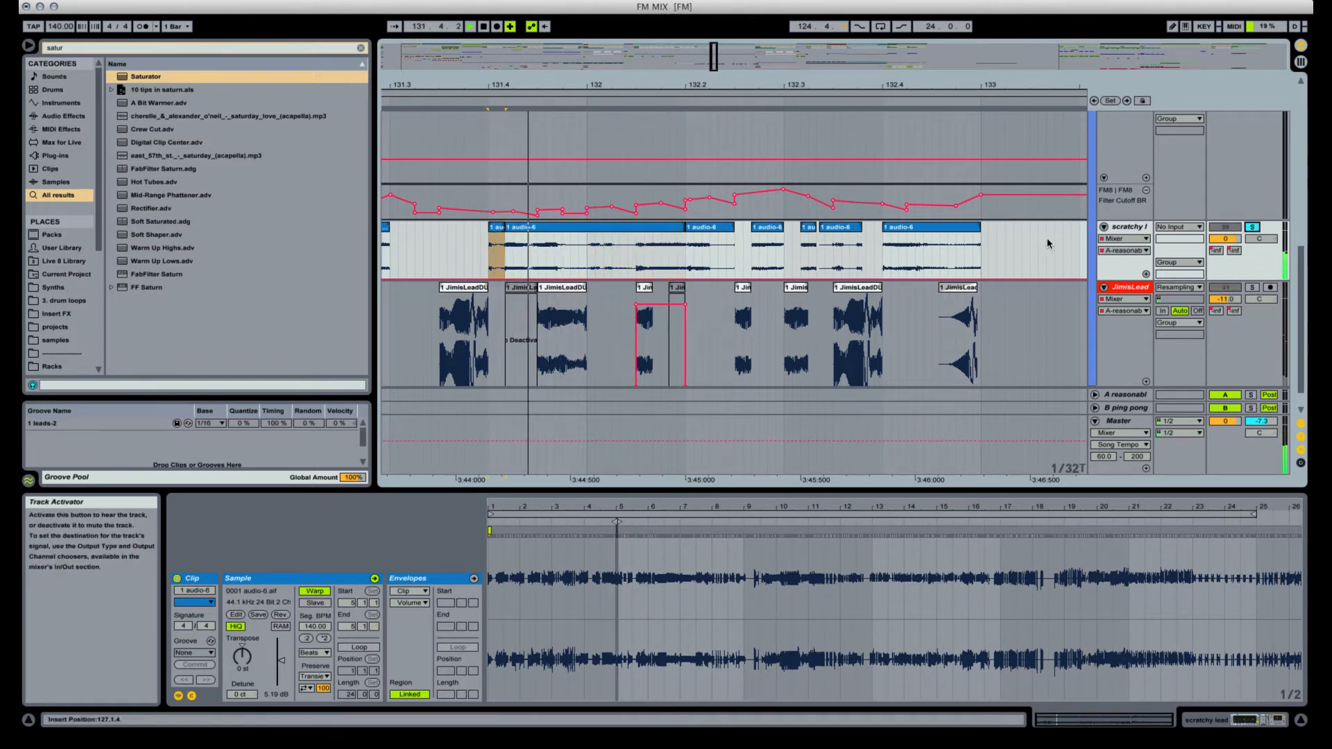
pyautogui.press('super+l')
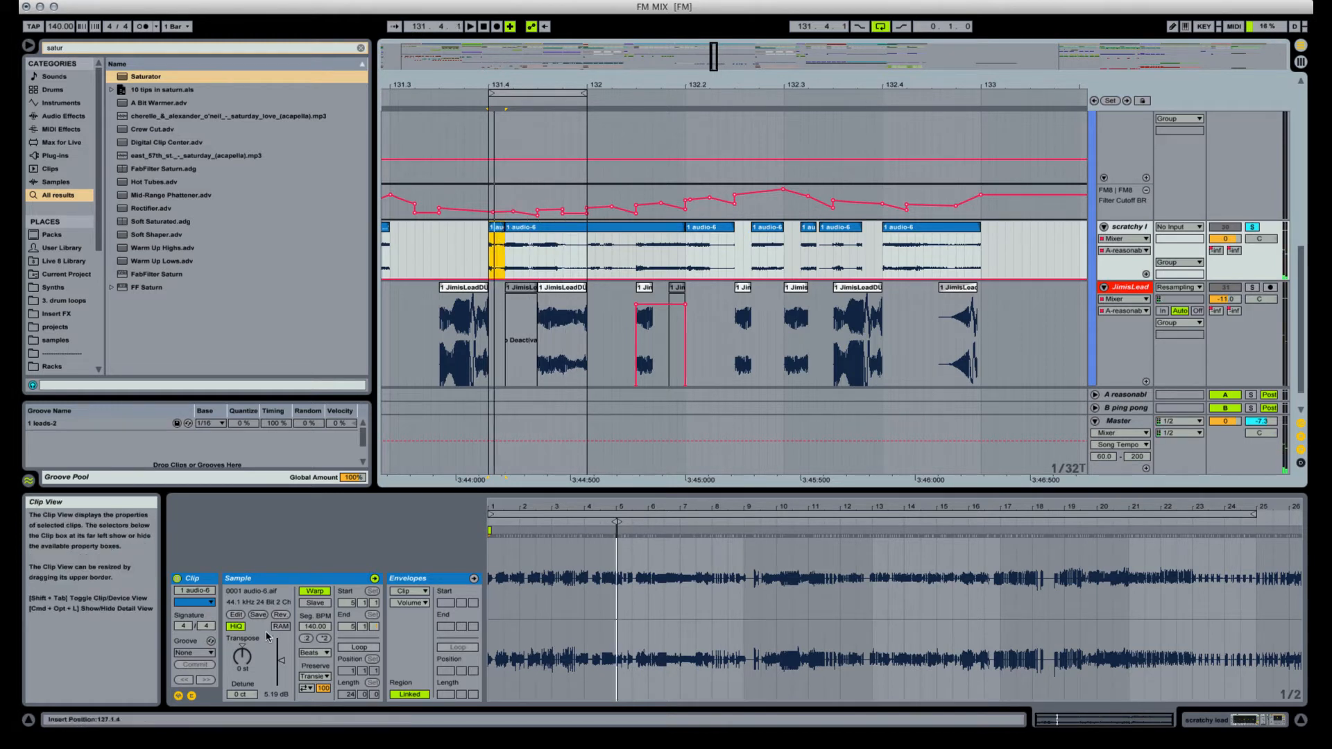
# Transpose the 131.4.1 slice to -12 st with warping off and 6.94 dB gain, and unsolo the scratchy lead track.
pyautogui.click(242, 658)
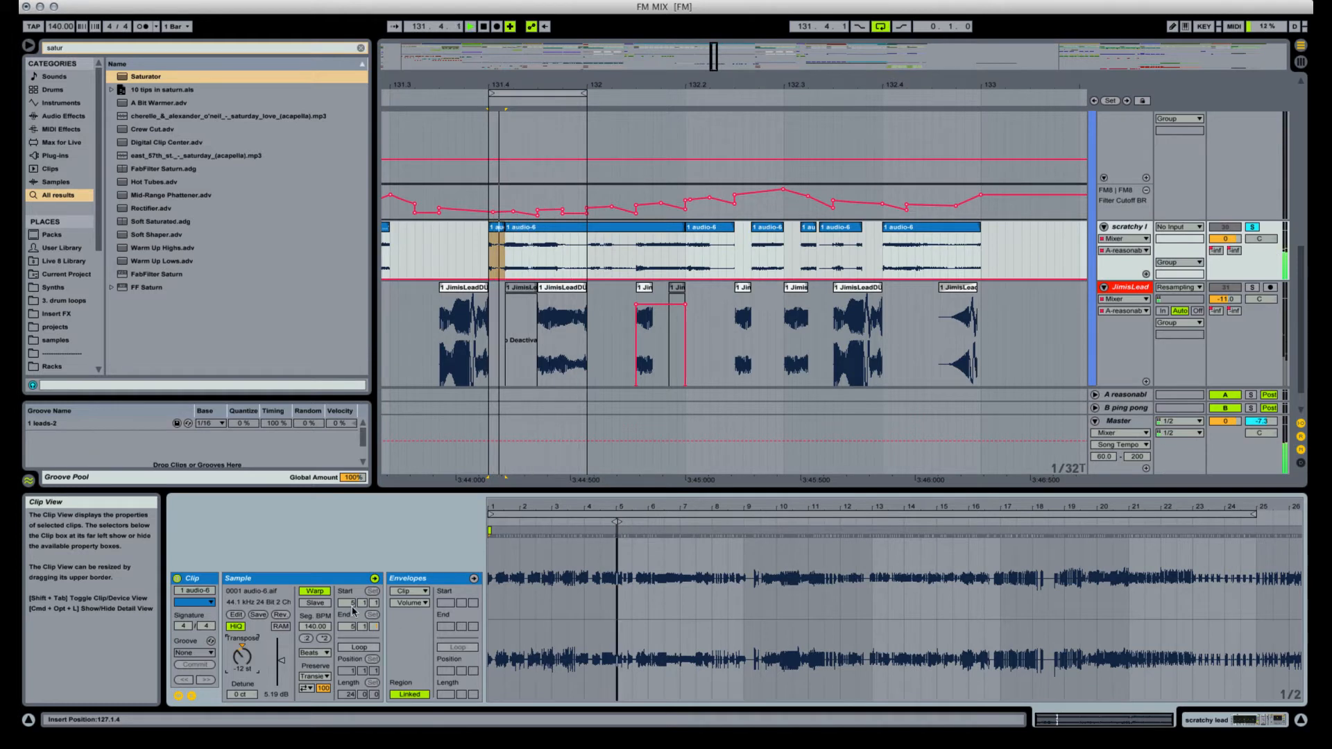
pyautogui.click(315, 591)
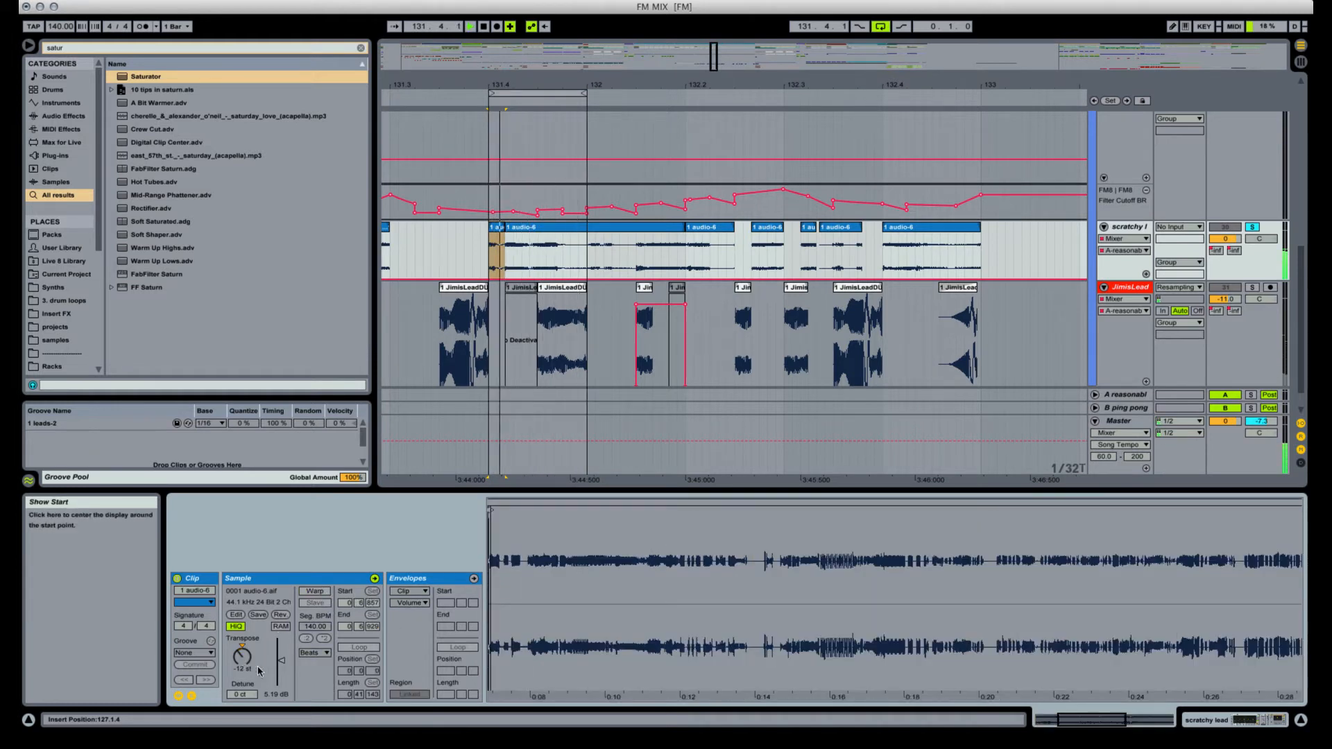
pyautogui.moveTo(281, 660); pyautogui.dragTo(281, 657)
pyautogui.press('space')
pyautogui.click(1252, 228)
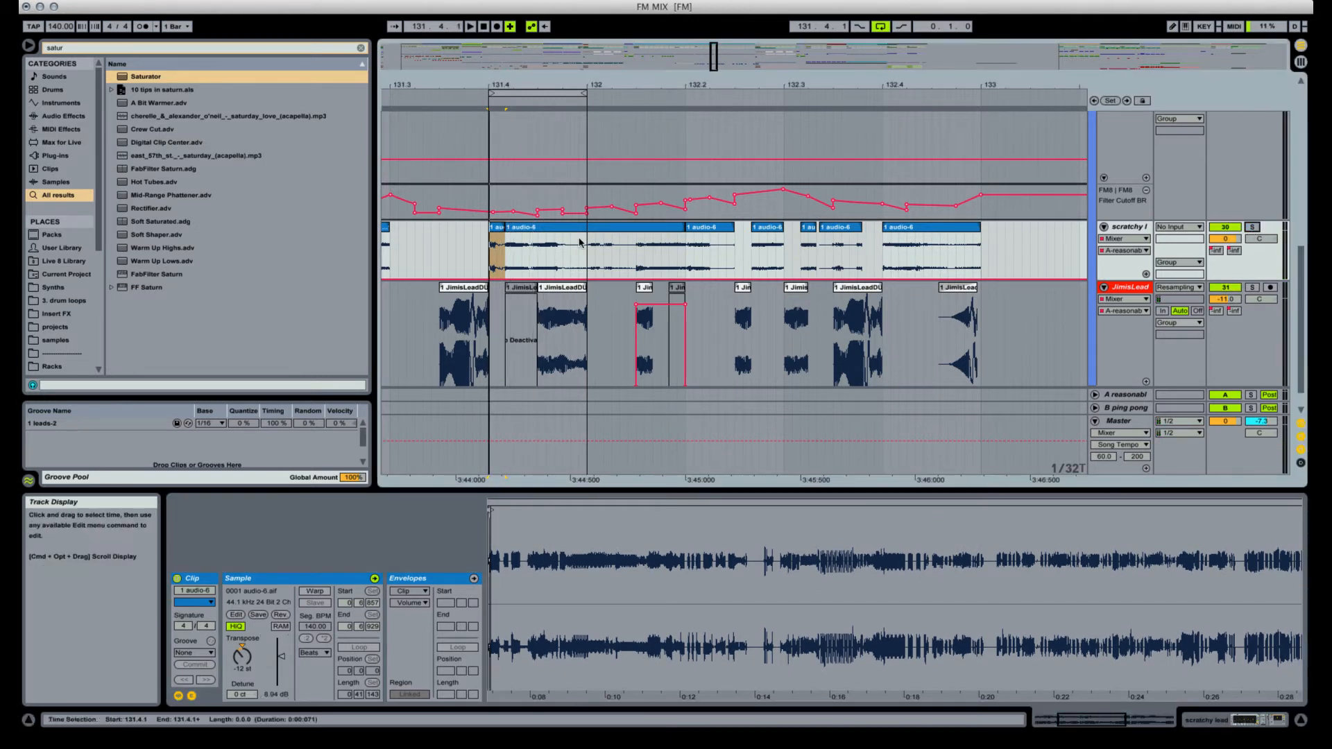
# Turn off the arrangement loop and play the scratchy lead from just before 131.4 into bar 133.
pyautogui.click(428, 243)
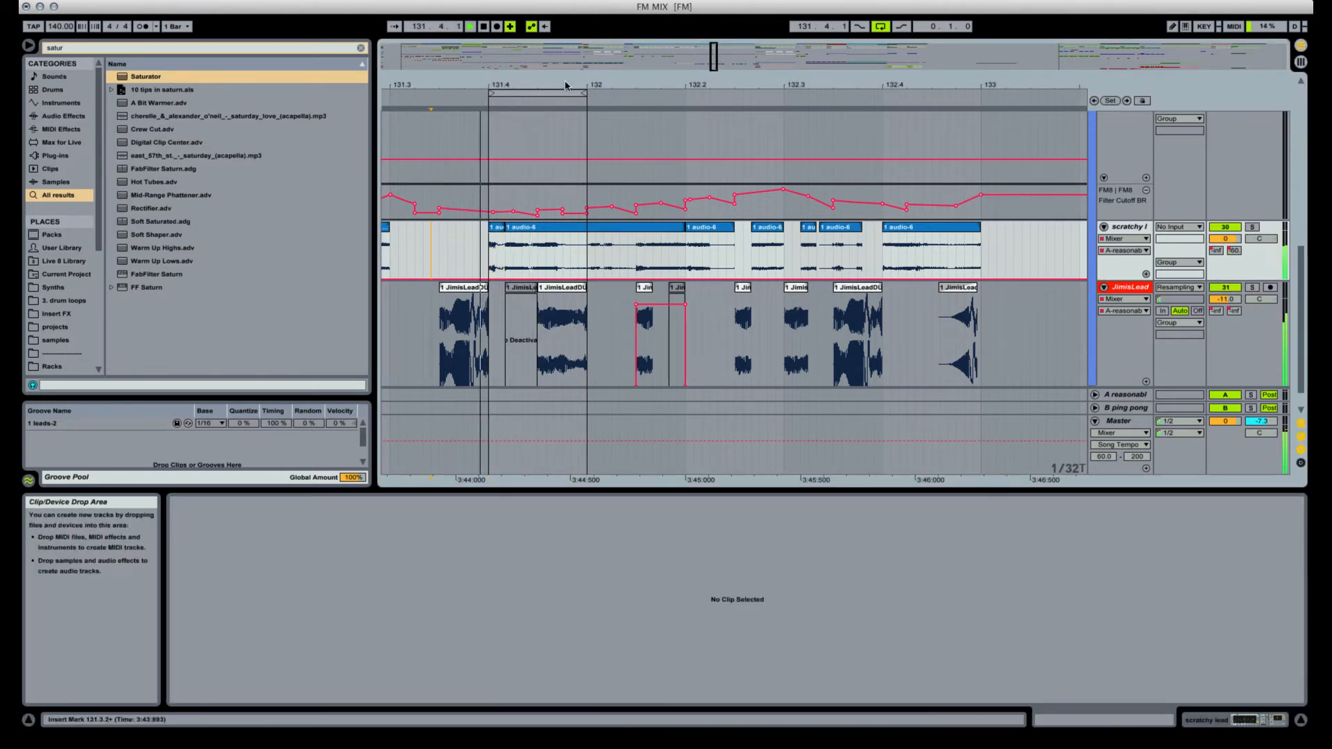
pyautogui.click(880, 27)
pyautogui.press('space')
pyautogui.moveTo(668, 83); pyautogui.dragTo(668, 52)
pyautogui.moveTo(565, 77); pyautogui.dragTo(480, 85)
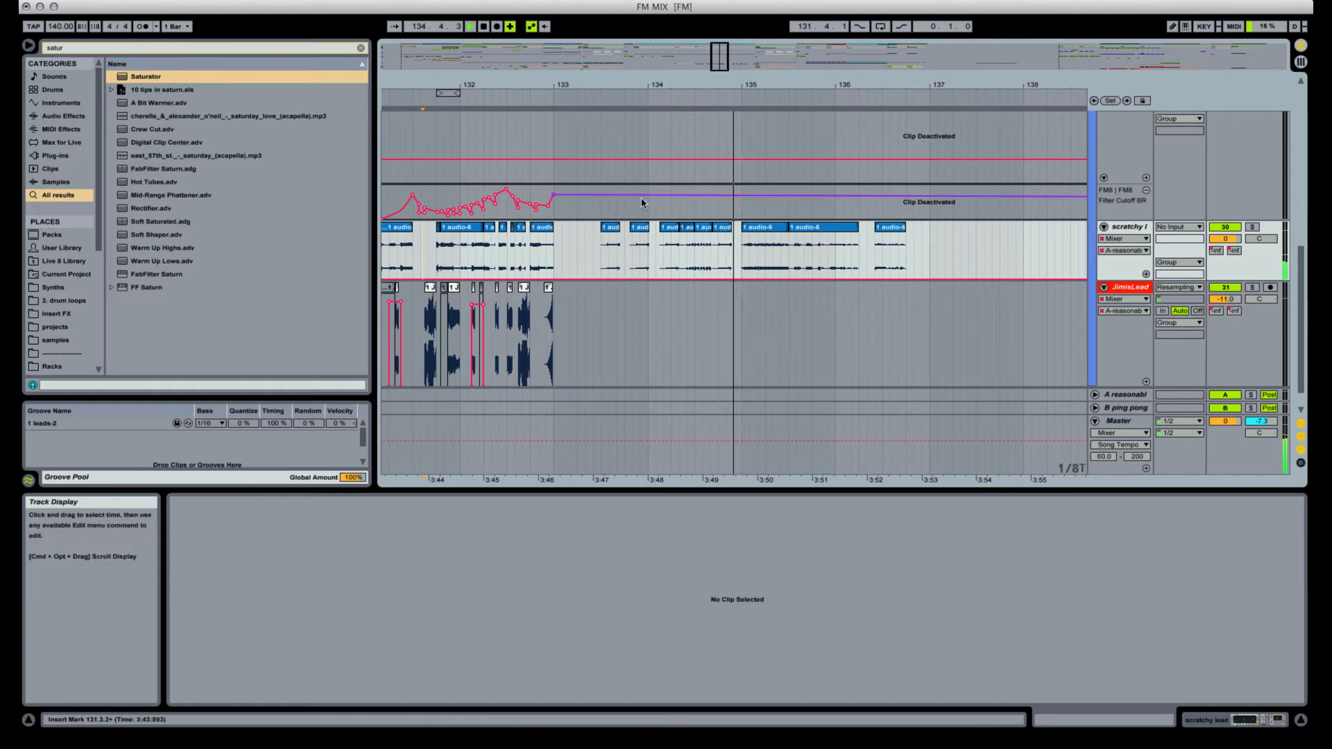
# Fill the start of bar 133 on the scratchy lead track with two short clips, at 133.1.1 and directly before the 133.3 clip.
pyautogui.moveTo(593, 255); pyautogui.dragTo(561, 236)
pyautogui.click(611, 228)
pyautogui.press('space')
pyautogui.click(561, 229)
pyautogui.press('space')
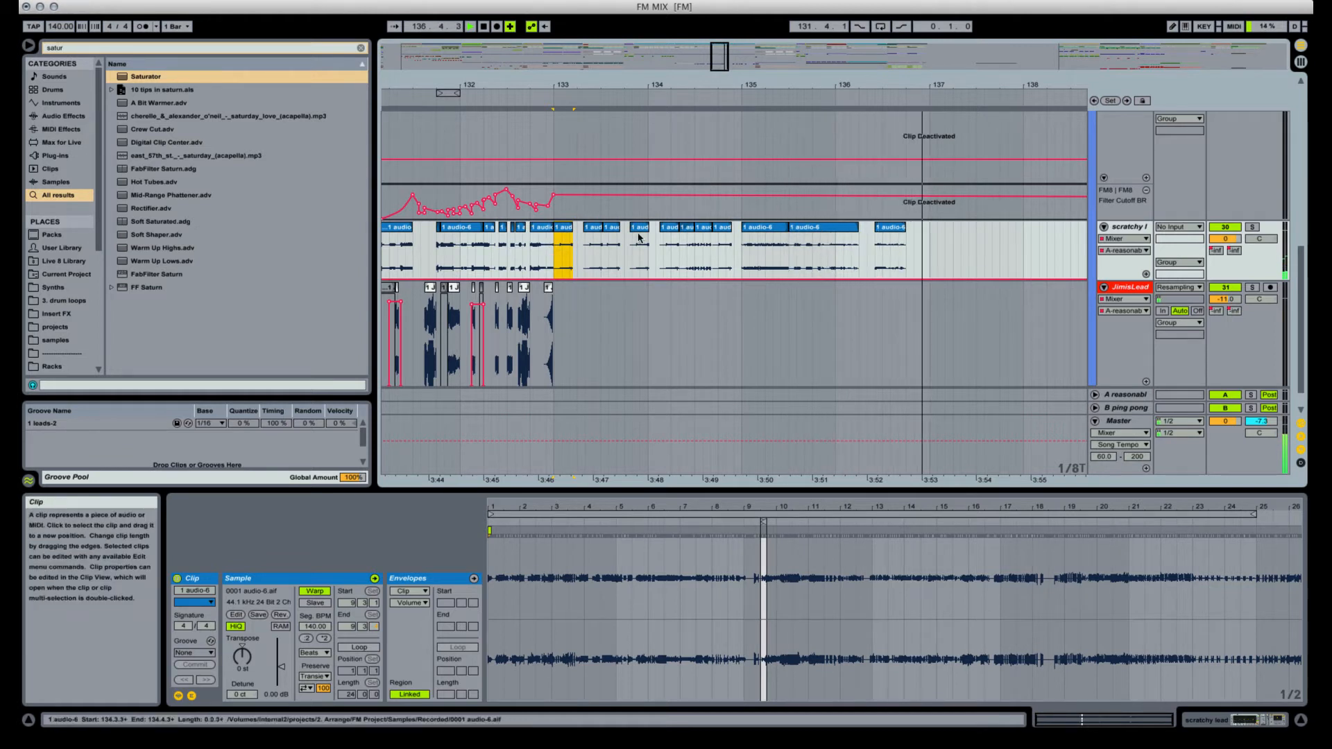
# Listen to the filled-in scratchy lead phrase from 132.4.1 and again from 133.1.1.
pyautogui.click(481, 246)
pyautogui.press('space')
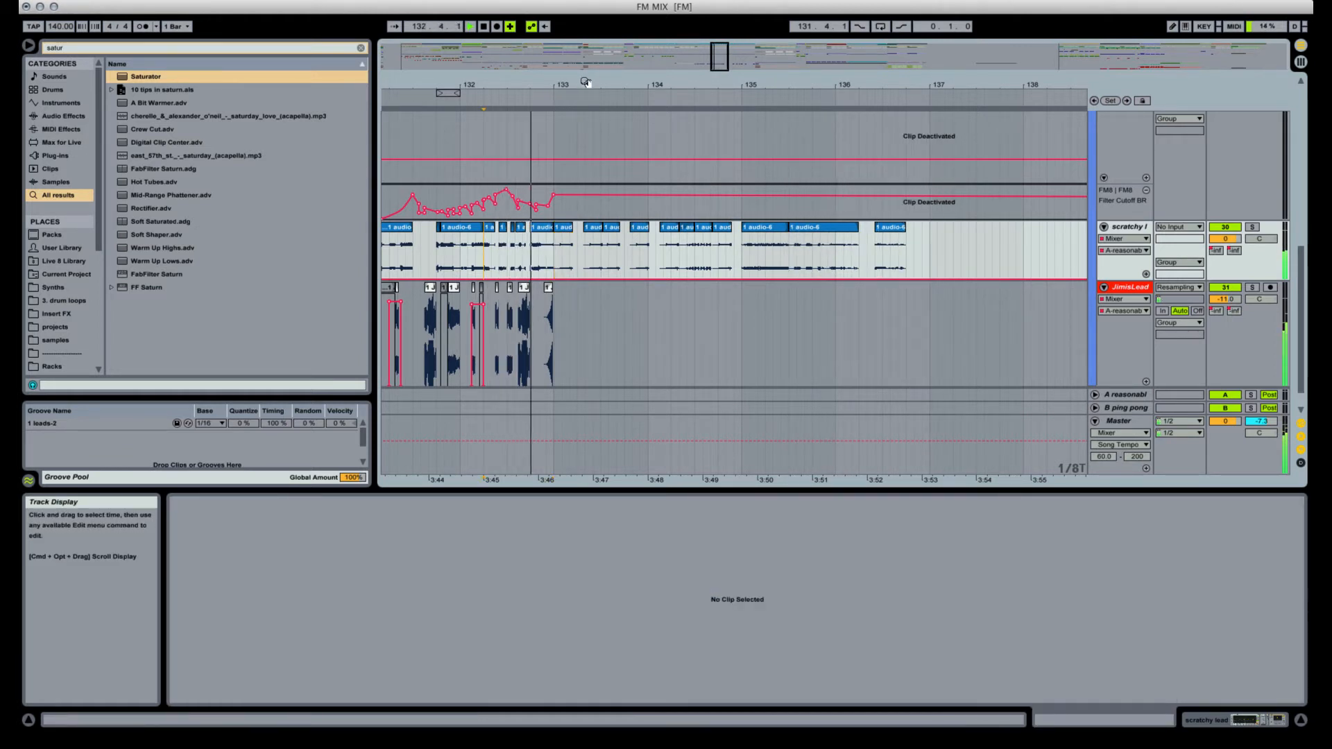
pyautogui.moveTo(585, 82); pyautogui.dragTo(586, 104)
pyautogui.click(544, 234)
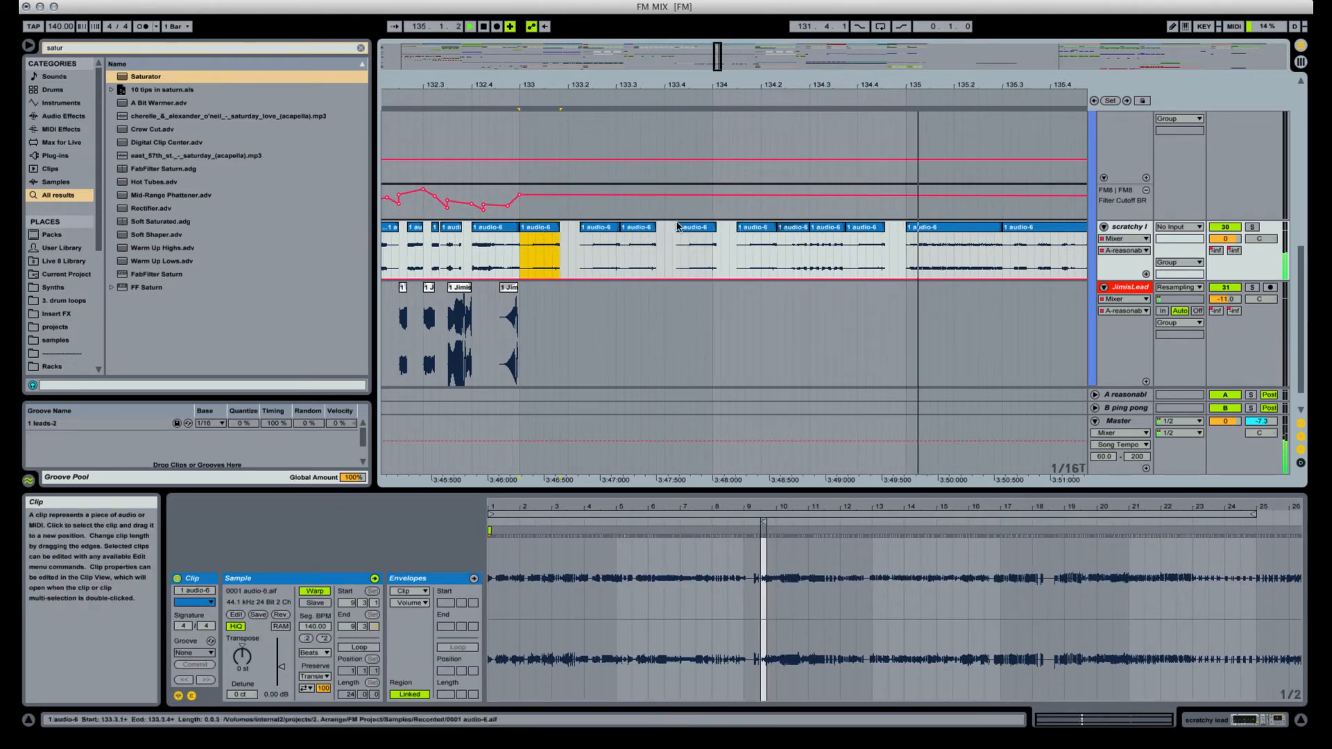
pyautogui.press('space')
pyautogui.press('space')
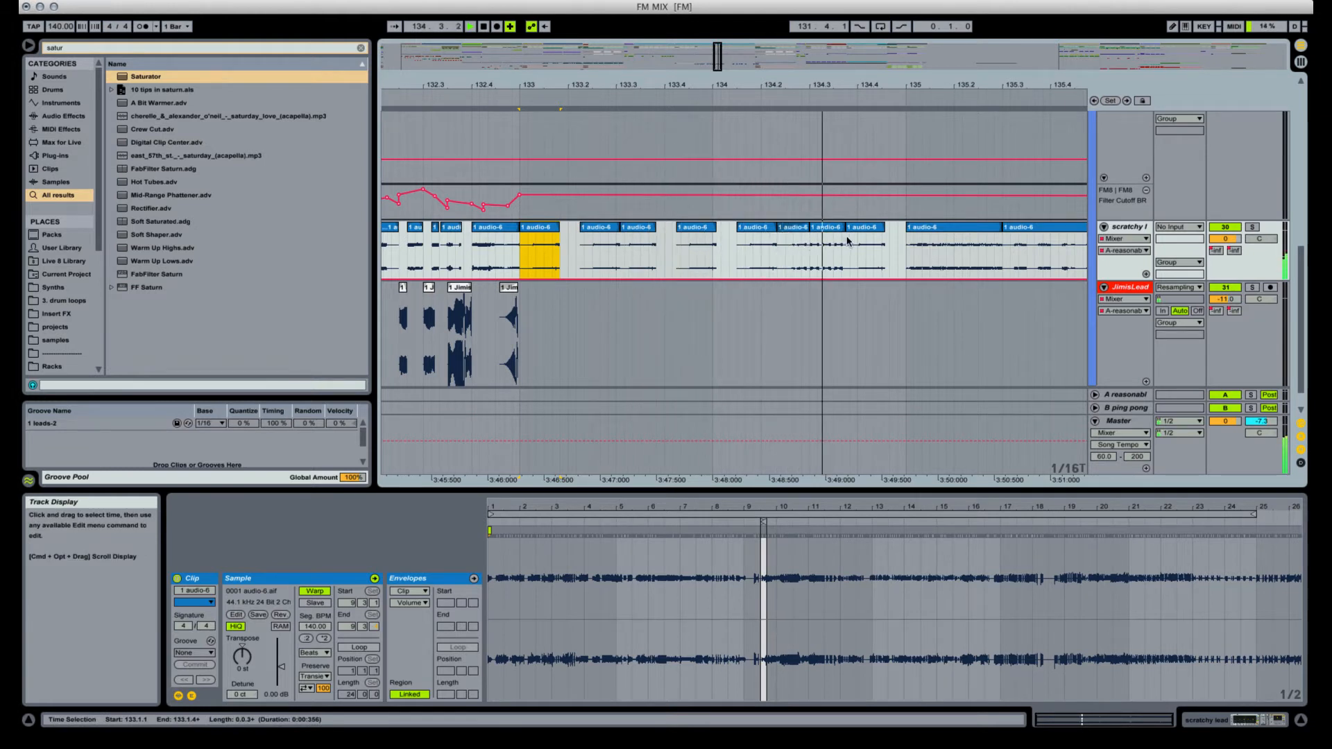
pyautogui.press('space')
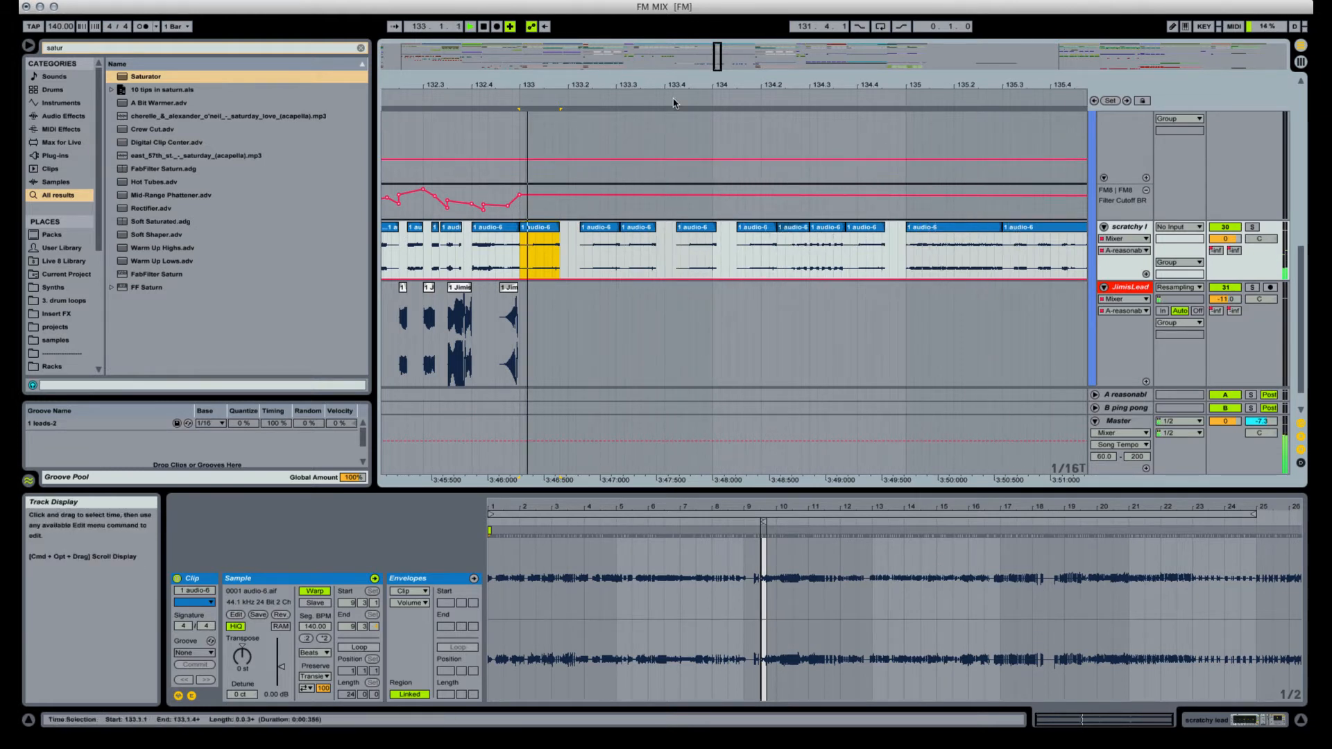
pyautogui.press('space')
# Set the gain of the scratchy lead clips from 133.1.1 to 134.4.3 to 4.38 dB.
pyautogui.moveTo(726, 347); pyautogui.dragTo(726, 335)
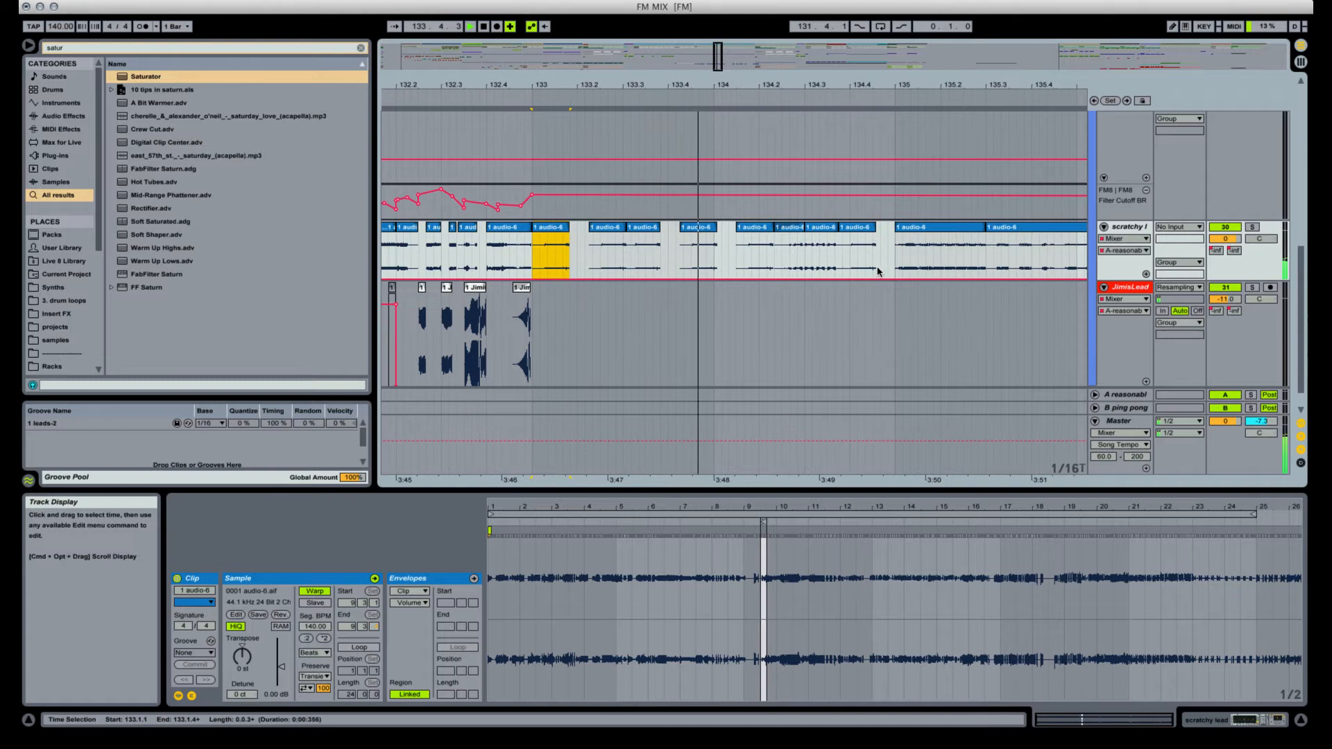
pyautogui.keyDown('shift'); pyautogui.click(858, 227); pyautogui.keyUp('shift')
pyautogui.press('space')
pyautogui.moveTo(281, 666); pyautogui.dragTo(281, 659)
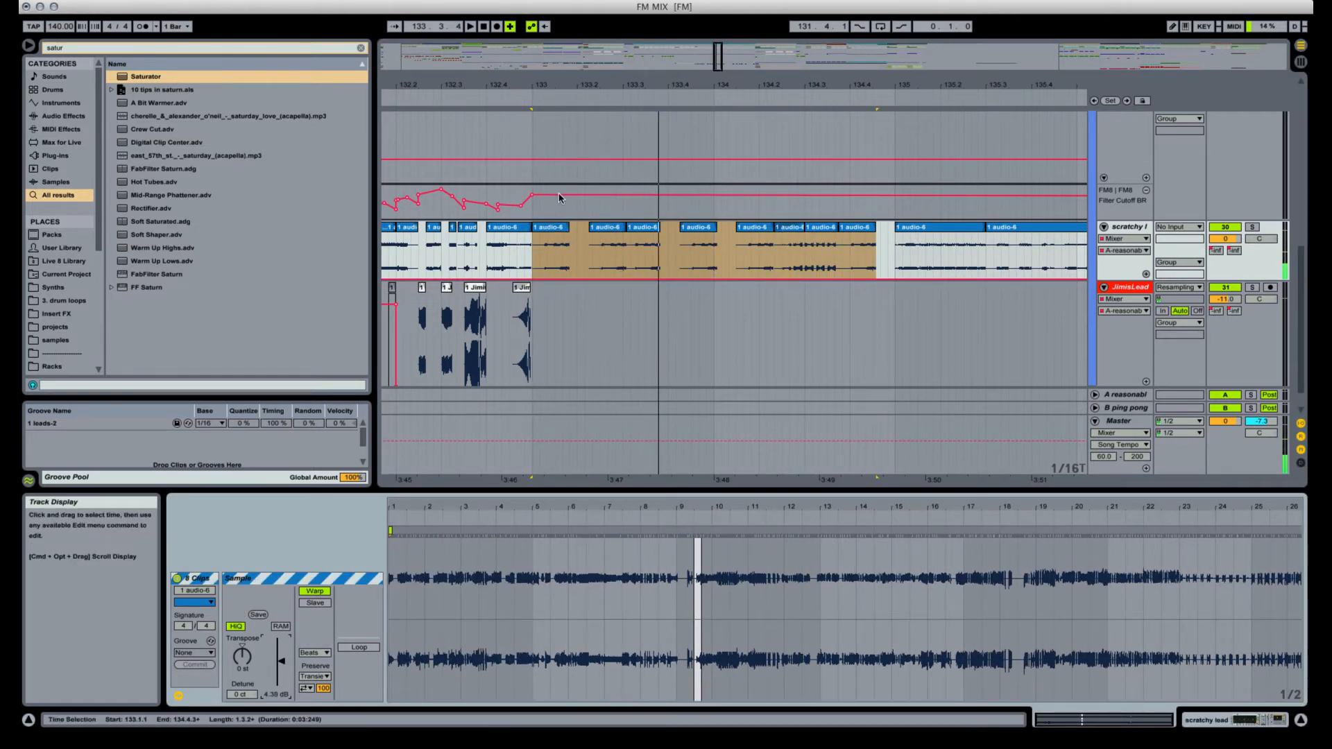
# Try the scratchy lead clips from 133.1.1 to 134.4.3 on the JimisLead track with 18.4 dB gain and play them.
pyautogui.moveTo(550, 229); pyautogui.dragTo(567, 300)
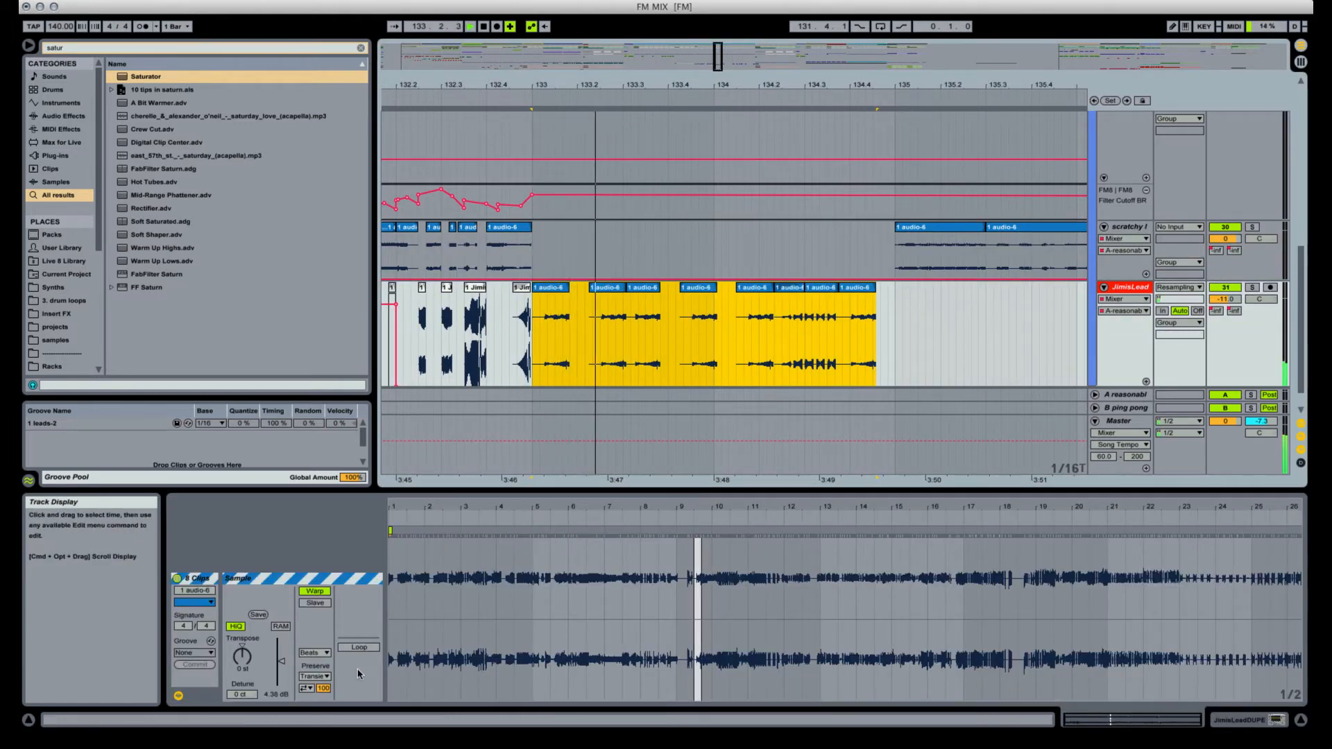
pyautogui.moveTo(284, 672); pyautogui.dragTo(281, 645)
pyautogui.press('space')
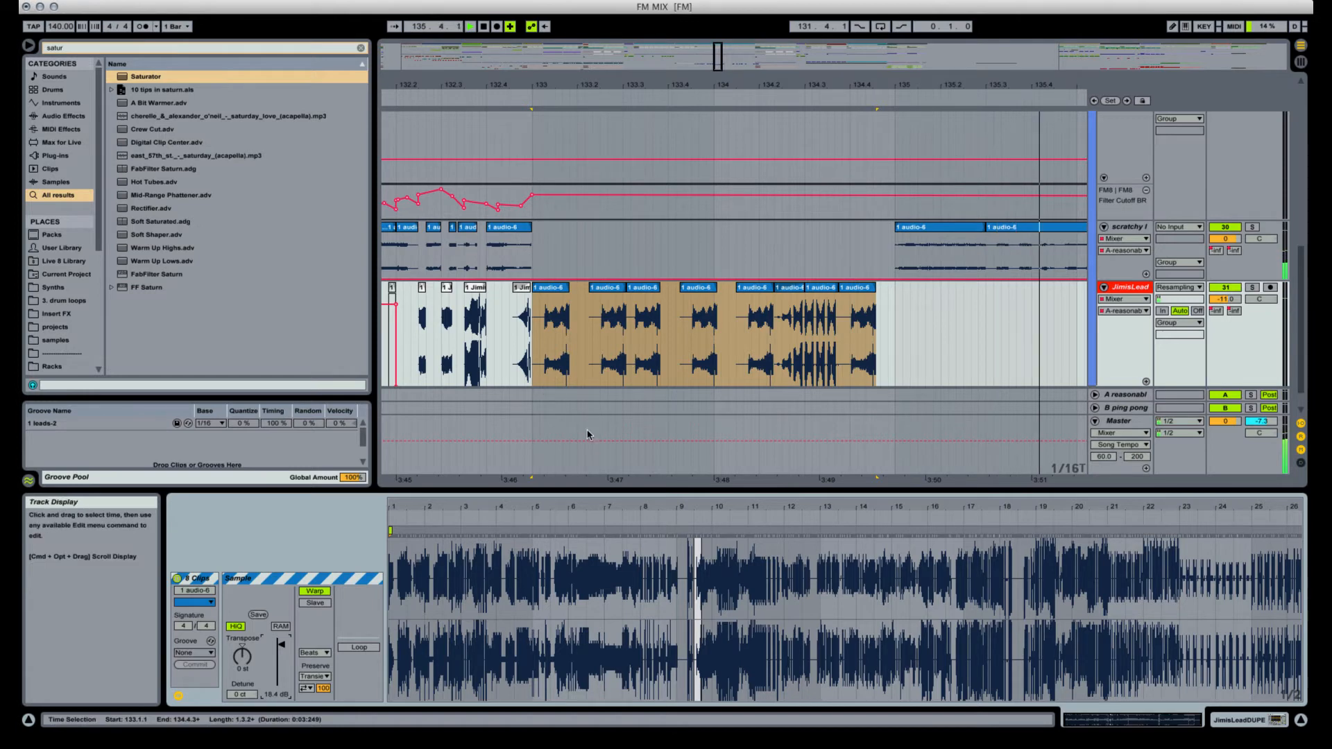
pyautogui.press('space')
pyautogui.press('space')
pyautogui.scroll(-1, 668, 328)
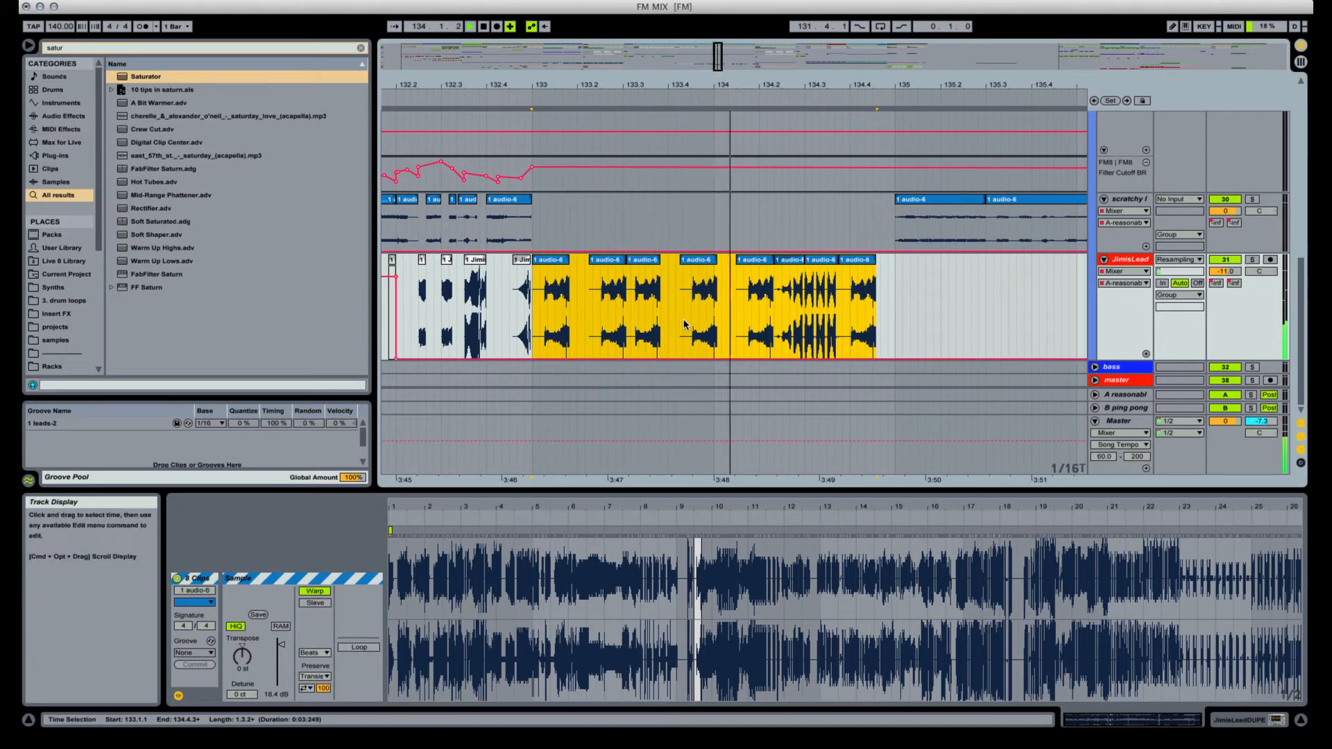
# Undo the gain boost and the clips' move to the JimisLead track, and replay from bar 133.
pyautogui.press('space')
pyautogui.press('super+z')
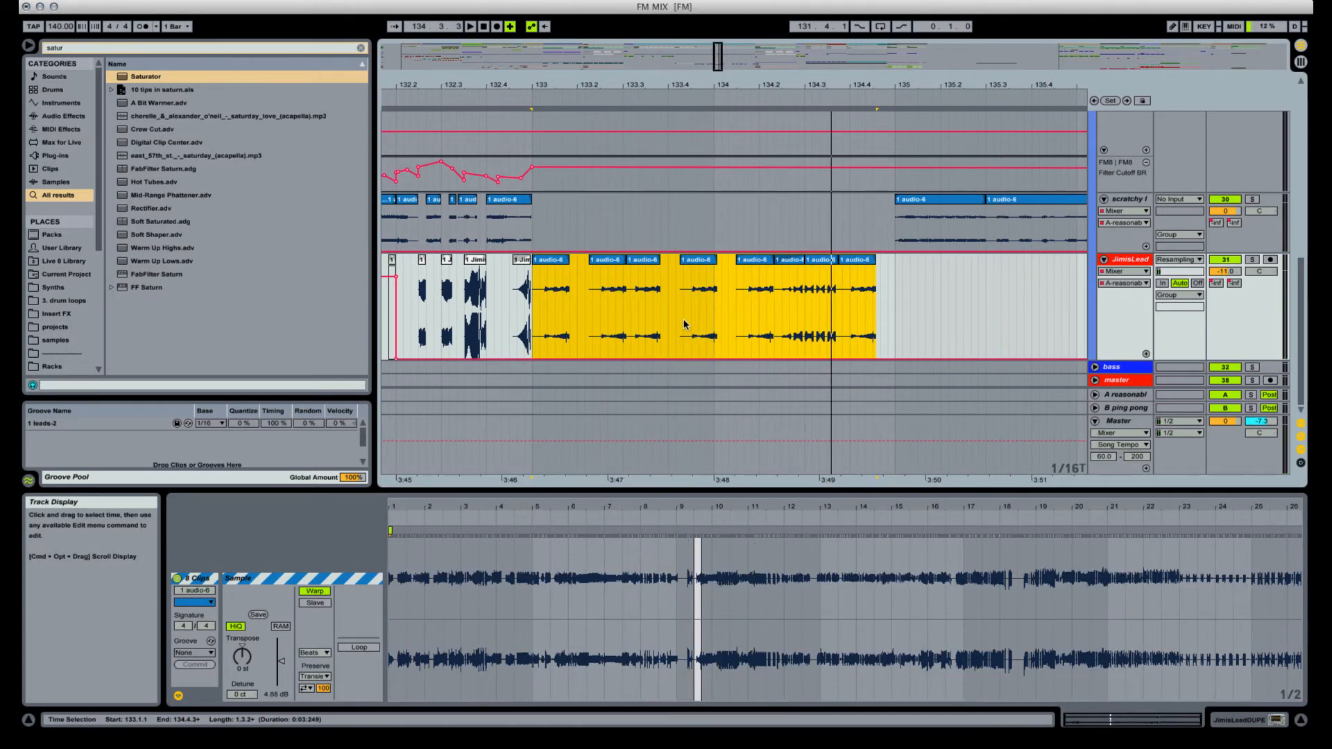
pyautogui.press('super+z')
pyautogui.press('space')
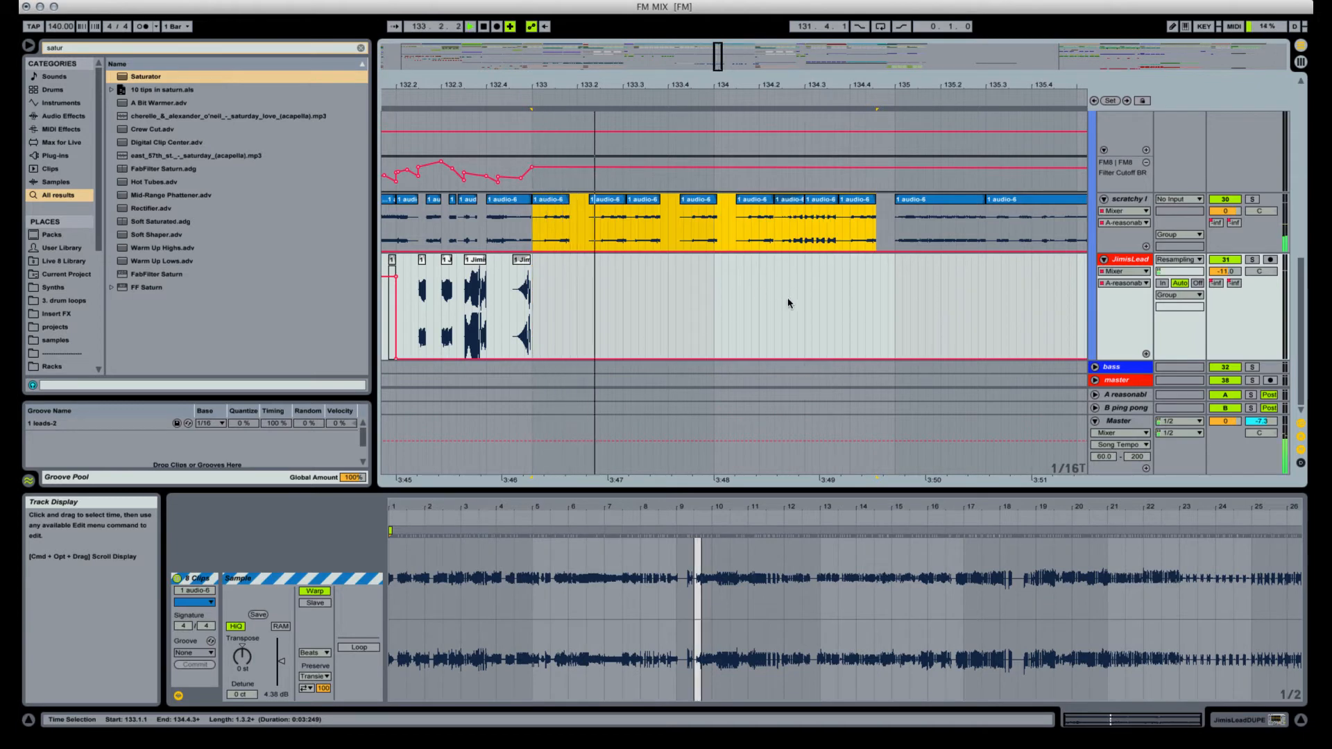
# Move the two long scratchy lead clips between 135 and 136.2 onto the JimisLead track.
pyautogui.moveTo(757, 85); pyautogui.dragTo(678, 85)
pyautogui.click(710, 200)
pyautogui.keyDown('shift'); pyautogui.click(801, 200); pyautogui.keyUp('shift')
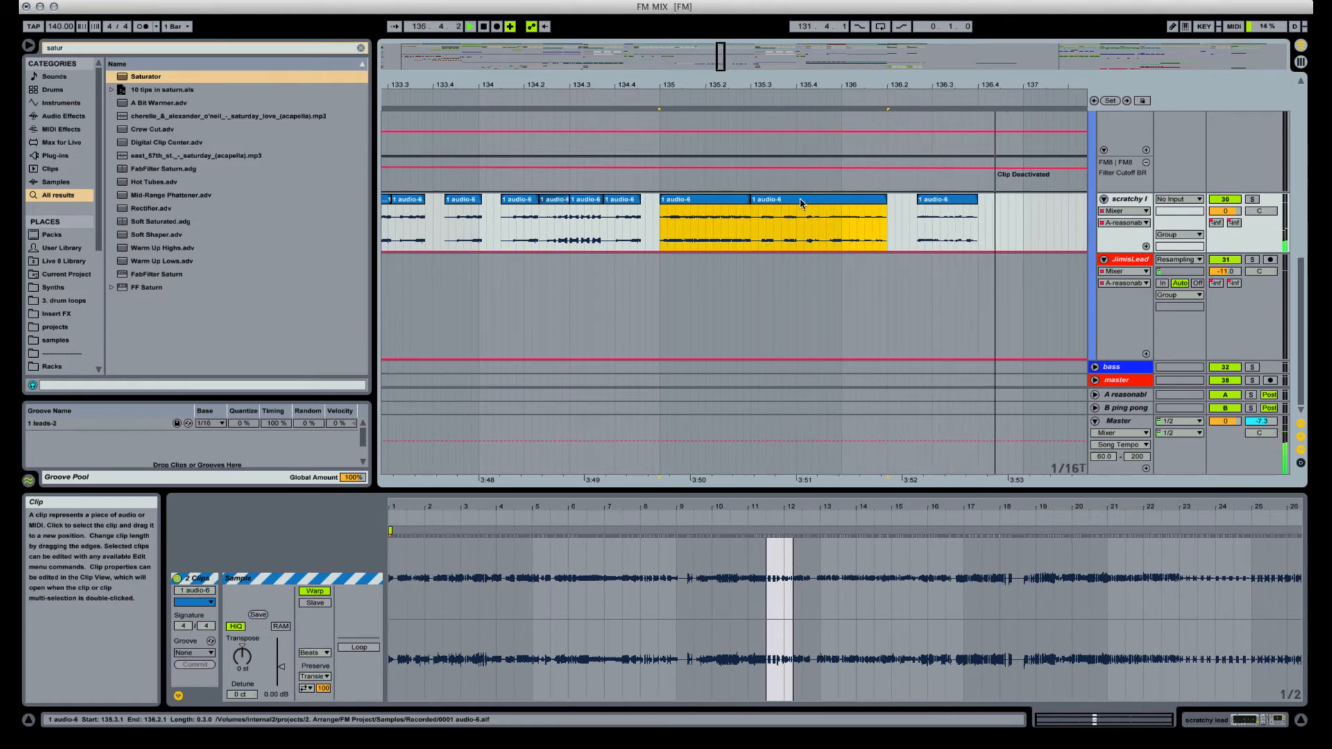
pyautogui.press('space')
pyautogui.moveTo(801, 201); pyautogui.dragTo(798, 264)
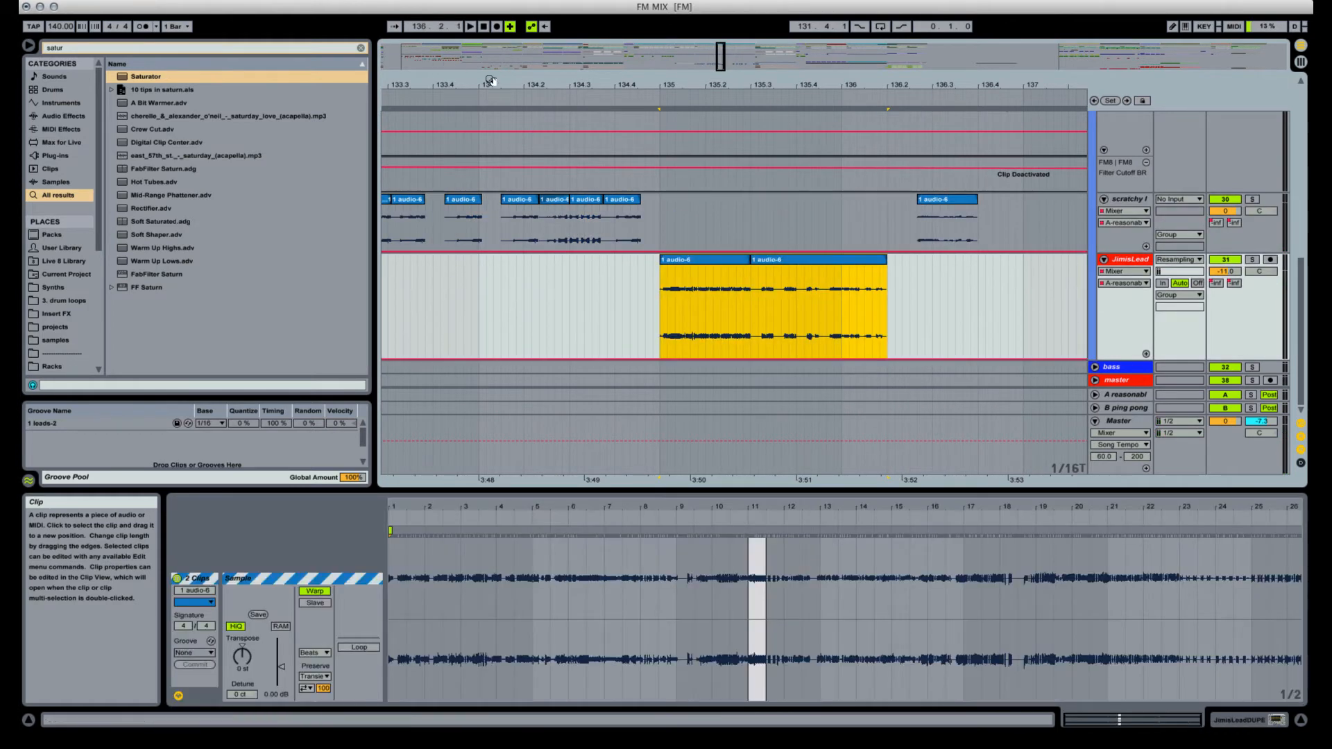
# Move the two short scratchy lead clips between 134.2 and 134.3 onto the JimisLead track.
pyautogui.moveTo(491, 80); pyautogui.dragTo(589, 61)
pyautogui.click(631, 200)
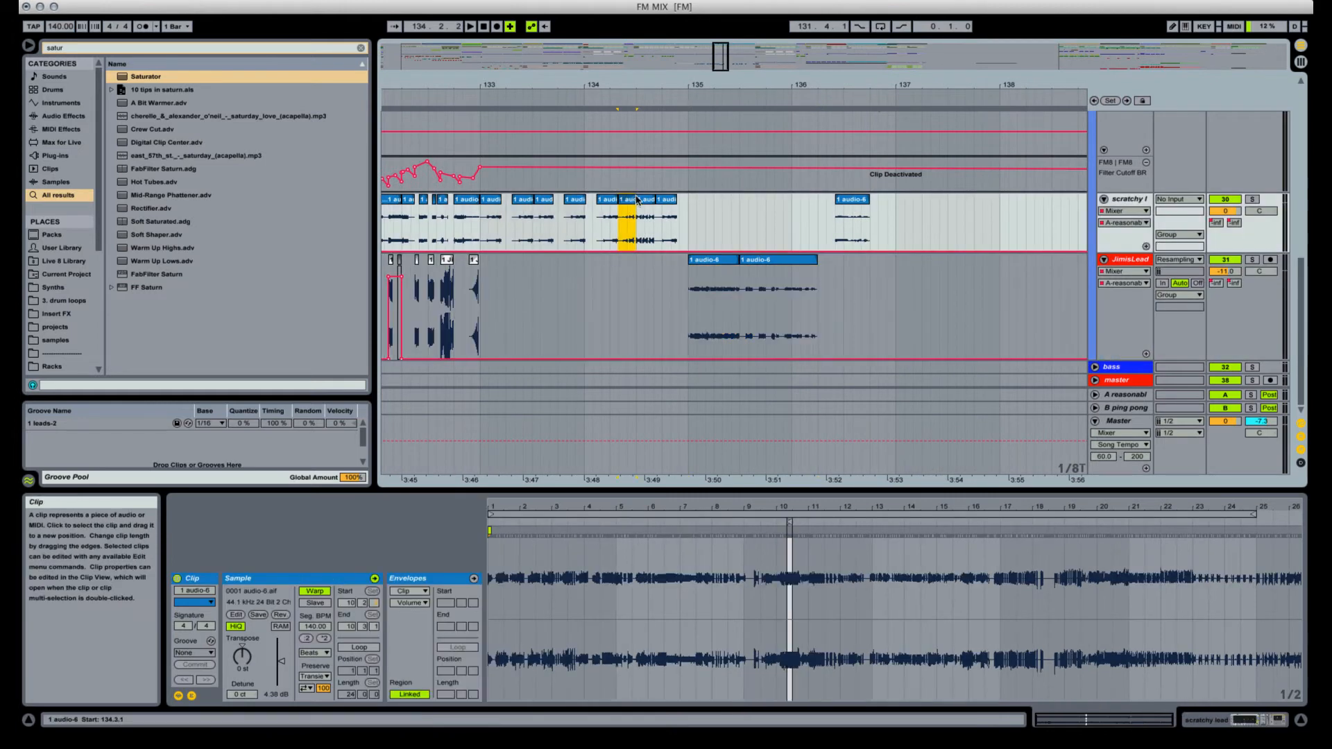
pyautogui.keyDown('shift'); pyautogui.click(649, 200); pyautogui.keyUp('shift')
pyautogui.moveTo(649, 199); pyautogui.dragTo(645, 290)
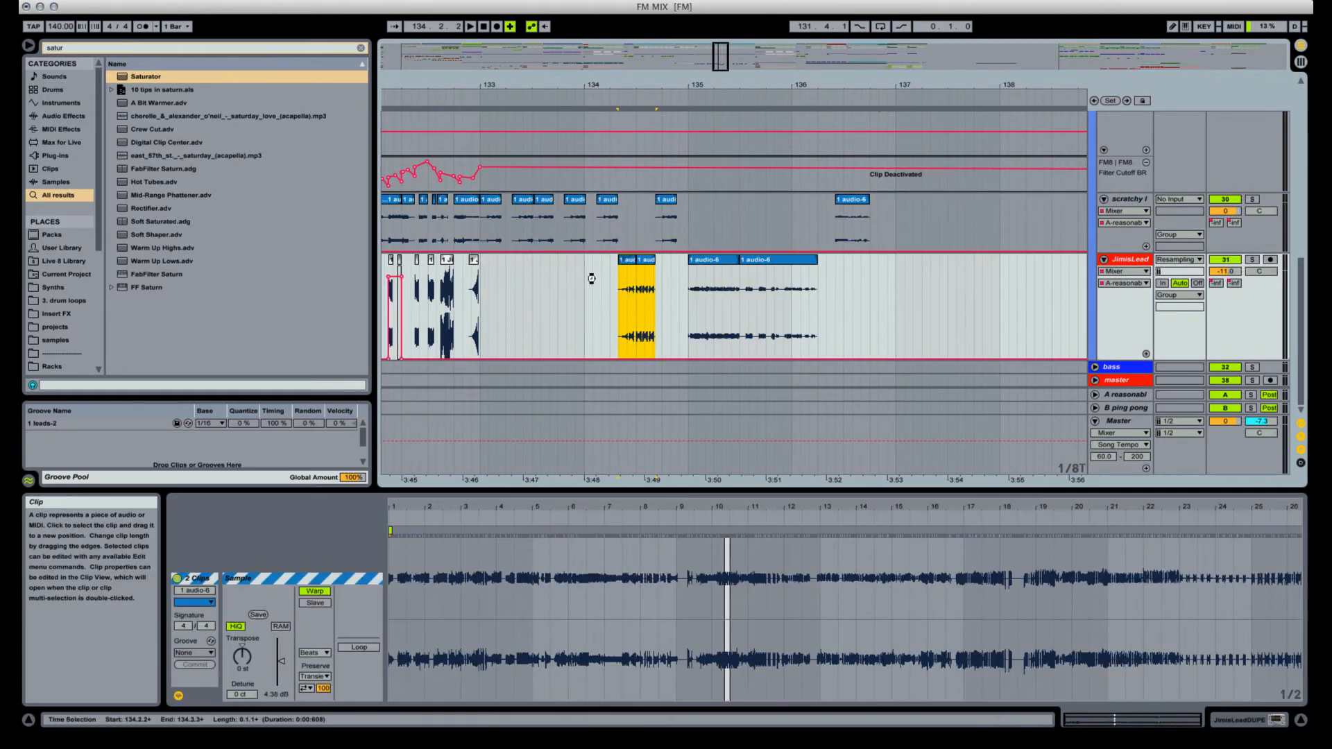
# Replay from 133.1.1, trim the end of the scratchy lead clip at 133.4 slightly shorter, and select the clip at 134.1.3.
pyautogui.click(490, 200)
pyautogui.press('space')
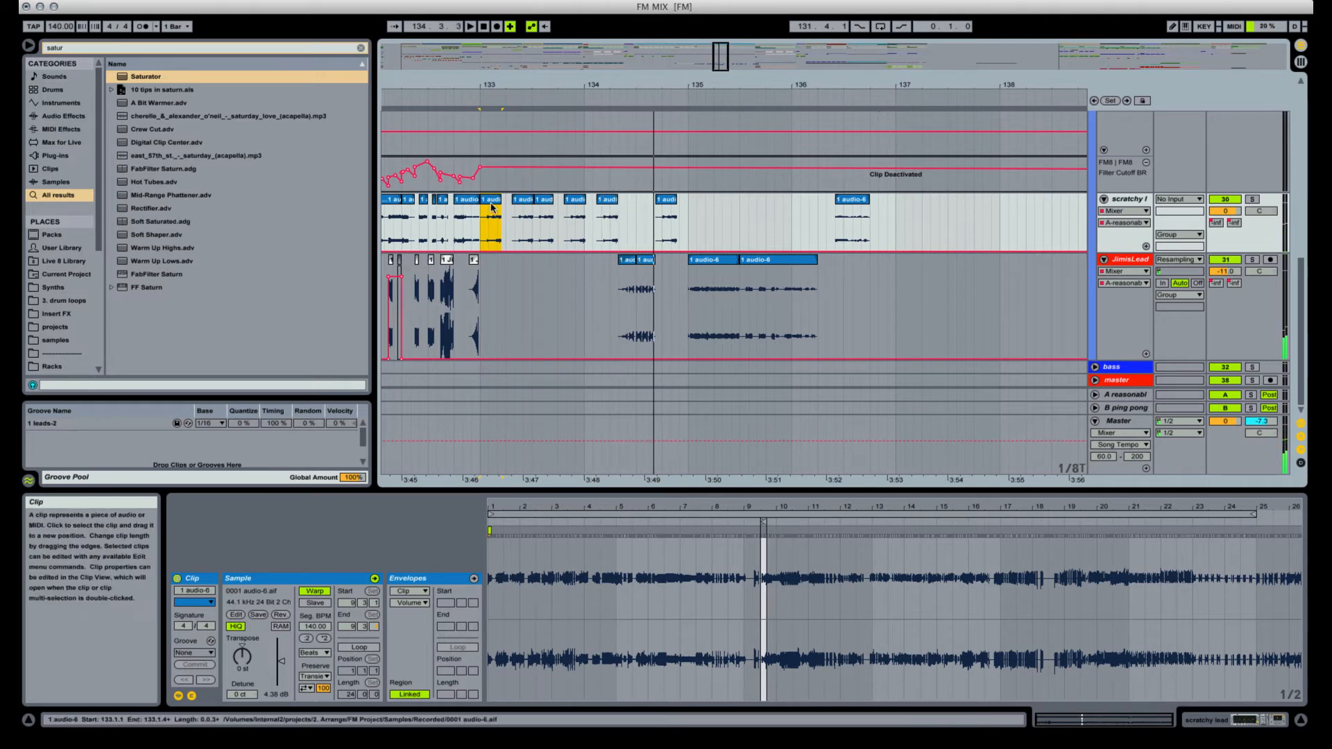
pyautogui.moveTo(563, 96); pyautogui.dragTo(566, 139)
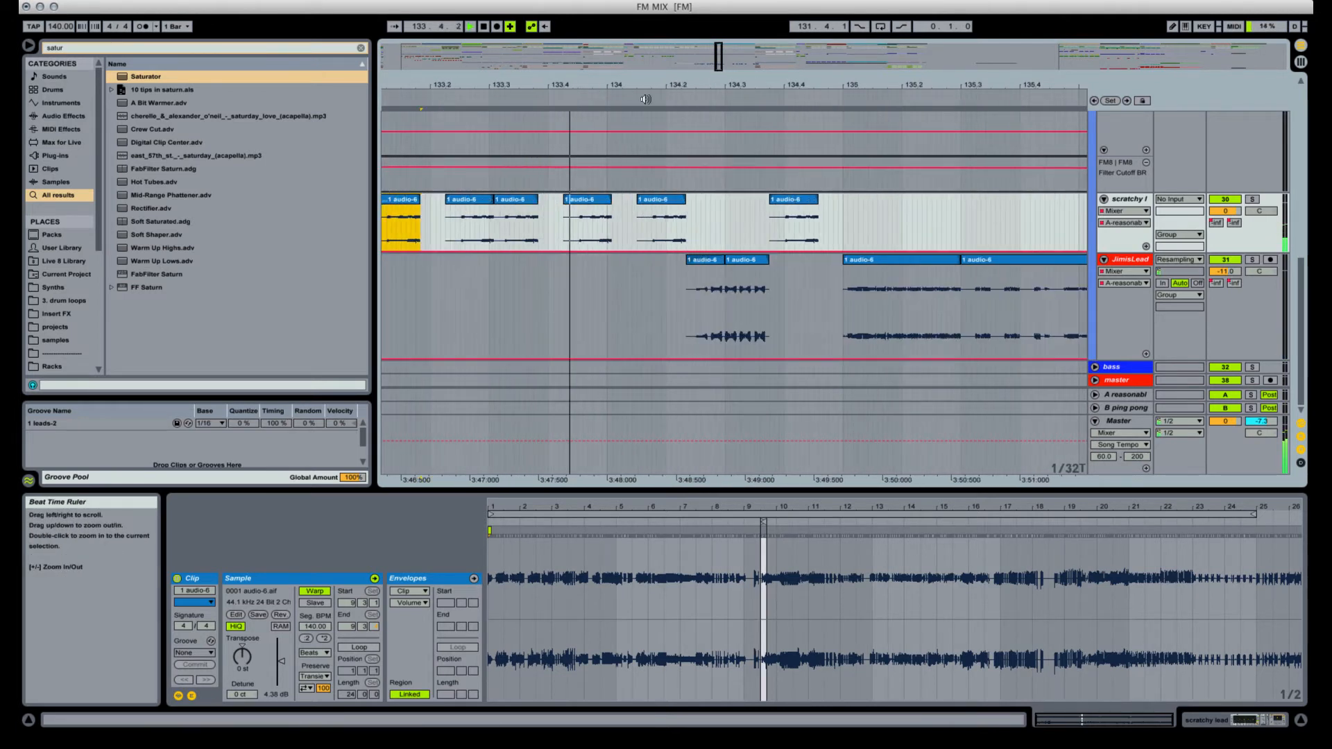
pyautogui.moveTo(611, 203); pyautogui.dragTo(606, 201)
pyautogui.moveTo(664, 90); pyautogui.dragTo(665, 75)
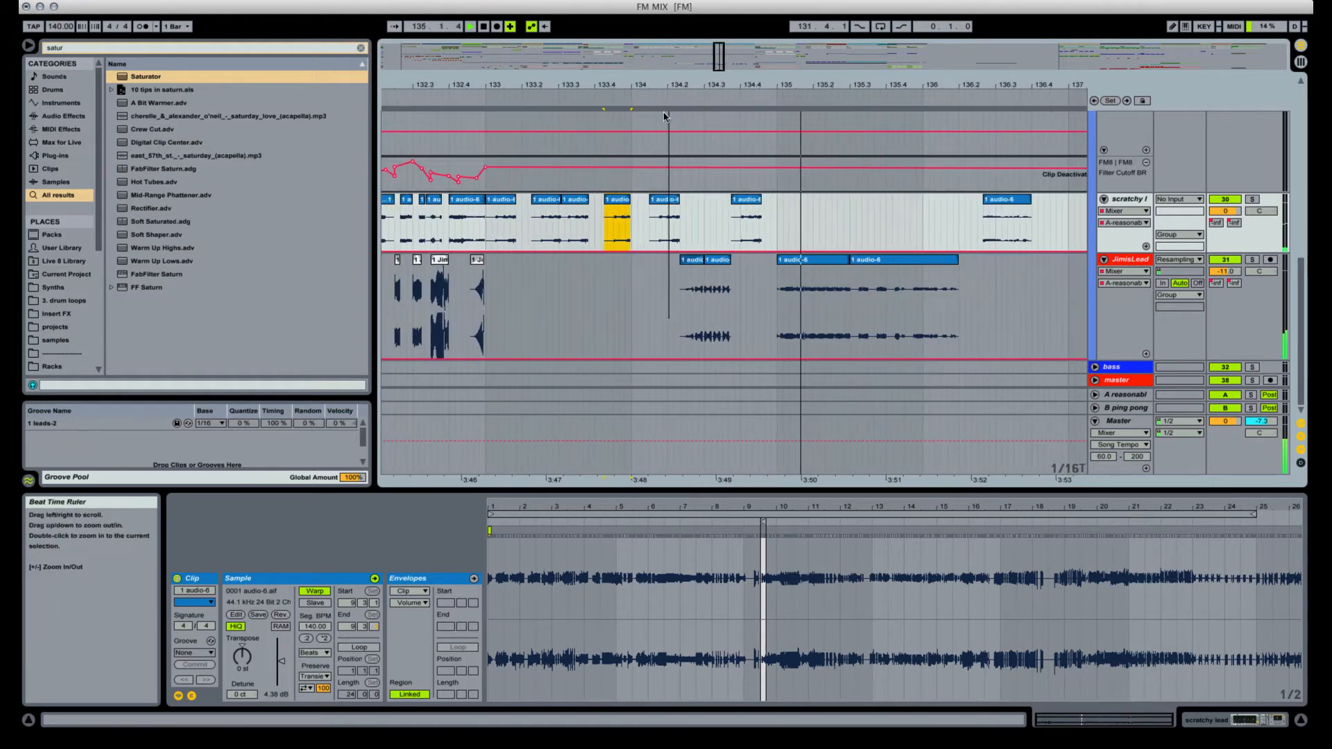
pyautogui.click(674, 199)
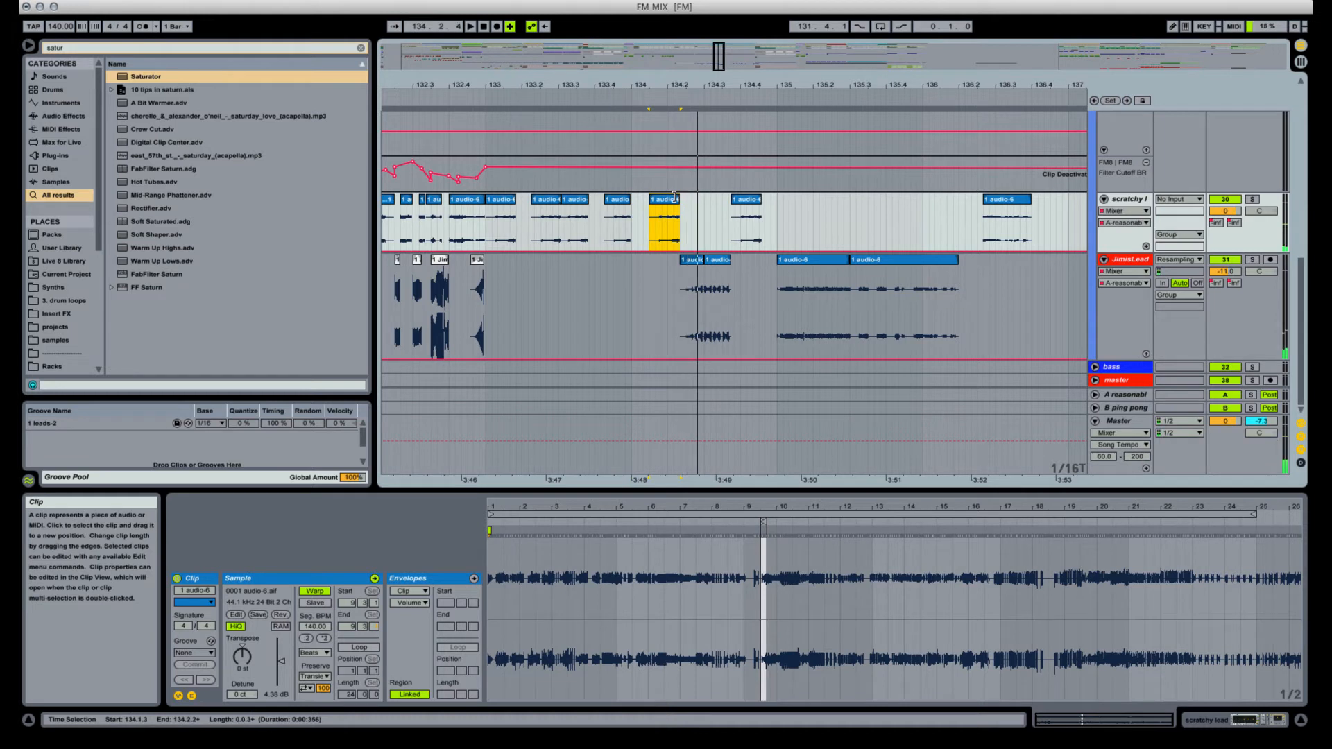
# Play past bar 134 and extend the end of the scratchy lead clip at 134.3.3 slightly.
pyautogui.press('space')
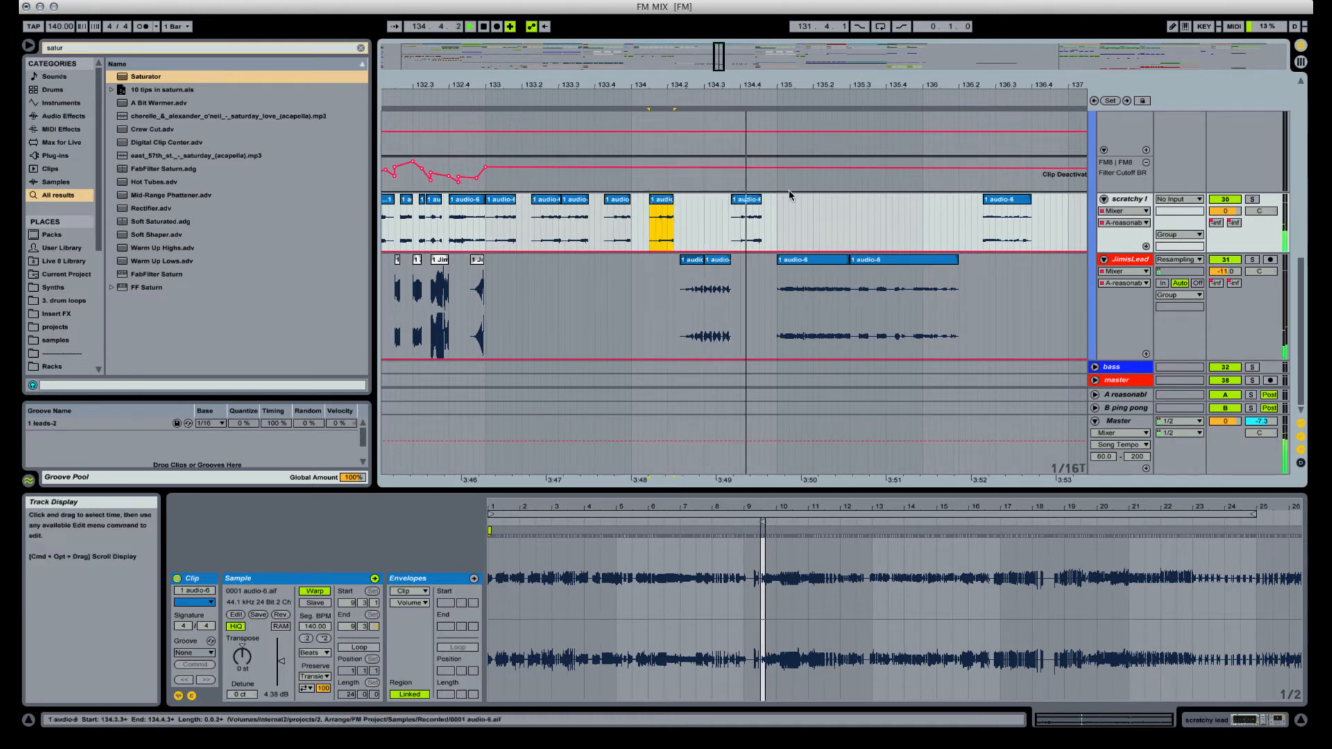
pyautogui.moveTo(761, 199); pyautogui.dragTo(767, 197)
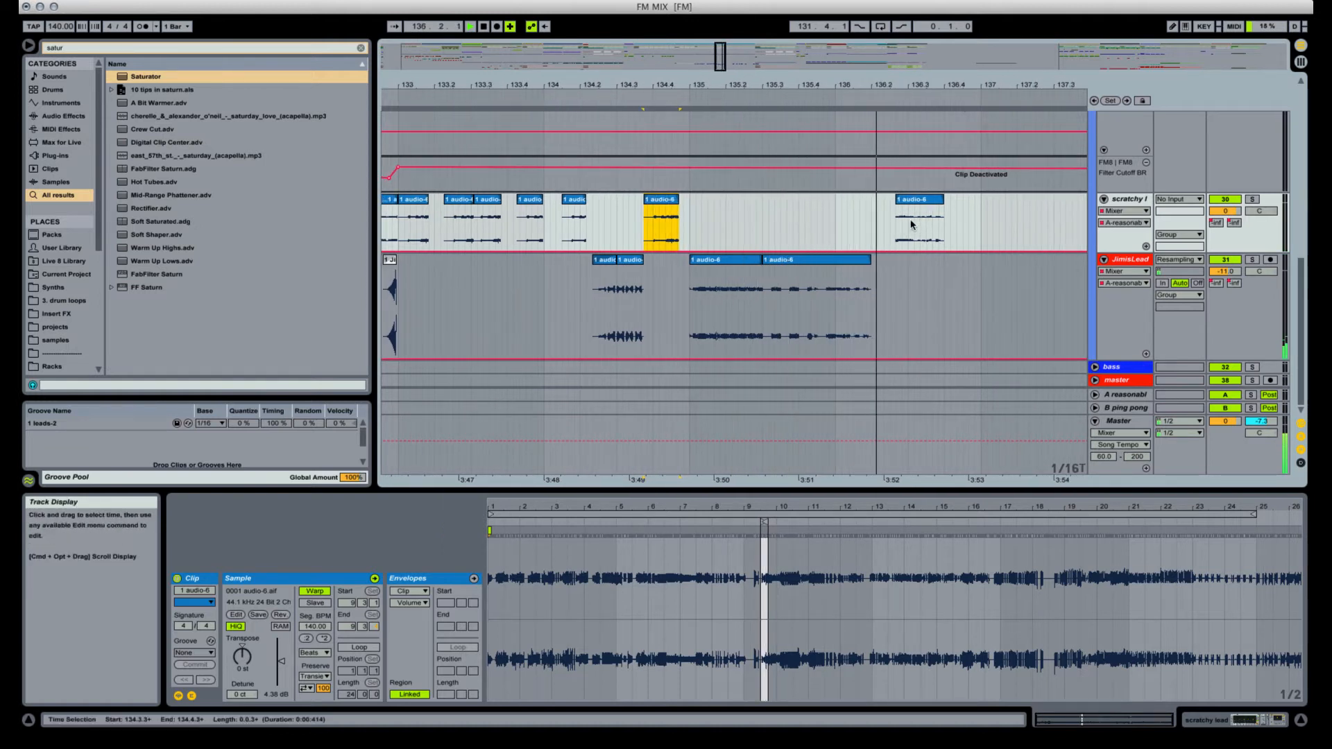
pyautogui.press('space')
# Duplicate the scratchy lead section from 133.1.1 to 135.1.1 into the following two bars.
pyautogui.moveTo(734, 86); pyautogui.dragTo(774, 81)
pyautogui.click(483, 199)
pyautogui.press('space')
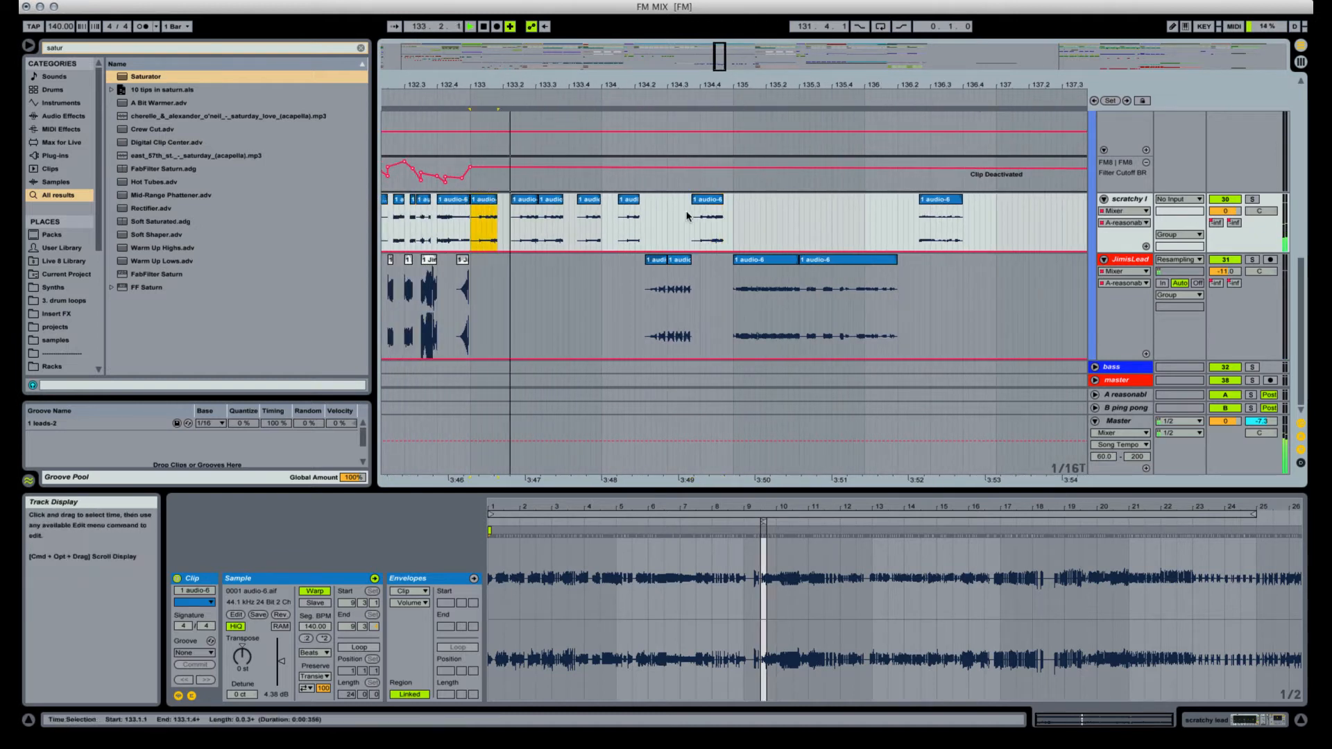
pyautogui.keyDown('shift'); pyautogui.click(734, 219); pyautogui.keyUp('shift')
pyautogui.press('super+d')
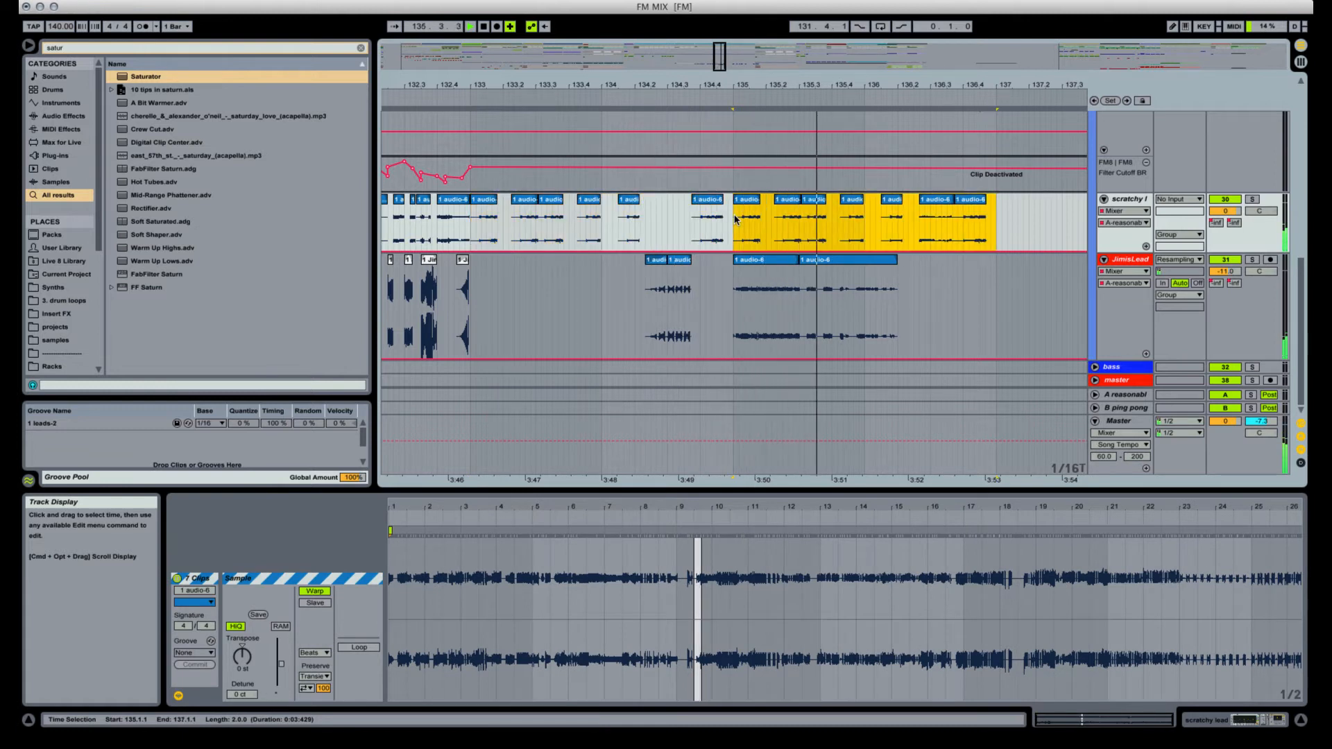
# Transpose the scratchy lead clips at 135.1.1 and 135.2.2 to -1 st, checking them in playback.
pyautogui.click(484, 200)
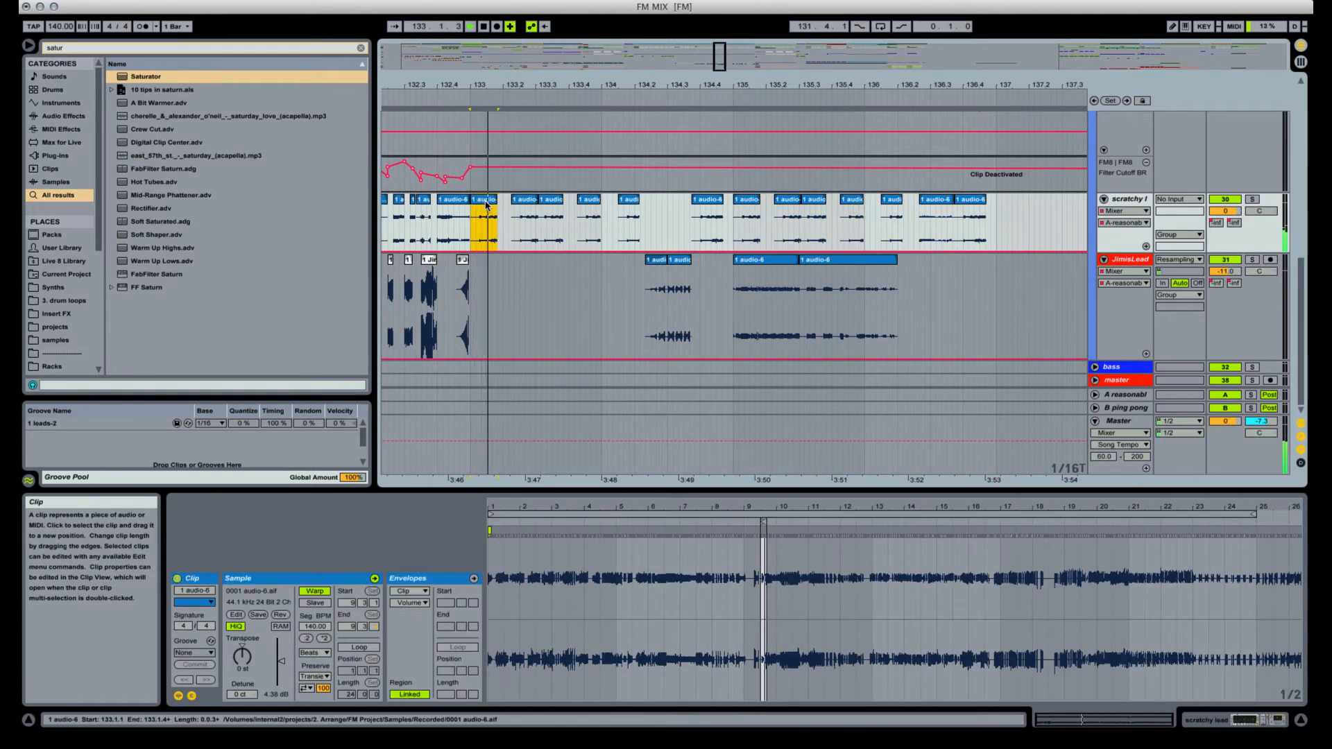
pyautogui.click(747, 208)
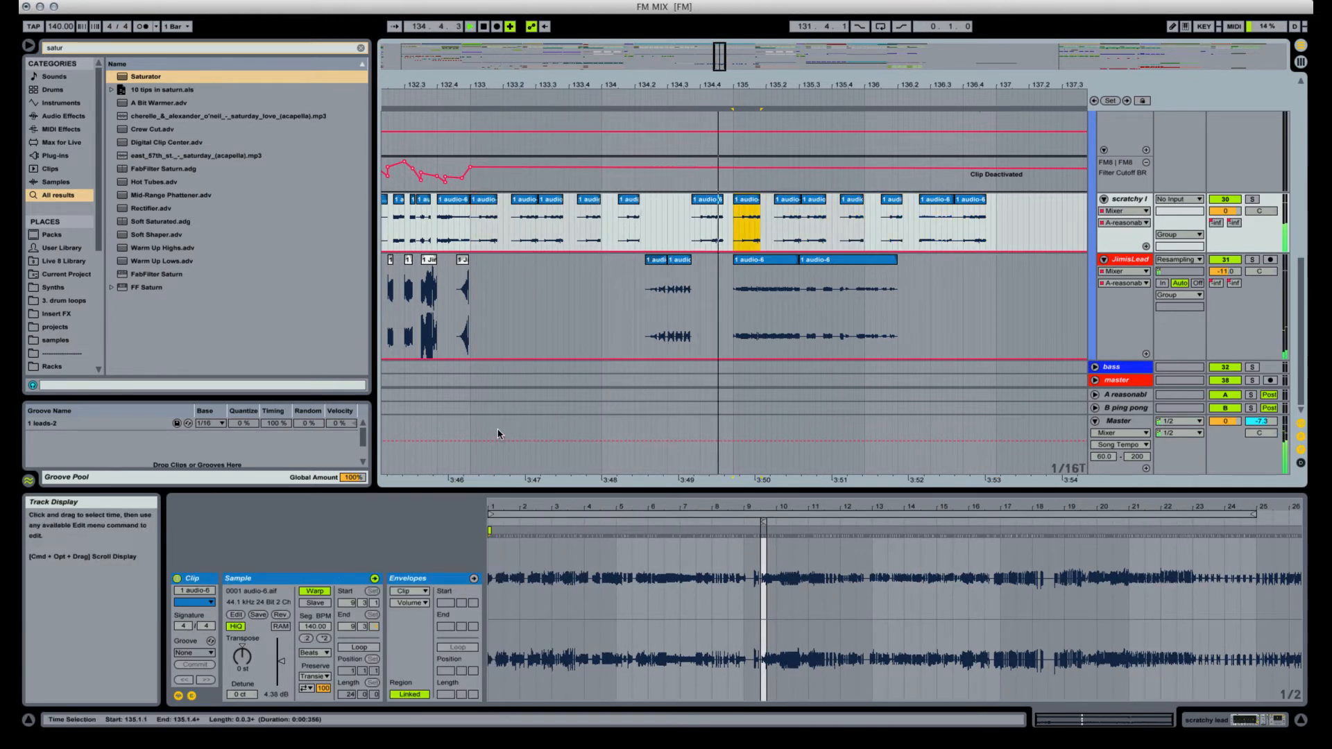
pyautogui.moveTo(236, 655); pyautogui.dragTo(231, 658)
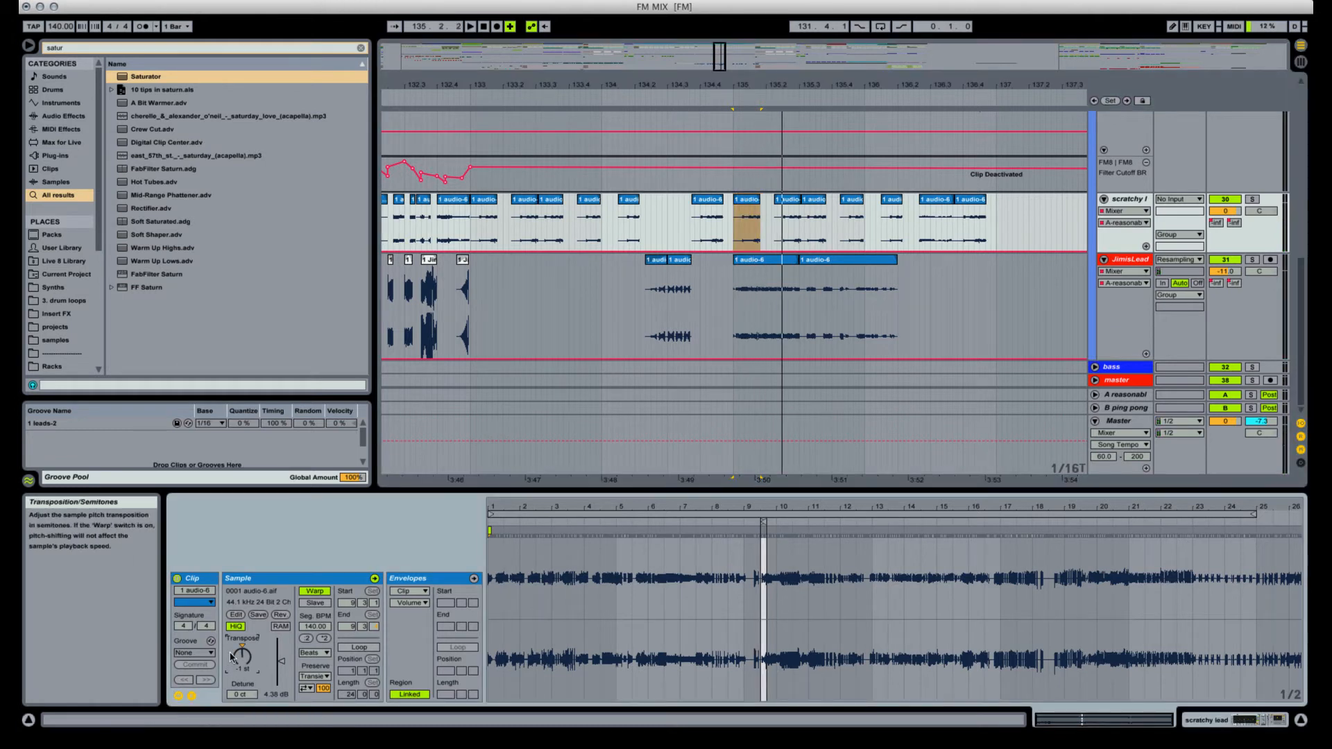
pyautogui.press('space')
pyautogui.press('space')
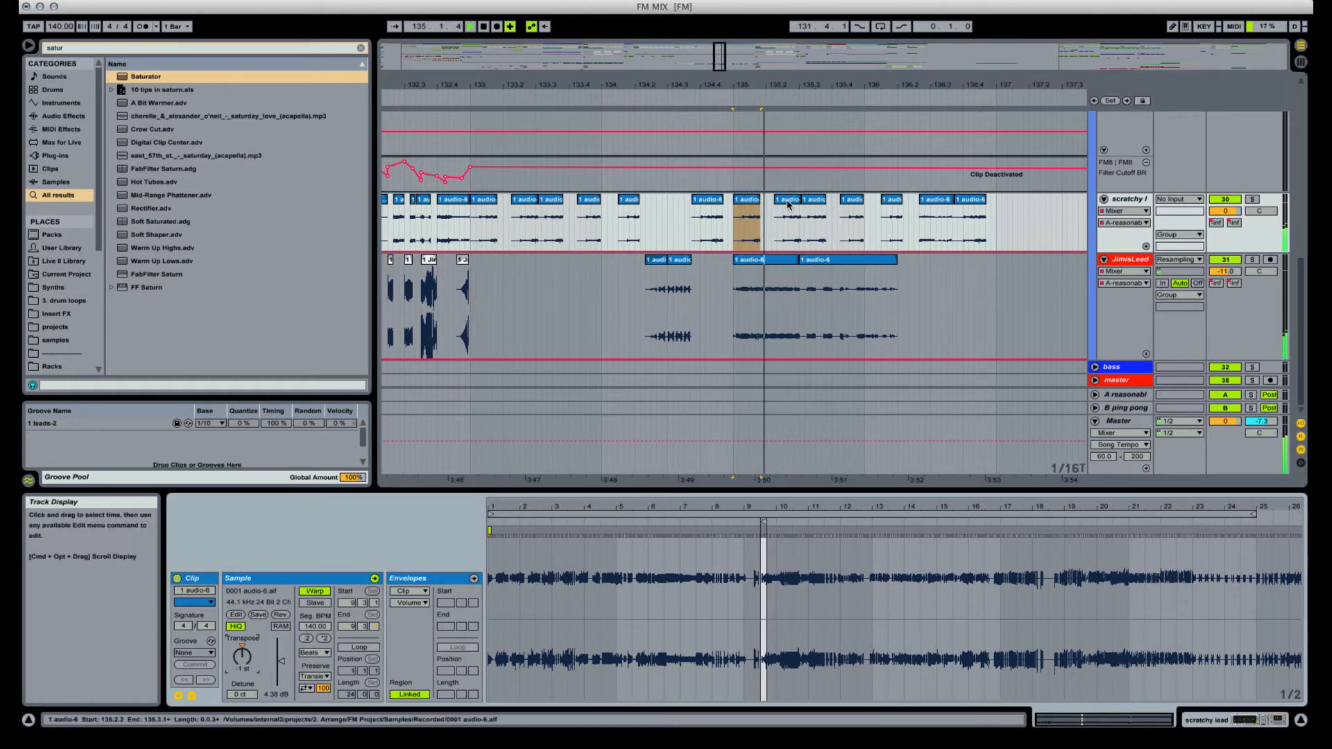
pyautogui.click(787, 200)
pyautogui.press('space')
pyautogui.click(236, 664)
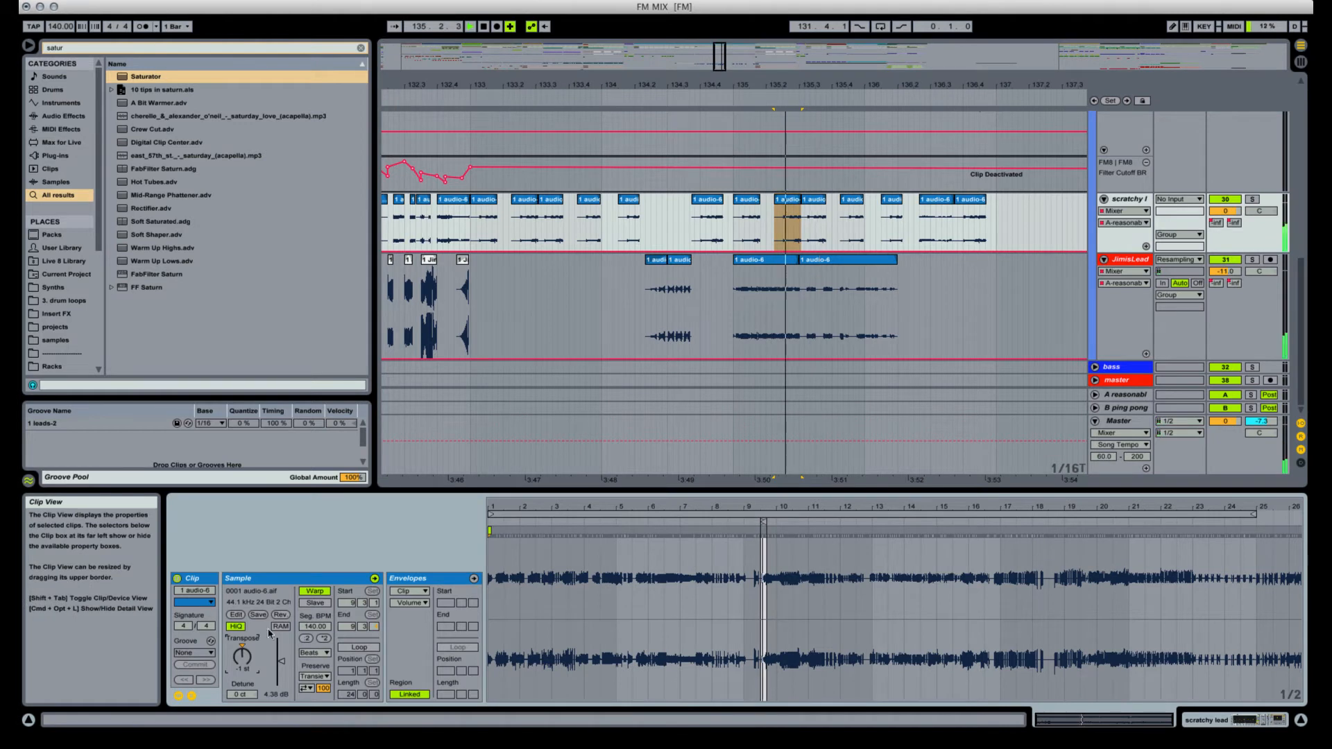
# Transpose the scratchy lead clip at 135.3.1 to -1 st and replay from bar 135.
pyautogui.click(816, 204)
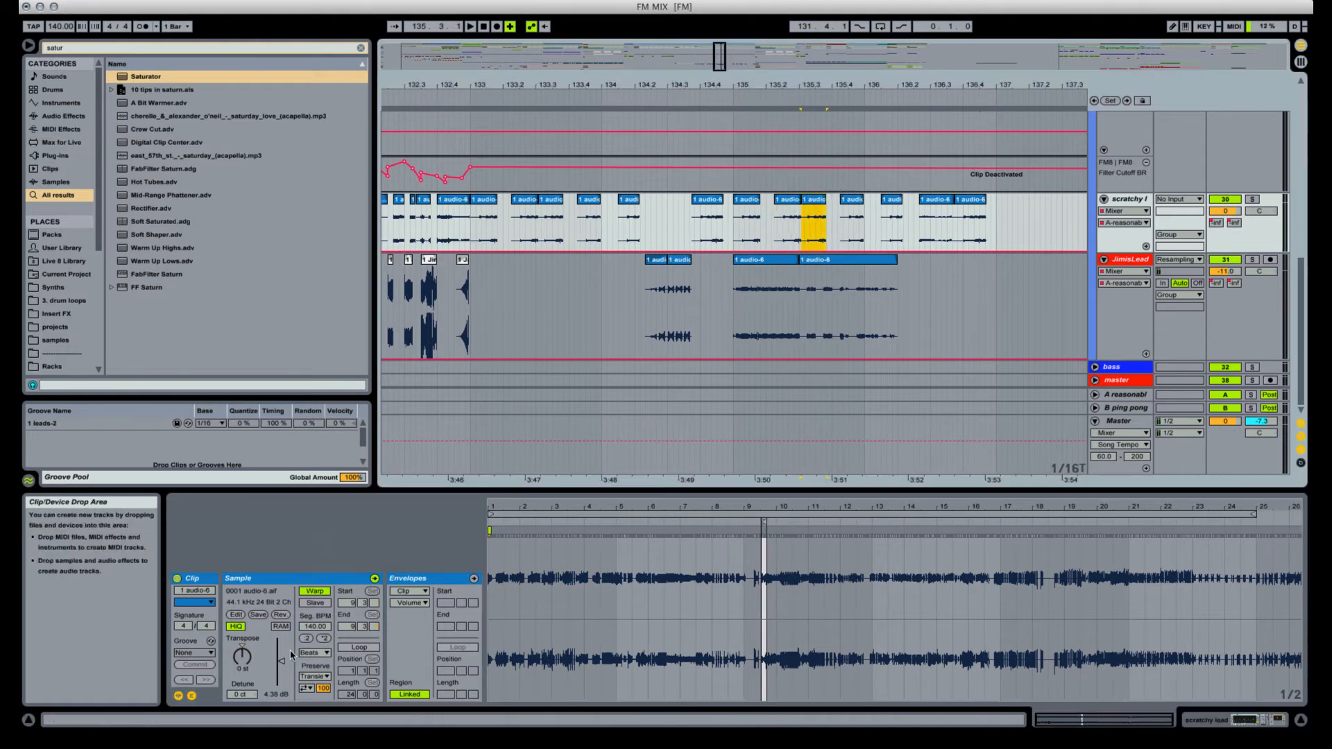
pyautogui.click(242, 659)
pyautogui.press('Down')
pyautogui.press('space')
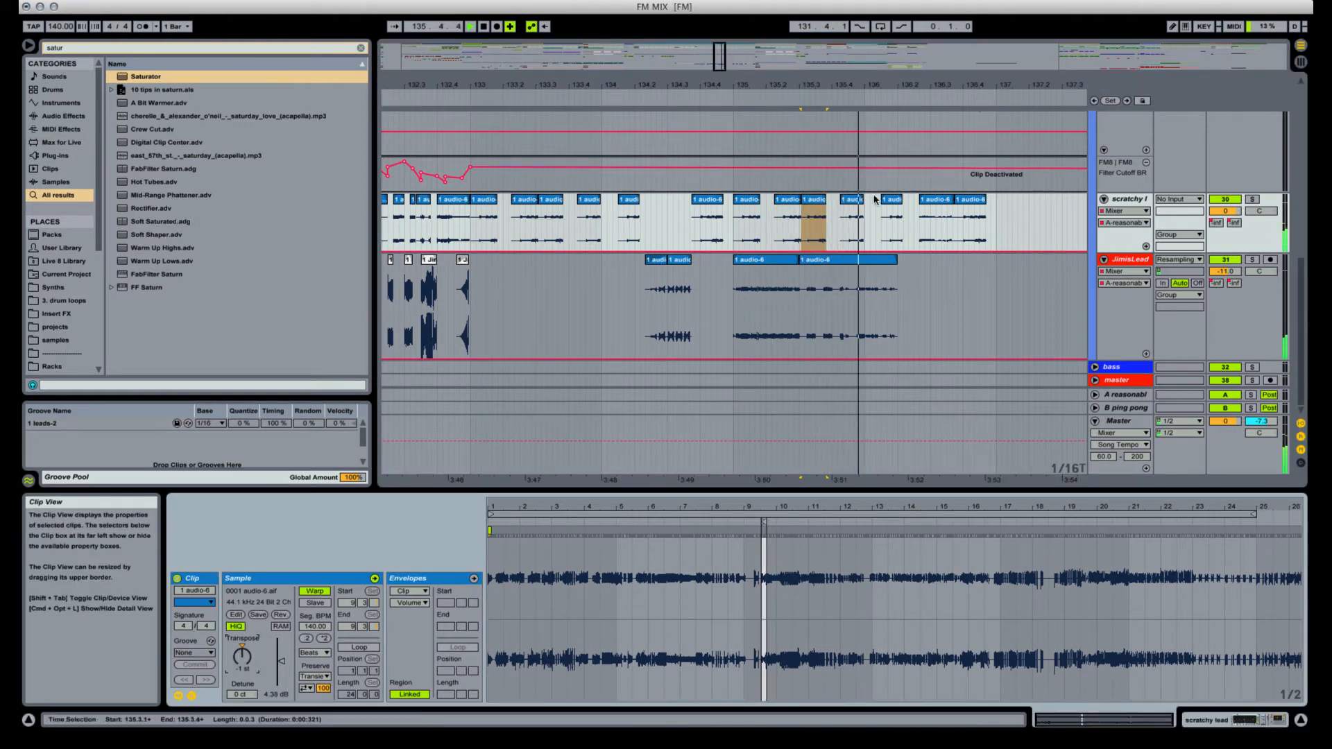
pyautogui.press('space')
pyautogui.click(733, 217)
pyautogui.press('space')
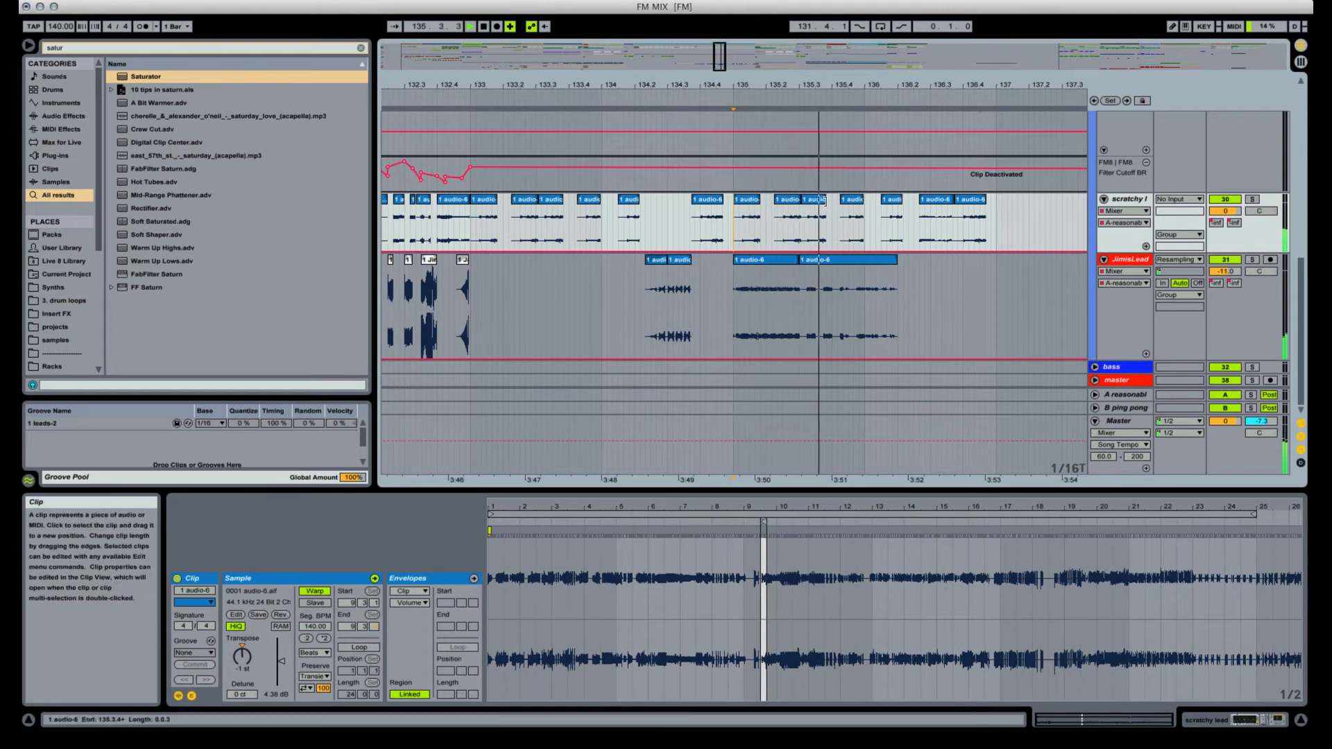
# Transpose the scratchy lead clip at 135.4.2 and the one just after 136 to -1 st.
pyautogui.click(852, 208)
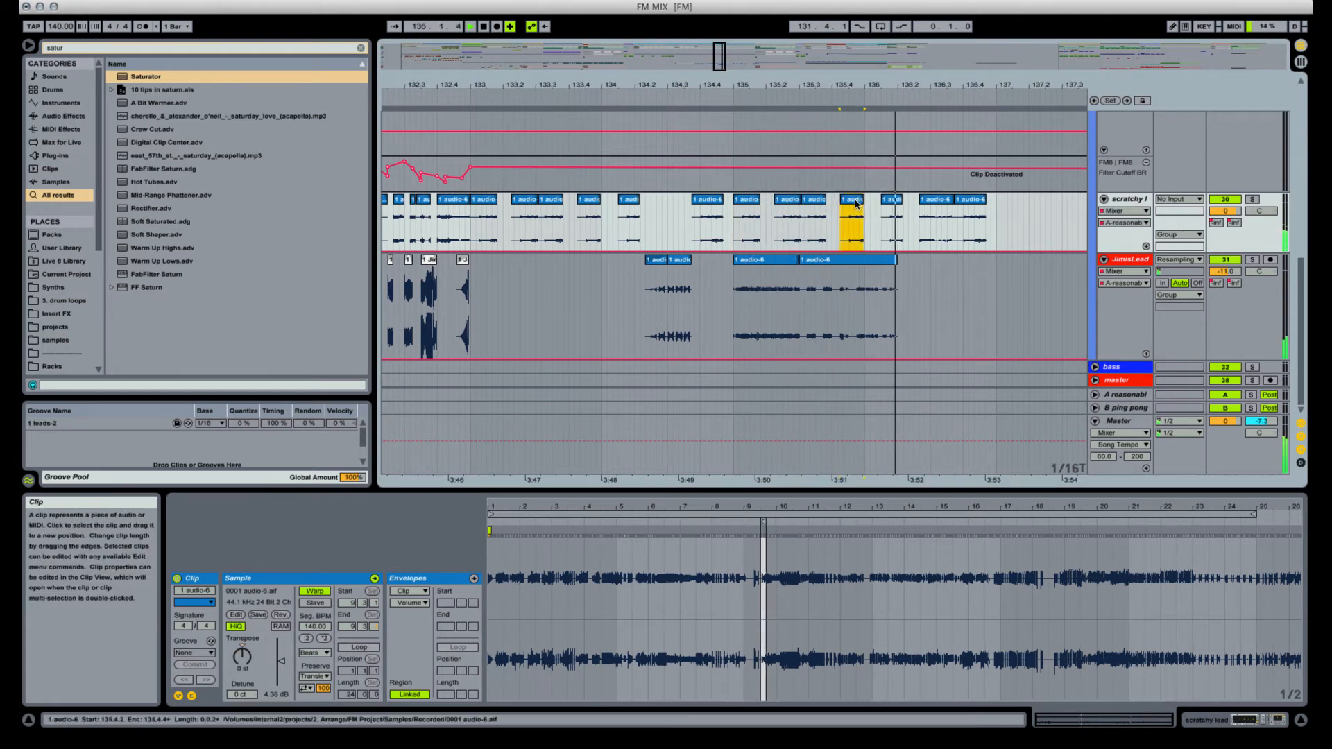
pyautogui.click(241, 658)
pyautogui.press('Down')
pyautogui.press('space')
pyautogui.press('space')
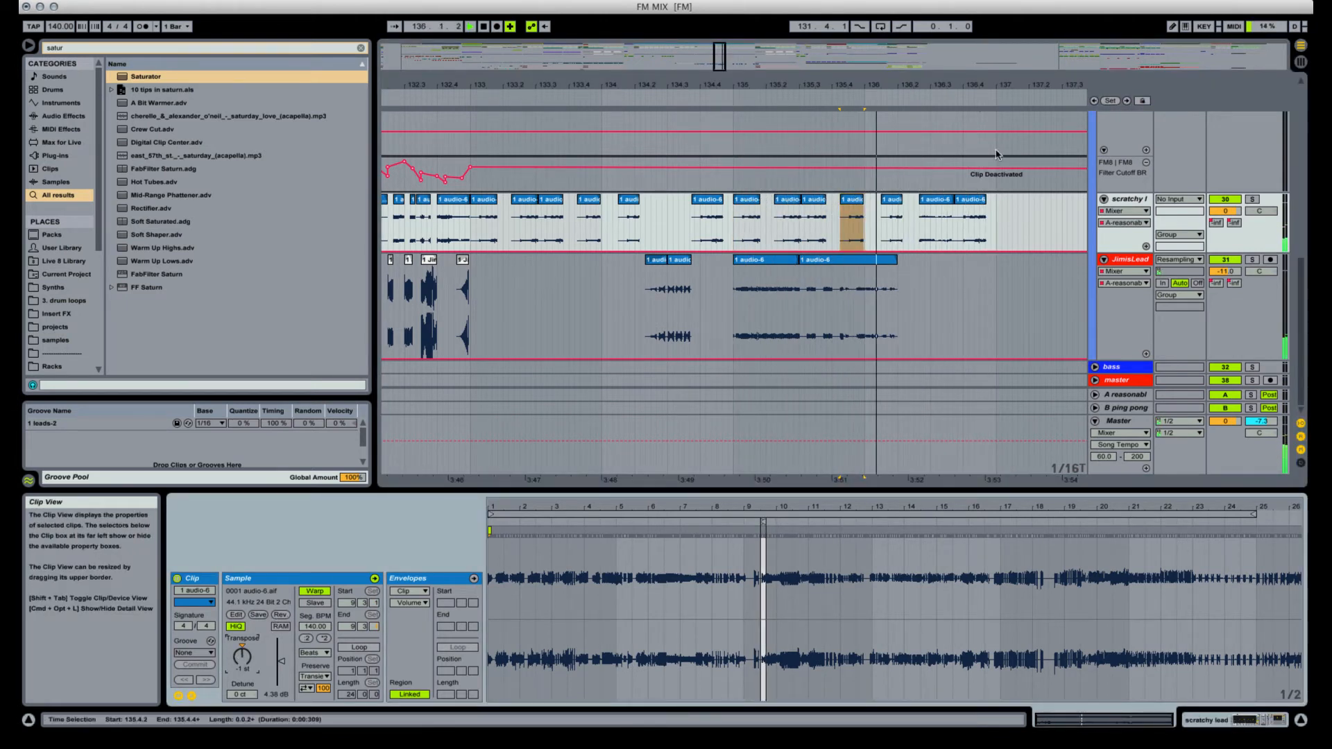
pyautogui.click(894, 208)
pyautogui.click(242, 657)
pyautogui.press('Down')
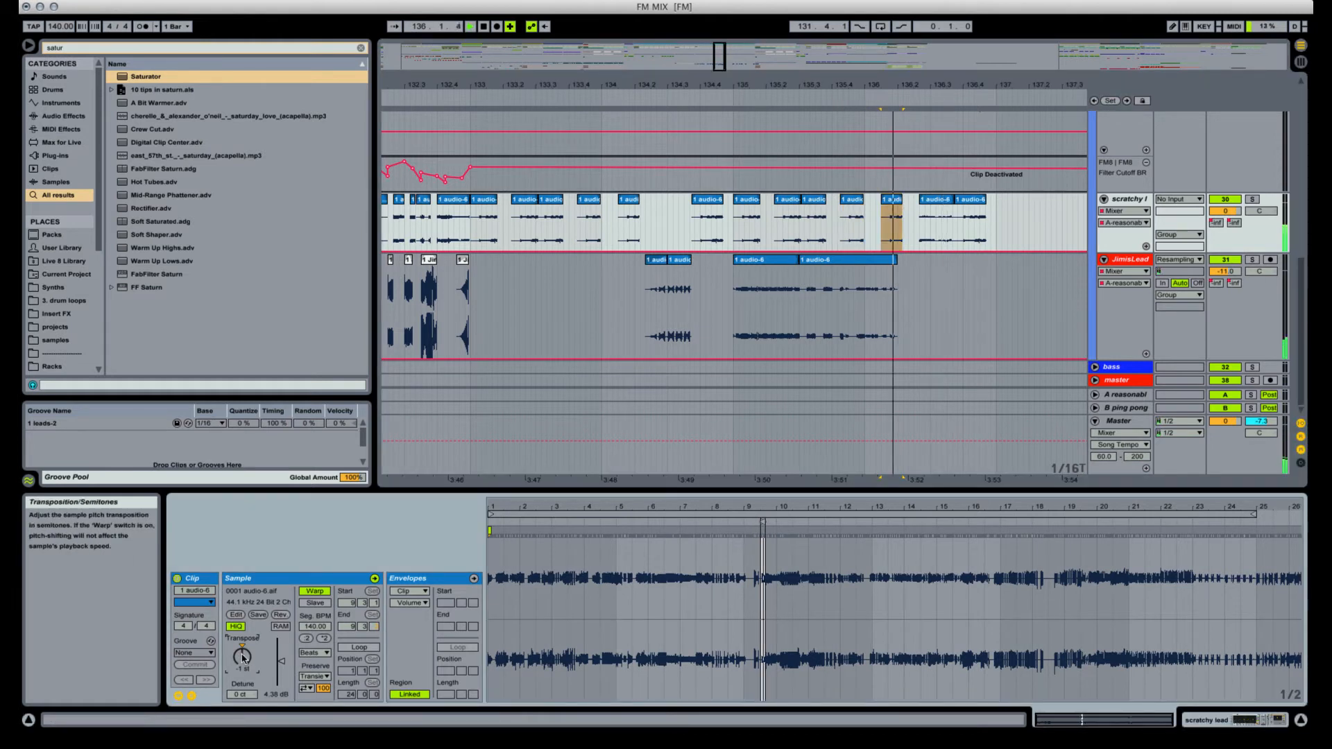
# Shorten the last scratchy lead clip at 136.3.3 to end at 136.4.2 and replay from 134.1.1.
pyautogui.click(970, 215)
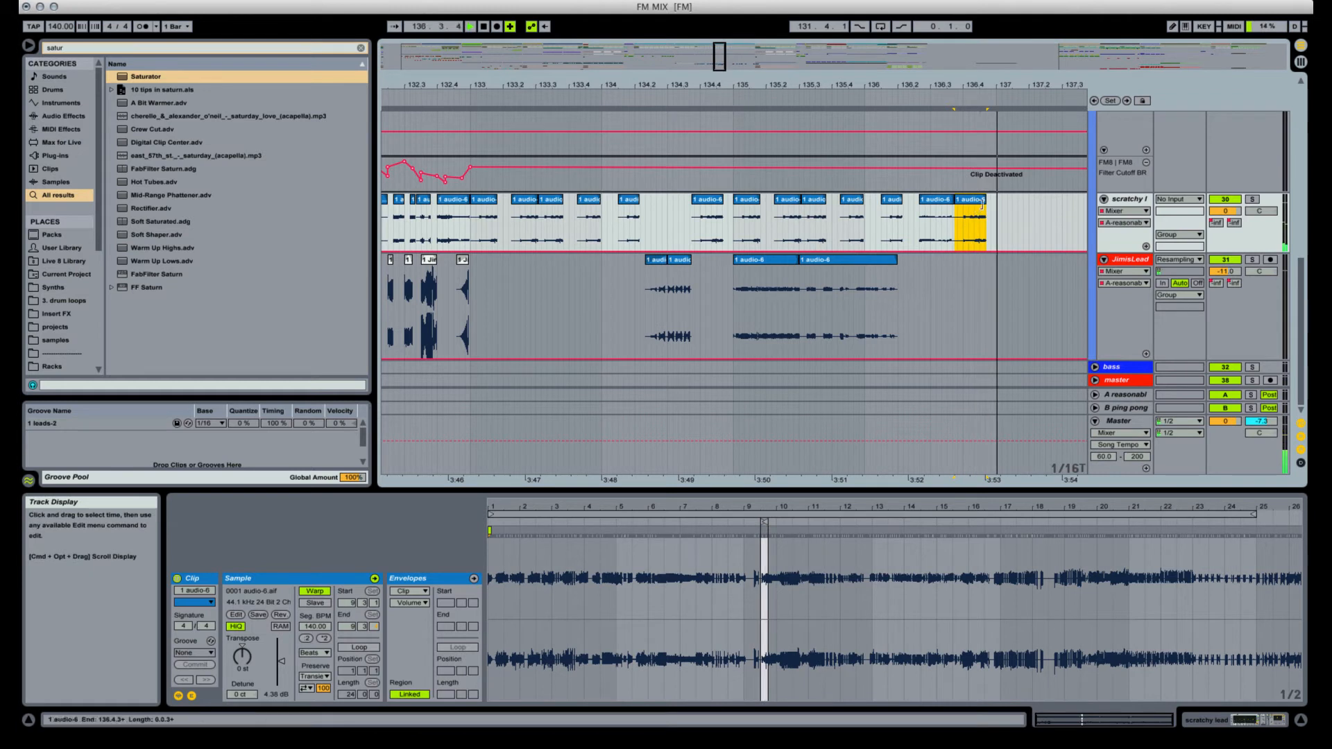
pyautogui.moveTo(983, 201); pyautogui.dragTo(975, 201)
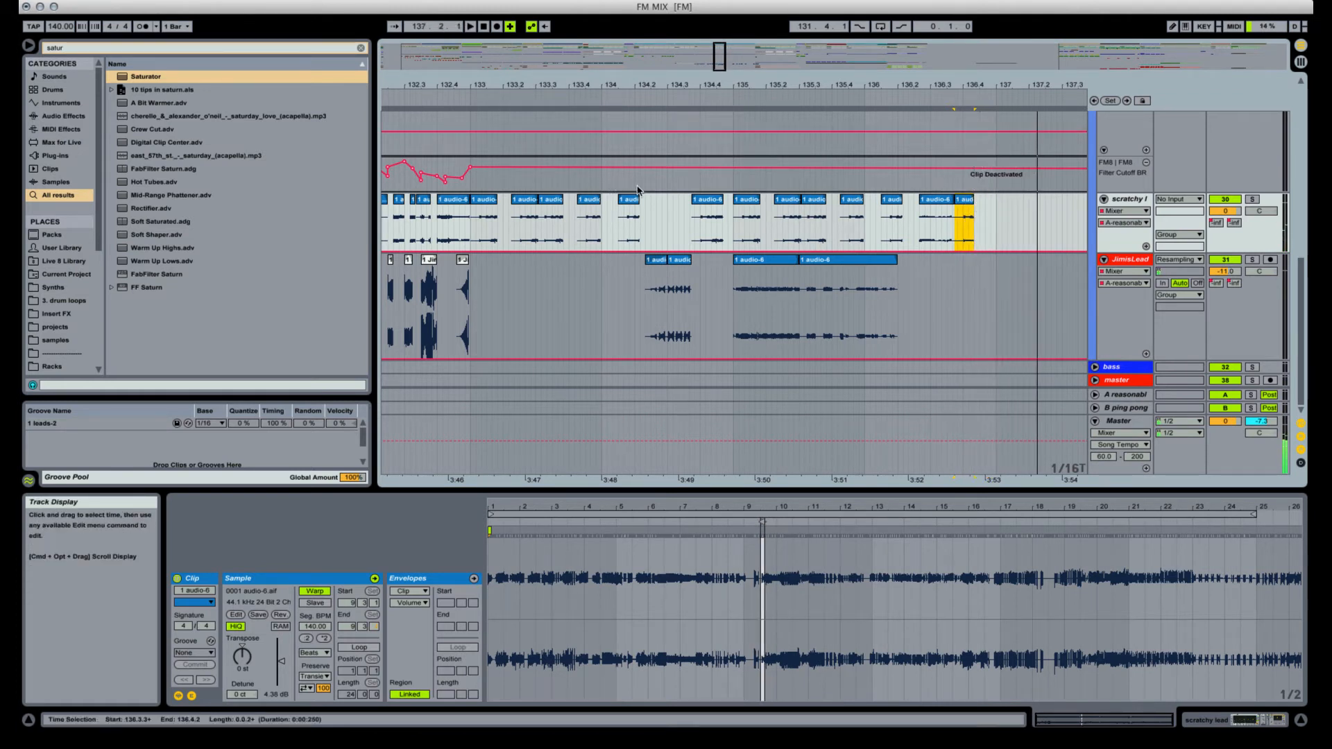
pyautogui.click(600, 219)
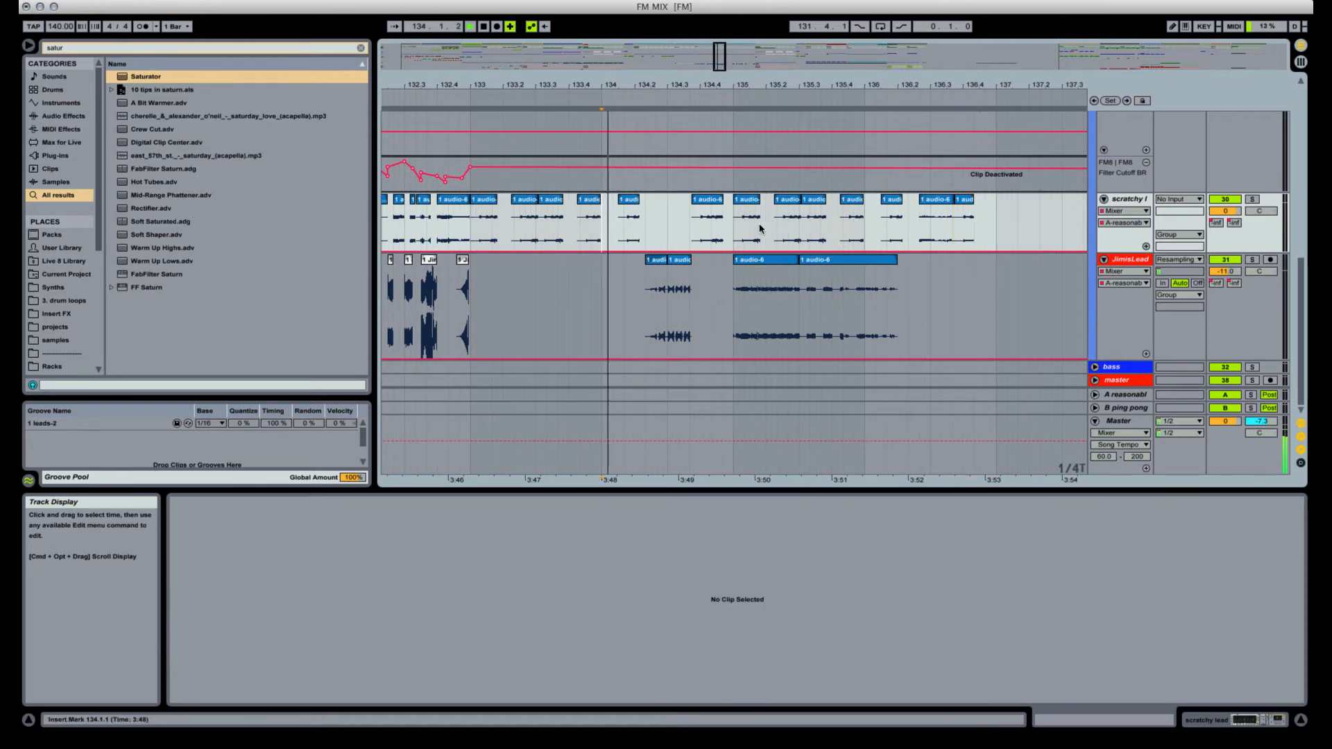
# Deactivate the JimisLead audio track and continue playback.
pyautogui.click(1225, 260)
pyautogui.press('space')
pyautogui.press('space')
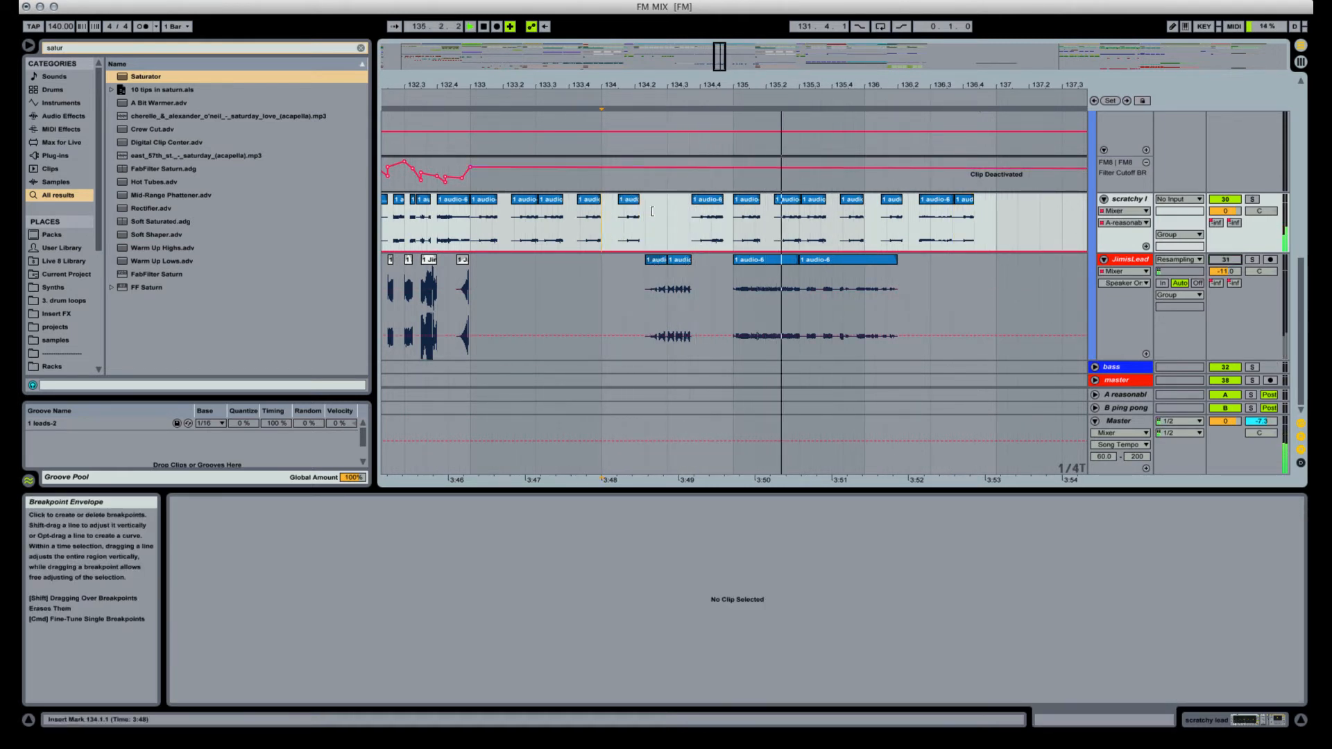
# Replay from 133.1.1 and shorten the end of the scratchy lead clip at 134.3.3 slightly.
pyautogui.click(474, 217)
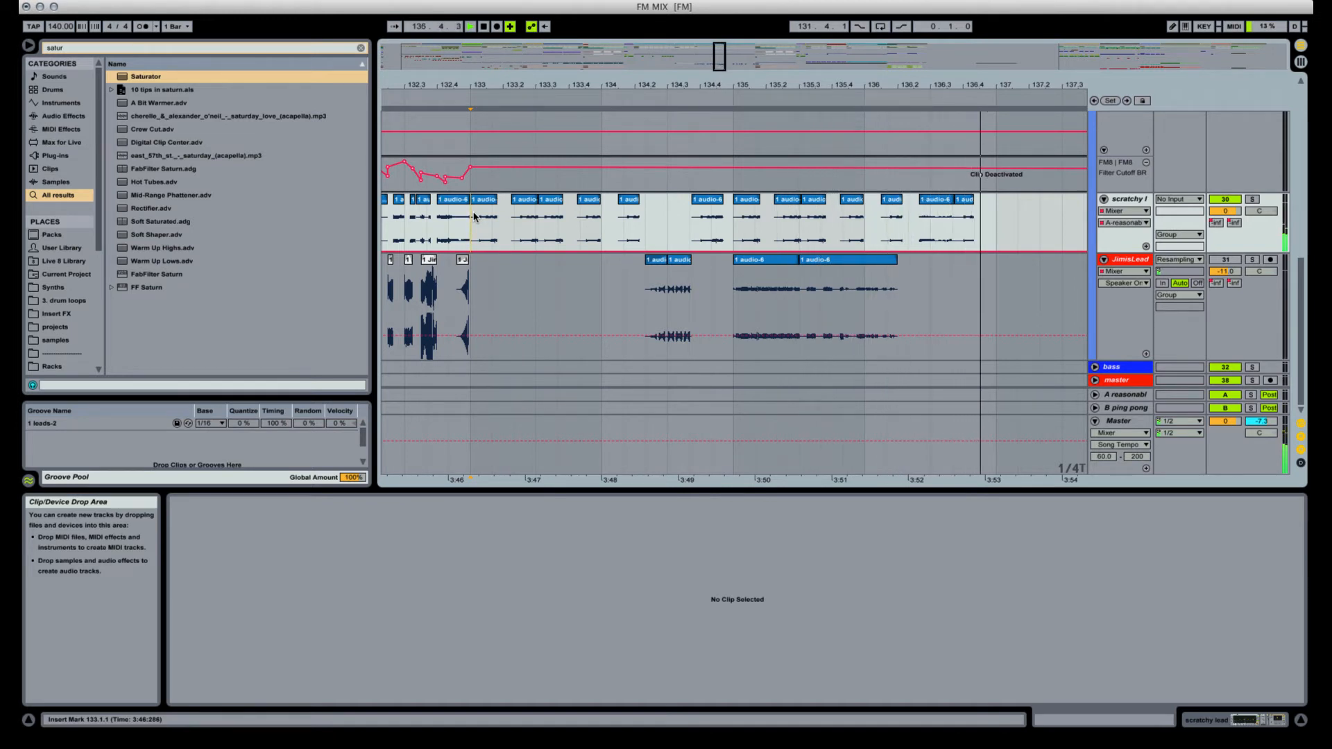
pyautogui.press('space')
pyautogui.press('space')
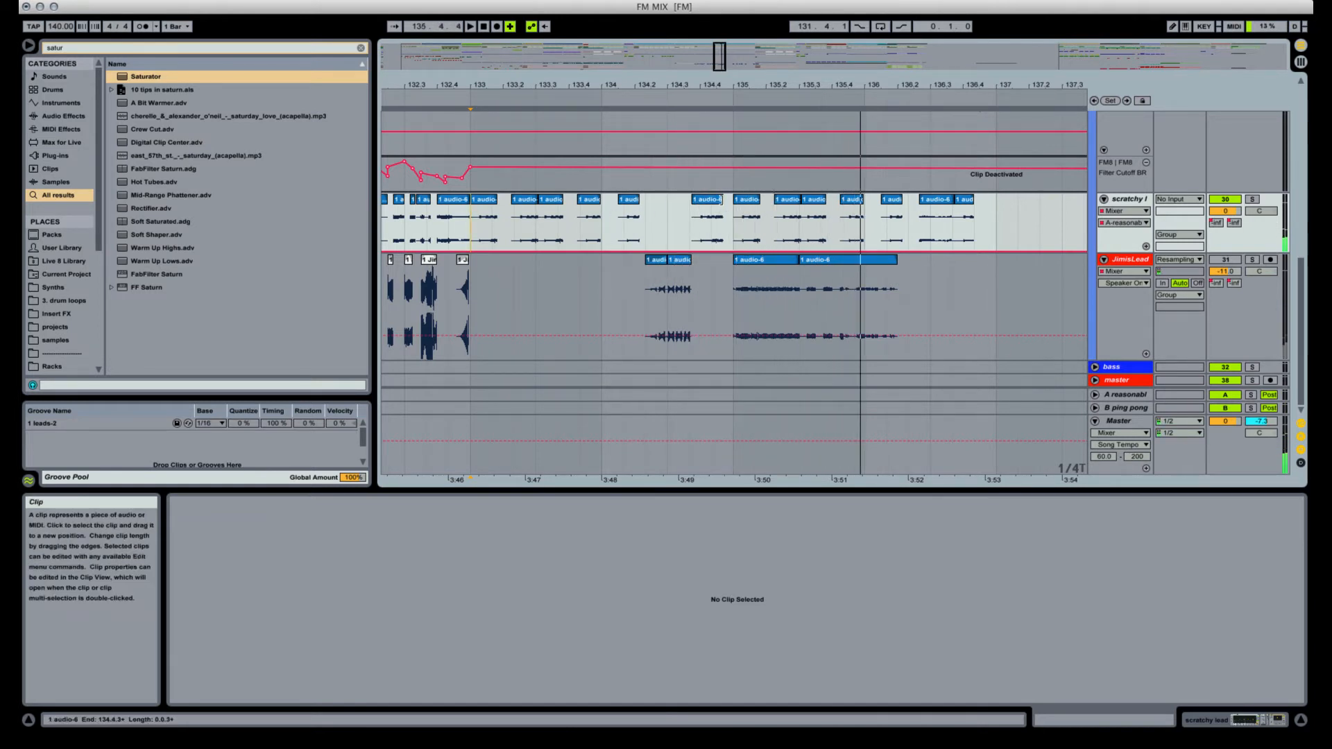
pyautogui.click(720, 200)
pyautogui.click(692, 220)
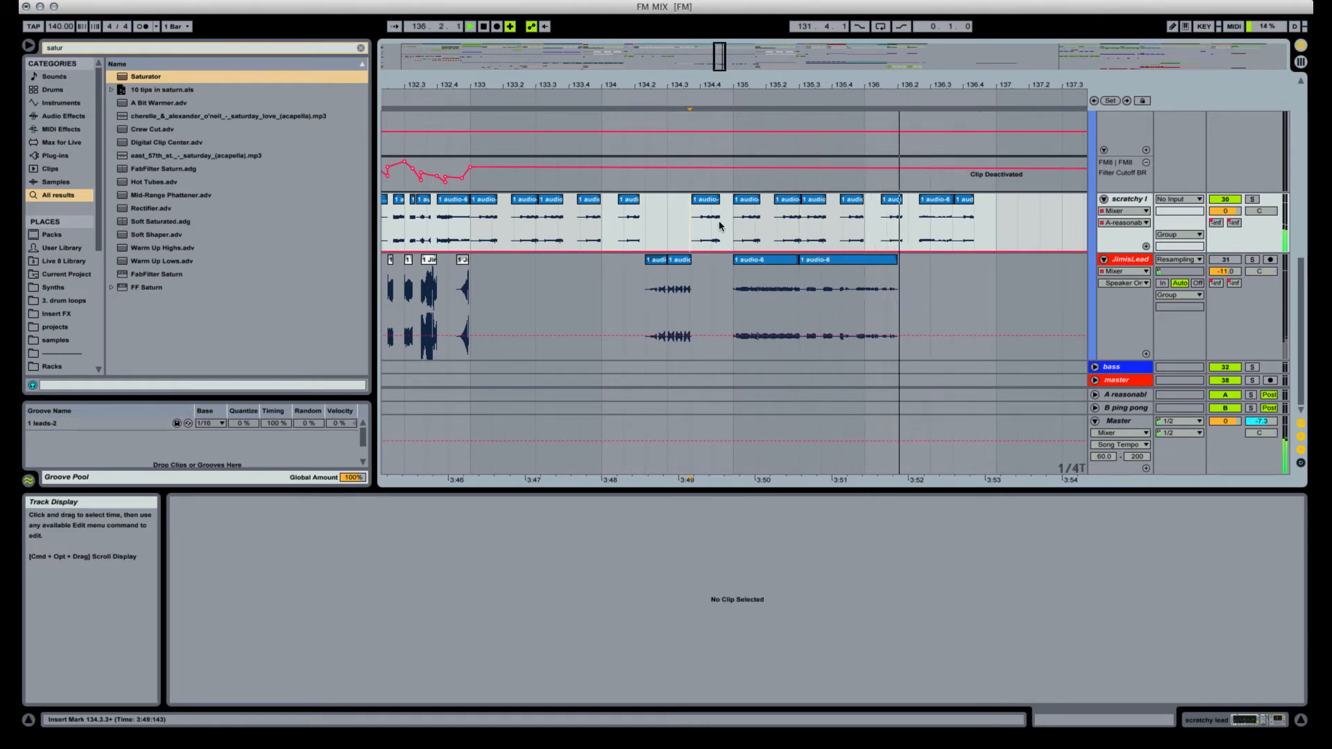
# Transpose the final scratchy lead clip at 136.3.3 to -1 st and stop playback.
pyautogui.click(935, 224)
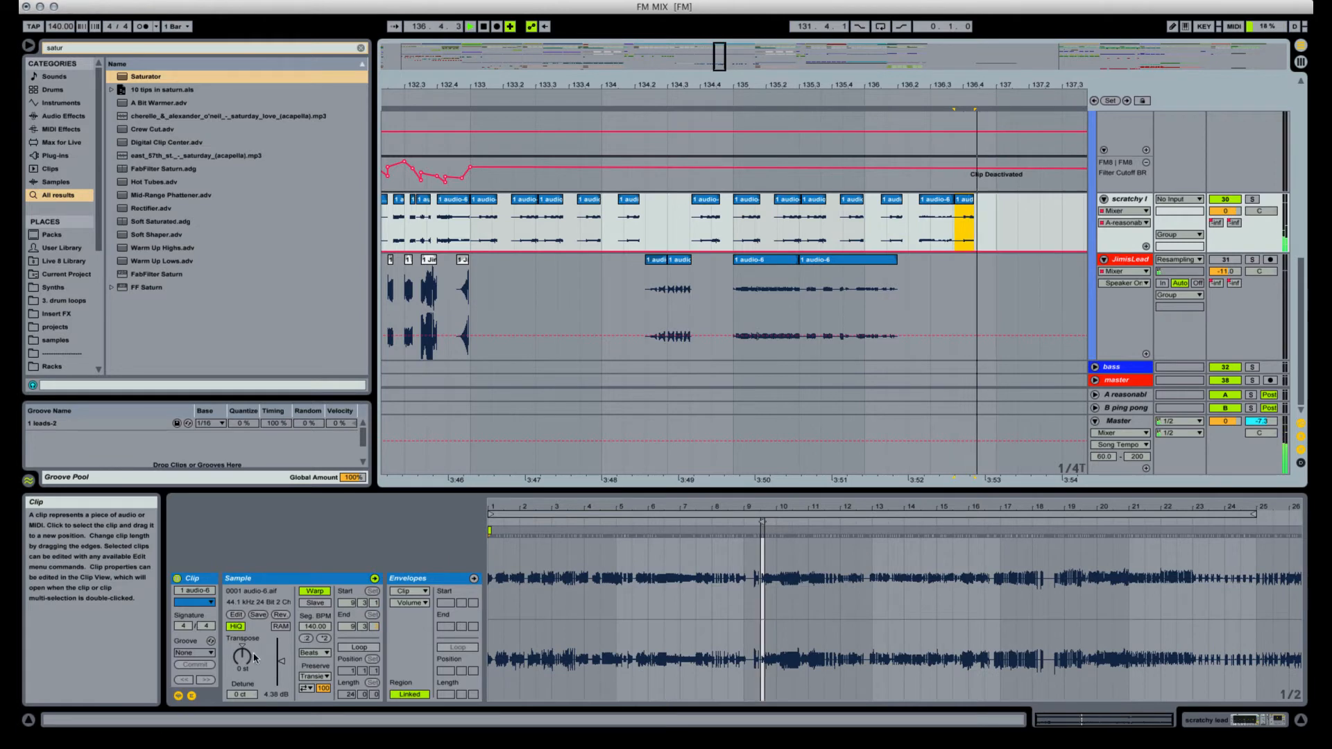
pyautogui.click(243, 655)
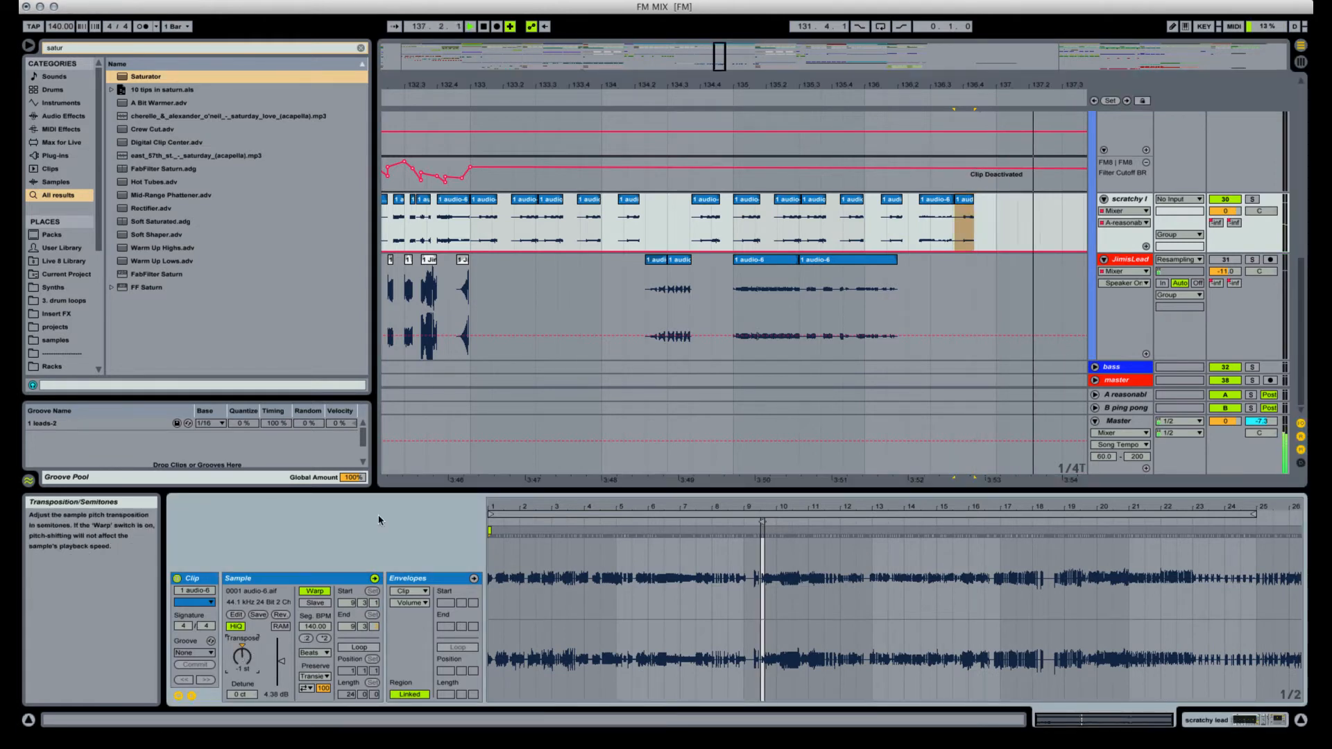
pyautogui.press('space')
# Move the remaining scratchy lead clips between bars 138 and 151 onto the deactivated JimisLead track.
pyautogui.moveTo(470, 224); pyautogui.dragTo(992, 224)
pyautogui.moveTo(941, 90); pyautogui.dragTo(525, 93)
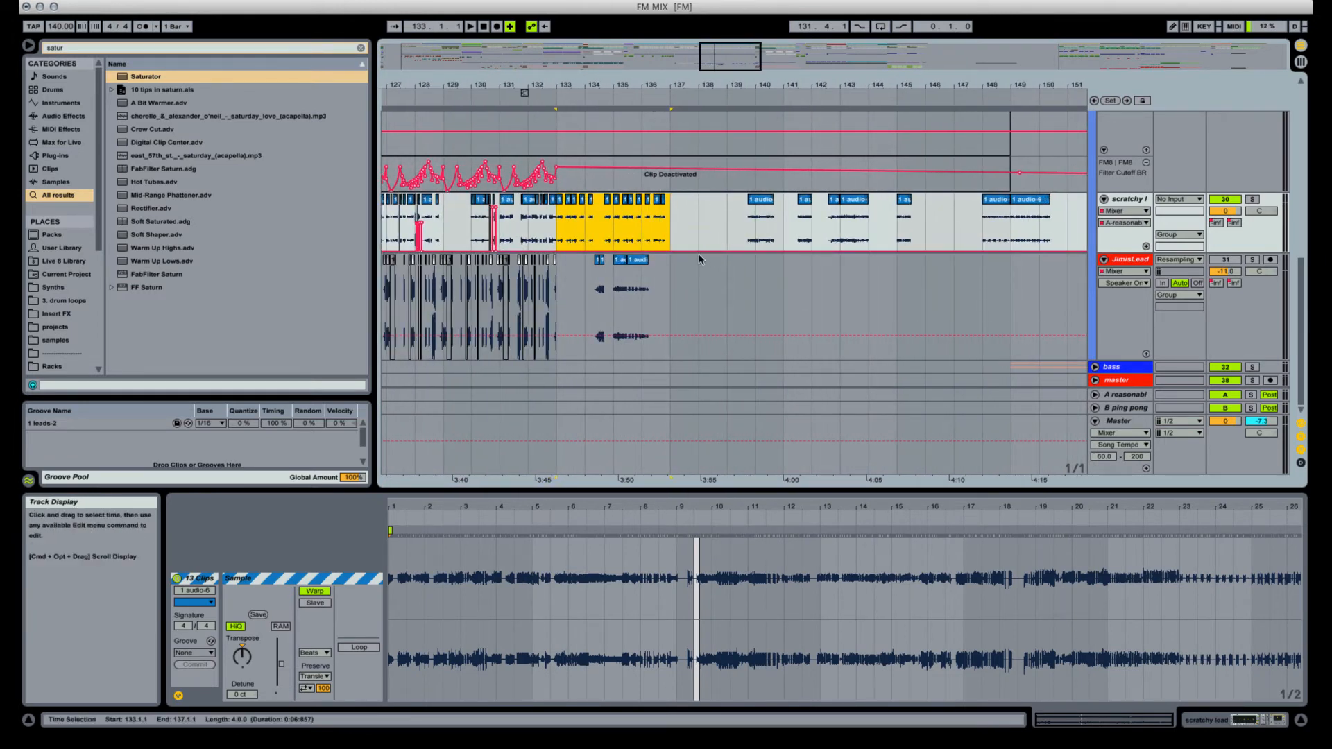
pyautogui.scroll(10, 697, 245)
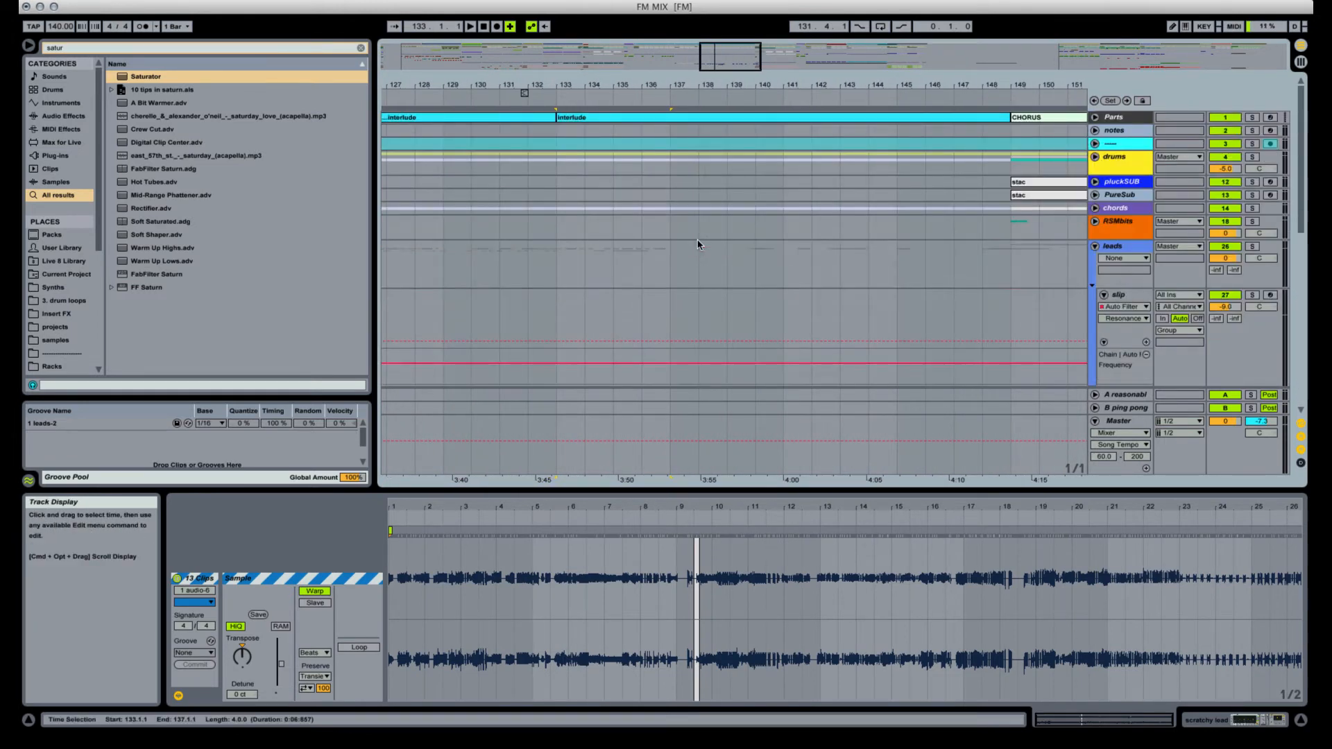
pyautogui.scroll(-10, 697, 245)
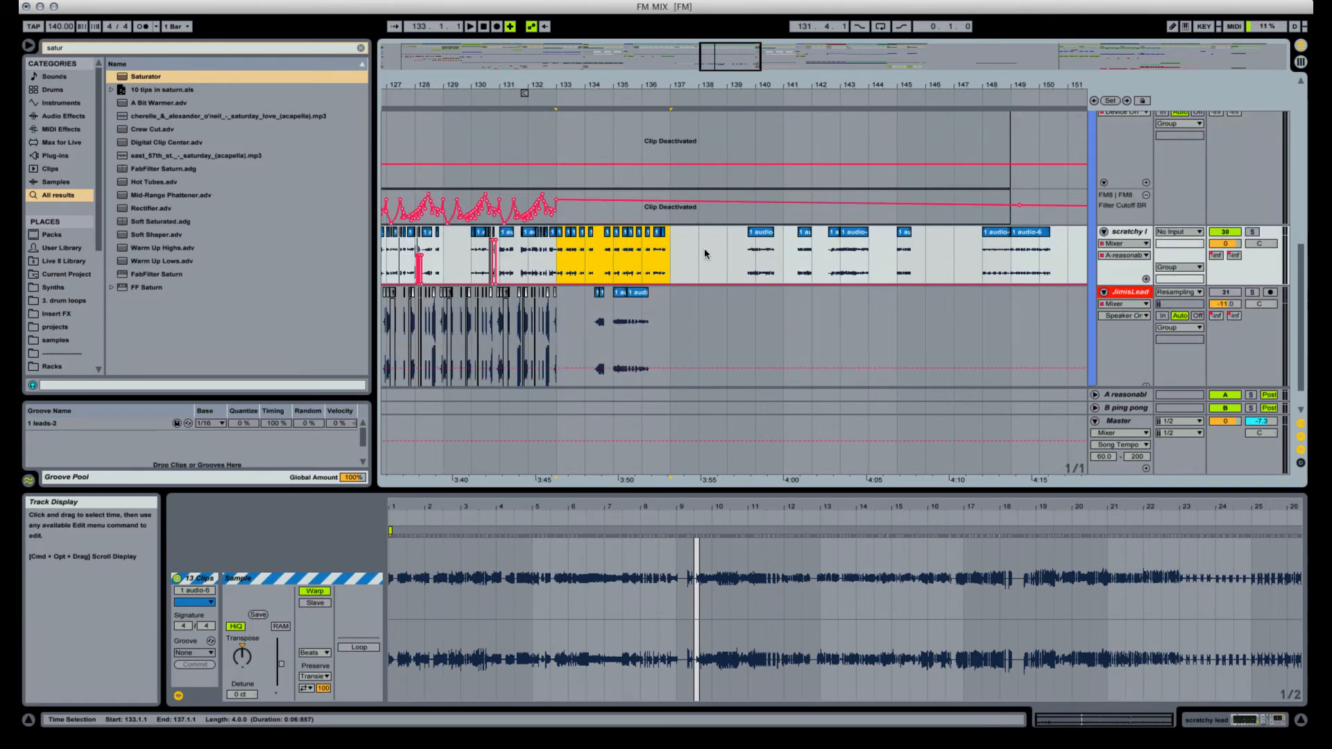
pyautogui.moveTo(704, 254); pyautogui.dragTo(1048, 312)
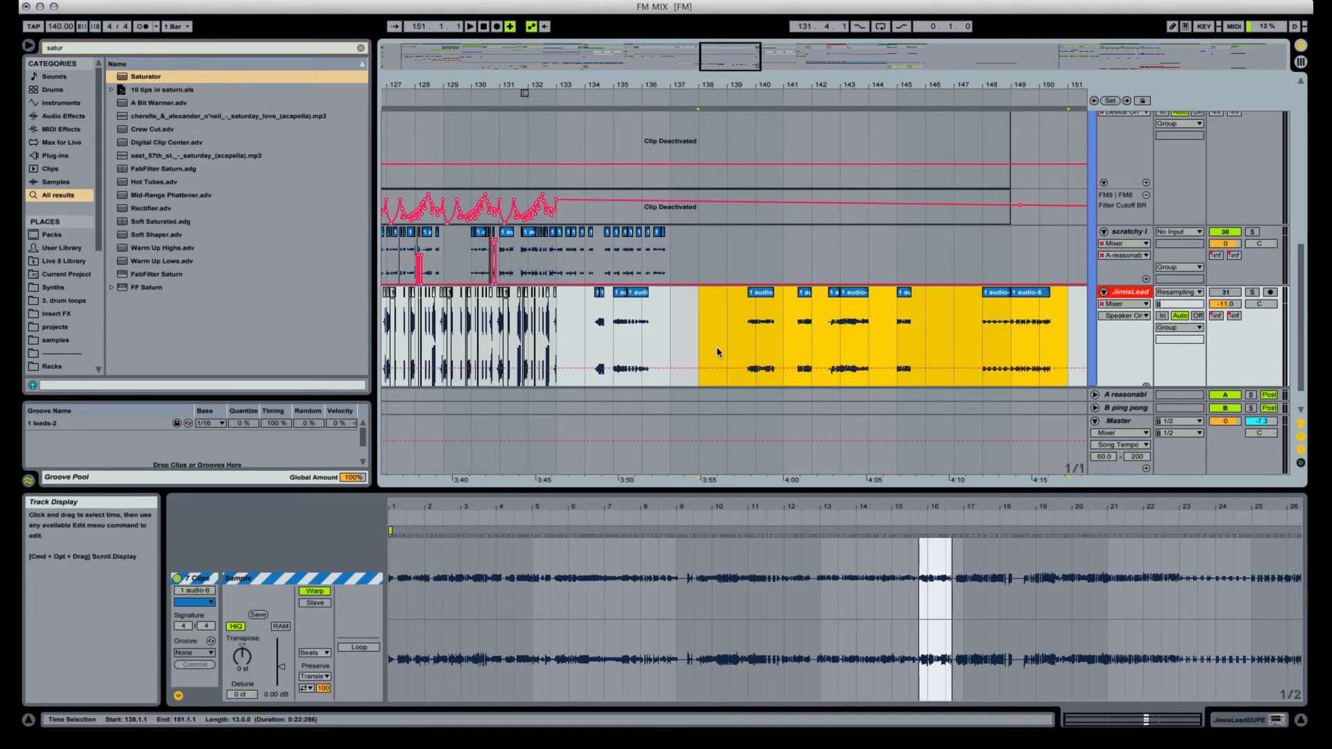
# Duplicate the scratchy lead section from bar 133 to 137 three times to fill up to bar 149.
pyautogui.moveTo(566, 256); pyautogui.dragTo(673, 260)
pyautogui.press('super+d')
pyautogui.press('super+d')
pyautogui.press('super+d')
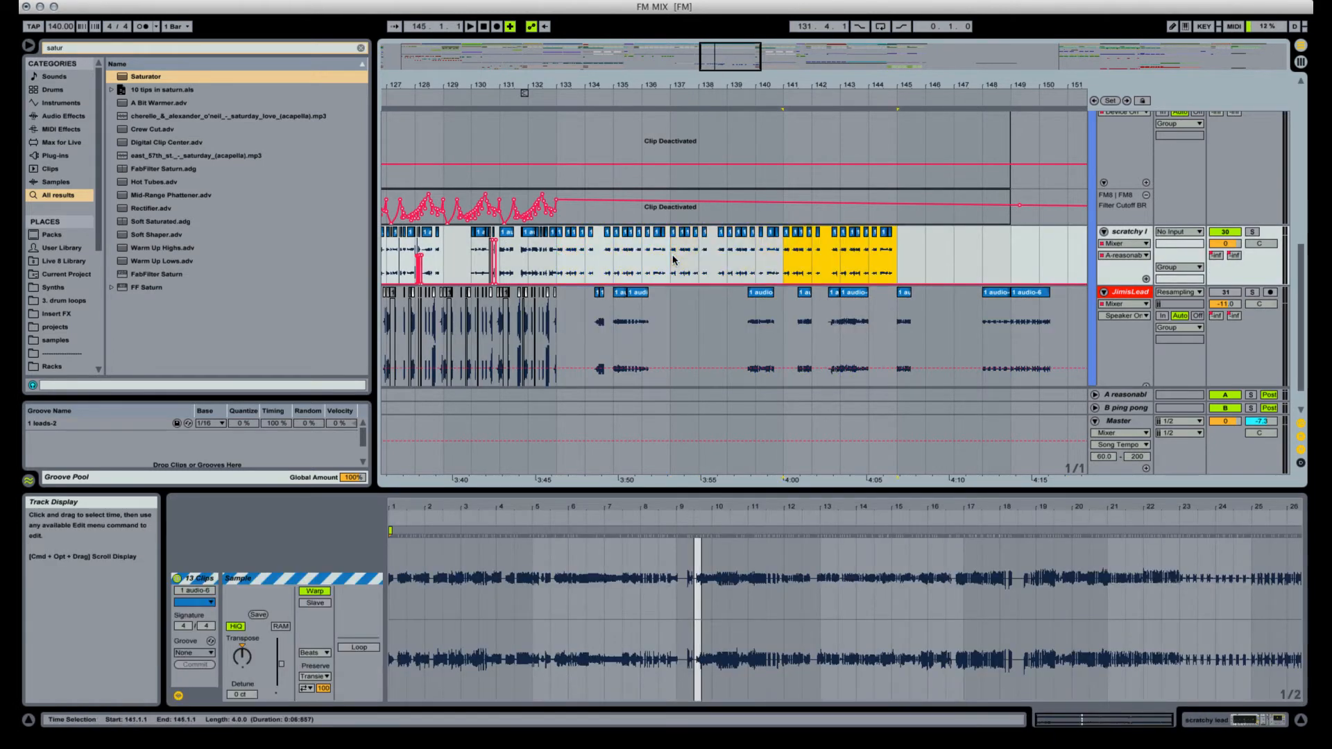
# Play from 133.1.1 and review the duplicated scratchy lead phrases and the other tracks through to the chorus.
pyautogui.click(557, 258)
pyautogui.press('space')
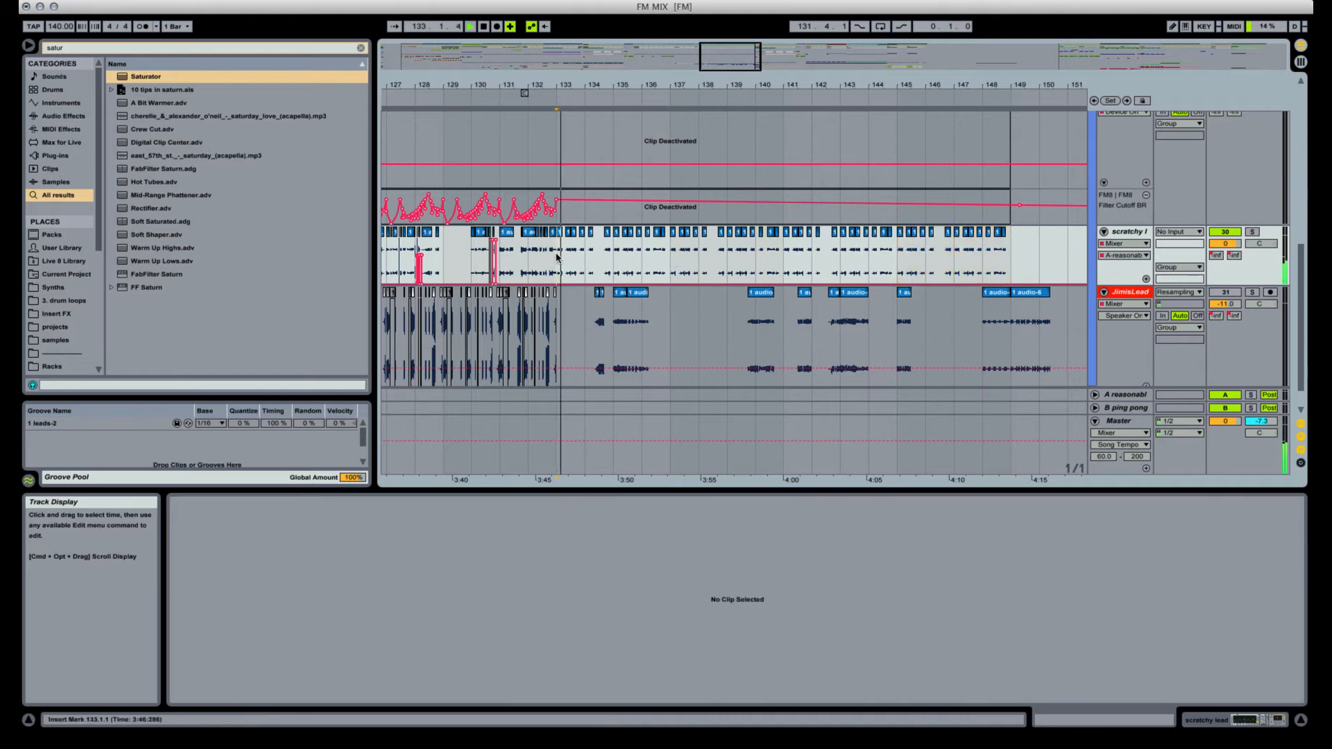
pyautogui.scroll(3, 693, 278)
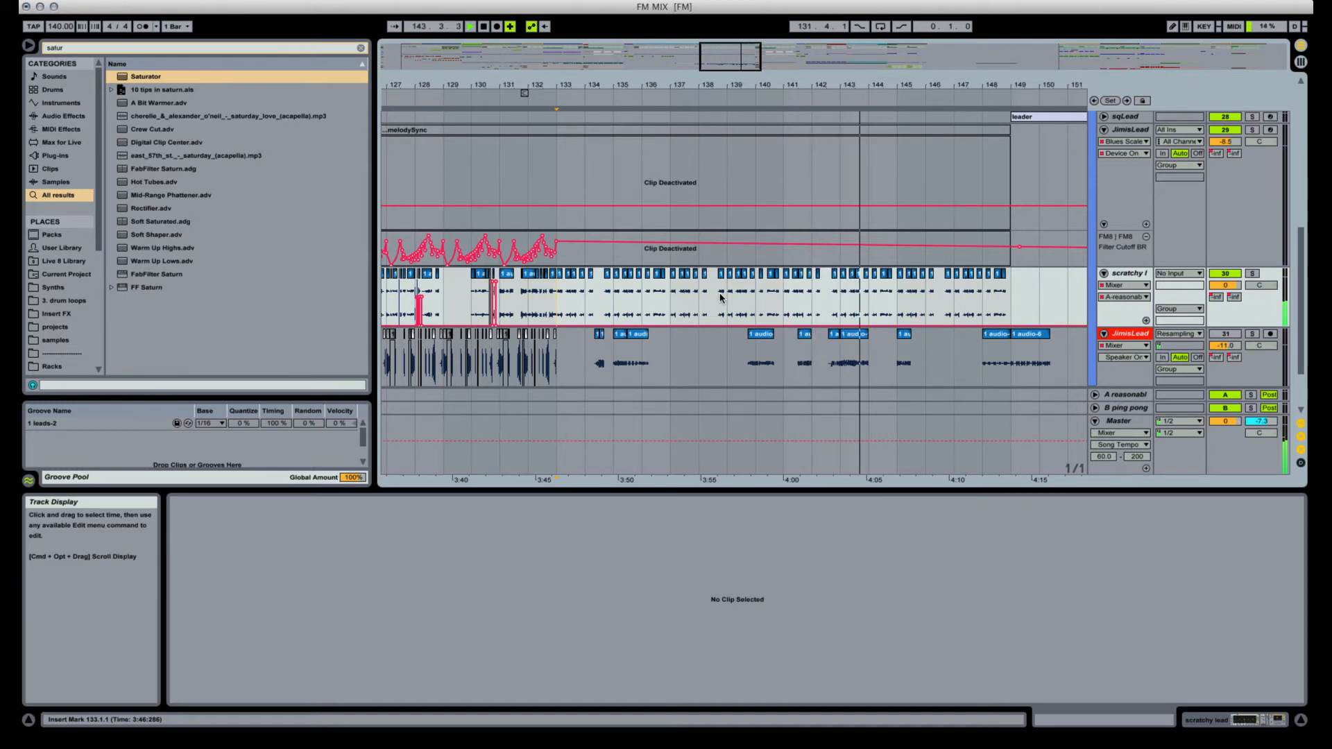
pyautogui.scroll(10, 817, 302)
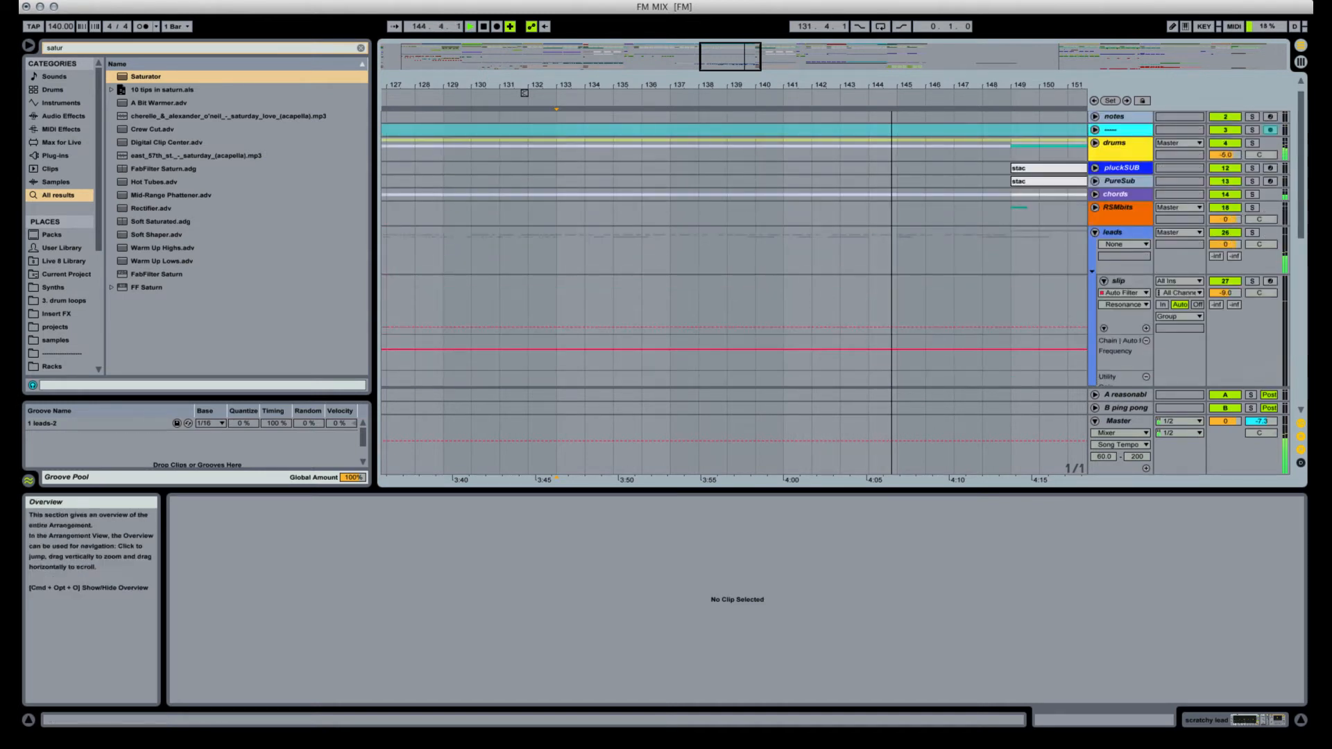
pyautogui.click(924, 1)
pyautogui.click(939, 276)
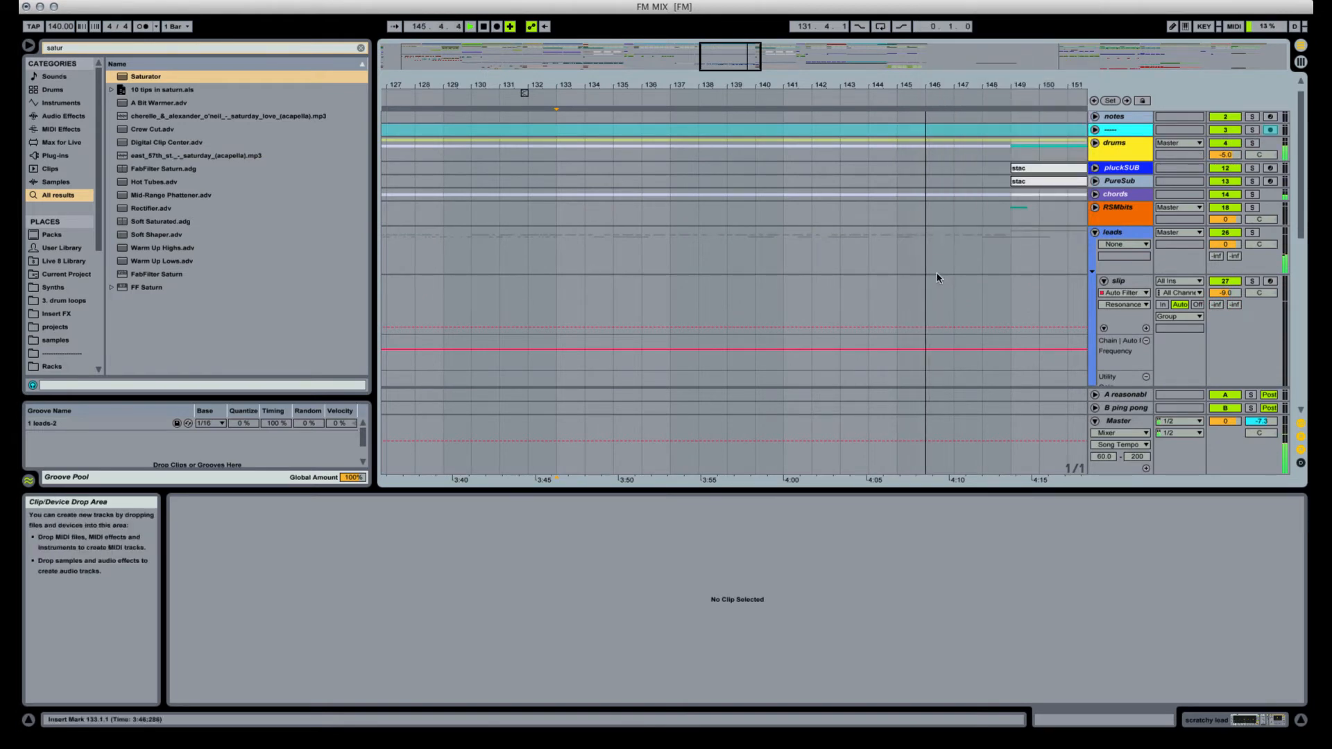
pyautogui.scroll(-8, 938, 277)
pyautogui.scroll(-4, 936, 278)
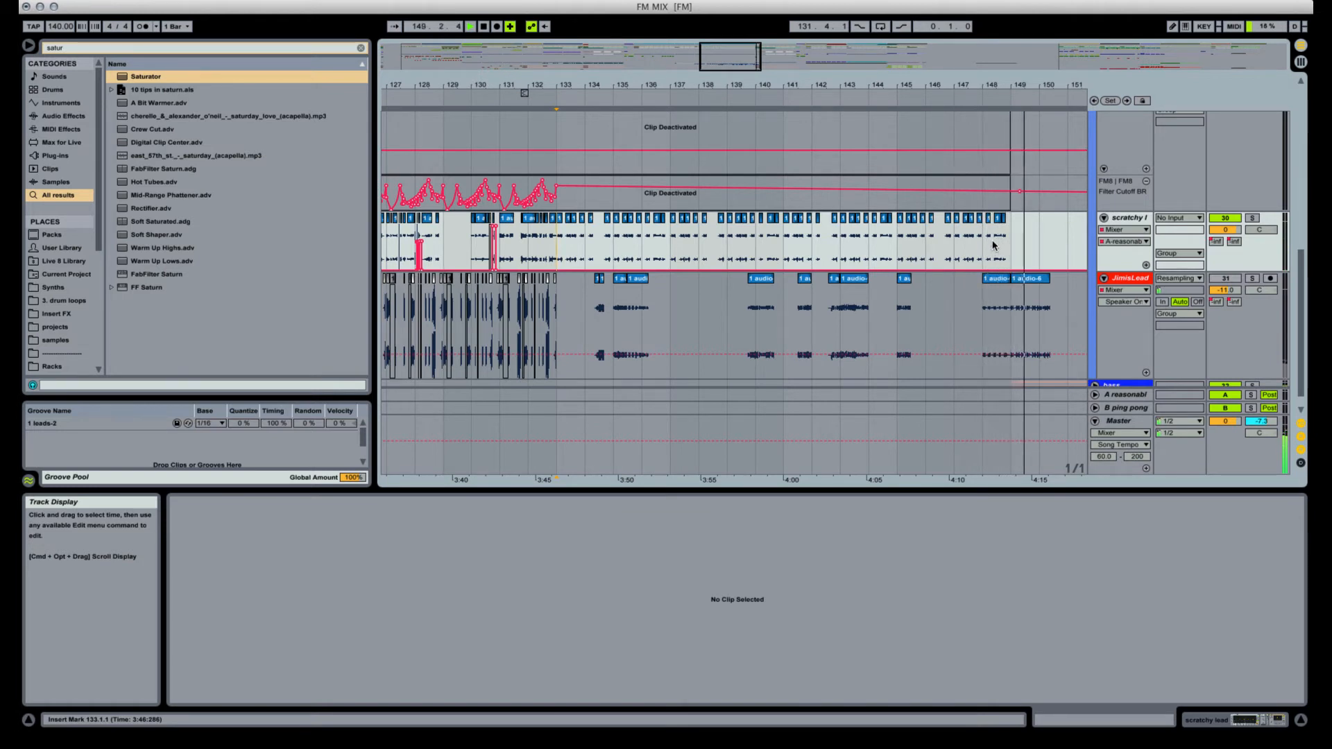
pyautogui.scroll(3, 981, 271)
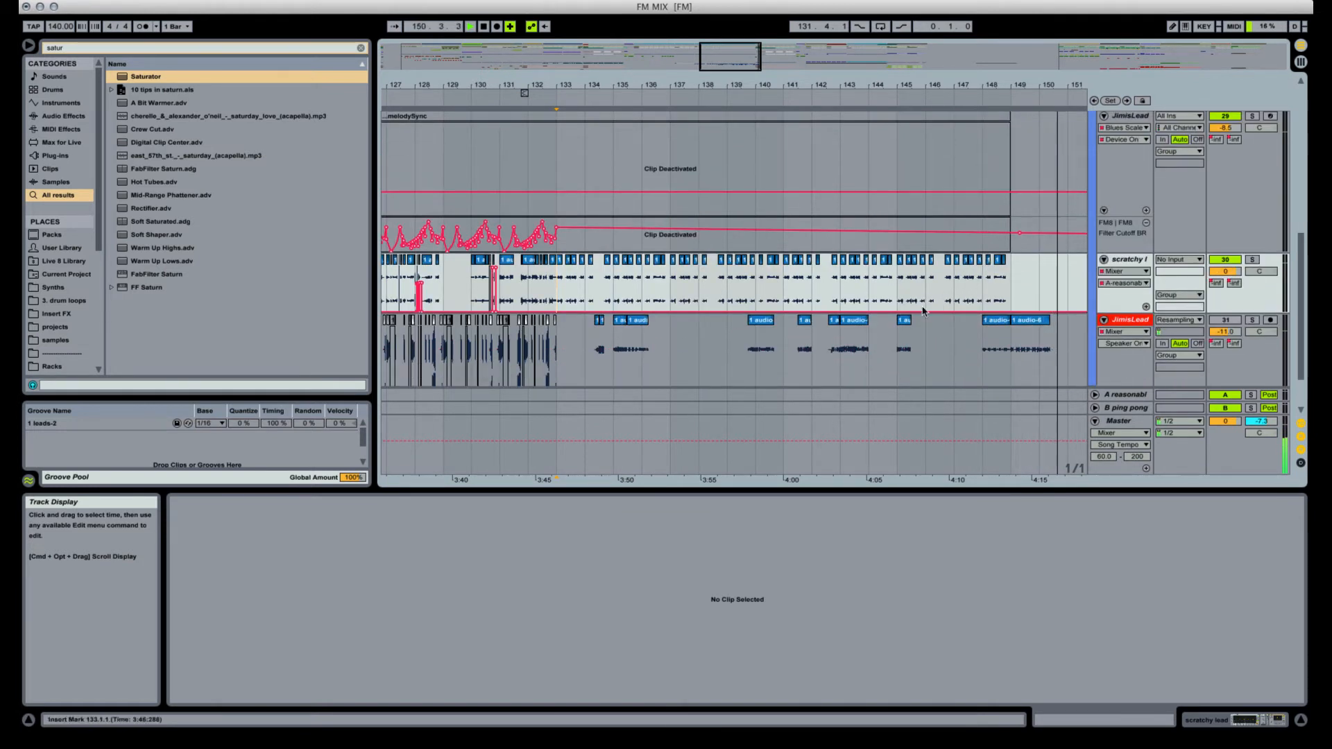
# Play the first chorus from bar 81 and look over the lead tracks for comparison.
pyautogui.click(935, 348)
pyautogui.scroll(10, 938, 339)
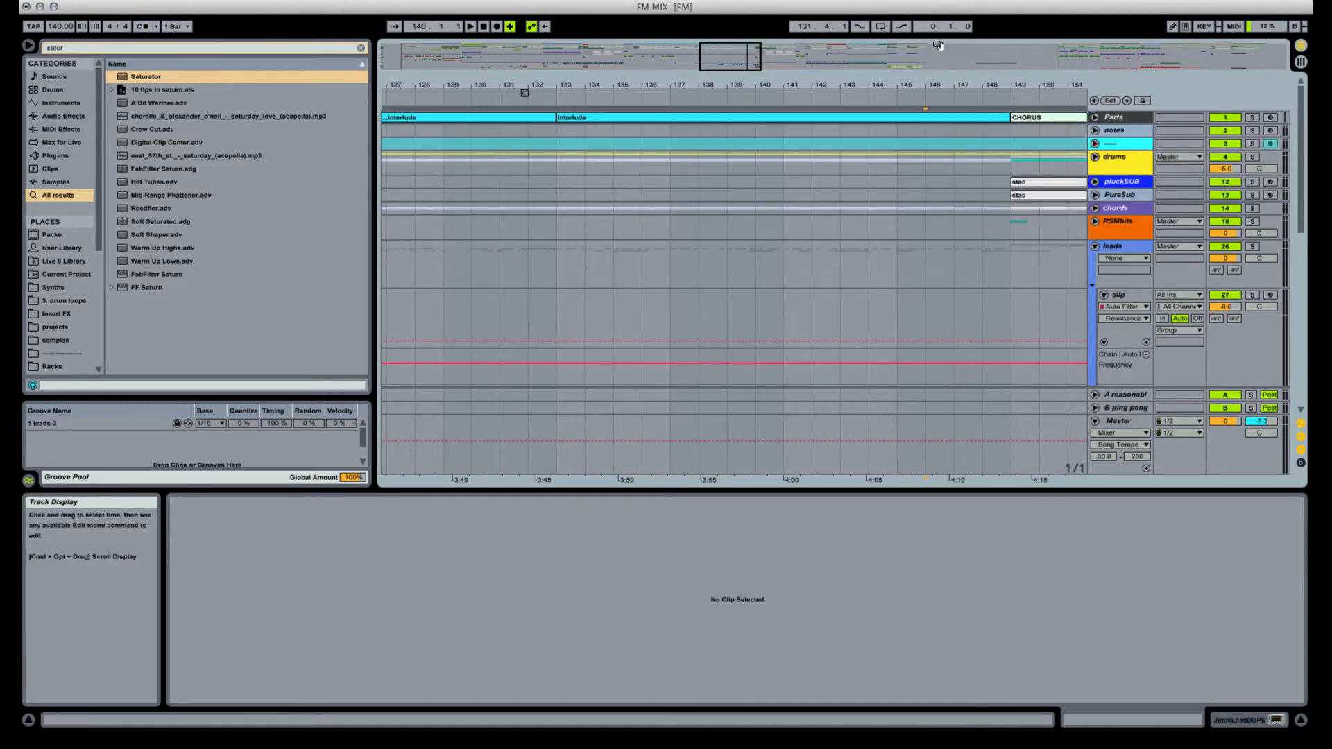
pyautogui.moveTo(936, 85); pyautogui.dragTo(823, 41)
pyautogui.click(532, 119)
pyautogui.press('space')
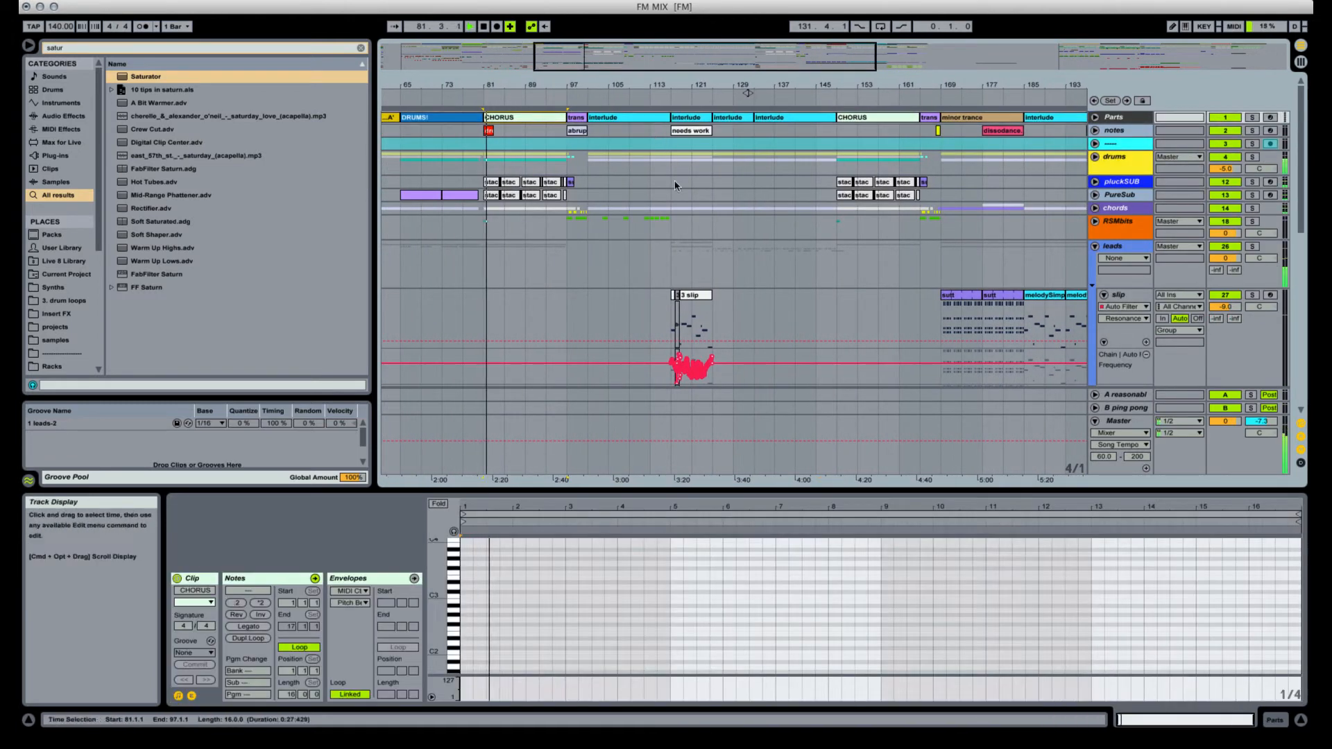
pyautogui.scroll(-8, 715, 240)
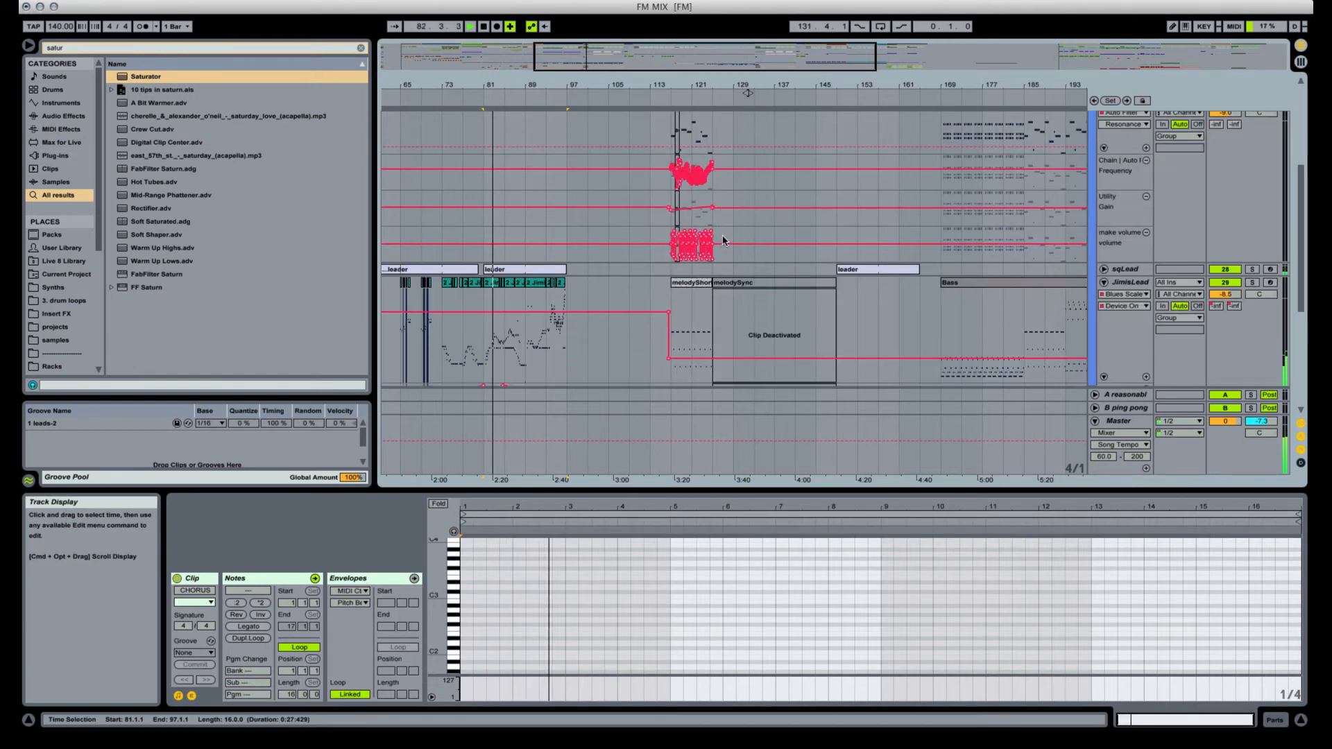
pyautogui.scroll(8, 723, 241)
pyautogui.press('space')
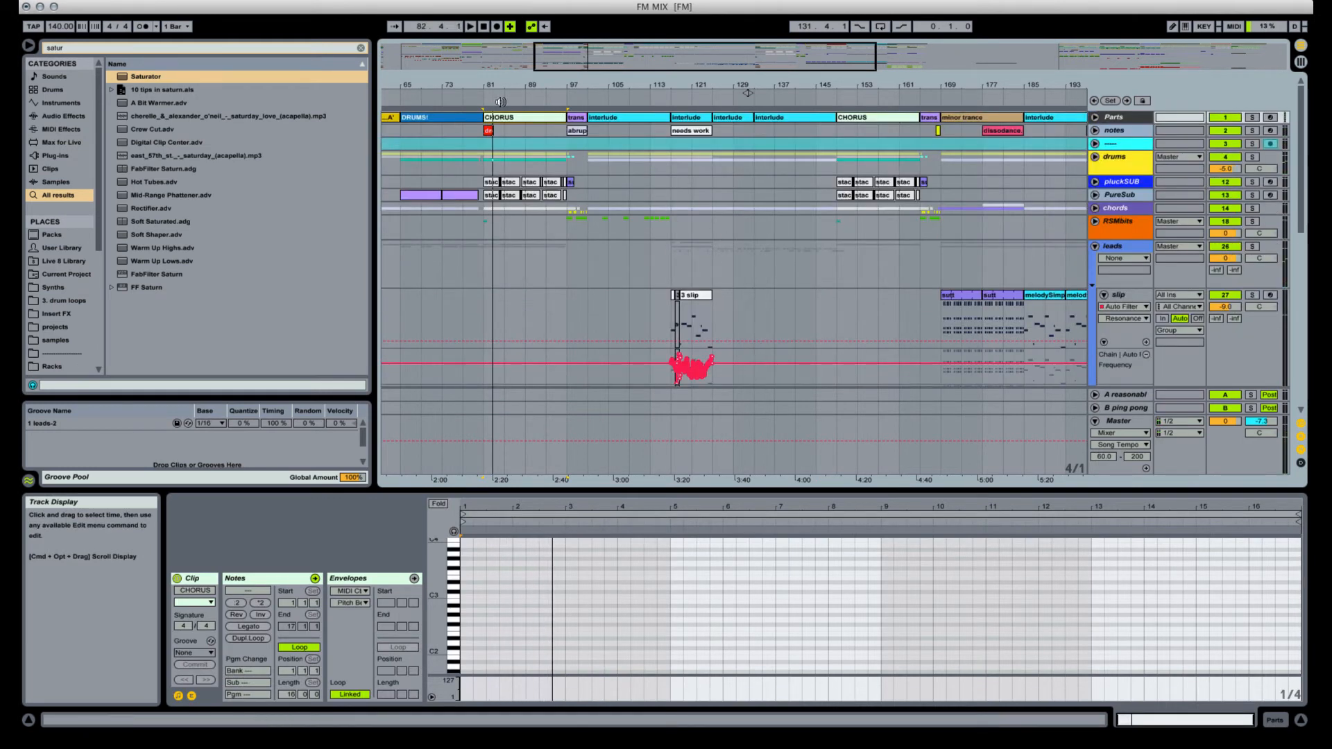
# Play the interlude from 133.1.1 and examine the scratchy lead and the audio clips moved to the JimisLead track below.
pyautogui.click(796, 117)
pyautogui.click(844, 0)
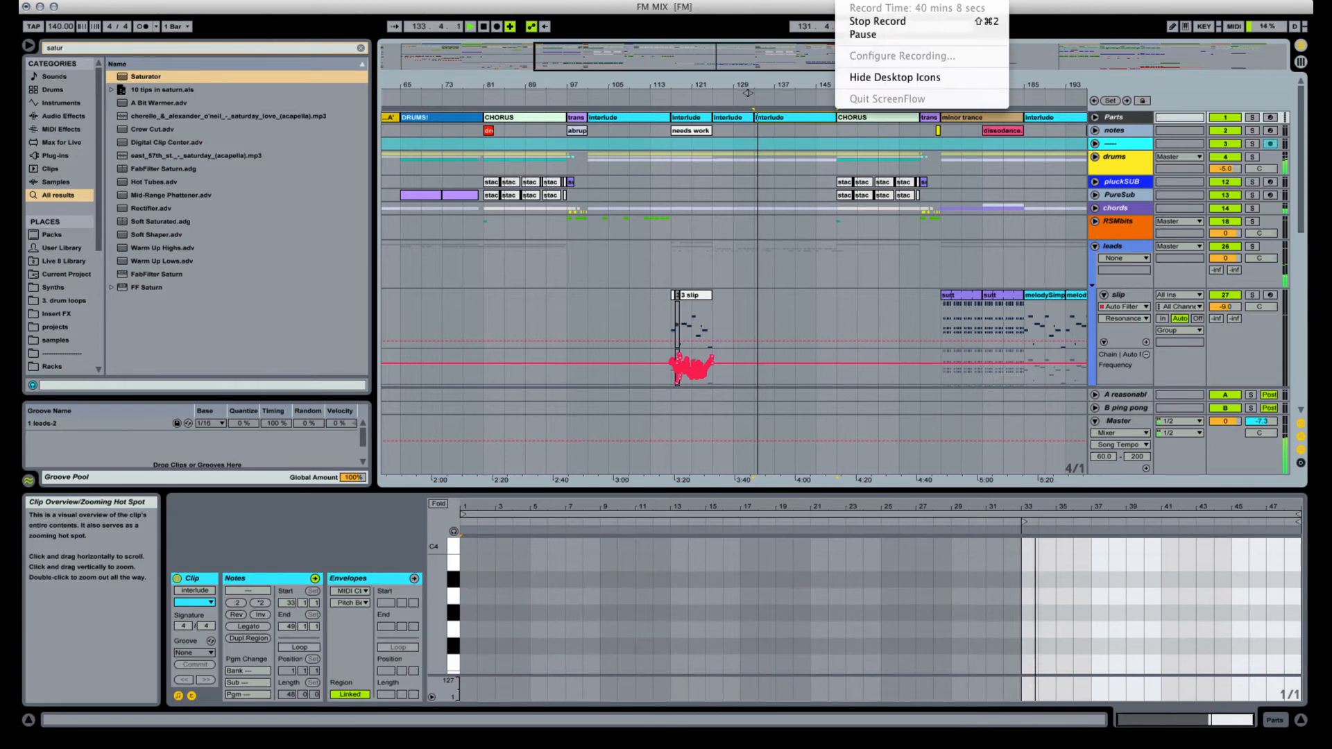
pyautogui.click(791, 18)
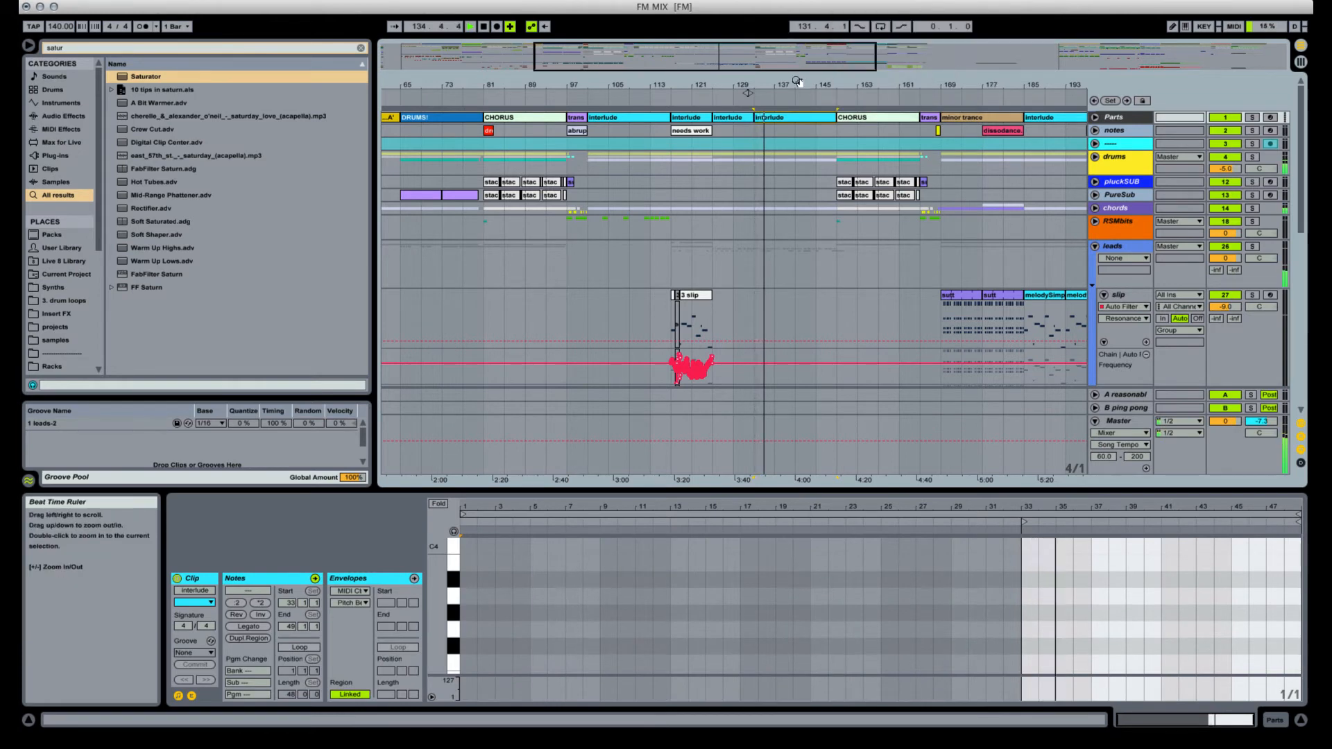
pyautogui.moveTo(798, 90); pyautogui.dragTo(798, 134)
pyautogui.scroll(-10, 797, 134)
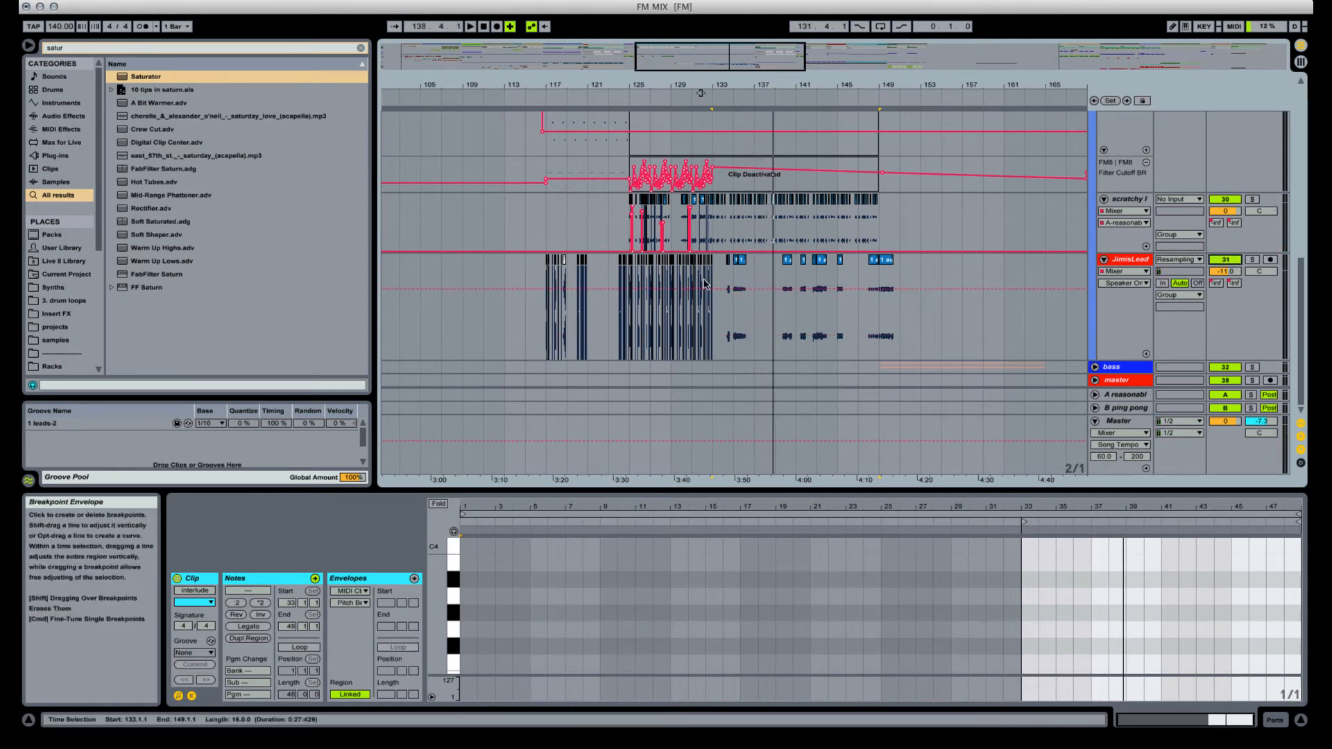
pyautogui.click(720, 313)
pyautogui.moveTo(724, 77); pyautogui.dragTo(725, 167)
pyautogui.press('space')
pyautogui.press('space')
# Select the moved JimisLead audio clips from bar 134 to 152 and raise their clip volumes to 13.1 to 17.5 dB.
pyautogui.moveTo(846, 85); pyautogui.dragTo(667, 39)
pyautogui.moveTo(631, 312); pyautogui.dragTo(1034, 326)
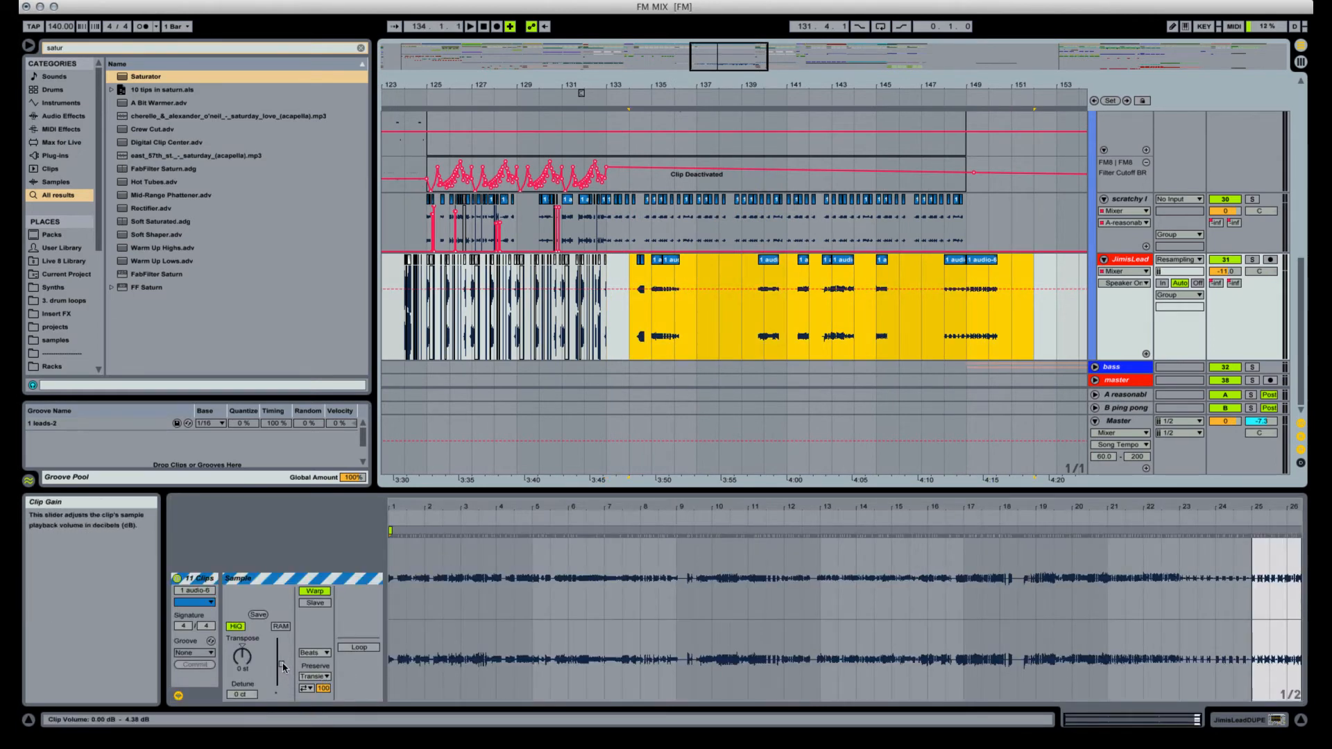
pyautogui.moveTo(283, 668); pyautogui.dragTo(283, 651)
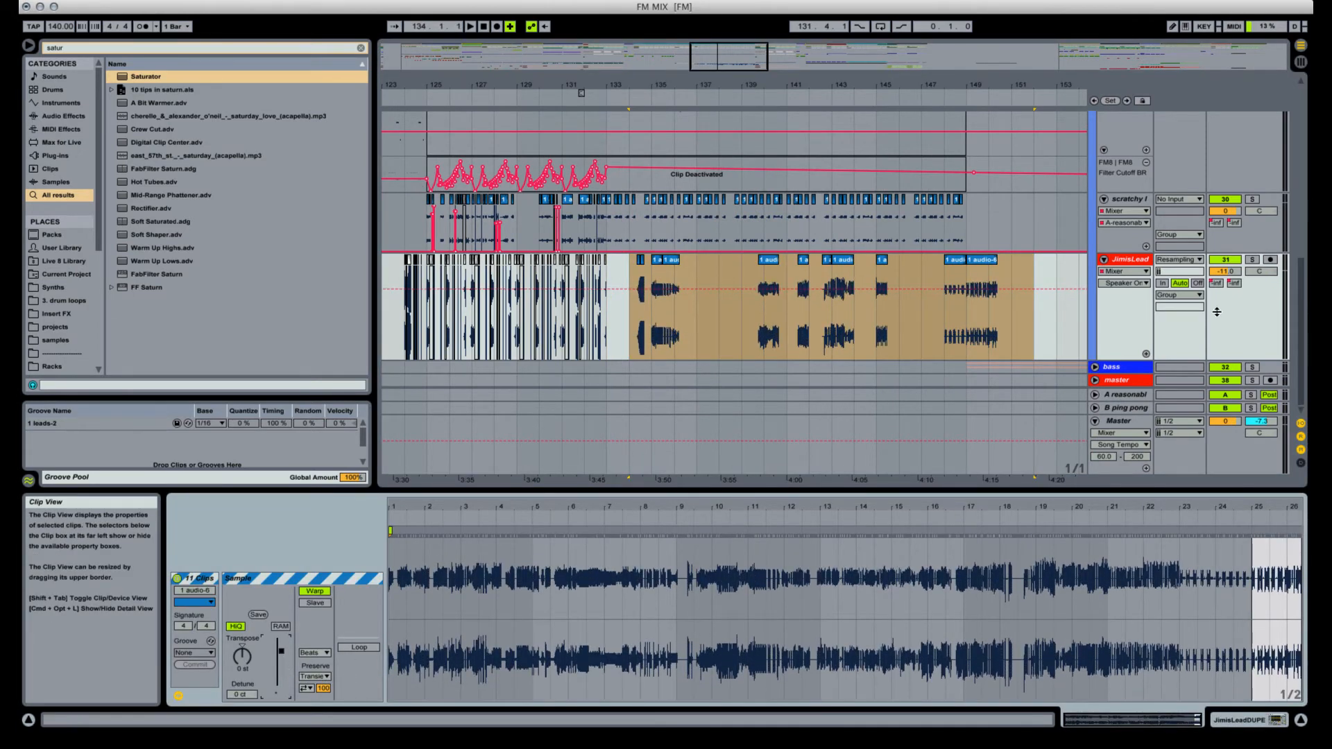
pyautogui.moveTo(280, 653); pyautogui.dragTo(281, 648)
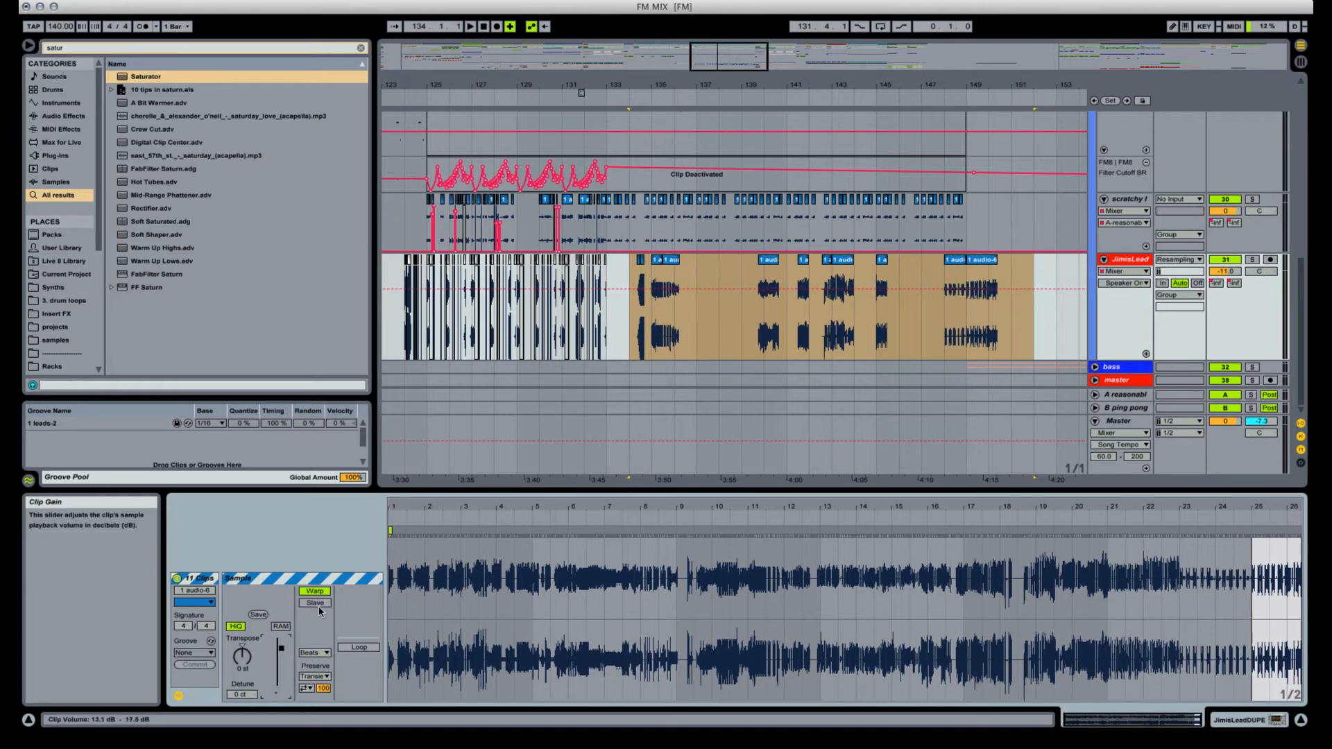
# Play from 134.1.1 and shorten the two small JimisLead clips at 134.2.2 and 134.3.1 from their ends.
pyautogui.moveTo(648, 89); pyautogui.dragTo(750, 361)
pyautogui.press('space')
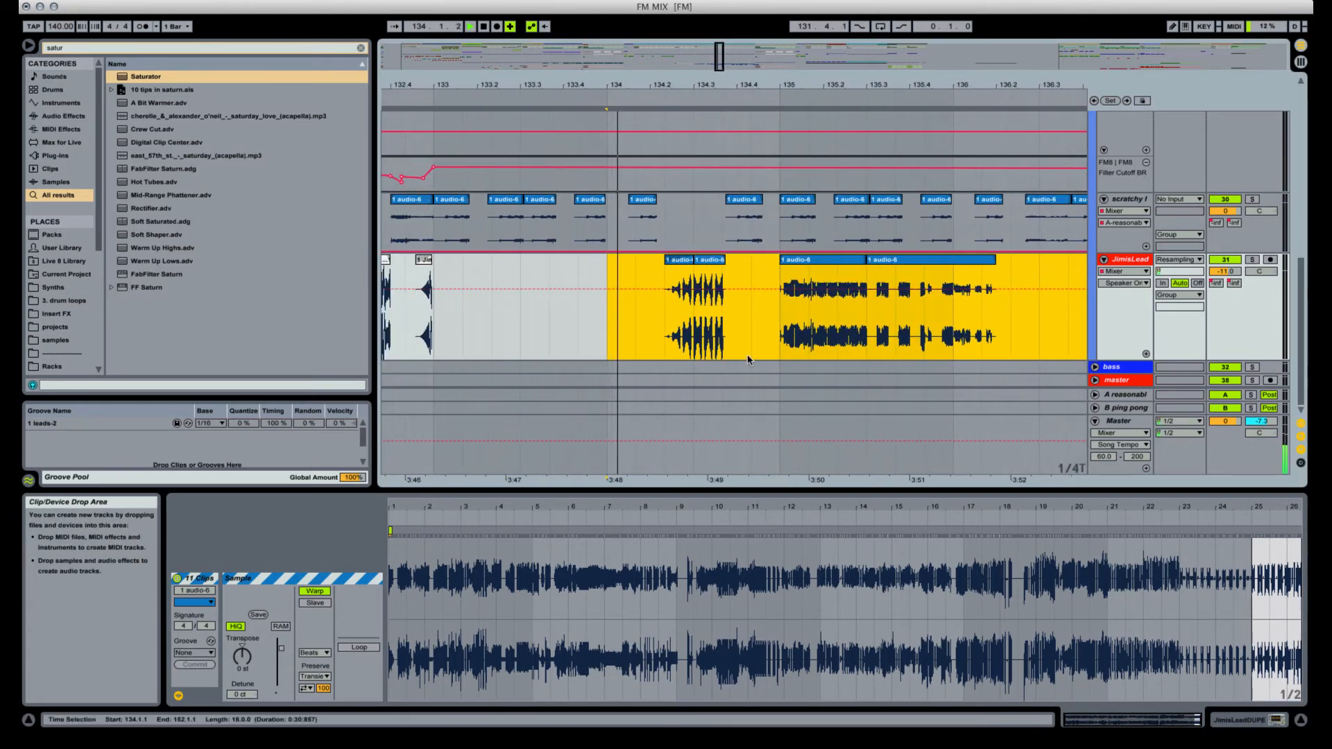
pyautogui.click(691, 285)
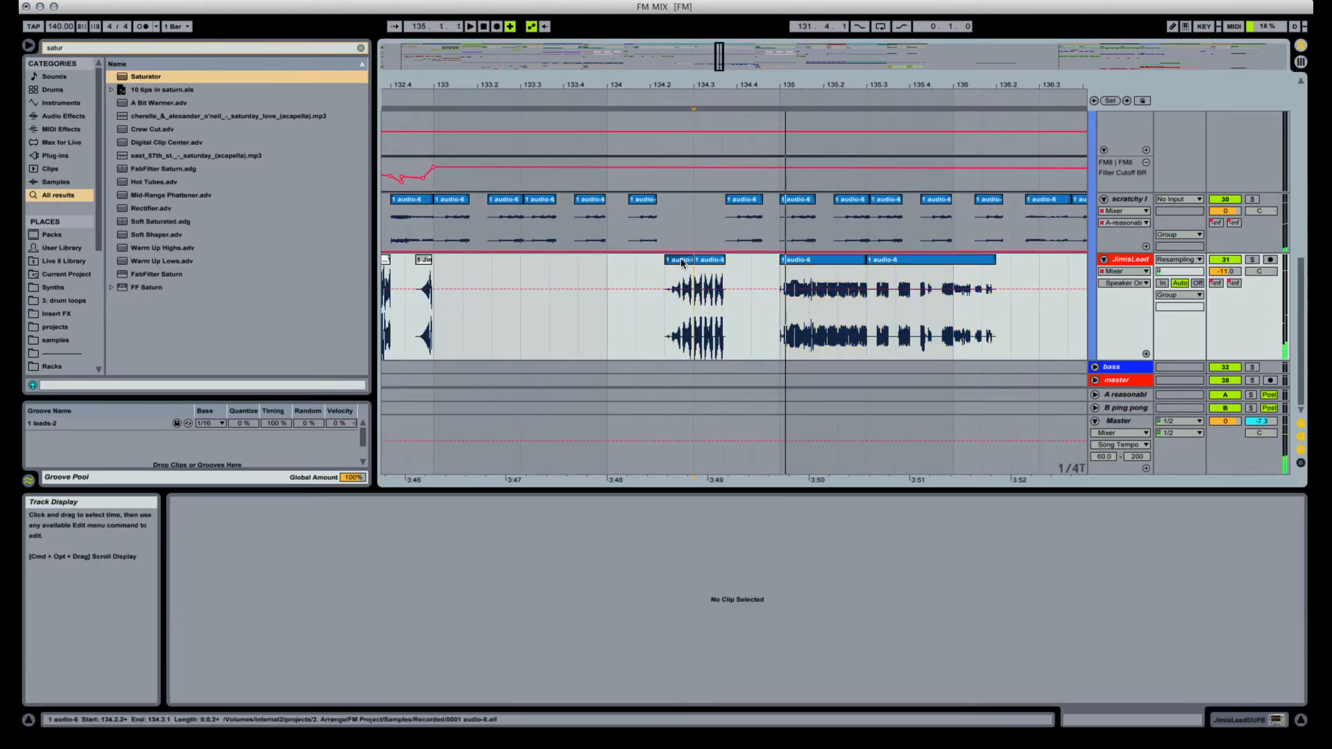
pyautogui.click(682, 262)
pyautogui.press('space')
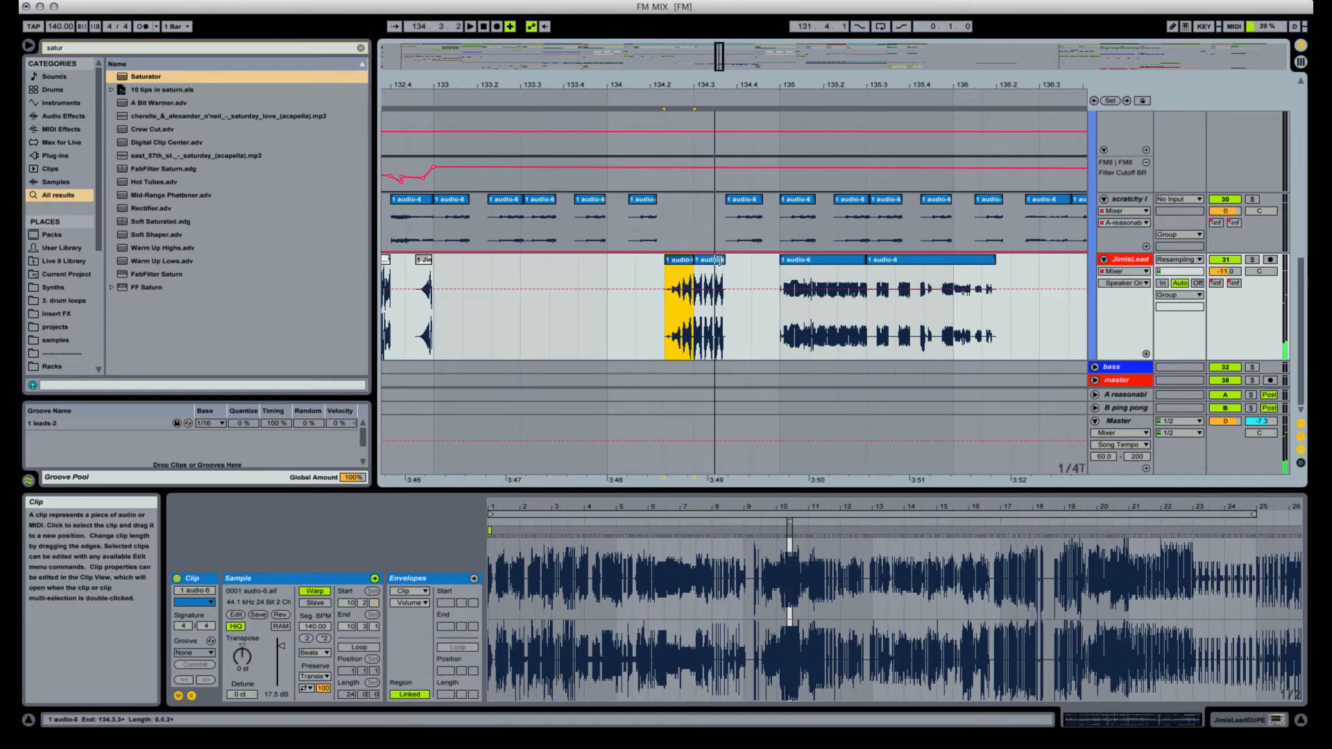
pyautogui.moveTo(718, 261); pyautogui.dragTo(703, 261)
pyautogui.click(616, 277)
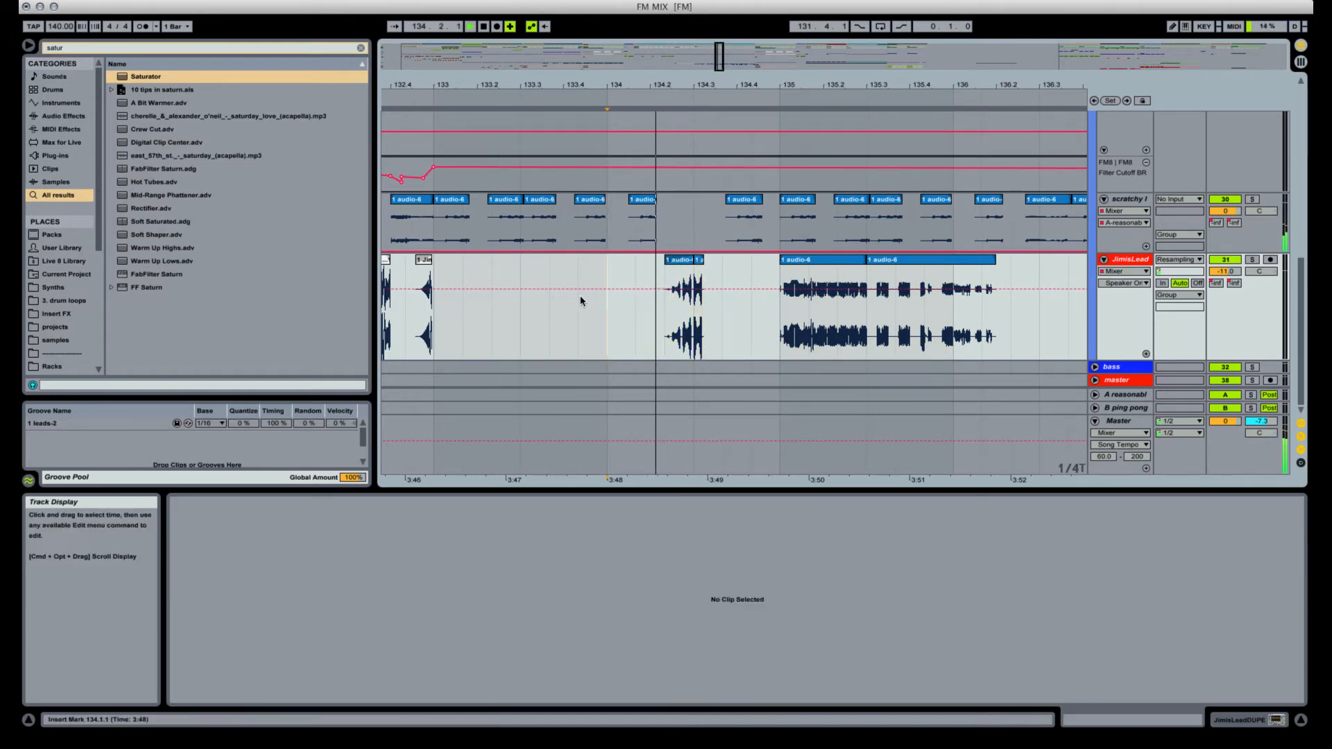
pyautogui.moveTo(694, 260); pyautogui.dragTo(679, 260)
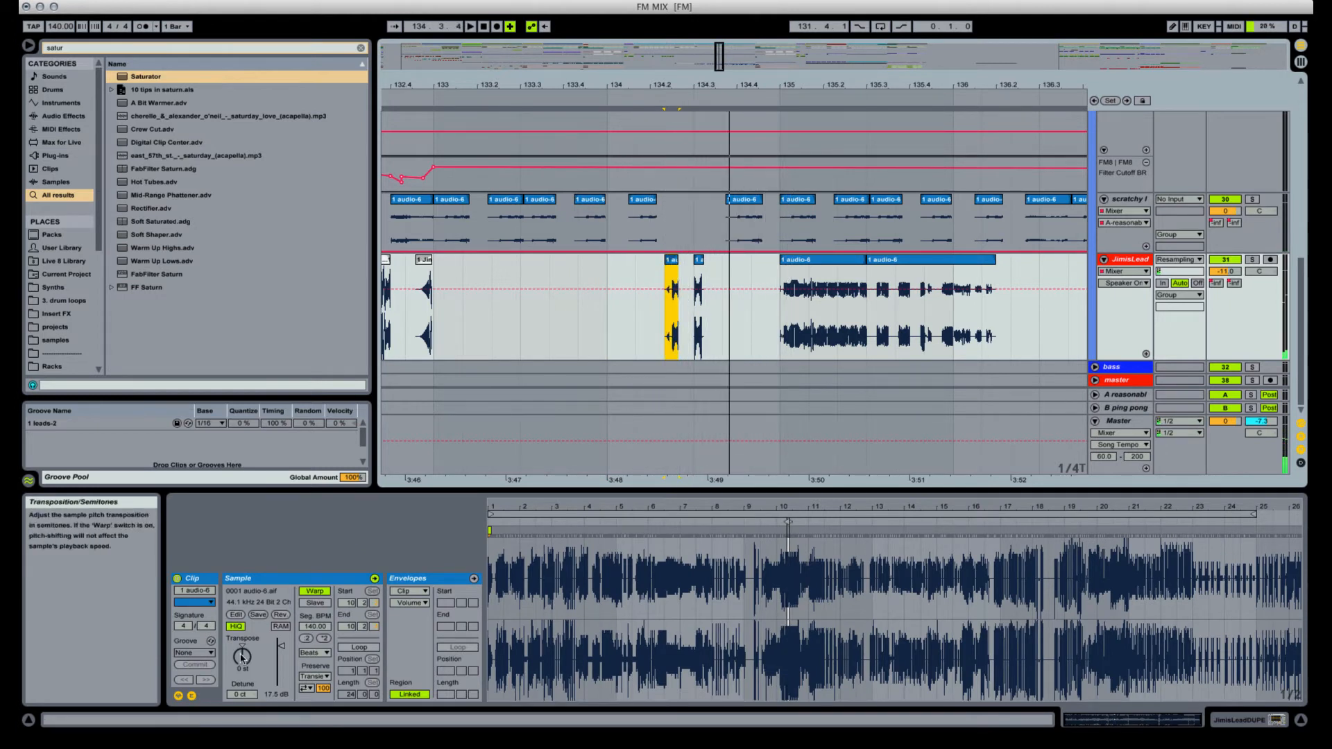
# Transpose the shortened clip at 134.2.2 to -12 st and the one at 134.3.1 to 4 st while auditioning them.
pyautogui.moveTo(241, 656); pyautogui.dragTo(241, 653)
pyautogui.press('space')
pyautogui.press('space')
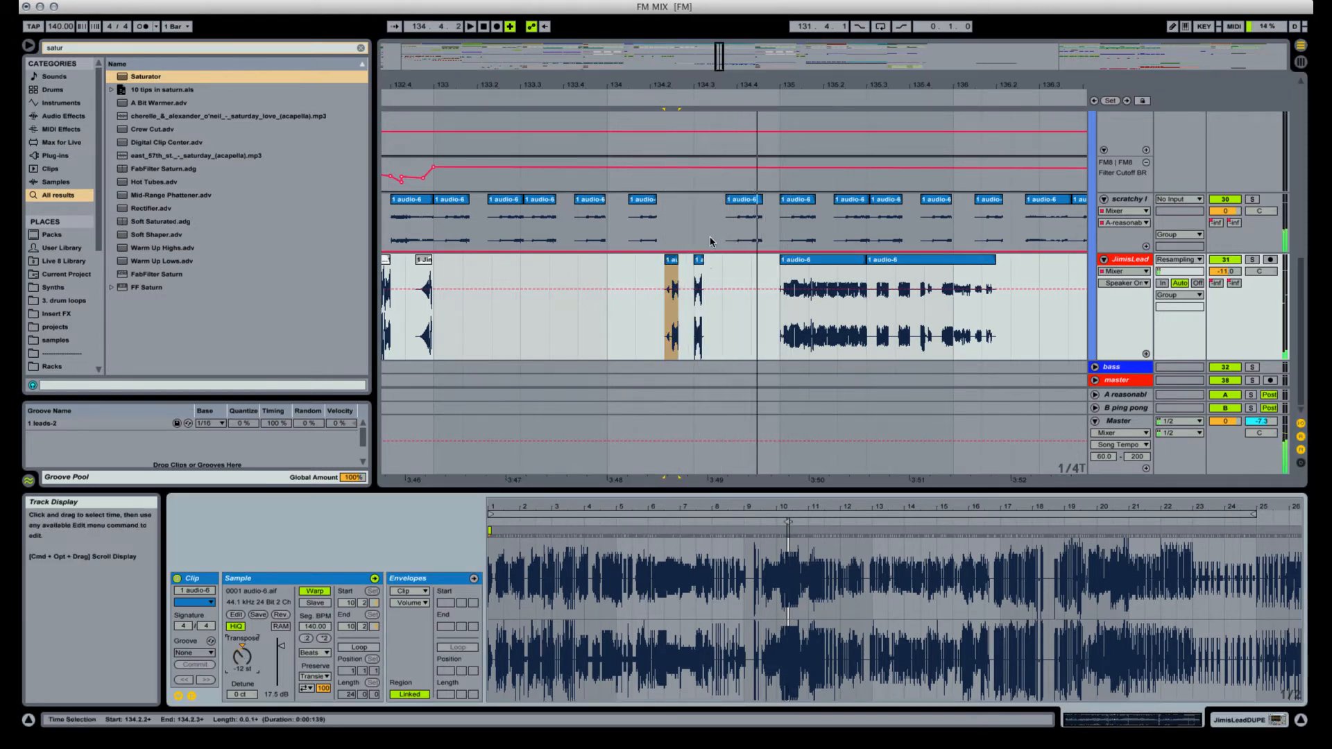
pyautogui.press('space')
pyautogui.press('space')
pyautogui.click(698, 260)
pyautogui.moveTo(241, 656); pyautogui.dragTo(242, 650)
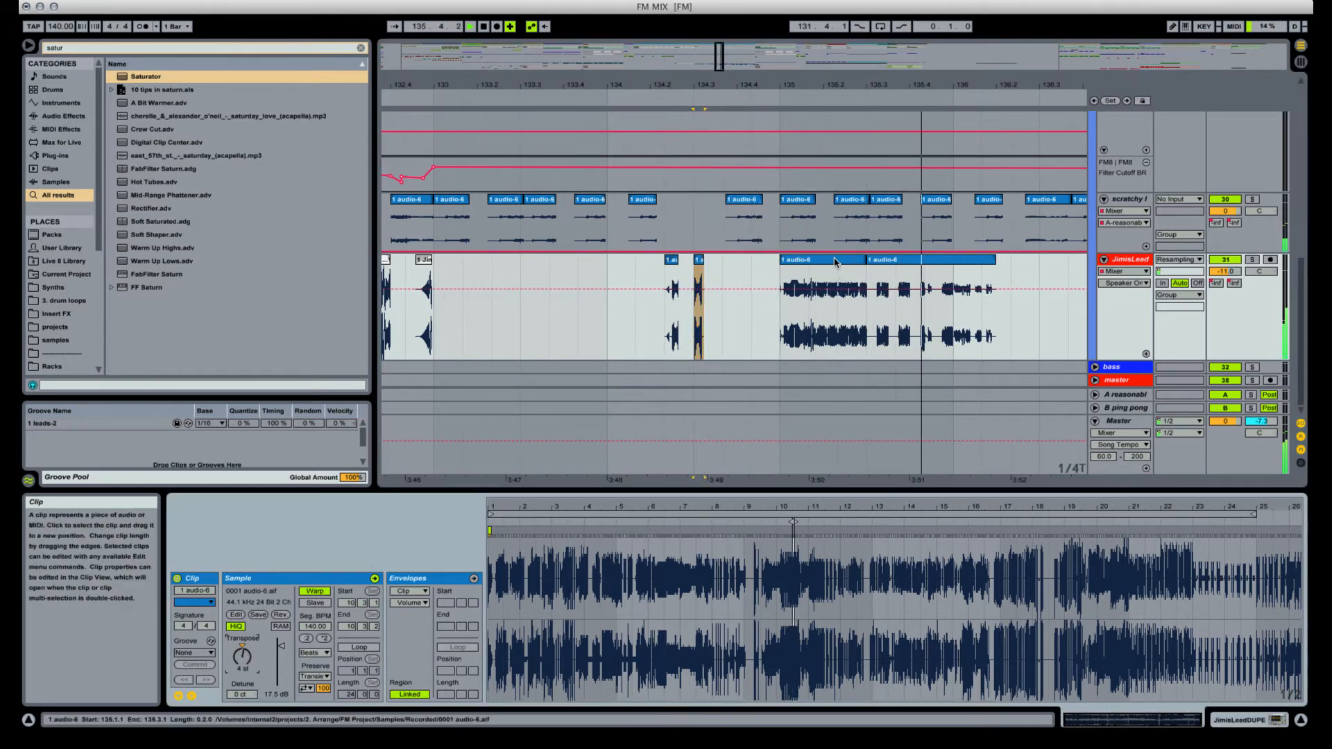
# Try the JimisLead clip at 135.1.1 deactivated during playback, then reactivate it.
pyautogui.click(805, 259)
pyautogui.press('0')
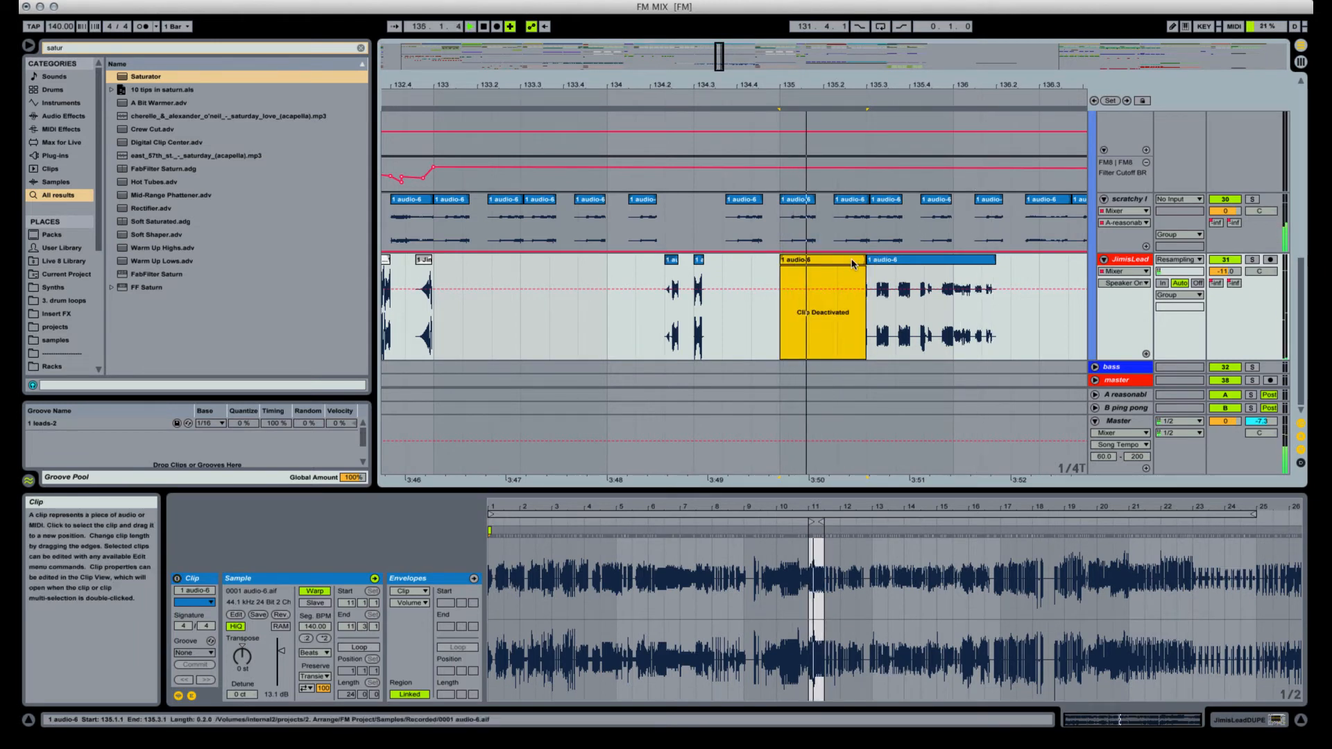
pyautogui.press('0')
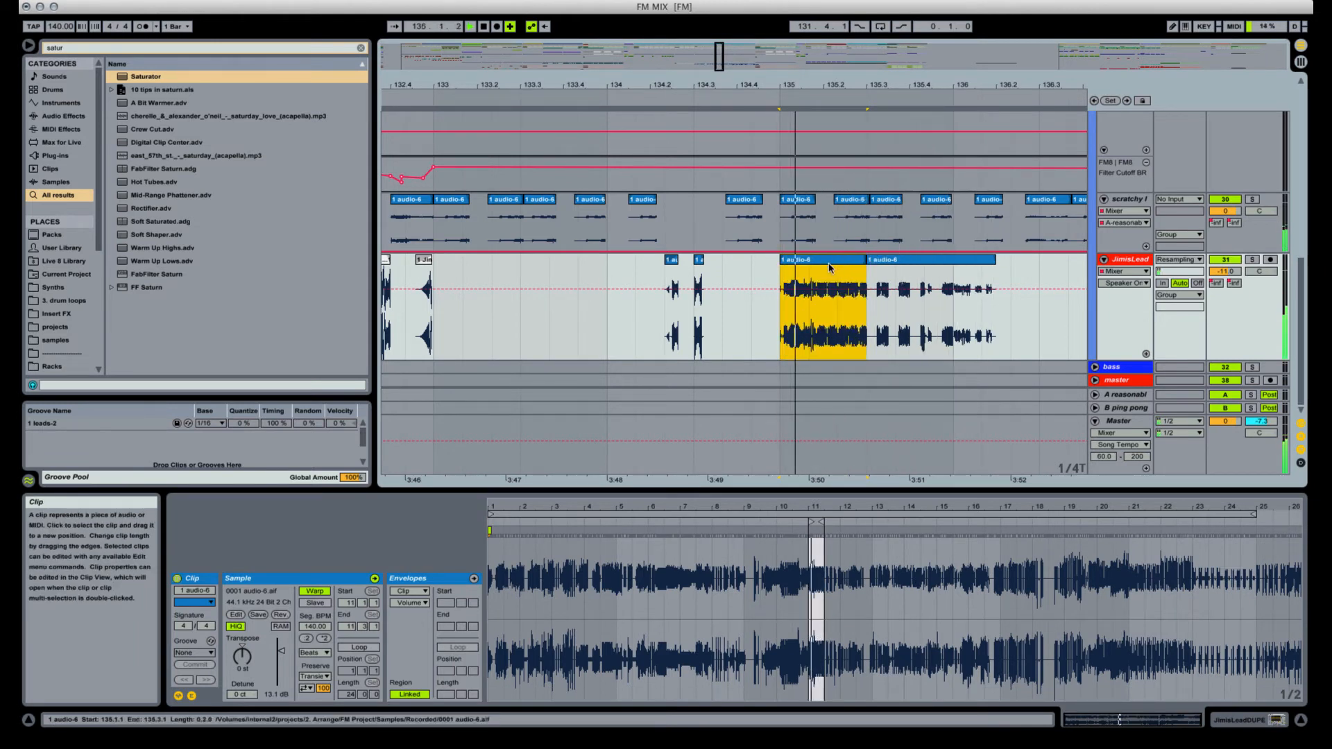
# Show the clip fades on the JimisLead track and audition the clip starting at bar 135.
pyautogui.press('alt+super+f')
pyautogui.press('space')
pyautogui.press('space')
pyautogui.press('space')
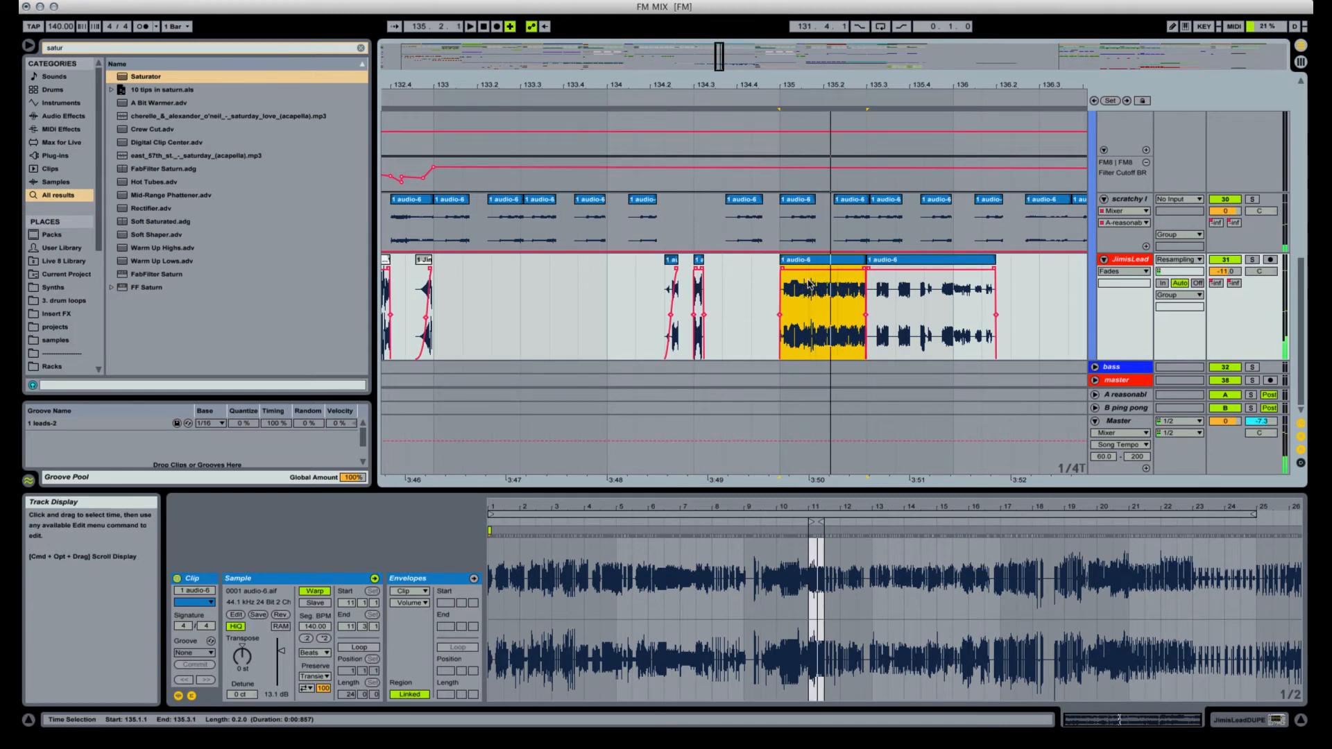
# Delete the middle section of the JimisLead clip at bar 135 and fade in the remaining second part over its full length.
pyautogui.moveTo(809, 285)
pyautogui.mouseDown()
pyautogui.moveTo(839, 285)
pyautogui.moveTo(803, 273)
pyautogui.mouseUp()
pyautogui.press('Delete')
pyautogui.click(800, 261)
pyautogui.press('space')
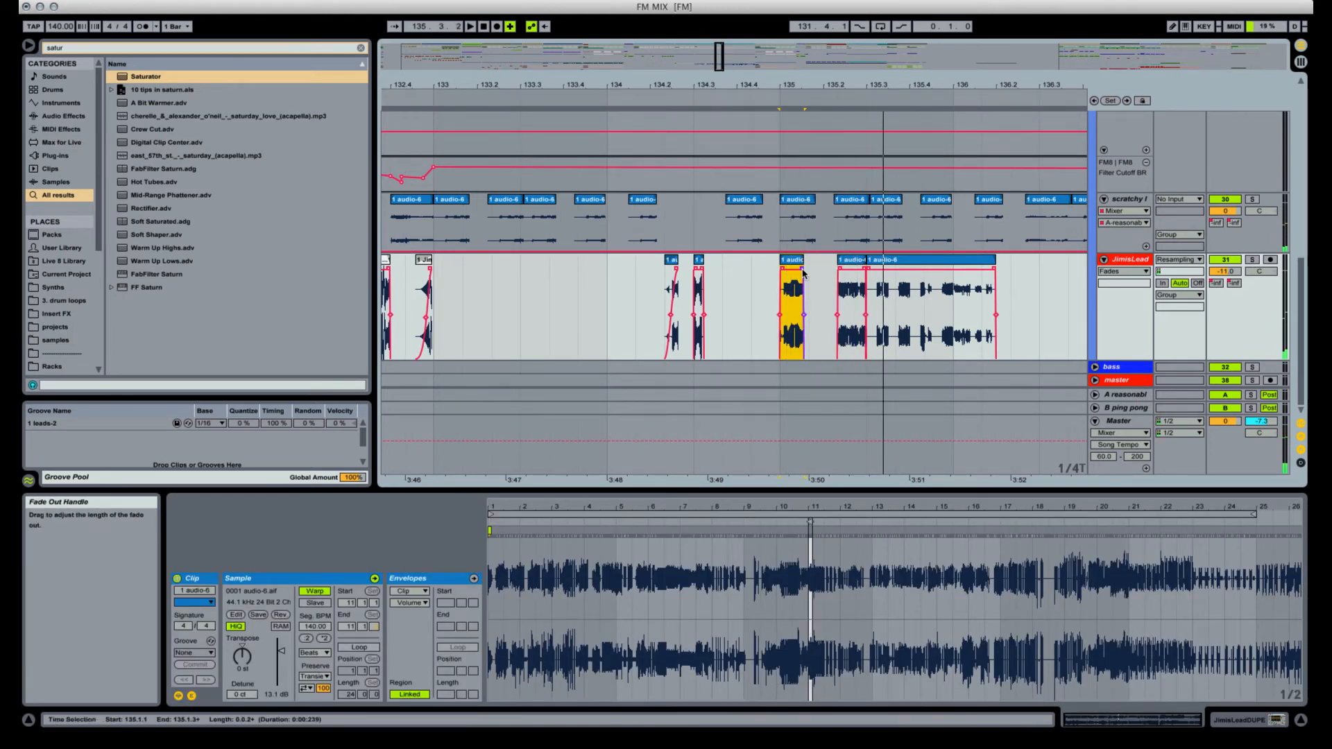
pyautogui.press('space')
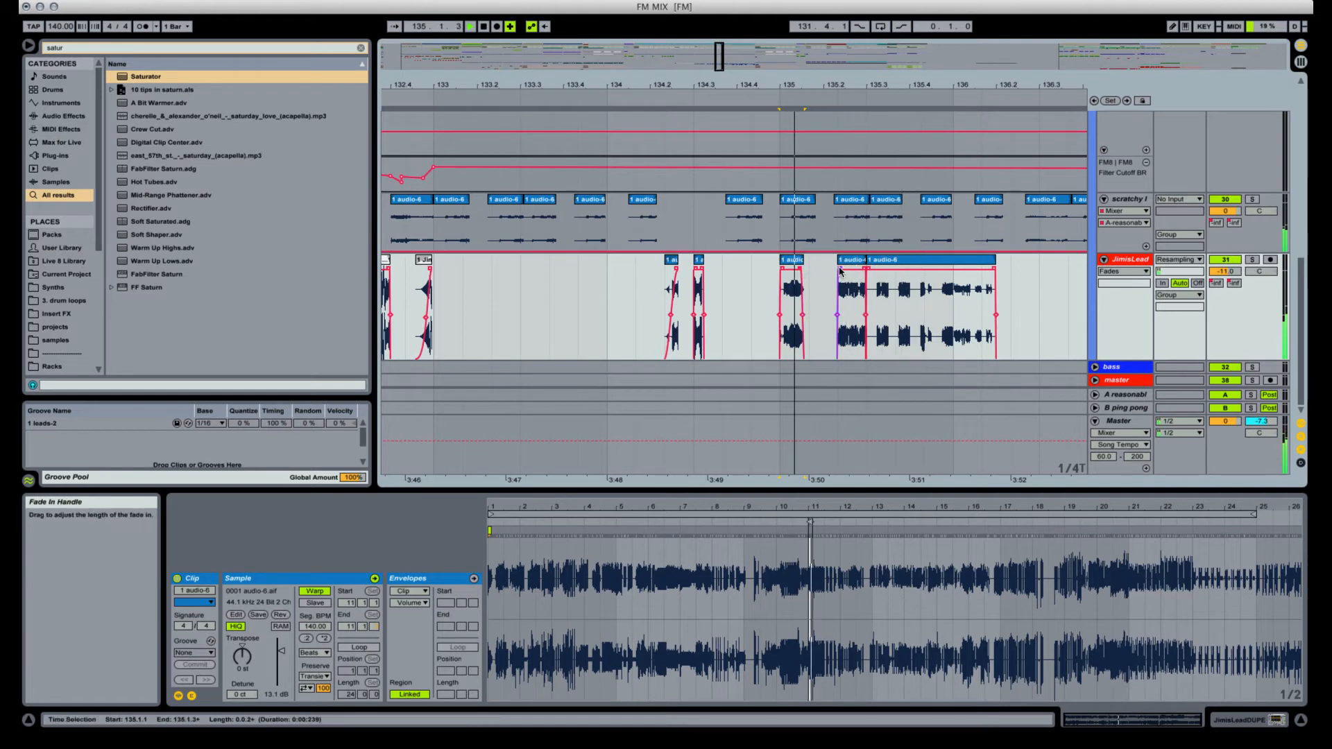
pyautogui.moveTo(839, 268); pyautogui.dragTo(867, 269)
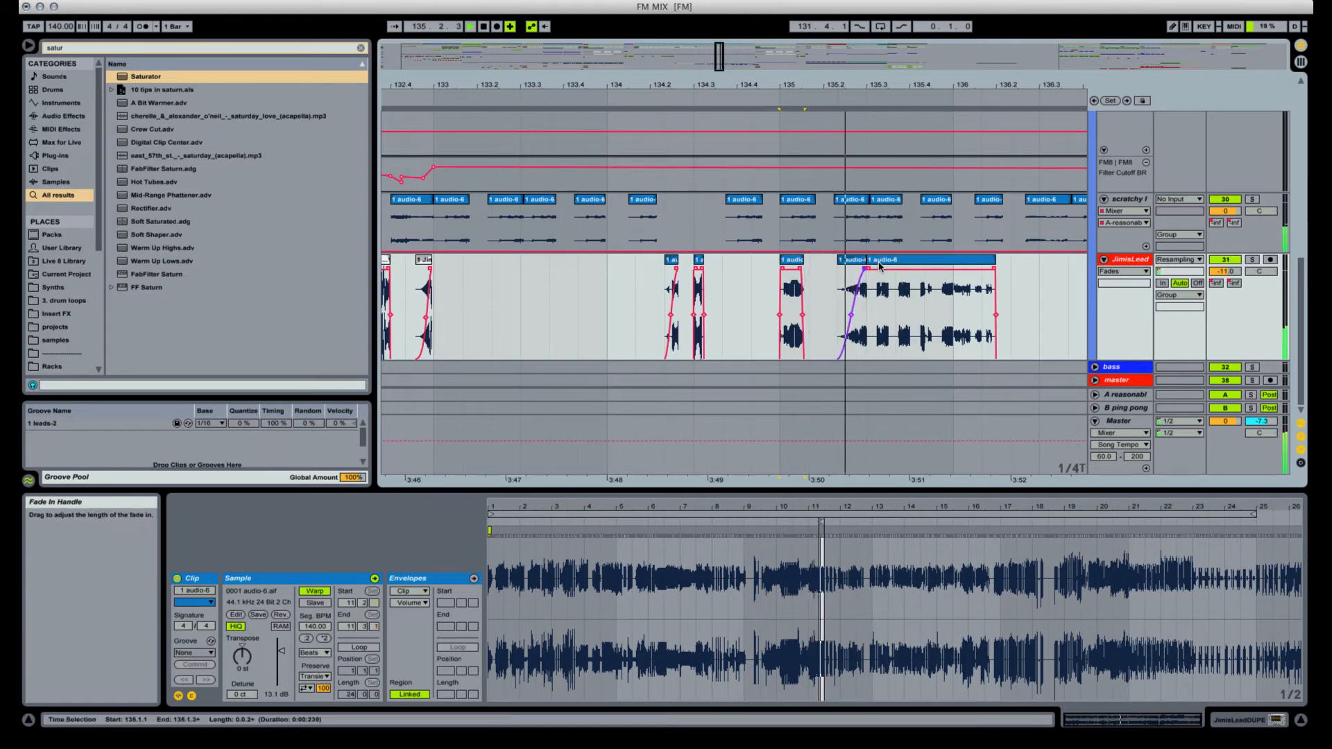
# Split the JimisLead clip at bar 136 and toggle the new tail clip off and on again during playback.
pyautogui.click(961, 259)
pyautogui.press('super+e')
pyautogui.click(962, 259)
pyautogui.press('0')
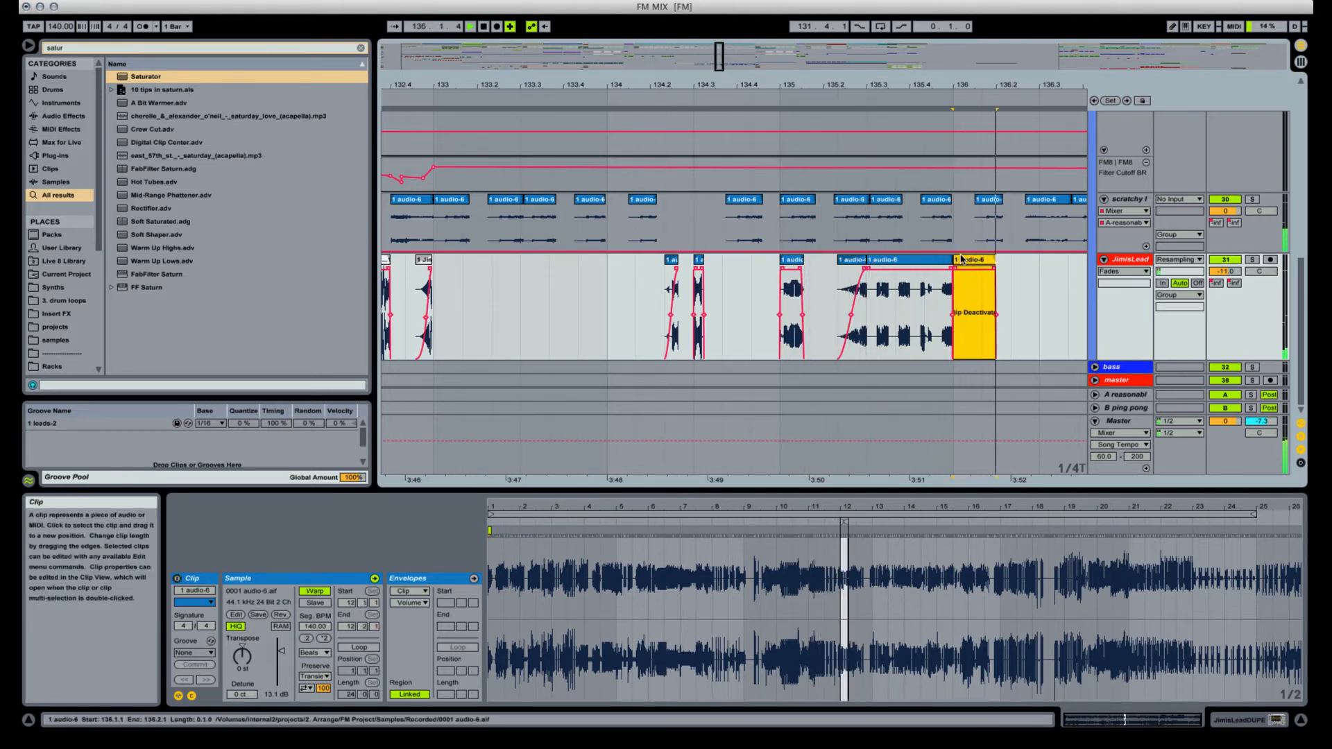
pyautogui.press('0')
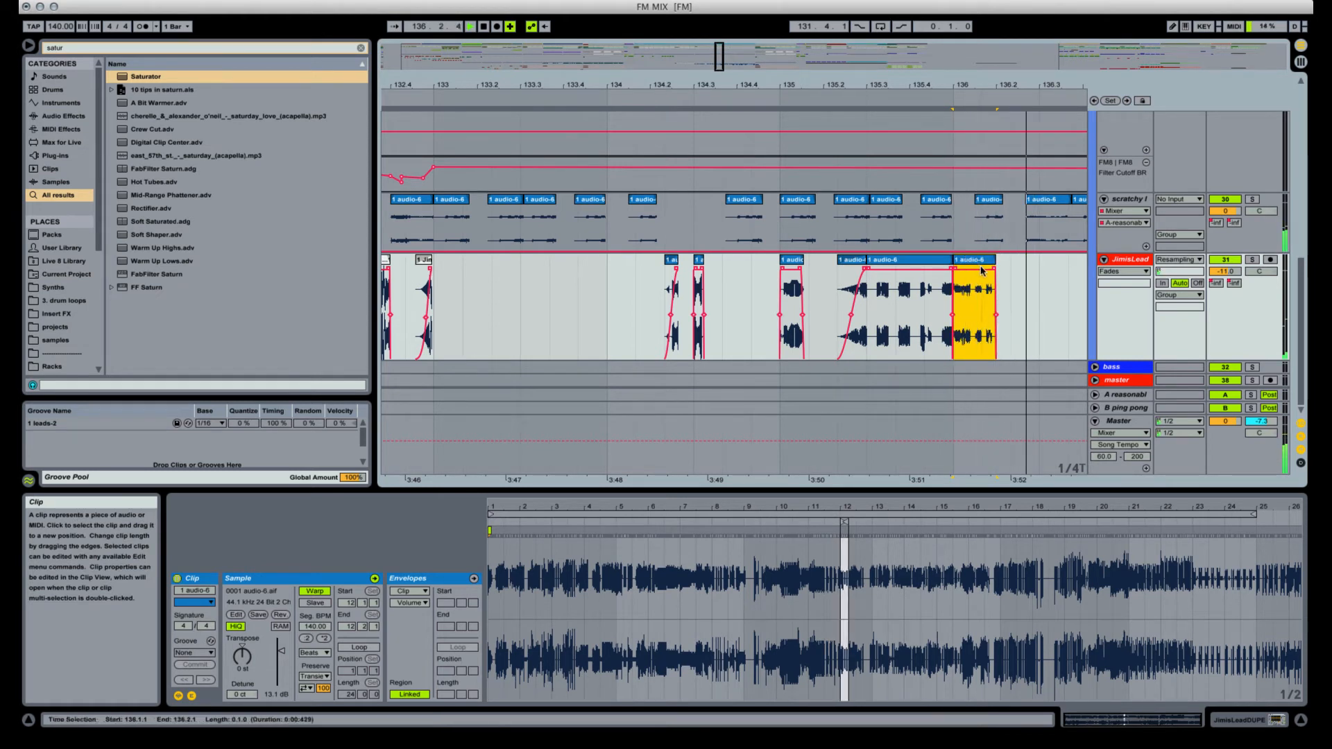
# Place a copy of the bar 136 tail clip shortly after it and trim the copy to a short stab ending at about 136.2.3.
pyautogui.press('space')
pyautogui.press('space')
pyautogui.moveTo(969, 261); pyautogui.dragTo(1027, 266)
pyautogui.press('space')
pyautogui.click(969, 265)
pyautogui.press('space')
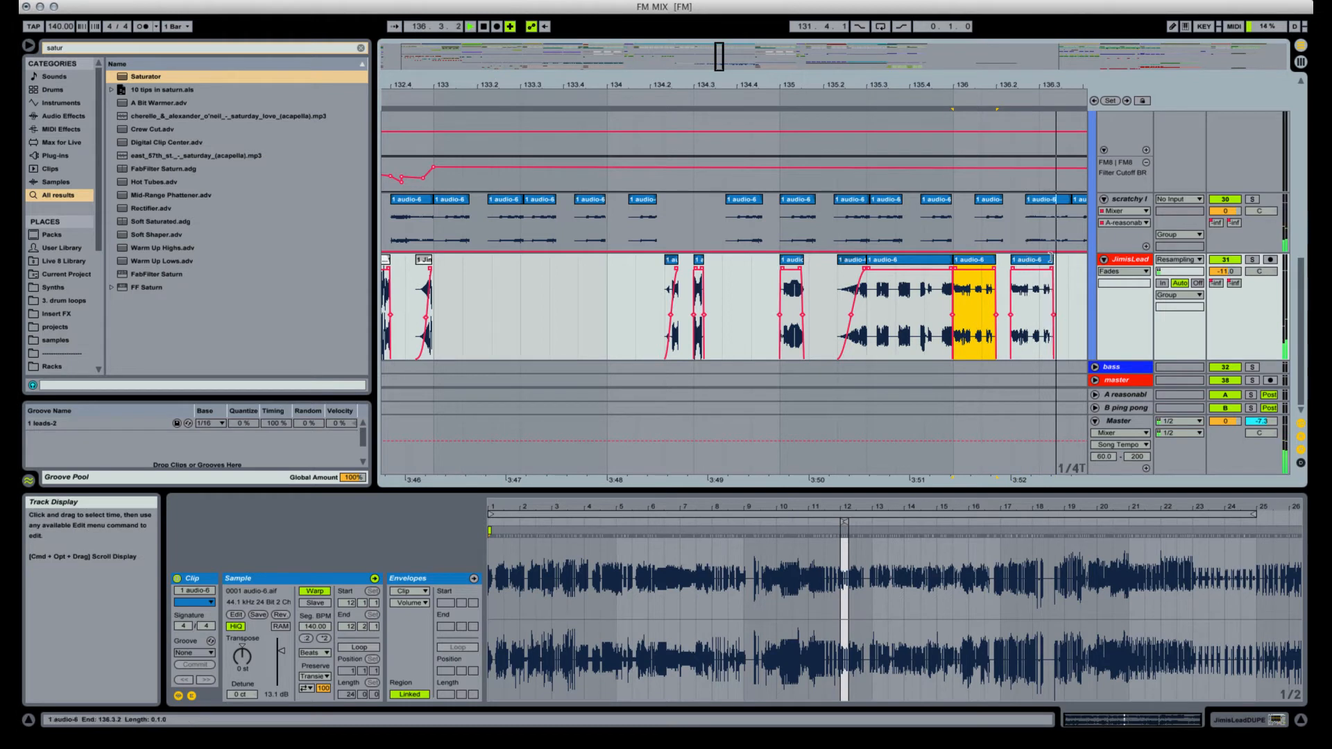
pyautogui.moveTo(1055, 264); pyautogui.dragTo(1028, 264)
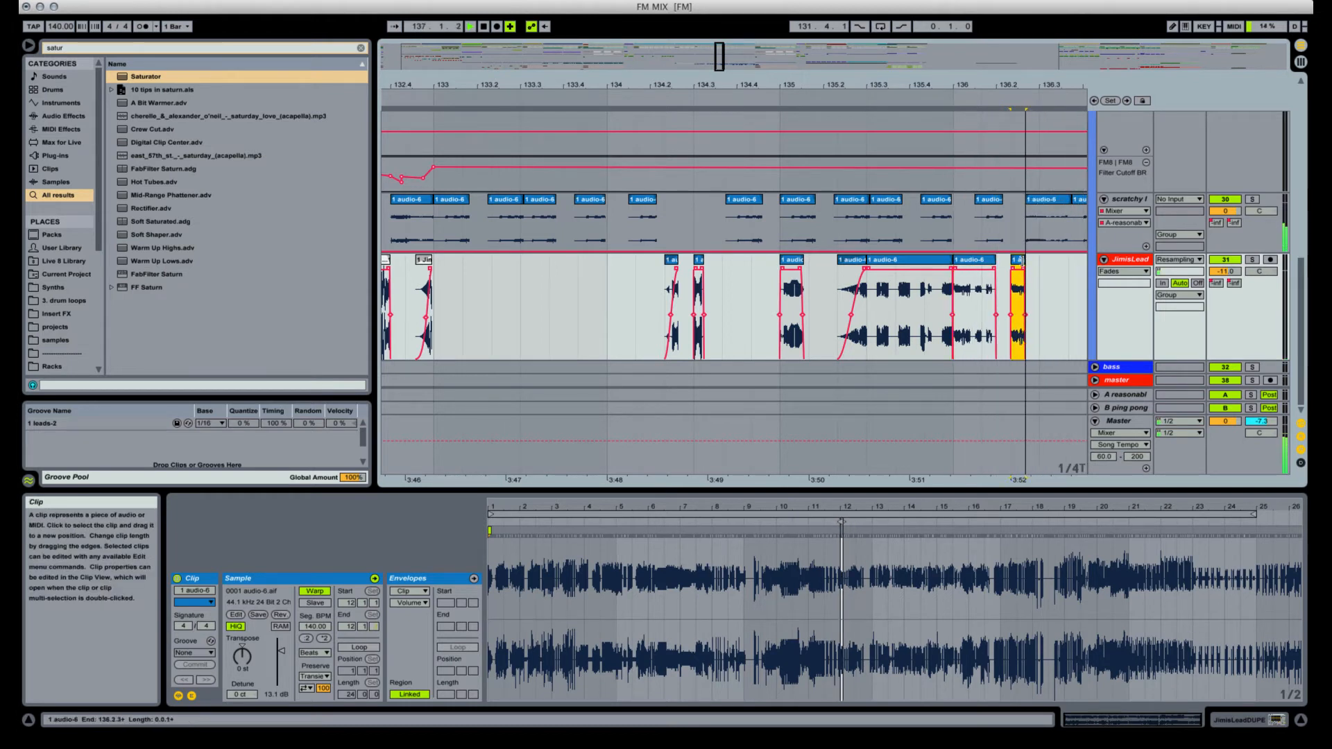
pyautogui.click(971, 259)
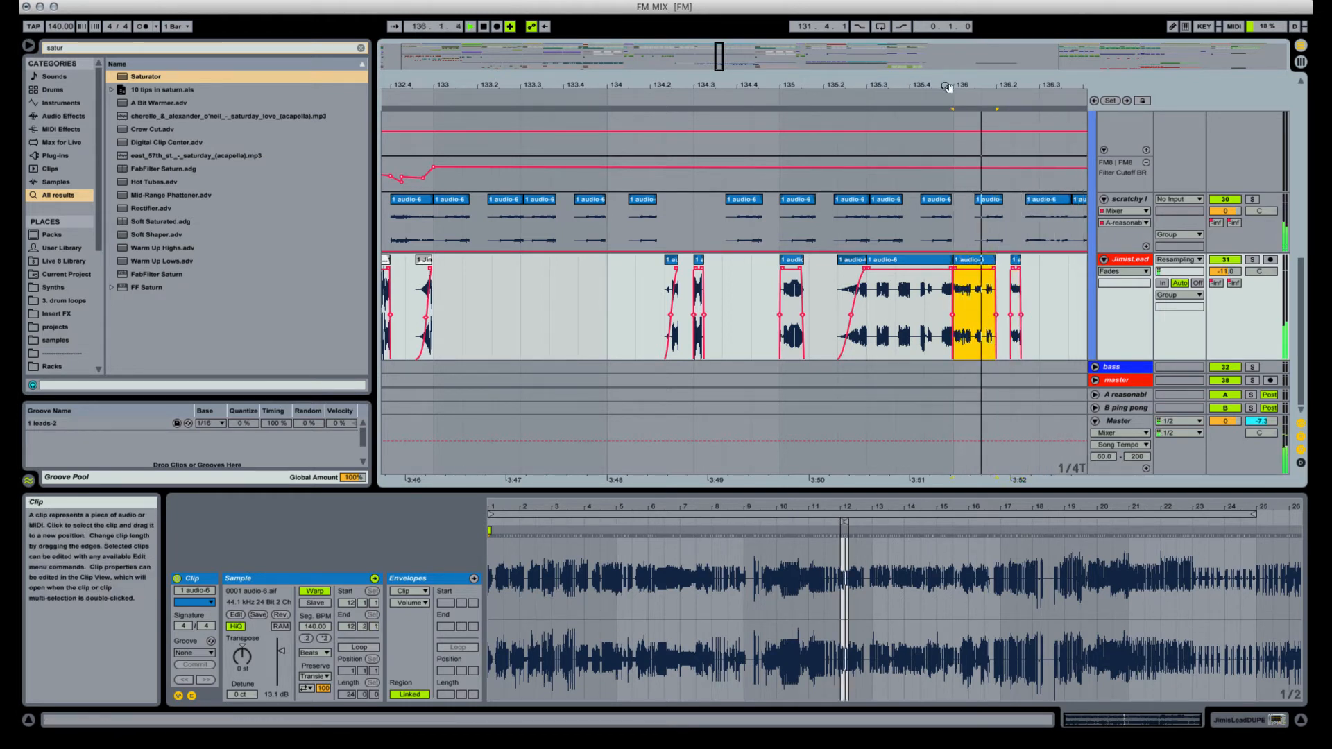
# Play back the edited JimisLead phrase from bar 133 in a wider arrangement view.
pyautogui.moveTo(950, 84); pyautogui.dragTo(880, 63)
pyautogui.press('space')
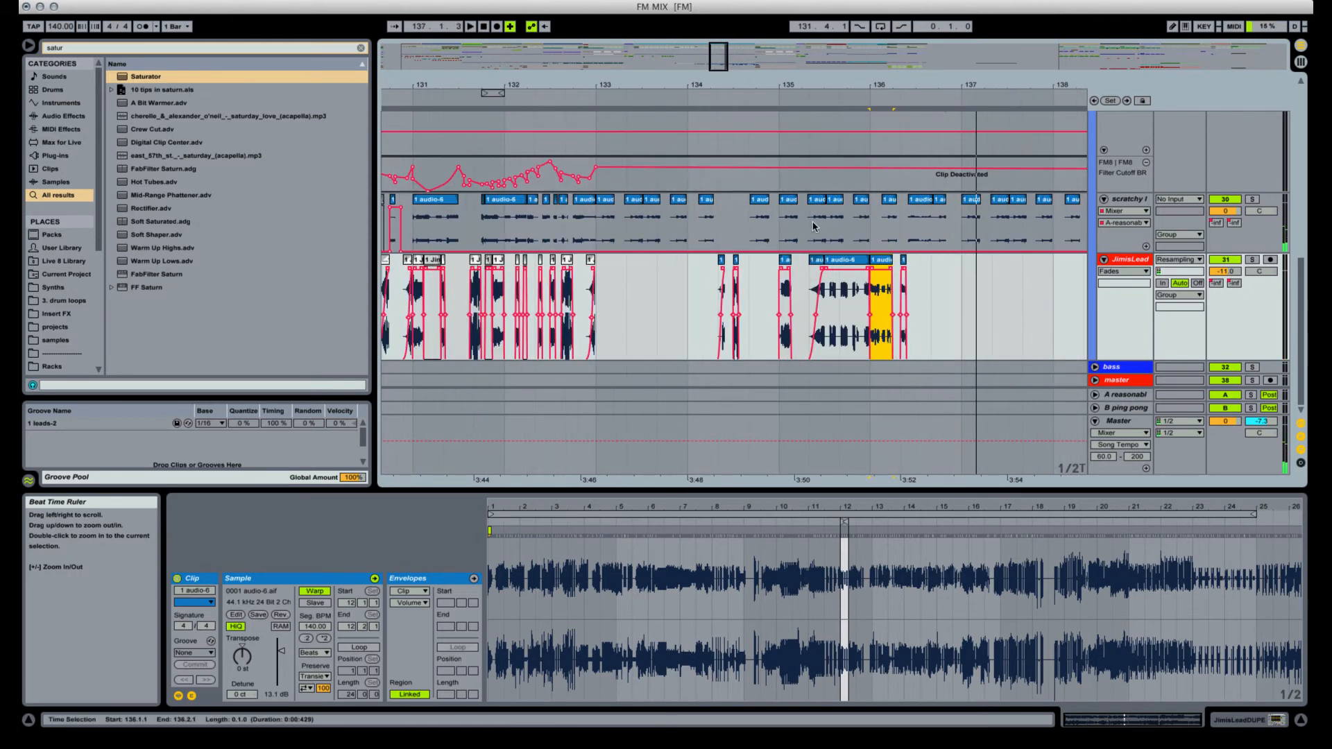
pyautogui.moveTo(789, 85); pyautogui.dragTo(788, 66)
pyautogui.click(692, 301)
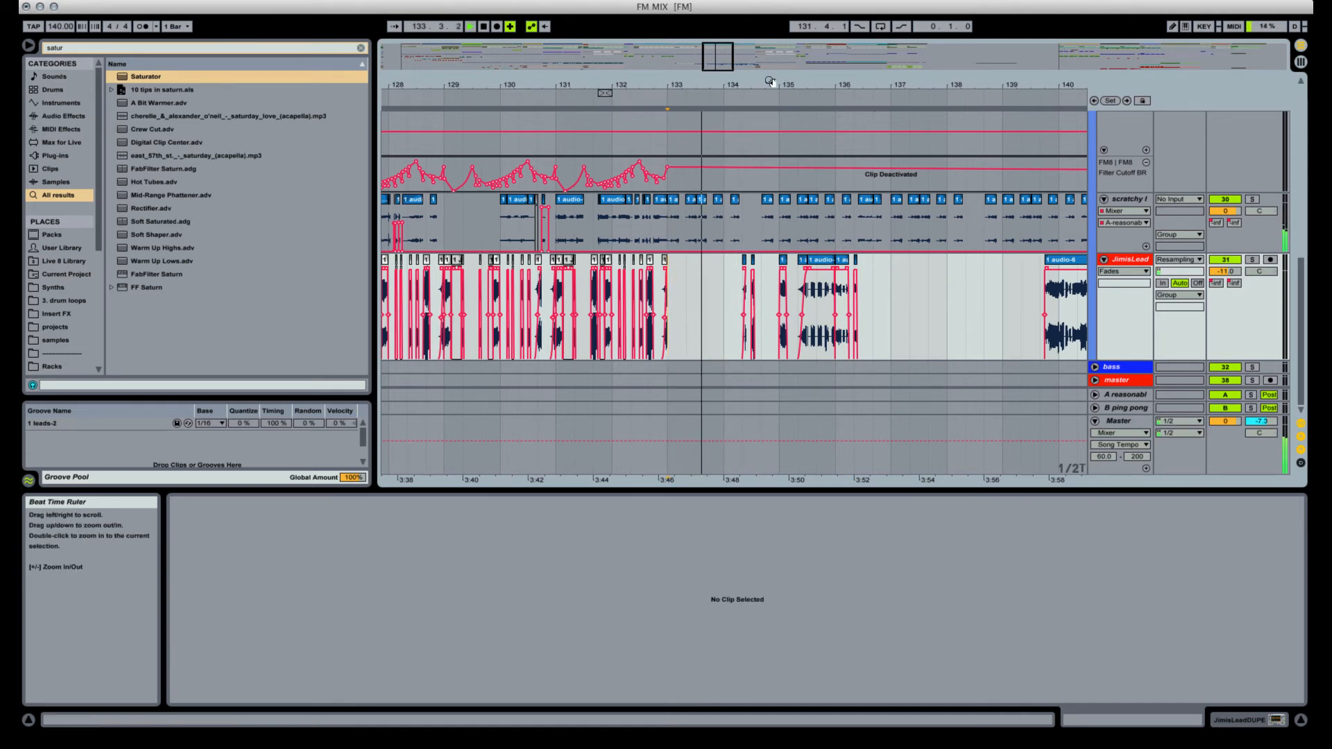
pyautogui.moveTo(773, 83); pyautogui.dragTo(774, 102)
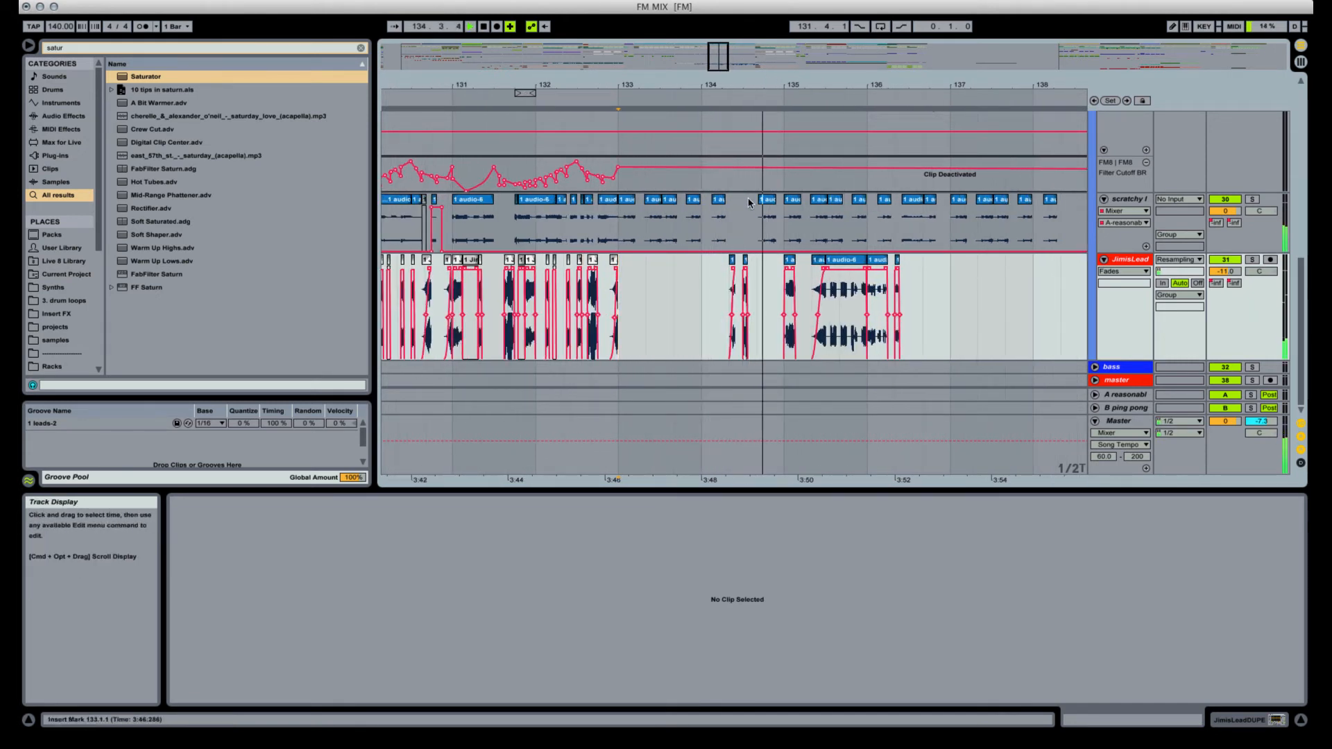
pyautogui.press('space')
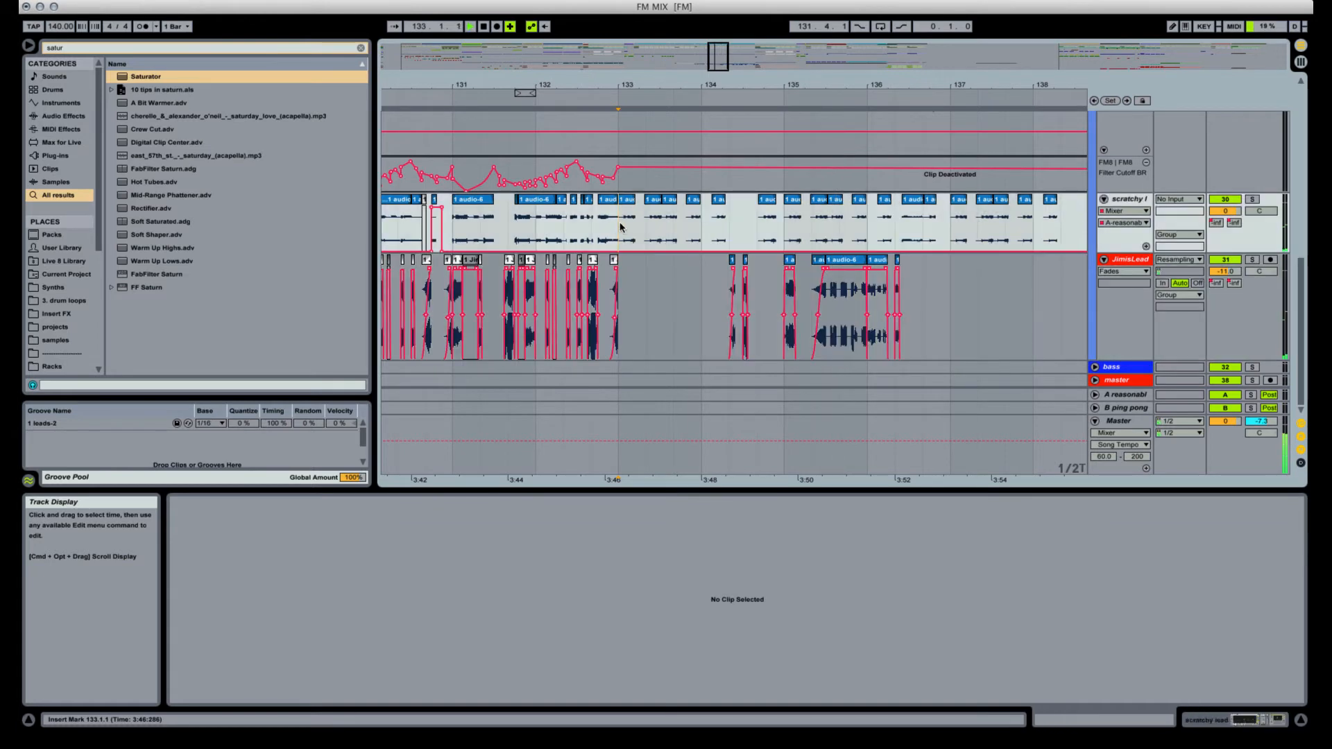
# Unfold the drums group and split the kick clip at bar 133.
pyautogui.scroll(10, 615, 229)
pyautogui.press('space')
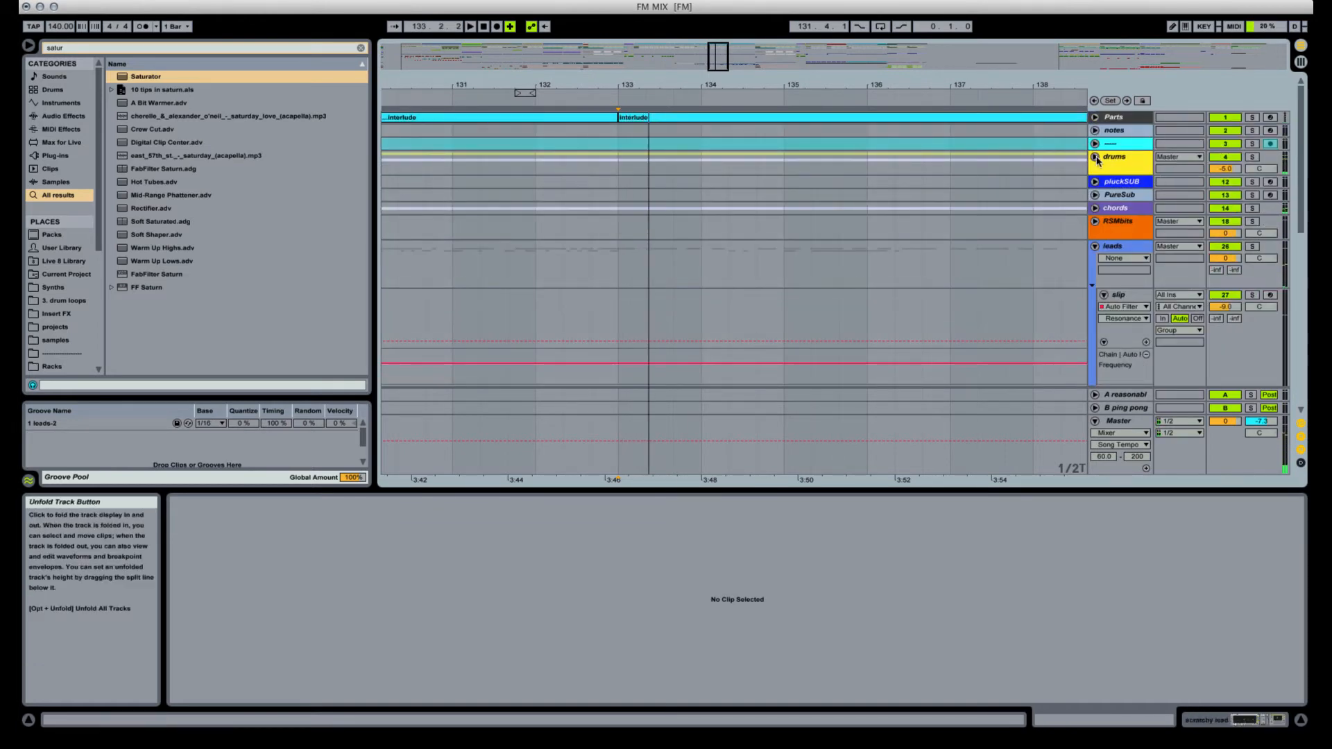
pyautogui.click(1095, 158)
pyautogui.press('space')
pyautogui.scroll(-2, 735, 254)
pyautogui.press('space')
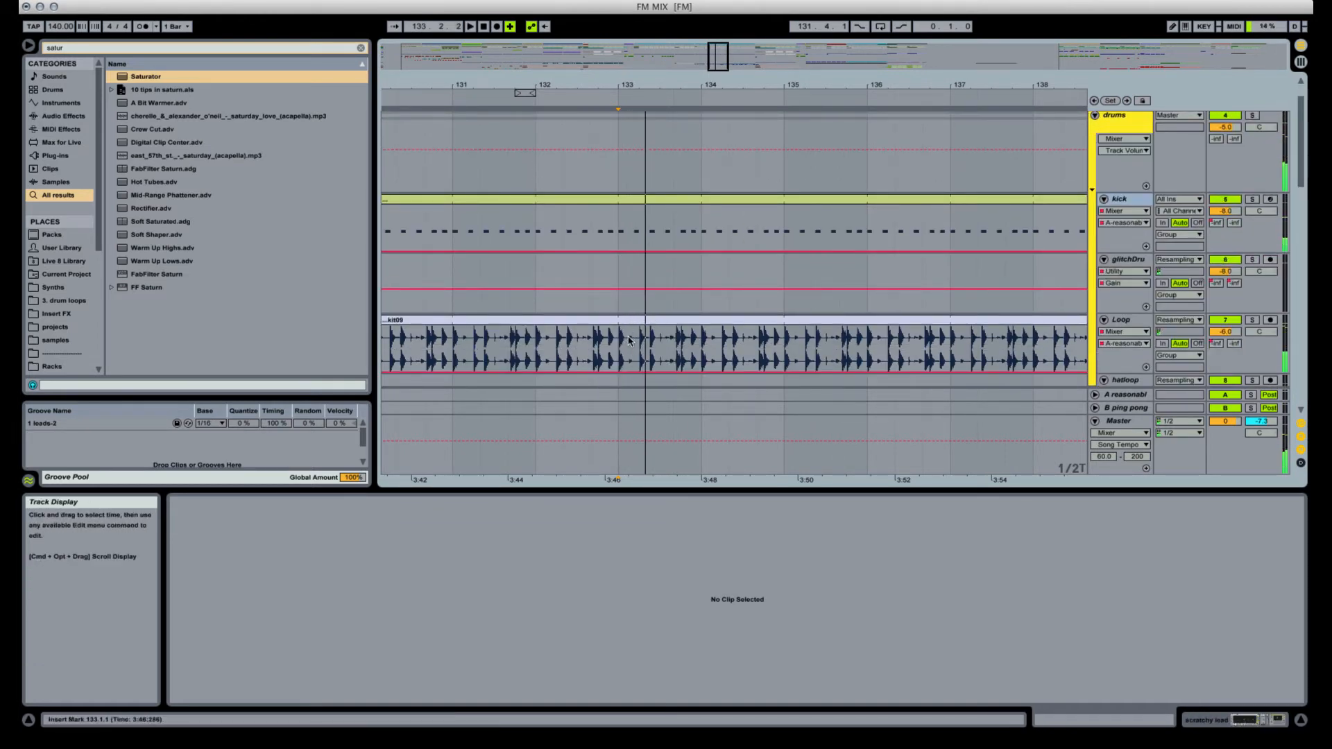
pyautogui.click(617, 223)
pyautogui.press('super+e')
pyautogui.scroll(2, 890, 219)
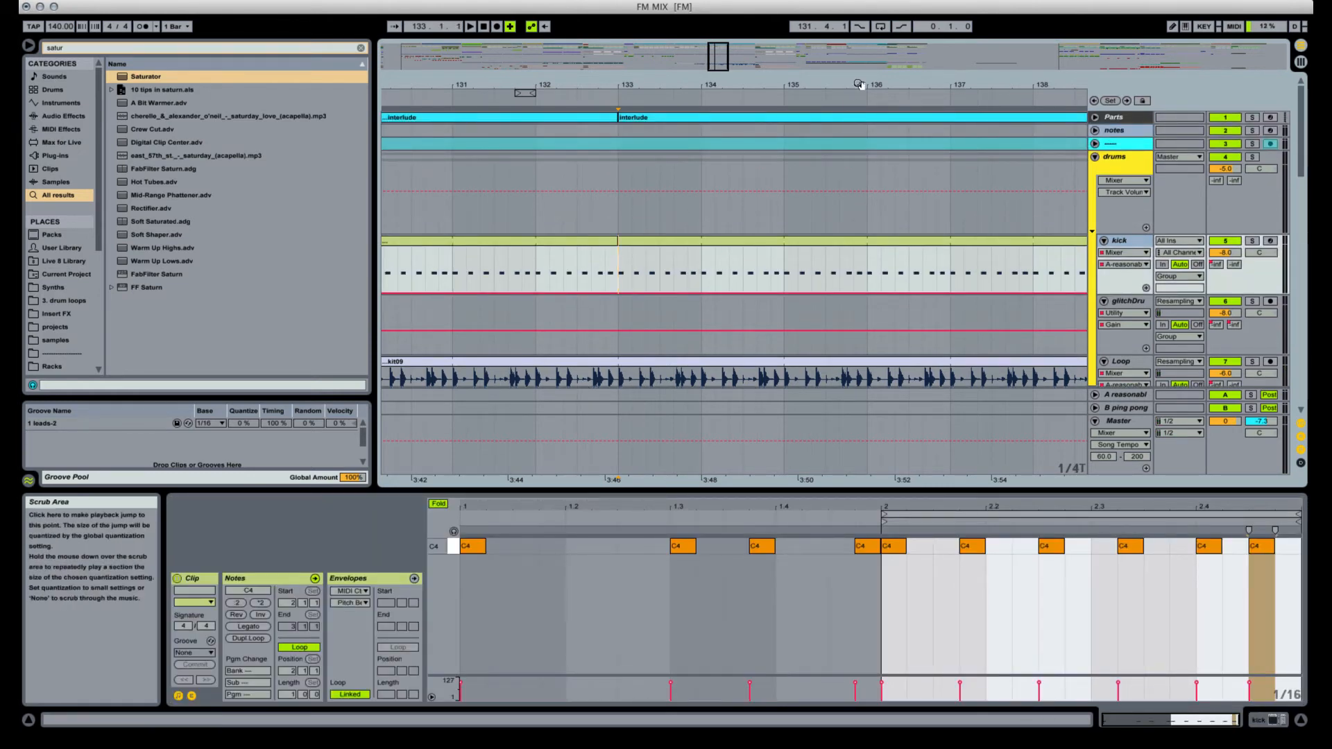
# Split the kick clip at bar 136 to isolate the section from bar 133.
pyautogui.moveTo(858, 86); pyautogui.dragTo(651, 70)
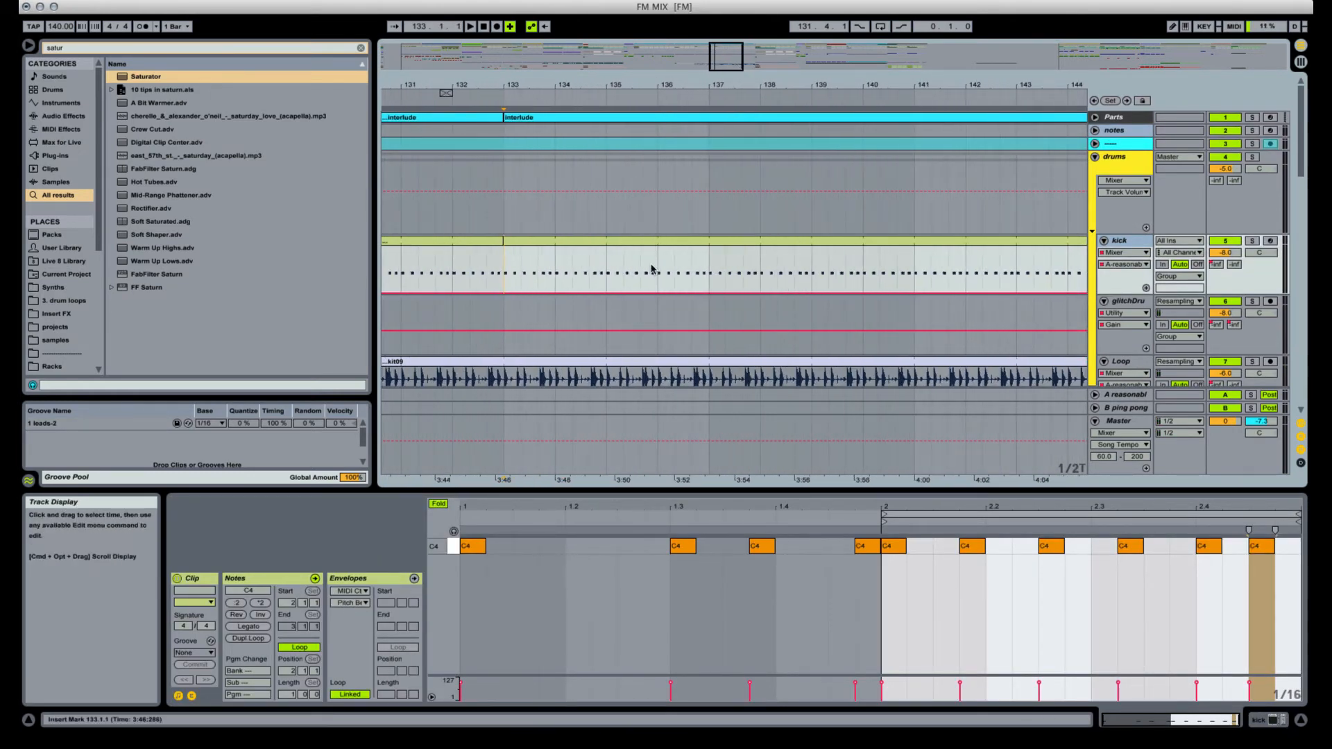
pyautogui.moveTo(540, 86); pyautogui.dragTo(639, 101)
pyautogui.press('space')
pyautogui.click(622, 252)
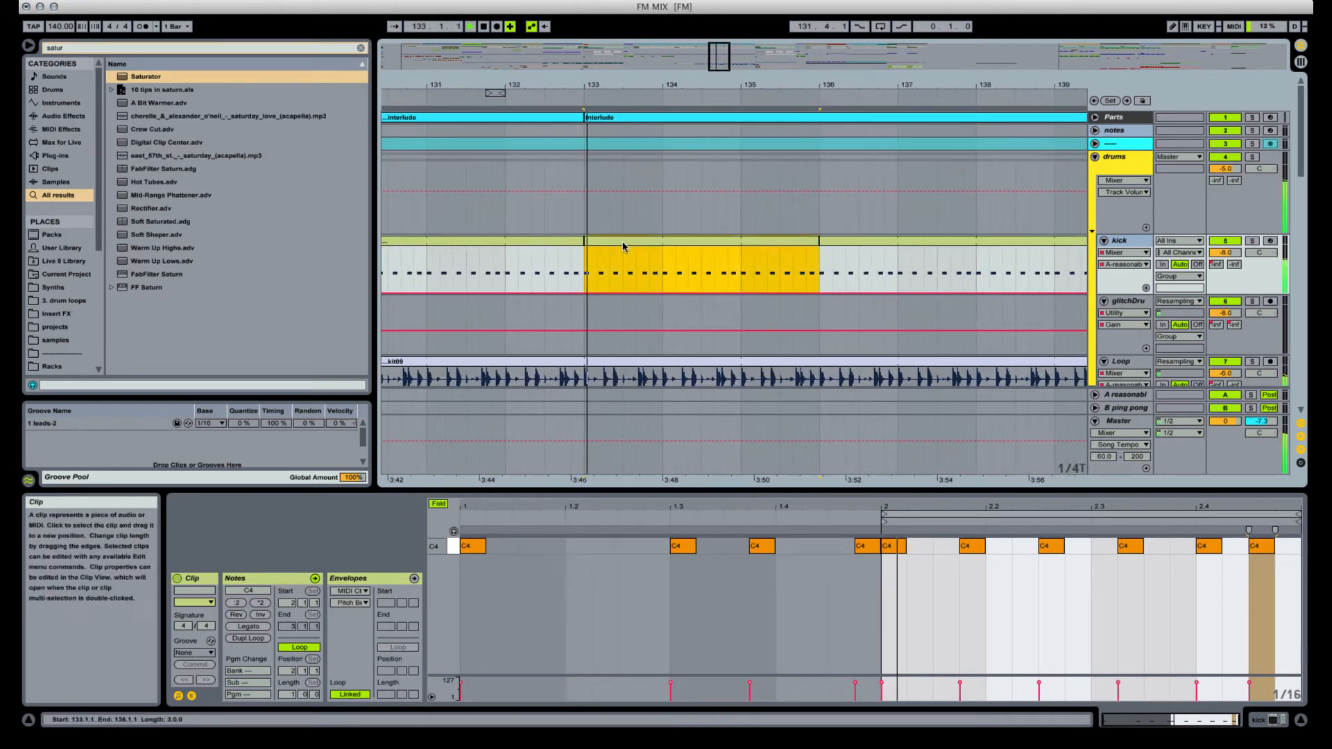
# Delete two kick sections, one from about 133.1.3 to 133.2.2 and one from 133.4.2 to 134.1.1.
pyautogui.moveTo(595, 267); pyautogui.dragTo(608, 269)
pyautogui.press('Delete')
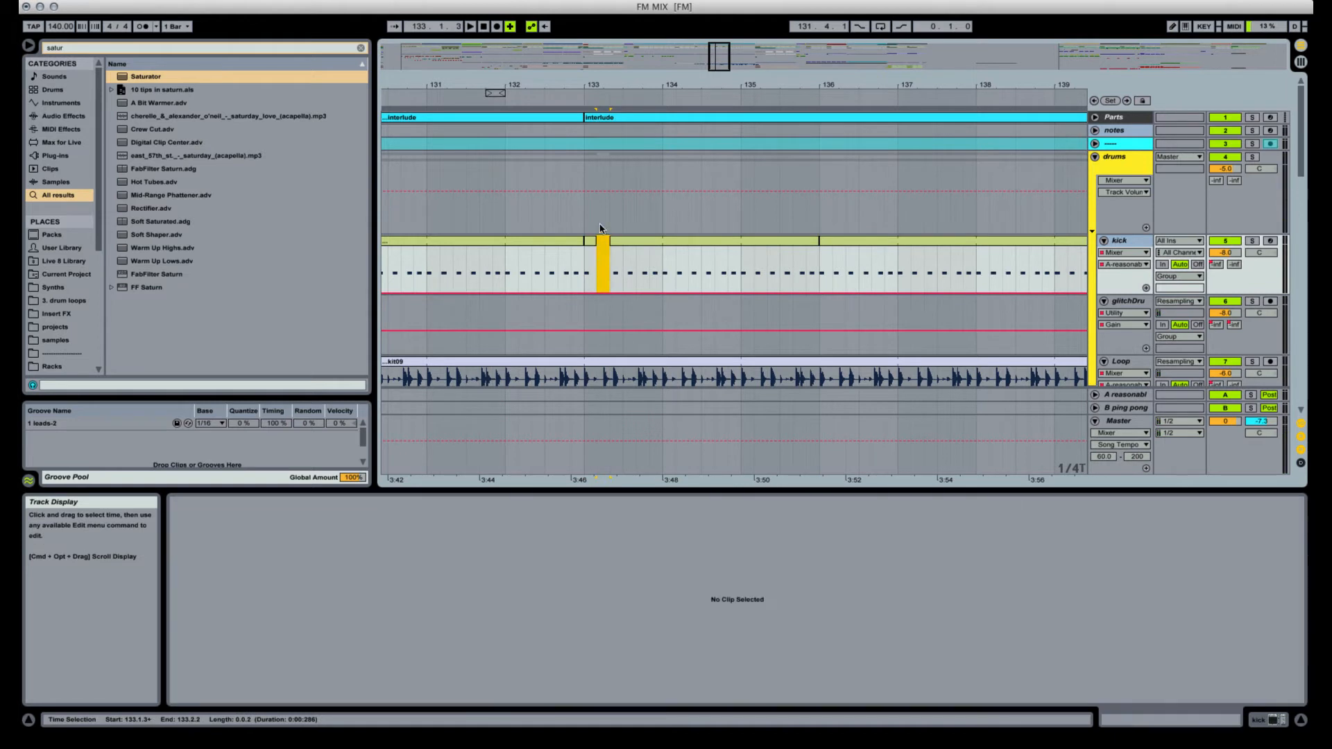
pyautogui.click(590, 246)
pyautogui.press('space')
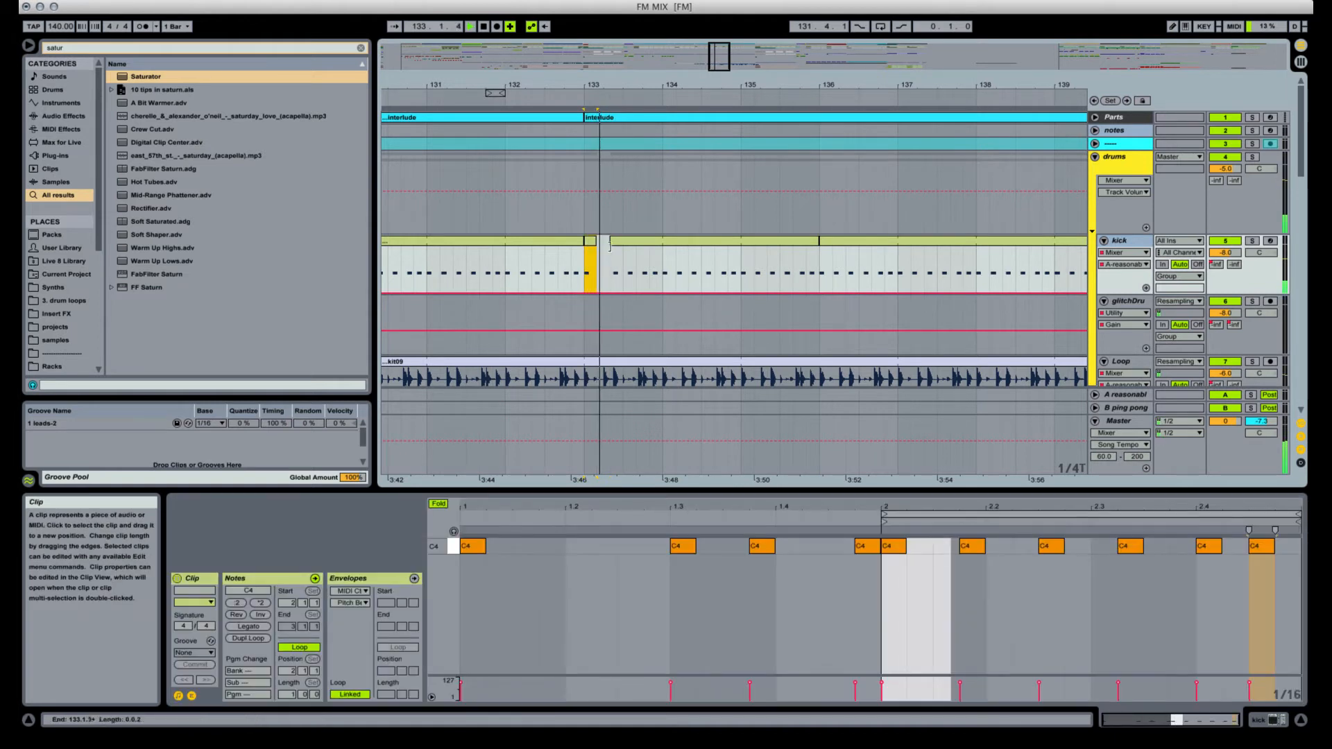
pyautogui.click(656, 276)
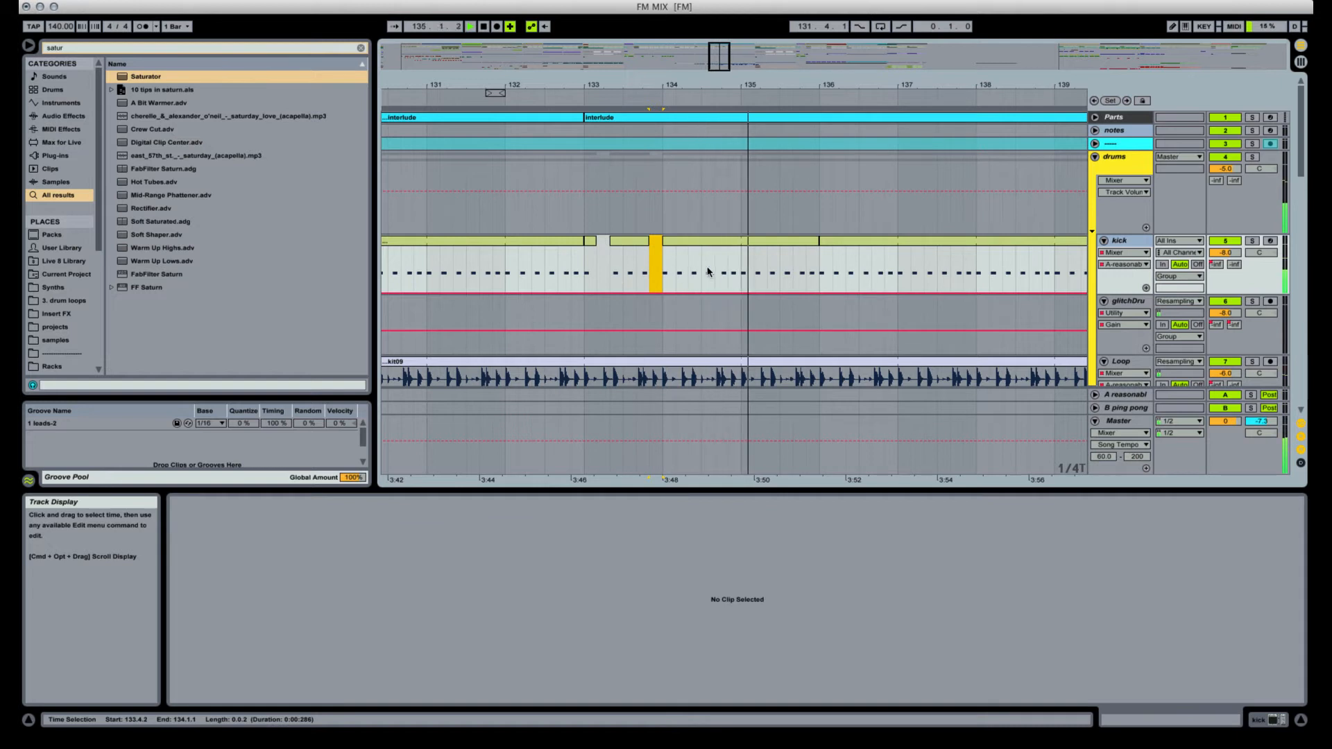
# Split the kick clip at bars 135 and 137 and delete the section from 134.4.2 to 135.1.1.
pyautogui.click(743, 262)
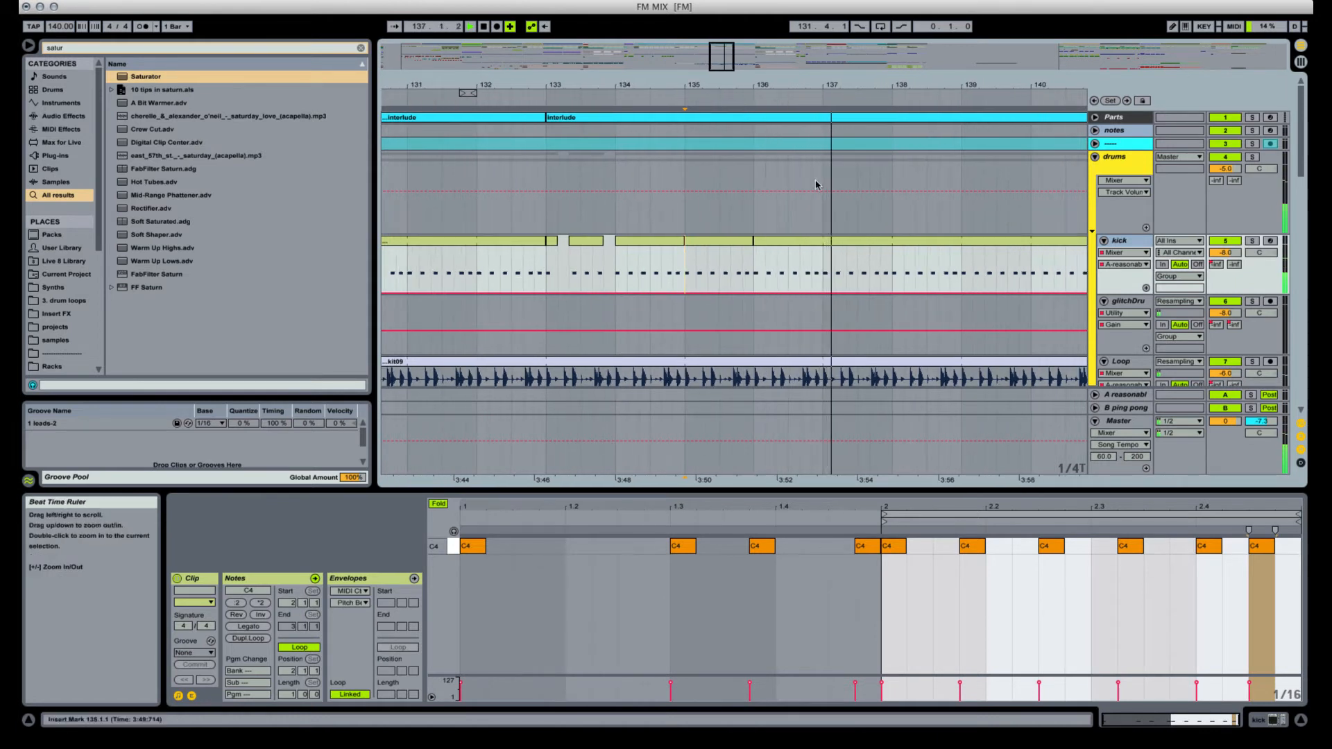
pyautogui.click(824, 258)
pyautogui.press('space')
pyautogui.click(554, 247)
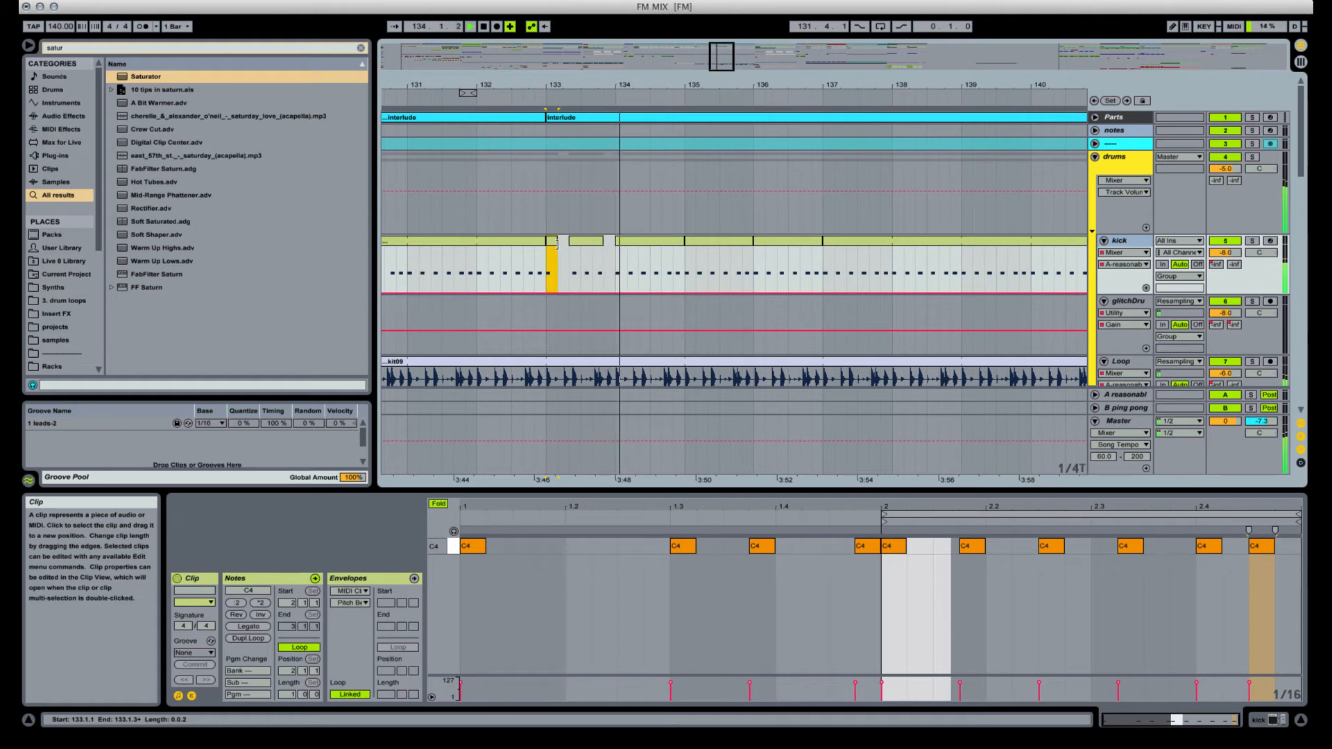
pyautogui.click(680, 258)
pyautogui.scroll(-4, 690, 257)
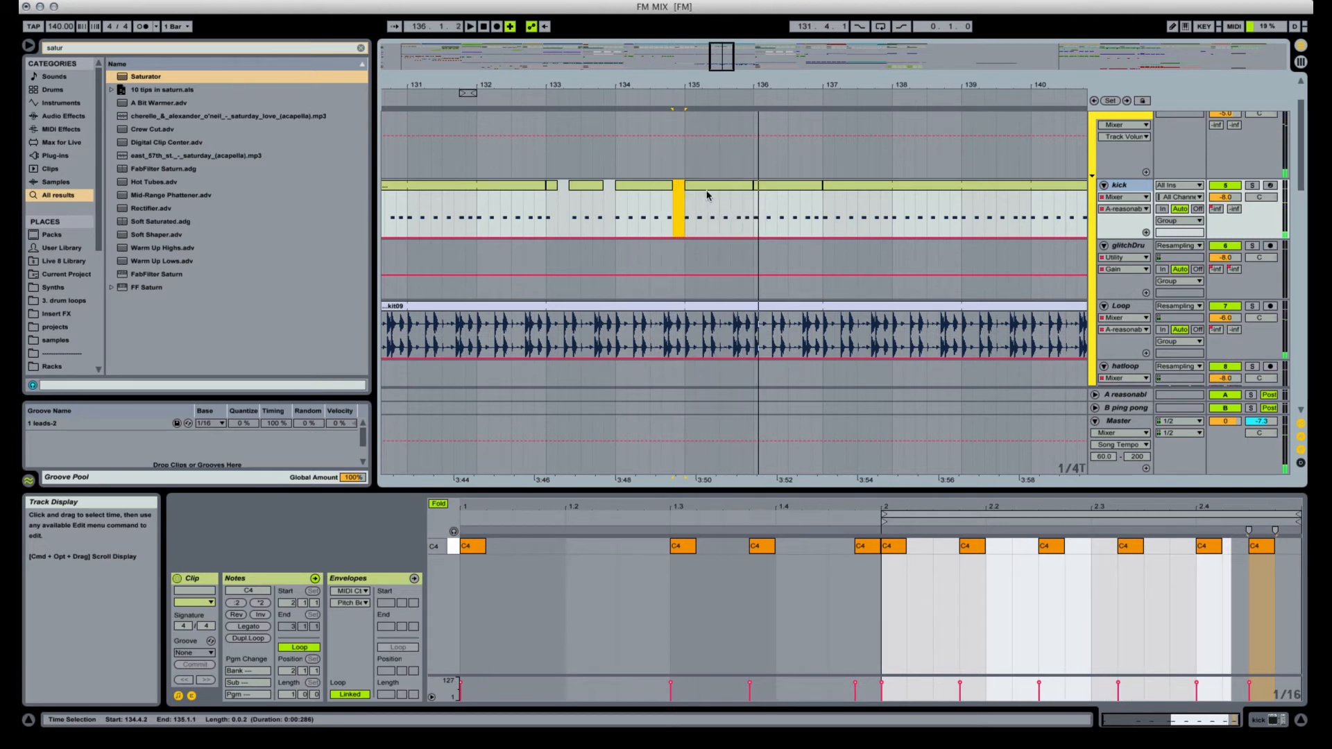
# Replace the kick clip in bar 135 with a copy of the gapped kick pattern from bar 133.
pyautogui.moveTo(546, 201); pyautogui.dragTo(616, 198)
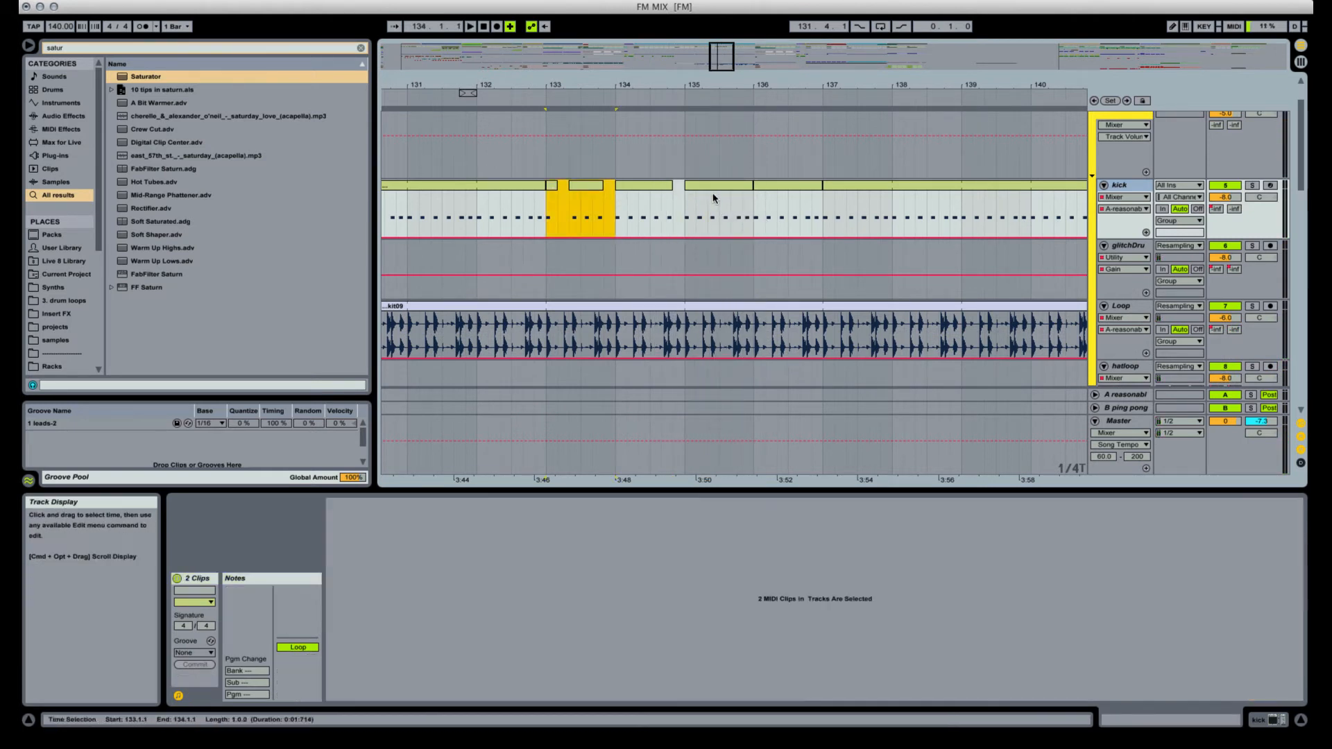
pyautogui.click(688, 202)
pyautogui.press('Delete')
pyautogui.click(683, 198)
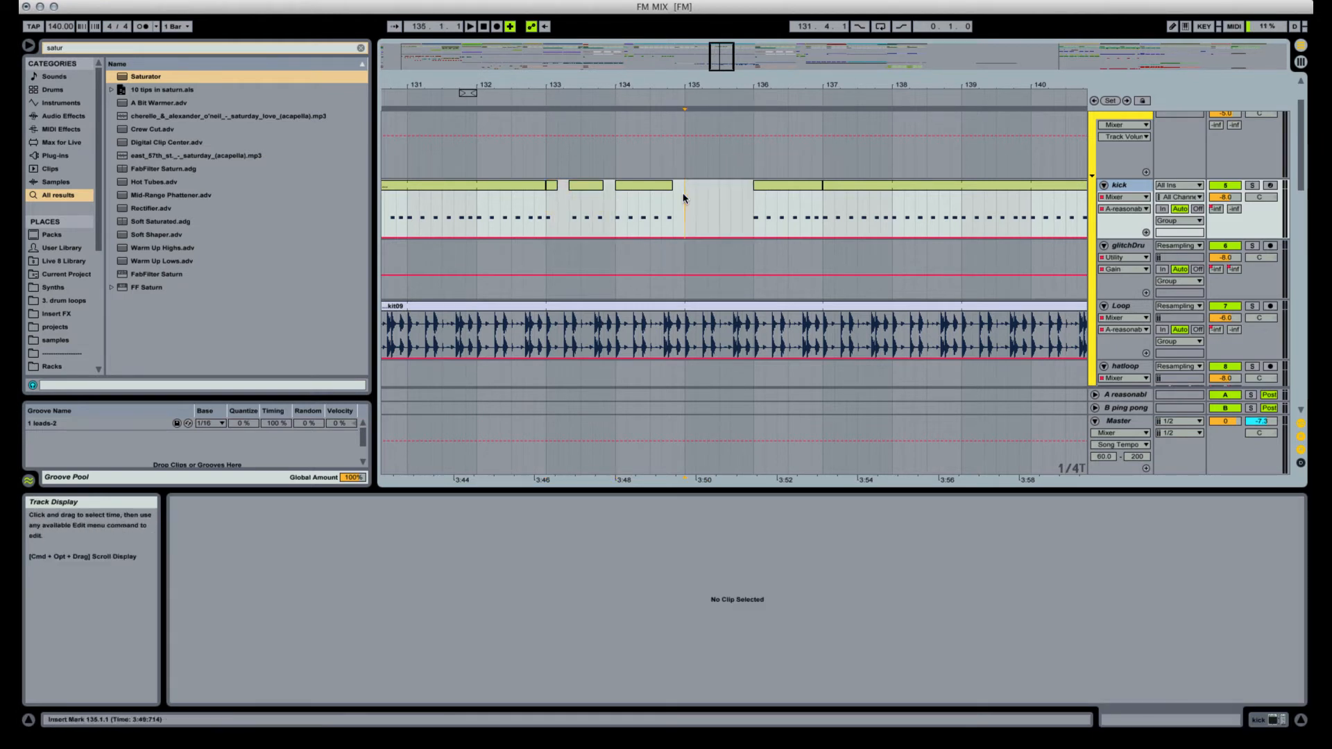
pyautogui.press('super+v')
pyautogui.press('space')
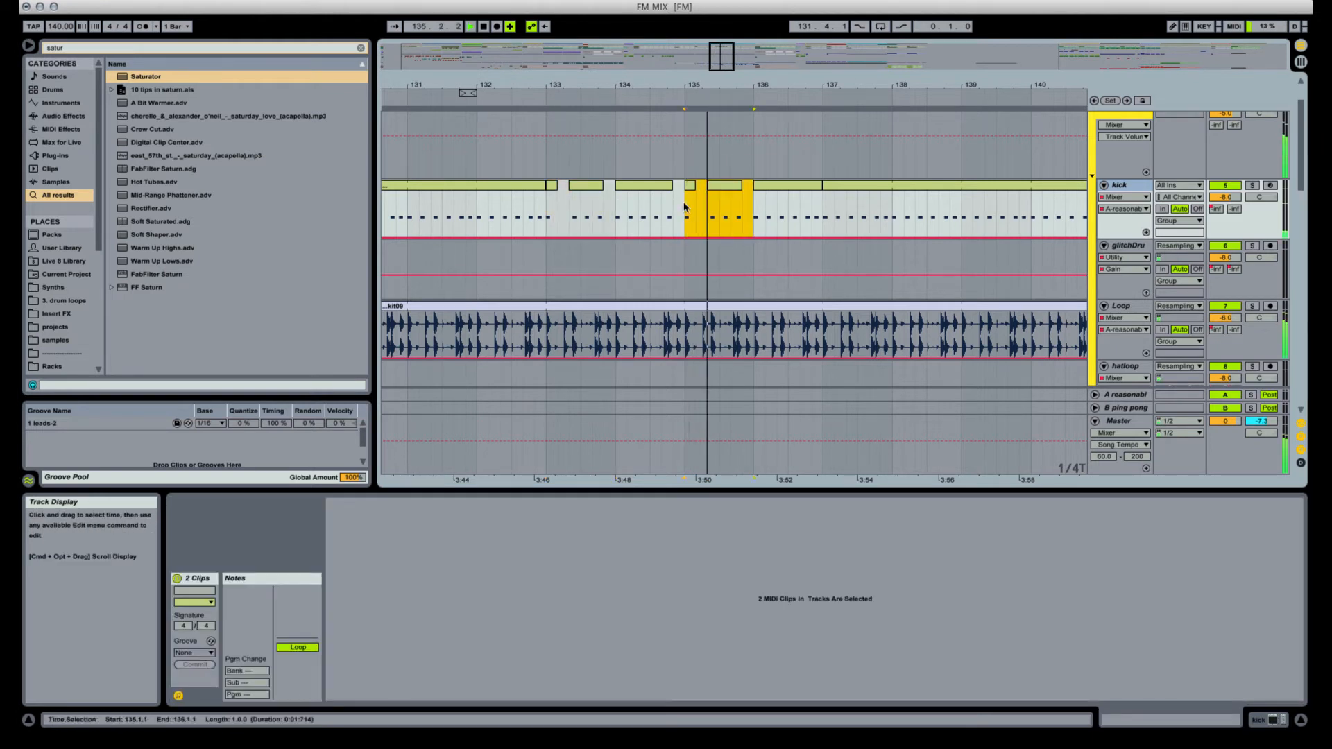
# Delete the kick clip that spans bars 137 to 149.
pyautogui.click(796, 185)
pyautogui.keyDown('shift'); pyautogui.click(554, 184); pyautogui.keyUp('shift')
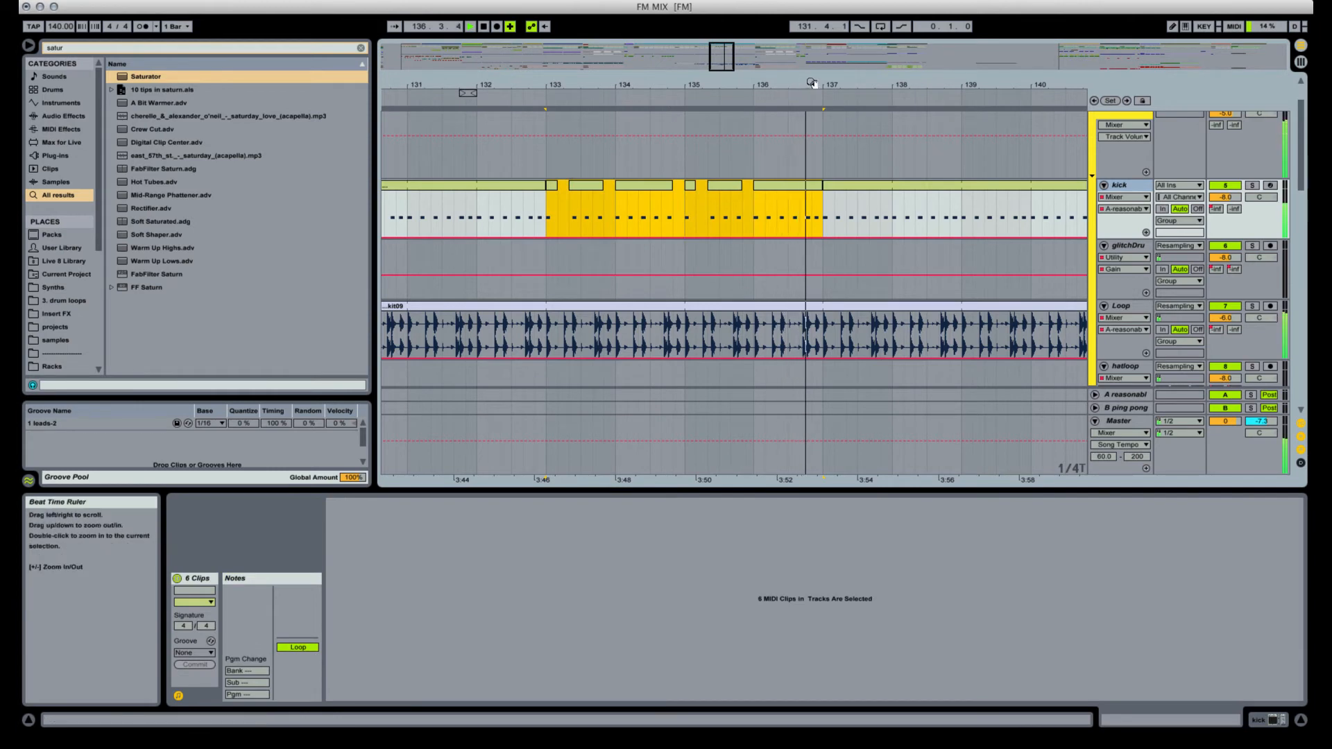
pyautogui.moveTo(815, 84); pyautogui.dragTo(652, 45)
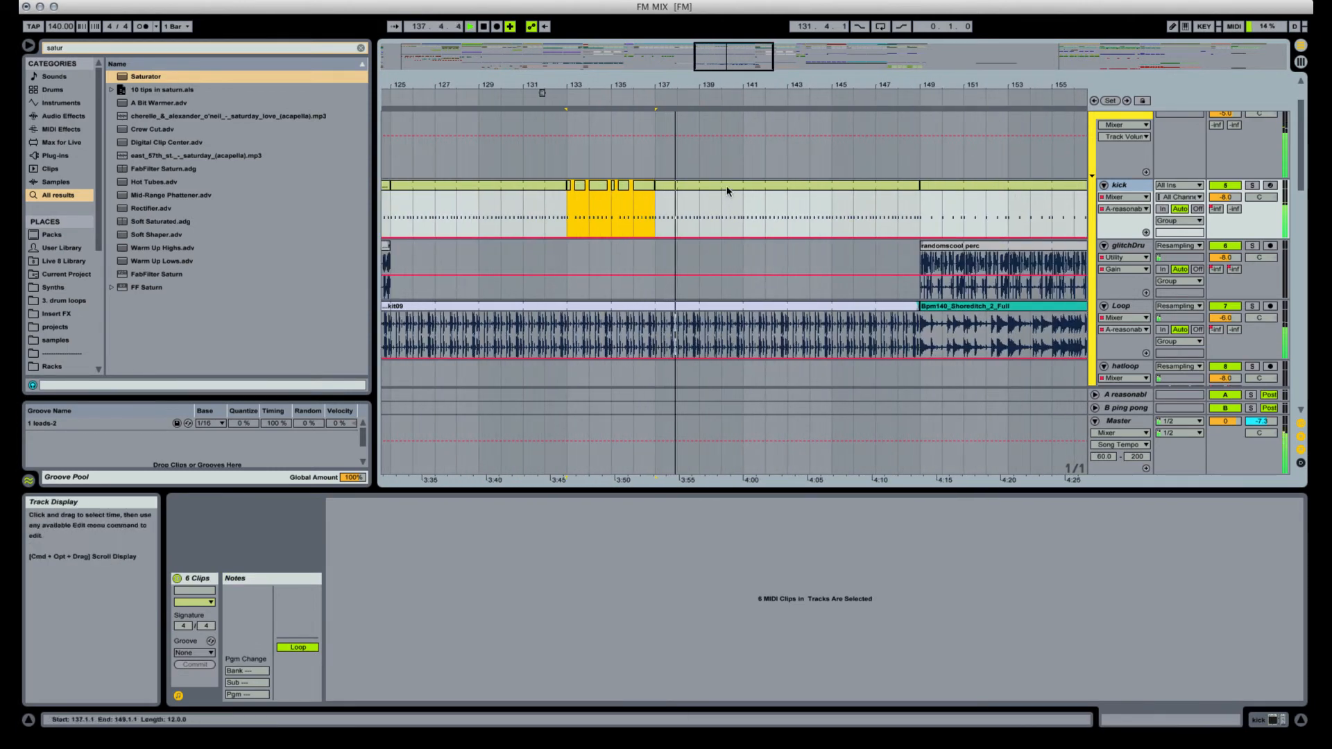
pyautogui.click(725, 187)
pyautogui.press('Delete')
# Duplicate the four-bar kick pattern from 133 to 137 three times, filling the track up to bar 149.
pyautogui.moveTo(656, 207); pyautogui.dragTo(569, 206)
pyautogui.press('space')
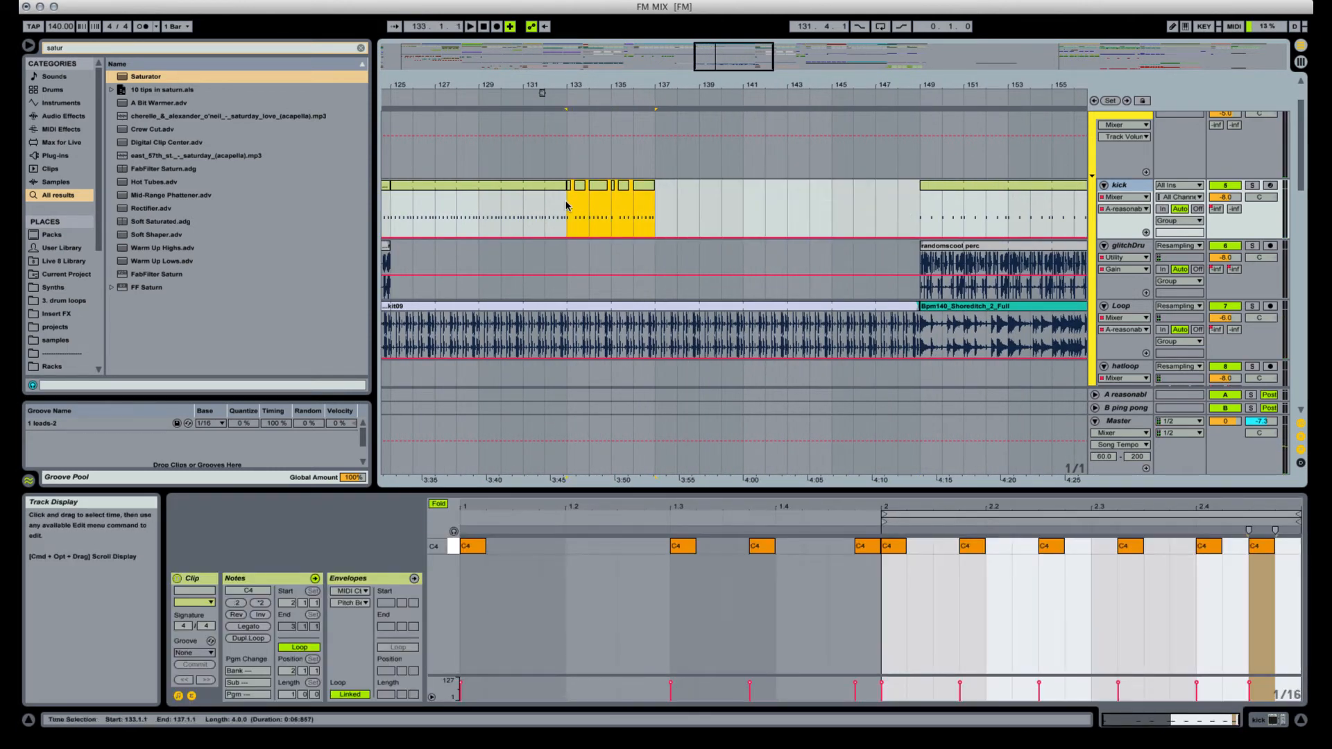
pyautogui.press('super+d')
pyautogui.press('super+d')
pyautogui.press('super+d')
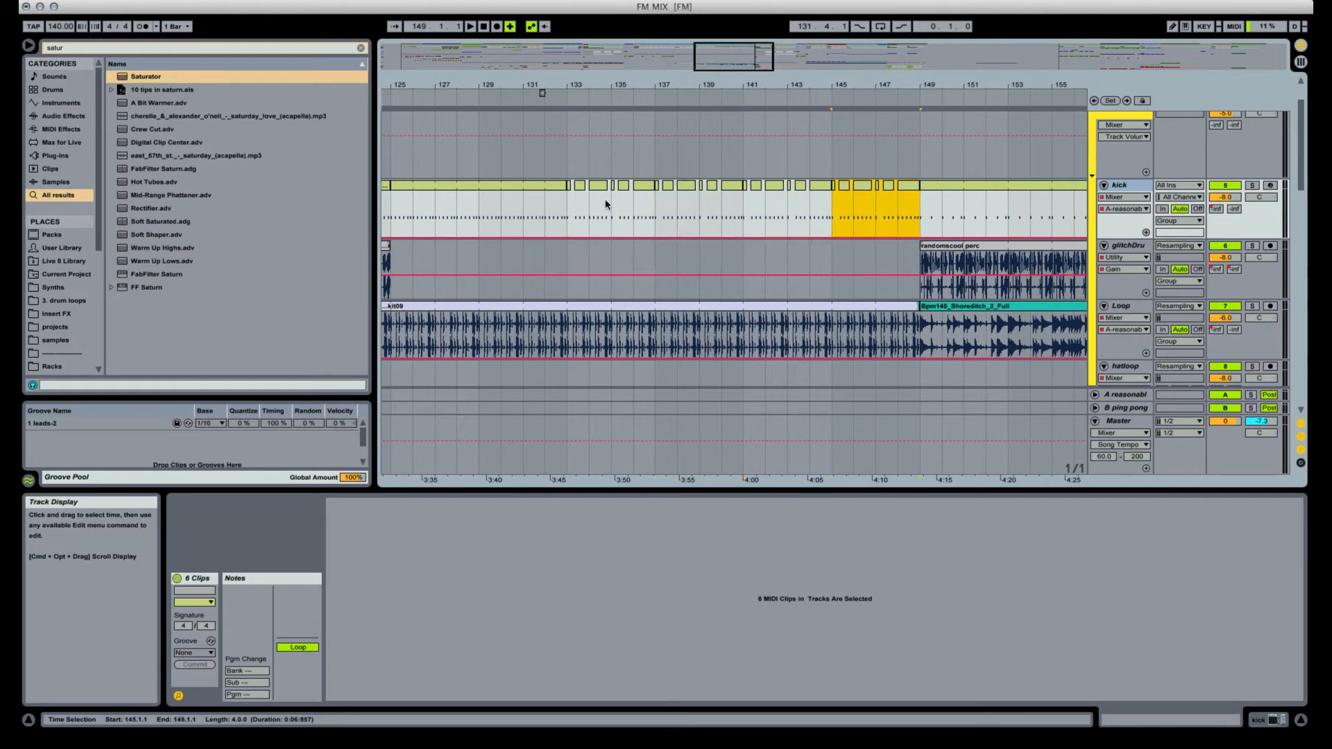
# Play the arrangement from bar 133 and review the new kick pattern together with the JimisLead clips.
pyautogui.click(566, 200)
pyautogui.press('space')
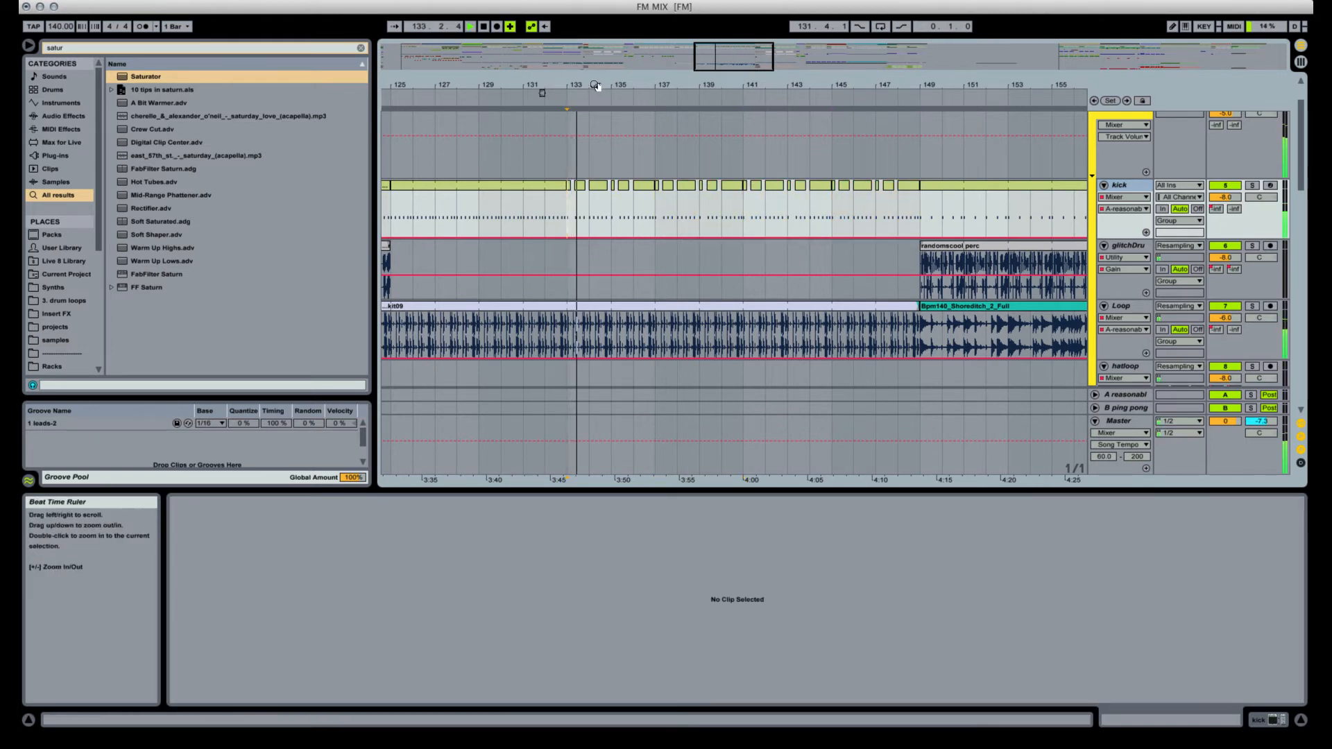
pyautogui.moveTo(594, 85); pyautogui.dragTo(595, 106)
pyautogui.scroll(-6, 694, 264)
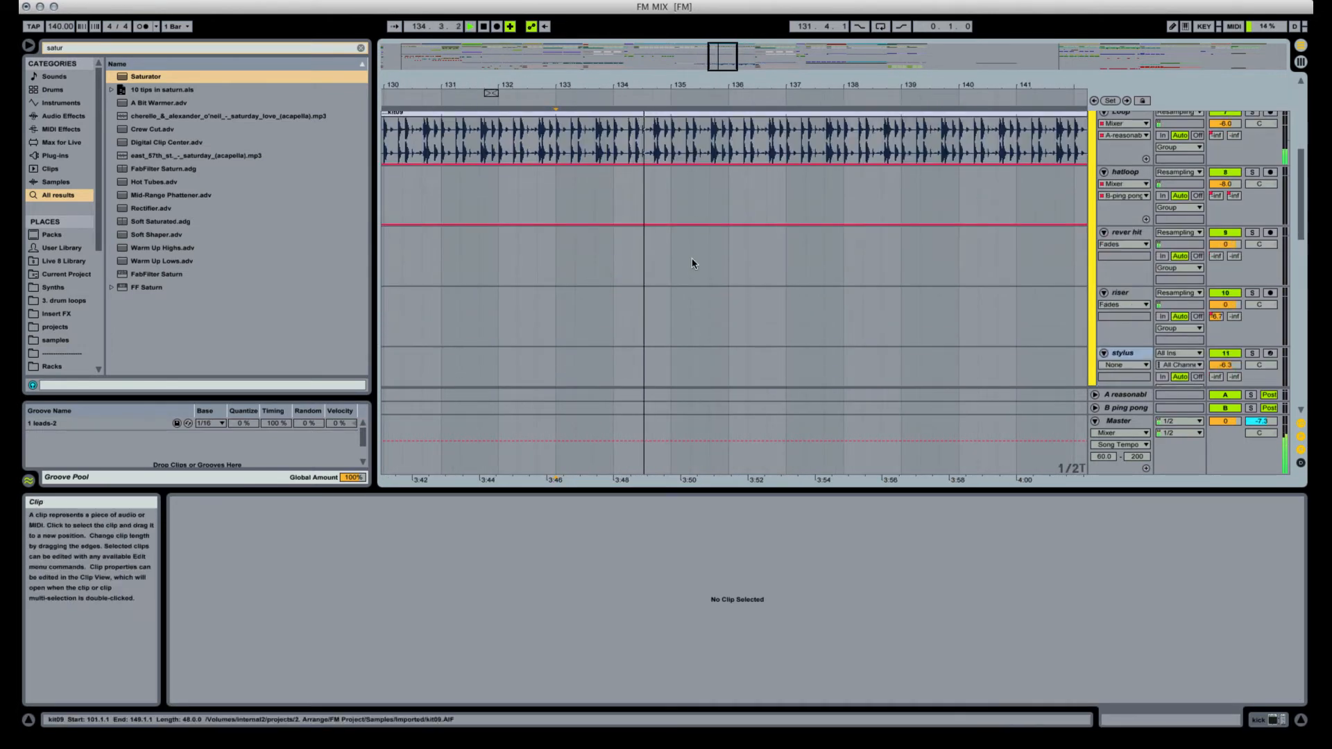
pyautogui.scroll(2, 691, 257)
pyautogui.scroll(-15, 646, 220)
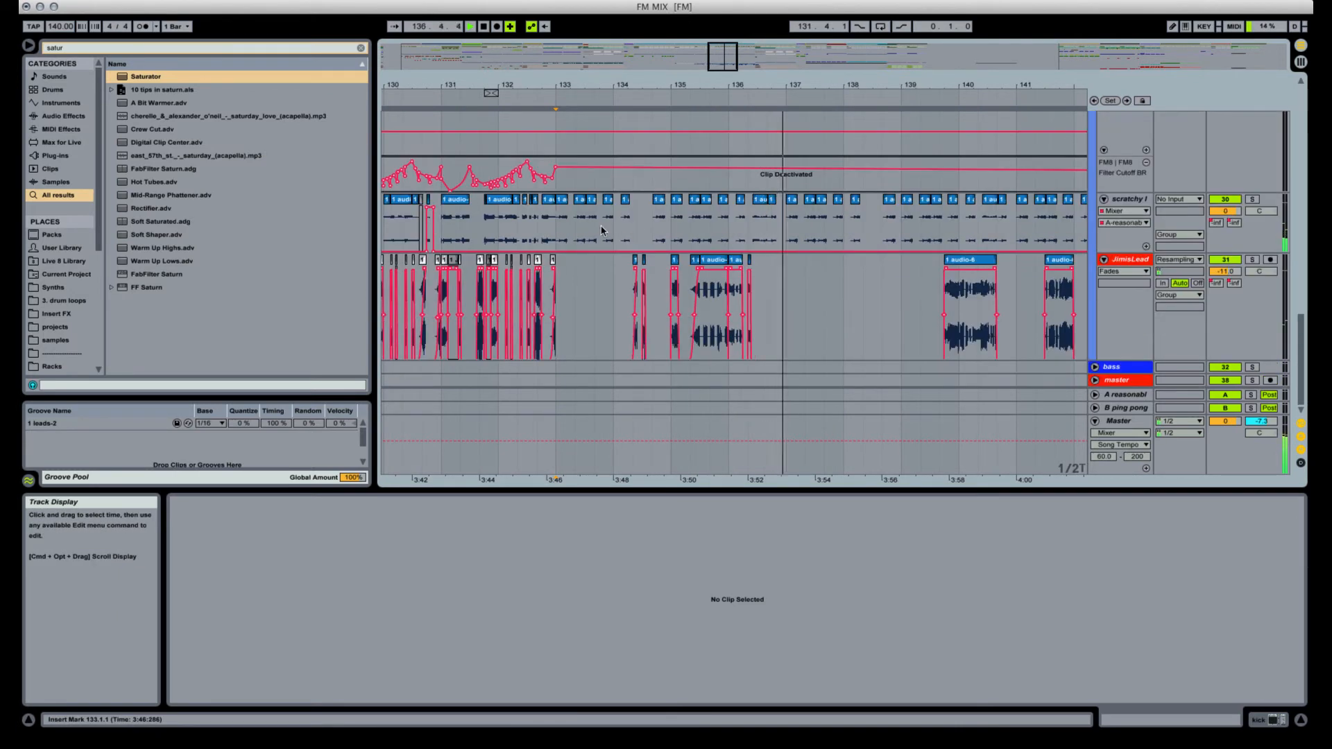
pyautogui.click(563, 304)
pyautogui.press('space')
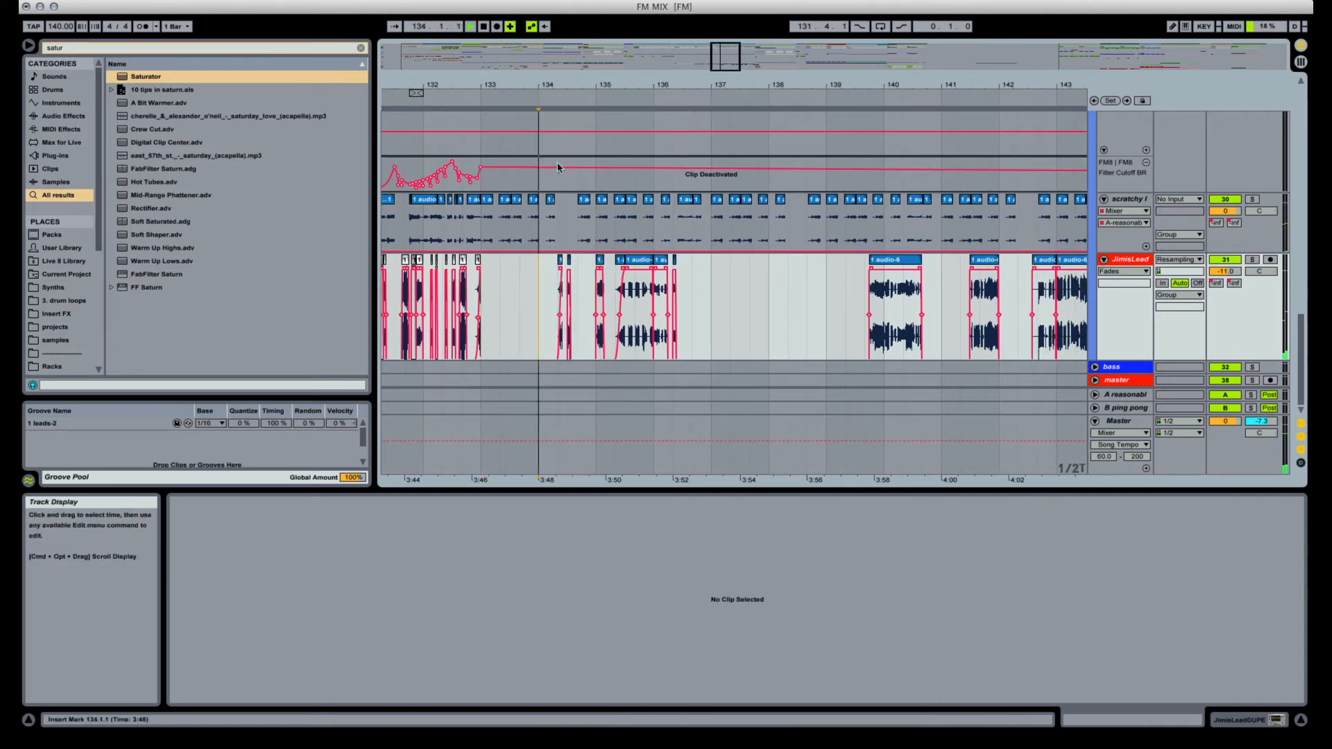
# Play from bar 134 and draw a brief A-reasonable send spike over the short JimisLead clip in mid-bar 134.
pyautogui.moveTo(567, 82)
pyautogui.mouseDown()
pyautogui.moveTo(567, 255)
pyautogui.moveTo(608, 263)
pyautogui.moveTo(624, 299)
pyautogui.mouseUp()
pyautogui.click(577, 264)
pyautogui.press('space')
pyautogui.press('space')
pyautogui.press('space')
pyautogui.click(1223, 292)
pyautogui.click(1216, 283)
pyautogui.press('b')
pyautogui.press('space')
pyautogui.moveTo(725, 84); pyautogui.dragTo(552, 28)
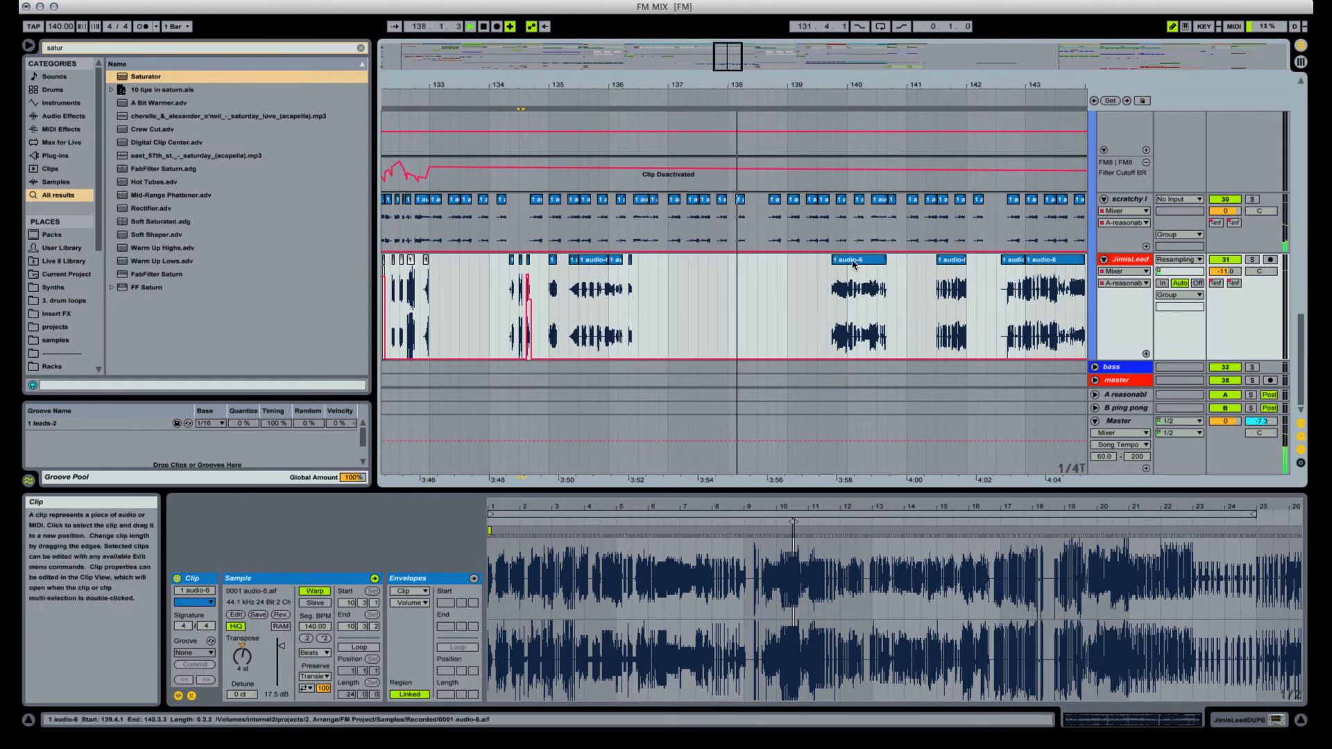
# Move the JimisLead audio-6 clip near bar 140 earlier to start at 138.2 and play it.
pyautogui.moveTo(853, 263); pyautogui.dragTo(766, 262)
pyautogui.press('space')
pyautogui.press('space')
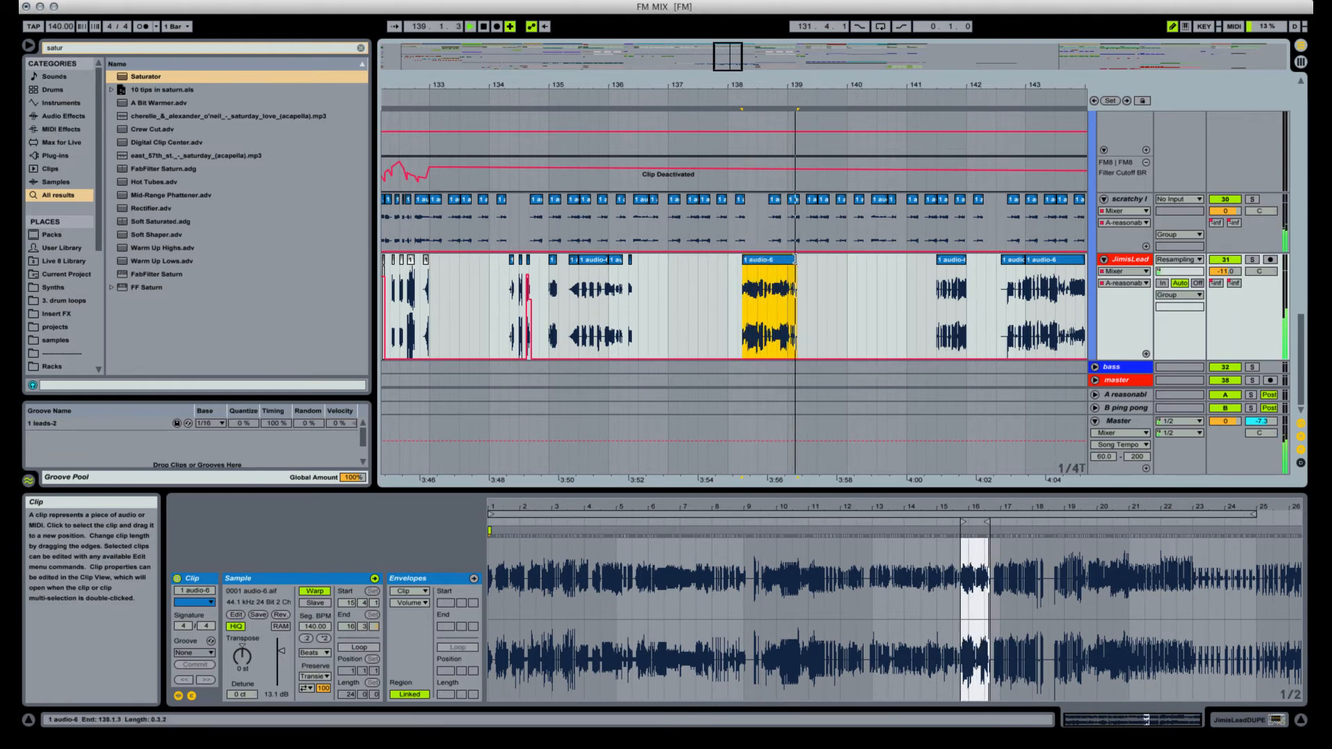
# Split the moved JimisLead clip at 139.1.1 and shift its short tail slice slightly later, to about 139.1.3.
pyautogui.press('b')
pyautogui.click(790, 274)
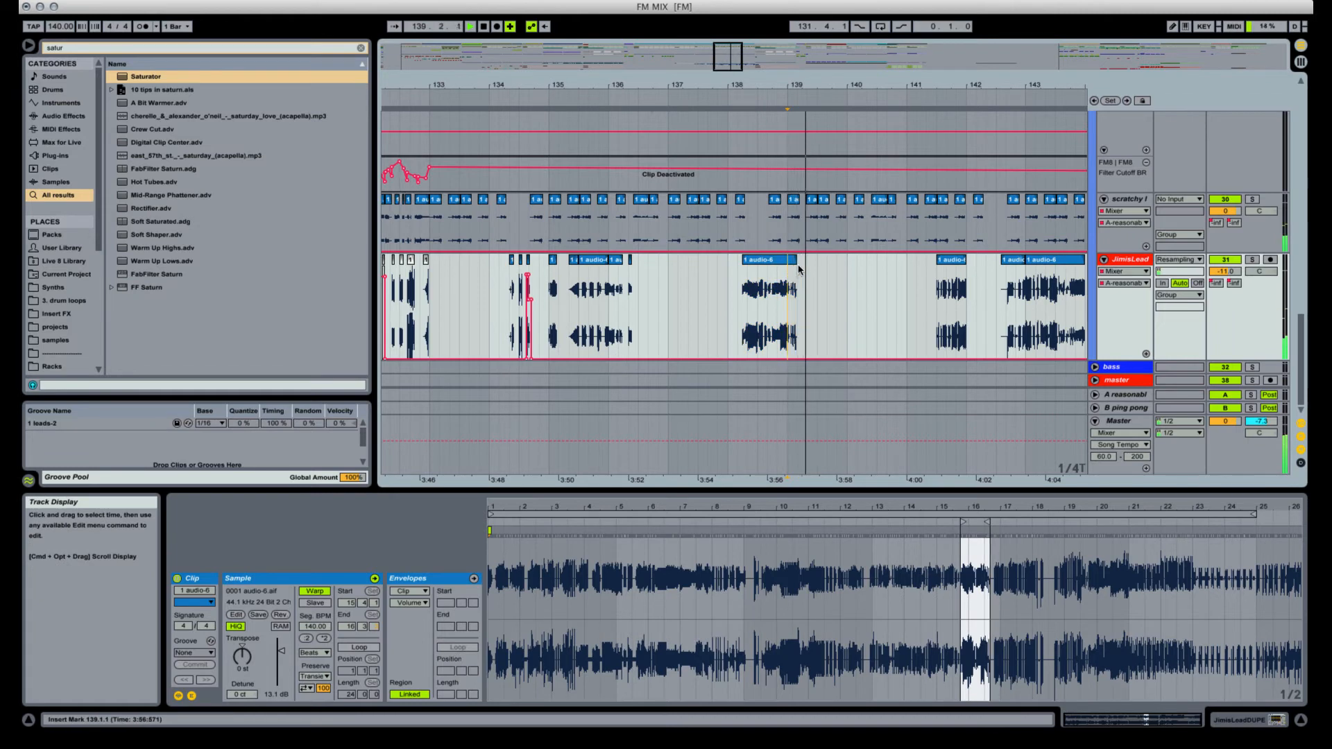
pyautogui.press('super+e')
pyautogui.press('space')
pyautogui.moveTo(794, 262); pyautogui.dragTo(802, 264)
pyautogui.click(794, 269)
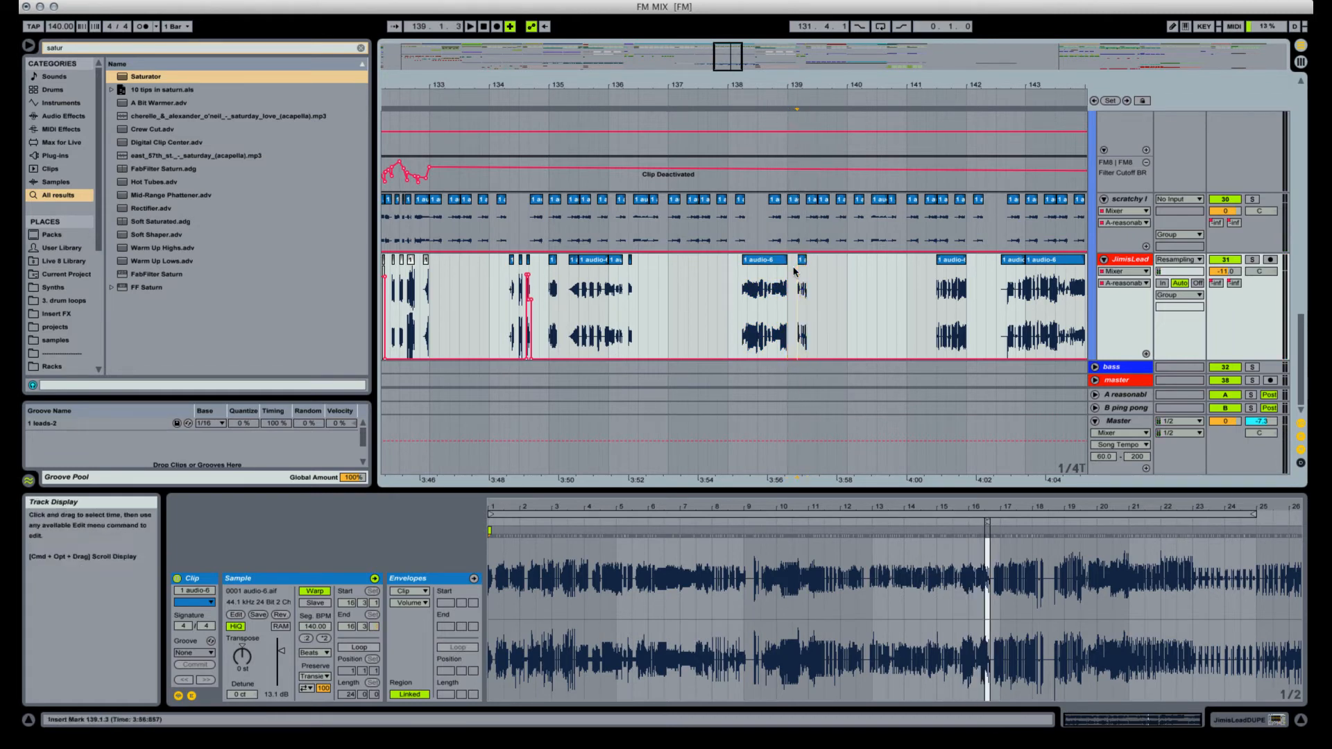
pyautogui.click(791, 269)
pyautogui.click(797, 203)
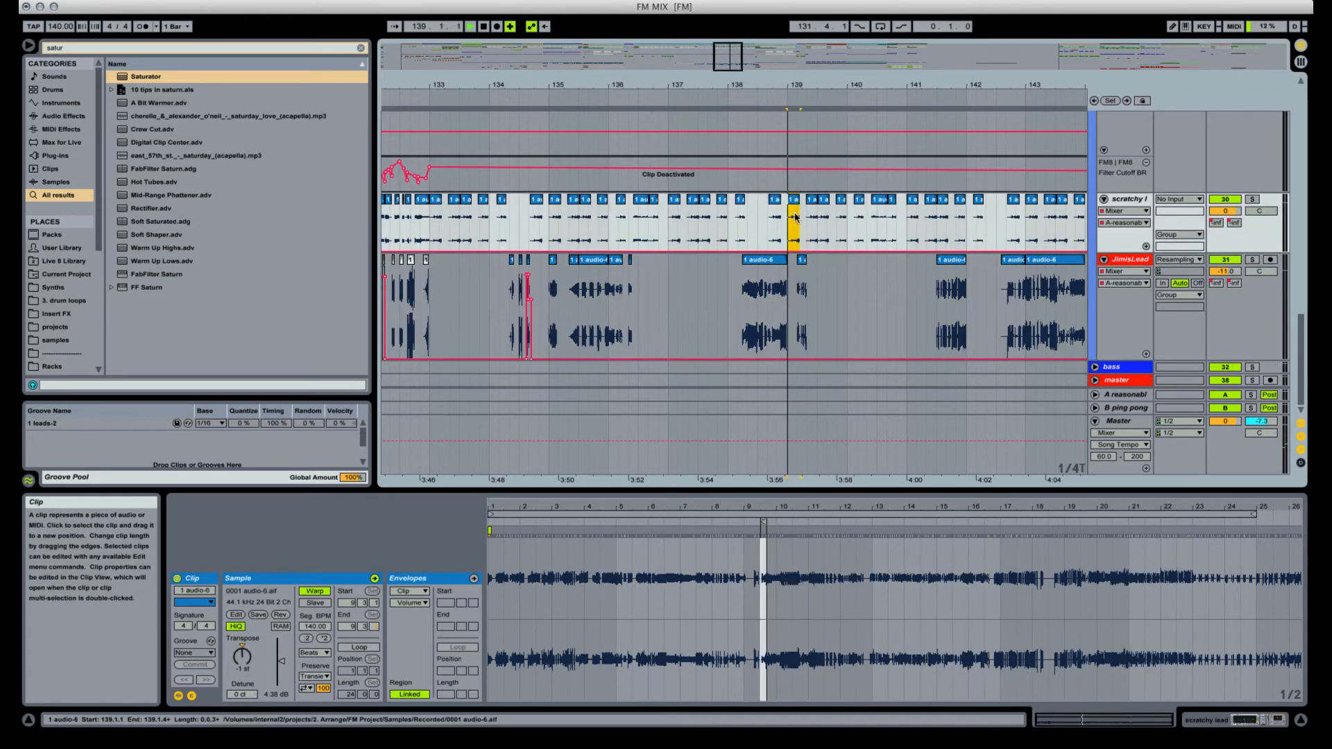
pyautogui.press('space')
# Place copies of the short JimisLead slice near the start and end of bar 137 and audition them.
pyautogui.moveTo(802, 264); pyautogui.dragTo(683, 267)
pyautogui.press('super+z')
pyautogui.press('super+z')
pyautogui.click(668, 274)
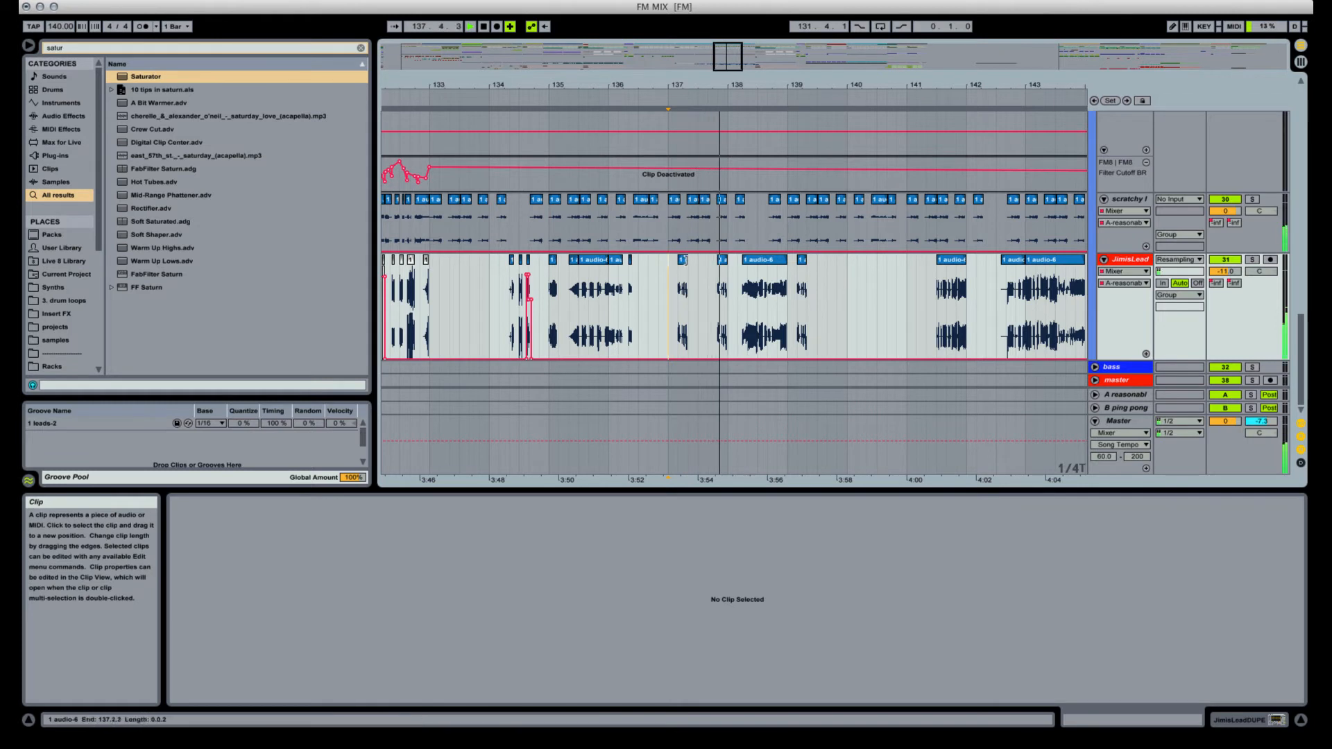
pyautogui.press('space')
pyautogui.press('space')
pyautogui.click(722, 261)
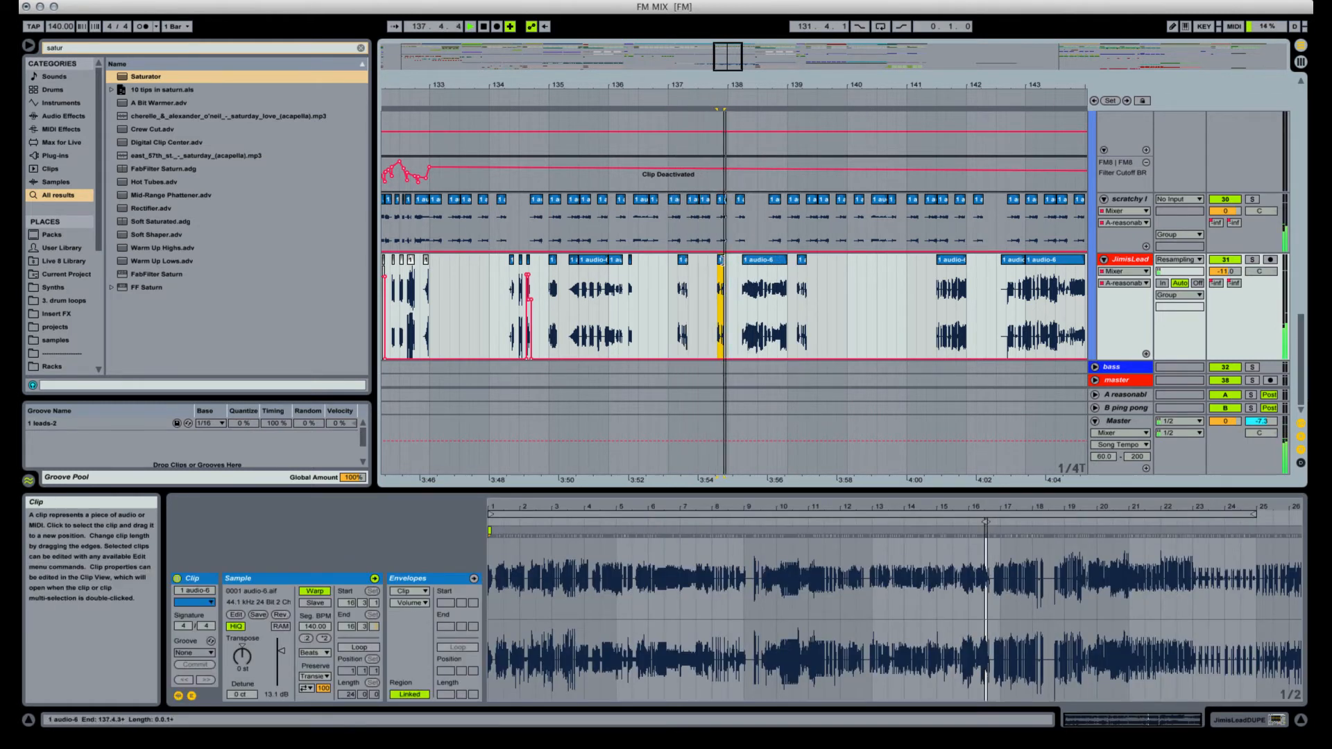
pyautogui.scroll(8, 743, 239)
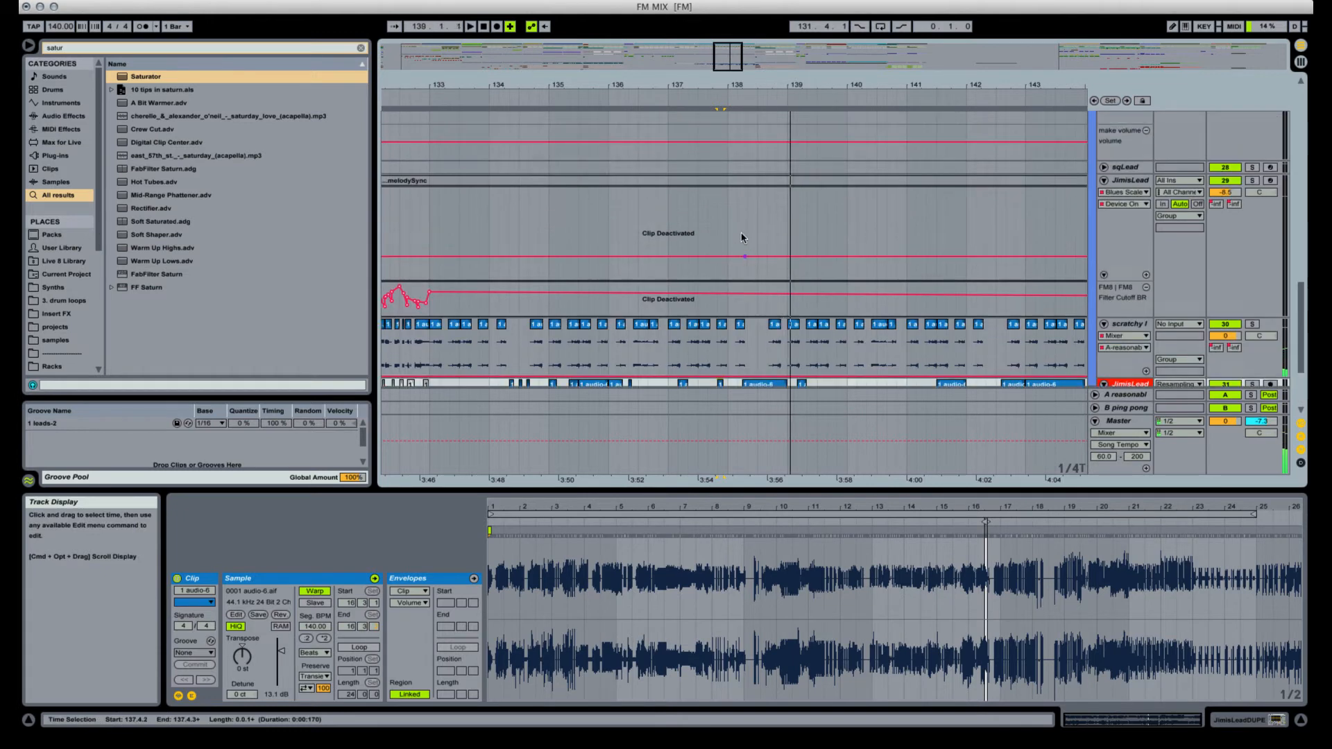
pyautogui.press('space')
pyautogui.press('space')
pyautogui.scroll(-8, 740, 238)
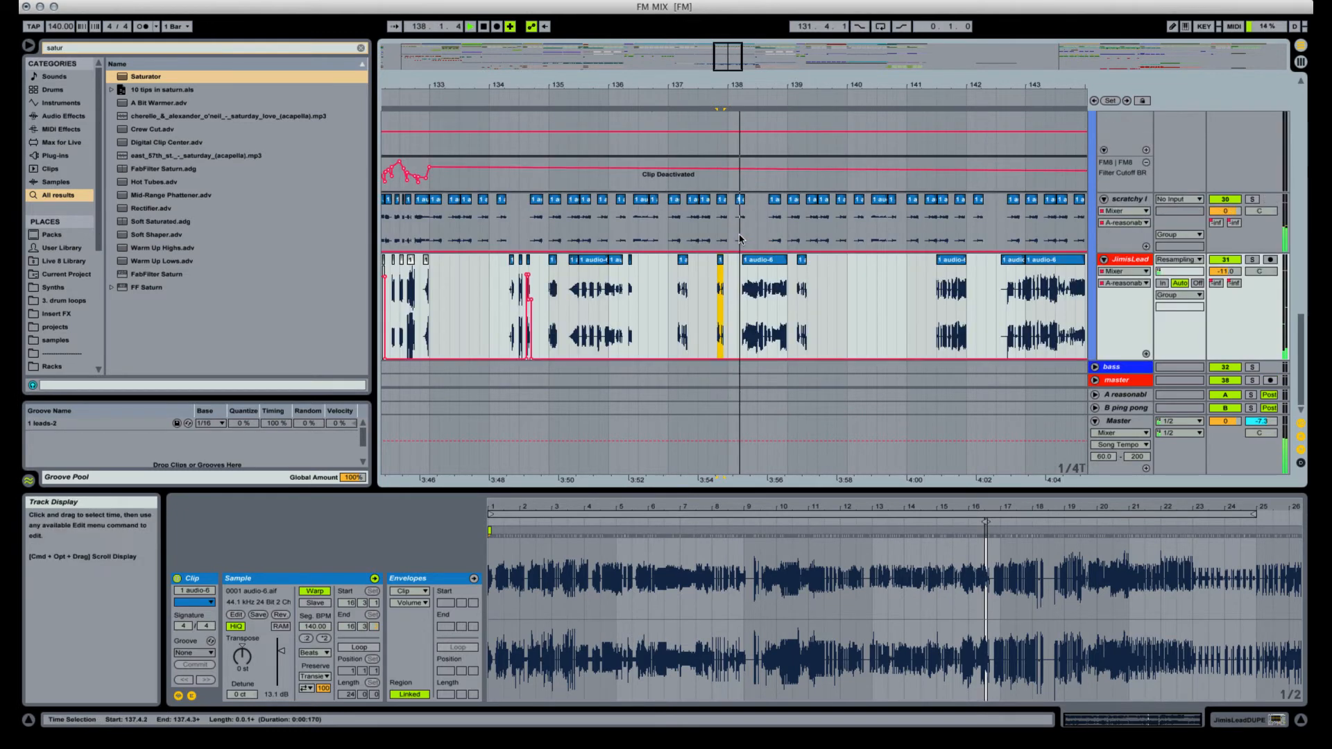
# Raise the clip gain of the JimisLead audio-6 clip in bar 138 to 20.4 dB.
pyautogui.click(763, 260)
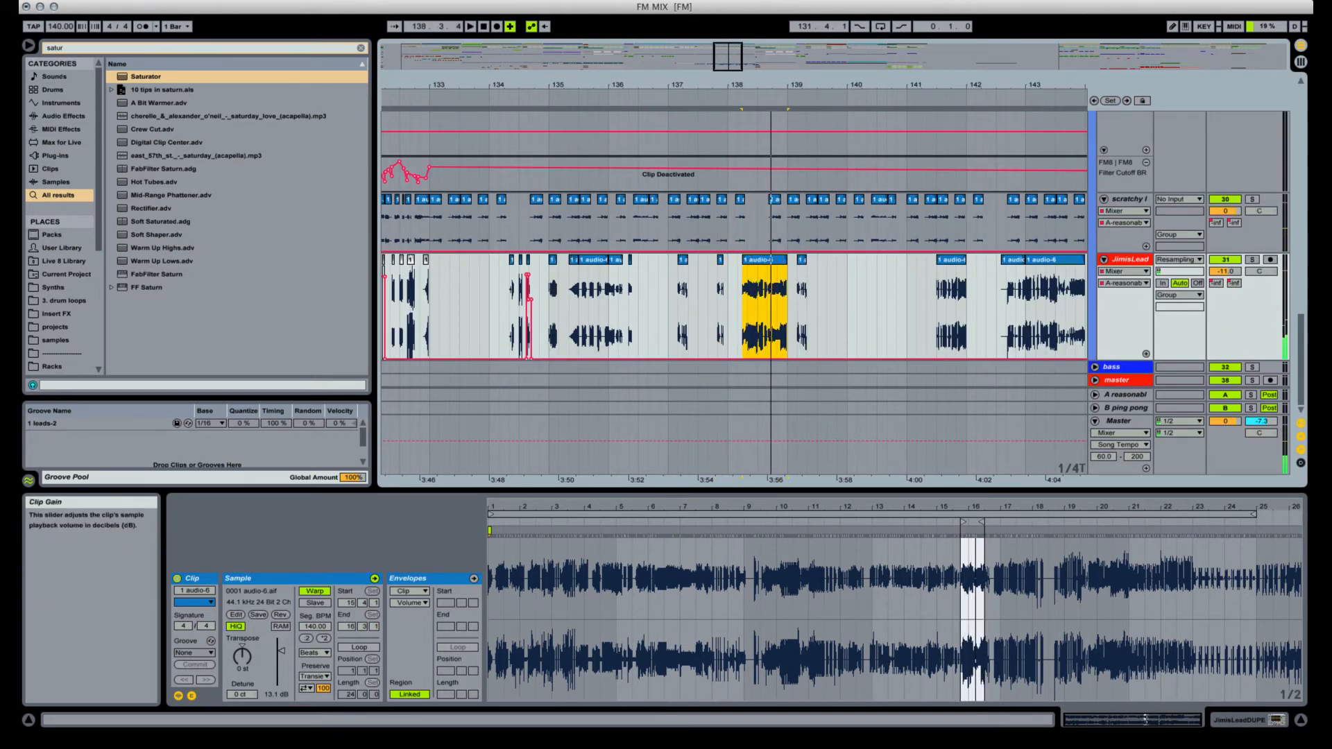
pyautogui.moveTo(281, 647)
pyautogui.mouseDown()
pyautogui.moveTo(281, 628)
pyautogui.moveTo(281, 643)
pyautogui.mouseUp()
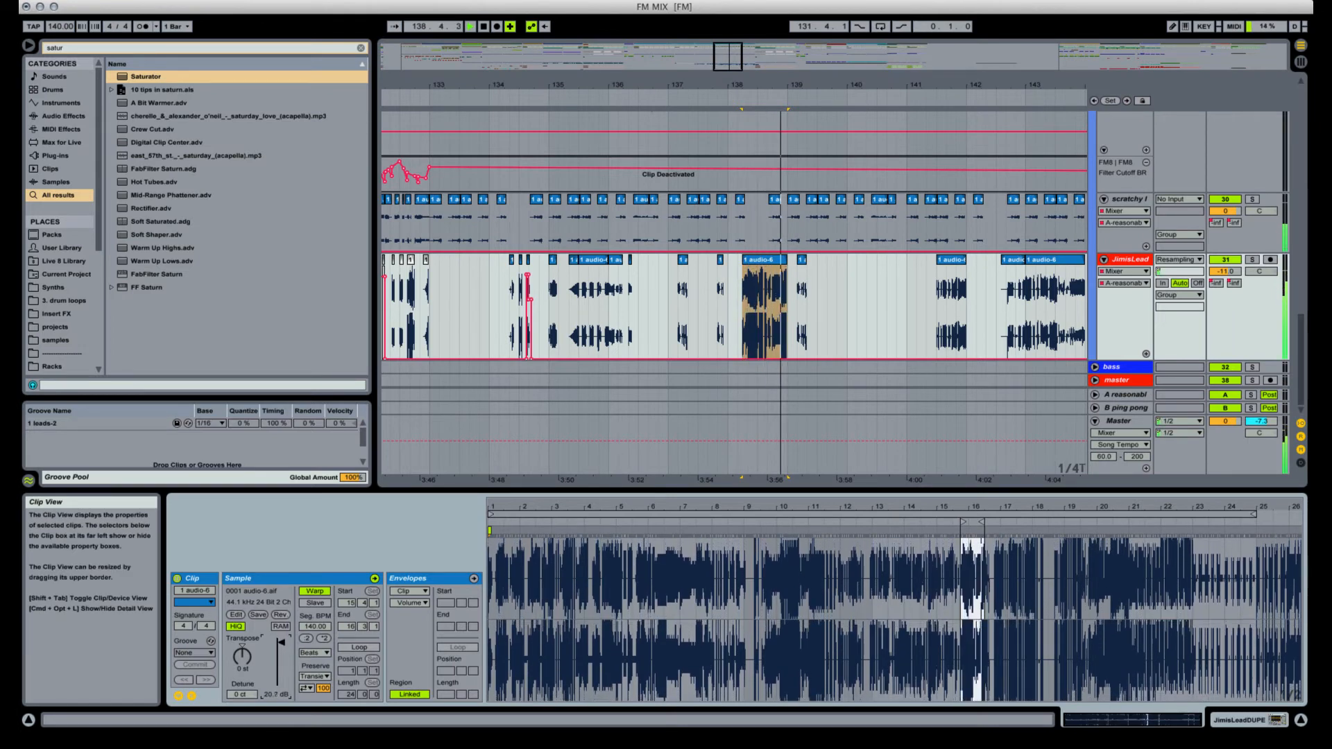
pyautogui.press('space')
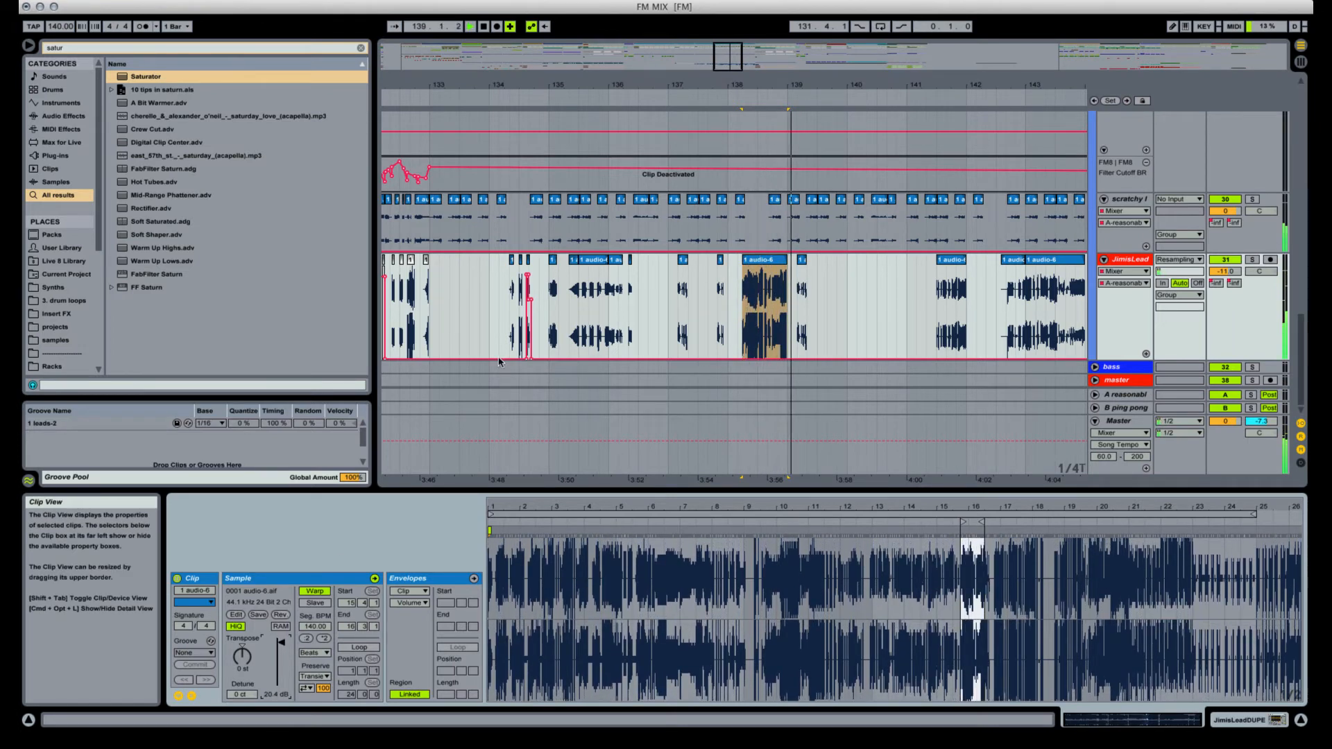
# Delete the Loop track's audio from about 138.1.3 to 139.1.1 and play back the gap.
pyautogui.scroll(10, 732, 205)
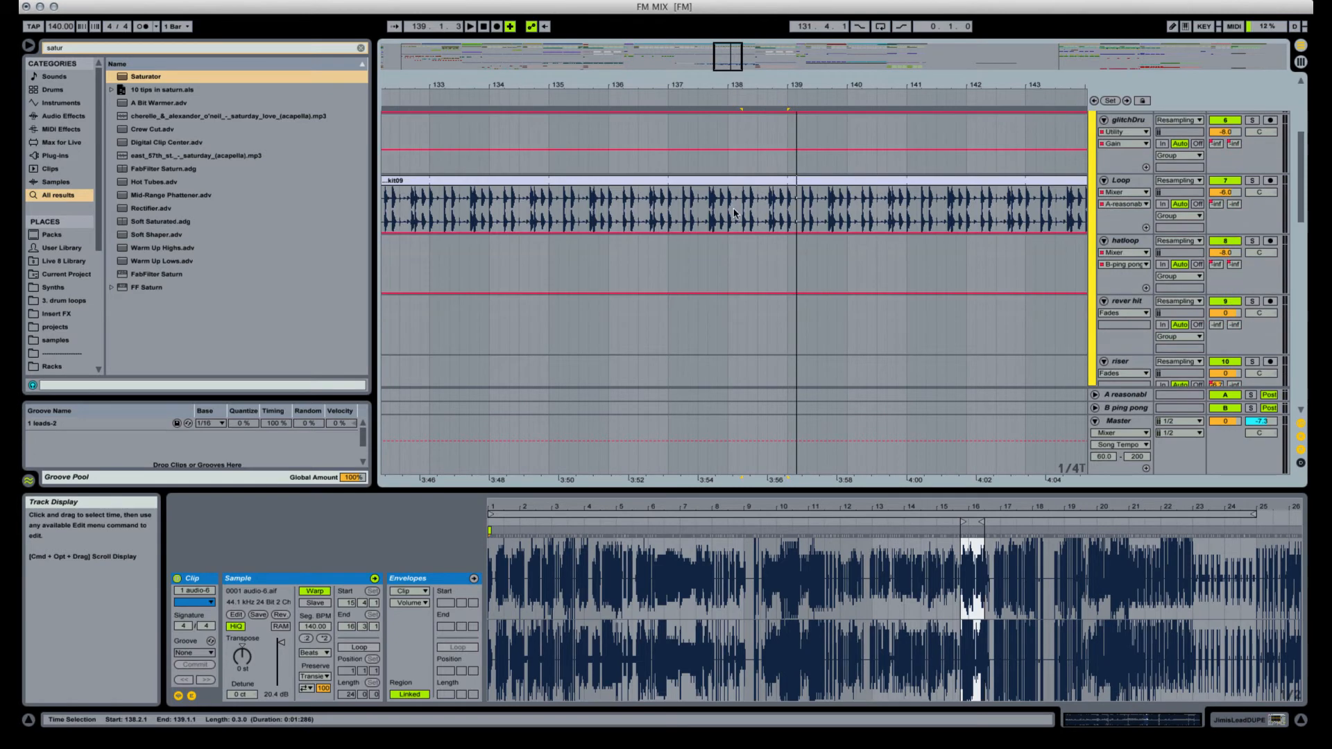
pyautogui.click(738, 213)
pyautogui.keyDown('shift'); pyautogui.click(785, 216); pyautogui.keyUp('shift')
pyautogui.press('Delete')
pyautogui.press('space')
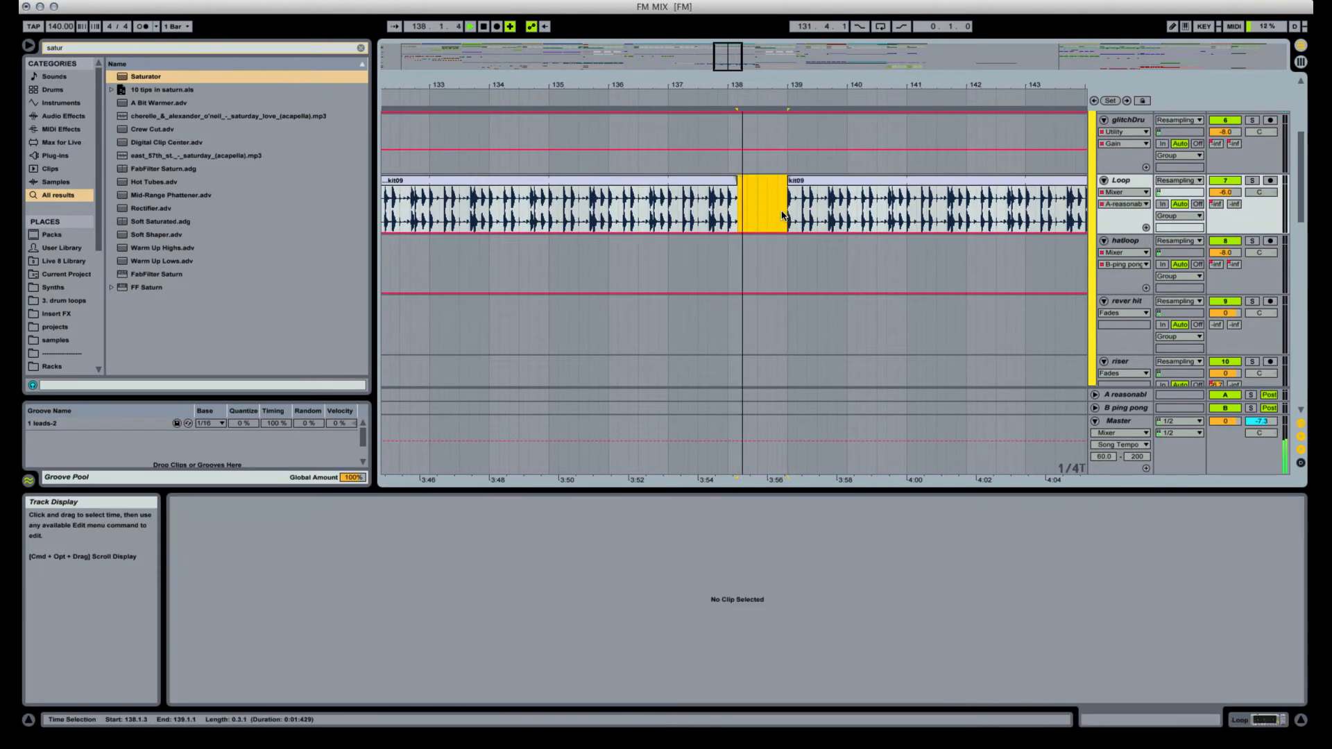
pyautogui.click(701, 215)
# Shorten the kick clip in bar 138 so it ends at about 138.3 and play the result.
pyautogui.scroll(3, 732, 198)
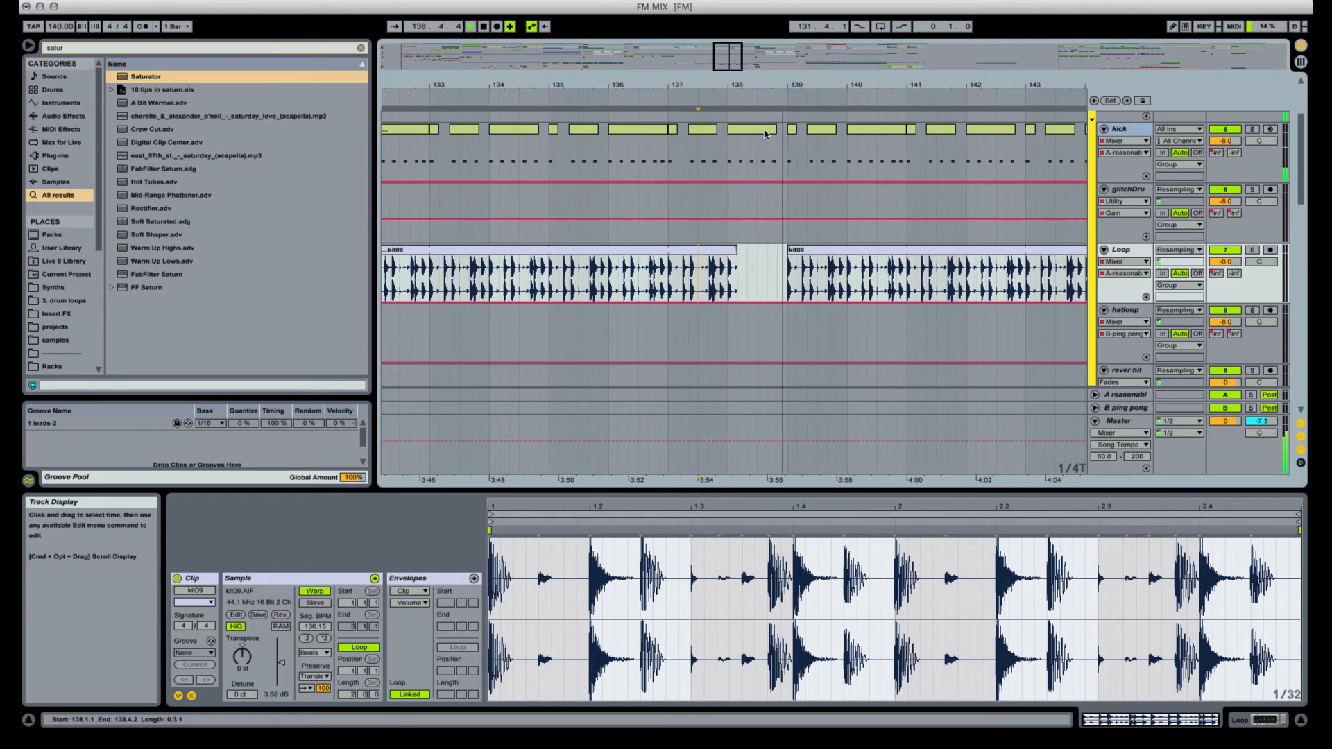
pyautogui.click(751, 131)
pyautogui.moveTo(776, 129); pyautogui.dragTo(759, 130)
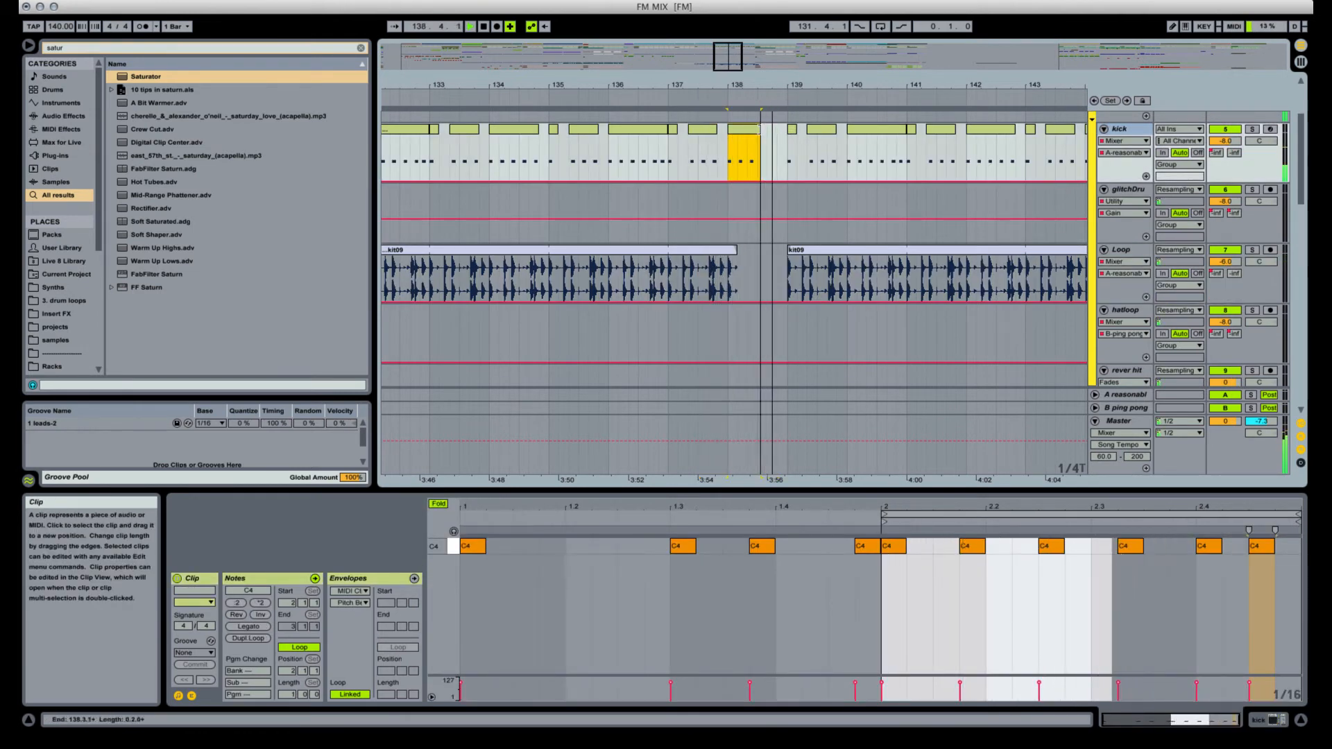
pyautogui.click(651, 162)
pyautogui.scroll(-4, 694, 194)
pyautogui.scroll(5, 764, 208)
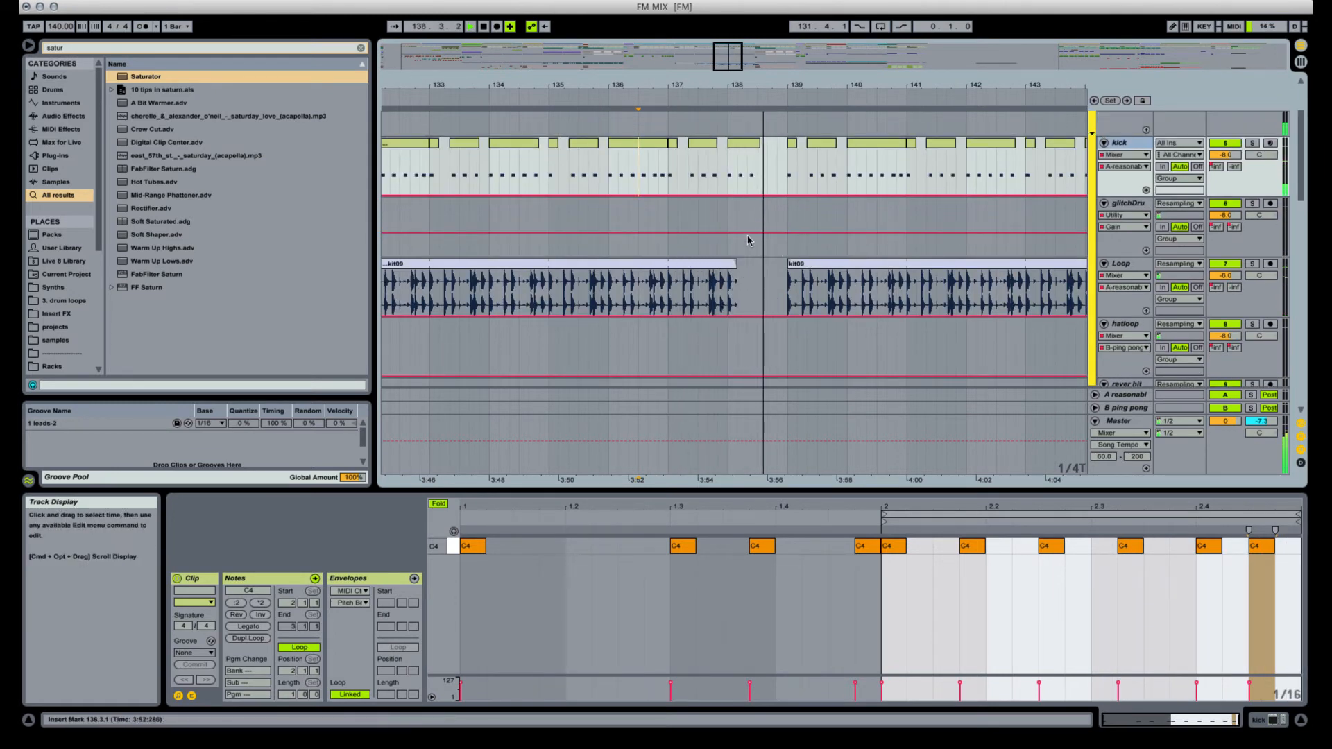
# Unfold the chords group and bring the FuzzChords track's Utility Gain automation into view.
pyautogui.scroll(-5, 747, 241)
pyautogui.scroll(-3, 1072, 313)
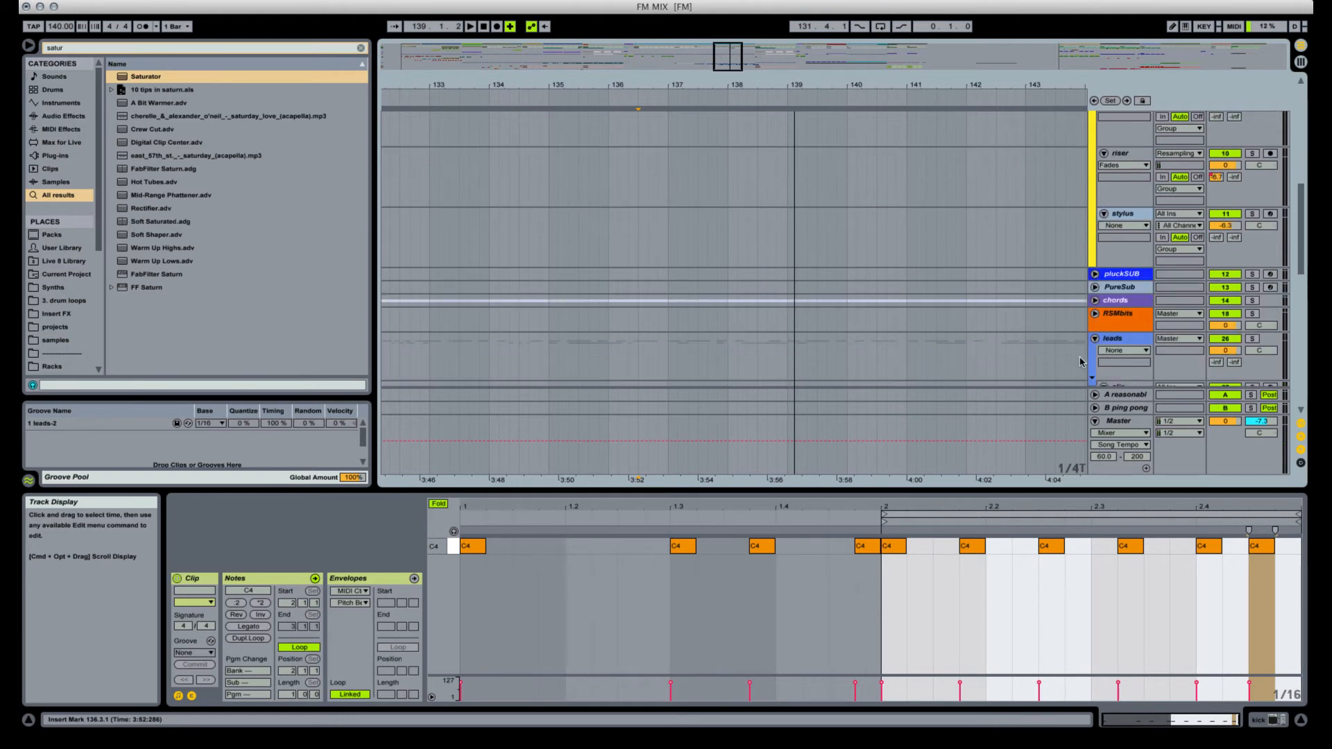
pyautogui.click(1095, 301)
pyautogui.scroll(-3, 798, 299)
pyautogui.scroll(-3, 798, 299)
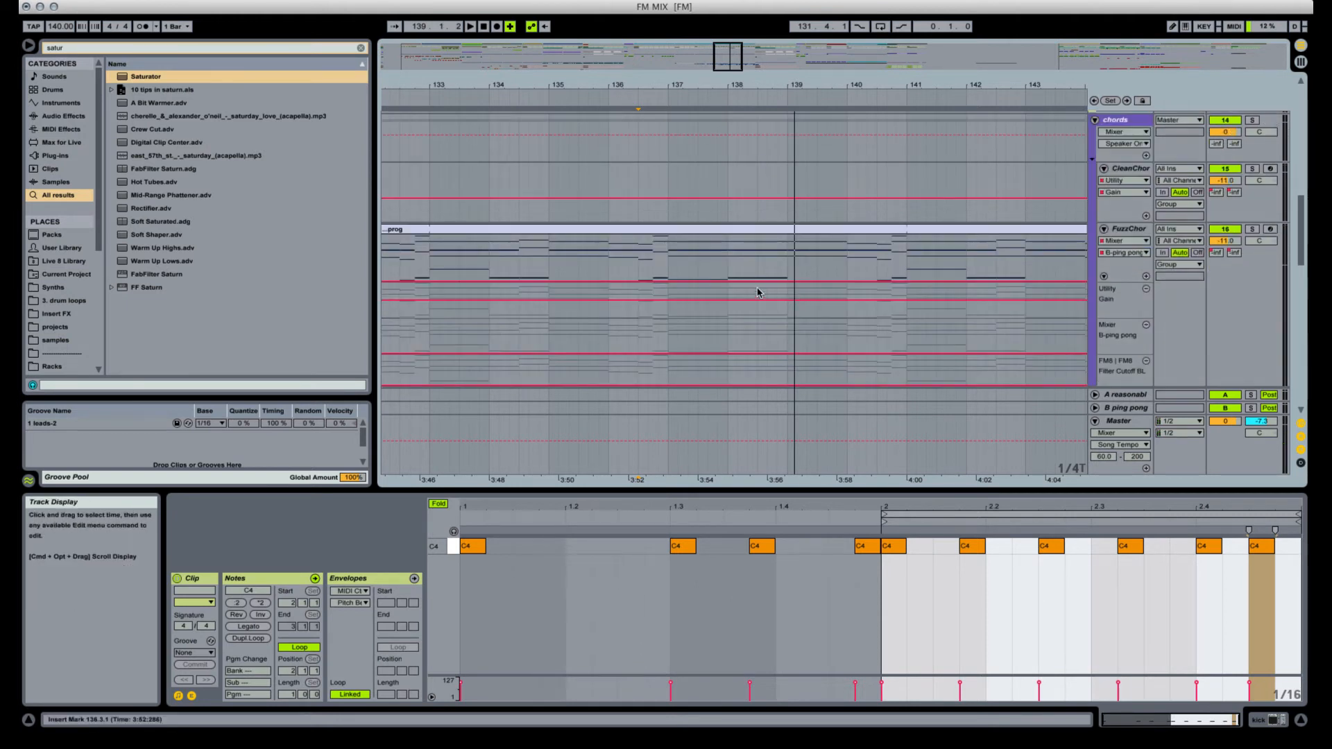
# Draw a FuzzChords Utility Gain dip at the start of bar 138, ramp it back up to bar 139, and play it.
pyautogui.press('b')
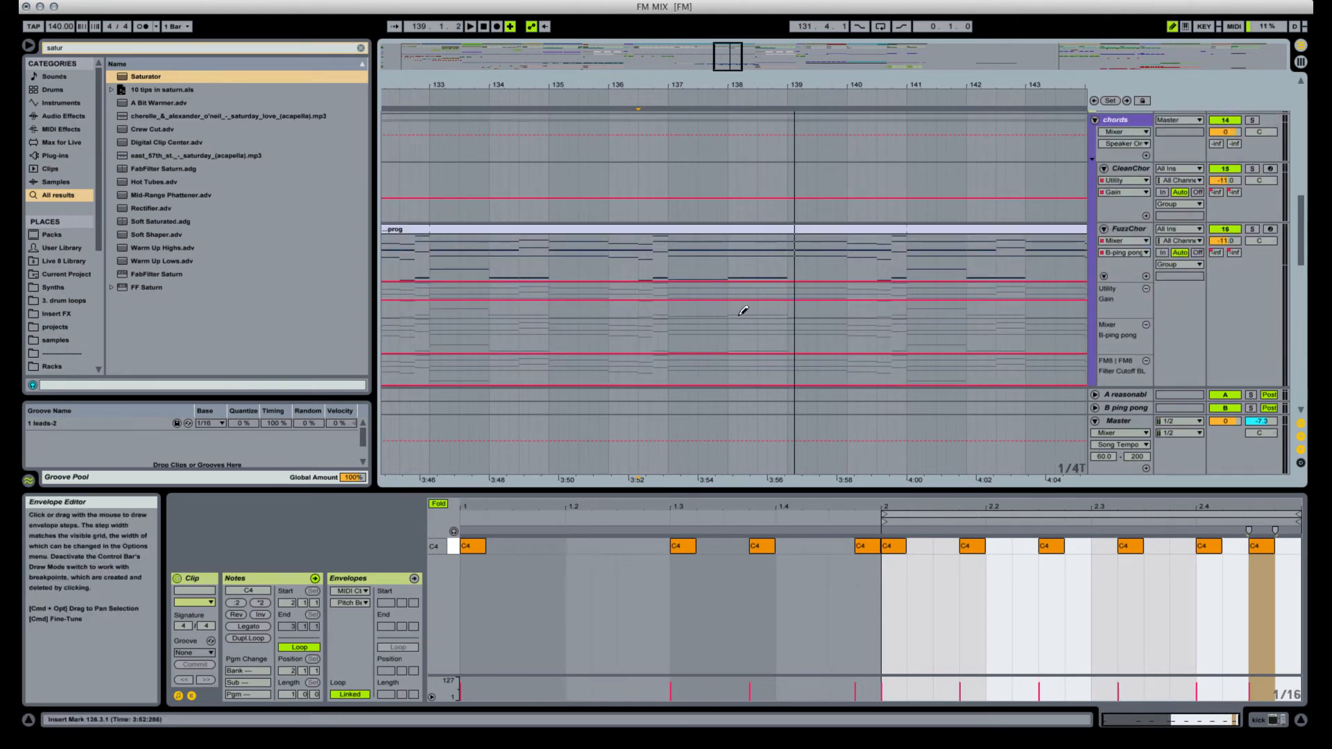
pyautogui.moveTo(739, 311); pyautogui.dragTo(763, 318)
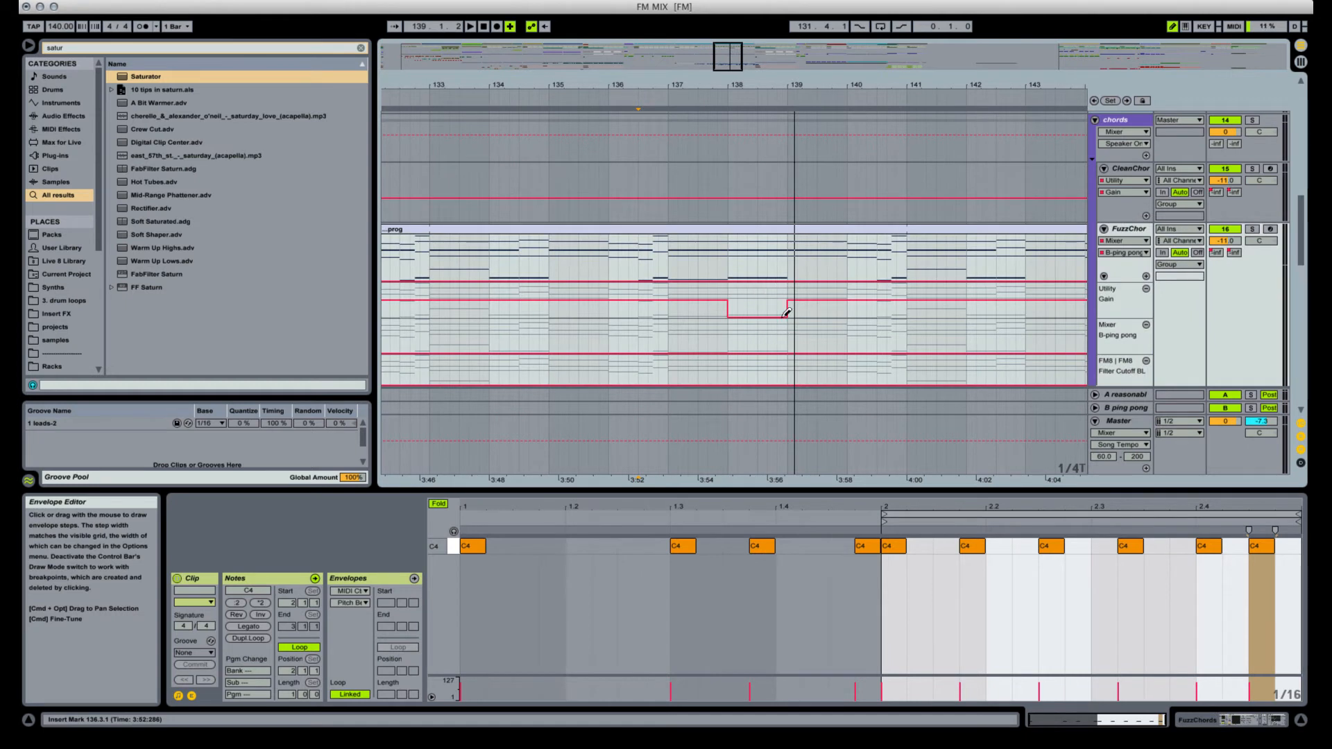
pyautogui.click(788, 321)
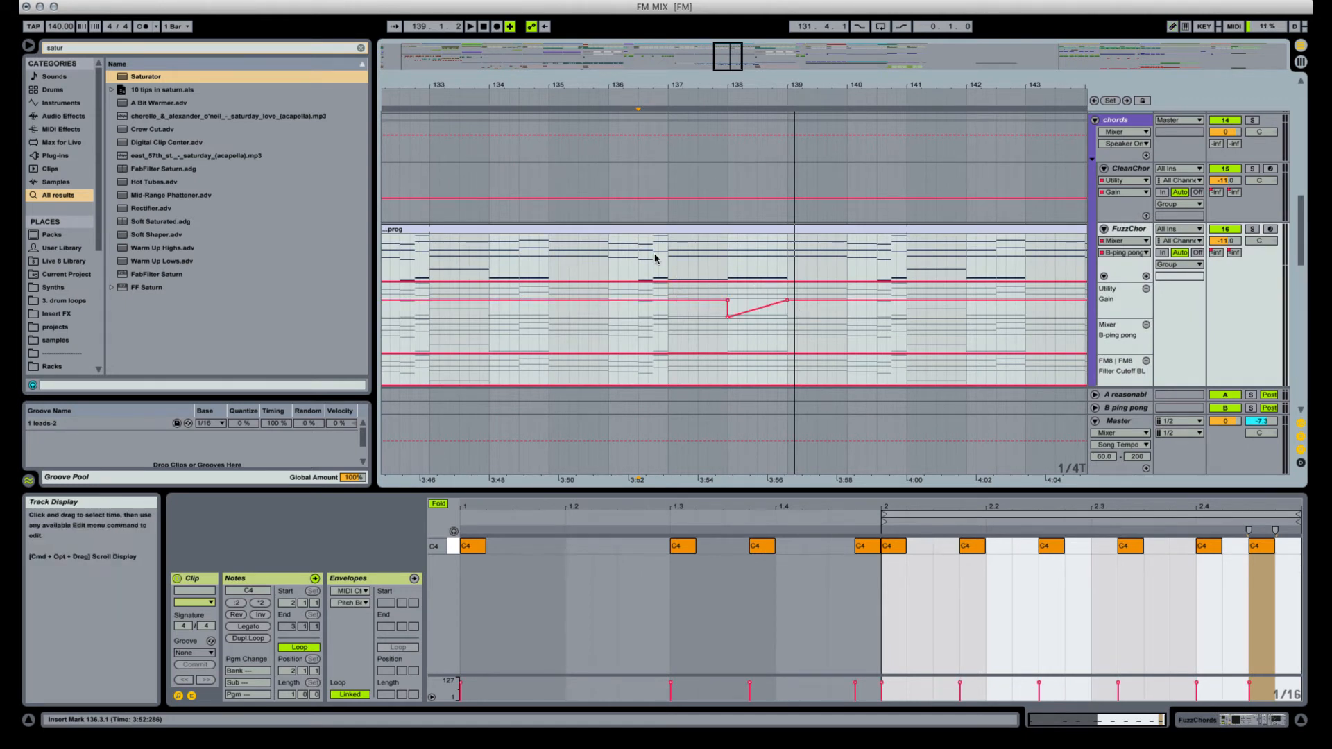
pyautogui.click(638, 260)
pyautogui.press('space')
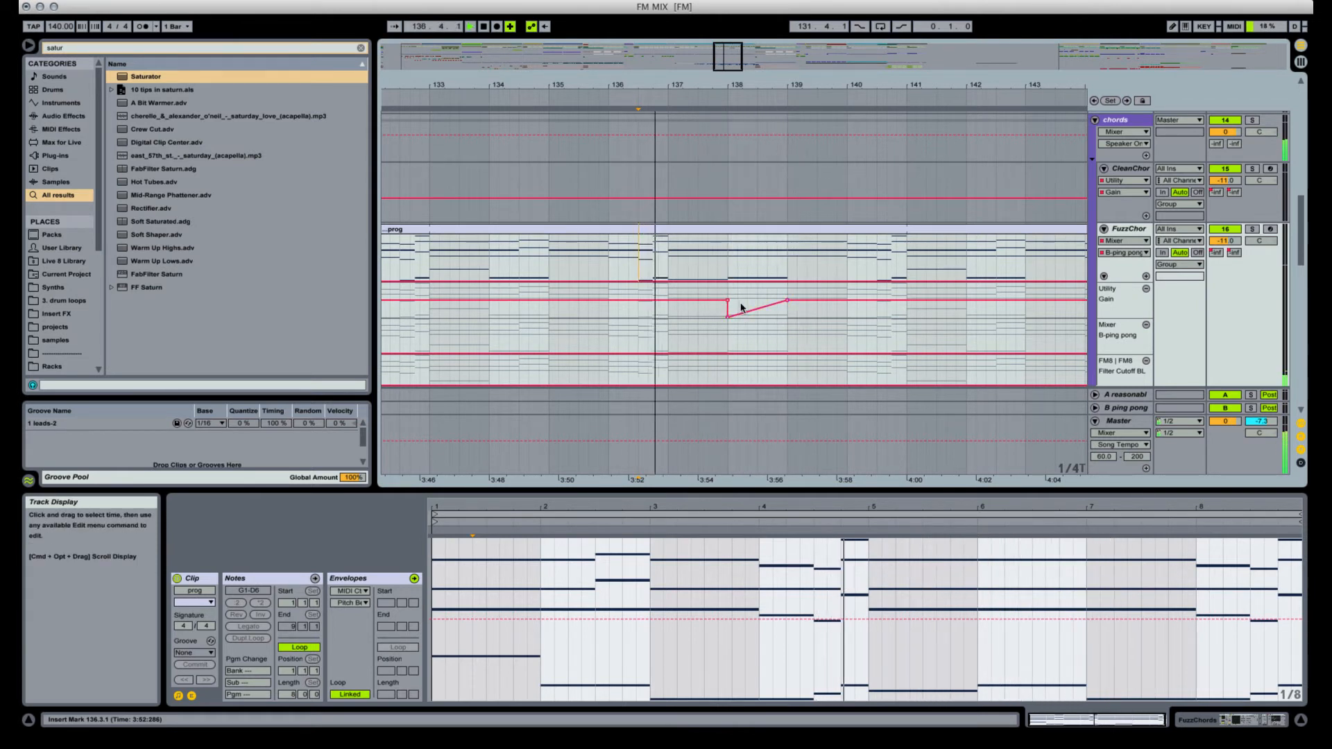
# Draw a -35.0 dB FuzzChords gain drop starting shortly after 138.2, ramp it back up to bar 139, and play it.
pyautogui.press('b')
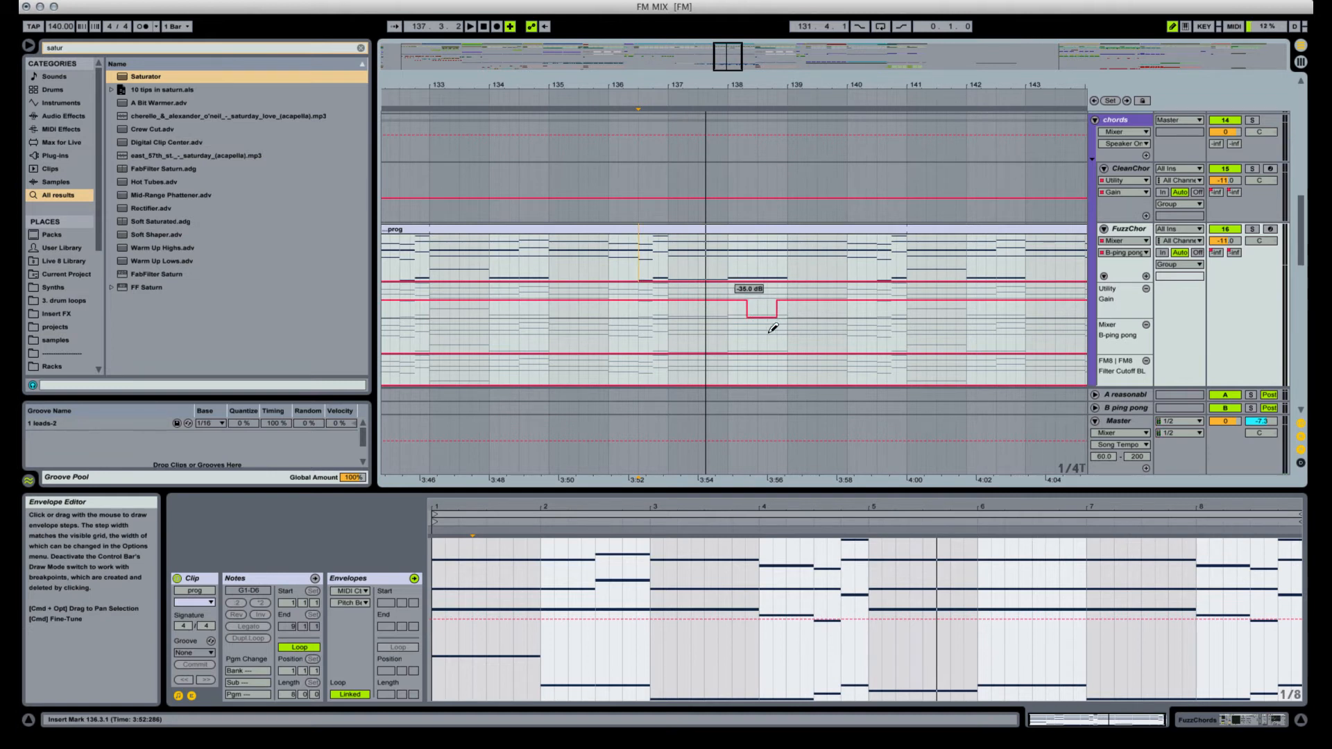
pyautogui.press('b')
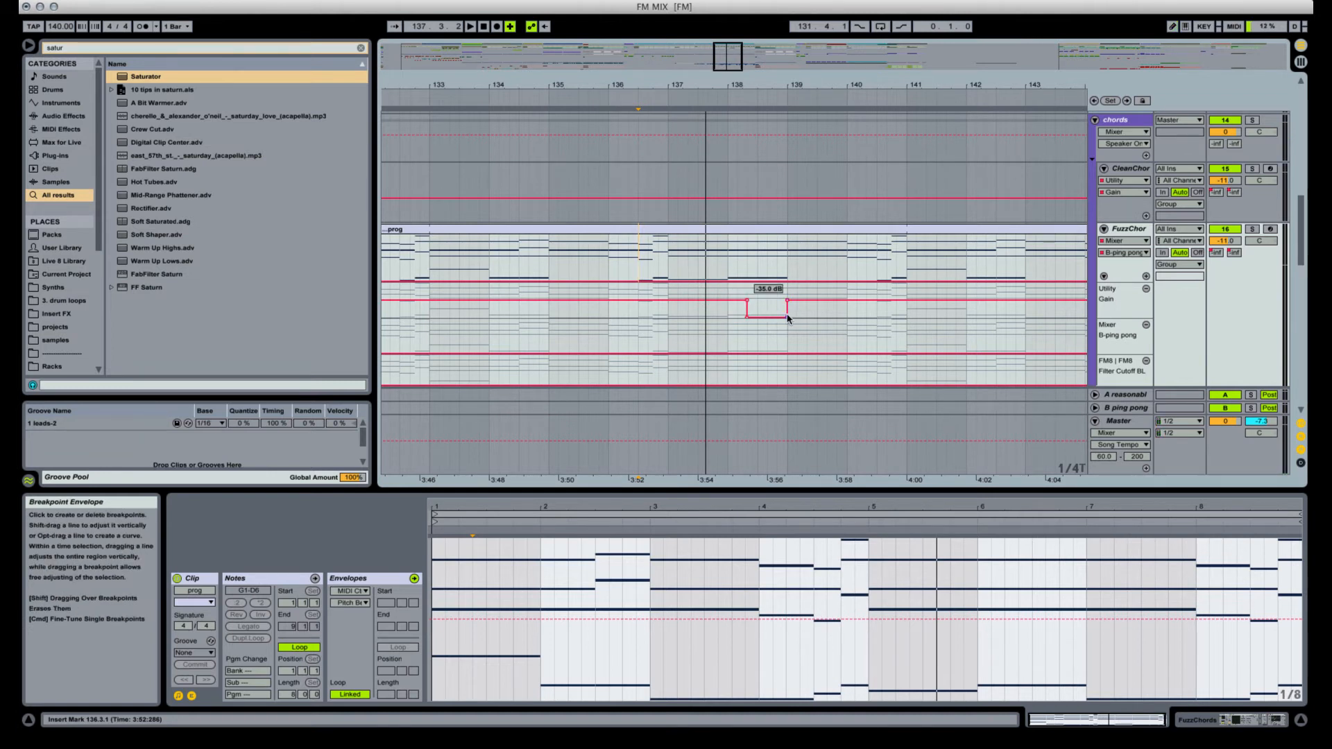
pyautogui.moveTo(787, 317); pyautogui.dragTo(751, 312)
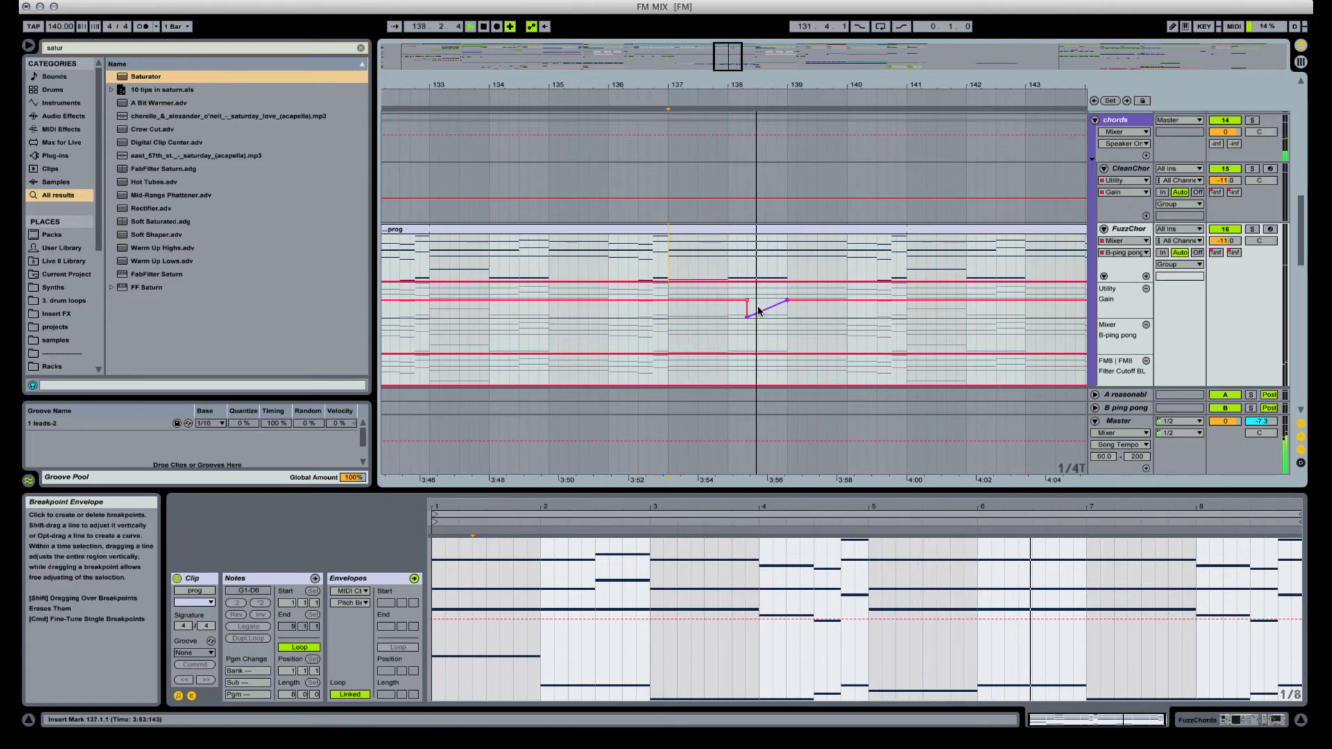
pyautogui.press('space')
pyautogui.press('space')
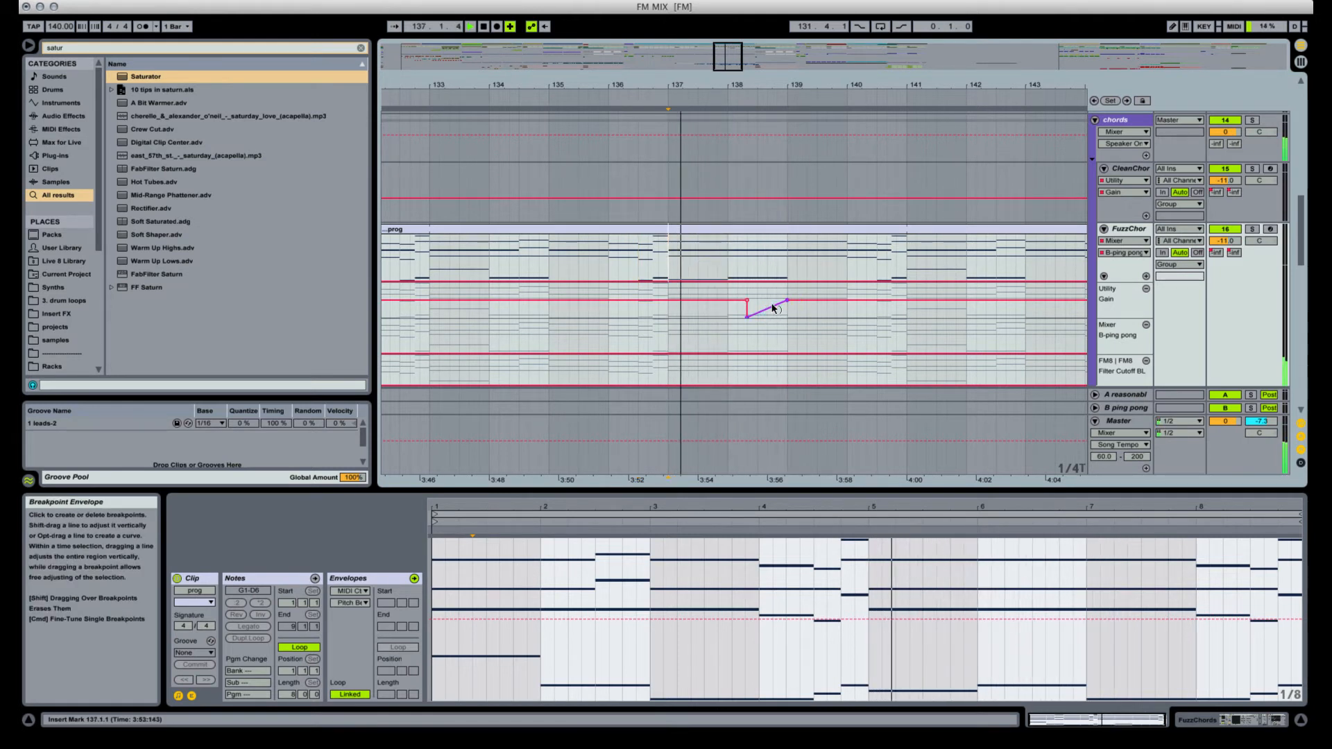
# Bend the FuzzChords gain ramp into a curve and form a slight peak at bar 139, with a breakpoint just after it.
pyautogui.moveTo(776, 306); pyautogui.dragTo(775, 314)
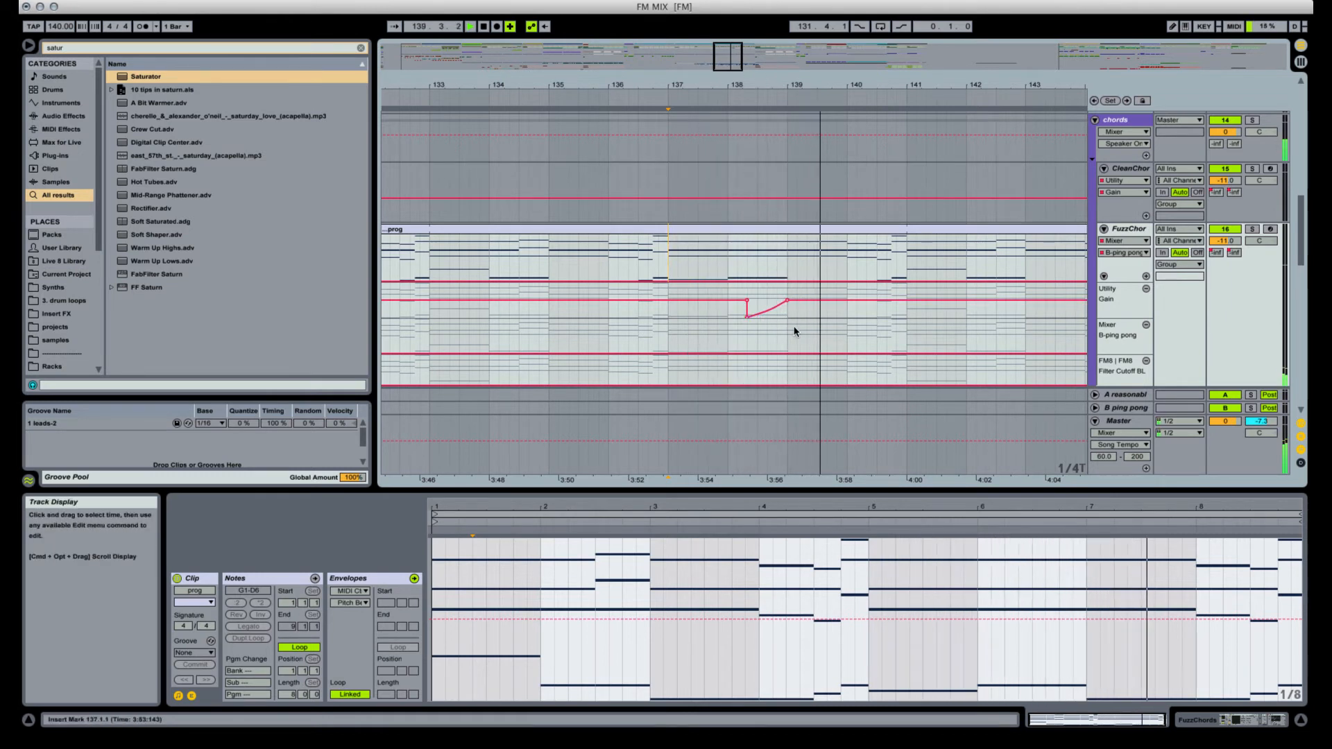
pyautogui.click(796, 301)
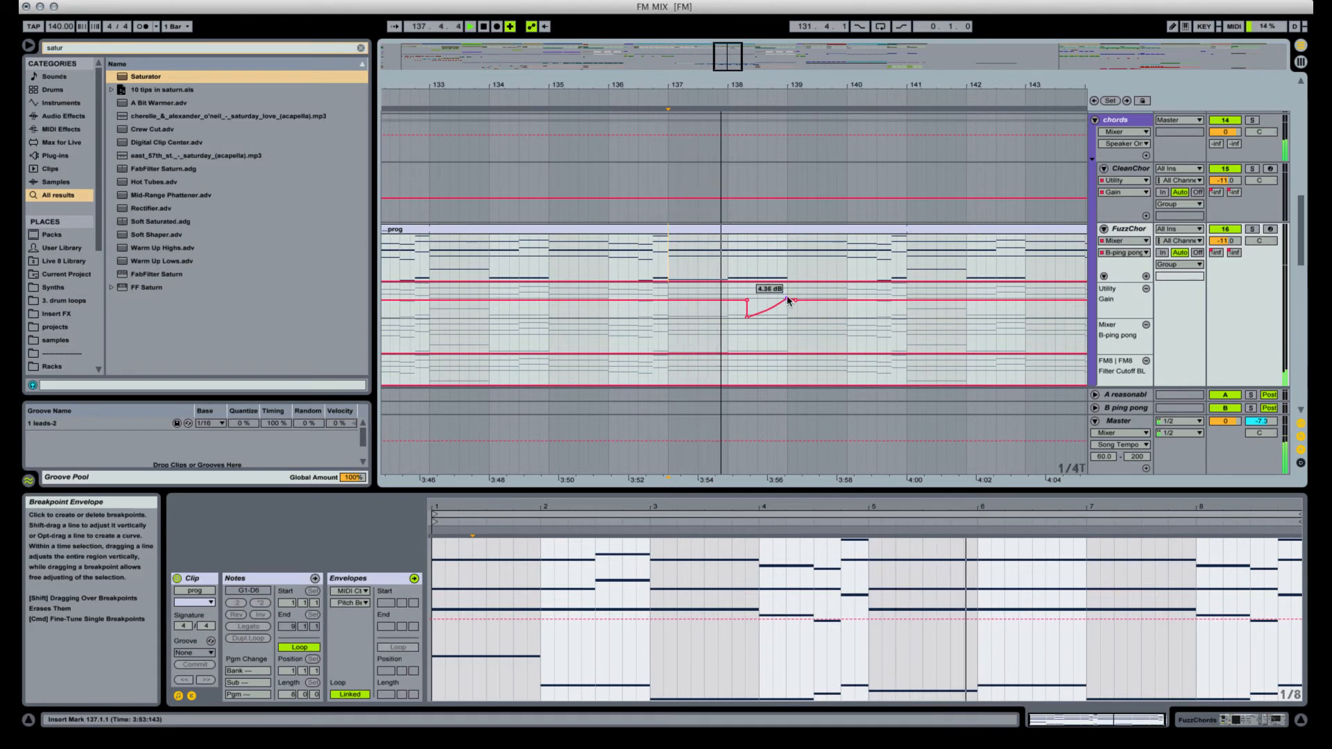
pyautogui.moveTo(787, 298); pyautogui.dragTo(787, 300)
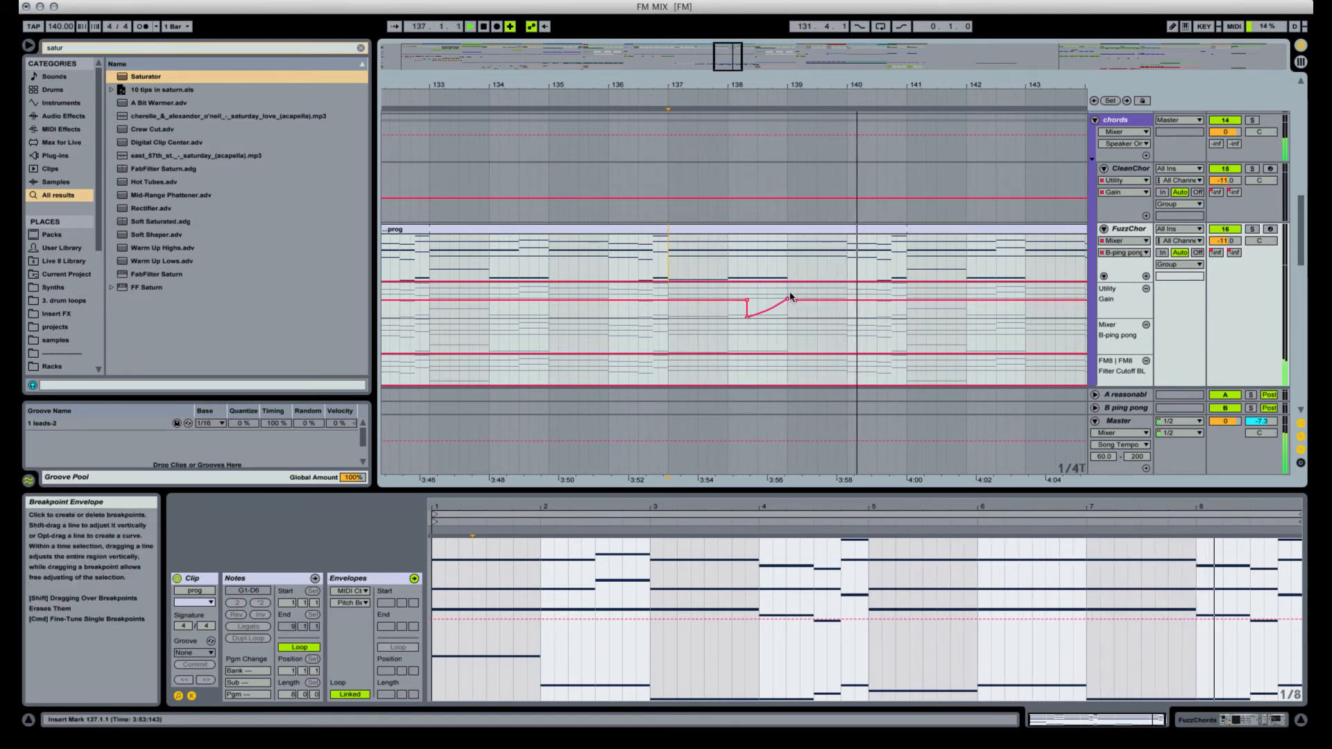
pyautogui.press('space')
pyautogui.press('space')
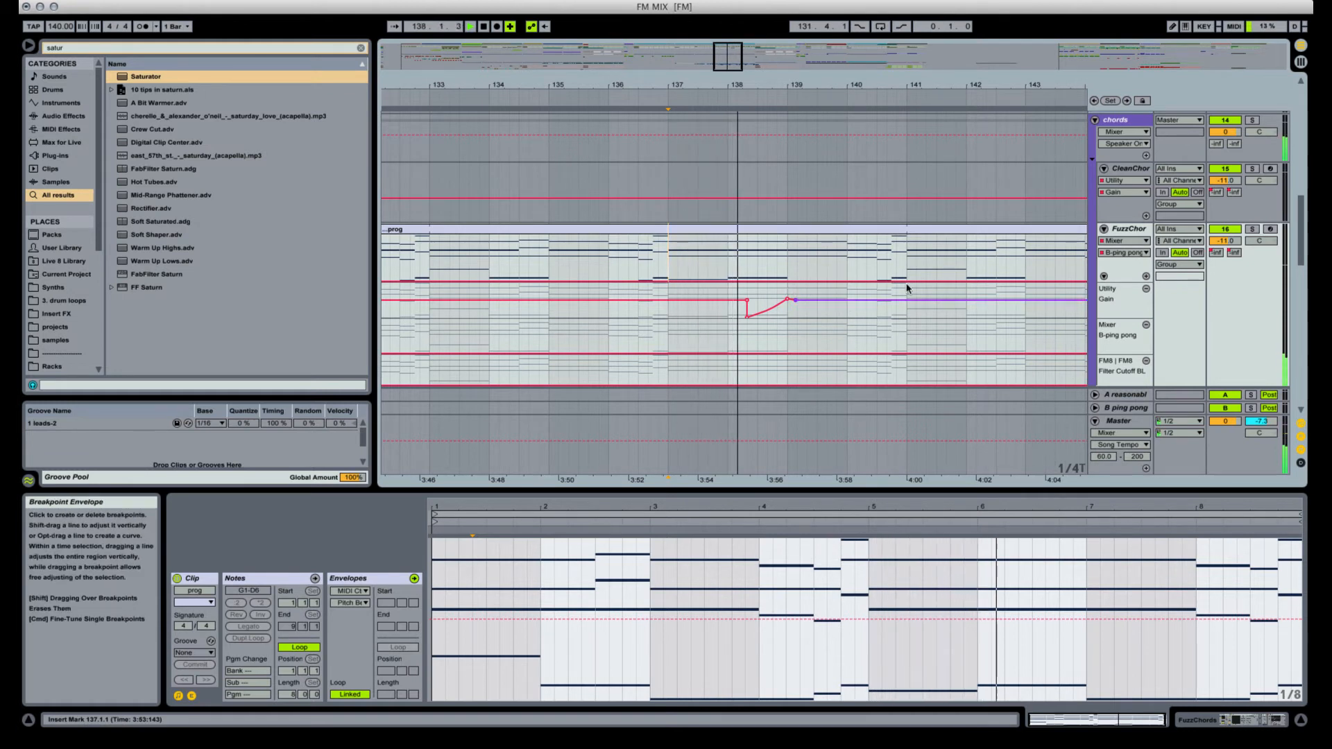
# Copy the FuzzChords gain bump between 139.1.1 and 139.1.3 and paste it at 140.1.1 and 140.3.1.
pyautogui.click(792, 292)
pyautogui.moveTo(791, 292); pyautogui.dragTo(797, 297)
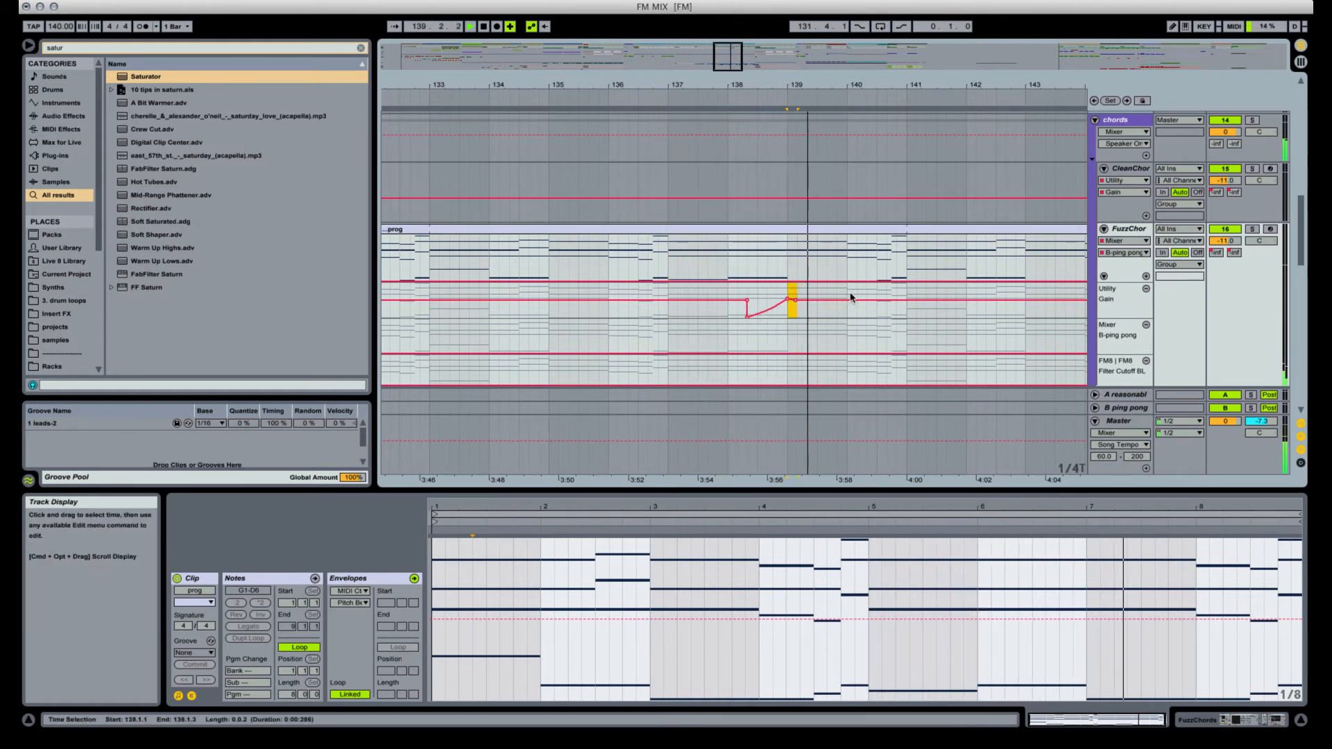
pyautogui.press('space')
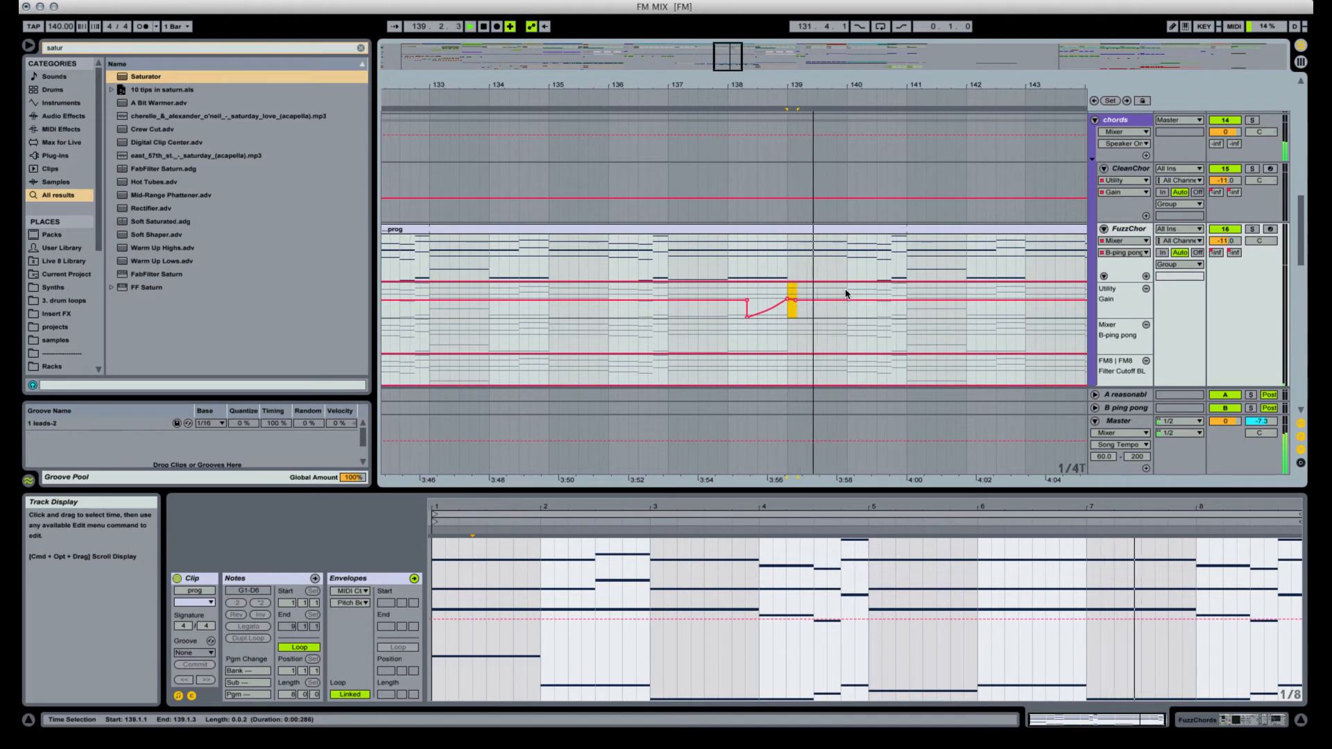
pyautogui.click(848, 294)
pyautogui.press('super+v')
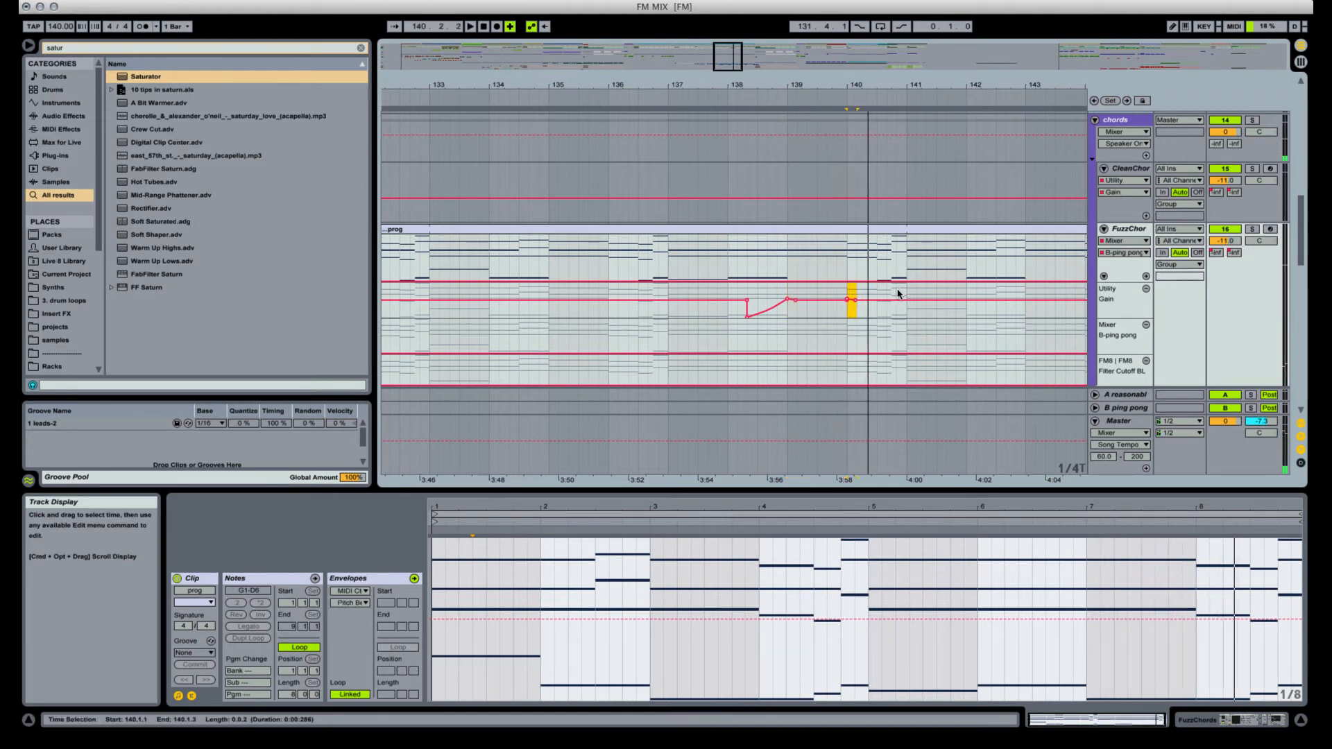
pyautogui.press('space')
pyautogui.click(880, 296)
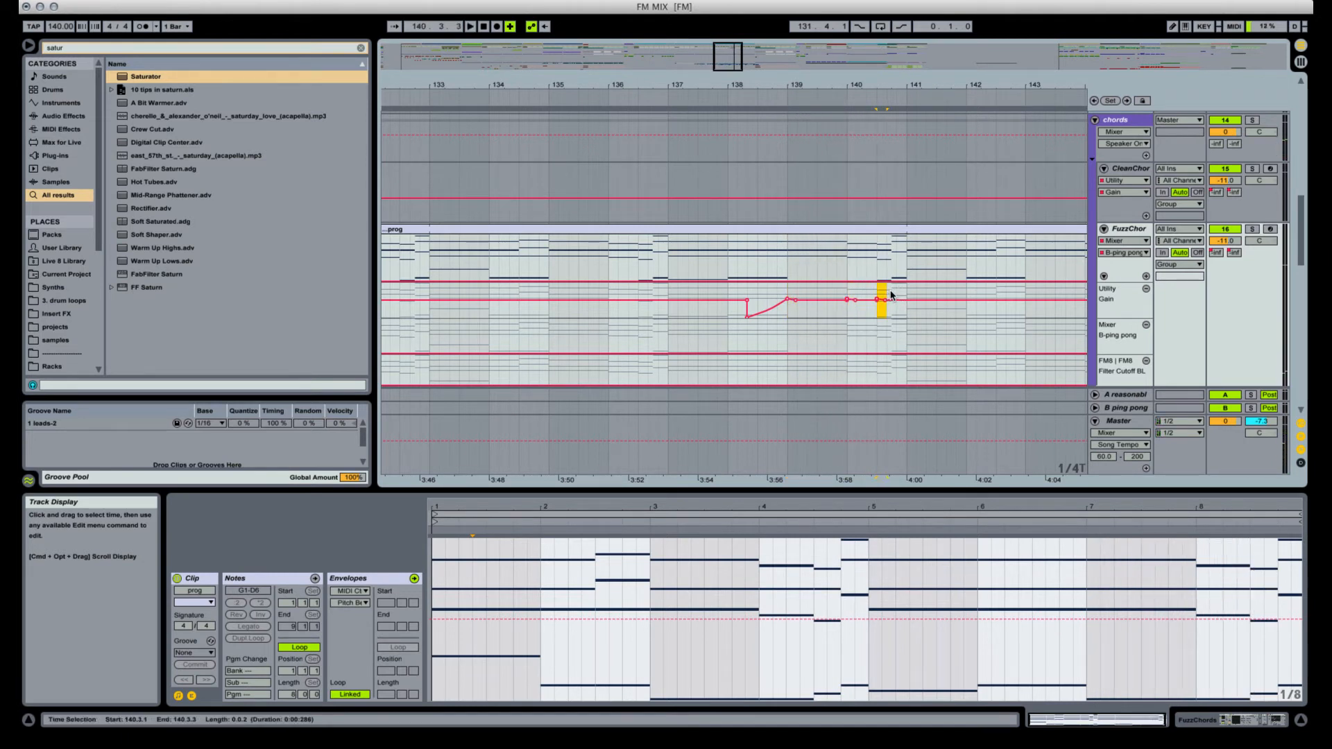
# Paste the copied FuzzChords gain bump at 141.1.1 and 142.1.1.
pyautogui.click(907, 296)
pyautogui.press('super+v')
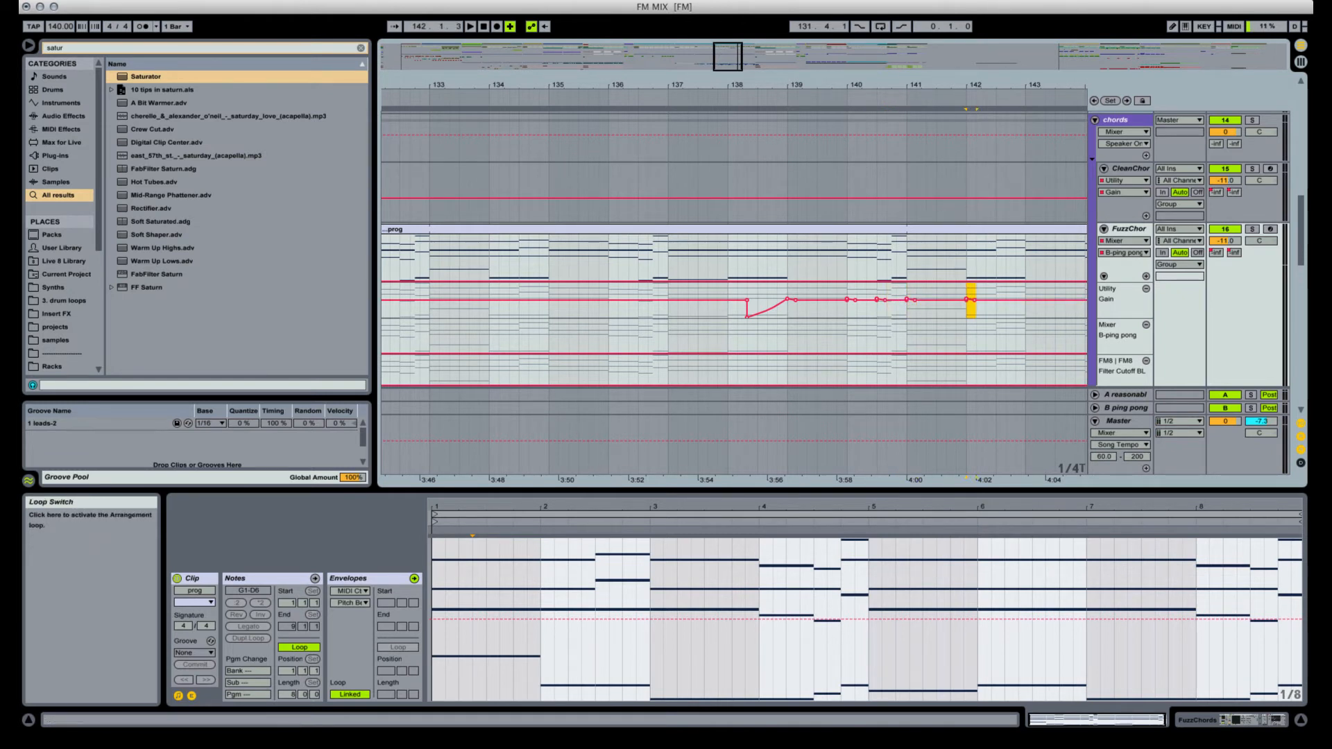
# Select Komplete Audio 6 as the Soundflower (2ch) output and play the arrangement from bar 137.
pyautogui.click(927, 1)
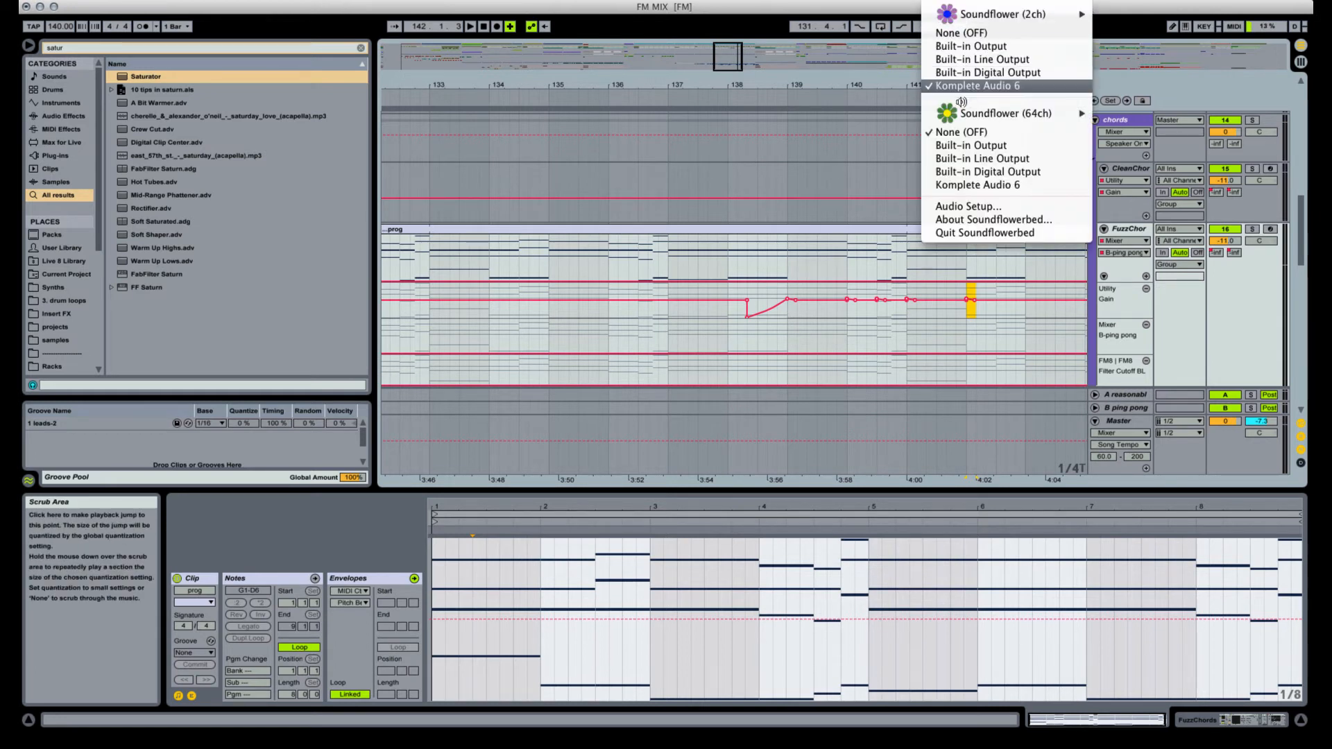
pyautogui.click(950, 88)
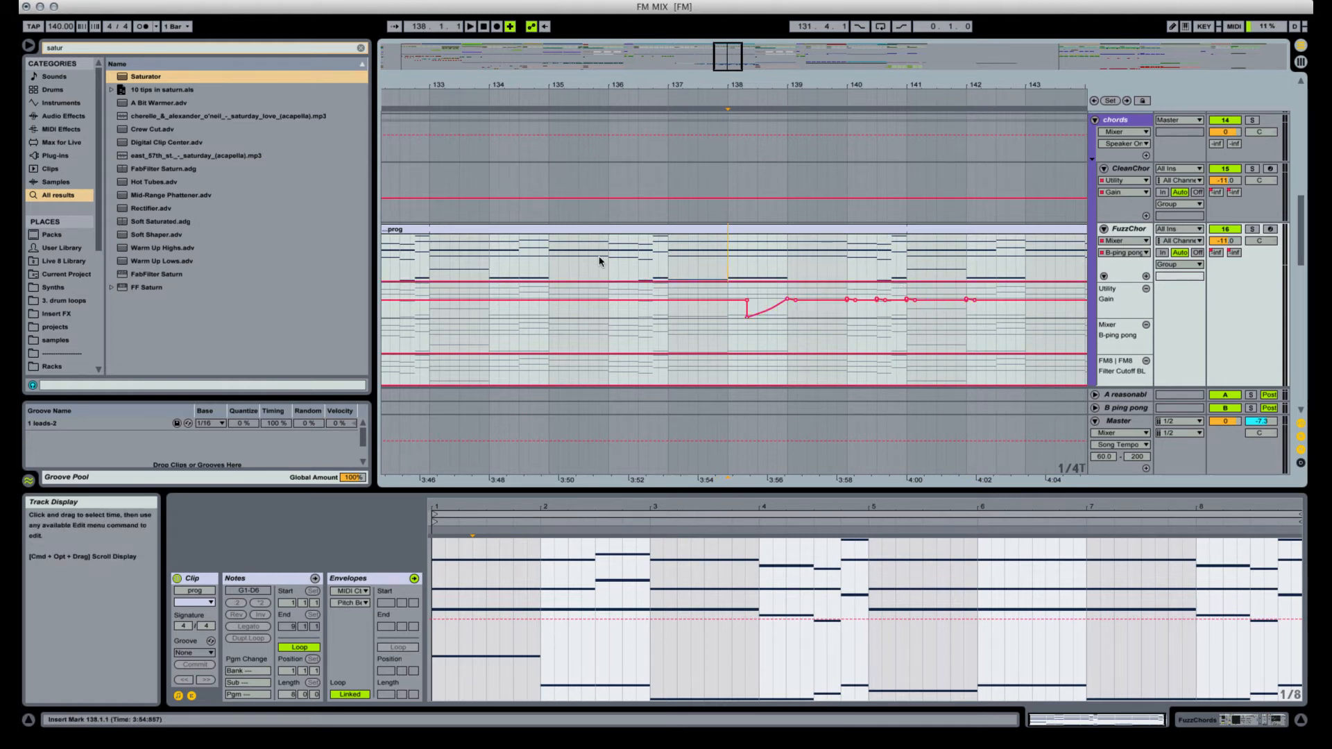
pyautogui.press('space')
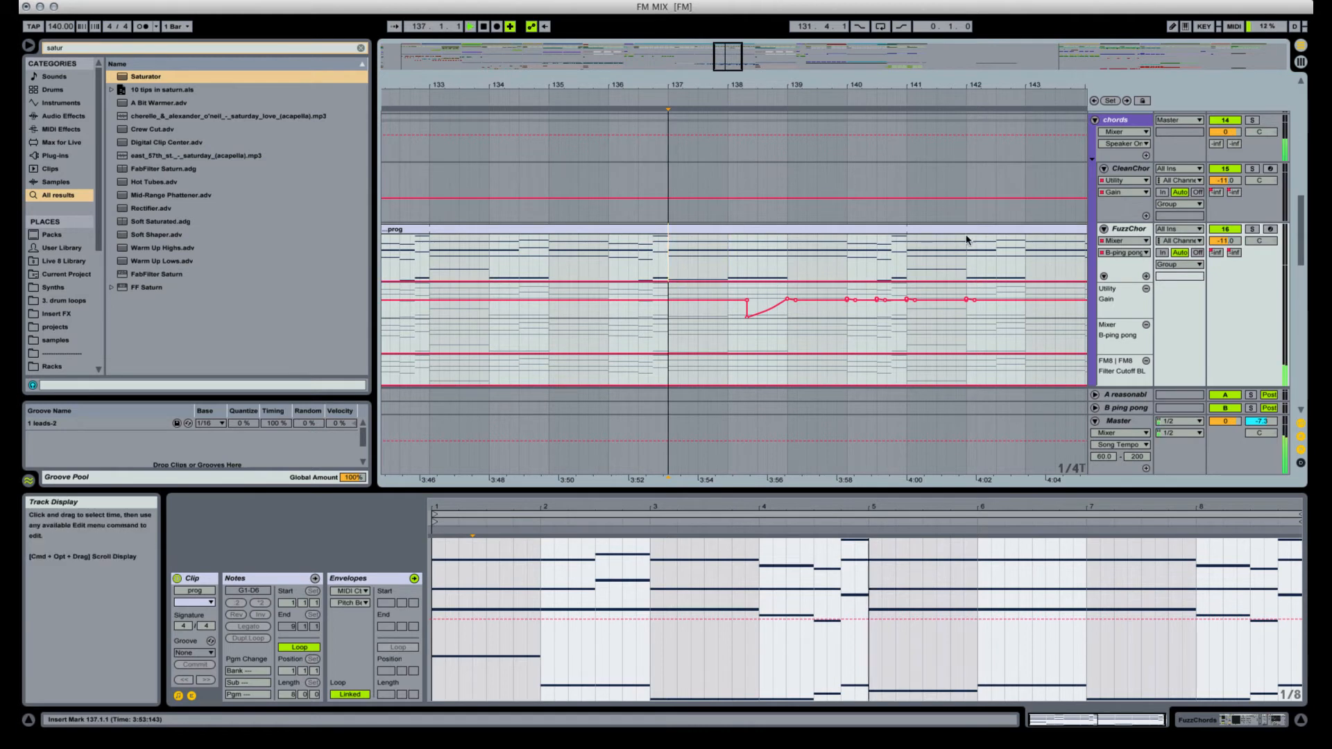
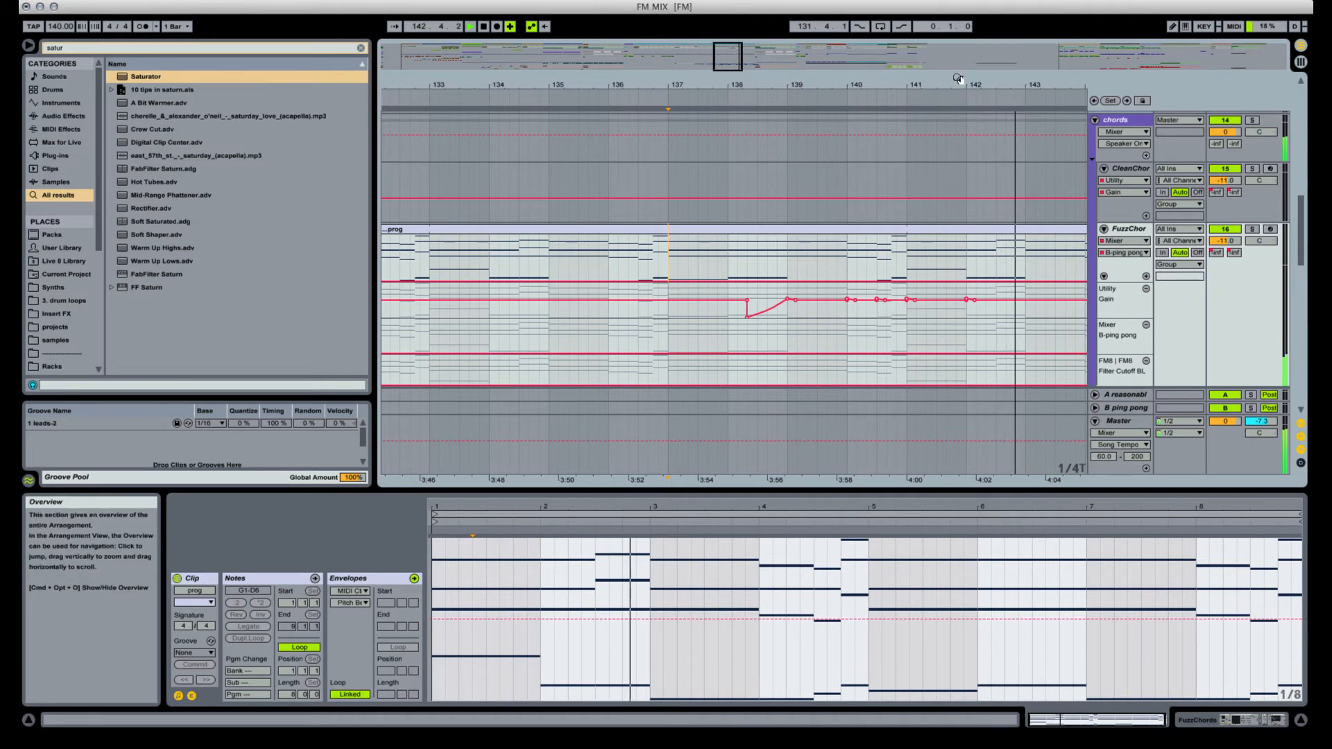
# Duplicate the two-bar FuzzChords gain pattern from 141.1.1 to 143.1.1 three times, filling the lane up to bar 149.
pyautogui.moveTo(909, 85); pyautogui.dragTo(736, 84)
pyautogui.press('space')
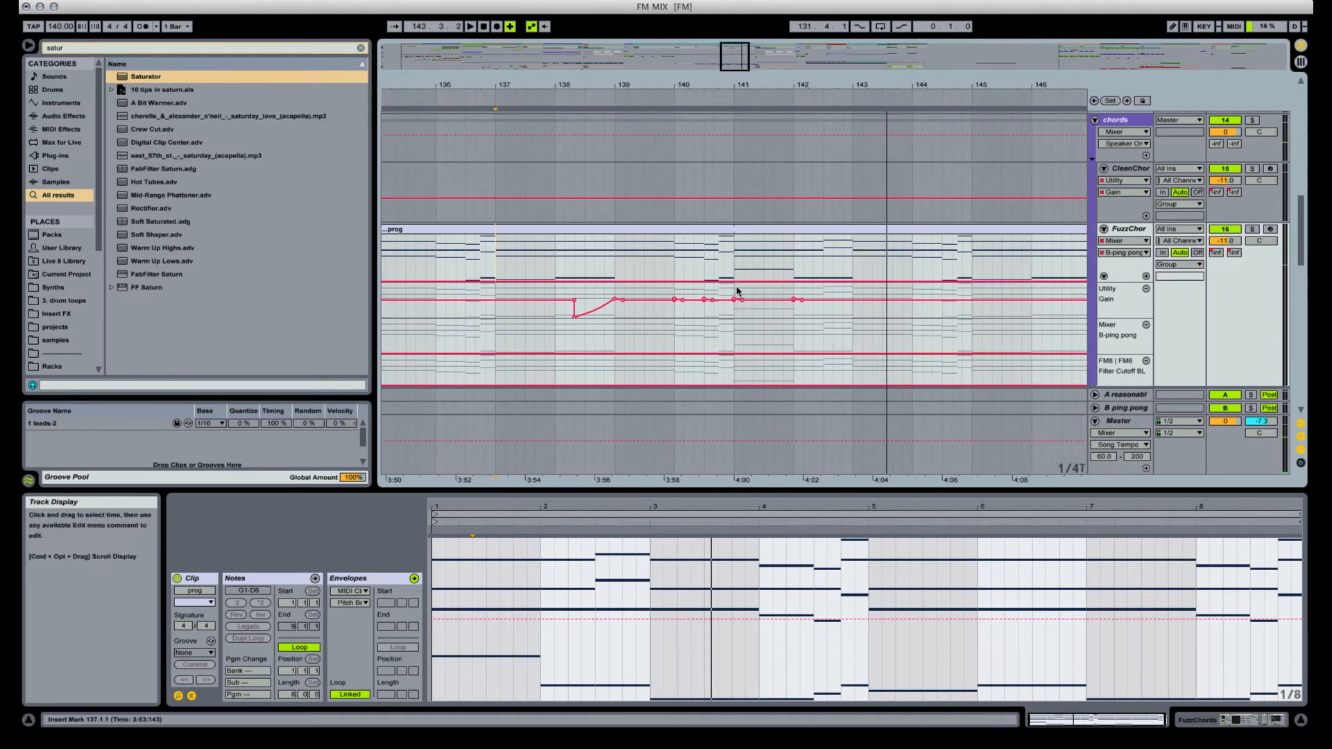
pyautogui.moveTo(736, 287); pyautogui.dragTo(746, 291)
pyautogui.press('super+d')
pyautogui.press('super+d')
pyautogui.press('super+d')
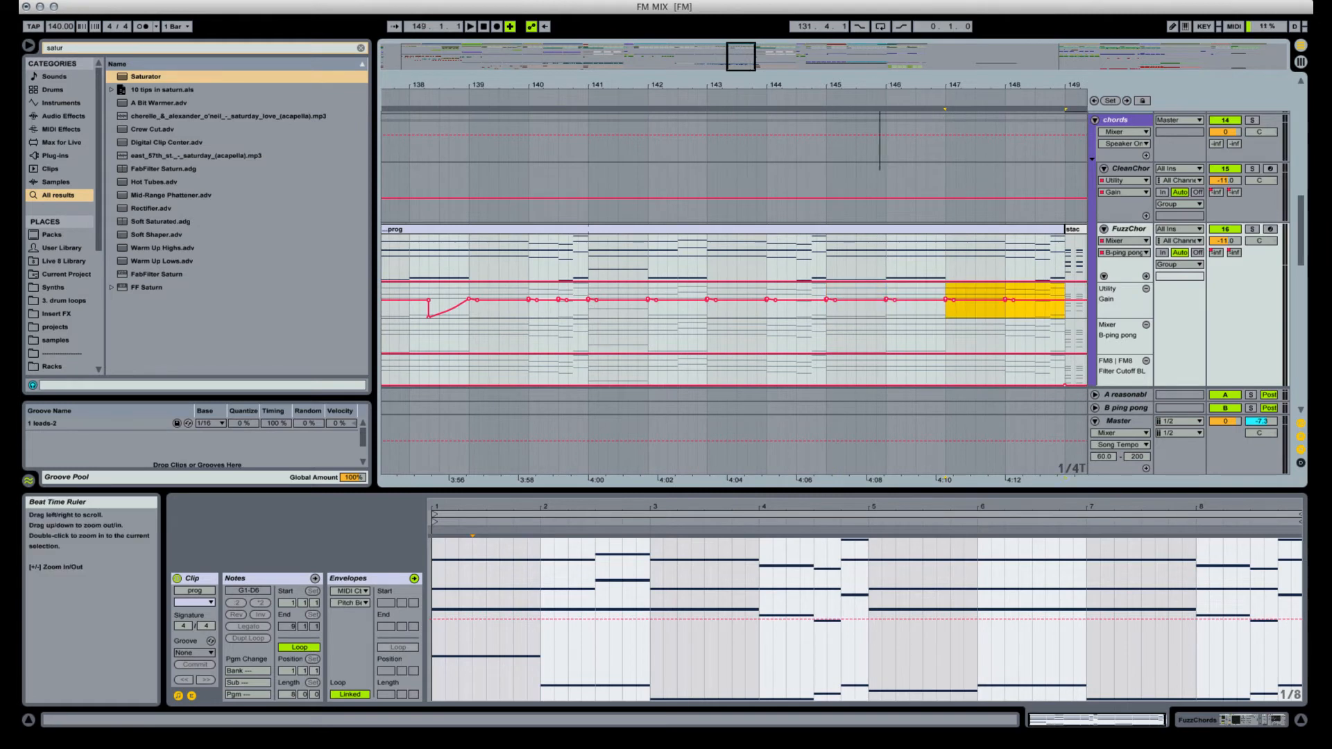
# Duplicate the JimisLead audio between 137.1.1 and 137.3.1 directly after itself and play from bar 137.
pyautogui.moveTo(880, 85); pyautogui.dragTo(889, 31)
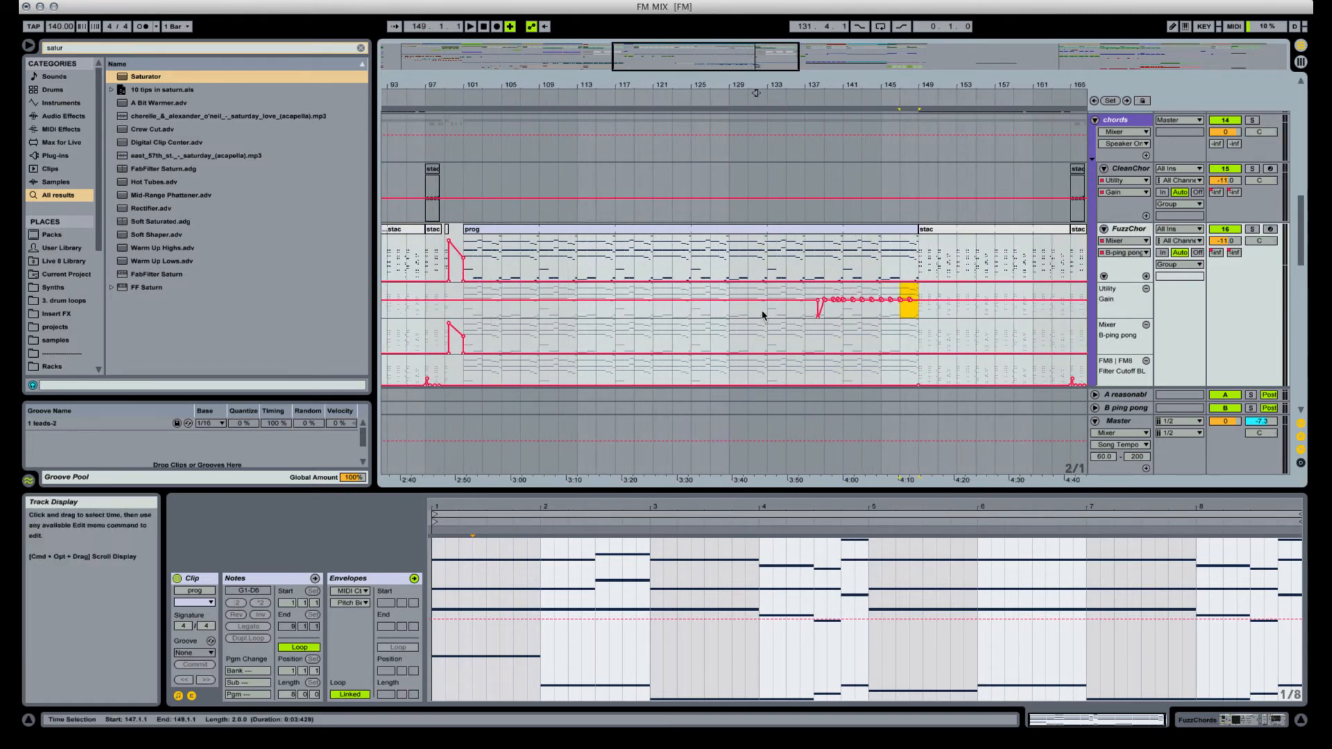
pyautogui.scroll(5, 763, 315)
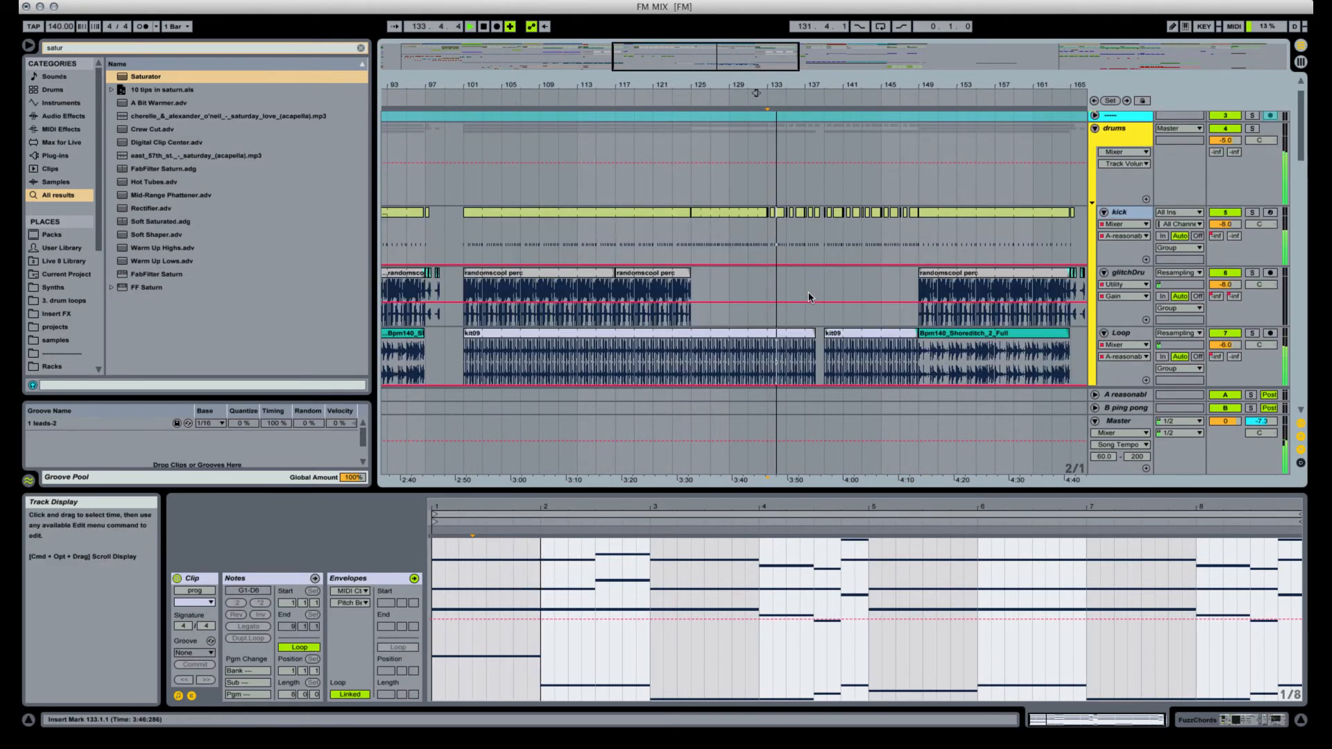
pyautogui.scroll(-15, 806, 297)
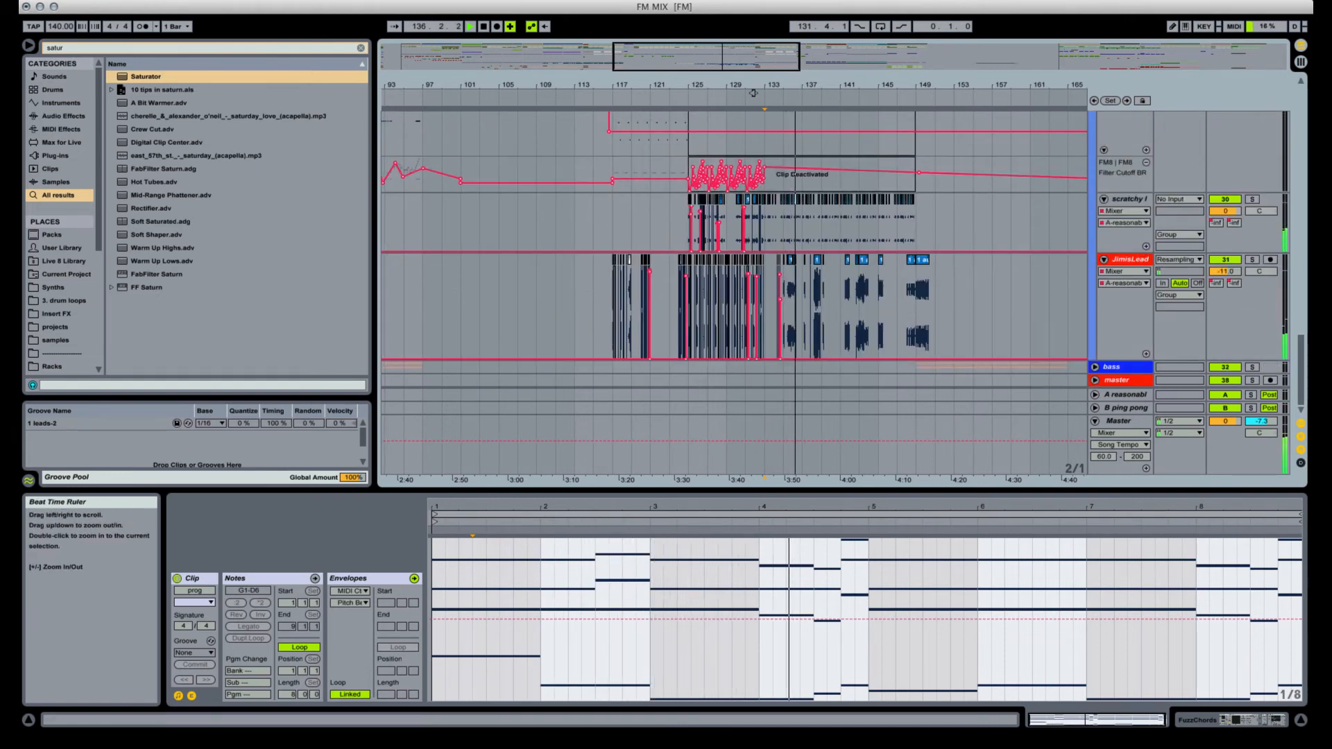
pyautogui.moveTo(759, 90); pyautogui.dragTo(600, 92)
pyautogui.moveTo(800, 85); pyautogui.dragTo(719, 85)
pyautogui.moveTo(743, 284); pyautogui.dragTo(777, 280)
pyautogui.press('super+d')
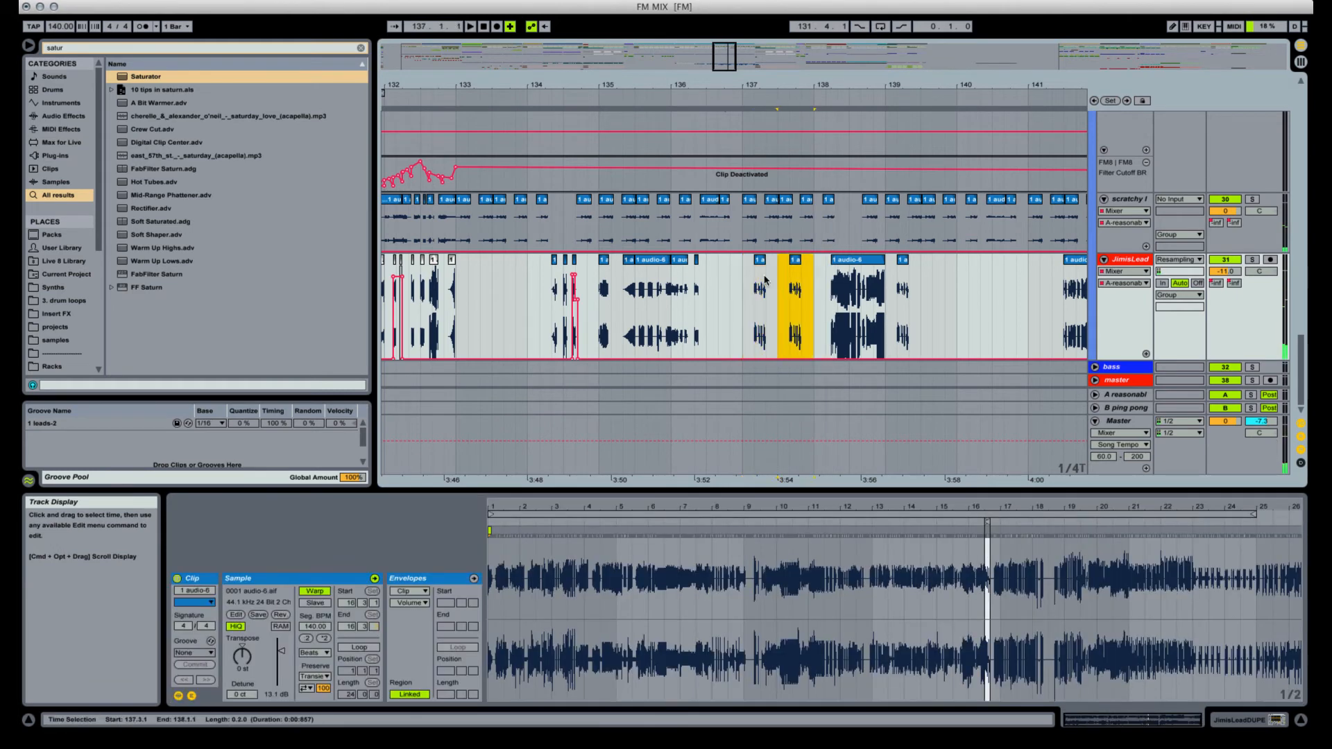
pyautogui.click(741, 282)
pyautogui.press('space')
pyautogui.press('space')
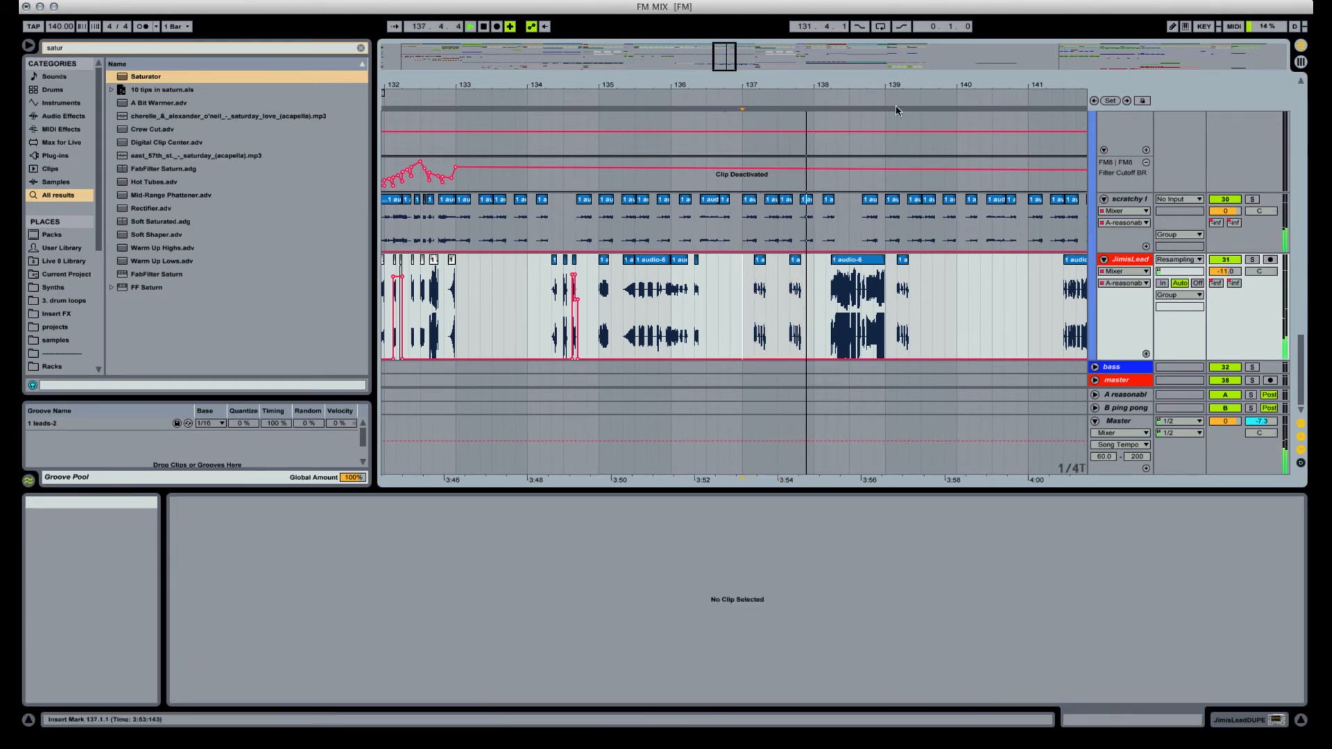
# Lower the clip gain of the long JimisLead clip starting at 138.2.1 to 18.9 dB.
pyautogui.moveTo(897, 84); pyautogui.dragTo(777, 184)
pyautogui.press('space')
pyautogui.click(677, 260)
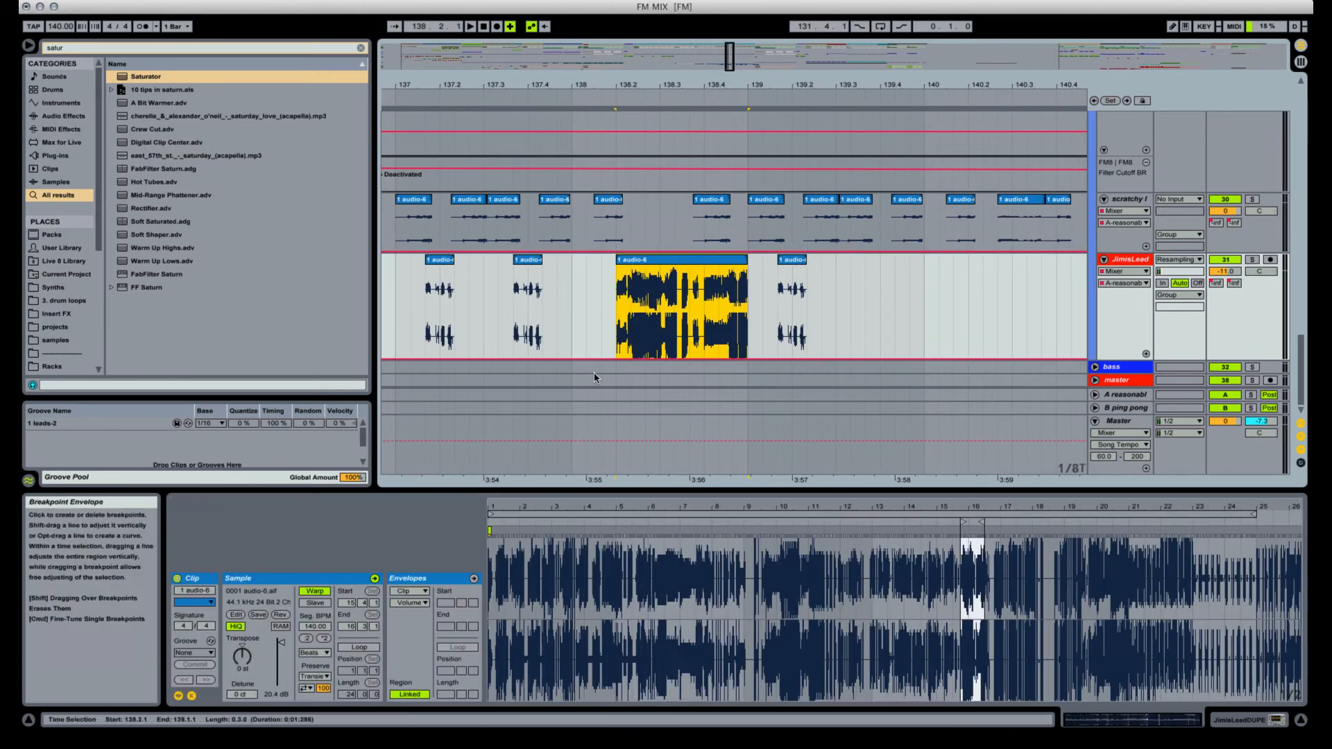
pyautogui.moveTo(285, 648); pyautogui.dragTo(284, 654)
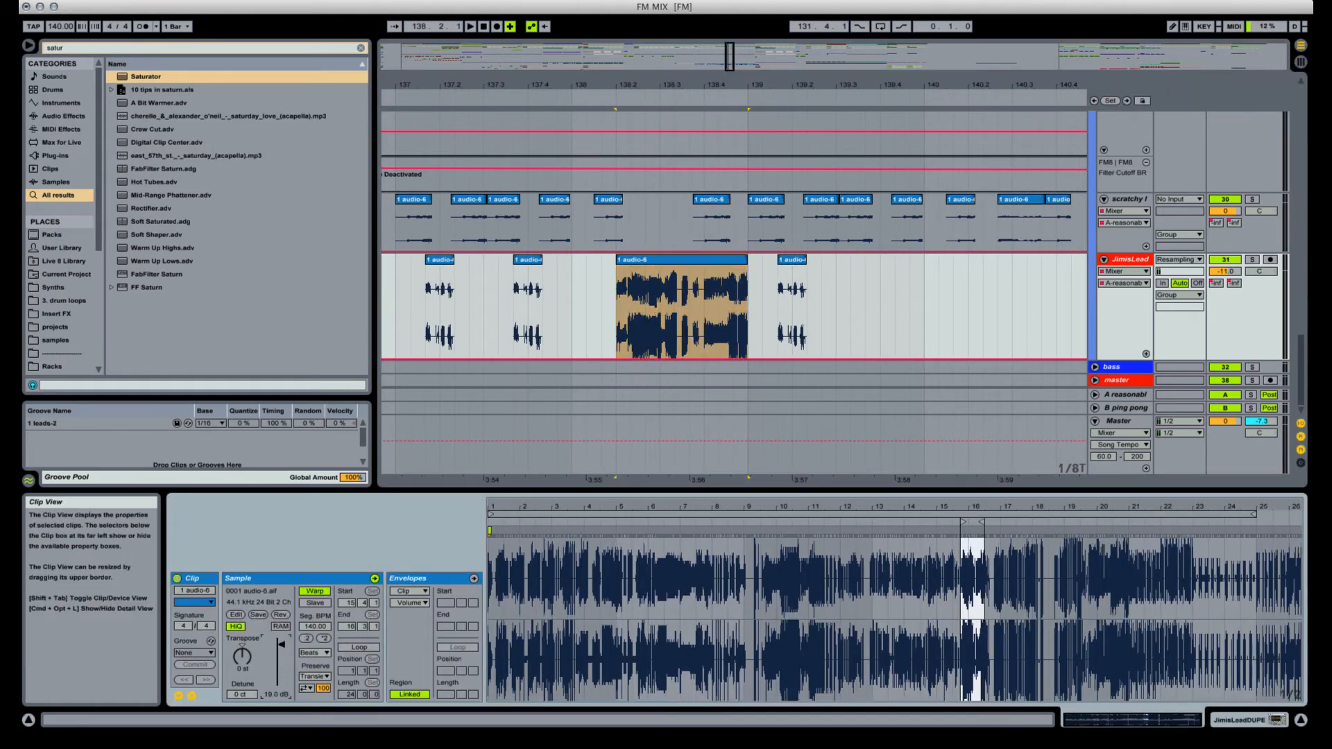
# Play the long JimisLead clip and cut out its audio from just after 138.3.4 to 138.4.1.
pyautogui.click(689, 292)
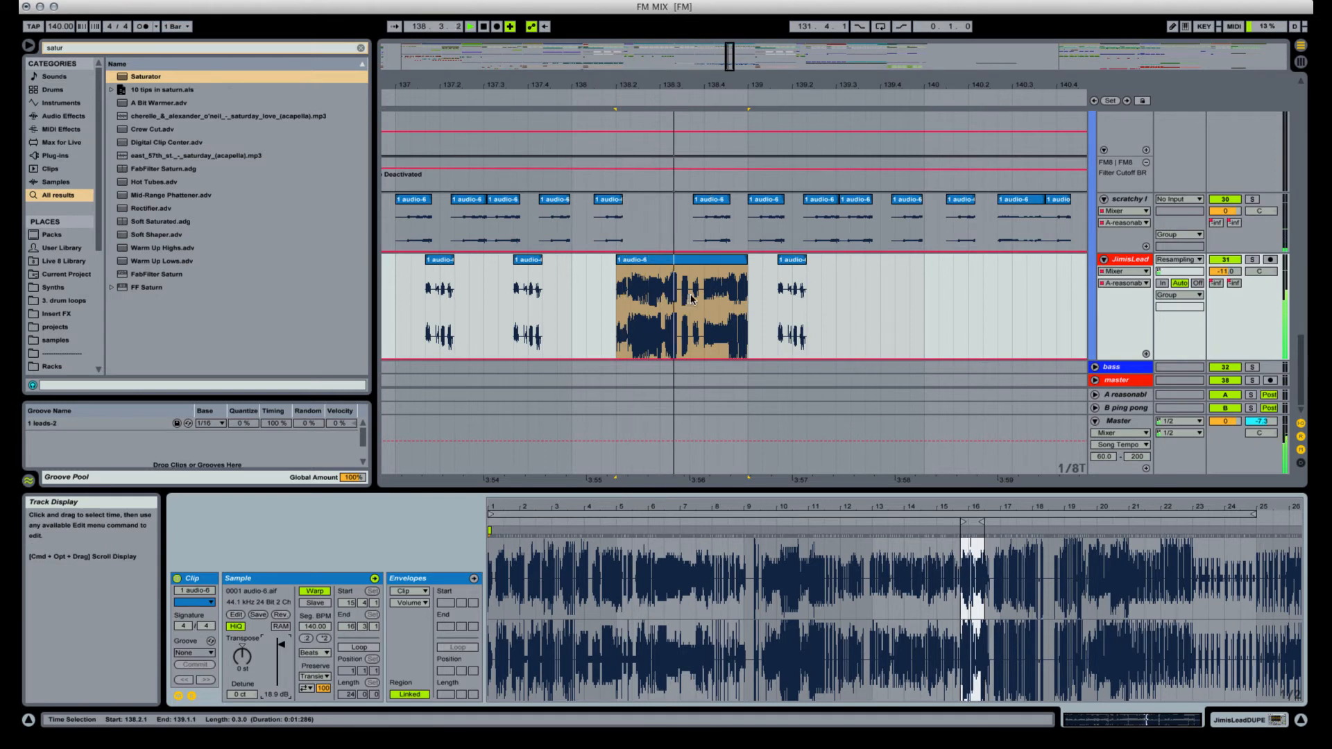
pyautogui.keyDown('shift'); pyautogui.click(700, 294); pyautogui.keyUp('shift')
pyautogui.click(704, 294)
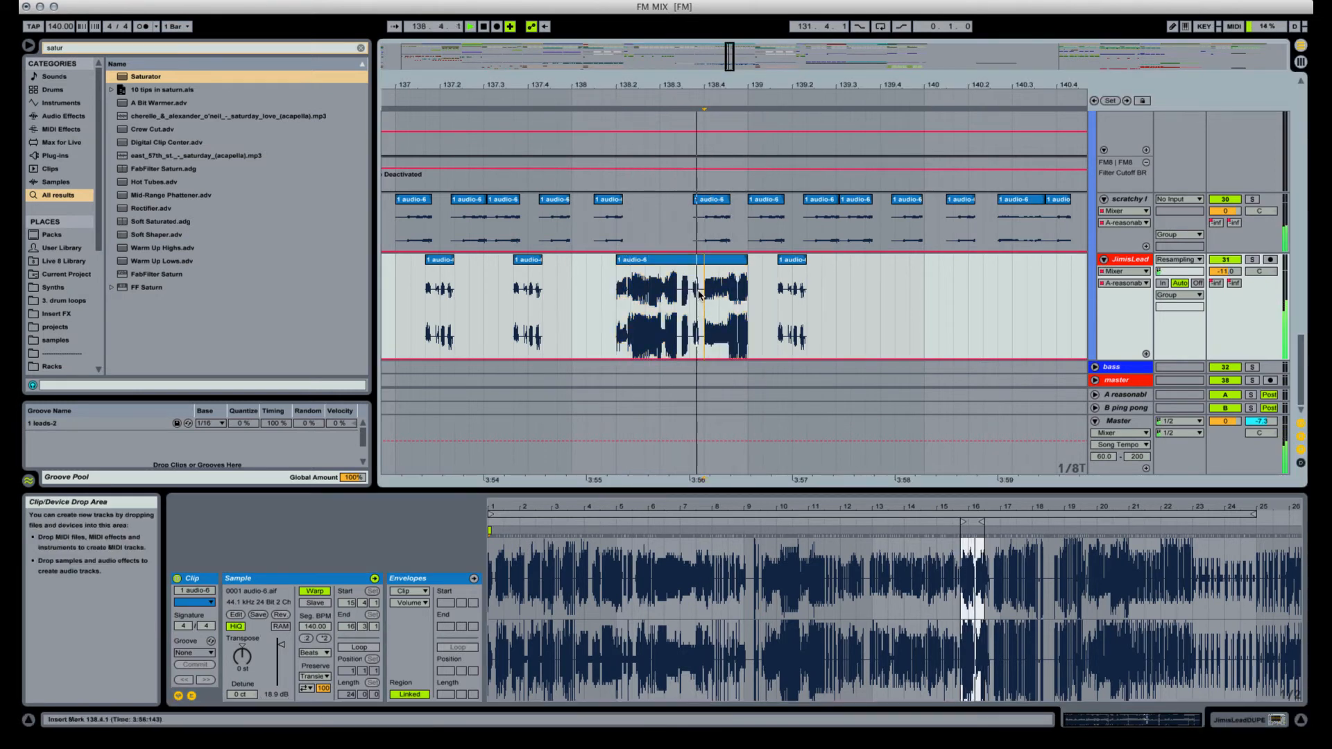
pyautogui.moveTo(704, 294); pyautogui.dragTo(692, 296)
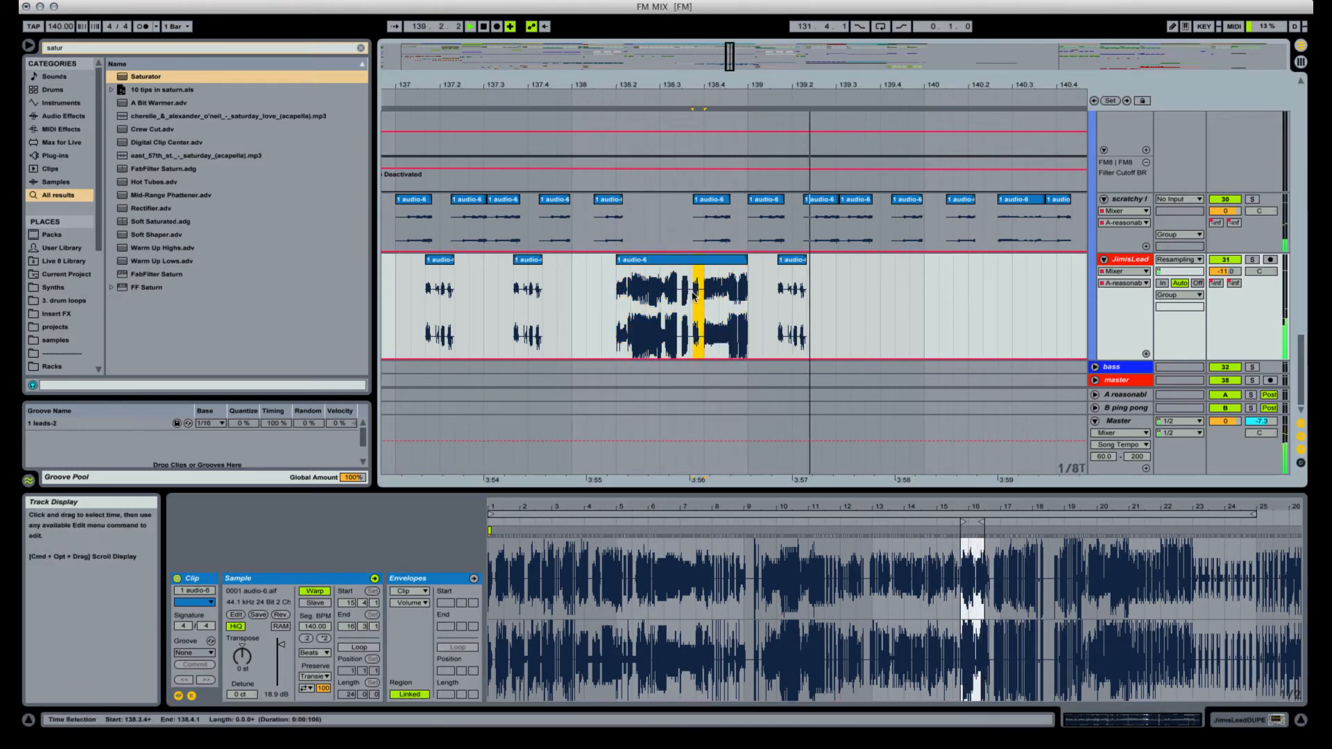
pyautogui.press('Delete')
# Extend the end of the JimisLead clip before the new gap slightly and play it.
pyautogui.click(654, 262)
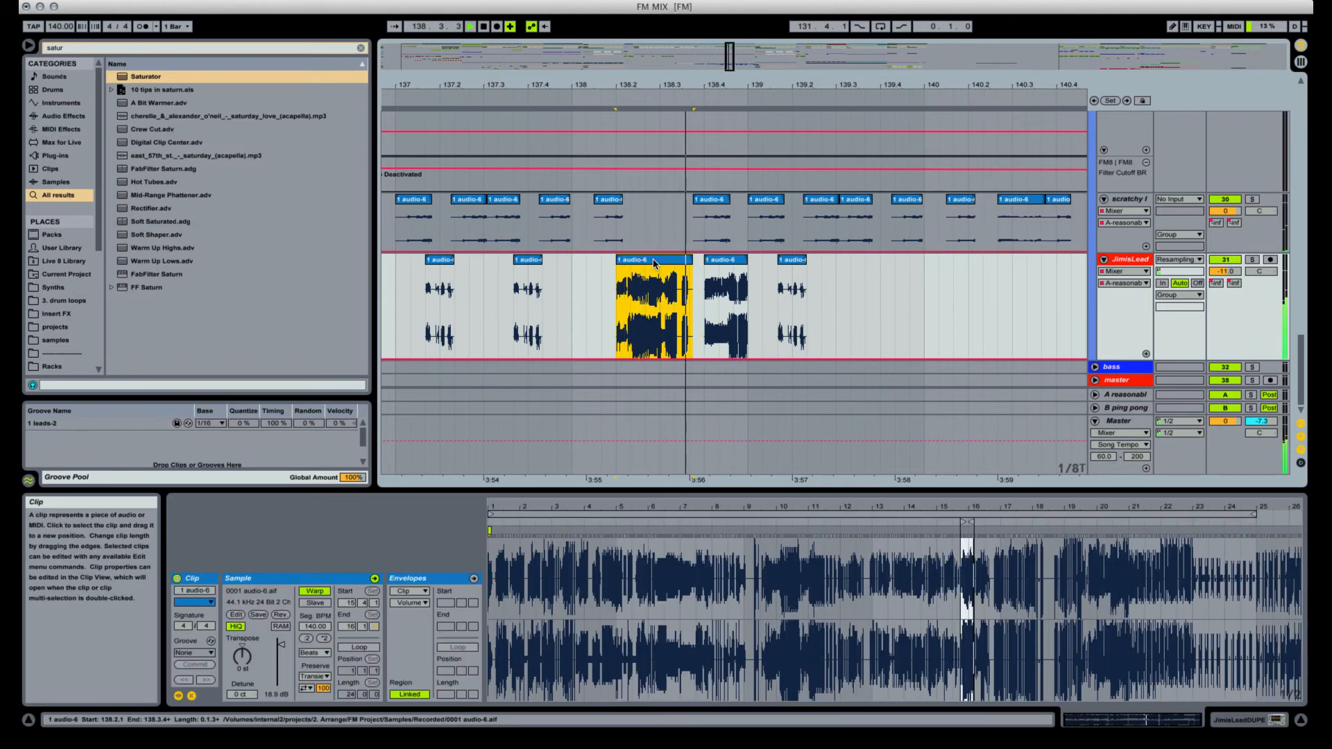
pyautogui.moveTo(692, 262); pyautogui.dragTo(698, 264)
pyautogui.press('space')
pyautogui.press('space')
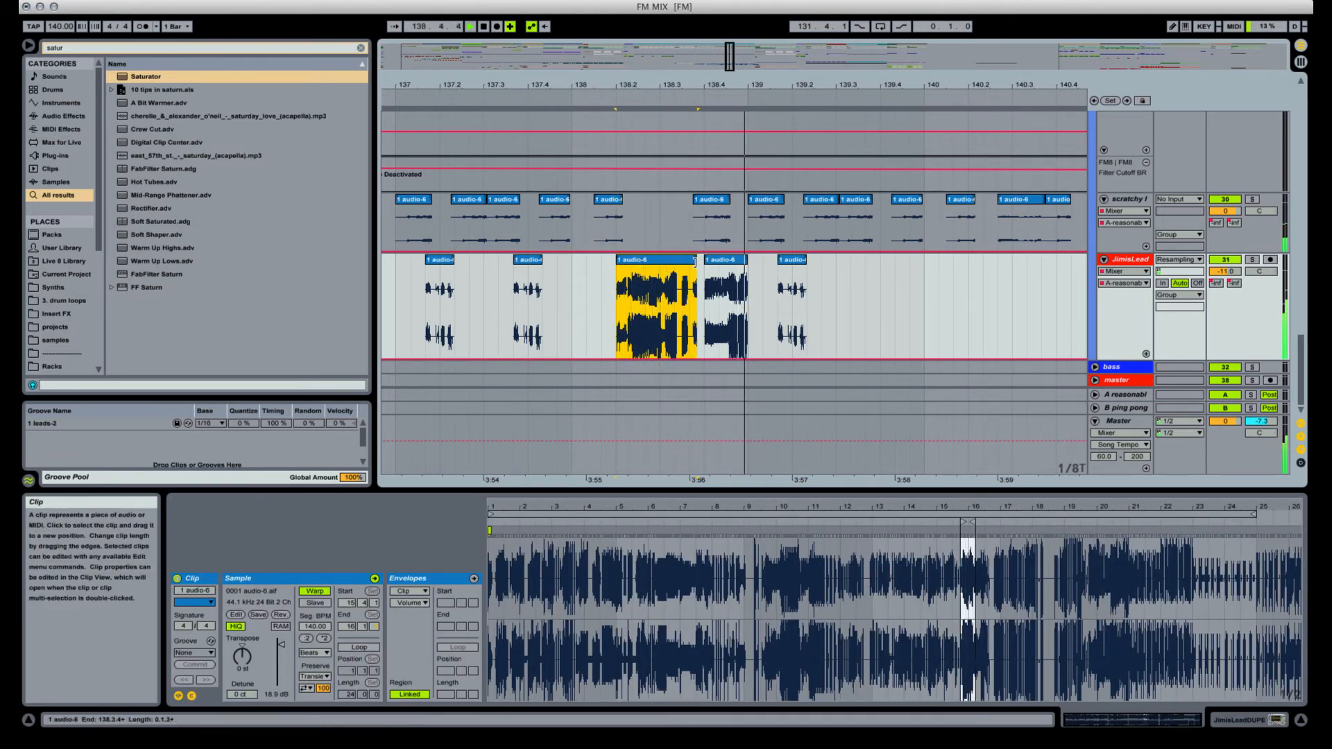
# Split the JimisLead clip at 138.2.2, transpose its first slice by -12 st, turn Warp off and play it.
pyautogui.click(559, 286)
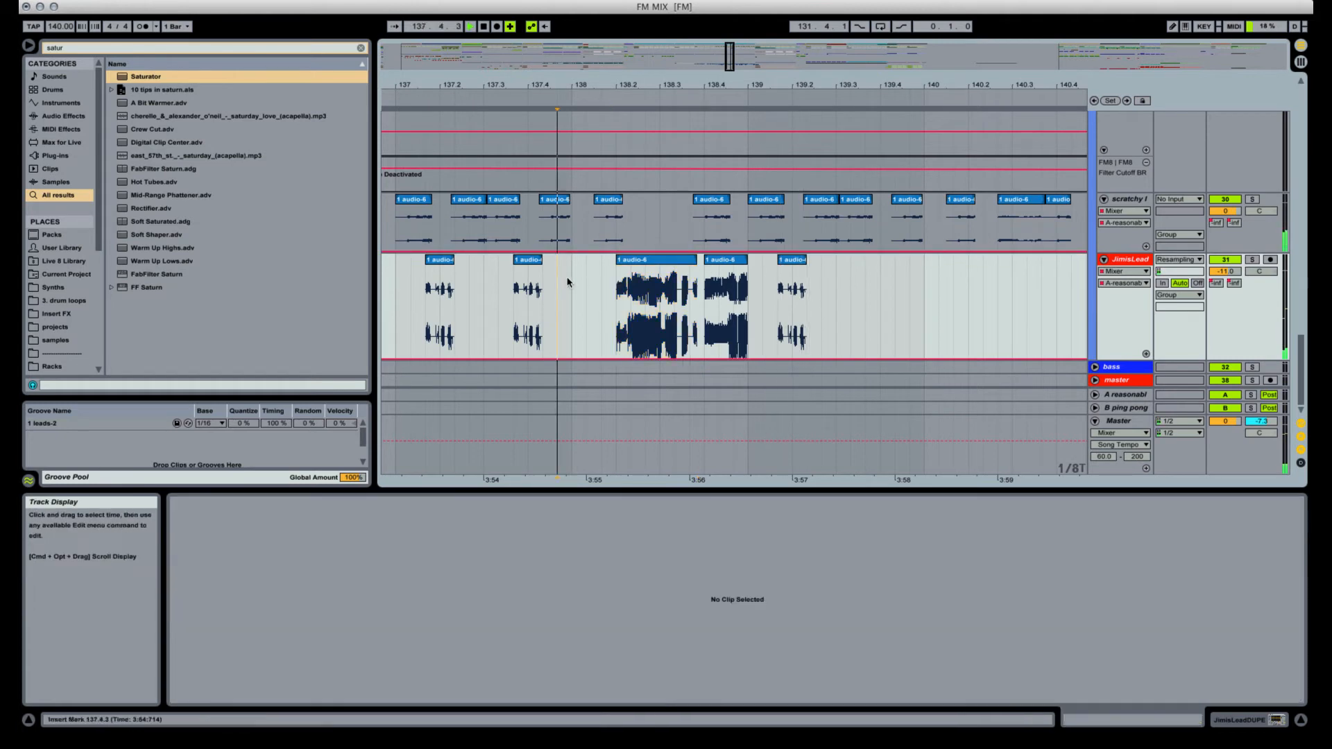
pyautogui.click(633, 286)
pyautogui.press('super+e')
pyautogui.click(624, 260)
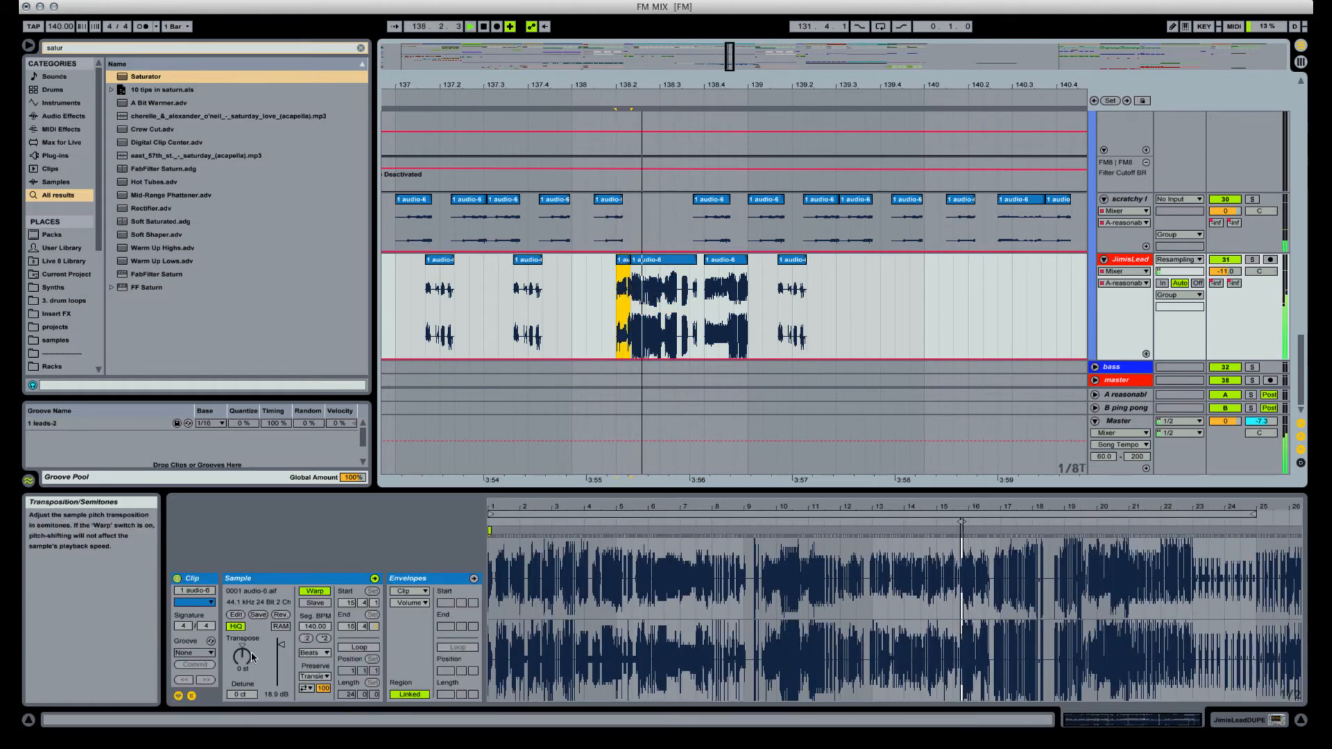
pyautogui.click(245, 656)
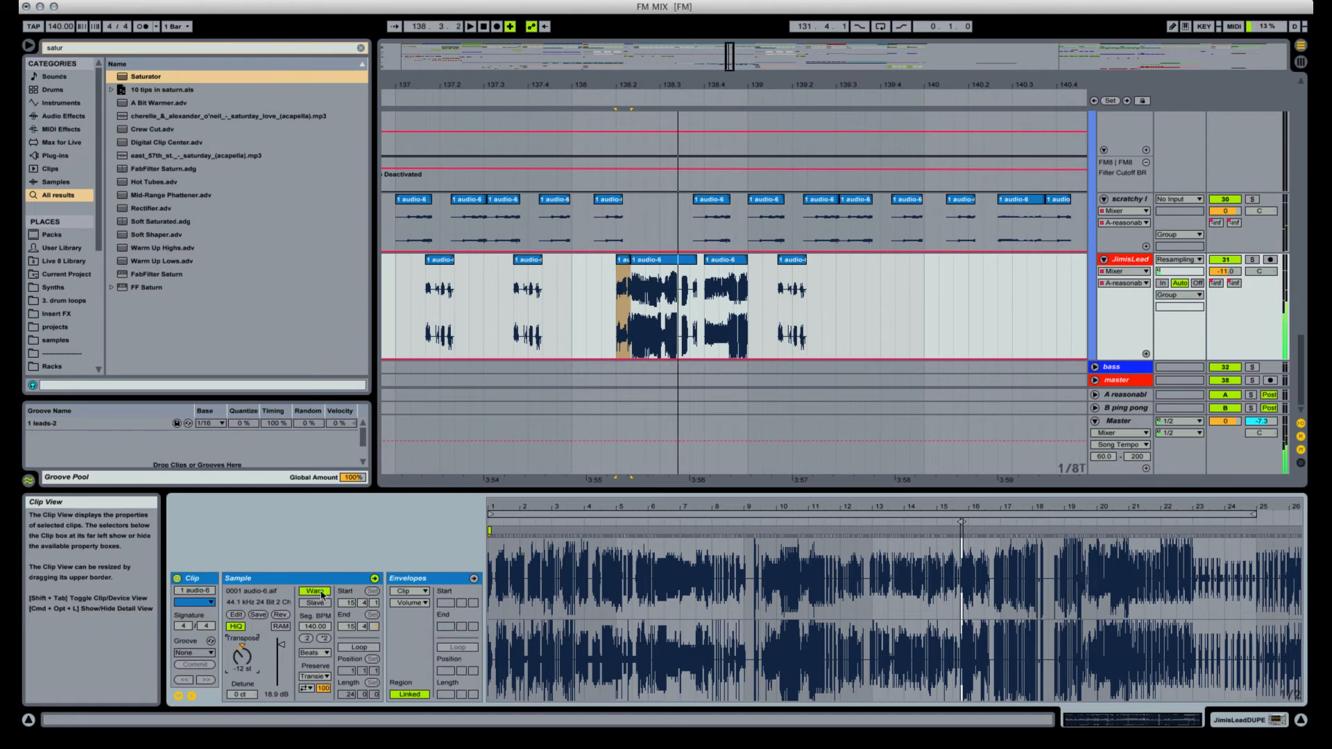
pyautogui.click(316, 592)
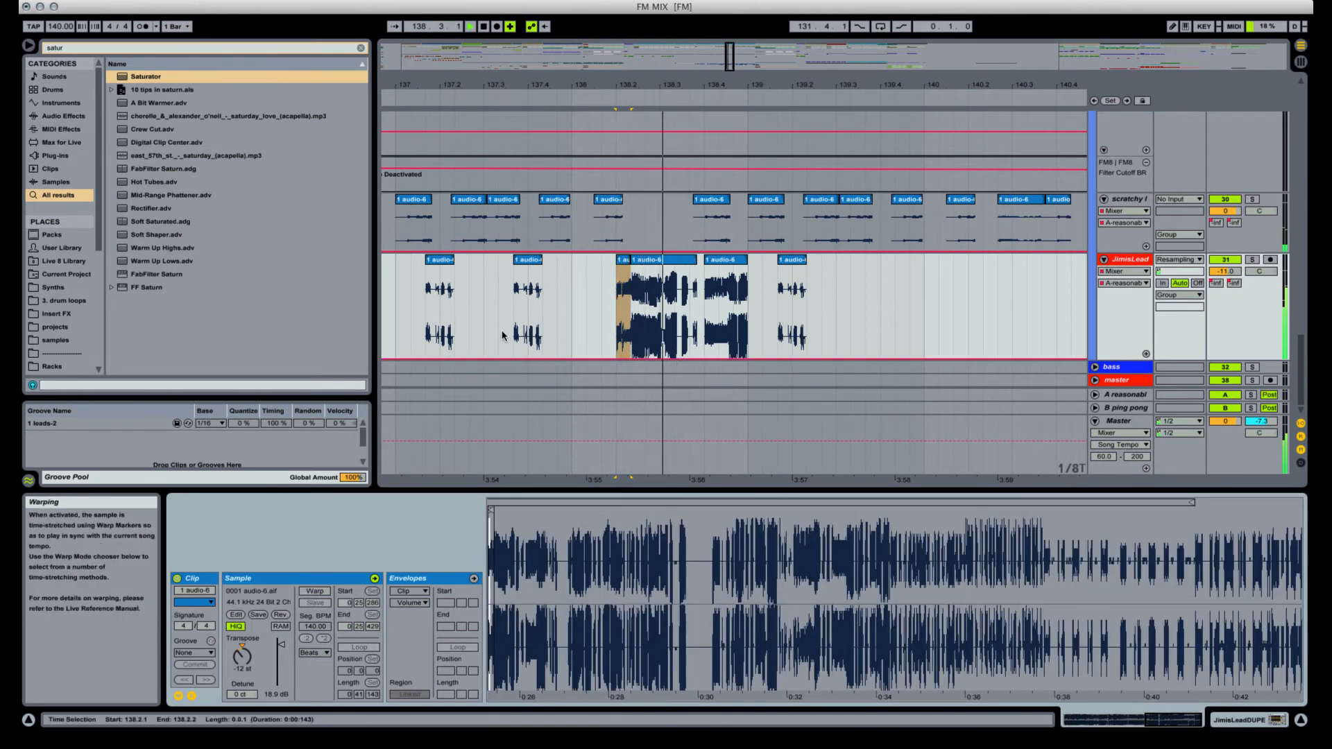
pyautogui.click(575, 285)
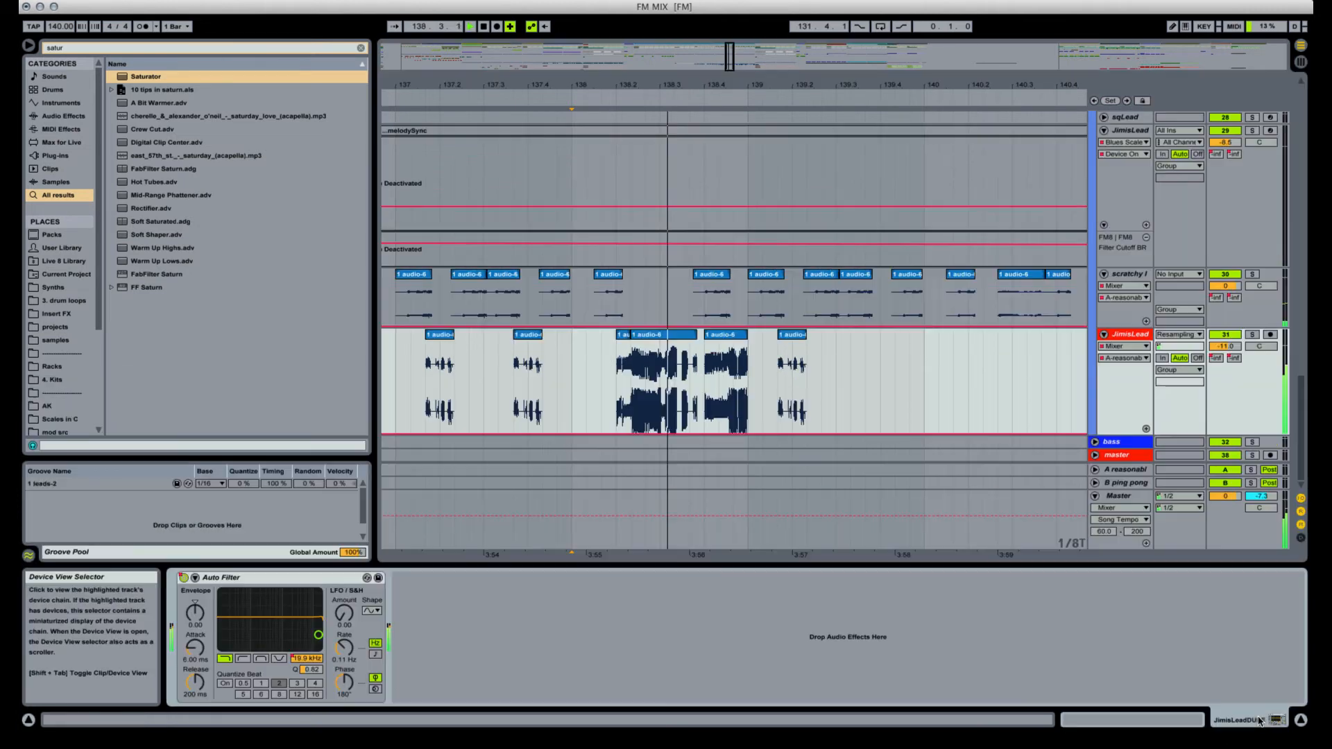
# Draw stepped Auto Filter Frequency automation on JimisLead between 138.2.1 and 138.4.1 and play it.
pyautogui.click(1237, 729)
pyautogui.rightClick(304, 662)
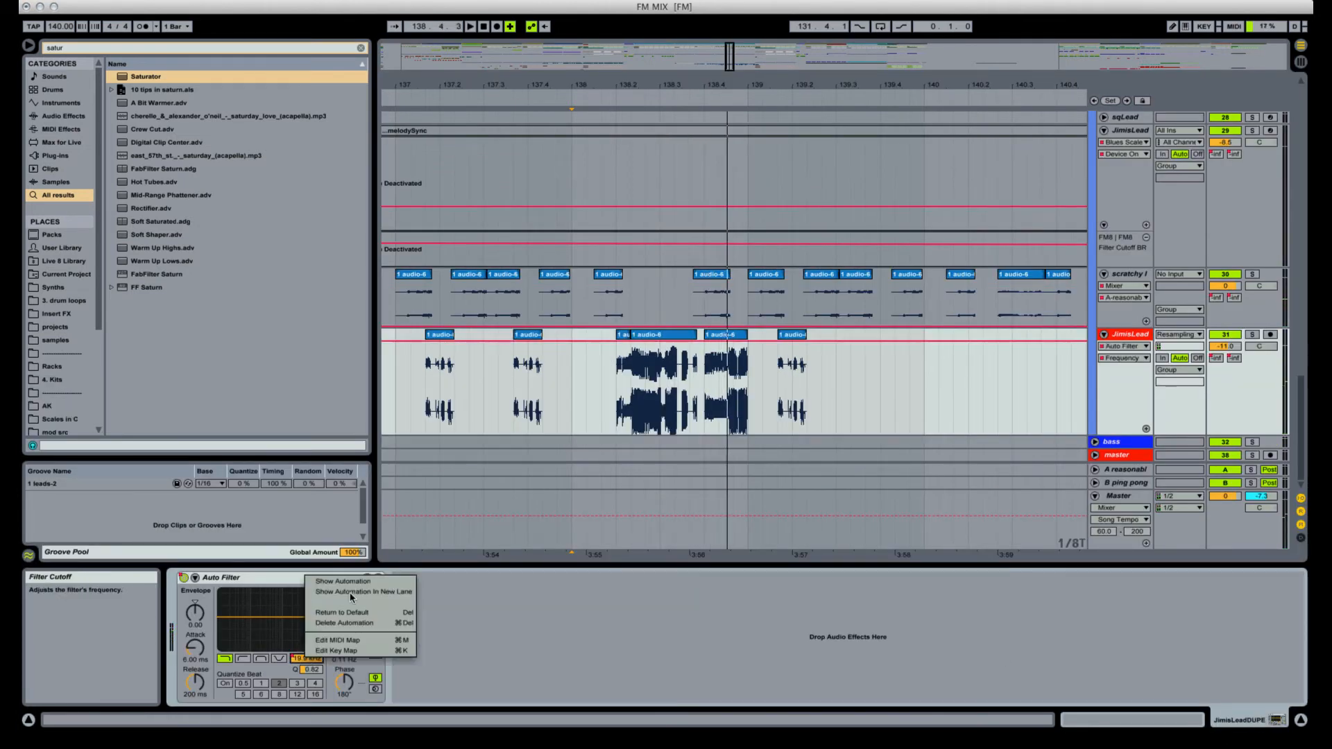
pyautogui.click(506, 667)
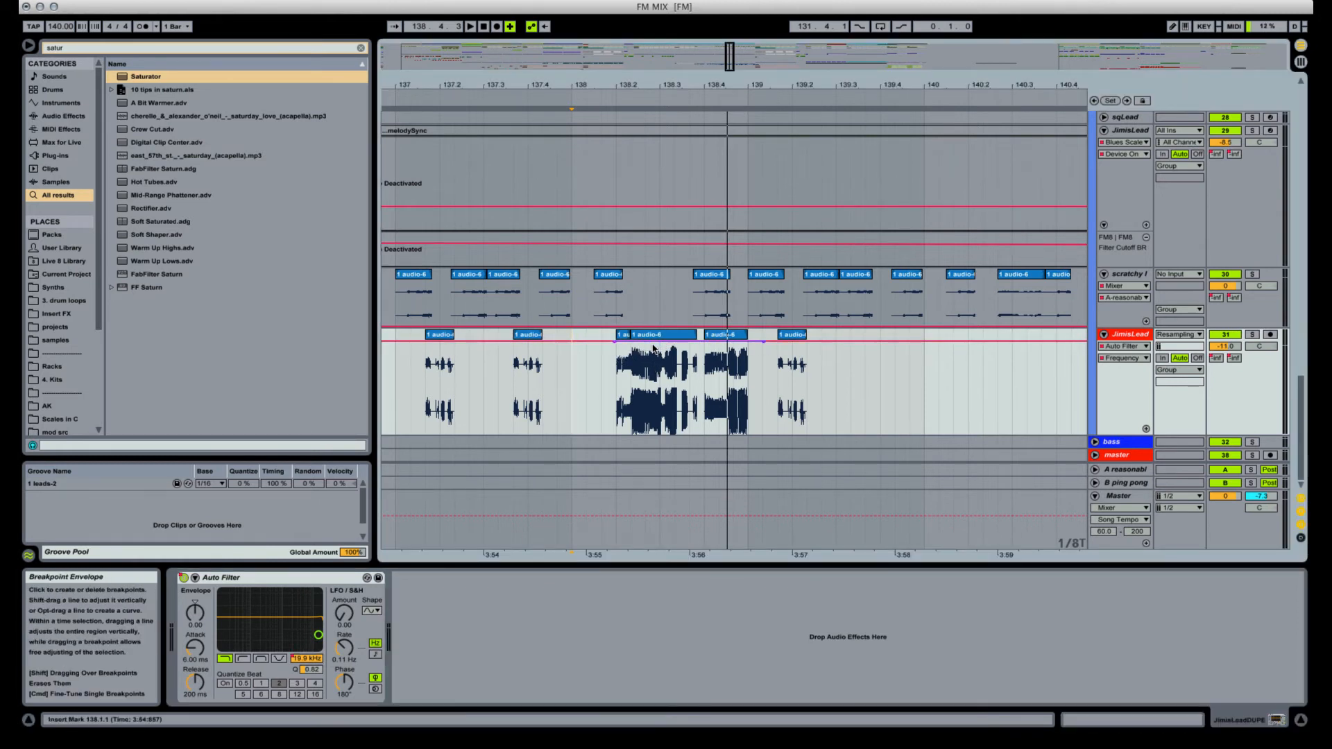
pyautogui.press('b')
pyautogui.moveTo(639, 375); pyautogui.dragTo(641, 417)
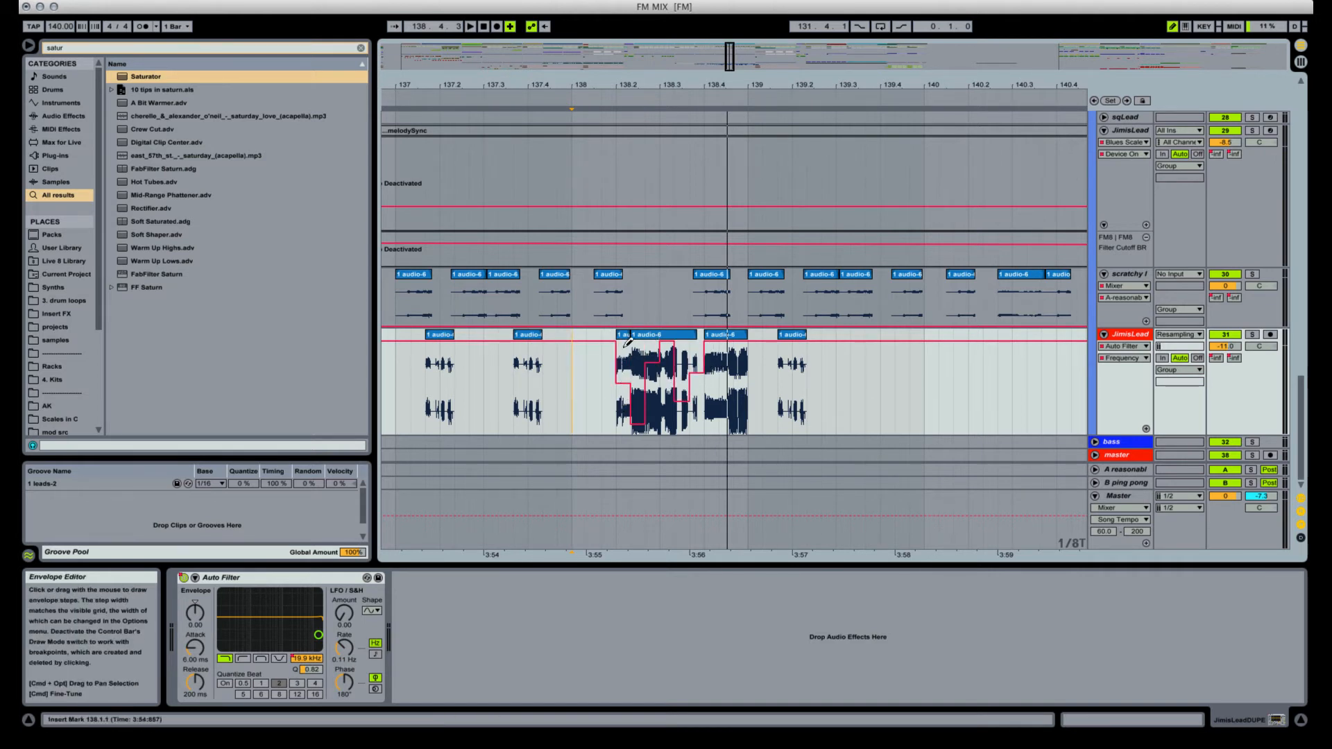
pyautogui.click(628, 341)
pyautogui.press('space')
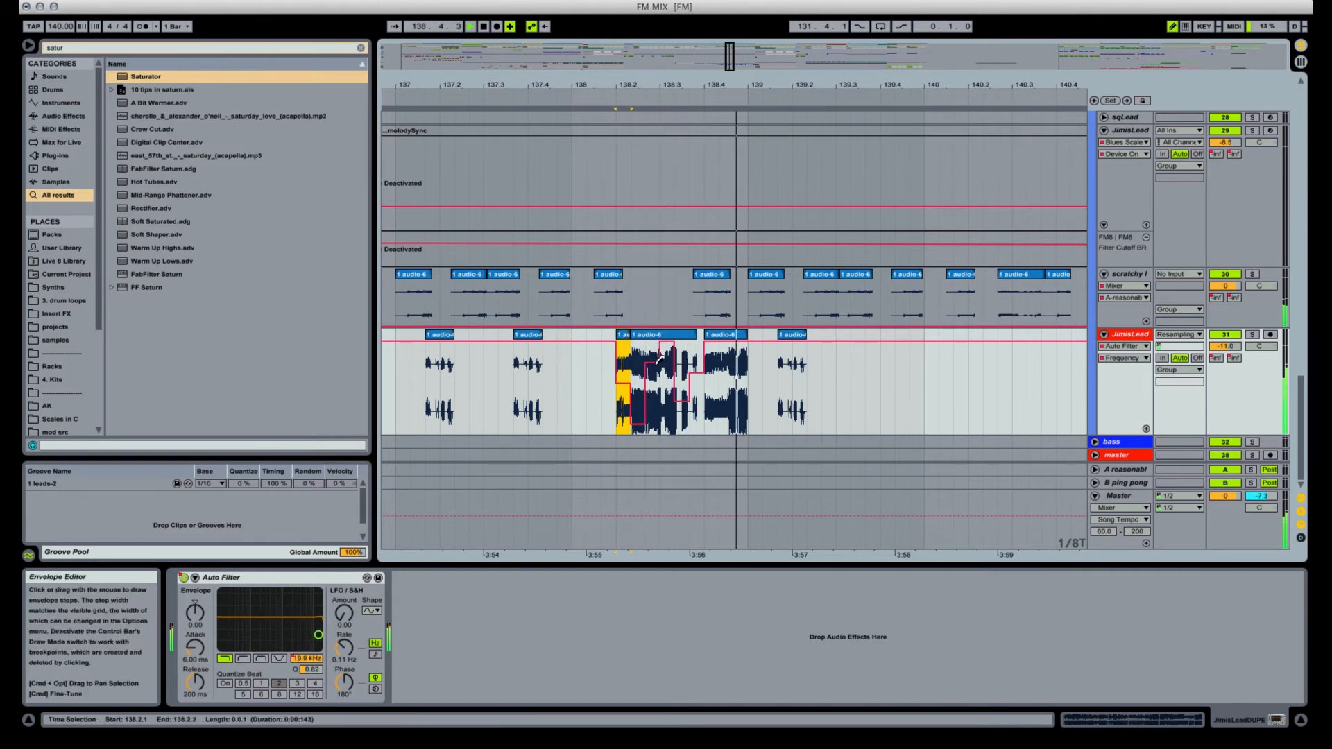
pyautogui.press('space')
pyautogui.press('space')
pyautogui.press('space')
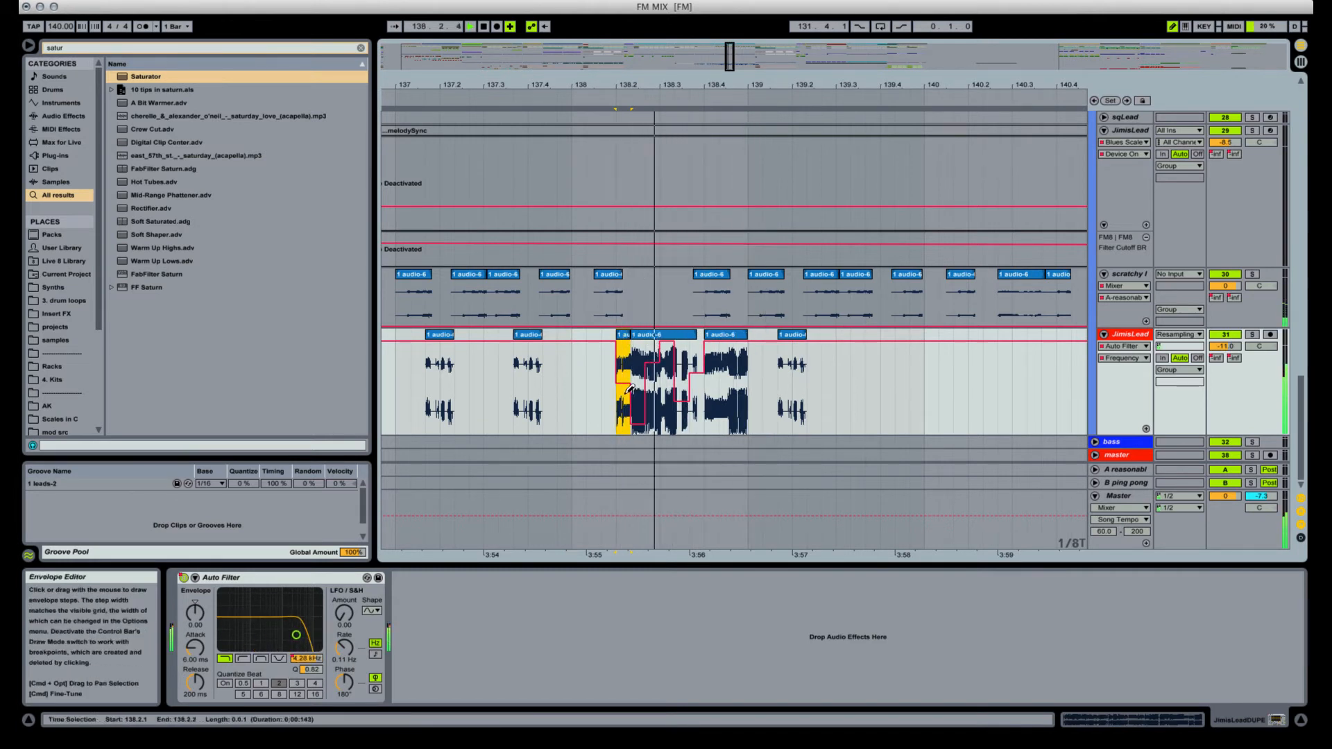
# Reshape the JimisLead filter frequency steps after 138.2.2 into sloped ramps by editing their breakpoints, and play the result.
pyautogui.press('b')
pyautogui.press('space')
pyautogui.press('space')
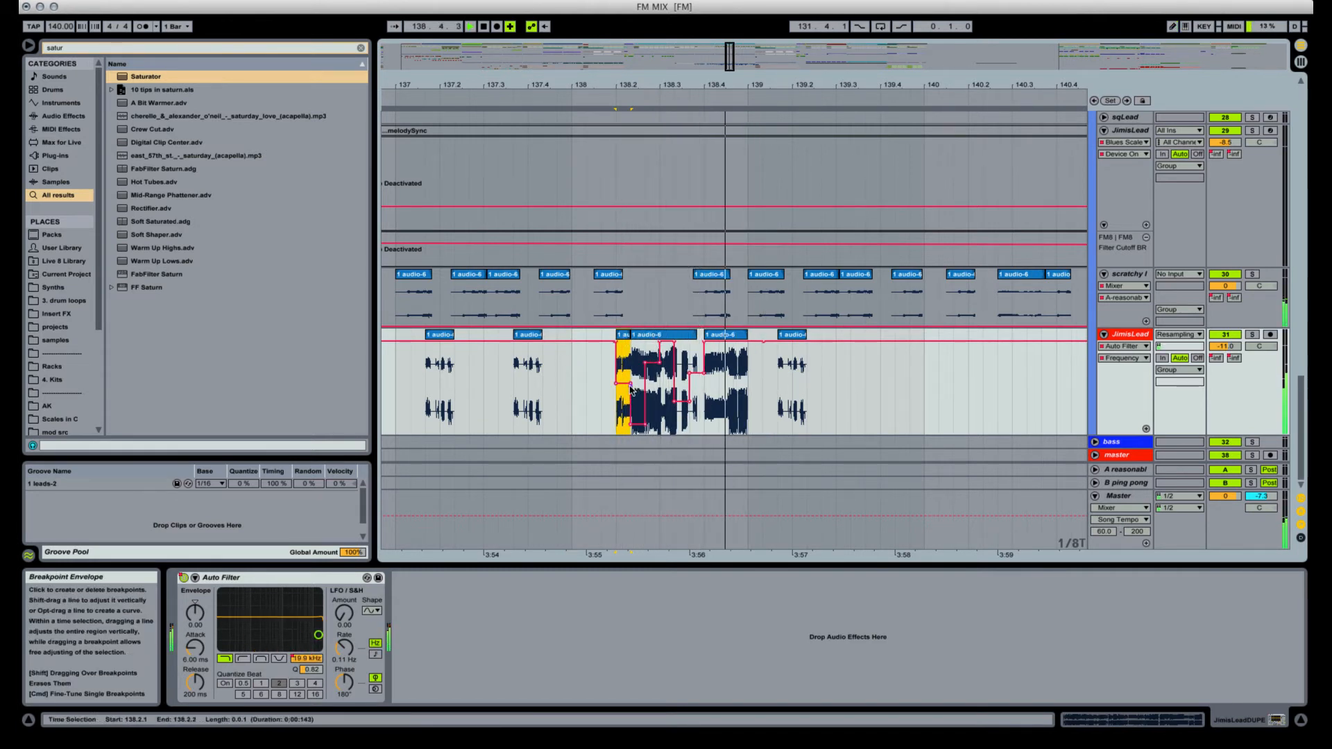
pyautogui.press('space')
pyautogui.press('space')
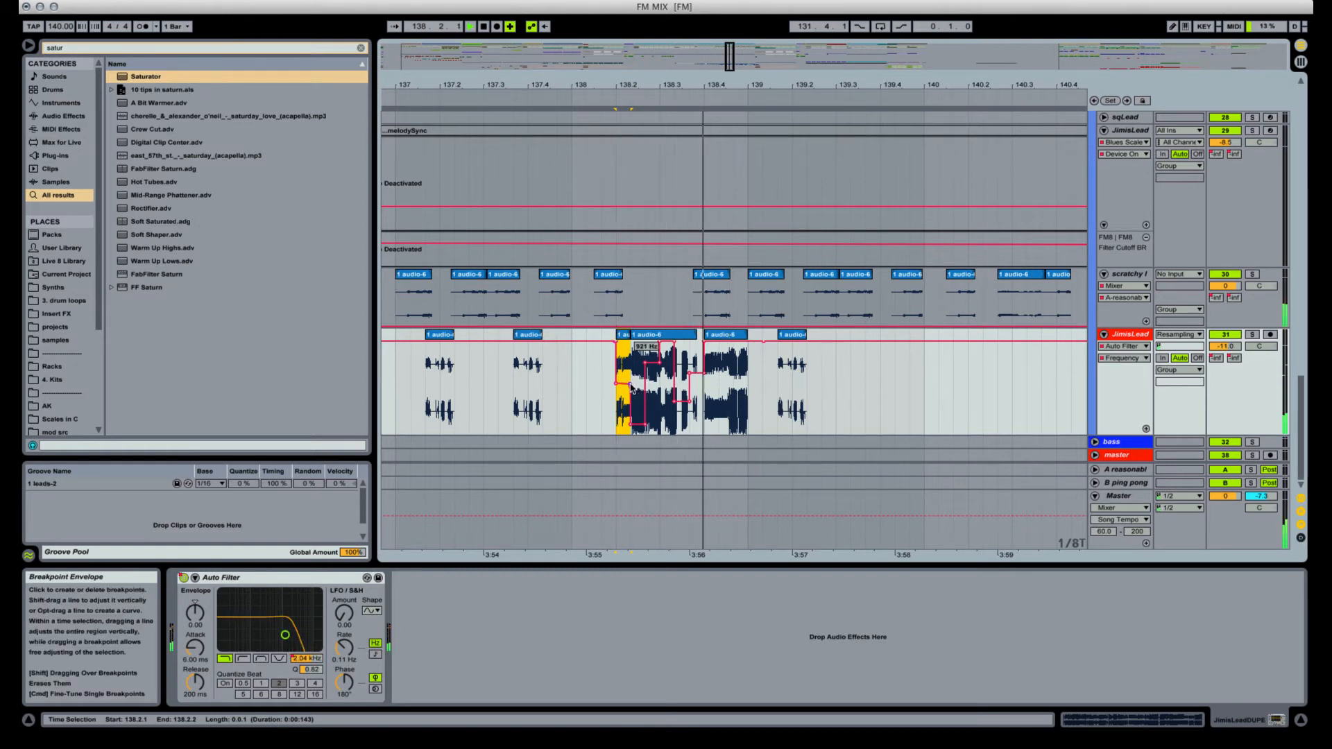
pyautogui.press('space')
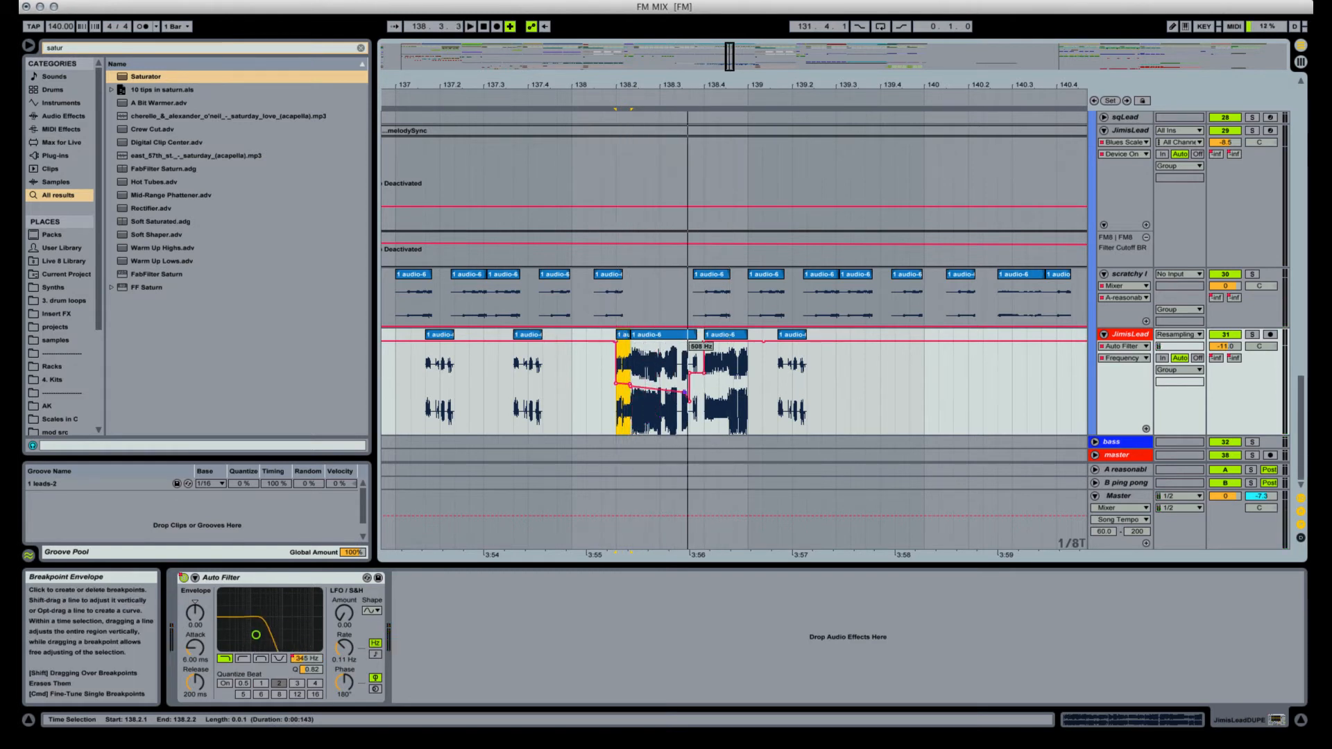
pyautogui.press('space')
pyautogui.moveTo(695, 357); pyautogui.dragTo(648, 342)
pyautogui.press('space')
# Draw further irregular filter frequency dips on JimisLead between 138.4.1 and bar 139 and play them from 138.2.1.
pyautogui.press('b')
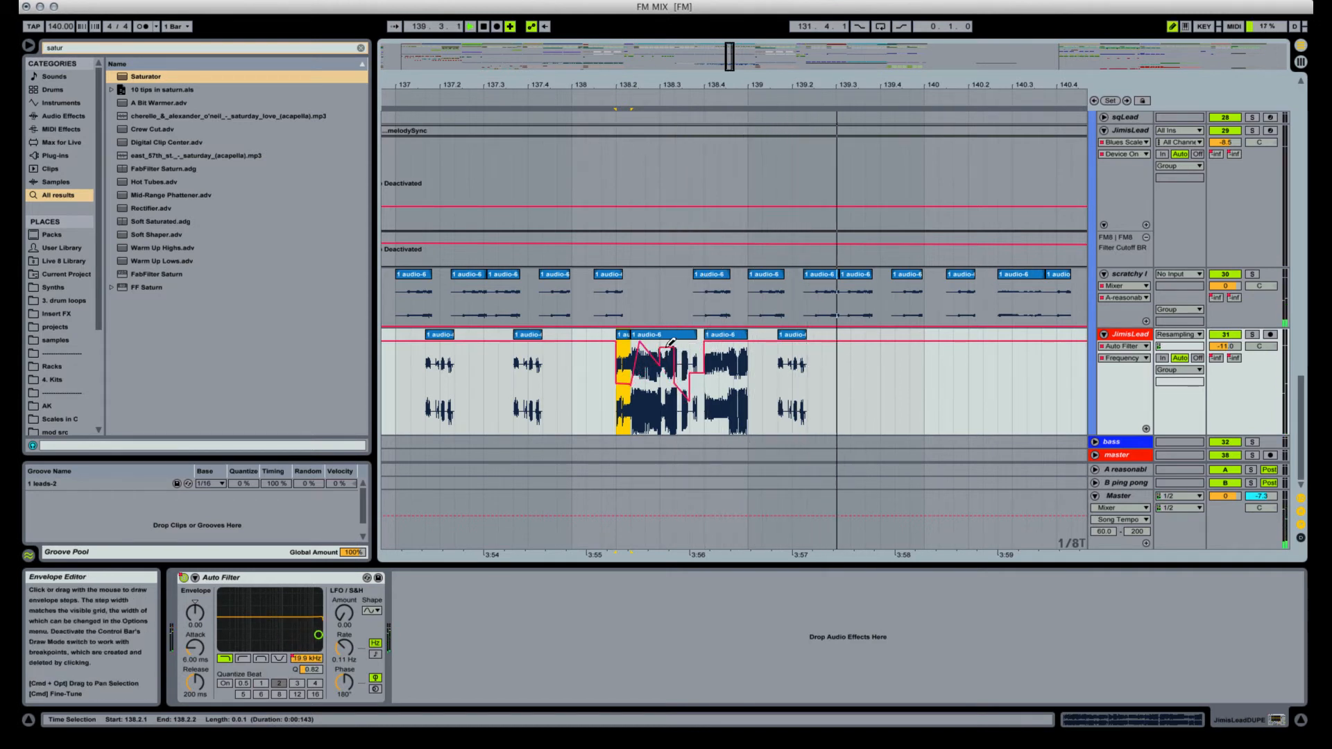
pyautogui.press('space')
pyautogui.click(672, 348)
pyautogui.press('space')
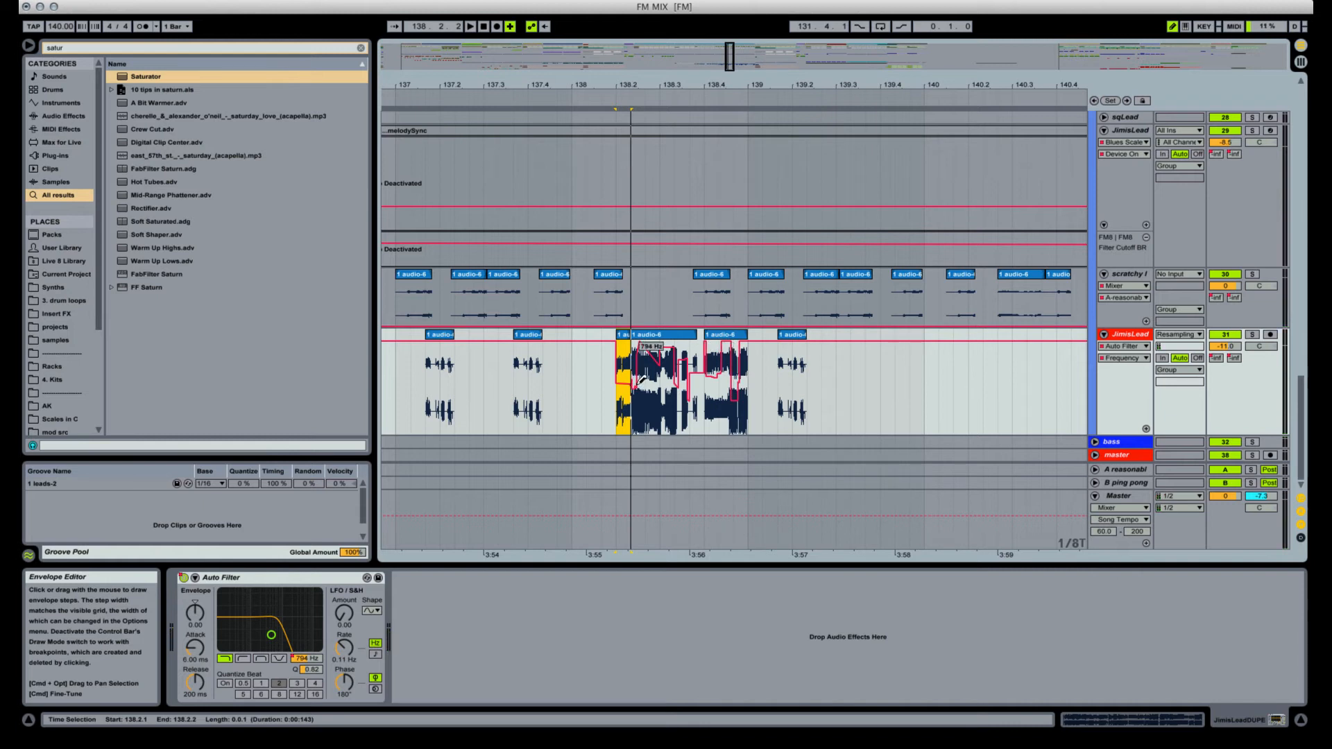
pyautogui.click(632, 336)
pyautogui.press('space')
pyautogui.press('space')
pyautogui.click(623, 335)
pyautogui.press('space')
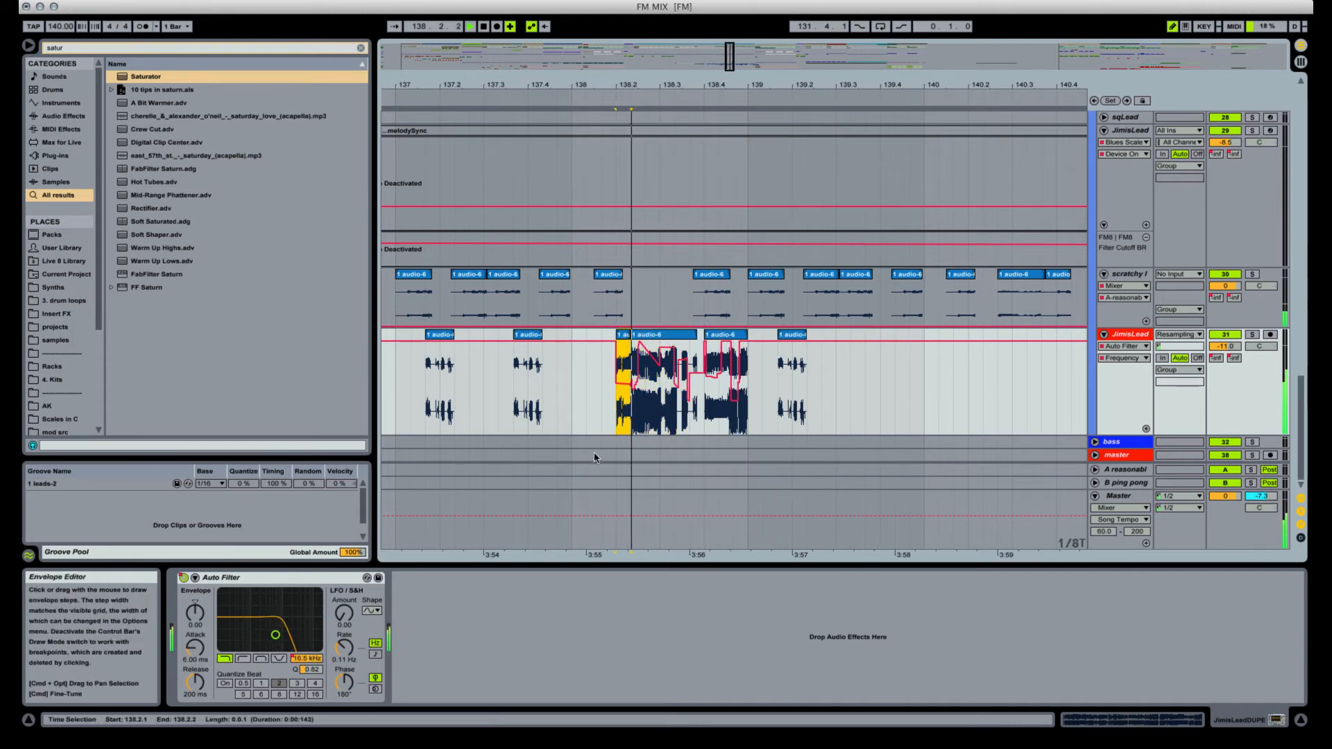
# Show the Device On automation for JimisLead's Auto Filter, switch the filter off over the slice at 138.2.1 and play it.
pyautogui.press('space')
pyautogui.rightClick(184, 577)
pyautogui.click(217, 581)
pyautogui.press('b')
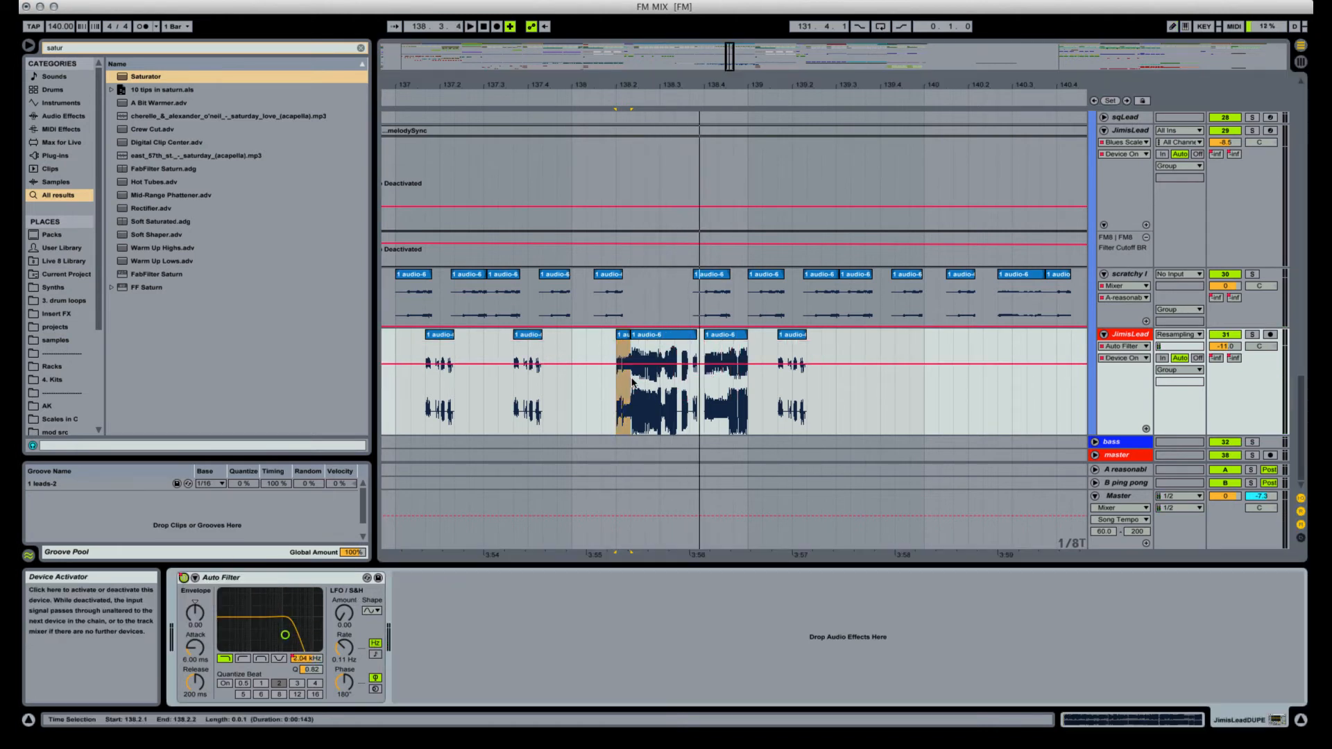
pyautogui.press('b')
pyautogui.click(625, 416)
pyautogui.press('space')
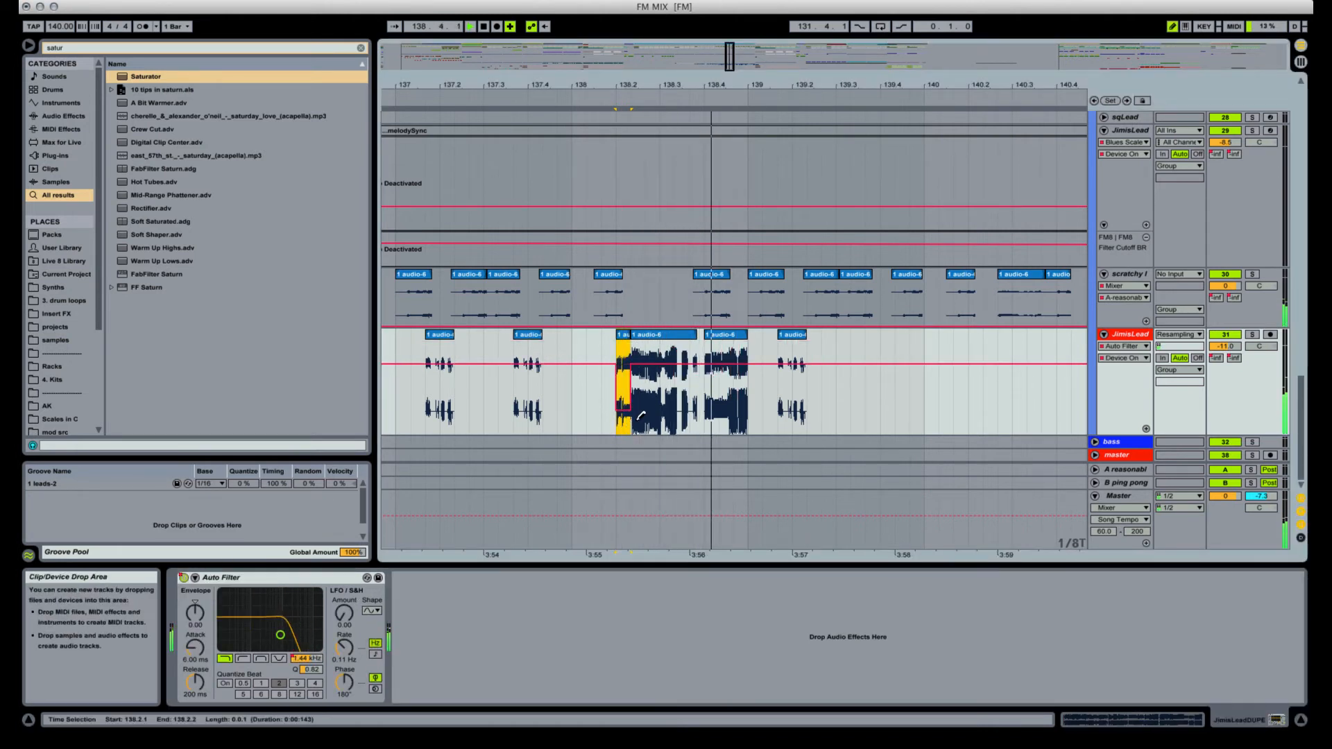
# Draw more Auto Filter off steps on JimisLead between 138.2.3 and 138.4.1 and replay the passage.
pyautogui.moveTo(641, 415); pyautogui.dragTo(673, 412)
pyautogui.click(707, 399)
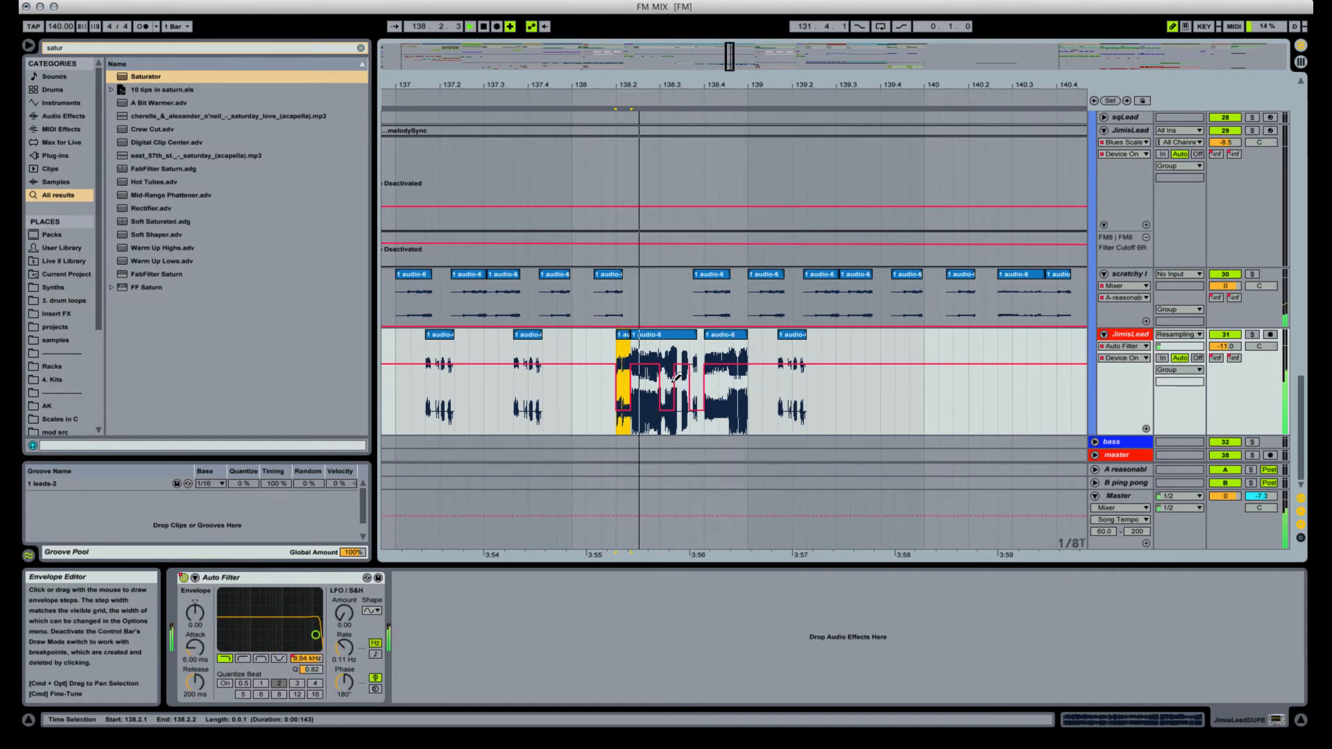
pyautogui.click(687, 414)
pyautogui.press('space')
pyautogui.press('space')
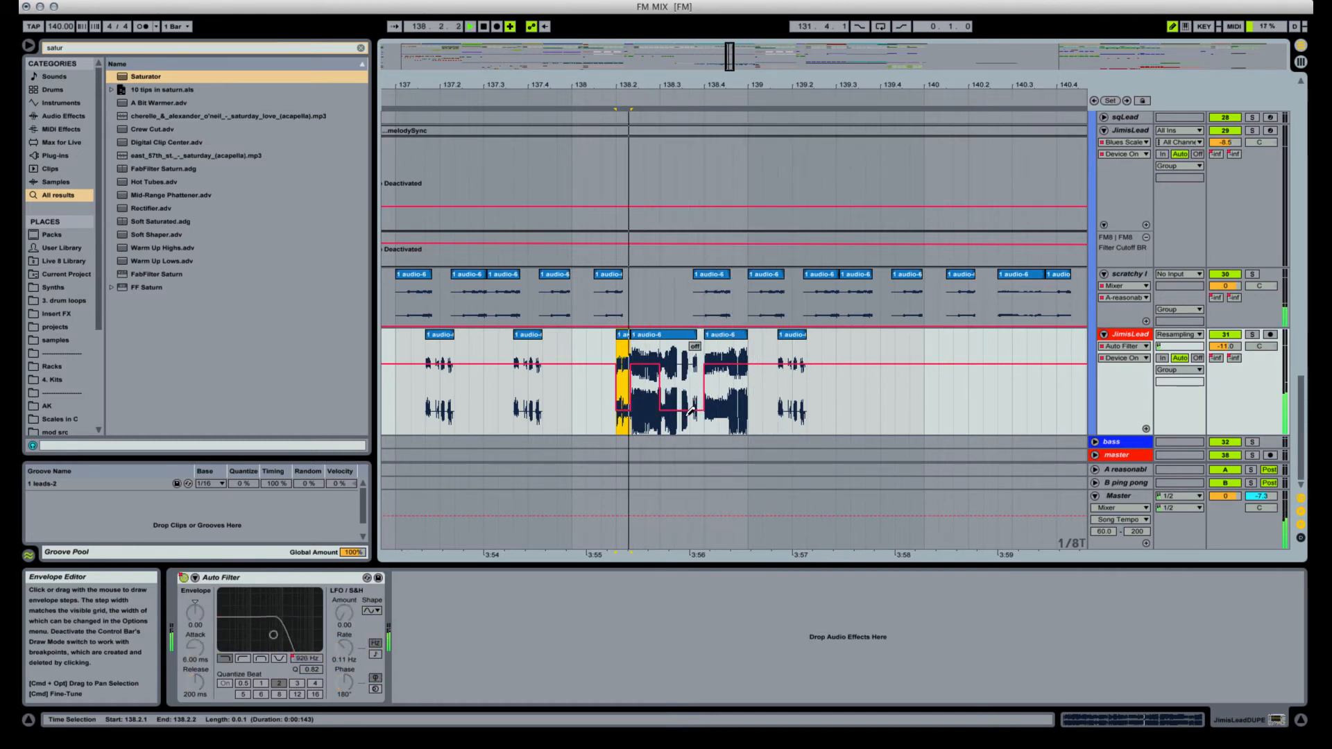
# Extend the Auto Filter off section earlier in the 138.2.2 slice and across the whole JimisLead clip at 138.4.1.
pyautogui.click(655, 400)
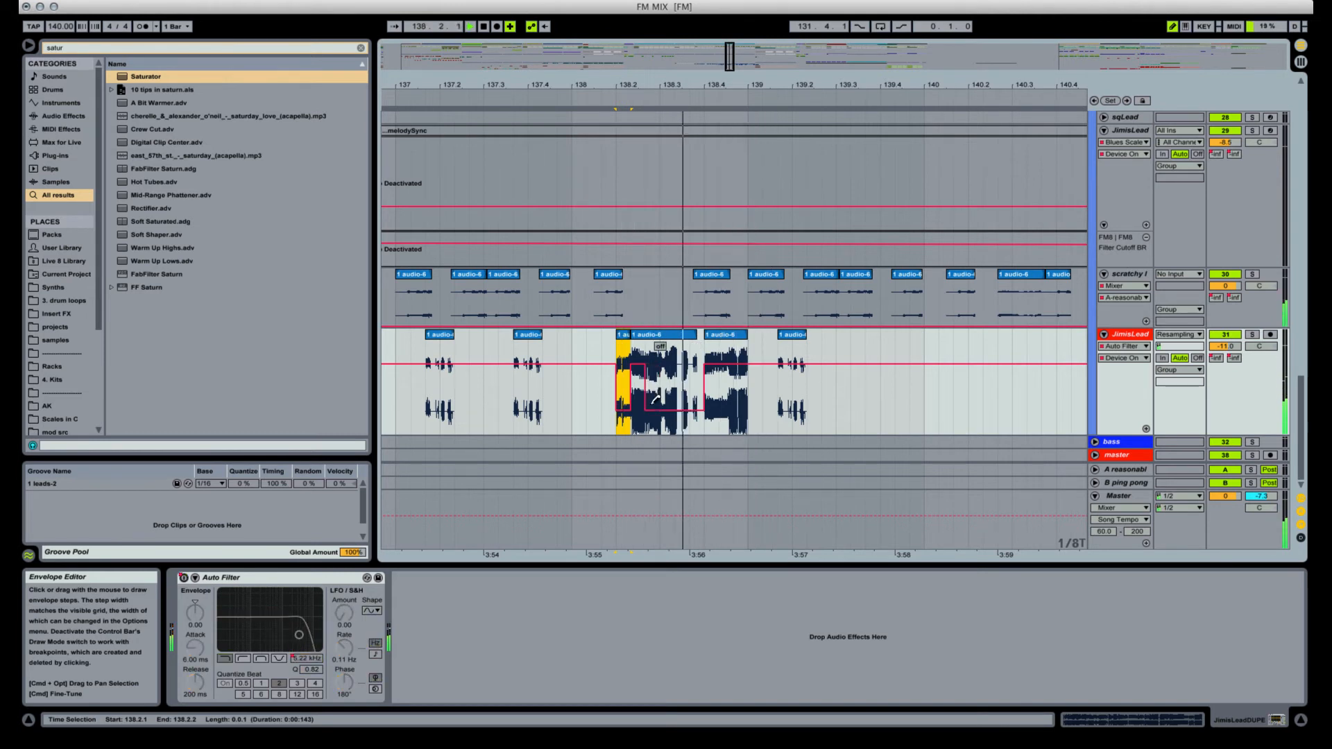
pyautogui.click(728, 415)
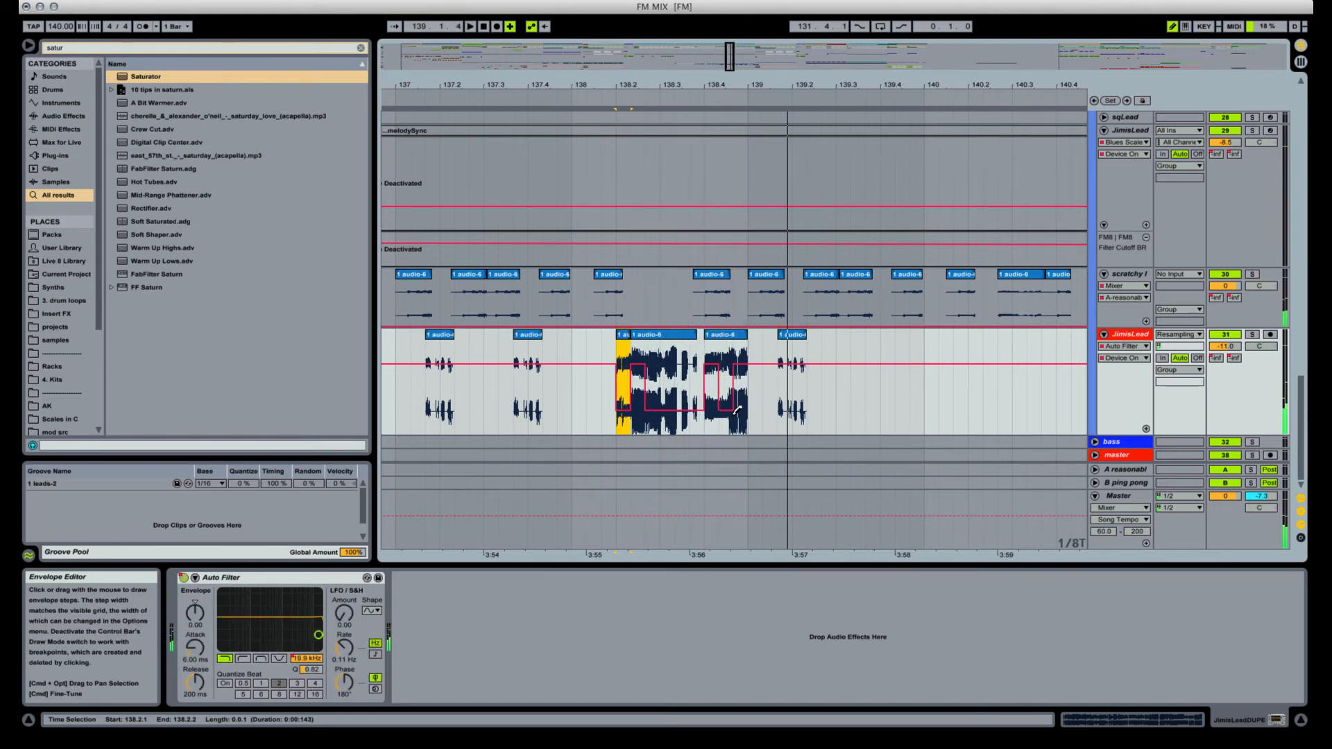
pyautogui.click(738, 411)
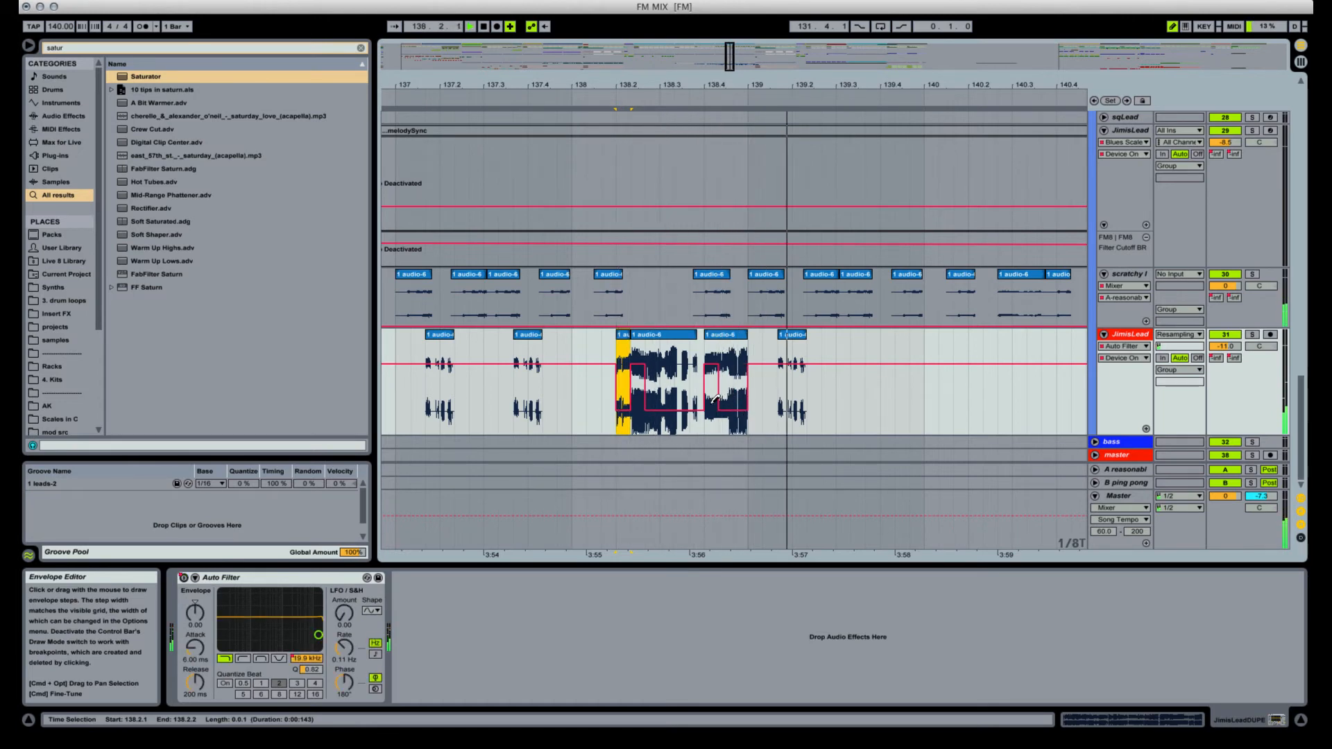
pyautogui.click(712, 402)
# Play the JimisLead passage and duplicate its one-bar clip at bar 143 into bar 144.
pyautogui.moveTo(681, 85)
pyautogui.mouseDown()
pyautogui.moveTo(681, 35)
pyautogui.moveTo(682, 61)
pyautogui.moveTo(688, 43)
pyautogui.moveTo(672, 43)
pyautogui.mouseUp()
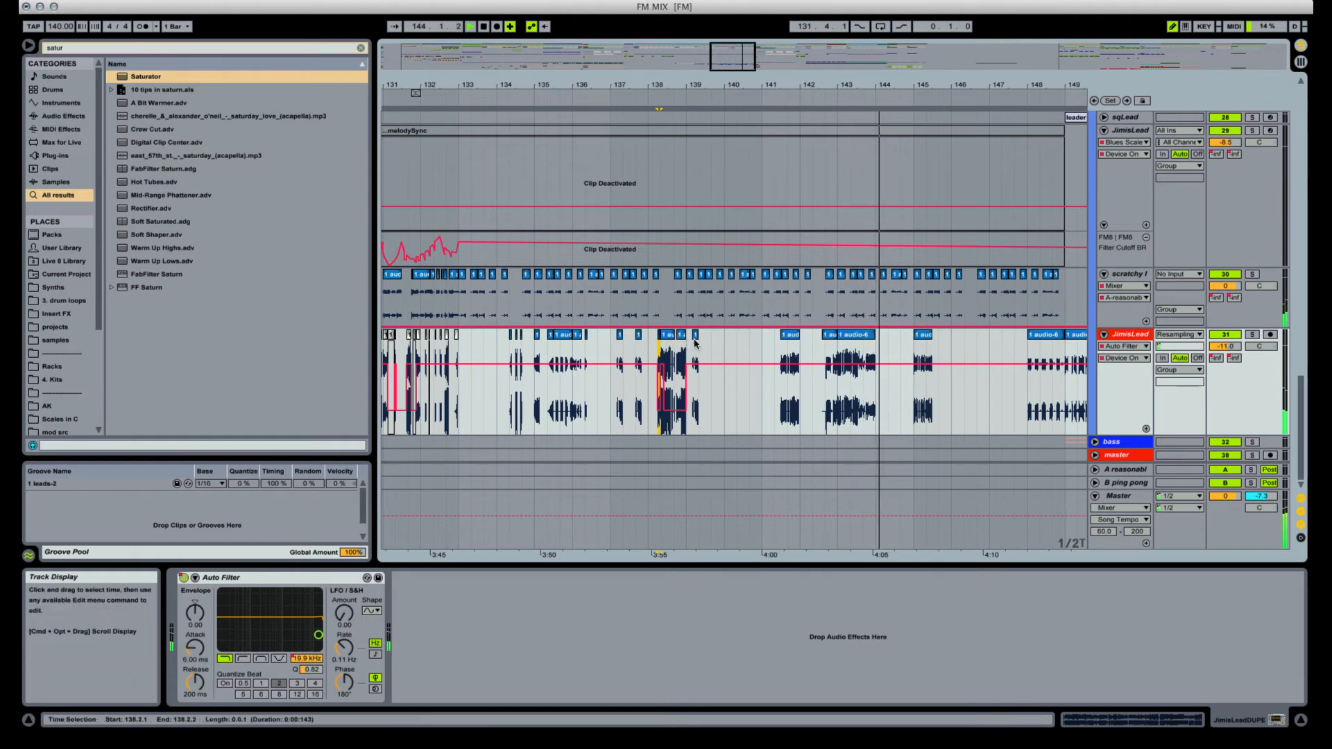
pyautogui.press('space')
pyautogui.click(856, 336)
pyautogui.press('super+d')
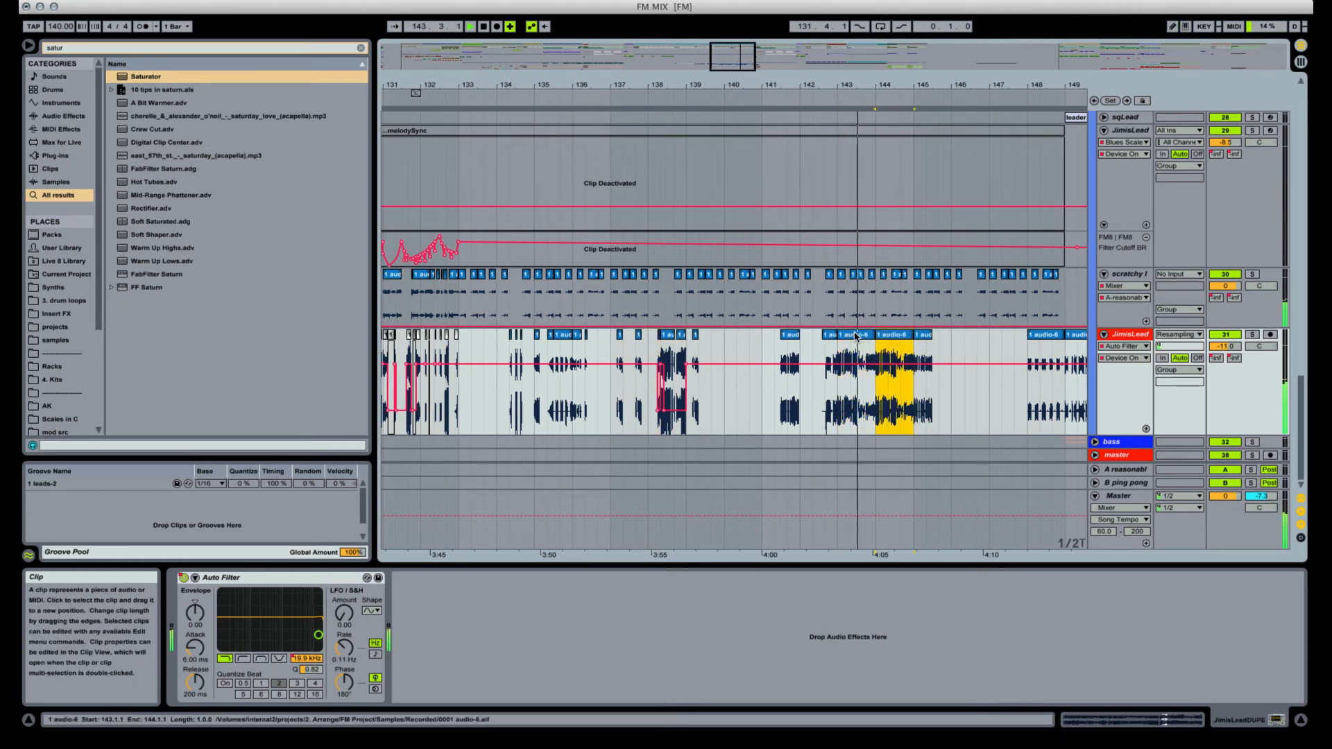
pyautogui.moveTo(927, 85); pyautogui.dragTo(927, 164)
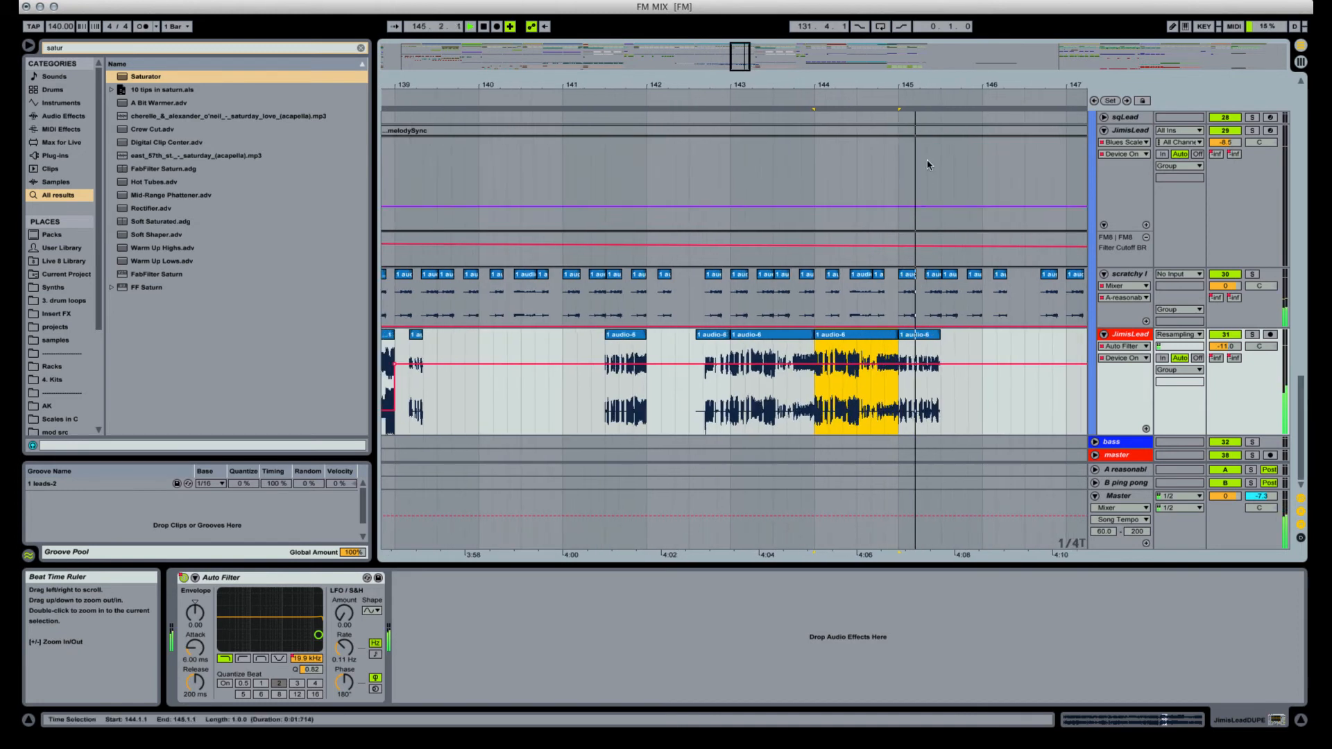
# Duplicate the half-bar JimisLead clip at 145.1.1 repeatedly until the copies reach bar 148.
pyautogui.click(925, 337)
pyautogui.press('super+d')
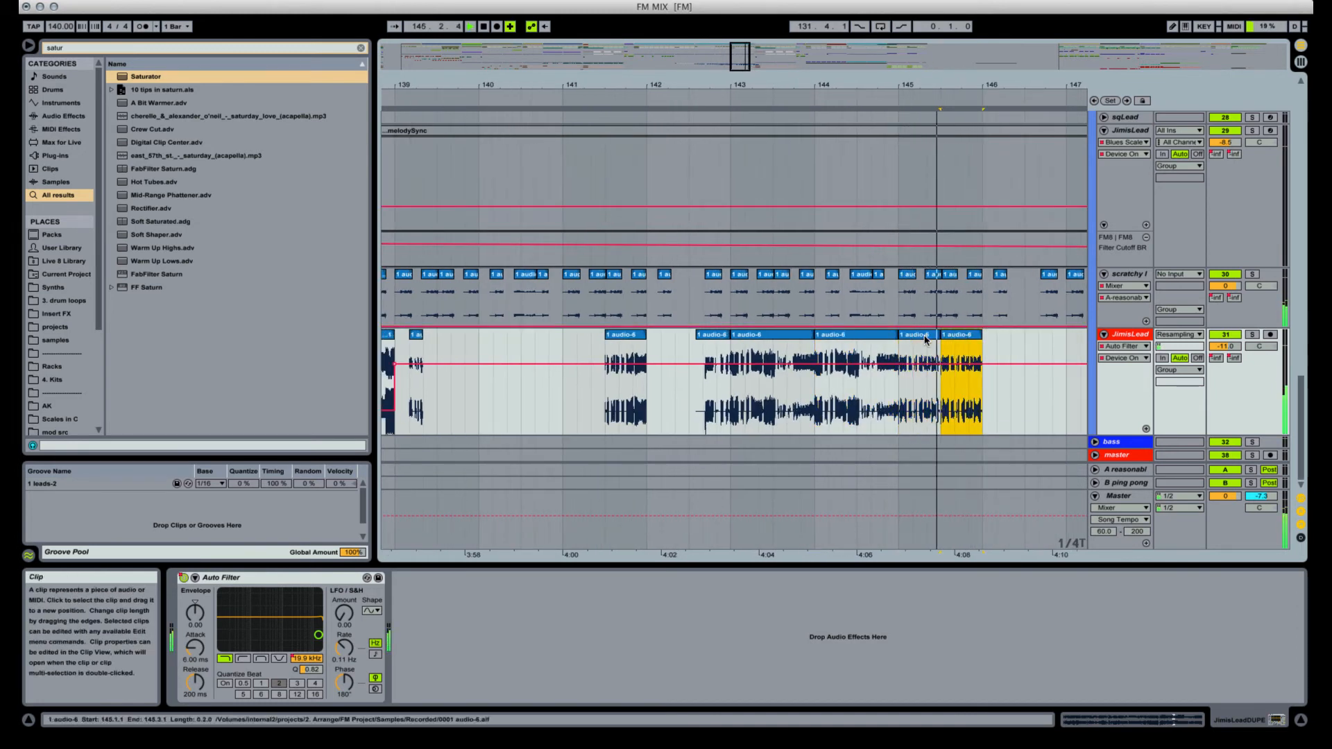
pyautogui.press('super+d')
pyautogui.press('super+d')
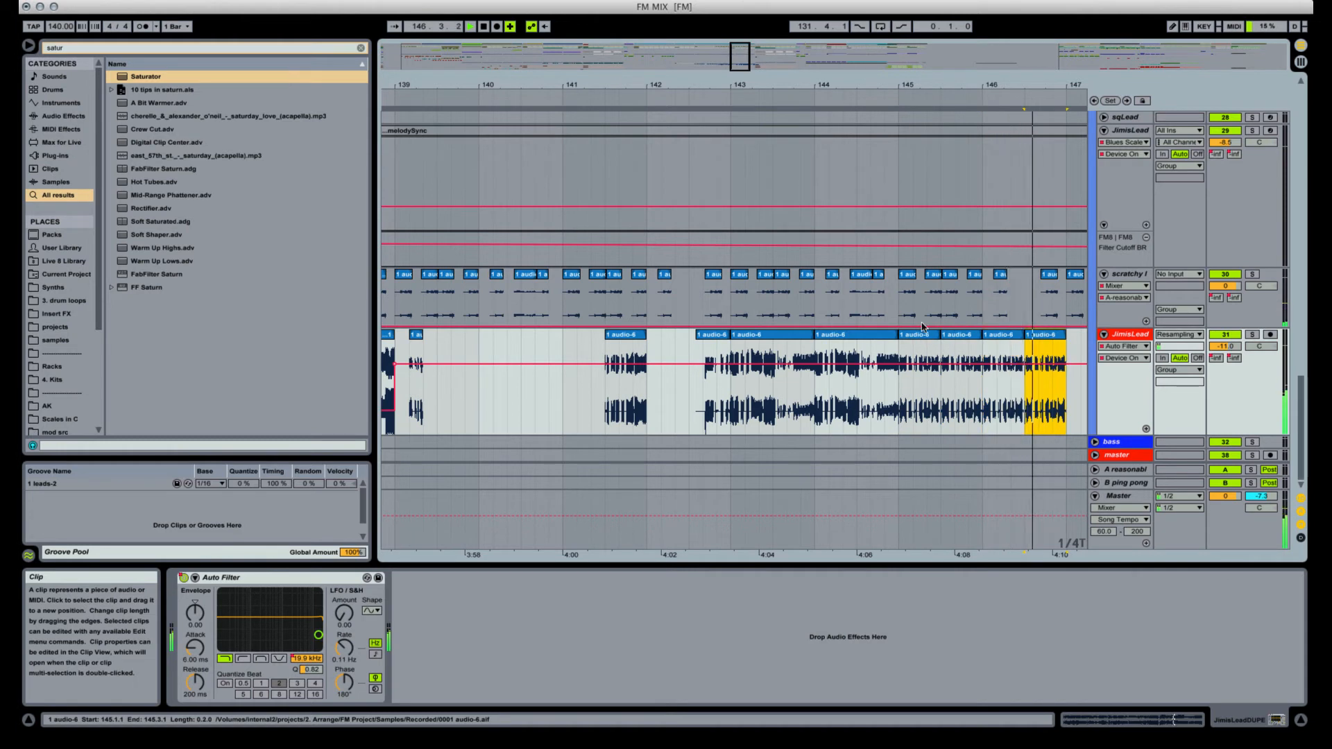
pyautogui.moveTo(975, 84); pyautogui.dragTo(815, 83)
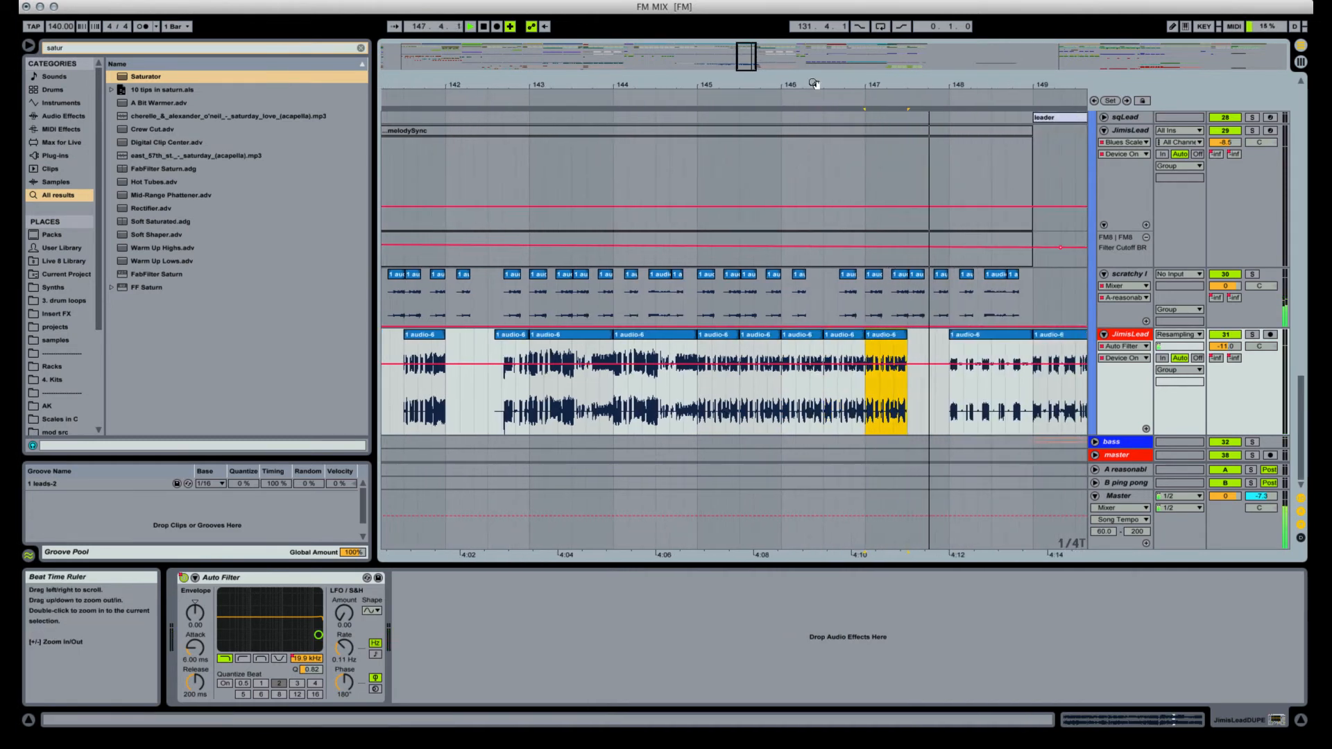
pyautogui.press('super+d')
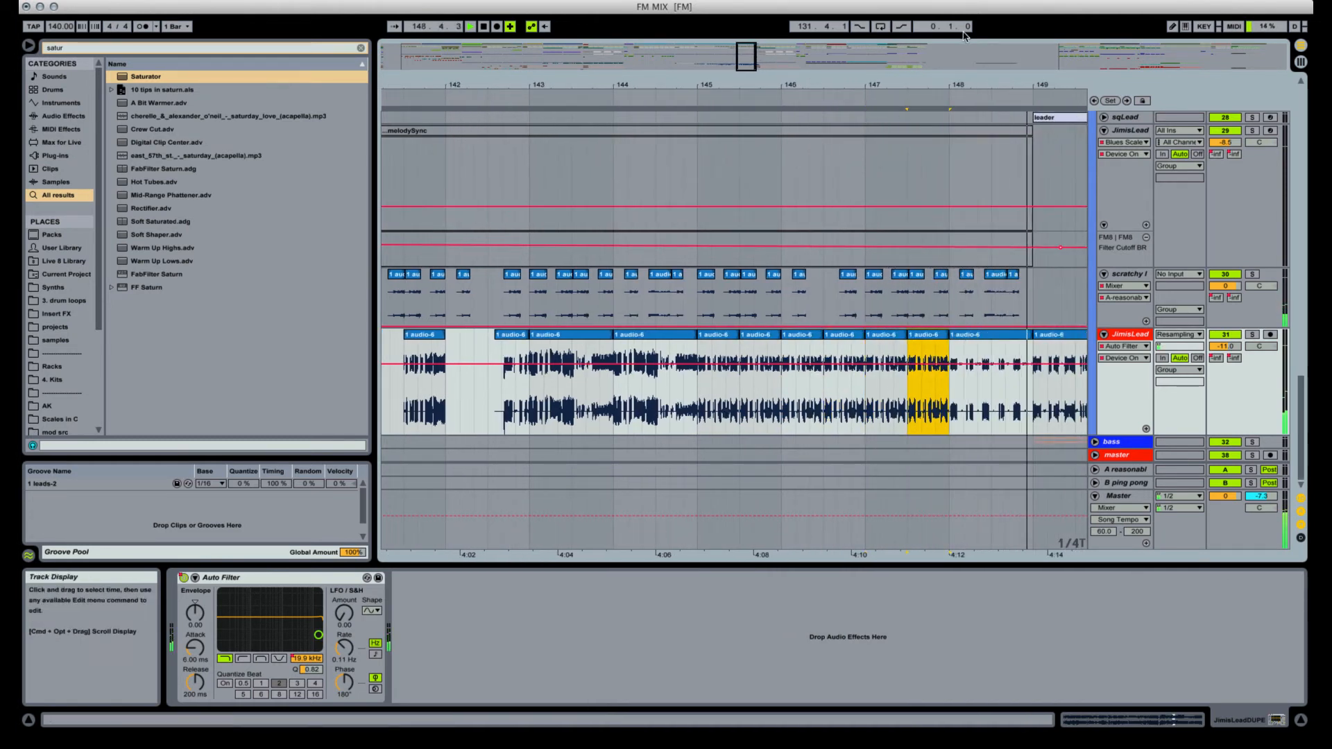
# Play the extended JimisLead passage across the transition at bar 149.
pyautogui.click(817, 334)
pyautogui.press('space')
pyautogui.scroll(3, 793, 248)
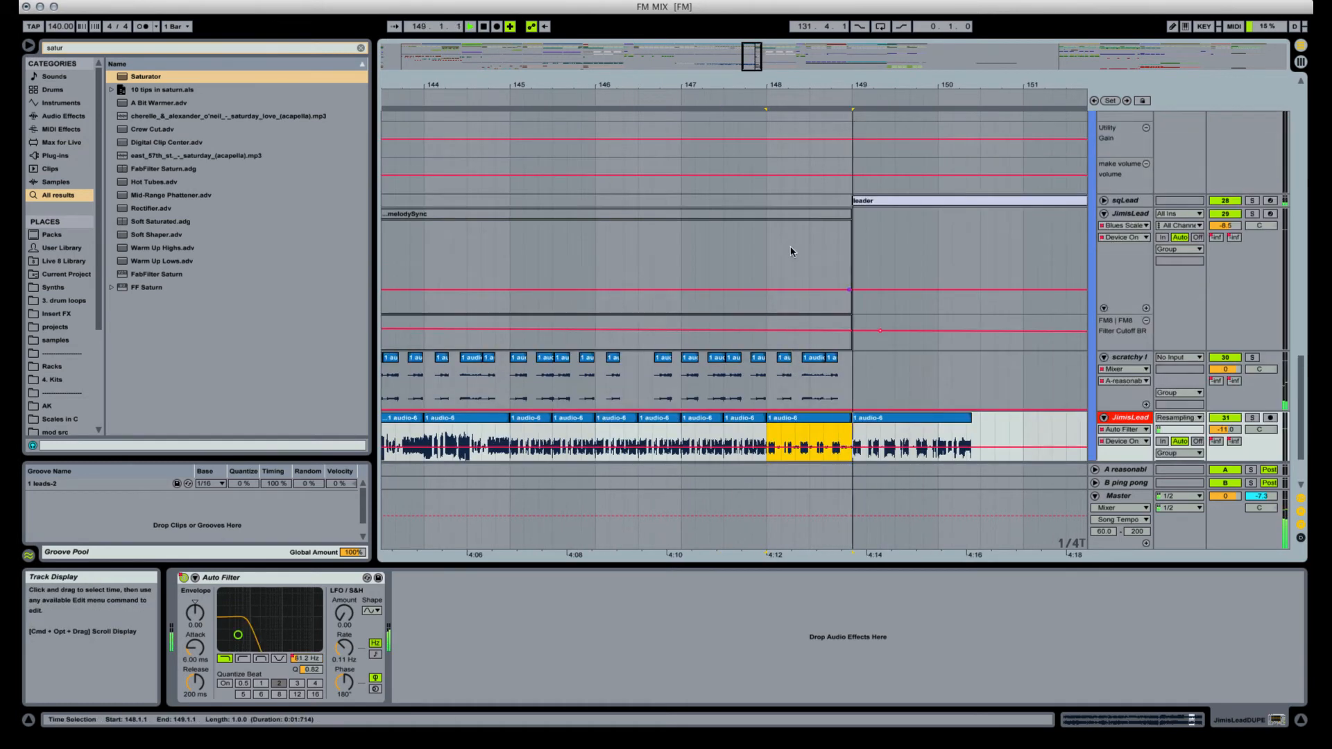
pyautogui.press('space')
pyautogui.moveTo(775, 86); pyautogui.dragTo(775, 21)
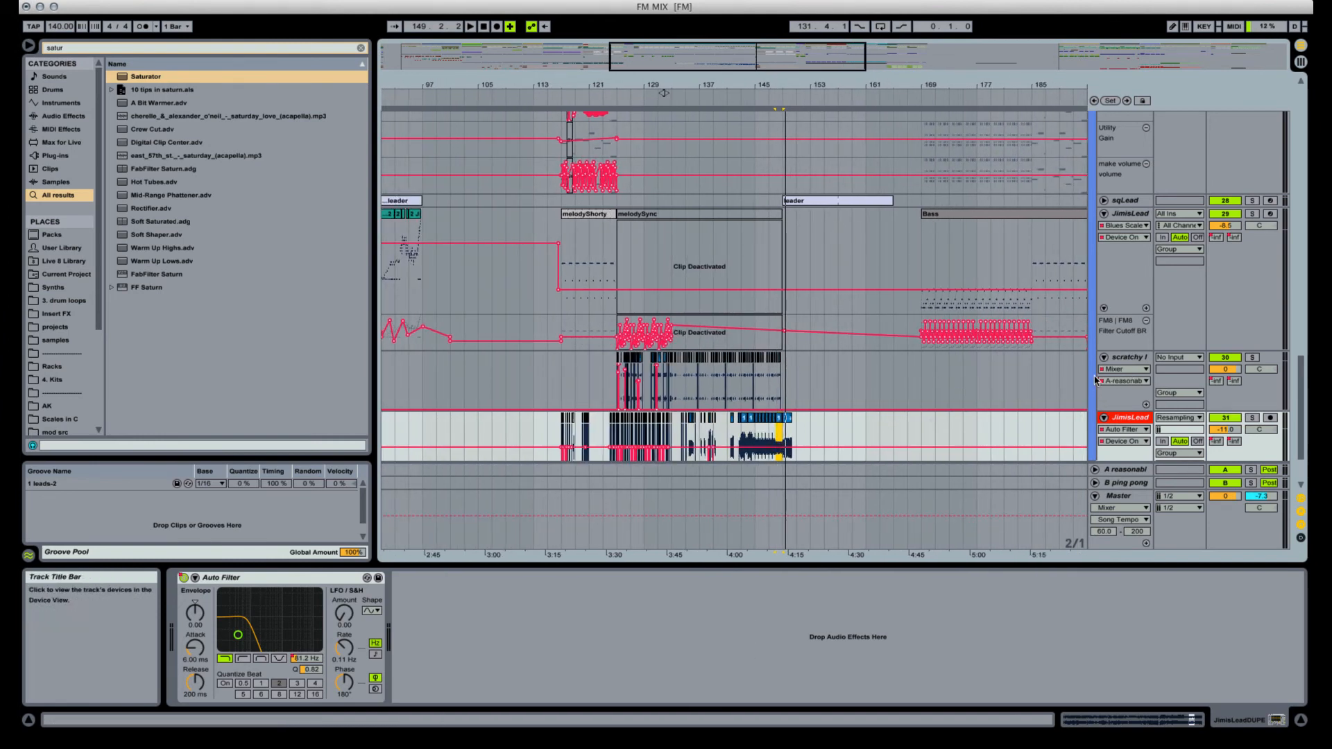
pyautogui.scroll(3, 606, 391)
pyautogui.scroll(-6, 832, 395)
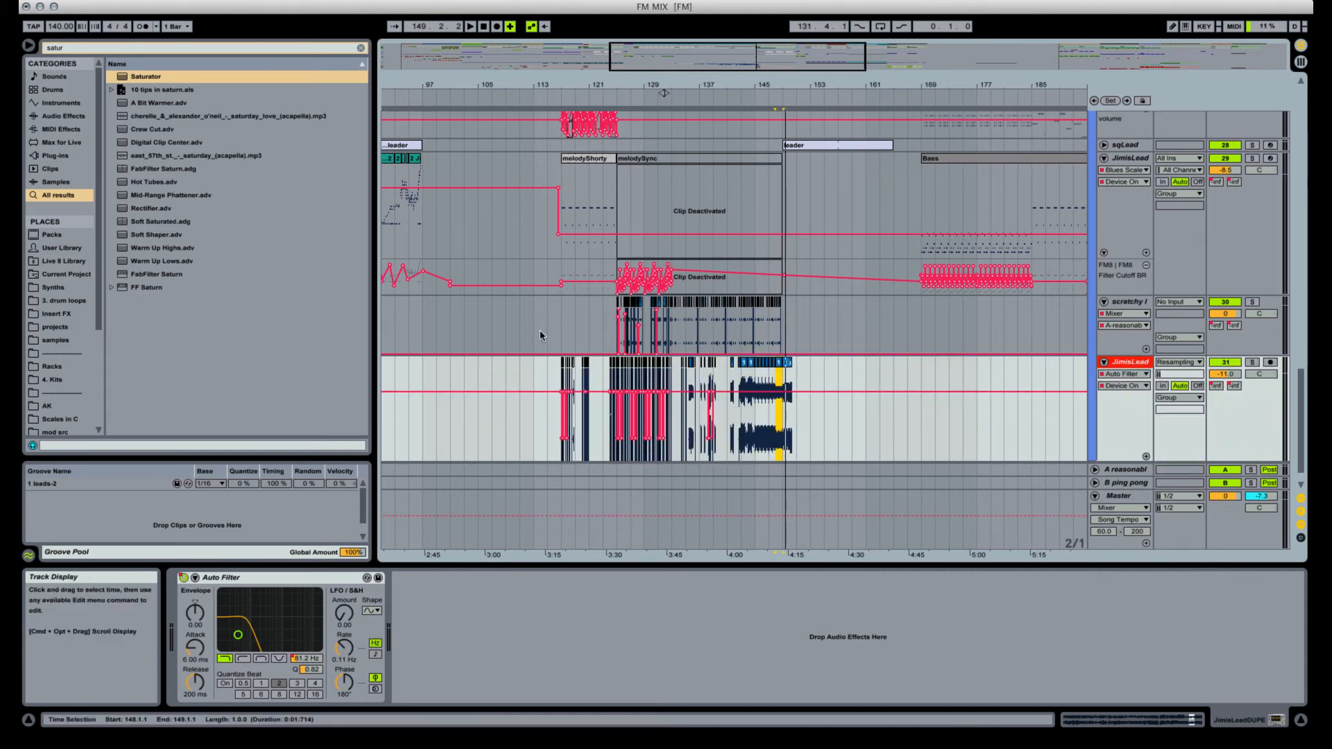
# Play the interlude from bar 113 and review the drum, chord and lead tracks.
pyautogui.click(542, 327)
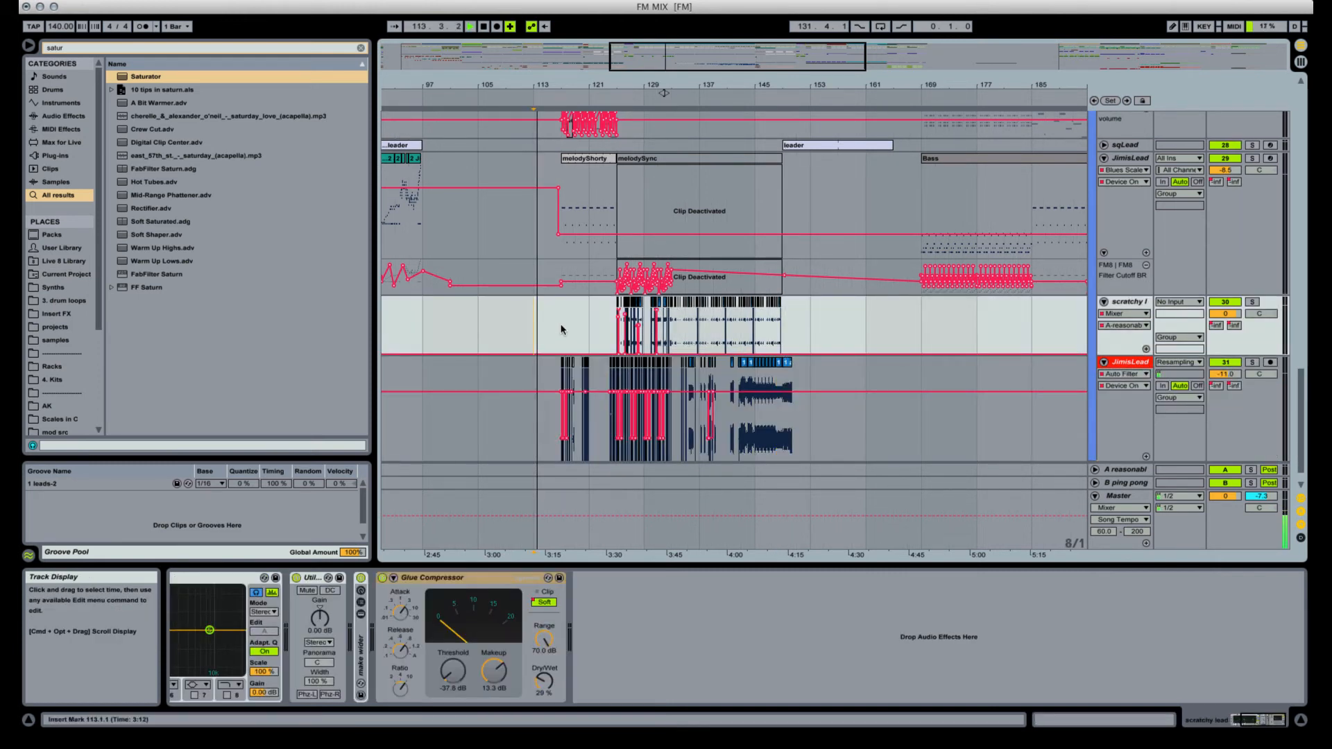
pyautogui.scroll(15, 543, 298)
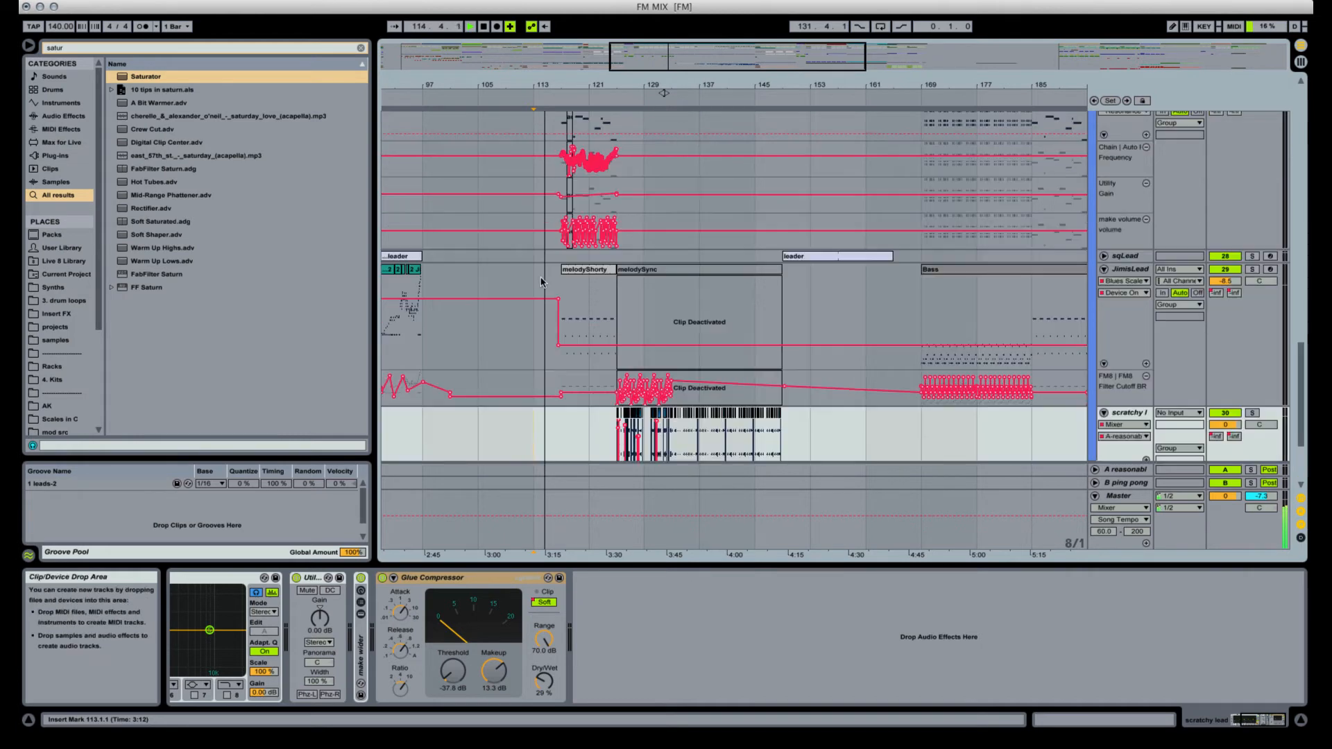
pyautogui.scroll(8, 539, 271)
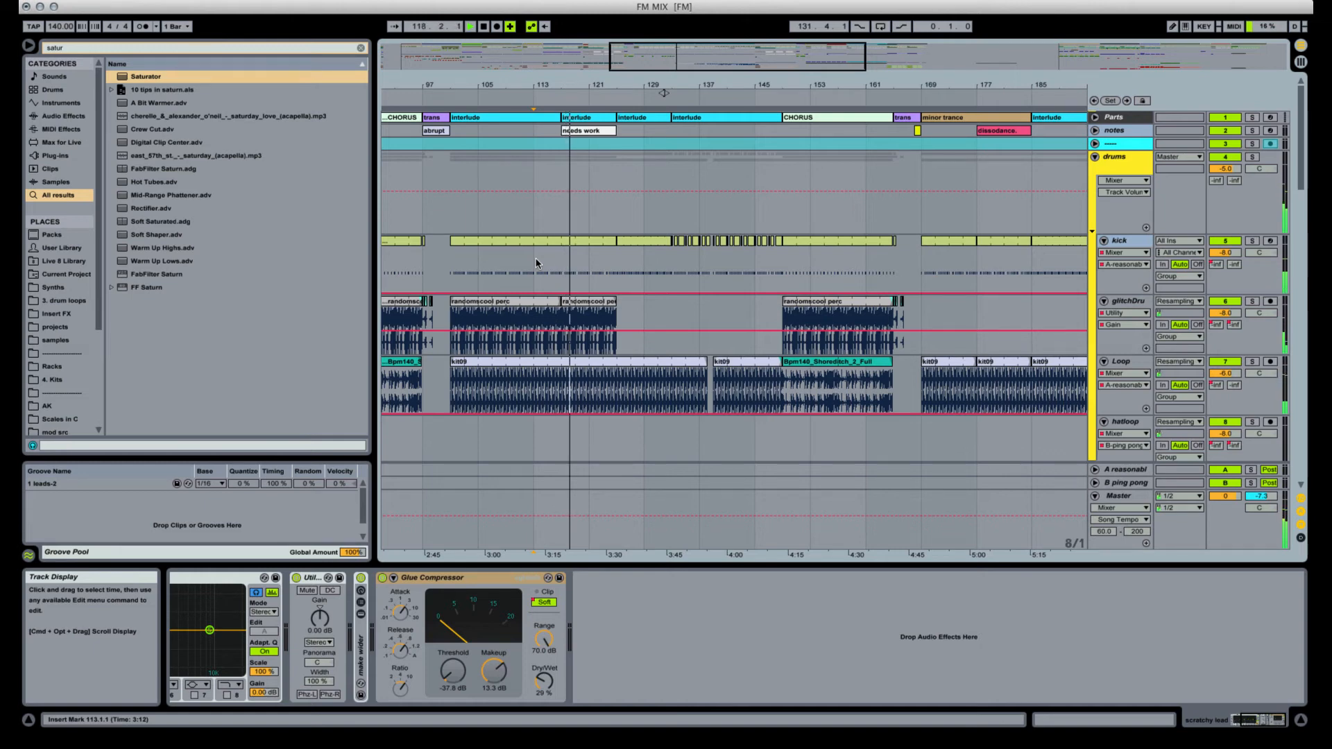
pyautogui.scroll(-15, 572, 300)
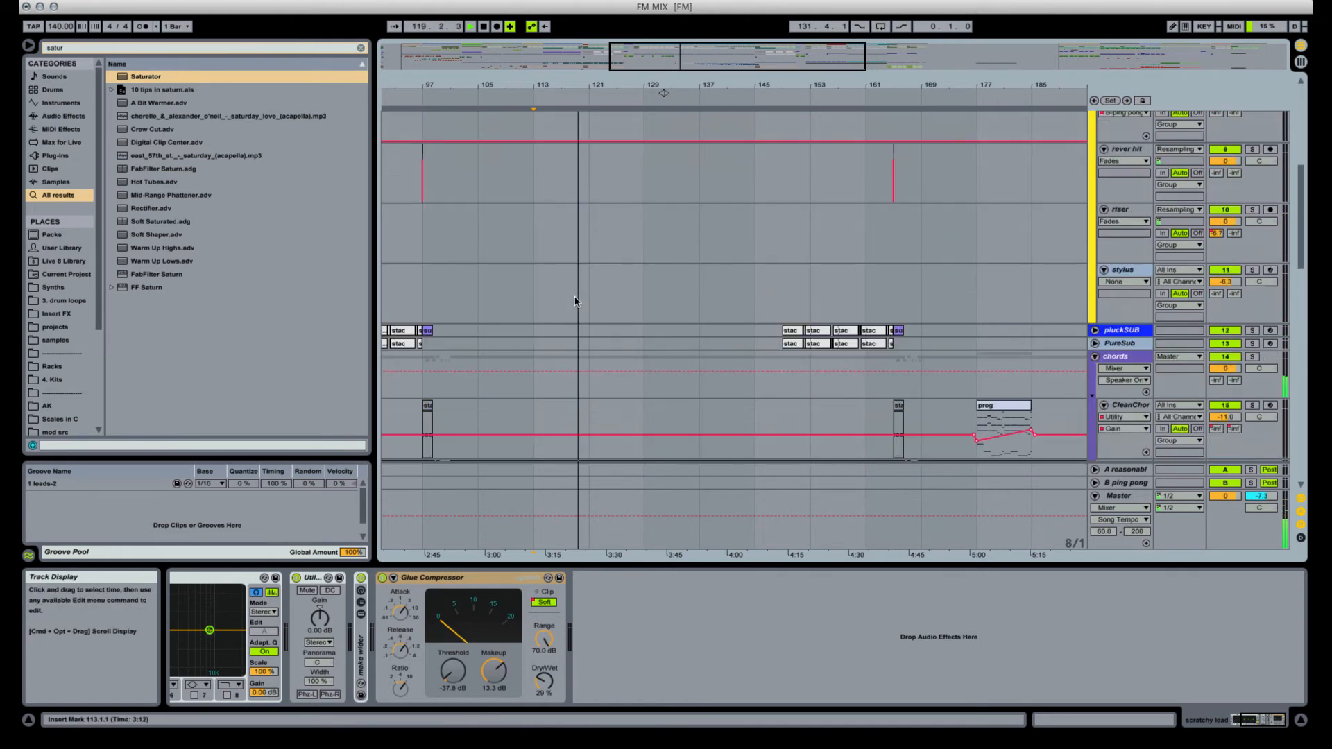
pyautogui.scroll(-4, 573, 299)
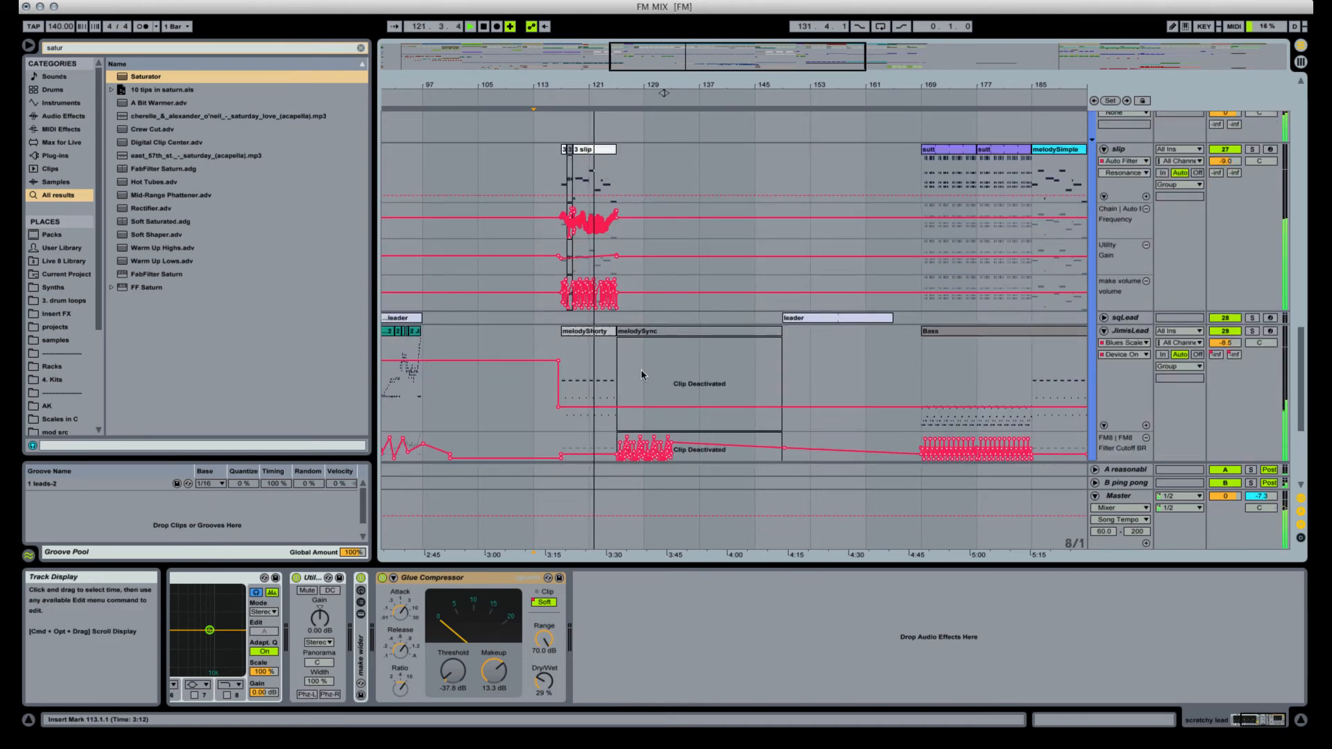
pyautogui.scroll(-4, 641, 373)
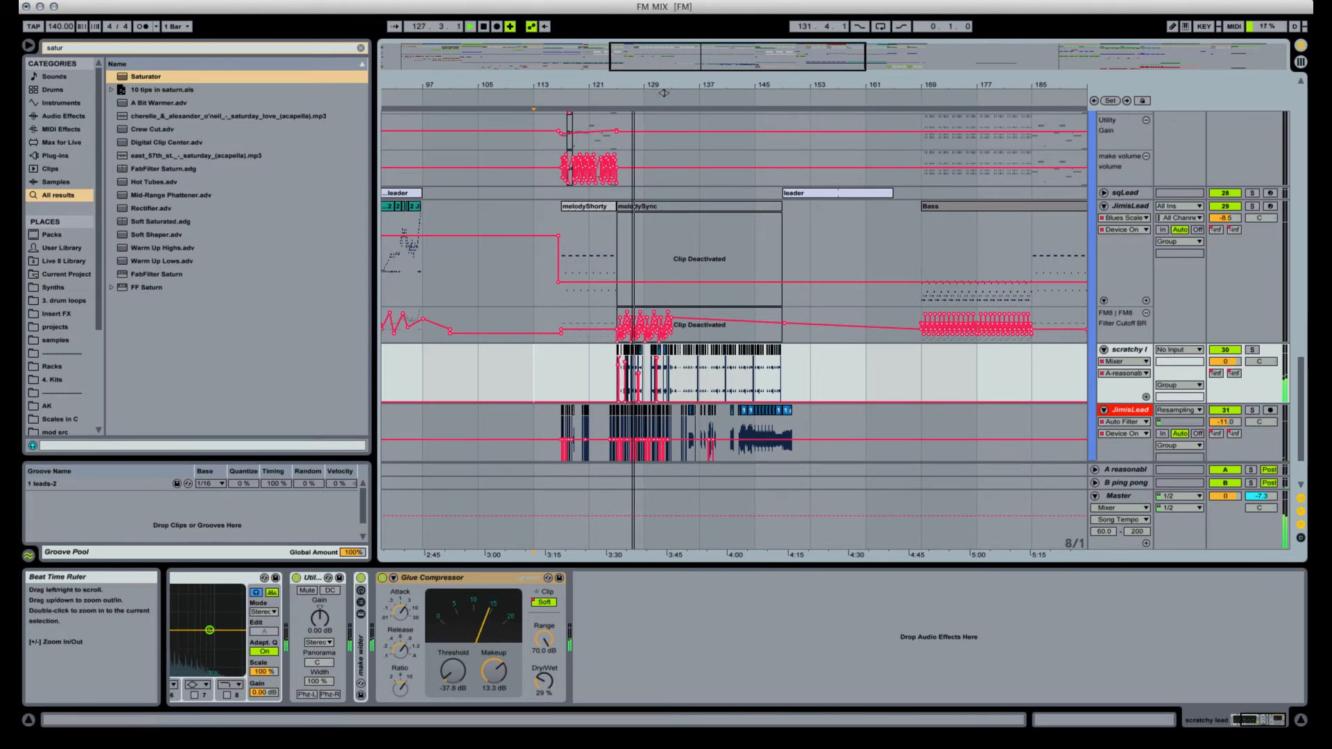
# Adjust the clip gain of the three scratchy lead clips between 126.2 and 126.3, and play from bar 125.
pyautogui.moveTo(632, 85); pyautogui.dragTo(717, 172)
pyautogui.press('space')
pyautogui.click(537, 374)
pyautogui.press('space')
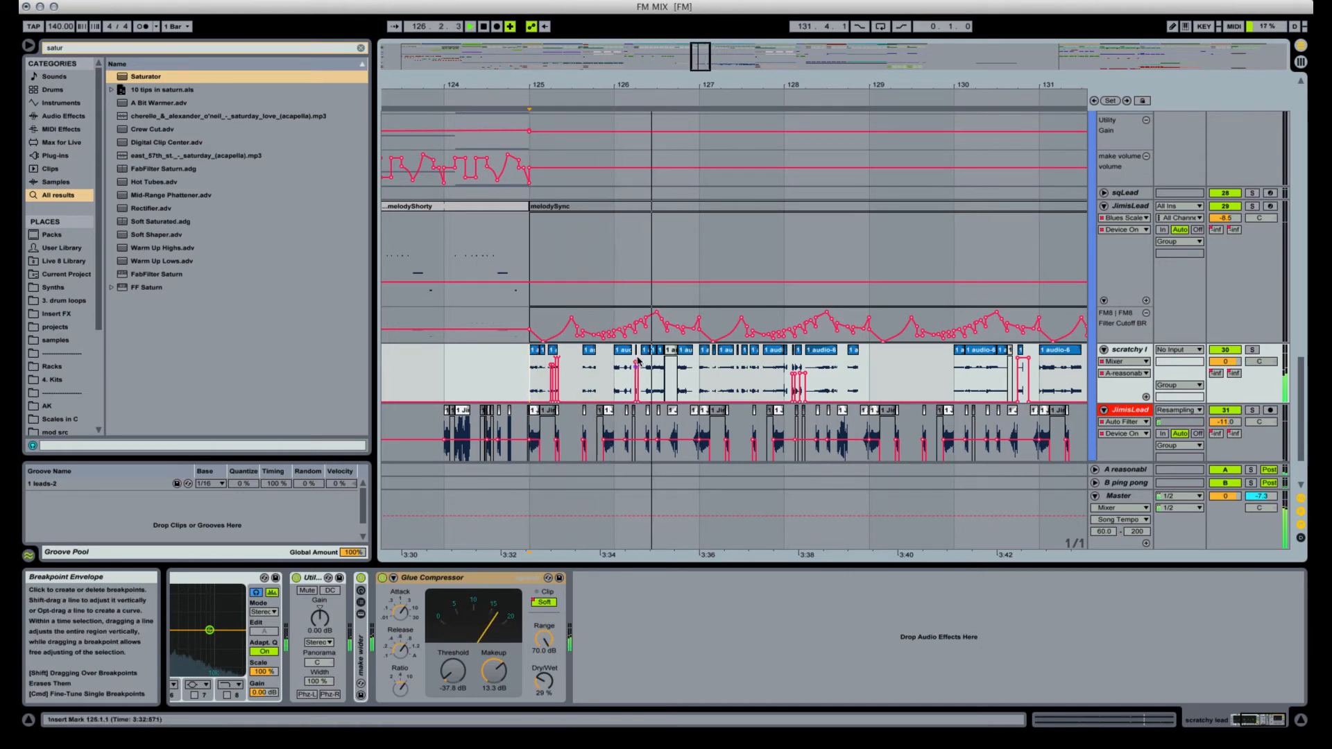
pyautogui.click(659, 351)
pyautogui.keyDown('shift'); pyautogui.click(660, 350); pyautogui.keyUp('shift')
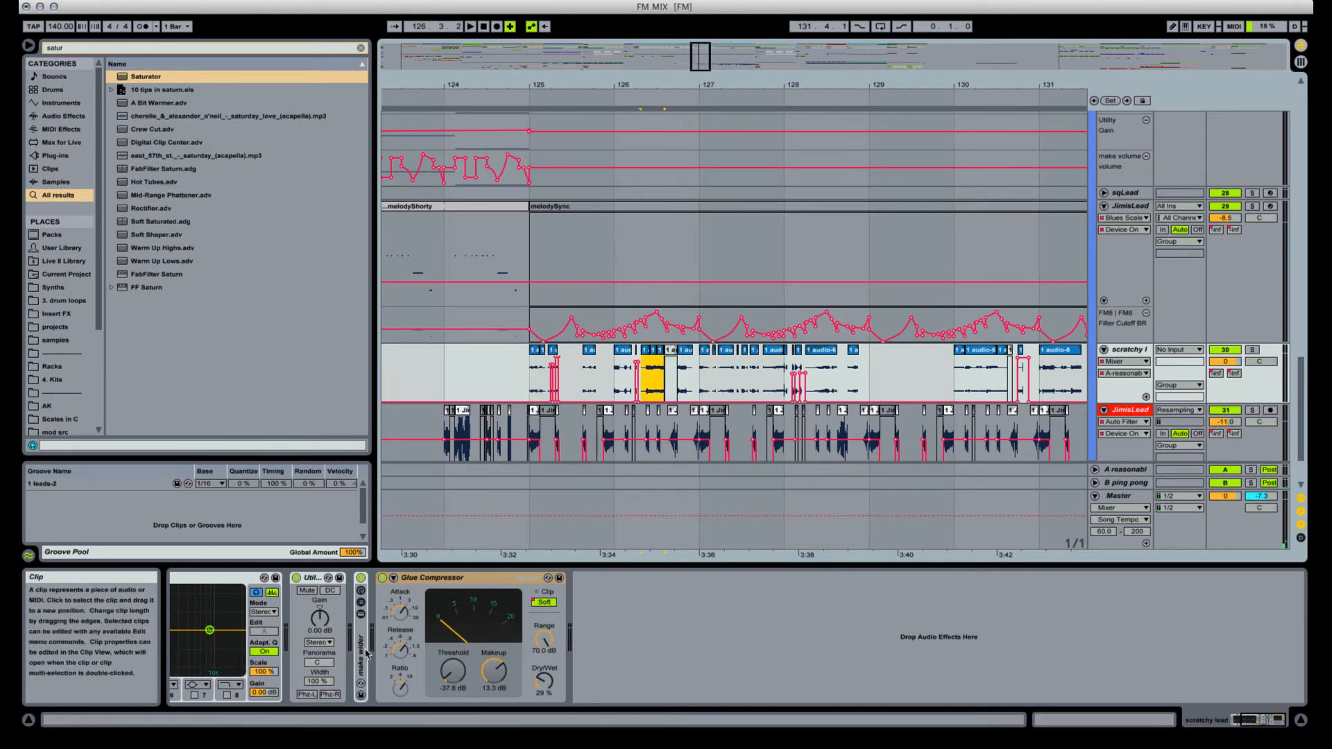
pyautogui.hotkey('shift', 'Tab')
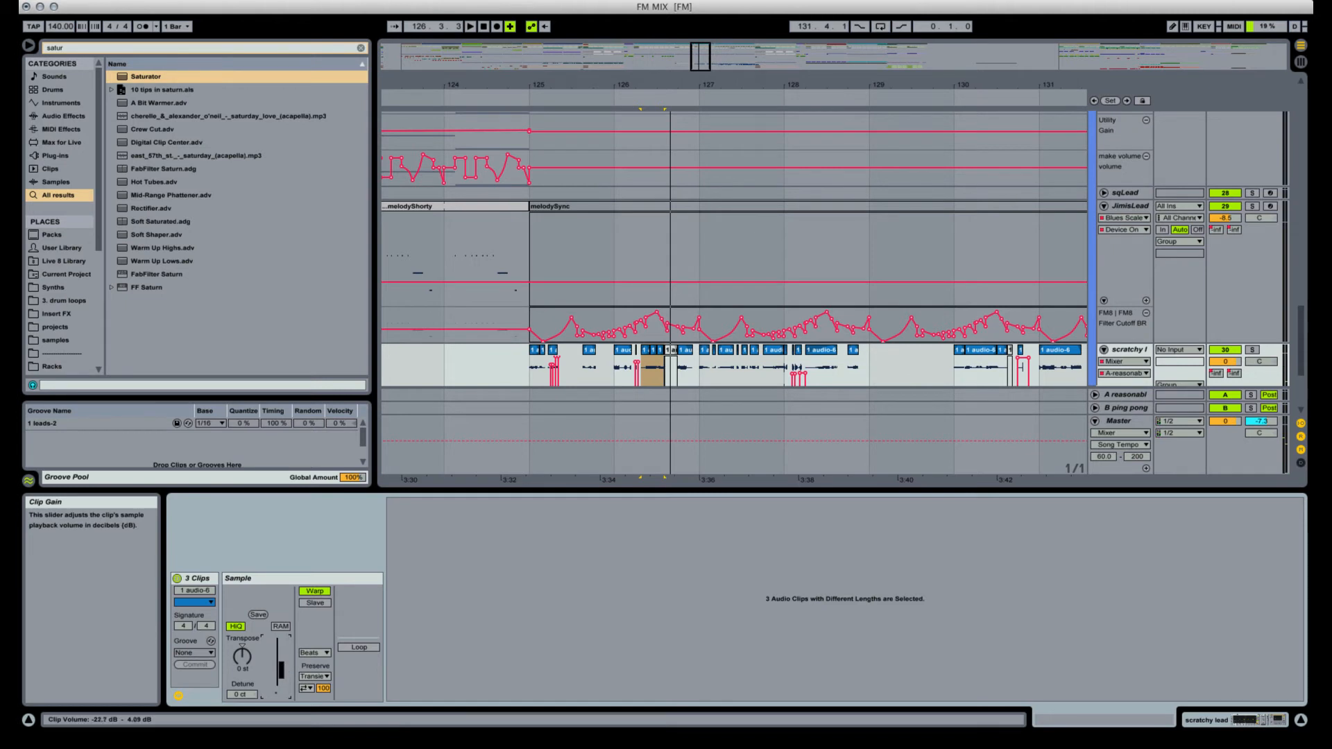
pyautogui.click(527, 369)
pyautogui.press('space')
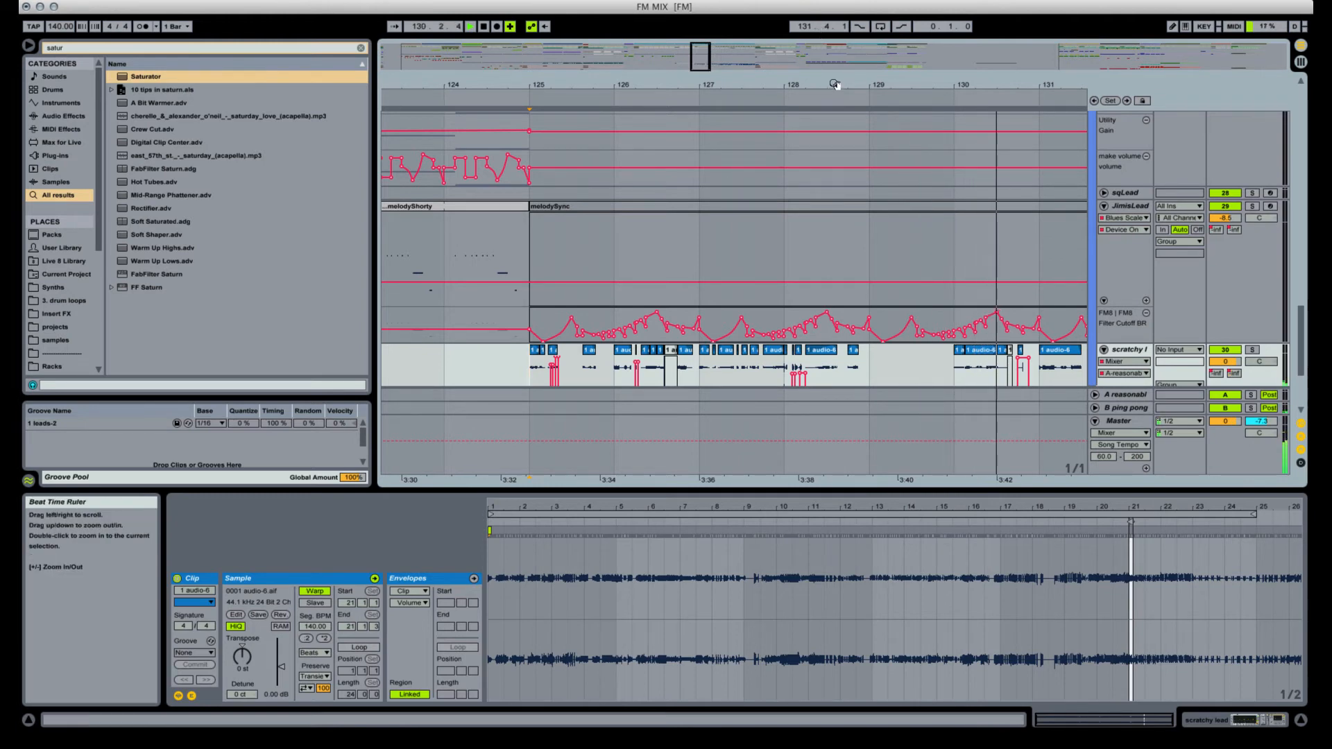
# Listen on through the interlude past bar 149, following the scratchy lead and JimisLead clips.
pyautogui.moveTo(836, 85); pyautogui.dragTo(706, 86)
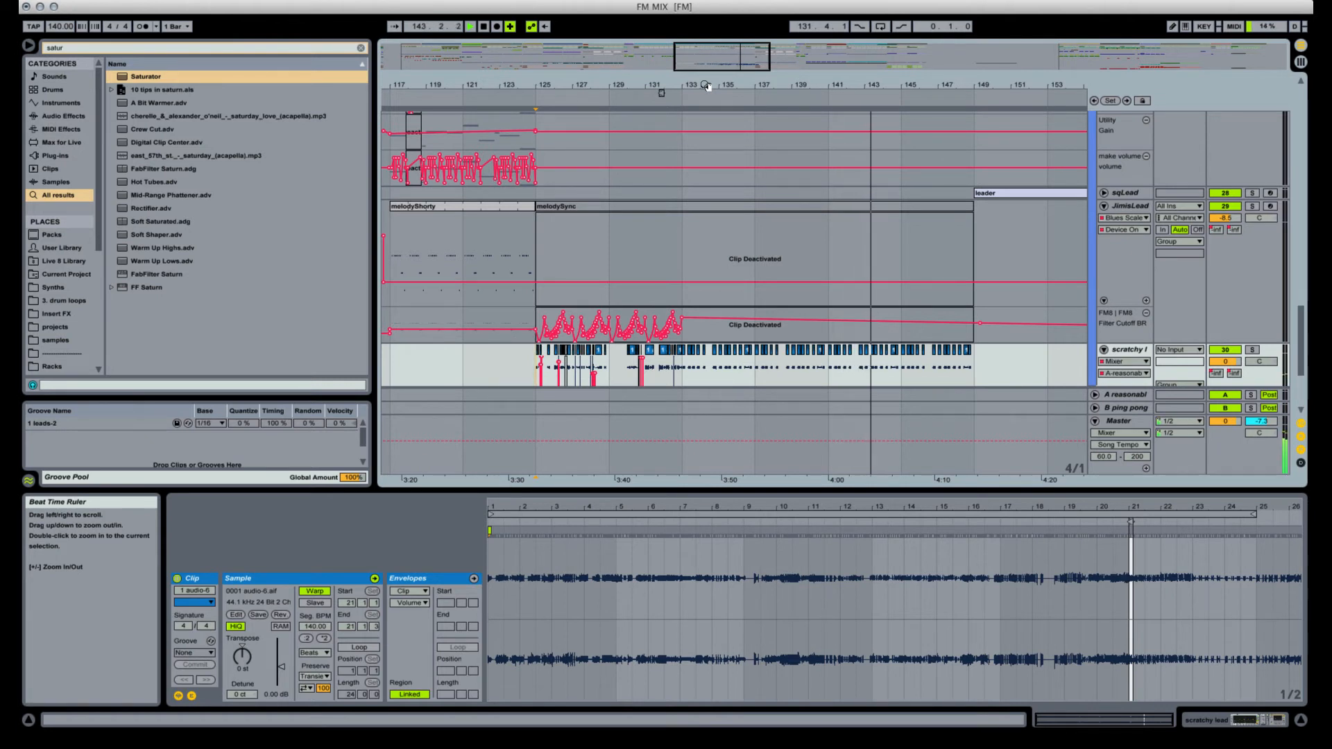
pyautogui.scroll(-5, 944, 255)
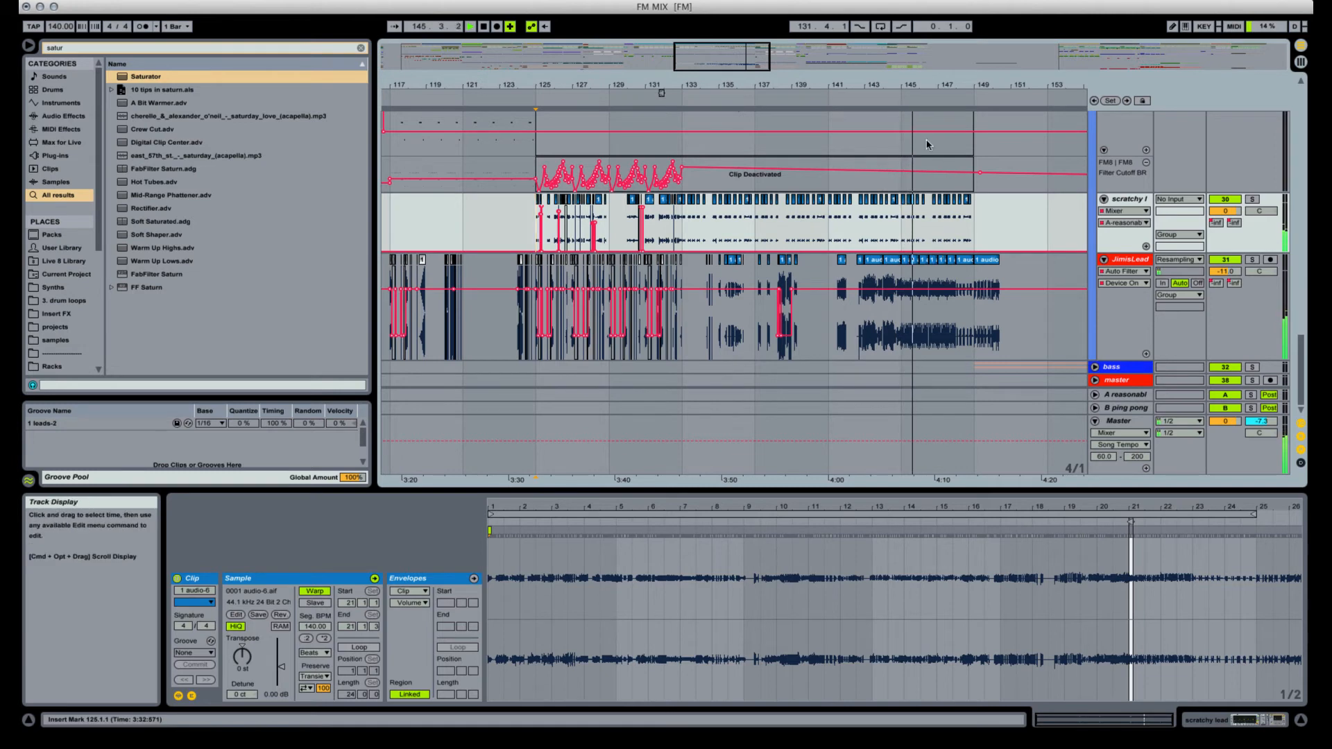
pyautogui.moveTo(939, 85); pyautogui.dragTo(879, 83)
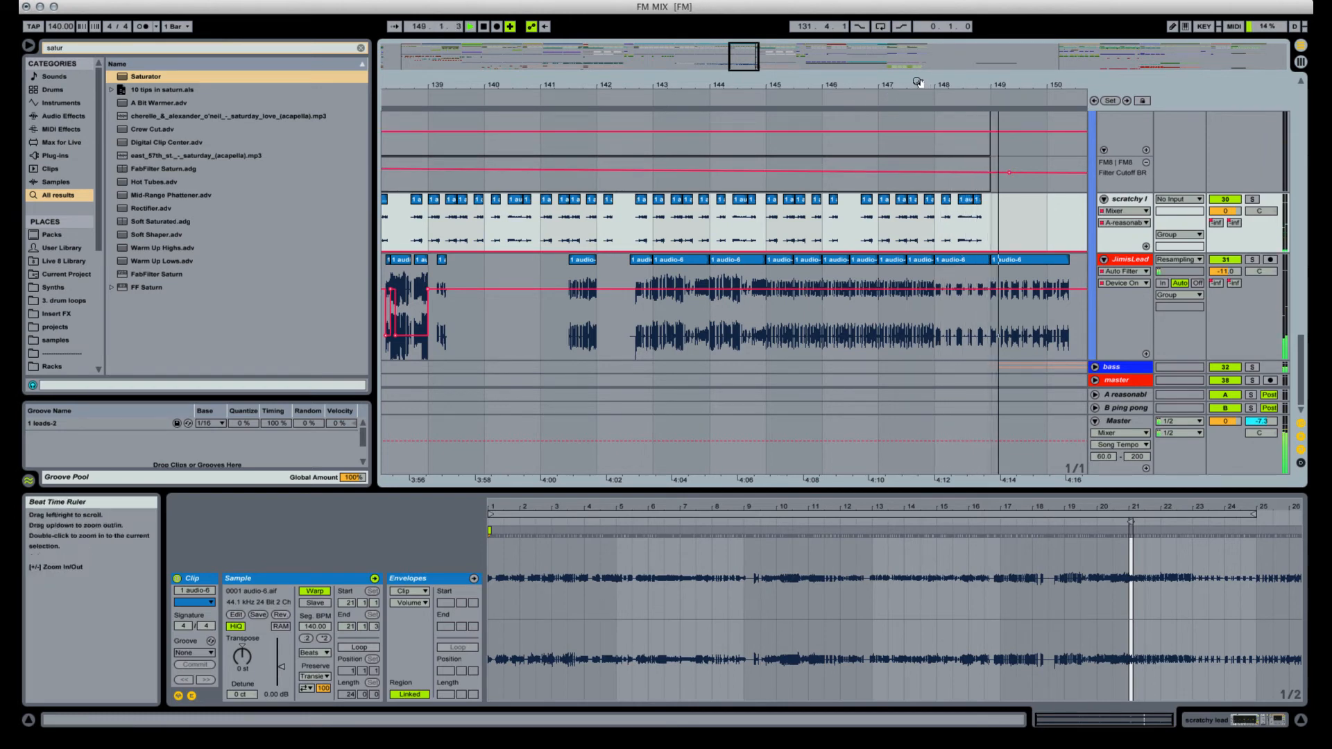
pyautogui.moveTo(937, 88); pyautogui.dragTo(856, 71)
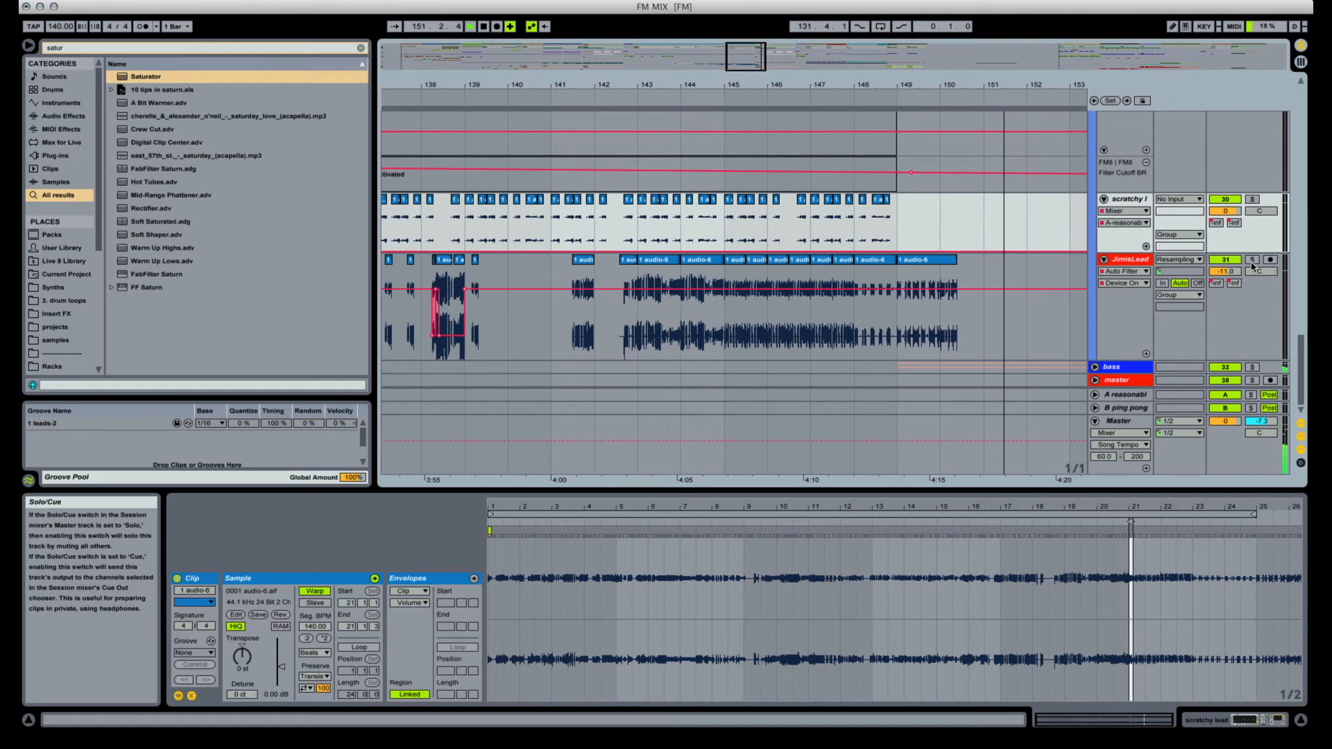
# Solo JimisLead, show its Auto Filter Frequency automation, raise the cutoff from bar 149 to bar 151 and play it.
pyautogui.click(937, 259)
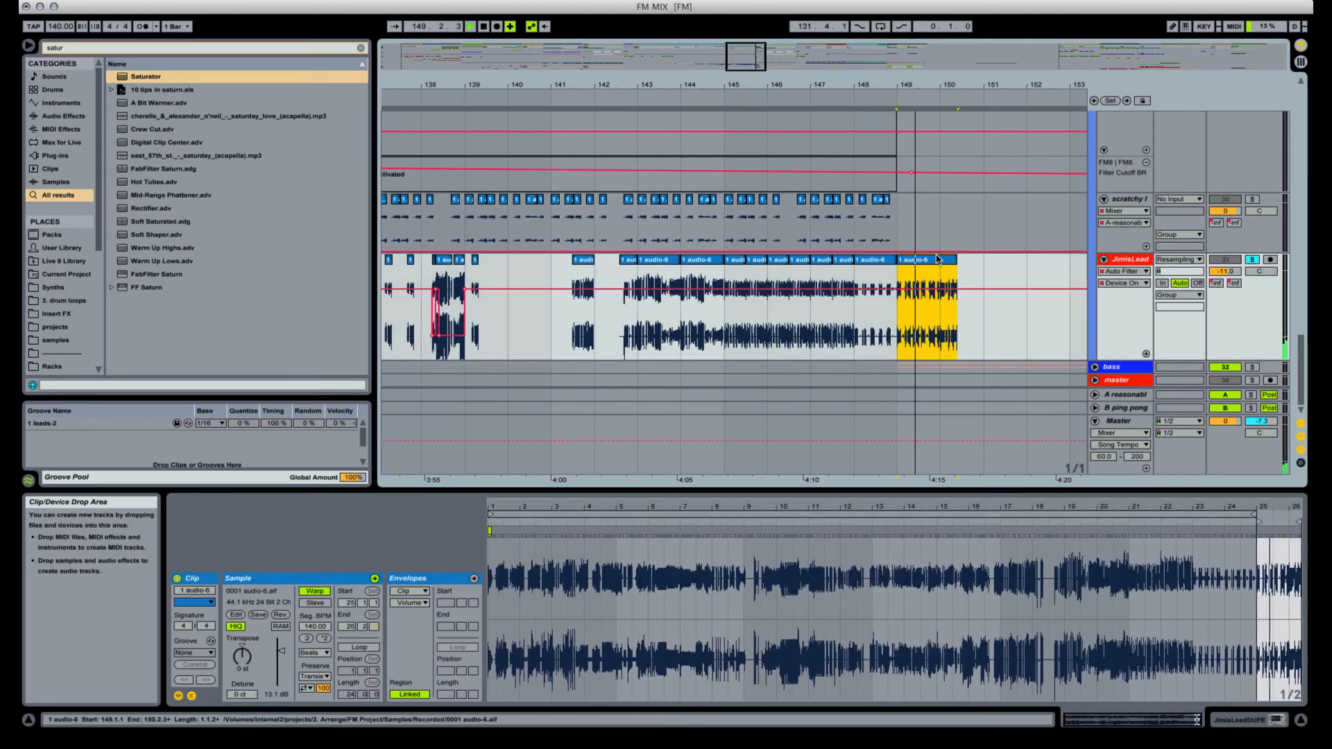
pyautogui.click(1240, 720)
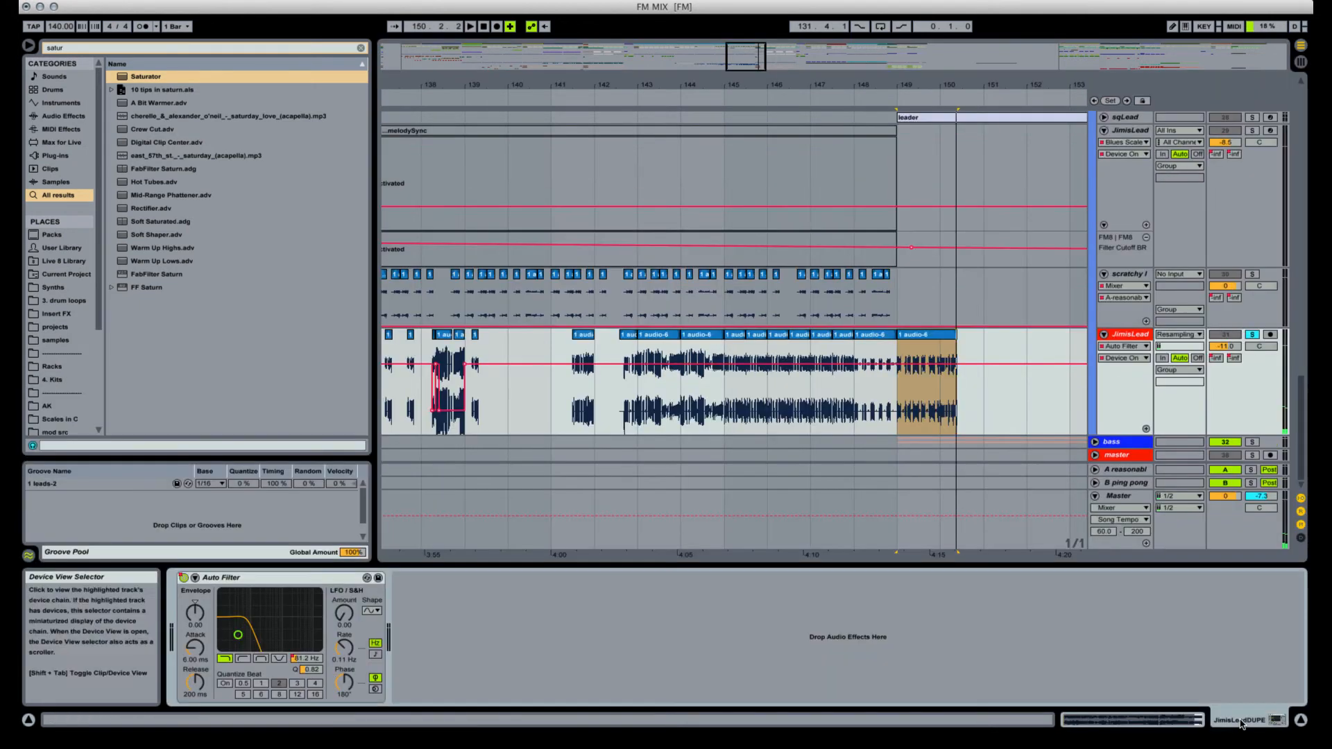
pyautogui.rightClick(305, 660)
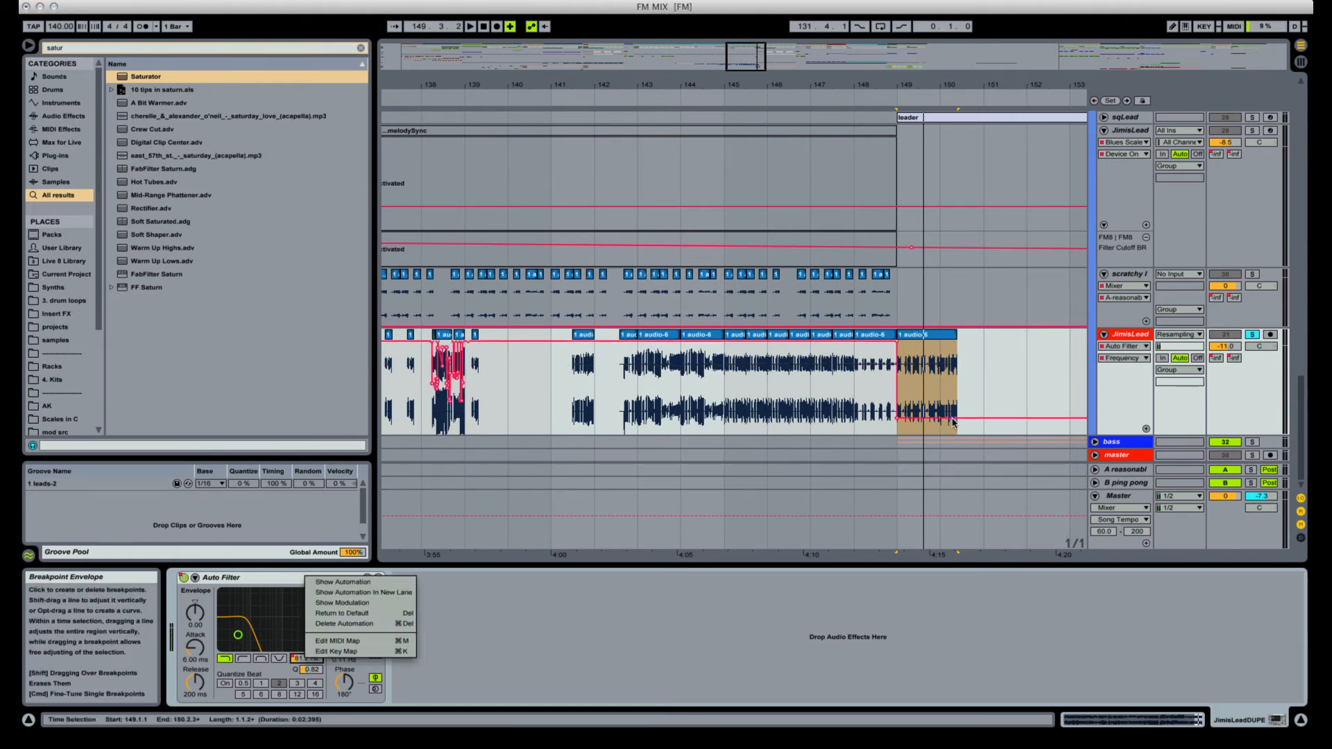
pyautogui.click(913, 358)
pyautogui.press('b')
pyautogui.press('space')
pyautogui.moveTo(916, 342); pyautogui.dragTo(952, 340)
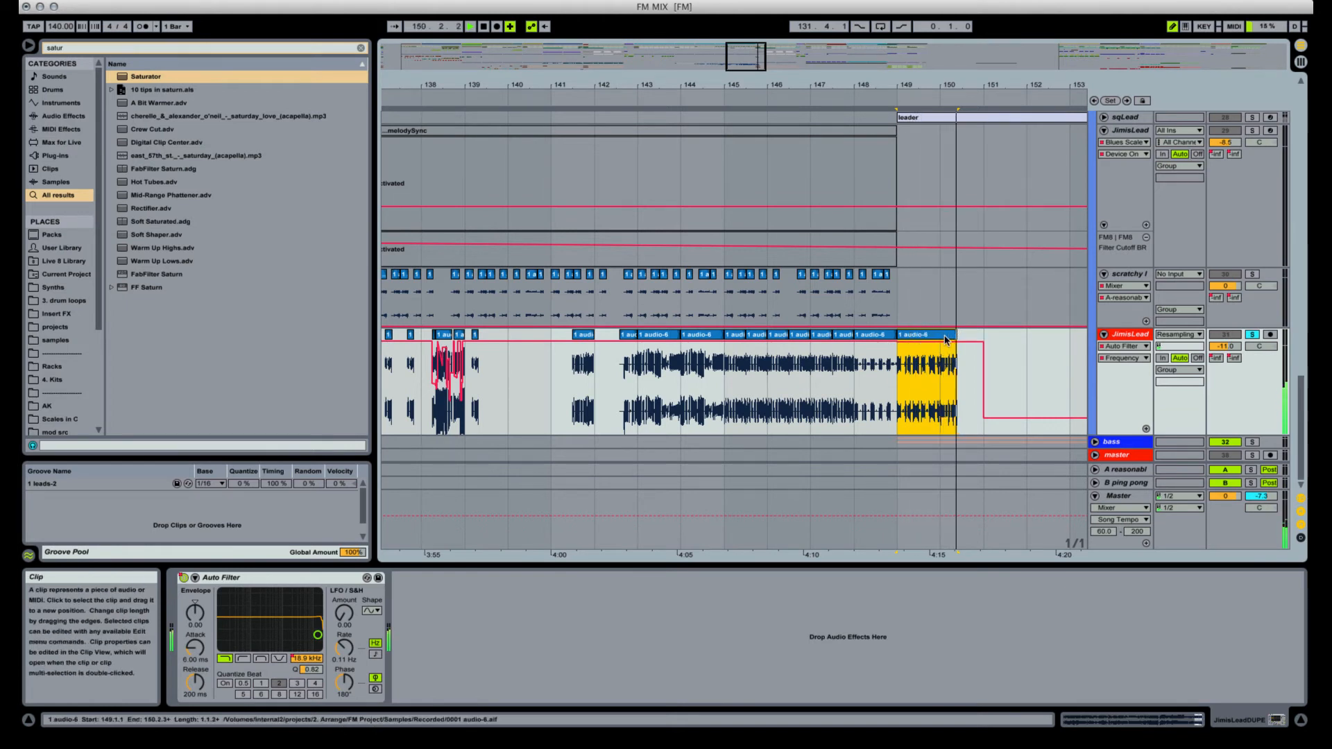
# Delete the JimisLead clip starting at bar 149, leave draw mode, unsolo the track and play from just before bar 138.
pyautogui.press('space')
pyautogui.press('Delete')
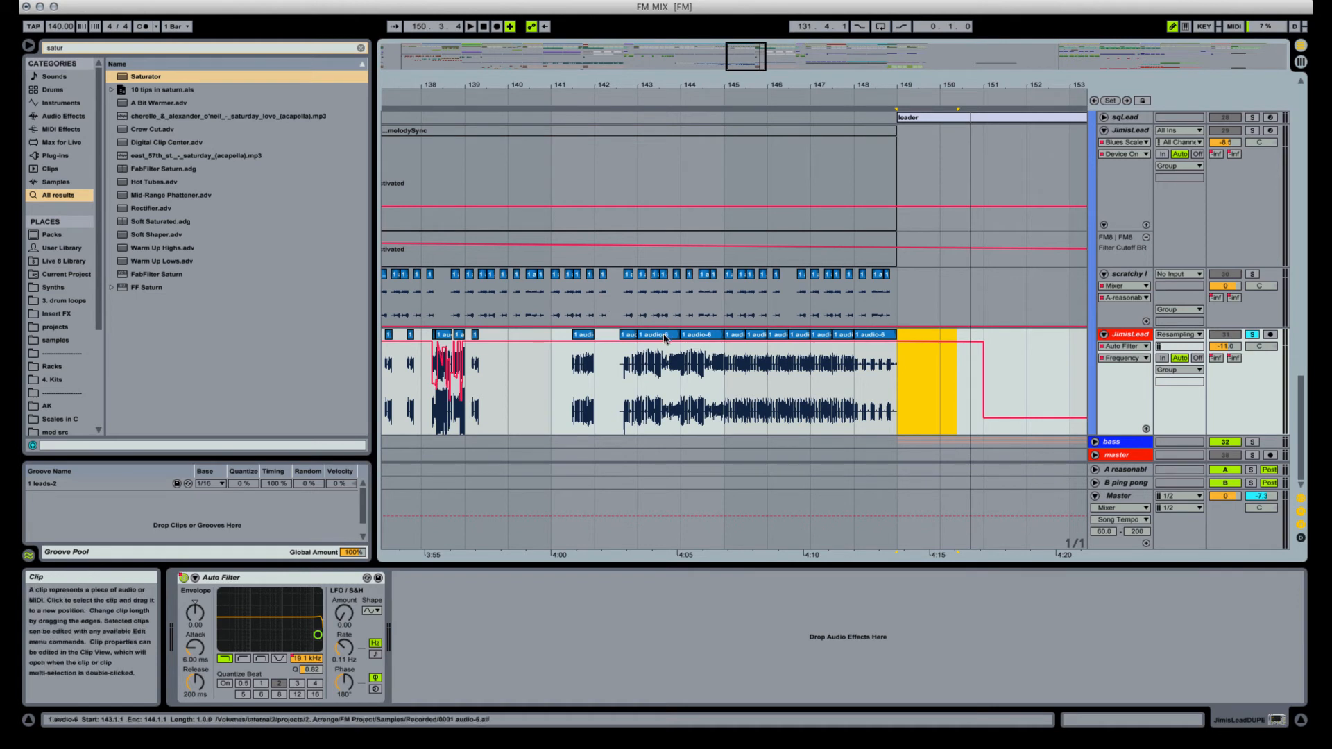
pyautogui.press('b')
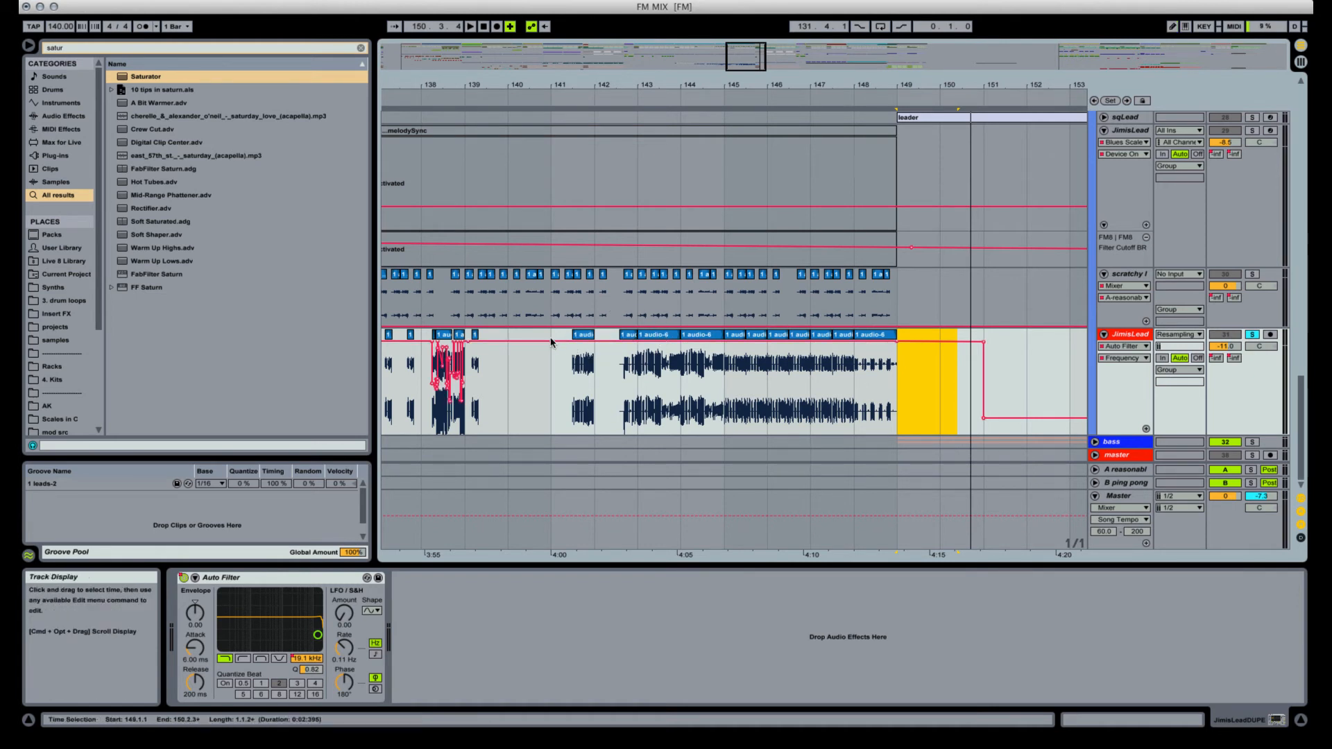
pyautogui.click(556, 340)
pyautogui.press('space')
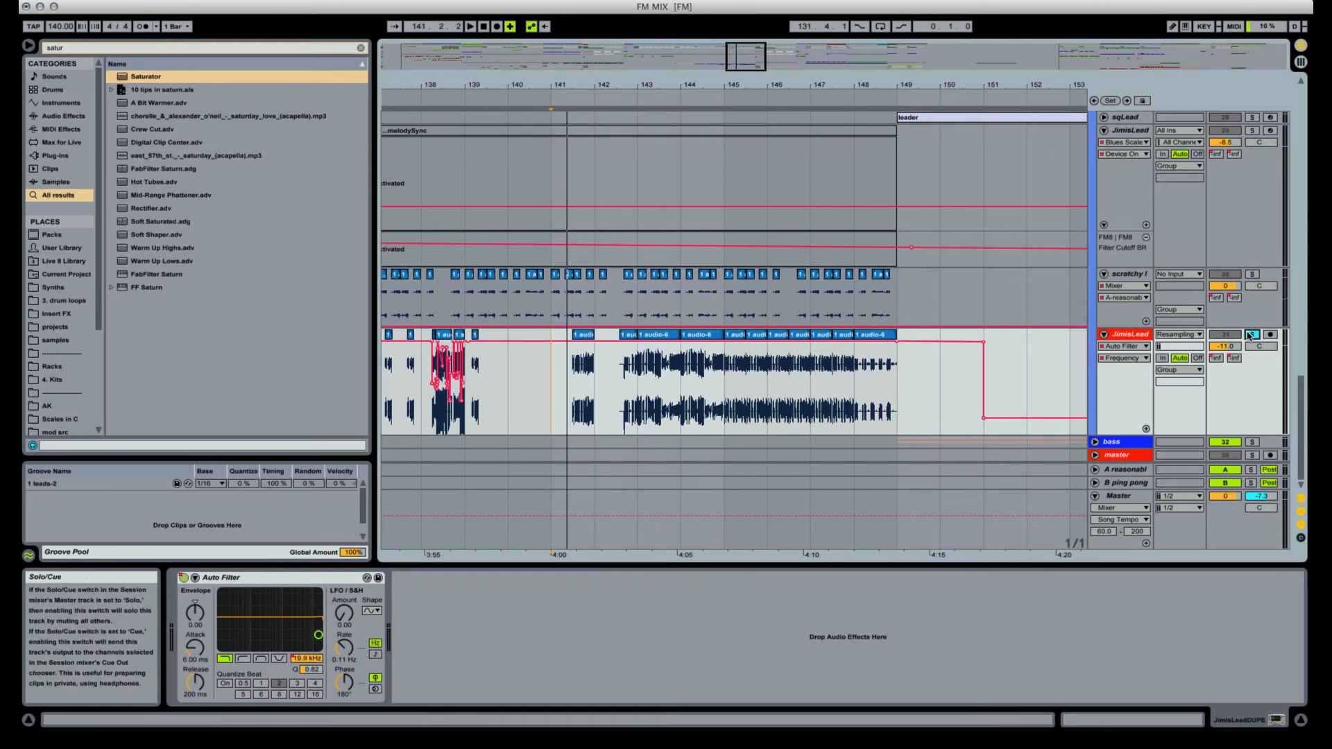
pyautogui.click(414, 315)
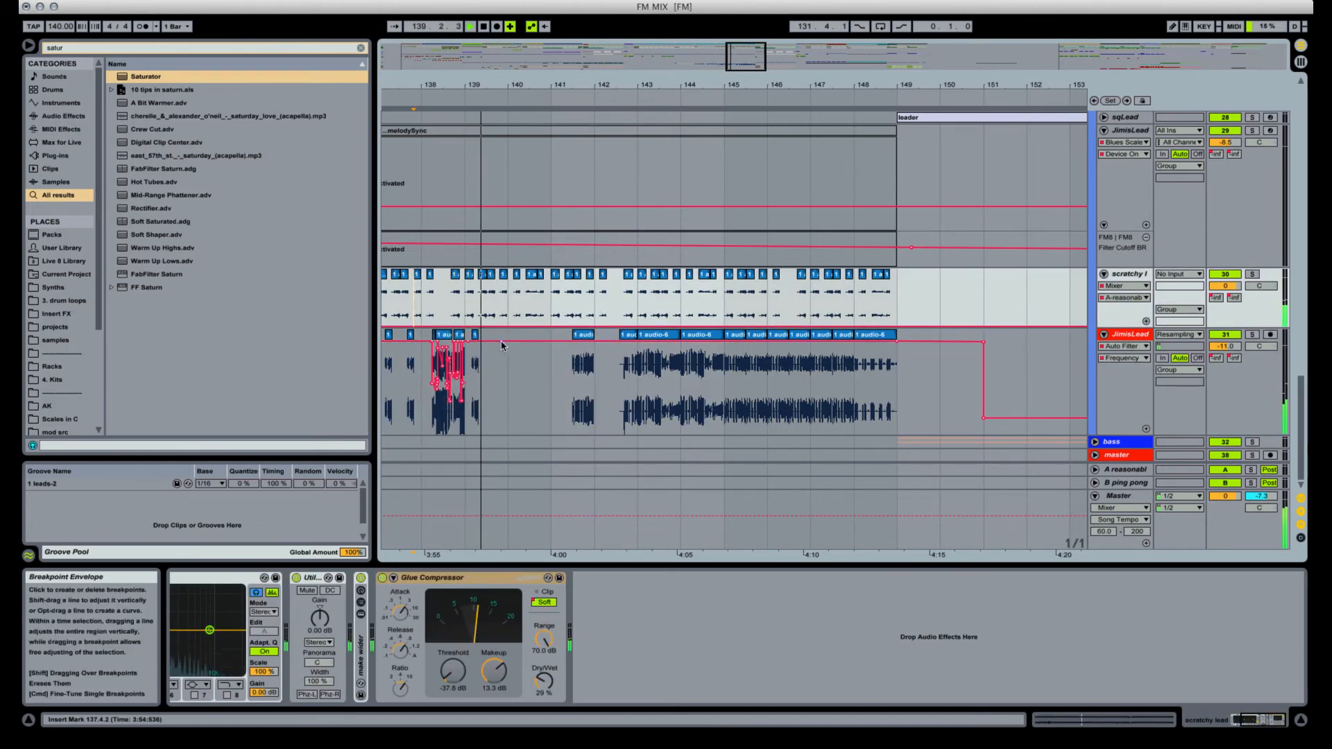
# Ramp JimisLead's filter cutoff down from bar 141 to just after bar 142, keep Soundflower (2ch) on Komplete Audio 6 and play from bar 141.
pyautogui.click(548, 348)
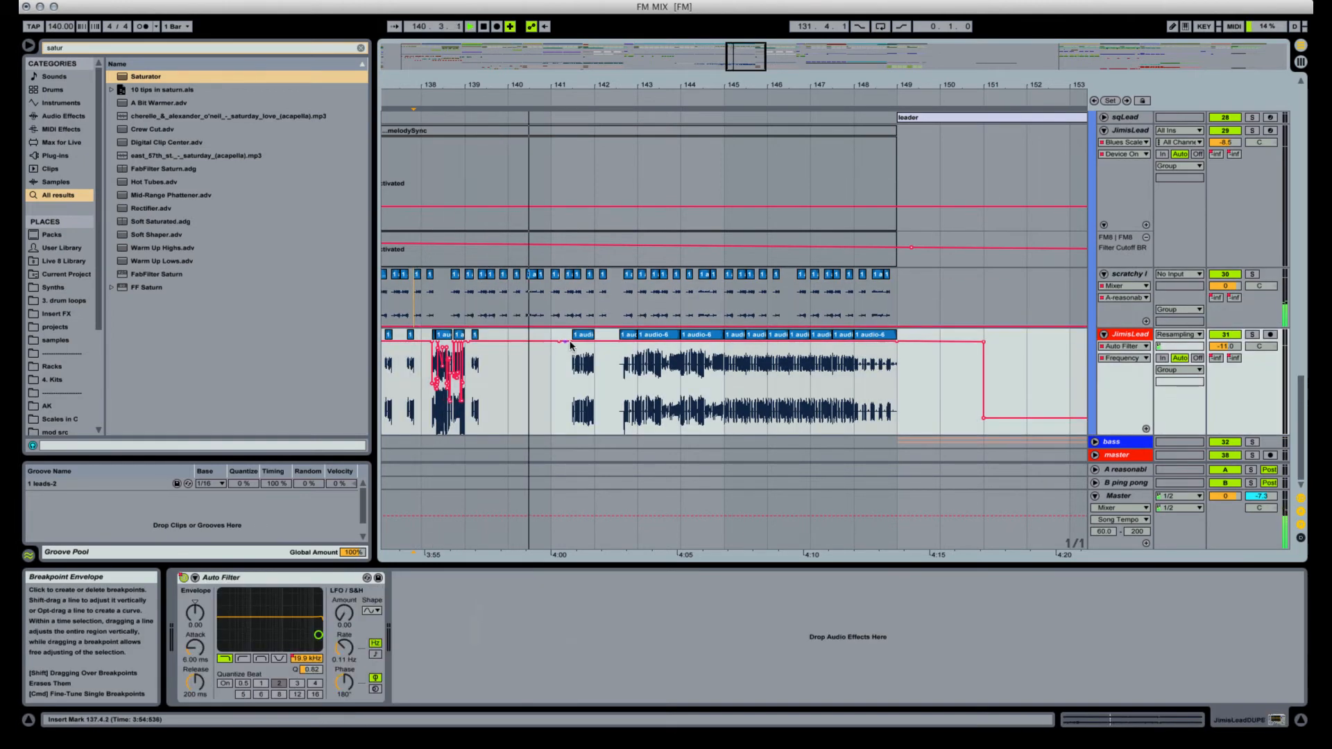
pyautogui.moveTo(610, 341); pyautogui.dragTo(609, 368)
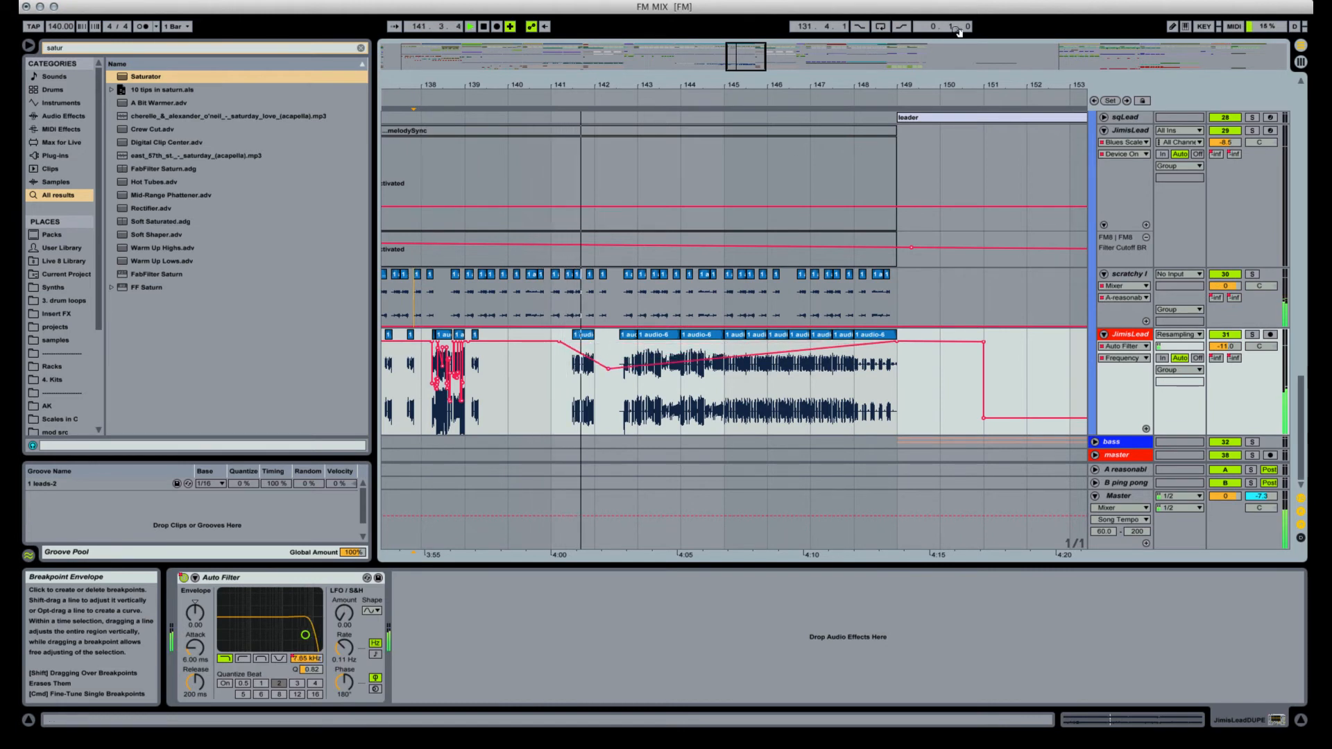
pyautogui.click(927, 0)
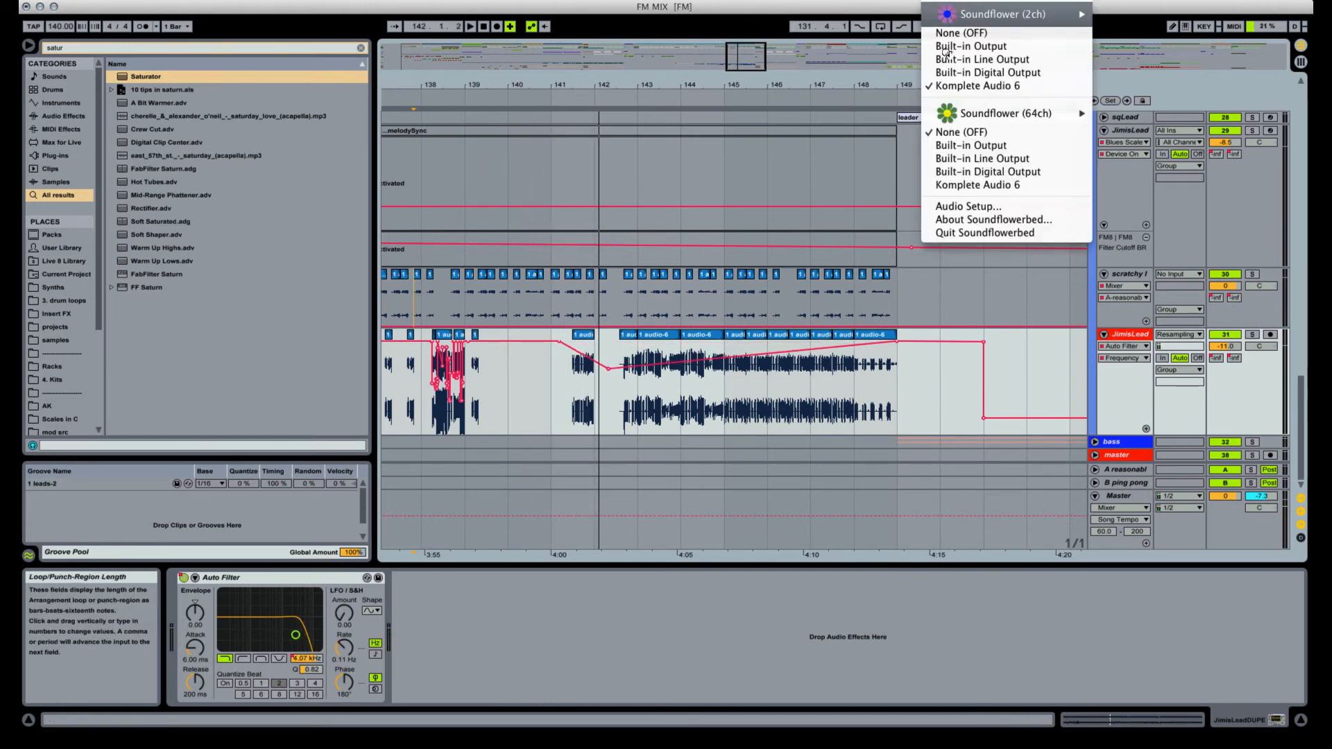
pyautogui.click(942, 86)
pyautogui.click(552, 387)
pyautogui.press('space')
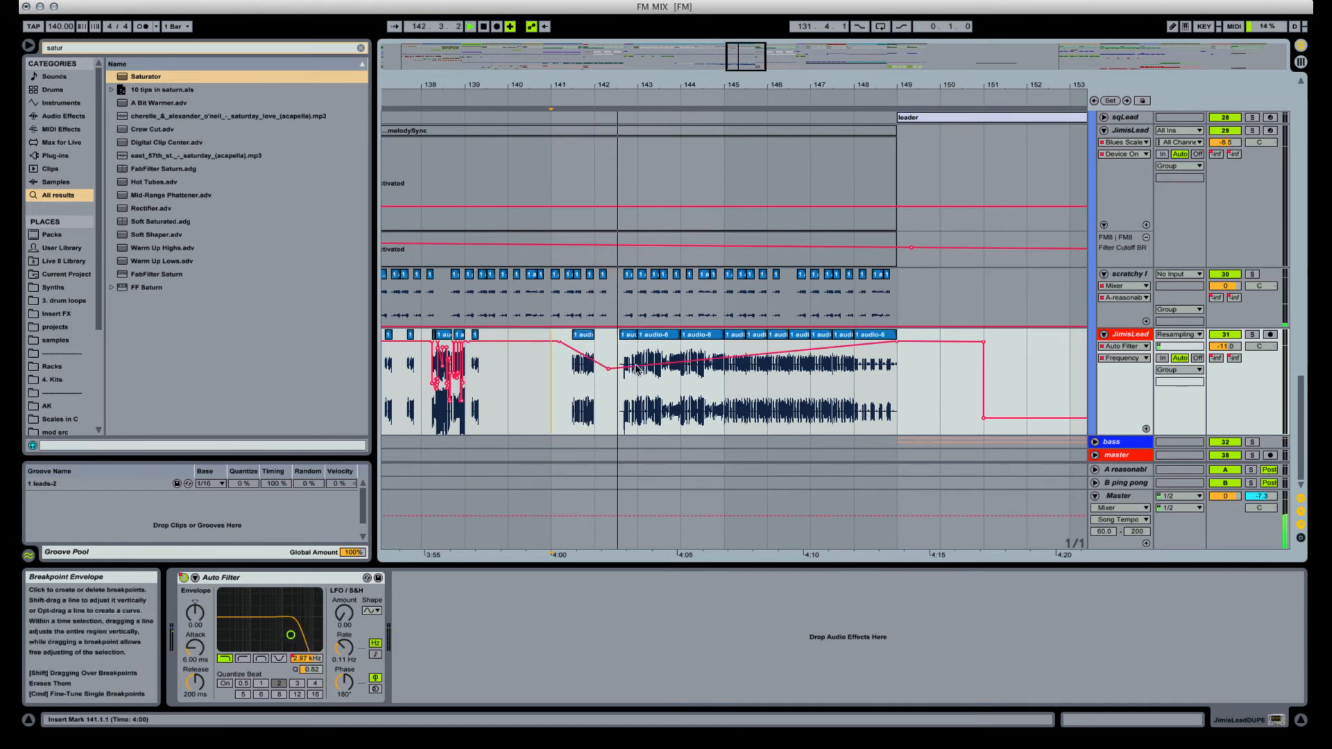
# Add alternating dips and peaks to JimisLead's filter cutoff automation between bars 144 and 149, and play from bar 142.
pyautogui.moveTo(679, 362); pyautogui.dragTo(896, 368)
pyautogui.click(600, 336)
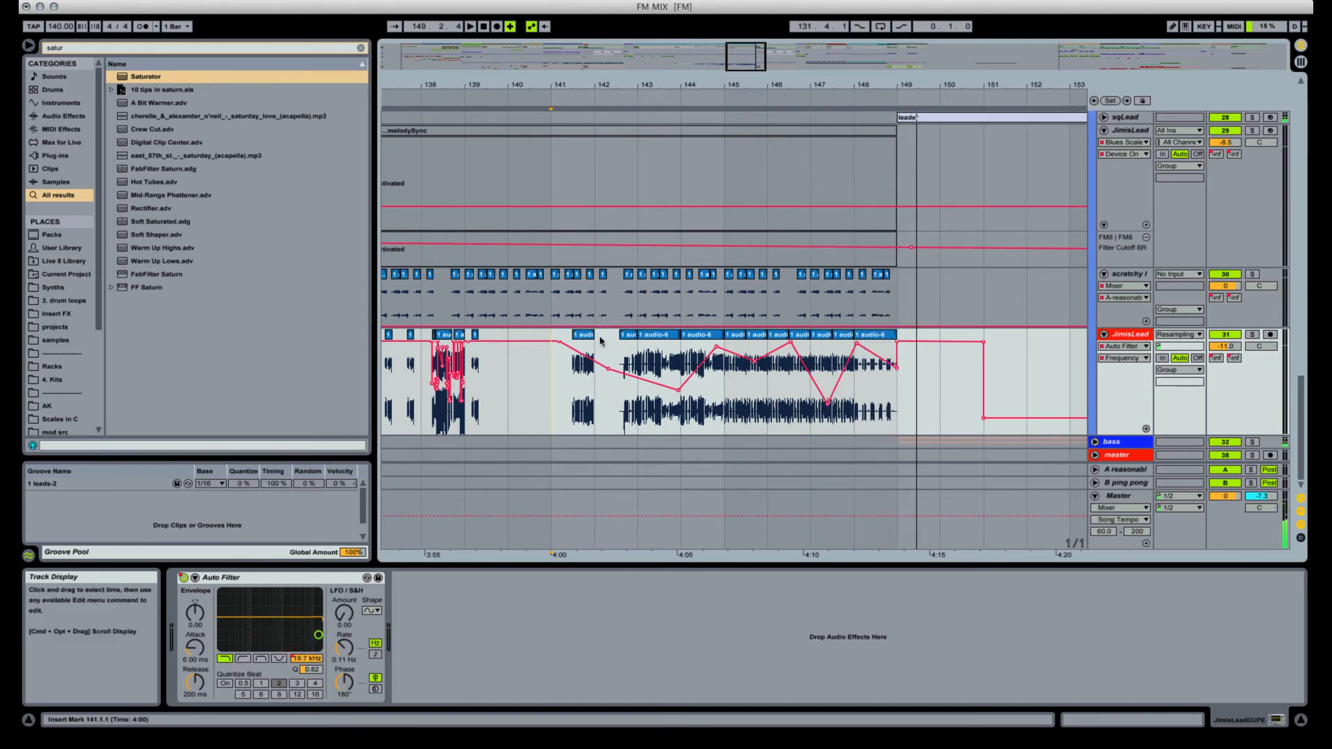
pyautogui.press('space')
pyautogui.press('space')
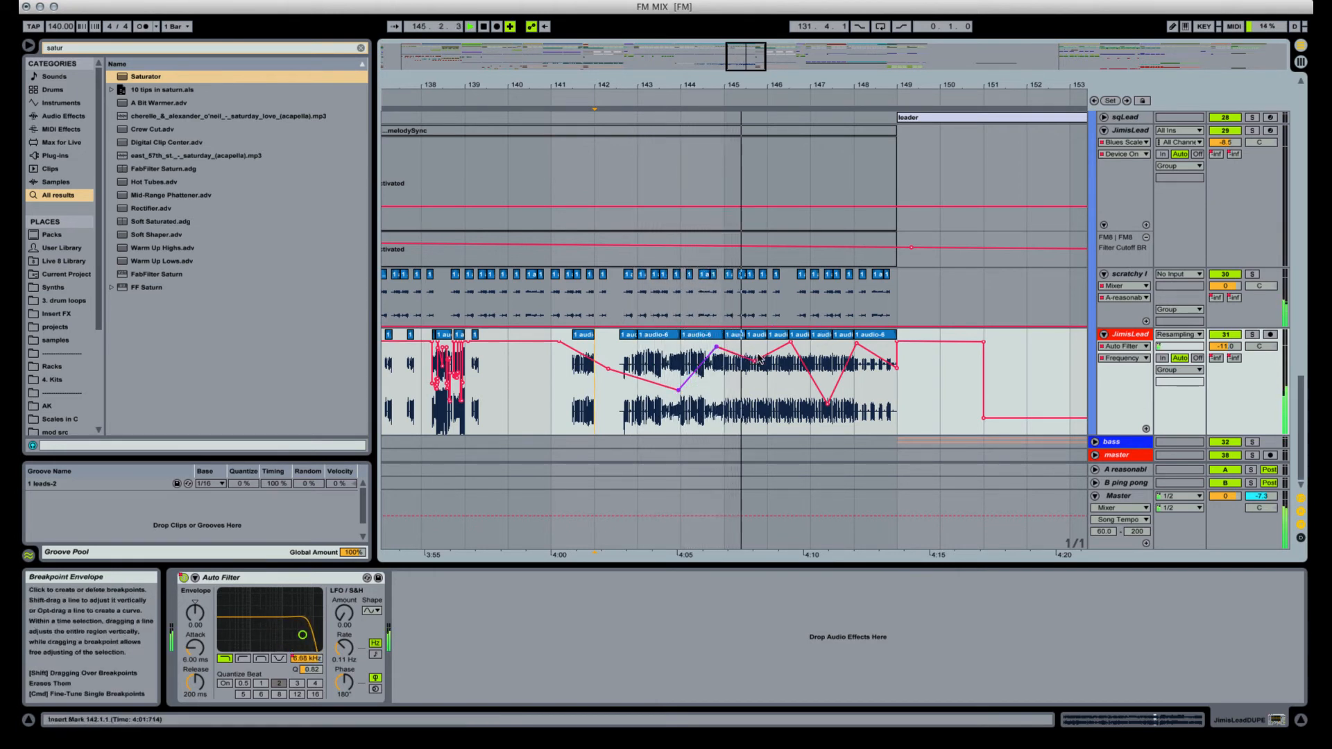
# Duplicate the JimisLead clips and filter automation of bar 147 over bar 148.
pyautogui.click(820, 336)
pyautogui.keyDown('shift'); pyautogui.click(848, 340); pyautogui.keyUp('shift')
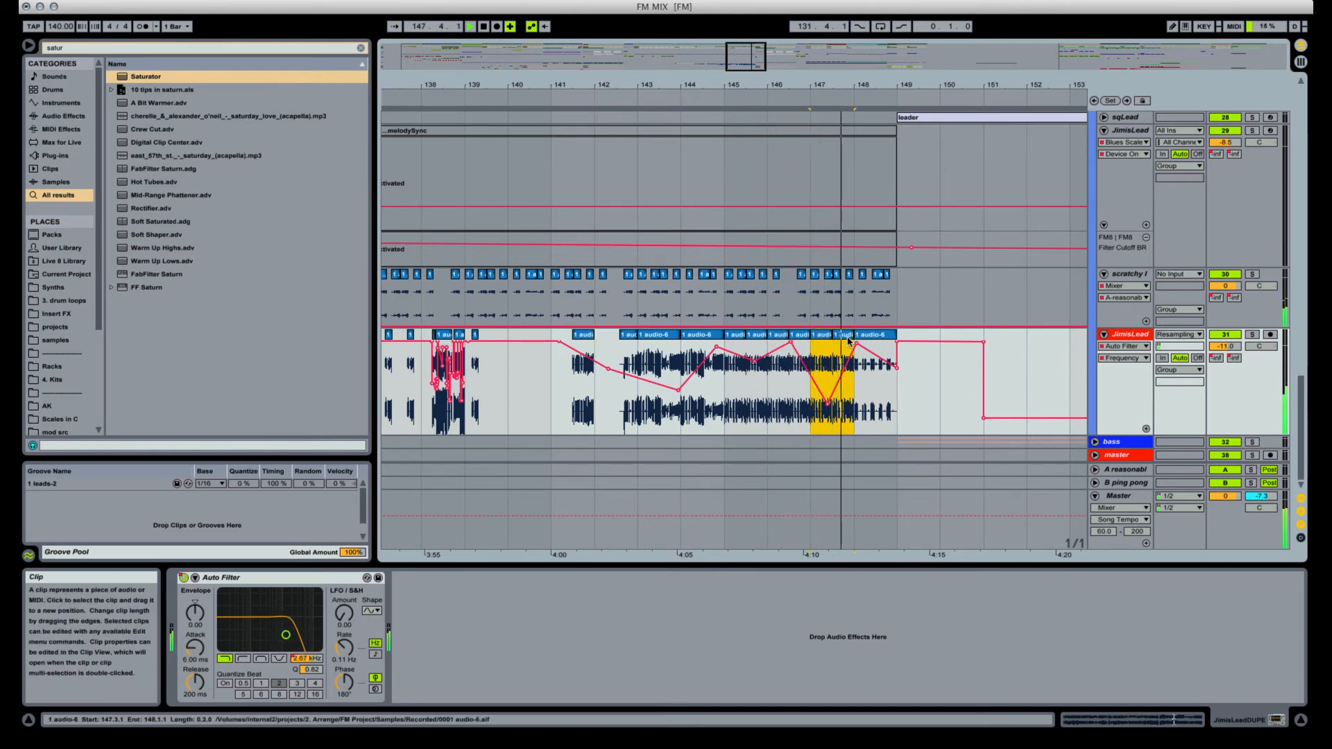
pyautogui.click(856, 338)
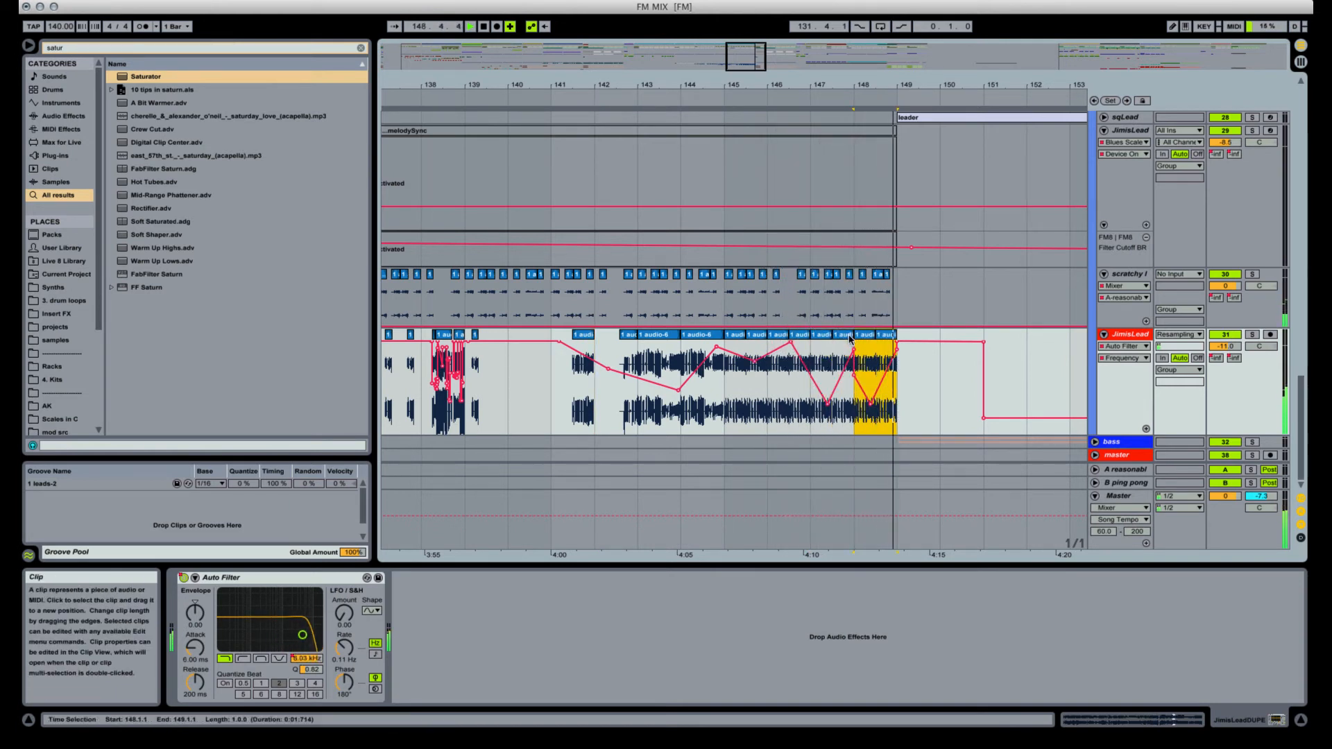
# Deactivate the scratchy lead clips in bar 148 and replay that bar against the other tracks.
pyautogui.moveTo(854, 286); pyautogui.dragTo(901, 294)
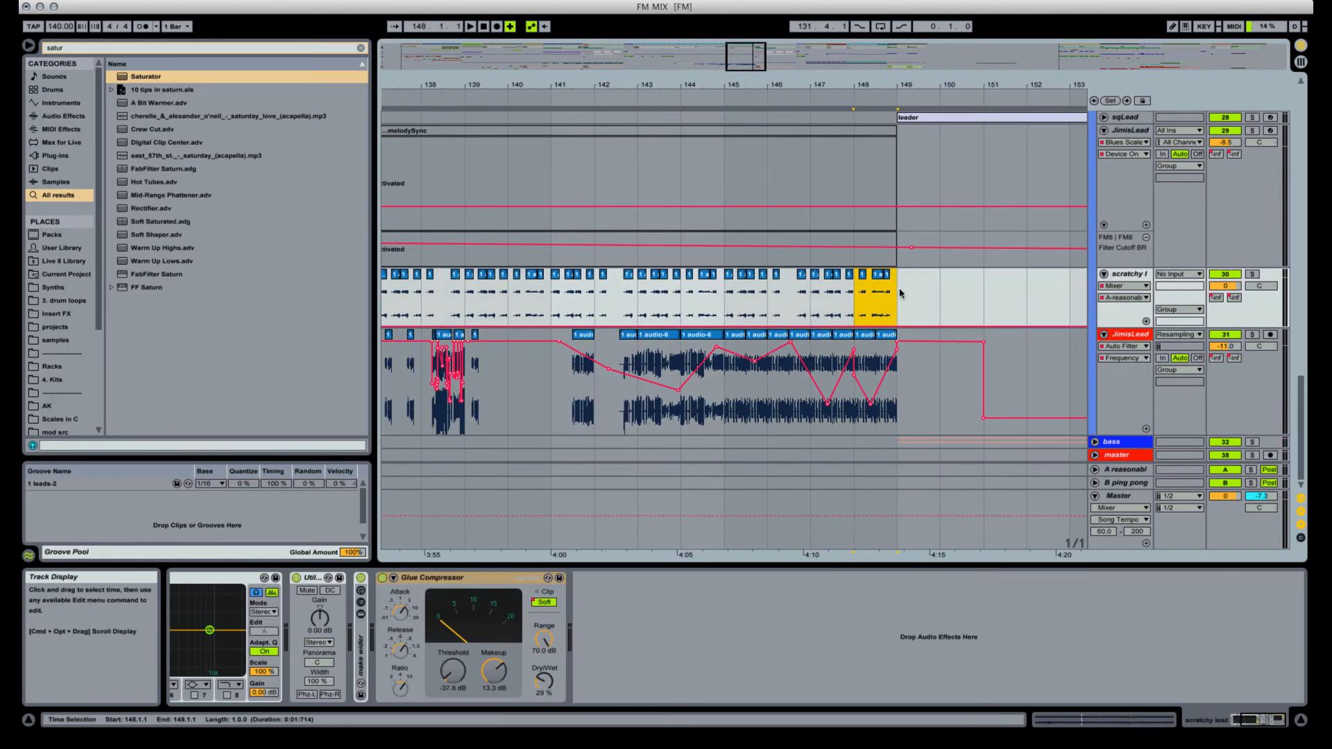
pyautogui.press('space')
pyautogui.scroll(10, 886, 303)
pyautogui.press('space')
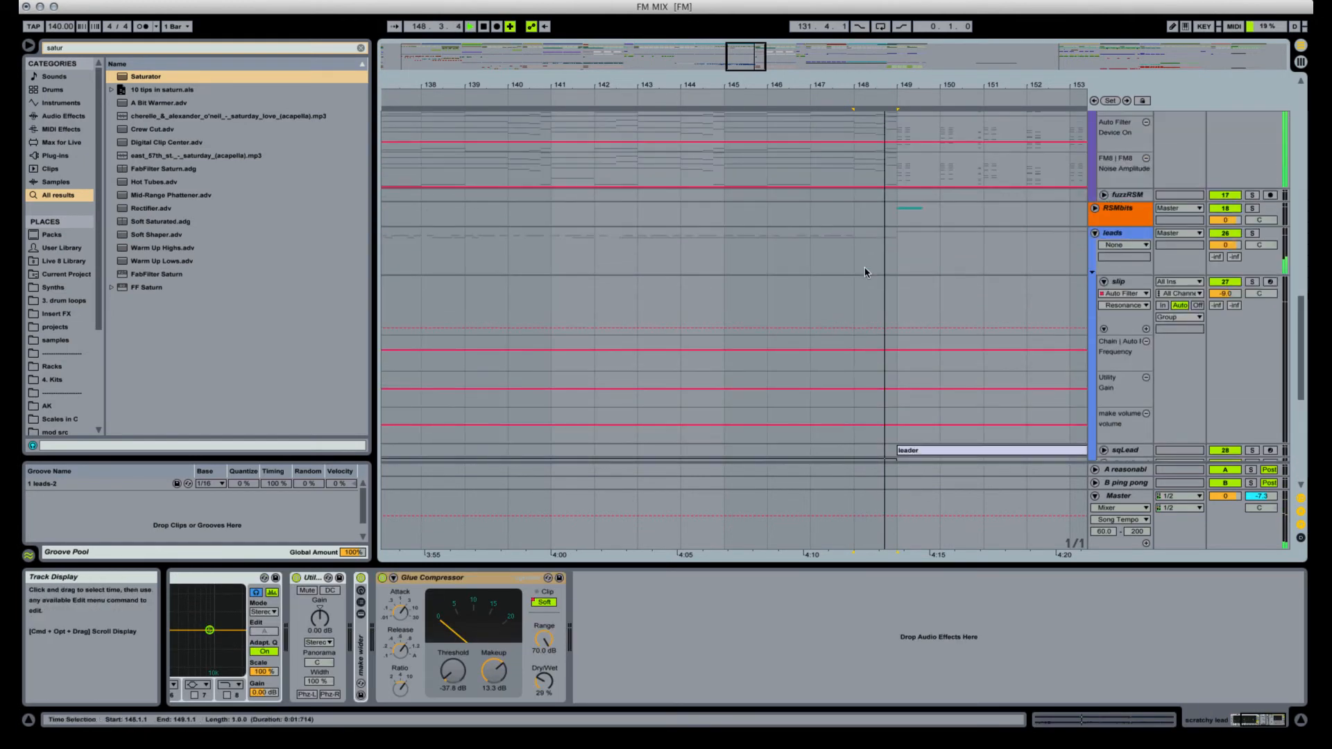
pyautogui.press('space')
pyautogui.scroll(2, 869, 229)
pyautogui.press('space')
pyautogui.scroll(3, 869, 202)
pyautogui.press('space')
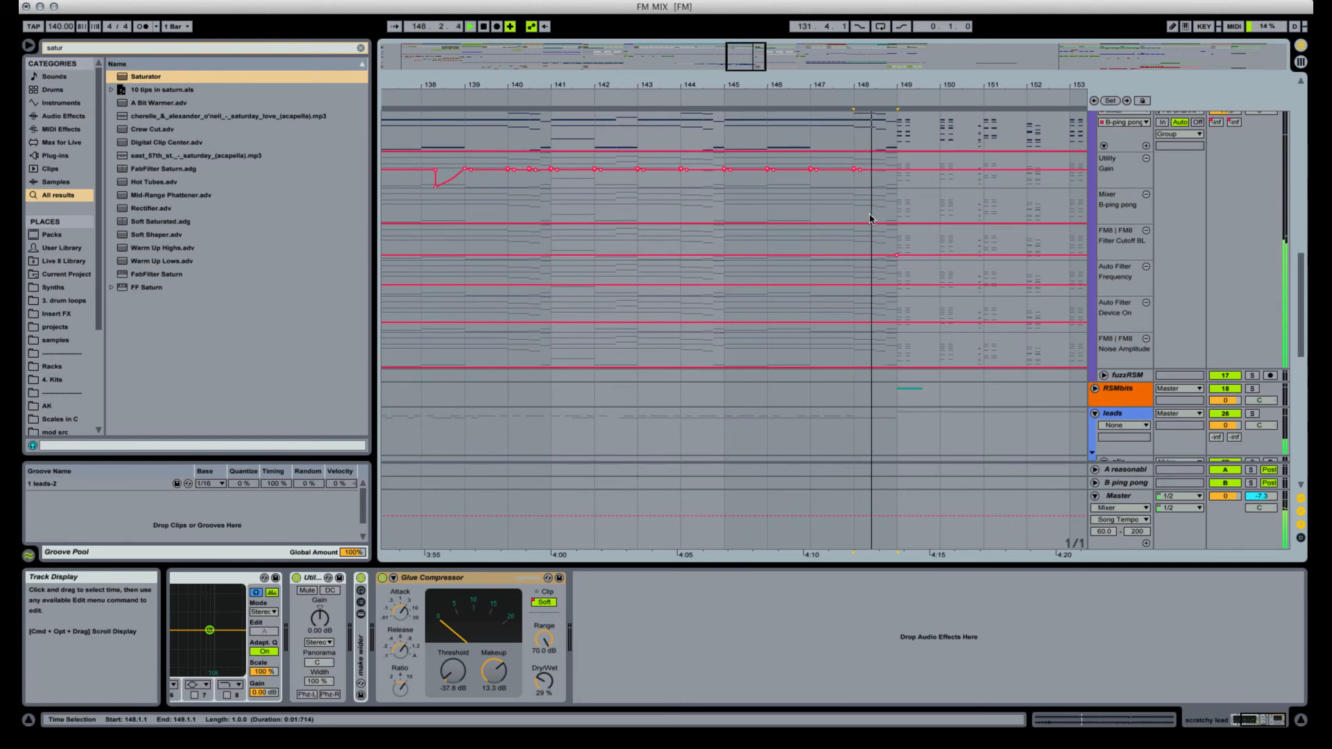
pyautogui.scroll(2, 871, 219)
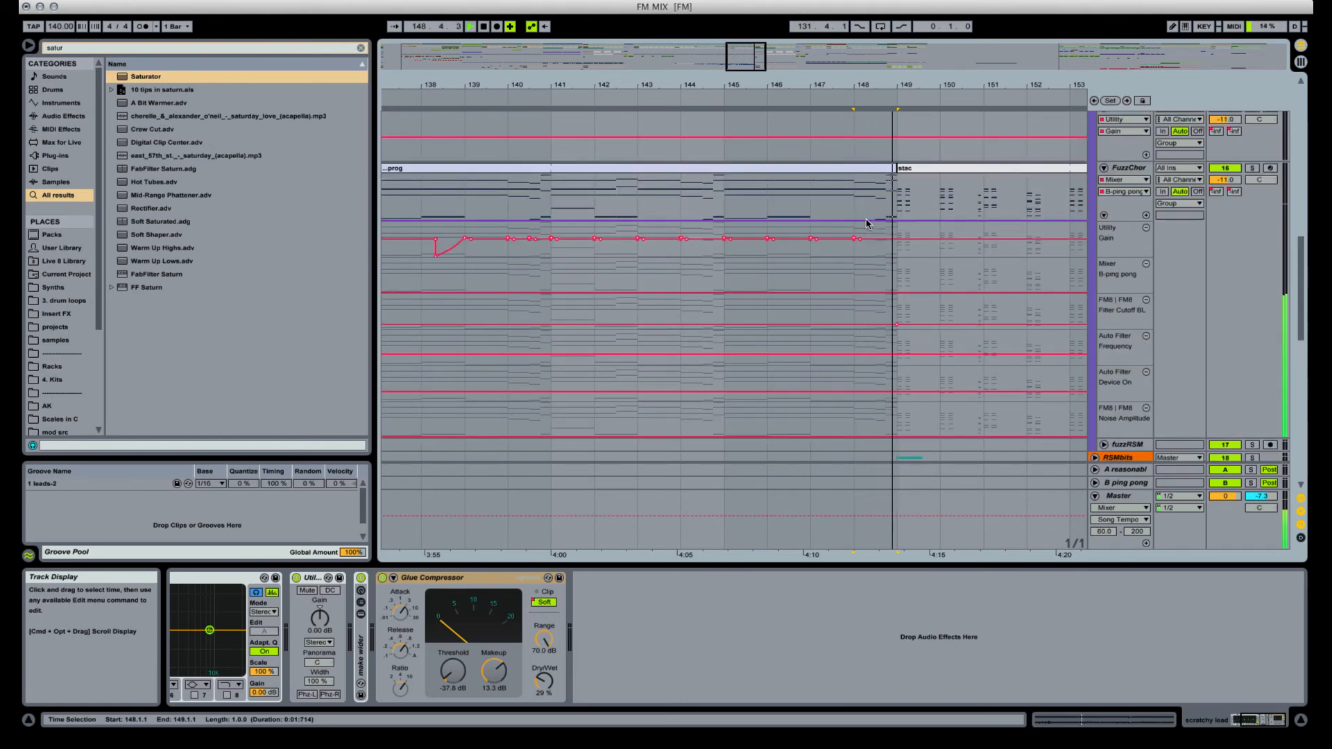
pyautogui.press('space')
# Split the FuzzChords prog clip at bar 148, play the new one-bar clip and open its notes for editing.
pyautogui.click(856, 189)
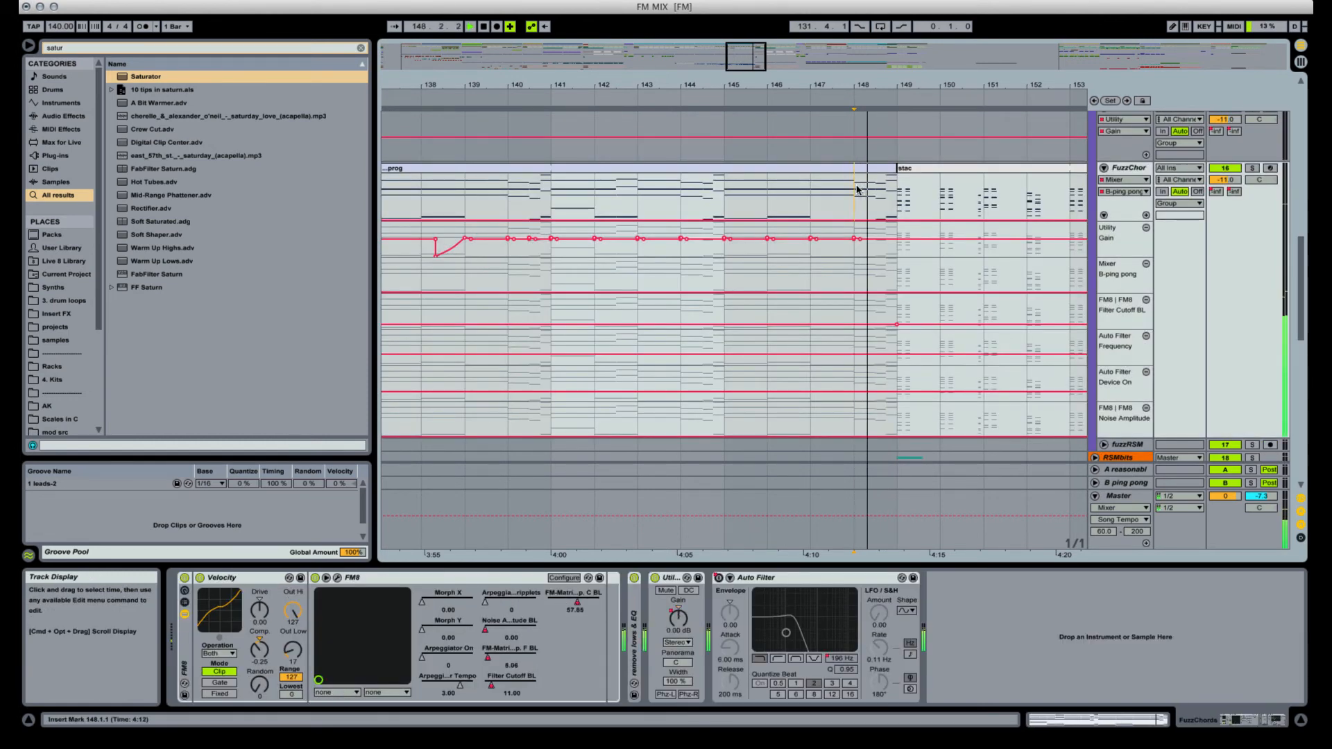
pyautogui.press('super+e')
pyautogui.press('space')
pyautogui.click(878, 170)
pyautogui.press('space')
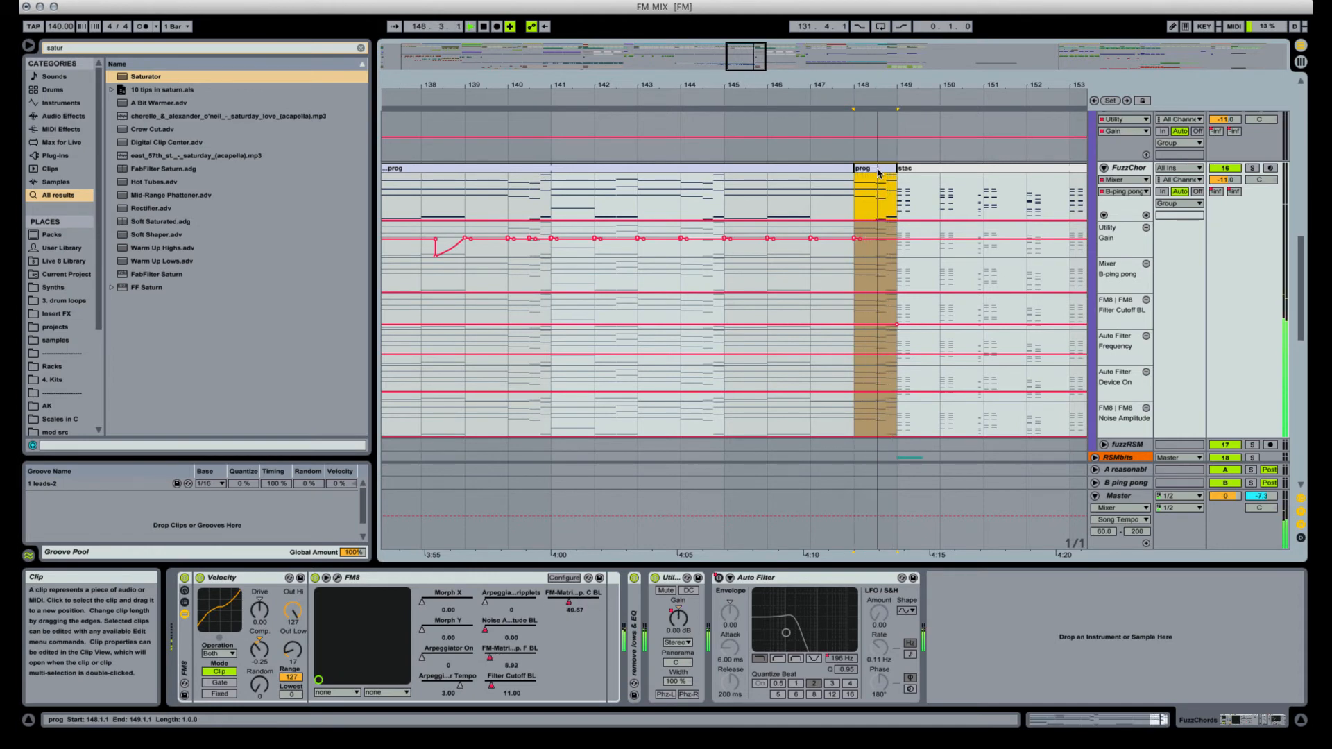
pyautogui.click(1105, 721)
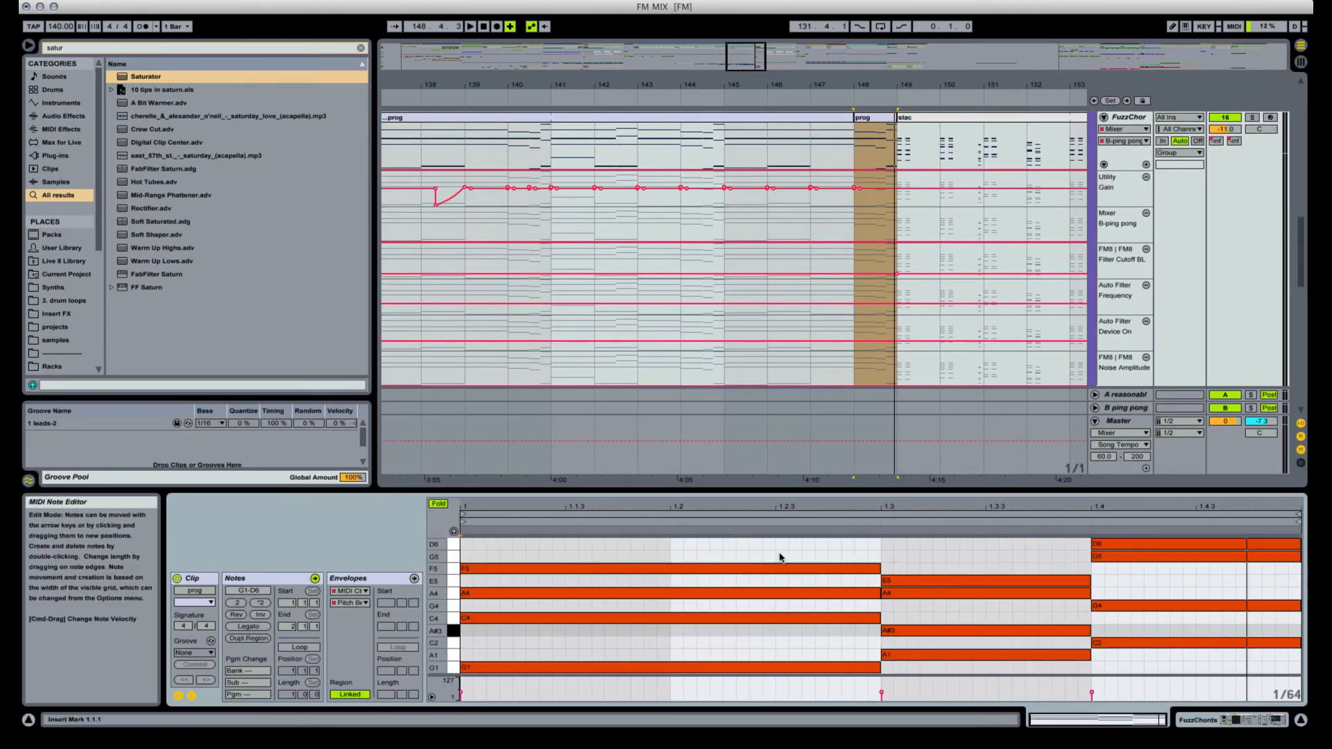
# Delete the clip's notes from 1.3 onward, stretch the remaining chord to 1.4.4 and play it from bar 148.
pyautogui.moveTo(780, 557); pyautogui.dragTo(794, 734)
pyautogui.click(931, 559)
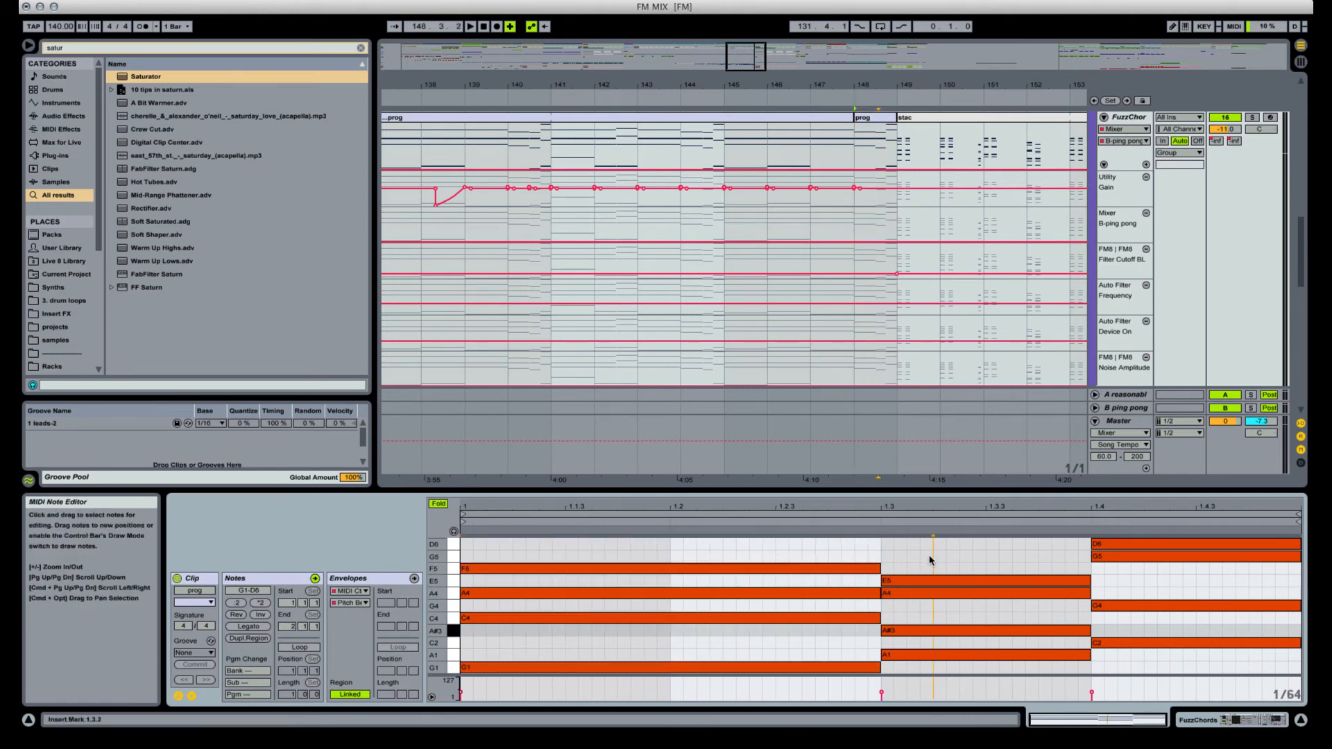
pyautogui.moveTo(1075, 598); pyautogui.dragTo(1238, 706)
pyautogui.press('Delete')
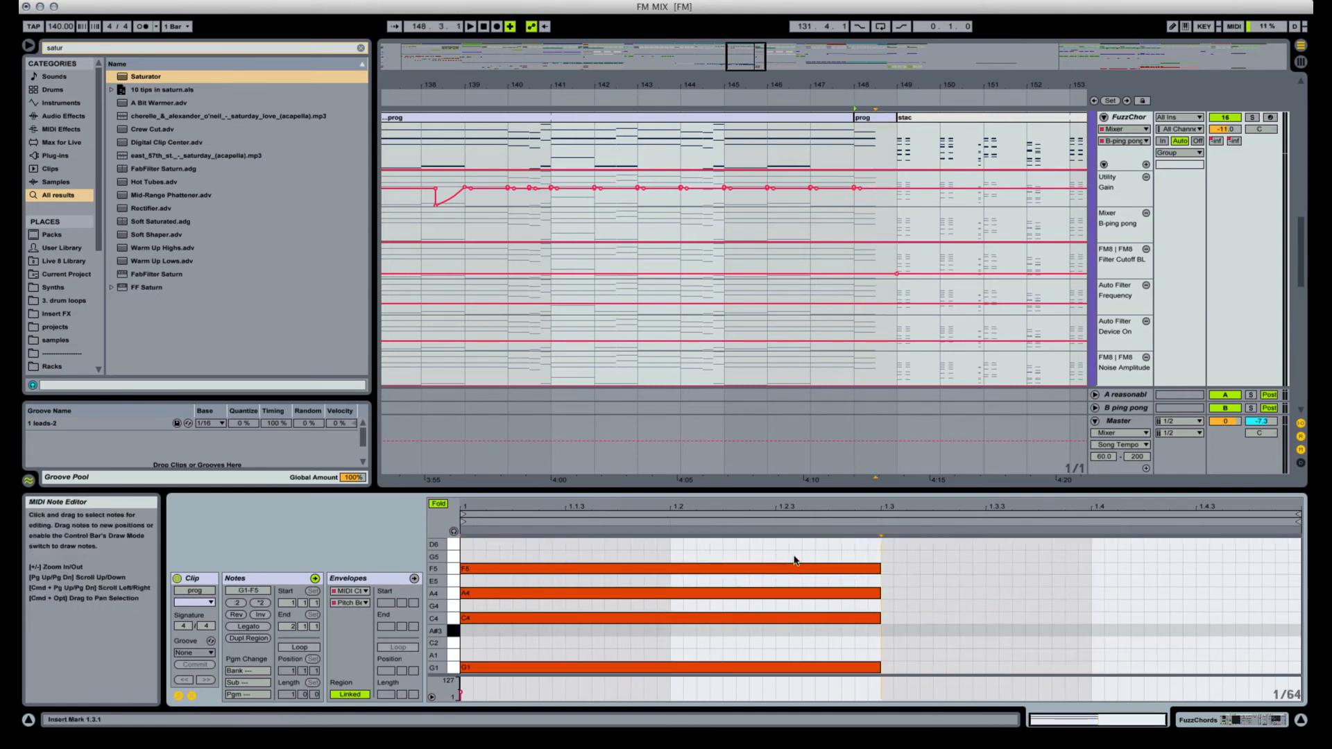
pyautogui.press('super+a')
pyautogui.moveTo(880, 593); pyautogui.dragTo(1279, 592)
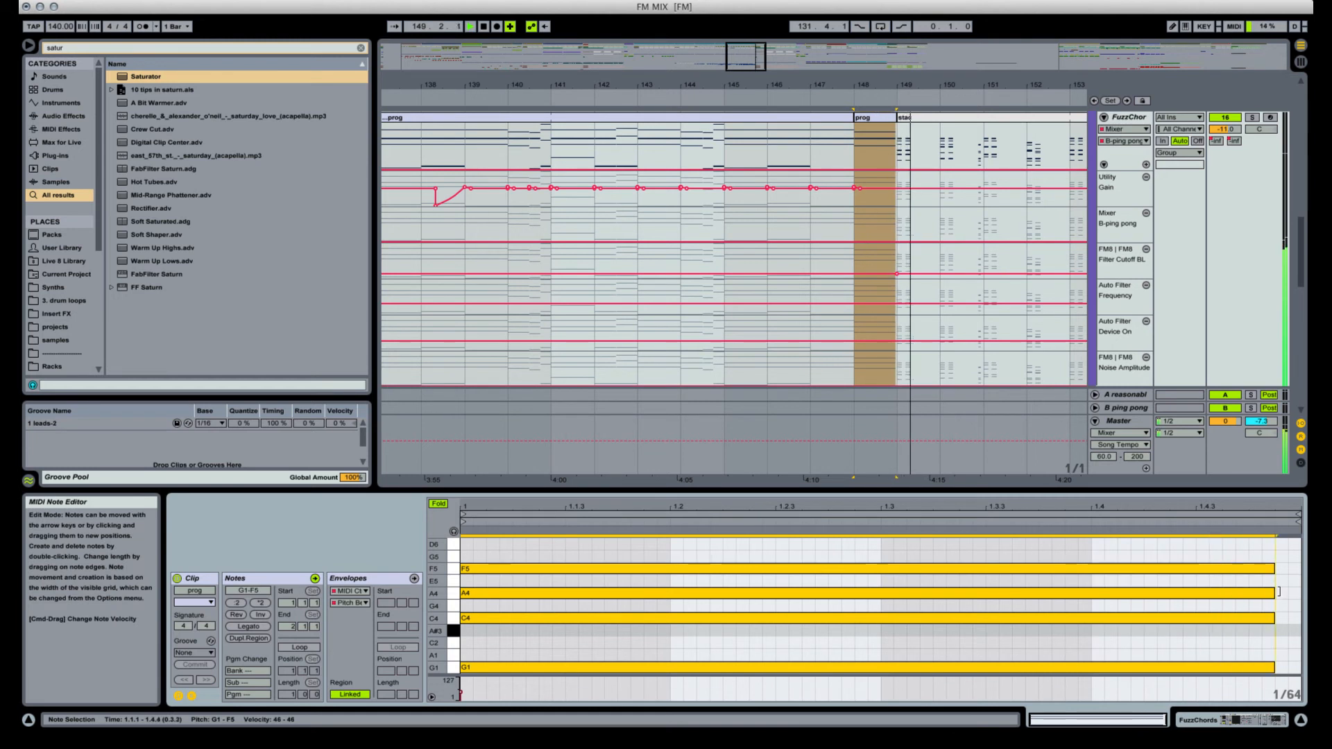
pyautogui.click(878, 187)
pyautogui.press('space')
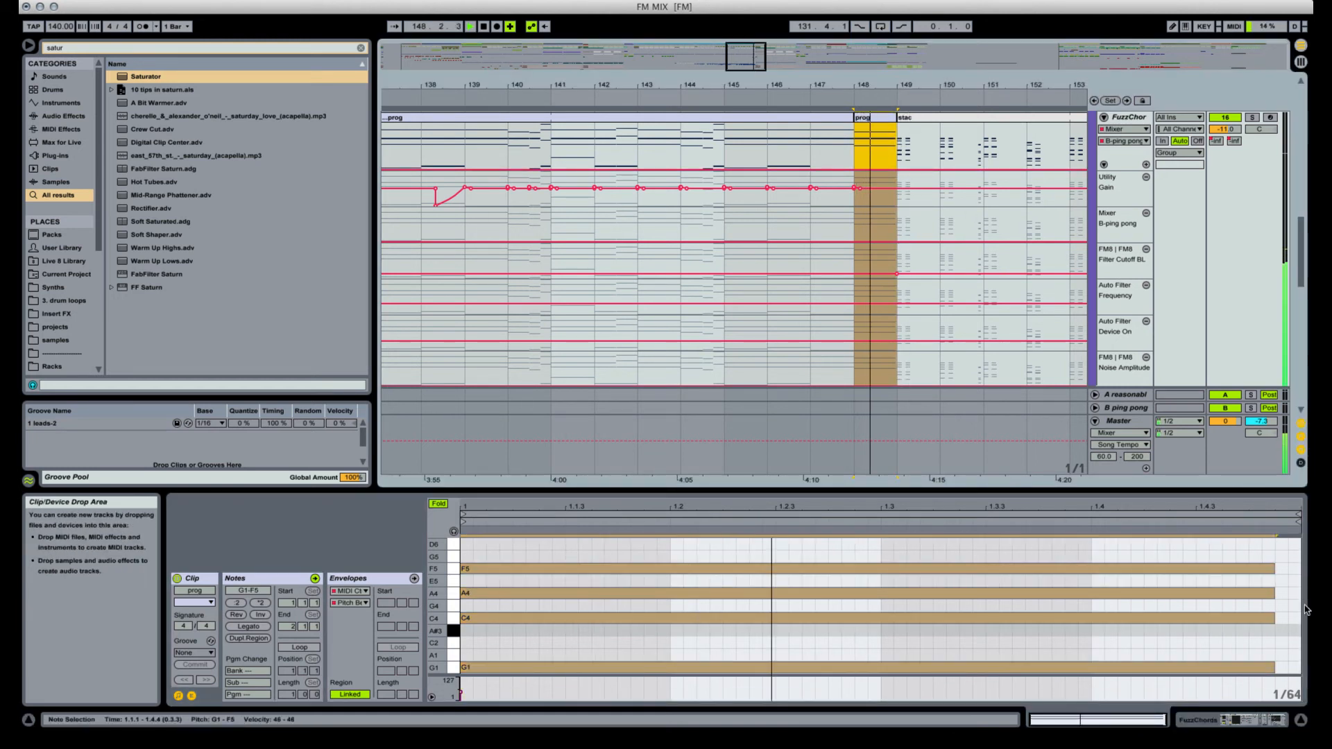
# Show the clip's Pitch Bend envelope and ramp it from the centre near 1.2.3 down to -8192 near the clip's end.
pyautogui.press('space')
pyautogui.click(354, 604)
pyautogui.click(416, 610)
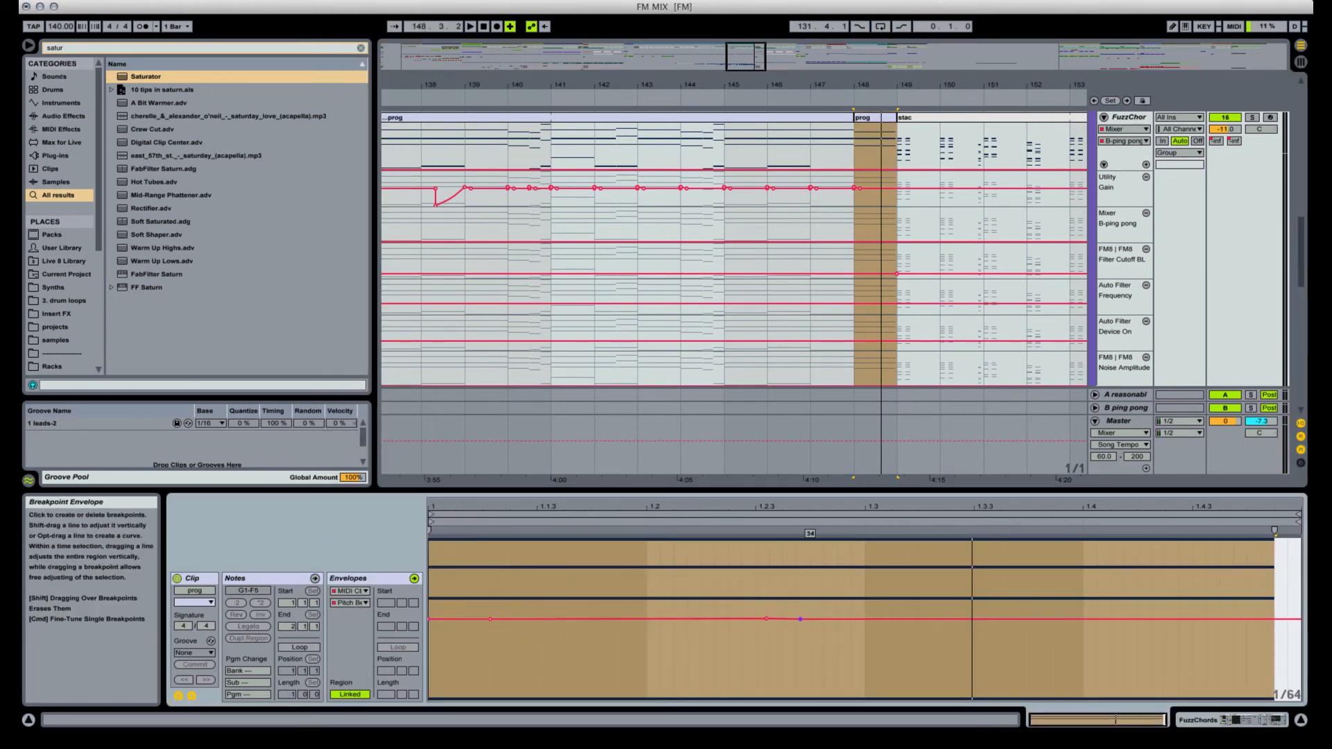
pyautogui.press('space')
pyautogui.moveTo(800, 619); pyautogui.dragTo(1242, 700)
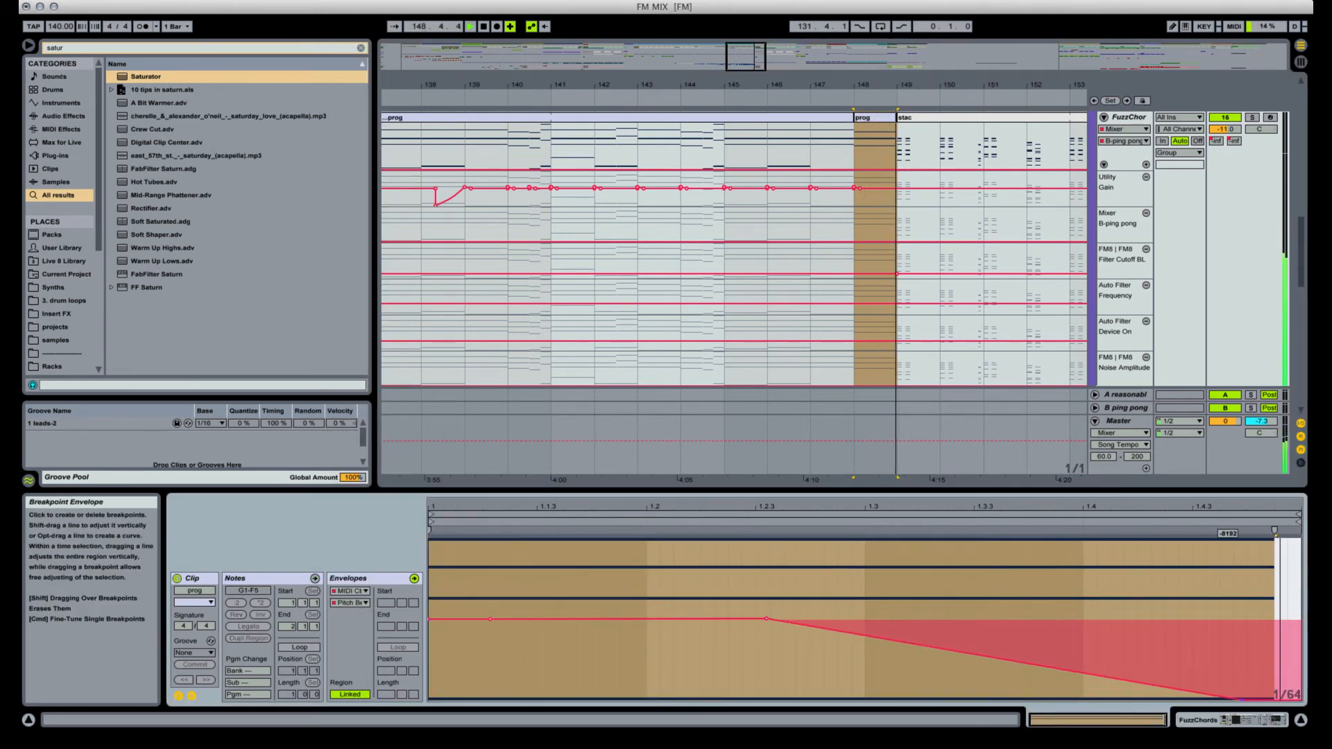
# Add a small Pitch Bend dip at the start of the FuzzChords stac clip at bar 149, and play from bar 147.
pyautogui.click(899, 120)
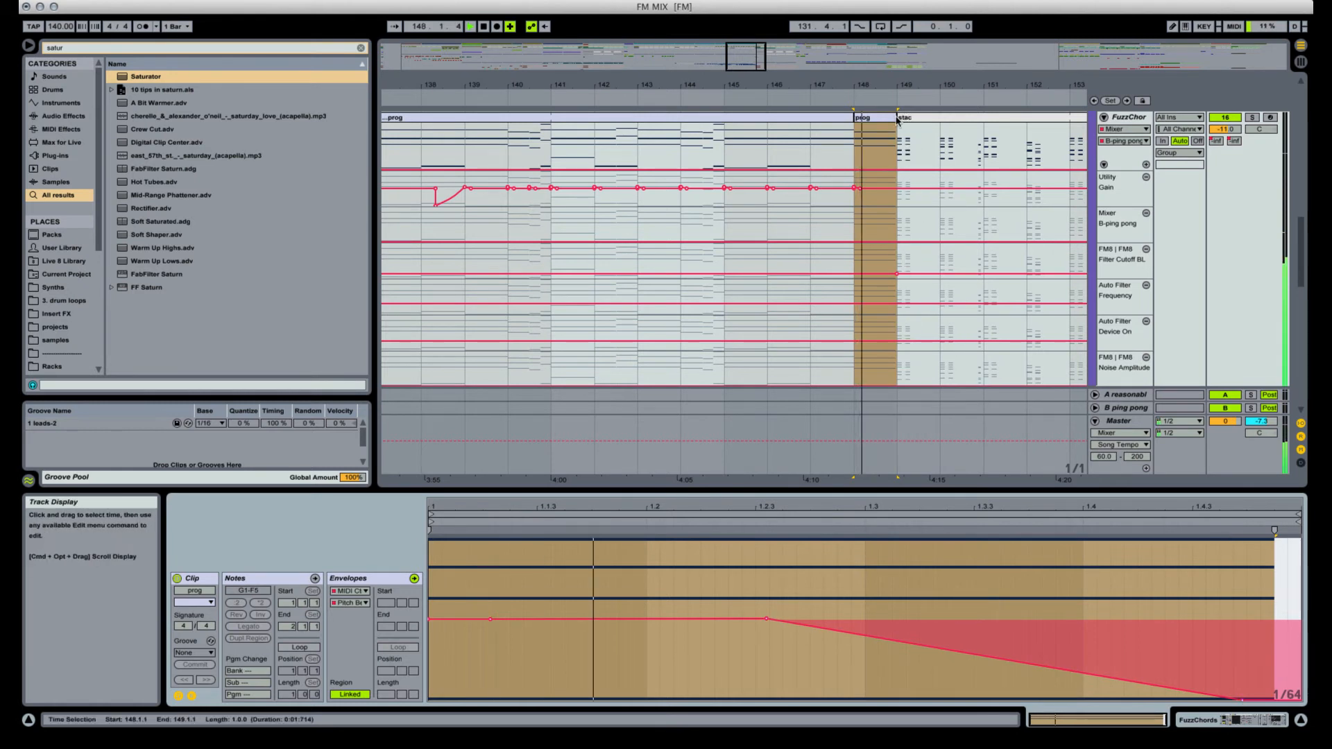
pyautogui.click(900, 119)
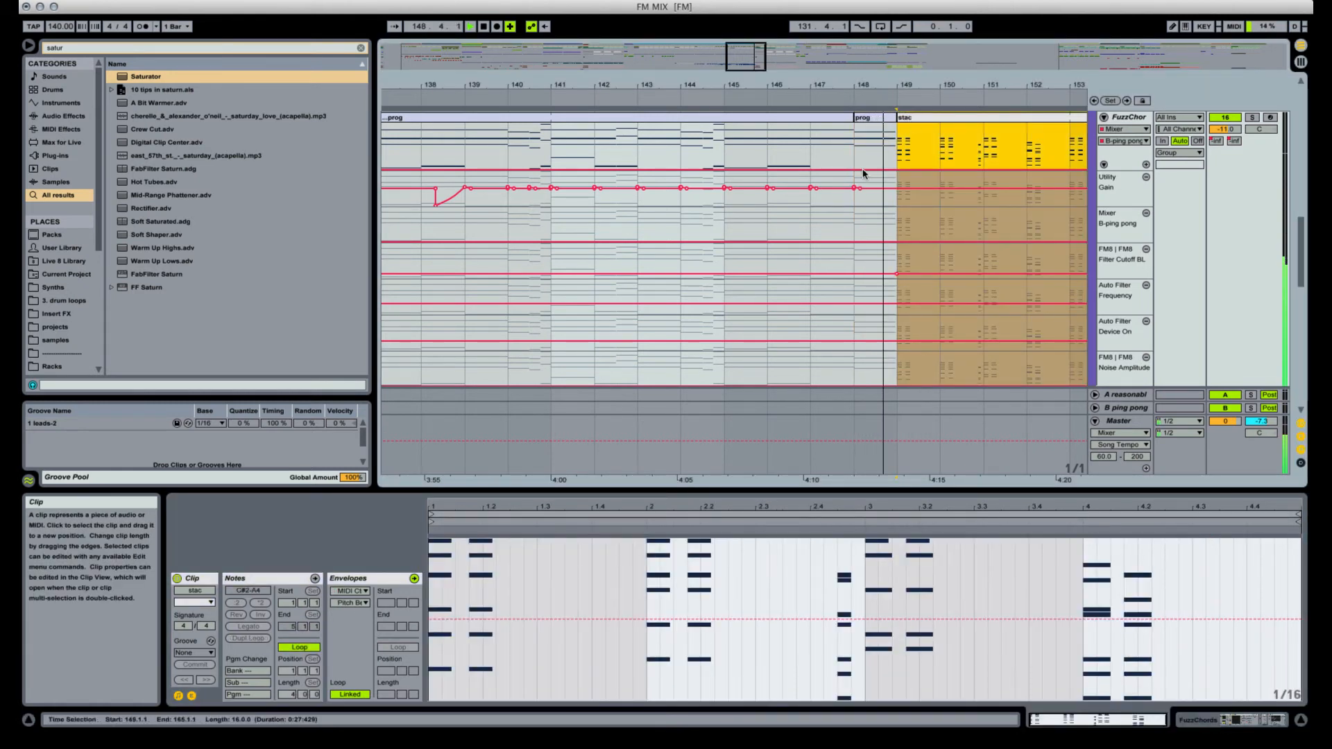
pyautogui.click(442, 619)
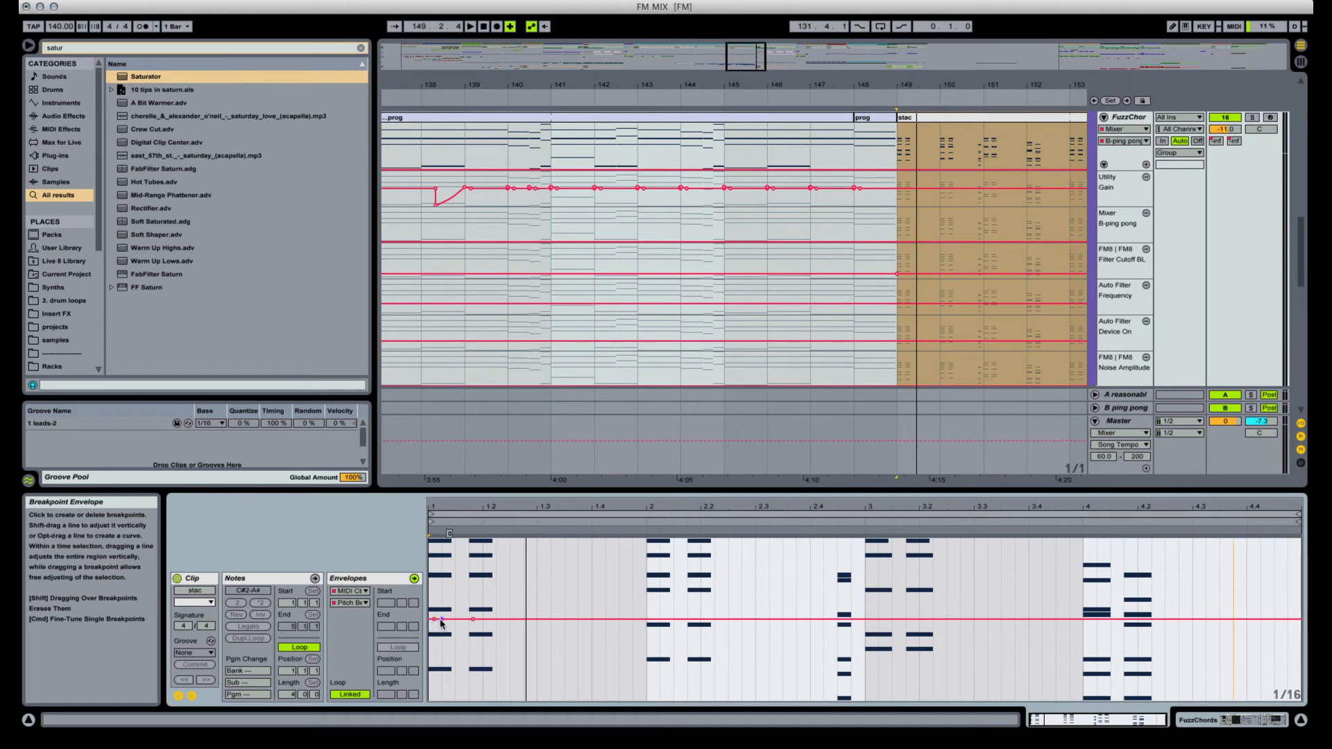
pyautogui.moveTo(441, 620); pyautogui.dragTo(444, 625)
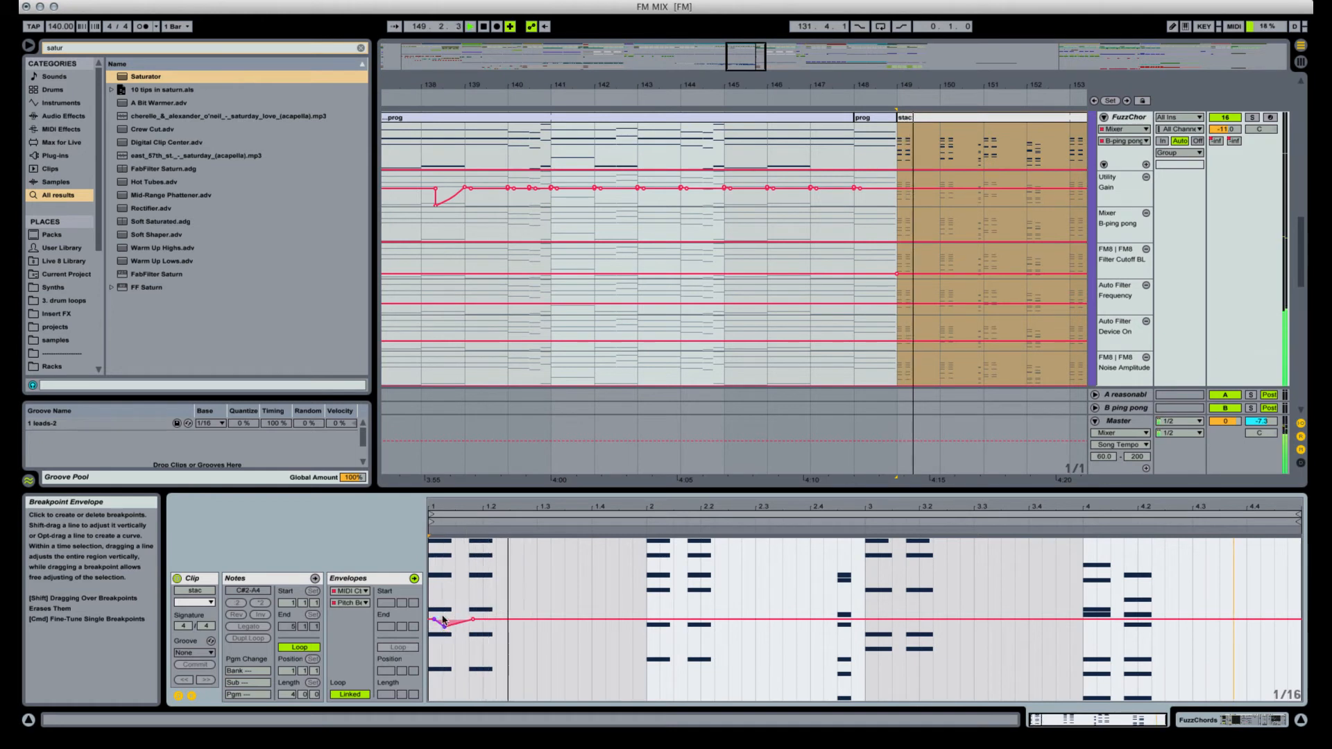
pyautogui.click(811, 186)
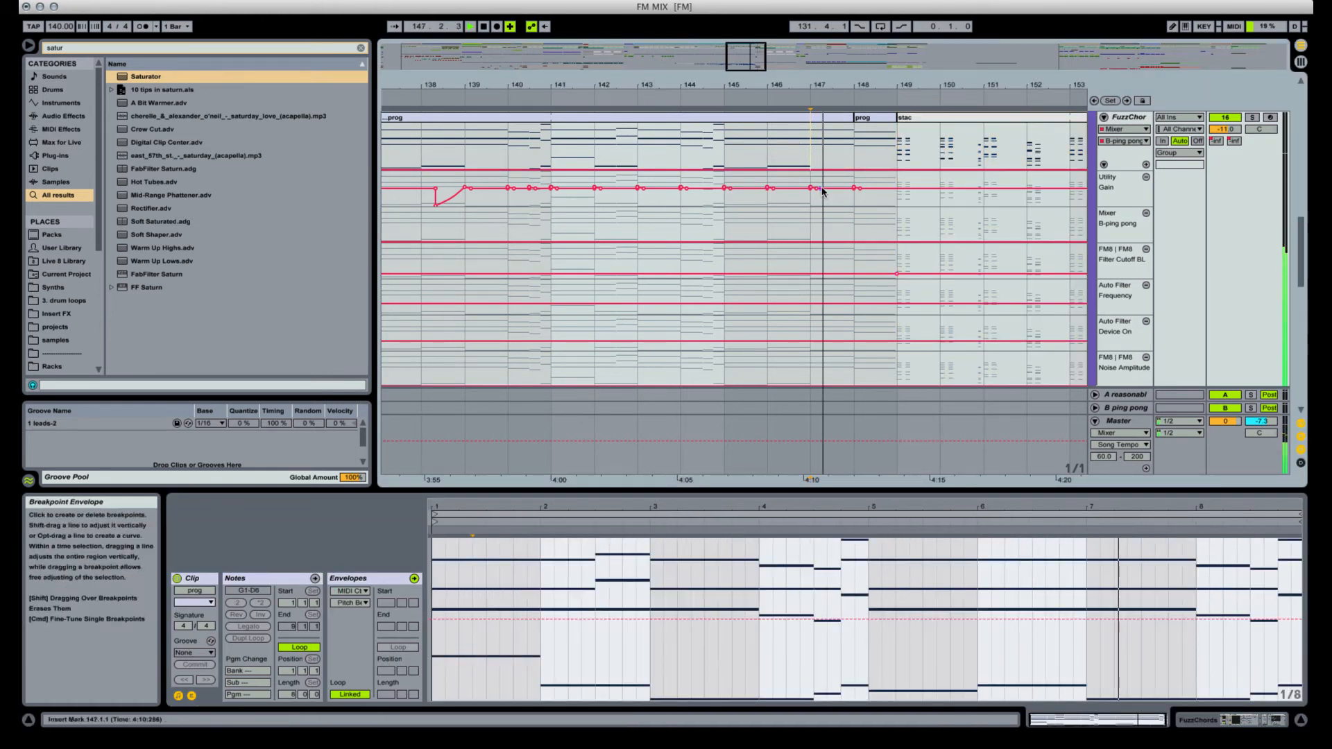
# Trim the end of the kick clip in bar 148 back to about 148.2.4.
pyautogui.scroll(-10, 1035, 200)
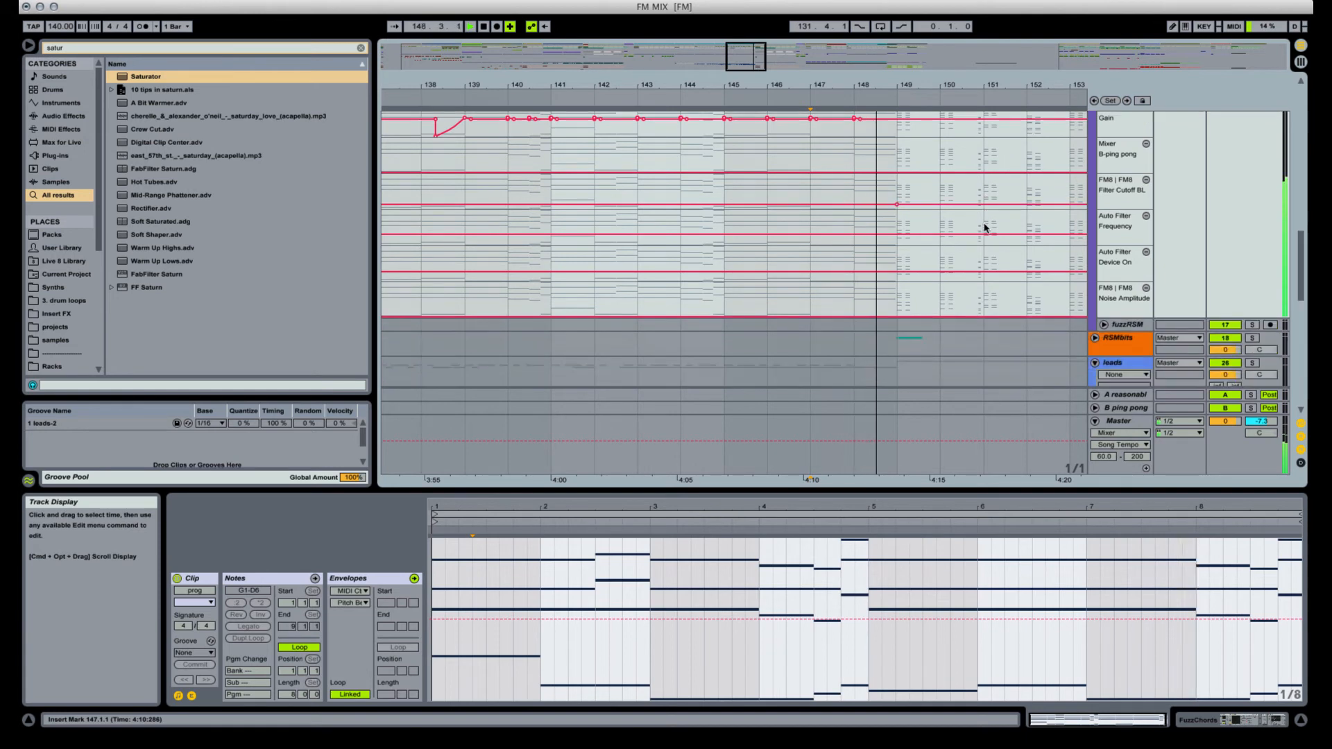
pyautogui.scroll(-10, 902, 236)
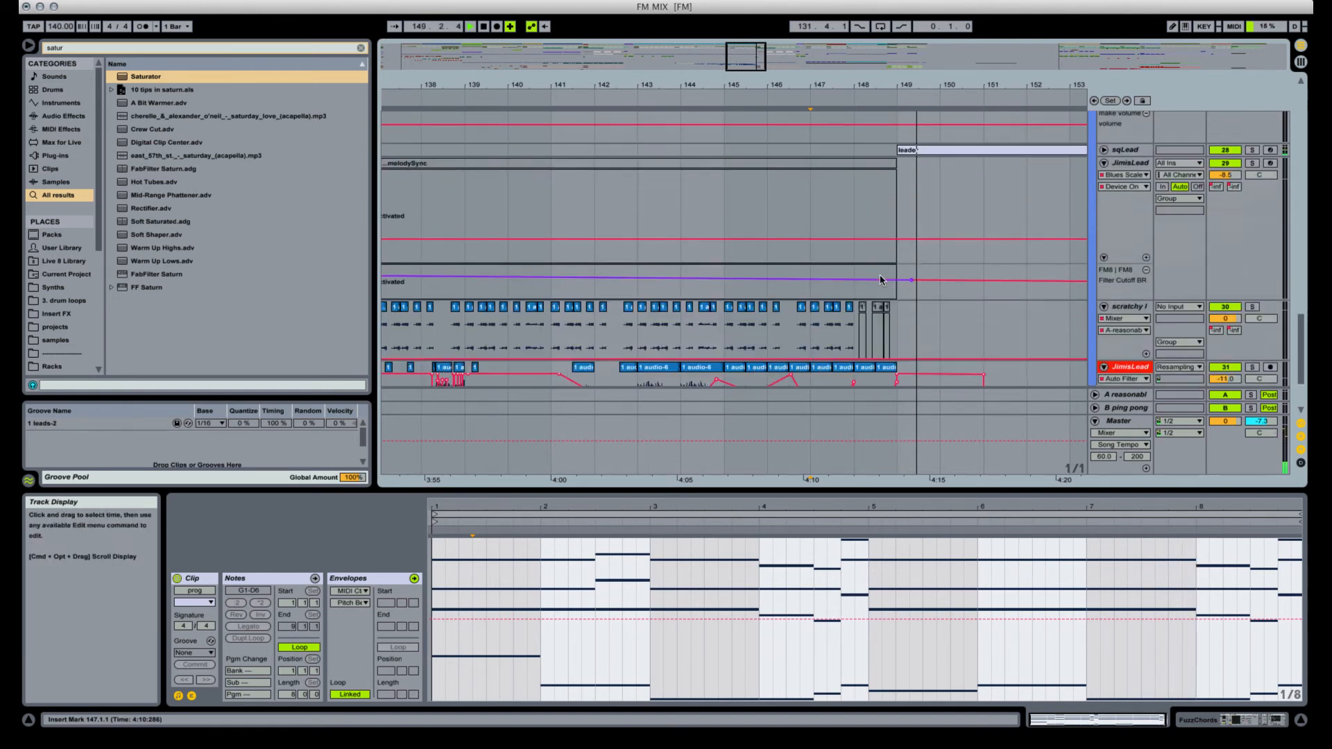
pyautogui.scroll(20, 884, 268)
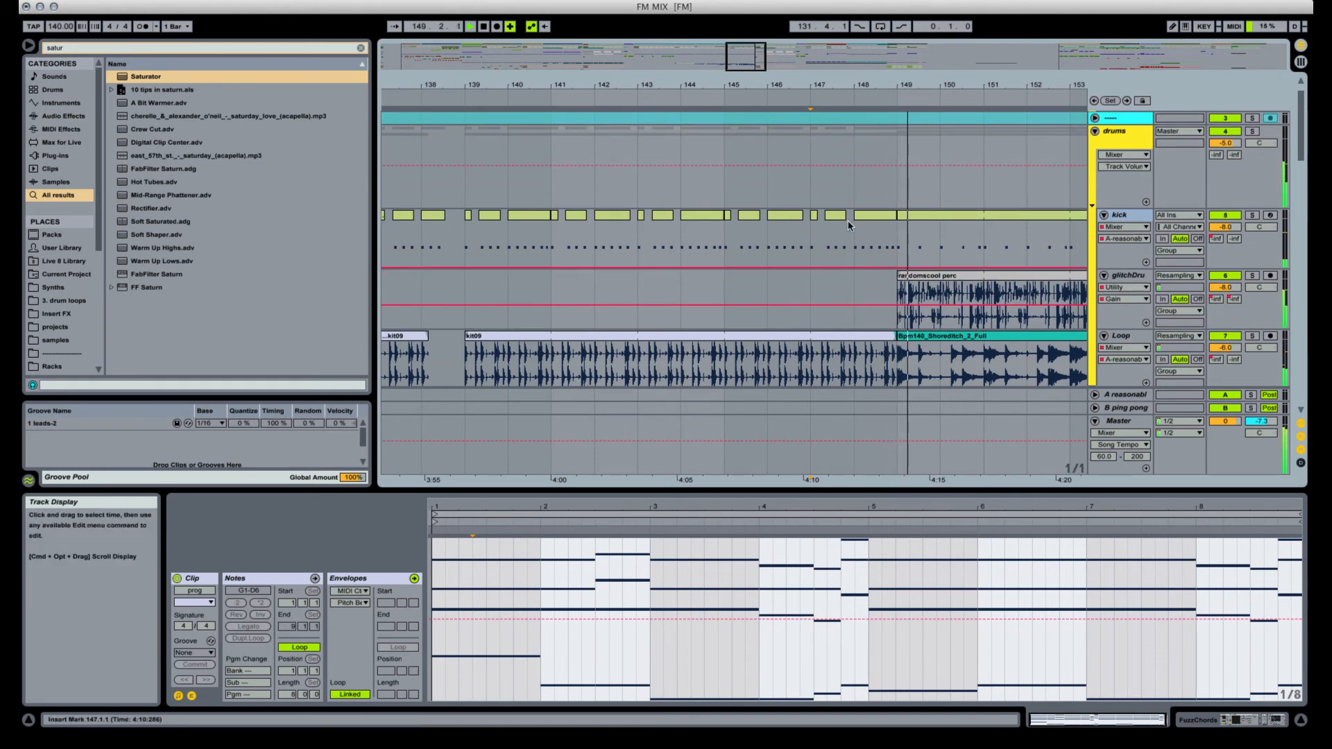
pyautogui.click(855, 233)
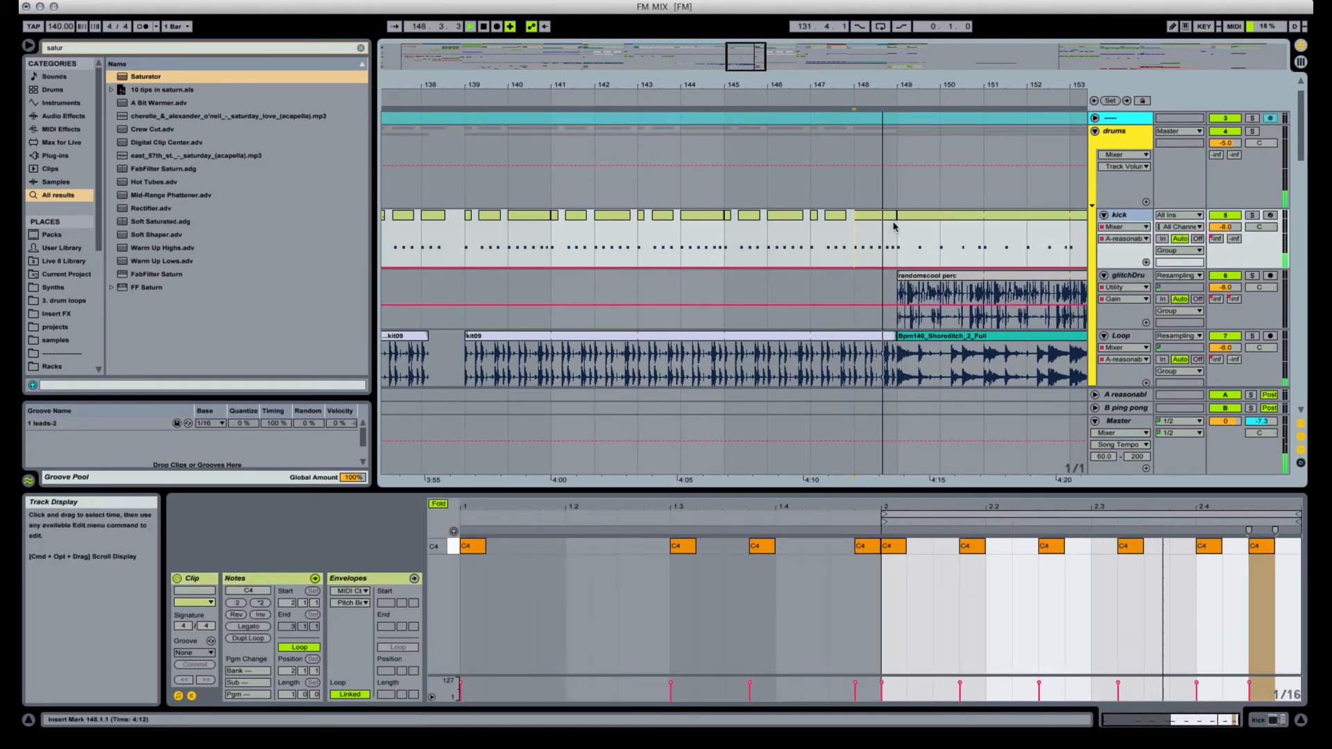
pyautogui.moveTo(894, 226); pyautogui.dragTo(874, 216)
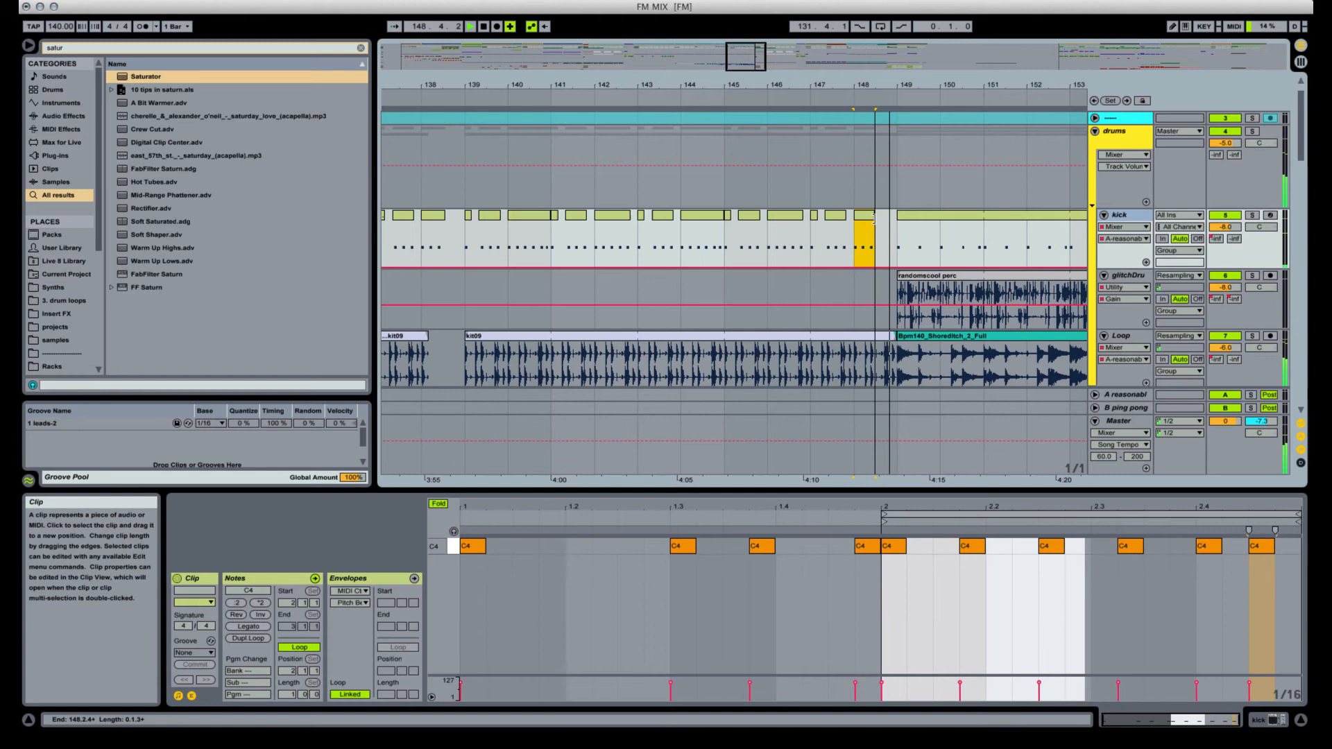
# Trim the kit09 loop clip to end around the middle of bar 148 and play the drums from bar 148.
pyautogui.click(862, 357)
pyautogui.press('space')
pyautogui.press('space')
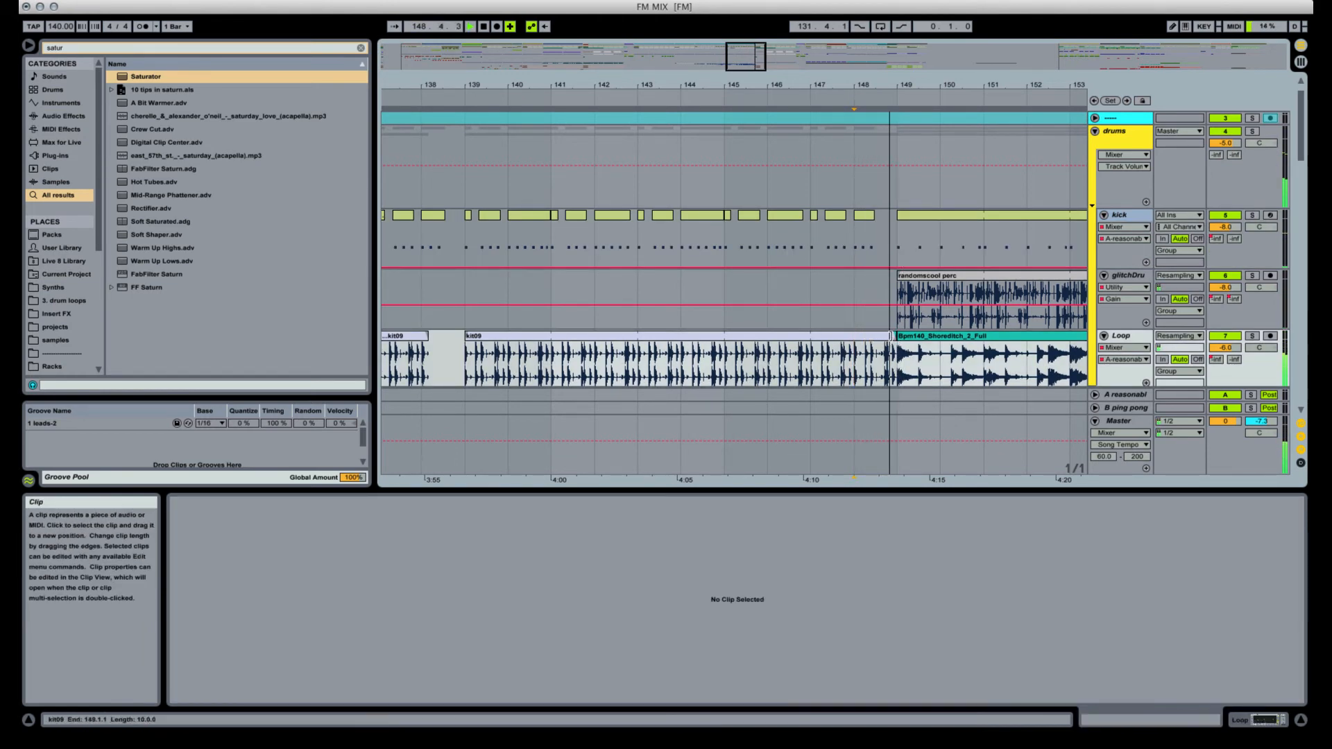
pyautogui.click(856, 358)
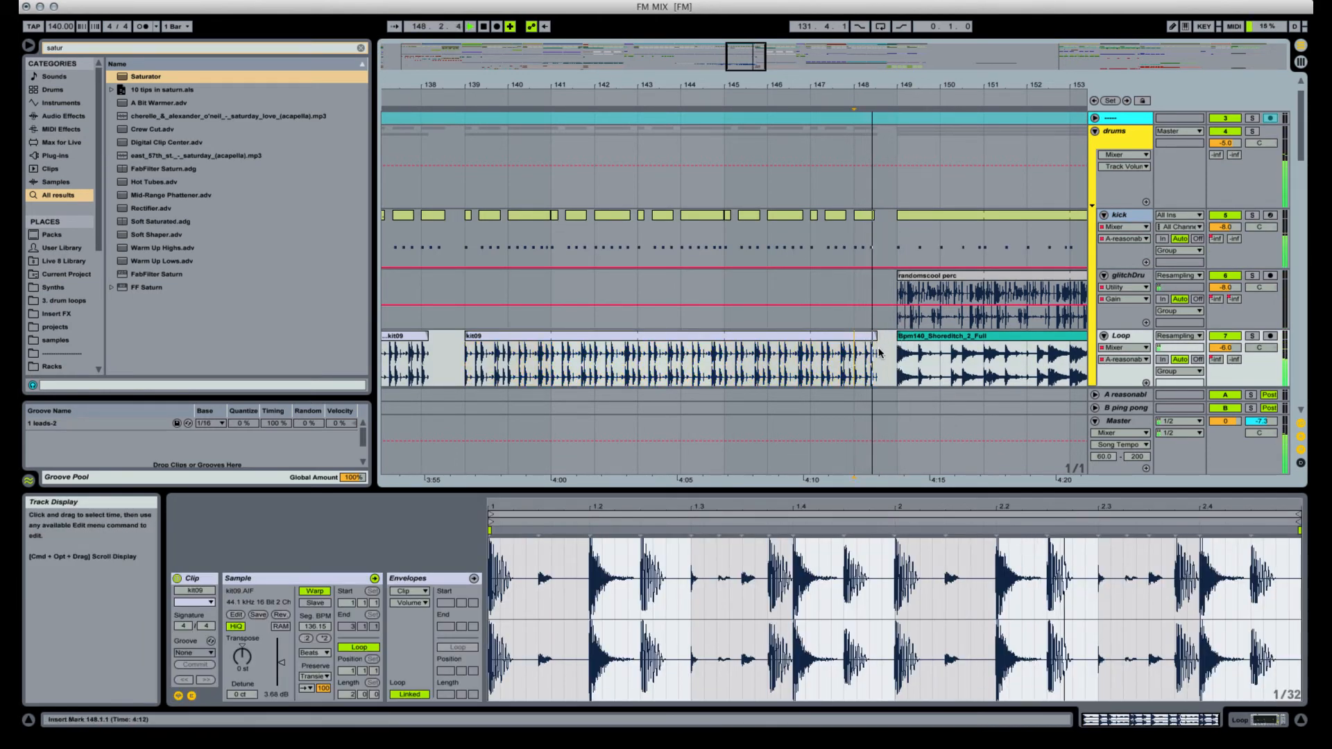
pyautogui.click(853, 246)
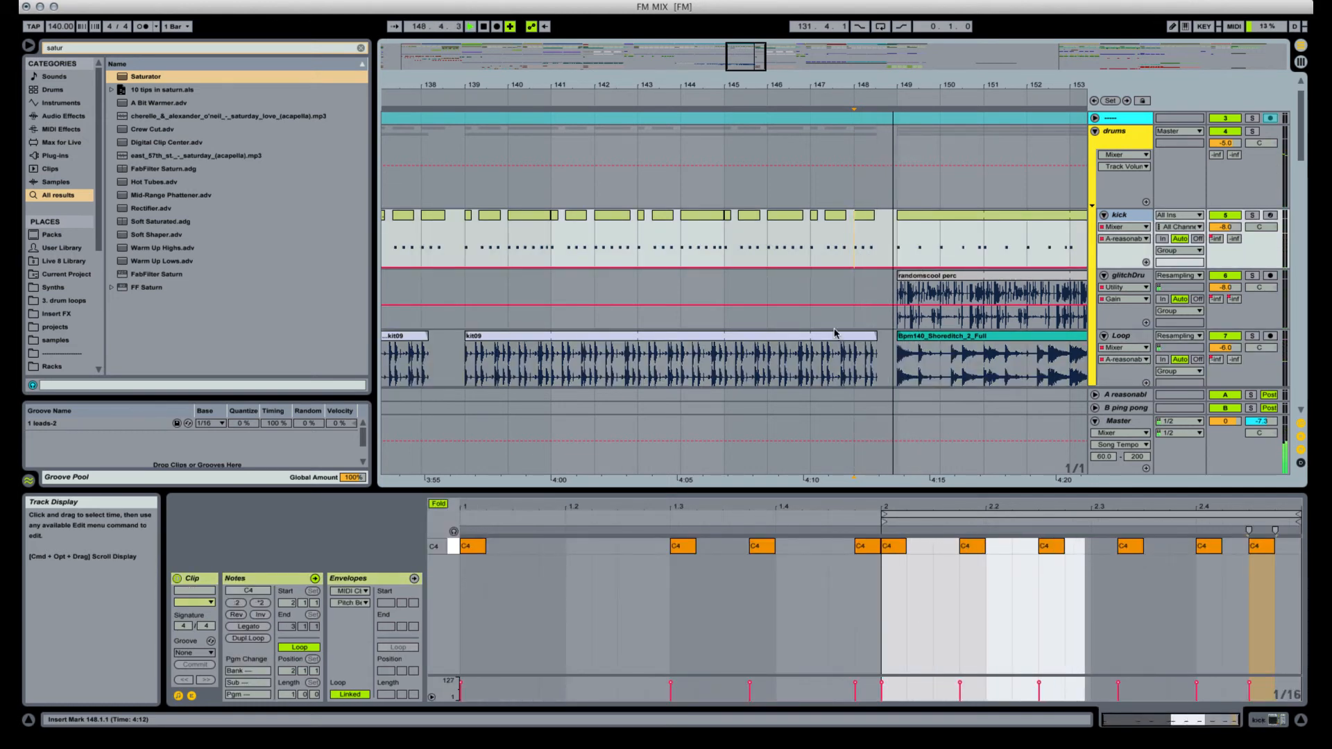
# Show the Device On automation of the FuzzChords Auto Filter and draw it on for bar 148 only.
pyautogui.scroll(-15, 853, 312)
pyautogui.scroll(4, 961, 206)
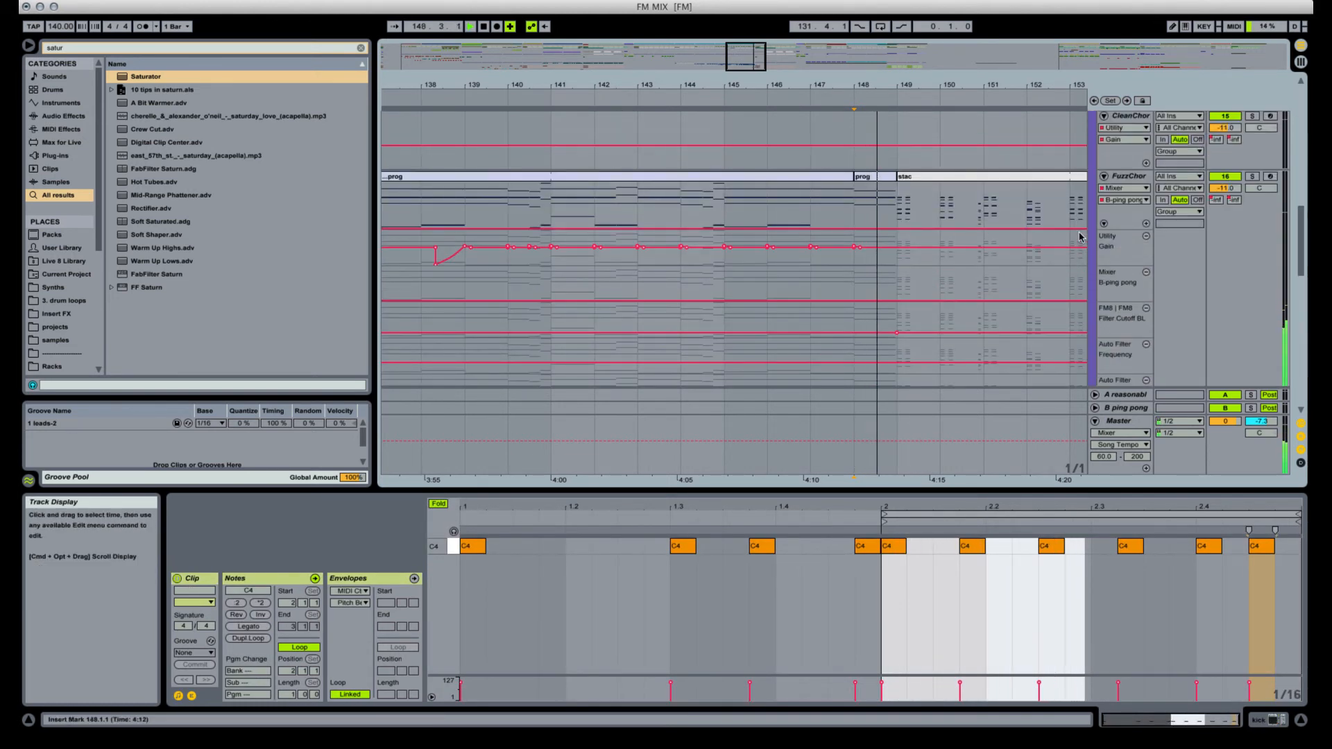
pyautogui.press('space')
pyautogui.click(1128, 177)
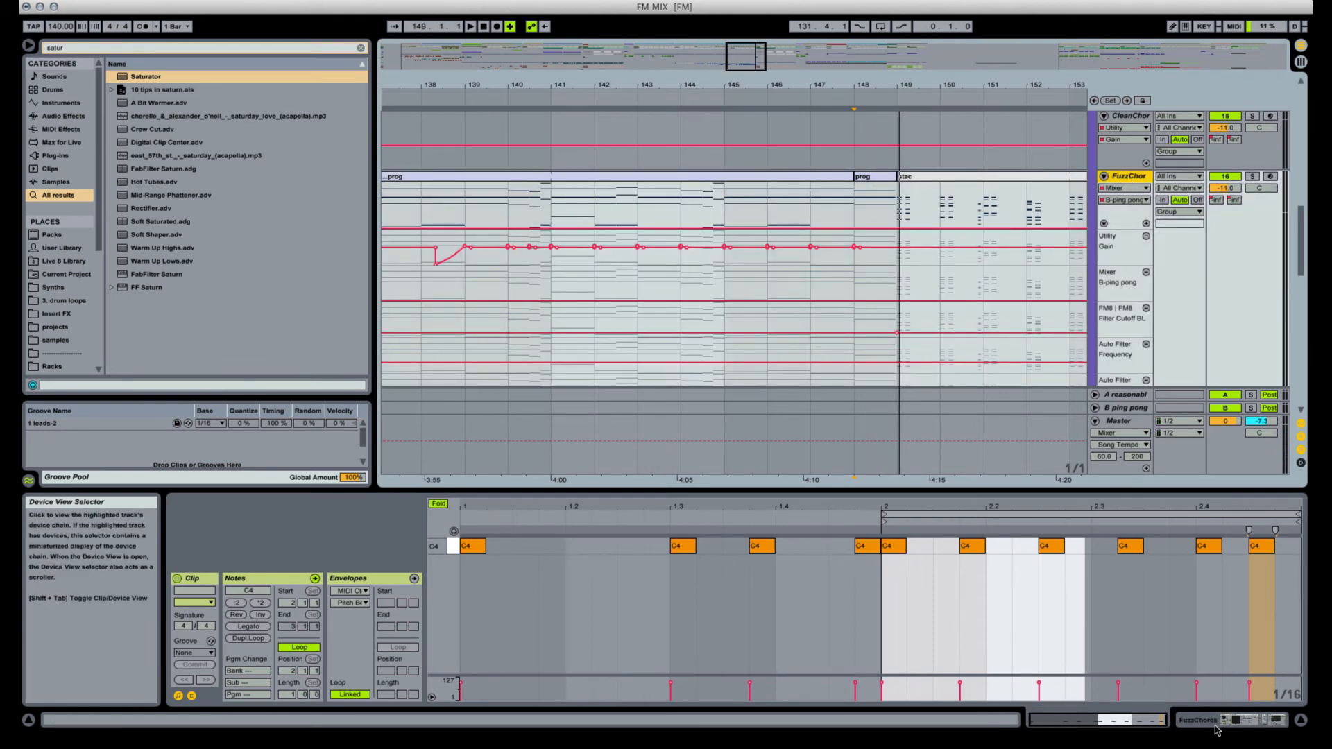
pyautogui.hotkey('shift', 'Tab')
pyautogui.press('space')
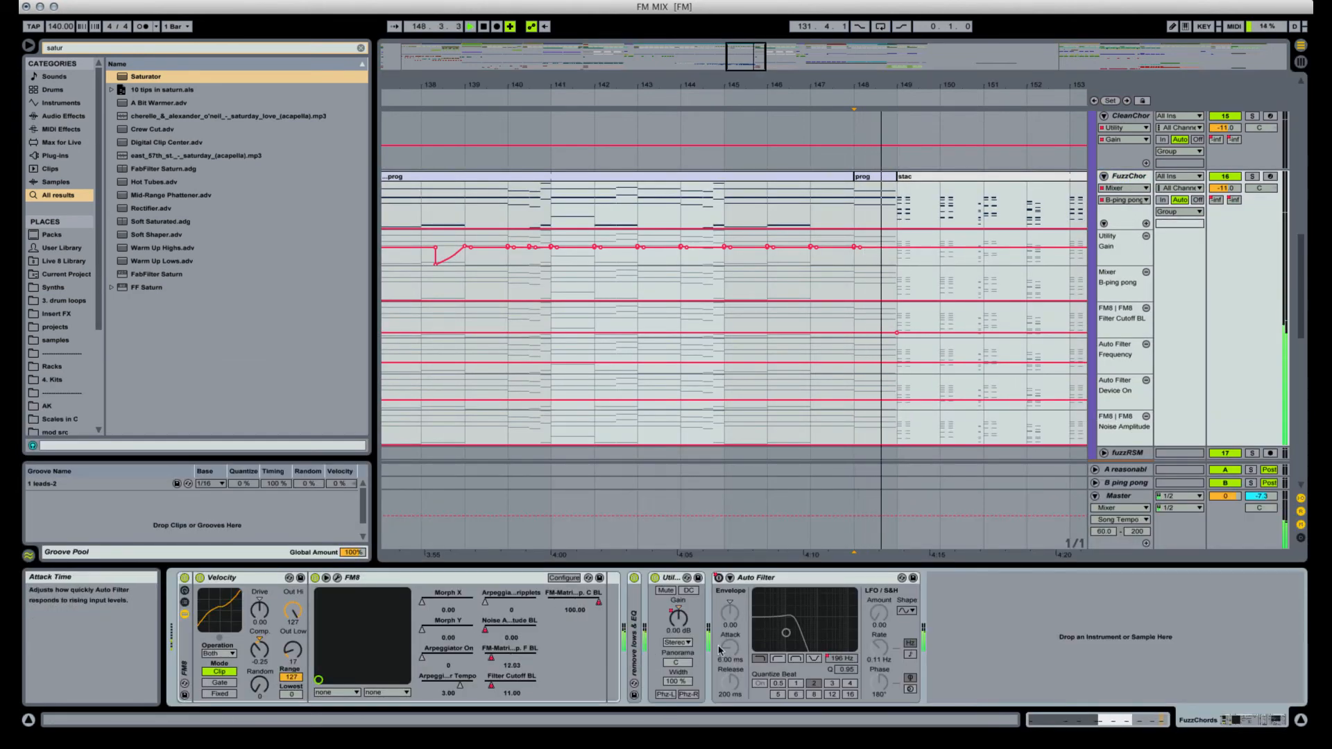
pyautogui.rightClick(718, 578)
pyautogui.click(750, 587)
pyautogui.press('b')
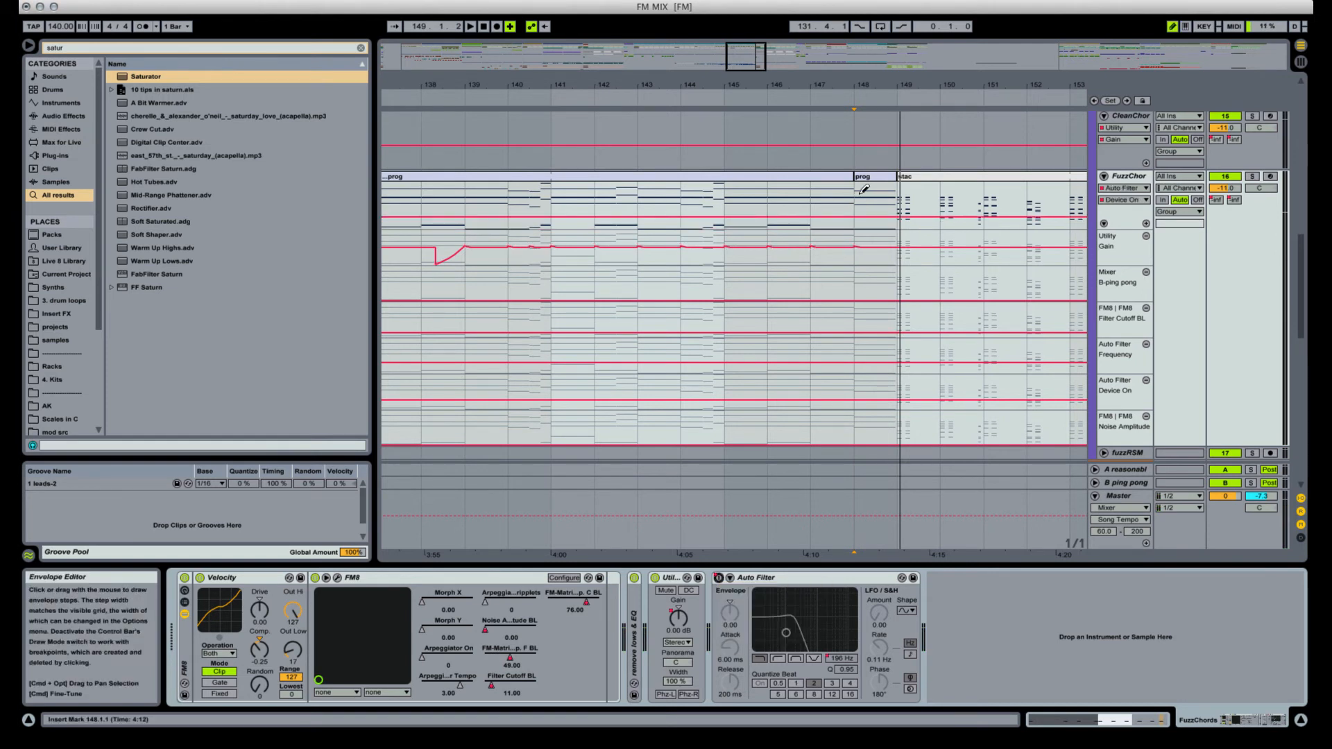
pyautogui.click(863, 189)
# Show the FuzzChords Auto Filter Frequency automation and add a rise and fall within bar 148 peaking at about 5.95 kHz.
pyautogui.rightClick(848, 661)
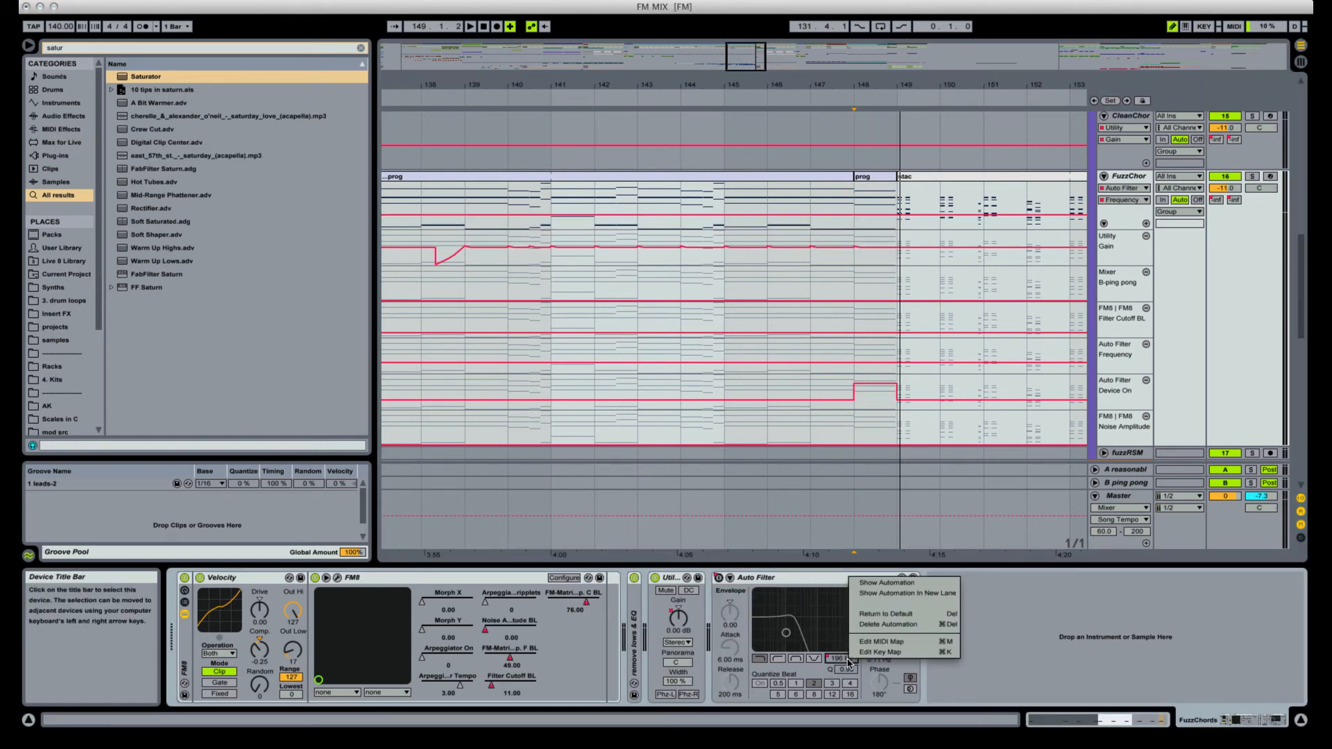
pyautogui.click(887, 583)
pyautogui.press('b')
pyautogui.press('space')
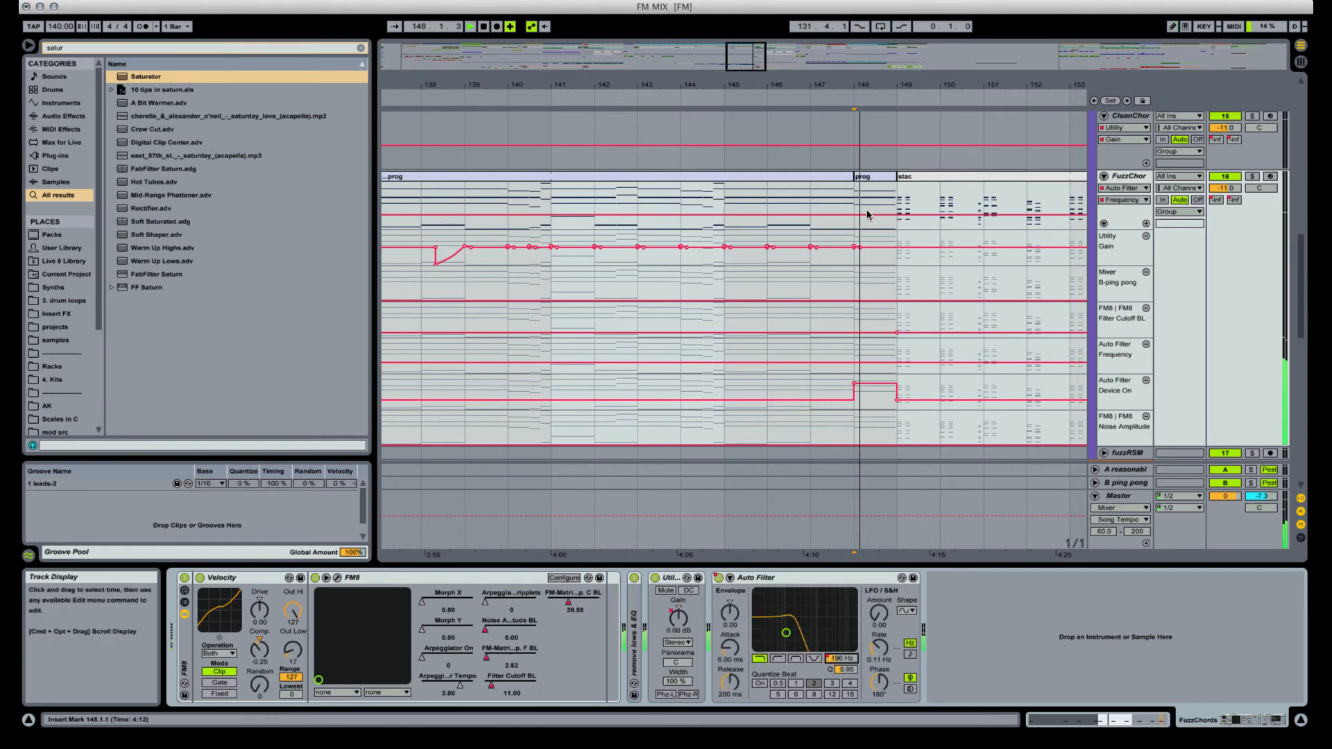
pyautogui.click(859, 215)
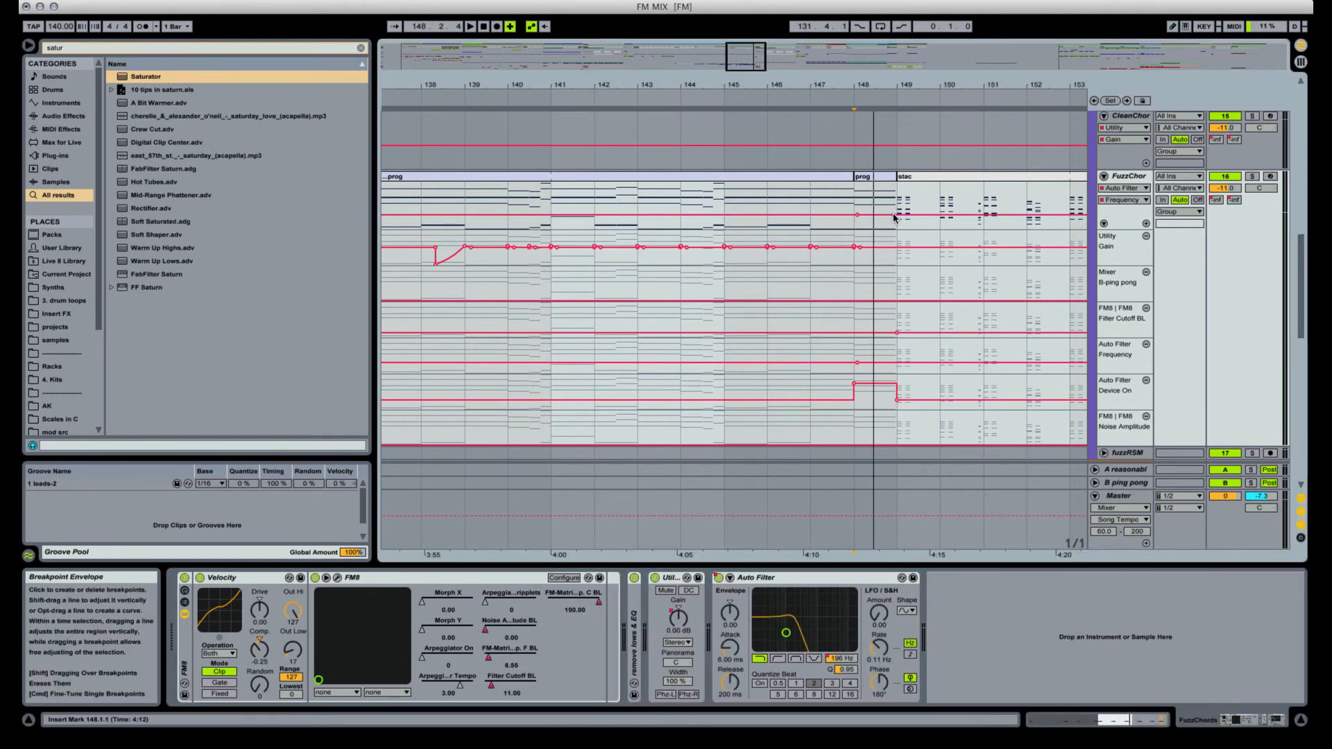
pyautogui.moveTo(882, 217); pyautogui.dragTo(875, 191)
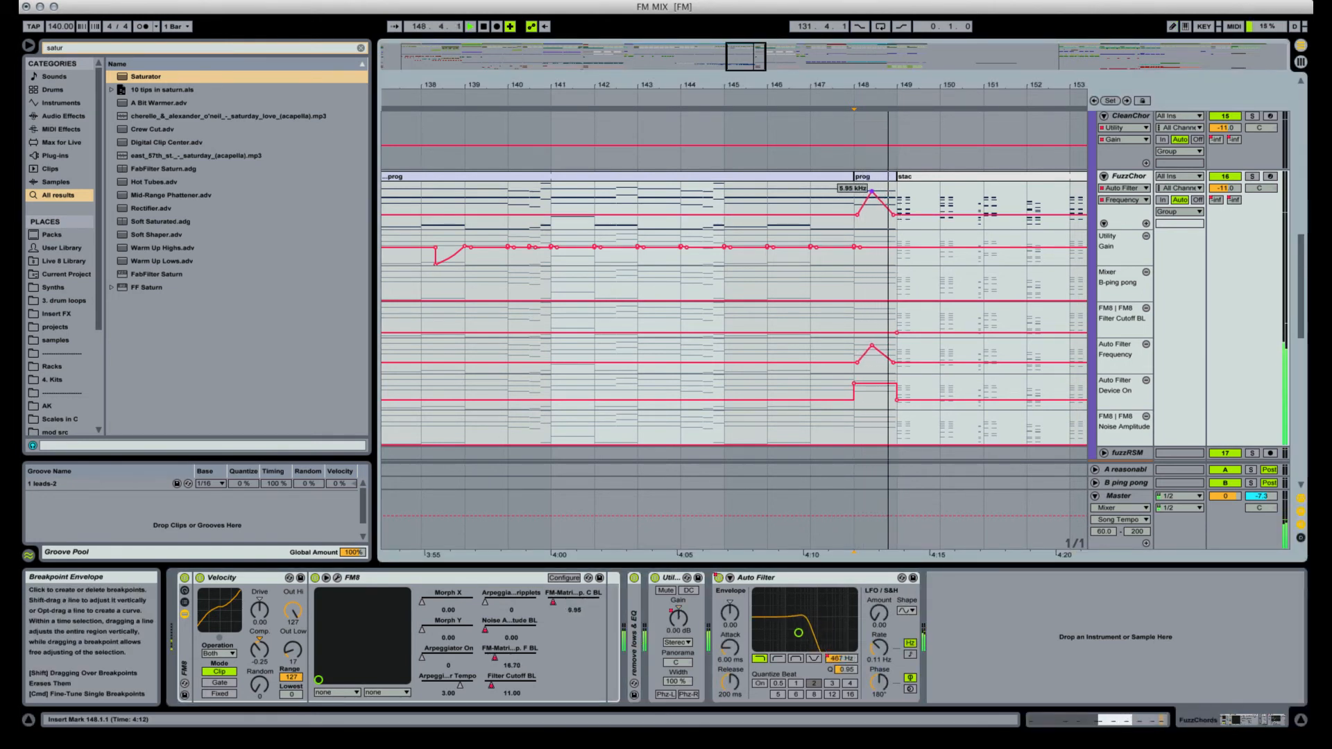
# Reshape the filter peak to reach about 18.9 kHz just after bar 148 and fall by bar 149, checking playback from bar 147.
pyautogui.click(811, 215)
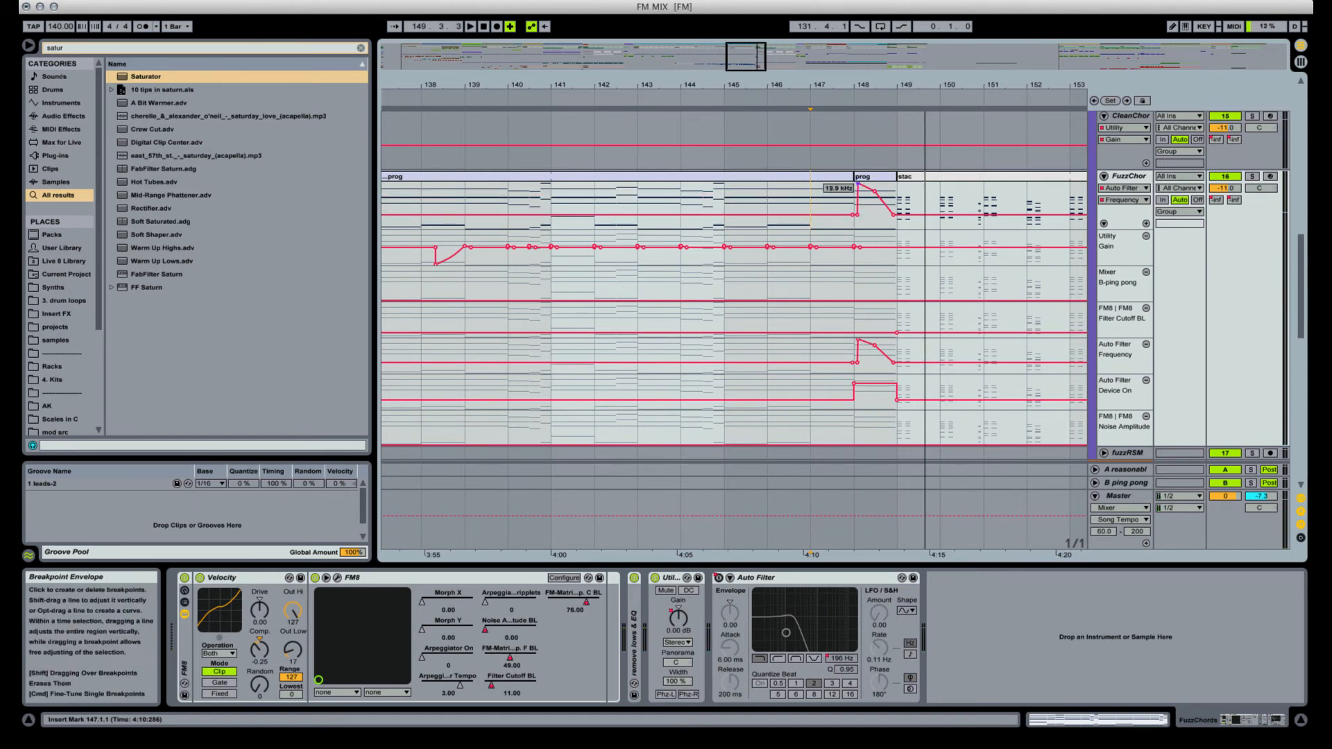
pyautogui.press('space')
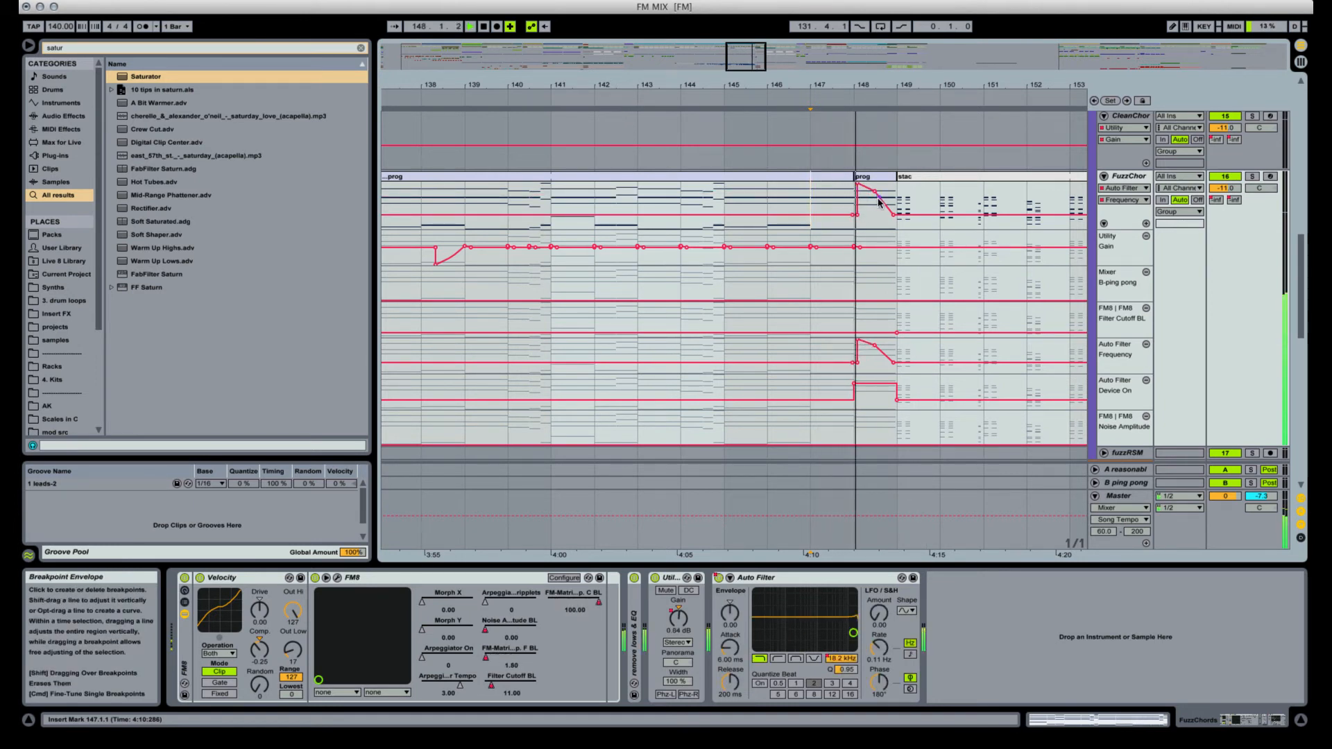
pyautogui.press('space')
pyautogui.press('space')
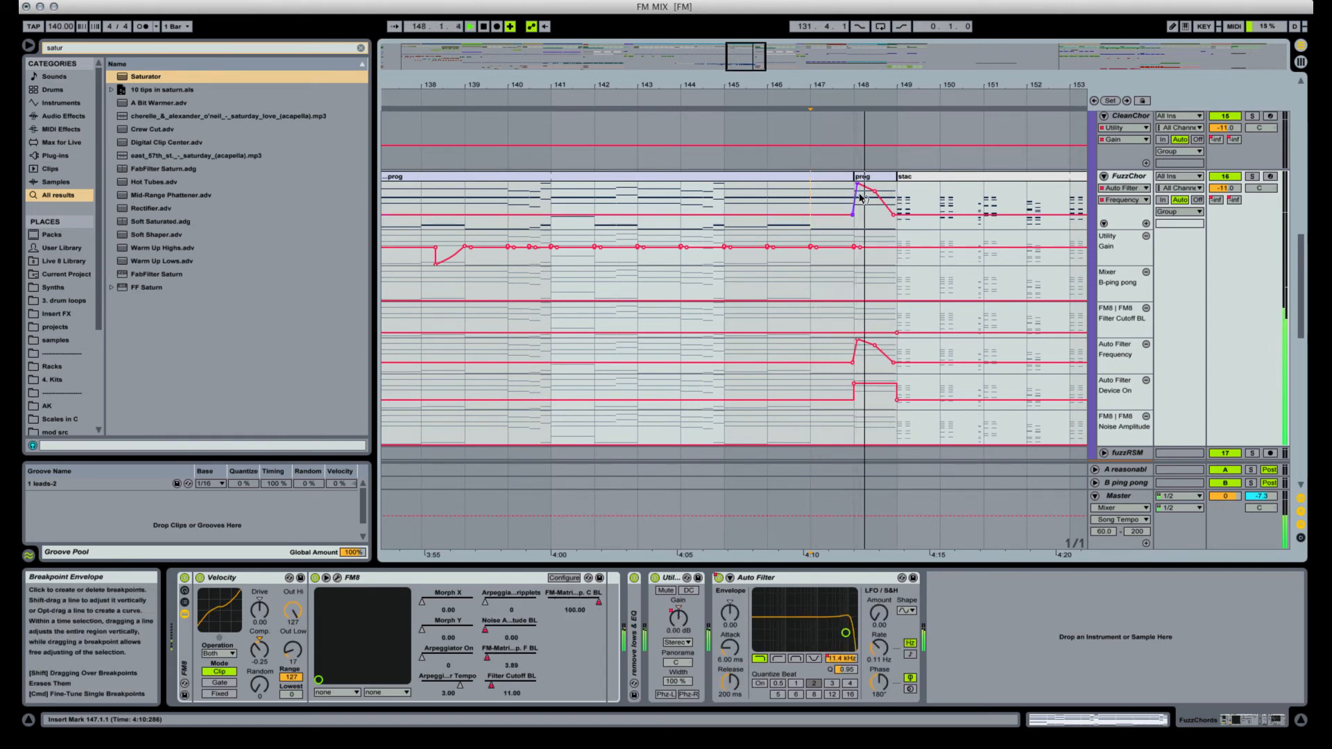
pyautogui.press('space')
pyautogui.press('space')
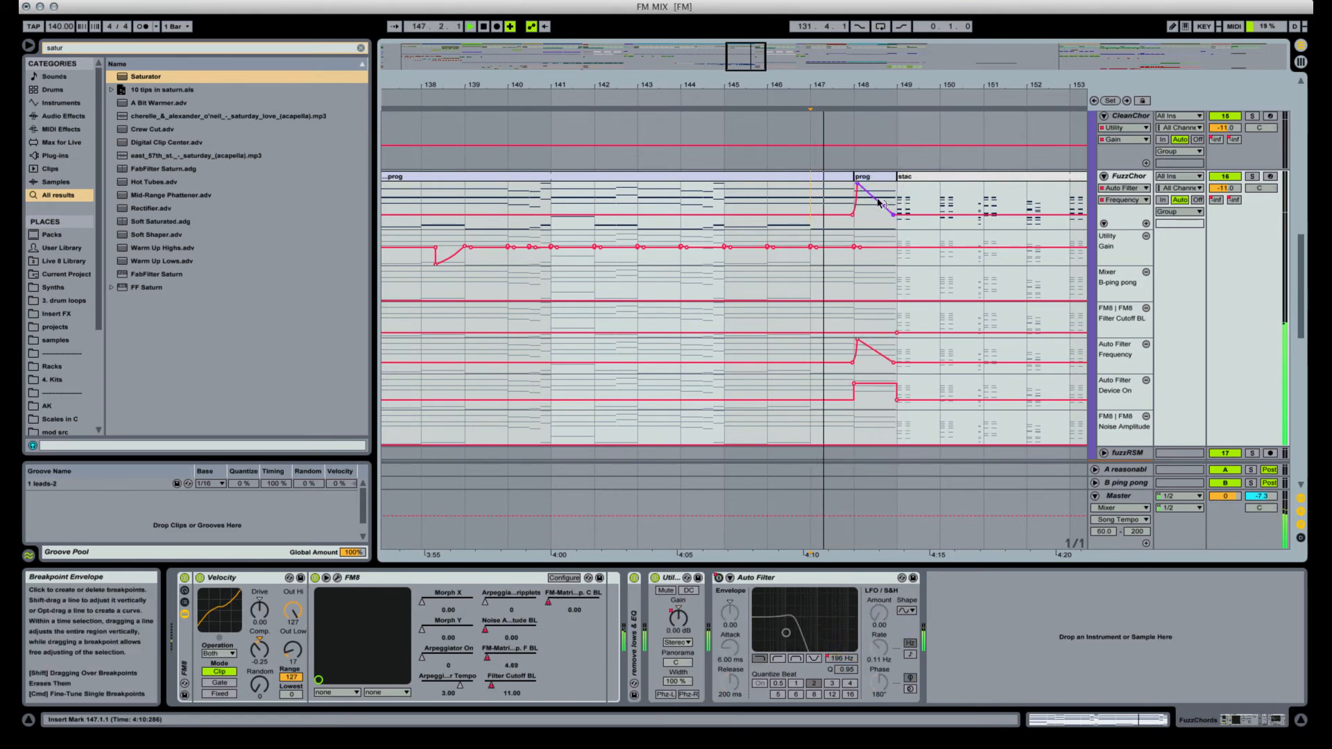
# Bow the falling filter line outward and start a curved rise shortly before bar 148, then stop playback.
pyautogui.moveTo(880, 204); pyautogui.dragTo(881, 192)
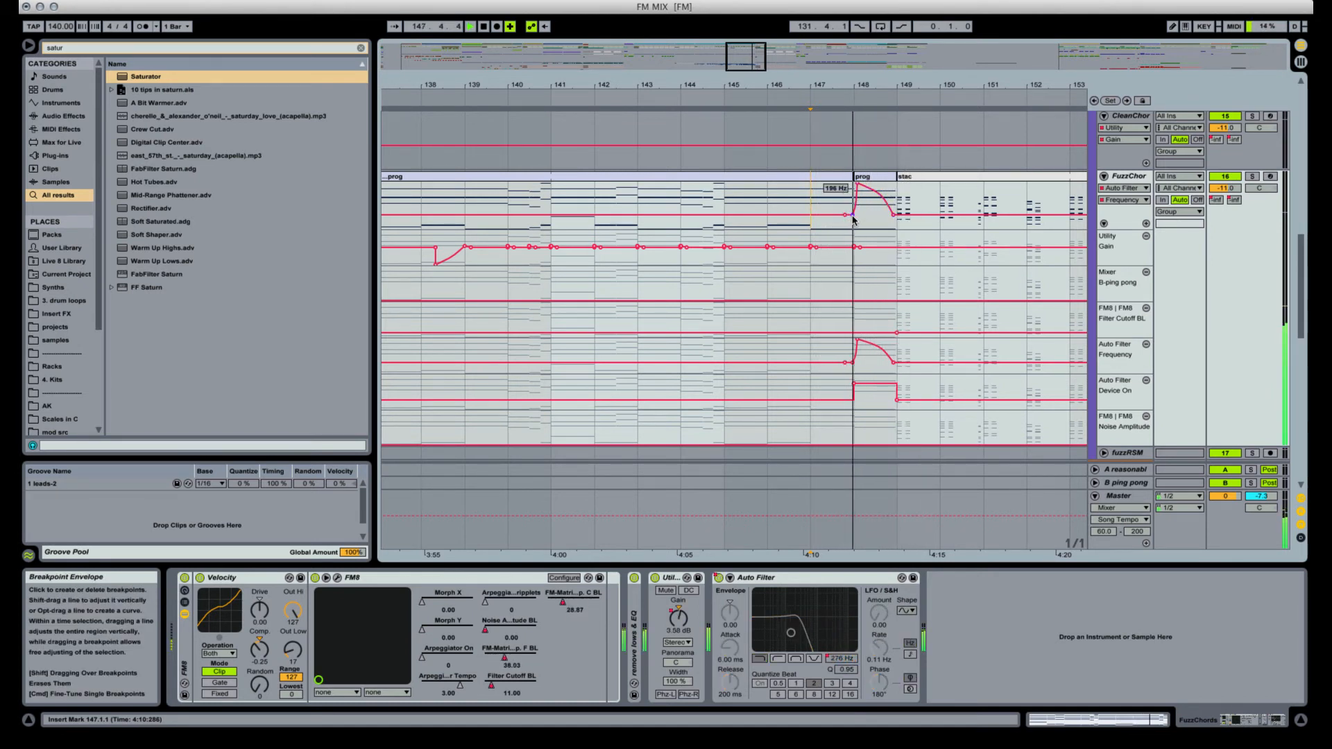
pyautogui.moveTo(852, 219); pyautogui.dragTo(850, 191)
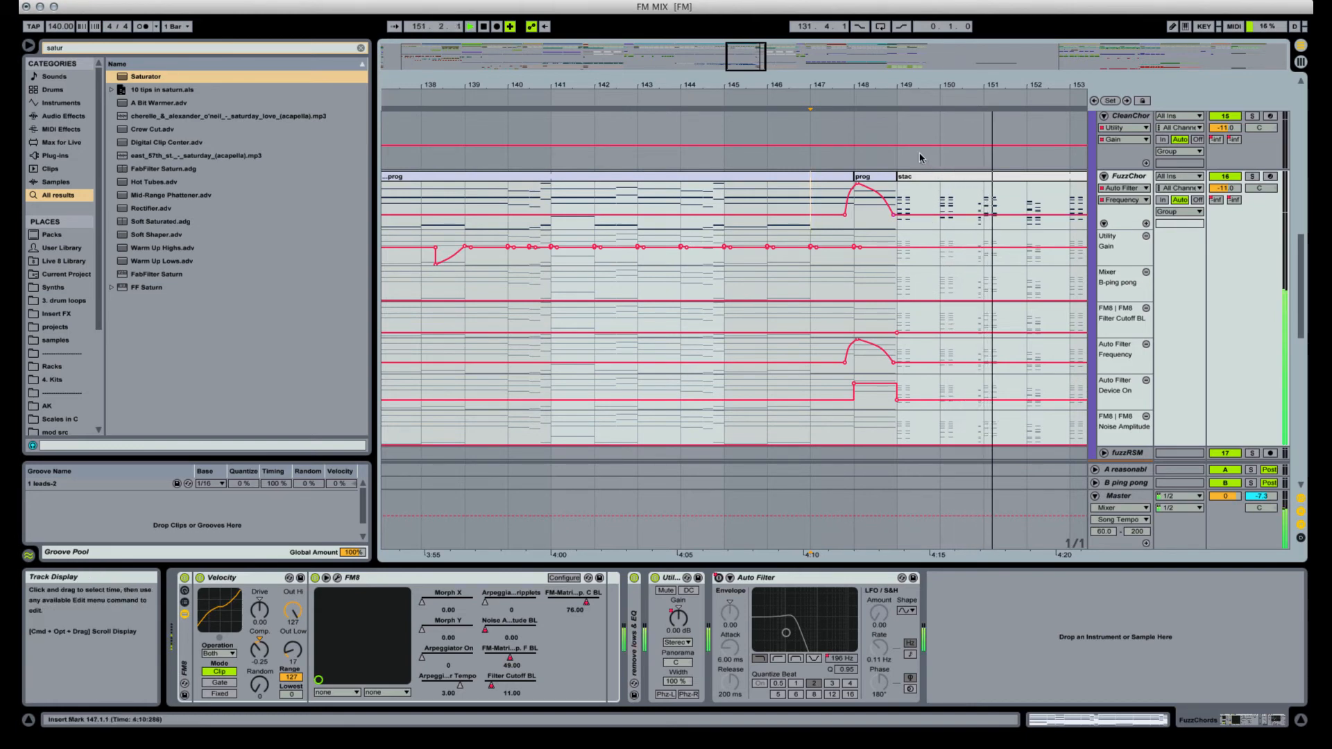
pyautogui.moveTo(889, 84); pyautogui.dragTo(817, 50)
pyautogui.press('space')
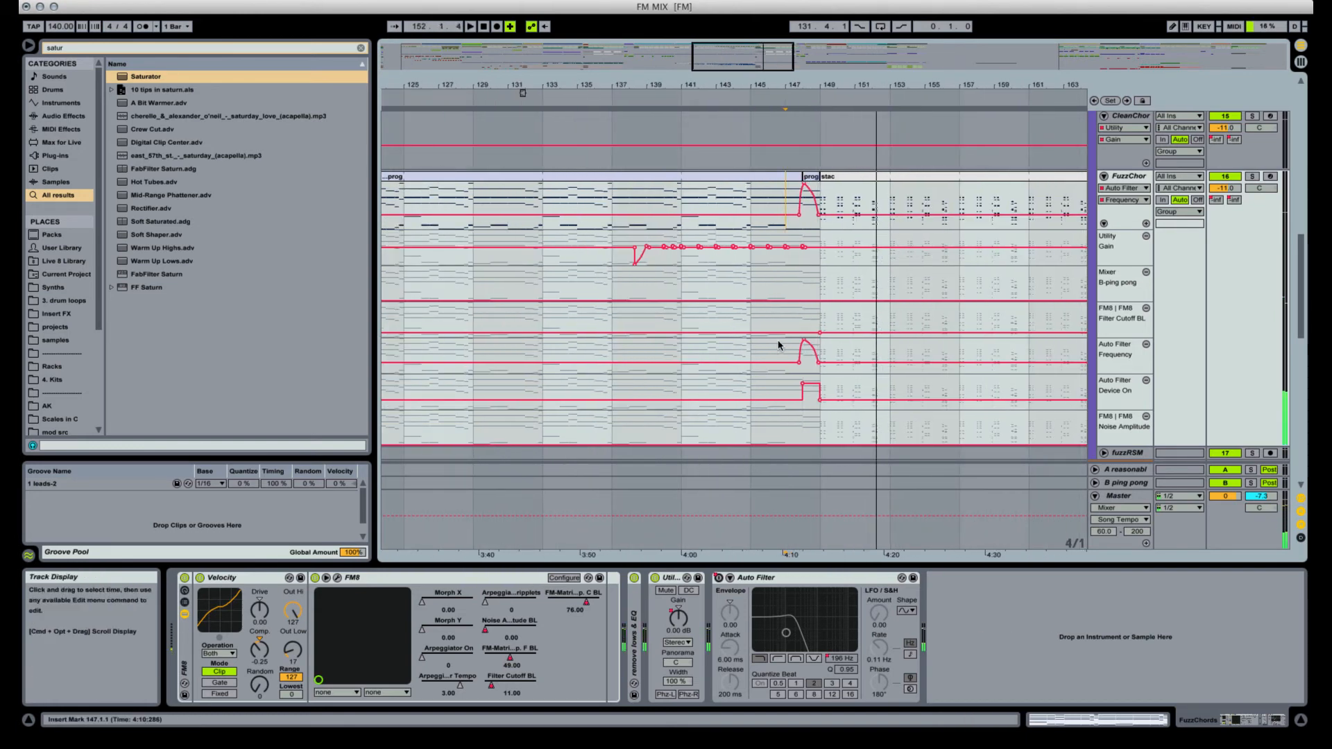
# Play the JimisLead audio track from bar 146 and raise its low filter frequency breakpoint near 148.3 to the top.
pyautogui.scroll(-10, 758, 358)
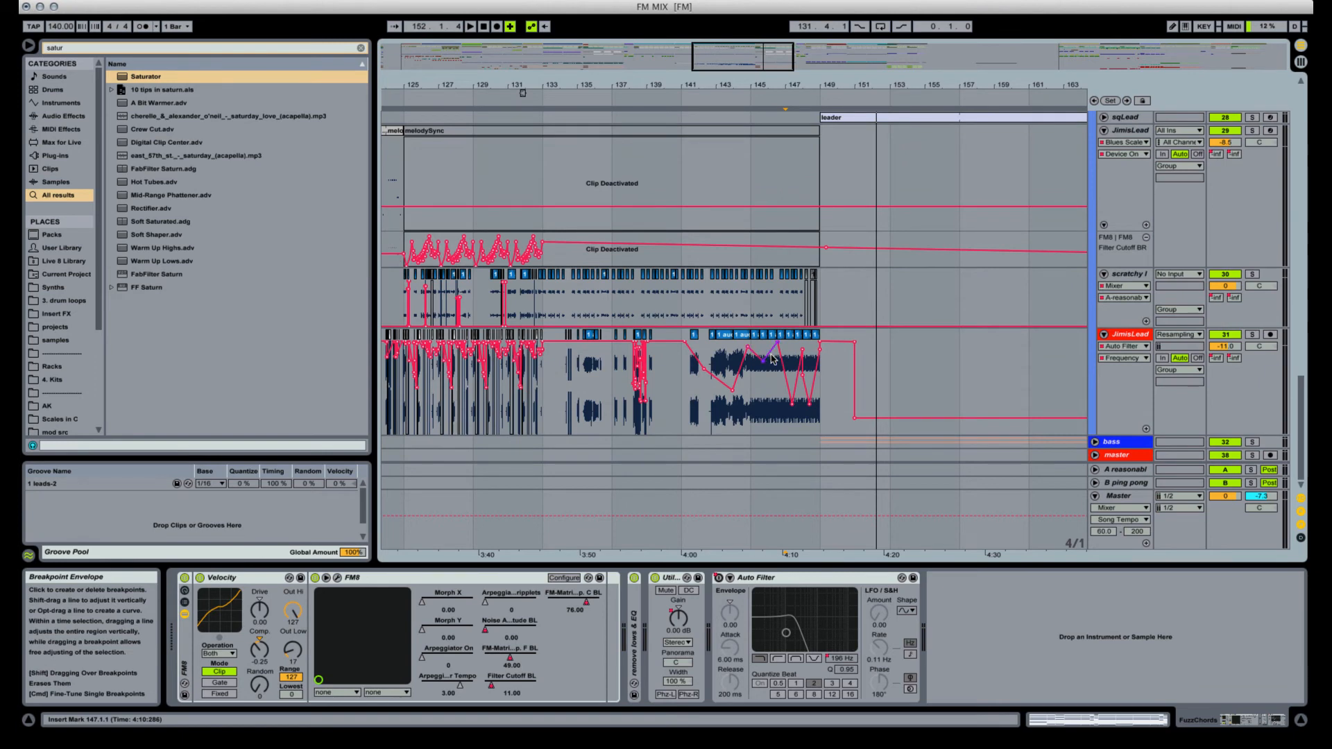
pyautogui.click(775, 285)
pyautogui.press('space')
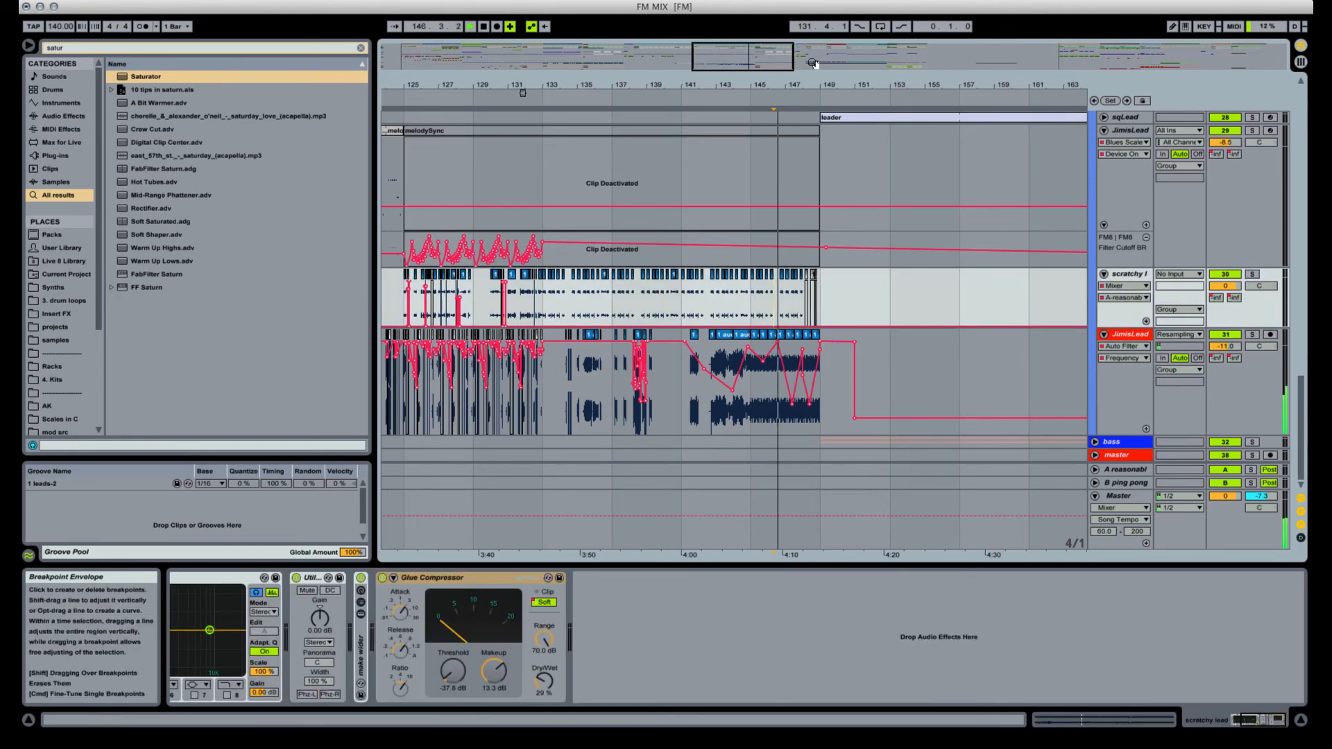
pyautogui.moveTo(826, 85); pyautogui.dragTo(827, 130)
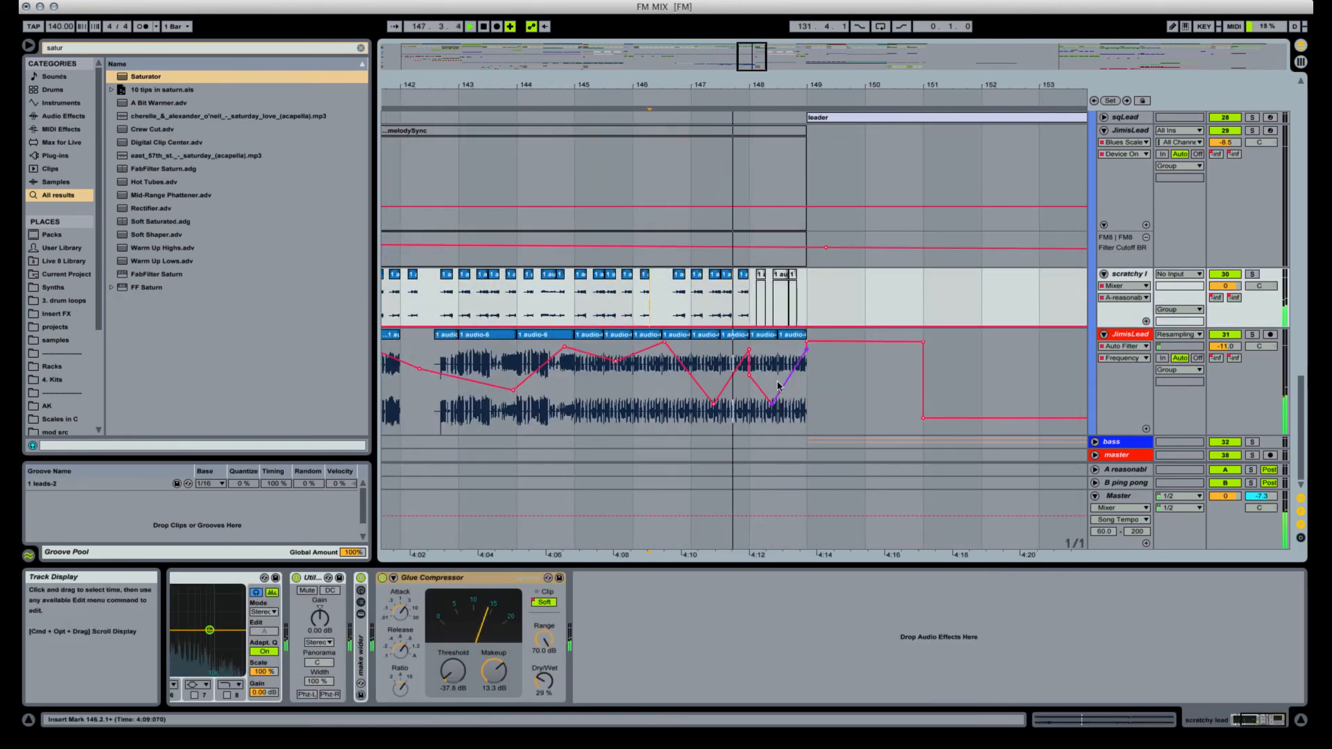
pyautogui.click(760, 337)
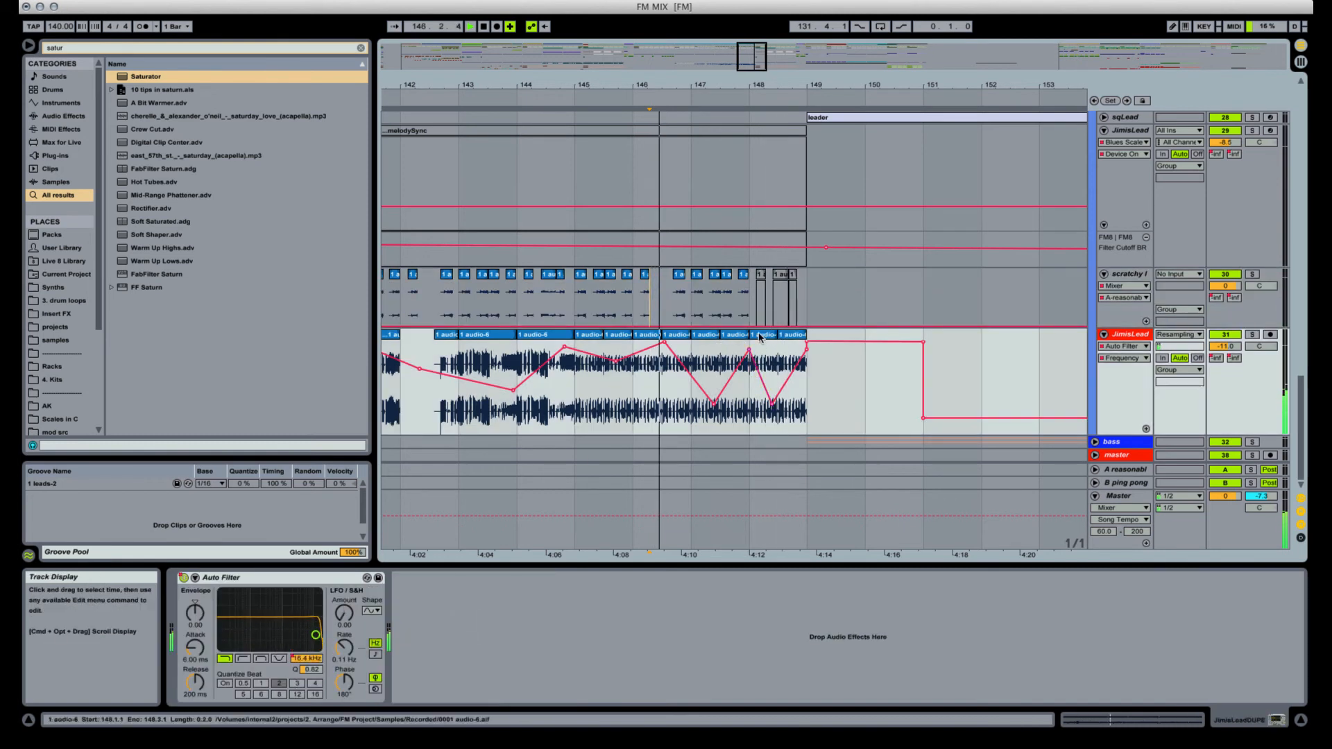
pyautogui.click(764, 369)
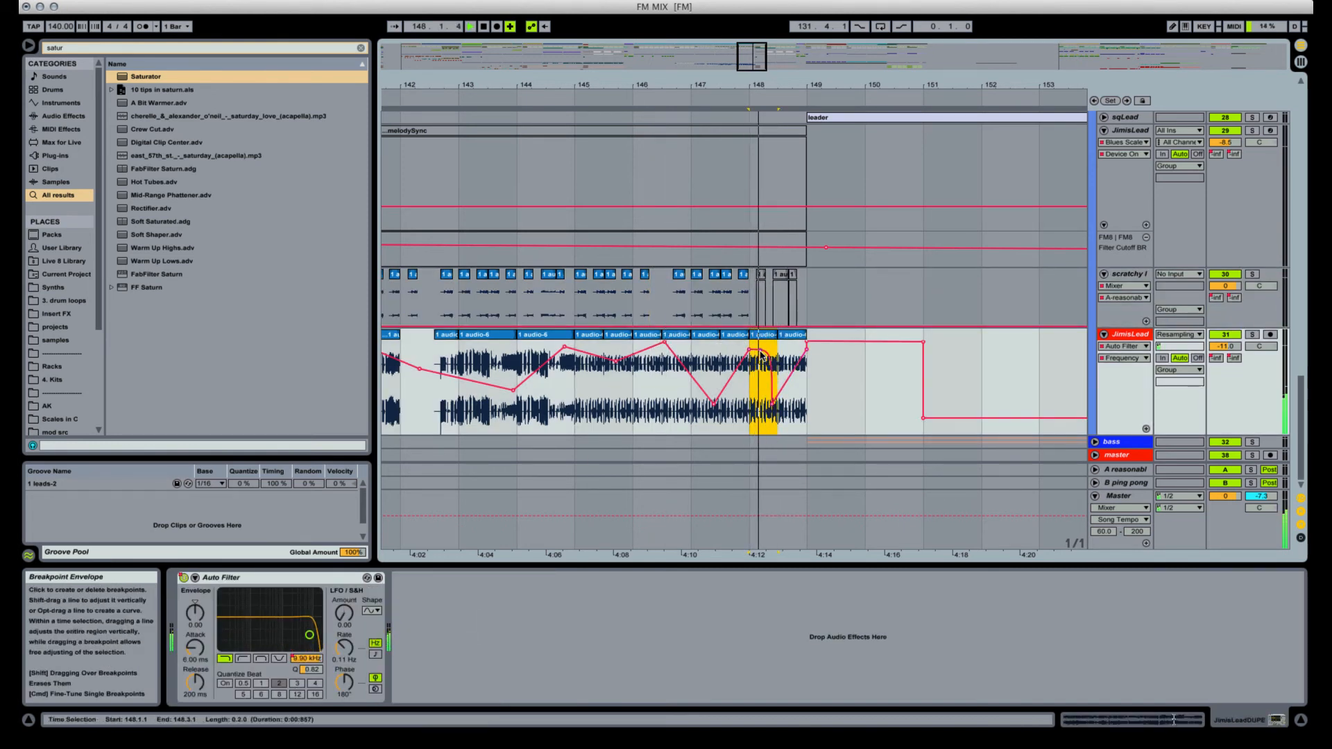
pyautogui.click(772, 405)
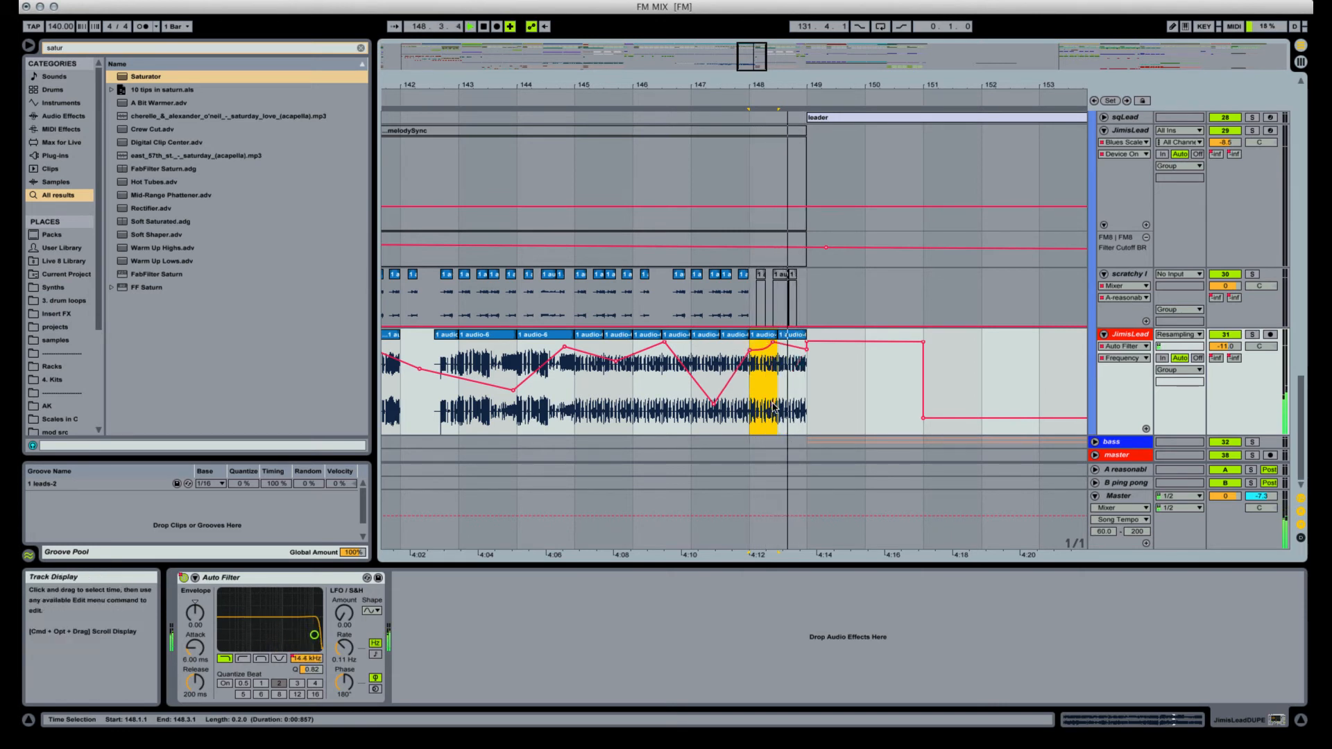
# Shorten the last JimisLead audio clip so it ends shortly after 148.3.
pyautogui.click(790, 339)
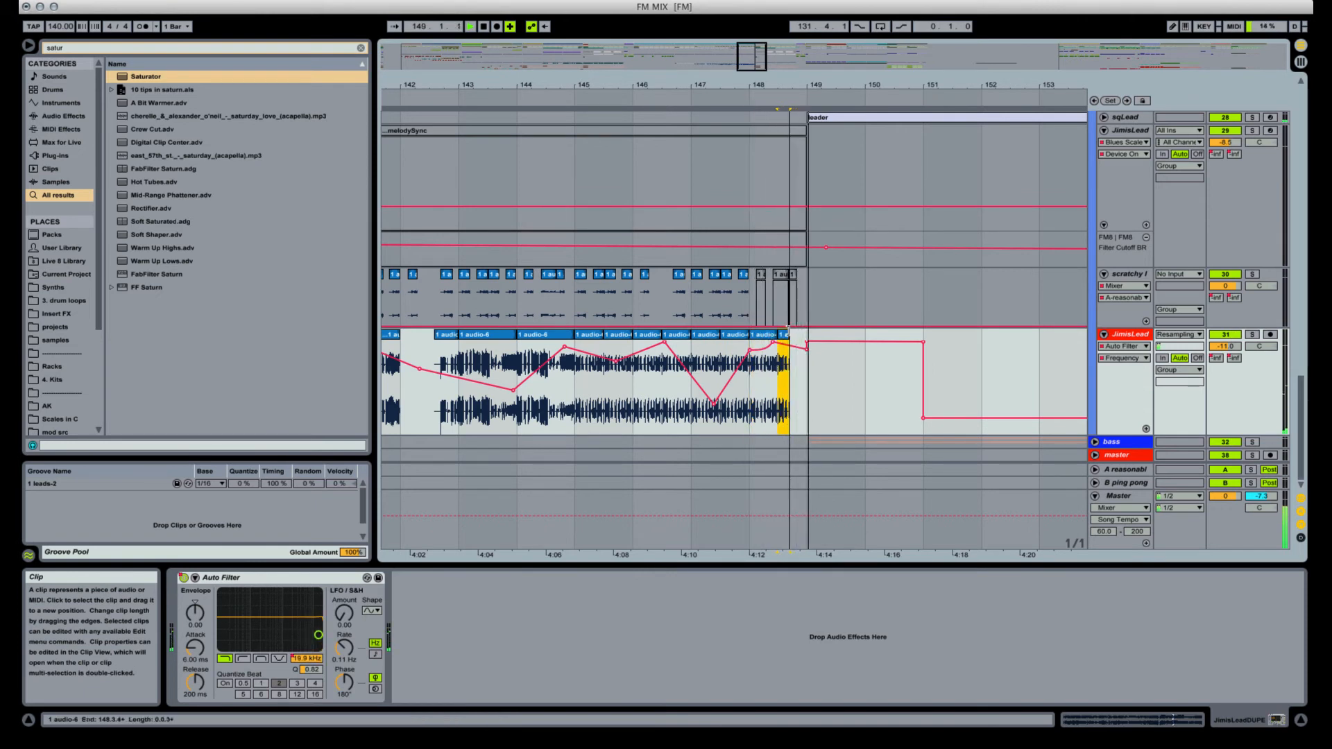
pyautogui.press('super+z')
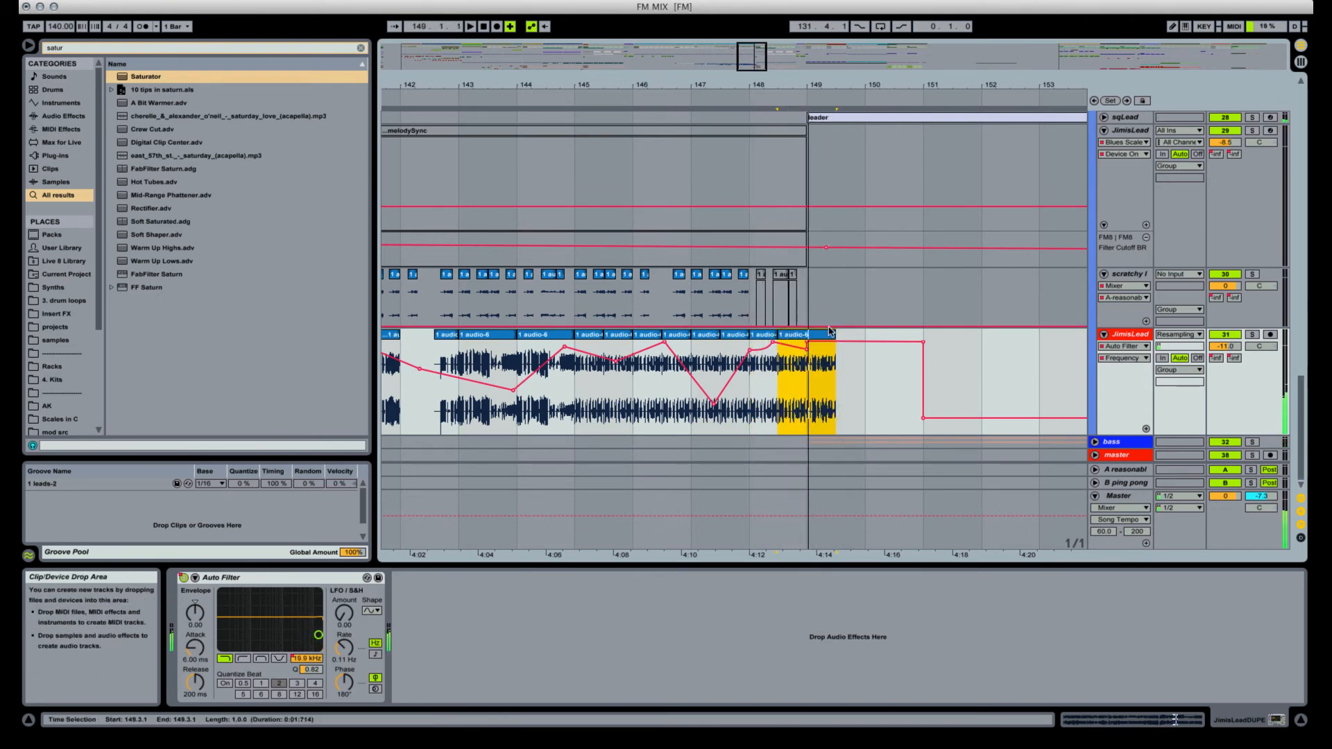
pyautogui.click(768, 337)
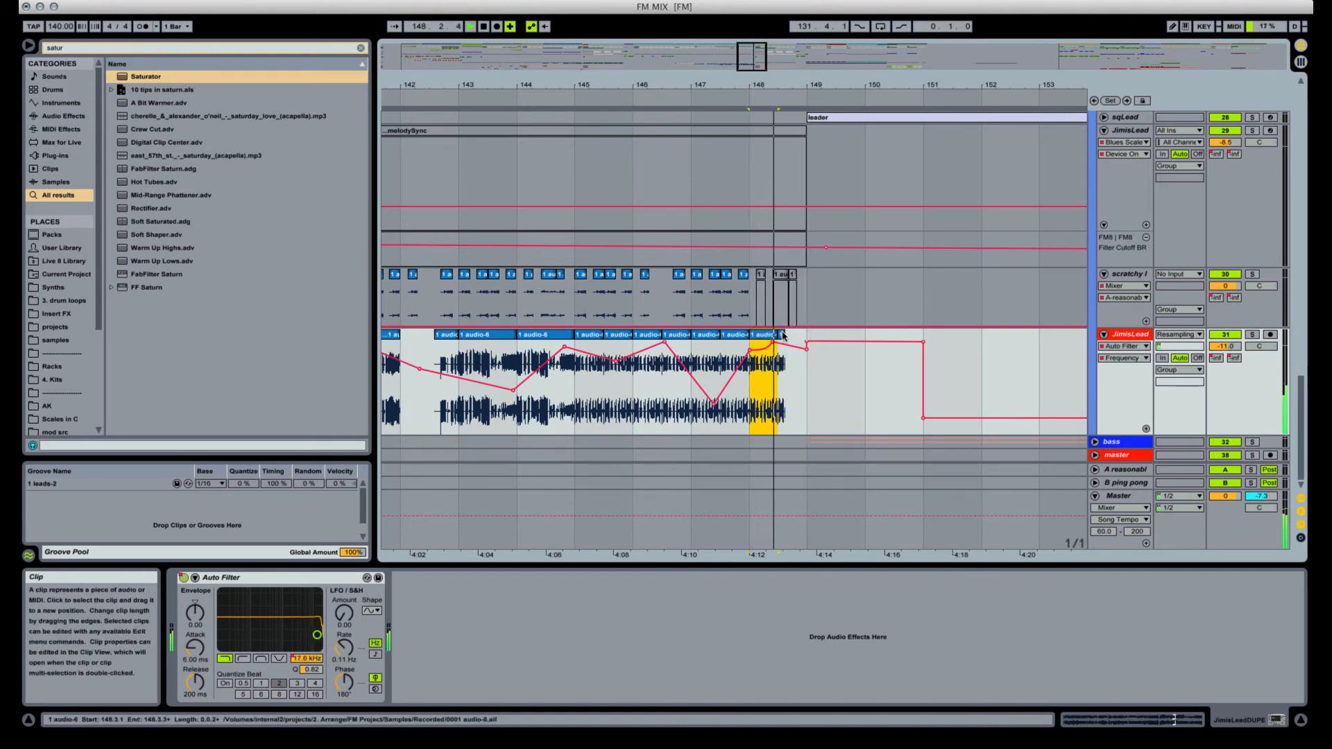
# Drop JimisLead's filter frequency steeply after 148.3, play from bar 148 and show the track's B-ping pong send automation.
pyautogui.press('space')
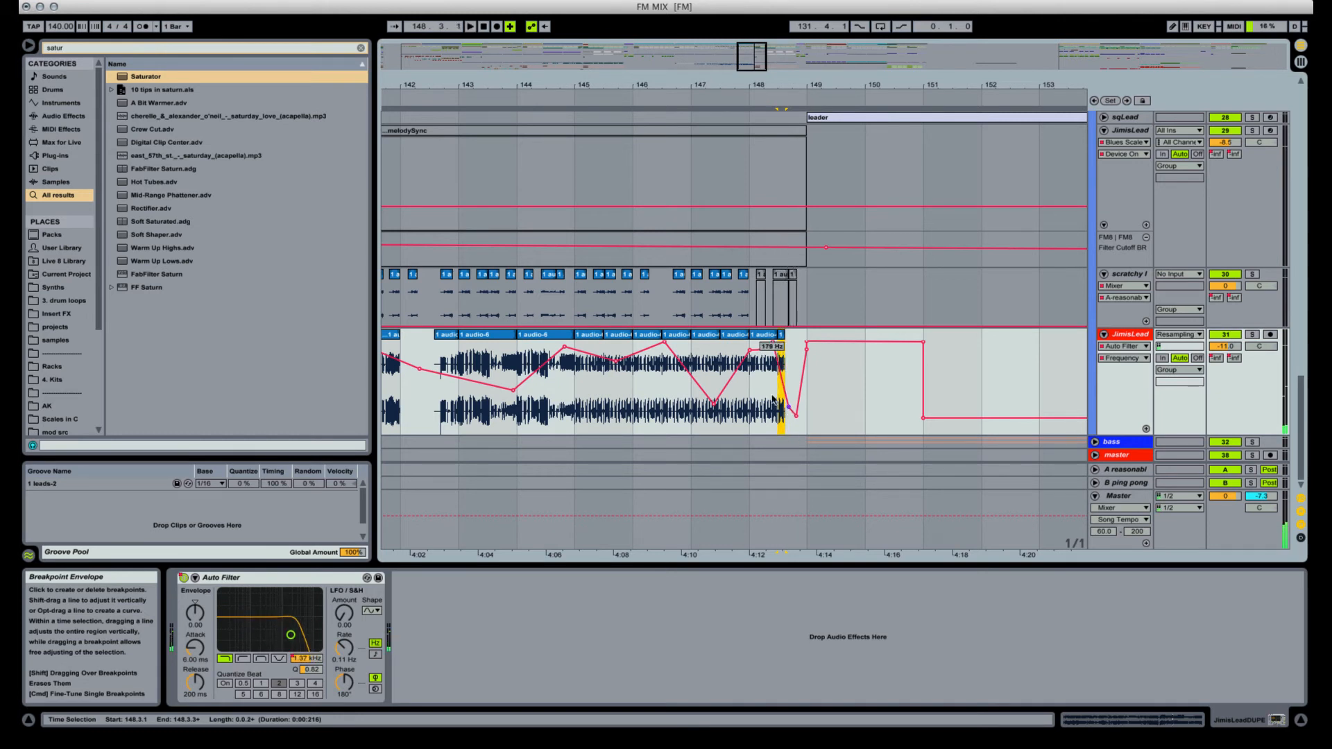
pyautogui.click(751, 413)
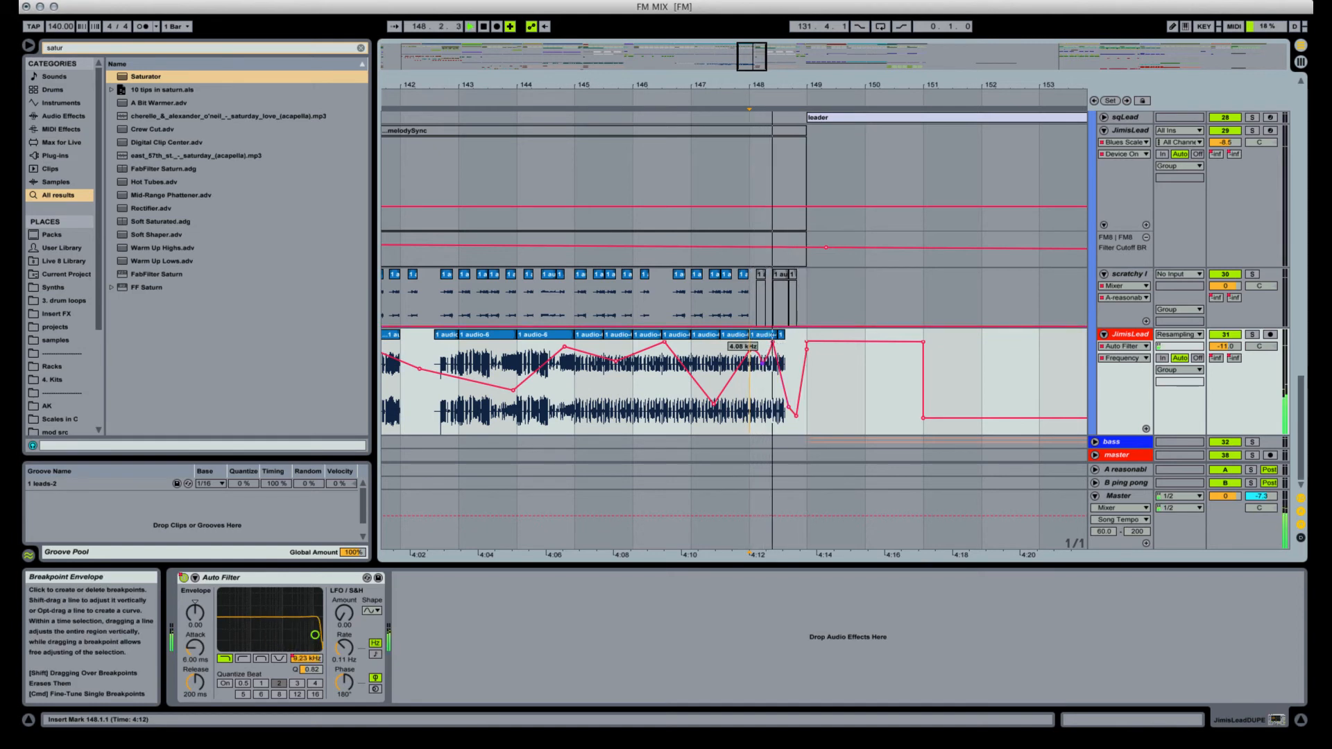
pyautogui.click(1232, 359)
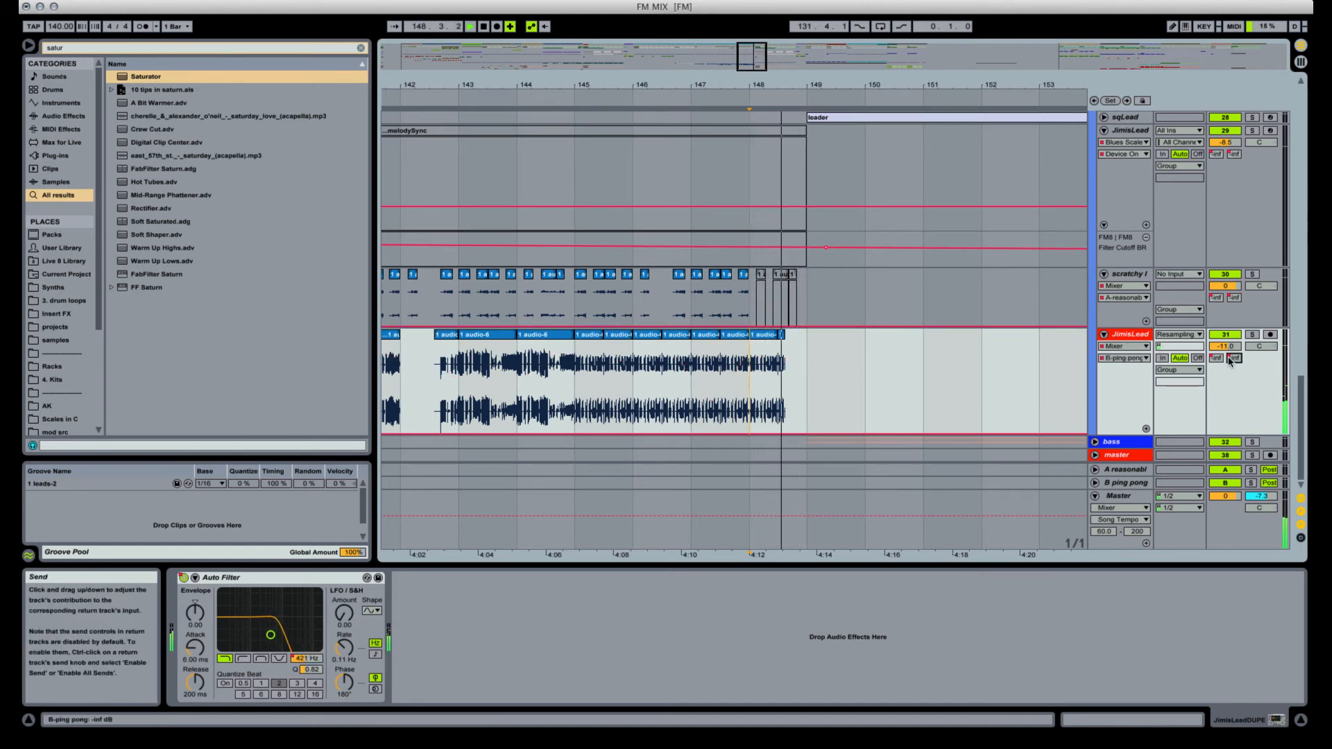
# Draw a short 0 dB burst in JimisLead's B-ping pong send just after the last clip starts in bar 148, playing it back.
pyautogui.press('super+b')
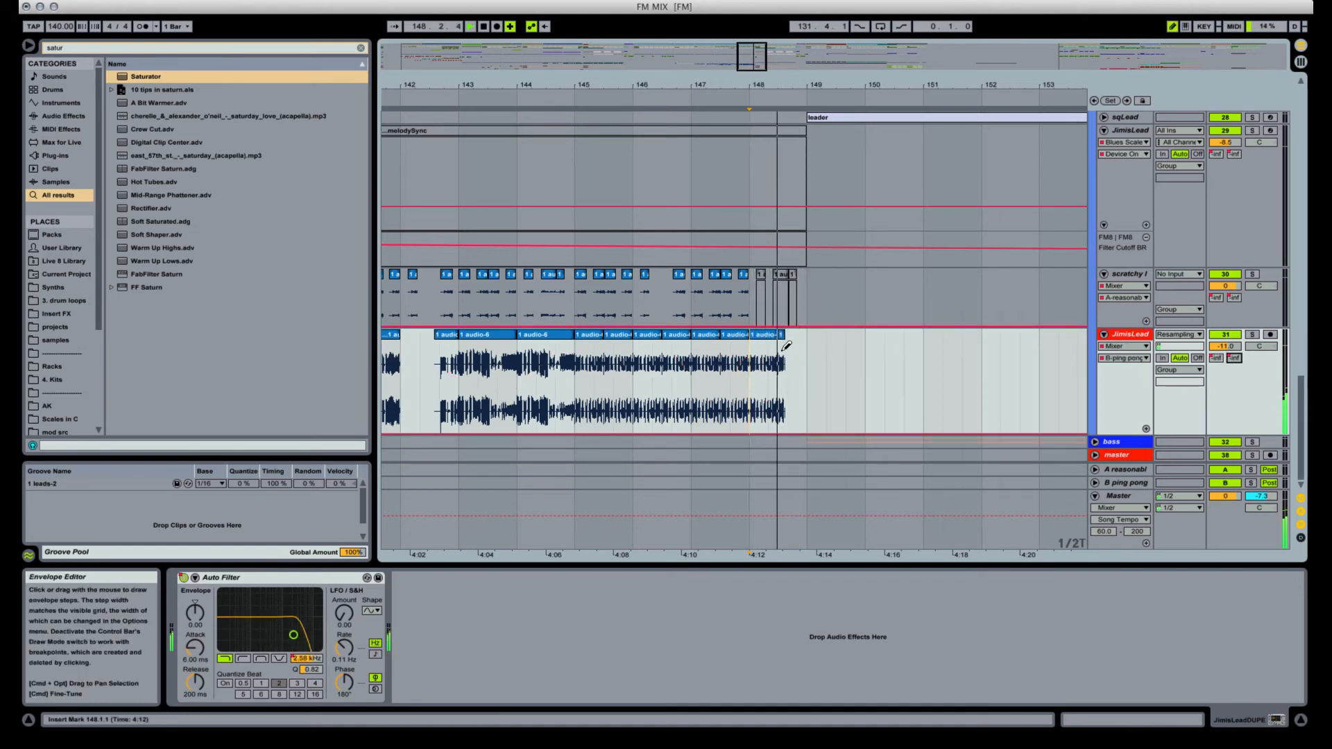
pyautogui.press('space')
pyautogui.click(783, 349)
pyautogui.press('space')
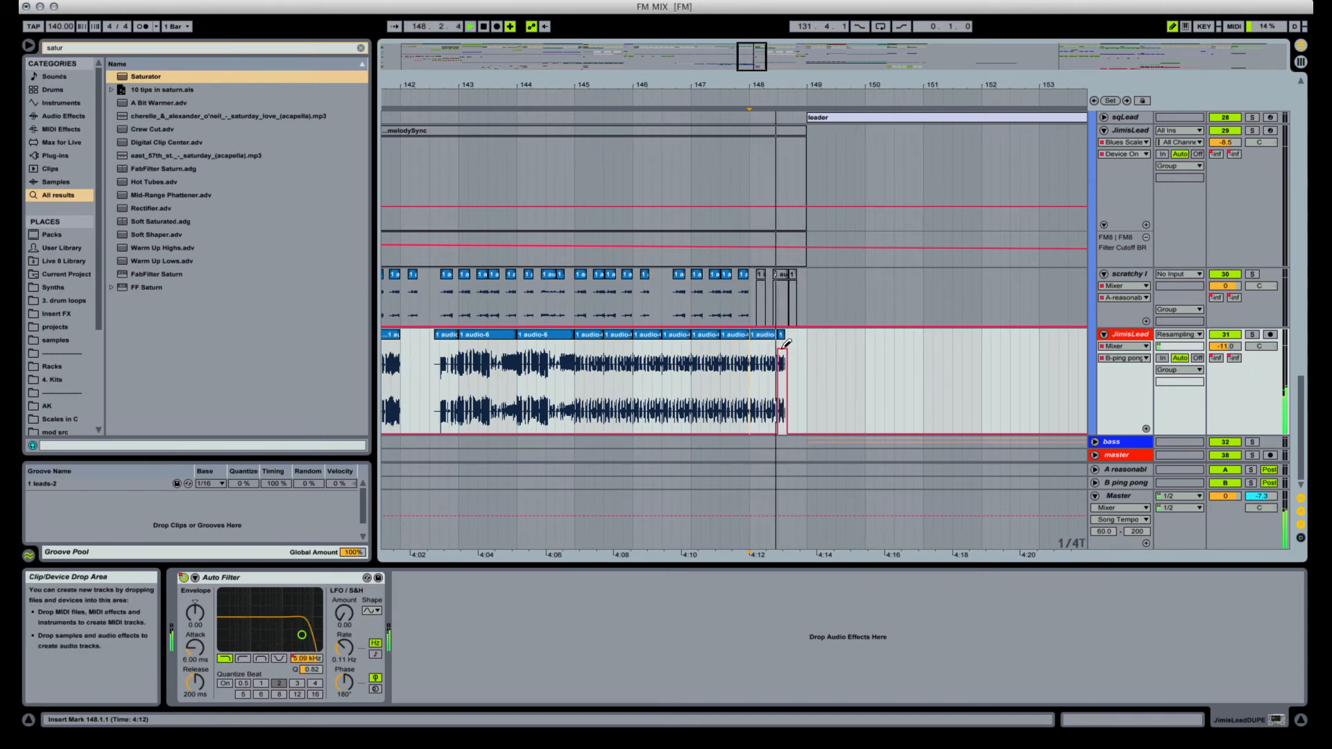
pyautogui.press('space')
pyautogui.press('space')
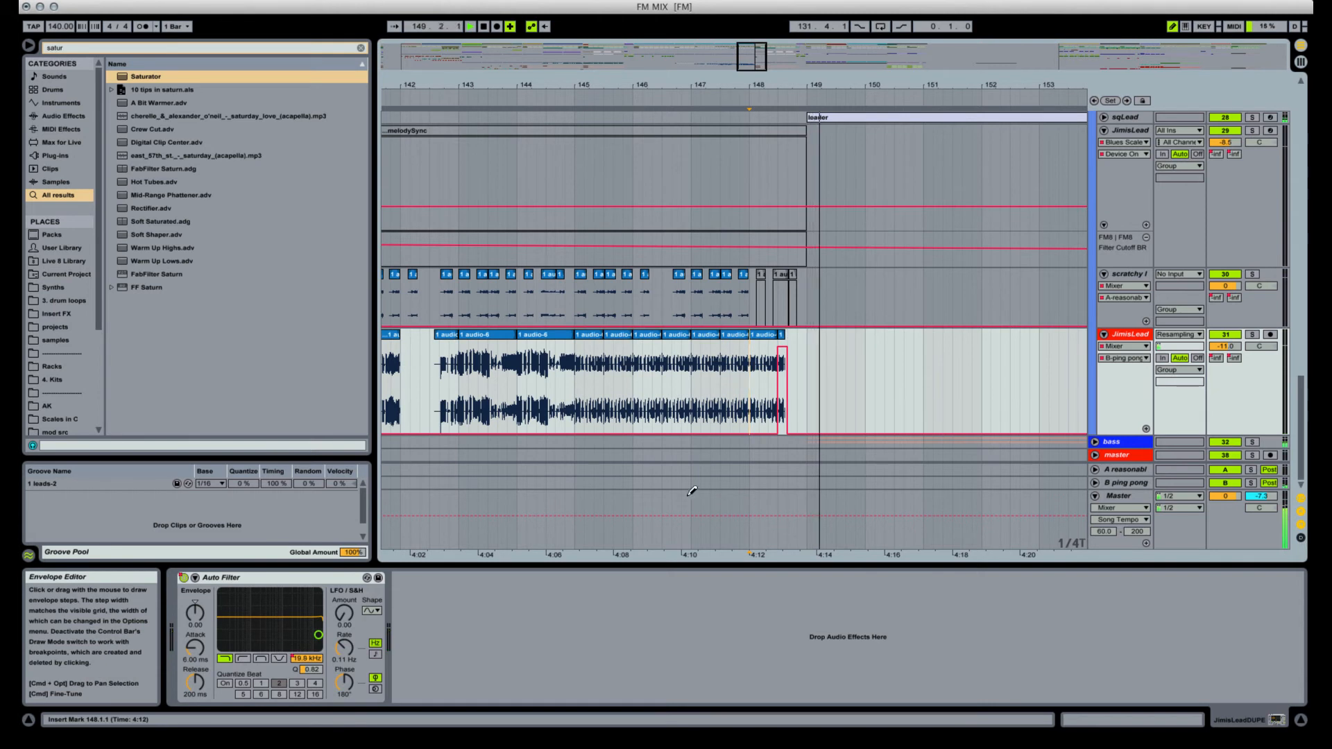
pyautogui.press('space')
pyautogui.press('space')
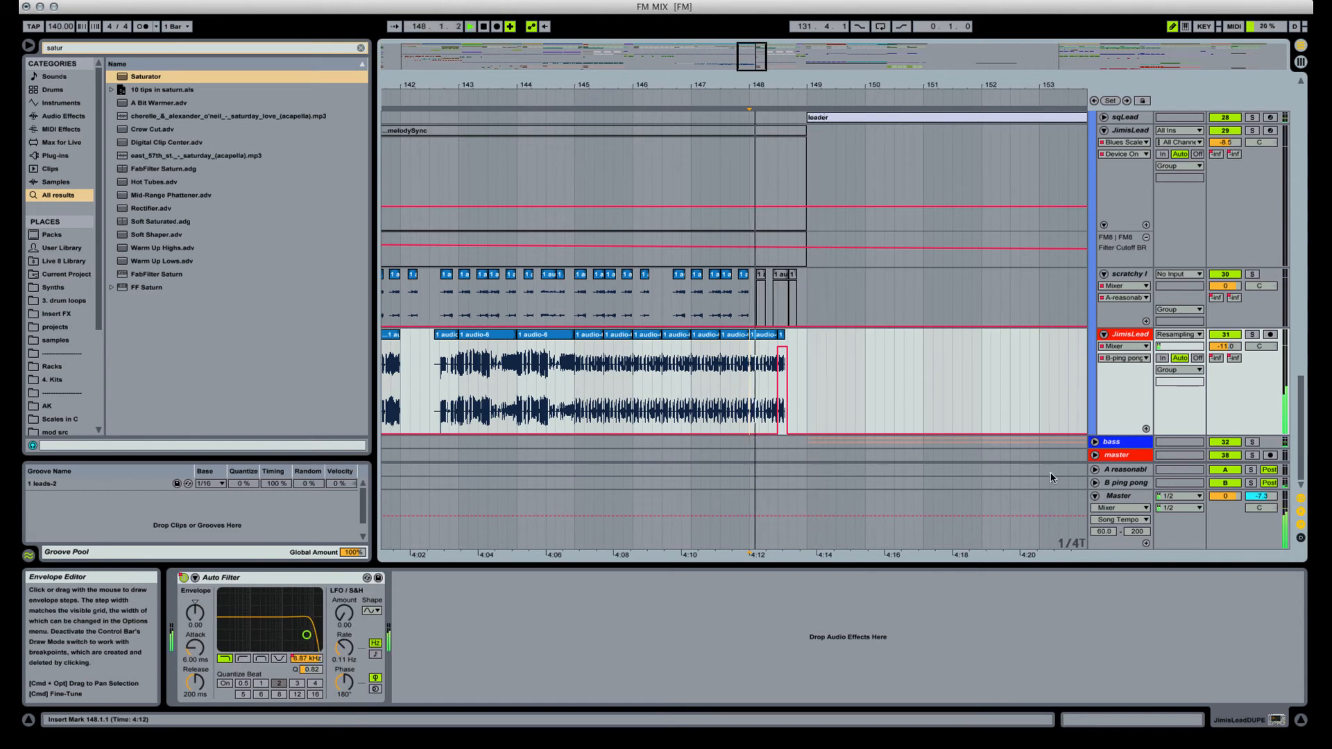
pyautogui.press('space')
# Unfold the B ping pong return track and drop its Utility gain to -35 dB from bar 149 to bar 153.
pyautogui.click(1095, 483)
pyautogui.press('super+2')
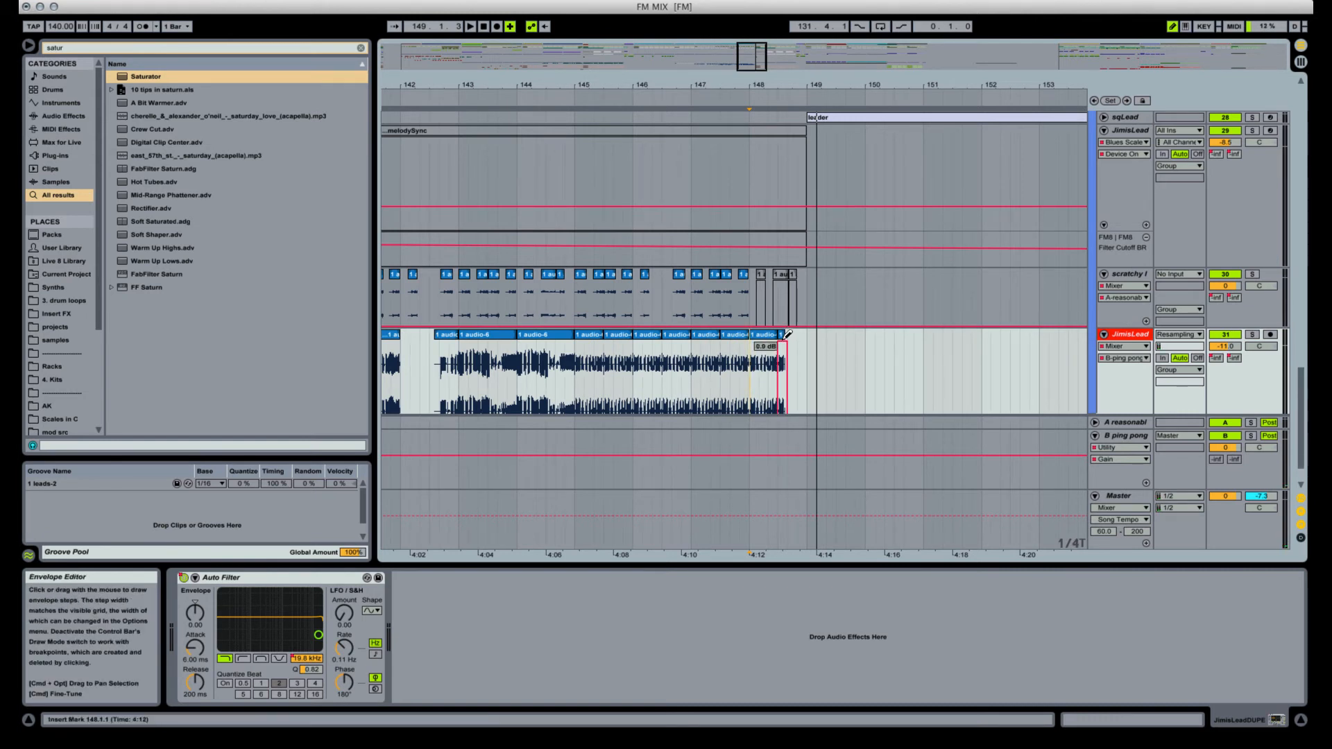
pyautogui.click(1119, 455)
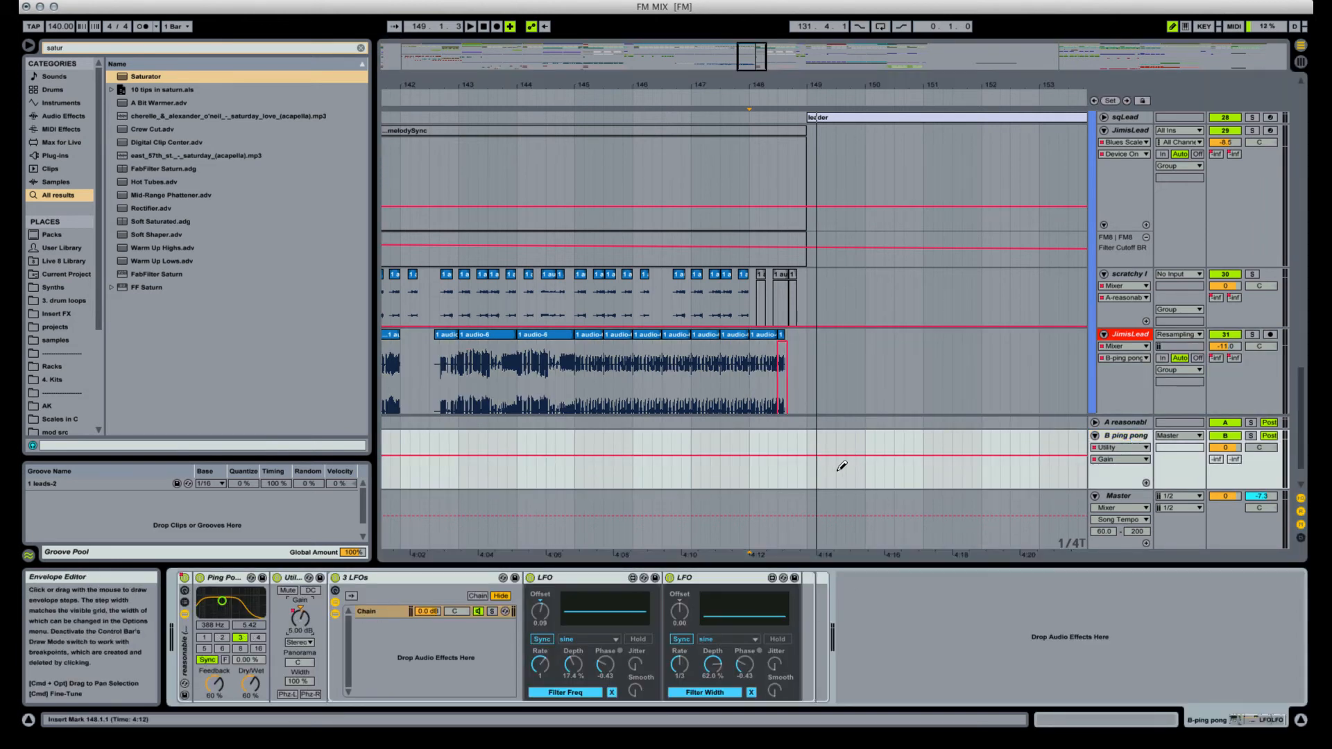
pyautogui.press('super+b')
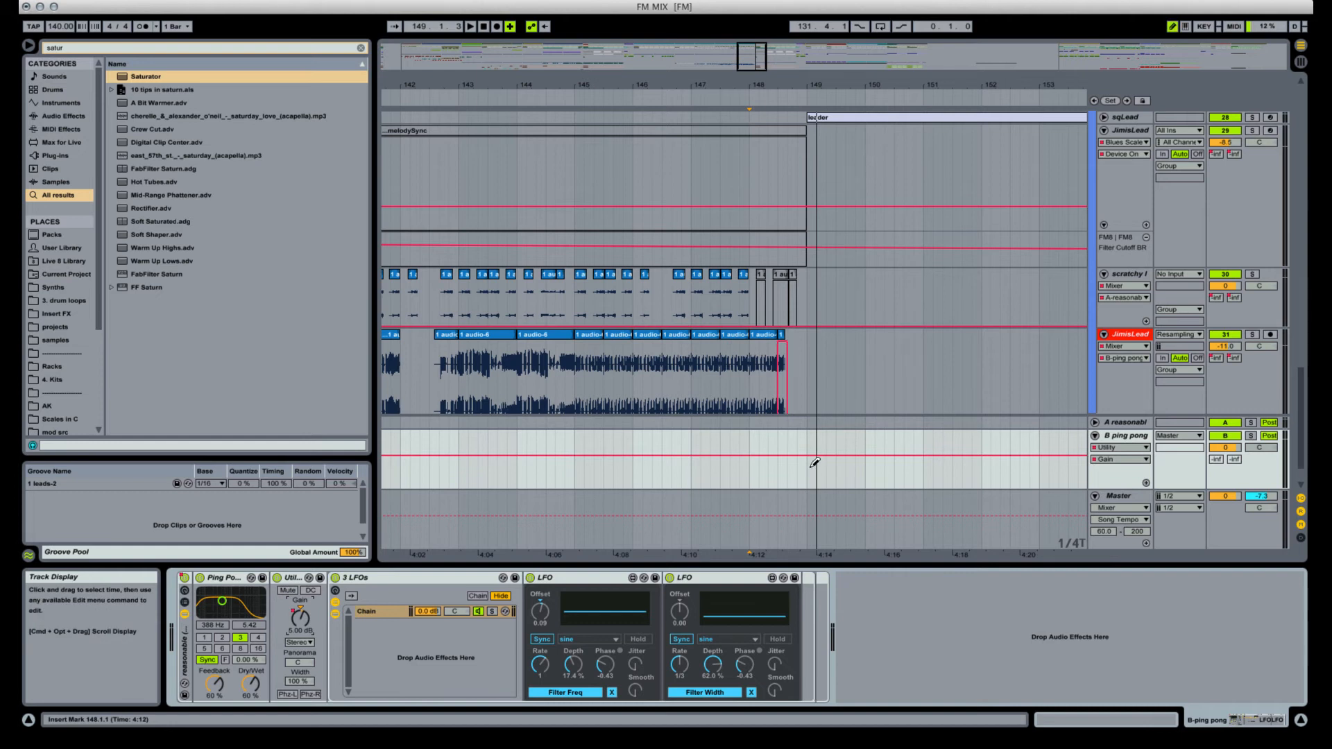
pyautogui.click(814, 478)
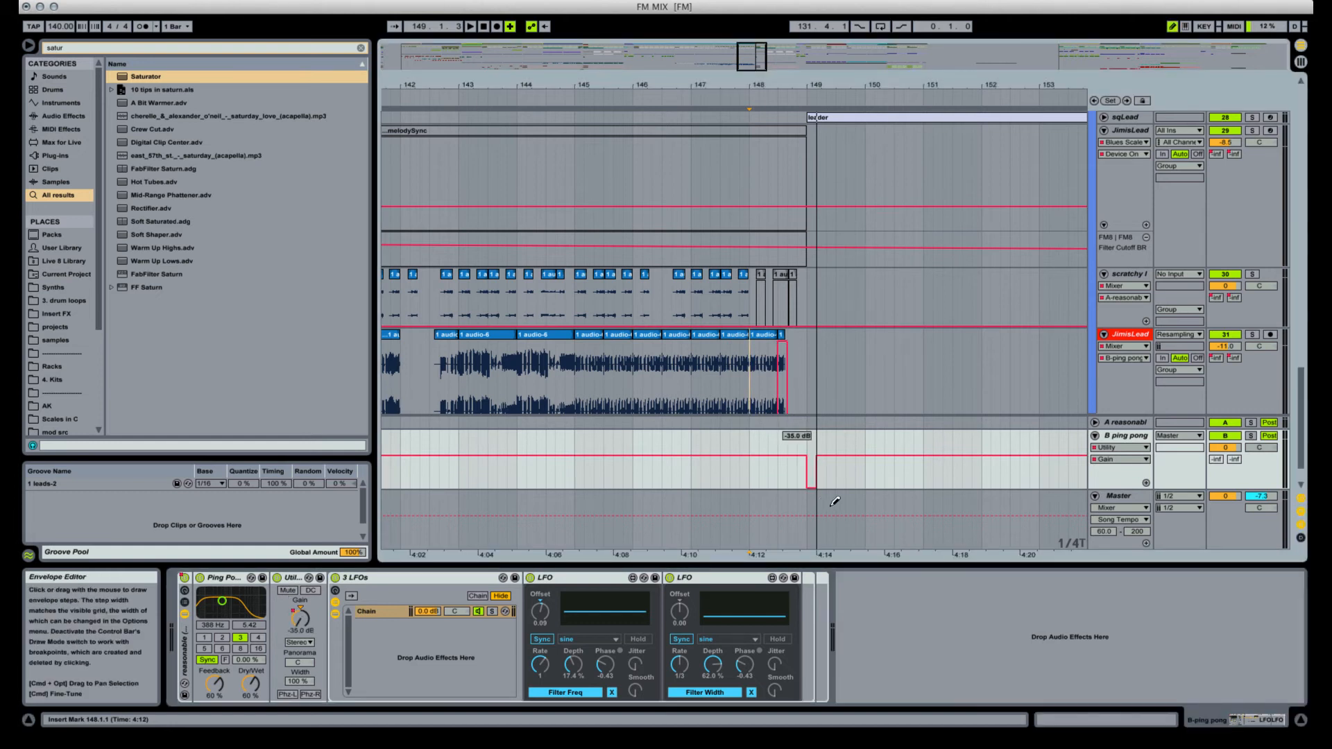
pyautogui.moveTo(930, 507); pyautogui.dragTo(997, 510)
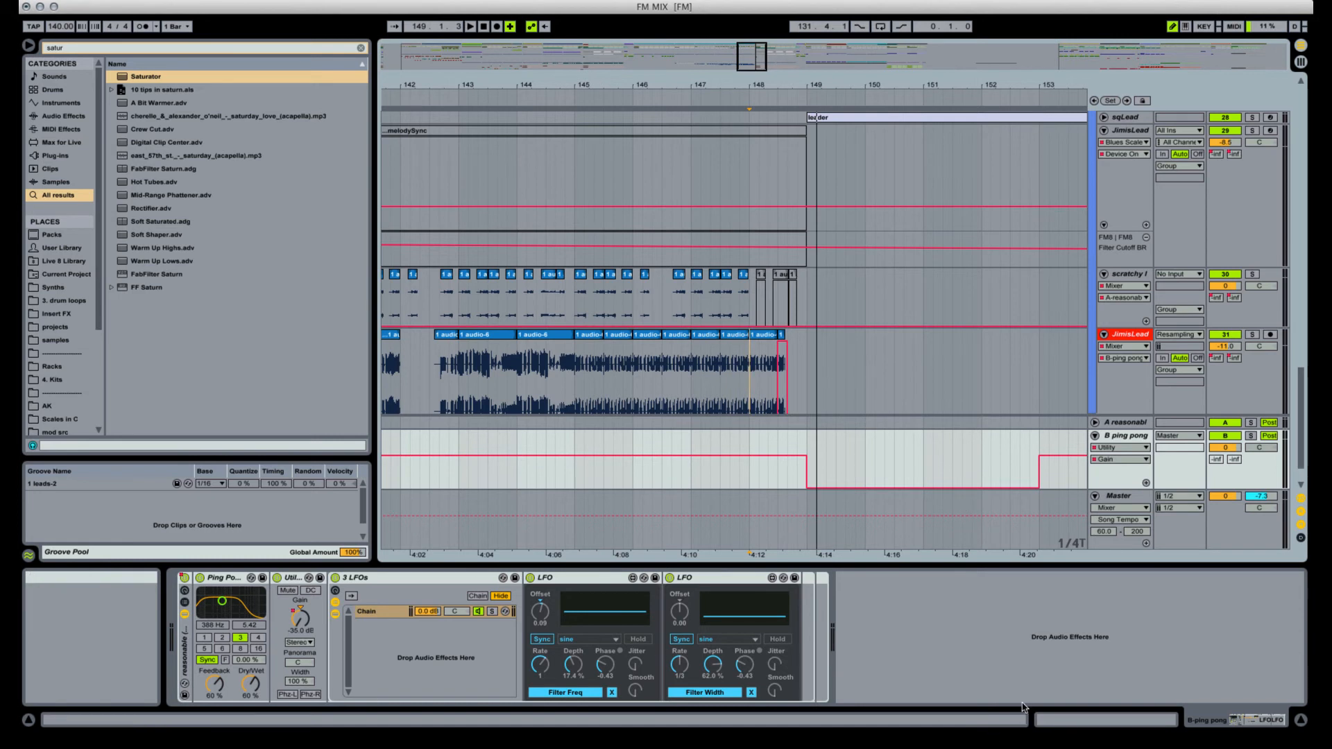
# Add reasonable redux.adg to B ping pong, lower its Sample Hard macro, and automate it in two rising steps just before bar 149.
pyautogui.press('super+f')
pyautogui.write('reasonable')
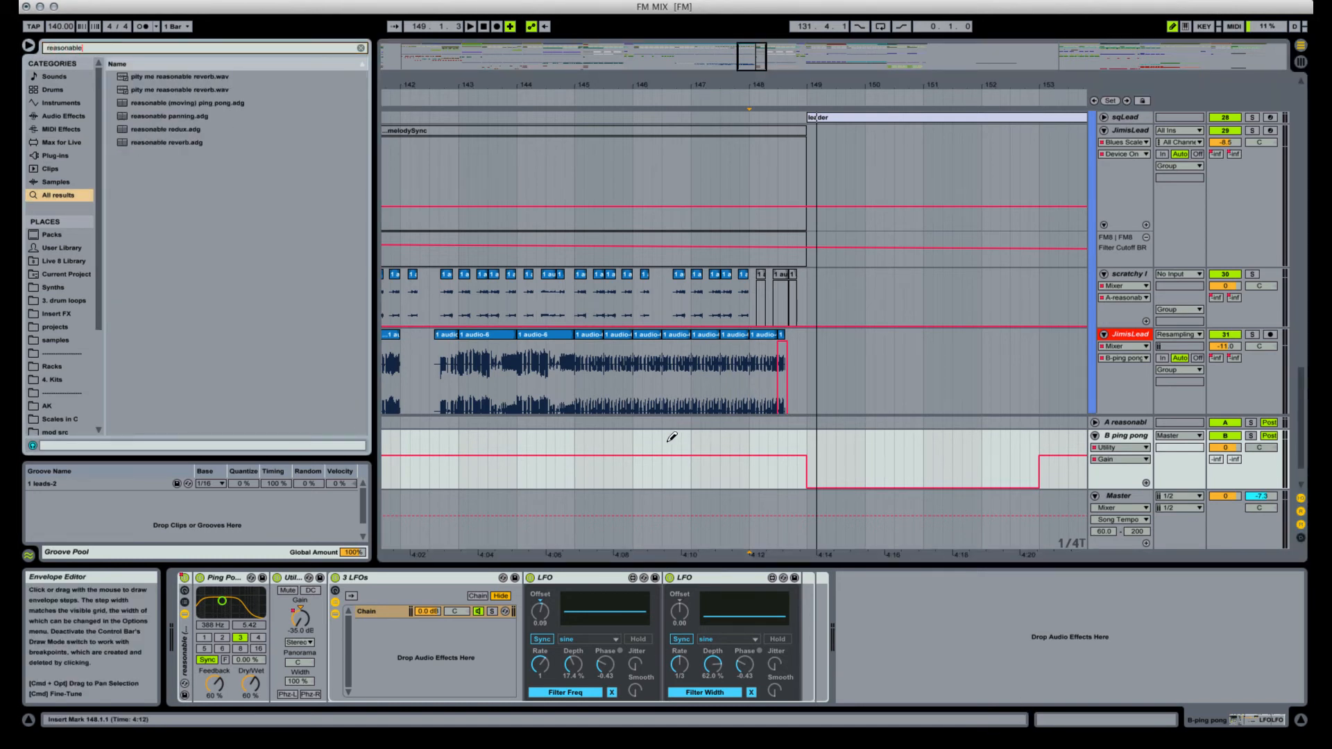
pyautogui.moveTo(146, 129); pyautogui.dragTo(900, 637)
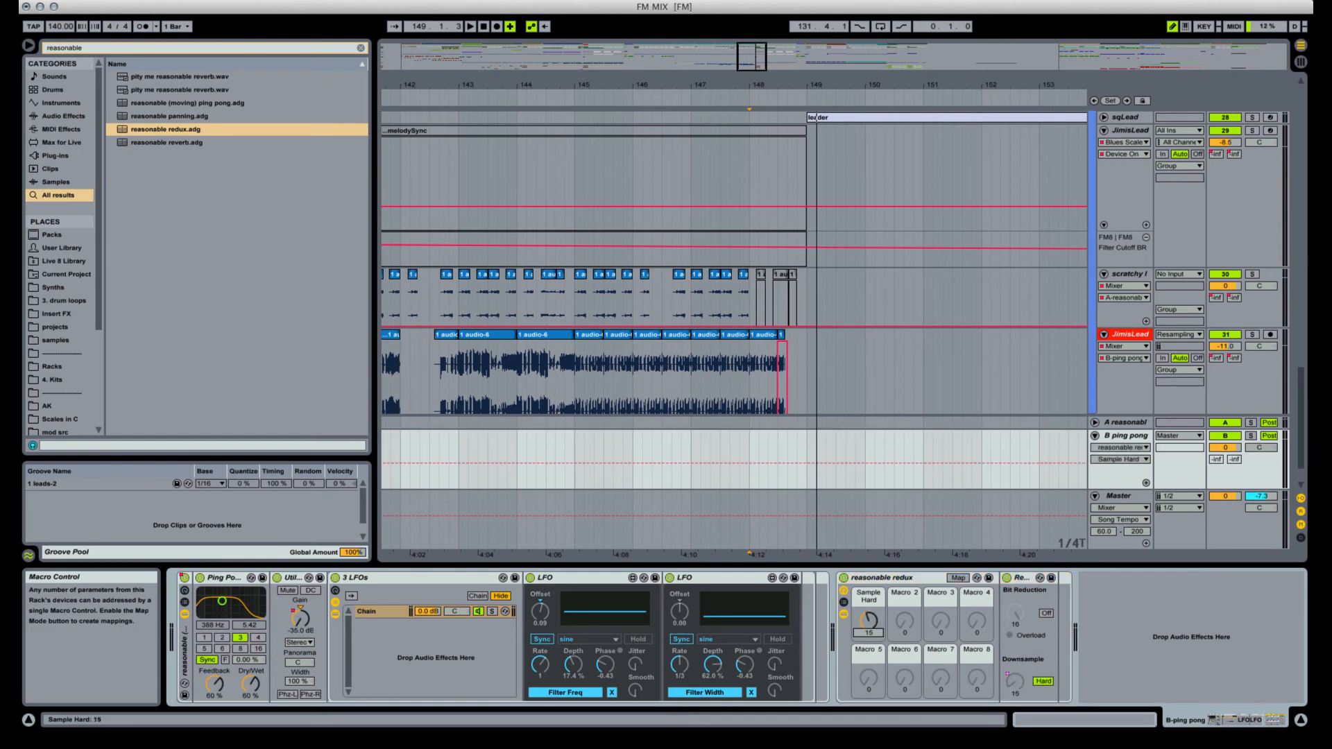
pyautogui.moveTo(868, 621); pyautogui.dragTo(863, 620)
pyautogui.scroll(-2, 762, 440)
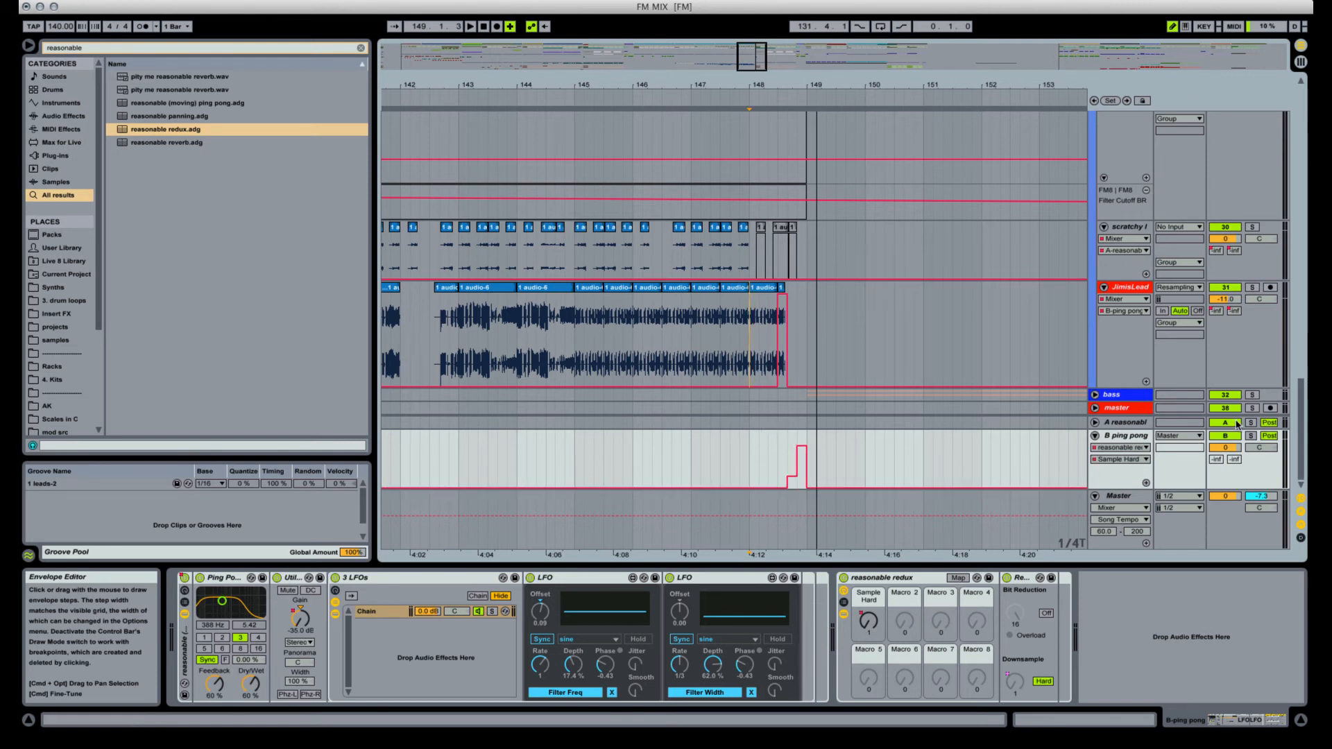
# Play the transition from bar 148 to hear the Sample Hard automation on the ping pong return.
pyautogui.click(751, 453)
pyautogui.press('space')
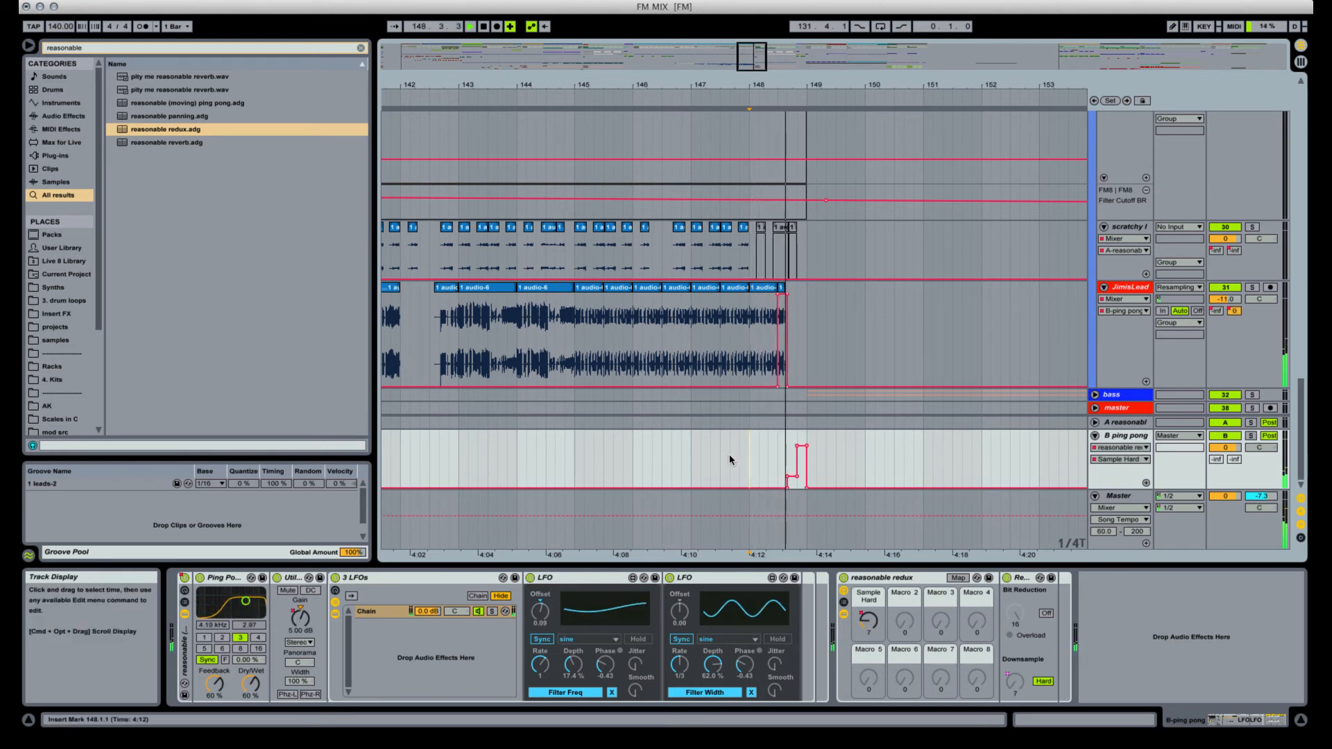
pyautogui.press('space')
pyautogui.press('space')
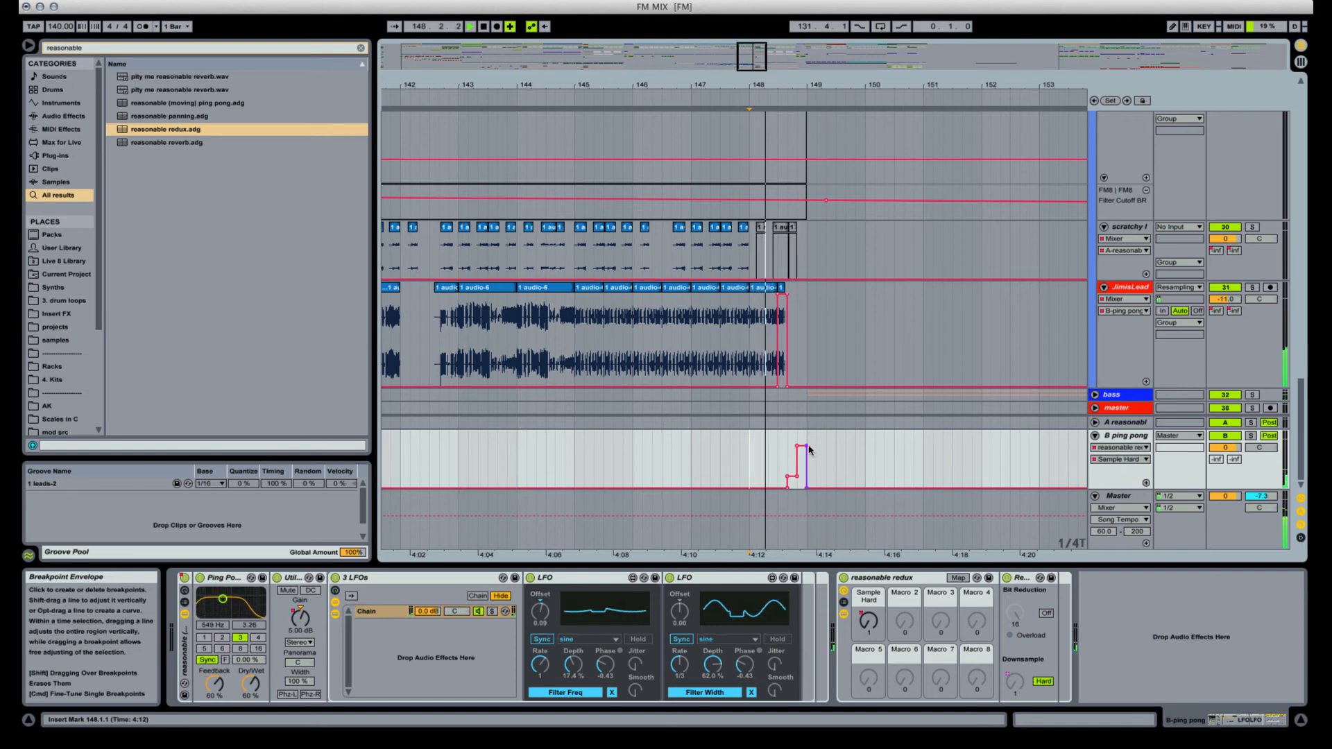
# Try turning the last Sample Hard step before bar 149 into a curved fall, and undo both changes.
pyautogui.click(806, 446)
pyautogui.press('space')
pyautogui.press('space')
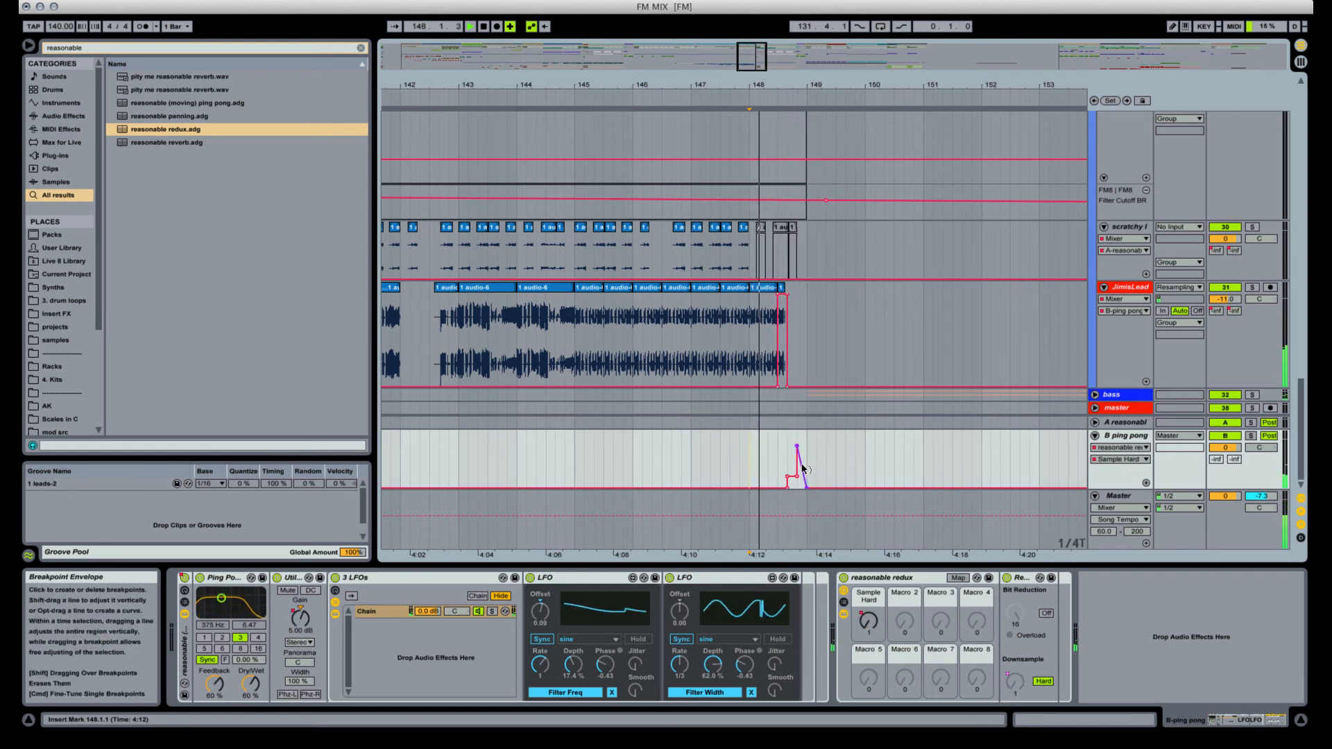
pyautogui.moveTo(802, 469); pyautogui.dragTo(808, 464)
pyautogui.press('space')
pyautogui.press('space')
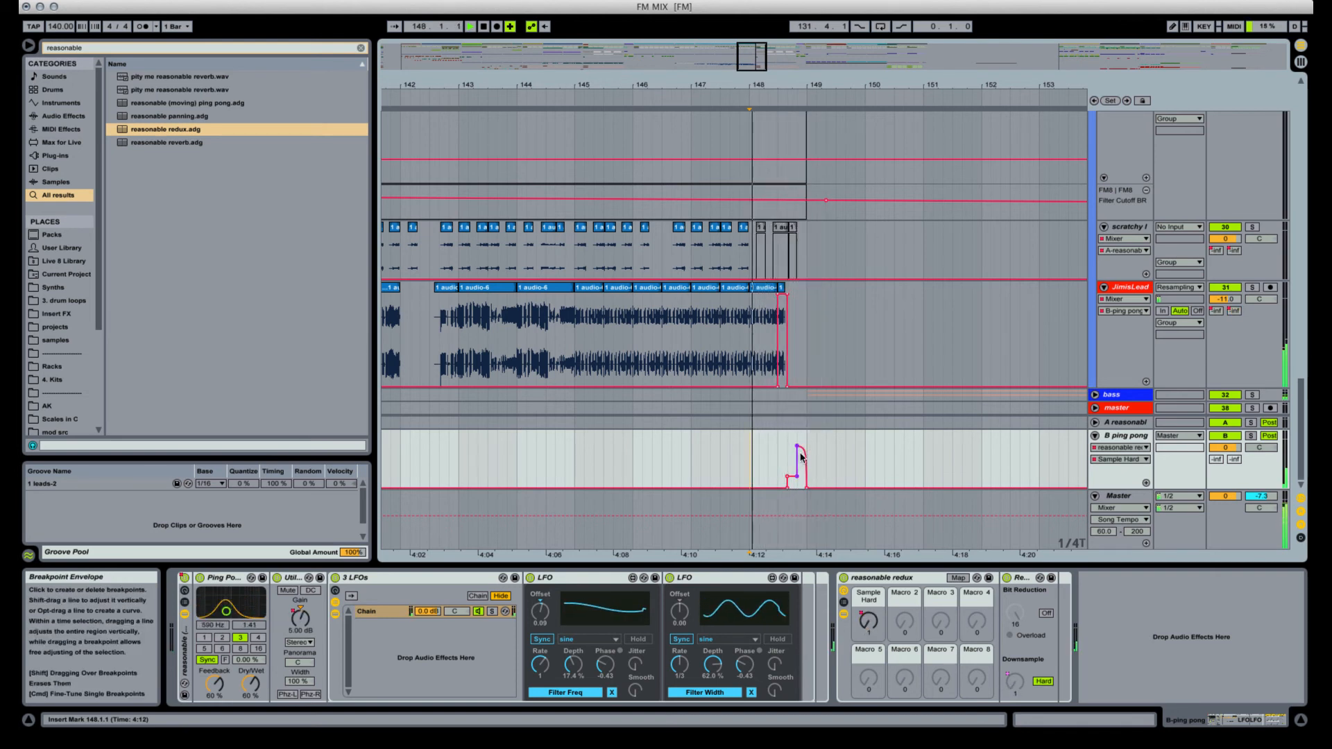
pyautogui.press('super+z')
pyautogui.press('super+z')
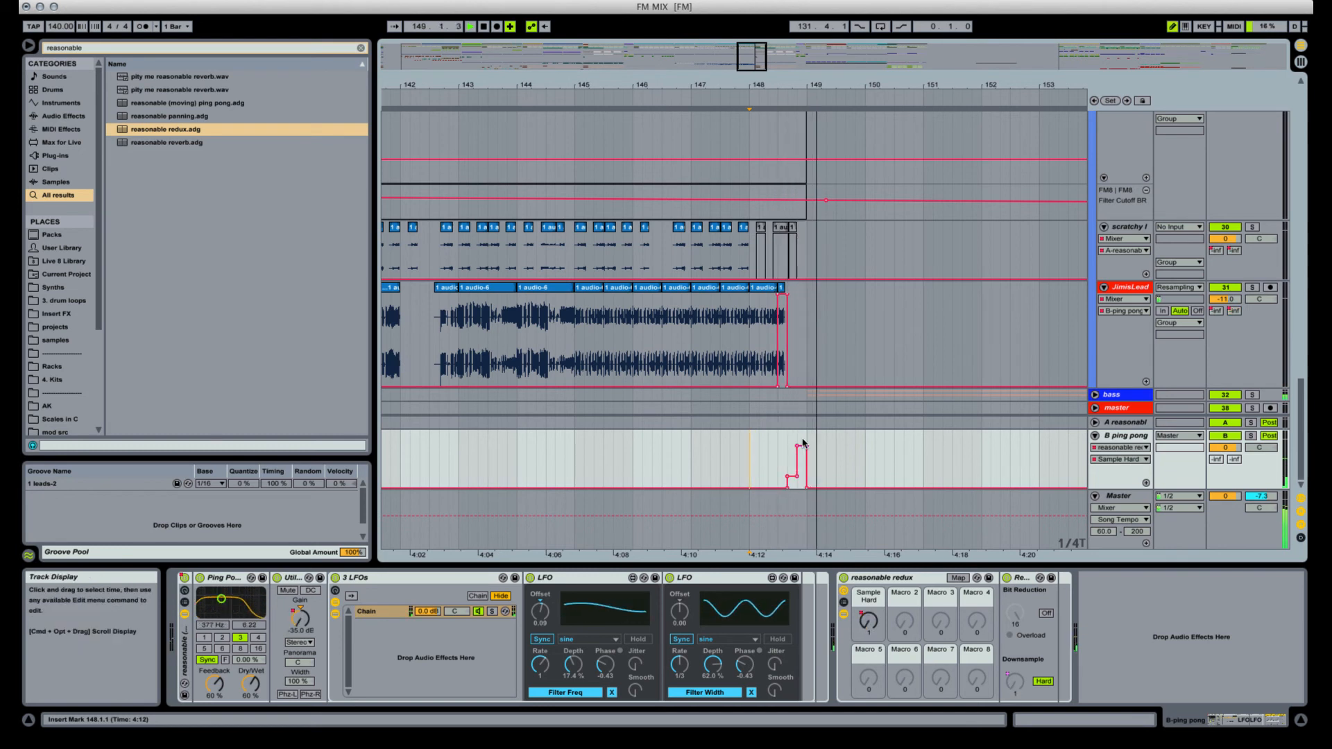
# Show B ping pong's Utility gain automation and raise it to about 8 dB between 149.3 and bar 150.
pyautogui.press('b')
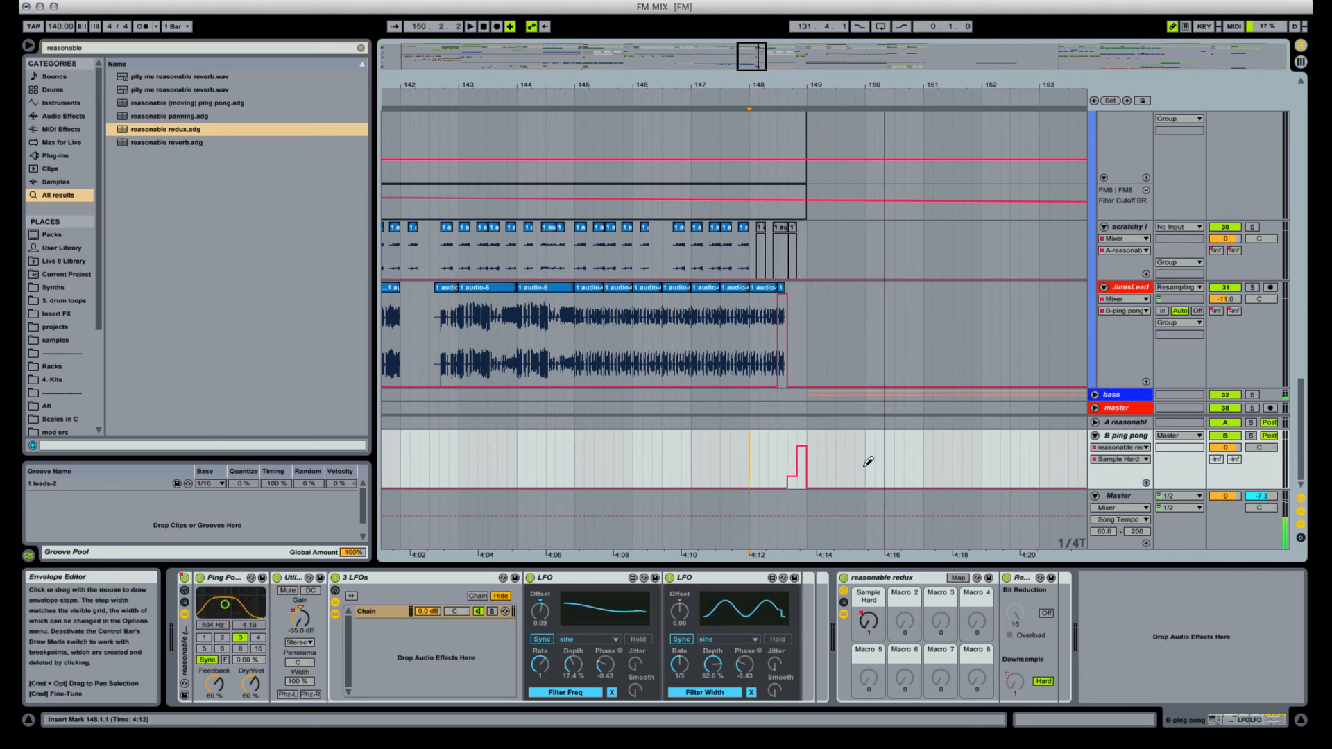
pyautogui.press('space')
pyautogui.press('space')
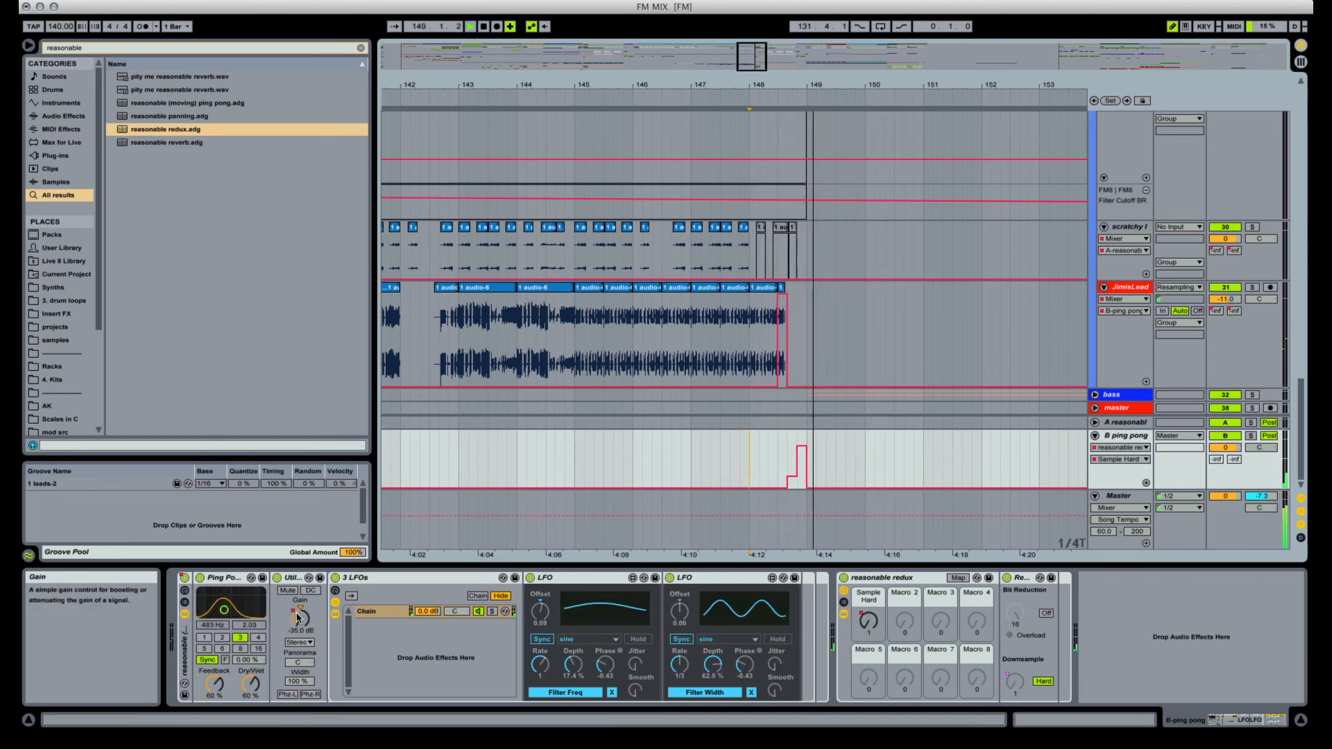
pyautogui.rightClick(300, 617)
pyautogui.click(838, 458)
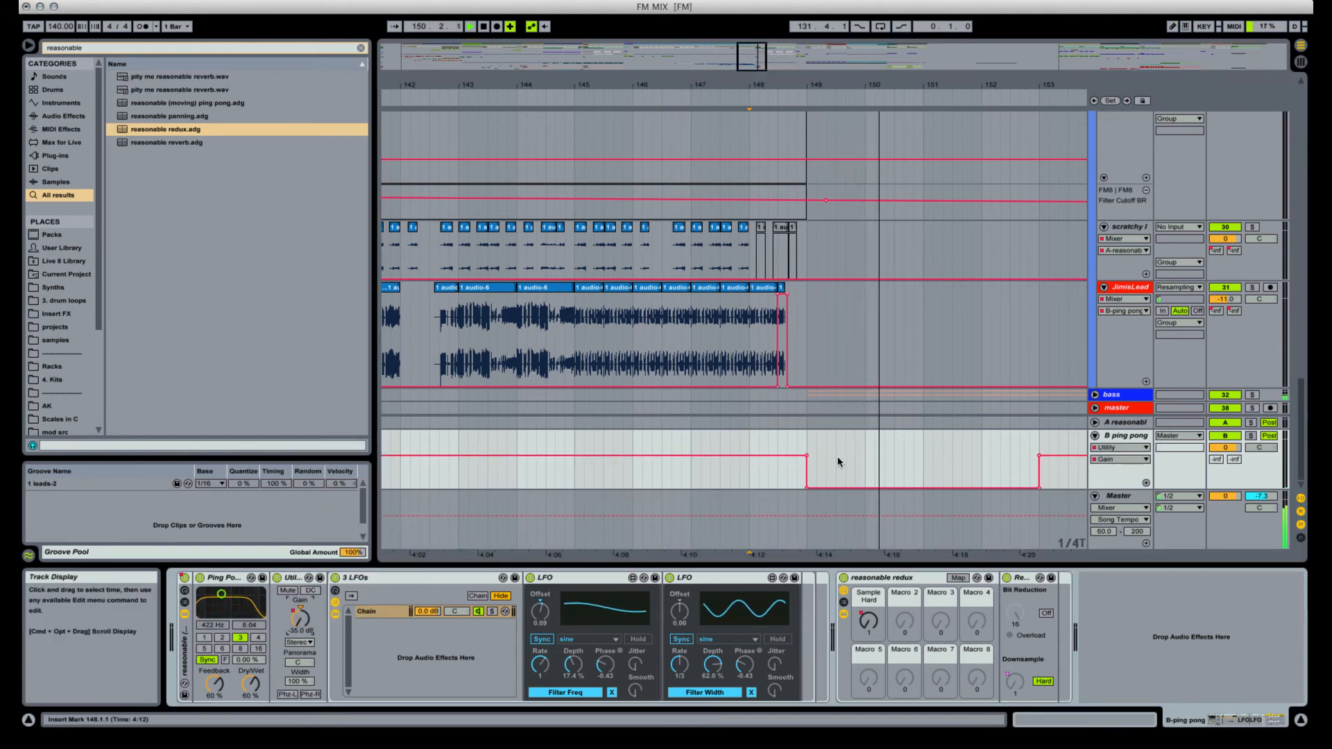
pyautogui.press('b')
pyautogui.click(838, 458)
pyautogui.press('space')
pyautogui.press('space')
pyautogui.press('b')
pyautogui.press('space')
pyautogui.press('space')
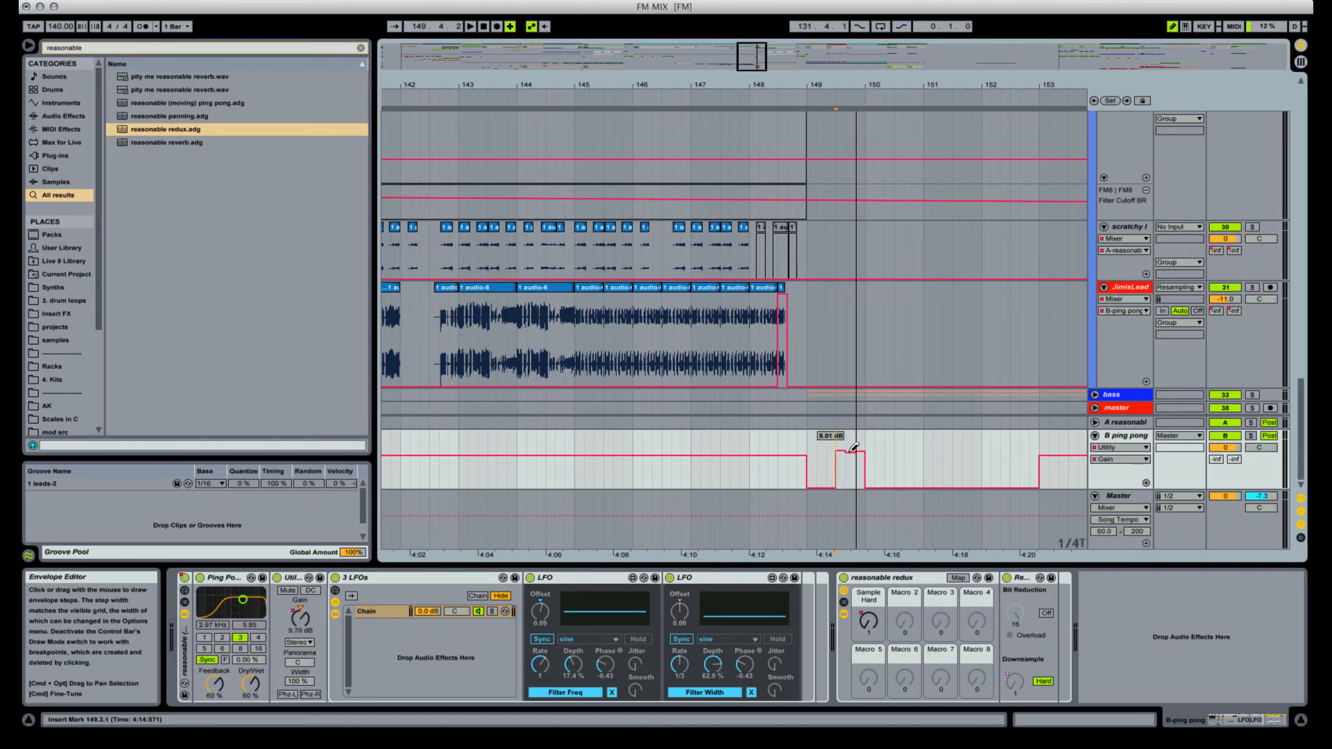
# Play the transition from 147.4.2 to hear the ping pong return's gain burst in bar 149.
pyautogui.press('b')
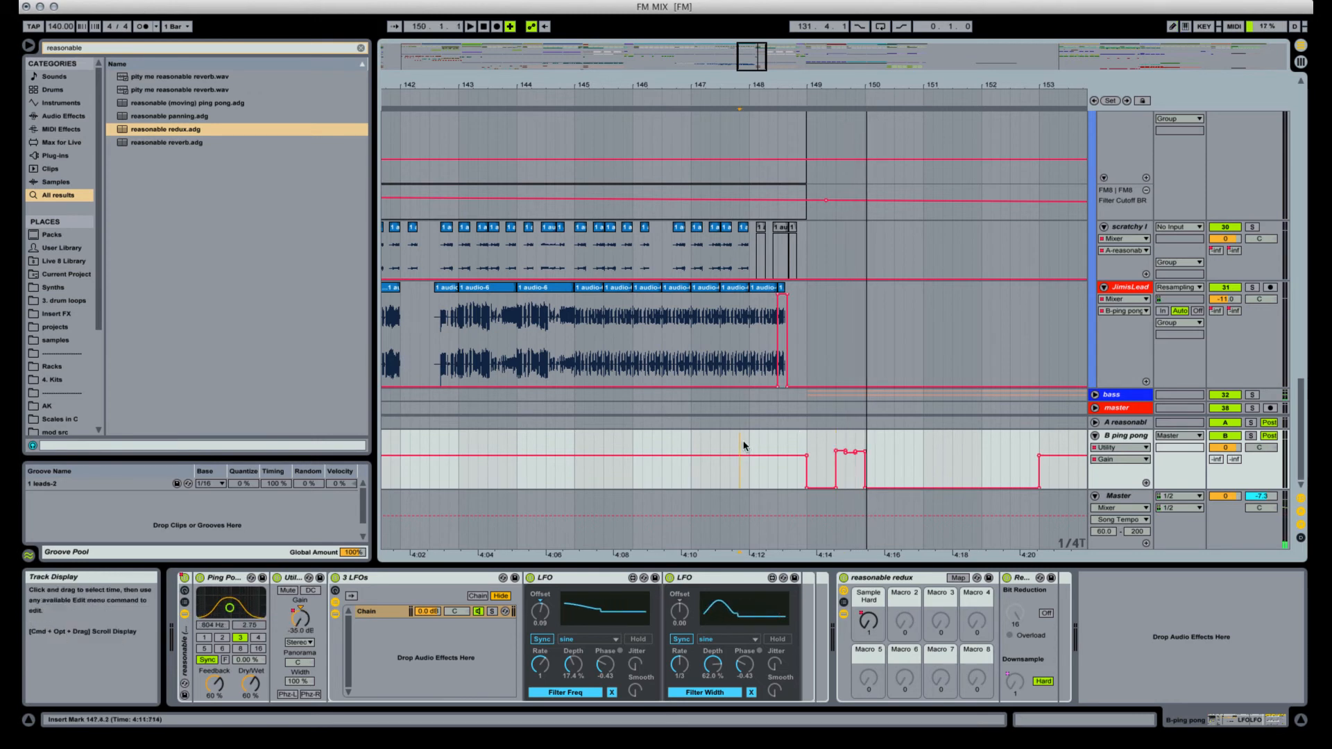
pyautogui.click(743, 446)
pyautogui.press('space')
pyautogui.press('space')
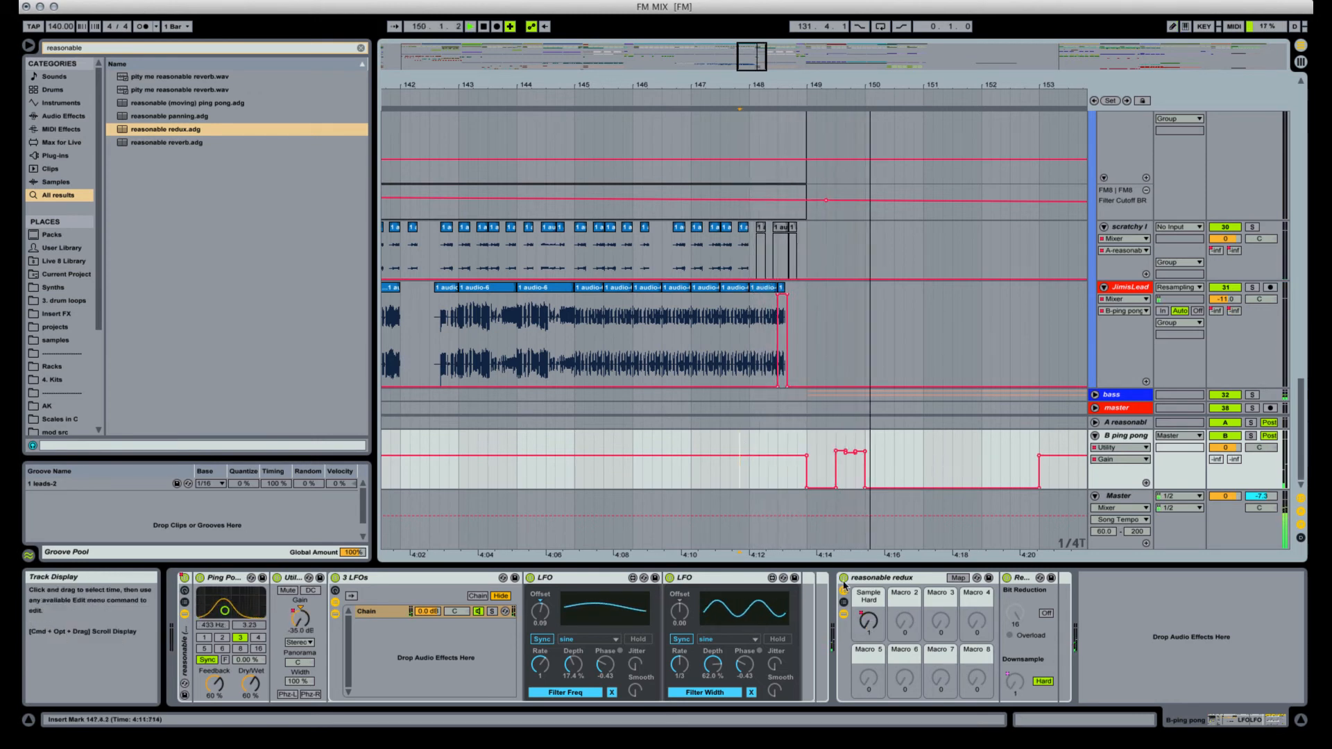
pyautogui.press('space')
pyautogui.press('space')
# Draw a stepped Sample Hard bump on B ping pong between 149.3 and bar 150, highest in the middle, and play it.
pyautogui.click(868, 622)
pyautogui.press('b')
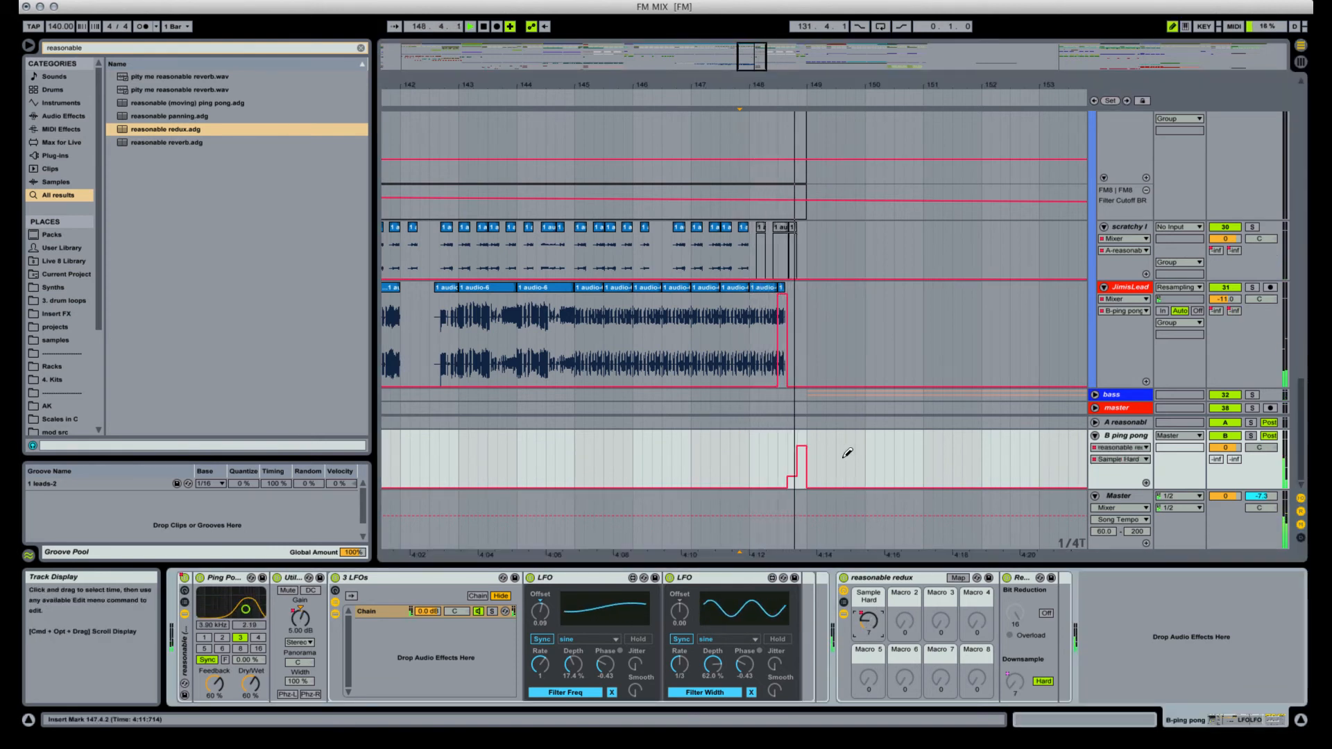
pyautogui.click(843, 458)
pyautogui.click(853, 445)
pyautogui.click(861, 457)
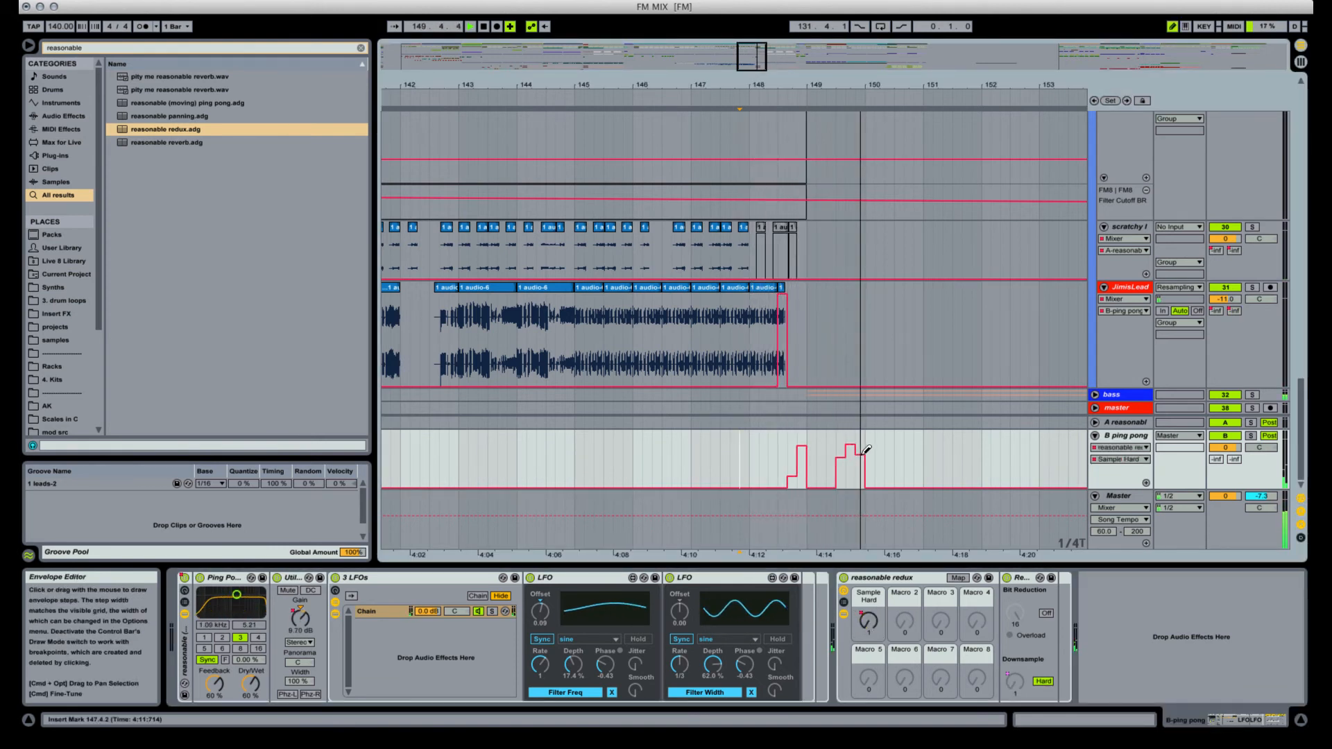
pyautogui.press('space')
pyautogui.press('space')
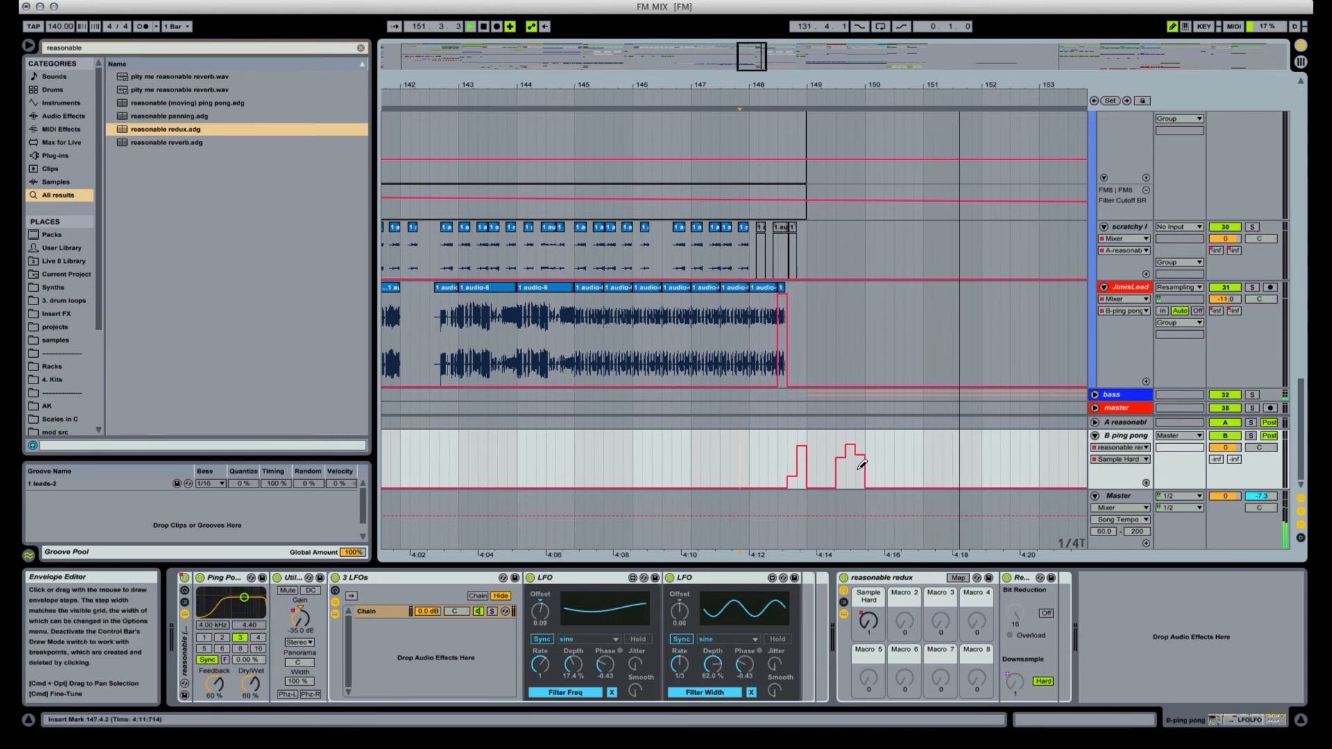
# Show reasonable redux's Device On automation and switch the rack on only from about 147.3 to just before bar 153.
pyautogui.click(844, 578)
pyautogui.press('b')
pyautogui.press('b')
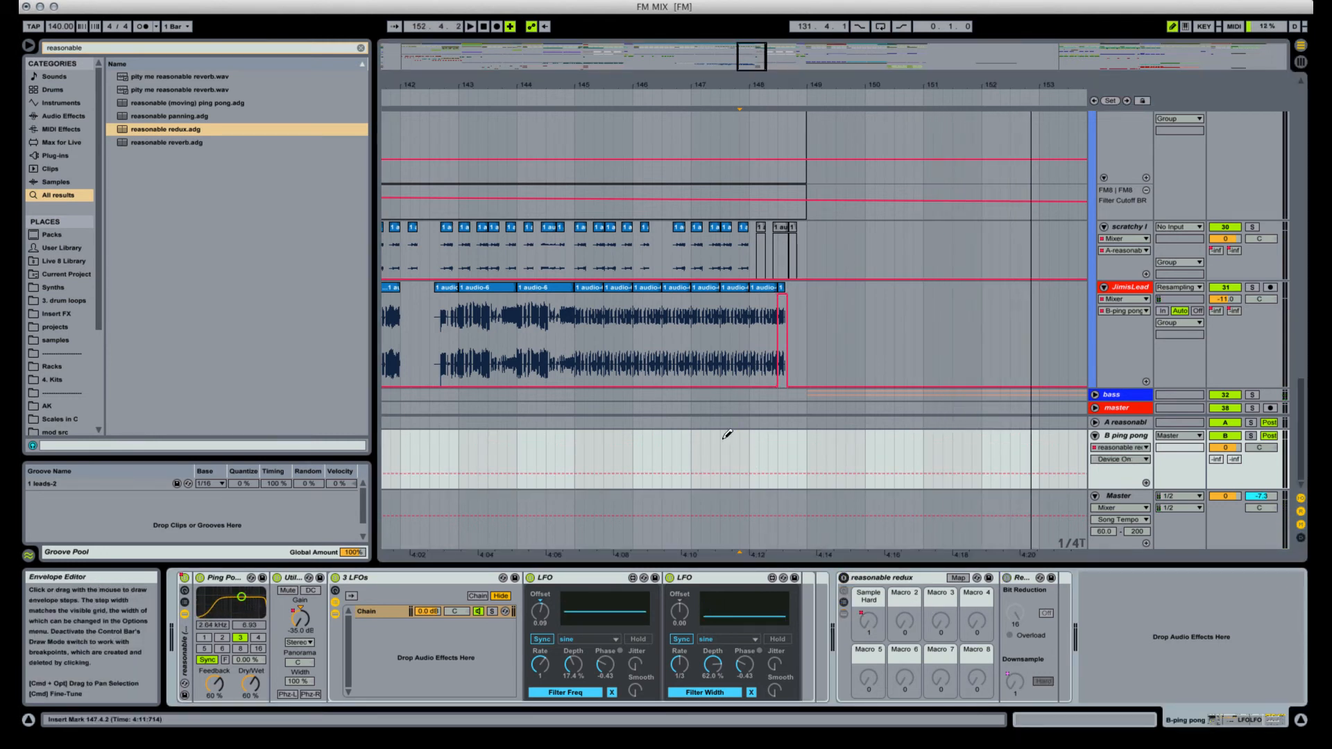
pyautogui.moveTo(724, 440); pyautogui.dragTo(918, 433)
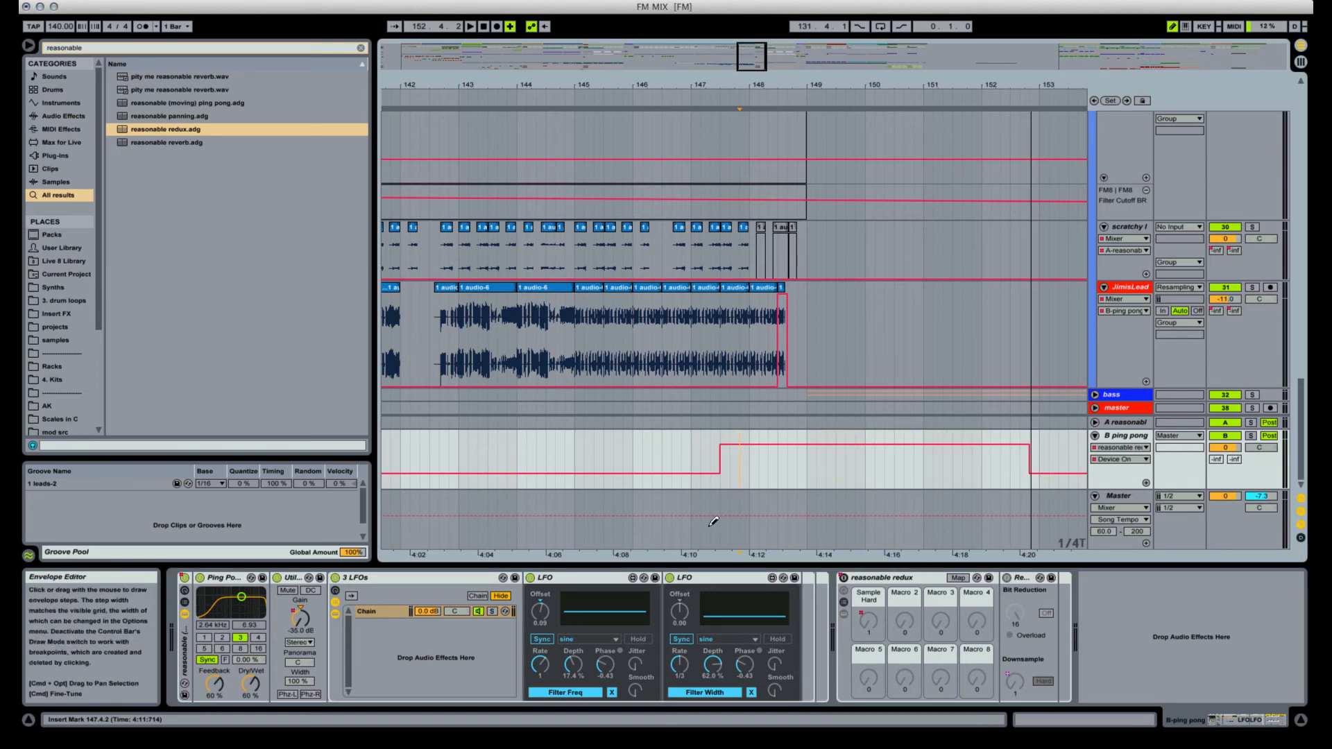
# Review the whole arrangement, playing the interlude from bar 133 and the "needs work" section from bar 117.
pyautogui.scroll(5, 620, 206)
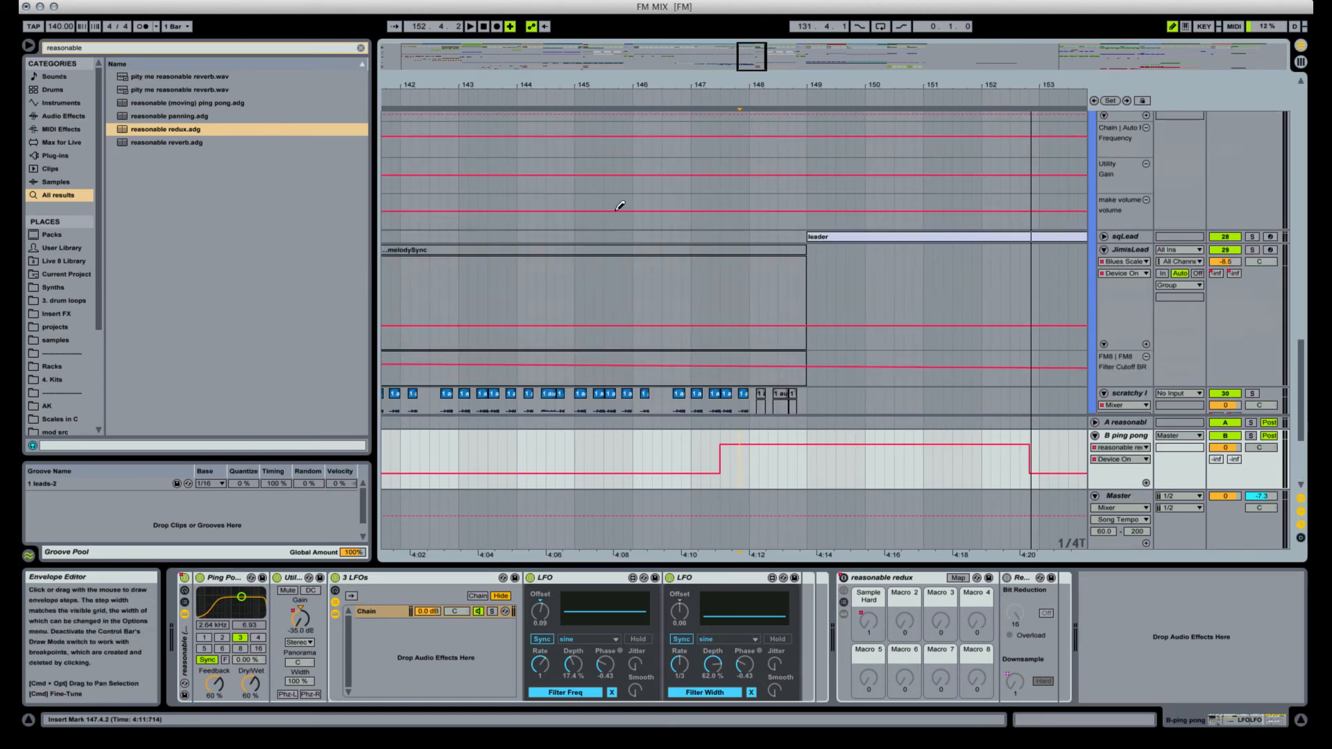
pyautogui.moveTo(737, 85); pyautogui.dragTo(559, 93)
pyautogui.scroll(15, 725, 291)
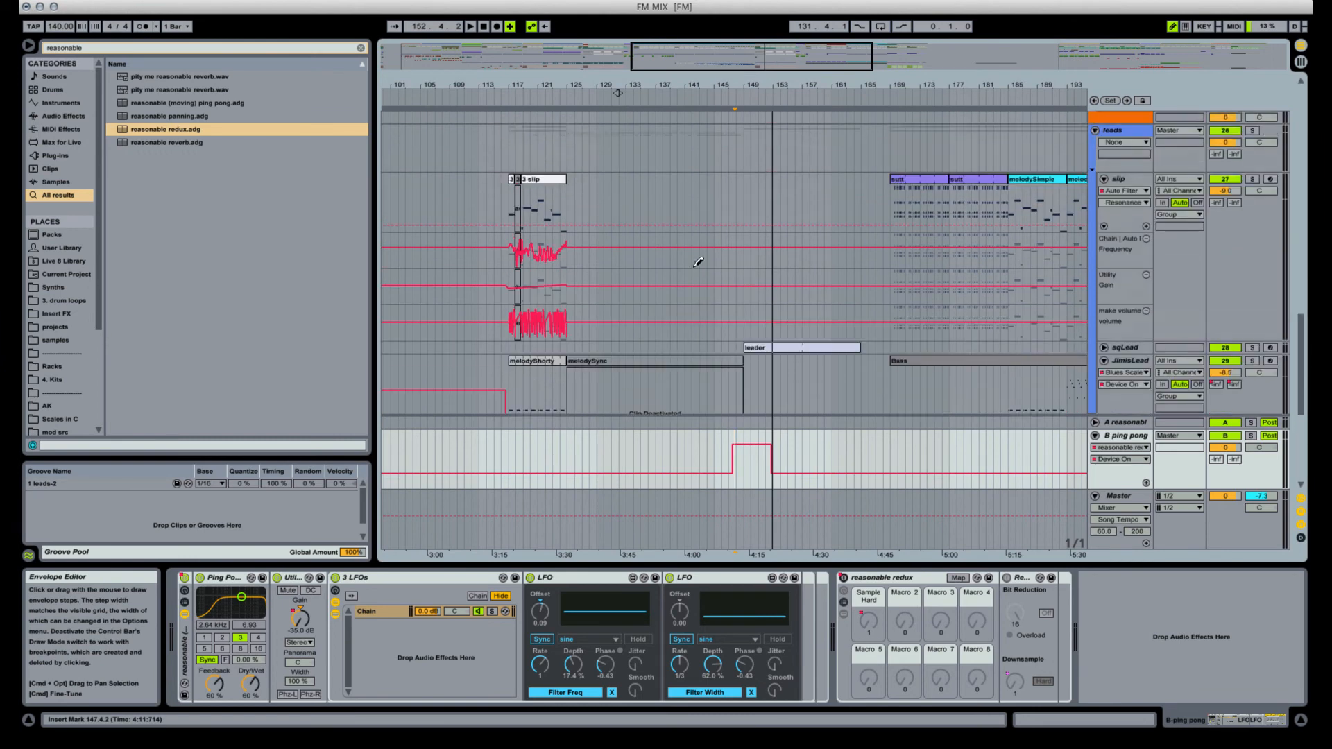
pyautogui.scroll(5, 697, 239)
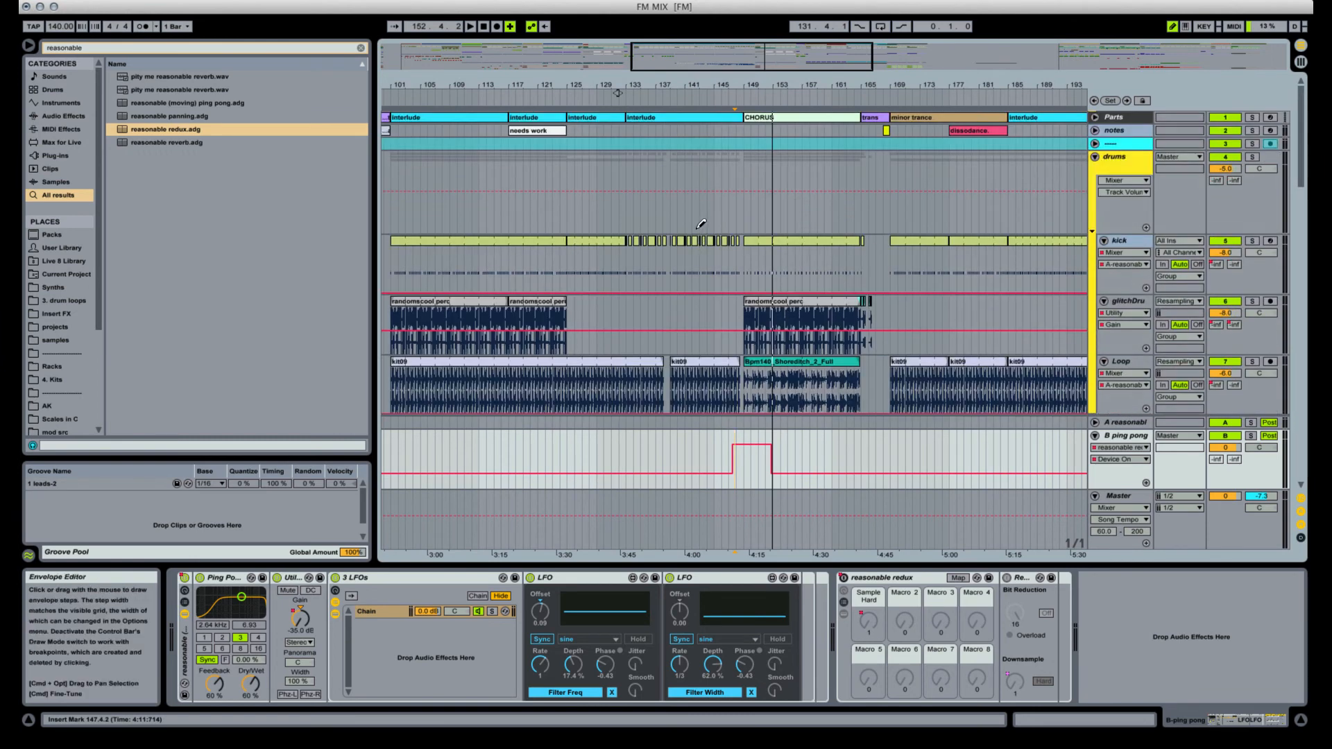
pyautogui.click(646, 117)
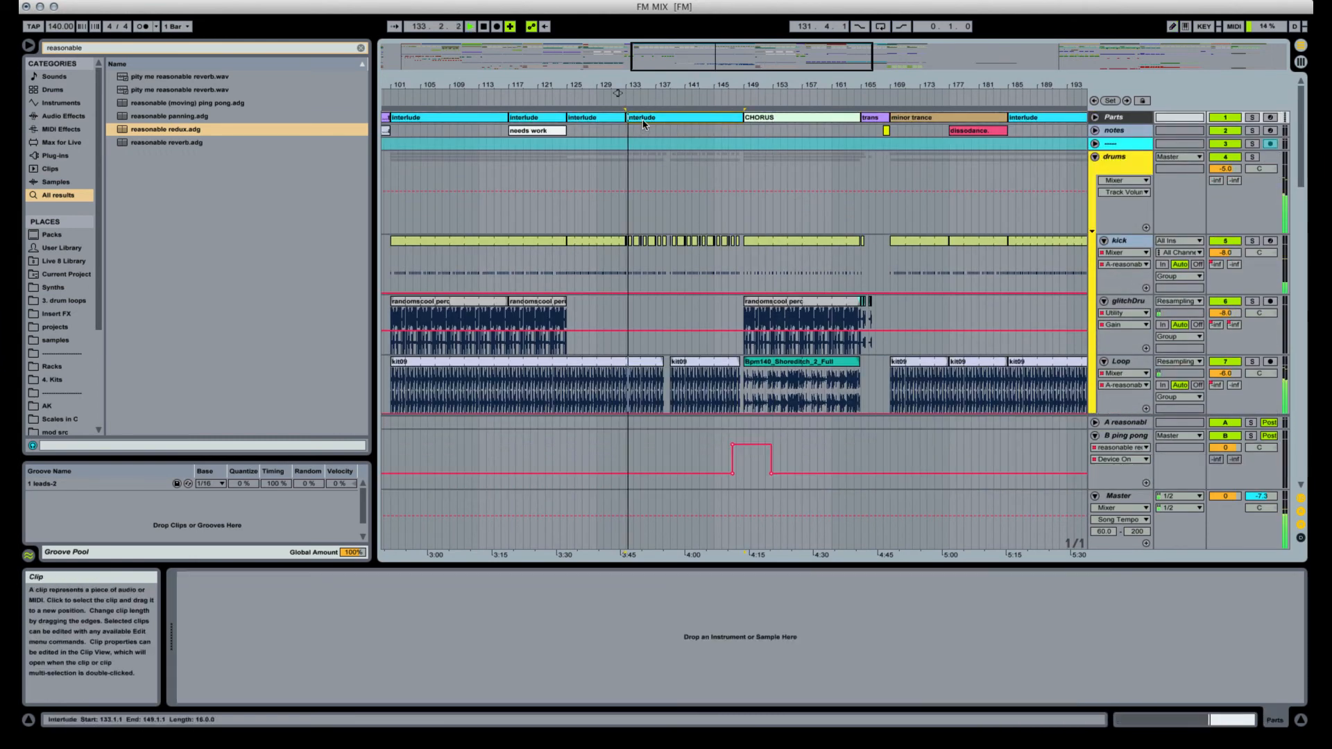
pyautogui.click(528, 129)
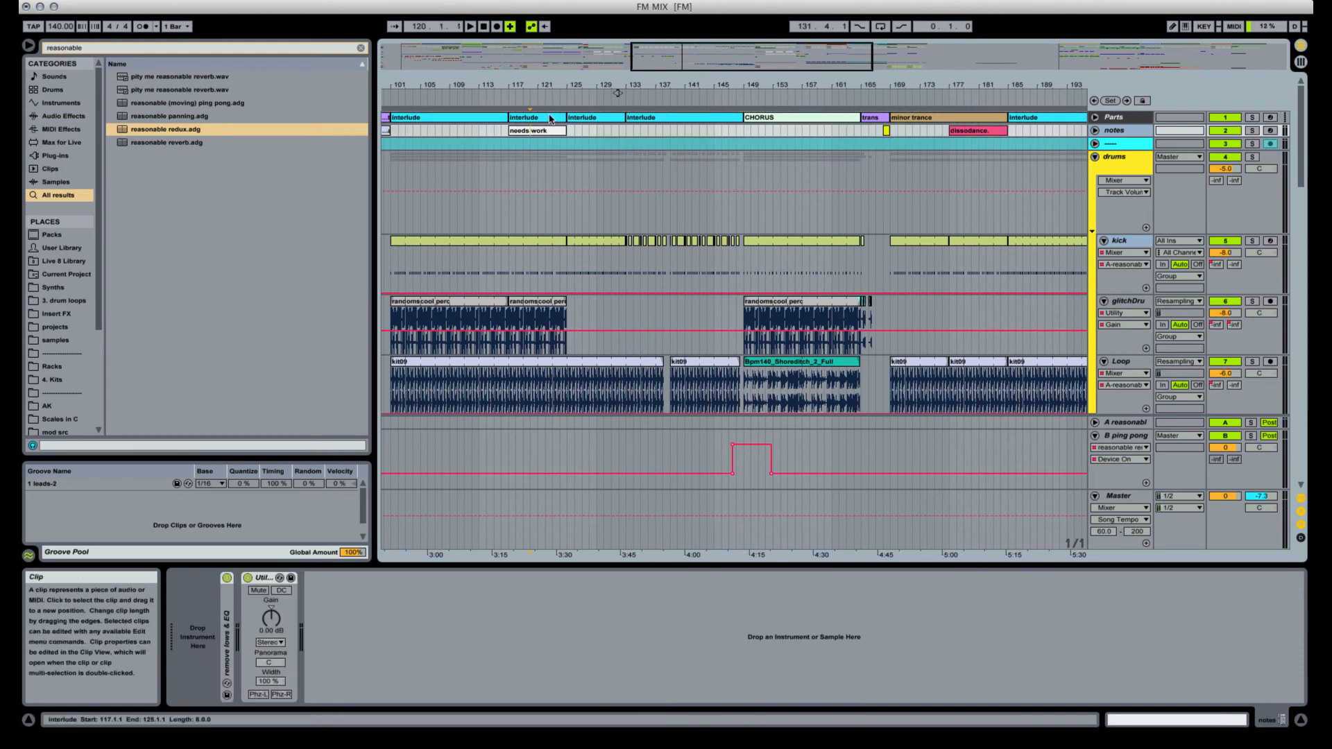
# Route the Soundflower (2ch) output to Komplete Audio 6.
pyautogui.click(930, 2)
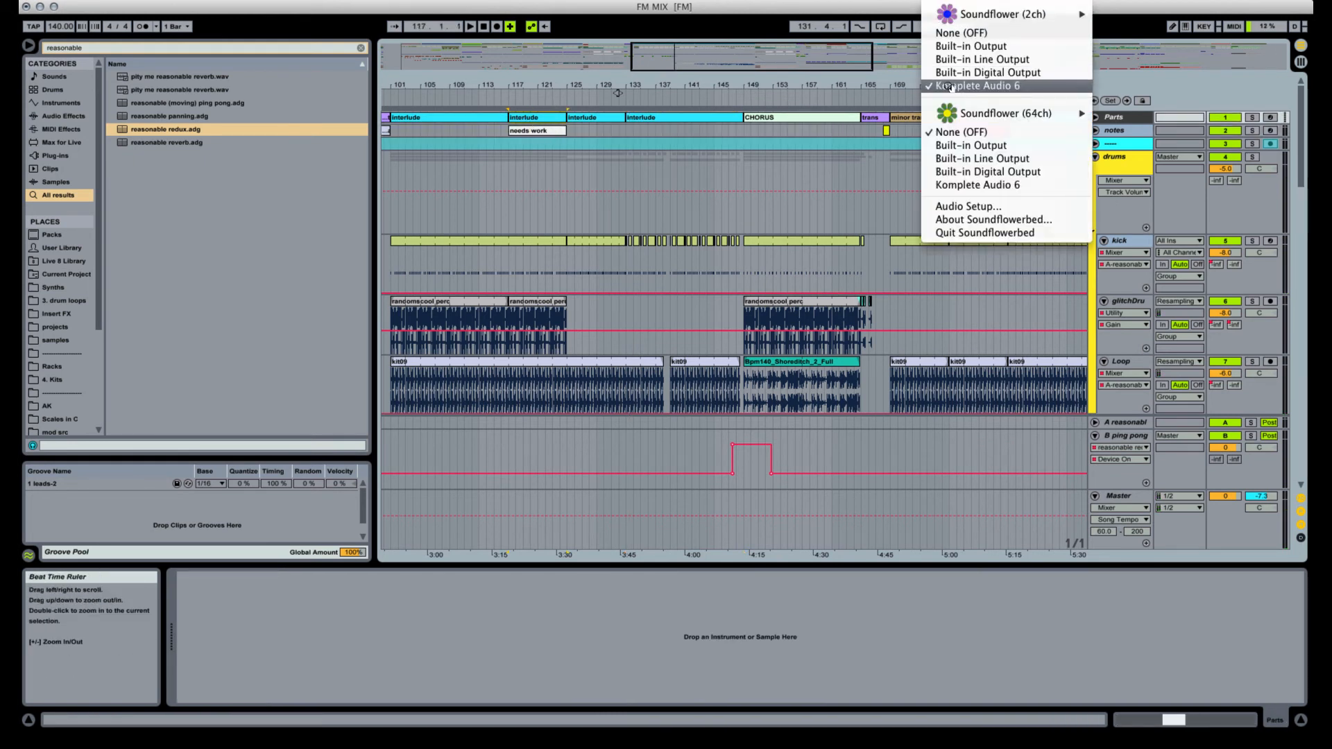
pyautogui.click(949, 86)
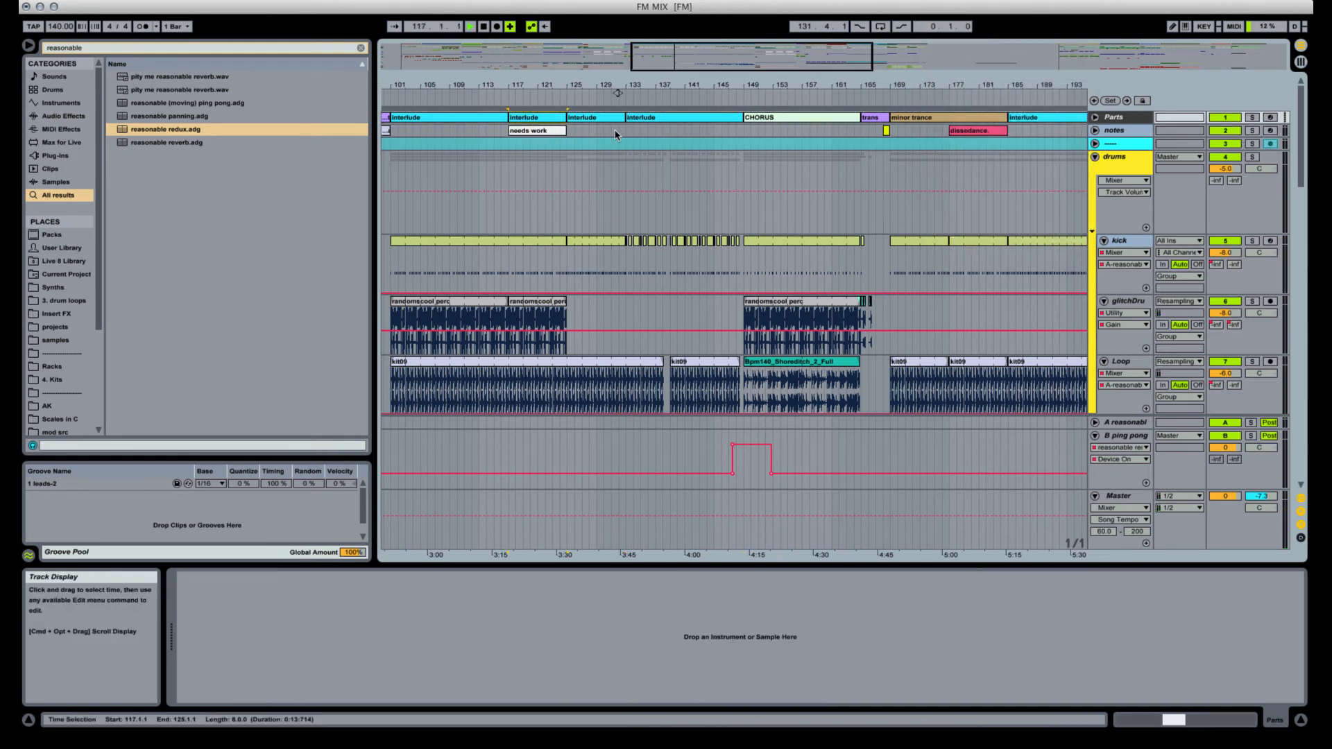
# Save the set and add a one-bar clip at bar 138 on the notes track, beginning its name with "make it s".
pyautogui.click(538, 131)
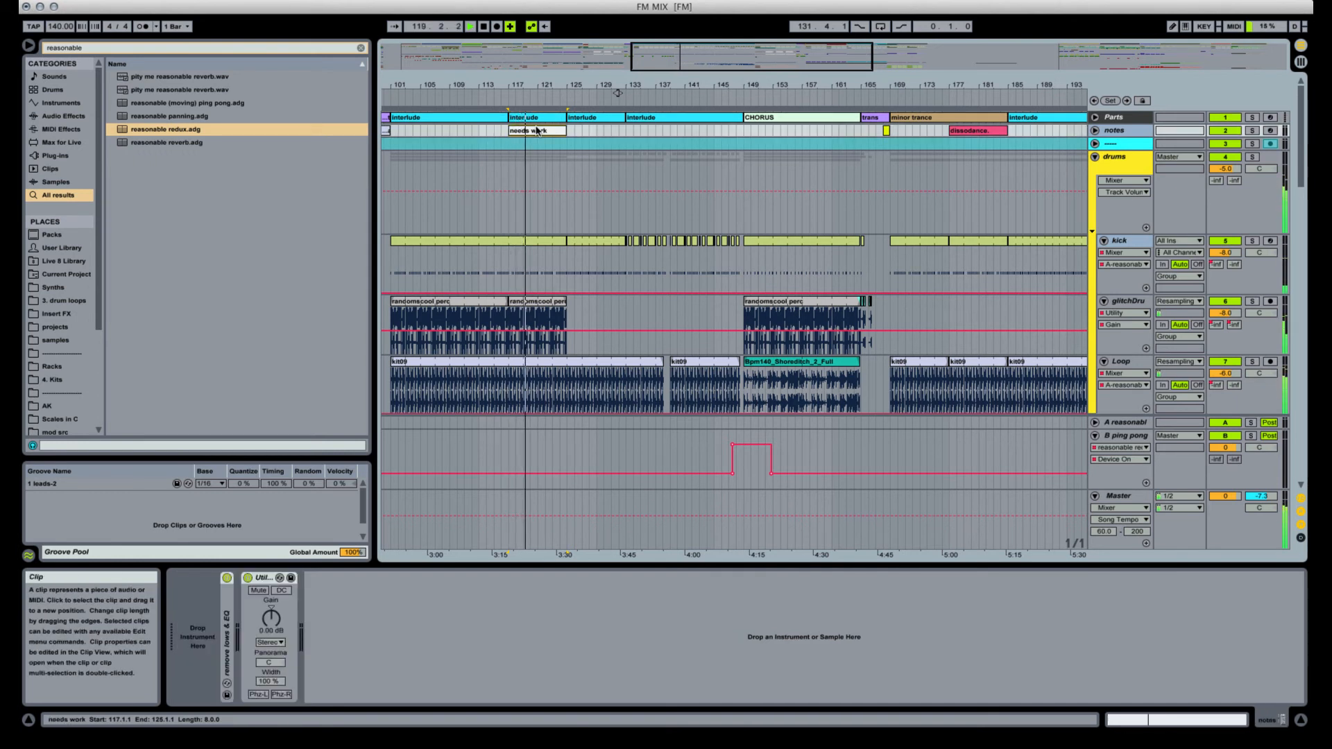
pyautogui.press('super+s')
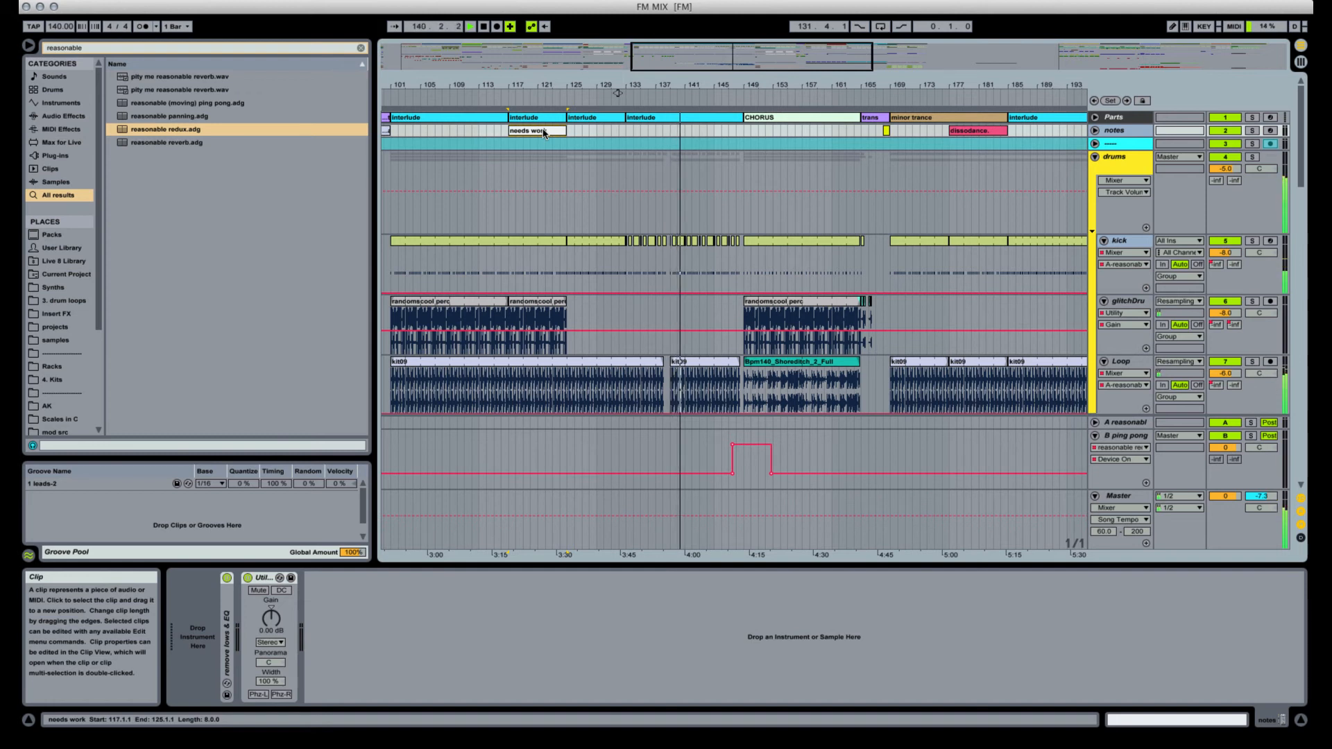
pyautogui.keyDown('shift'); pyautogui.click(663, 133); pyautogui.keyUp('shift')
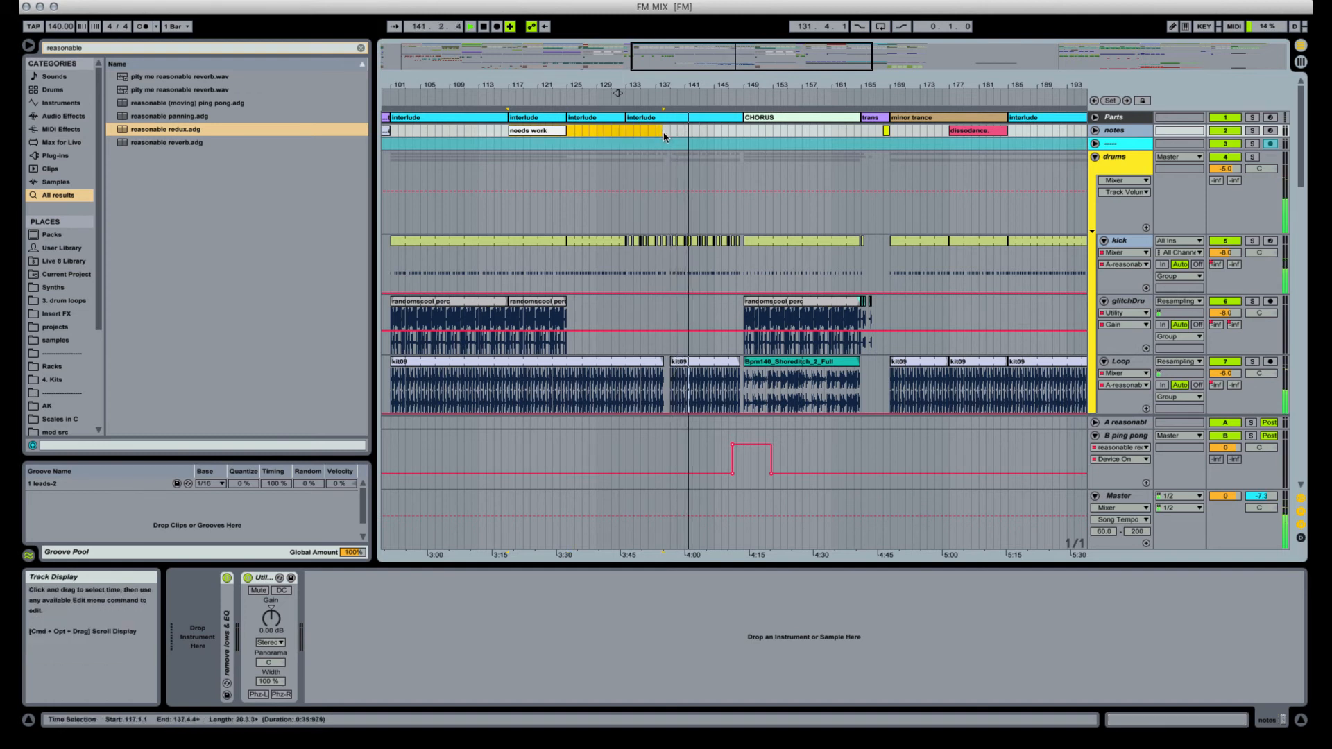
pyautogui.click(663, 132)
pyautogui.moveTo(663, 132); pyautogui.dragTo(671, 130)
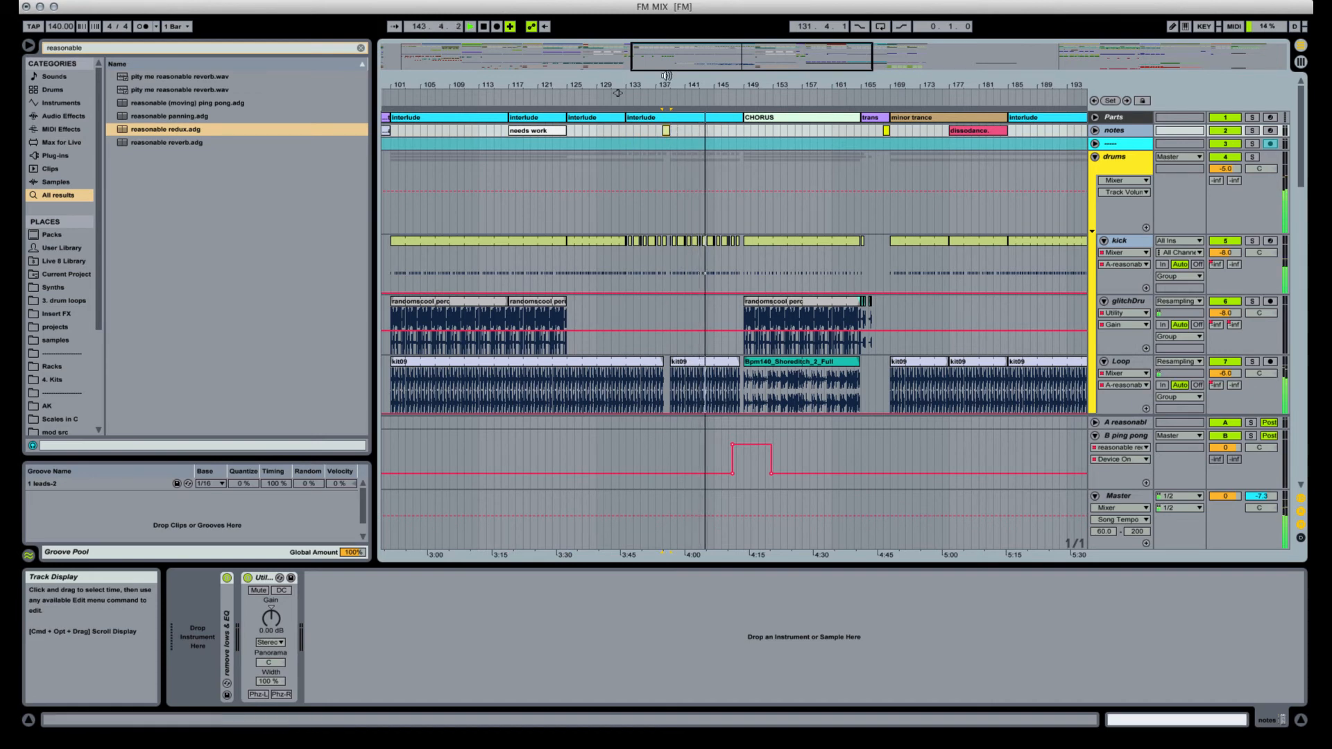
pyautogui.moveTo(666, 85); pyautogui.dragTo(671, 122)
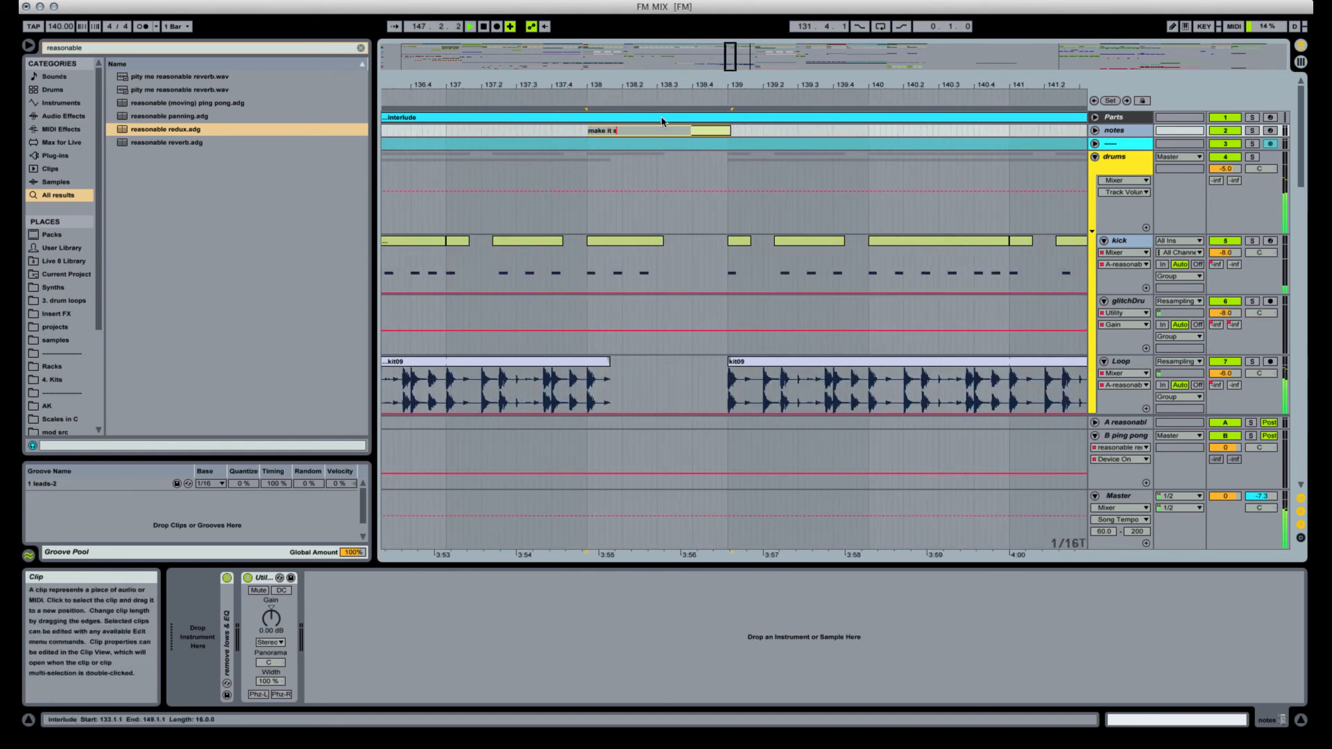
# Look through the drum, sub, chord and lead tracks of the playing CHORUS from bar 149, and collapse all track groups.
pyautogui.moveTo(818, 84); pyautogui.dragTo(565, 123)
pyautogui.scroll(-10, 601, 323)
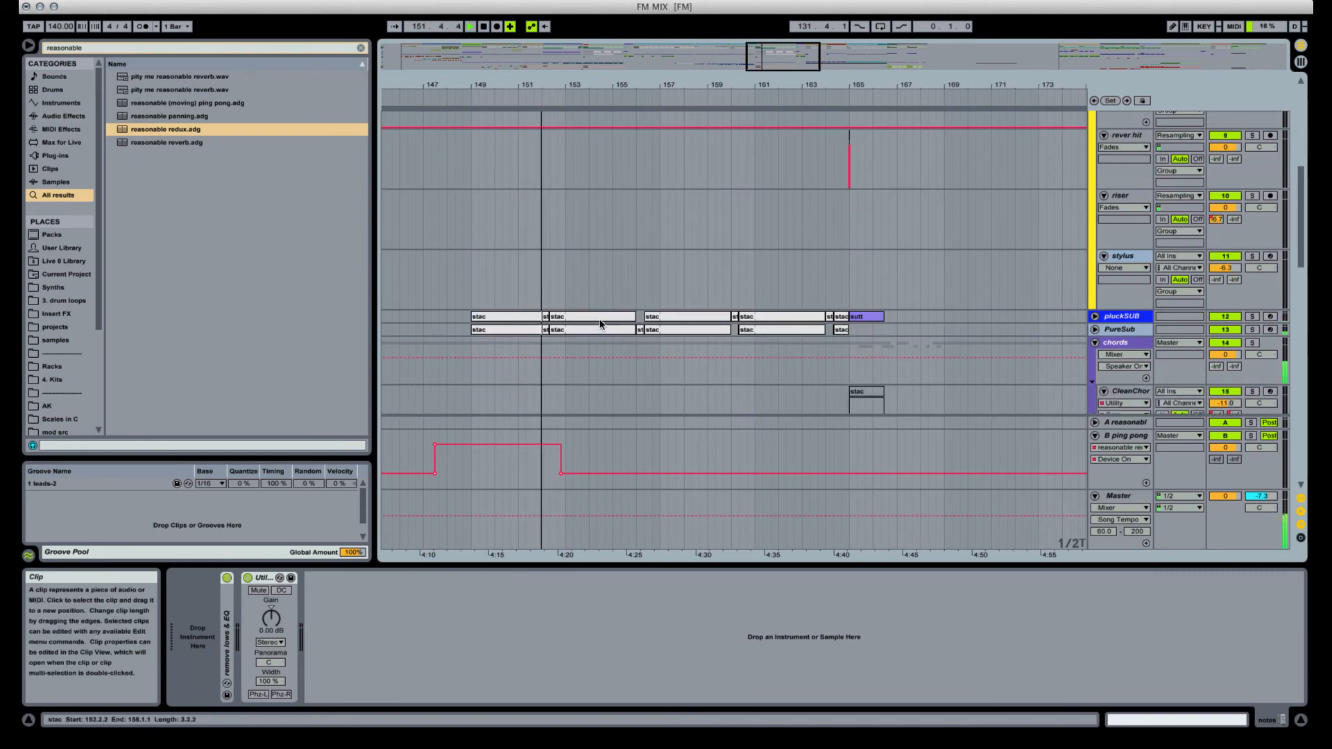
pyautogui.scroll(-3, 600, 323)
pyautogui.scroll(-6, 601, 323)
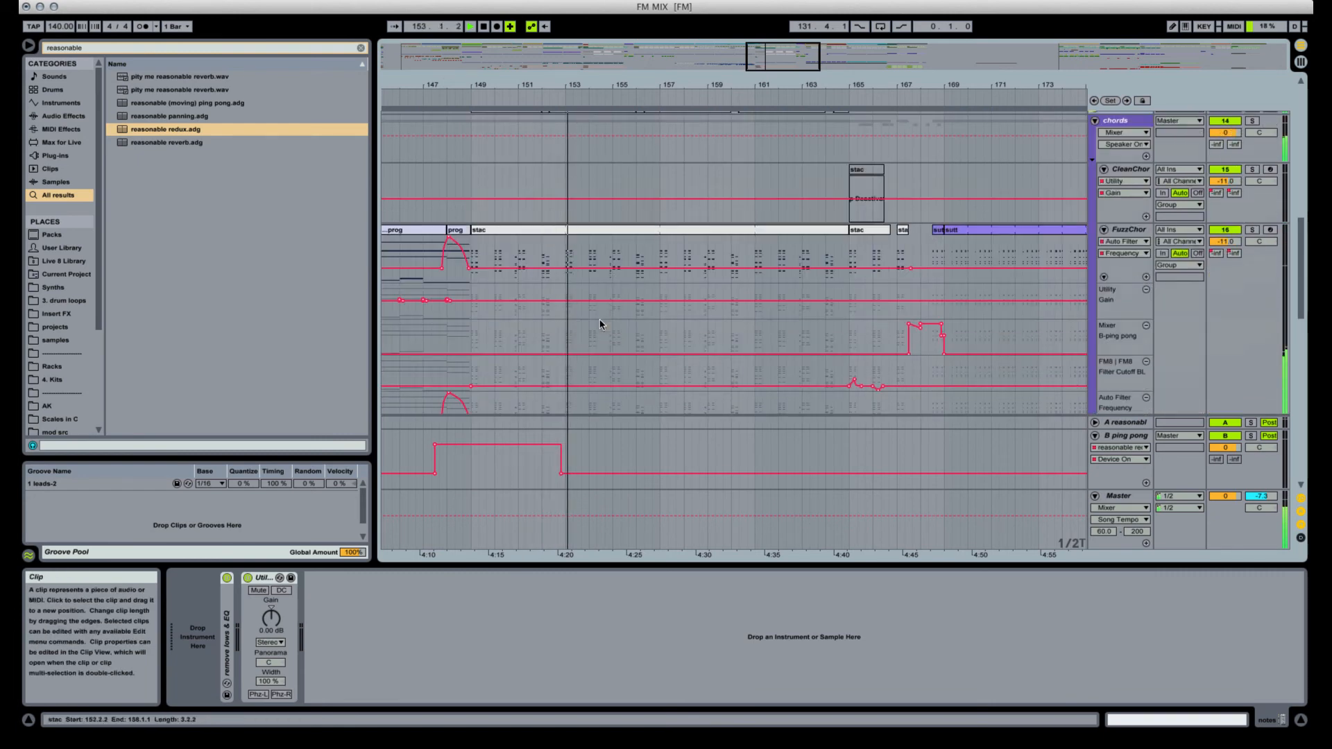
pyautogui.scroll(-8, 600, 324)
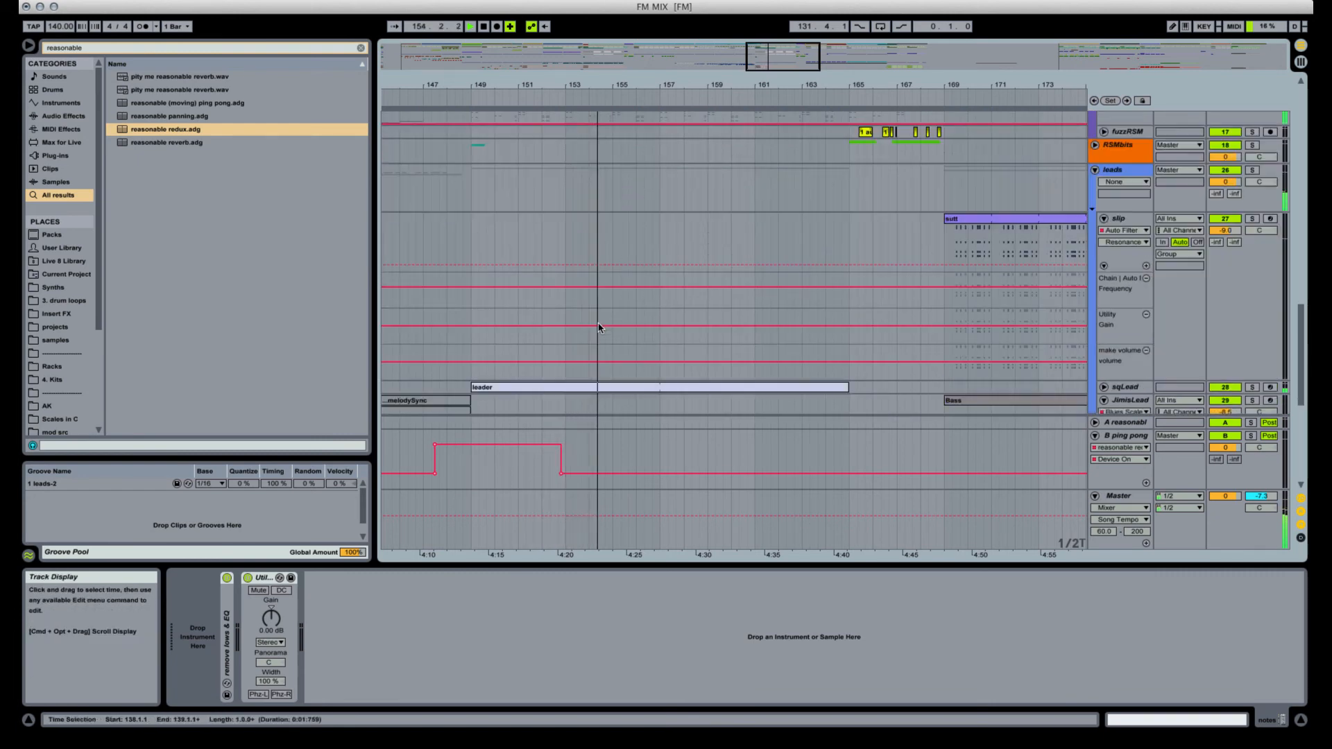
pyautogui.scroll(15, 600, 326)
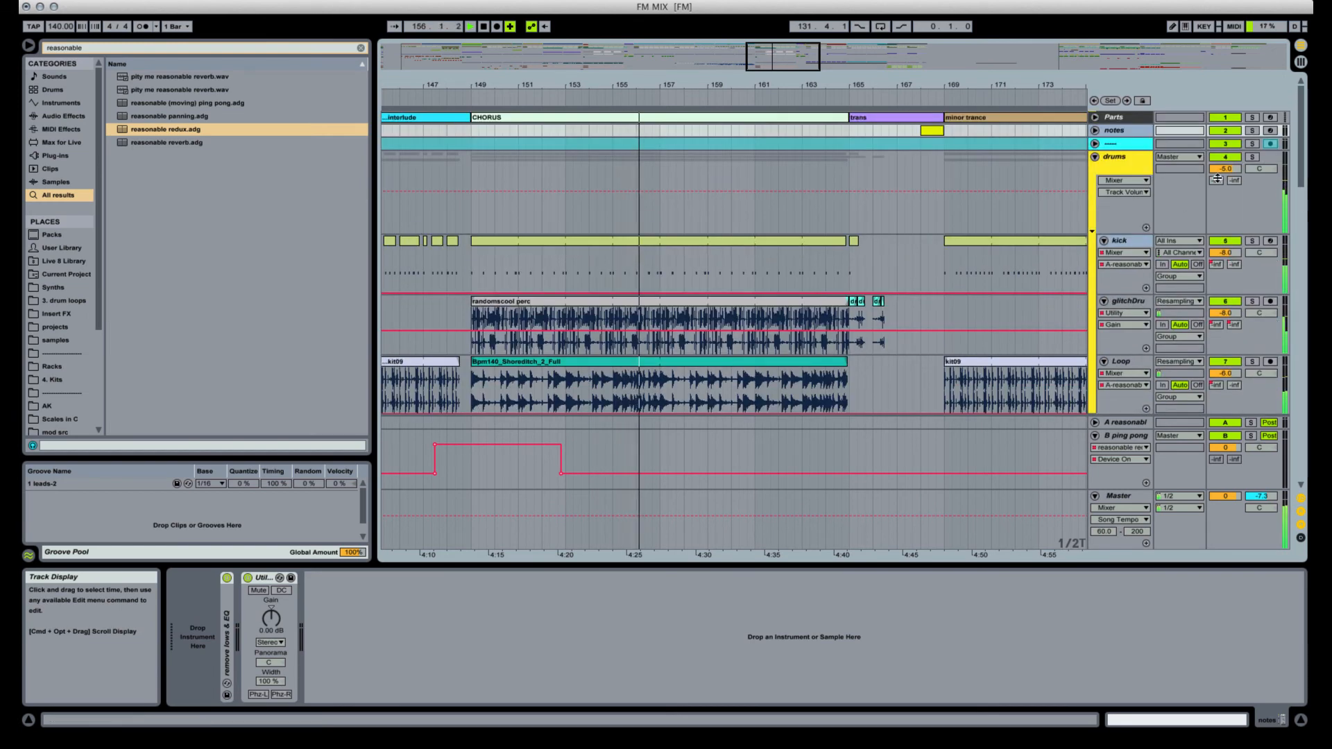
pyautogui.keyDown('alt'); pyautogui.click(1095, 156); pyautogui.keyUp('alt')
pyautogui.moveTo(667, 72); pyautogui.dragTo(667, 48)
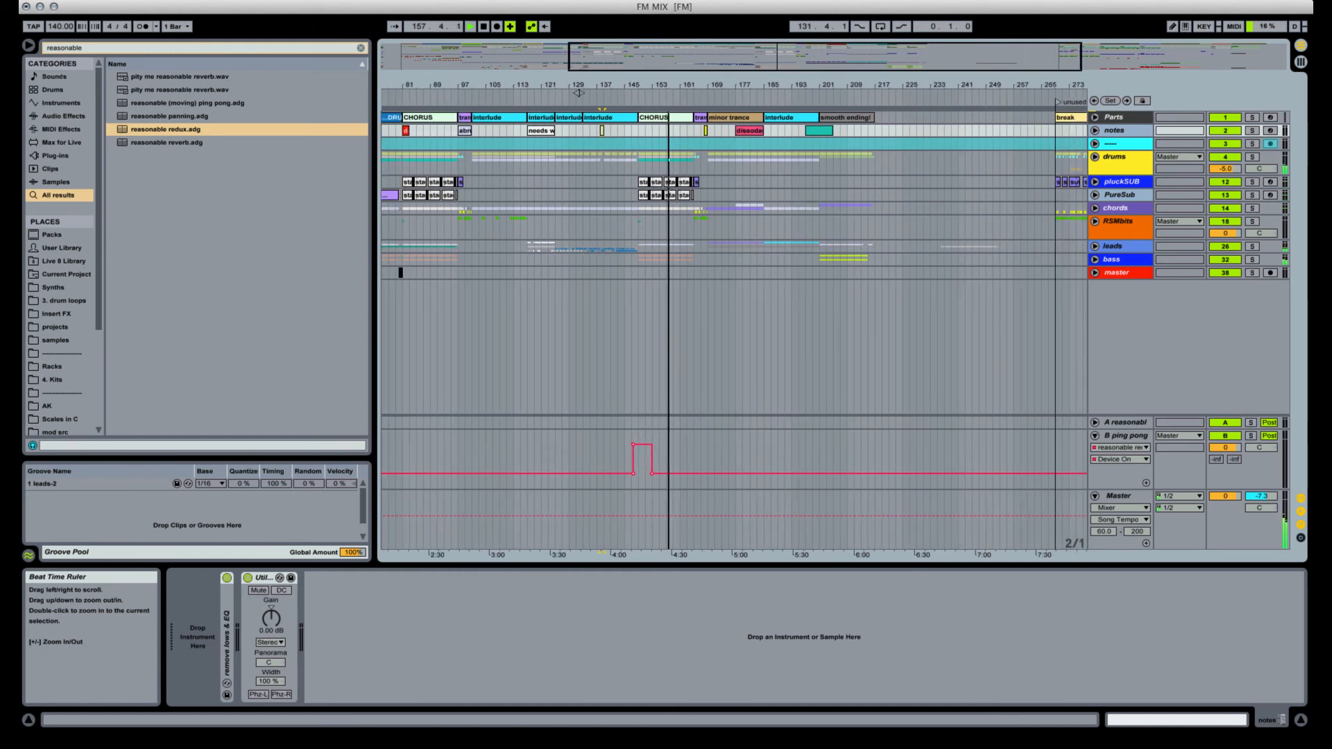
# Play the transition at bar 165 and examine how it leads into the minor trance part at bar 169.
pyautogui.click(431, 122)
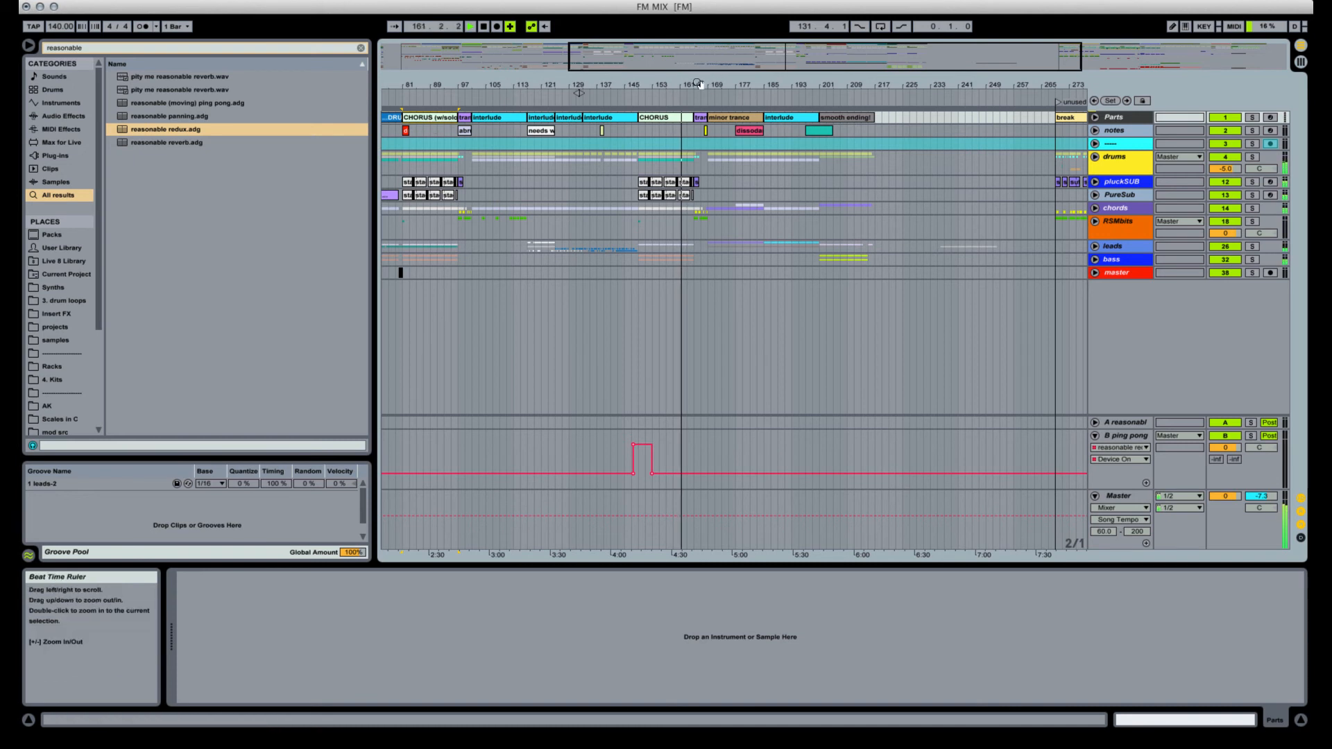
pyautogui.moveTo(698, 83); pyautogui.dragTo(698, 132)
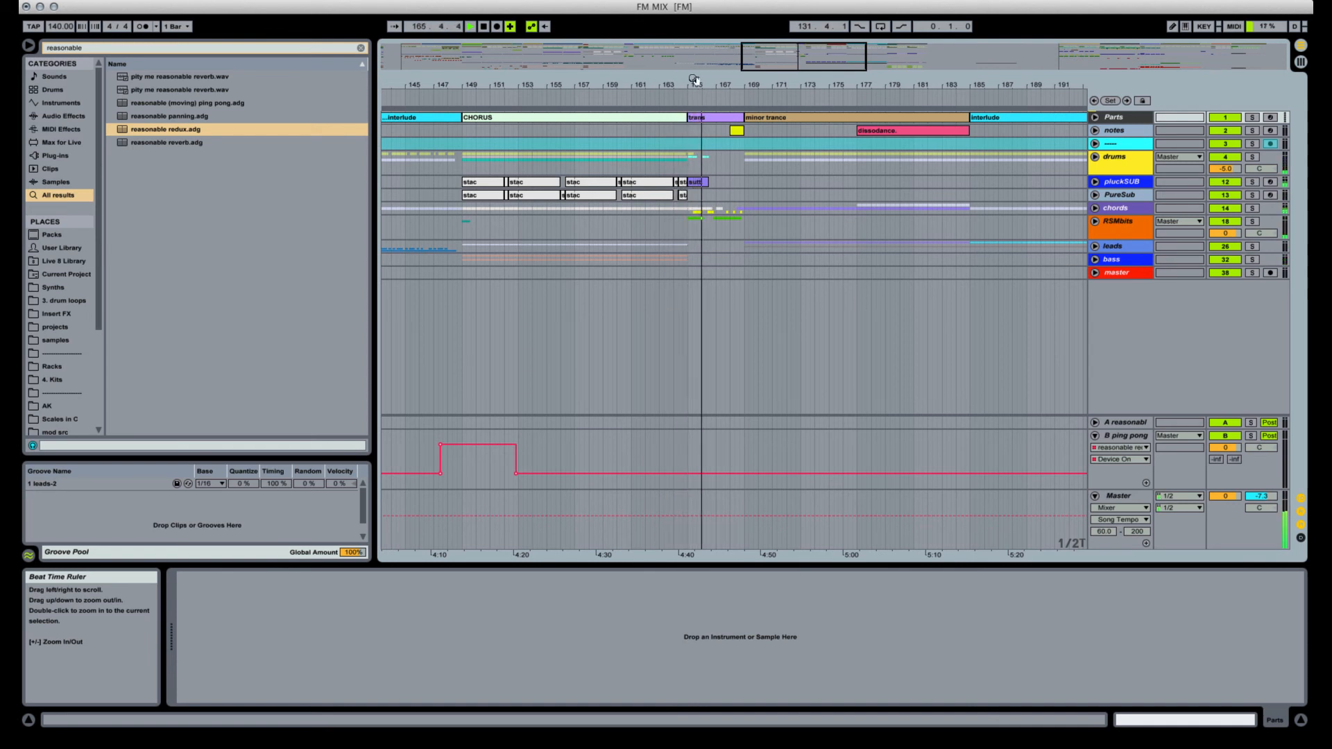
pyautogui.moveTo(726, 82); pyautogui.dragTo(725, 101)
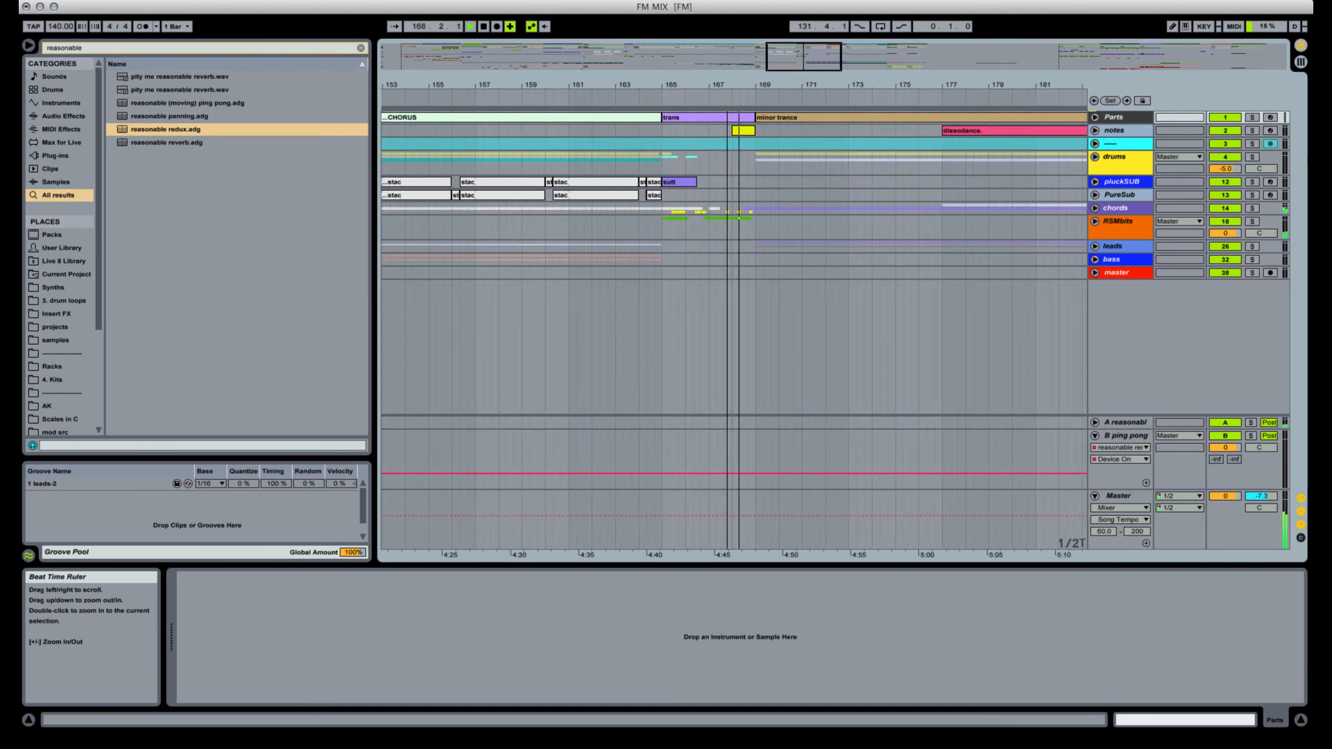
pyautogui.moveTo(727, 102); pyautogui.dragTo(727, 65)
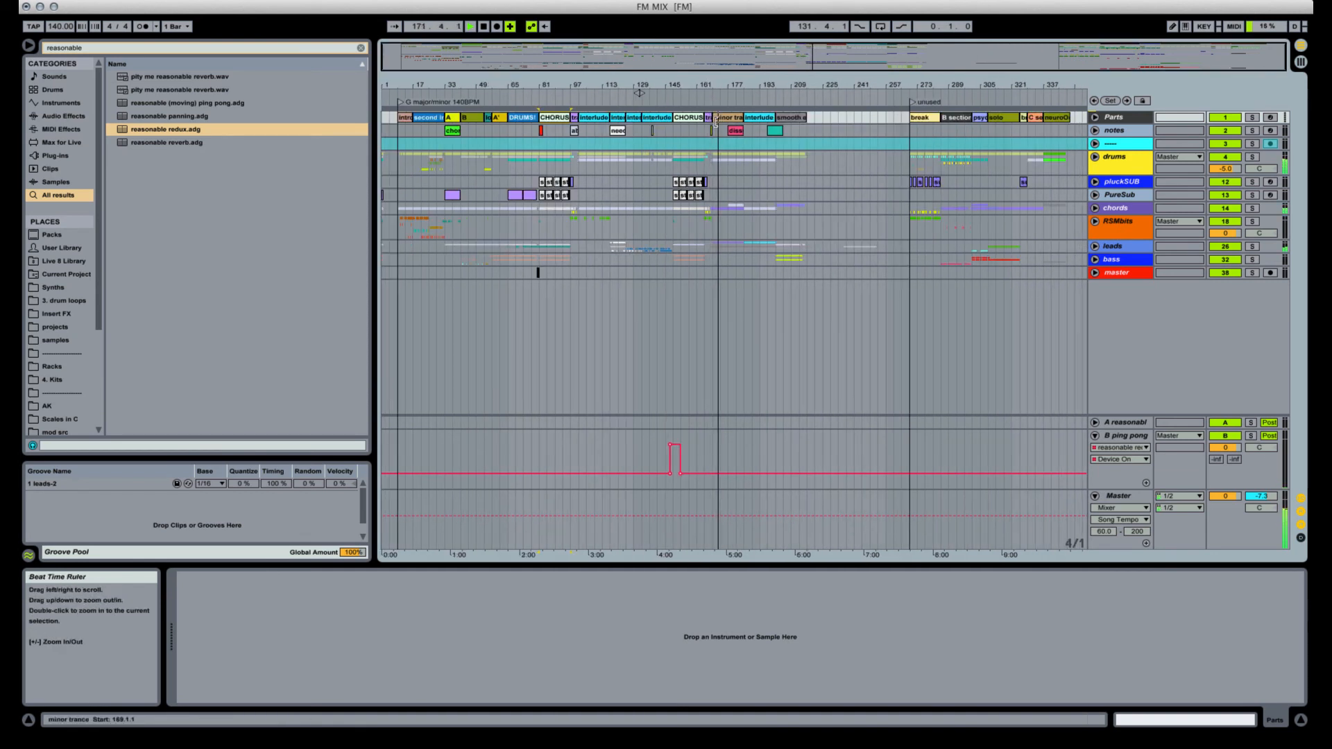
# Stop playback and select the Parts clips from the song's first part through the transition ending at bar 169 to check their length.
pyautogui.press('space')
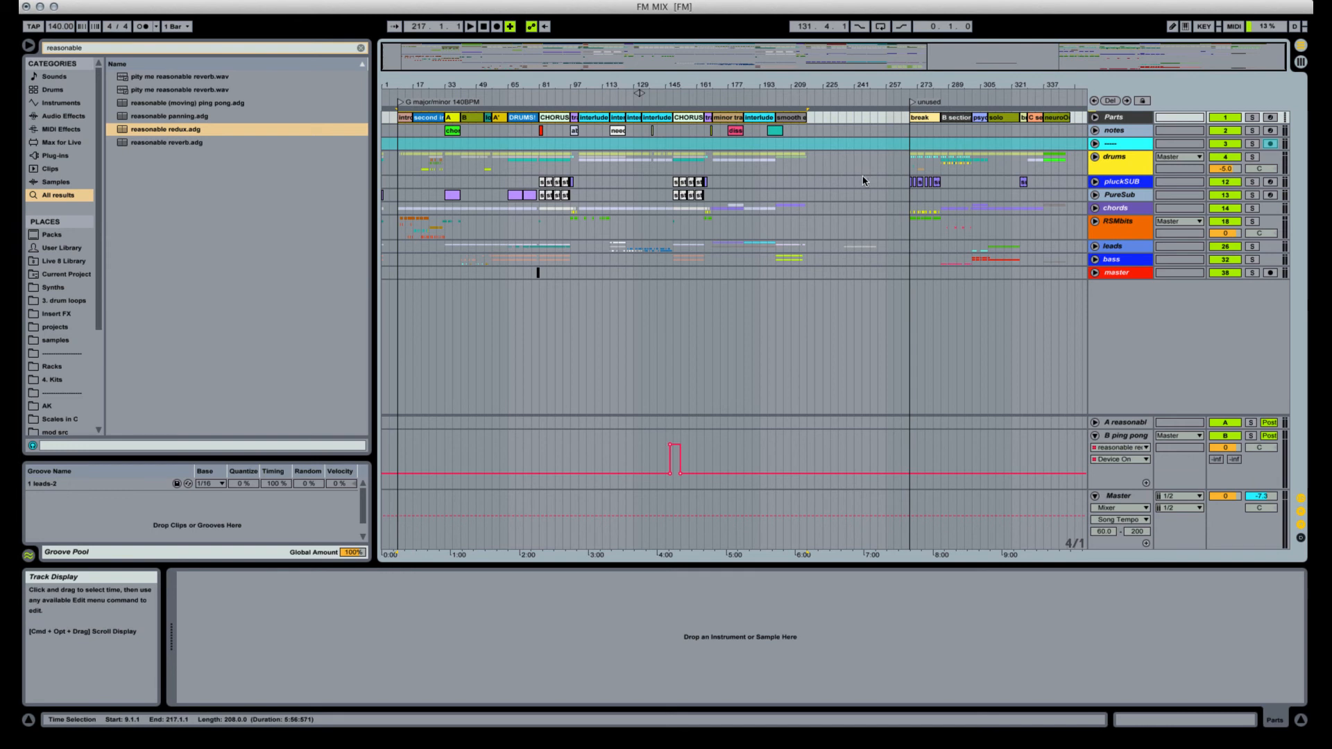
pyautogui.click(709, 118)
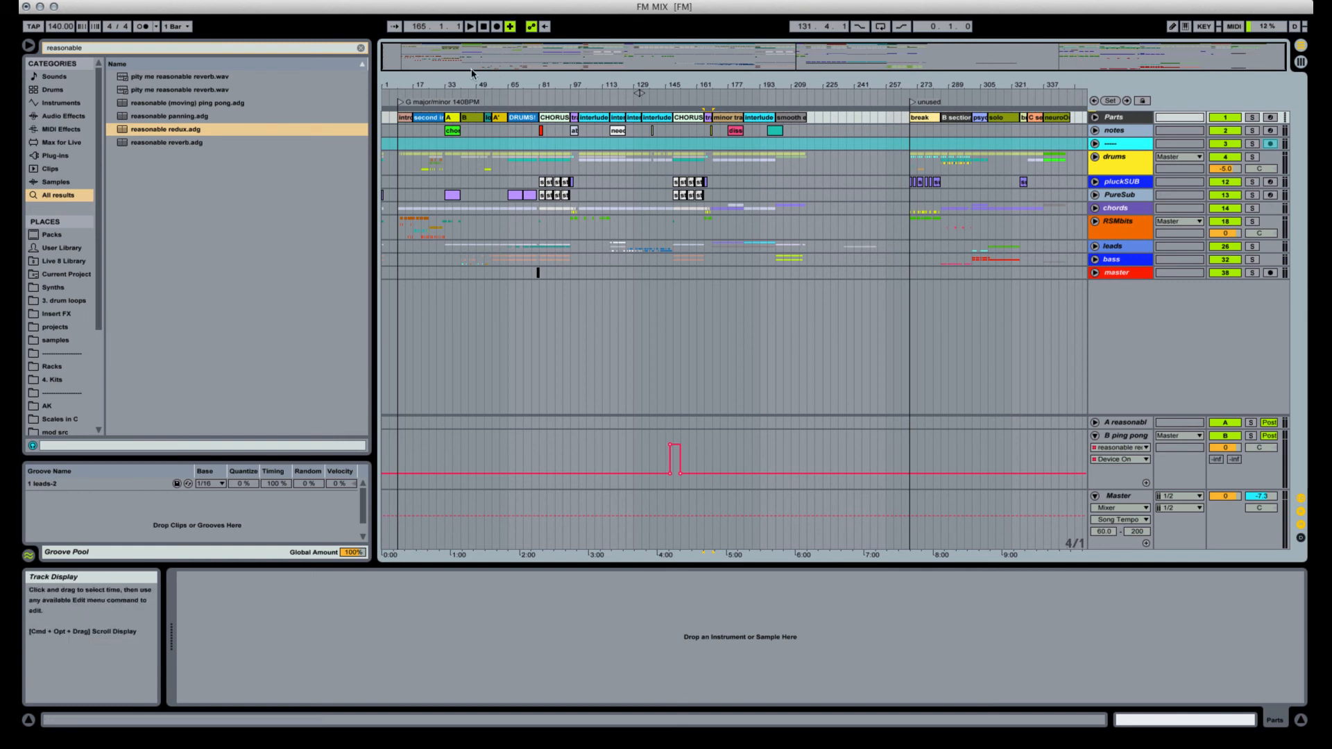
pyautogui.keyDown('shift'); pyautogui.click(409, 119); pyautogui.keyUp('shift')
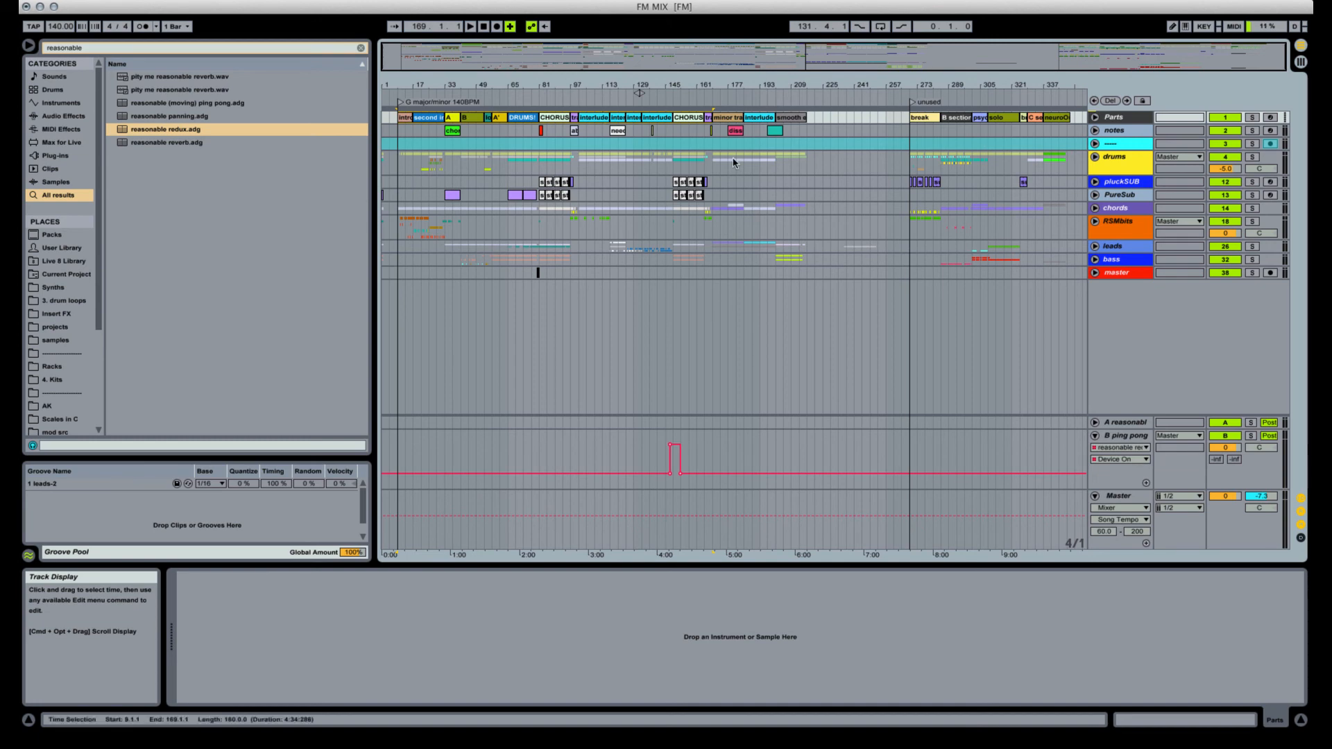
# Play the minor trance part from bar 169, then from the note clip at bar 177.
pyautogui.moveTo(731, 85); pyautogui.dragTo(722, 111)
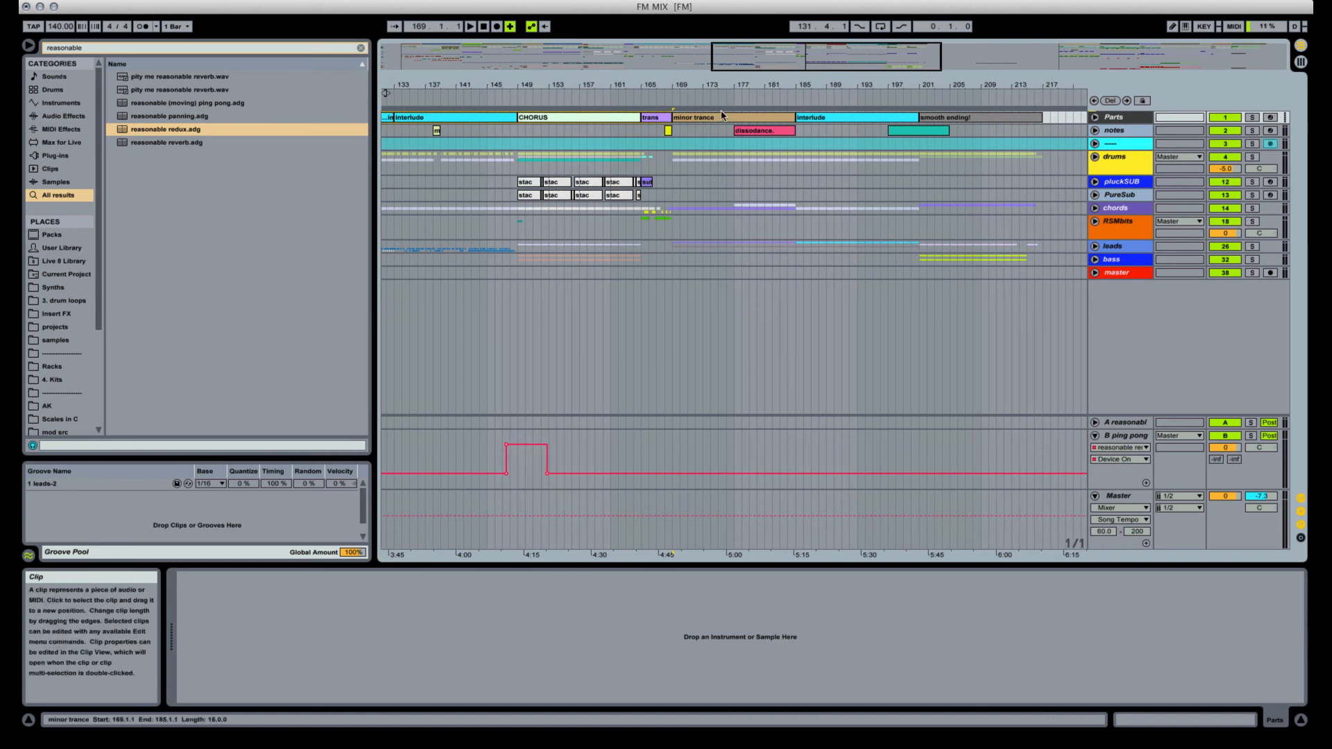
pyautogui.click(732, 118)
pyautogui.press('space')
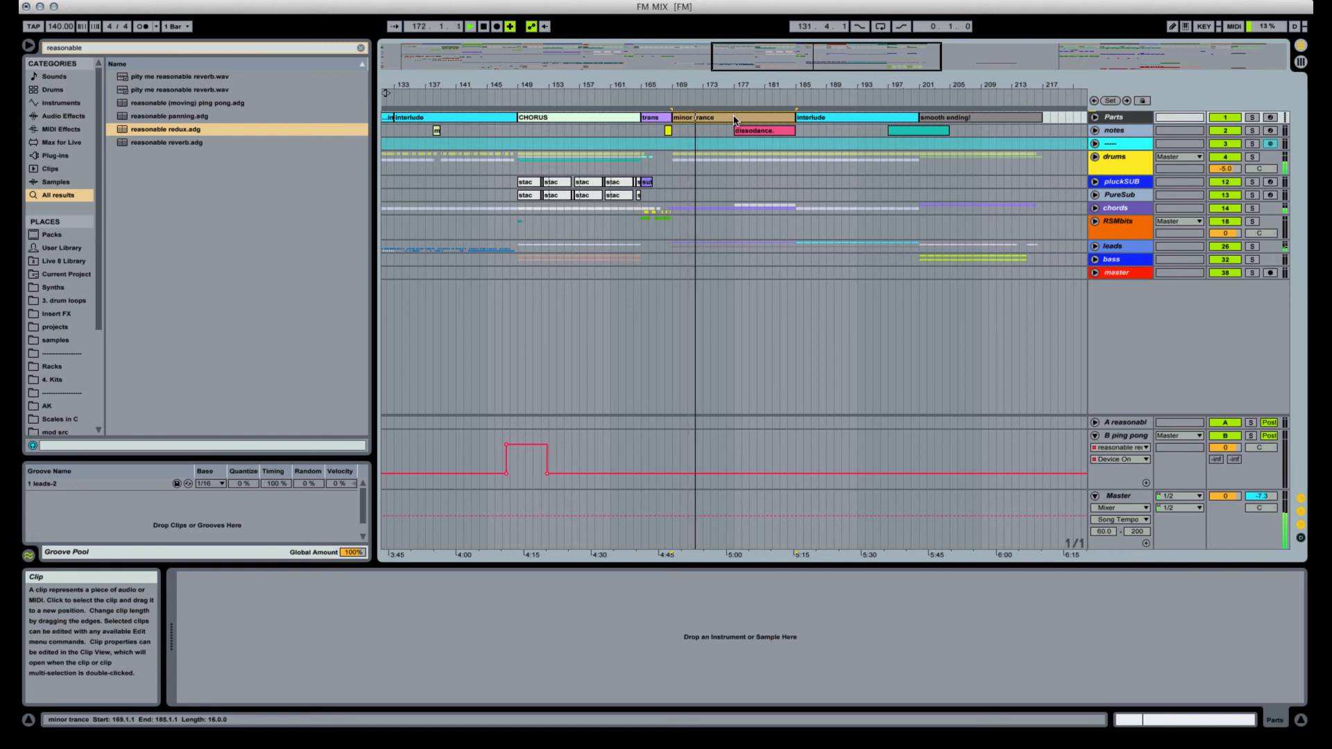
pyautogui.click(734, 168)
pyautogui.press('space')
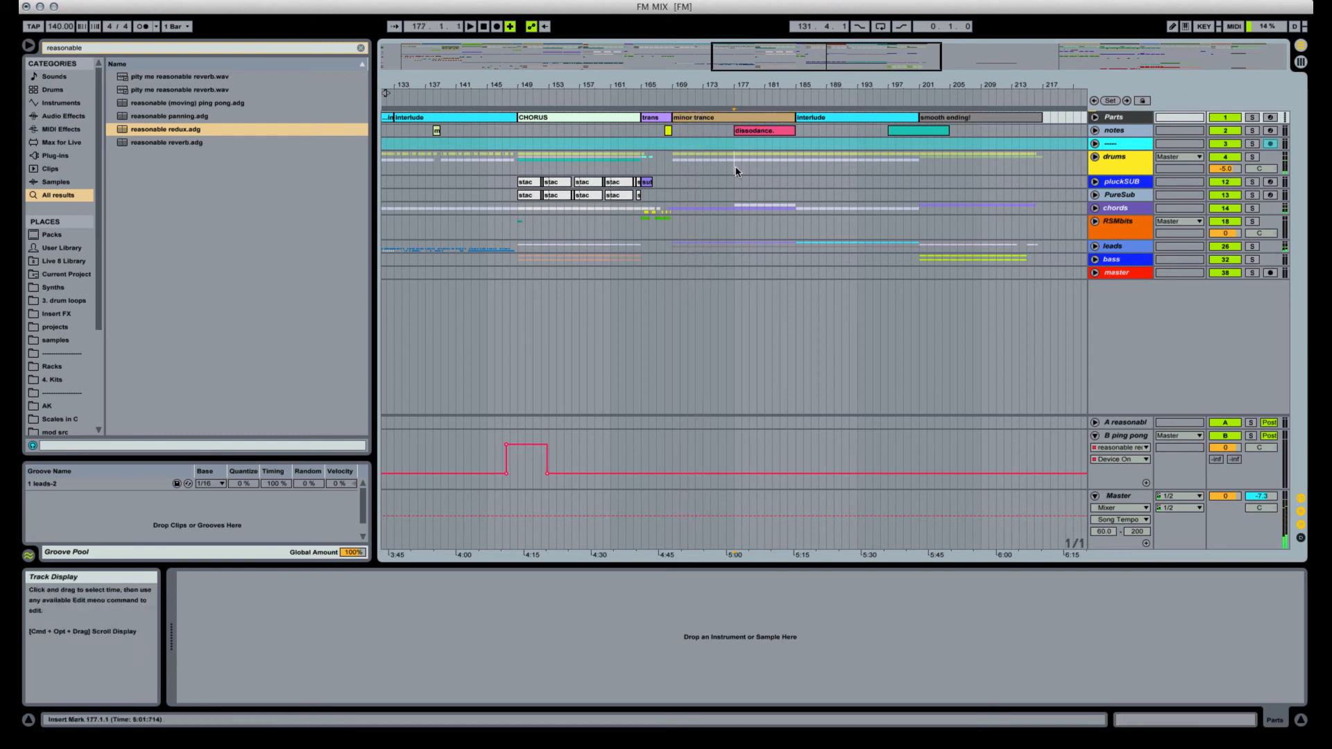
pyautogui.click(736, 172)
pyautogui.press('space')
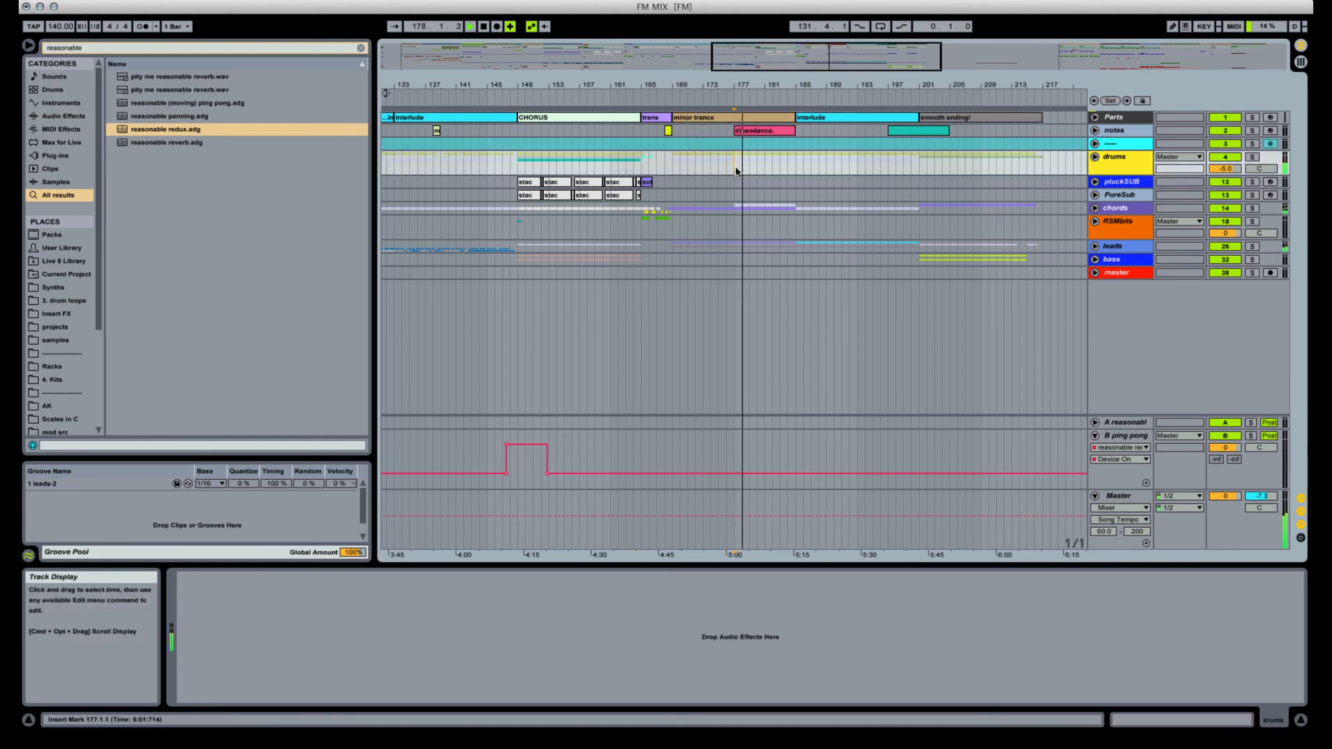
# Play the interlude at bar 185 and the smooth ending part at bar 201, and stop playback.
pyautogui.click(821, 121)
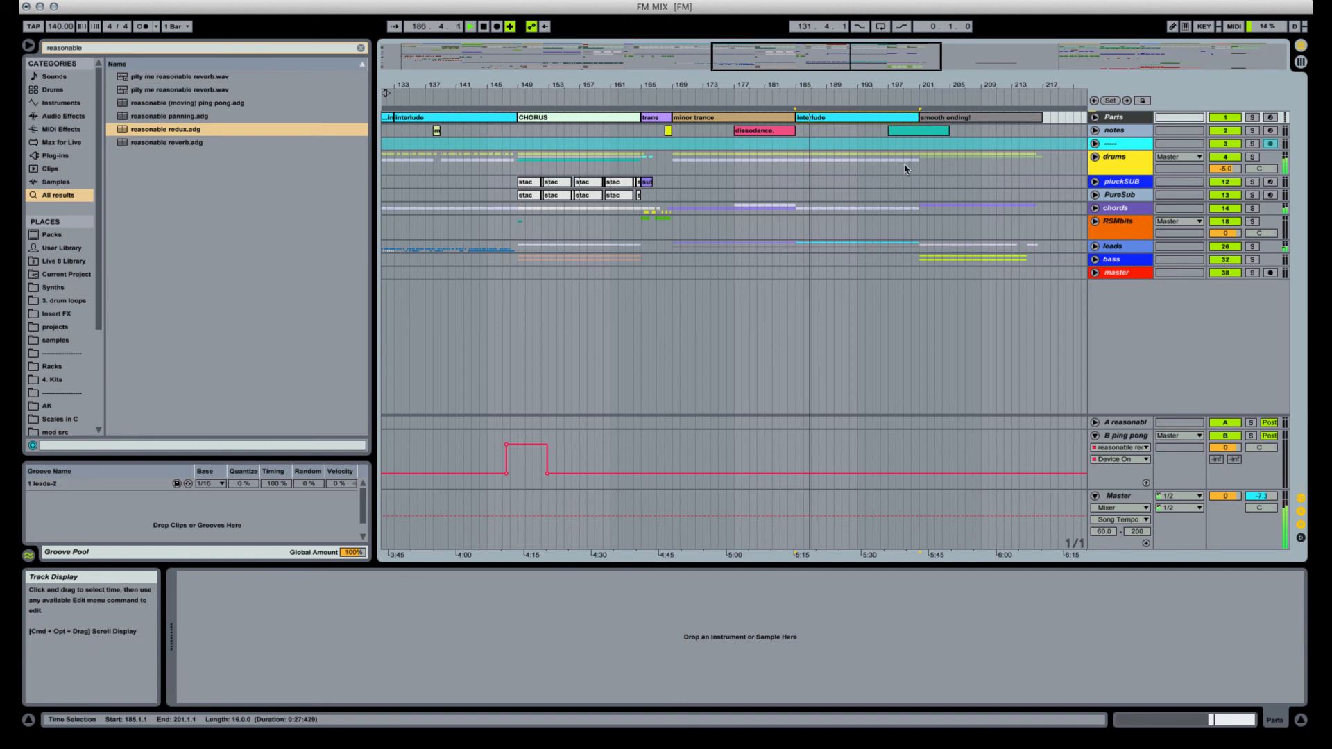
pyautogui.press('space')
pyautogui.click(940, 117)
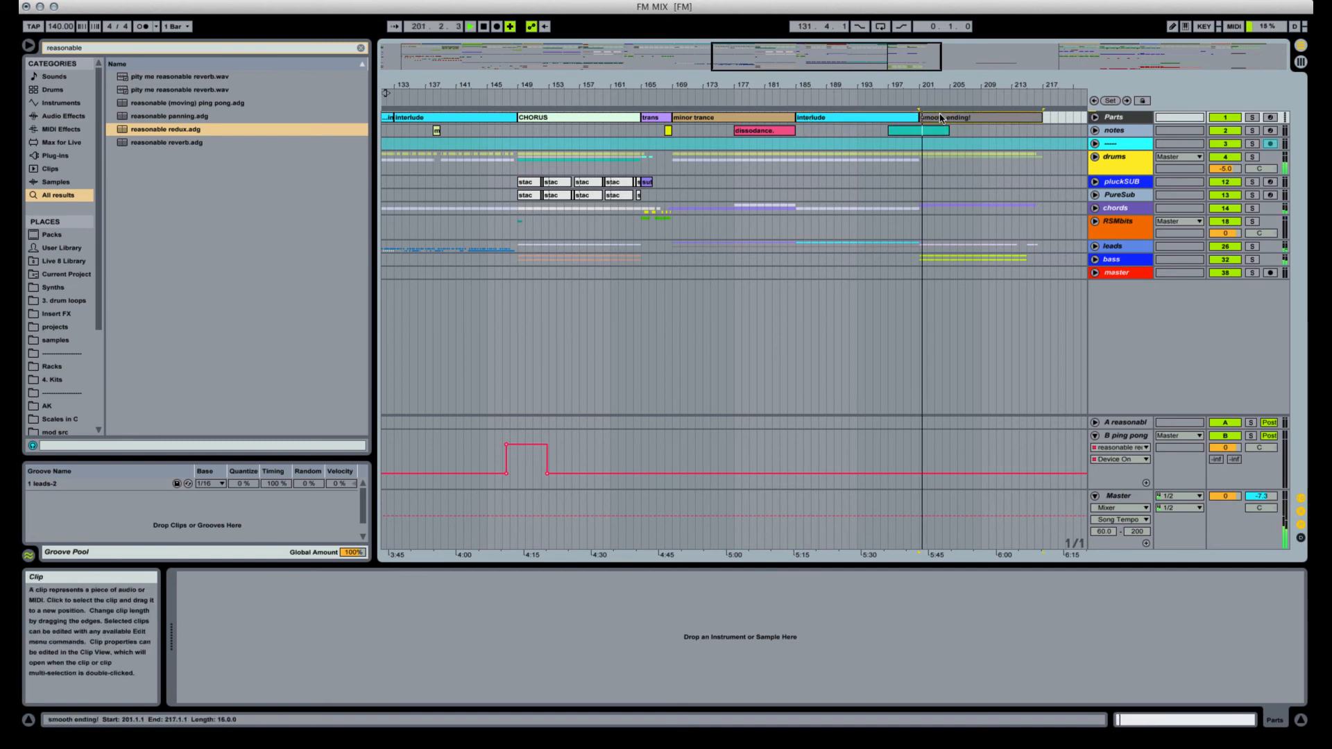
pyautogui.moveTo(933, 86); pyautogui.dragTo(734, 84)
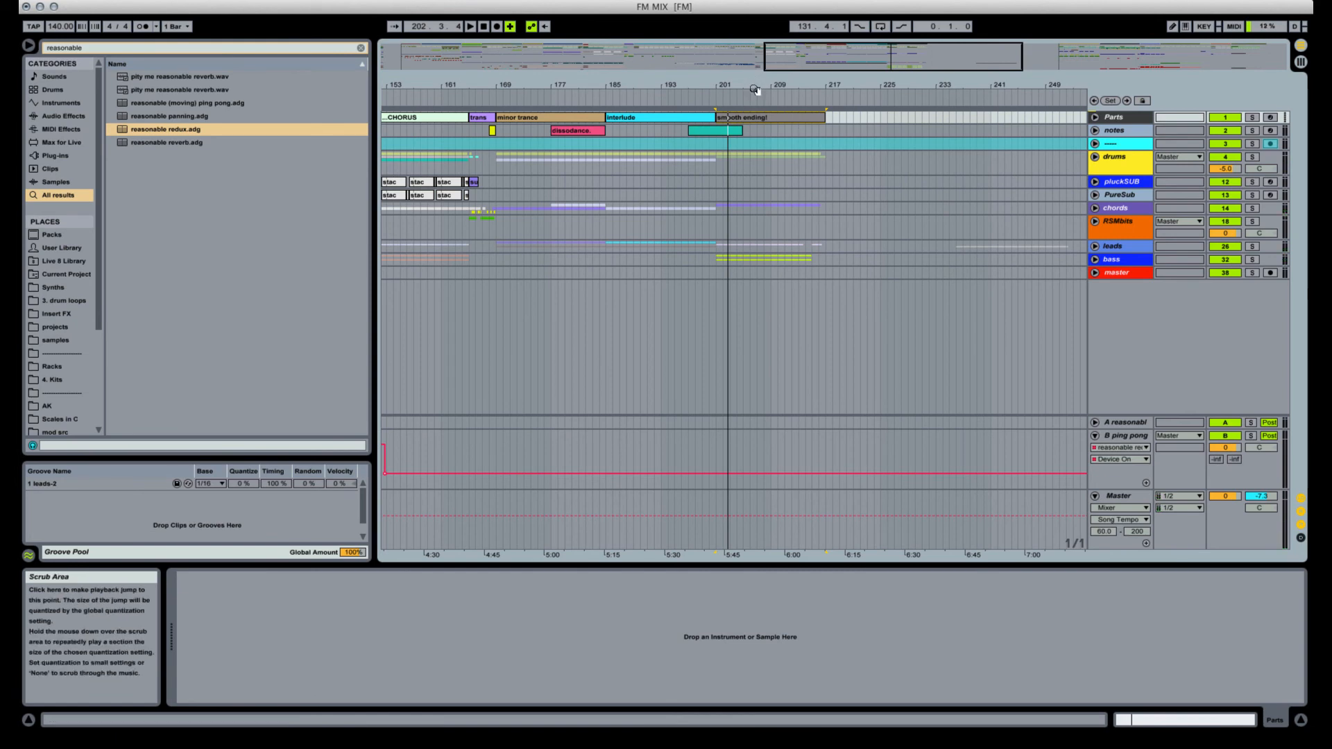
pyautogui.moveTo(756, 87); pyautogui.dragTo(858, 84)
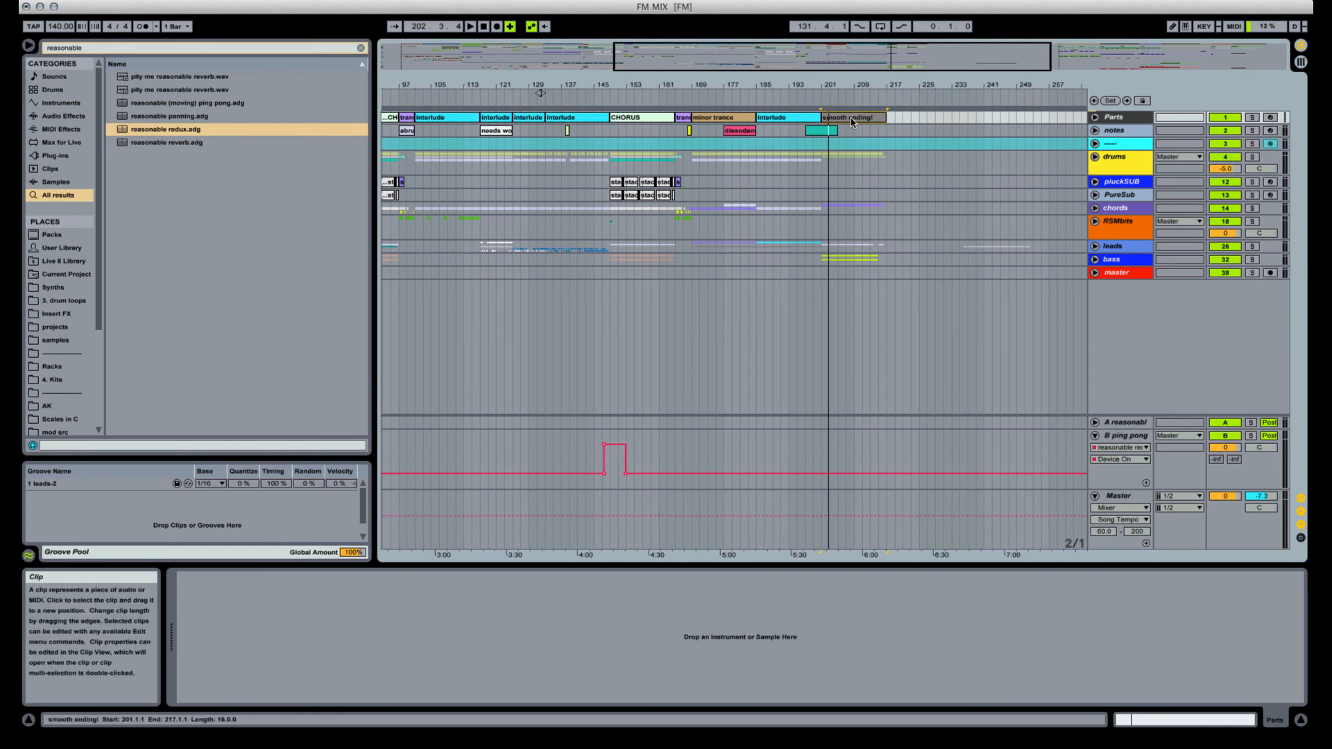
# Unfold the Parts track and insert 64 bars of empty time at bar 169, before the minor trance part.
pyautogui.click(722, 118)
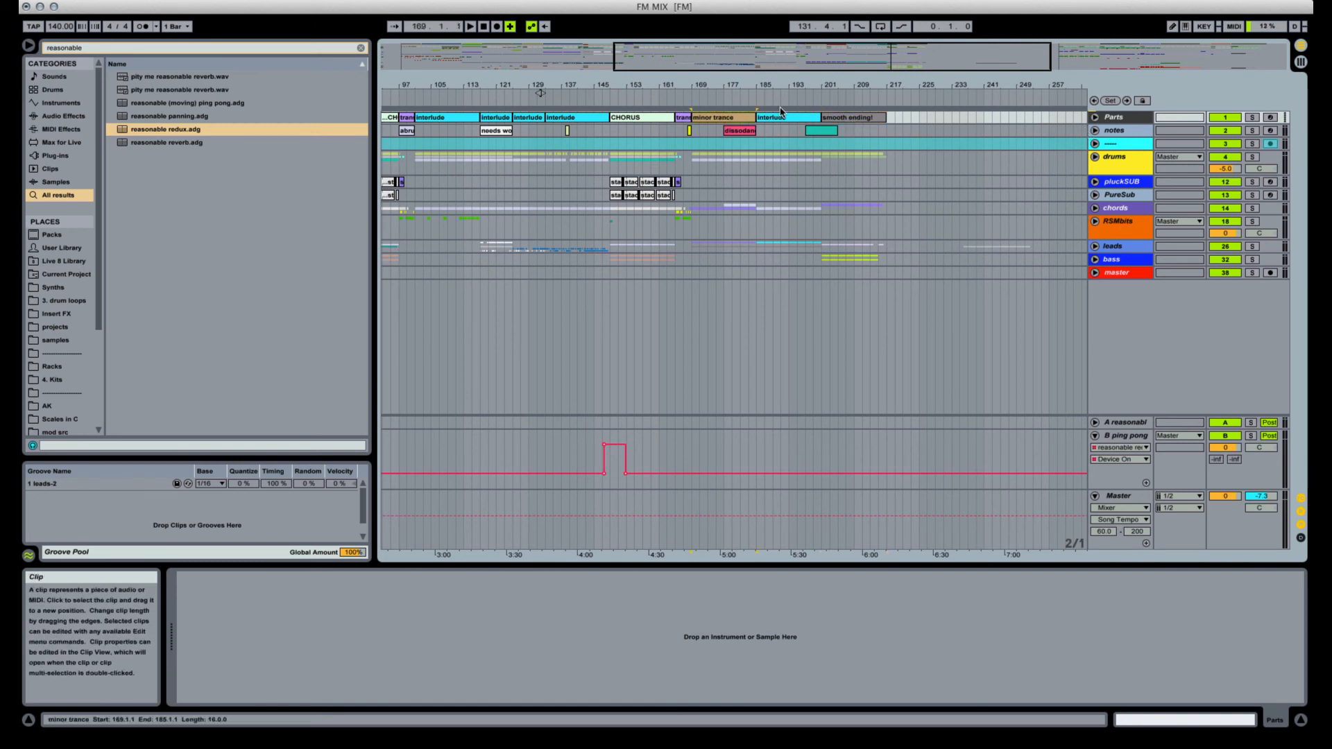
pyautogui.click(1095, 118)
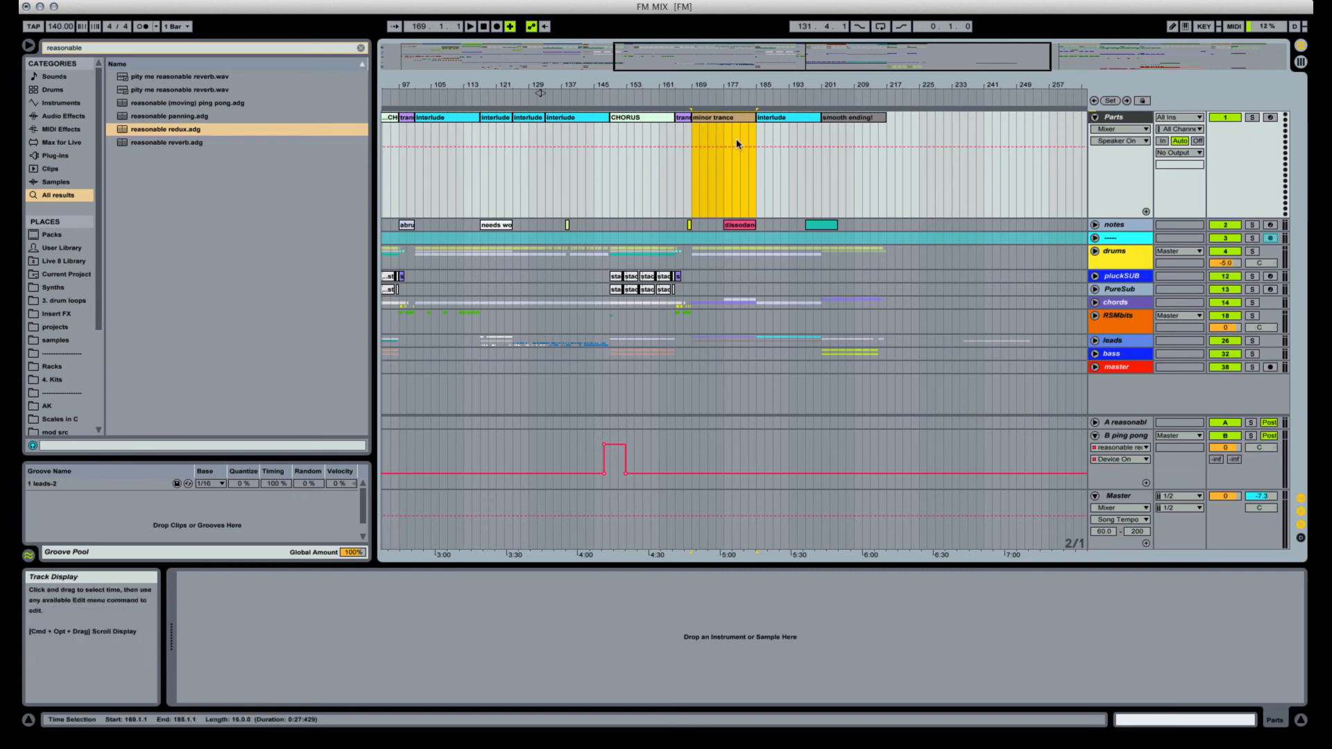
pyautogui.click(691, 105)
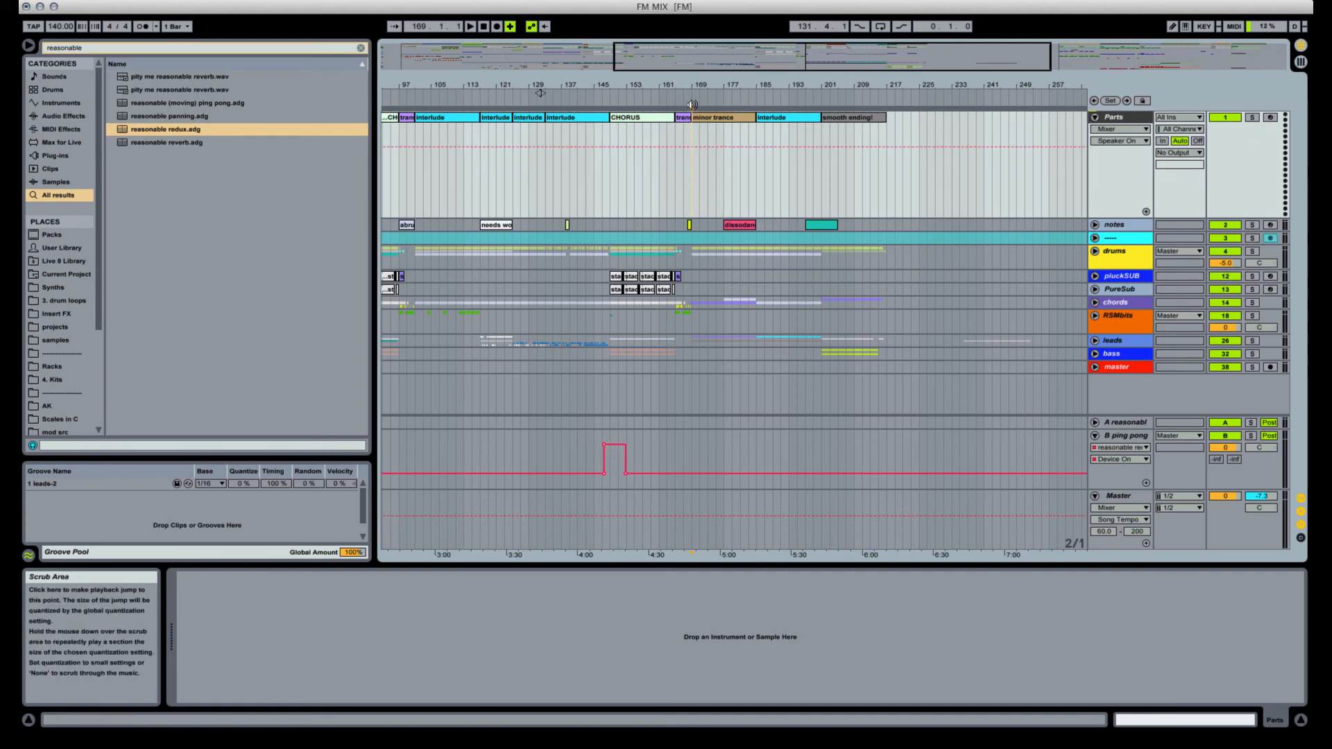
pyautogui.press('super+i')
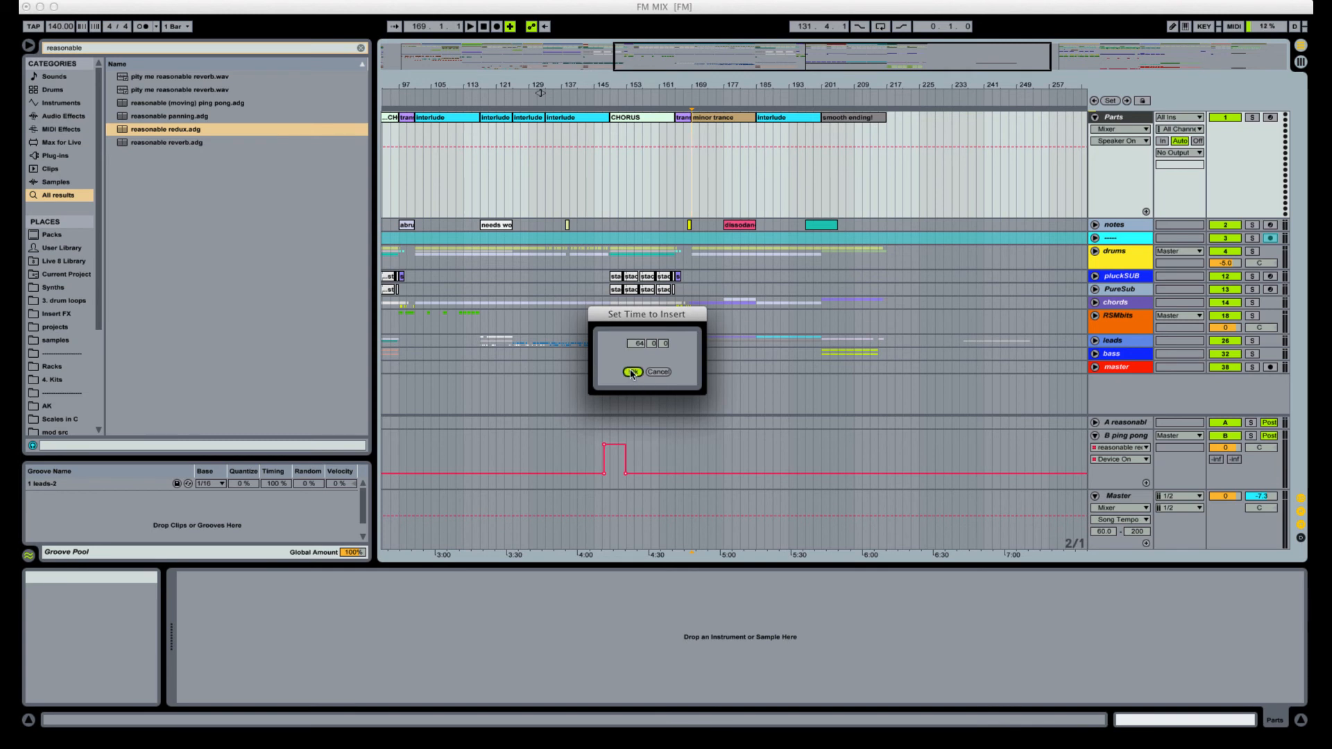
pyautogui.write('64')
pyautogui.press('Return')
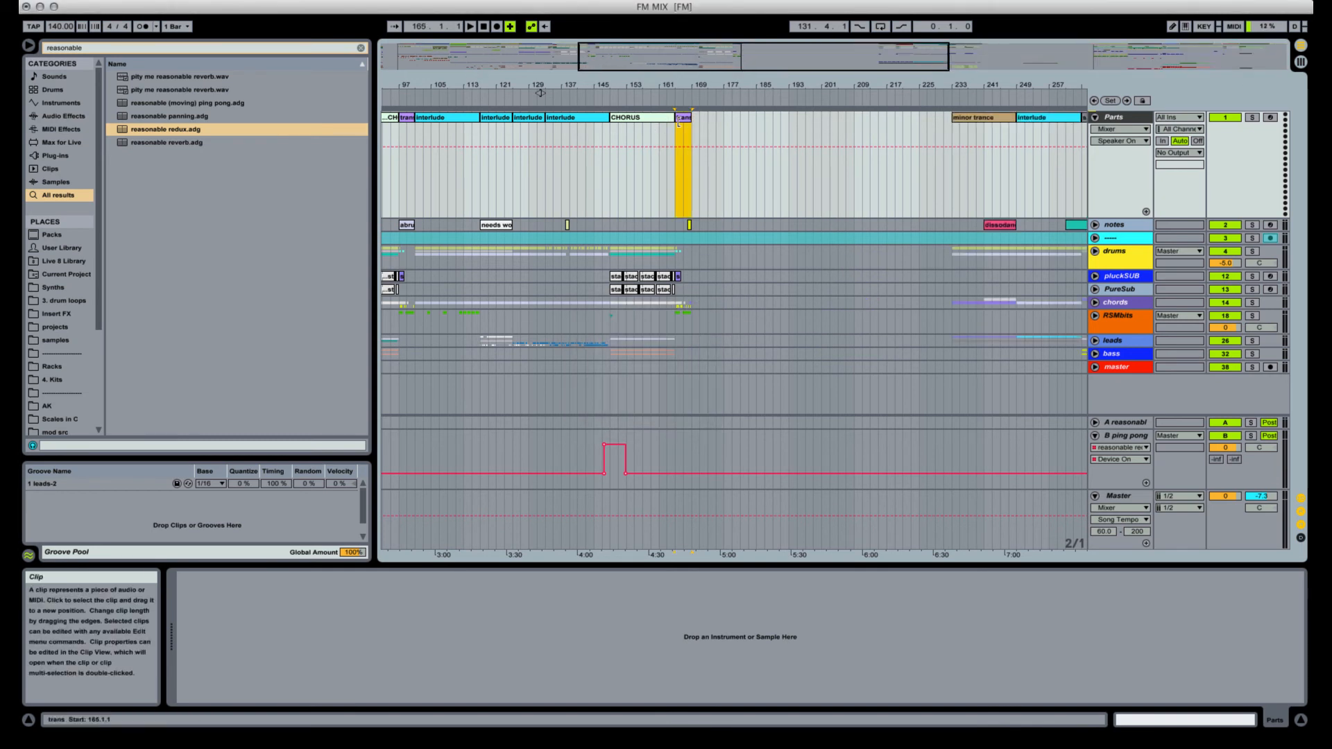
# Add a locator named "another song" at bar 233, where the minor trance part starts.
pyautogui.hscroll(5, 721, 104)
pyautogui.rightClick(767, 99)
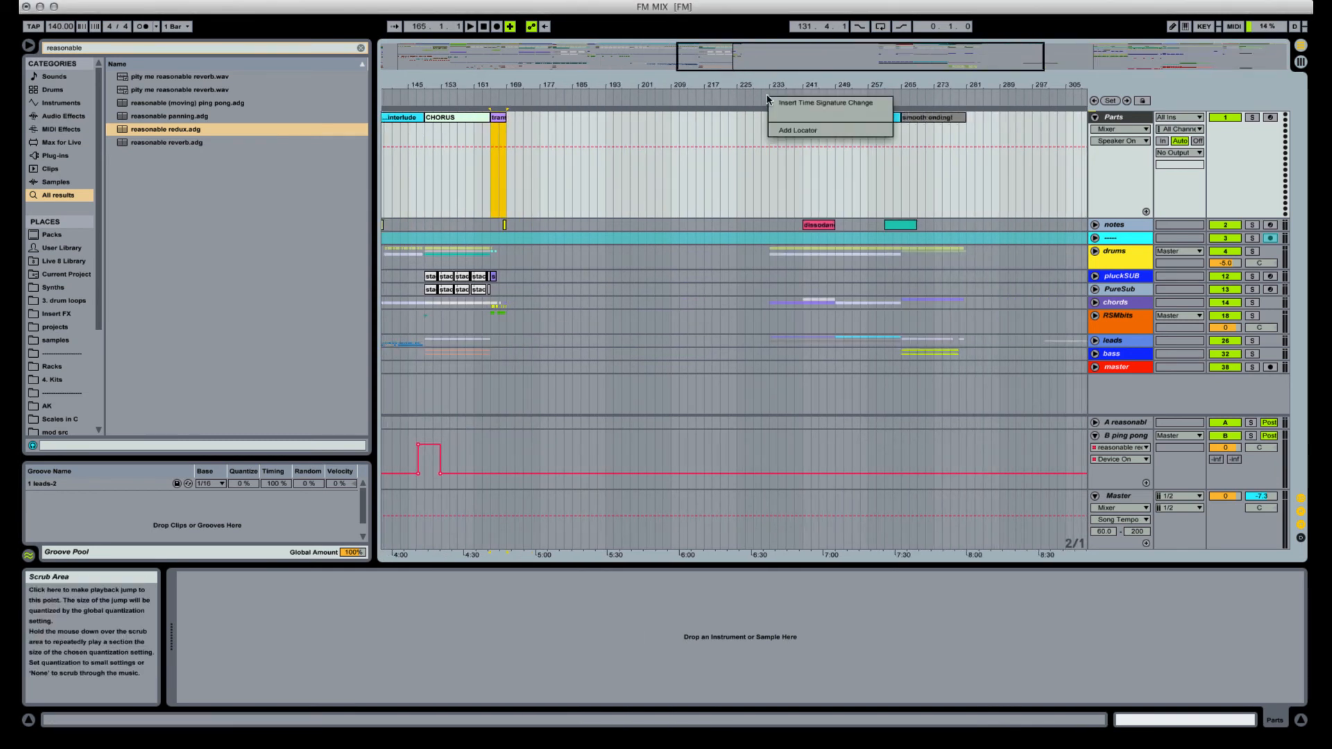
pyautogui.click(798, 130)
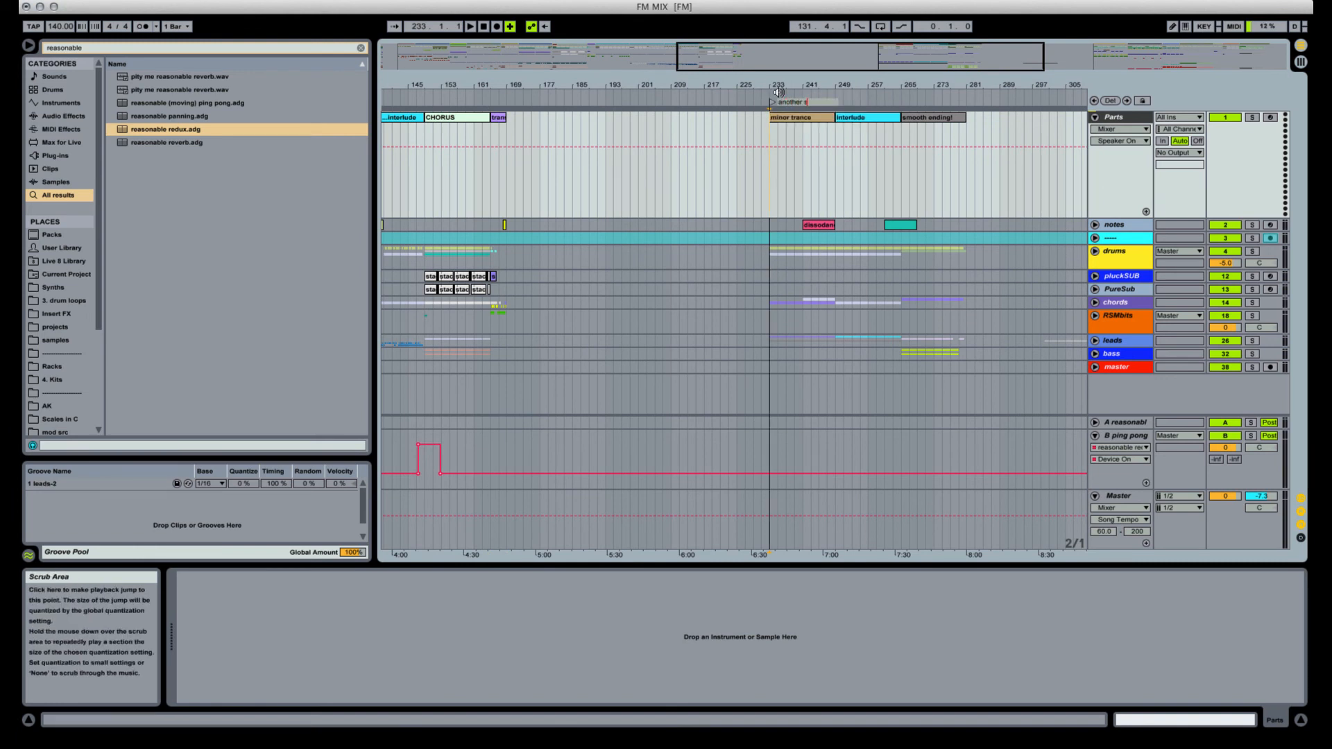
# Rename the minor trance clip as B and the smooth ending clip as A, and play the section from bar 265.
pyautogui.click(805, 119)
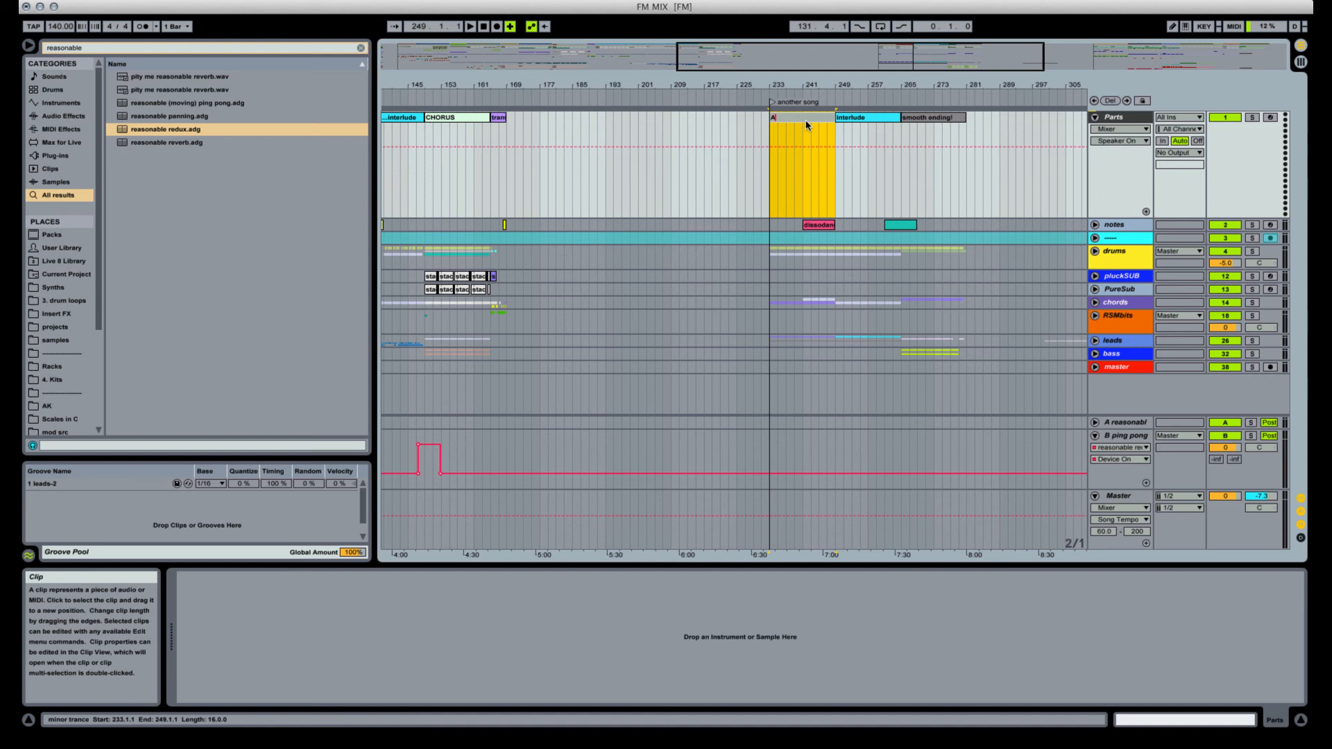
pyautogui.click(906, 119)
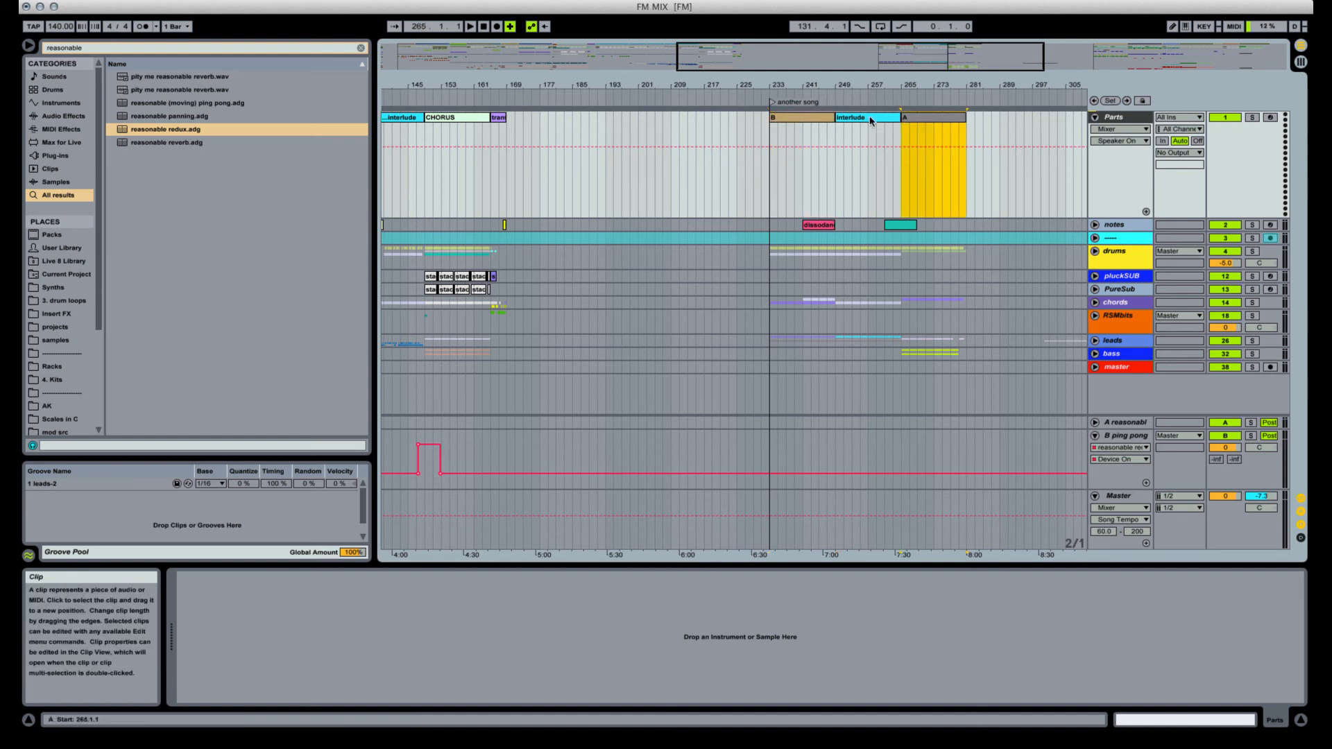
pyautogui.press('space')
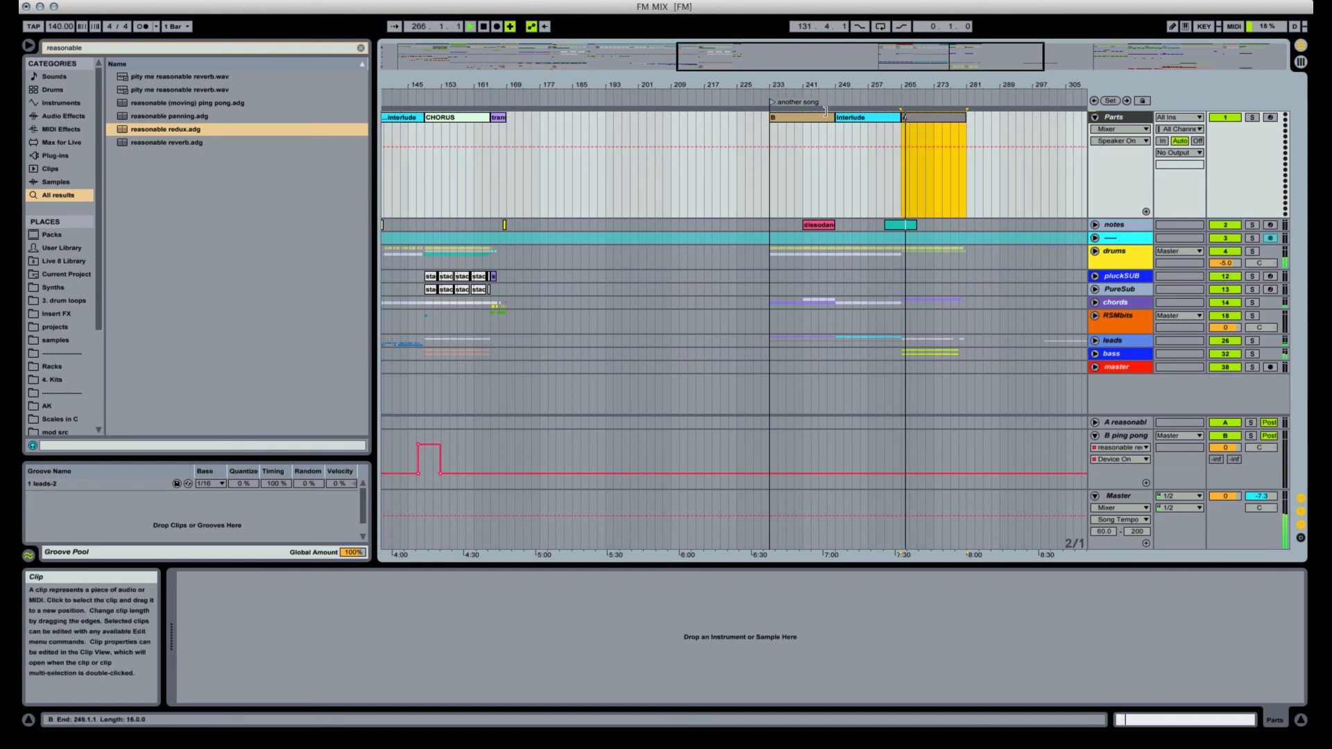
# Play the clip at bar 233 and stop, rename it as A, and rename the clip at bar 265 as B.
pyautogui.click(816, 118)
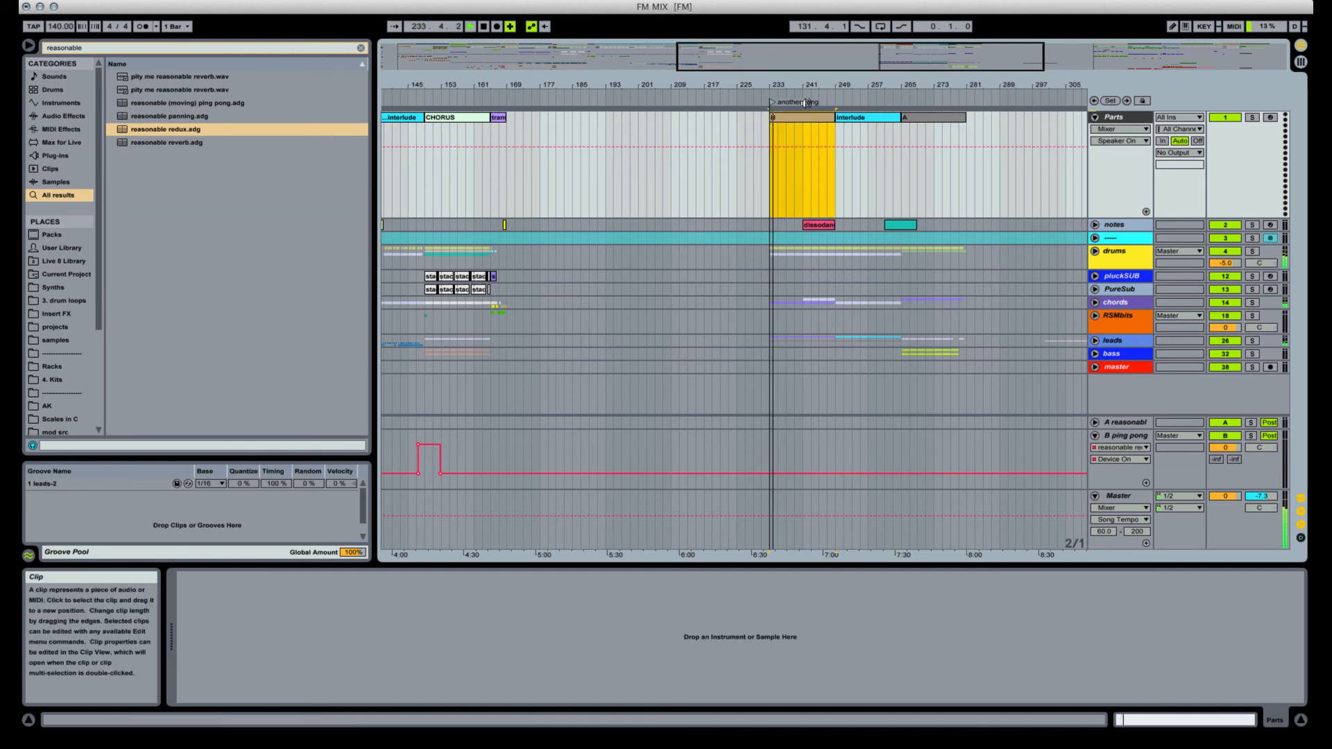
pyautogui.press('space')
pyautogui.press('super+r')
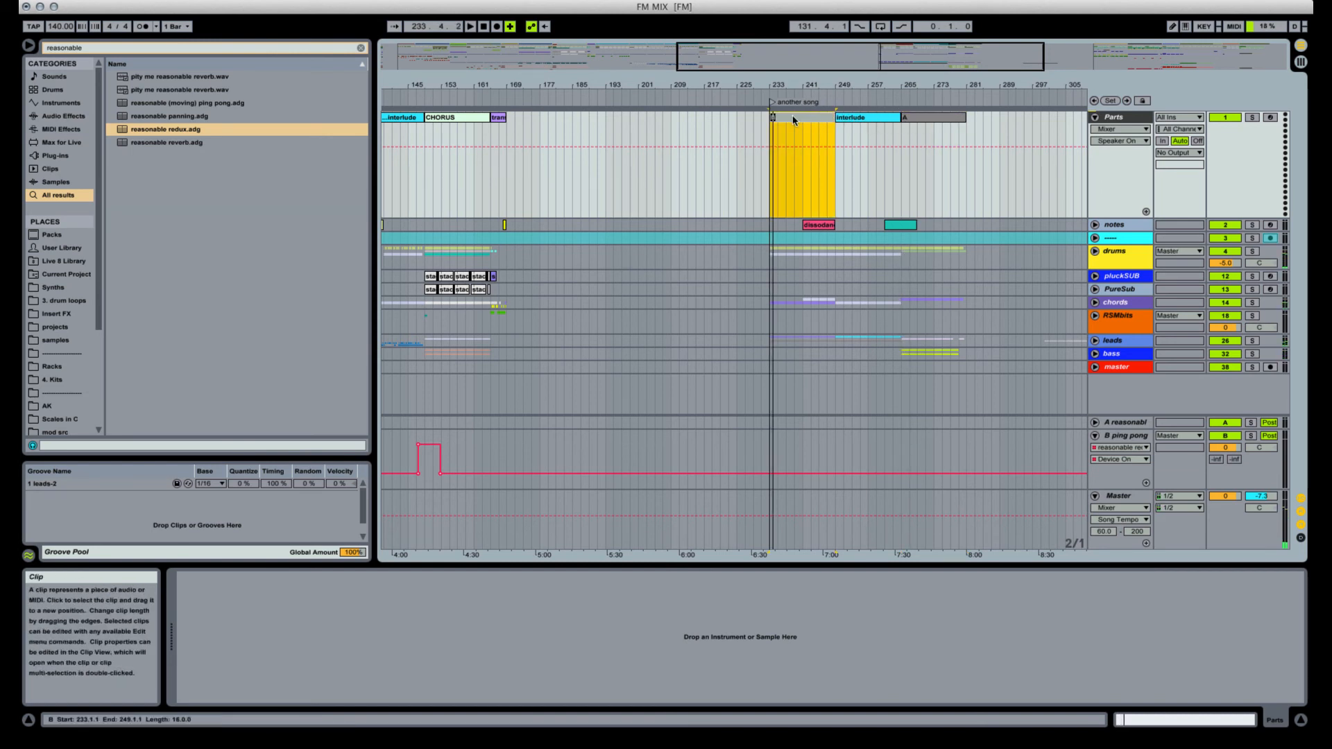
pyautogui.click(919, 118)
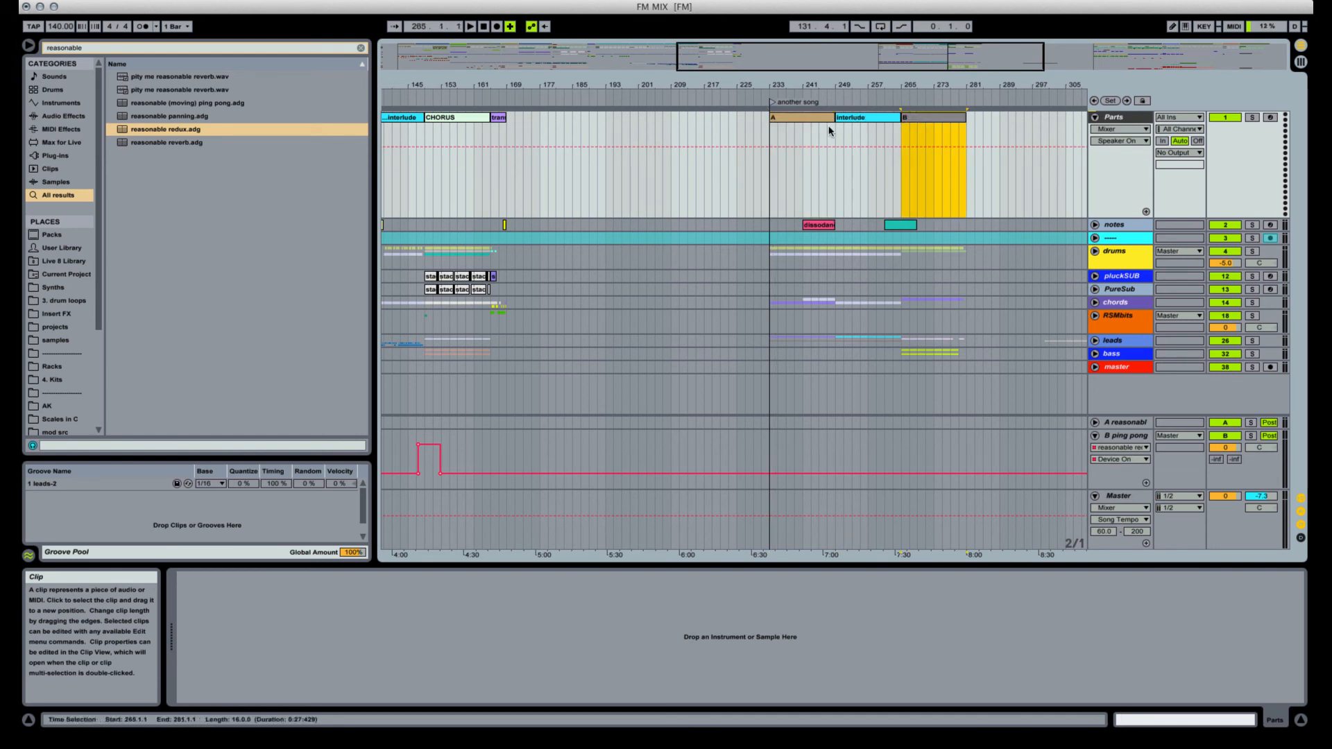
# Rename the interlude clip at bar 249 as "ref FM" and save the set.
pyautogui.click(852, 118)
pyautogui.press('space')
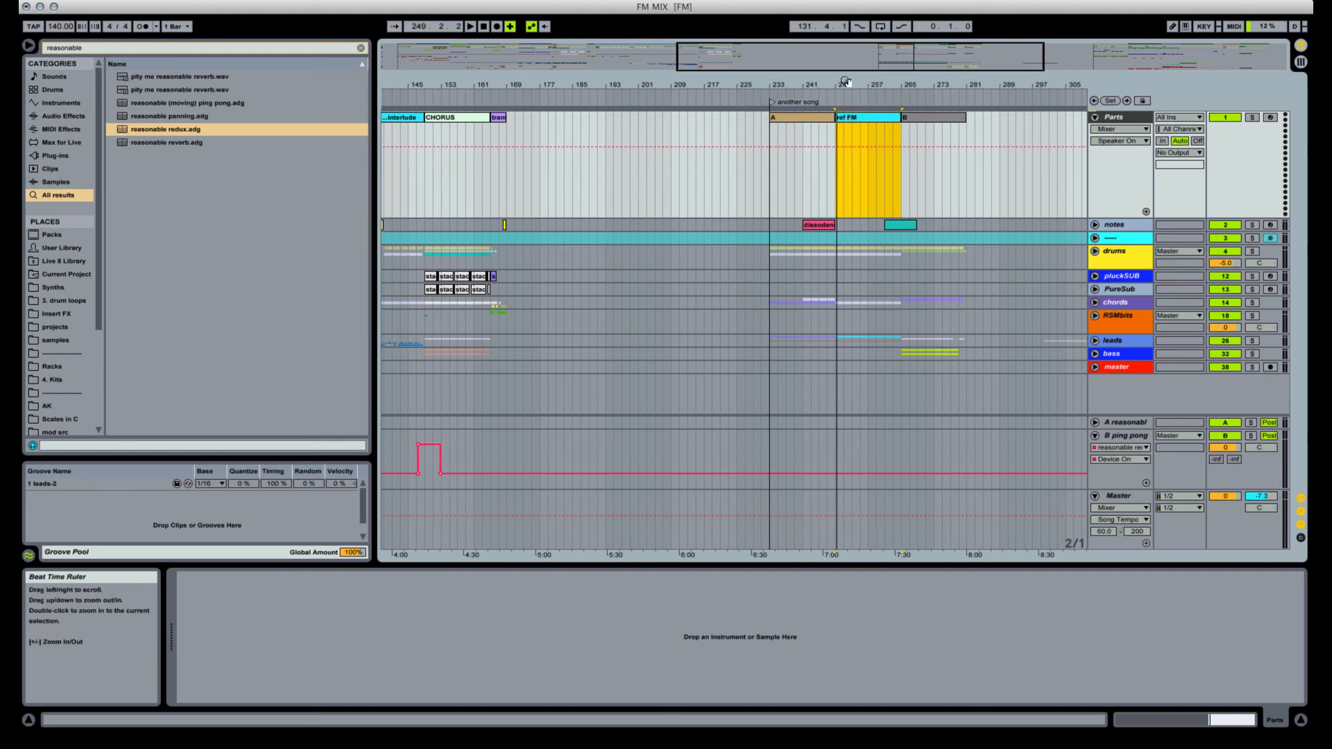
pyautogui.moveTo(844, 80); pyautogui.dragTo(600, 93)
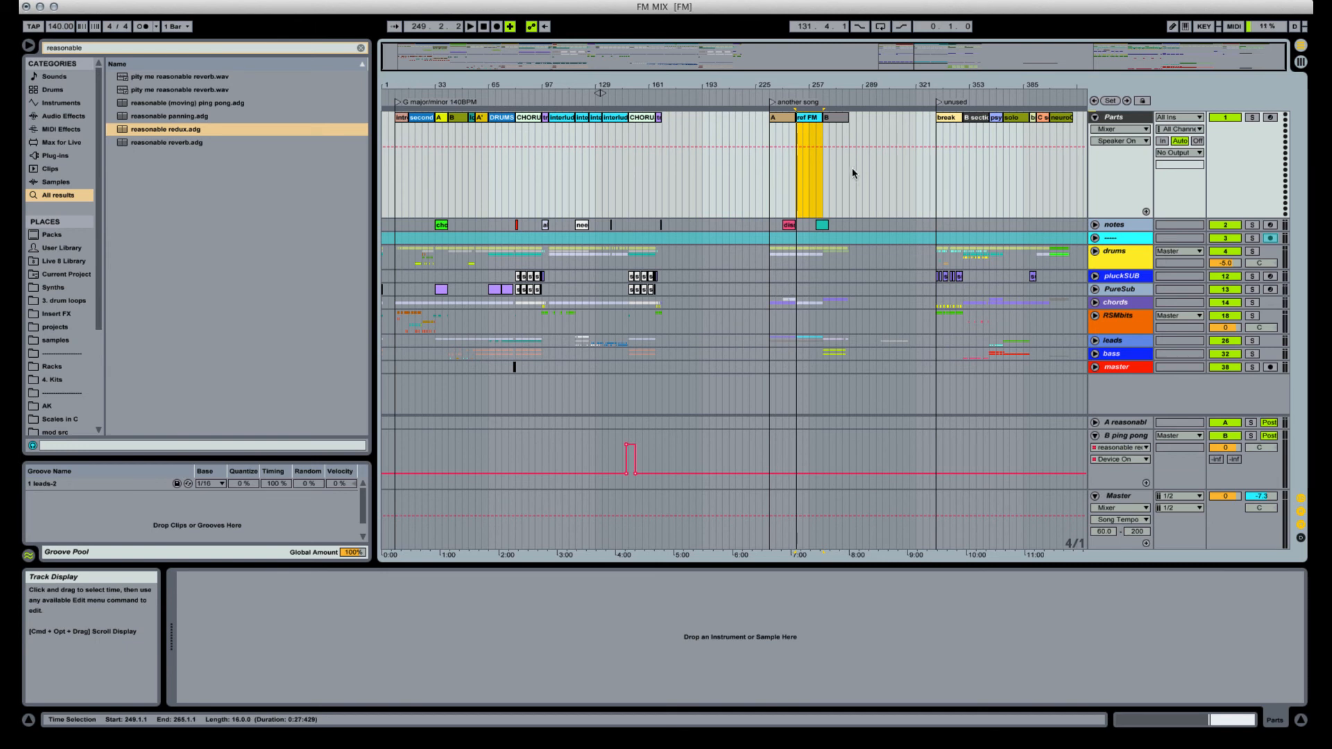
pyautogui.press('super+s')
# Select all parts of the main song, from the intro to the transition ending at bar 169, and review their layout.
pyautogui.click(659, 118)
pyautogui.keyDown('shift'); pyautogui.click(397, 118); pyautogui.keyUp('shift')
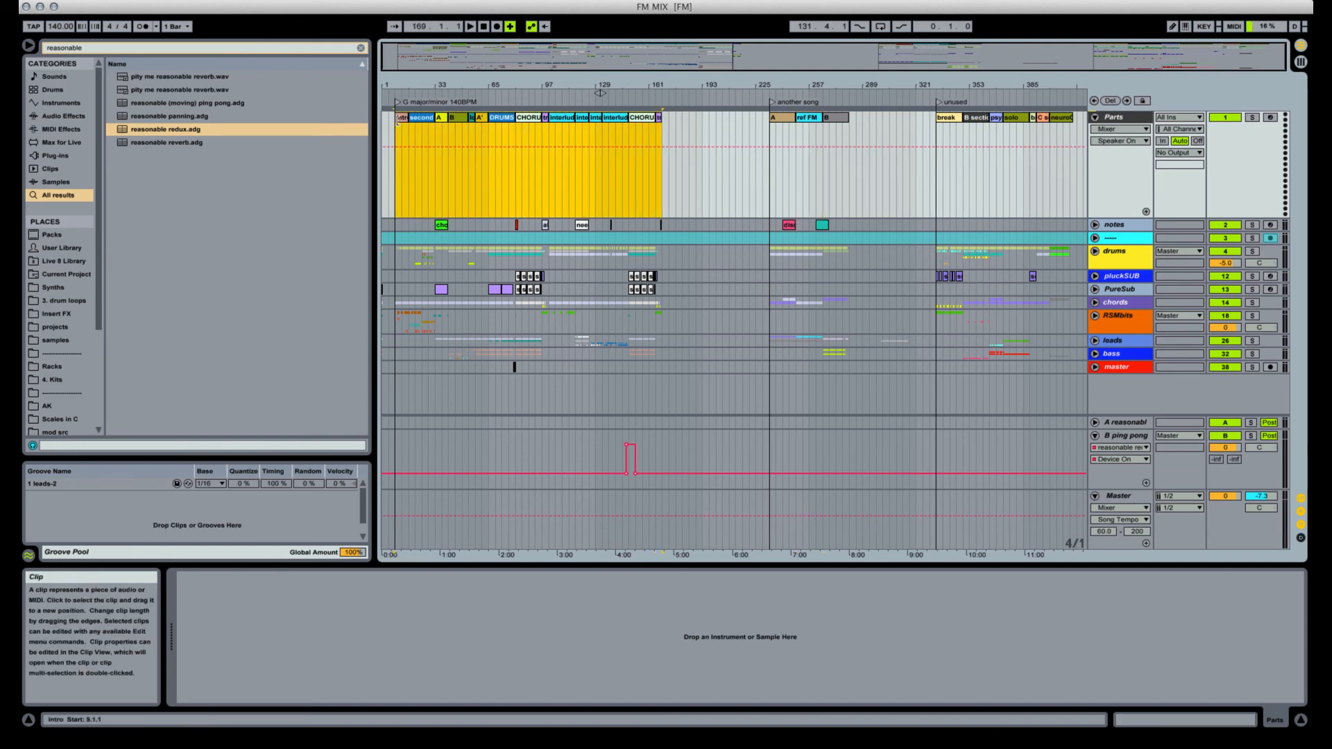
pyautogui.moveTo(600, 93); pyautogui.dragTo(797, 93)
pyautogui.moveTo(537, 83); pyautogui.dragTo(536, 80)
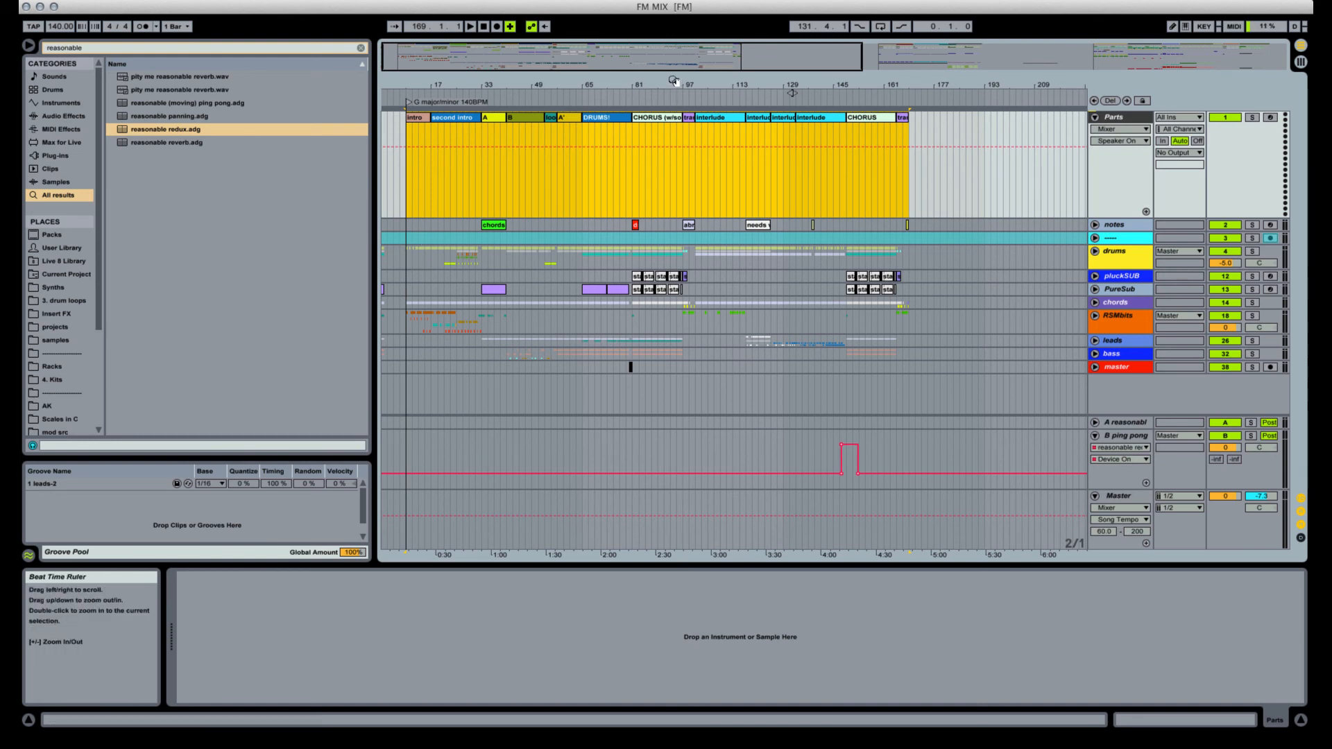
pyautogui.moveTo(674, 81); pyautogui.dragTo(674, 69)
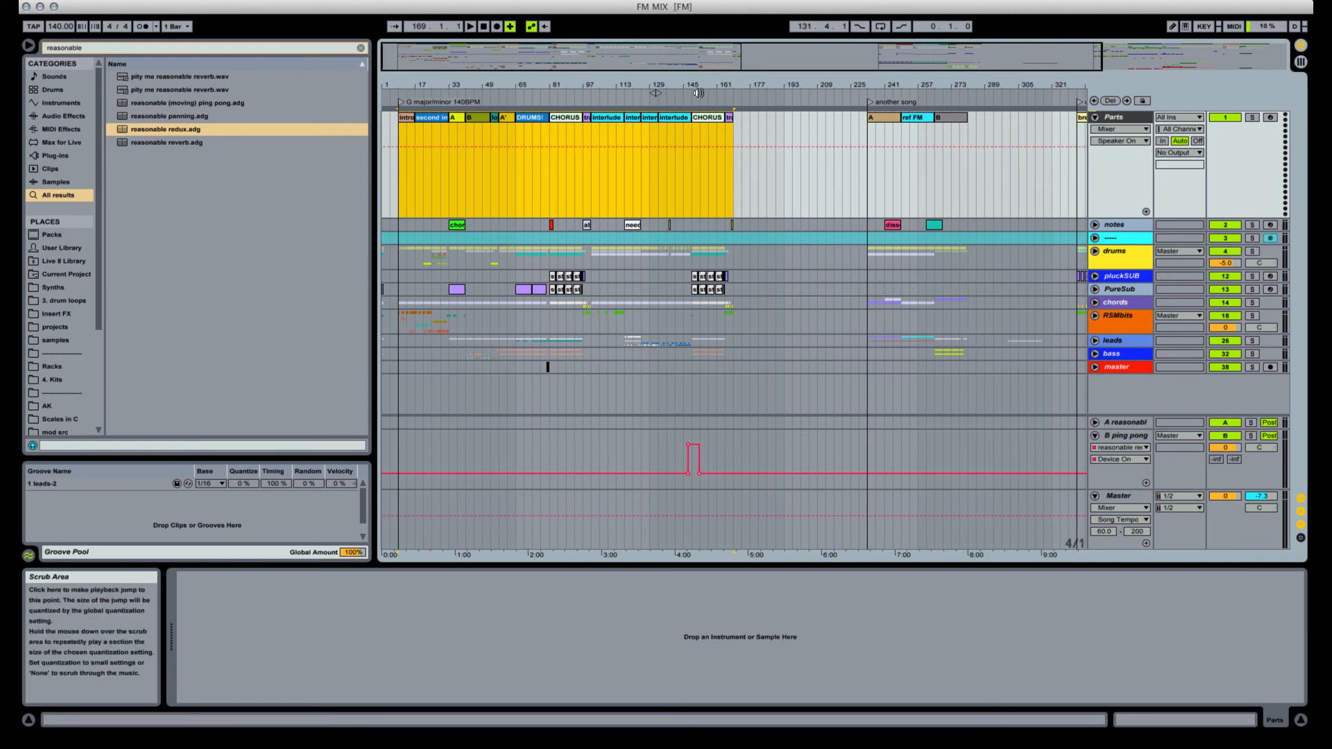
pyautogui.moveTo(736, 85); pyautogui.dragTo(735, 135)
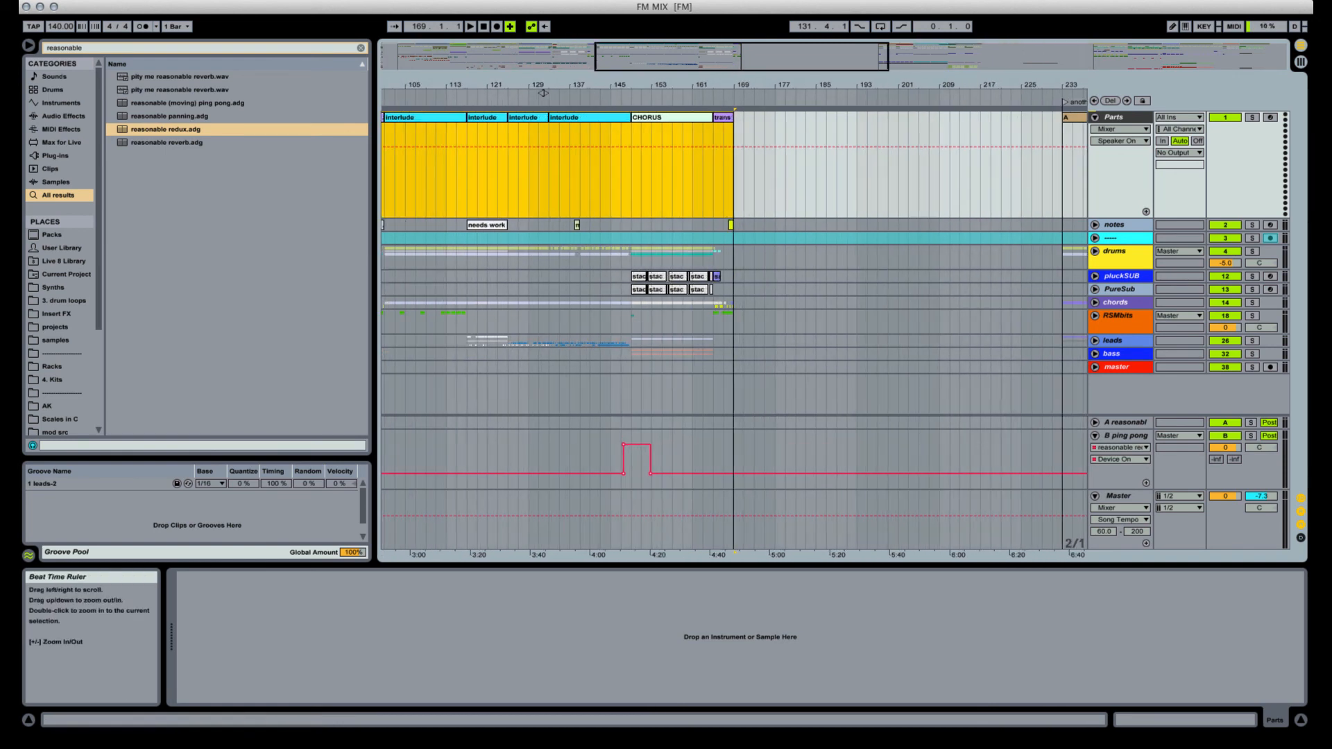
# Play the final transition part from bar 165 to bar 169.
pyautogui.click(723, 122)
pyautogui.press('space')
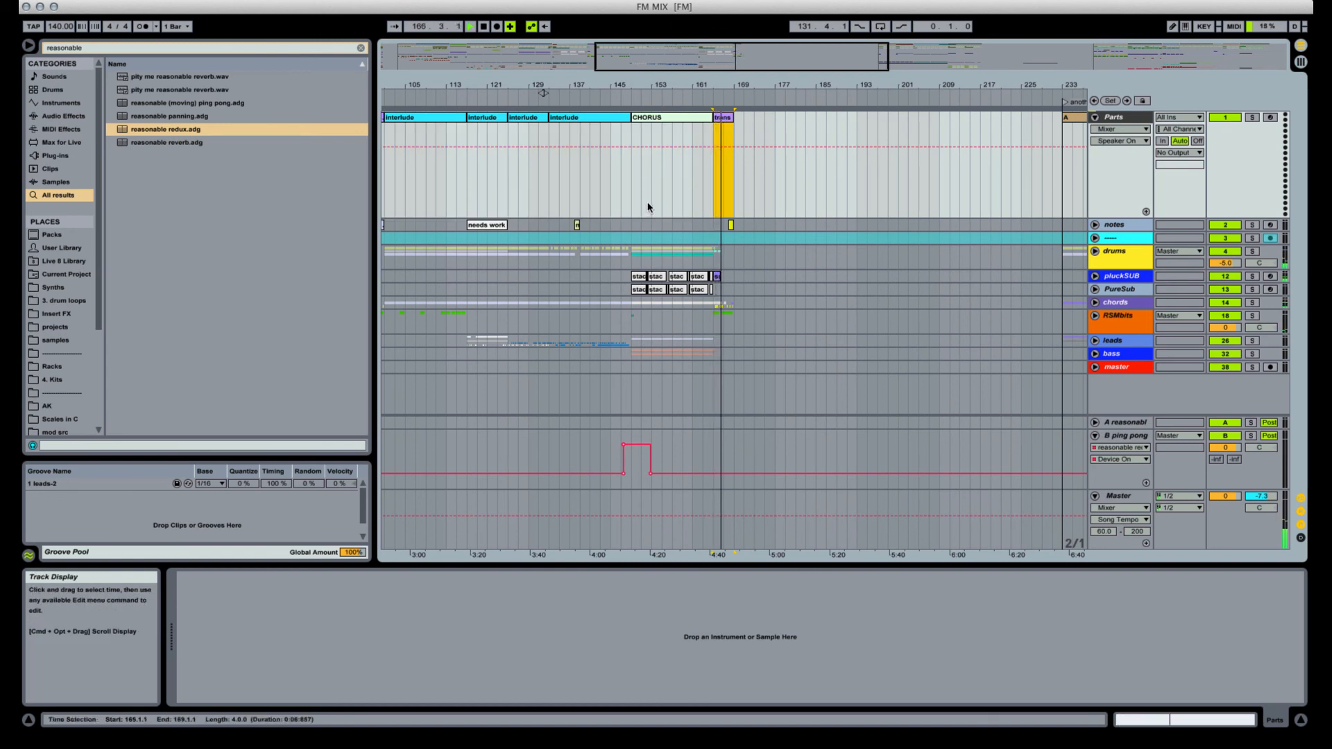
pyautogui.moveTo(742, 80); pyautogui.dragTo(742, 139)
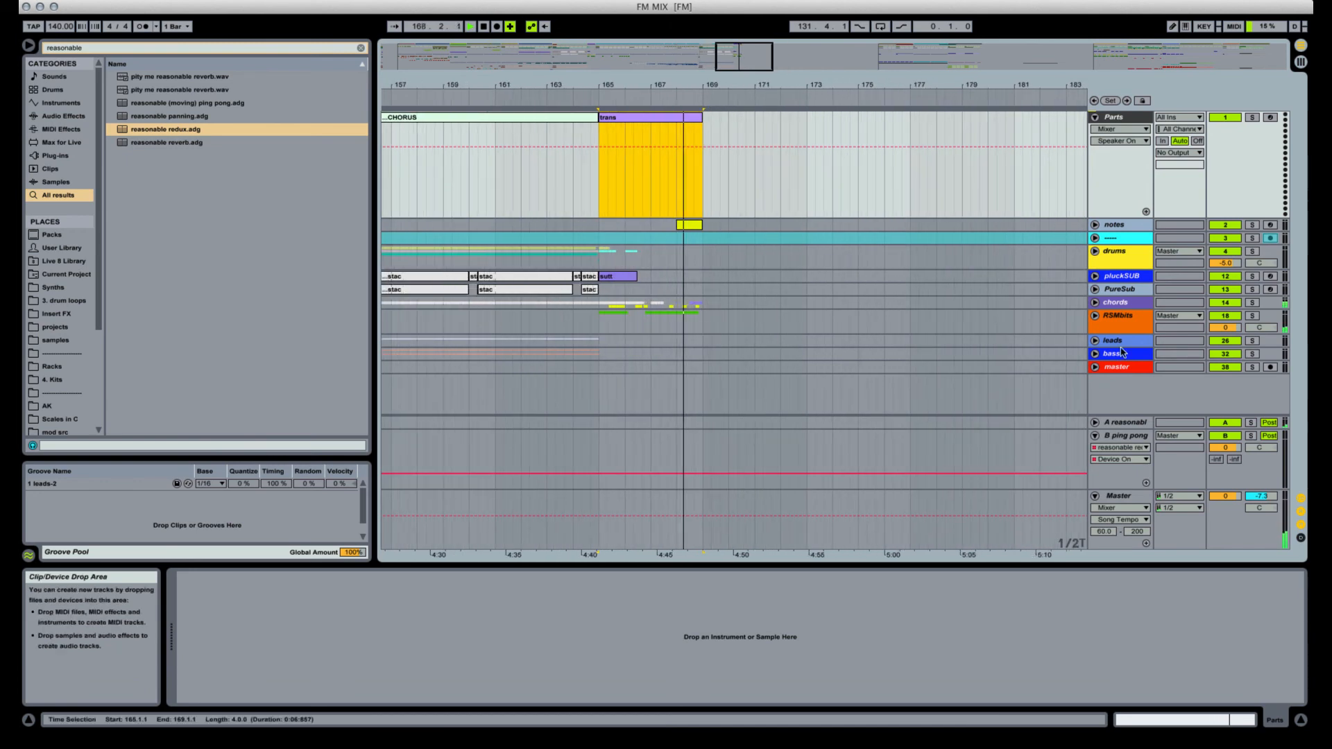
# Unfold the chords group and deactivate the last FuzzChords clip of the transition, just before bar 169.
pyautogui.click(1095, 302)
pyautogui.scroll(-5, 715, 381)
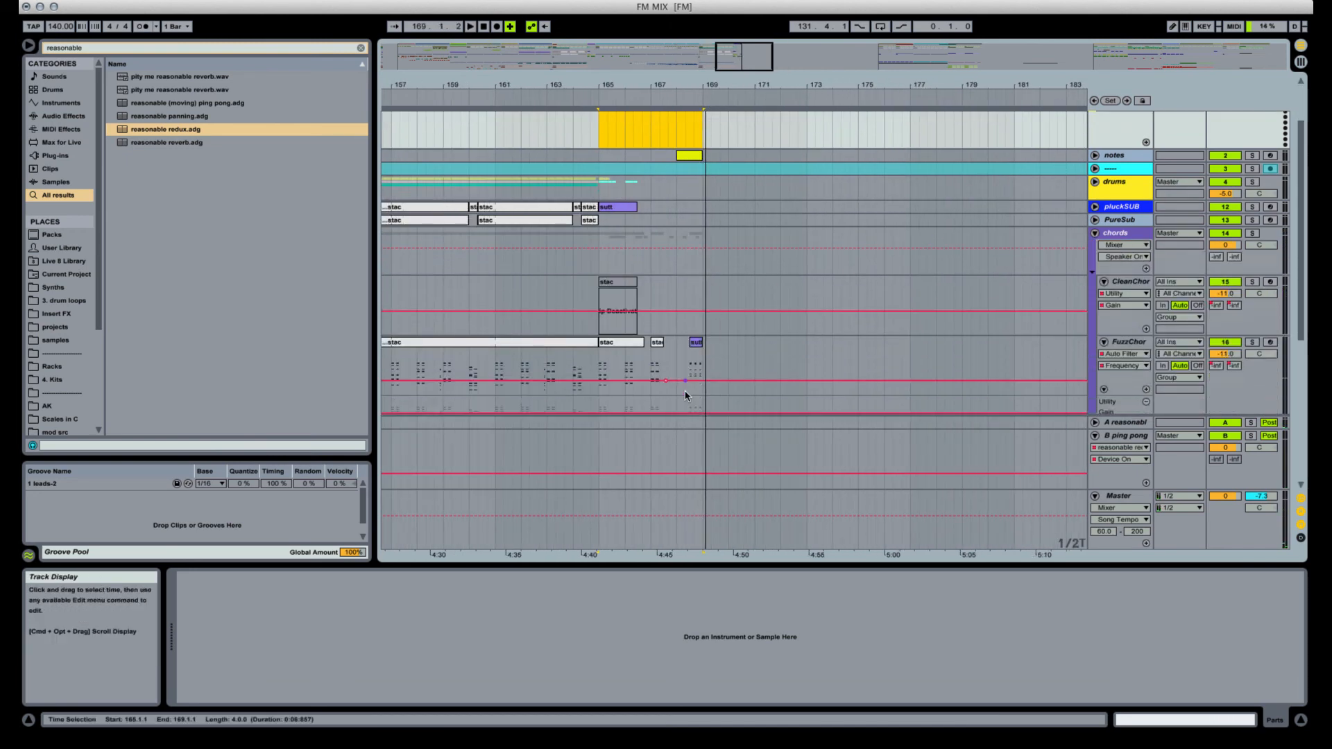
pyautogui.click(696, 229)
pyautogui.scroll(-5, 695, 229)
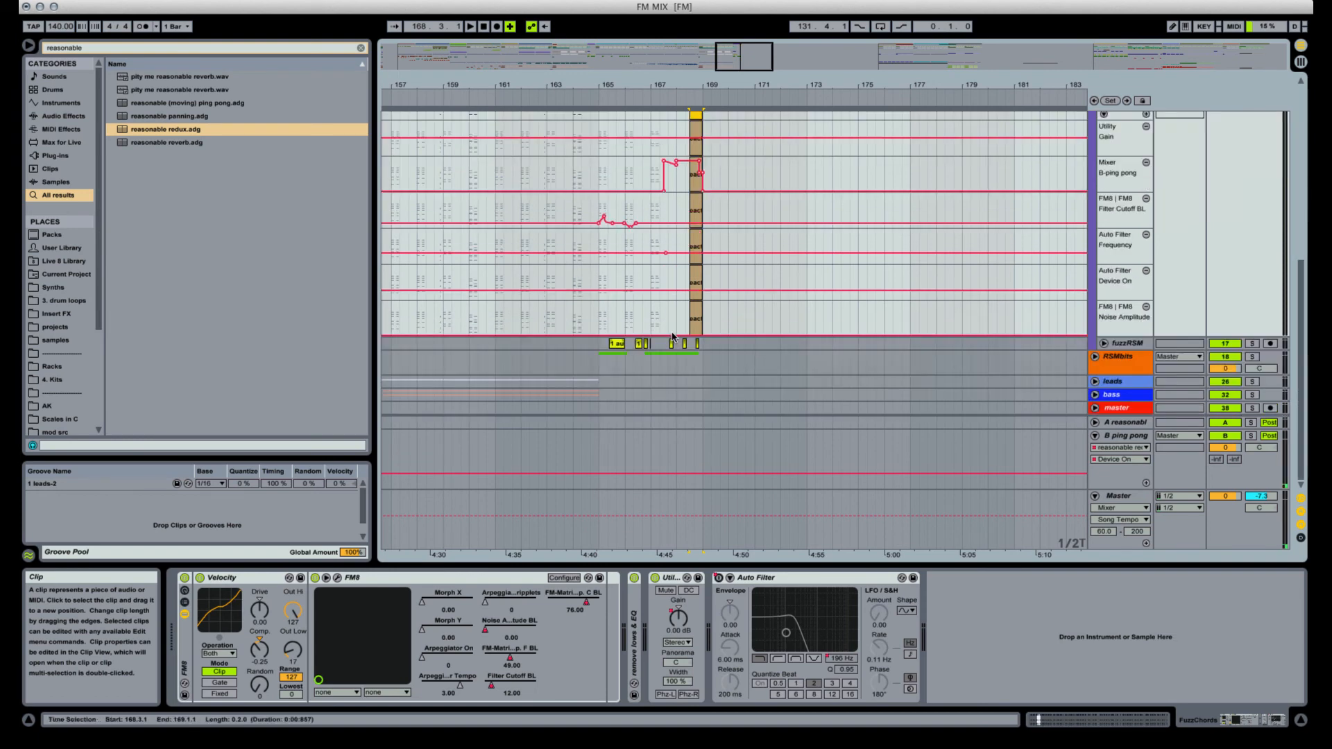
# Unfold the RSMbits group and its melodicRSM track, deactivate the second RZA vocal clip of the transition, and play the ending.
pyautogui.click(1094, 358)
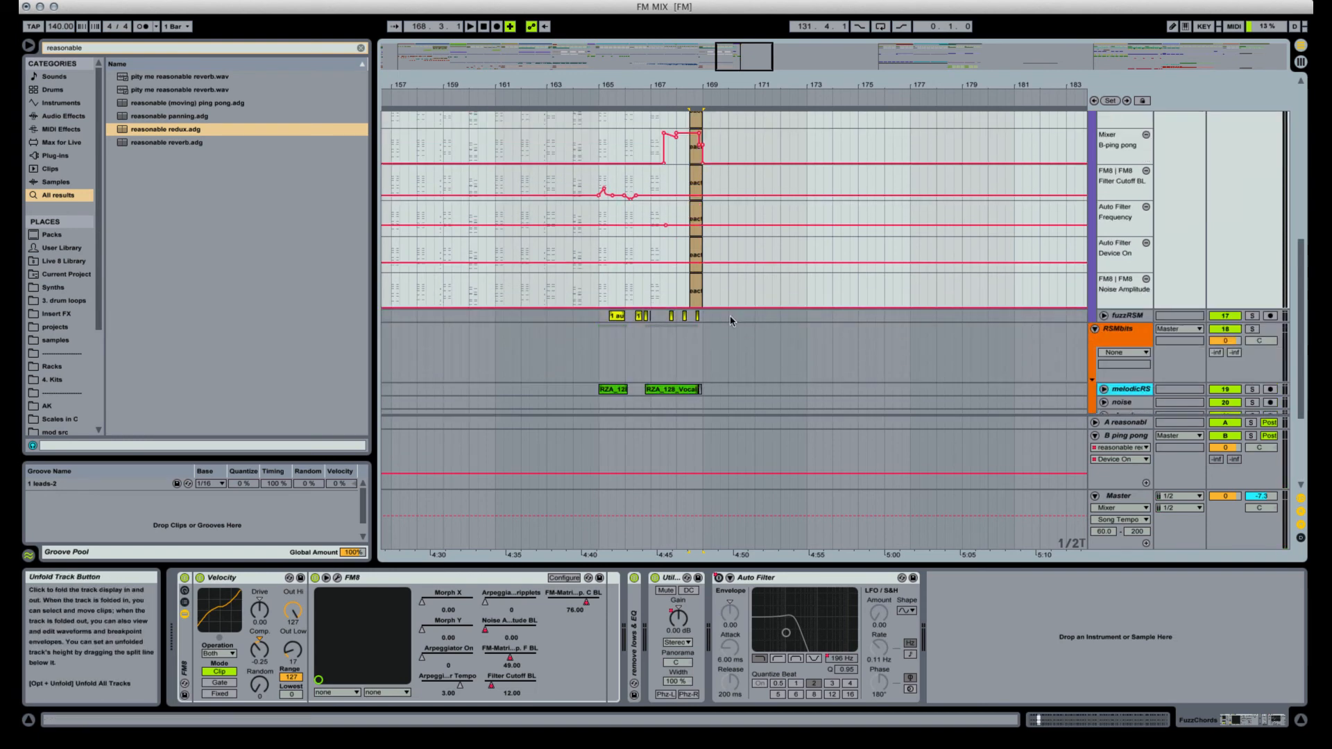
pyautogui.scroll(-5, 996, 289)
pyautogui.click(1104, 242)
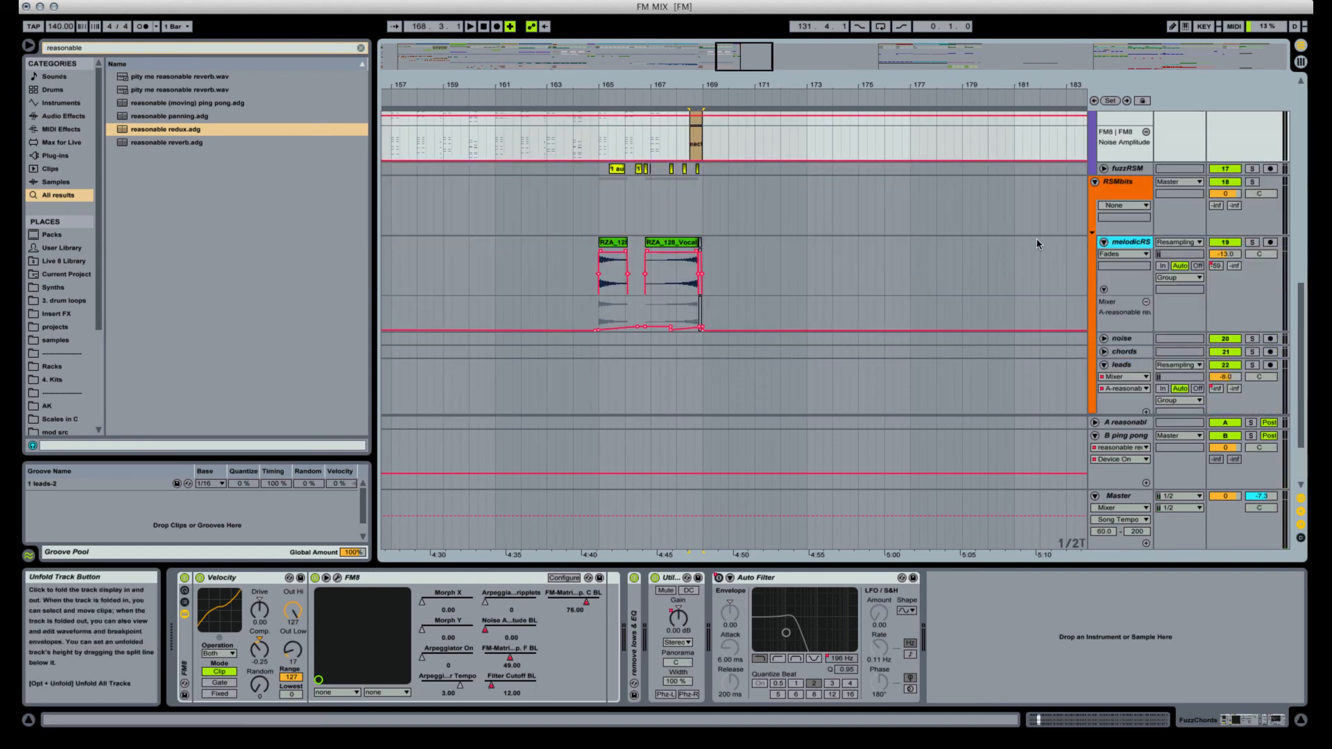
pyautogui.click(677, 244)
pyautogui.press('space')
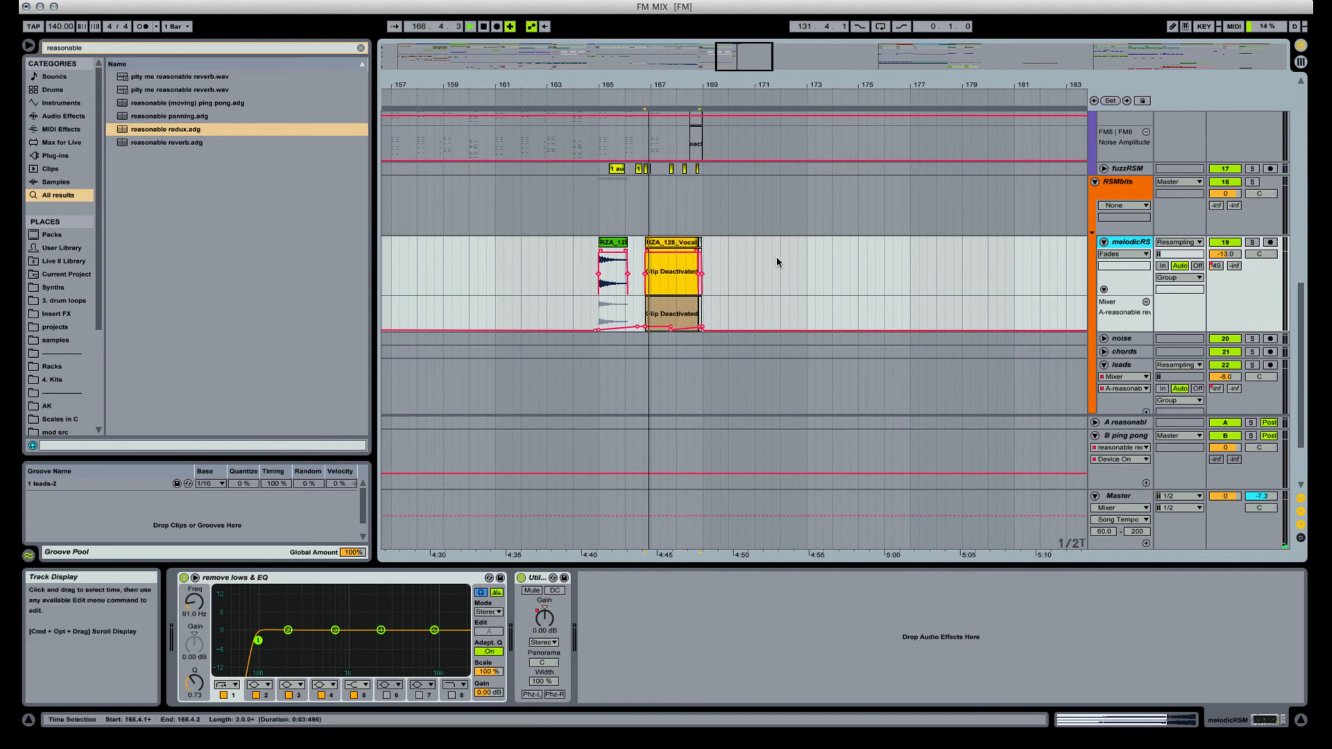
pyautogui.scroll(5, 764, 295)
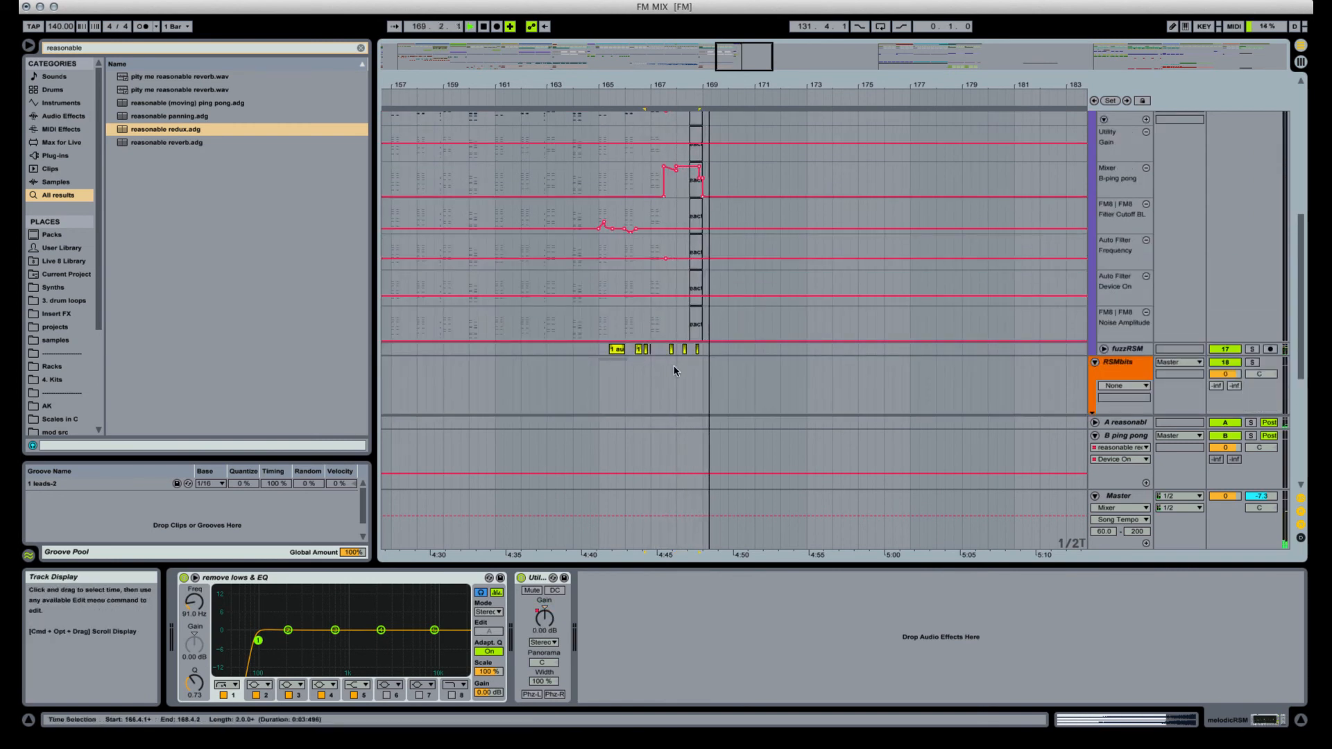
pyautogui.scroll(8, 666, 366)
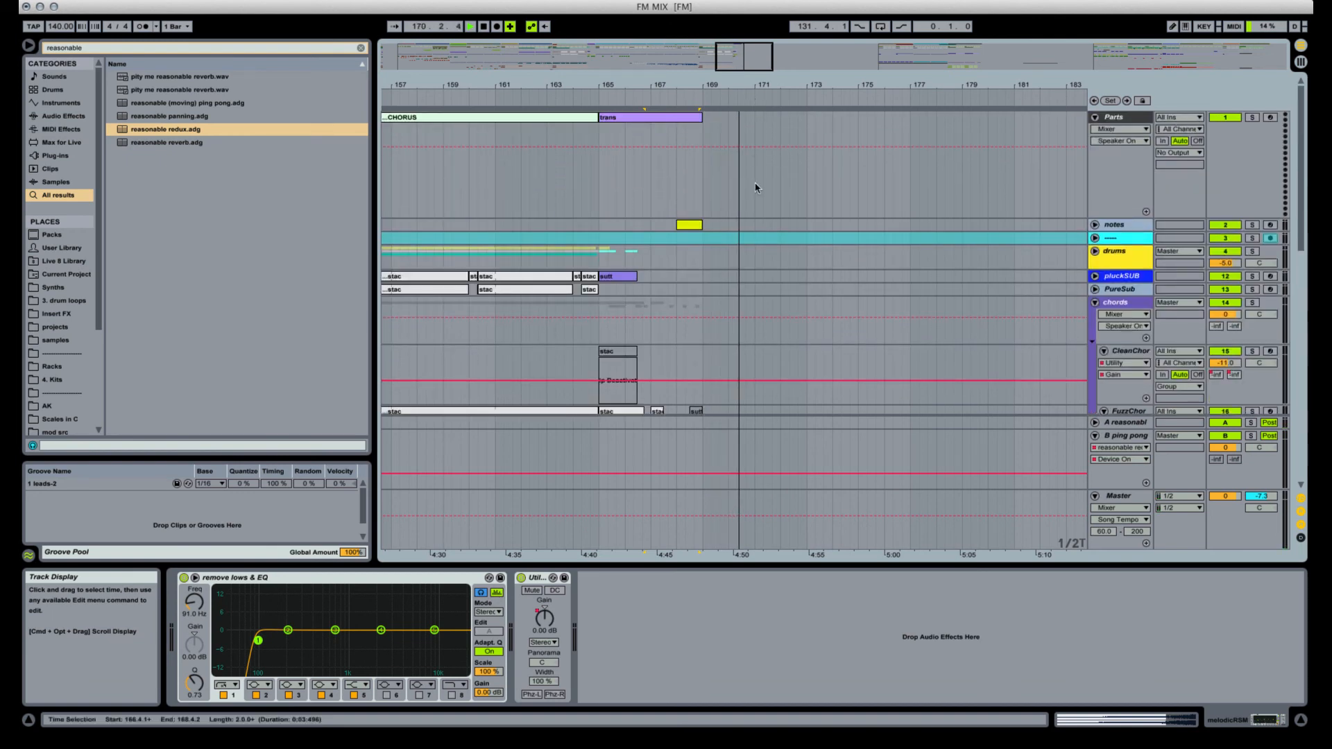
pyautogui.press('space')
# Play the song from the intro at bar 9 and choose Komplete Audio 6 as the Soundflower (2ch) output.
pyautogui.moveTo(689, 88); pyautogui.dragTo(600, 92)
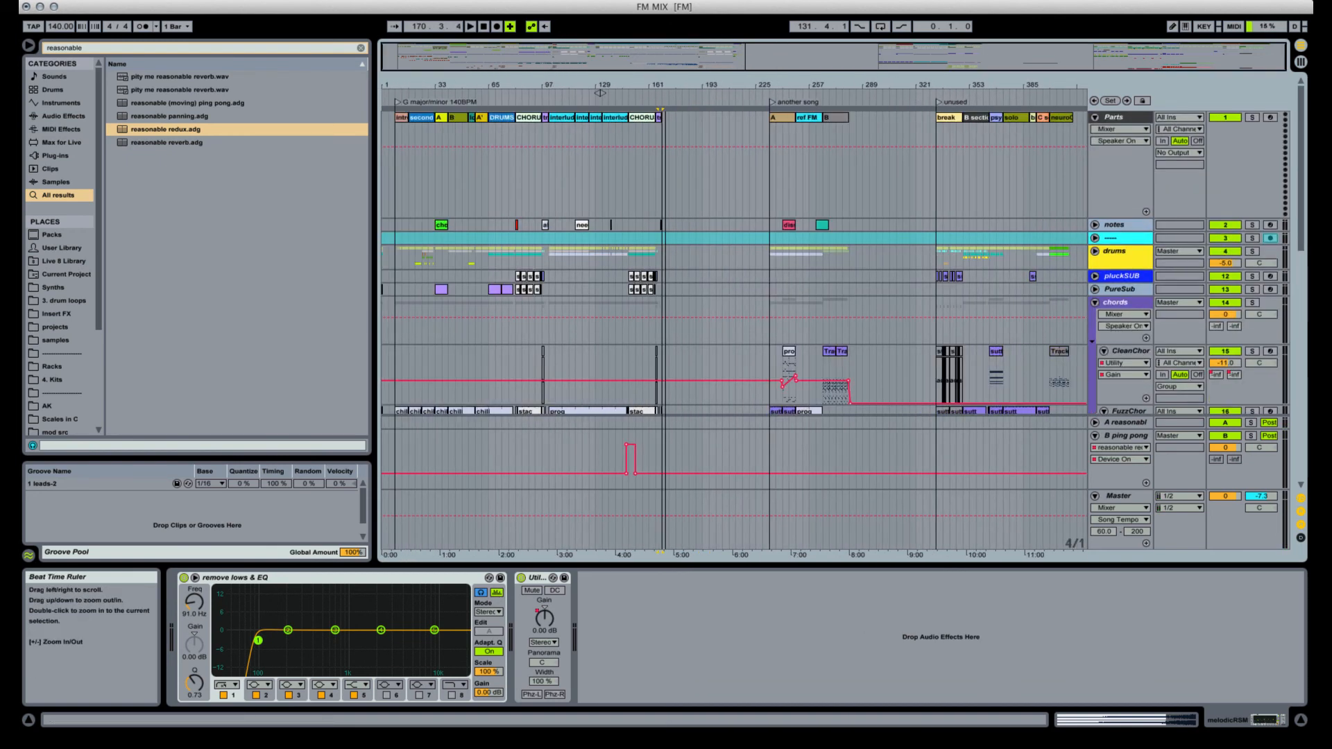
pyautogui.click(402, 117)
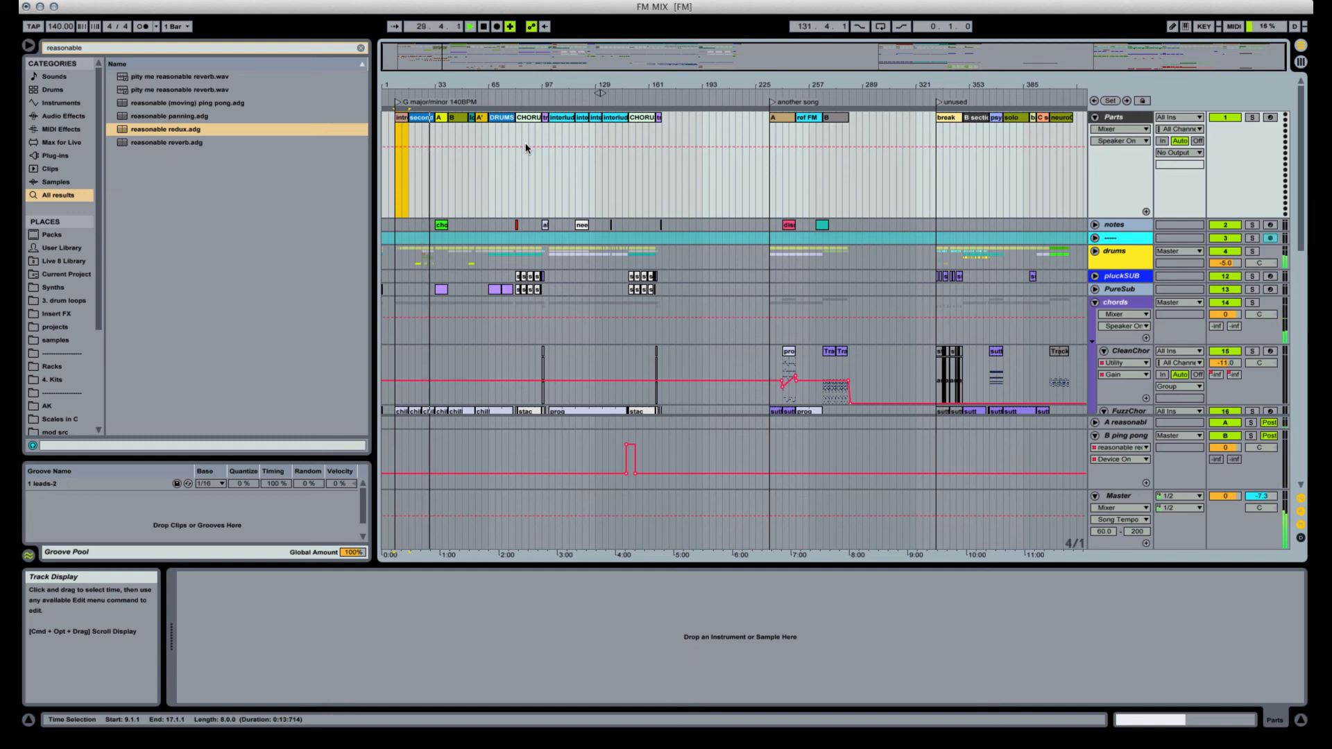
pyautogui.click(929, 1)
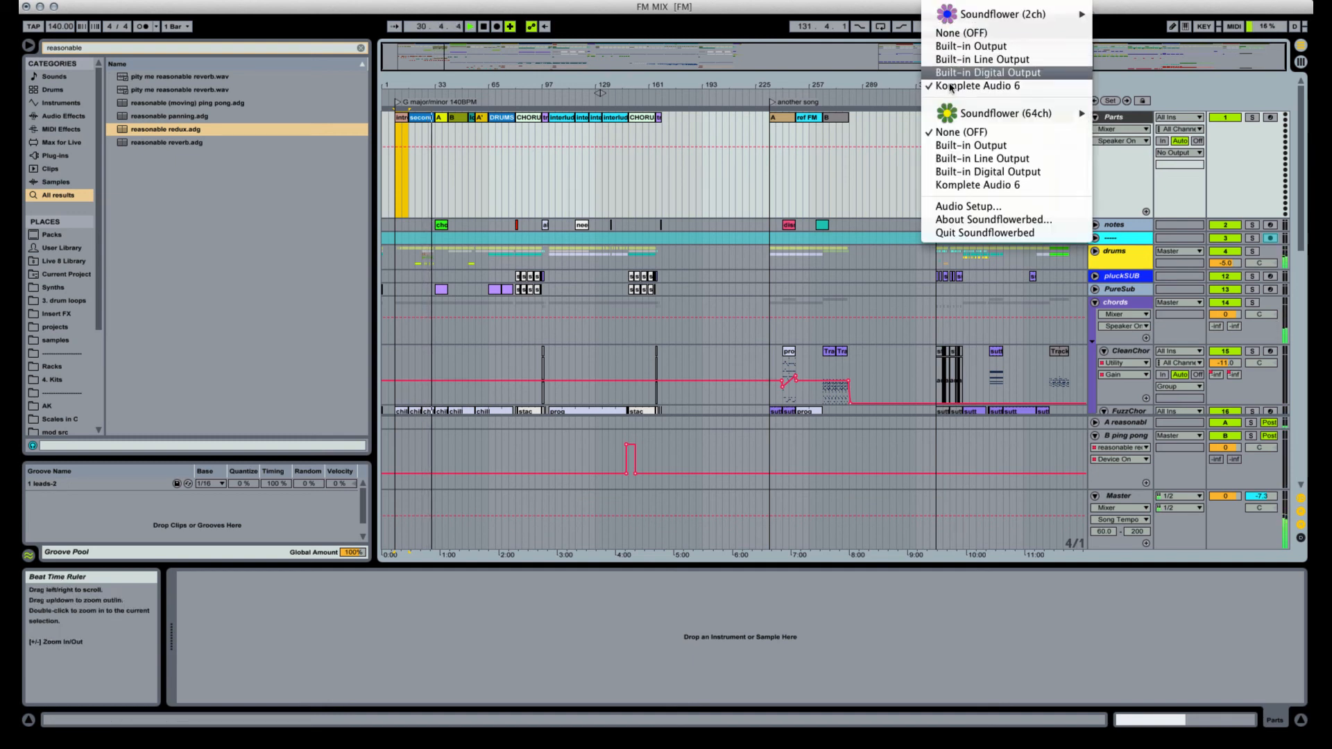
pyautogui.click(1020, 87)
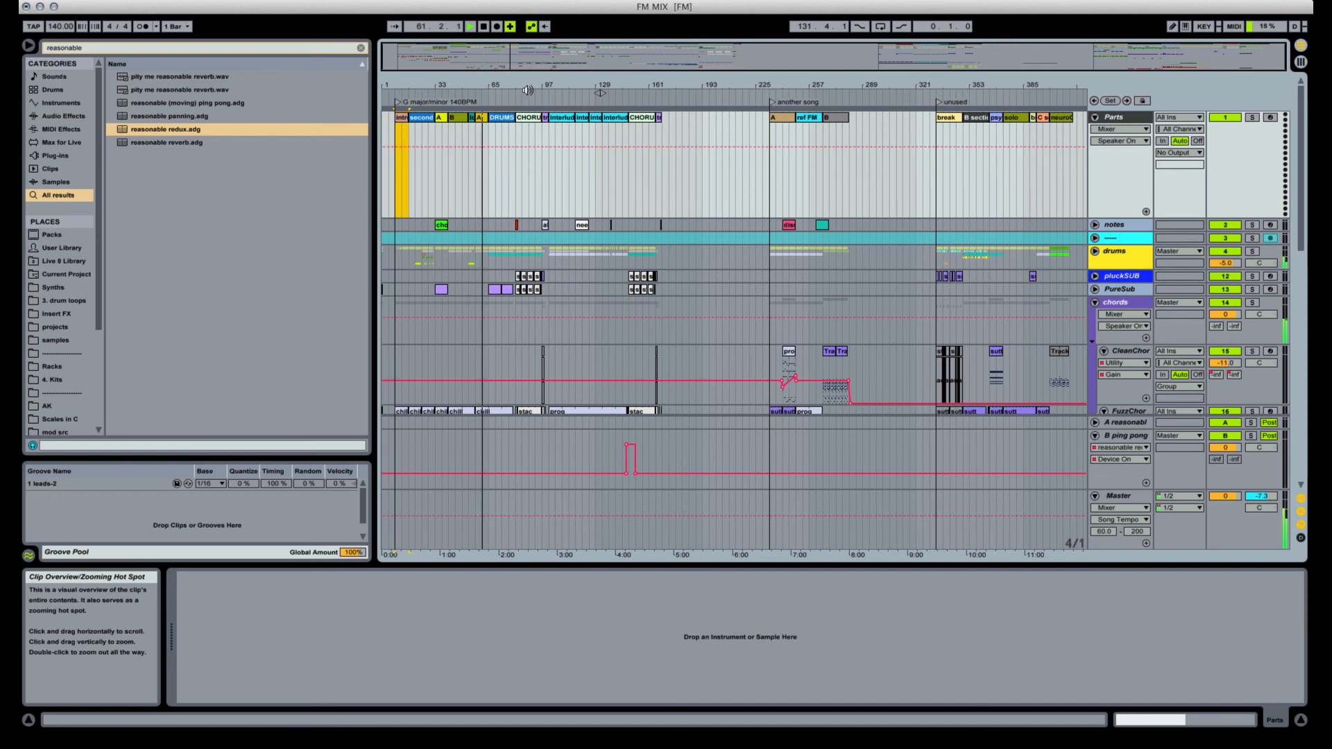
# Examine the chords, RSMbits and bass tracks around the DRUMS! and CHORUS parts, unfolding the bass group, and stop playback.
pyautogui.moveTo(600, 93)
pyautogui.mouseDown()
pyautogui.moveTo(1031, 93)
pyautogui.moveTo(623, 79)
pyautogui.mouseUp()
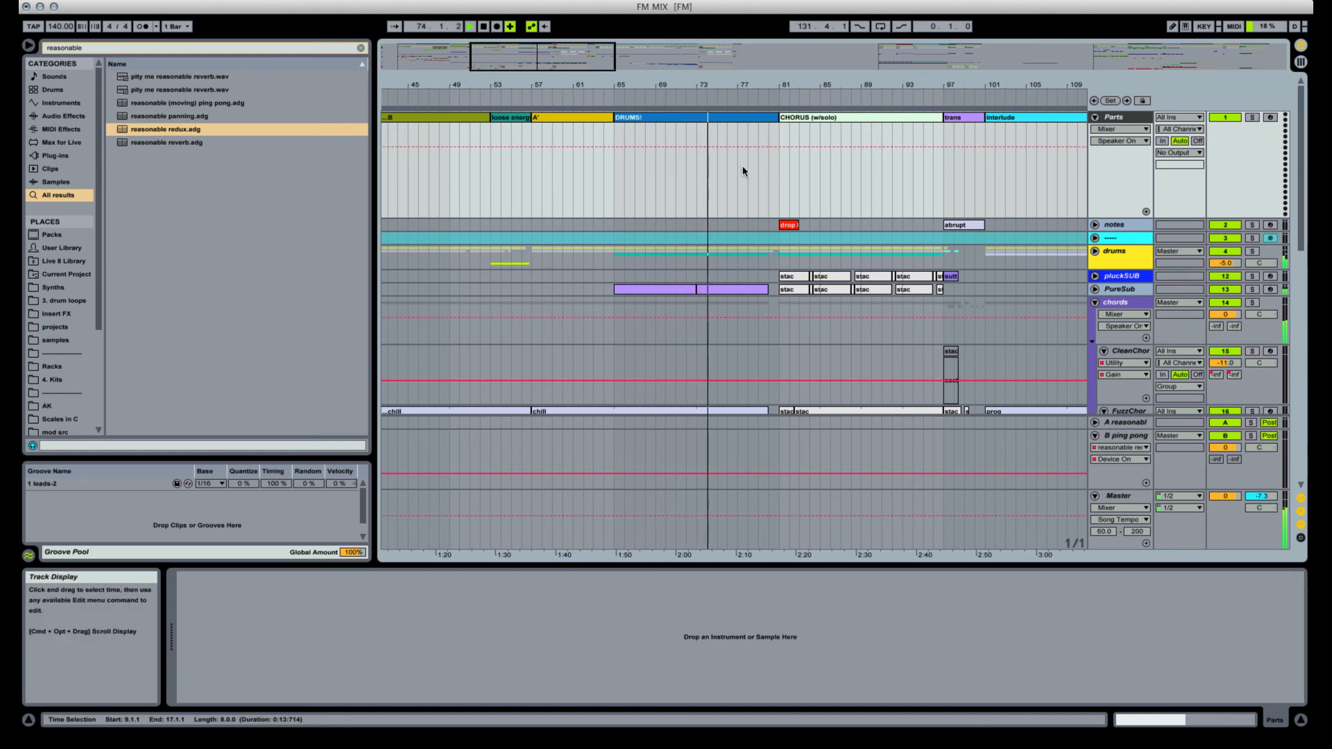
pyautogui.scroll(-5, 743, 172)
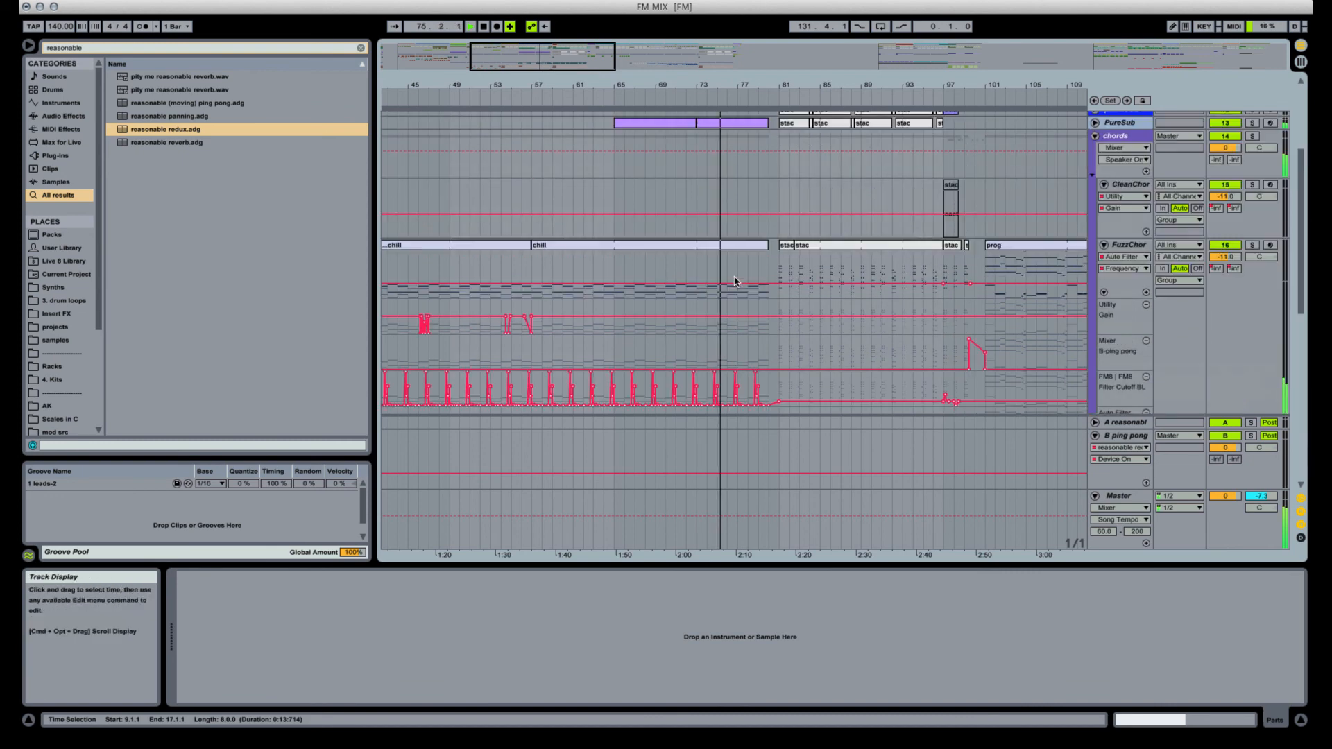
pyautogui.scroll(-8, 880, 223)
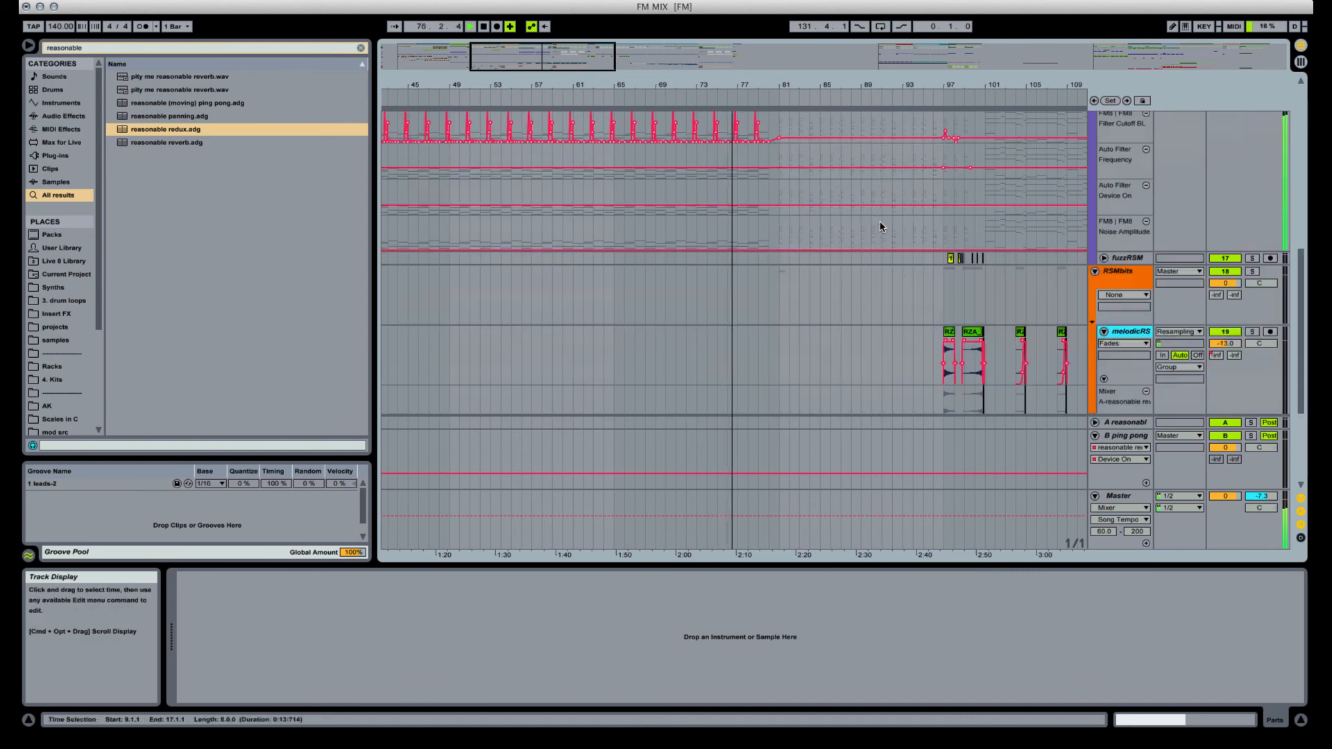
pyautogui.scroll(5, 879, 222)
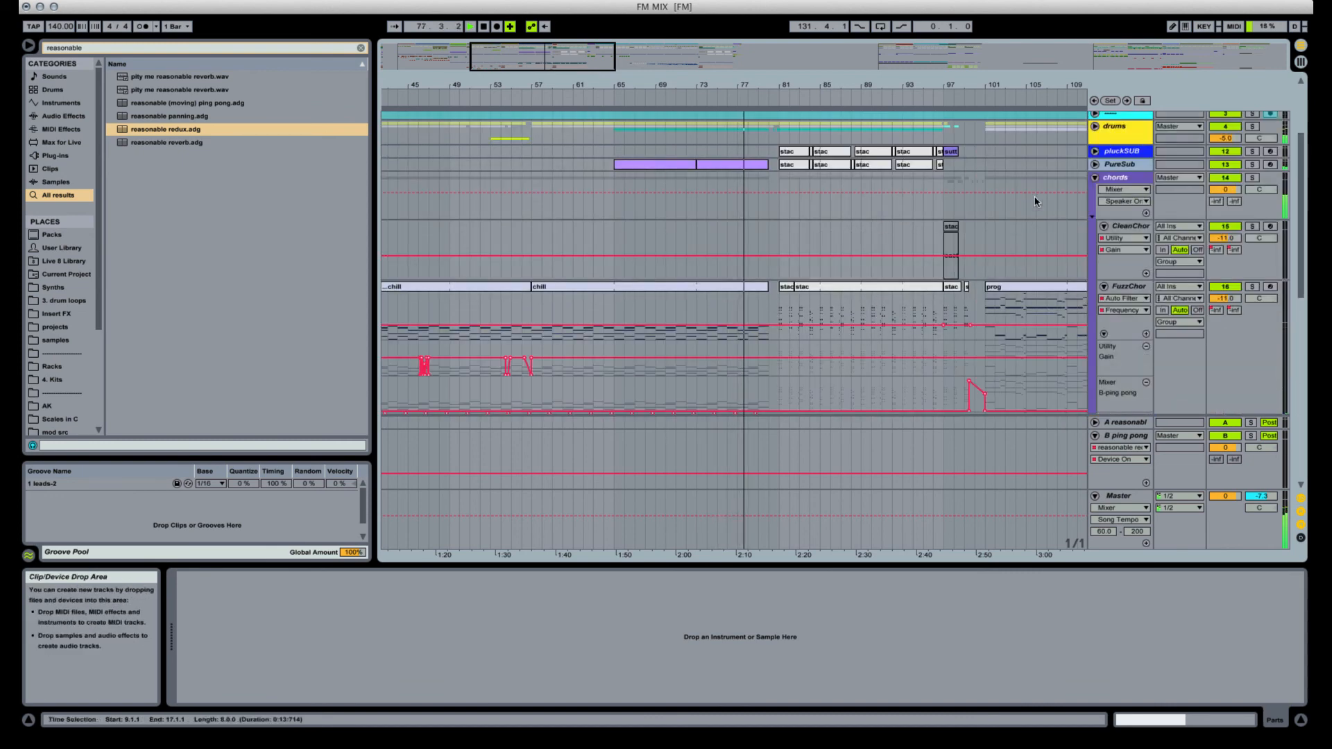
pyautogui.scroll(-4, 961, 270)
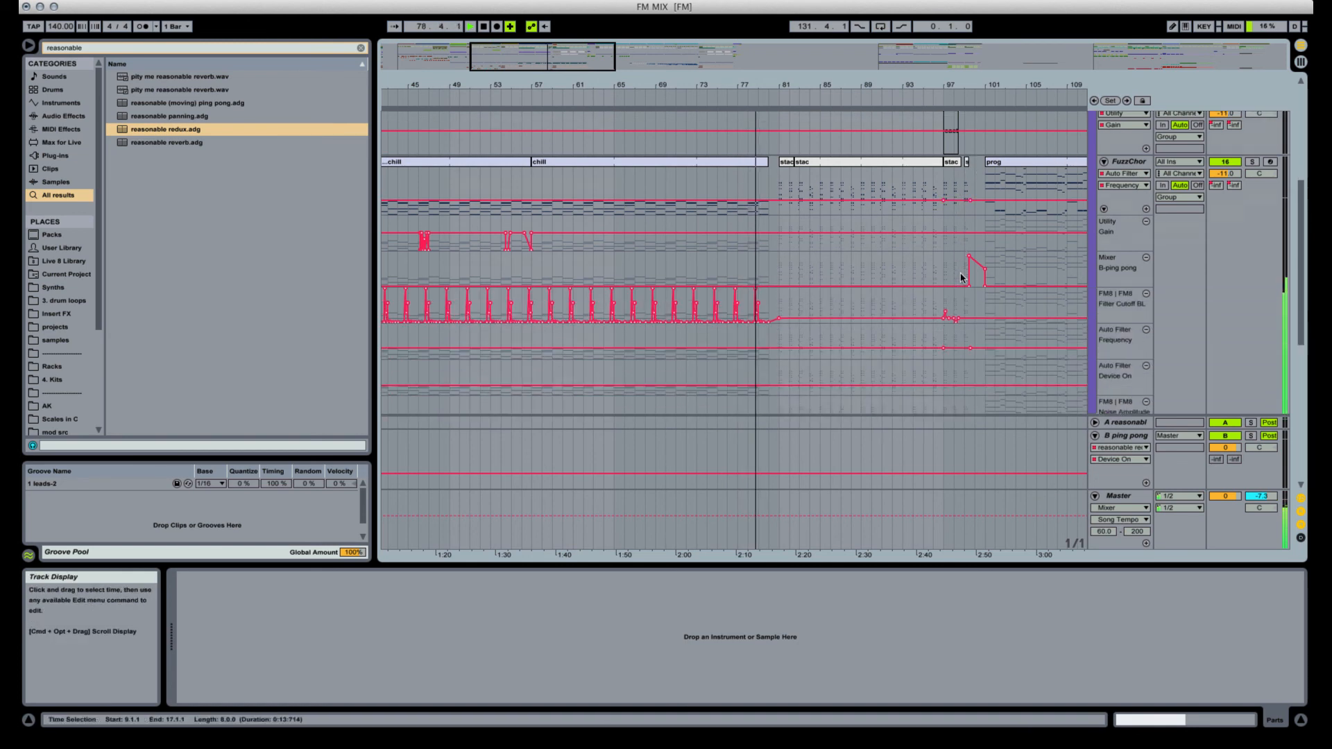
pyautogui.scroll(-10, 961, 278)
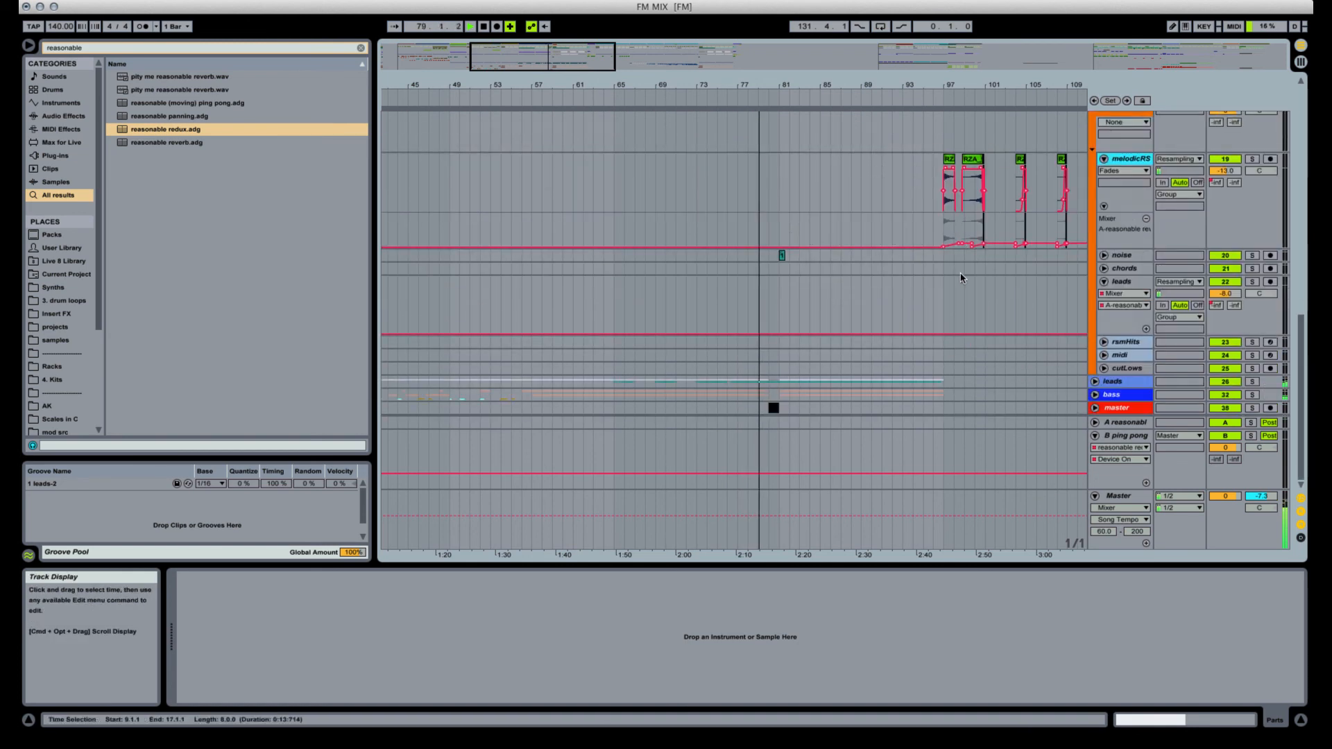
pyautogui.click(1096, 396)
pyautogui.scroll(-10, 722, 244)
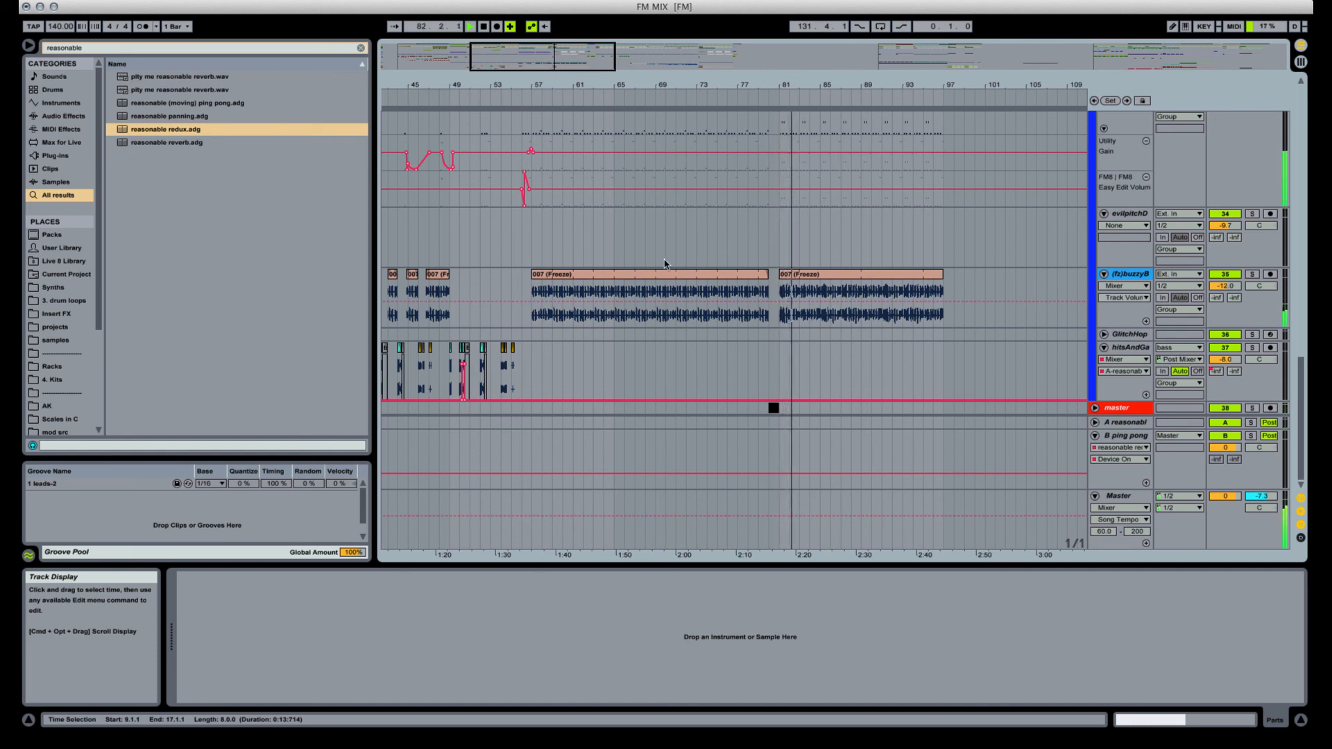
pyautogui.scroll(5, 645, 292)
pyautogui.scroll(-5, 657, 299)
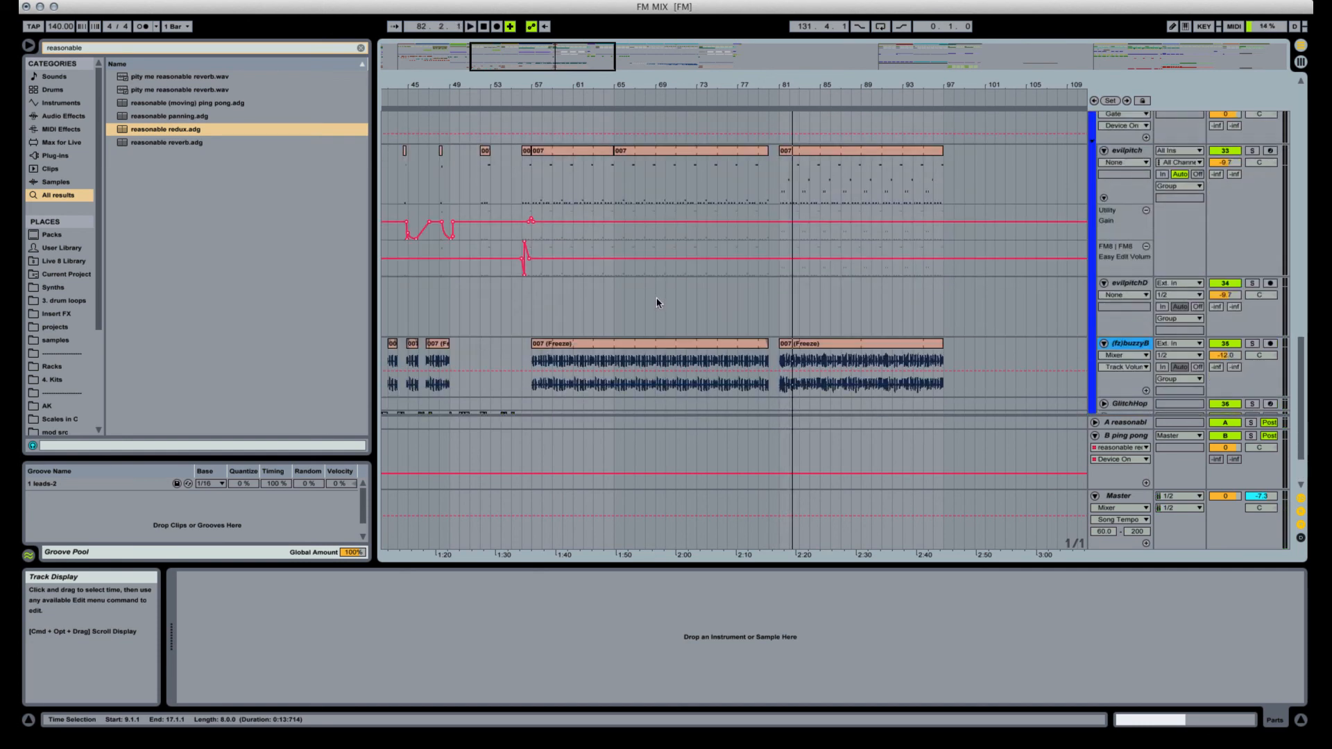
# Unfold the leads group, add breakpoints to JimisLead's Filter Cutoff BR automation around bars 65 to 71, and play from bar 65.
pyautogui.scroll(5, 668, 295)
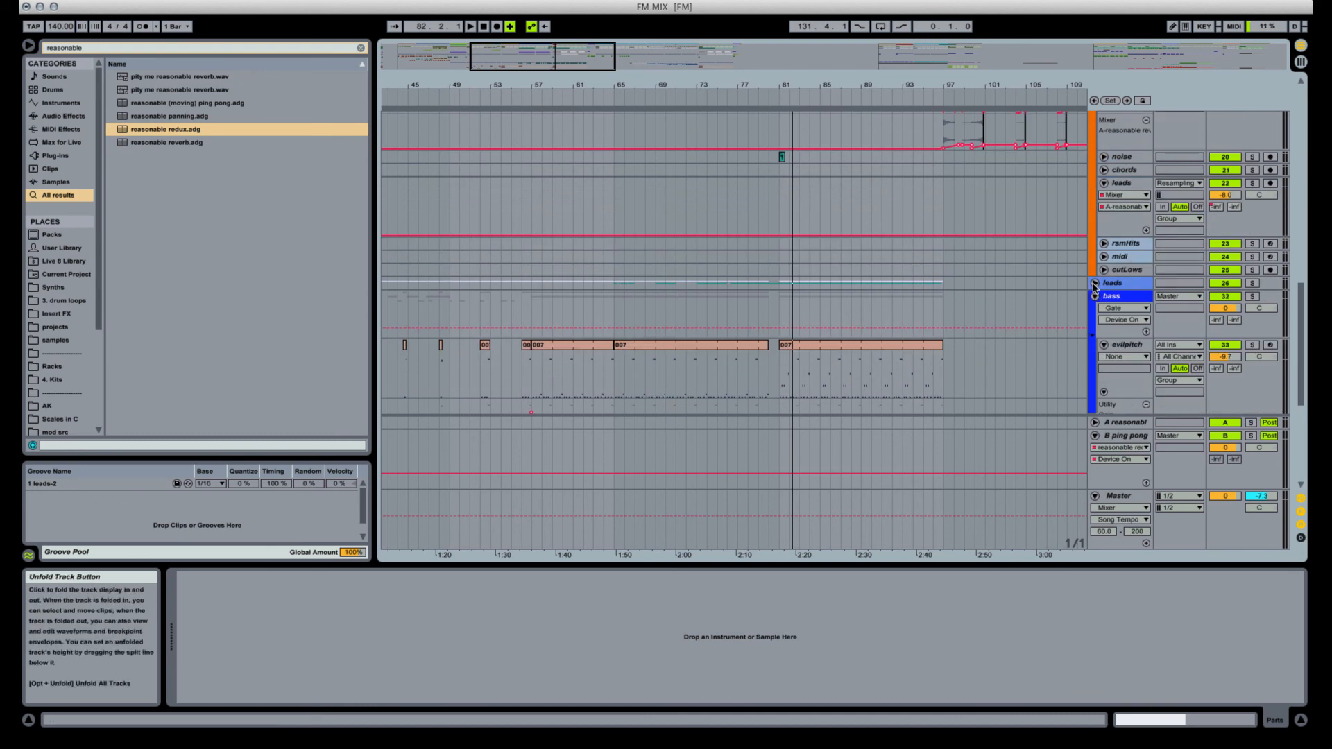
pyautogui.scroll(-5, 787, 274)
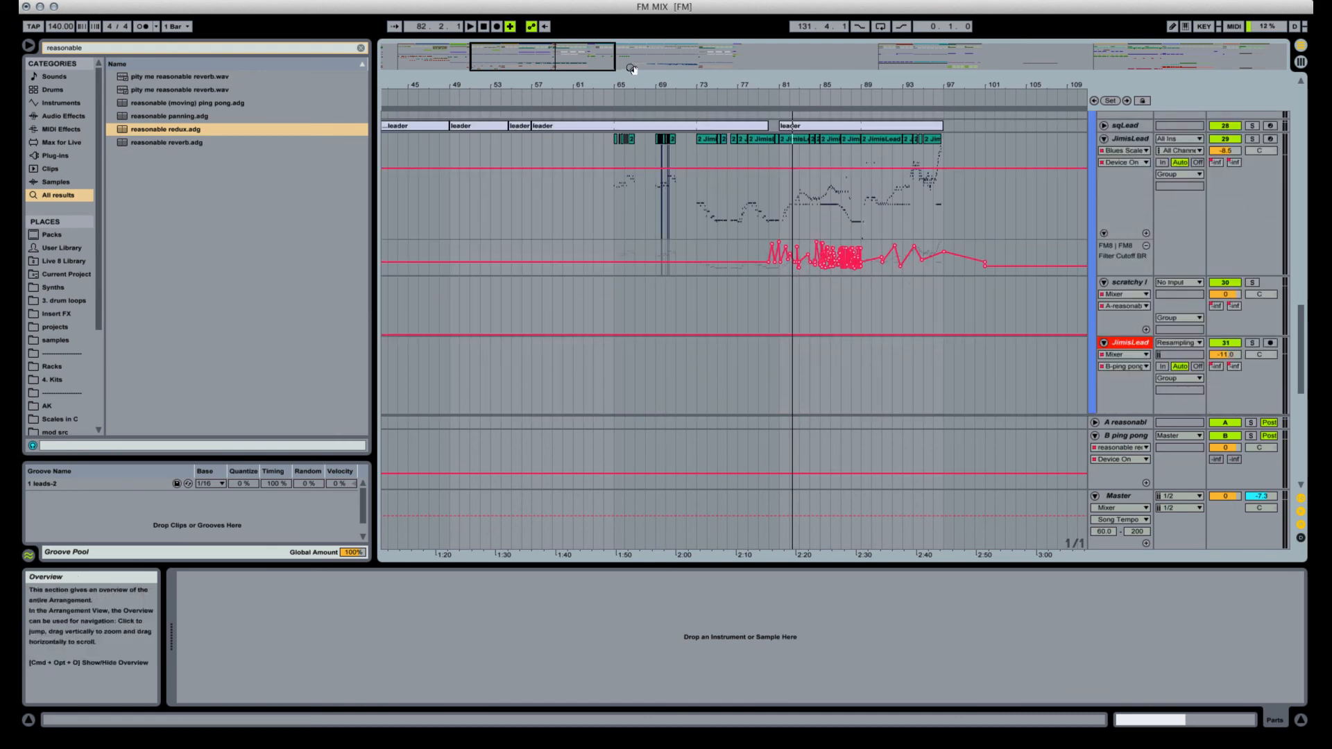
pyautogui.moveTo(624, 85); pyautogui.dragTo(682, 216)
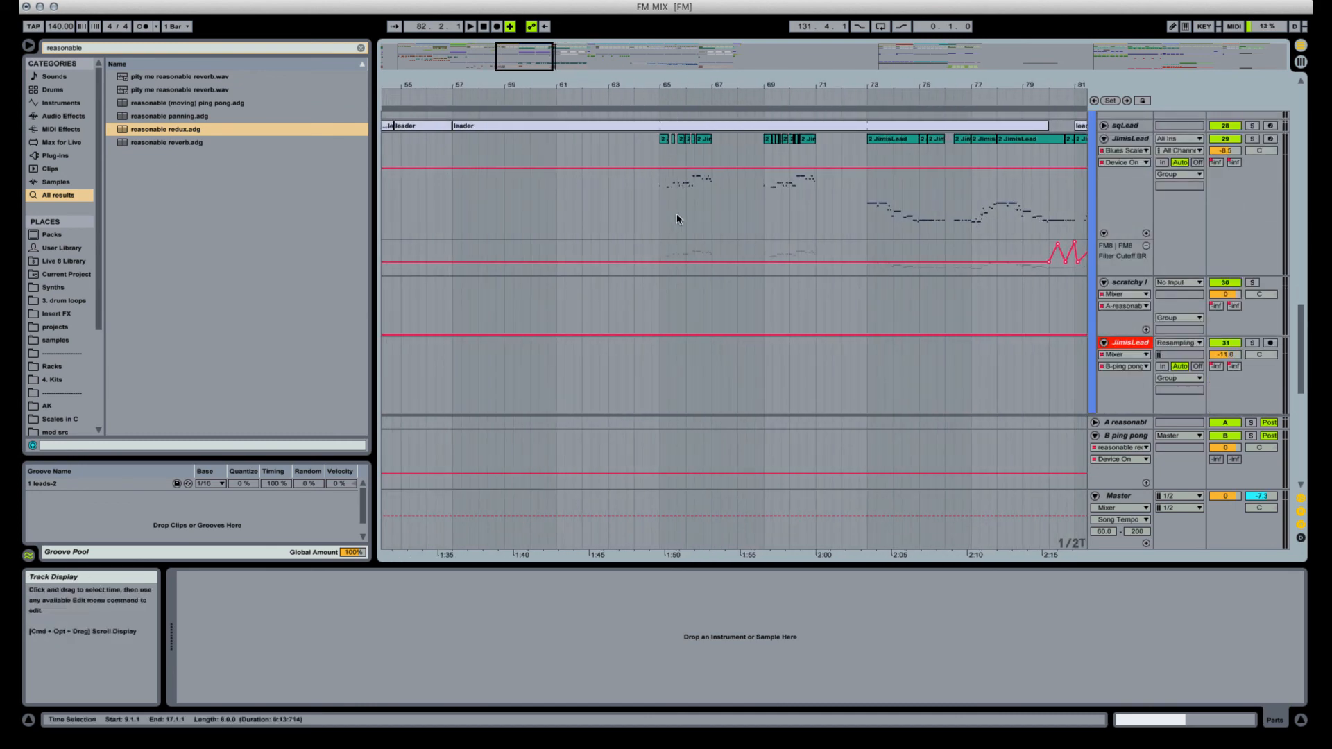
pyautogui.click(665, 263)
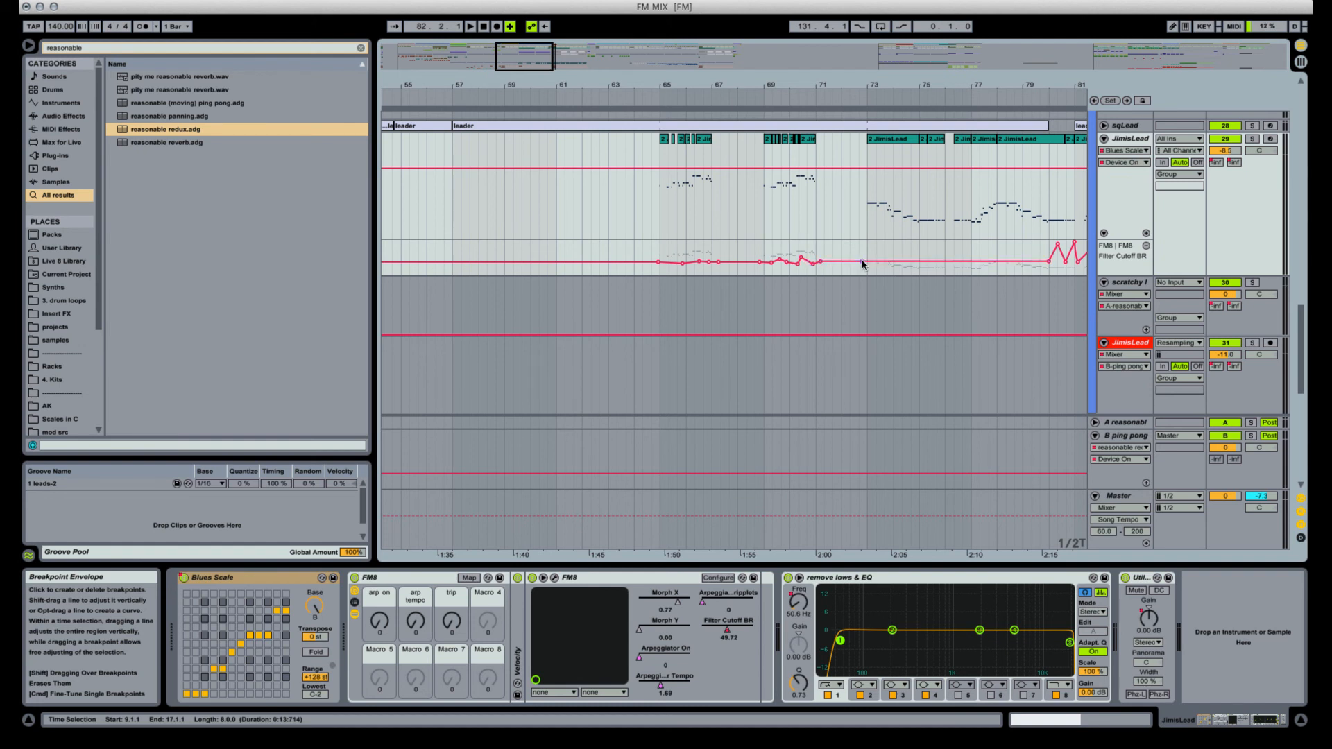
pyautogui.press('space')
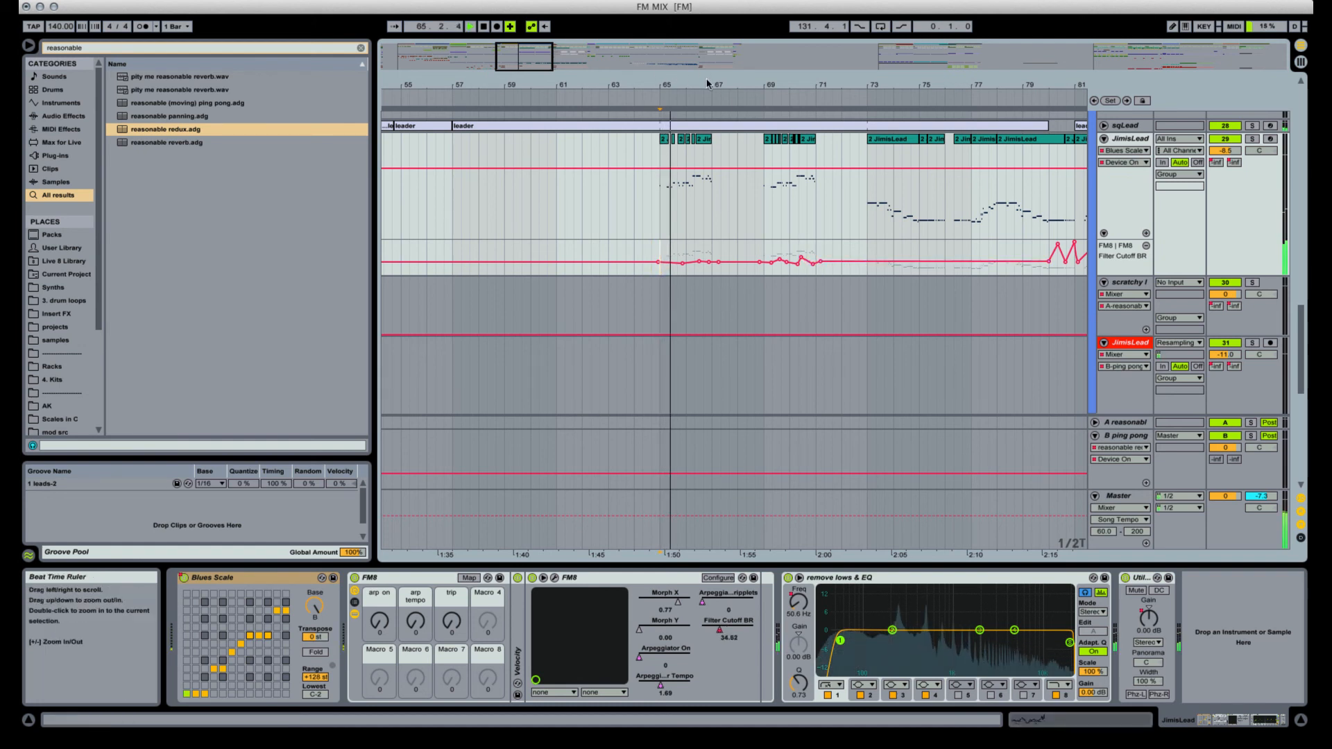
# Raise the middle peak and add new peaks to JimisLead's Filter Cutoff BR automation between bars 65 and 67, playing the passage.
pyautogui.moveTo(708, 80); pyautogui.dragTo(708, 85)
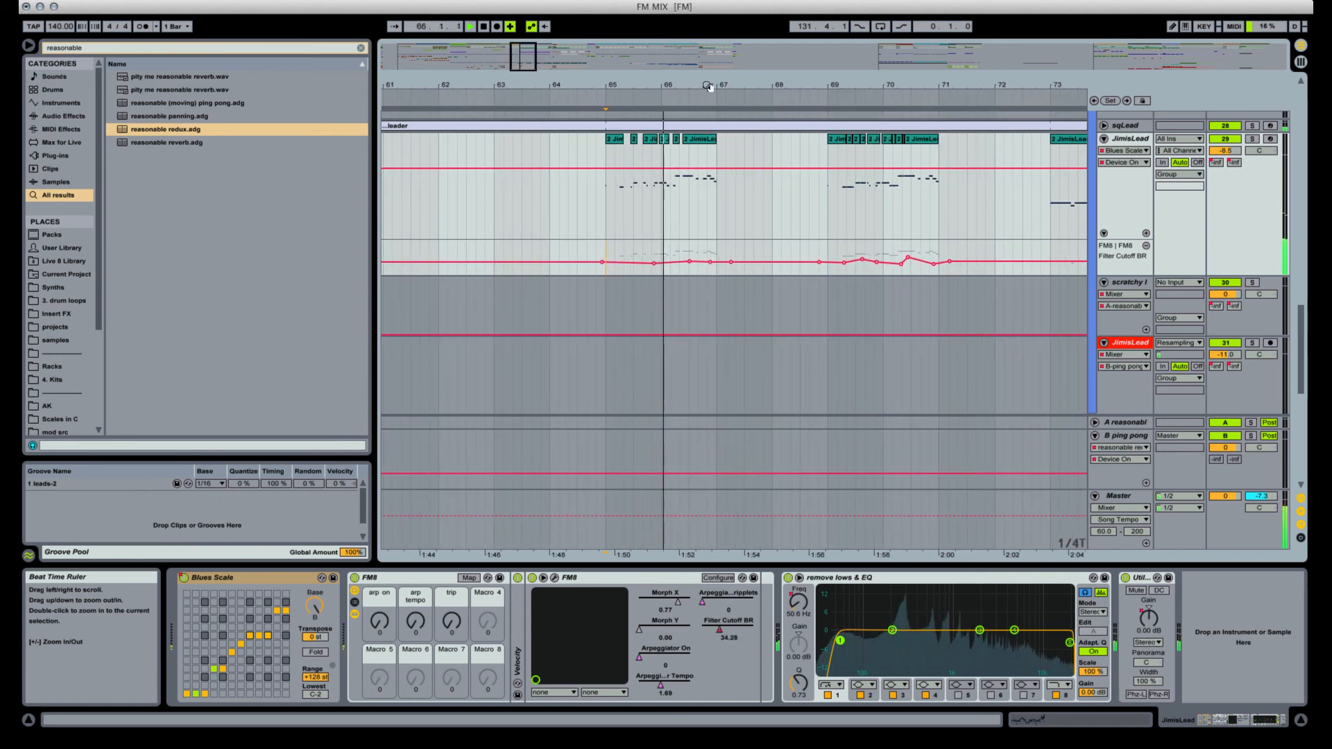
pyautogui.click(693, 260)
pyautogui.press('space')
pyautogui.press('space')
pyautogui.moveTo(690, 262); pyautogui.dragTo(690, 256)
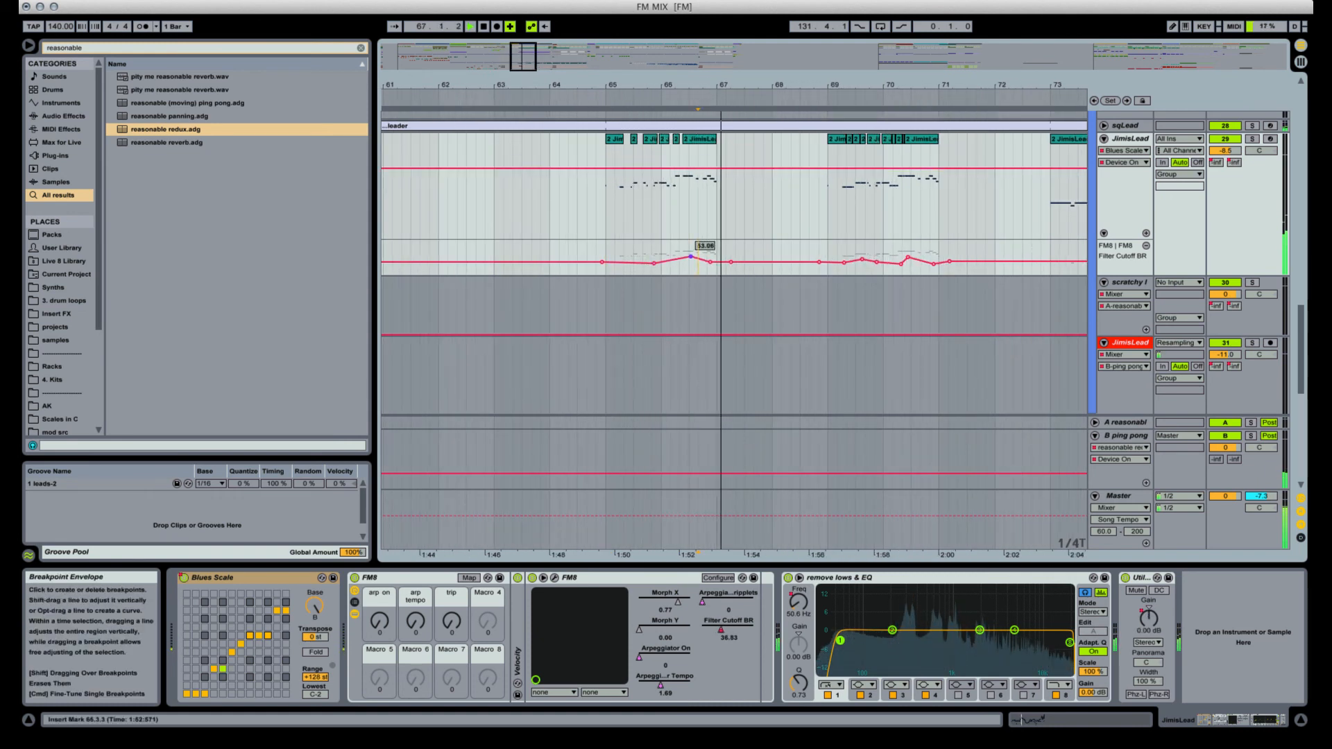
pyautogui.press('space')
pyautogui.click(598, 253)
pyautogui.press('space')
pyautogui.click(638, 262)
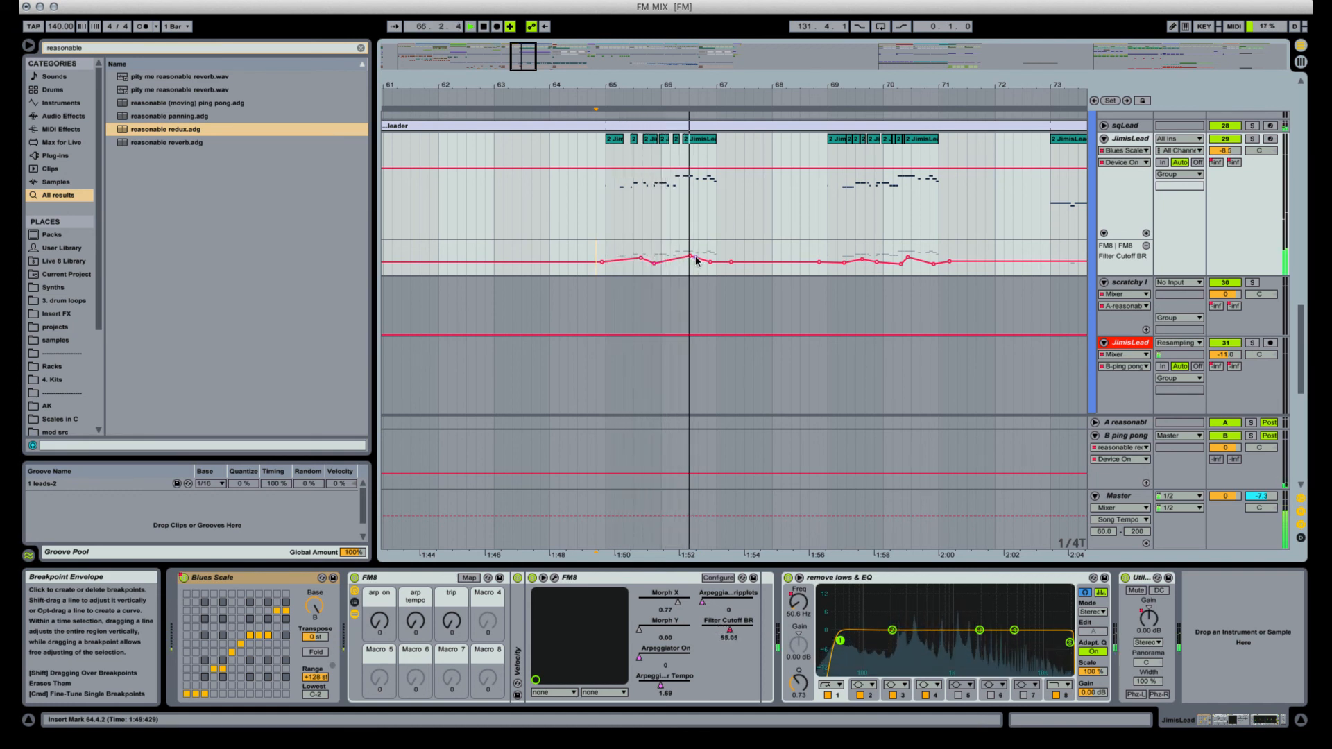
pyautogui.moveTo(722, 251); pyautogui.dragTo(719, 252)
pyautogui.press('space')
pyautogui.press('space')
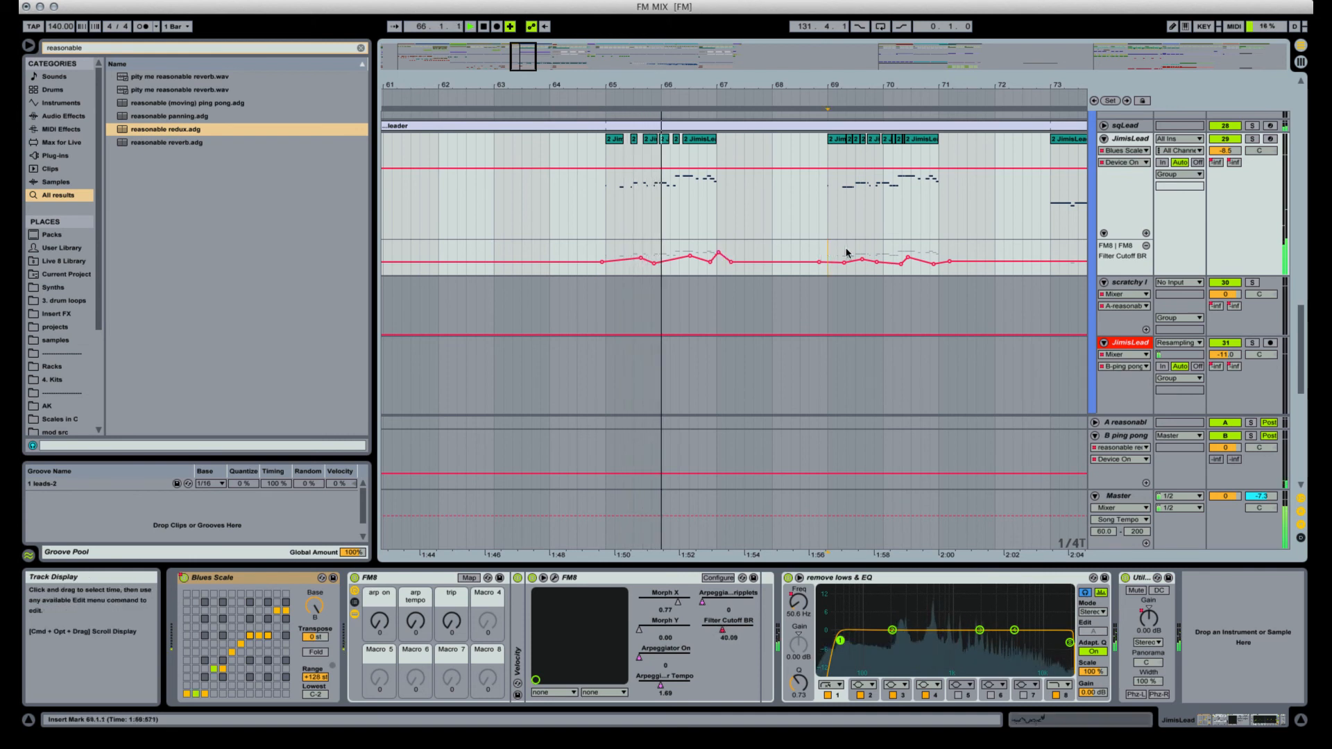
# Raise JimisLead's Filter Cutoff BR automation from bar 69 to 71 and add rising and falling breakpoints from bar 73 to 76.
pyautogui.moveTo(827, 260); pyautogui.dragTo(906, 255)
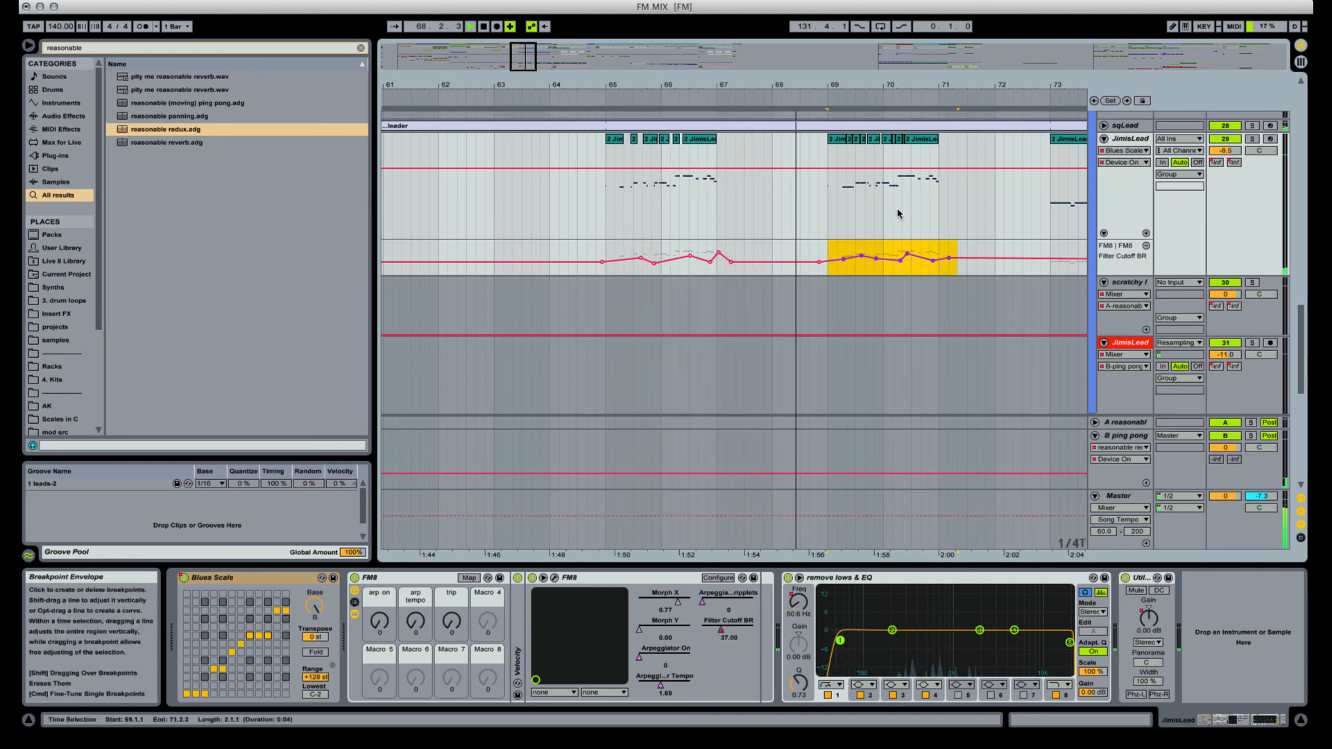
pyautogui.moveTo(915, 84); pyautogui.dragTo(741, 84)
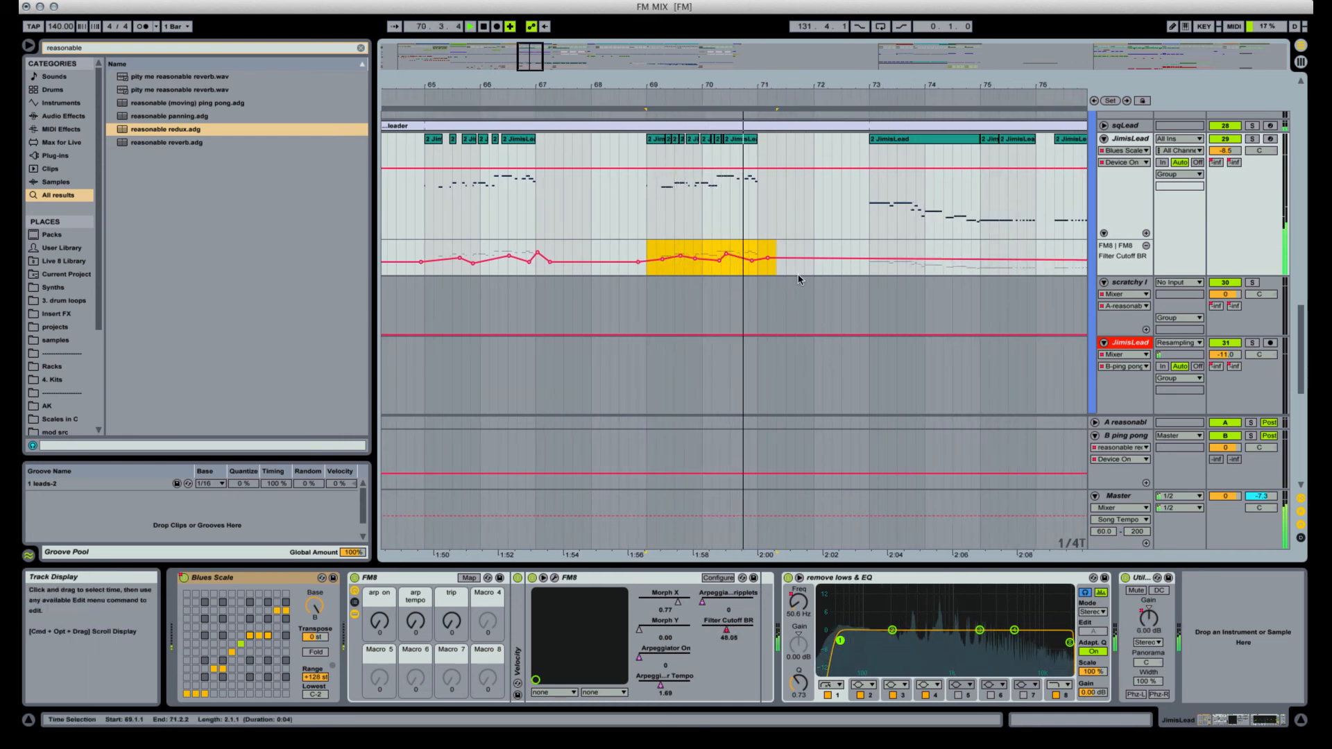
pyautogui.click(874, 258)
pyautogui.click(863, 259)
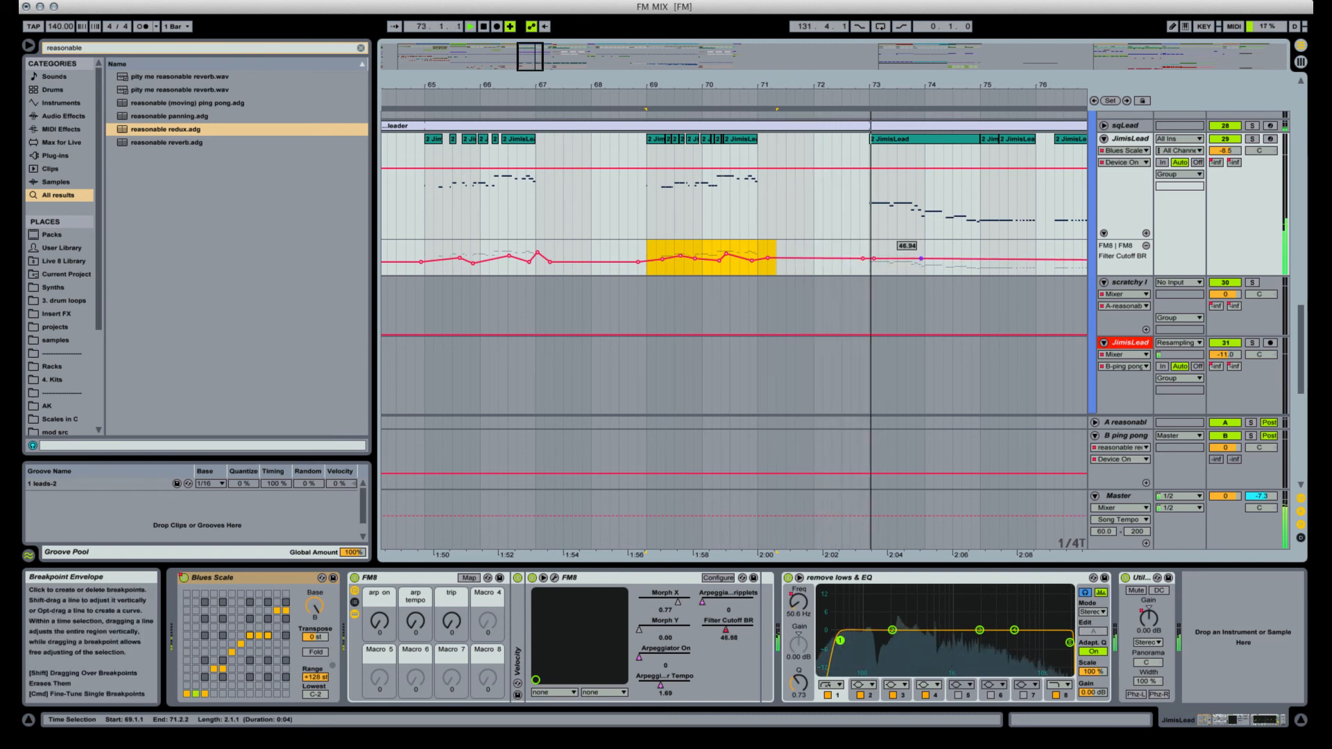
pyautogui.click(923, 257)
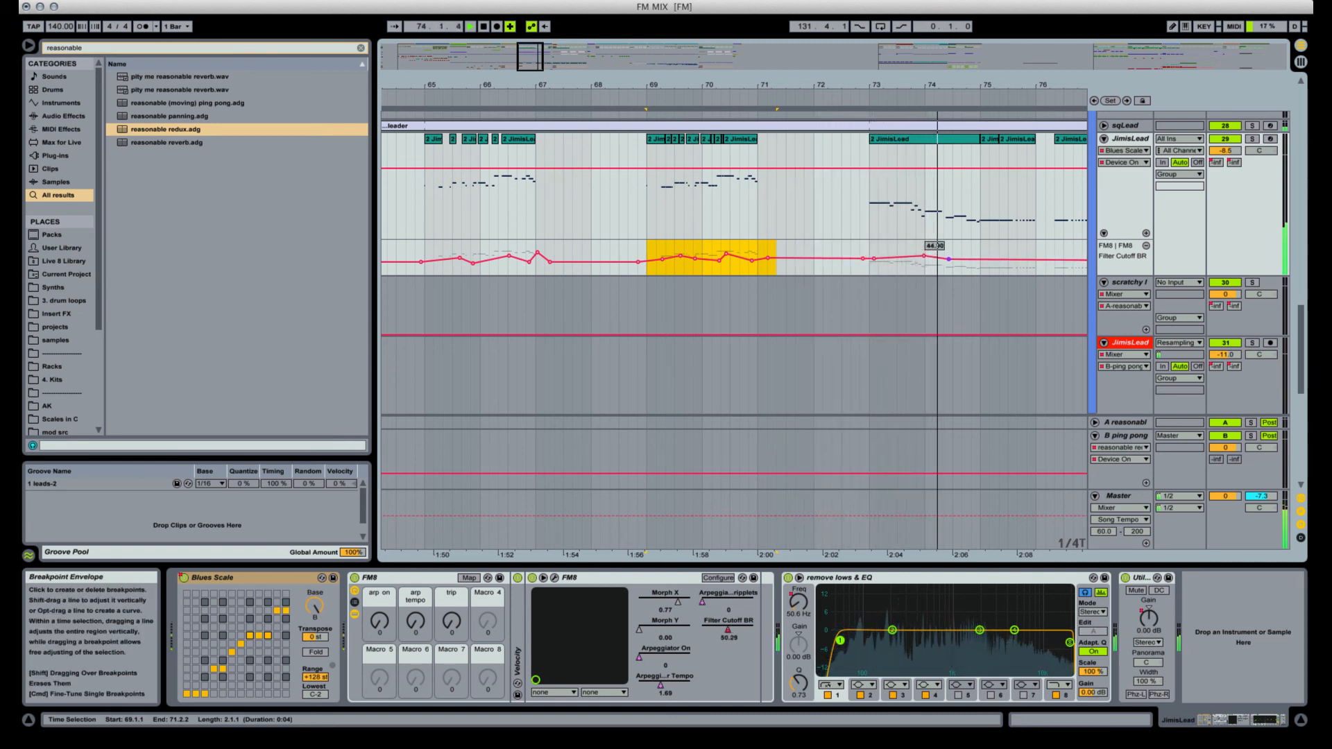
pyautogui.click(950, 261)
pyautogui.click(988, 255)
pyautogui.click(998, 255)
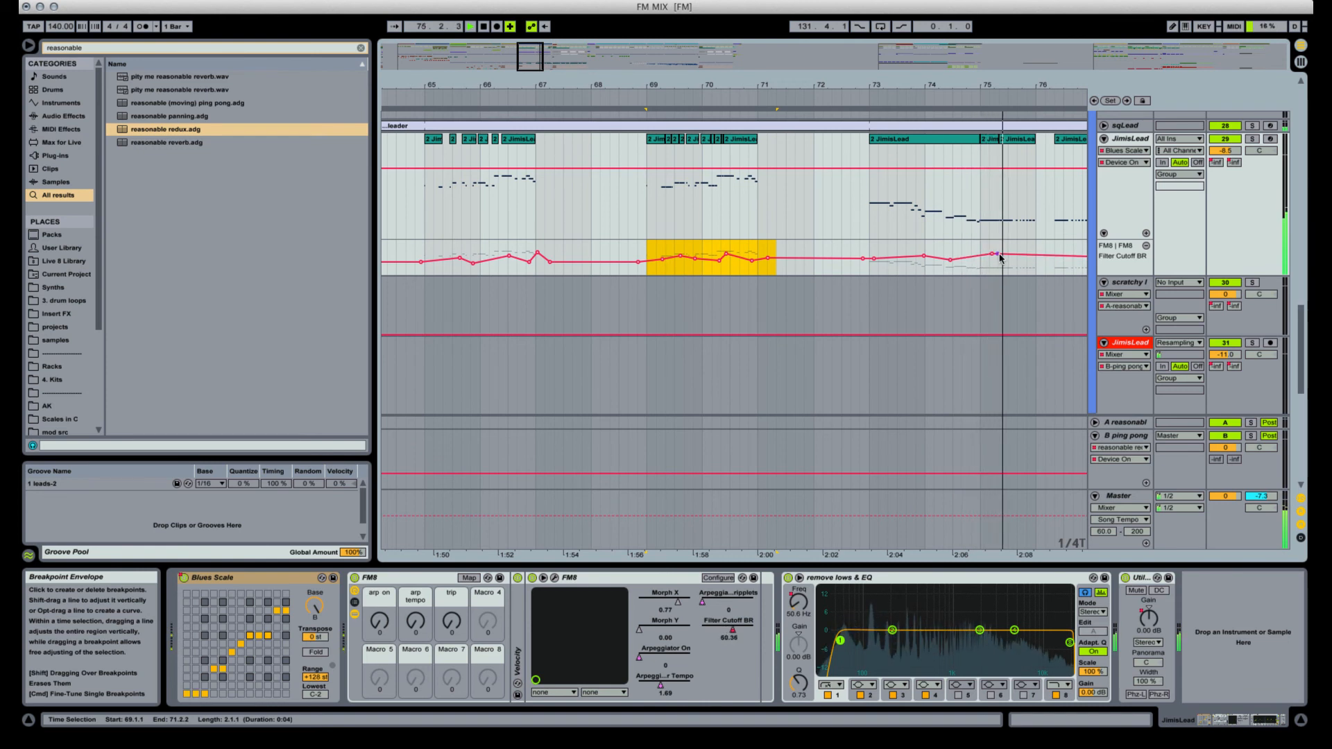
pyautogui.click(1056, 260)
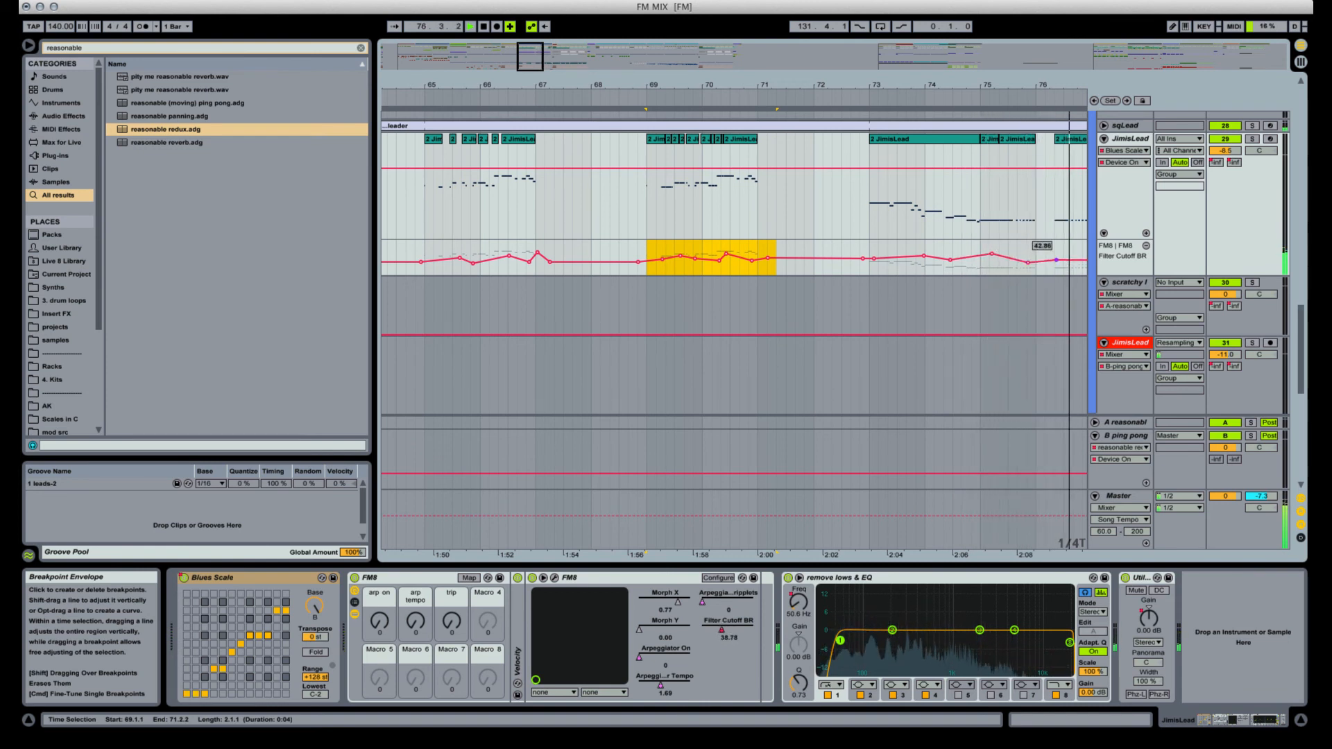
# Play from the JimisLead clip at bar 73 and add Filter Cutoff BR peaks and dips between bars 76 and 80.
pyautogui.press('space')
pyautogui.press('space')
pyautogui.moveTo(1008, 84); pyautogui.dragTo(822, 85)
pyautogui.press('space')
pyautogui.click(724, 136)
pyautogui.press('space')
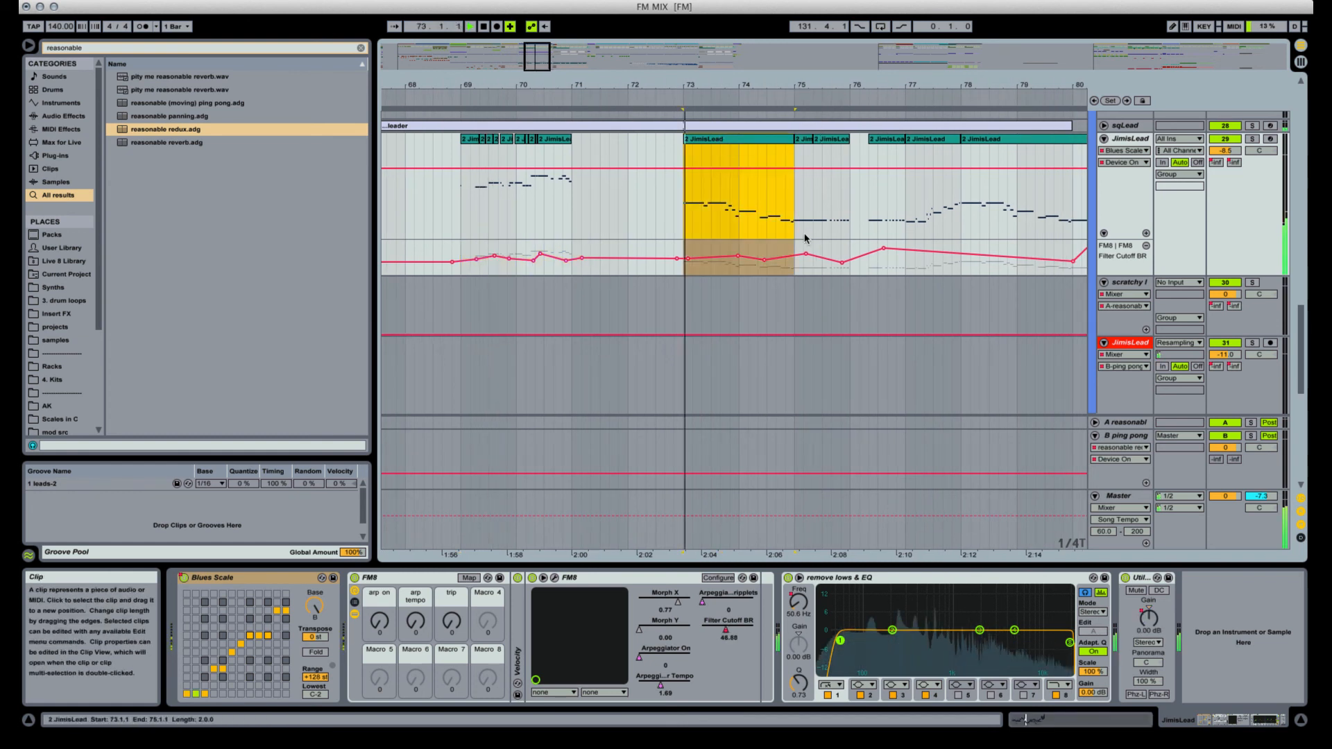
pyautogui.moveTo(917, 256); pyautogui.dragTo(1048, 254)
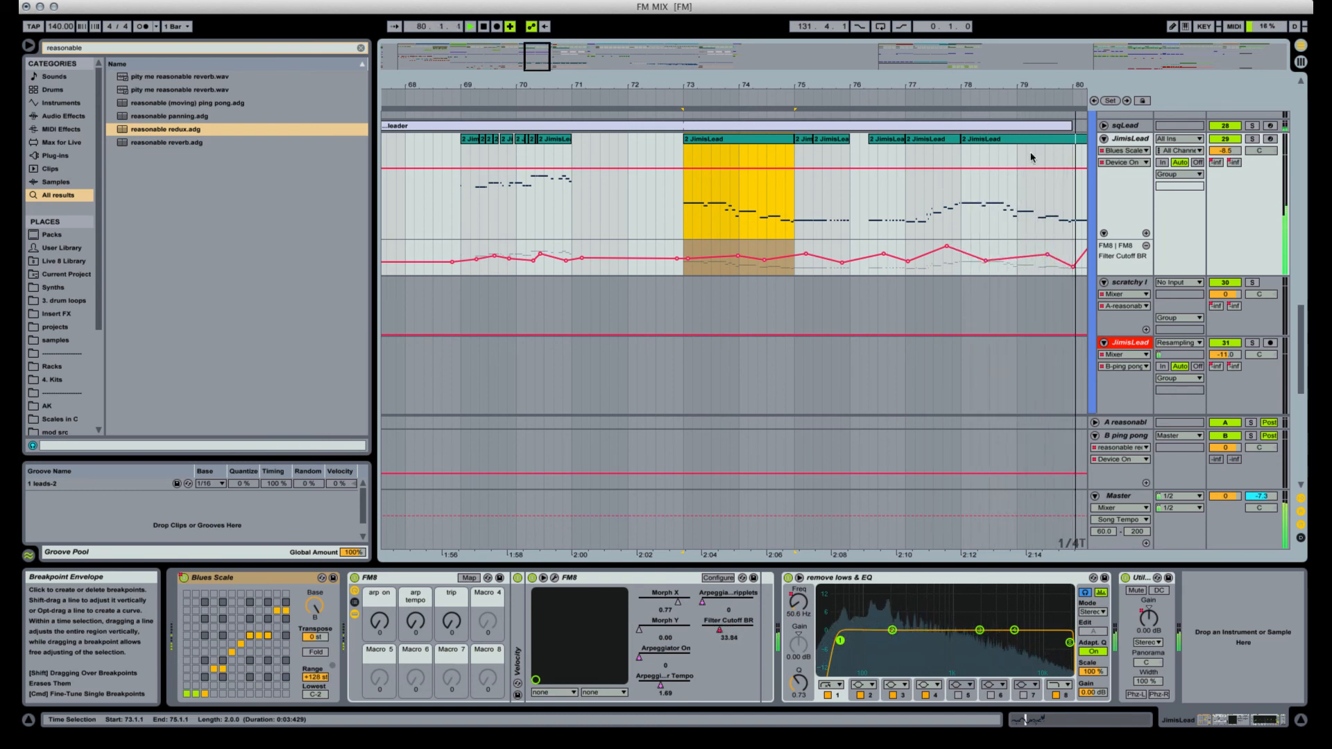
pyautogui.moveTo(1013, 87); pyautogui.dragTo(725, 85)
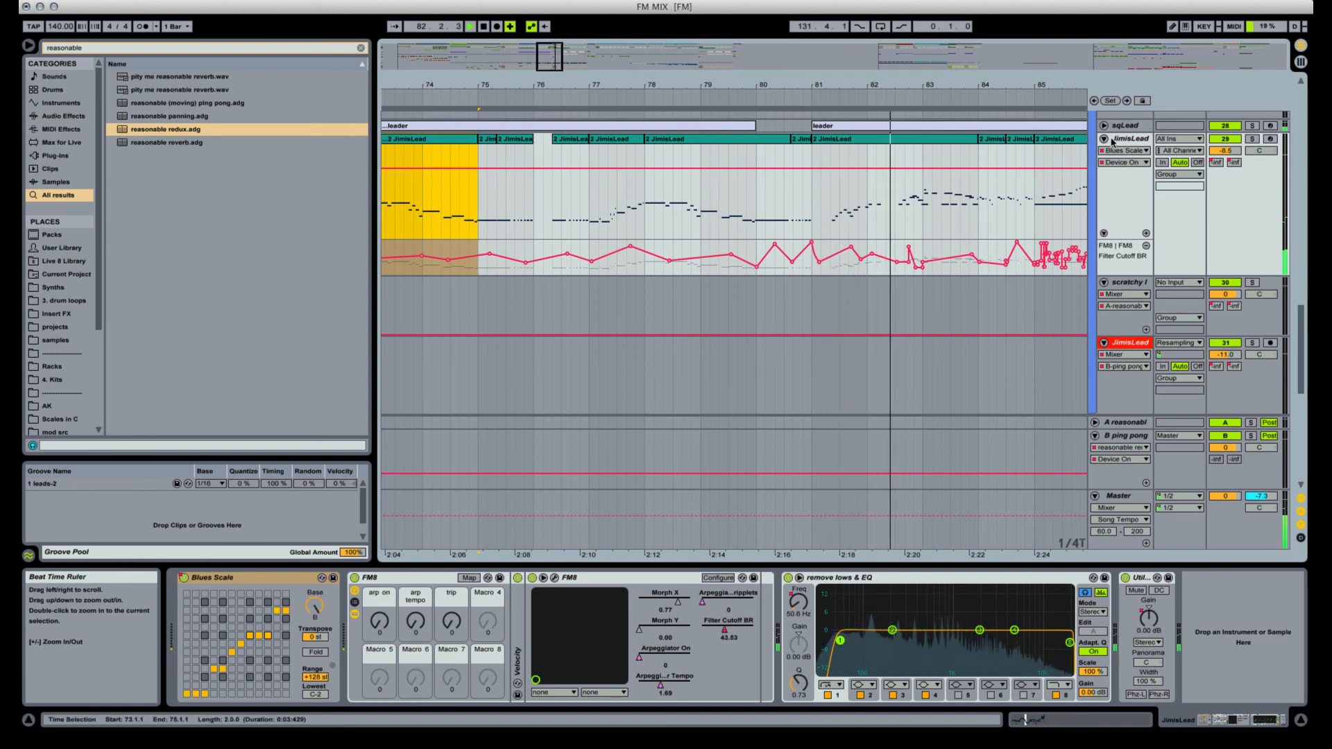
pyautogui.moveTo(892, 82); pyautogui.dragTo(785, 58)
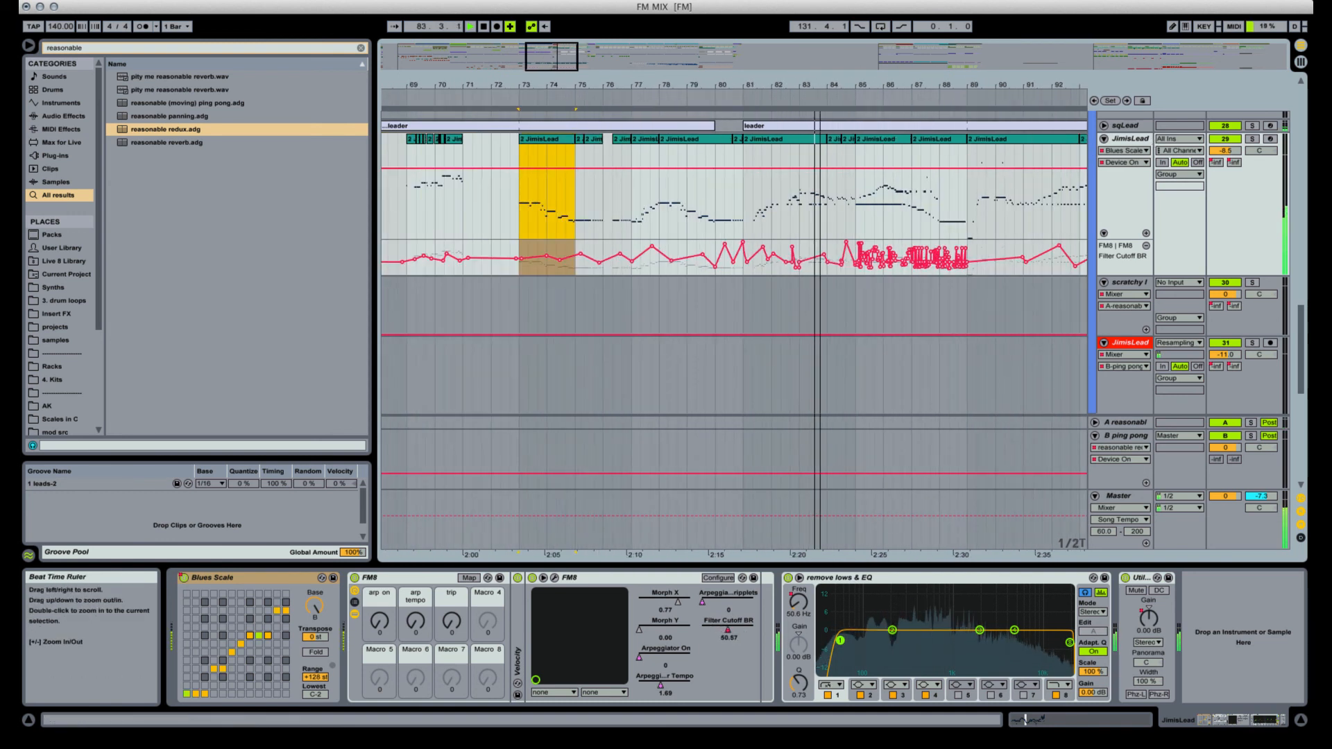
# Search the browser for "transi" and add Transient Master to the end of the JimisLead track's device chain.
pyautogui.click(1124, 140)
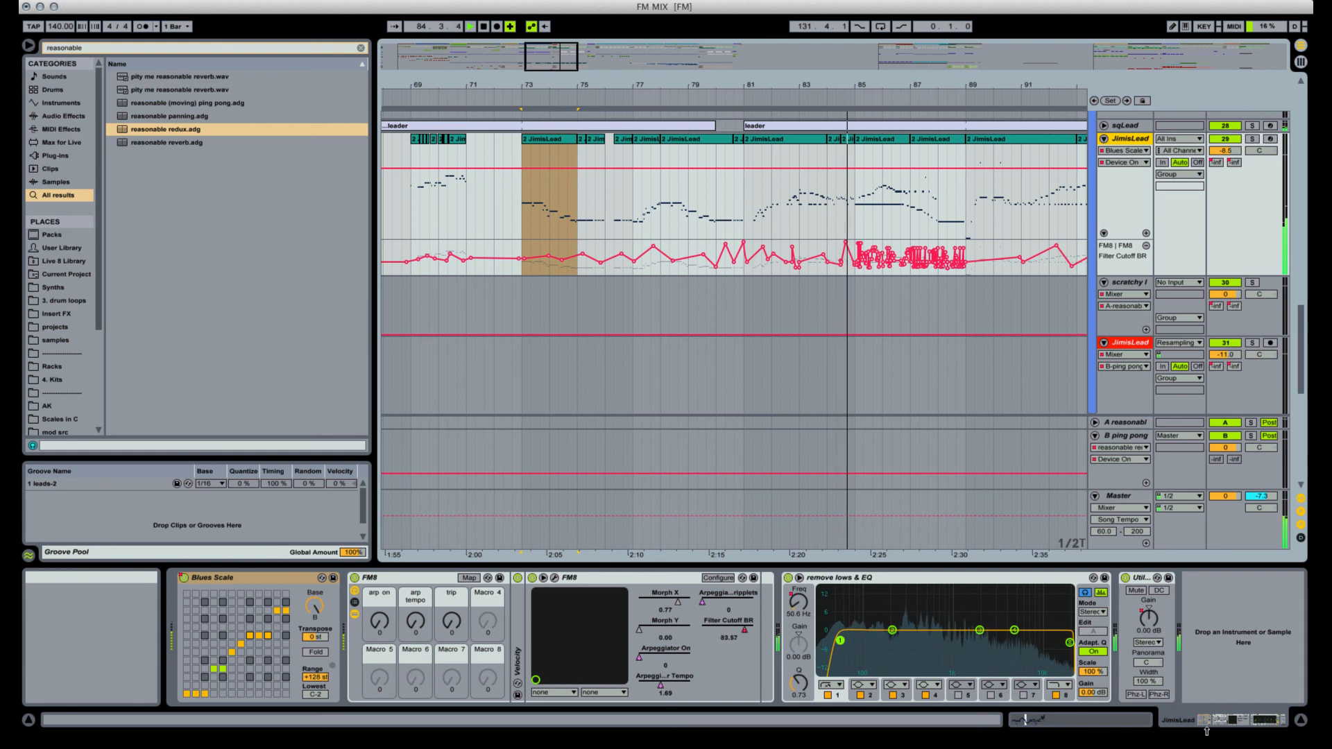
pyautogui.press('super+f')
pyautogui.write('trans')
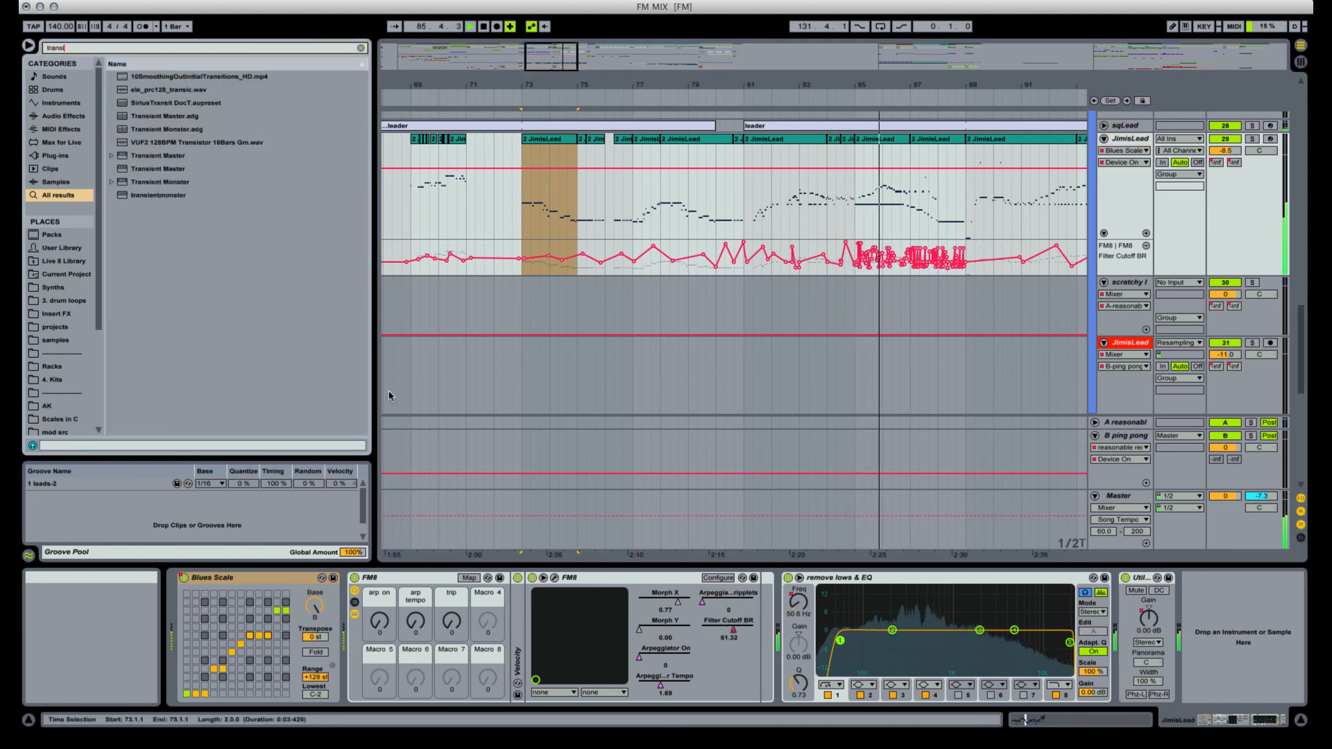
pyautogui.moveTo(147, 158); pyautogui.dragTo(1211, 647)
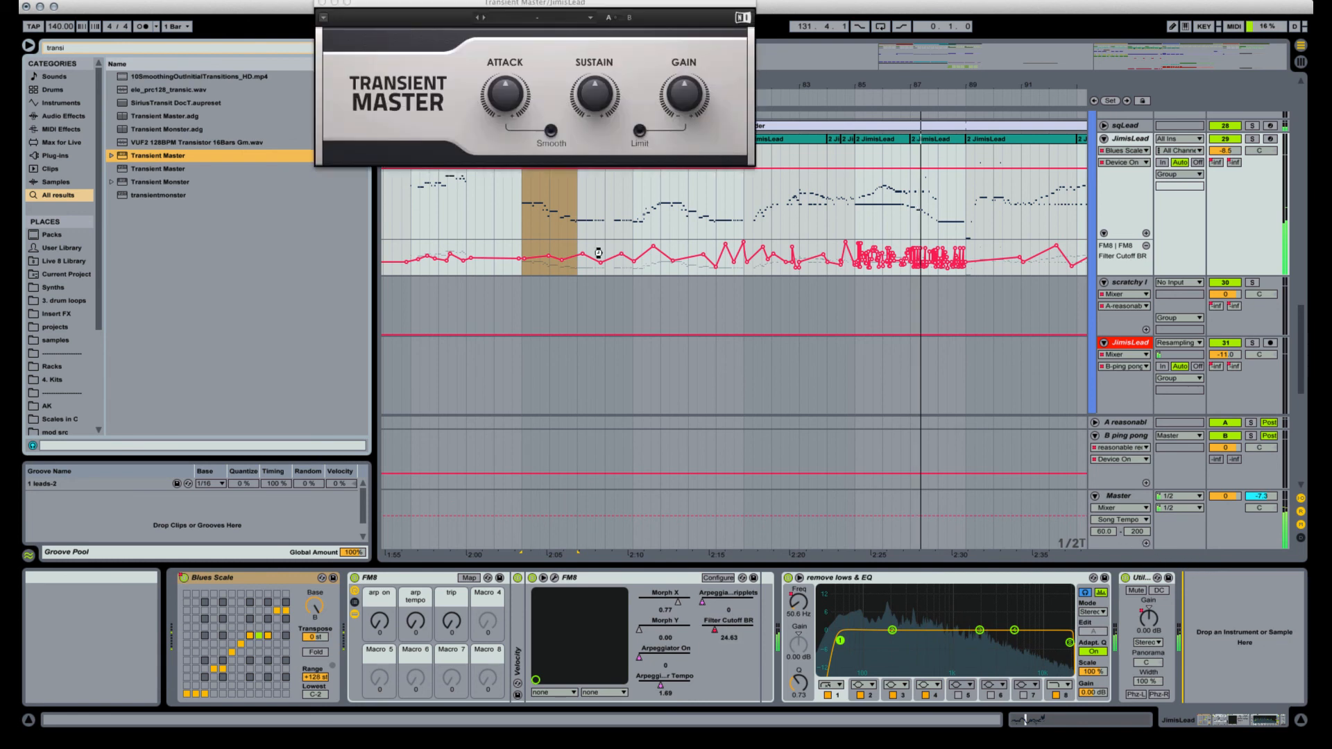
pyautogui.click(1228, 725)
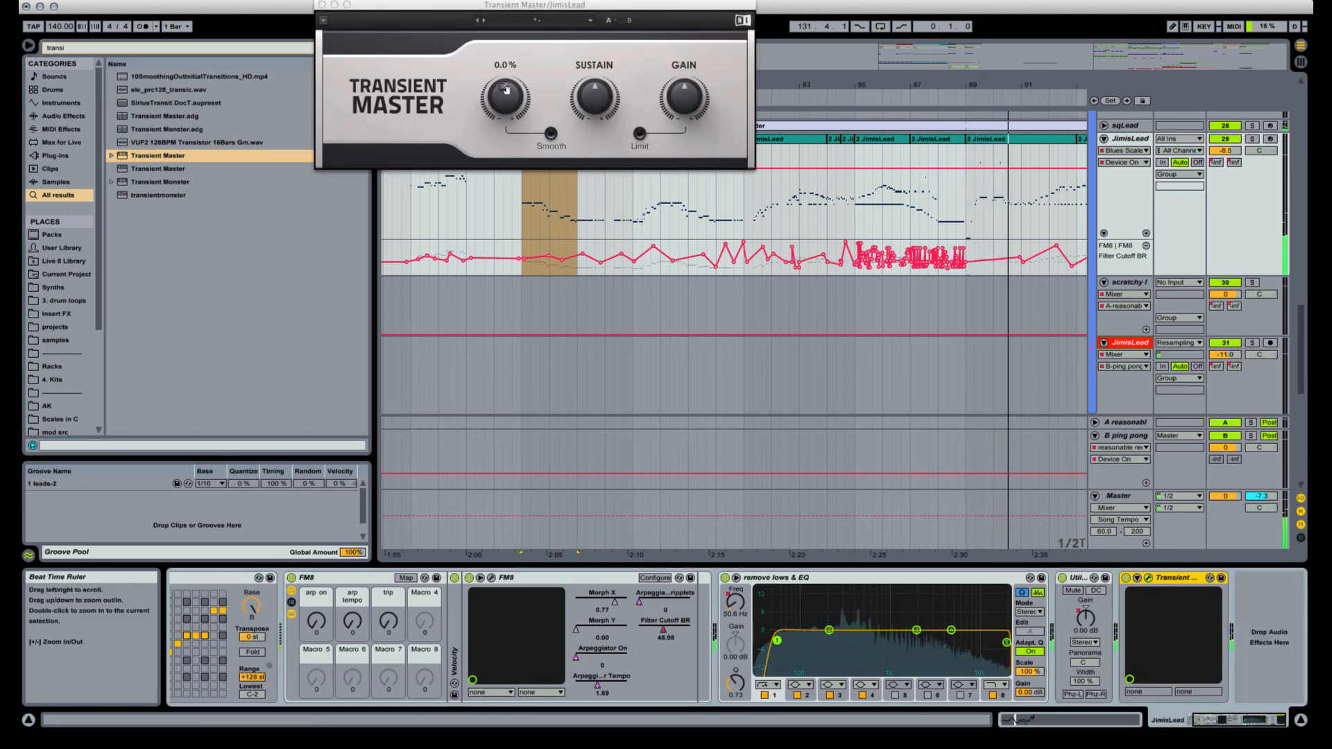
# Solo JimisLead during playback and raise Transient Master's Attack to 56 %.
pyautogui.press('space')
pyautogui.press('space')
pyautogui.moveTo(507, 95)
pyautogui.mouseDown()
pyautogui.moveTo(520, 108)
pyautogui.moveTo(523, 88)
pyautogui.mouseUp()
pyautogui.press('space')
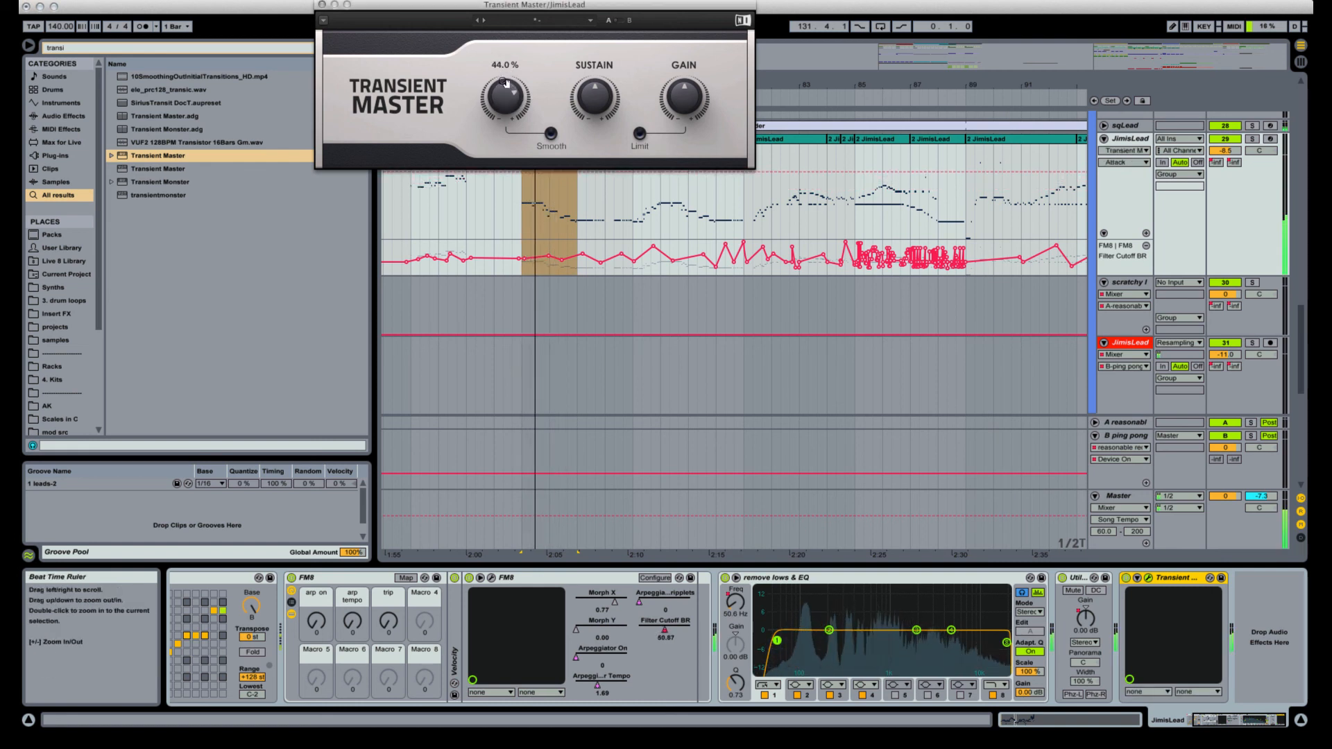
pyautogui.click(1253, 138)
pyautogui.moveTo(508, 89); pyautogui.dragTo(506, 79)
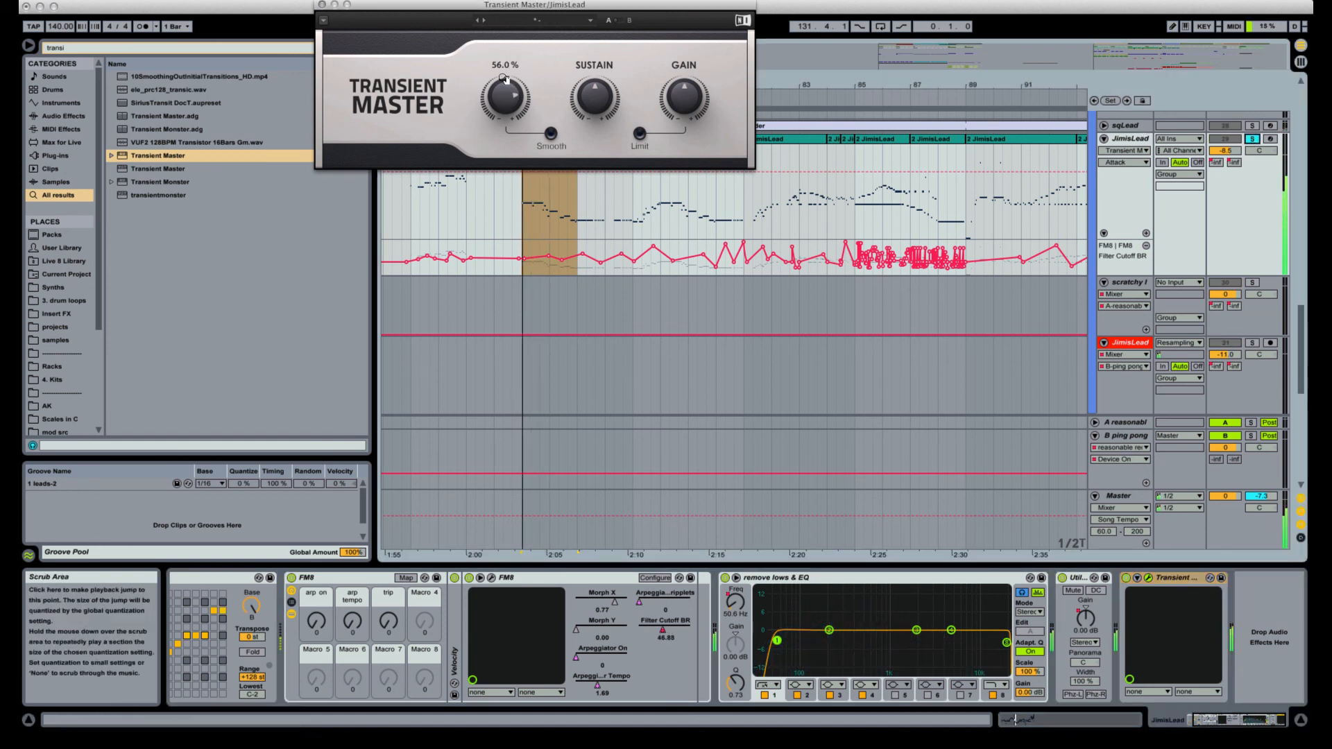
# Toggle Transient Master for comparison while trying its Gain and Sustain, and unsolo JimisLead and close the plug-in window.
pyautogui.click(1126, 580)
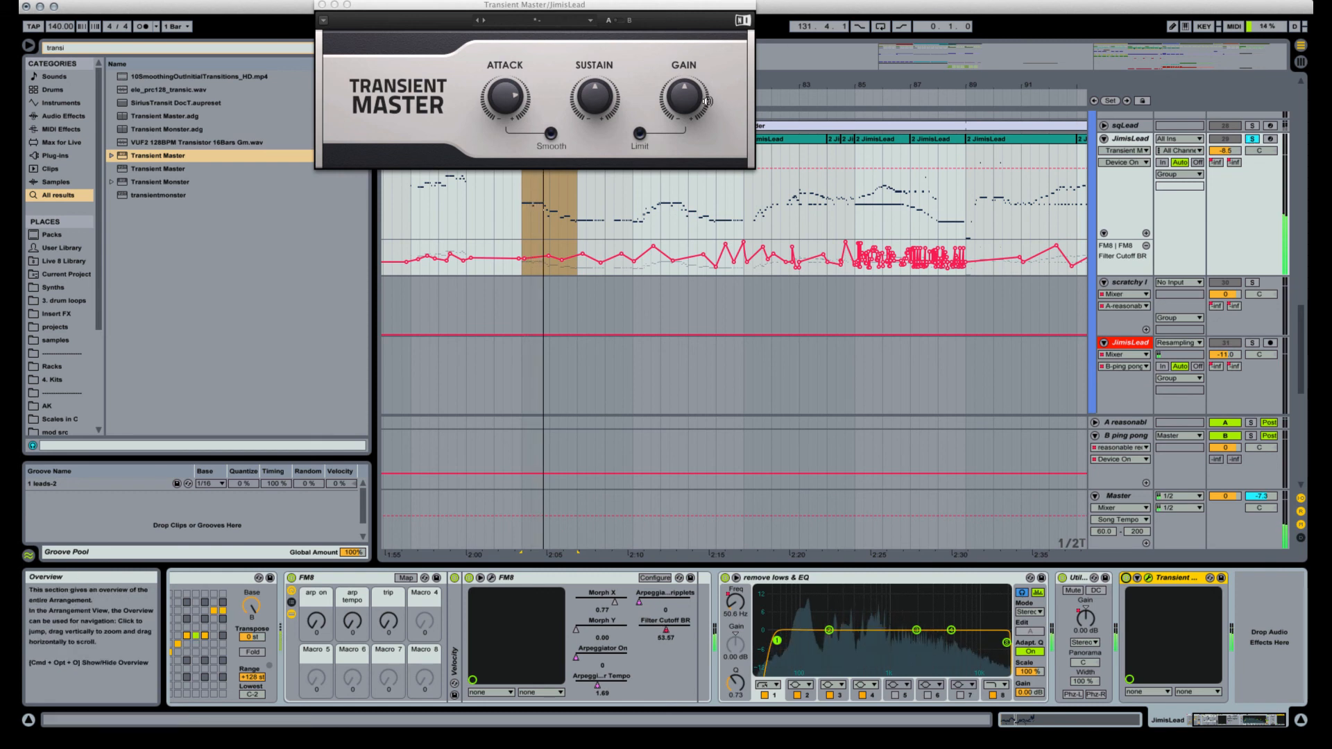
pyautogui.moveTo(686, 98); pyautogui.dragTo(685, 93)
pyautogui.moveTo(596, 97); pyautogui.dragTo(596, 87)
pyautogui.click(1252, 139)
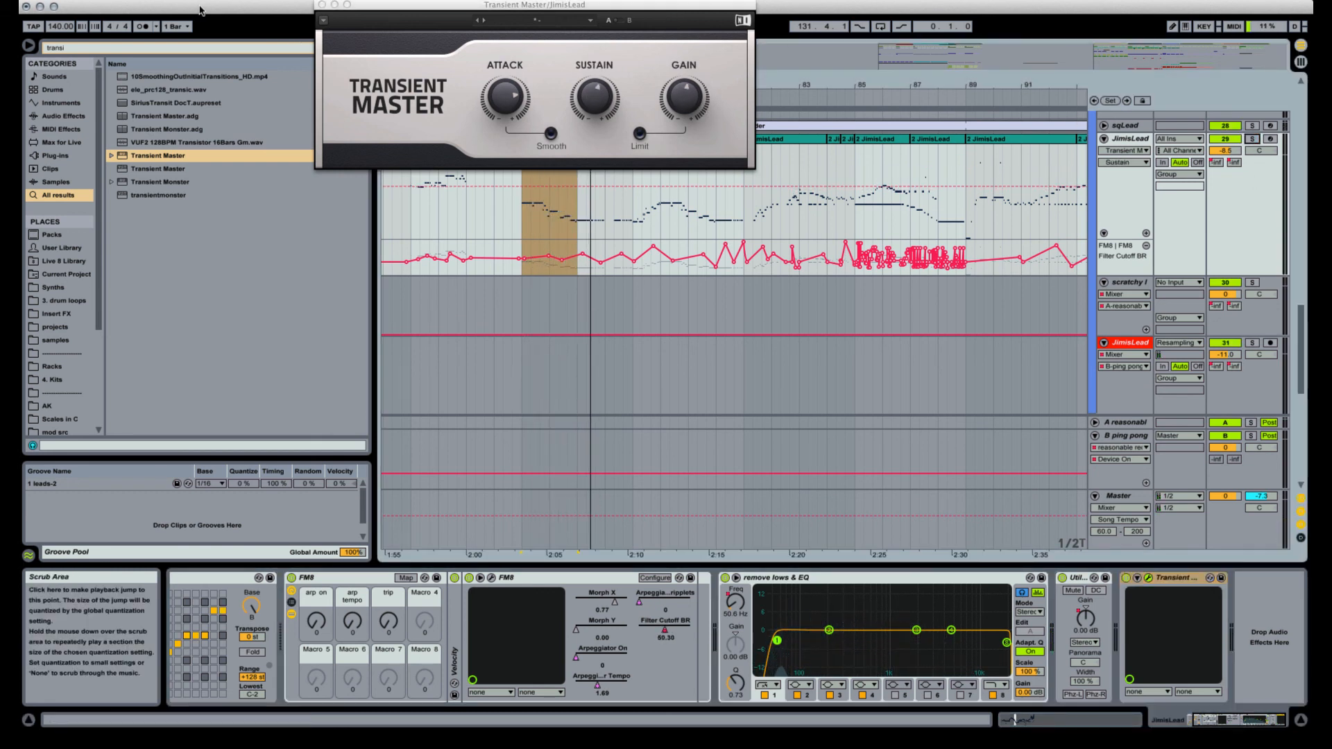
pyautogui.press('space')
pyautogui.click(322, 5)
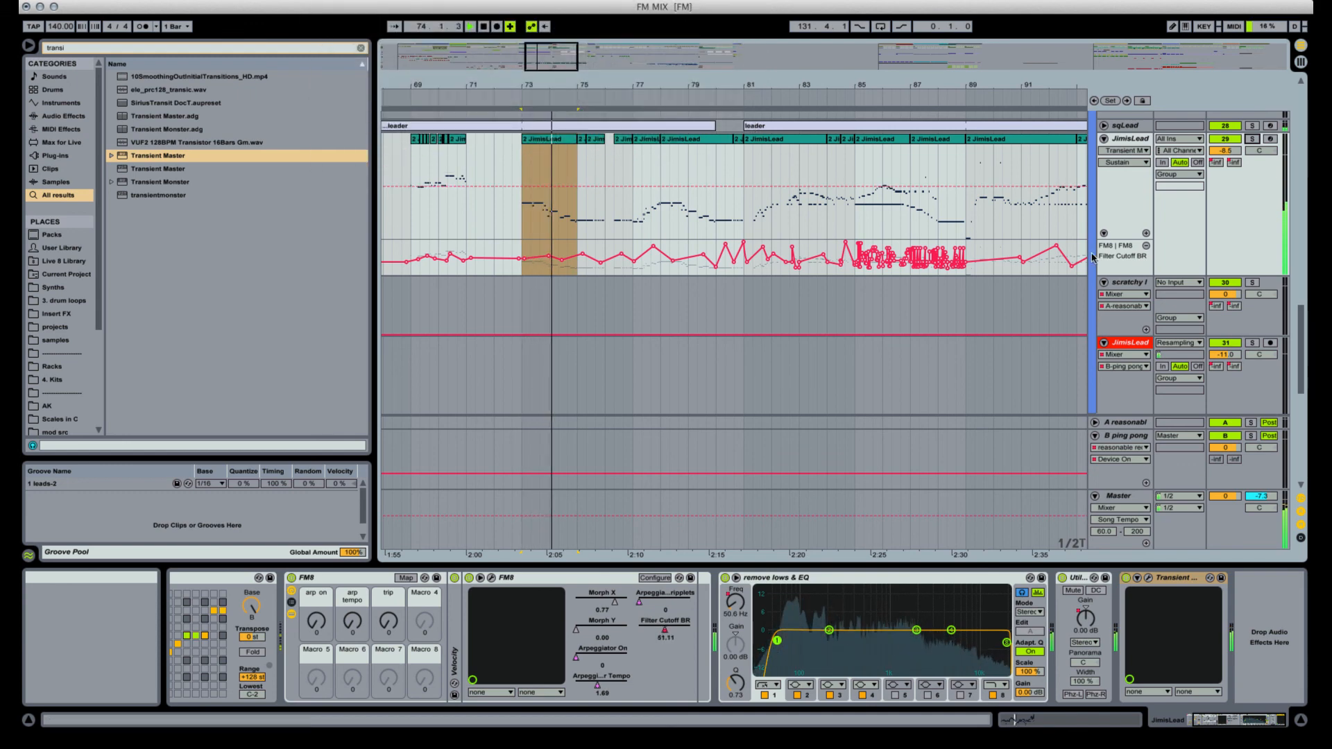
# Fold all tracks and groups, and delete the "drop harder" note at the start of the CHORUS (w/solo) part.
pyautogui.scroll(2, 1118, 202)
pyautogui.keyDown('alt'); pyautogui.click(1103, 166); pyautogui.keyUp('alt')
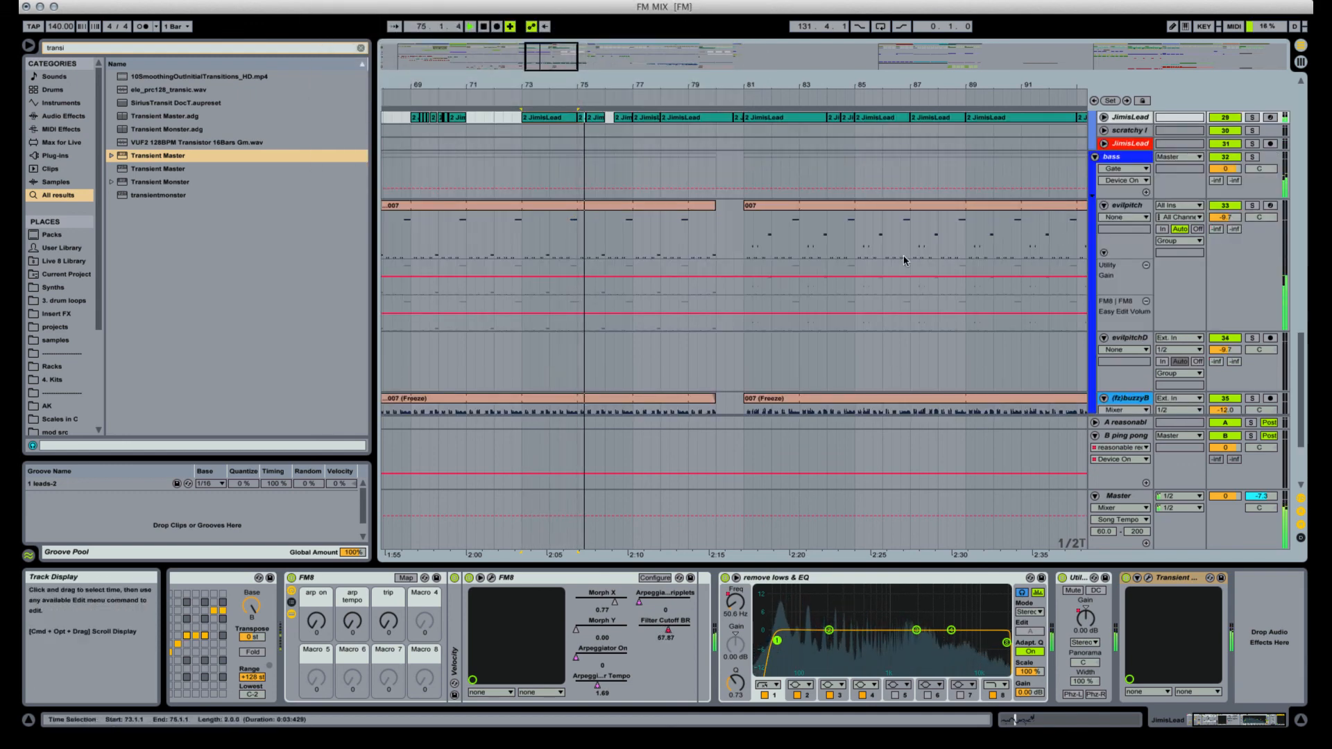
pyautogui.scroll(6, 874, 236)
pyautogui.scroll(10, 868, 221)
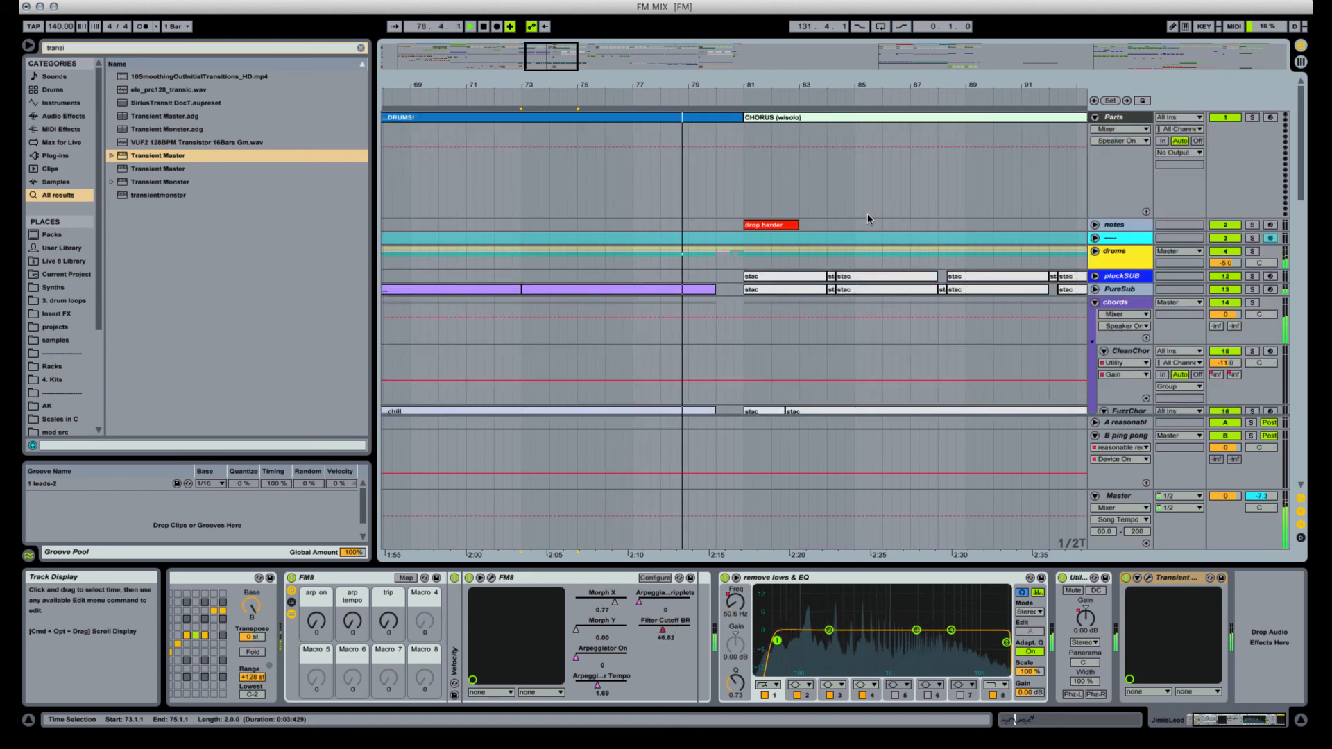
pyautogui.keyDown('alt'); pyautogui.click(1096, 117); pyautogui.keyUp('alt')
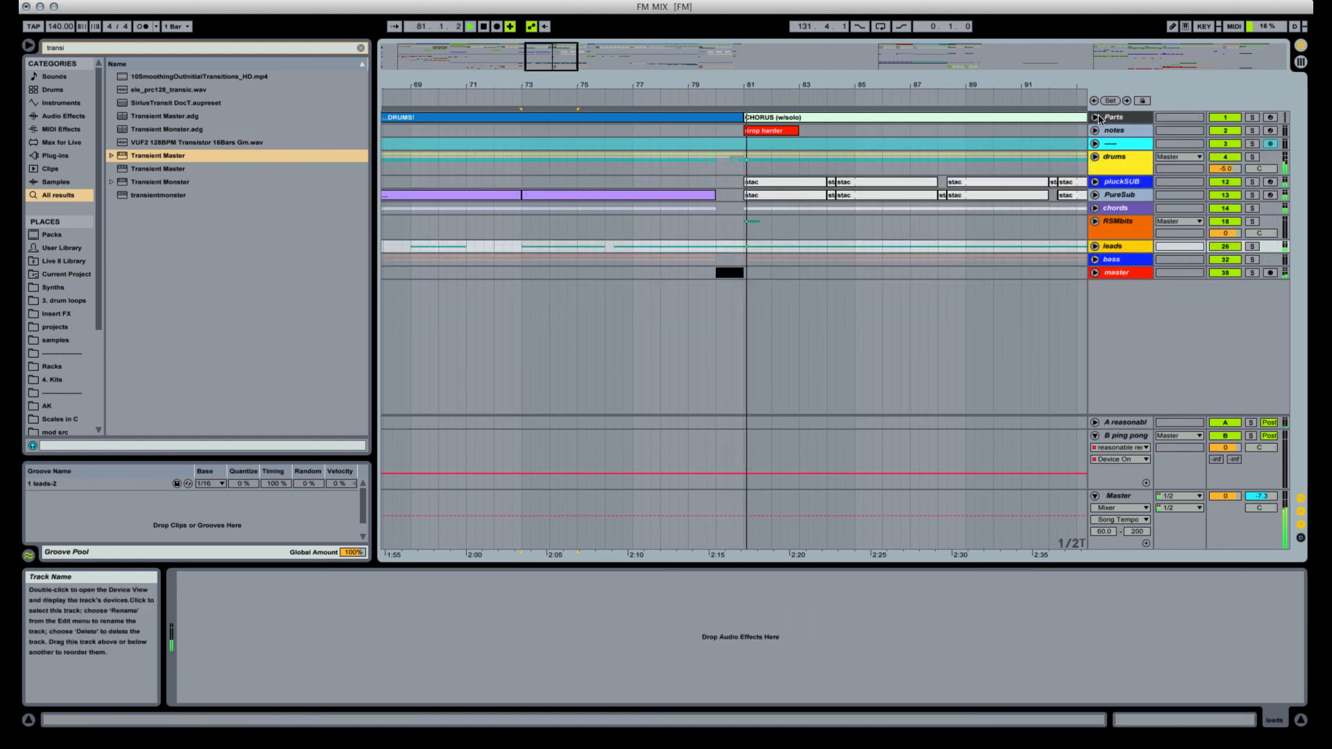
pyautogui.click(770, 130)
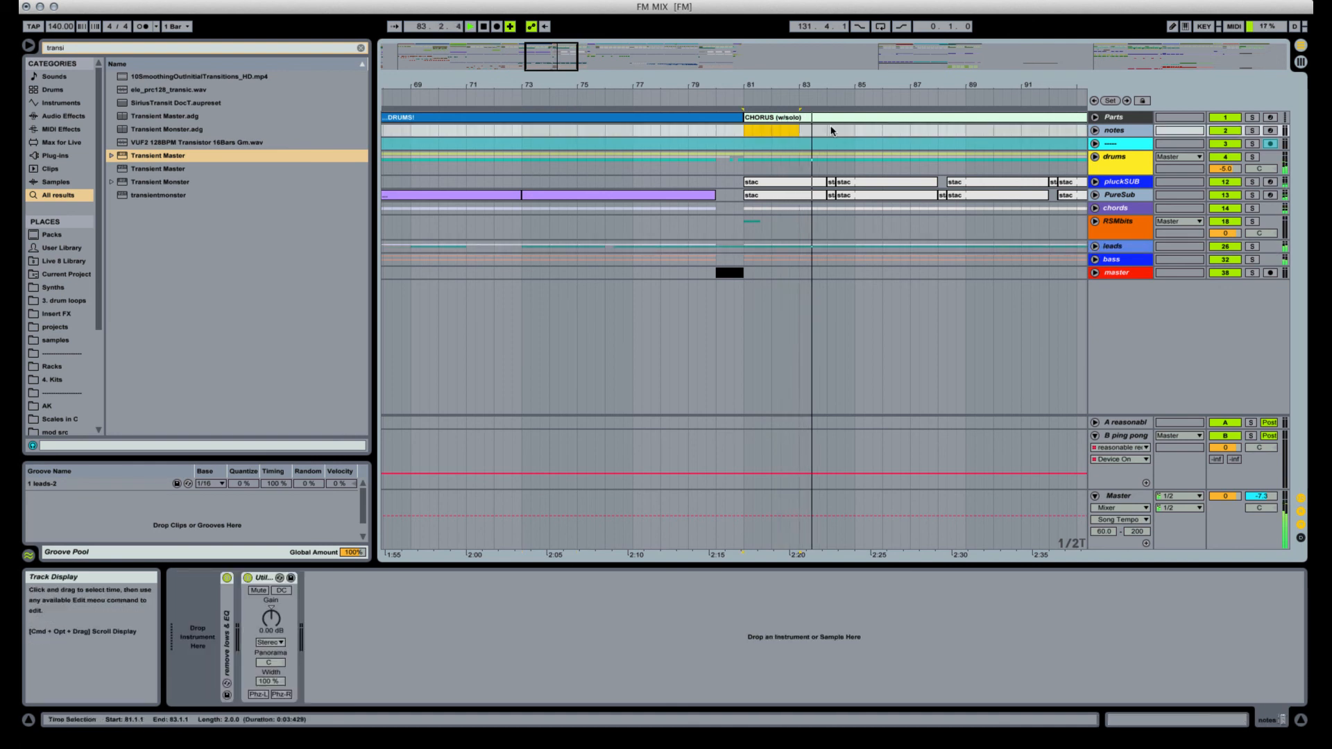
# Play the transition from bar 97, unfold the chords group and deactivate the last two fuzzRSM clips before the interlude.
pyautogui.moveTo(857, 84); pyautogui.dragTo(698, 84)
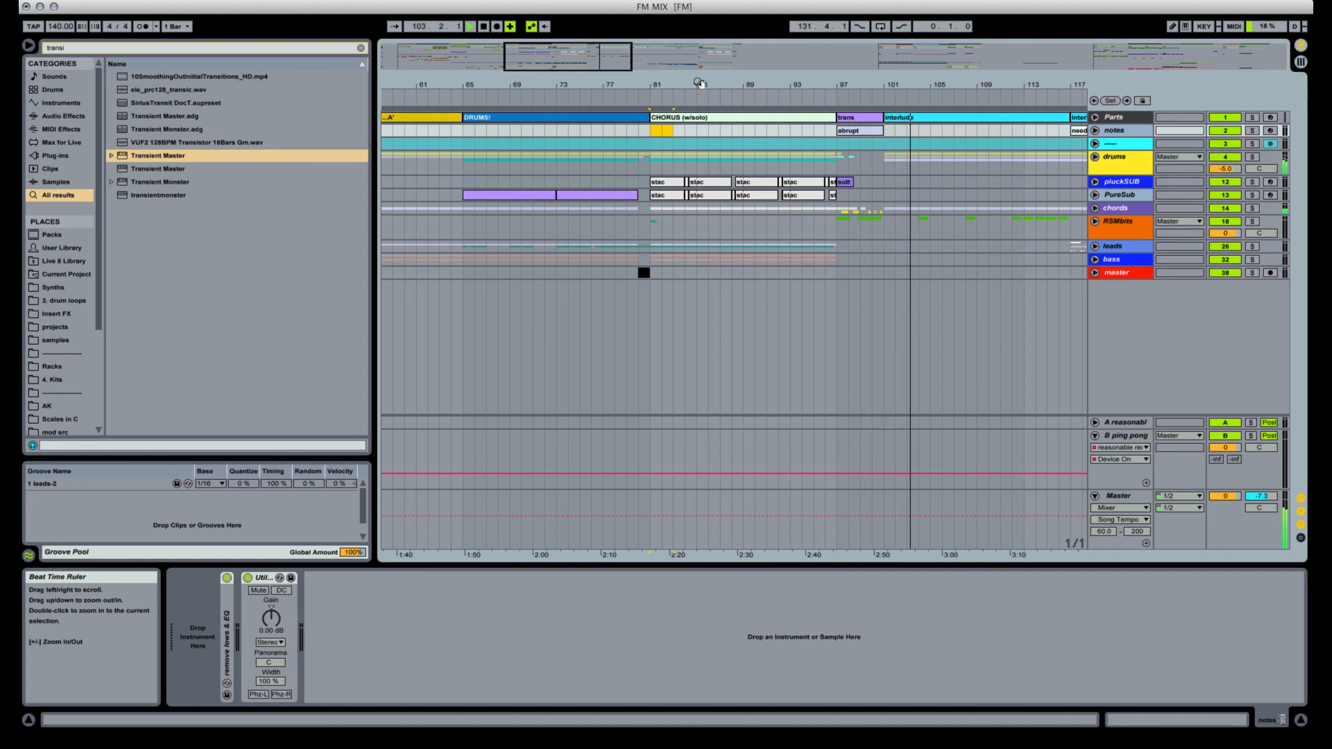
pyautogui.click(838, 196)
pyautogui.press('space')
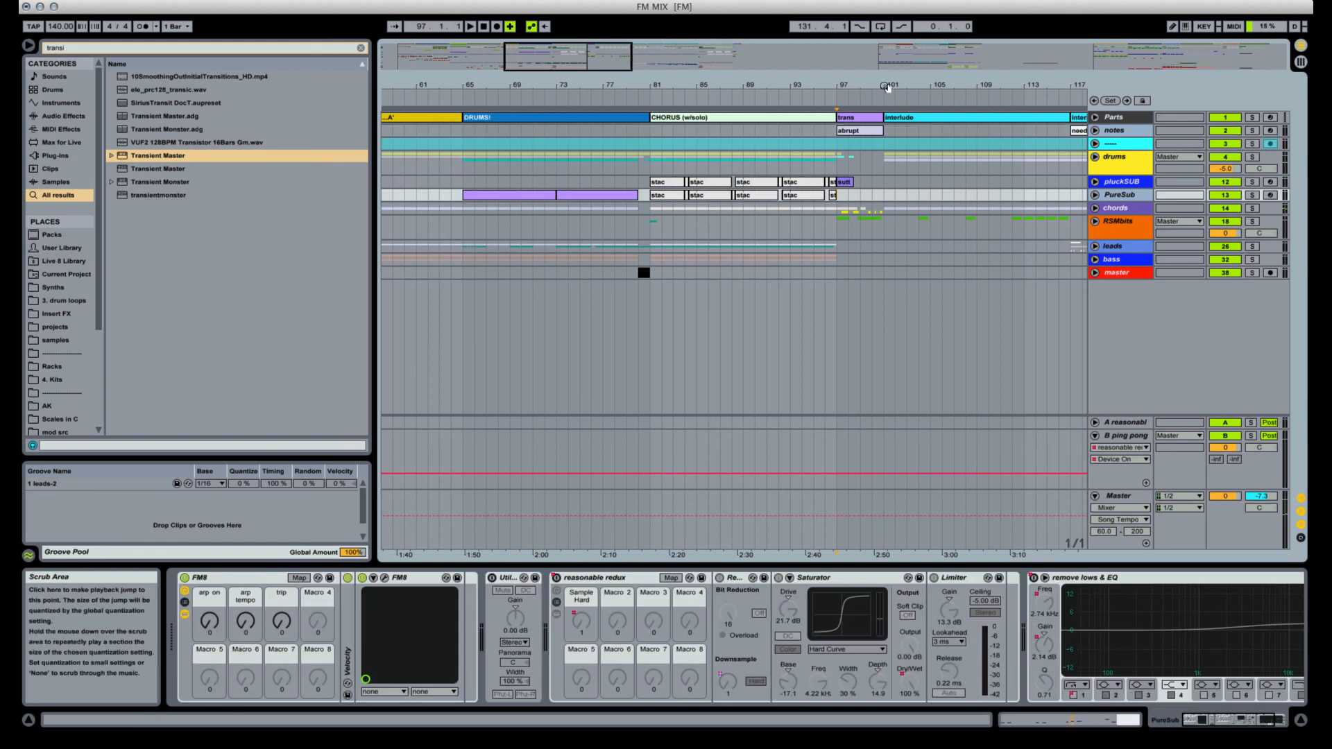
pyautogui.moveTo(885, 86); pyautogui.dragTo(861, 150)
pyautogui.press('space')
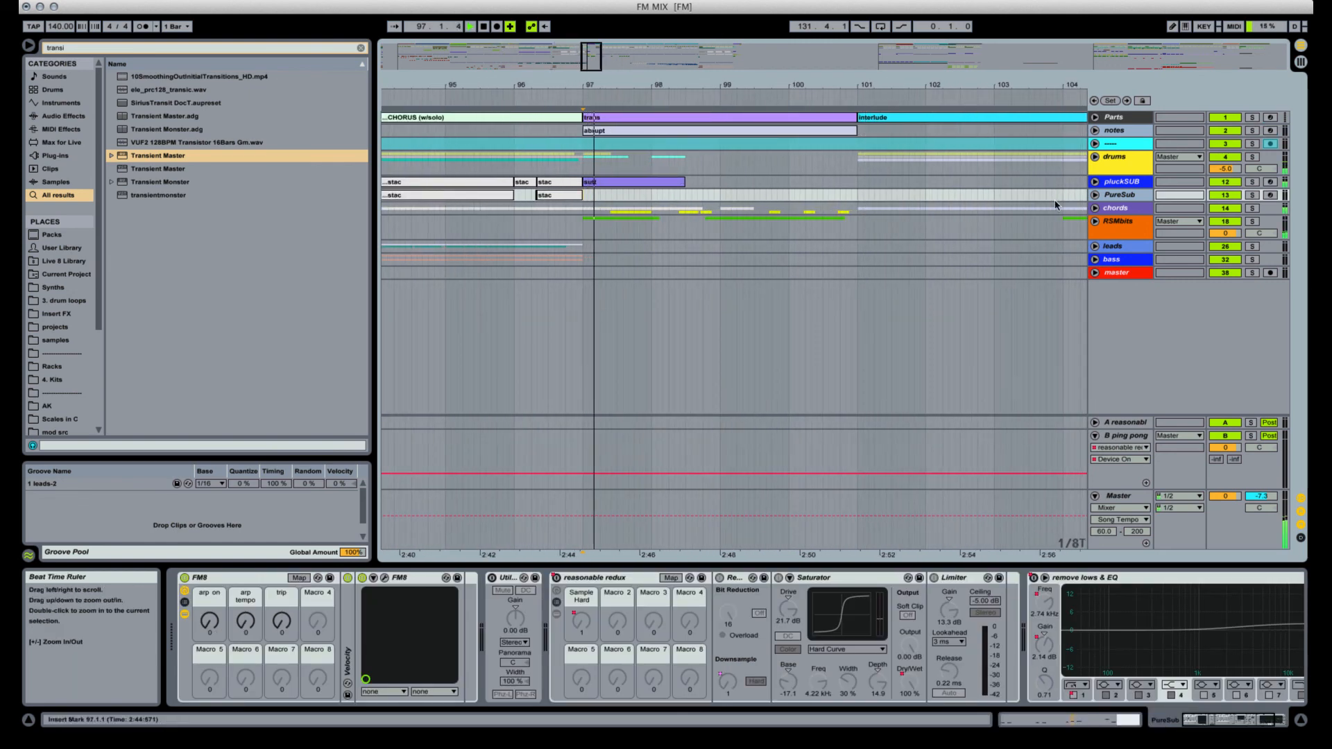
pyautogui.click(1095, 208)
pyautogui.scroll(-7, 840, 217)
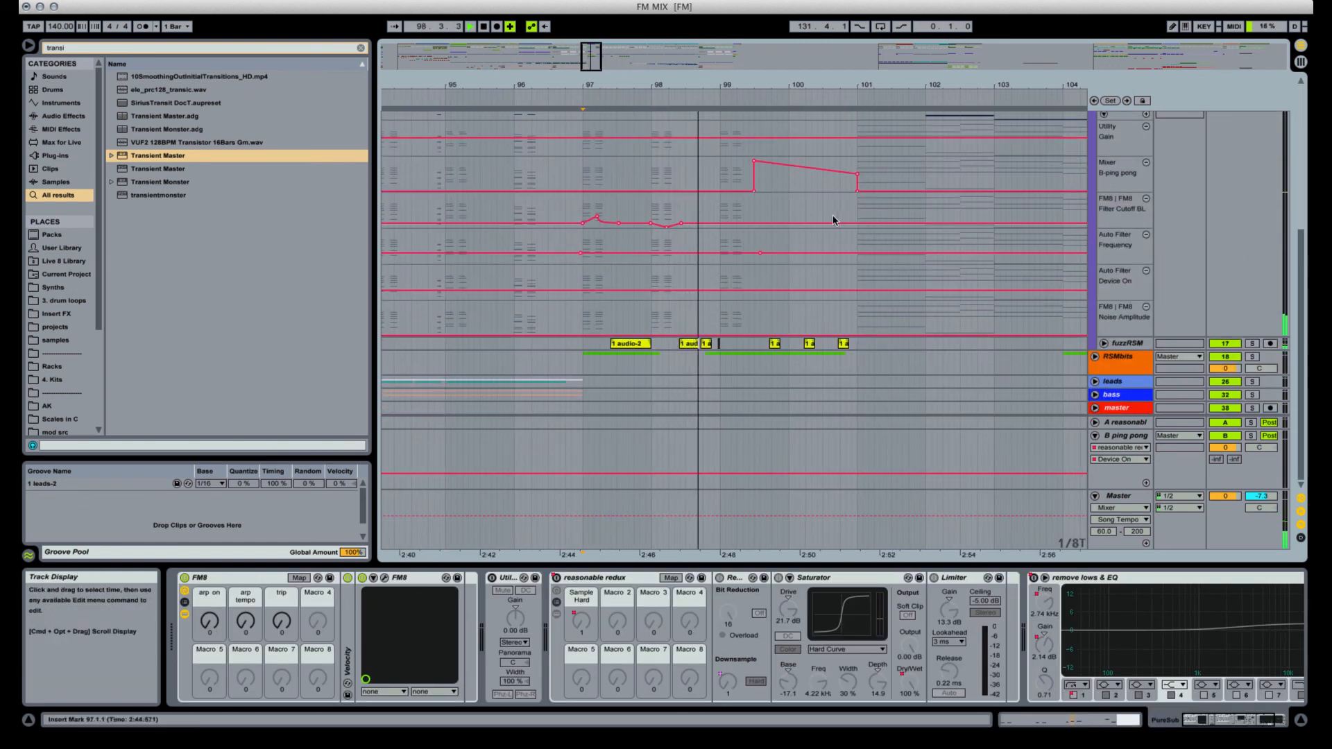
pyautogui.click(809, 345)
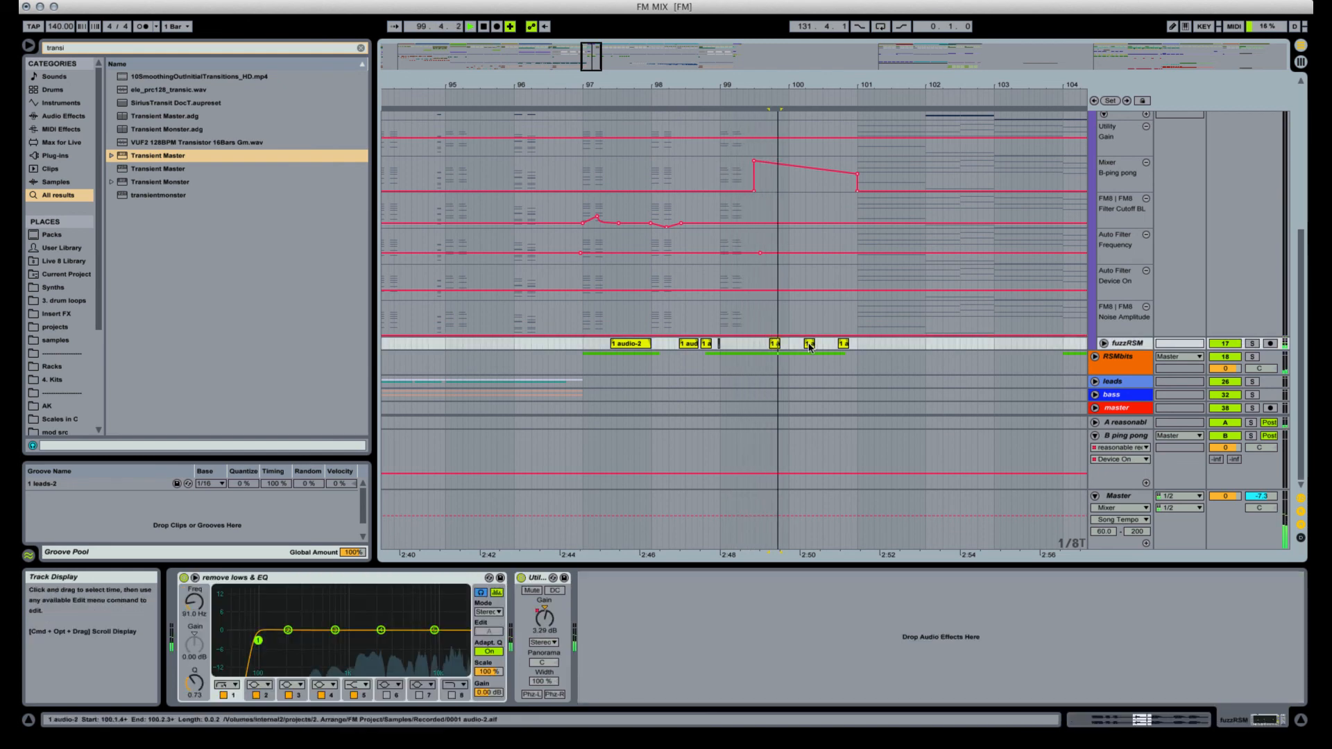
pyautogui.click(843, 344)
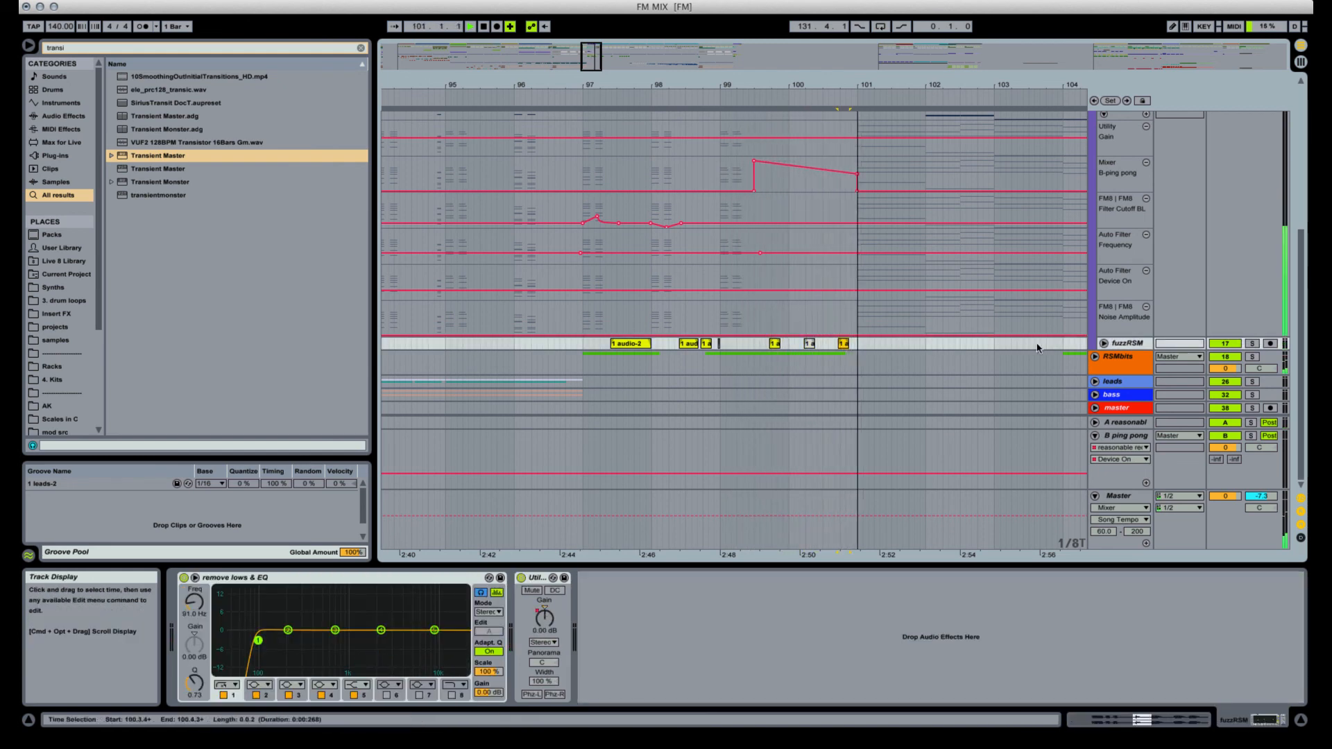
# Unfold the RSMbits group and extend the second RZA vocal clip on melodicRSM to the start of the interlude at bar 101.
pyautogui.click(1095, 357)
pyautogui.scroll(-3, 803, 317)
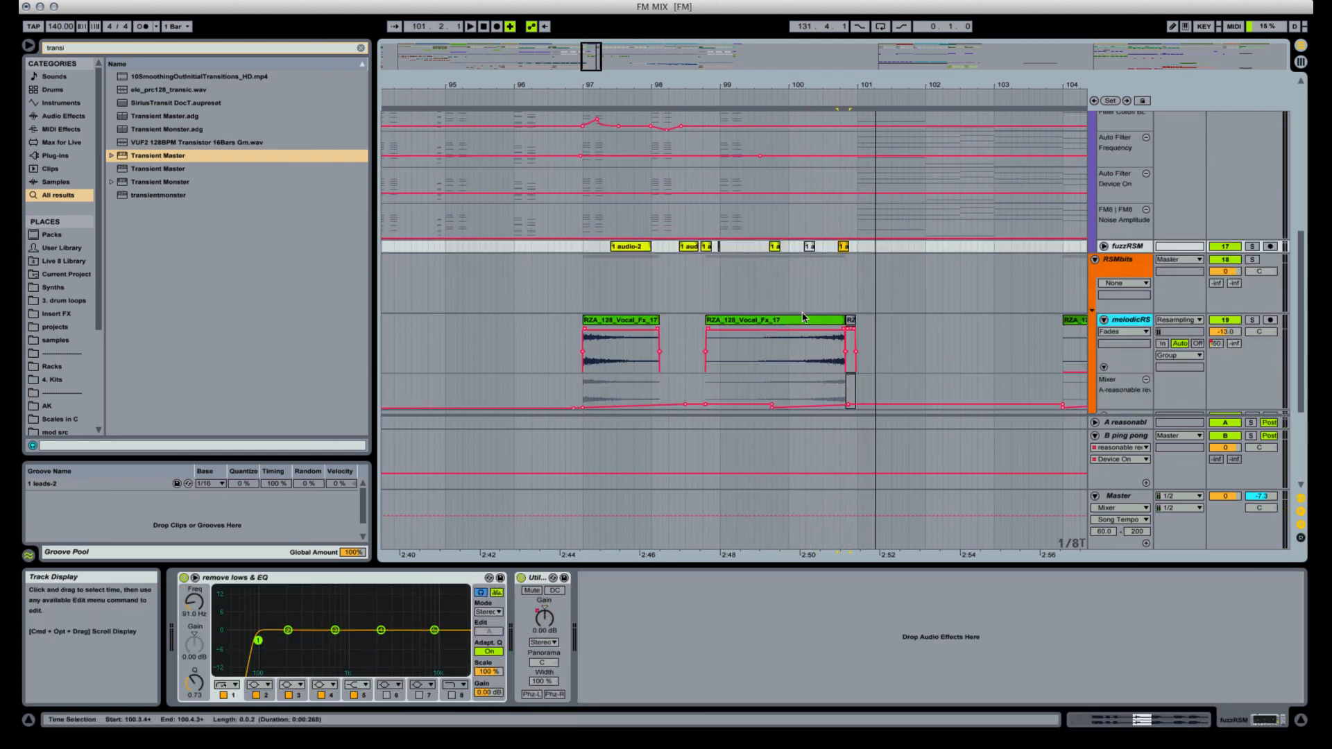
pyautogui.click(803, 317)
pyautogui.press('space')
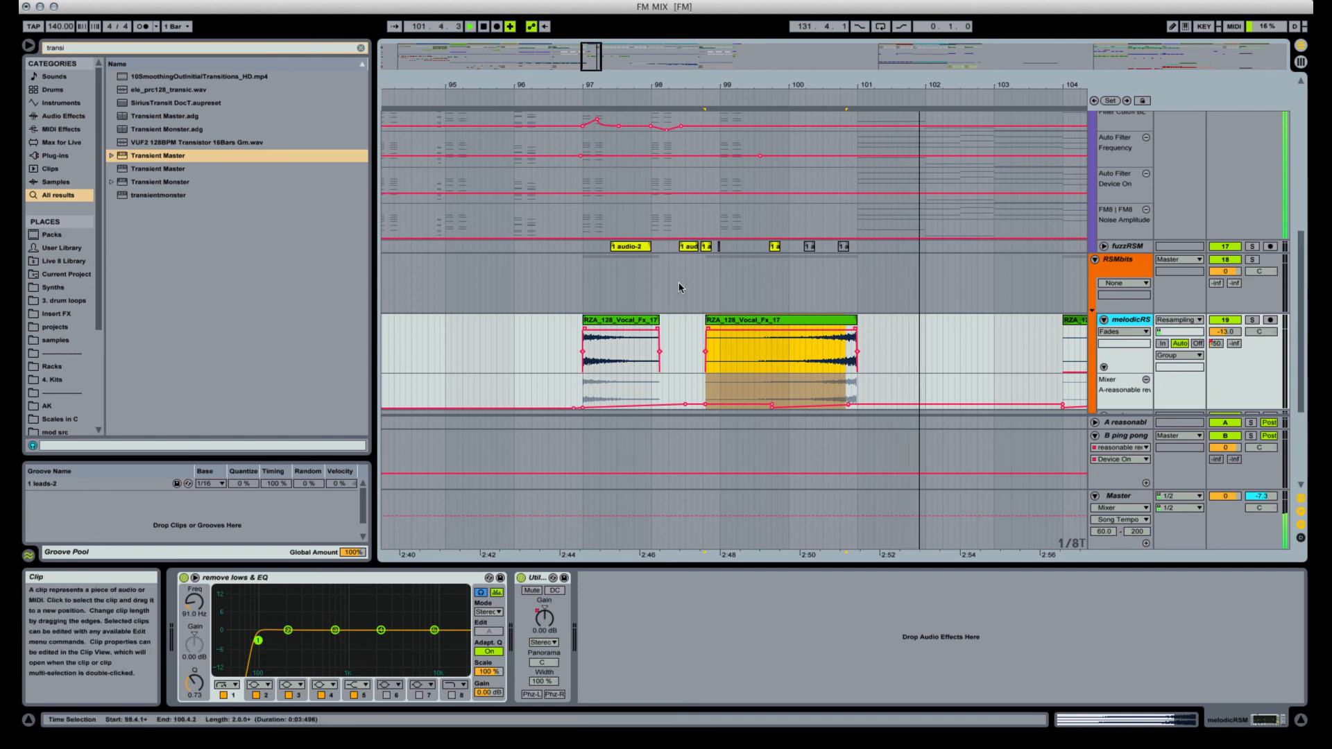
# Fold the chords group and select Komplete Audio 6 as the output for Soundflower (2ch).
pyautogui.scroll(10, 685, 285)
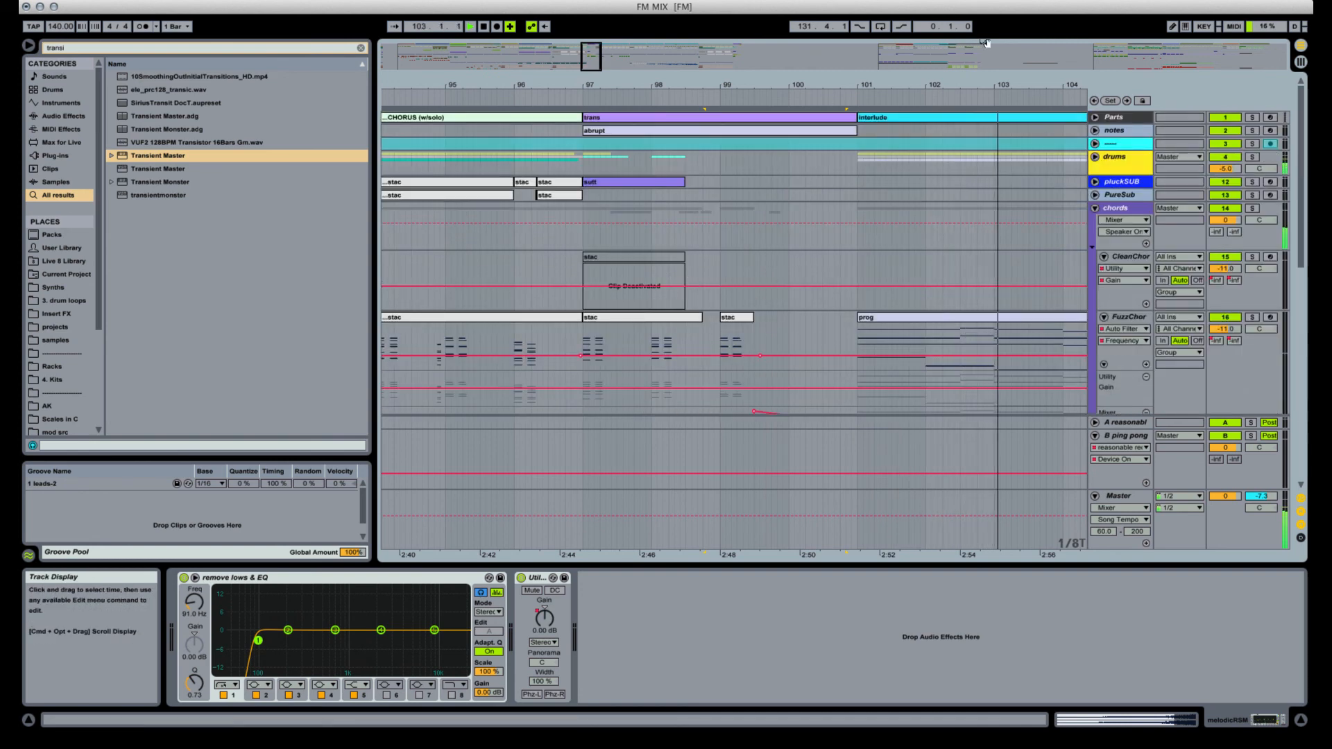
pyautogui.moveTo(946, 83); pyautogui.dragTo(718, 34)
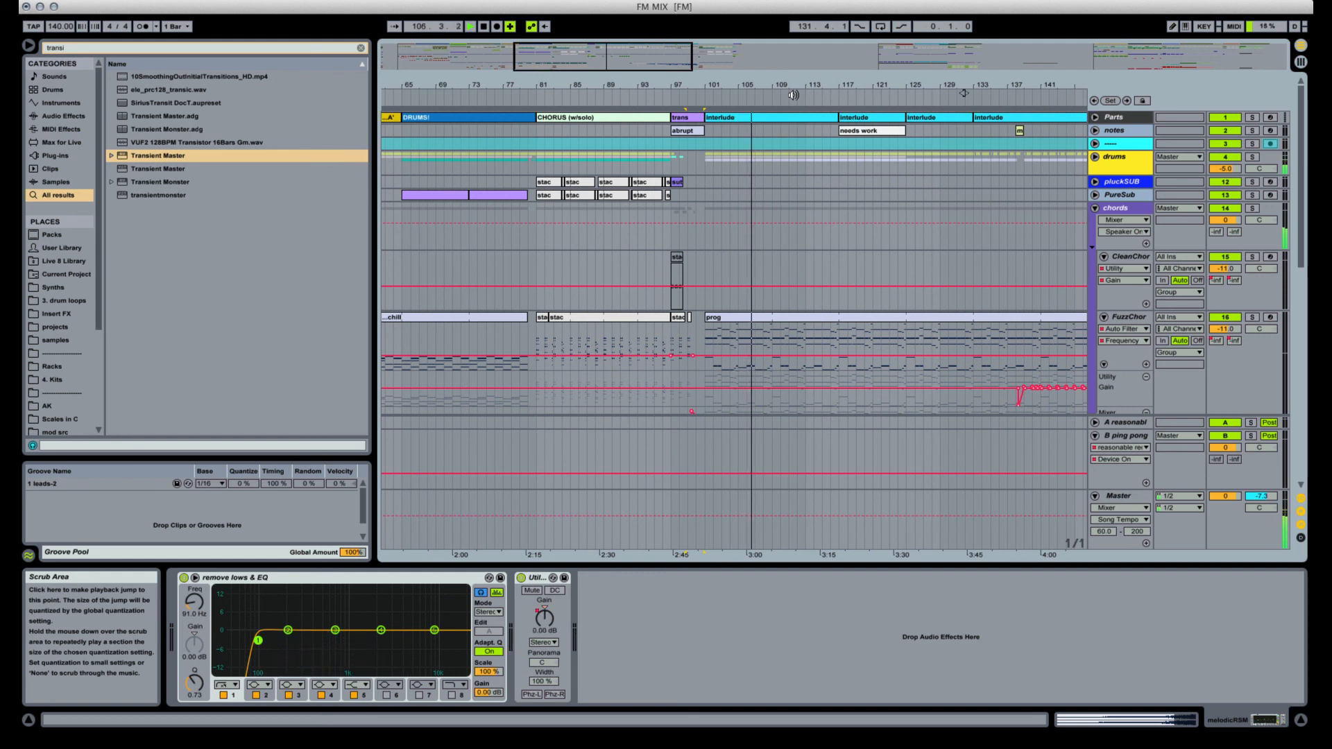
pyautogui.click(1095, 208)
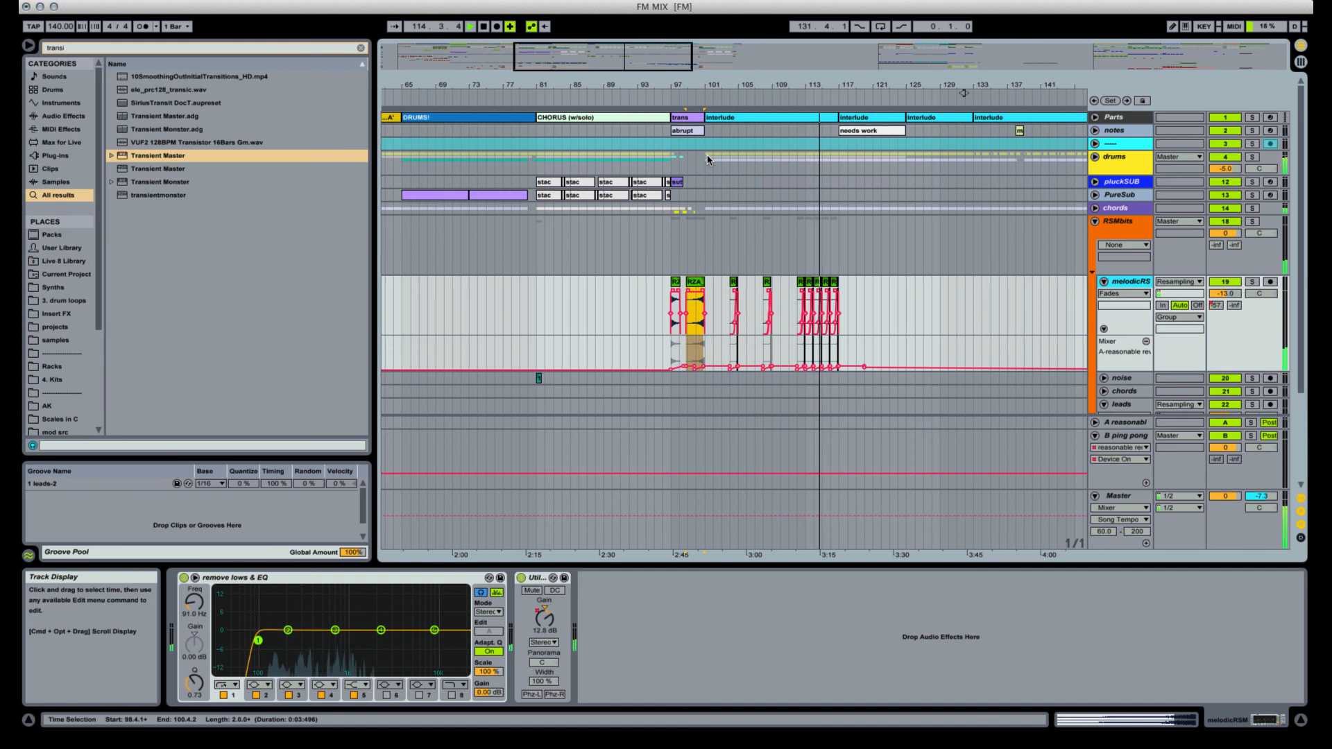
pyautogui.click(931, 1)
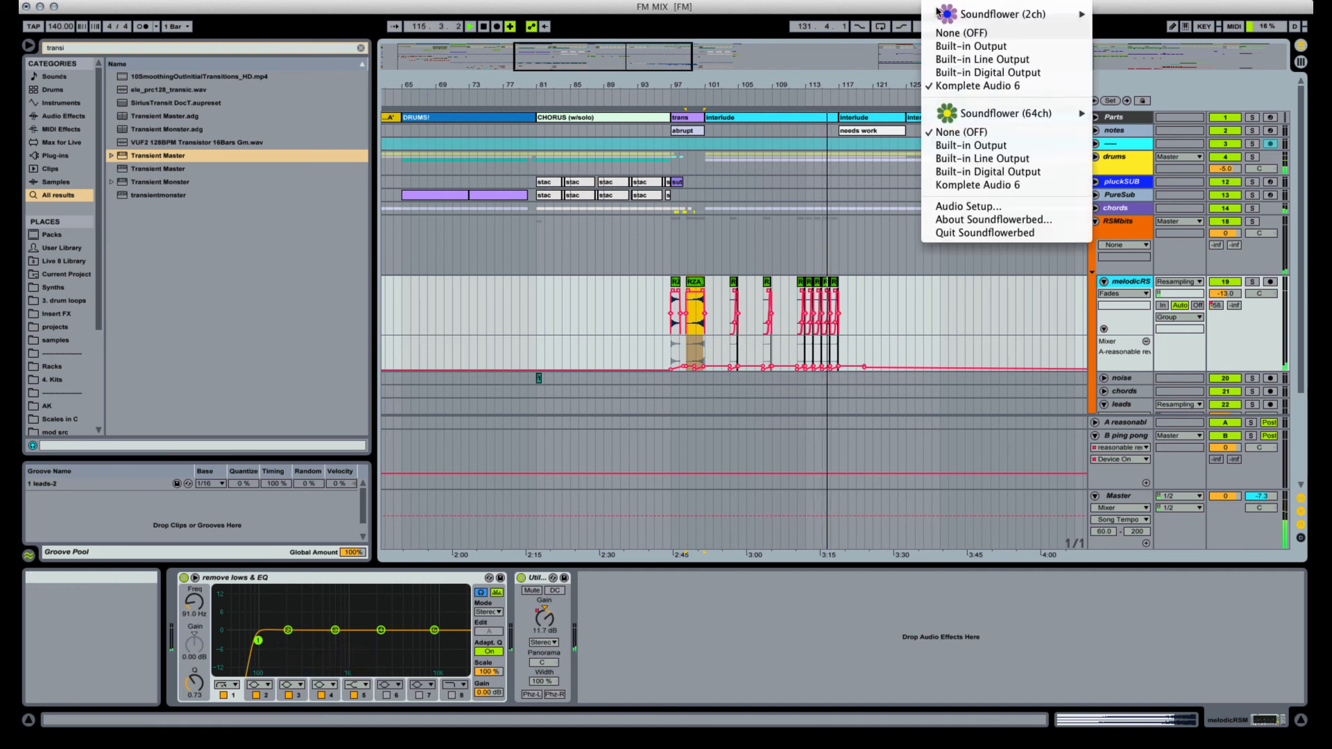
pyautogui.click(954, 86)
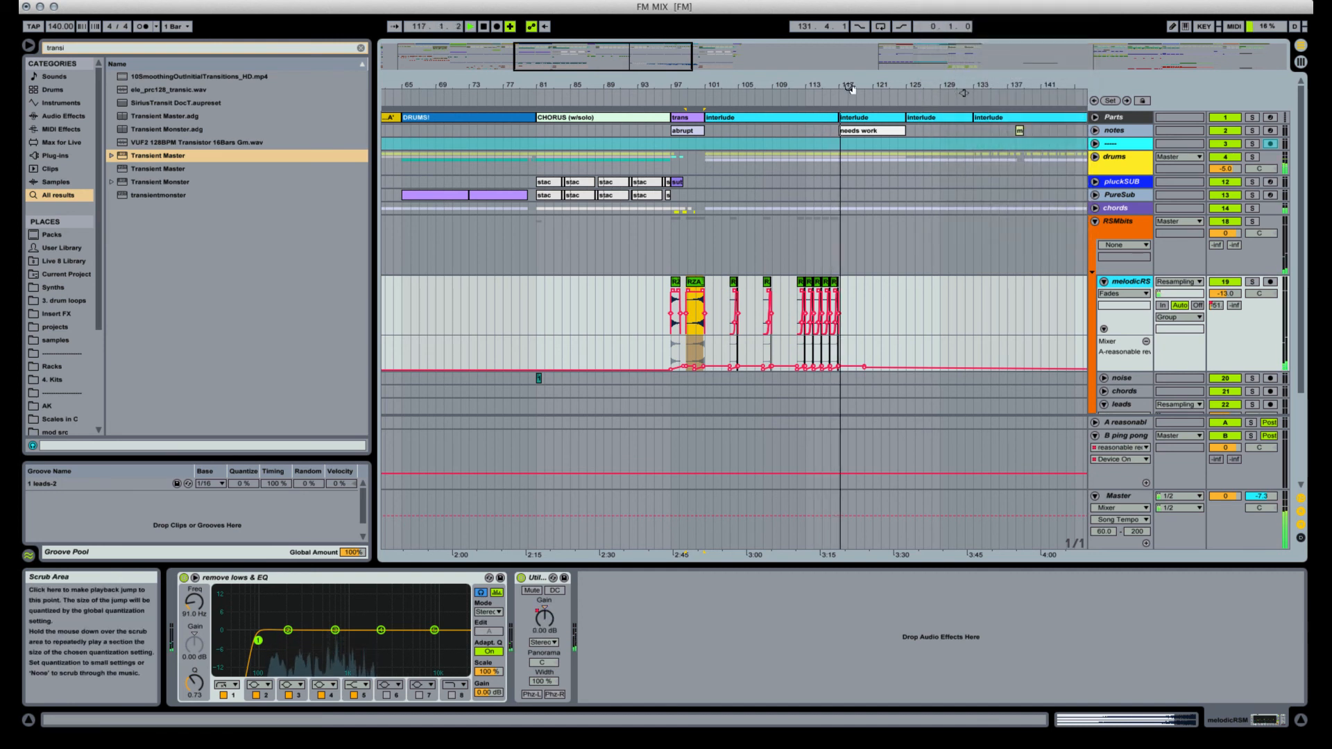
# Unfold the leads group and its JimisLead track with the melodyShorty clip under the "needs work" note at bar 117.
pyautogui.moveTo(851, 88); pyautogui.dragTo(763, 136)
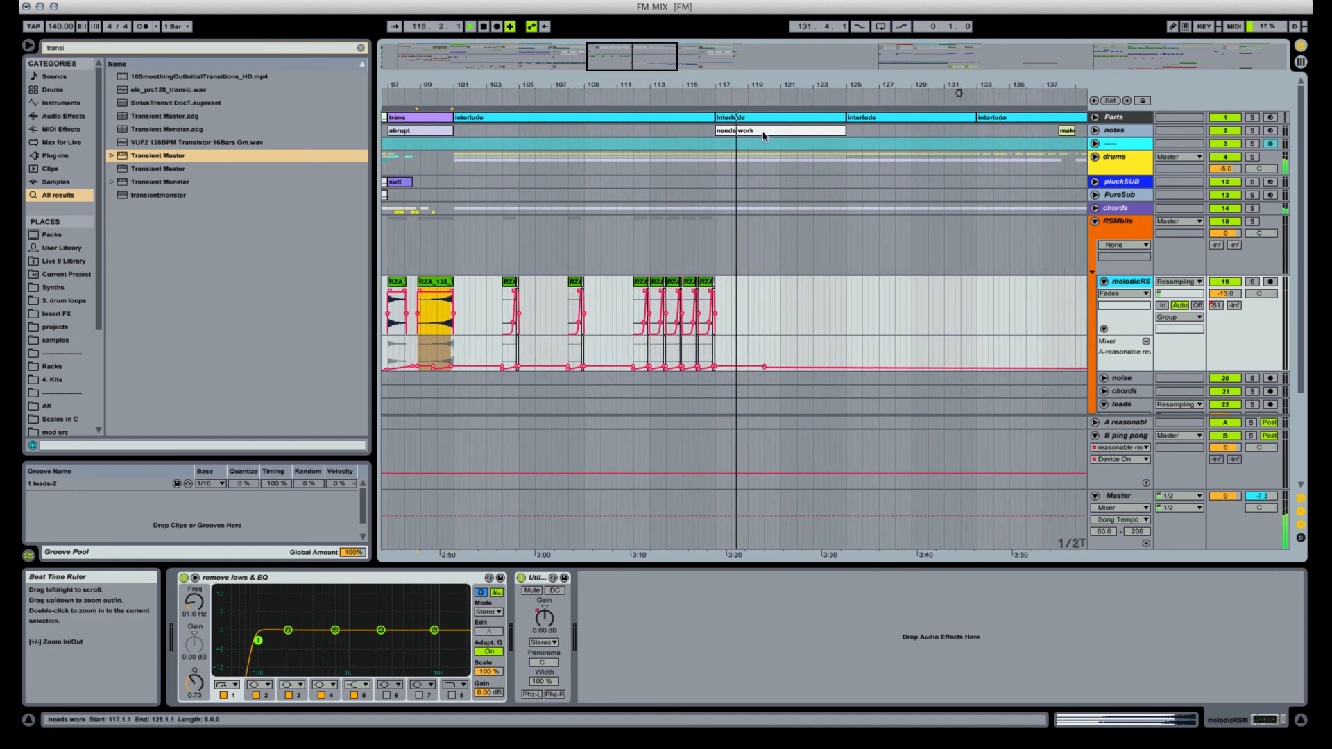
pyautogui.scroll(-5, 764, 294)
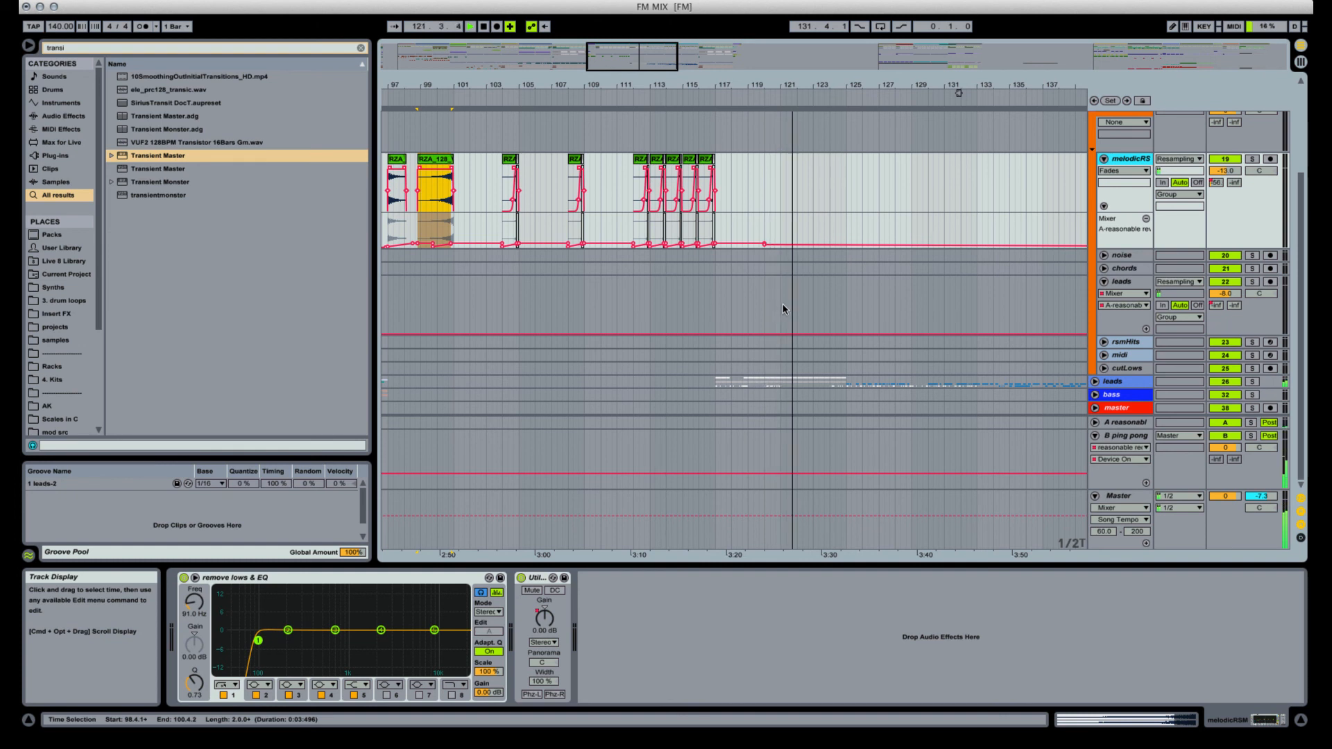
pyautogui.click(1095, 382)
pyautogui.scroll(-4, 913, 292)
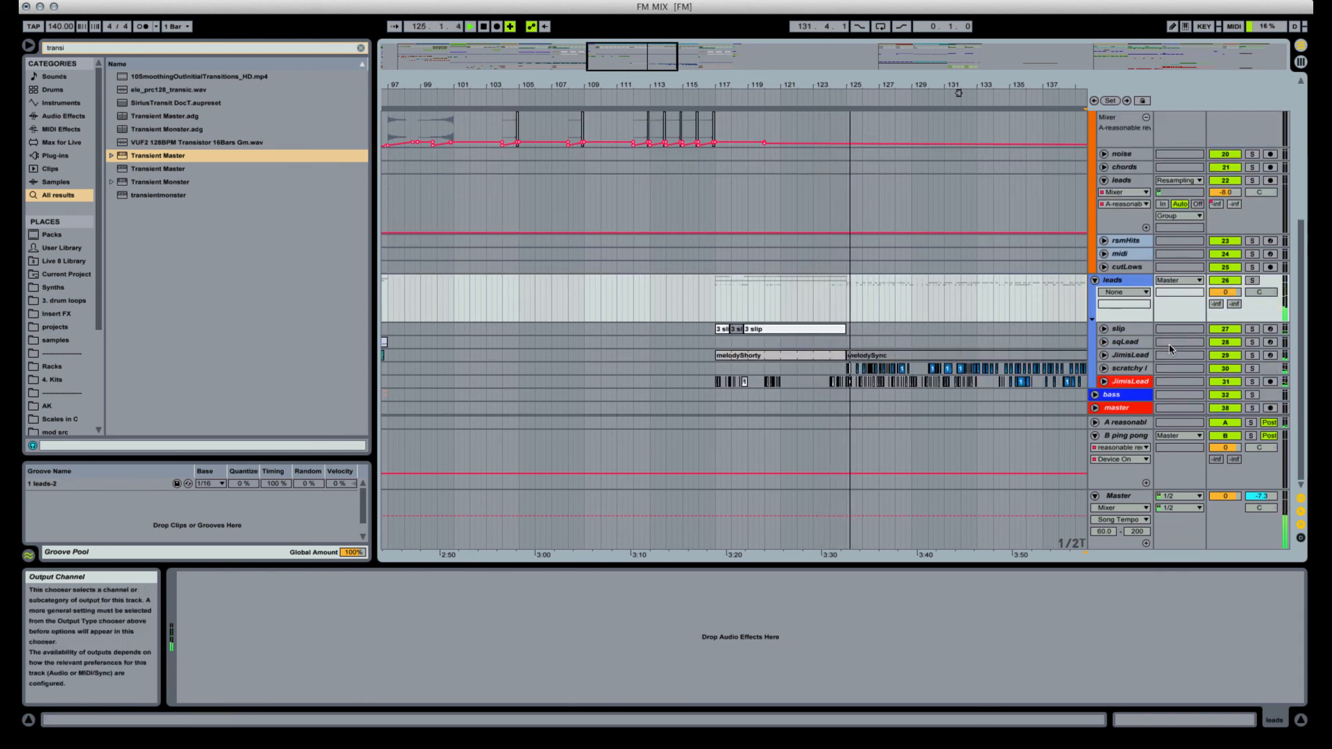
pyautogui.click(1104, 355)
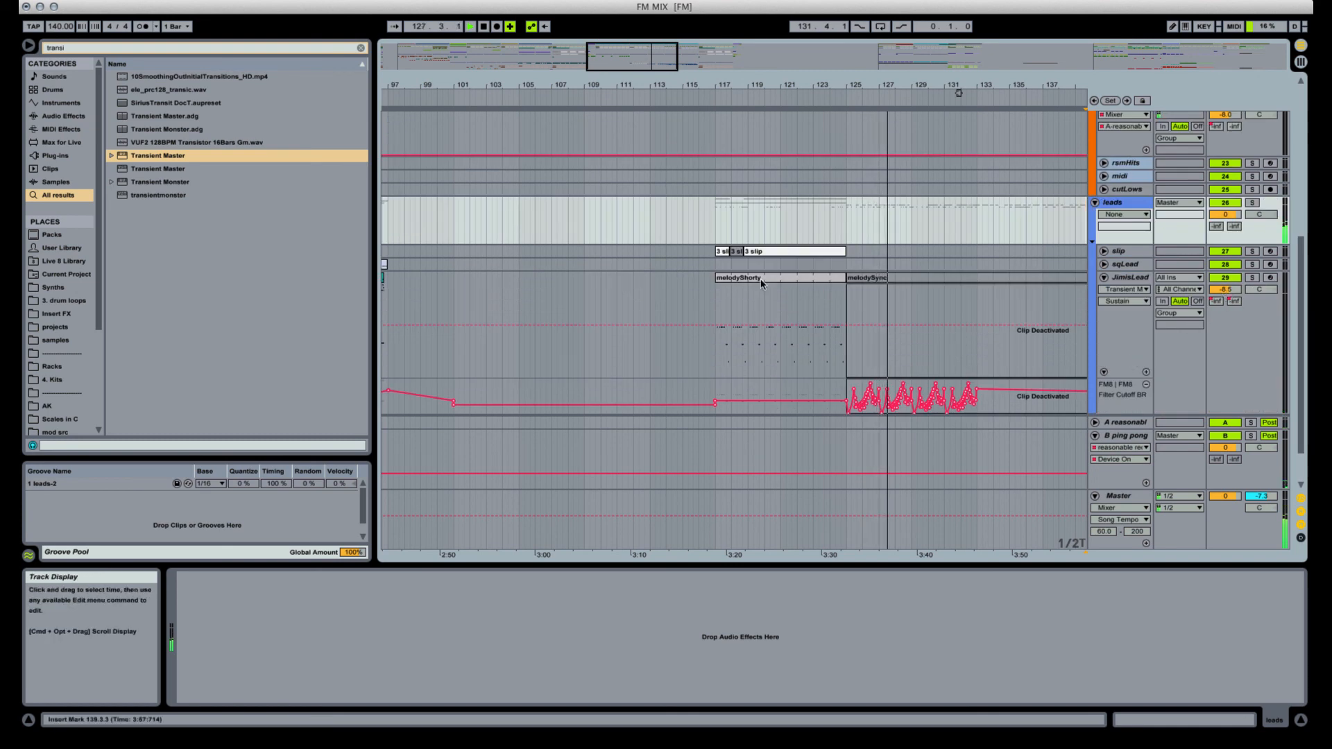
# Show JimisLead's Utility Gain automation and adjust it across the melodyShorty clip from bar 117 to 125.
pyautogui.click(1225, 293)
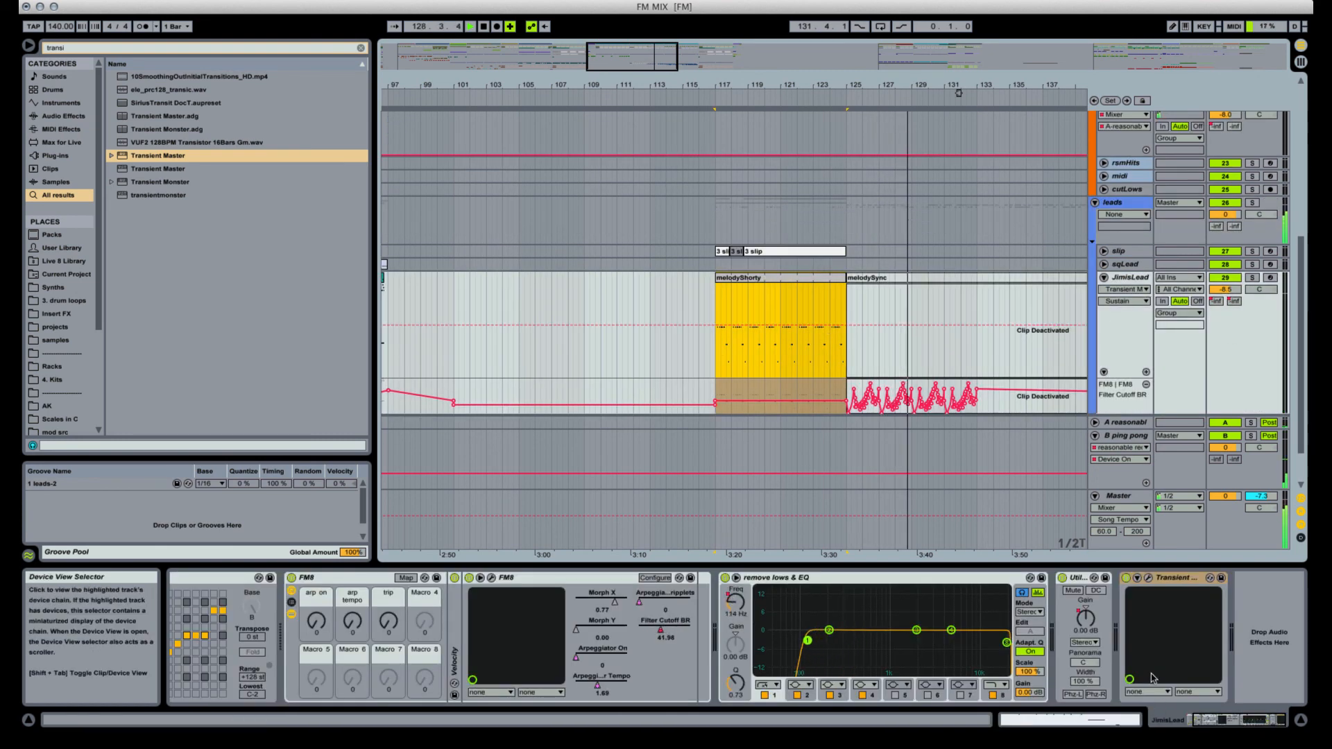
pyautogui.click(1084, 616)
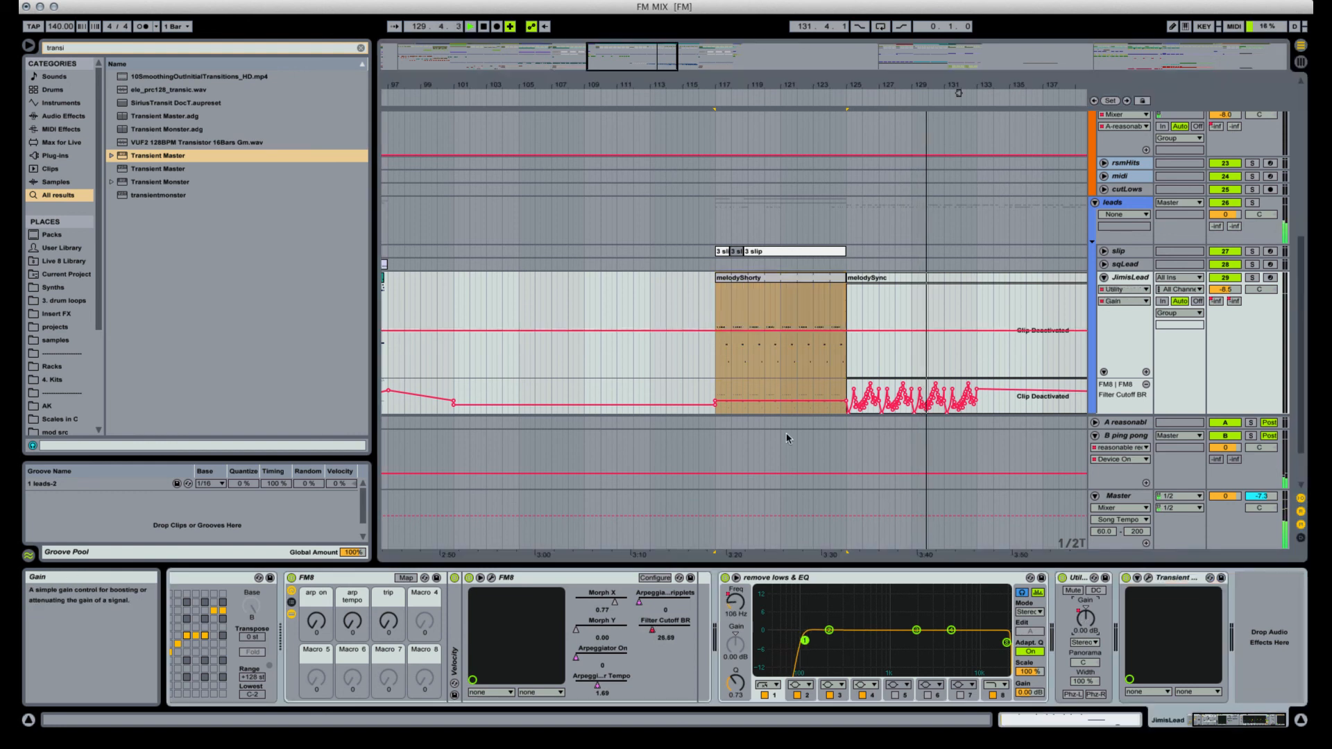
pyautogui.click(789, 333)
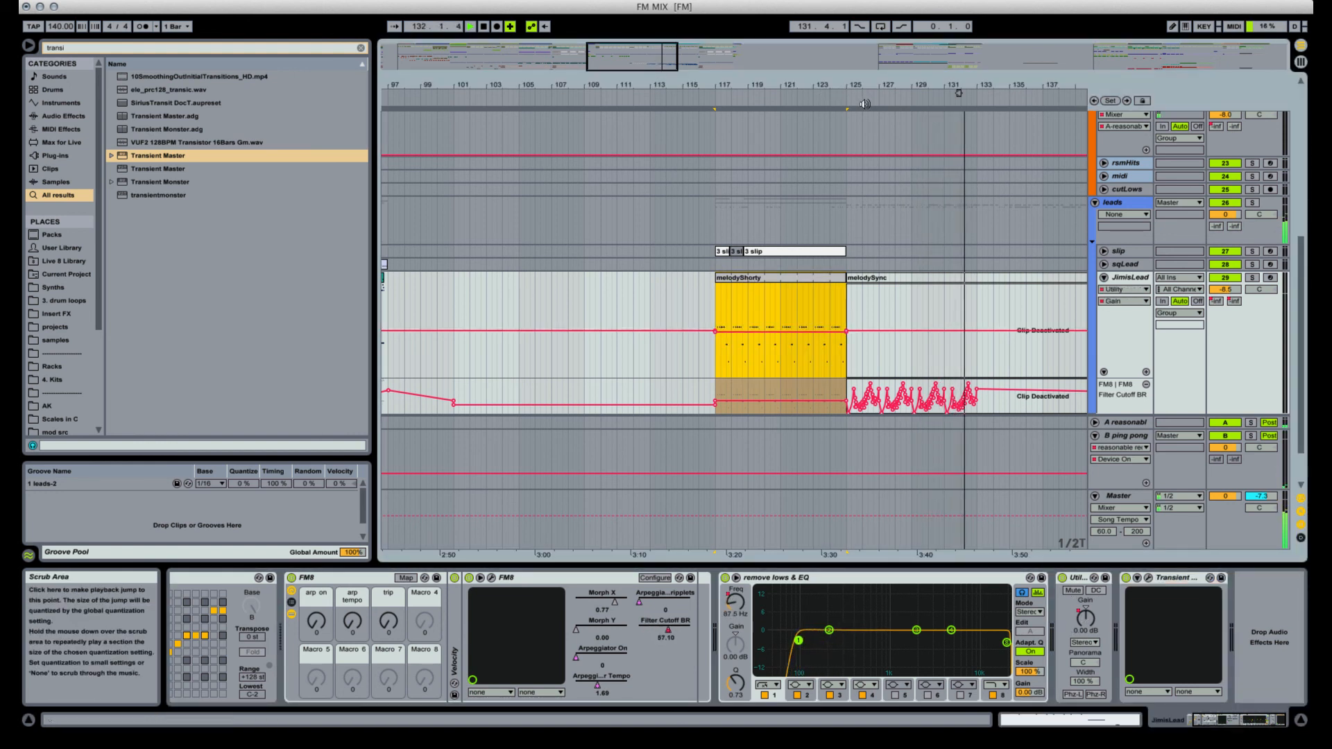
# Play through the remaining interludes into the CHORUS at bar 149, examining the lead clips, automation and part markers.
pyautogui.moveTo(885, 93); pyautogui.dragTo(709, 93)
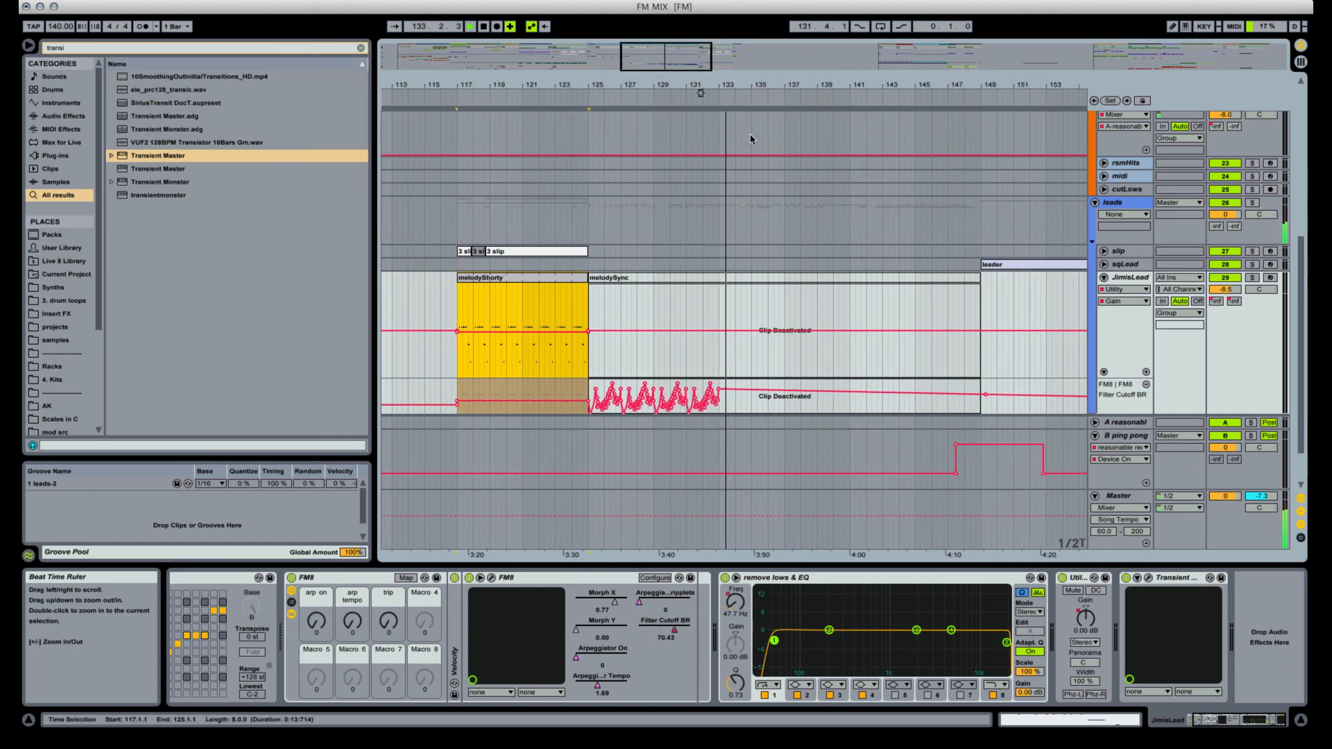
pyautogui.scroll(-3, 739, 281)
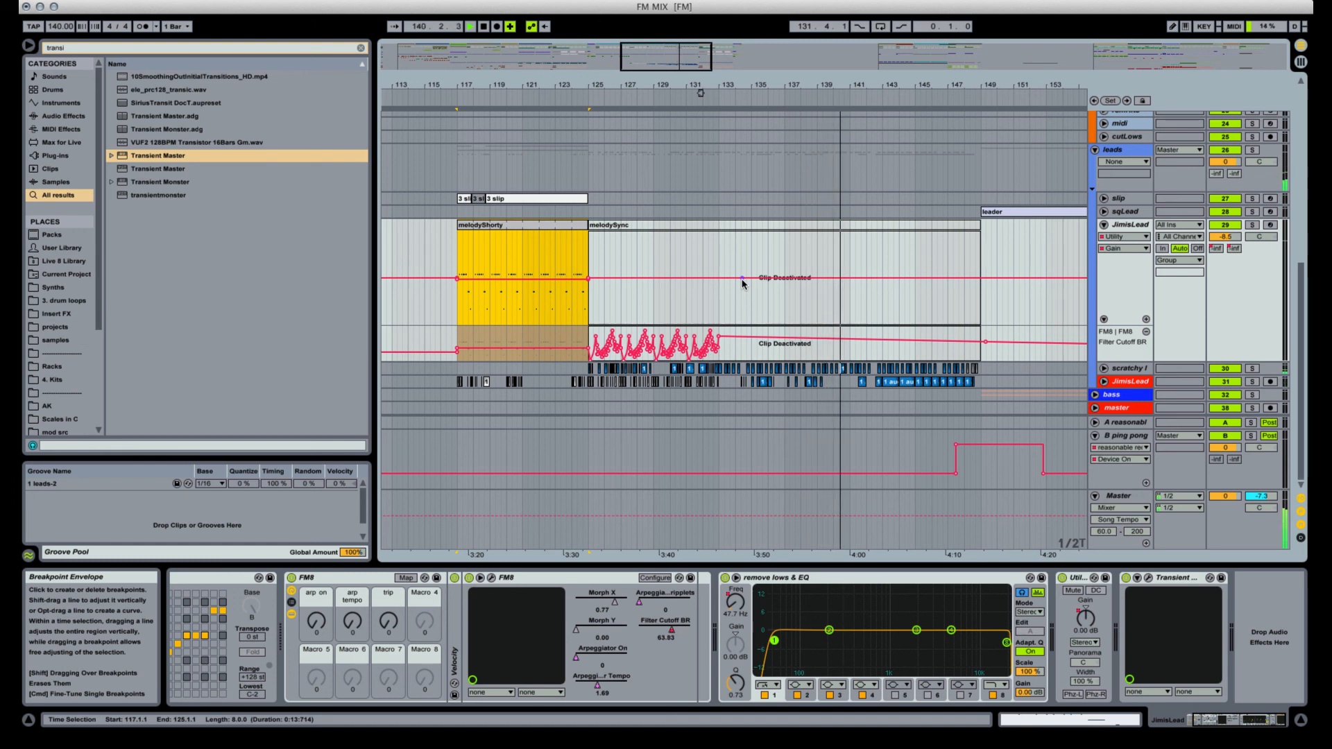
pyautogui.scroll(10, 761, 202)
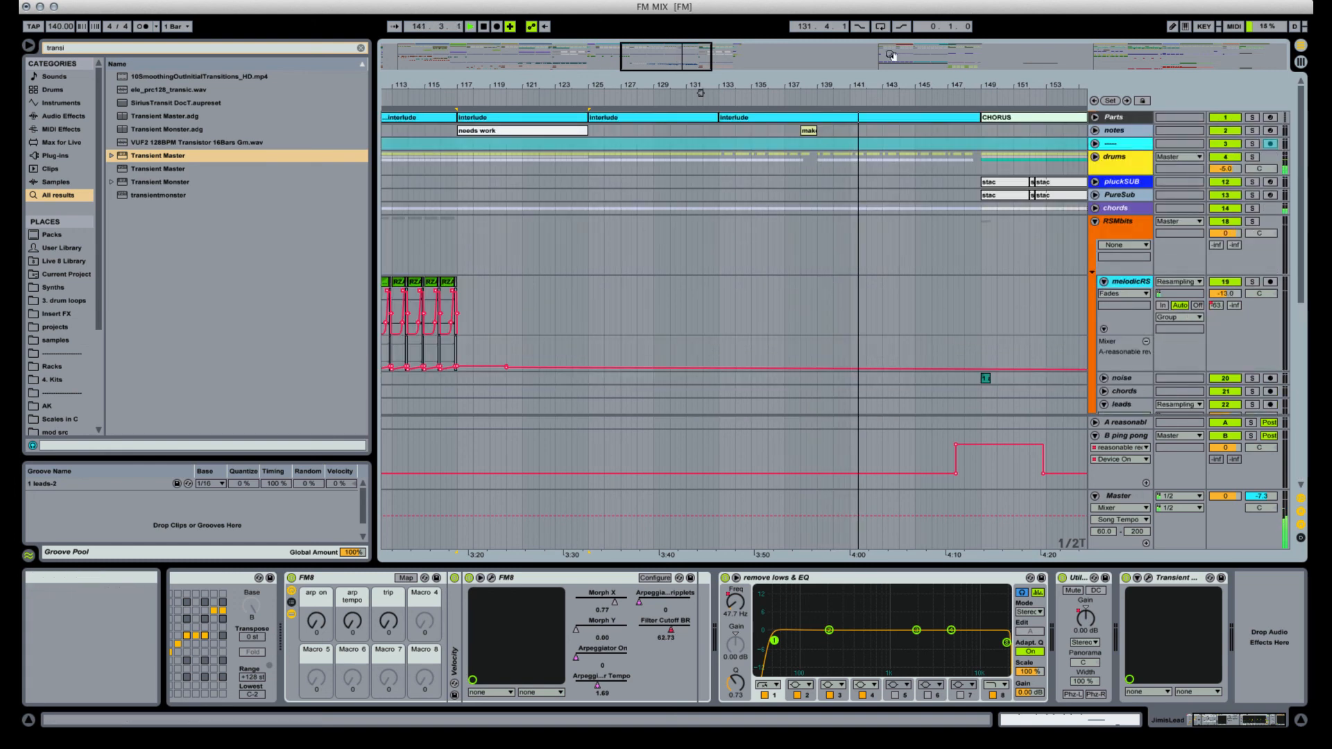
pyautogui.moveTo(904, 83); pyautogui.dragTo(781, 84)
pyautogui.scroll(-1, 782, 127)
pyautogui.hscroll(1, 781, 127)
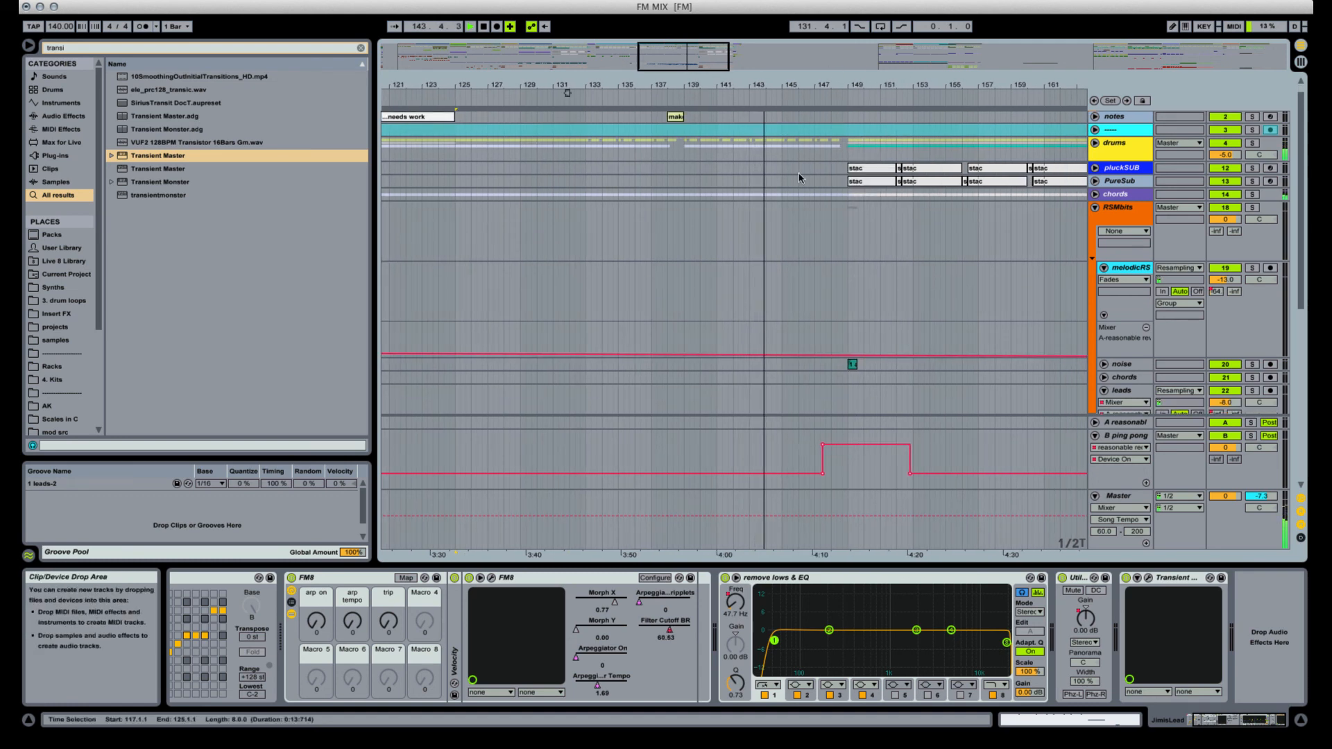
pyautogui.scroll(-10, 794, 261)
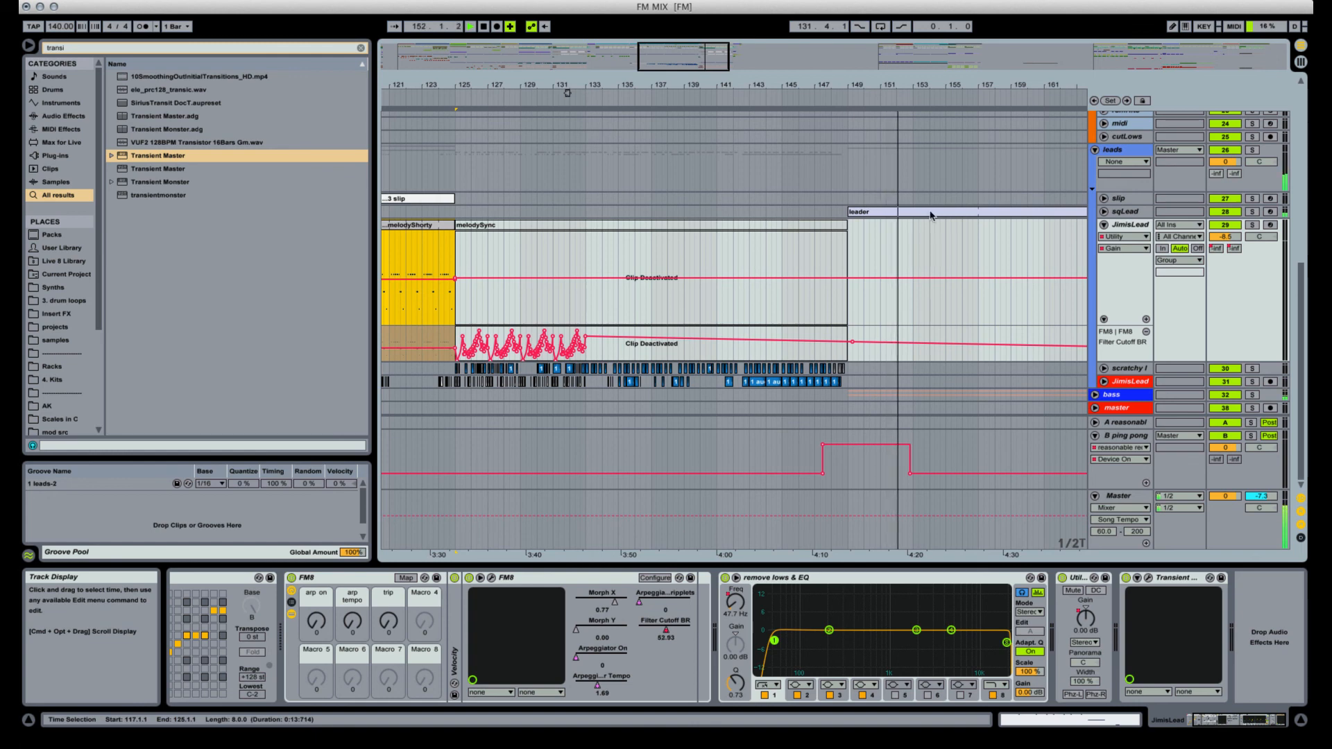
pyautogui.scroll(10, 1106, 228)
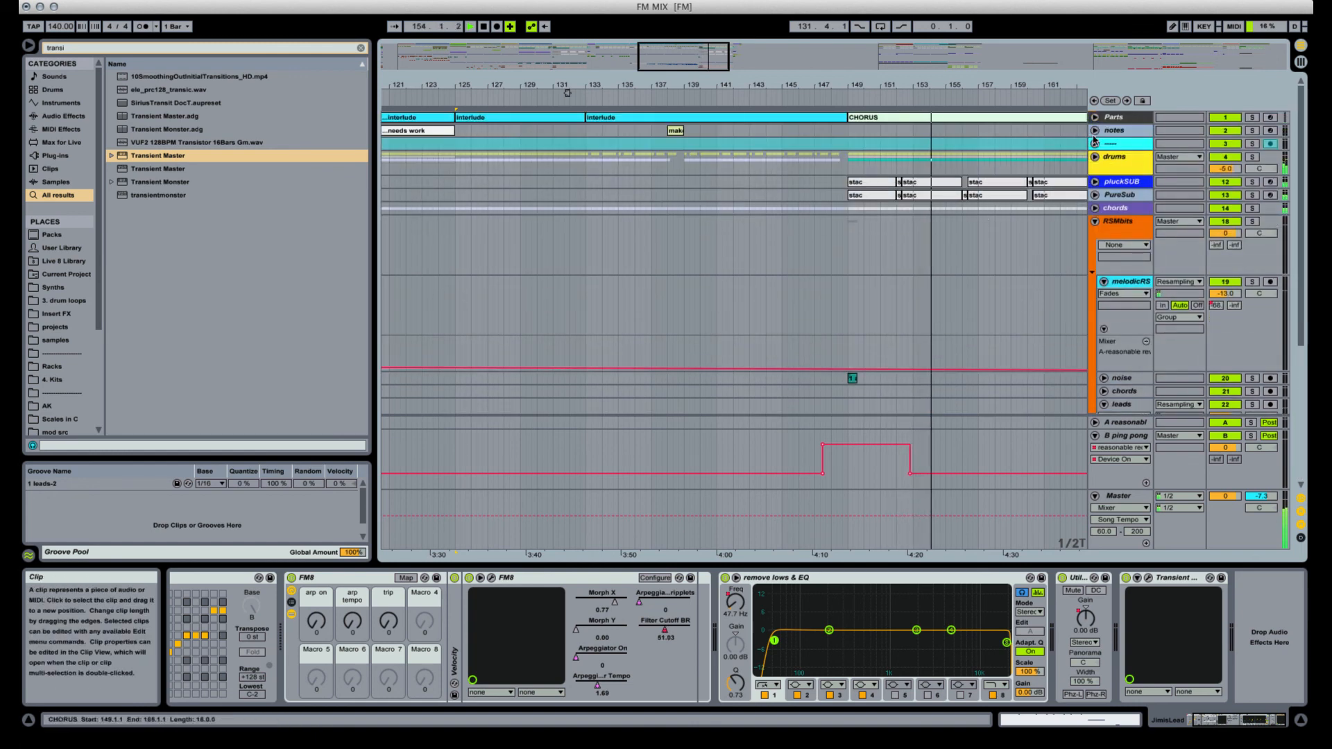
# Fold all the groups and bring the whole arrangement, from the intro to the "another song" section, into view.
pyautogui.keyDown('alt'); pyautogui.click(1094, 221); pyautogui.keyUp('alt')
pyautogui.moveTo(1031, 85); pyautogui.dragTo(997, 85)
pyautogui.moveTo(533, 93); pyautogui.dragTo(531, 82)
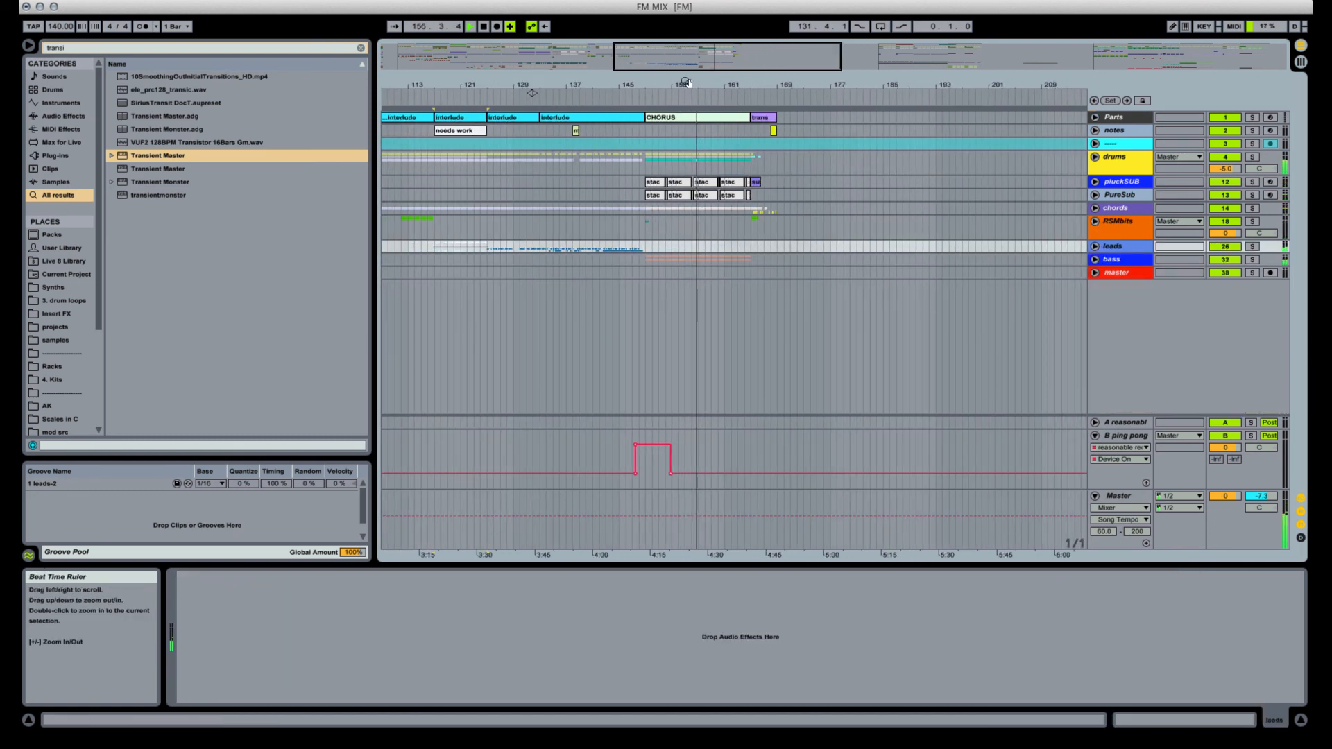
pyautogui.moveTo(687, 83); pyautogui.dragTo(794, 81)
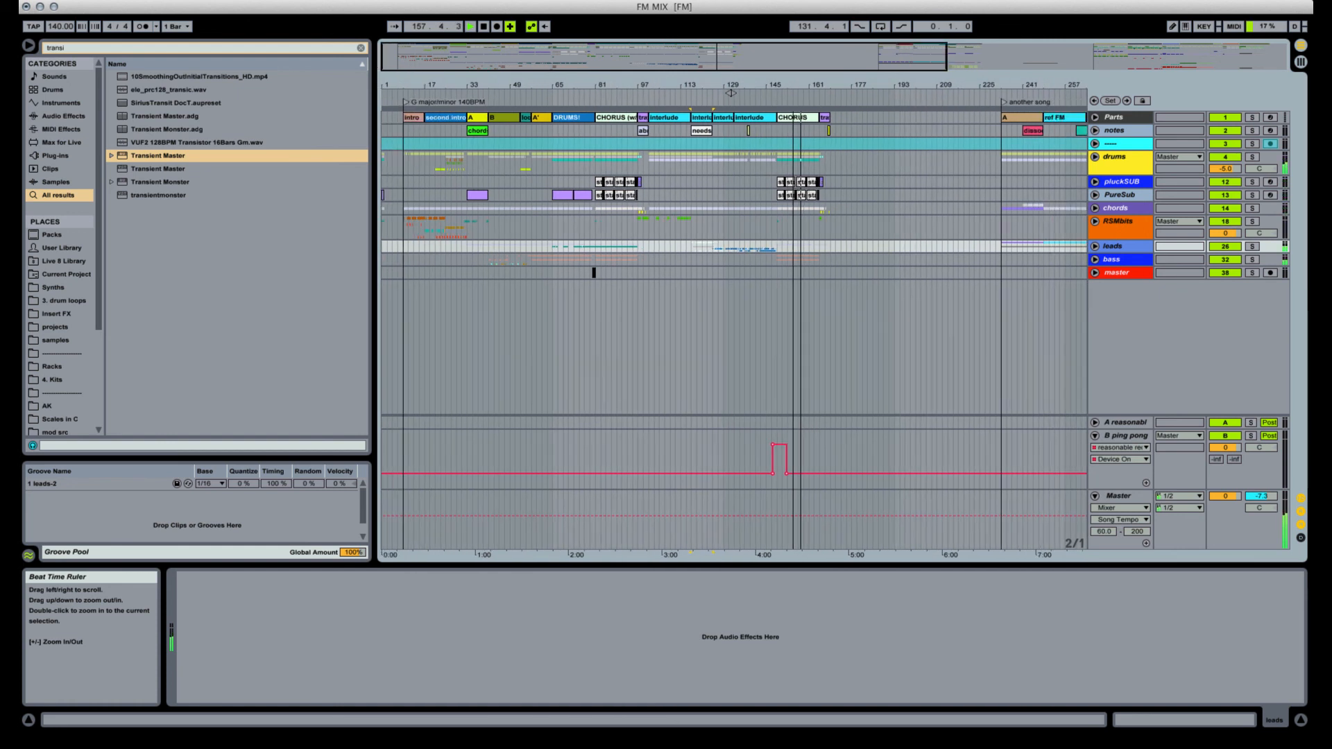